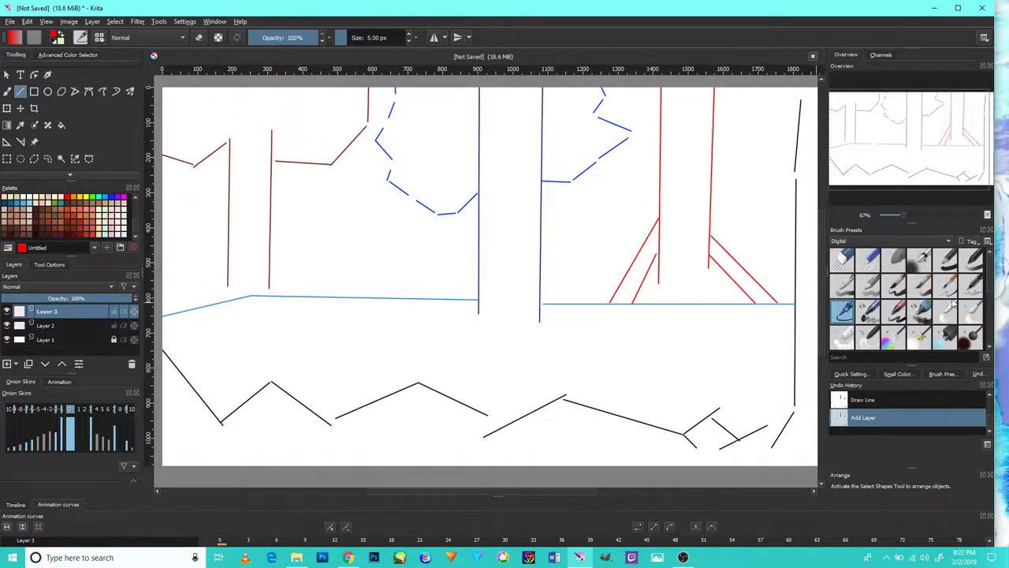
# Select the 7.50 px brush preset and show the colour selector, undoing a test stroke.
pyautogui.click(947, 287)
pyautogui.moveTo(300, 382); pyautogui.dragTo(298, 422)
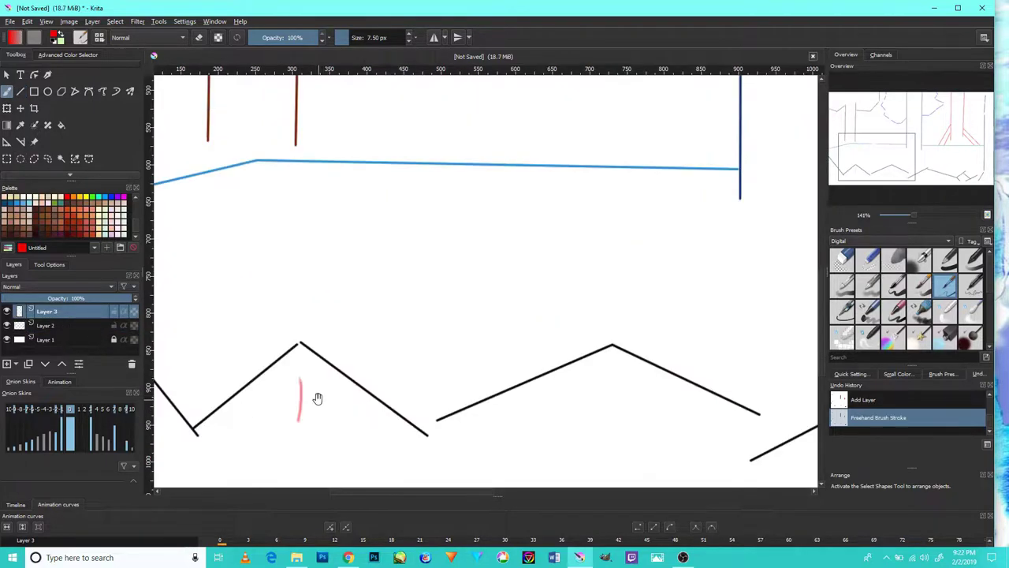
pyautogui.hotkey('ctrl', 'z')
pyautogui.hotkey('ctrl', 'z')
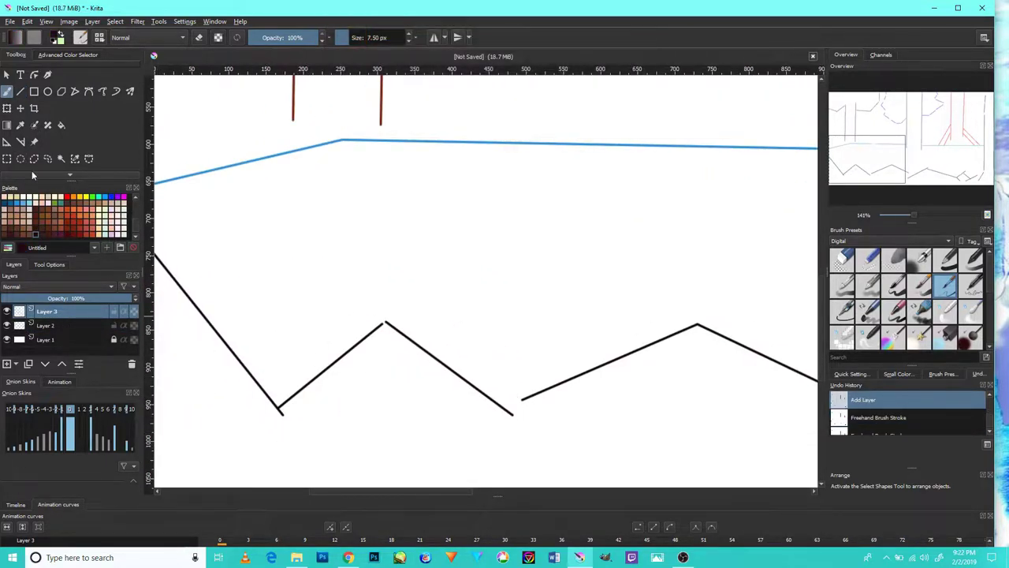
pyautogui.click(49, 264)
pyautogui.click(68, 55)
pyautogui.moveTo(313, 412); pyautogui.dragTo(332, 447)
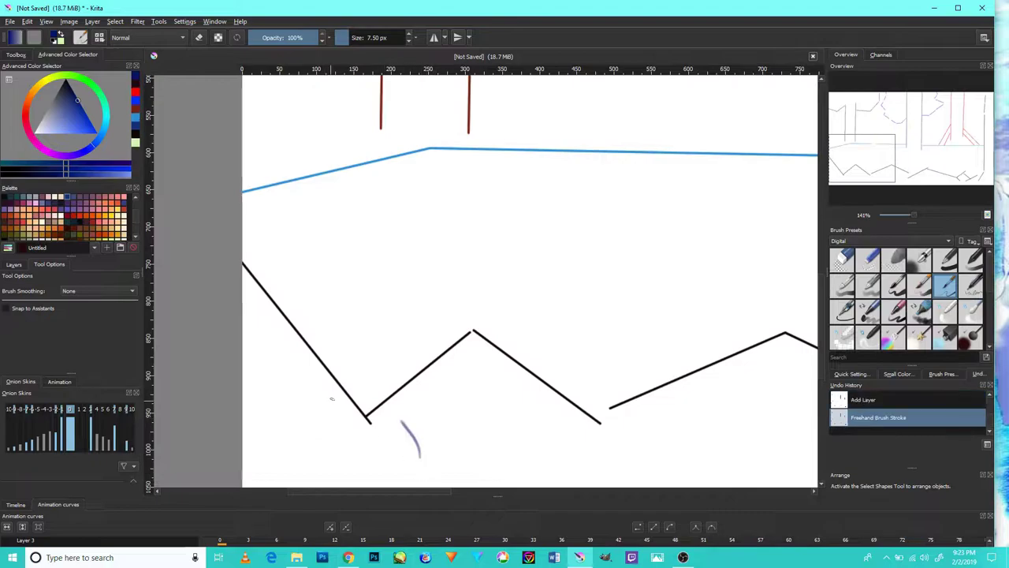
# Draw dark-blue wavy strokes over the left slope and first peak, with a light-blue stroke beneath.
pyautogui.moveTo(386, 401); pyautogui.dragTo(279, 278)
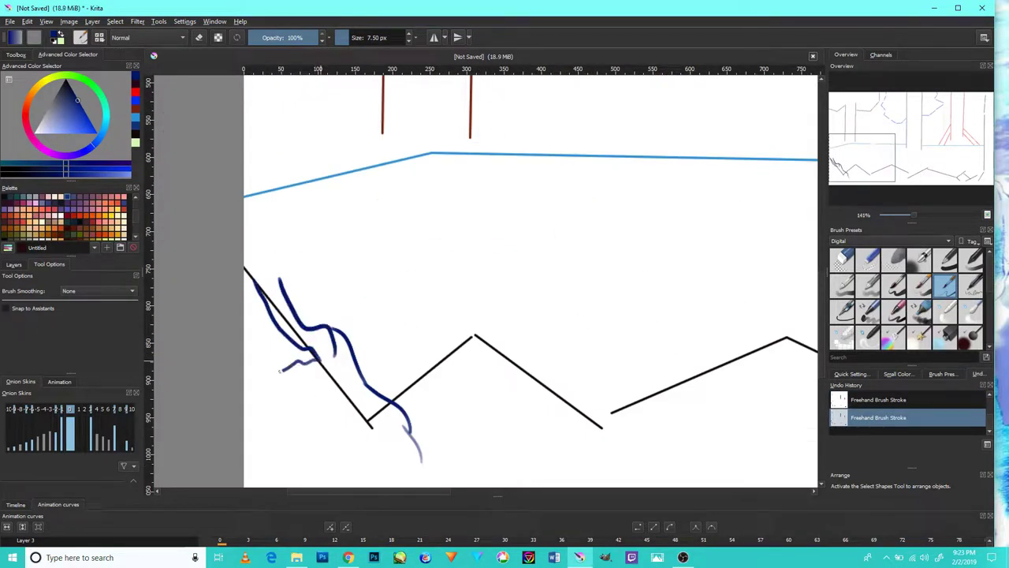
pyautogui.moveTo(473, 339); pyautogui.dragTo(362, 216)
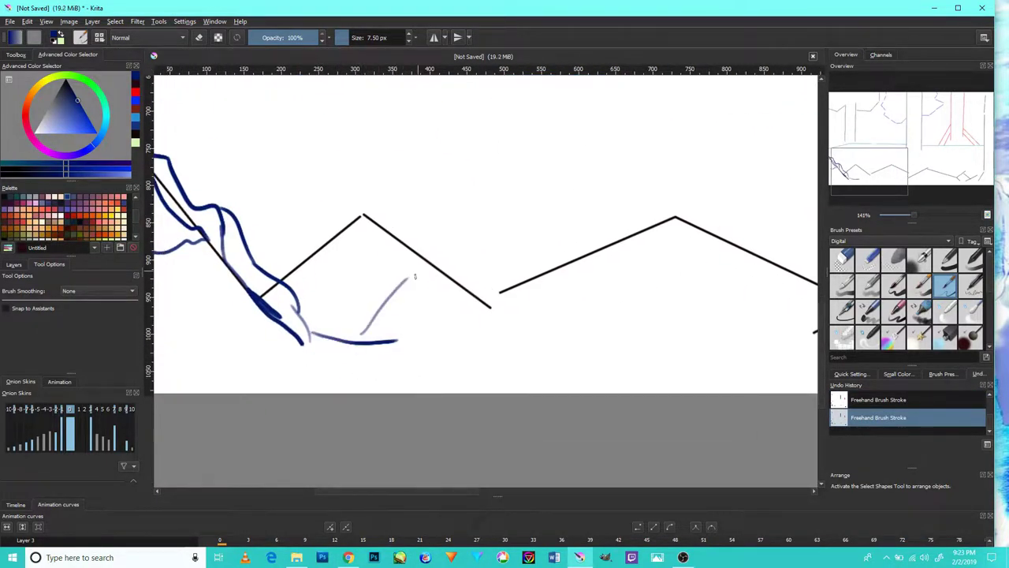
pyautogui.hotkey('ctrl', 'z')
pyautogui.moveTo(303, 316); pyautogui.dragTo(556, 350)
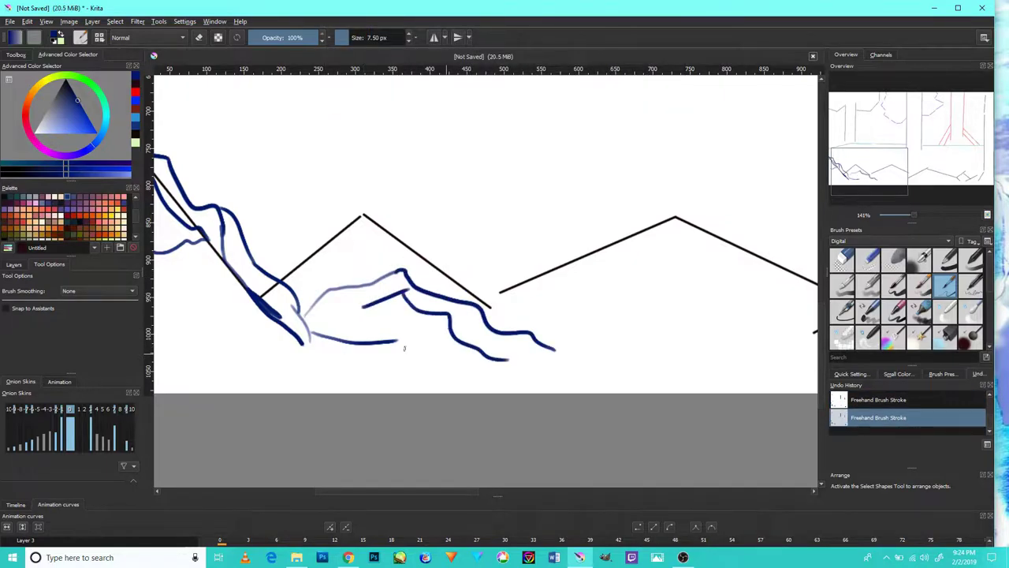
pyautogui.moveTo(515, 378); pyautogui.dragTo(295, 370)
pyautogui.moveTo(357, 388); pyautogui.dragTo(411, 365)
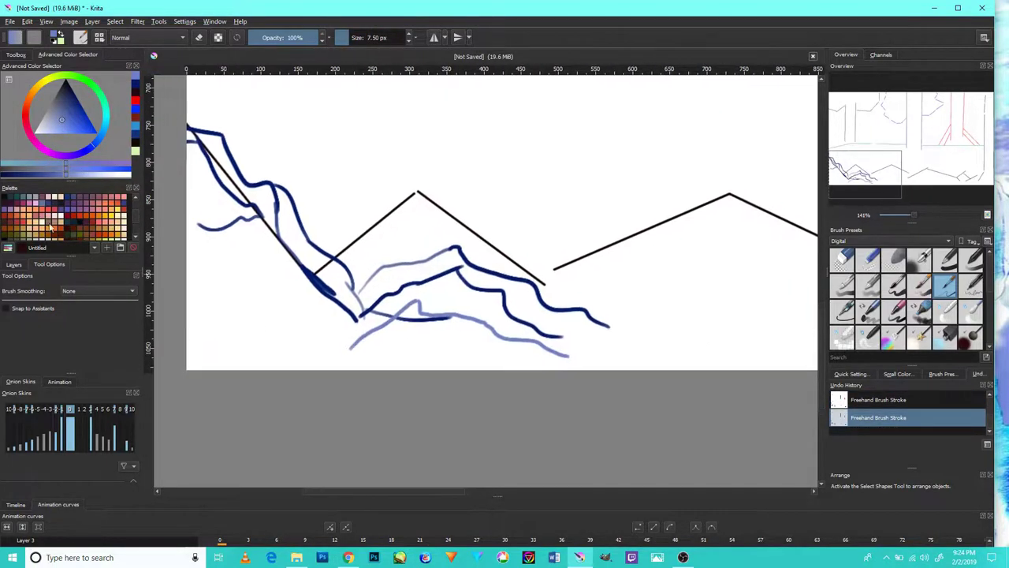
# Add dark-blue curves over the central cyan strokes and a horizontal purple stroke below.
pyautogui.press('-')
pyautogui.press('-')
pyautogui.moveTo(473, 236)
pyautogui.mouseDown()
pyautogui.moveTo(412, 202)
pyautogui.moveTo(409, 246)
pyautogui.mouseUp()
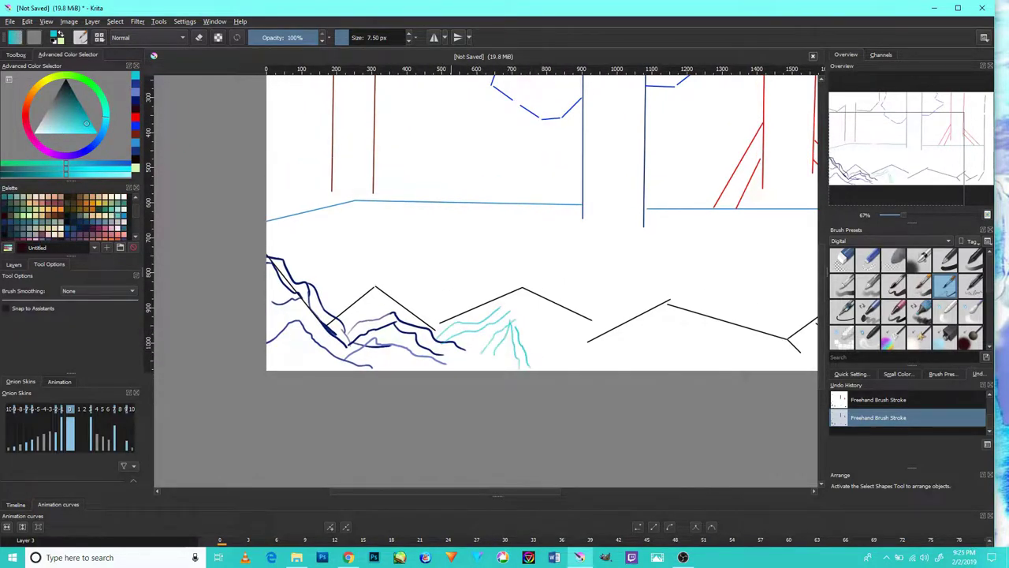
pyautogui.press('+')
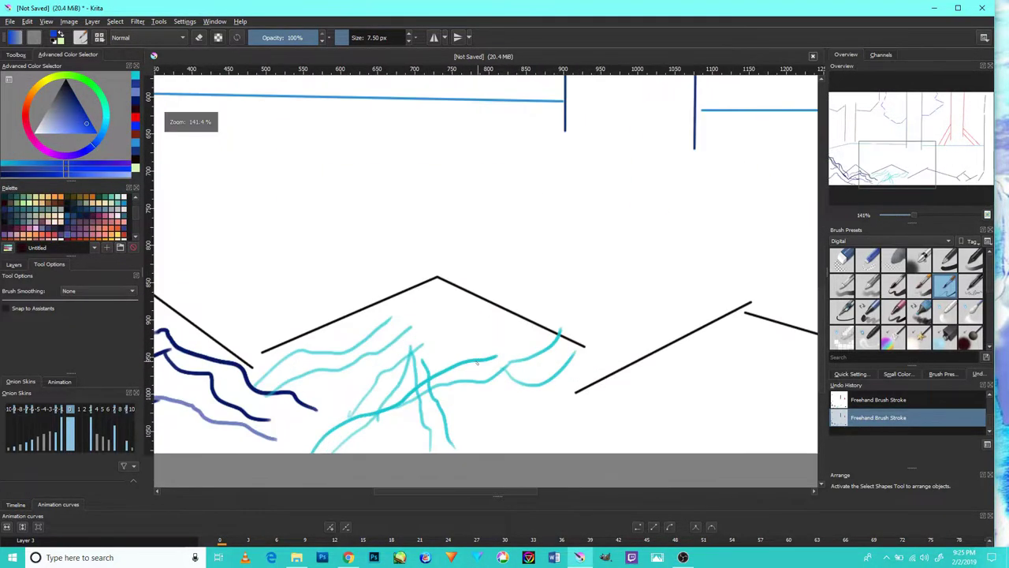
pyautogui.moveTo(555, 336)
pyautogui.mouseDown()
pyautogui.moveTo(414, 323)
pyautogui.moveTo(384, 414)
pyautogui.mouseUp()
pyautogui.press('-')
pyautogui.press('-')
pyautogui.press('+')
pyautogui.press('+')
pyautogui.moveTo(395, 340); pyautogui.dragTo(460, 322)
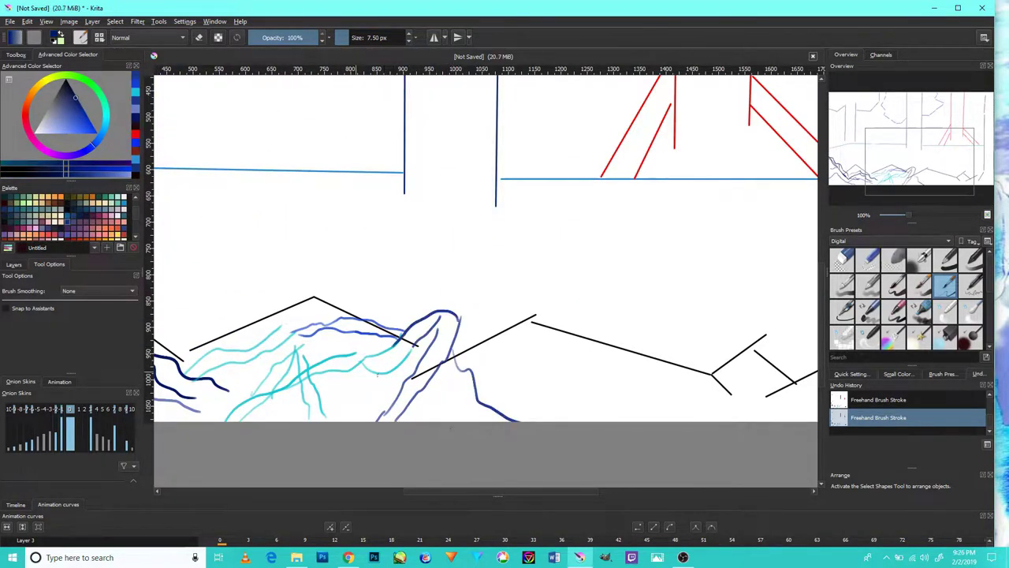
pyautogui.moveTo(398, 403); pyautogui.dragTo(473, 392)
pyautogui.moveTo(489, 356); pyautogui.dragTo(436, 352)
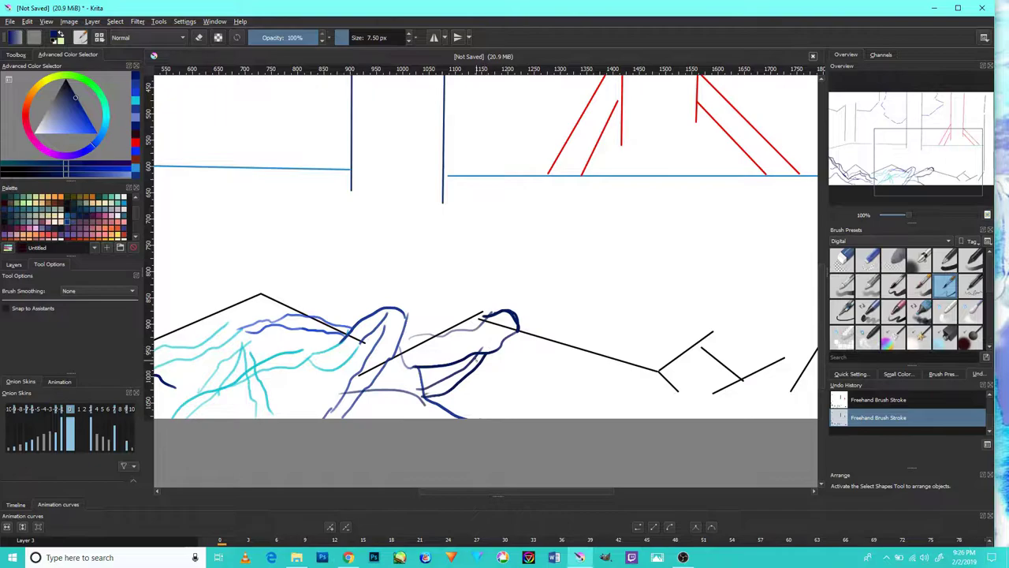
# Add short dark-blue strokes and blue wavy strokes along the bottom and right zigzags.
pyautogui.moveTo(517, 334); pyautogui.dragTo(552, 308)
pyautogui.press('-')
pyautogui.press('-')
pyautogui.press('+')
pyautogui.press('+')
pyautogui.press('+')
pyautogui.moveTo(402, 386); pyautogui.dragTo(457, 443)
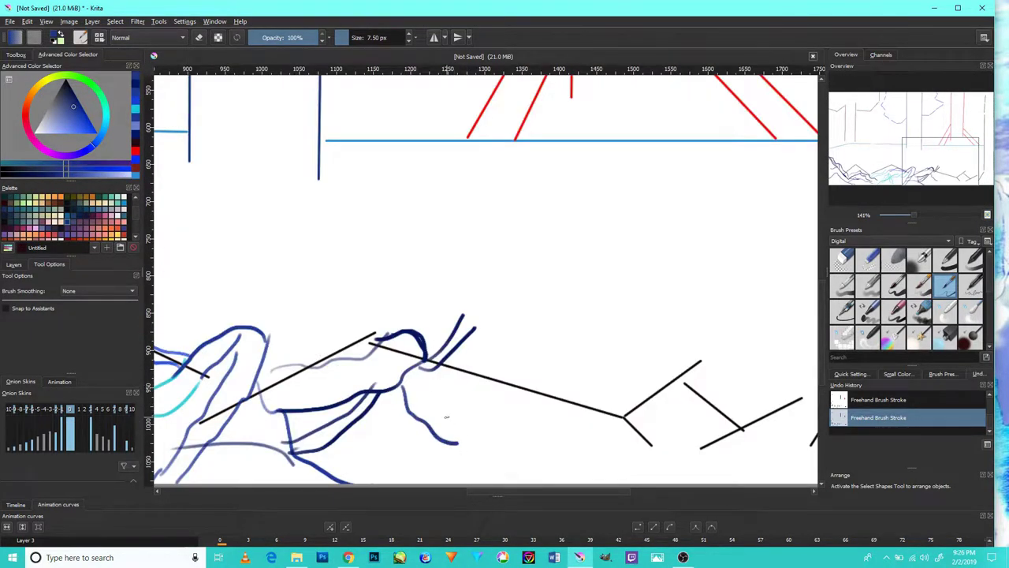
pyautogui.press('-')
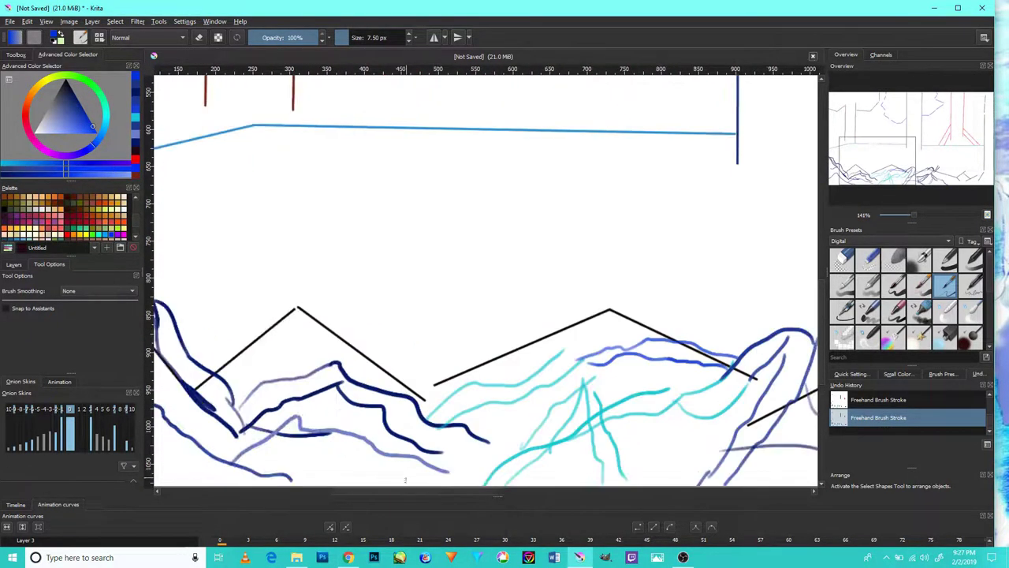
pyautogui.press('+')
pyautogui.moveTo(533, 422); pyautogui.dragTo(414, 356)
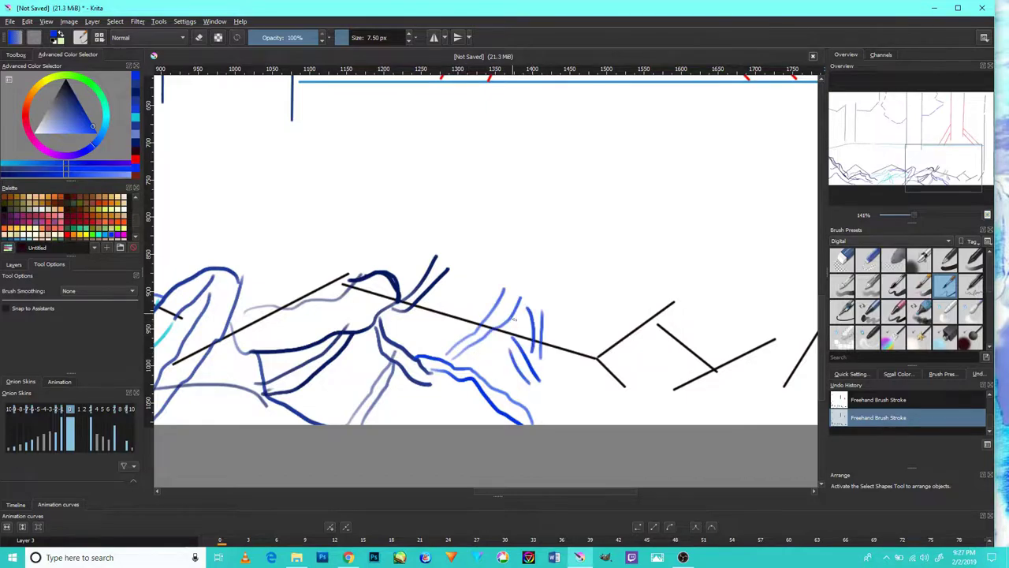
pyautogui.moveTo(544, 341)
pyautogui.mouseDown()
pyautogui.moveTo(420, 344)
pyautogui.moveTo(475, 390)
pyautogui.mouseUp()
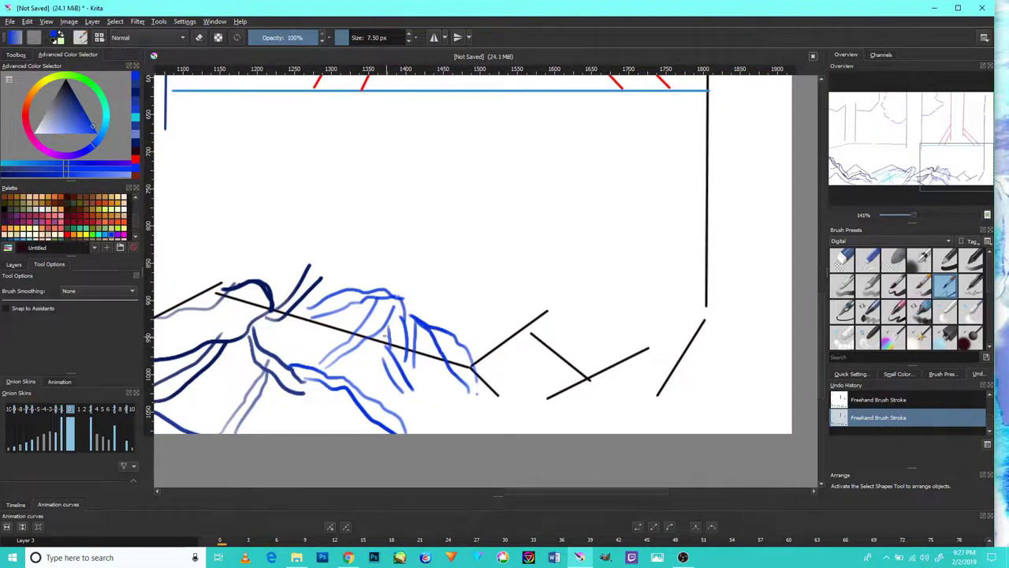
pyautogui.moveTo(474, 355); pyautogui.dragTo(406, 359)
pyautogui.click(919, 286)
# Sketch thin grey rock outlines near the bottom of the drawing at 200% zoom.
pyautogui.press('+')
pyautogui.moveTo(456, 384); pyautogui.dragTo(511, 352)
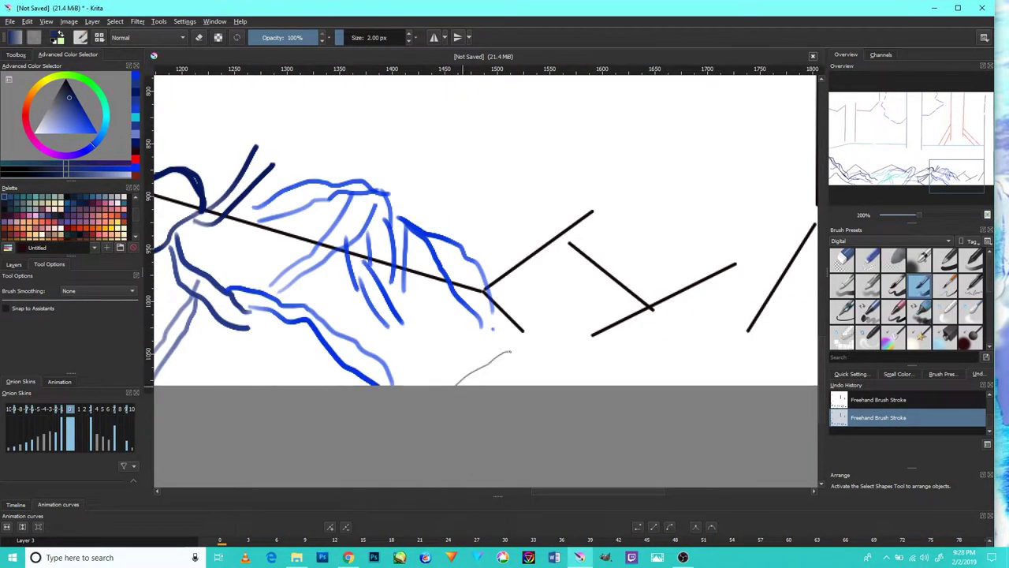
pyautogui.moveTo(613, 312)
pyautogui.mouseDown()
pyautogui.moveTo(563, 360)
pyautogui.moveTo(649, 194)
pyautogui.mouseUp()
pyautogui.moveTo(550, 433); pyautogui.dragTo(604, 401)
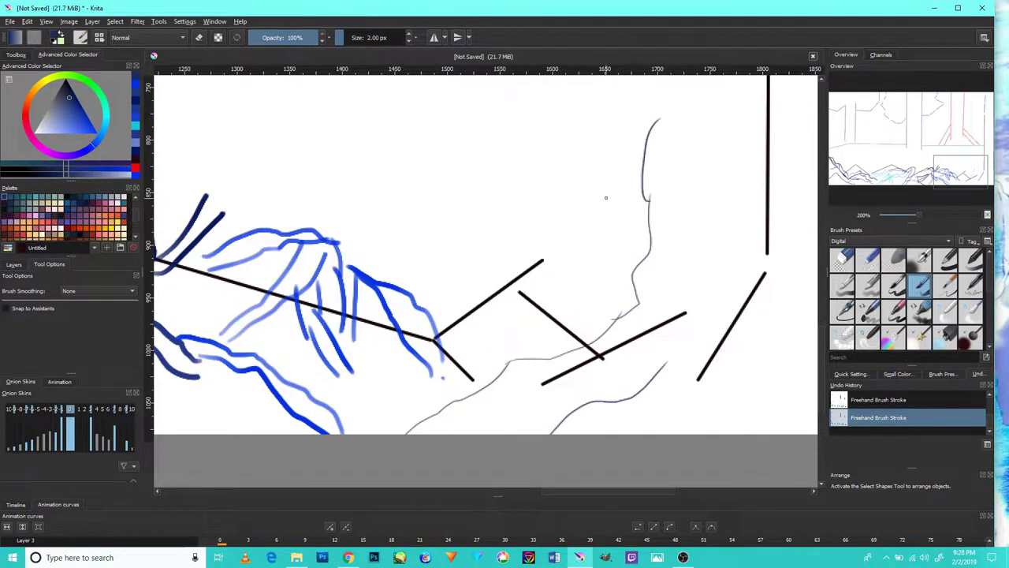
pyautogui.press('-')
pyautogui.press('-')
# Zoom in and out across the whole landscape sketch to review it.
pyautogui.scroll(2, 473, 276)
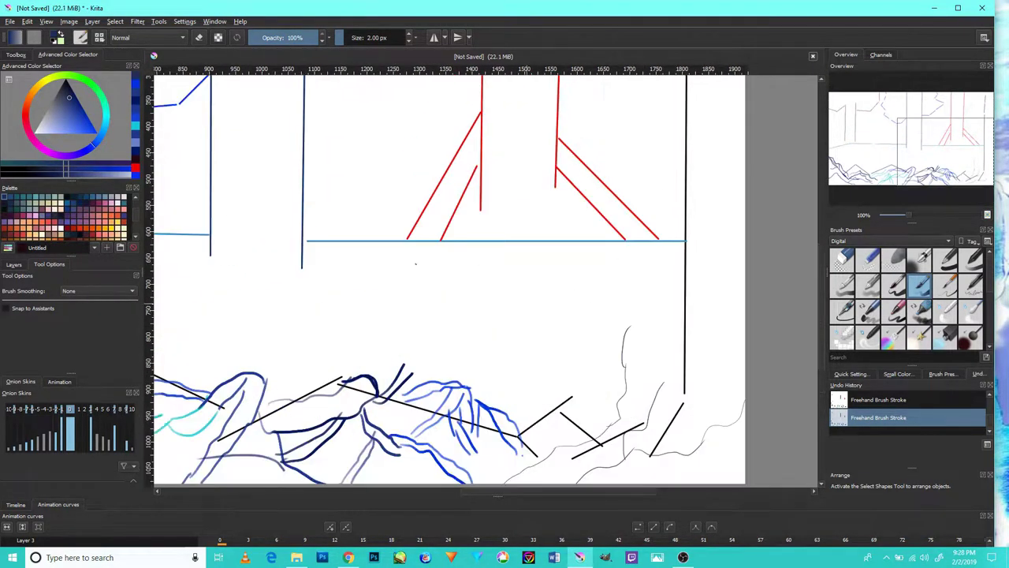
pyautogui.scroll(3, 473, 276)
pyautogui.scroll(3, 624, 382)
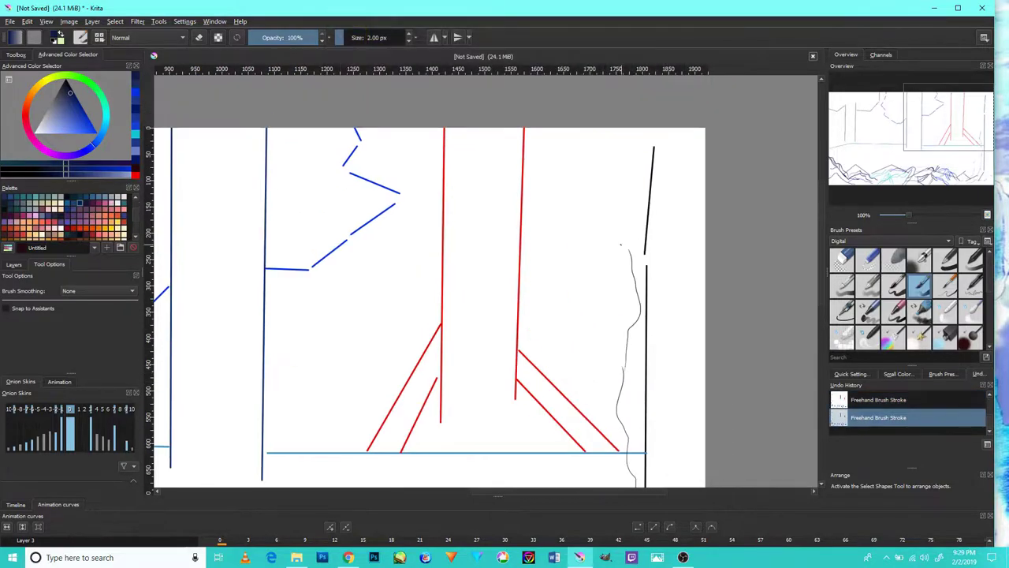
pyautogui.press('-')
pyautogui.scroll(3, 473, 354)
pyautogui.scroll(-2, 473, 315)
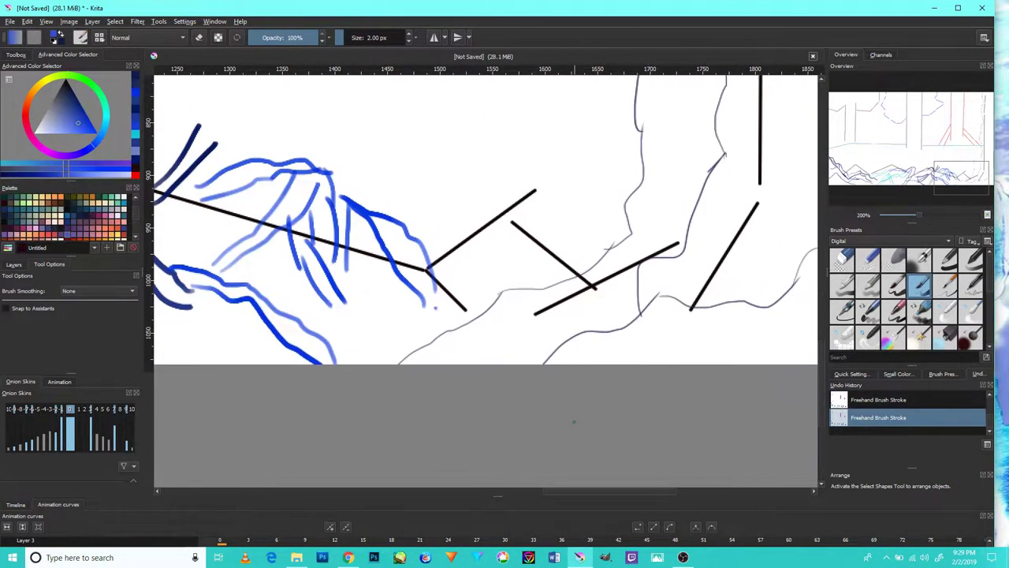
pyautogui.press('-')
pyautogui.press('-')
pyautogui.scroll(1, 583, 265)
pyautogui.scroll(3, 584, 266)
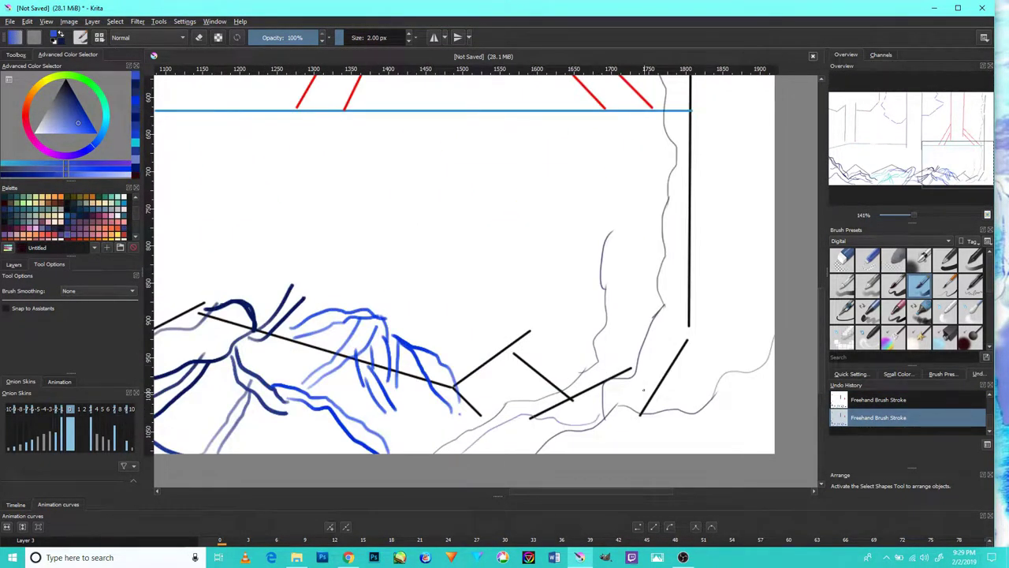
pyautogui.scroll(3, 460, 413)
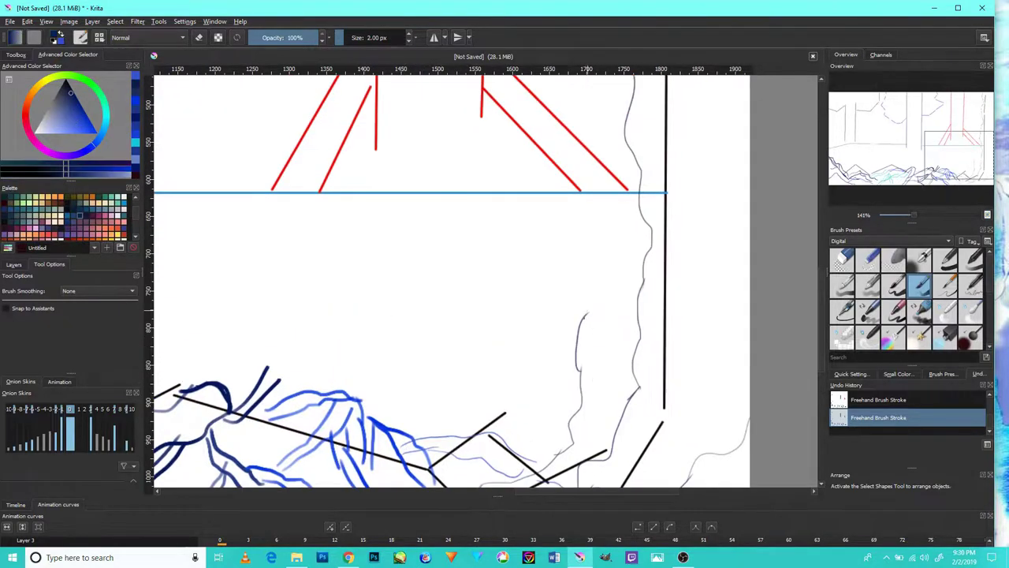
pyautogui.scroll(5, 512, 355)
pyautogui.scroll(2, 567, 299)
pyautogui.scroll(-4, 614, 265)
pyautogui.scroll(3, 614, 265)
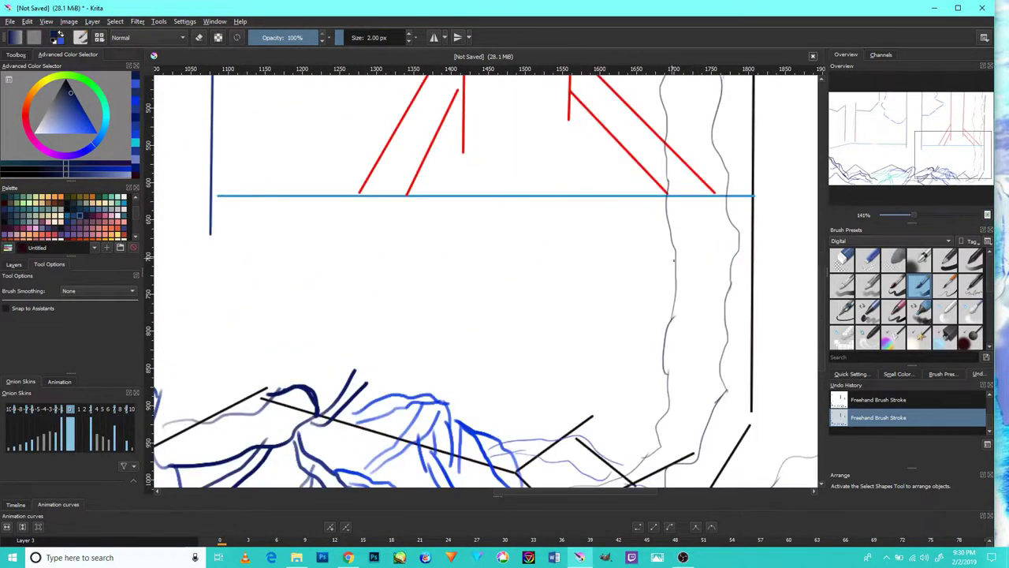
pyautogui.scroll(-5, 518, 407)
pyautogui.scroll(2, 552, 355)
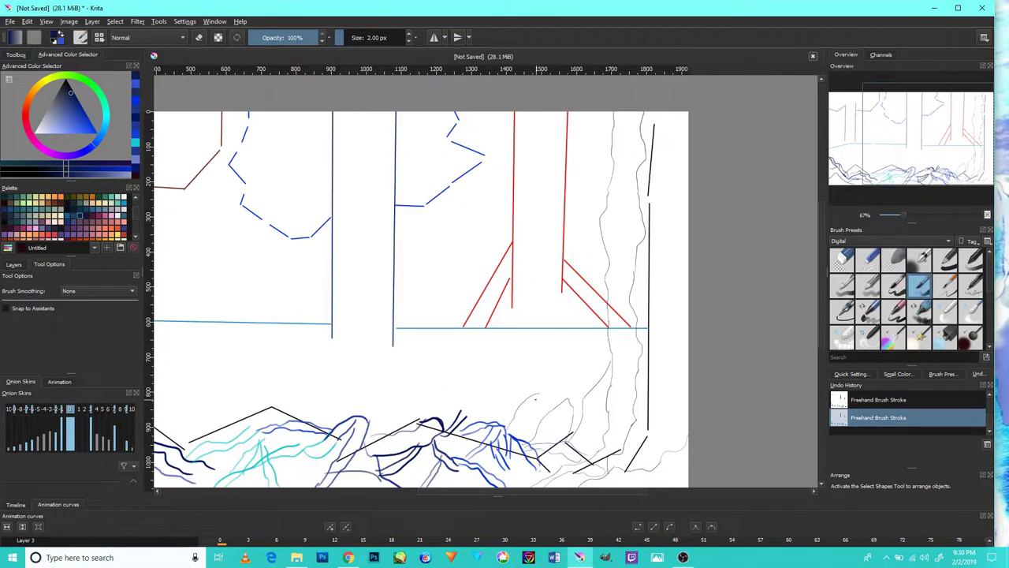
pyautogui.scroll(1, 600, 299)
pyautogui.scroll(-1, 617, 272)
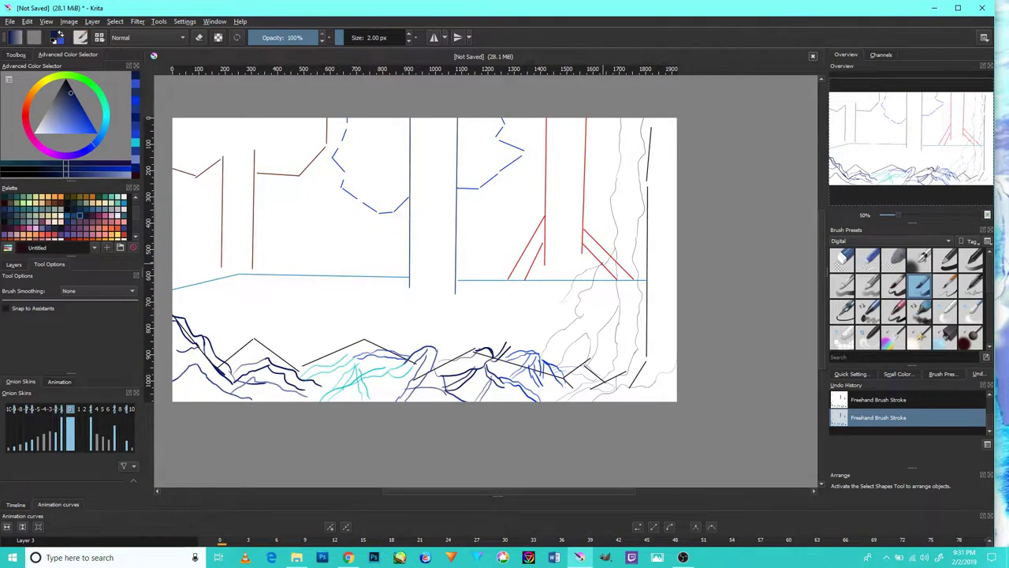
pyautogui.scroll(2, 572, 298)
pyautogui.scroll(-3, 484, 280)
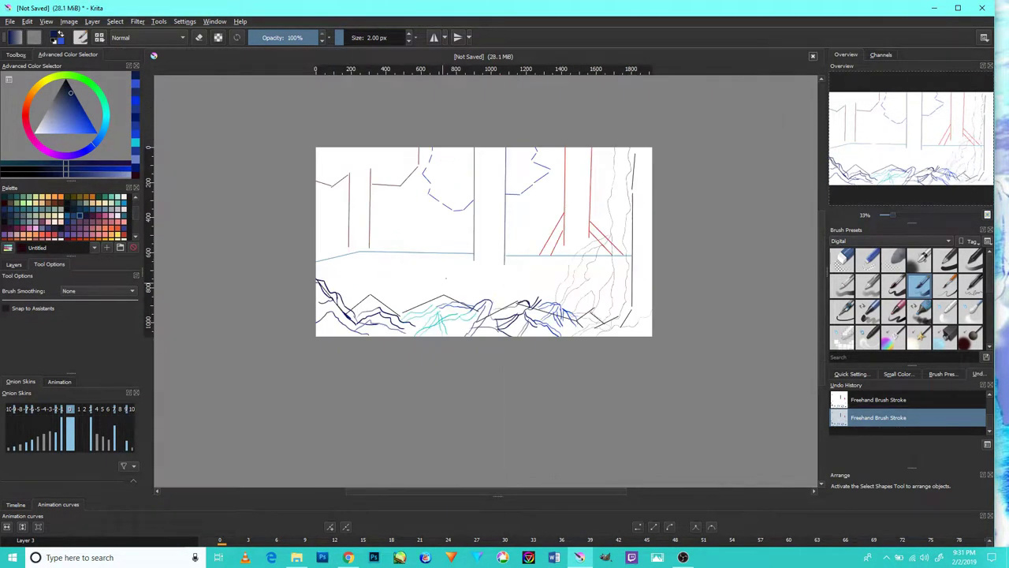
pyautogui.scroll(3, 445, 278)
# Pick a new blue painting colour and bring the left guide lines into view.
pyautogui.click(70, 129)
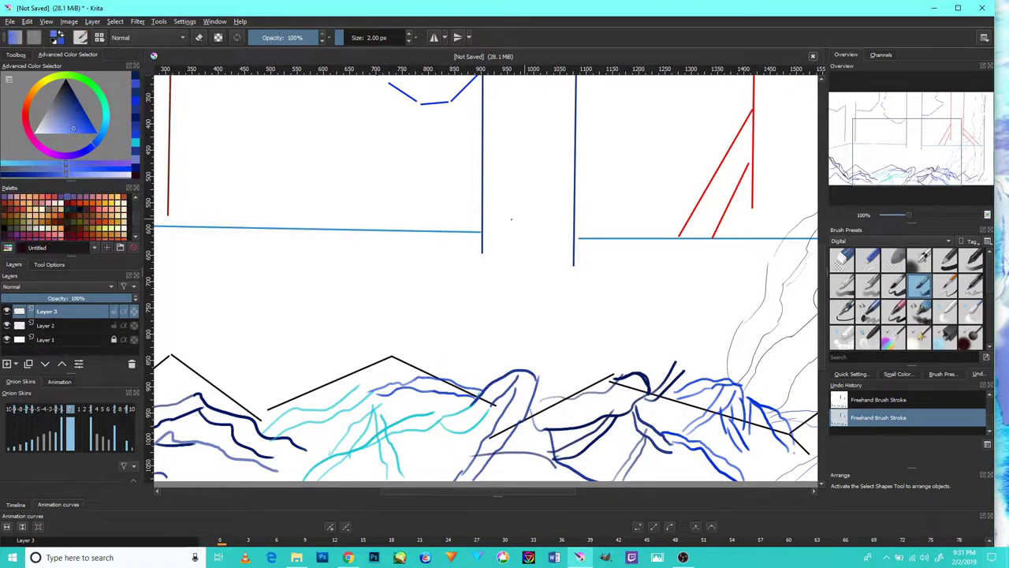
pyautogui.scroll(-1, 543, 269)
pyautogui.scroll(-1, 543, 270)
pyautogui.scroll(3, 543, 269)
pyautogui.moveTo(544, 270)
pyautogui.mouseDown()
pyautogui.moveTo(559, 392)
pyautogui.moveTo(514, 352)
pyautogui.mouseUp()
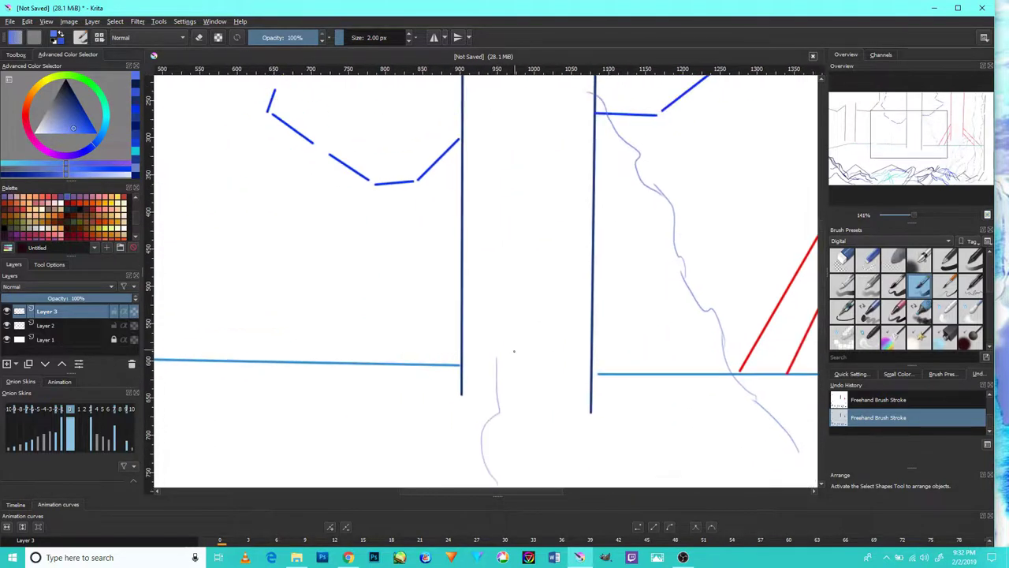
pyautogui.moveTo(565, 116); pyautogui.dragTo(428, 363)
# Sketch grey rock outlines over the left guide line beside the blue vertical line.
pyautogui.scroll(-3, 528, 295)
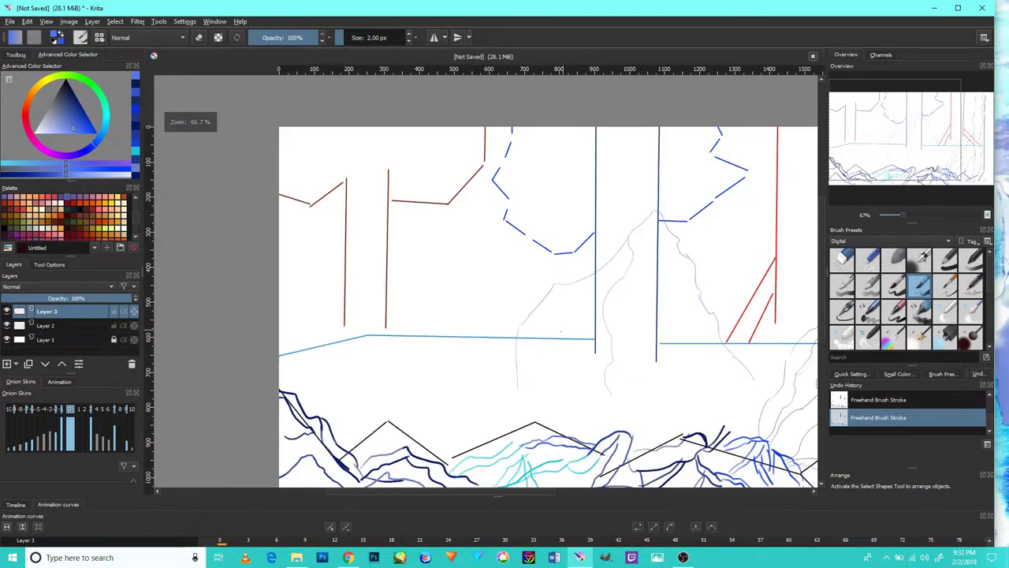
pyautogui.scroll(-1, 528, 294)
pyautogui.scroll(3, 563, 368)
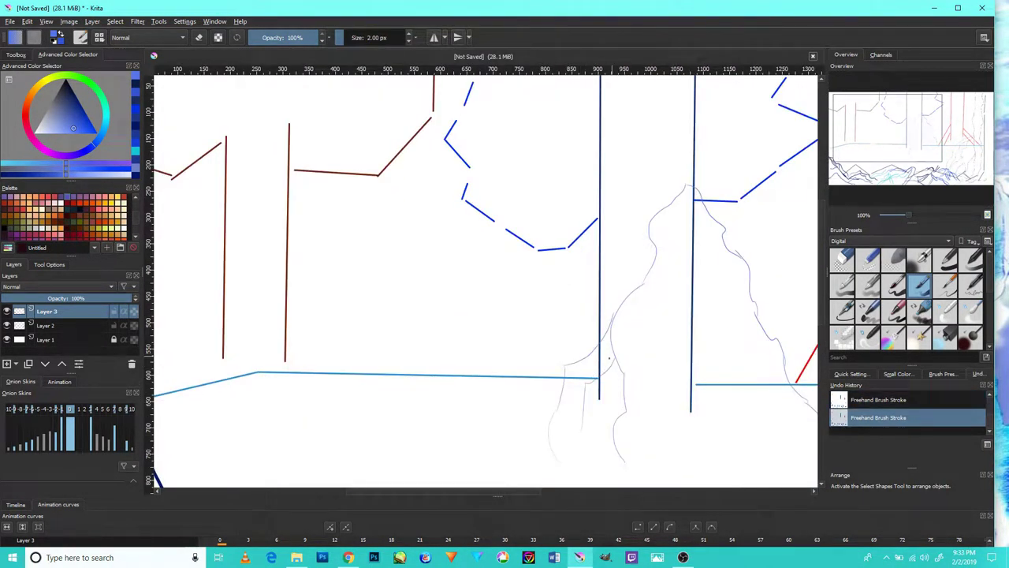
pyautogui.scroll(-3, 556, 334)
pyautogui.scroll(3, 622, 412)
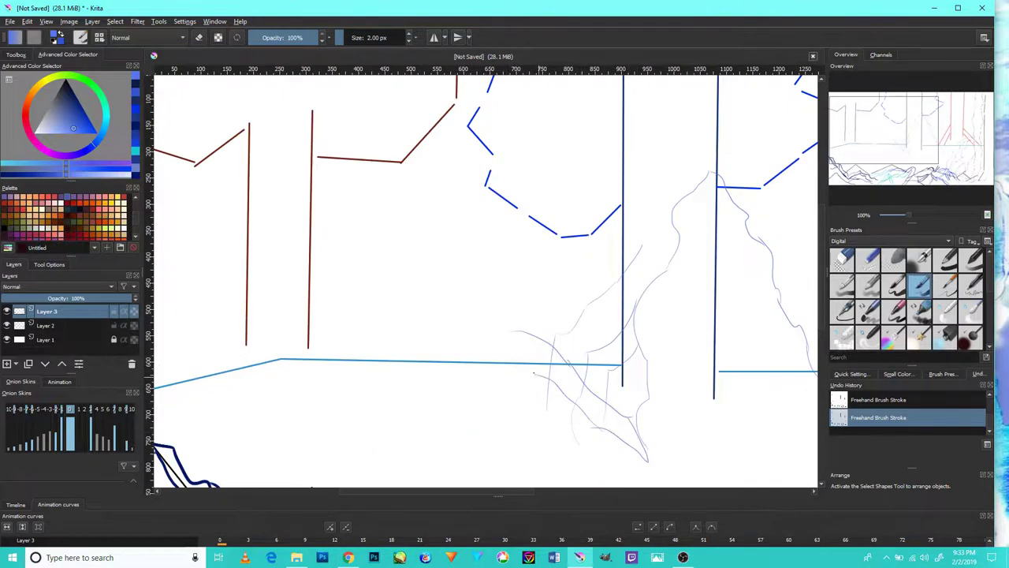
pyautogui.scroll(3, 534, 373)
pyautogui.scroll(-1, 435, 318)
pyautogui.moveTo(491, 138)
pyautogui.mouseDown()
pyautogui.moveTo(496, 313)
pyautogui.moveTo(466, 429)
pyautogui.mouseUp()
pyautogui.scroll(2, 496, 313)
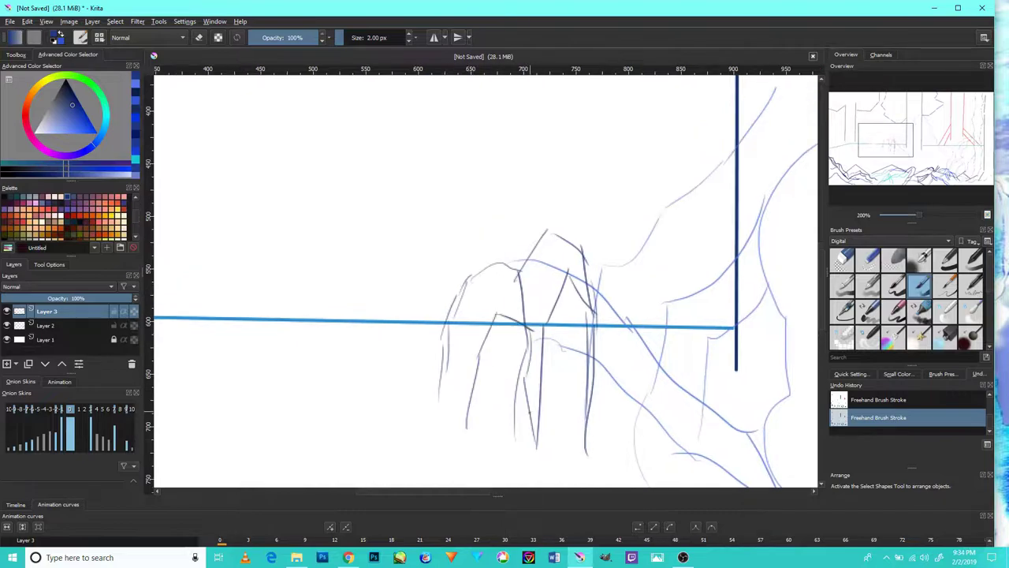
pyautogui.moveTo(550, 218); pyautogui.dragTo(533, 259)
pyautogui.scroll(-4, 512, 315)
# Rotate the small rock sketch slightly with the Transform tool and apply it.
pyautogui.click(15, 54)
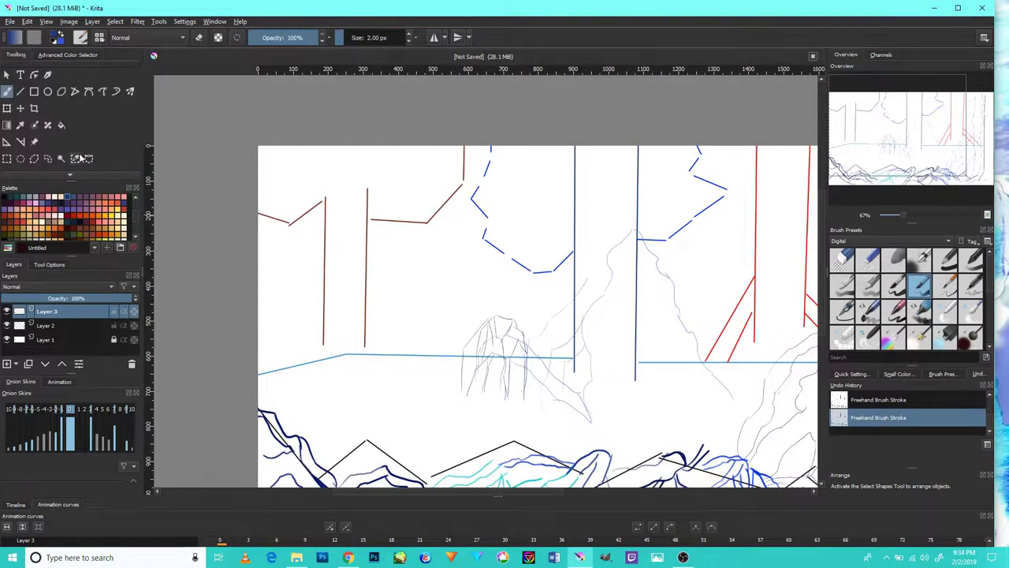
pyautogui.click(6, 108)
pyautogui.moveTo(545, 421); pyautogui.dragTo(527, 427)
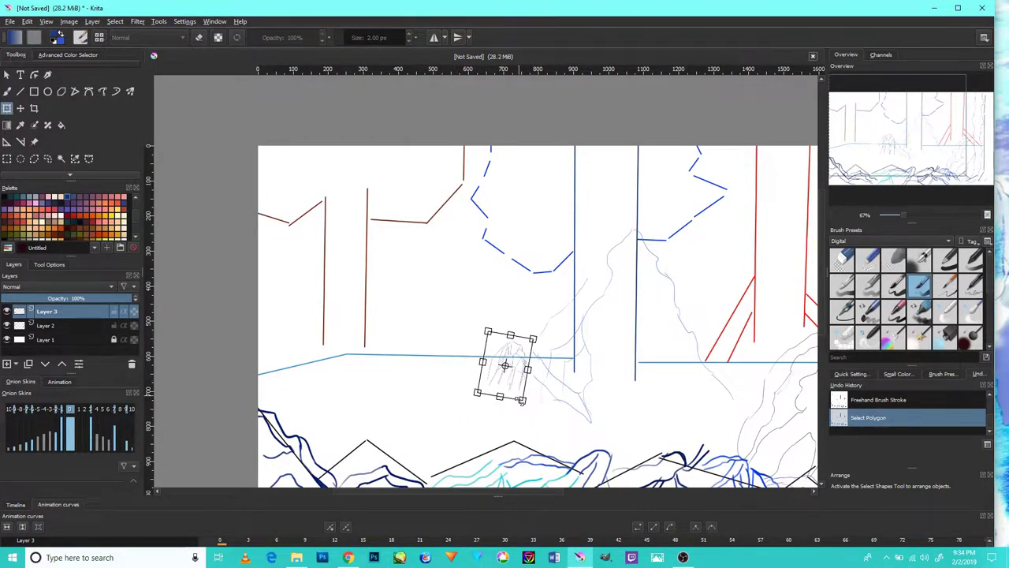
pyautogui.scroll(1, 528, 428)
pyautogui.scroll(-3, 527, 427)
pyautogui.press('Return')
pyautogui.press('1')
pyautogui.press('b')
# Deselect the rock sketch and bring back the layers and colour selector panels.
pyautogui.click(115, 21)
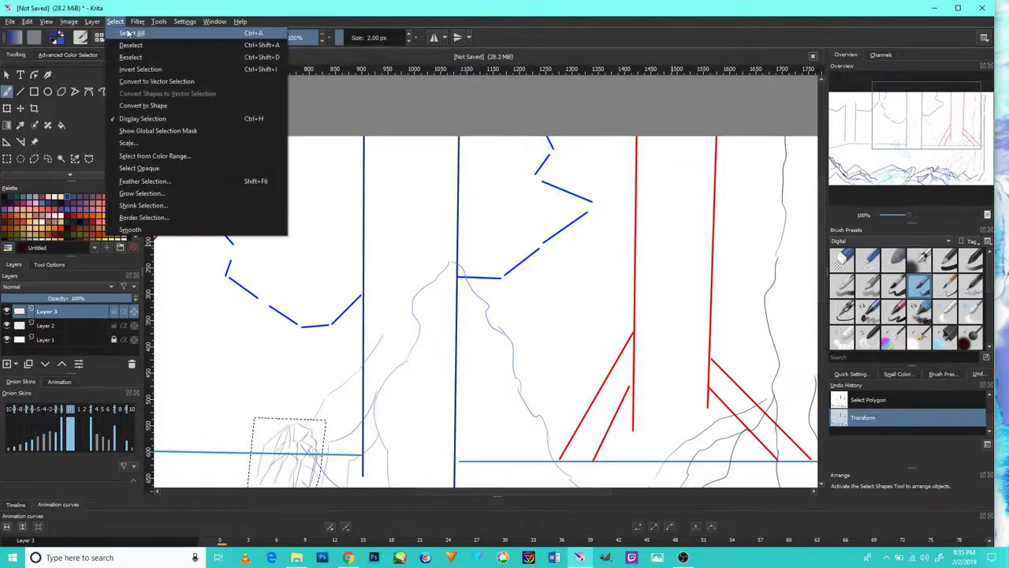
pyautogui.click(138, 43)
pyautogui.click(49, 264)
pyautogui.click(14, 264)
pyautogui.click(67, 54)
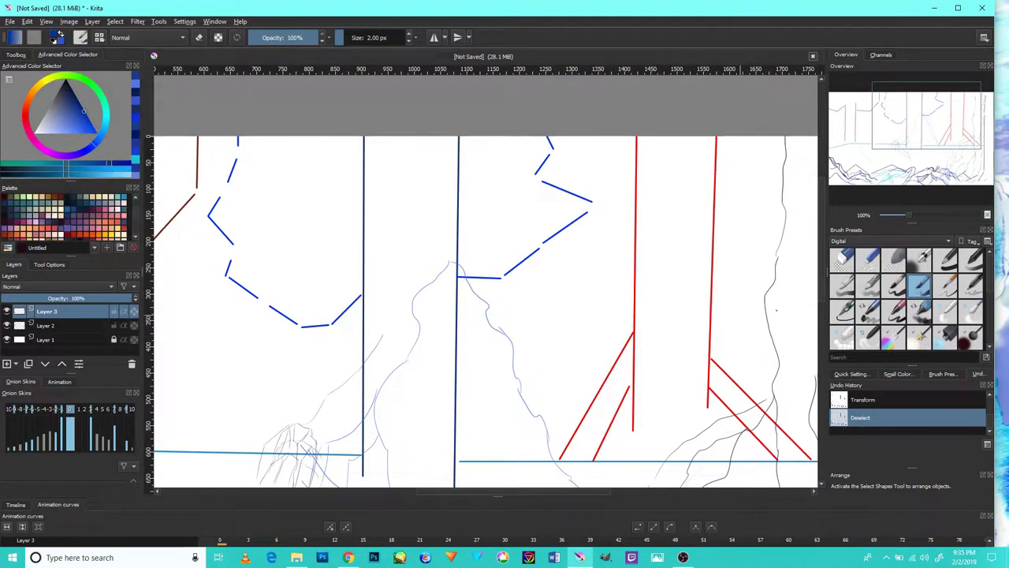
# Try a different brush preset with two trial blue curves near the red lines.
pyautogui.click(842, 311)
pyautogui.scroll(2, 485, 312)
pyautogui.moveTo(410, 316); pyautogui.dragTo(406, 336)
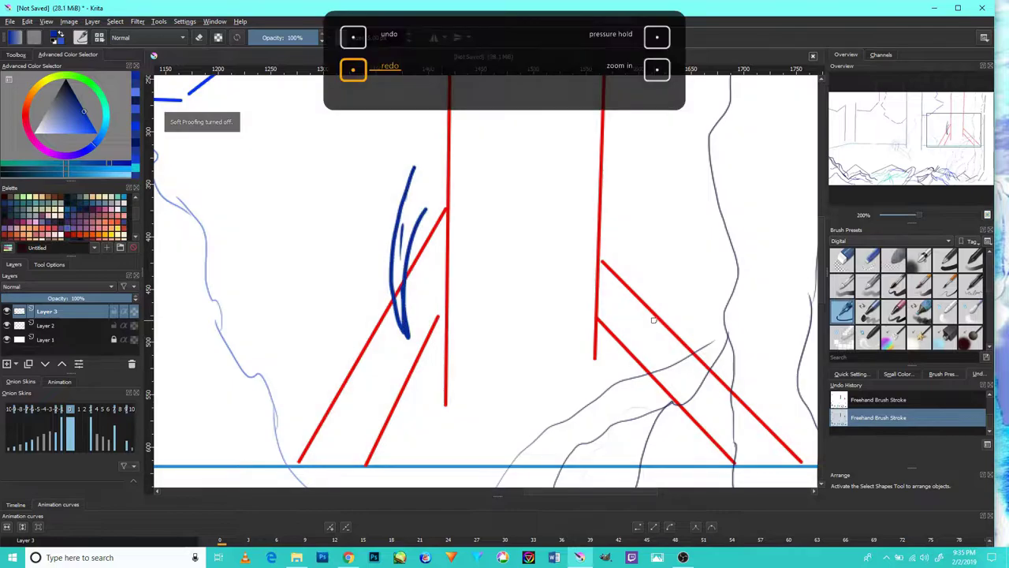
pyautogui.moveTo(410, 162); pyautogui.dragTo(394, 335)
pyautogui.click(931, 401)
# Draw blue curves around the red lines using a thinner brush preset.
pyautogui.click(971, 283)
pyautogui.scroll(3, 500, 281)
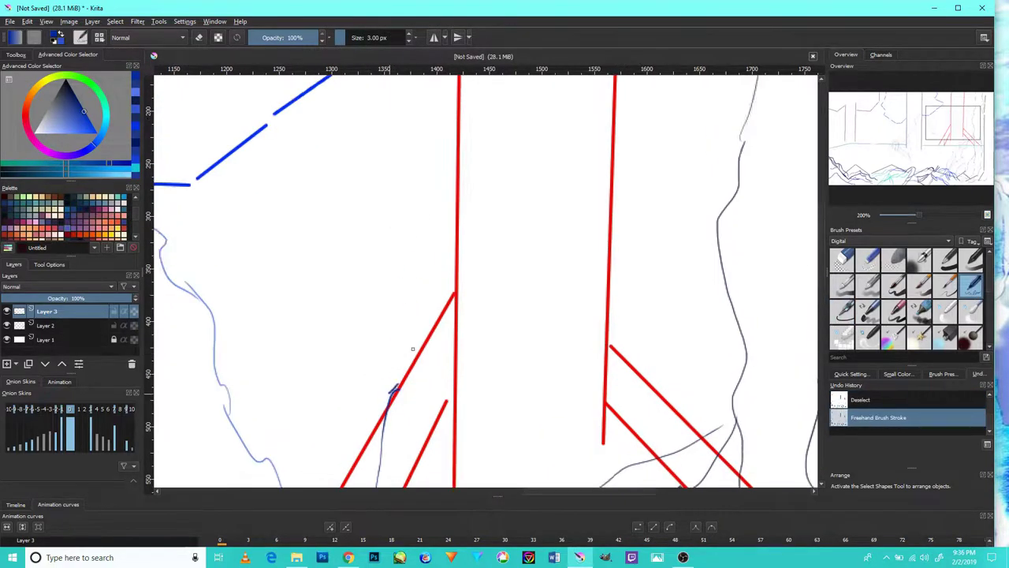
pyautogui.scroll(3, 500, 281)
pyautogui.scroll(-1, 500, 281)
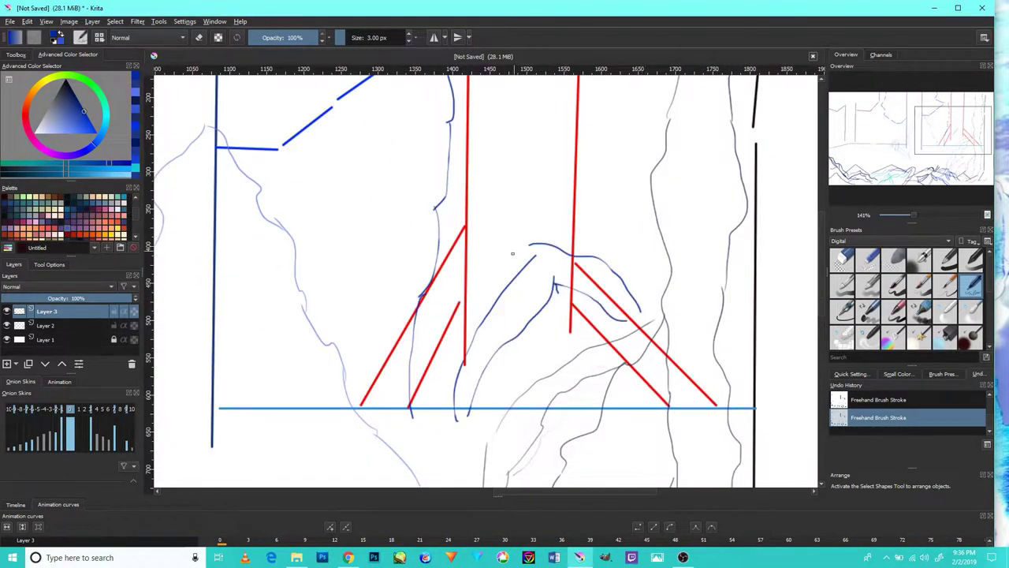
pyautogui.scroll(2, 513, 253)
pyautogui.moveTo(452, 270); pyautogui.dragTo(465, 437)
pyautogui.scroll(-2, 465, 437)
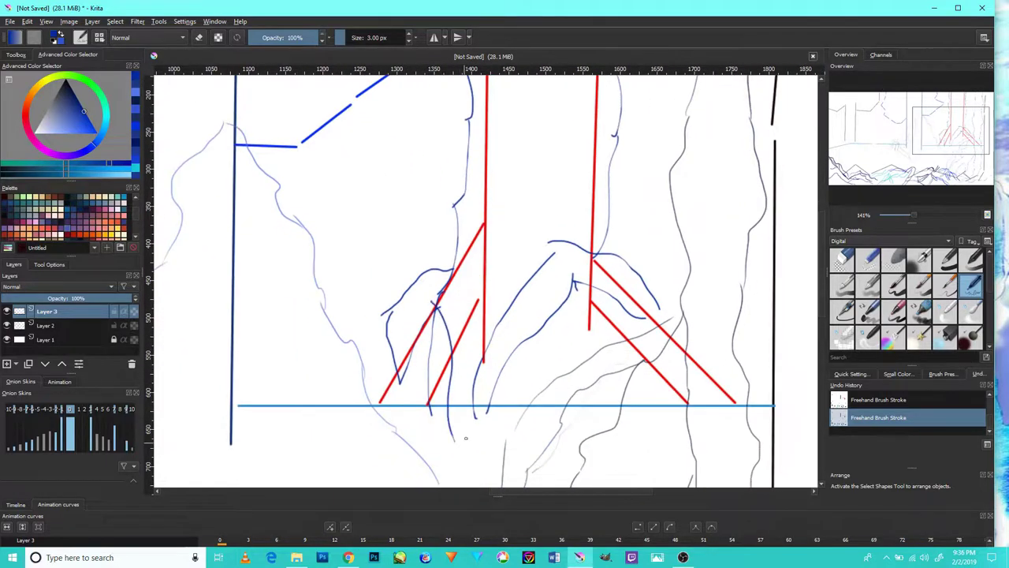
pyautogui.scroll(-5, 561, 367)
# Polygon-select the thin mountain peak outline between the blue verticals.
pyautogui.click(16, 55)
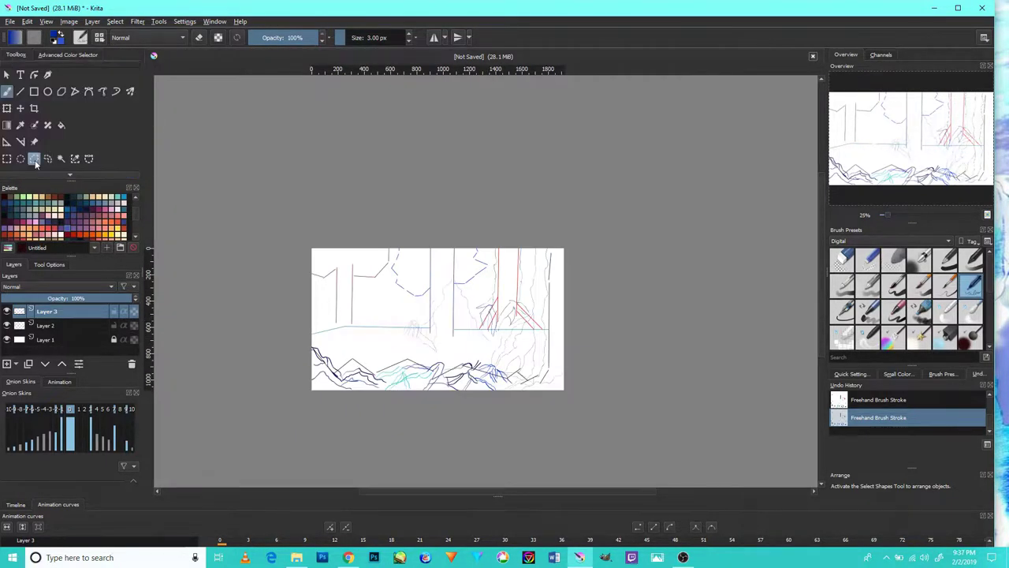
pyautogui.click(34, 158)
pyautogui.scroll(2, 476, 236)
pyautogui.scroll(3, 476, 237)
pyautogui.click(432, 229)
pyautogui.doubleClick(476, 172)
# Rotate and lower the selected peak outline, apply the transform, and deselect.
pyautogui.hotkey('ctrl', 't')
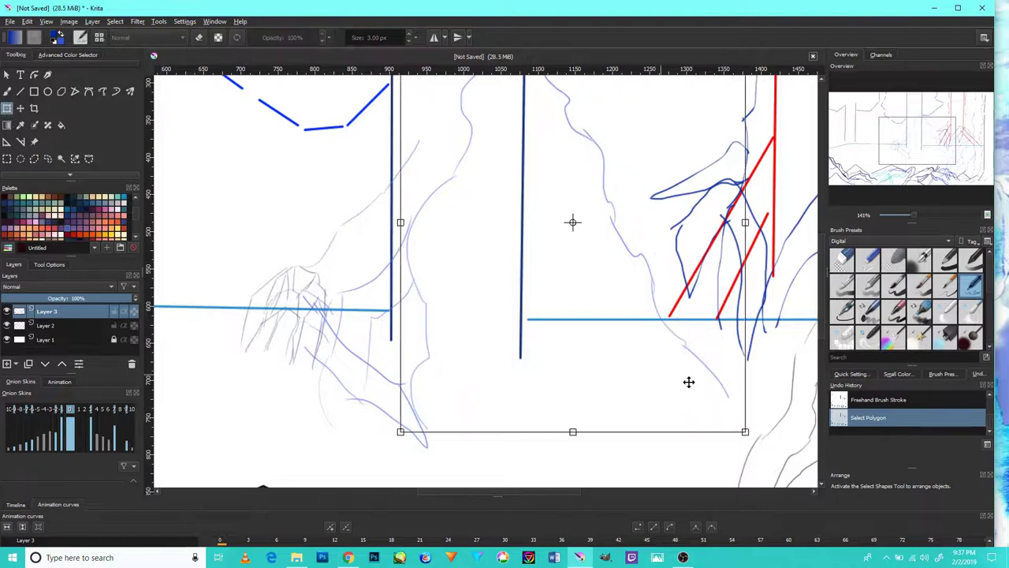
pyautogui.moveTo(689, 383); pyautogui.dragTo(678, 396)
pyautogui.moveTo(514, 260)
pyautogui.mouseDown()
pyautogui.moveTo(500, 293)
pyautogui.moveTo(510, 315)
pyautogui.mouseUp()
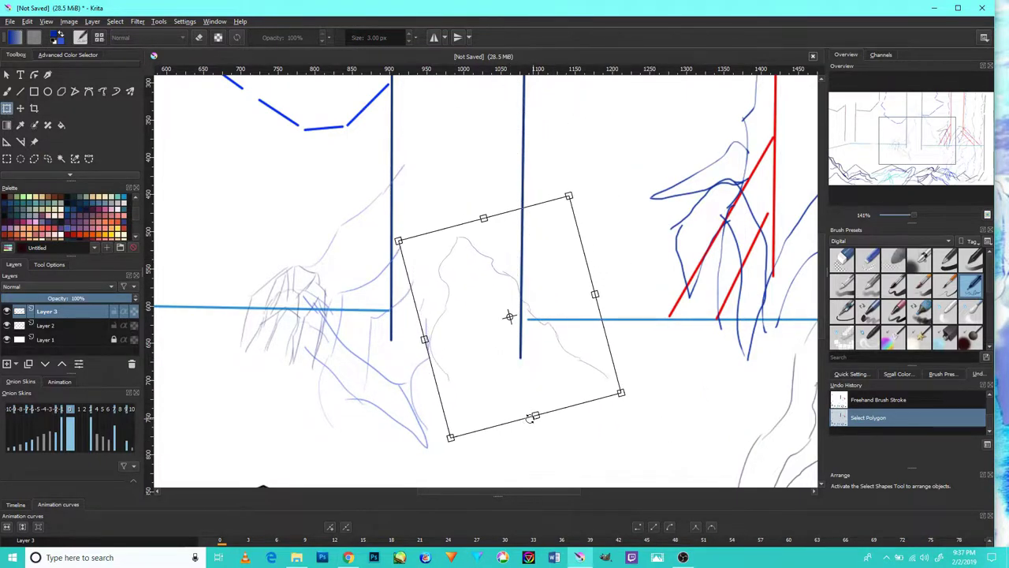
pyautogui.press('Return')
pyautogui.hotkey('ctrl', 'shift', 'a')
pyautogui.press('b')
# Choose a larger brush preset and a light cyan painting colour.
pyautogui.click(946, 260)
pyautogui.click(68, 55)
pyautogui.click(91, 126)
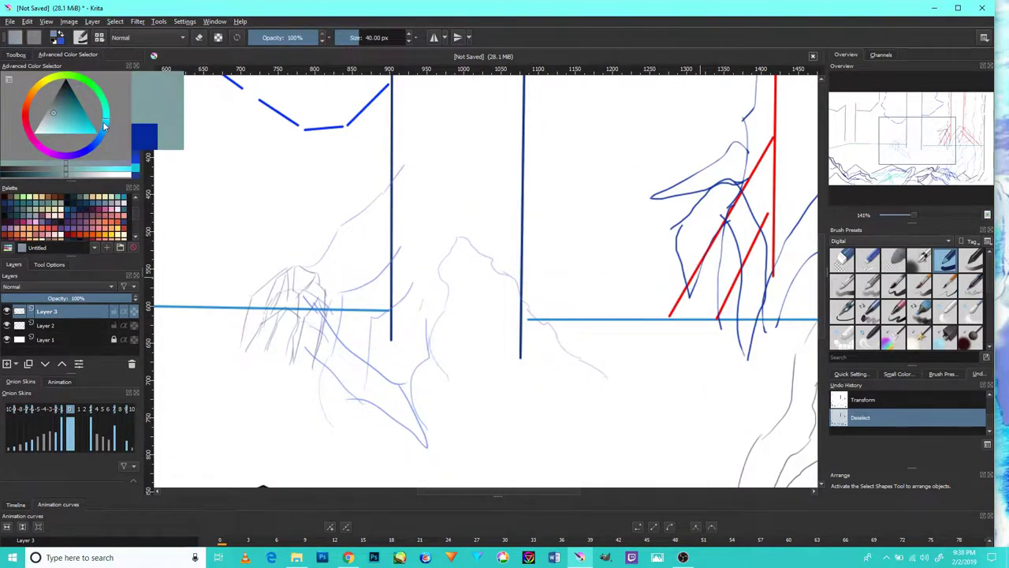
pyautogui.scroll(-2, 331, 280)
pyautogui.scroll(4, 398, 275)
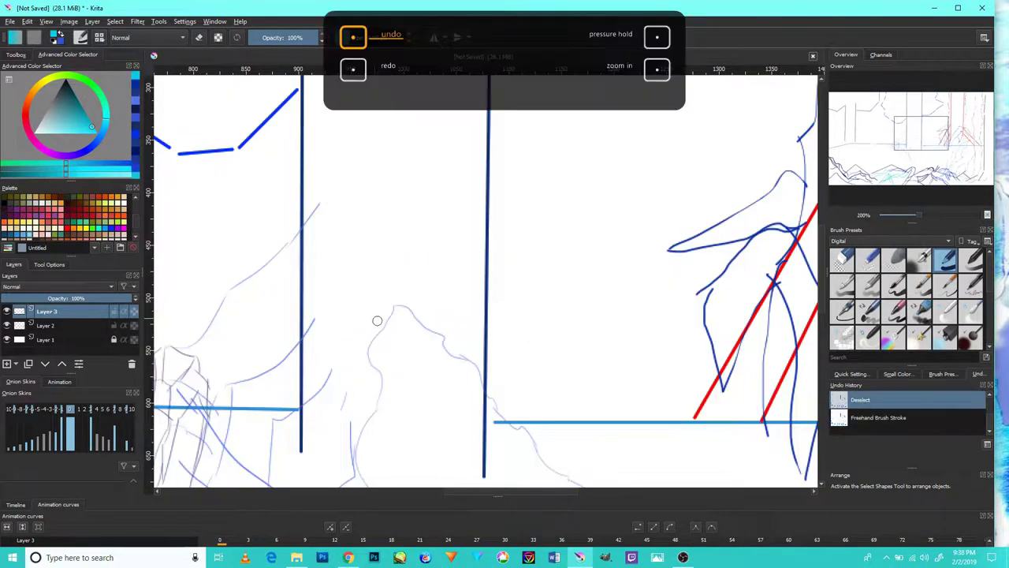
# Draw three parallel cyan curves sweeping across the mountain peak.
pyautogui.moveTo(360, 292)
pyautogui.mouseDown()
pyautogui.moveTo(334, 360)
pyautogui.moveTo(508, 211)
pyautogui.mouseUp()
pyautogui.scroll(2, 347, 331)
pyautogui.scroll(-3, 507, 210)
pyautogui.moveTo(383, 383); pyautogui.dragTo(557, 102)
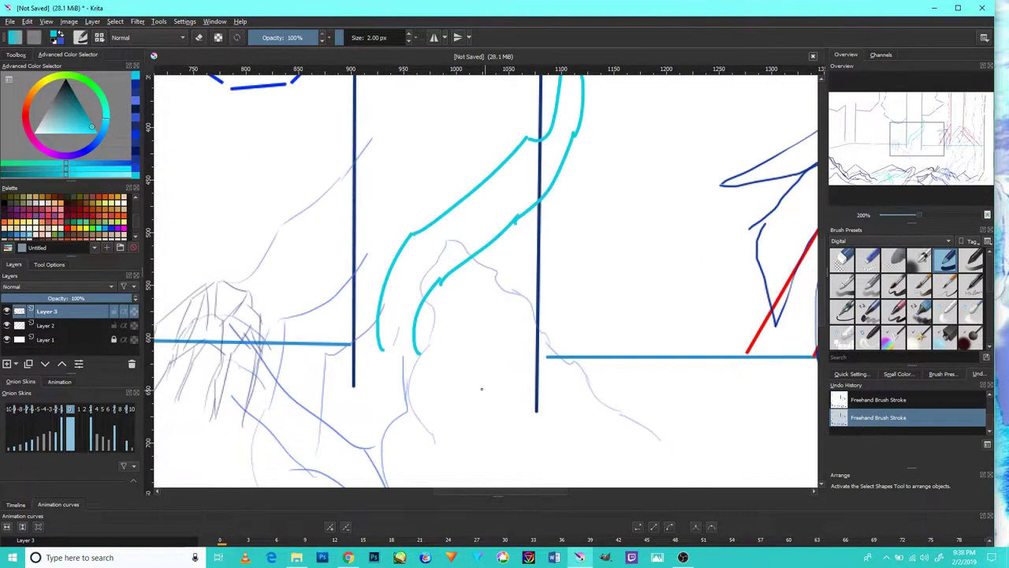
pyautogui.moveTo(514, 428); pyautogui.dragTo(571, 165)
pyautogui.click(84, 122)
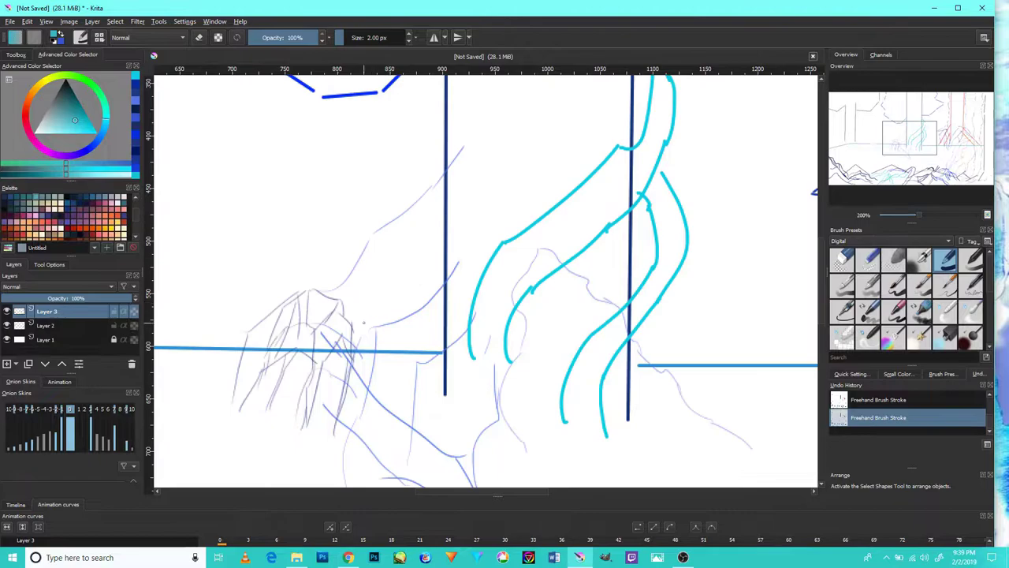
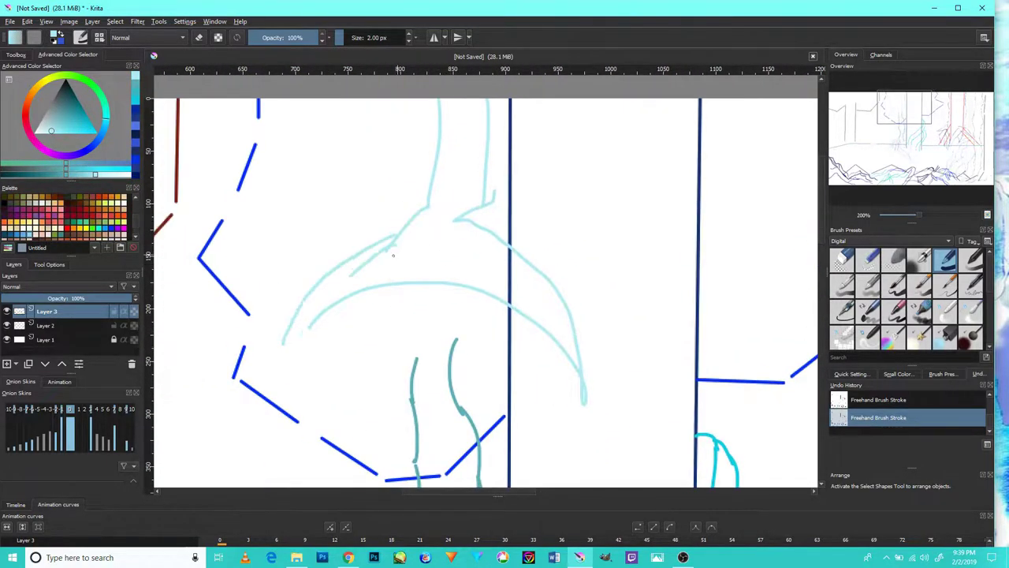
pyautogui.scroll(-3, 401, 284)
# Skew the selected pale cyan strokes into a slant, then deselect them.
pyautogui.click(16, 55)
pyautogui.scroll(4, 502, 261)
pyautogui.hotkey('ctrl', 't')
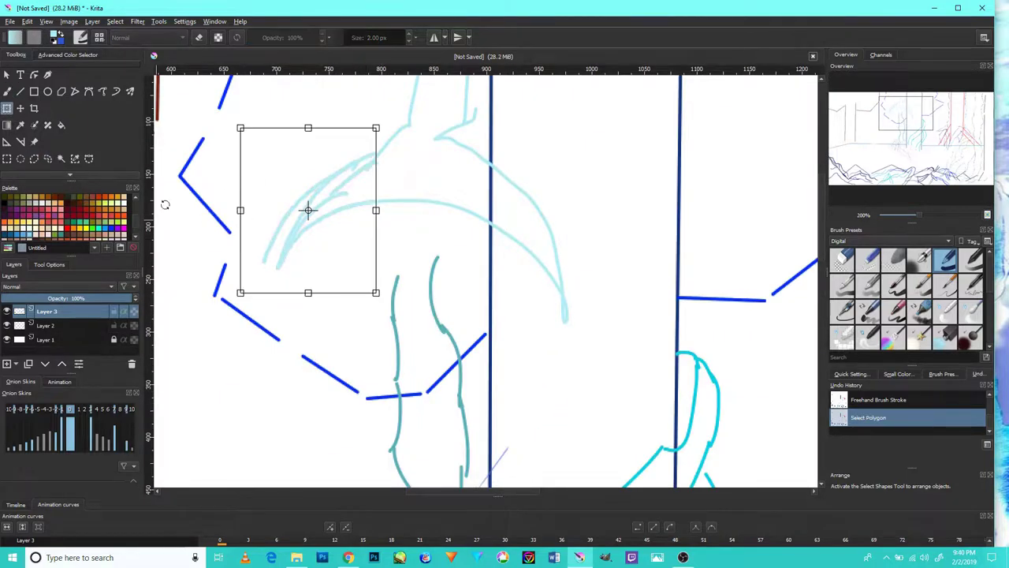
pyautogui.moveTo(244, 292)
pyautogui.mouseDown()
pyautogui.moveTo(213, 294)
pyautogui.moveTo(266, 295)
pyautogui.mouseUp()
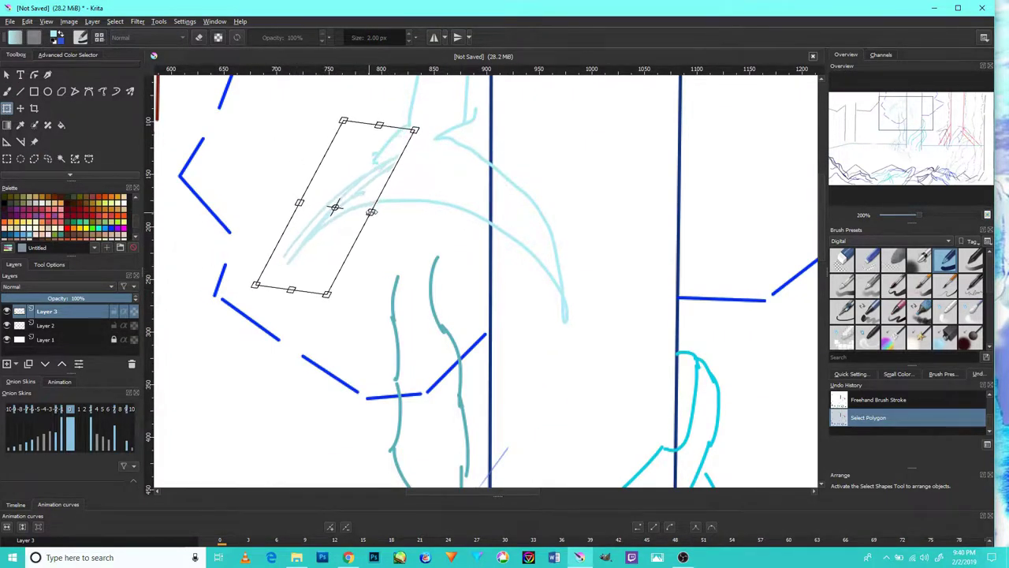
pyautogui.press('Return')
pyautogui.hotkey('ctrl', 'shift', 'a')
# Polygon-select the next cyan strokes and shear them into a wide parallelogram.
pyautogui.click(34, 159)
pyautogui.click(504, 276)
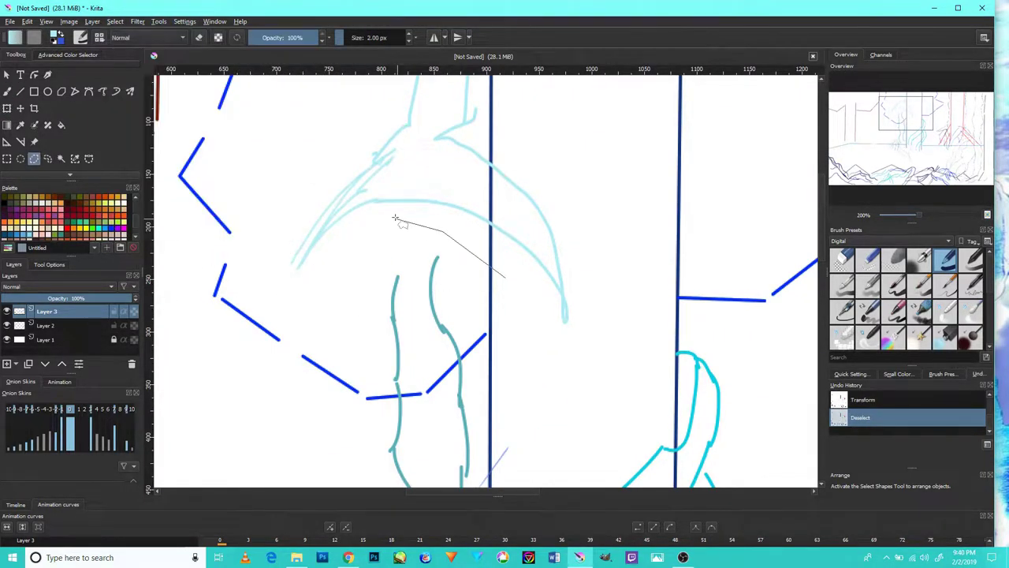
pyautogui.hotkey('ctrl', 't')
pyautogui.moveTo(532, 323)
pyautogui.mouseDown()
pyautogui.moveTo(541, 332)
pyautogui.moveTo(472, 349)
pyautogui.moveTo(447, 258)
pyautogui.mouseUp()
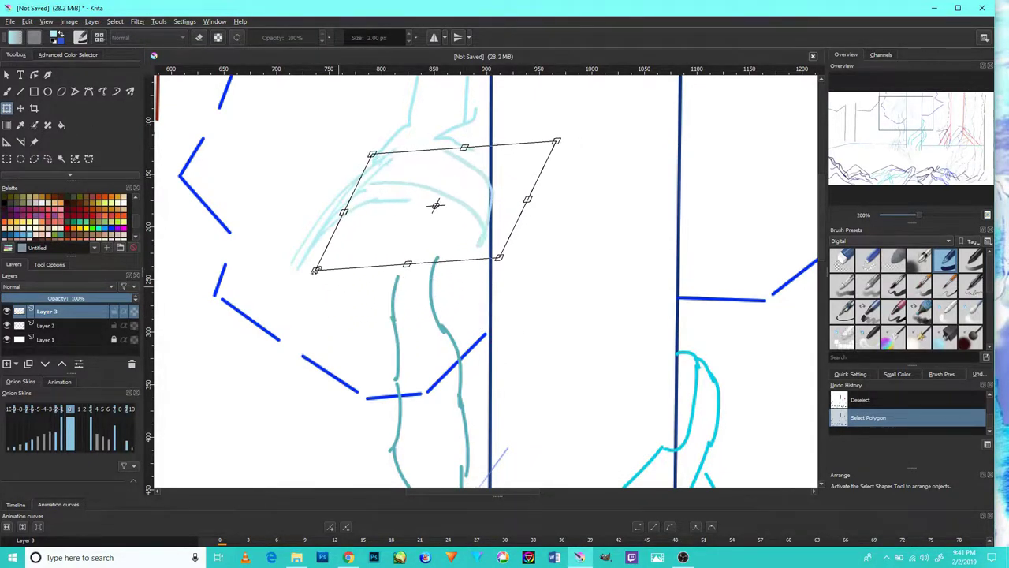
pyautogui.press('Return')
pyautogui.scroll(-4, 465, 260)
pyautogui.scroll(1, 455, 288)
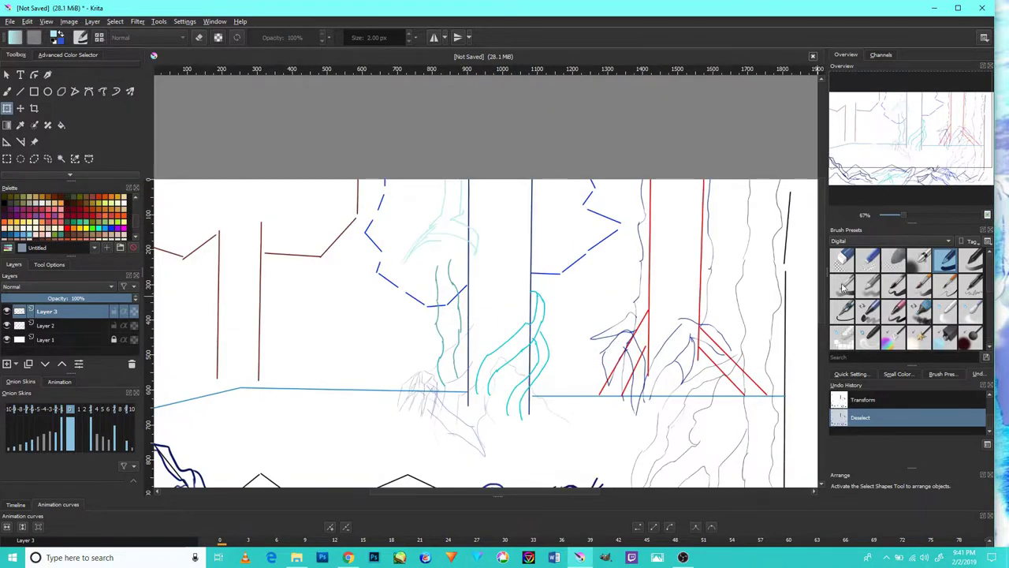
# Draw thin blue strokes near the centre and beside the right vertical line.
pyautogui.click(113, 230)
pyautogui.scroll(2, 473, 276)
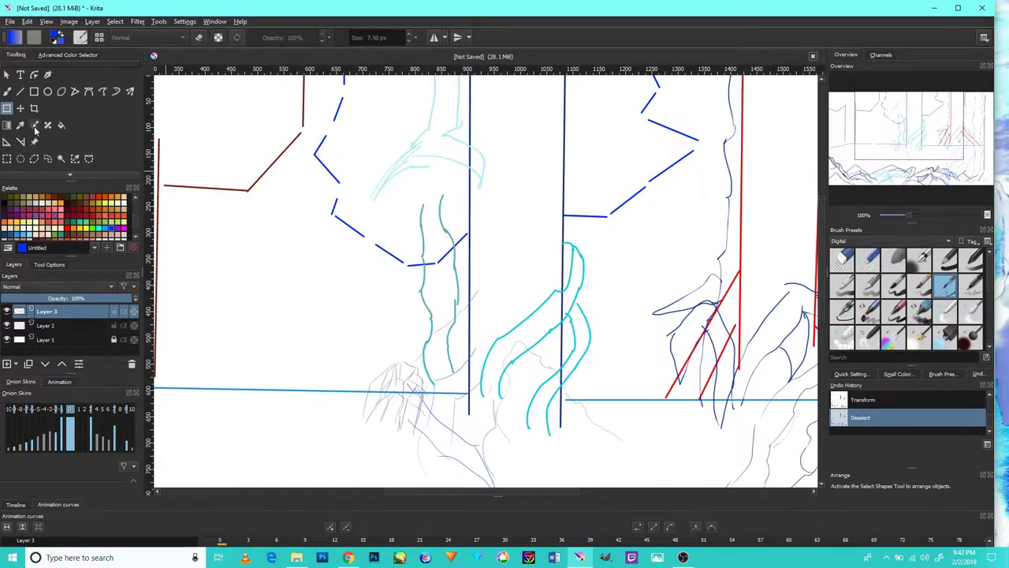
pyautogui.moveTo(472, 274); pyautogui.dragTo(642, 150)
pyautogui.moveTo(597, 230); pyautogui.dragTo(592, 288)
pyautogui.scroll(2, 592, 249)
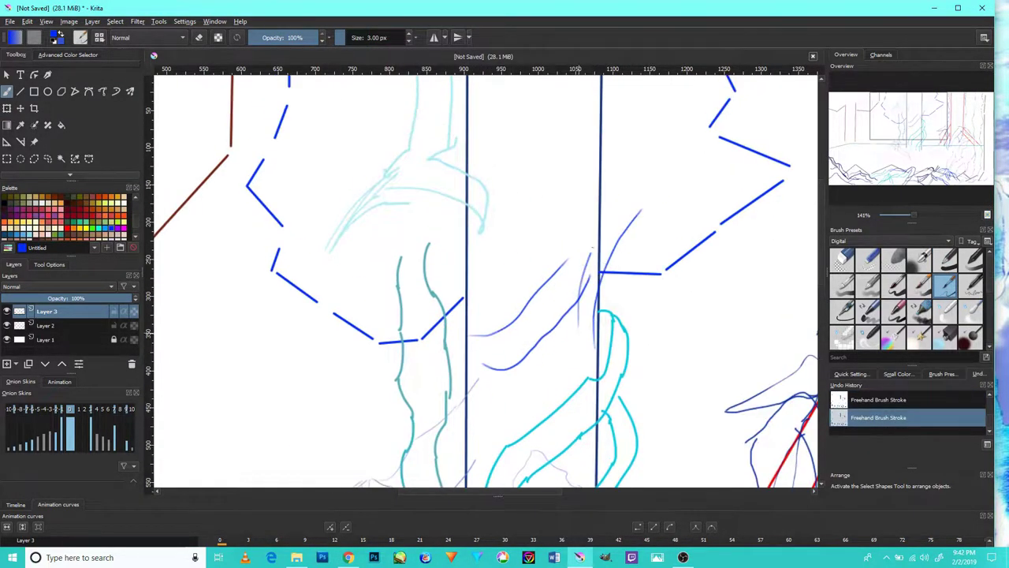
# Sketch thin purple lines around the centre figure.
pyautogui.moveTo(499, 414); pyautogui.dragTo(536, 344)
pyautogui.moveTo(631, 284)
pyautogui.mouseDown()
pyautogui.moveTo(588, 334)
pyautogui.moveTo(483, 386)
pyautogui.mouseUp()
pyautogui.moveTo(453, 235)
pyautogui.mouseDown()
pyautogui.moveTo(426, 410)
pyautogui.moveTo(501, 191)
pyautogui.mouseUp()
pyautogui.moveTo(513, 177); pyautogui.dragTo(473, 287)
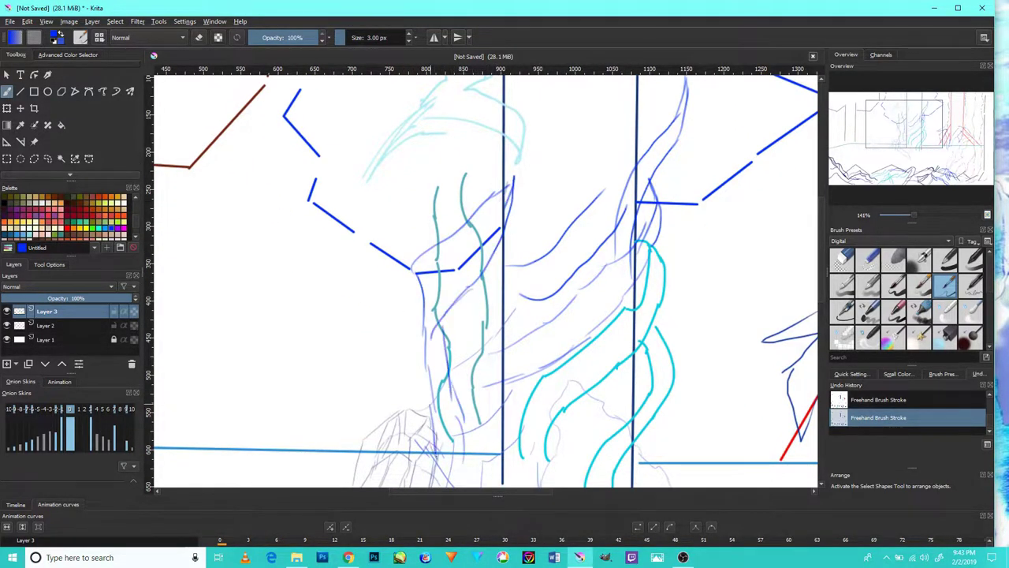
pyautogui.scroll(-5, 485, 280)
pyautogui.scroll(5, 485, 280)
# Polygon-select the centre figure, shrink and reposition it, then deselect.
pyautogui.click(33, 159)
pyautogui.scroll(-5, 308, 426)
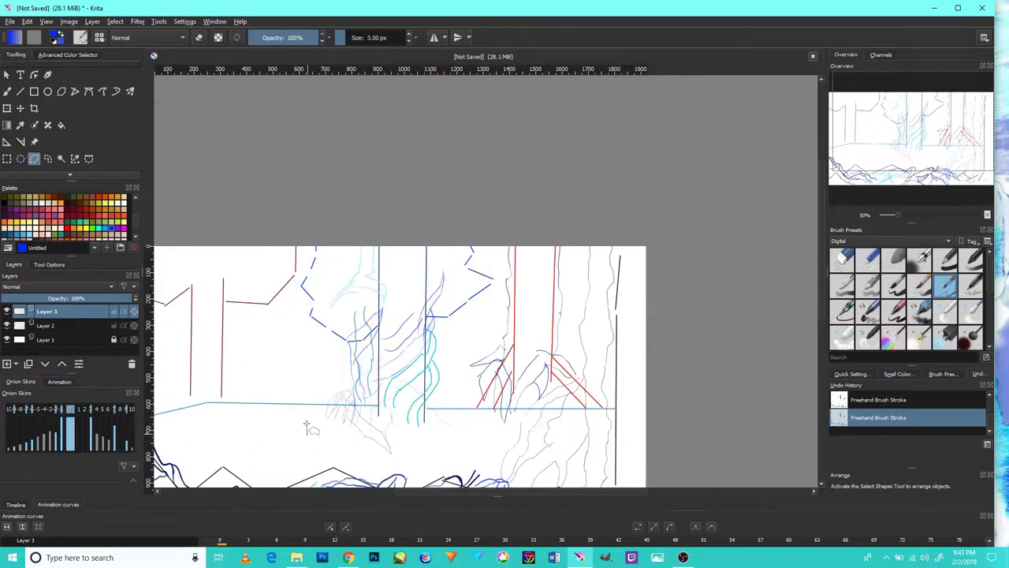
pyautogui.click(303, 238)
pyautogui.click(486, 219)
pyautogui.click(481, 439)
pyautogui.doubleClick(306, 464)
pyautogui.hotkey('ctrl', 't')
pyautogui.moveTo(387, 383)
pyautogui.mouseDown()
pyautogui.moveTo(456, 377)
pyautogui.moveTo(428, 444)
pyautogui.mouseUp()
pyautogui.press('Return')
pyautogui.hotkey('ctrl', 'shift', 'a')
# Add grey slanted strokes between the vertical lines with the freehand brush.
pyautogui.press('+')
pyautogui.press('+')
pyautogui.press('+')
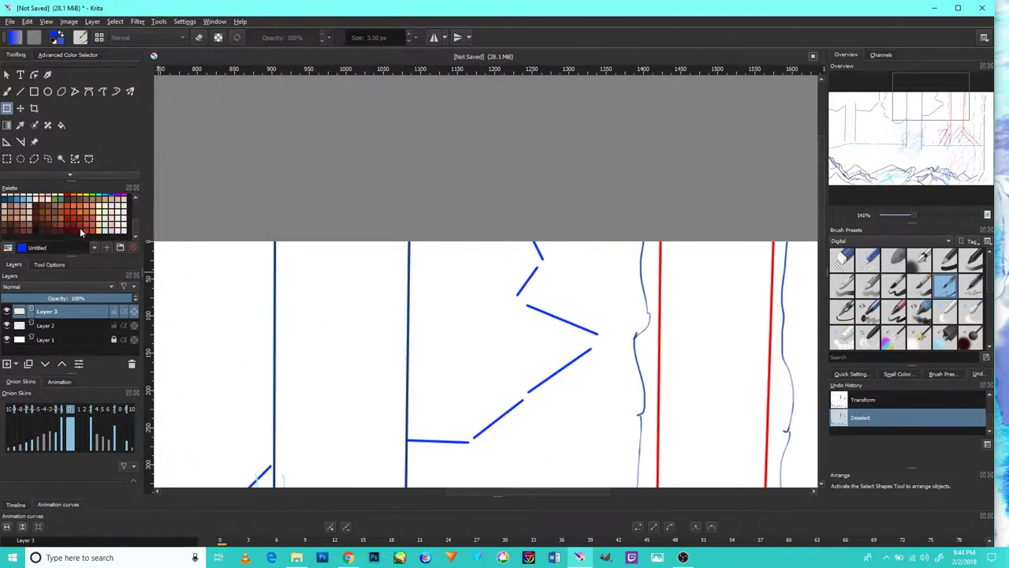
pyautogui.click(20, 91)
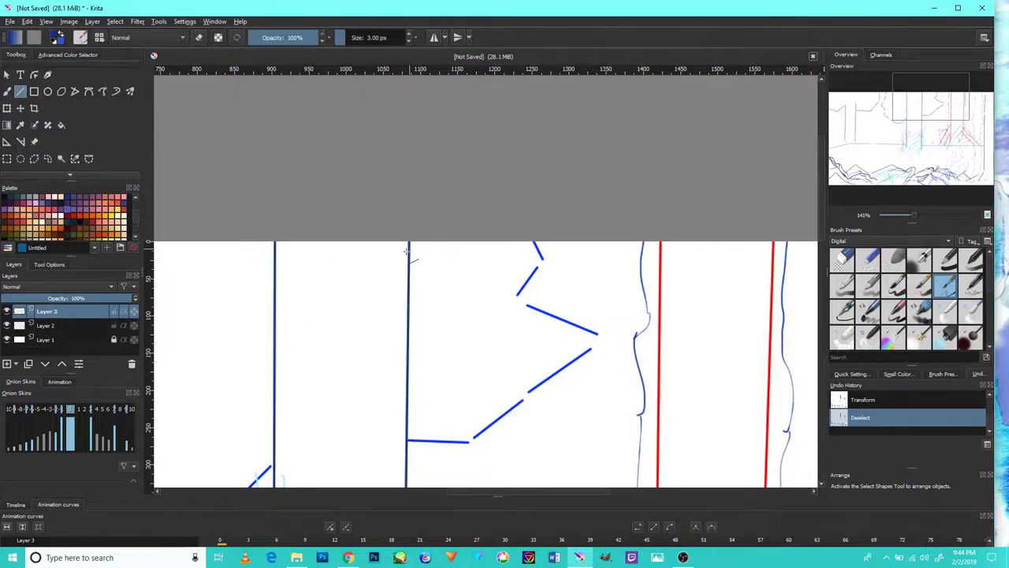
pyautogui.press('-')
pyautogui.press('-')
pyautogui.press('b')
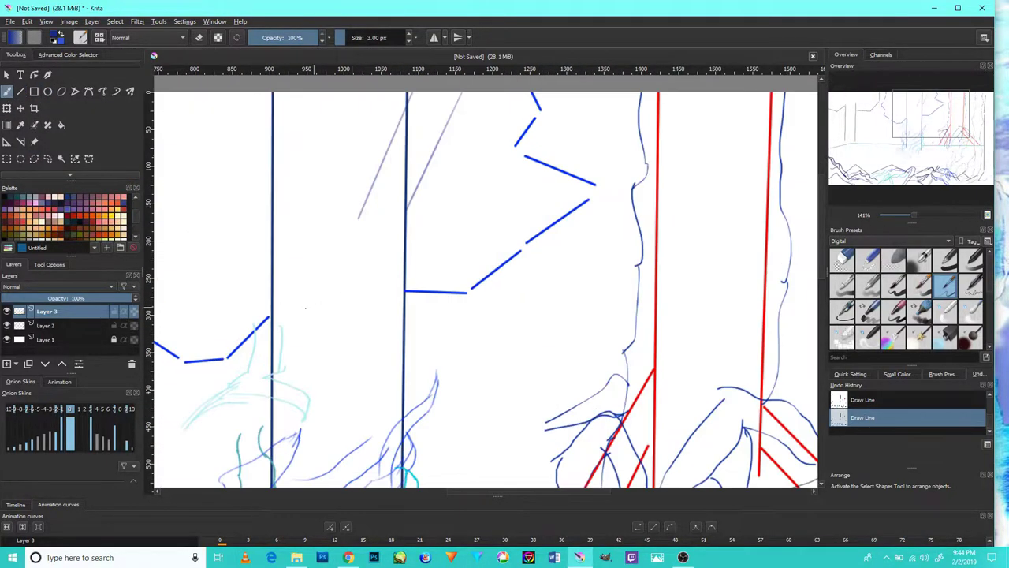
pyautogui.moveTo(329, 333); pyautogui.dragTo(414, 334)
# Draw a small diamond-shaped stroke at the top centre, zooming to check it.
pyautogui.press('+')
pyautogui.press('+')
pyautogui.press('+')
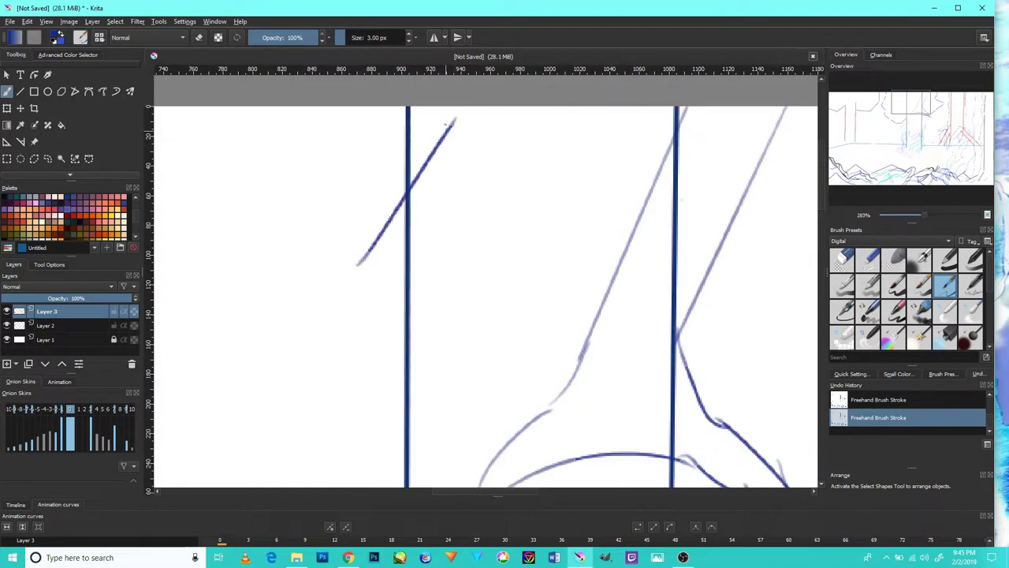
pyautogui.moveTo(361, 260); pyautogui.dragTo(356, 256)
pyautogui.press('-')
pyautogui.press('-')
pyautogui.press('-')
pyautogui.press('+')
pyautogui.press('+')
pyautogui.press('+')
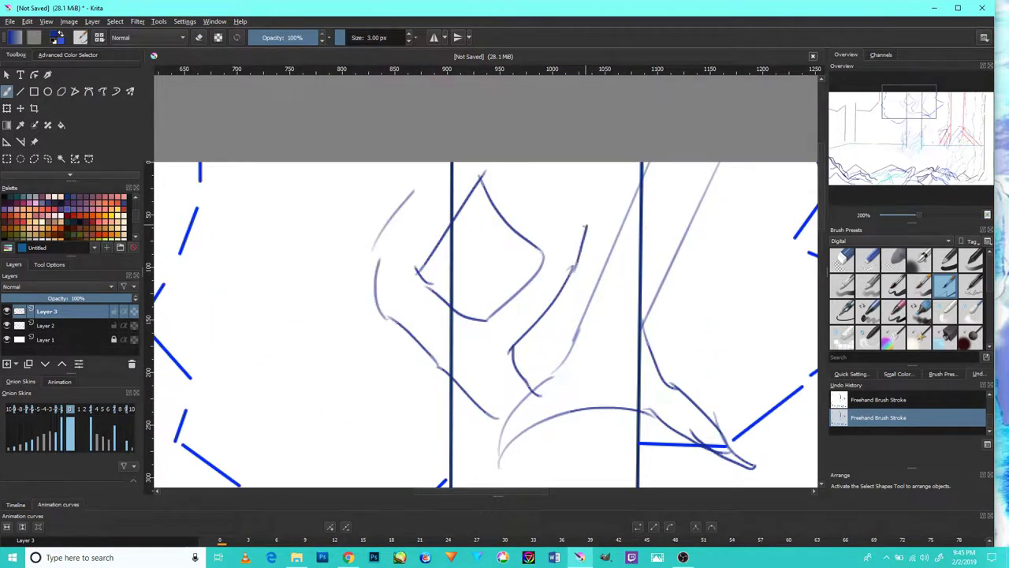
pyautogui.press('+')
pyautogui.press('-')
pyautogui.press('-')
pyautogui.press('-')
pyautogui.press('+')
pyautogui.press('-')
pyautogui.press('-')
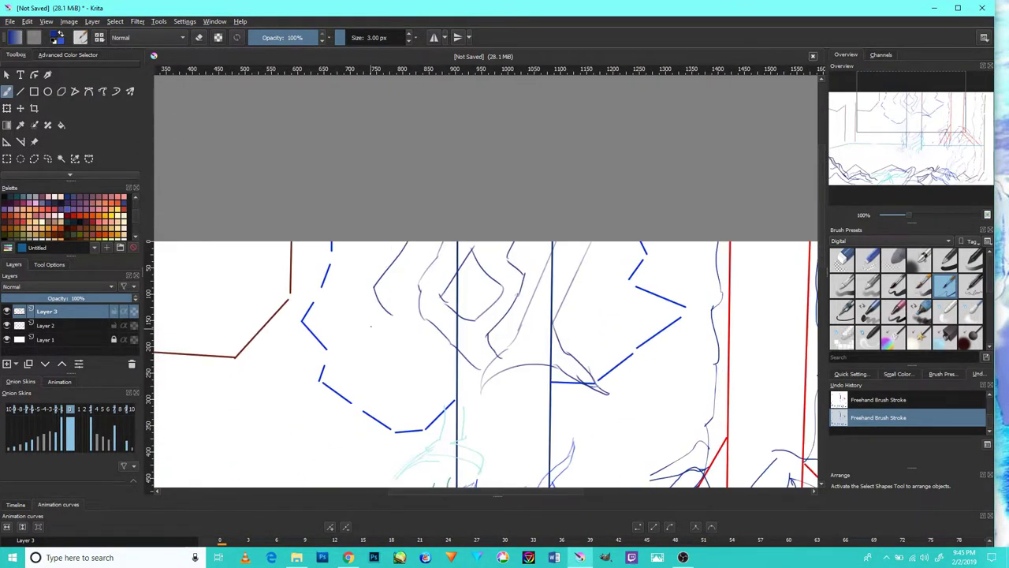
pyautogui.press('+')
pyautogui.press('+')
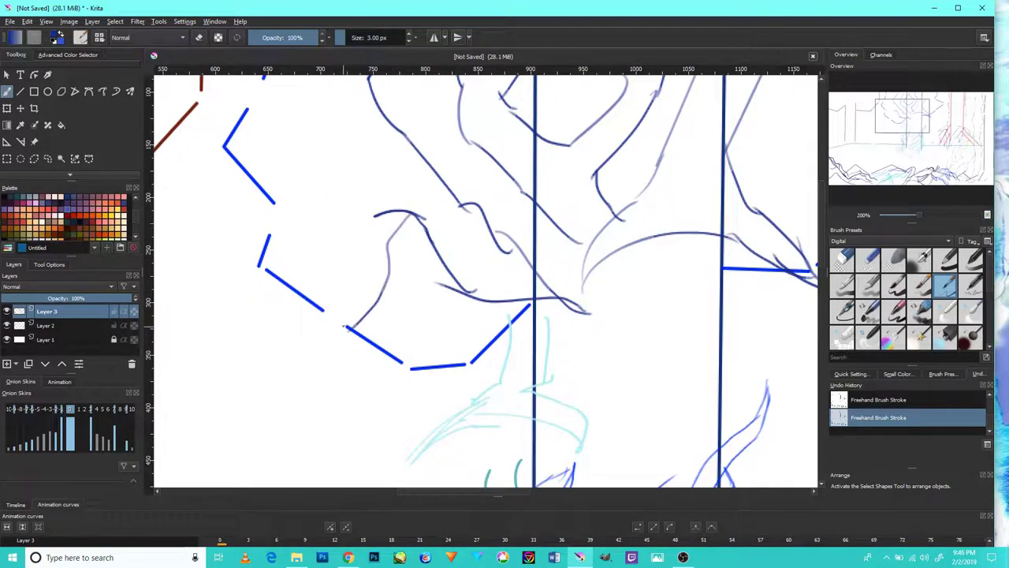
pyautogui.press('-')
pyautogui.press('-')
pyautogui.press('-')
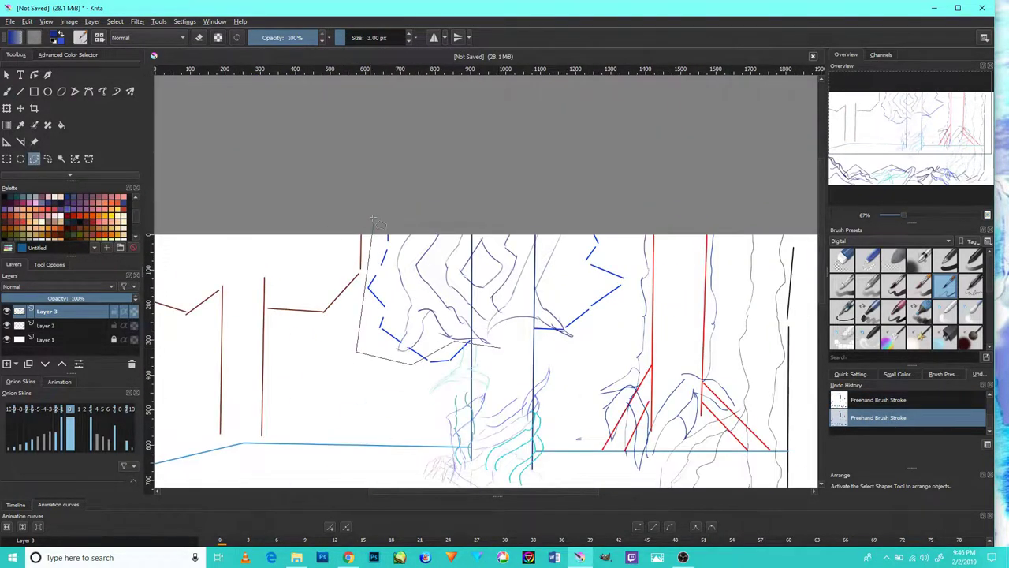
# Shrink the selected top-centre sketch, deselect, and choose a larger brush.
pyautogui.click(6, 108)
pyautogui.moveTo(523, 333); pyautogui.dragTo(507, 308)
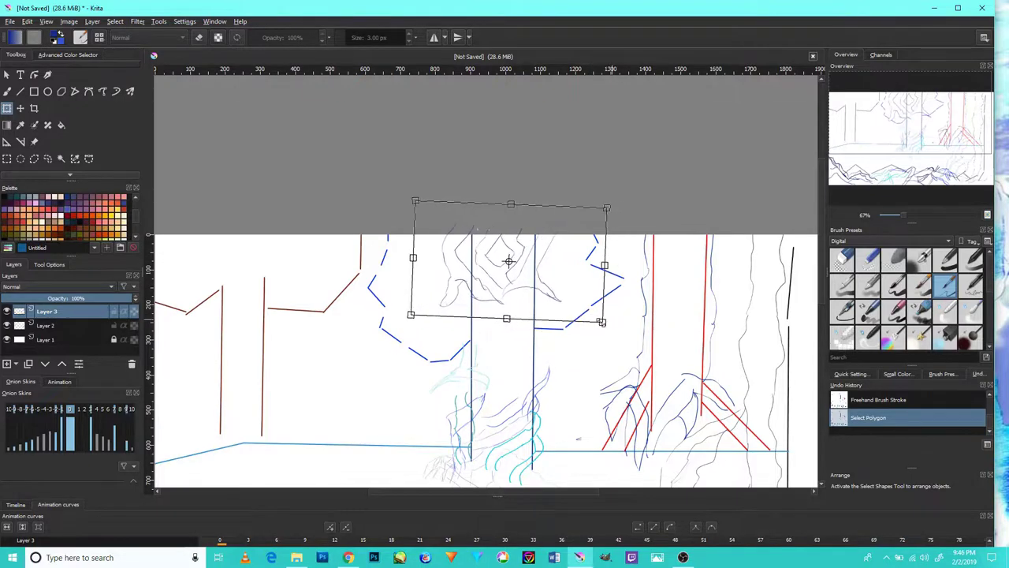
pyautogui.press('Return')
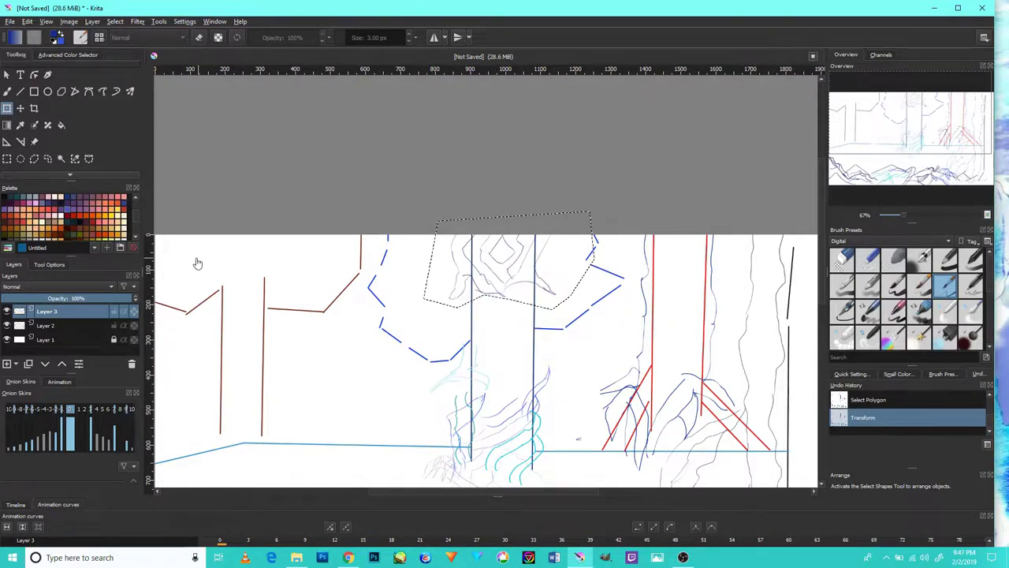
pyautogui.click(68, 55)
pyautogui.hotkey('ctrl', 'shift', 'a')
pyautogui.click(920, 285)
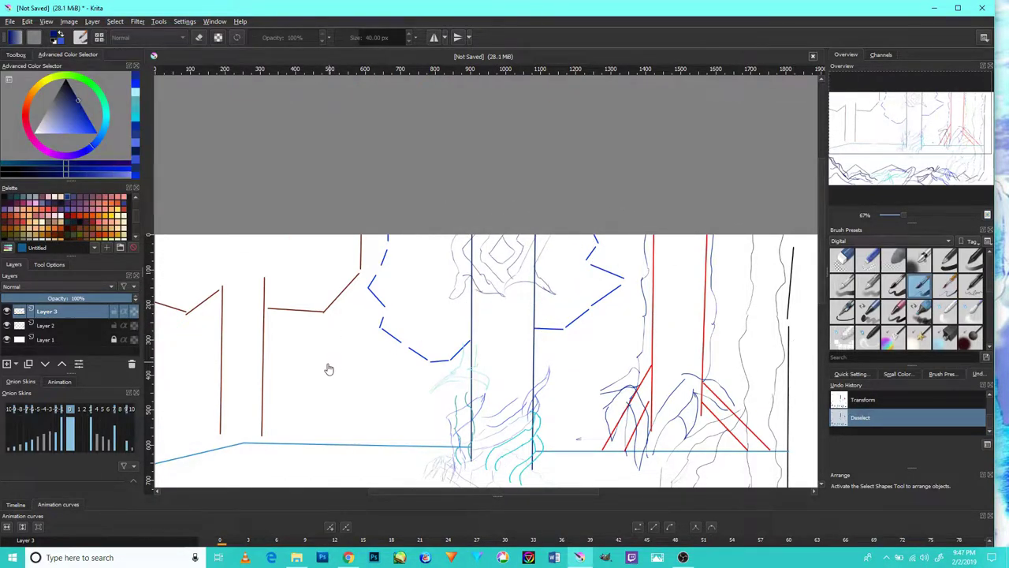
pyautogui.press('-')
pyautogui.press('-')
pyautogui.press('-')
# Outline the left tree trunks with blue lines.
pyautogui.press('+')
pyautogui.press('+')
pyautogui.press('+')
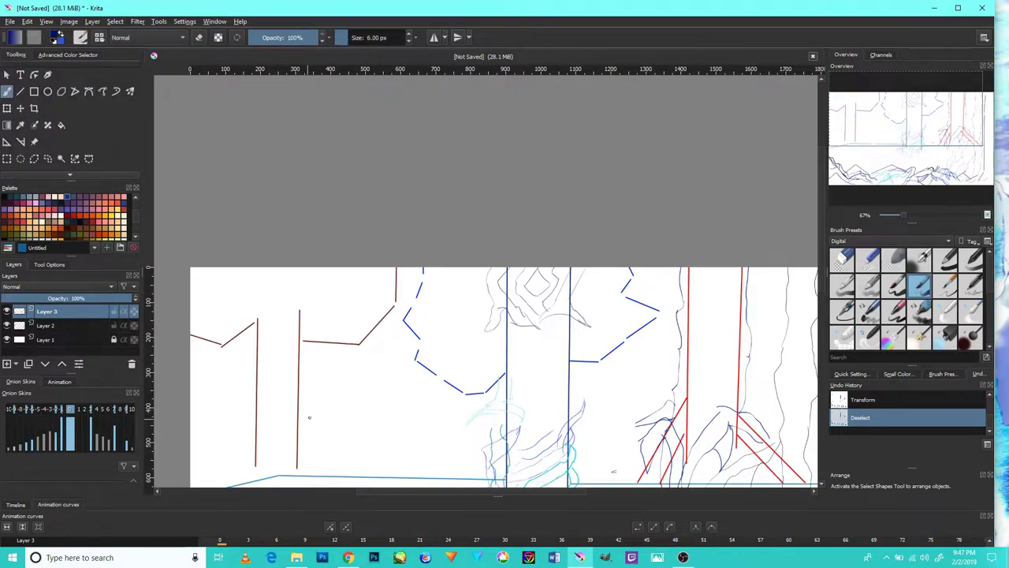
pyautogui.press('+')
# Switch to a lighter greyish blue and sketch soft bushes along the ground line.
pyautogui.press('+')
pyautogui.press('+')
pyautogui.moveTo(394, 184); pyautogui.dragTo(426, 284)
pyautogui.moveTo(496, 293); pyautogui.dragTo(446, 368)
pyautogui.moveTo(315, 384); pyautogui.dragTo(281, 333)
pyautogui.moveTo(272, 432)
pyautogui.mouseDown()
pyautogui.moveTo(295, 311)
pyautogui.moveTo(532, 306)
pyautogui.mouseUp()
pyautogui.moveTo(486, 201); pyautogui.dragTo(300, 268)
pyautogui.moveTo(792, 119)
pyautogui.mouseDown()
pyautogui.moveTo(585, 136)
pyautogui.moveTo(561, 207)
pyautogui.mouseUp()
pyautogui.press('-')
pyautogui.press('-')
pyautogui.press('-')
pyautogui.press('+')
pyautogui.press('+')
pyautogui.press('+')
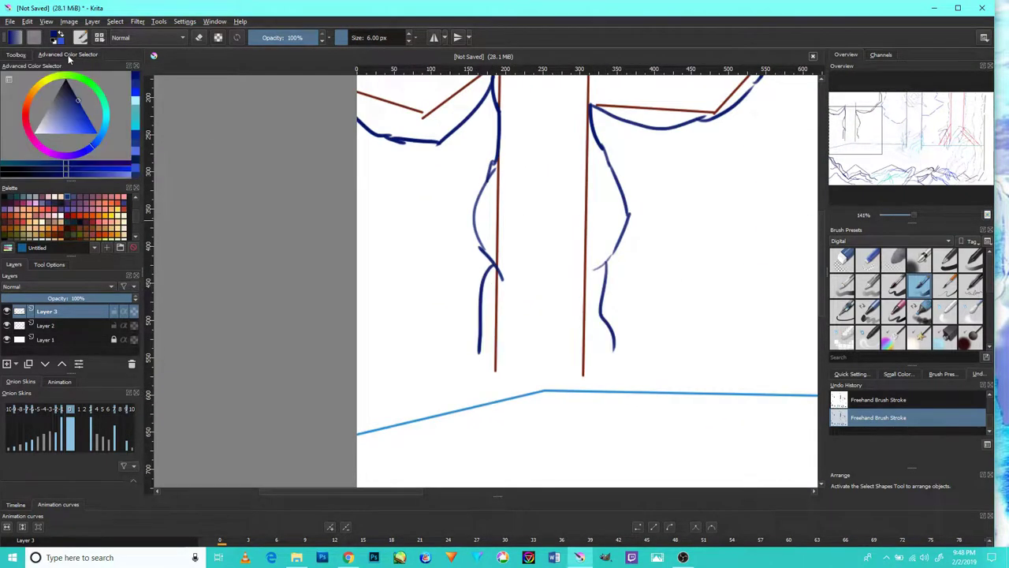
pyautogui.click(68, 55)
pyautogui.press('-')
pyautogui.moveTo(455, 284); pyautogui.dragTo(401, 315)
pyautogui.moveTo(581, 307); pyautogui.dragTo(297, 368)
pyautogui.moveTo(316, 365); pyautogui.dragTo(406, 364)
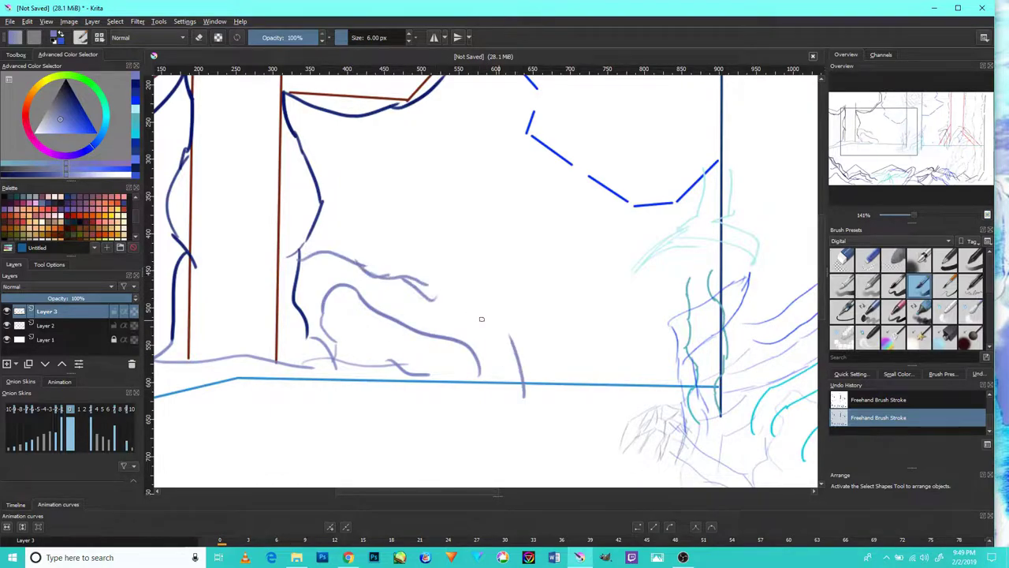
# Draw a dark blue grass tuft with short blades near the ground line.
pyautogui.moveTo(418, 177)
pyautogui.mouseDown()
pyautogui.moveTo(415, 333)
pyautogui.moveTo(405, 234)
pyautogui.moveTo(591, 243)
pyautogui.mouseUp()
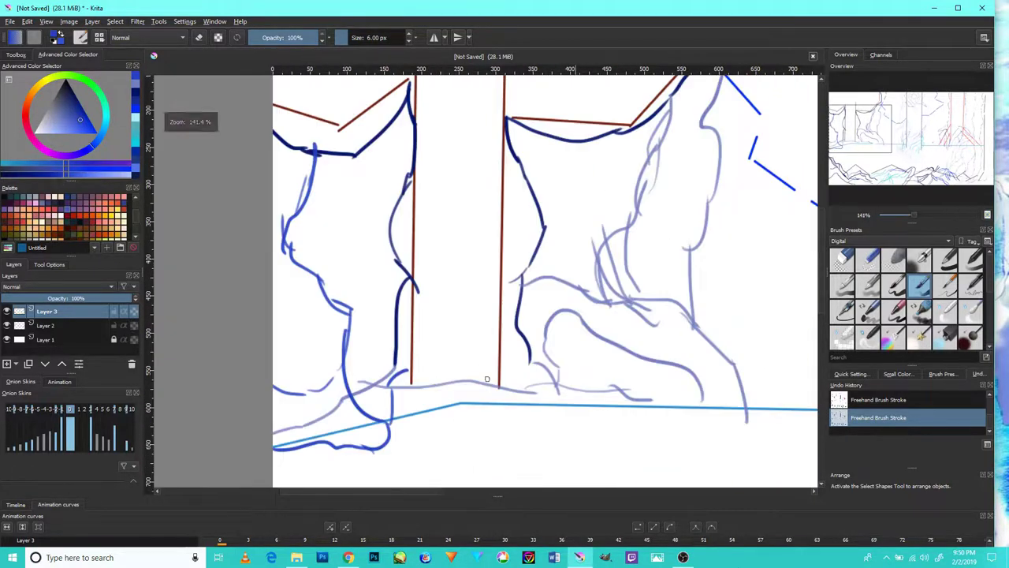
pyautogui.scroll(-5, 427, 413)
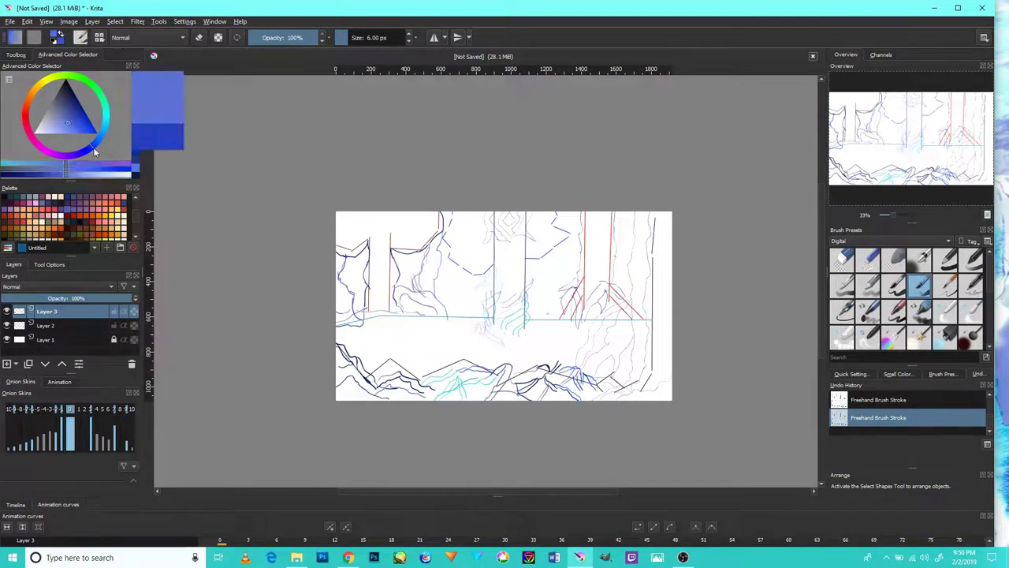
pyautogui.scroll(5, 566, 412)
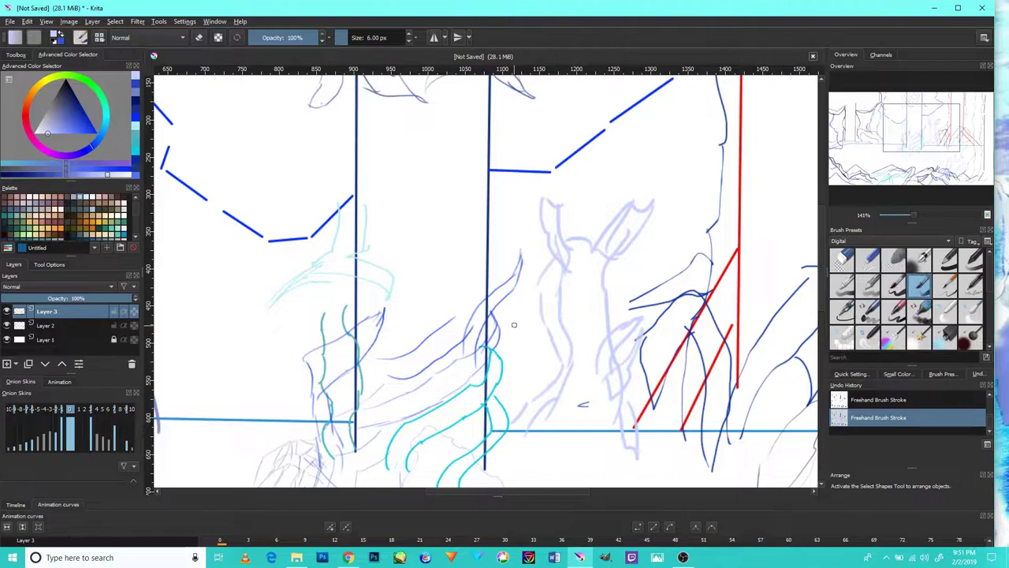
pyautogui.scroll(-5, 514, 324)
pyautogui.scroll(5, 497, 363)
pyautogui.scroll(2, 489, 384)
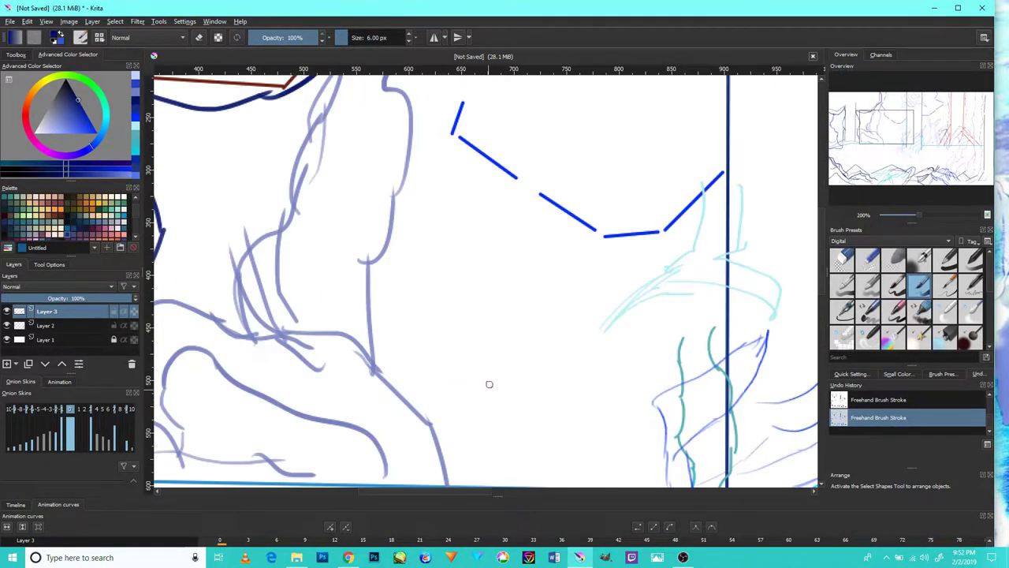
pyautogui.moveTo(443, 354); pyautogui.dragTo(629, 416)
pyautogui.moveTo(517, 425); pyautogui.dragTo(458, 387)
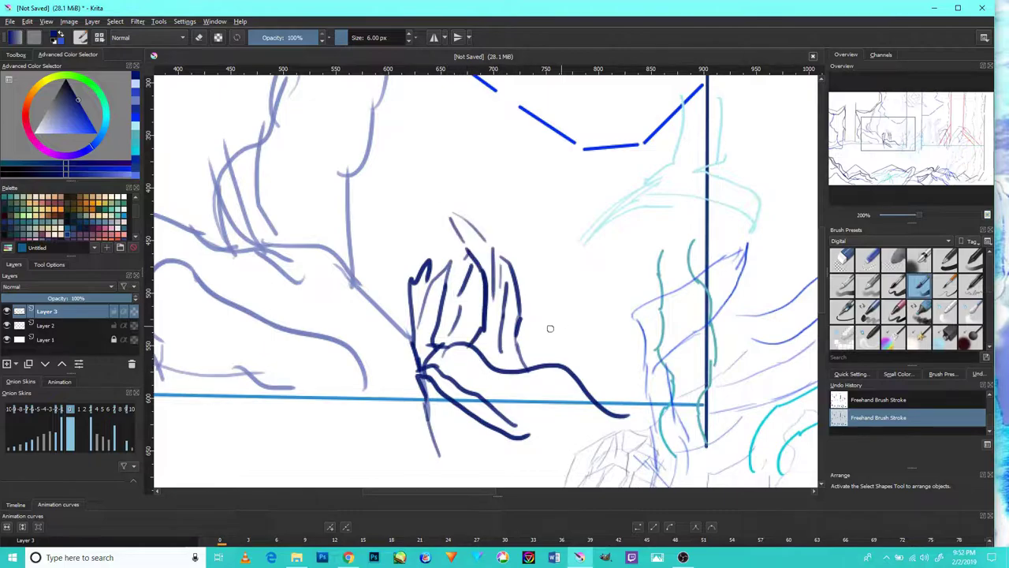
# Sketch grey-green lines and a rising curve across the upper centre.
pyautogui.scroll(-5, 596, 424)
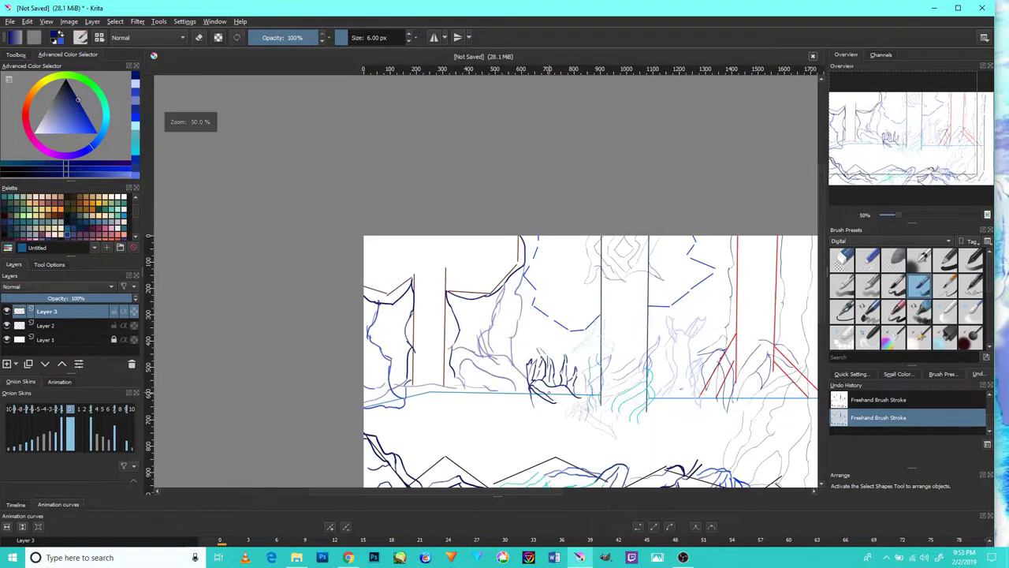
pyautogui.scroll(5, 575, 386)
pyautogui.scroll(-5, 566, 372)
pyautogui.scroll(1, 549, 352)
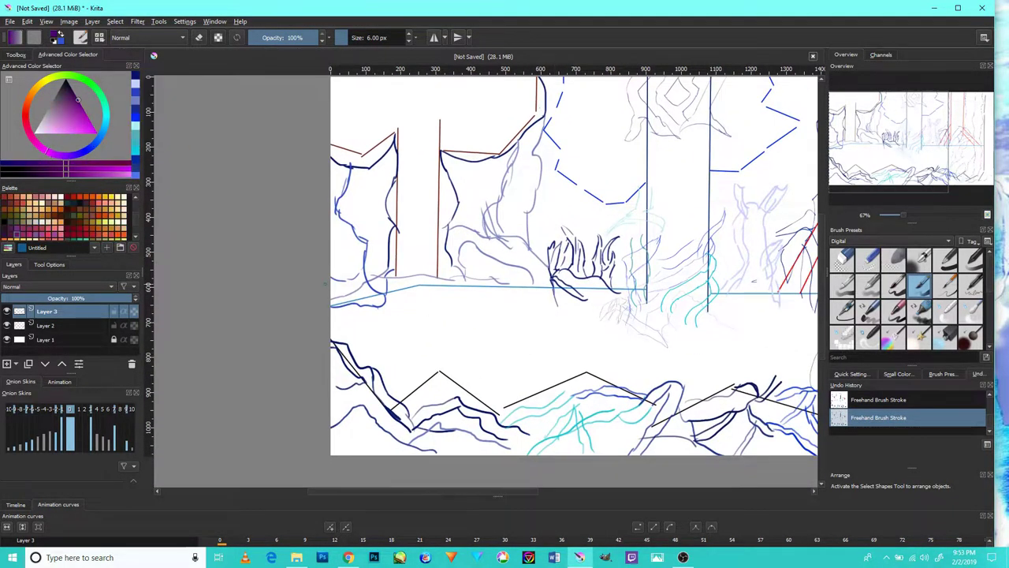
pyautogui.scroll(4, 552, 339)
pyautogui.scroll(-3, 565, 268)
pyautogui.moveTo(536, 295); pyautogui.dragTo(386, 298)
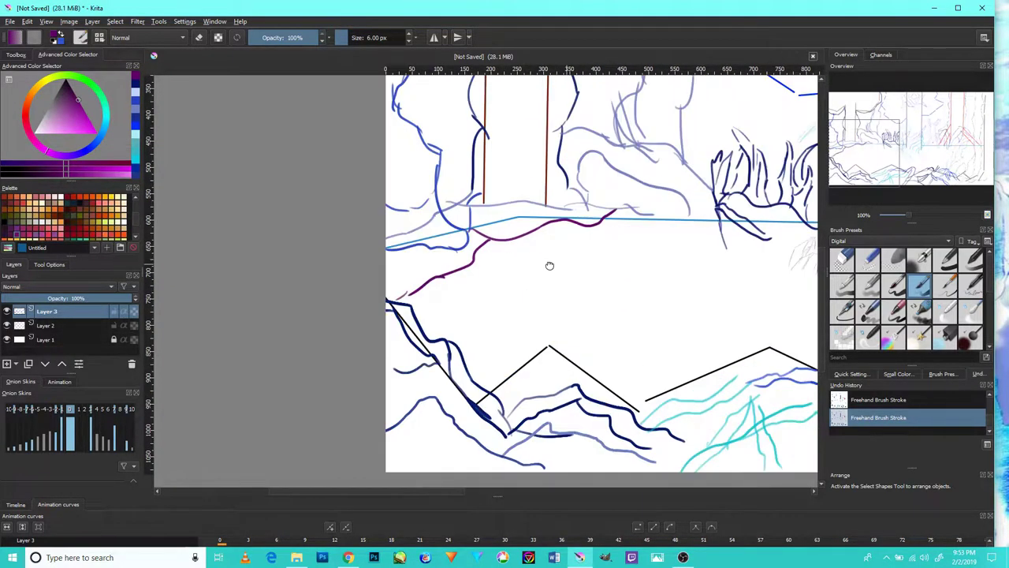
pyautogui.scroll(-4, 418, 276)
pyautogui.scroll(5, 418, 276)
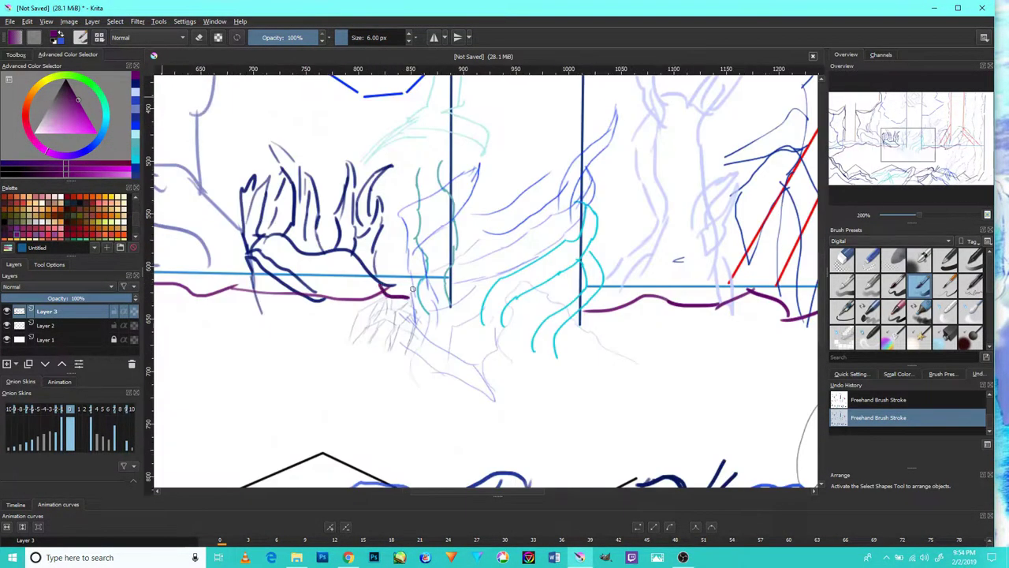
pyautogui.scroll(-4, 417, 276)
pyautogui.click(99, 169)
pyautogui.scroll(2, 482, 319)
pyautogui.scroll(2, 482, 320)
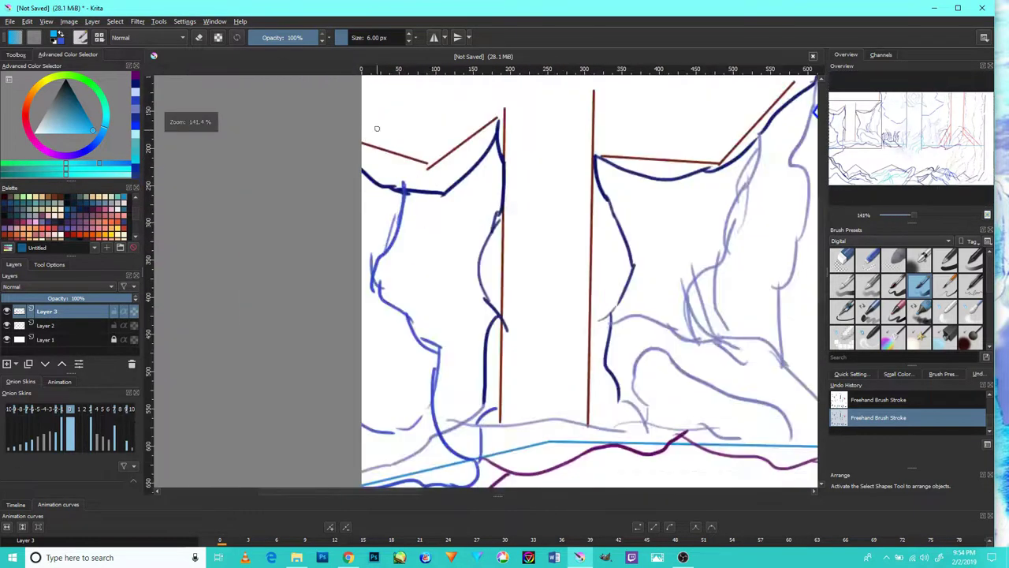
pyautogui.scroll(-4, 483, 319)
pyautogui.scroll(3, 483, 319)
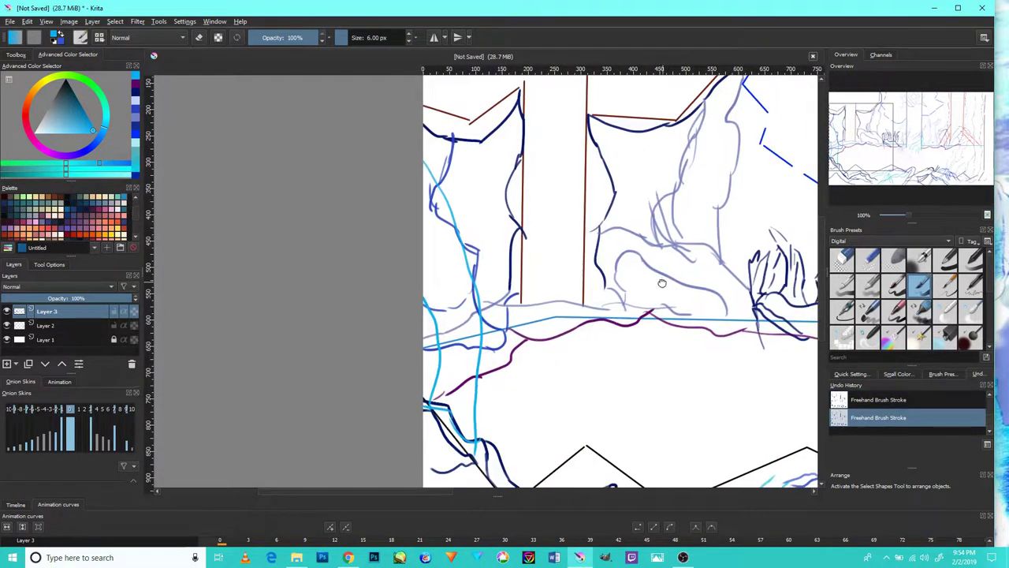
pyautogui.scroll(-3, 474, 369)
pyautogui.moveTo(552, 292); pyautogui.dragTo(495, 359)
pyautogui.moveTo(555, 272); pyautogui.dragTo(527, 328)
pyautogui.moveTo(458, 324)
pyautogui.mouseDown()
pyautogui.moveTo(520, 290)
pyautogui.moveTo(544, 248)
pyautogui.mouseUp()
pyautogui.moveTo(417, 242); pyautogui.dragTo(483, 285)
pyautogui.moveTo(490, 238); pyautogui.dragTo(544, 268)
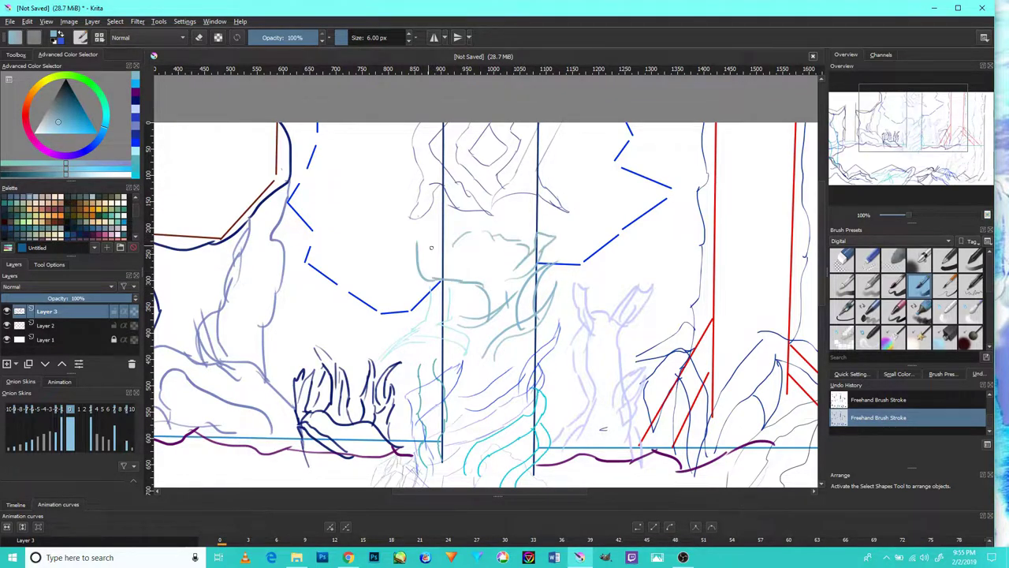
pyautogui.moveTo(418, 238); pyautogui.dragTo(389, 290)
# Switch to black and outline the figure on the right.
pyautogui.scroll(1, 500, 263)
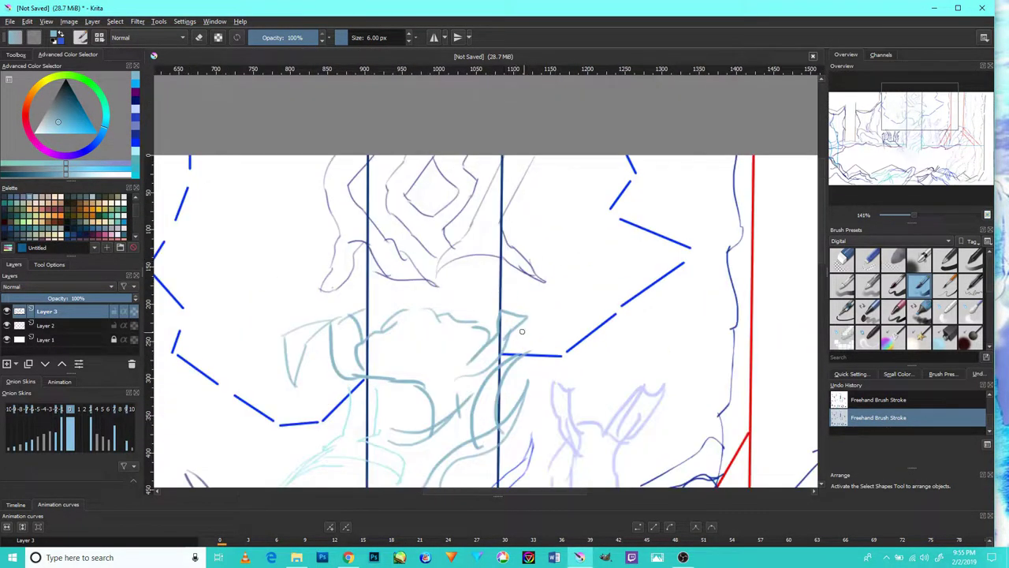
pyautogui.moveTo(88, 125); pyautogui.dragTo(67, 88)
pyautogui.moveTo(568, 204); pyautogui.dragTo(499, 290)
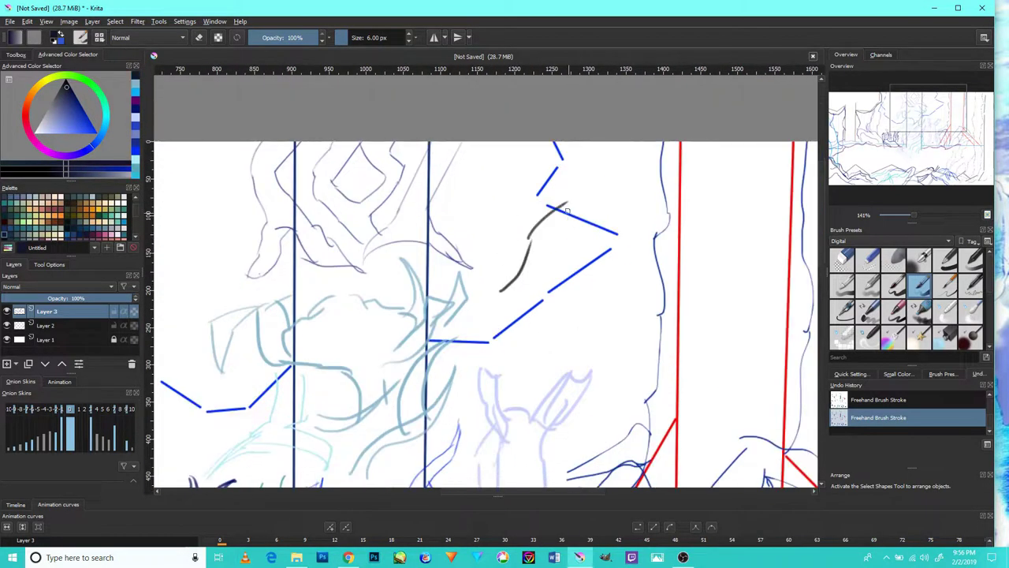
pyautogui.moveTo(588, 167); pyautogui.dragTo(563, 202)
pyautogui.moveTo(500, 289); pyautogui.dragTo(480, 329)
pyautogui.moveTo(589, 168); pyautogui.dragTo(629, 186)
pyautogui.moveTo(623, 177); pyautogui.dragTo(655, 299)
pyautogui.moveTo(577, 150); pyautogui.dragTo(662, 175)
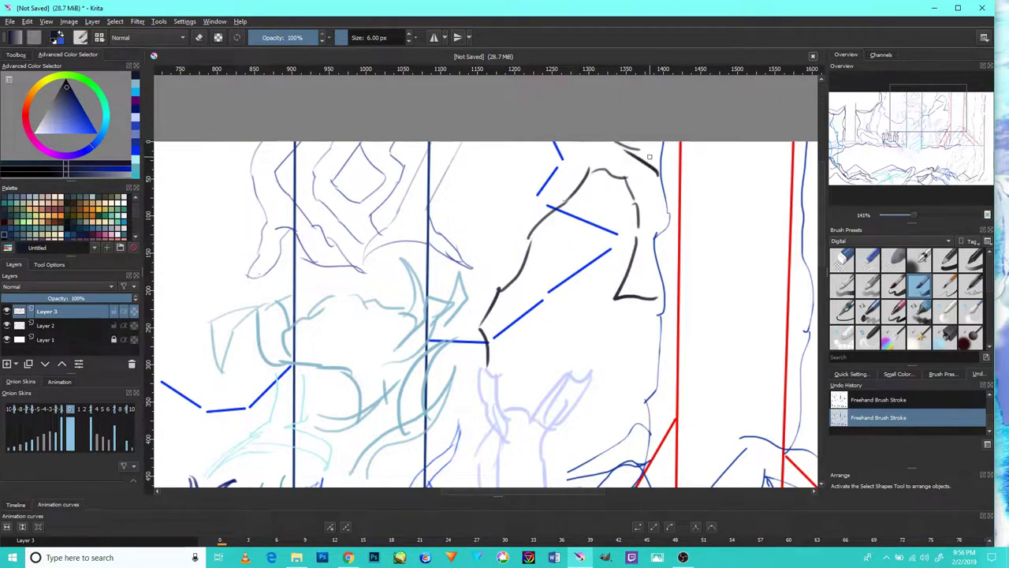
pyautogui.scroll(-1, 434, 246)
pyautogui.scroll(1, 435, 246)
pyautogui.scroll(-1, 435, 245)
pyautogui.scroll(1, 394, 275)
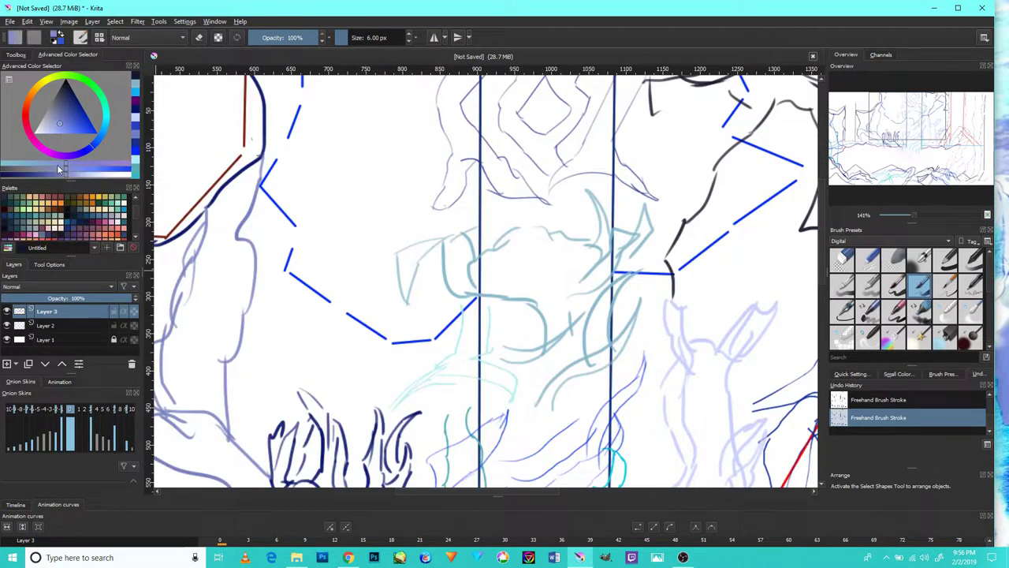
# Pick light teal and sketch cloud-like outlines over the upper left.
pyautogui.click(77, 108)
pyautogui.moveTo(437, 331)
pyautogui.mouseDown()
pyautogui.moveTo(273, 262)
pyautogui.moveTo(440, 314)
pyautogui.mouseUp()
pyautogui.moveTo(285, 265); pyautogui.dragTo(330, 206)
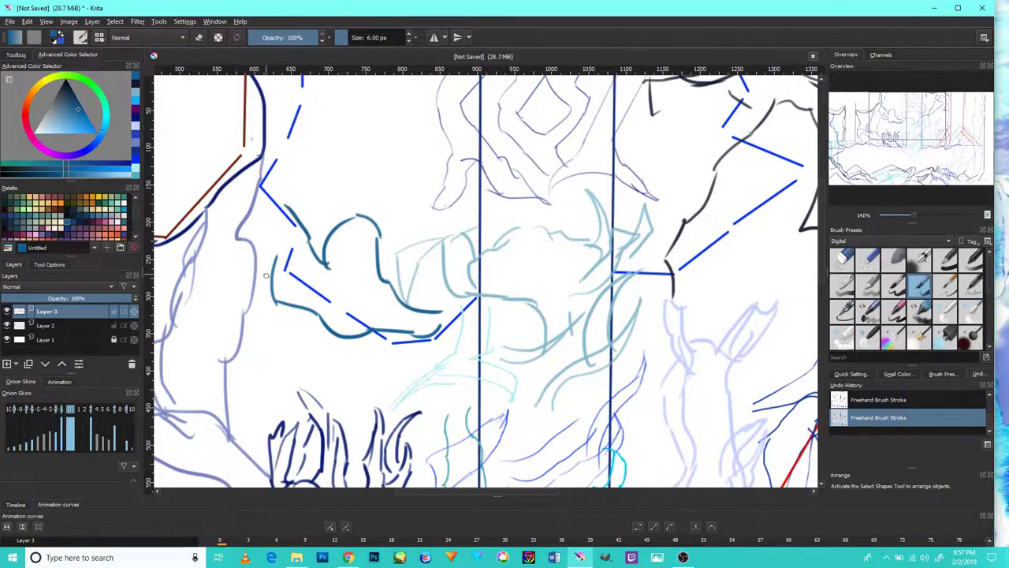
pyautogui.moveTo(227, 279)
pyautogui.mouseDown()
pyautogui.moveTo(301, 186)
pyautogui.moveTo(321, 302)
pyautogui.mouseUp()
pyautogui.moveTo(293, 304); pyautogui.dragTo(387, 290)
pyautogui.moveTo(342, 236); pyautogui.dragTo(273, 323)
pyautogui.moveTo(260, 175); pyautogui.dragTo(246, 271)
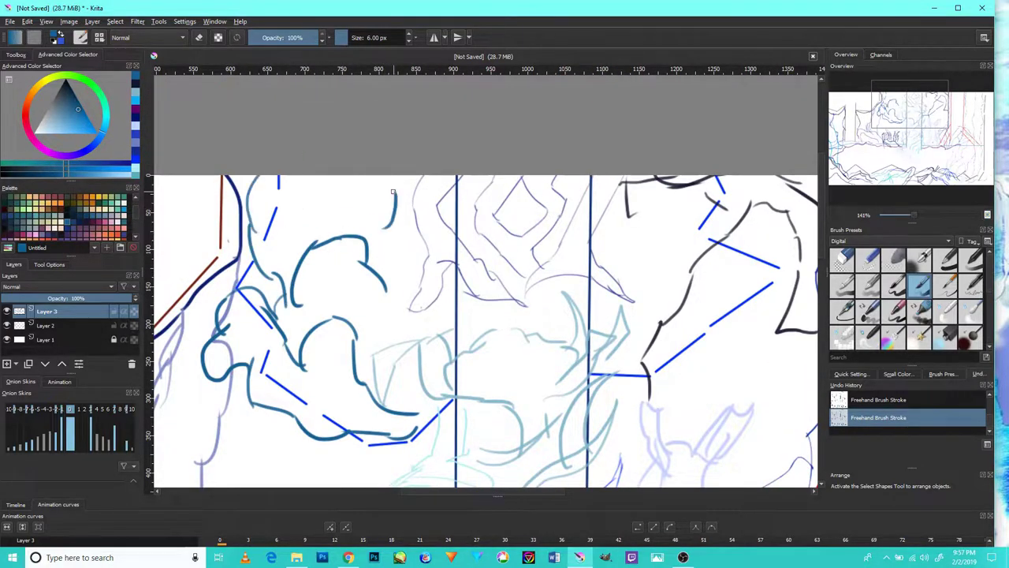
pyautogui.moveTo(383, 188); pyautogui.dragTo(390, 257)
pyautogui.moveTo(393, 293); pyautogui.dragTo(354, 338)
pyautogui.scroll(-2, 394, 315)
pyautogui.moveTo(462, 328)
pyautogui.mouseDown()
pyautogui.moveTo(408, 364)
pyautogui.moveTo(593, 239)
pyautogui.mouseUp()
pyautogui.scroll(-2, 535, 348)
pyautogui.scroll(2, 505, 300)
pyautogui.scroll(2, 552, 237)
pyautogui.scroll(-2, 619, 209)
pyautogui.scroll(-1, 552, 276)
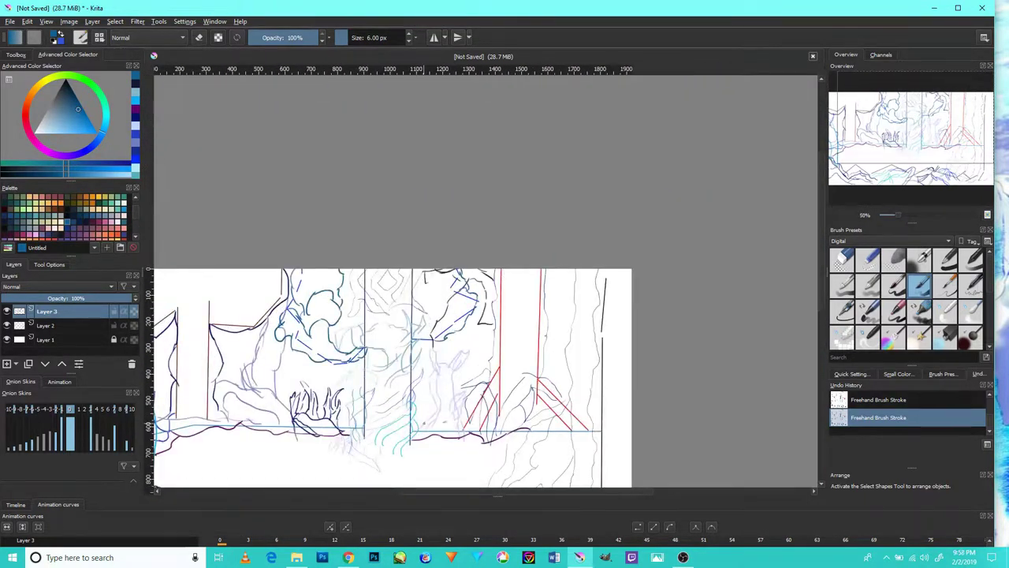
pyautogui.scroll(-2, 552, 276)
# Add a new layer with Multiply blending and pick a larger soft brush.
pyautogui.press('Insert')
pyautogui.click(970, 260)
pyautogui.moveTo(406, 347); pyautogui.dragTo(516, 345)
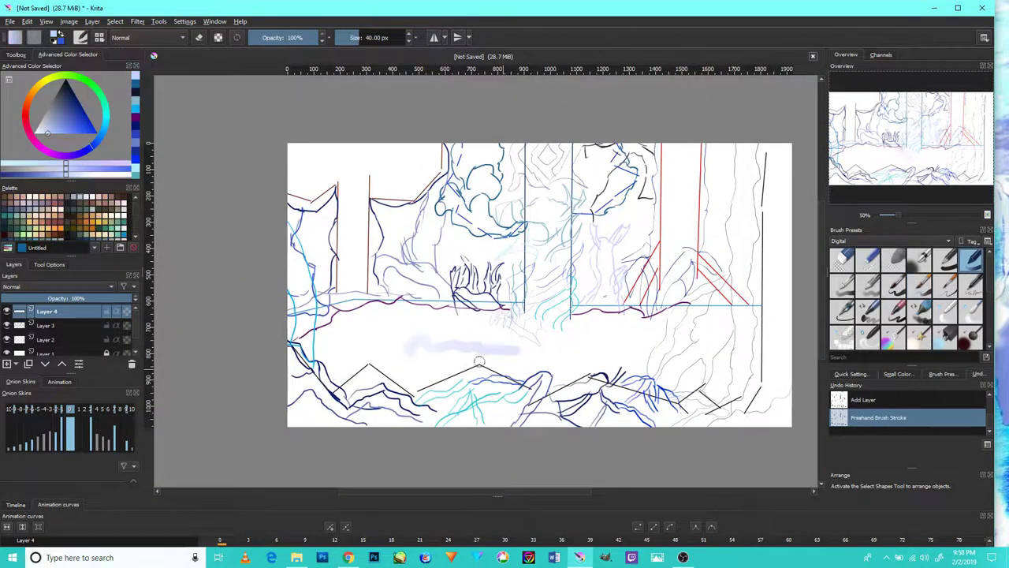
pyautogui.click(59, 286)
pyautogui.click(37, 339)
pyautogui.hotkey('ctrl', 'z')
pyautogui.scroll(4, 417, 349)
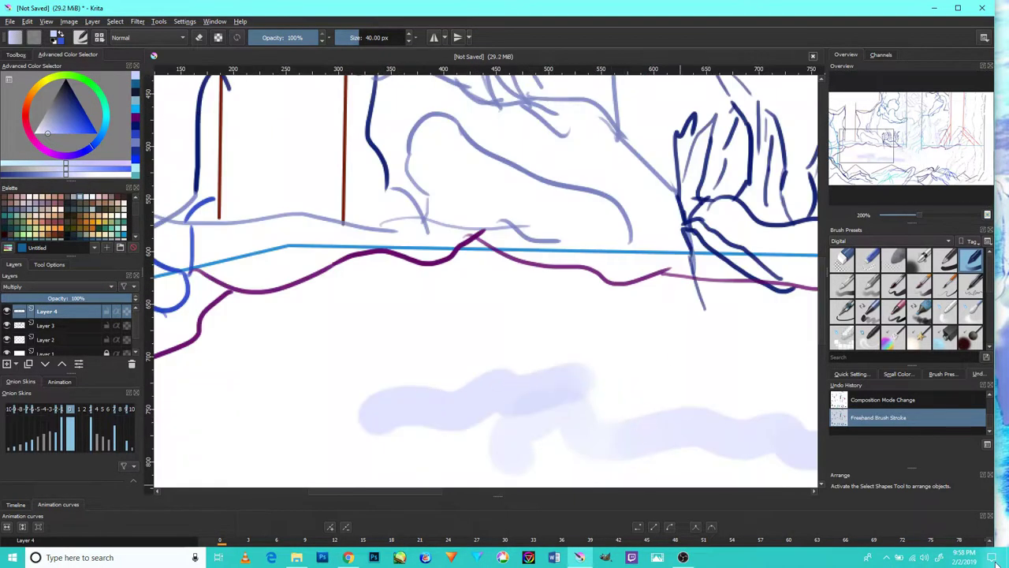
pyautogui.scroll(-3, 473, 379)
# Paint a pale lilac wash across the water and lower middle of the painting.
pyautogui.moveTo(473, 387); pyautogui.dragTo(426, 401)
pyautogui.scroll(2, 615, 331)
pyautogui.moveTo(580, 351); pyautogui.dragTo(237, 426)
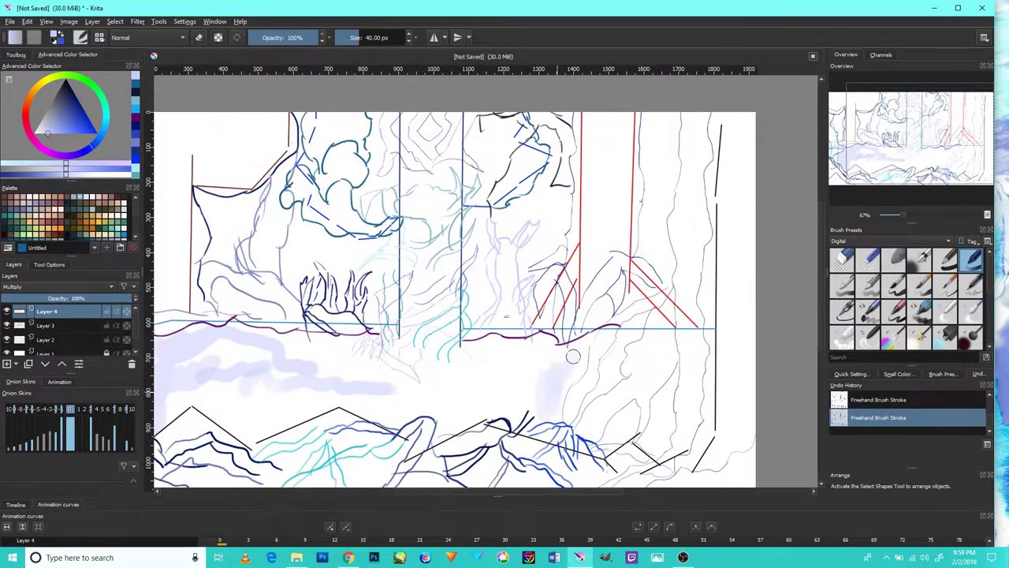
pyautogui.scroll(-2, 336, 436)
pyautogui.moveTo(336, 436)
pyautogui.mouseDown()
pyautogui.moveTo(303, 380)
pyautogui.moveTo(322, 344)
pyautogui.moveTo(455, 408)
pyautogui.mouseUp()
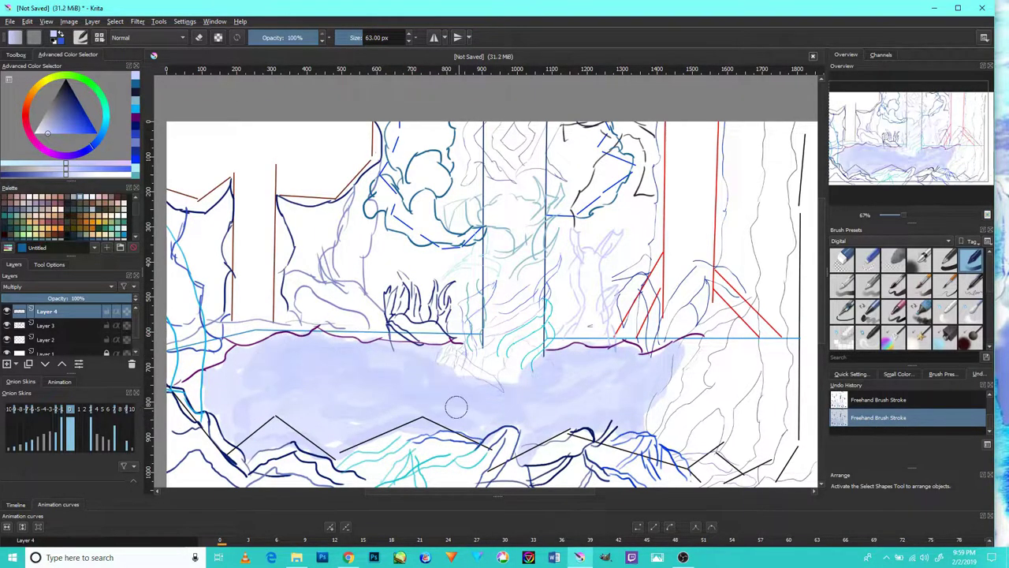
pyautogui.scroll(3, 455, 408)
pyautogui.scroll(-5, 603, 342)
# Hide Layer 2's red guide lines, then bring the Krita window back up.
pyautogui.click(7, 325)
pyautogui.scroll(4, 228, 421)
pyautogui.scroll(-2, 484, 340)
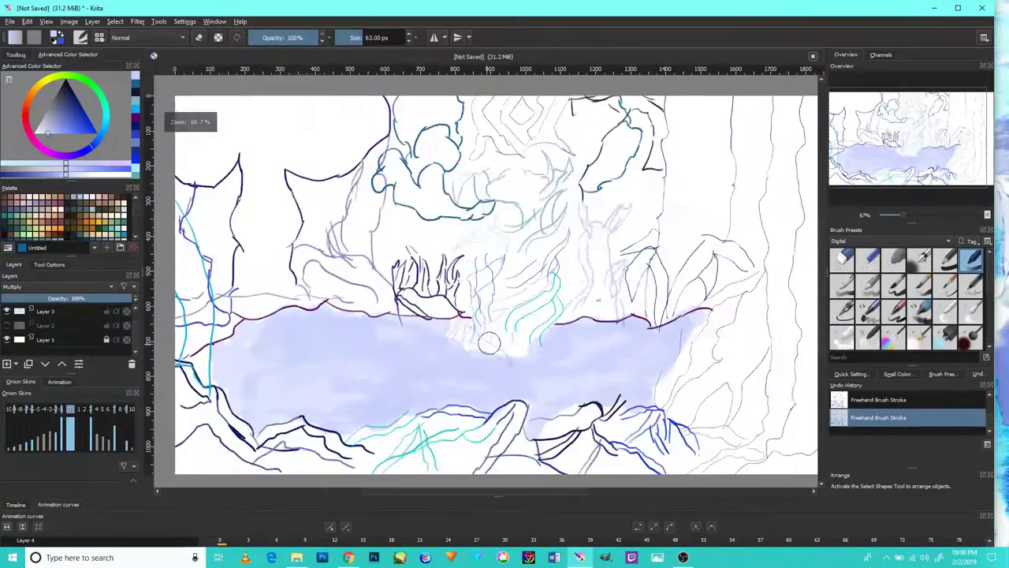
pyautogui.moveTo(723, 367); pyautogui.dragTo(377, 378)
pyautogui.scroll(-2, 378, 379)
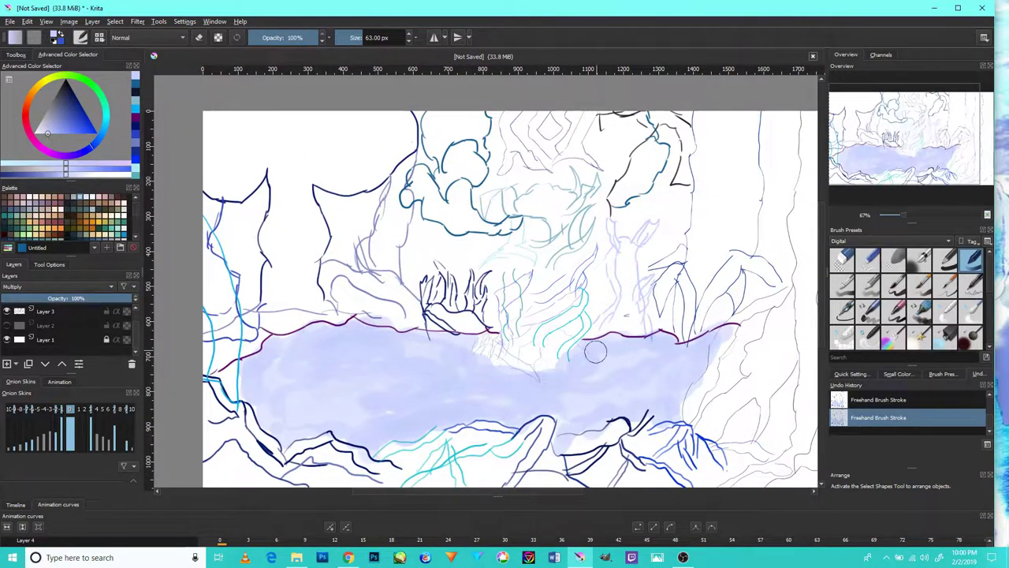
pyautogui.scroll(3, 593, 349)
pyautogui.scroll(-4, 559, 405)
pyautogui.click(683, 557)
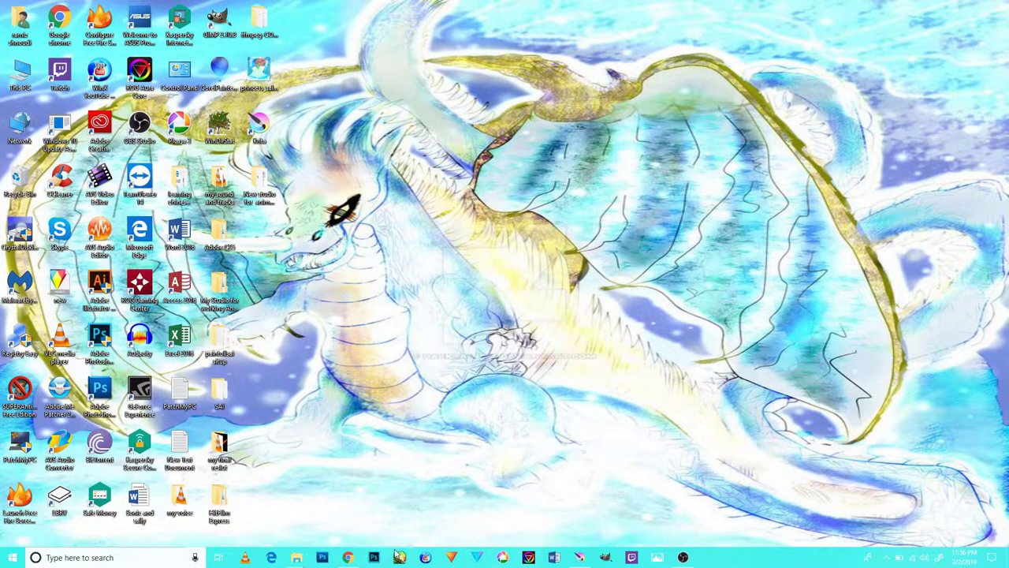
pyautogui.click(580, 559)
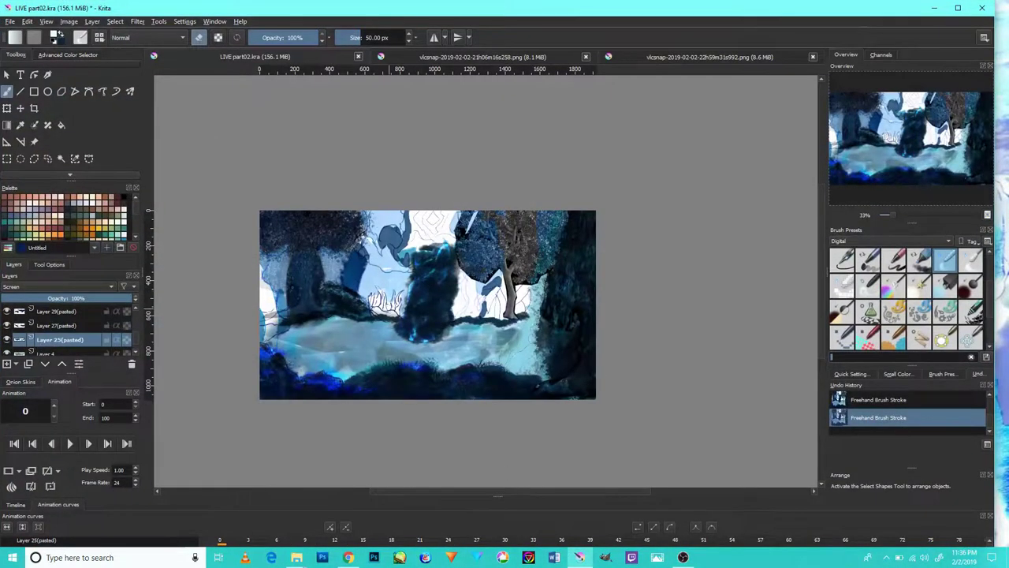
# Pan toward the waterfall and make Layer 29(pasted) the active layer.
pyautogui.scroll(-1, 405, 322)
pyautogui.scroll(4, 544, 324)
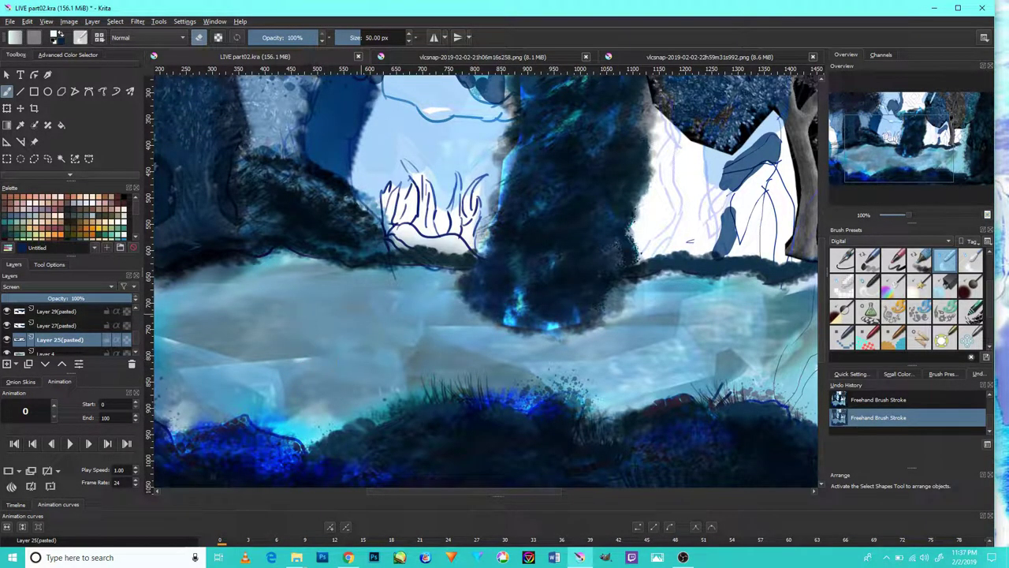
pyautogui.moveTo(499, 289); pyautogui.dragTo(603, 316)
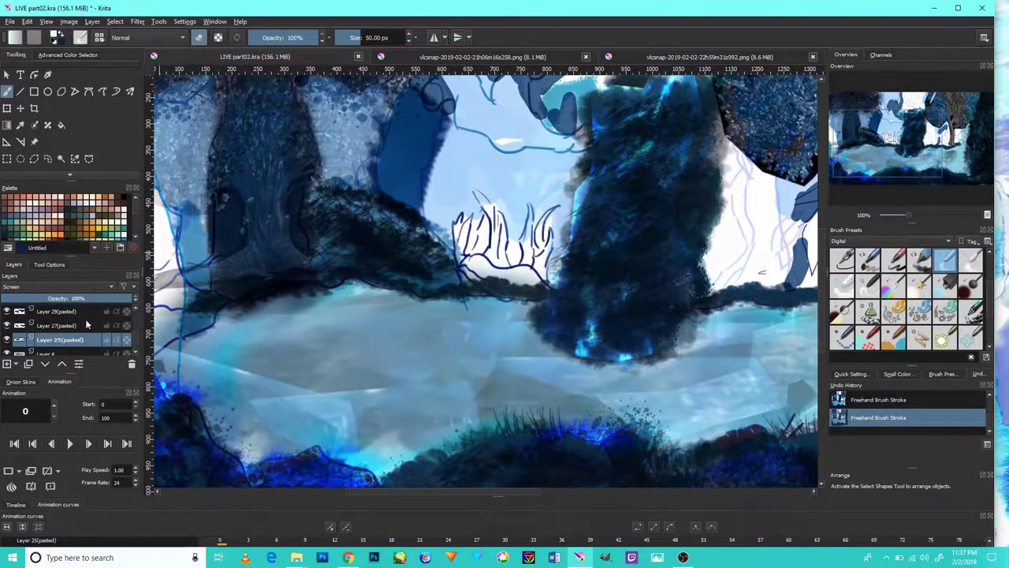
pyautogui.click(75, 325)
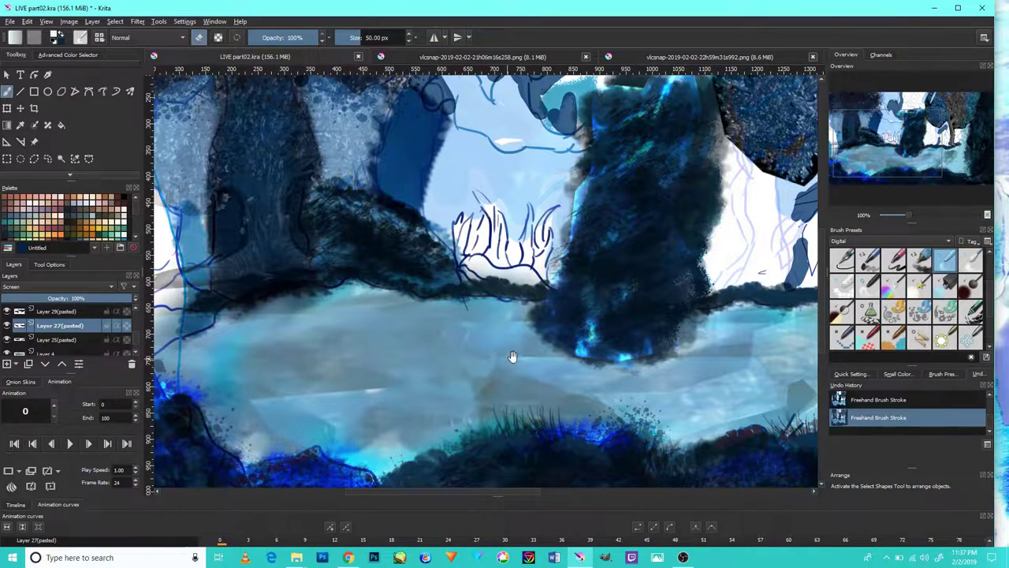
pyautogui.moveTo(514, 357); pyautogui.dragTo(499, 385)
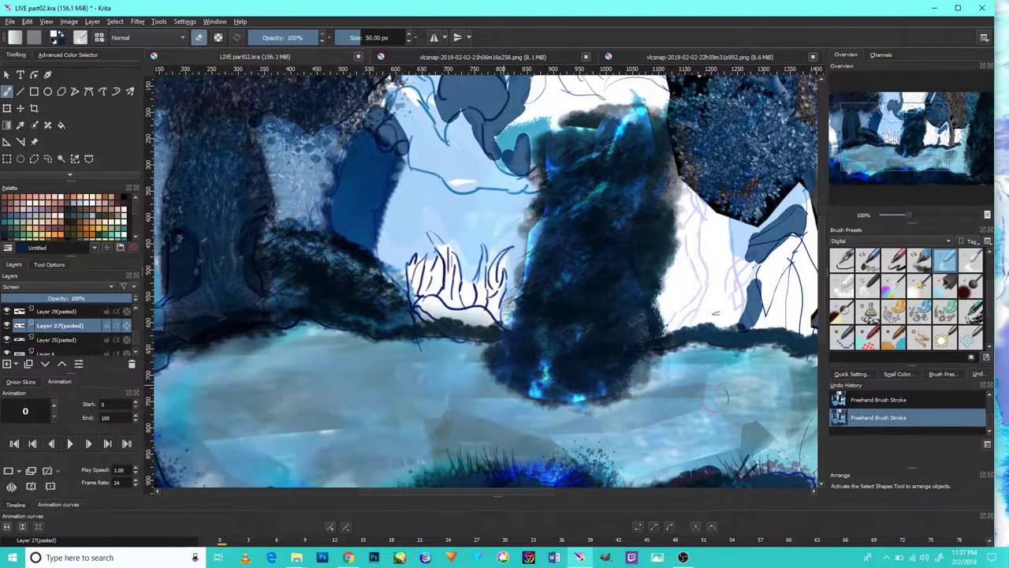
pyautogui.press('Up')
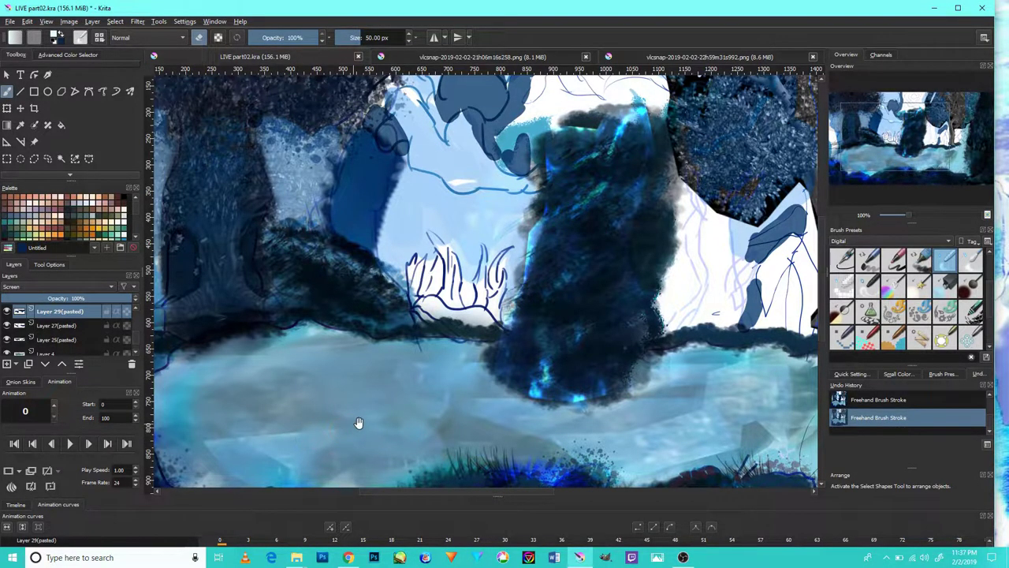
# Brush soft pale-blue strokes over the bright angular edge in the lower-left water.
pyautogui.moveTo(358, 423); pyautogui.dragTo(457, 324)
pyautogui.scroll(5, 352, 356)
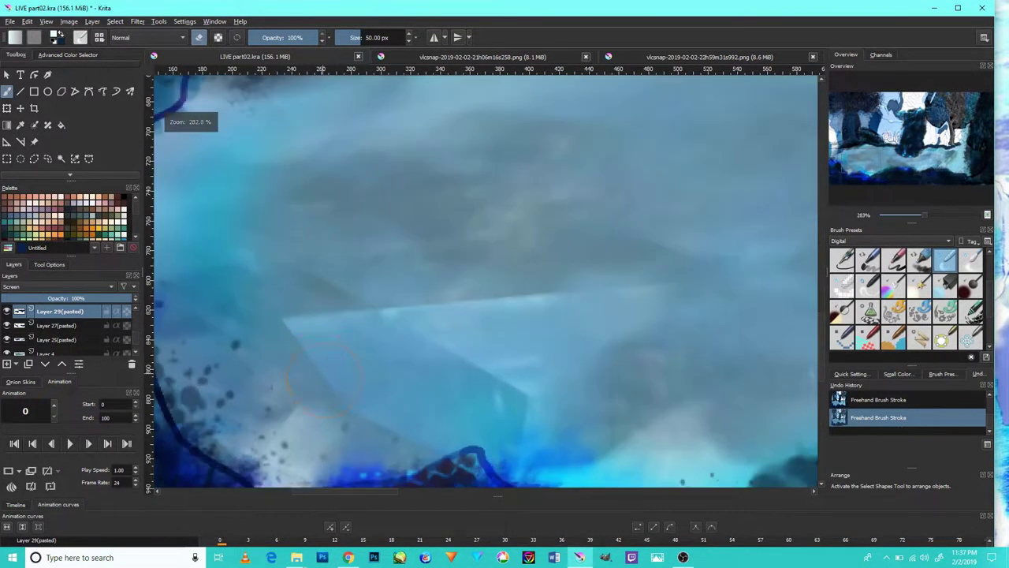
pyautogui.moveTo(589, 278); pyautogui.dragTo(465, 331)
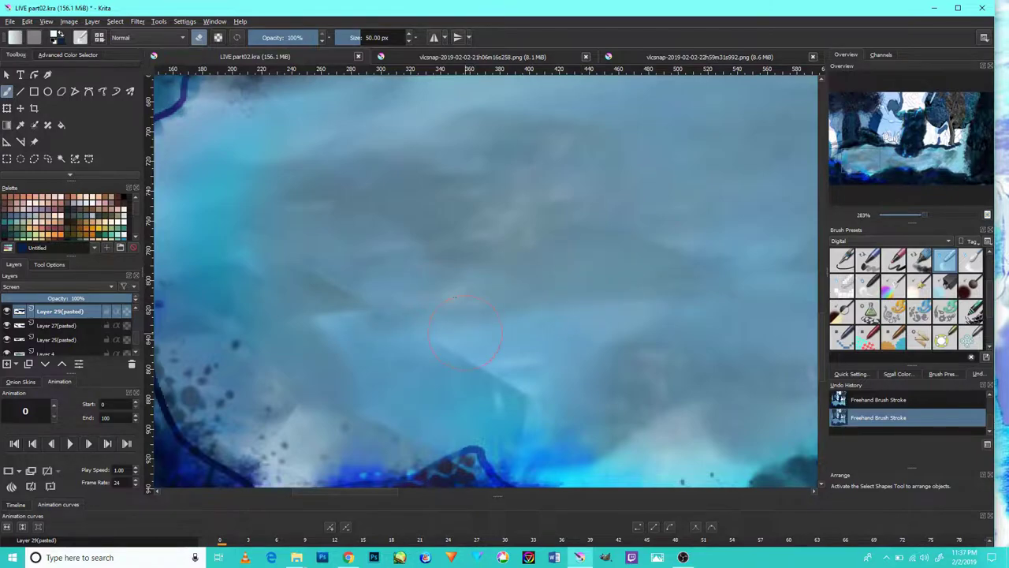
pyautogui.scroll(-8, 493, 404)
pyautogui.scroll(5, 552, 300)
pyautogui.scroll(3, 552, 300)
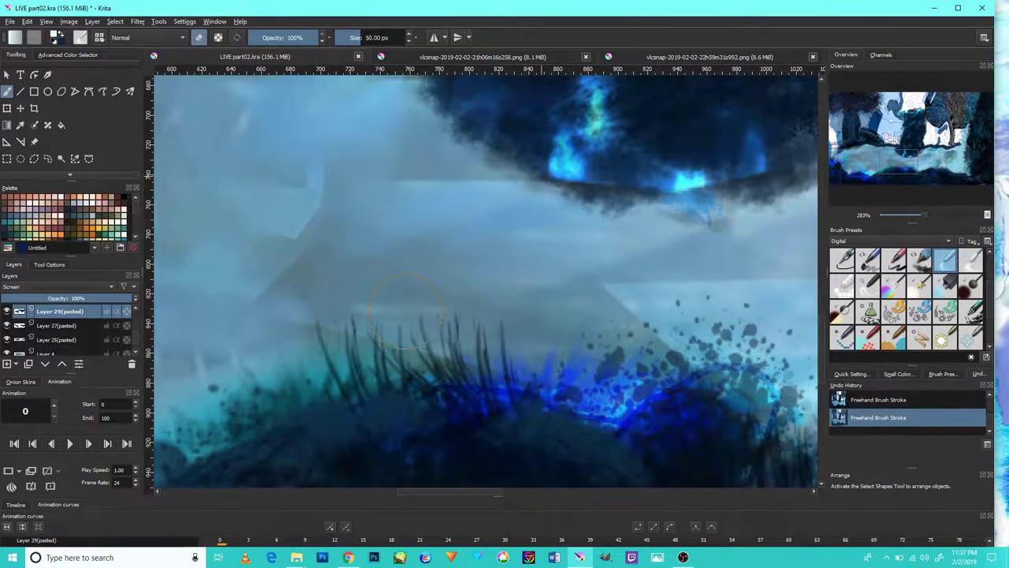
pyautogui.scroll(-2, 577, 246)
pyautogui.scroll(-5, 577, 245)
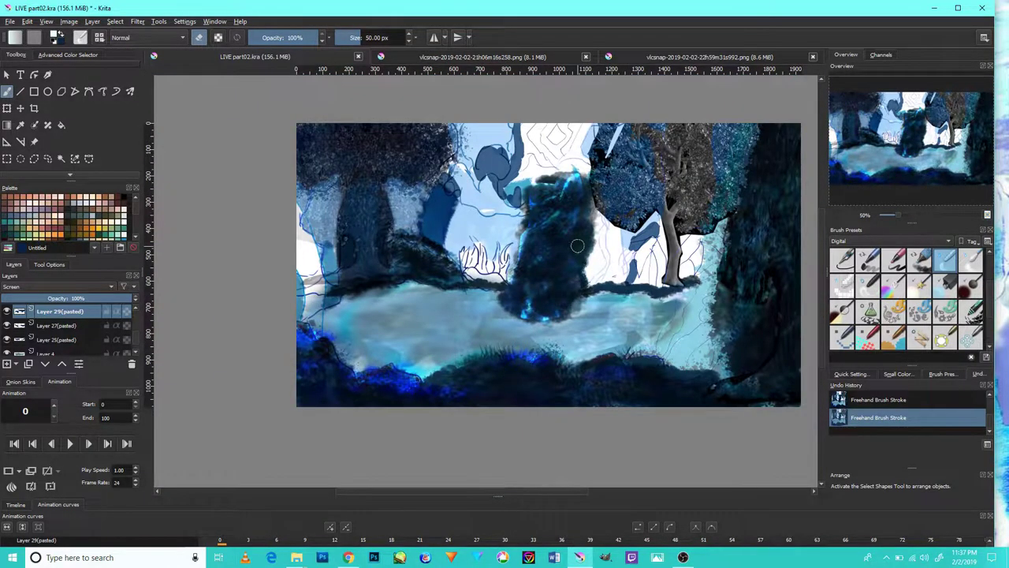
pyautogui.moveTo(619, 264); pyautogui.dragTo(530, 318)
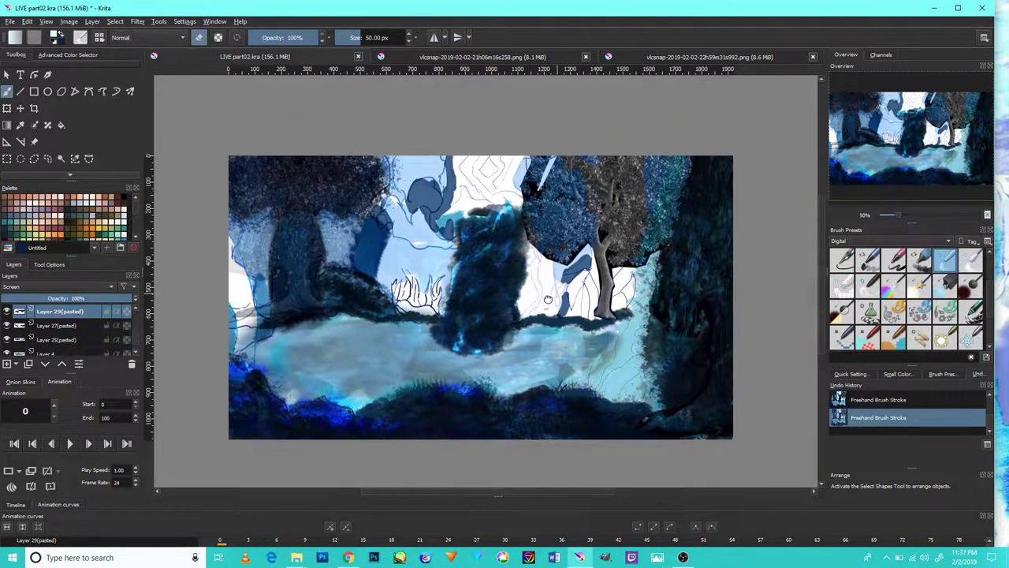
pyautogui.scroll(2, 554, 418)
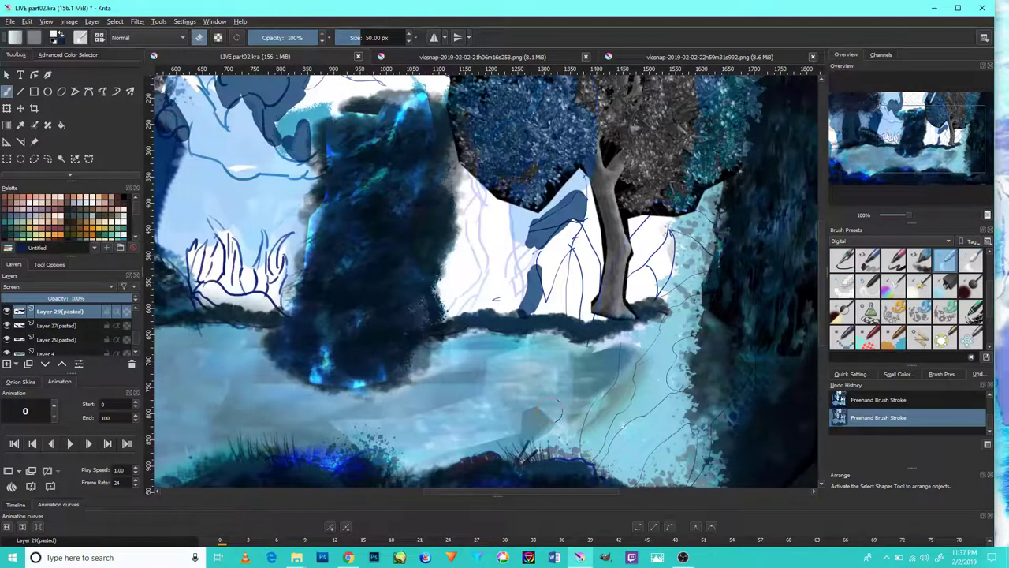
pyautogui.click(7, 326)
pyautogui.click(7, 352)
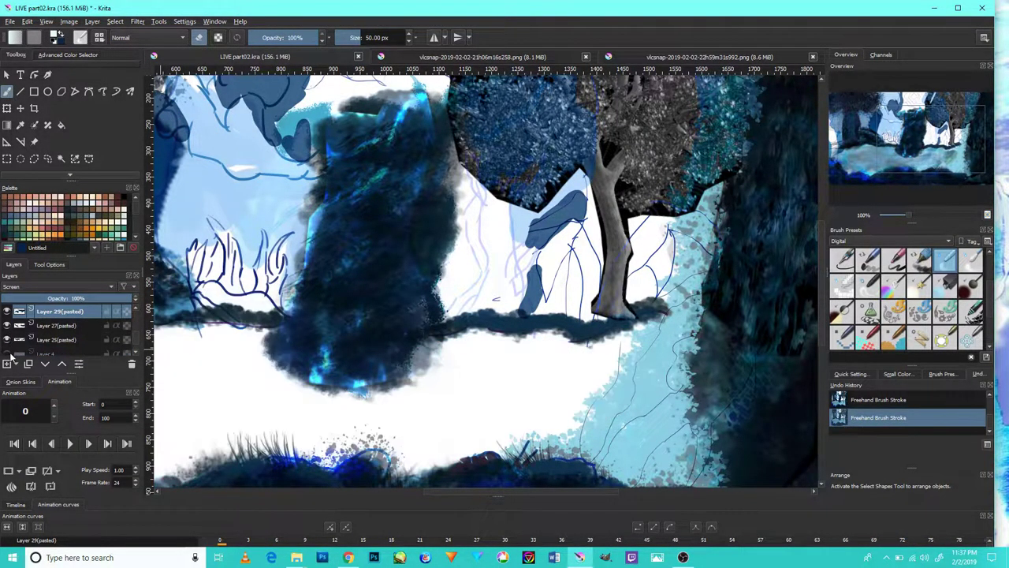
pyautogui.click(7, 353)
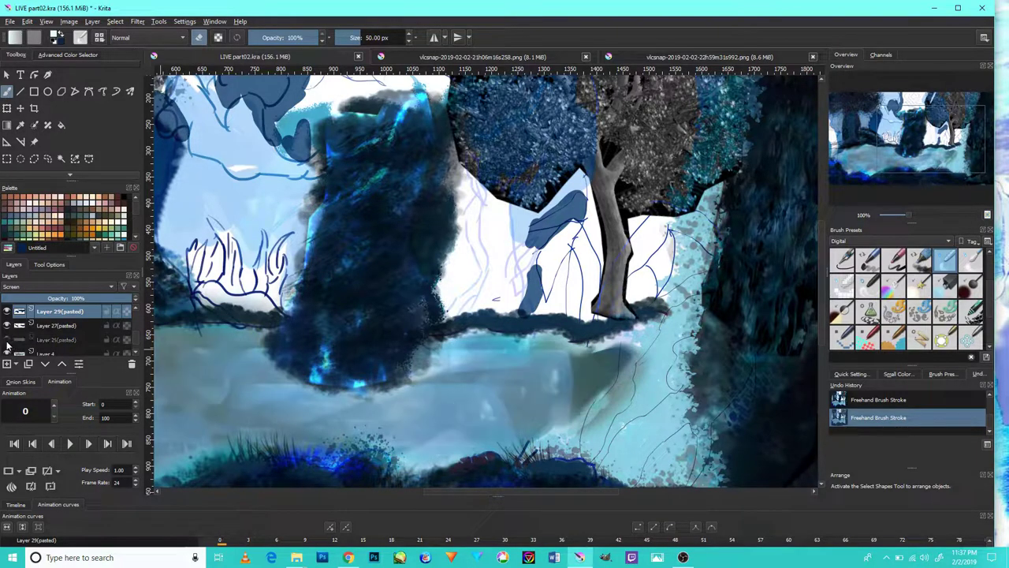
pyautogui.click(47, 340)
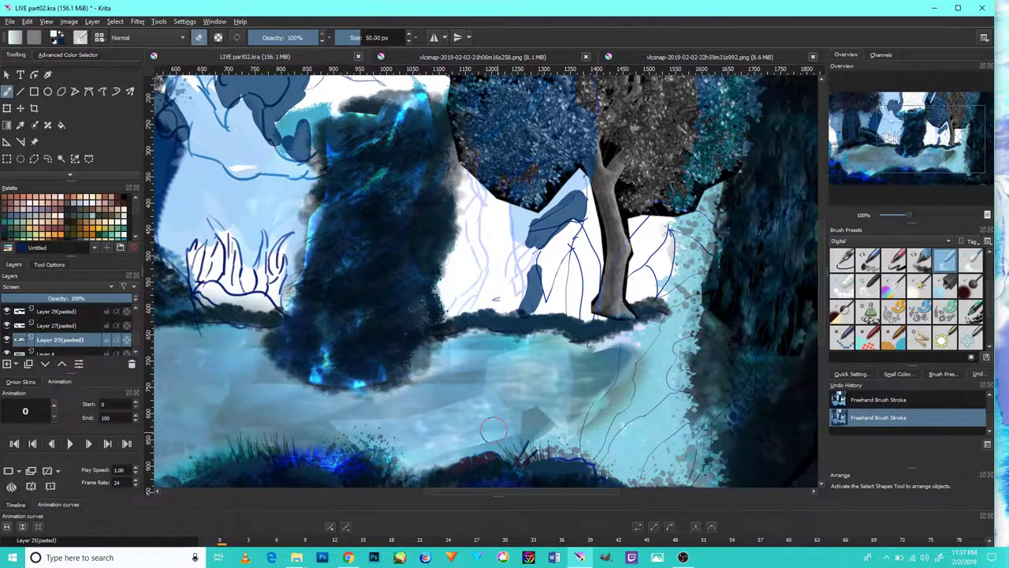
pyautogui.scroll(2, 493, 430)
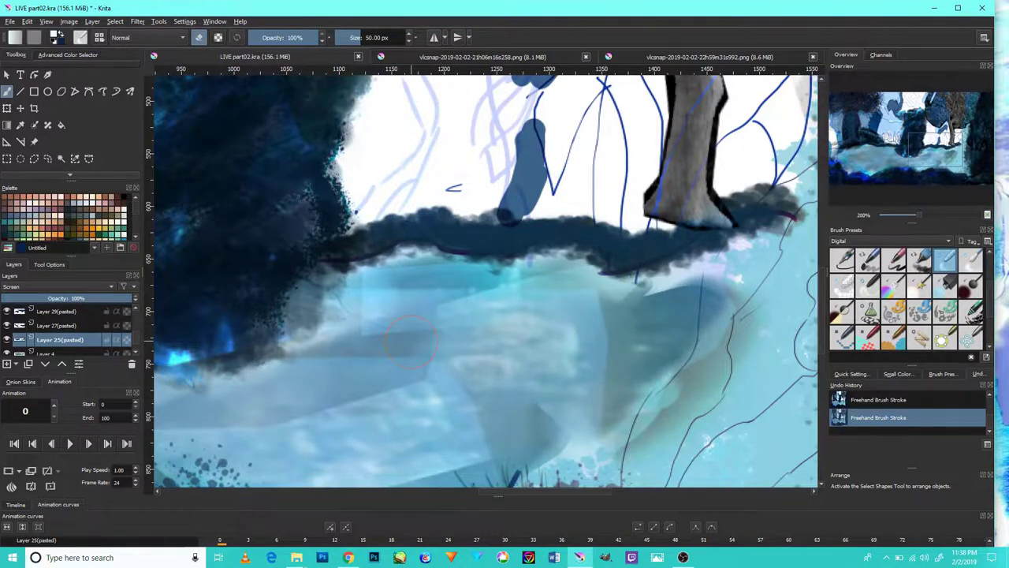
pyautogui.scroll(-3, 441, 323)
pyautogui.scroll(2, 353, 366)
pyautogui.scroll(1, 353, 366)
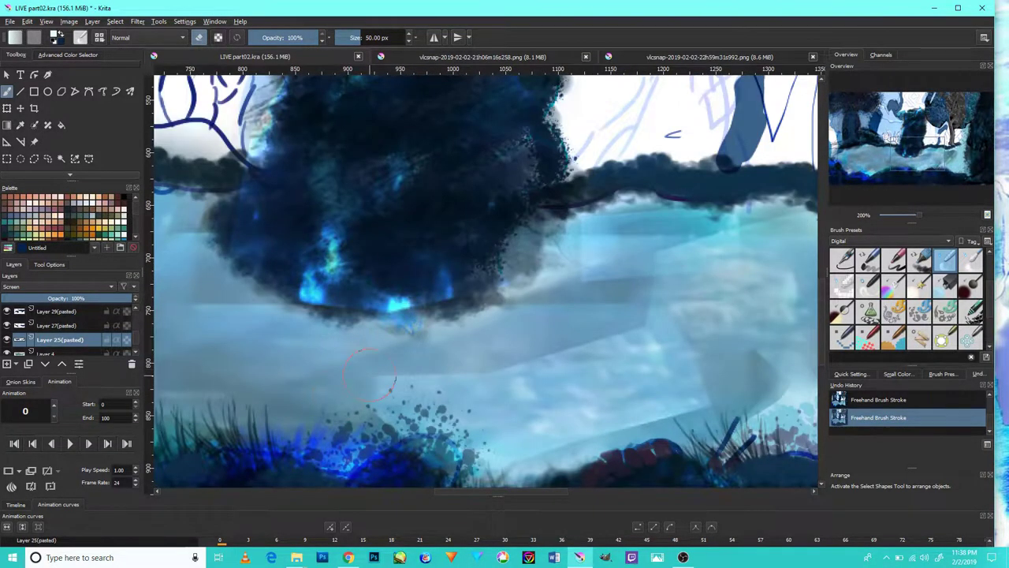
pyautogui.scroll(-2, 374, 386)
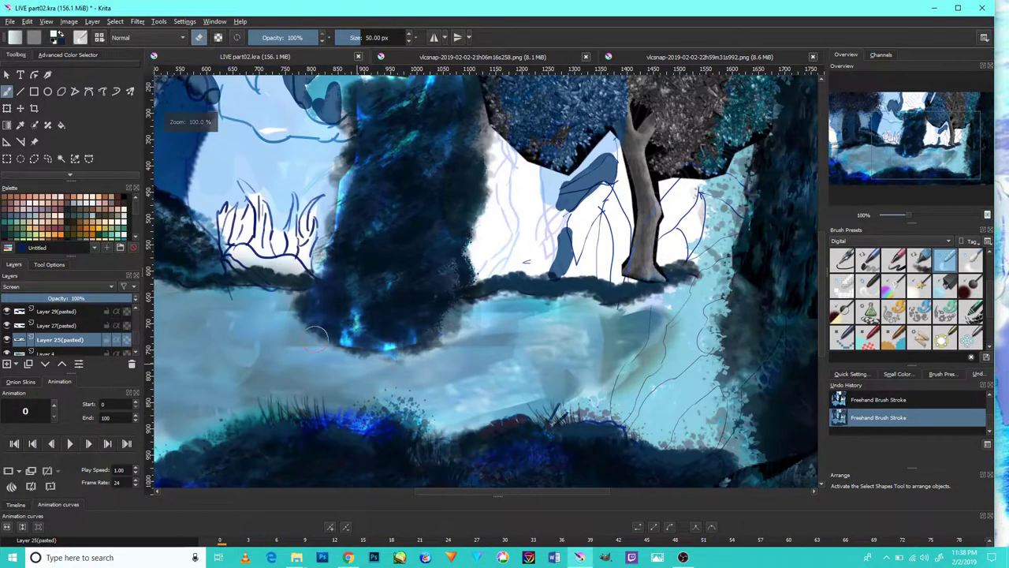
pyautogui.scroll(1, 268, 311)
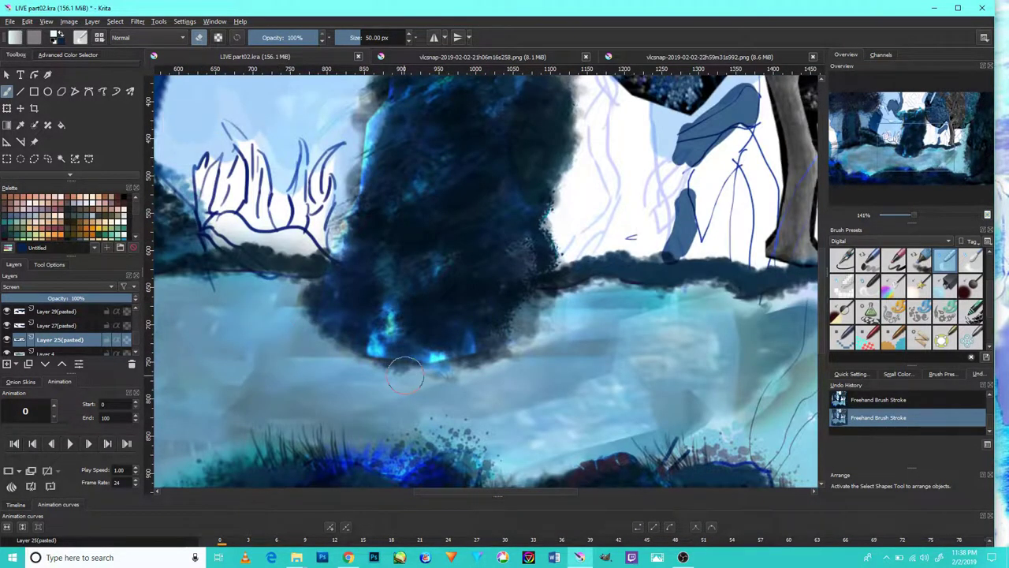
pyautogui.moveTo(378, 384); pyautogui.dragTo(425, 294)
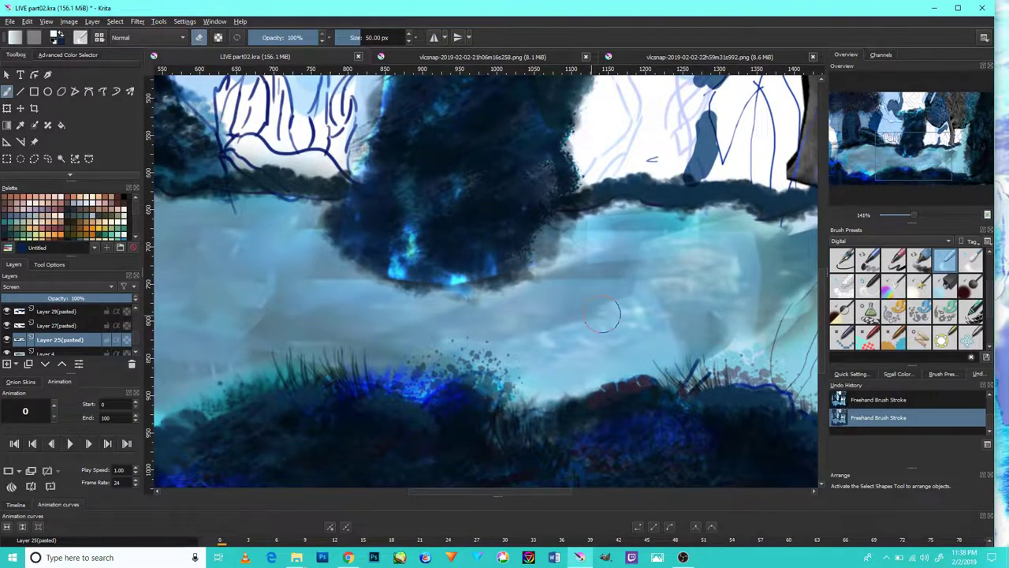
pyautogui.click(7, 340)
pyautogui.click(7, 340)
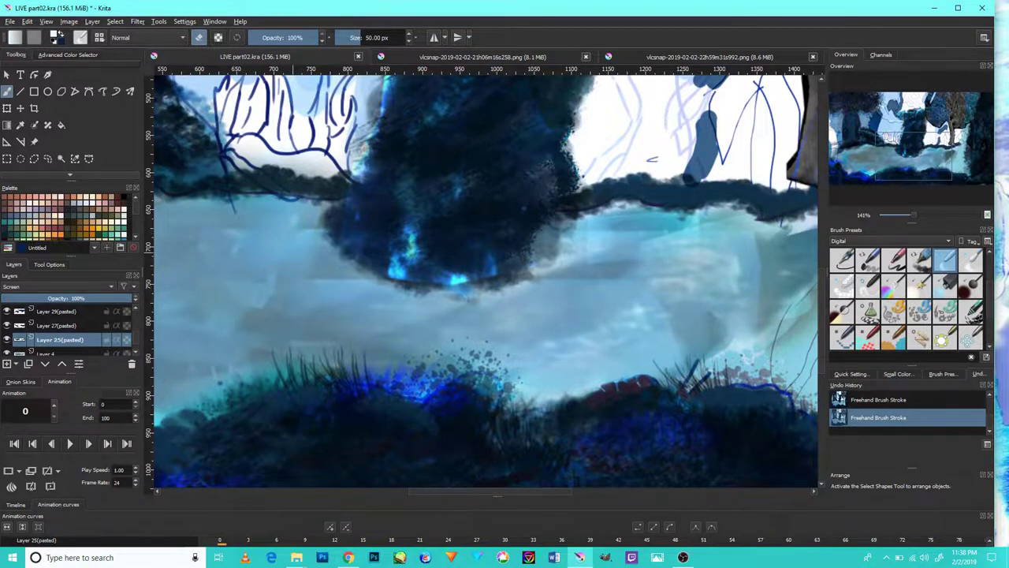
# Fit the painting in view and select Layer 27, then Layer 29 (pasted).
pyautogui.press('2')
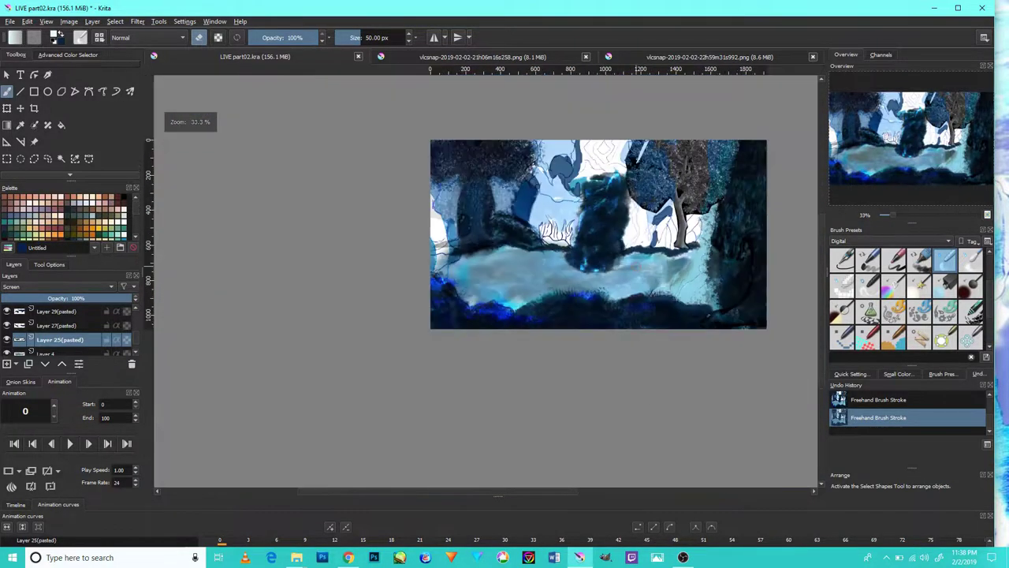
pyautogui.scroll(2, 457, 266)
pyautogui.scroll(1, 556, 398)
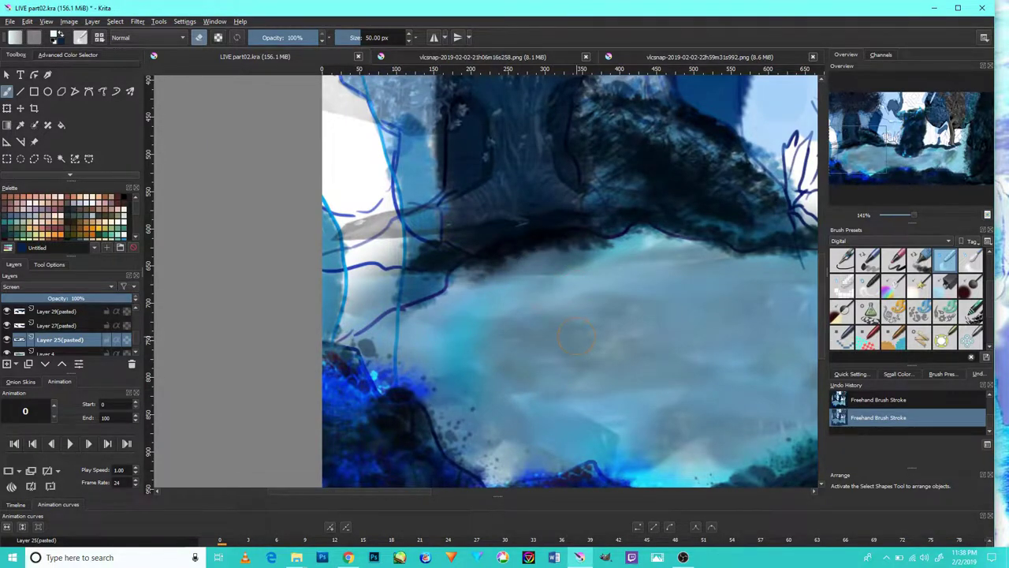
pyautogui.click(75, 327)
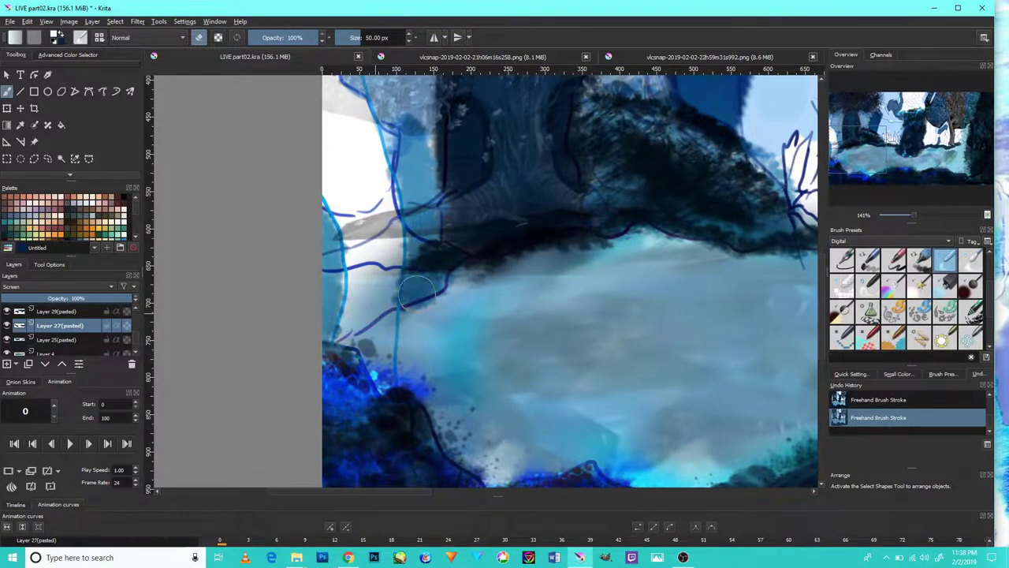
pyautogui.click(55, 311)
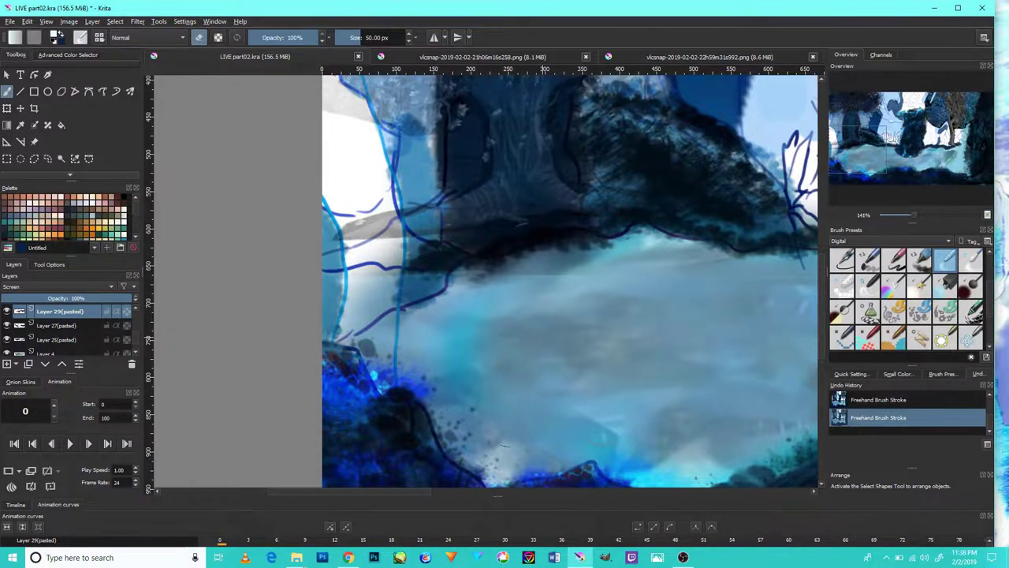
# Toggle Layer 29 and Layer 31 visibility to compare, then select Layer 31 (pasted).
pyautogui.hscroll(5, 534, 350)
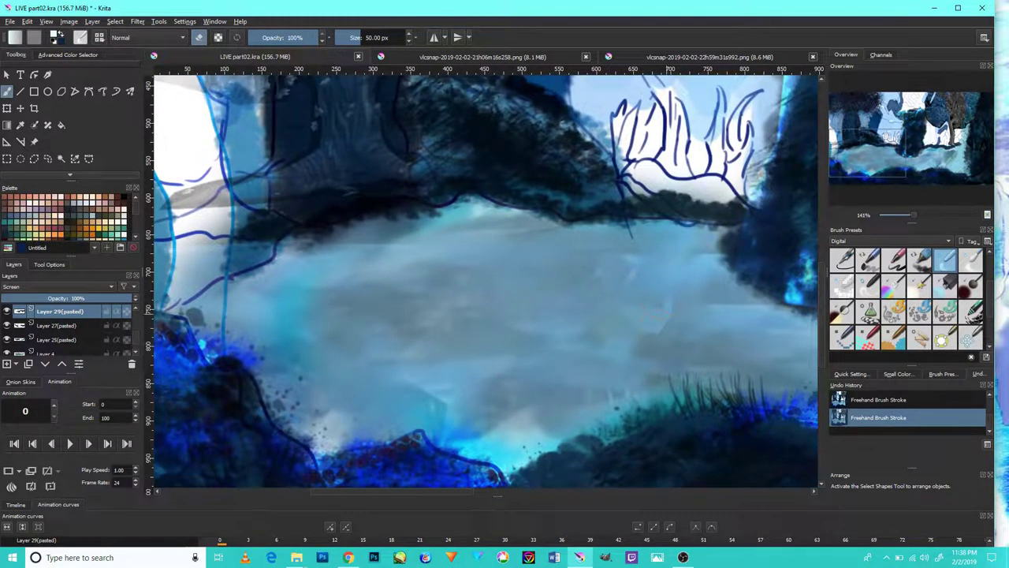
pyautogui.click(8, 311)
pyautogui.scroll(1, 138, 309)
pyautogui.click(7, 311)
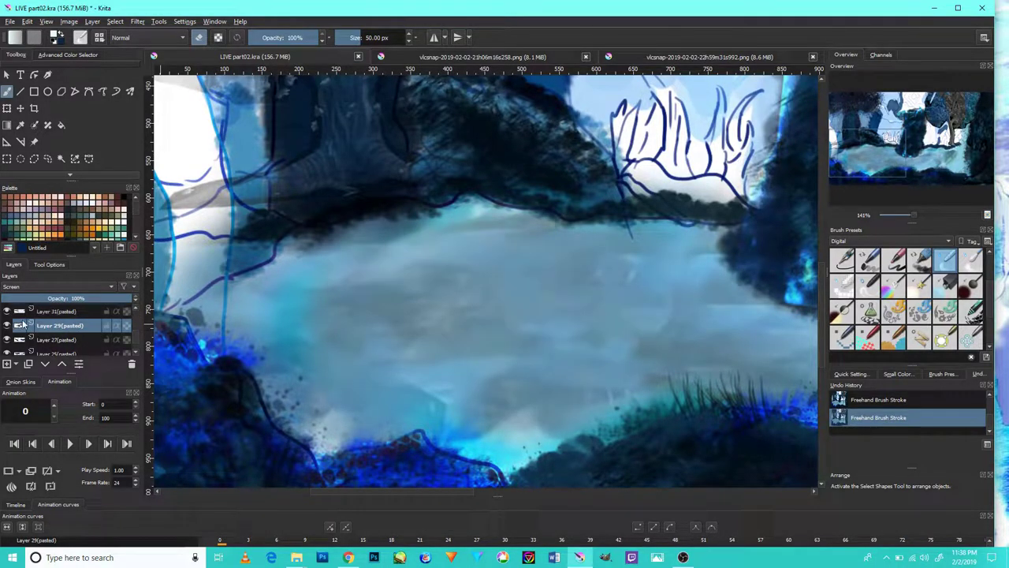
pyautogui.click(52, 312)
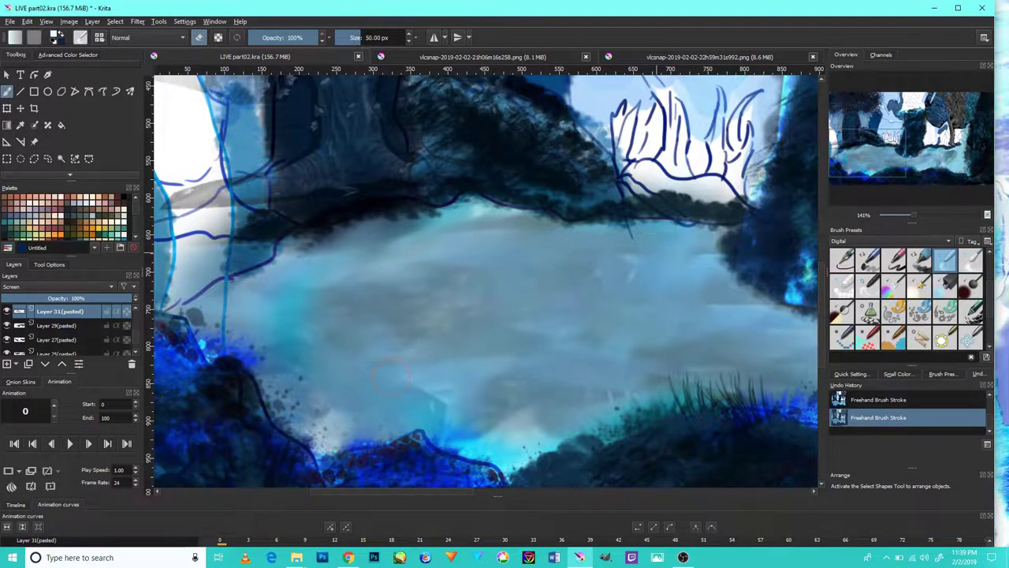
# Add blank Layer 5, toggle the Layer 31 and Layer 27 mist, and reselect Layer 27 (pasted).
pyautogui.press('Insert')
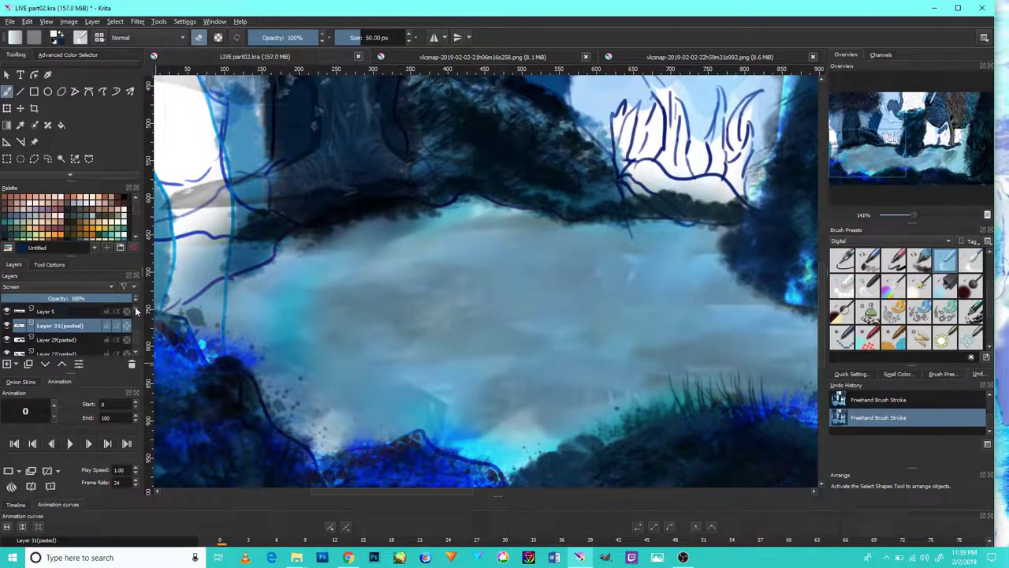
pyautogui.click(7, 326)
pyautogui.click(8, 326)
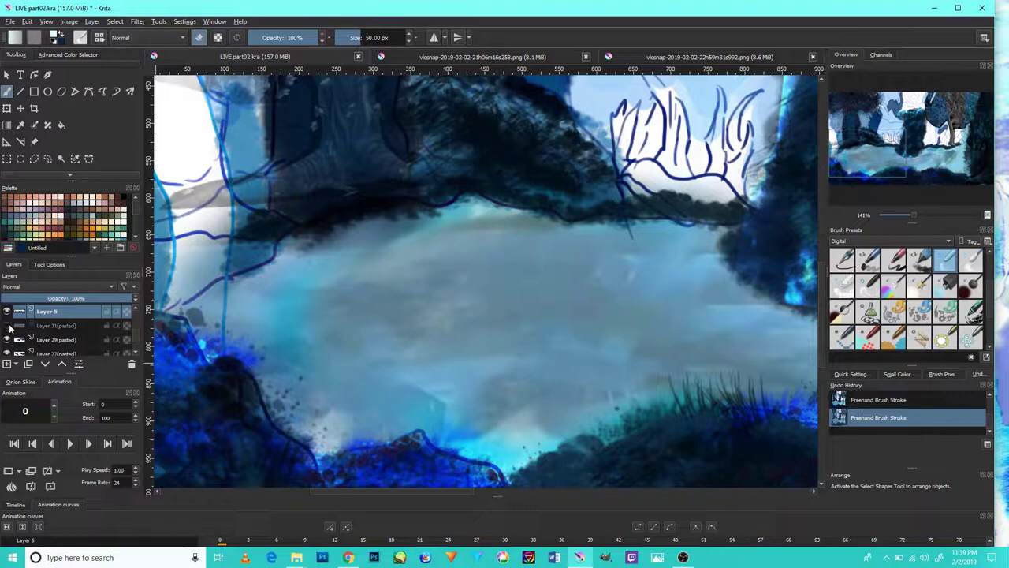
pyautogui.click(7, 325)
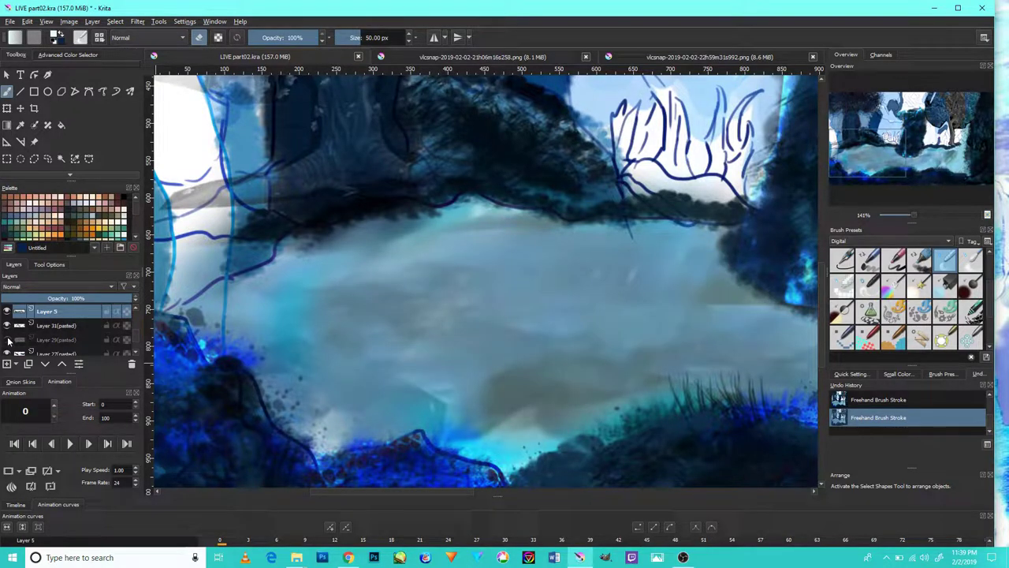
pyautogui.click(7, 326)
pyautogui.scroll(-10, 132, 339)
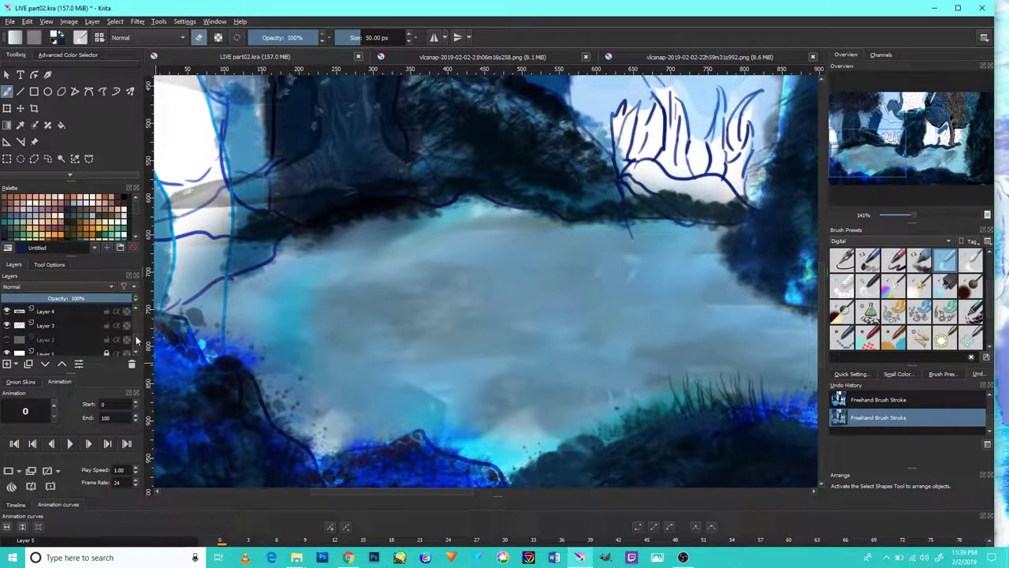
pyautogui.scroll(1, 134, 335)
pyautogui.click(8, 326)
pyautogui.click(8, 326)
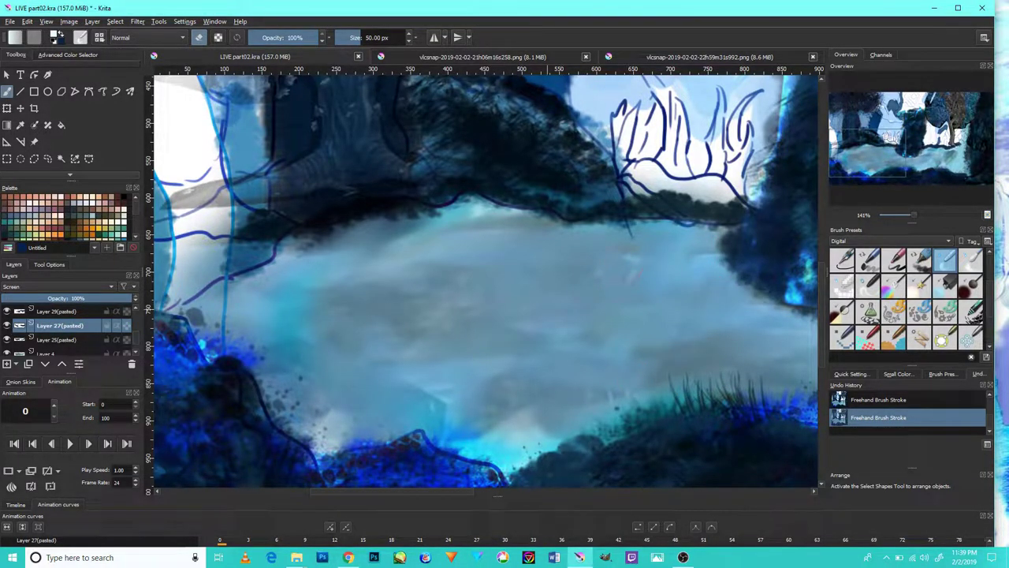
# Scroll through the layer stack and select Layer 25 (pasted).
pyautogui.scroll(-5, 440, 315)
pyautogui.scroll(7, 440, 315)
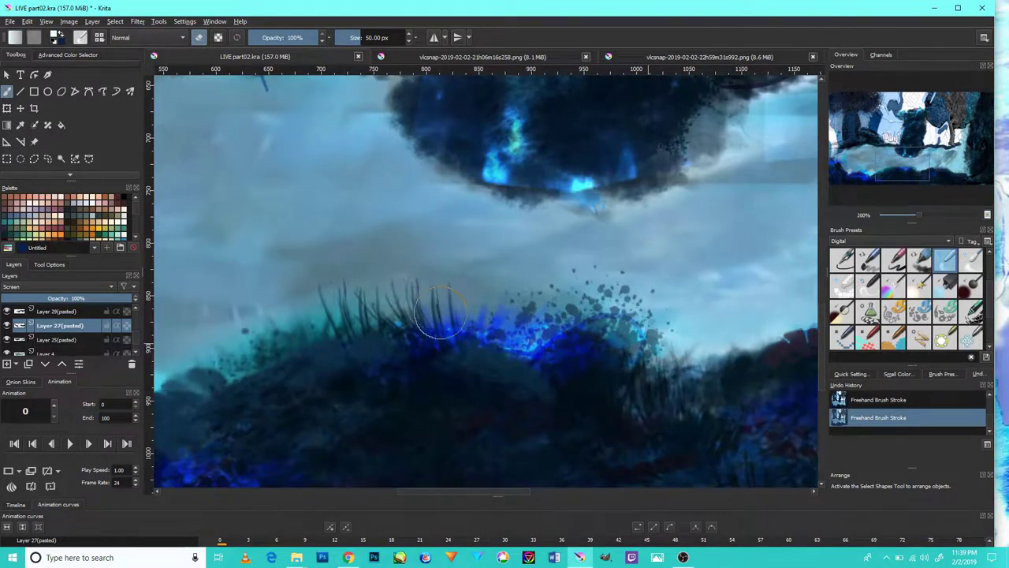
pyautogui.scroll(-5, 418, 114)
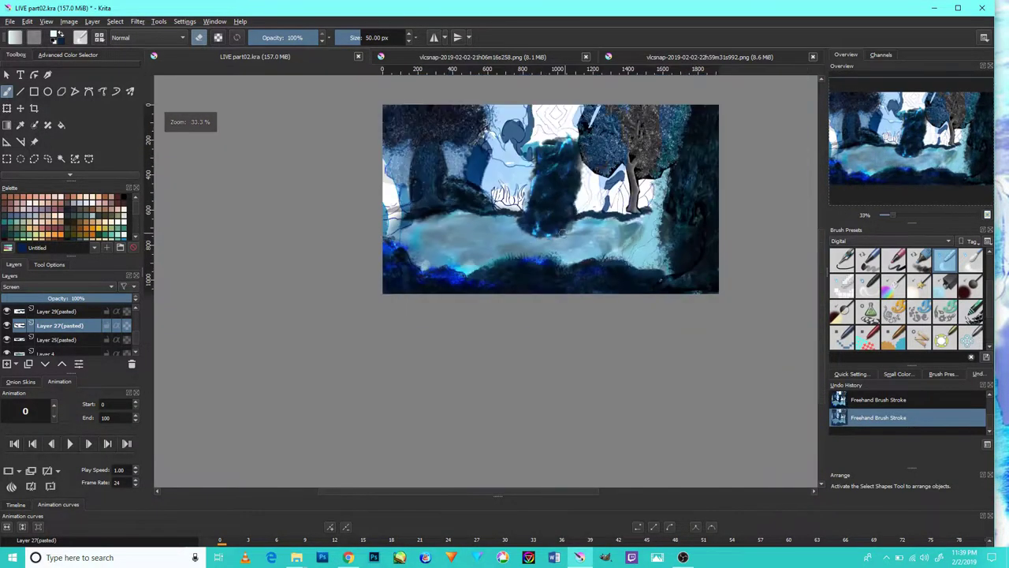
pyautogui.scroll(-2, 561, 233)
pyautogui.scroll(5, 560, 240)
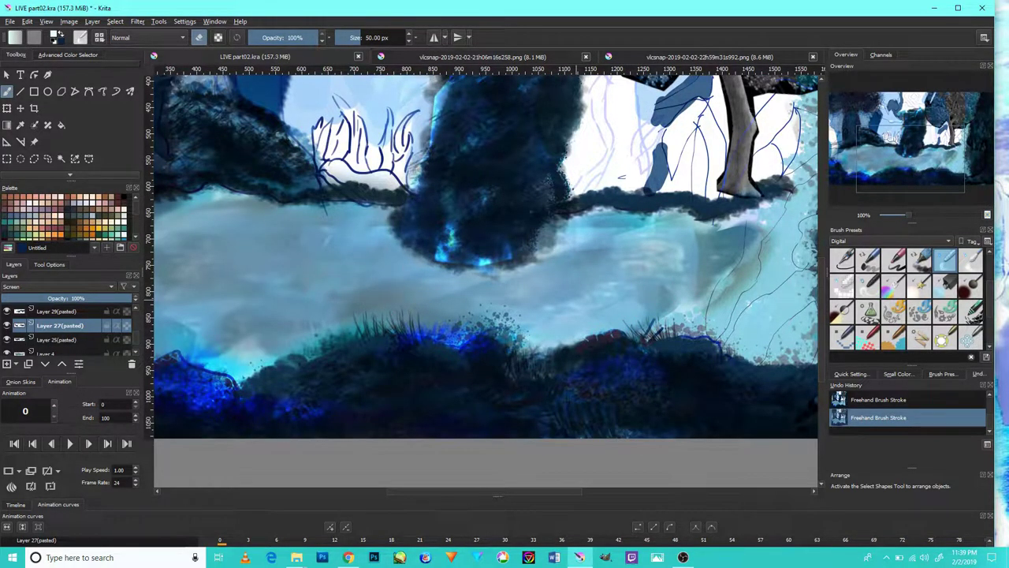
pyautogui.scroll(-3, 401, 264)
pyautogui.scroll(3, 451, 204)
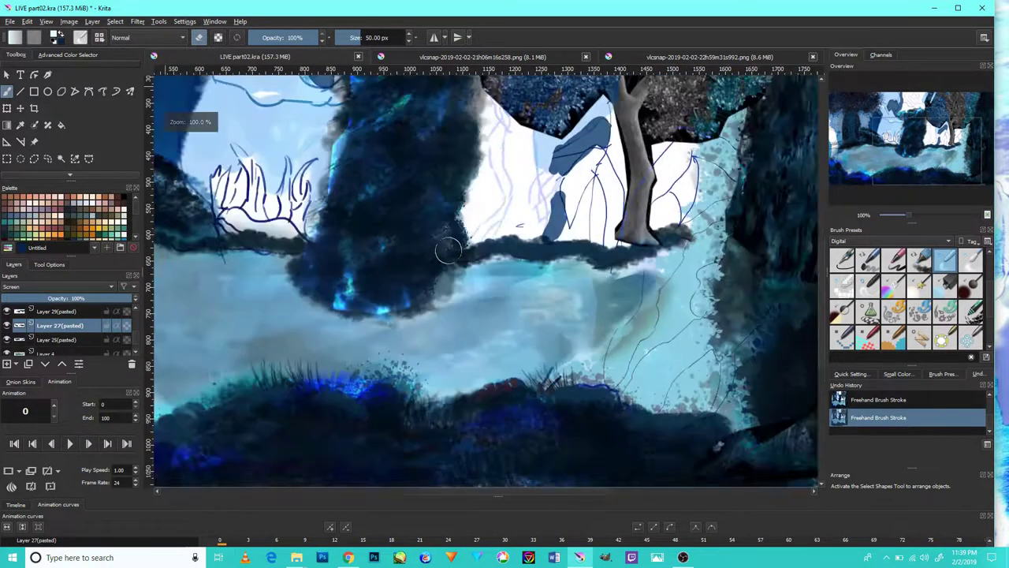
pyautogui.scroll(3, 618, 337)
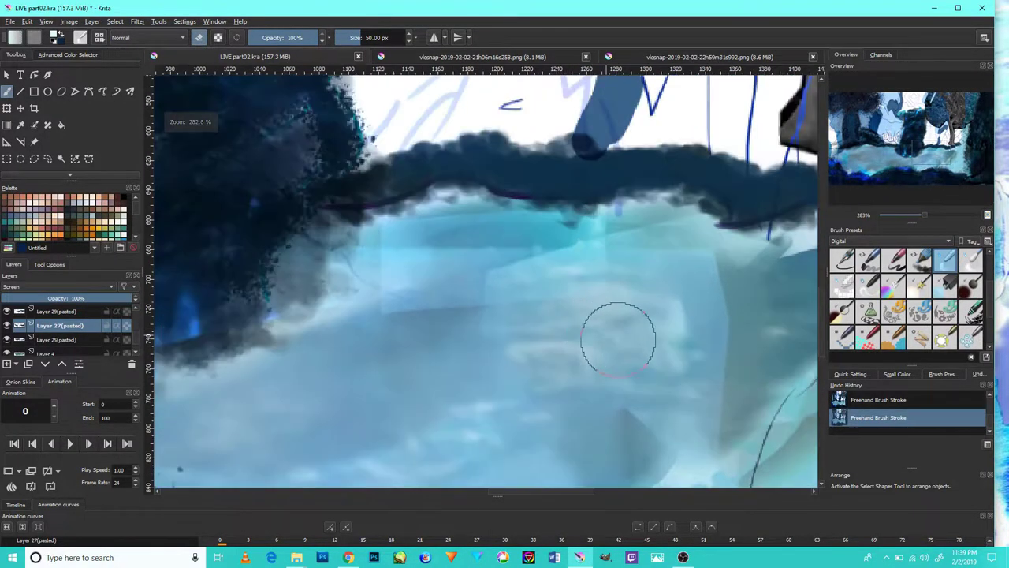
pyautogui.click(49, 339)
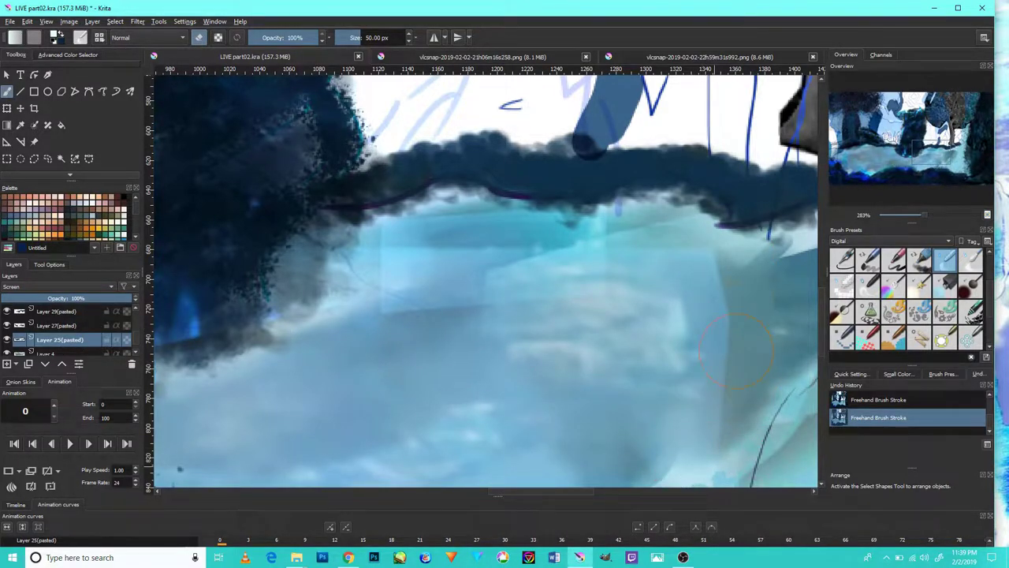
# Toggle Layer 4's light-blue water to compare, then reselect Layer 25 (pasted).
pyautogui.scroll(-1, 136, 339)
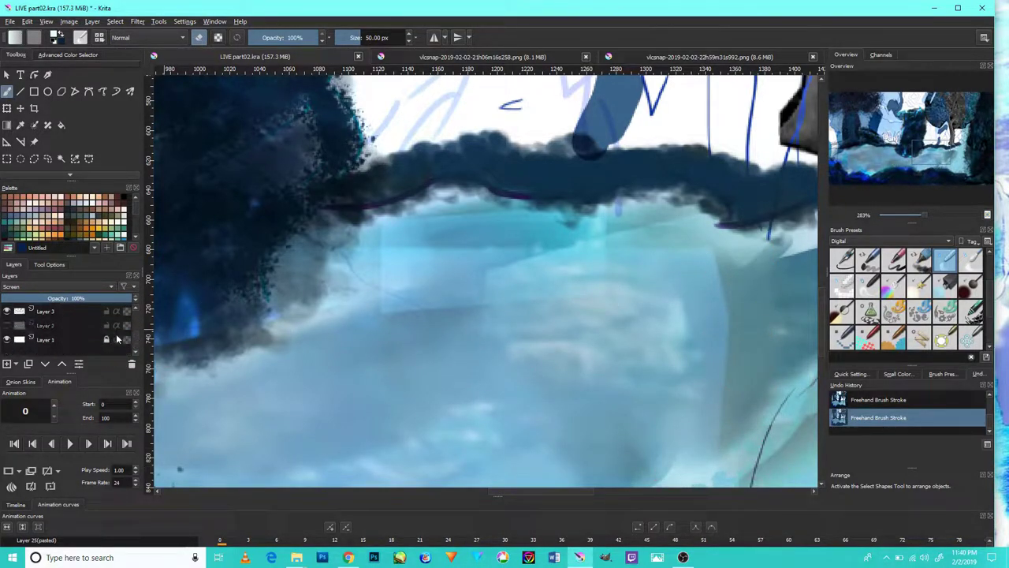
pyautogui.scroll(-1, 136, 339)
pyautogui.click(8, 325)
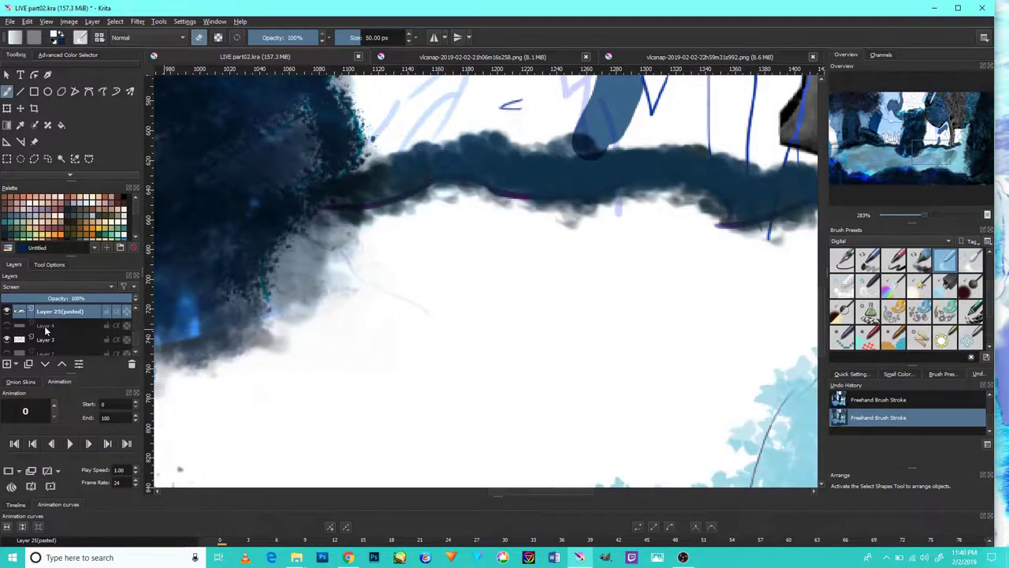
pyautogui.click(8, 325)
pyautogui.click(43, 326)
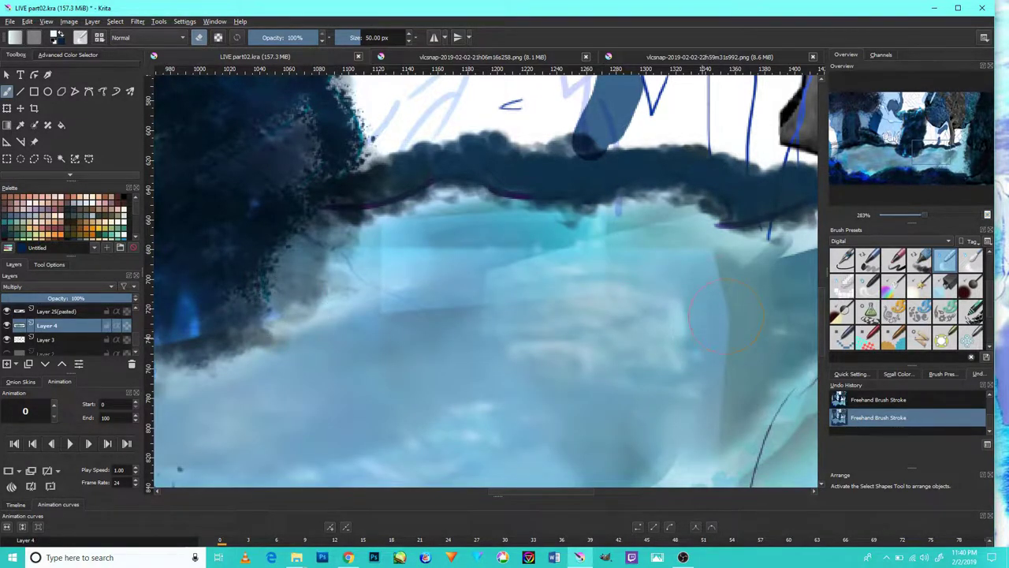
pyautogui.click(71, 312)
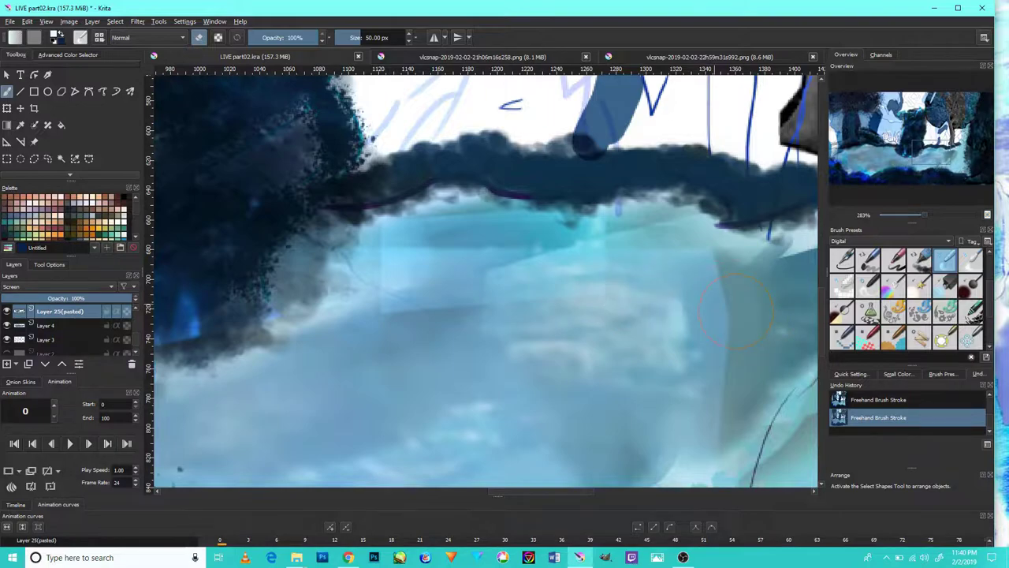
# Paste the water layer twice with Ctrl+V as Layers 27 and 29, ending on Layer 29.
pyautogui.hotkey('ctrl', 'v')
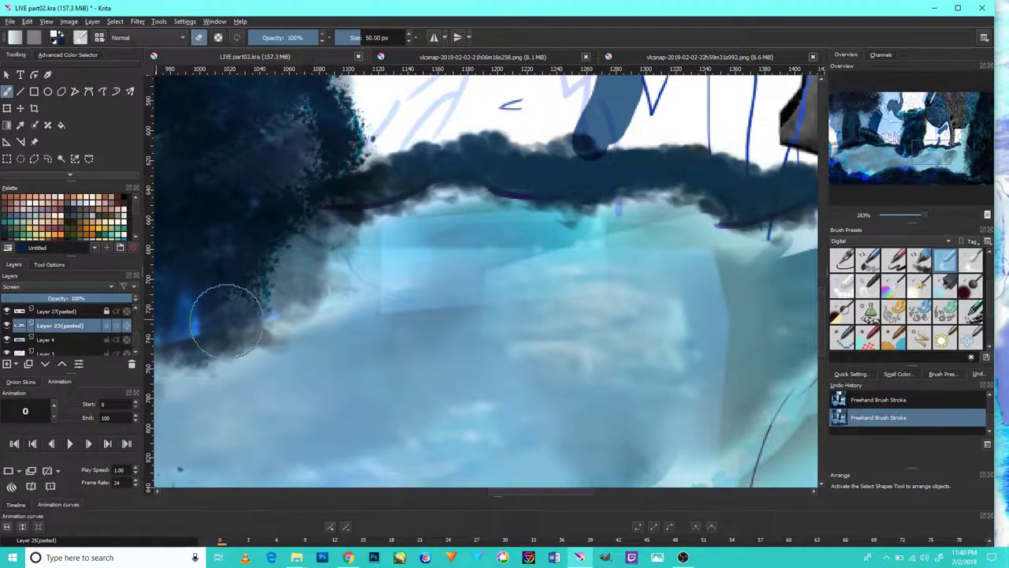
pyautogui.click(91, 312)
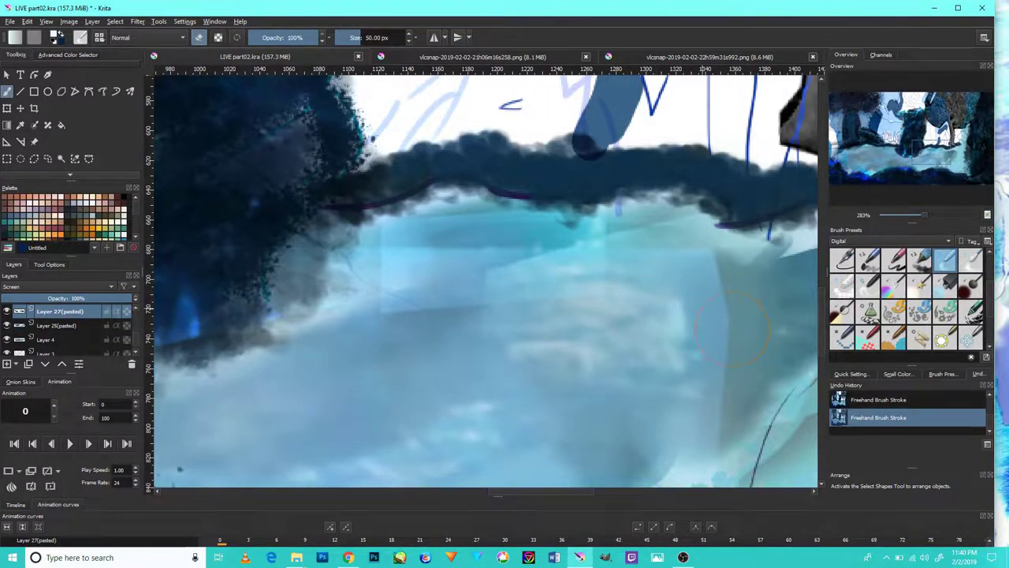
pyautogui.hotkey('ctrl', 'v')
pyautogui.click(93, 313)
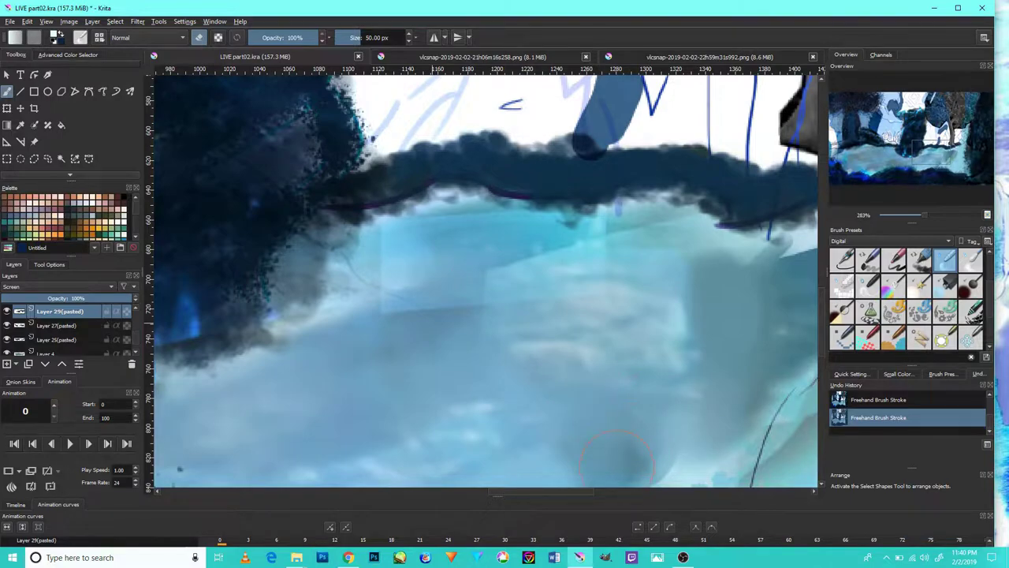
# Zoom out and pan to bring the left part of the painting into view.
pyautogui.scroll(-1, 473, 354)
pyautogui.scroll(-1, 394, 307)
pyautogui.scroll(-1, 316, 261)
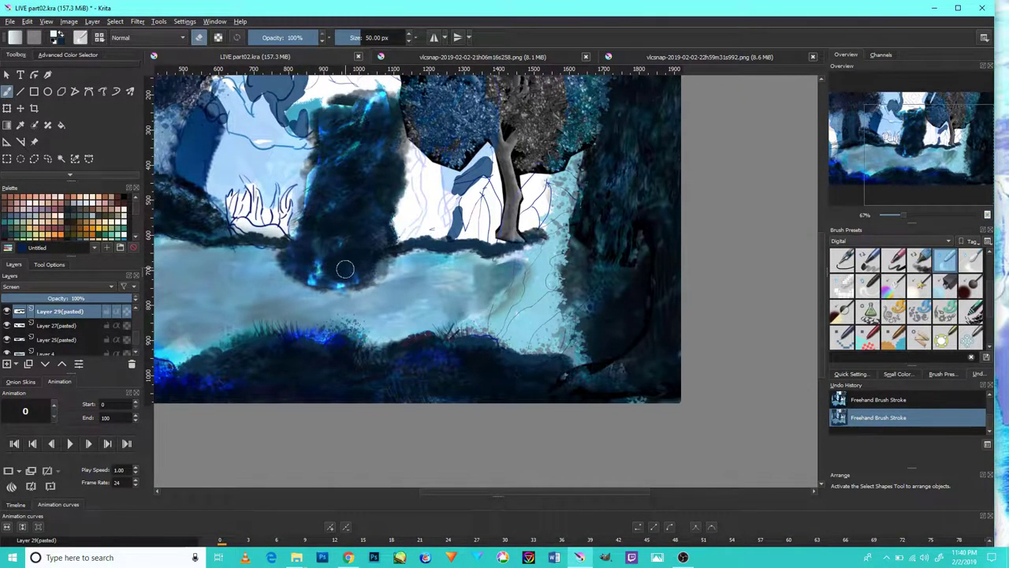
pyautogui.moveTo(344, 270); pyautogui.dragTo(545, 242)
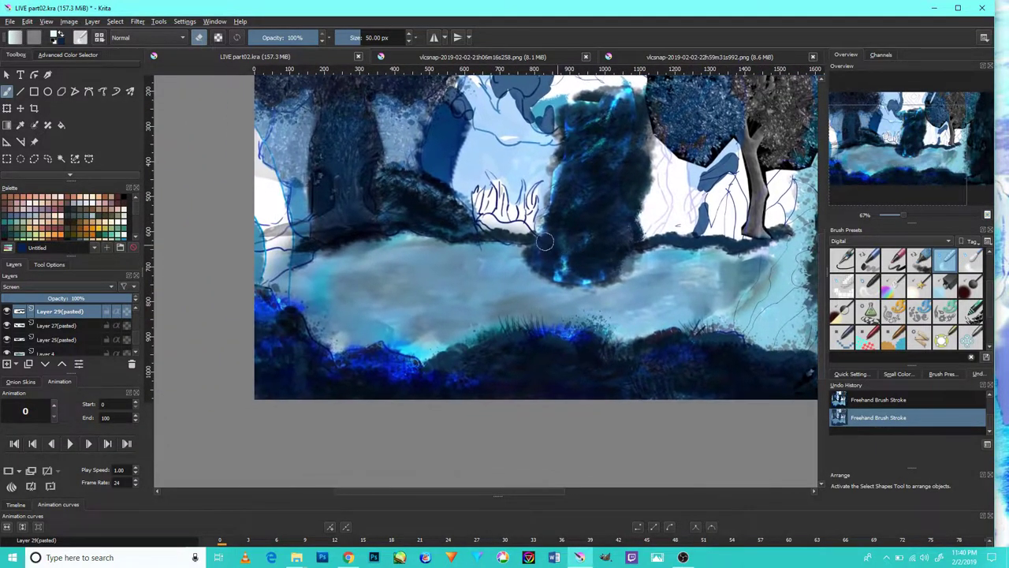
pyautogui.scroll(-1, 536, 284)
pyautogui.scroll(3, 536, 284)
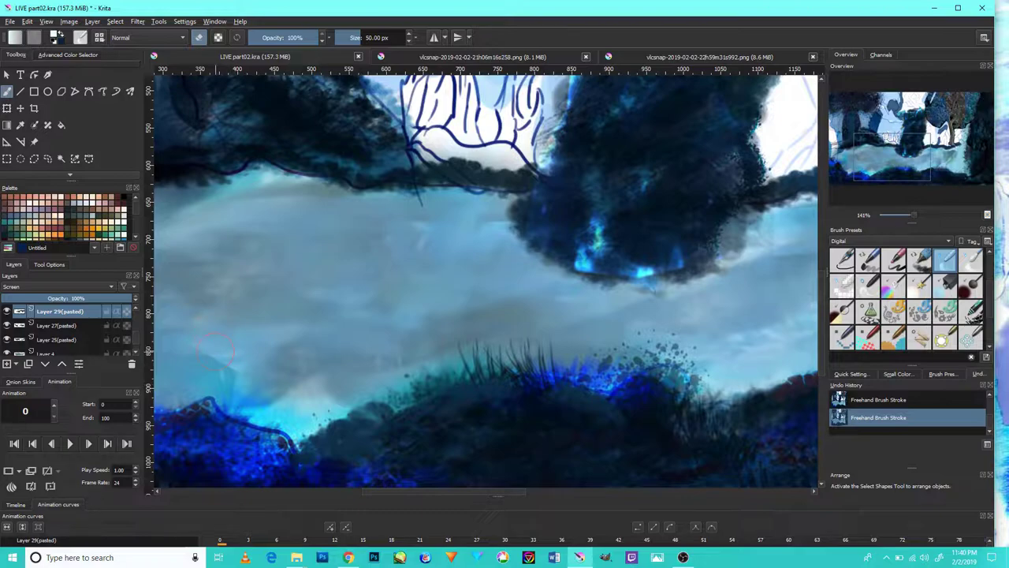
# Toggle Layers 29, 6, 27 and 25 to compare their effect on the water.
pyautogui.click(6, 312)
pyautogui.scroll(-5, 63, 324)
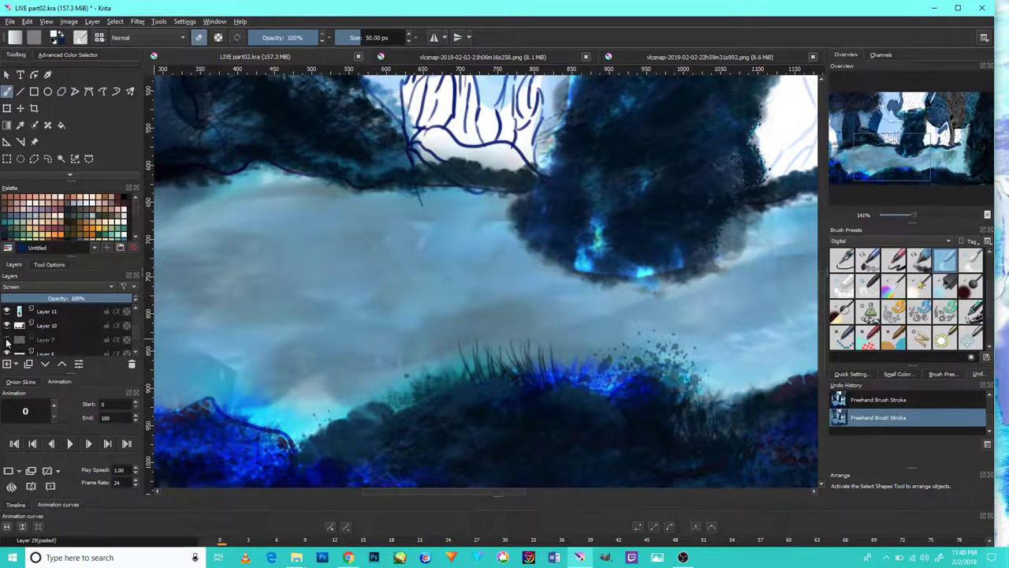
pyautogui.click(7, 339)
pyautogui.click(7, 340)
pyautogui.scroll(-2, 8, 350)
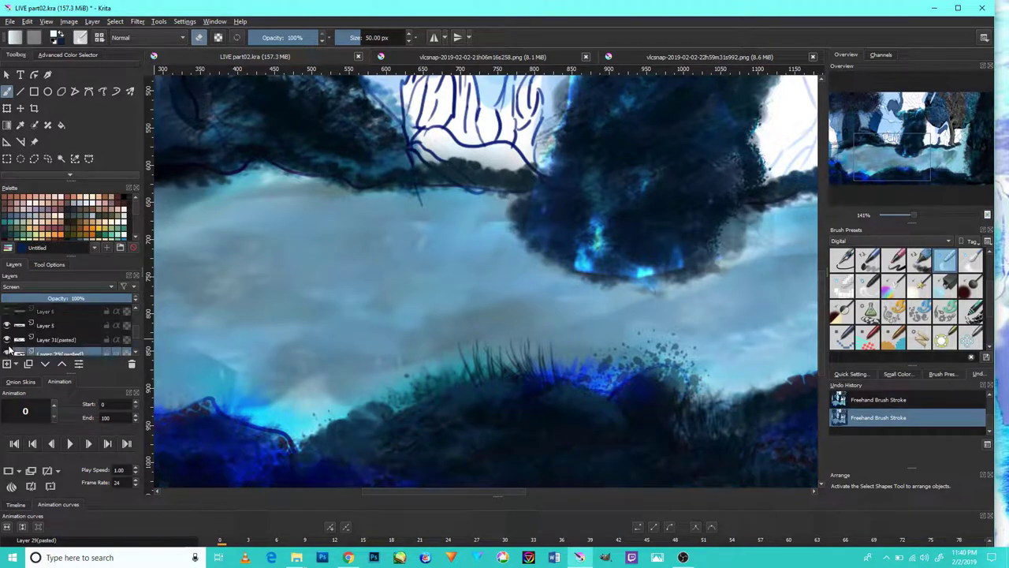
pyautogui.click(7, 312)
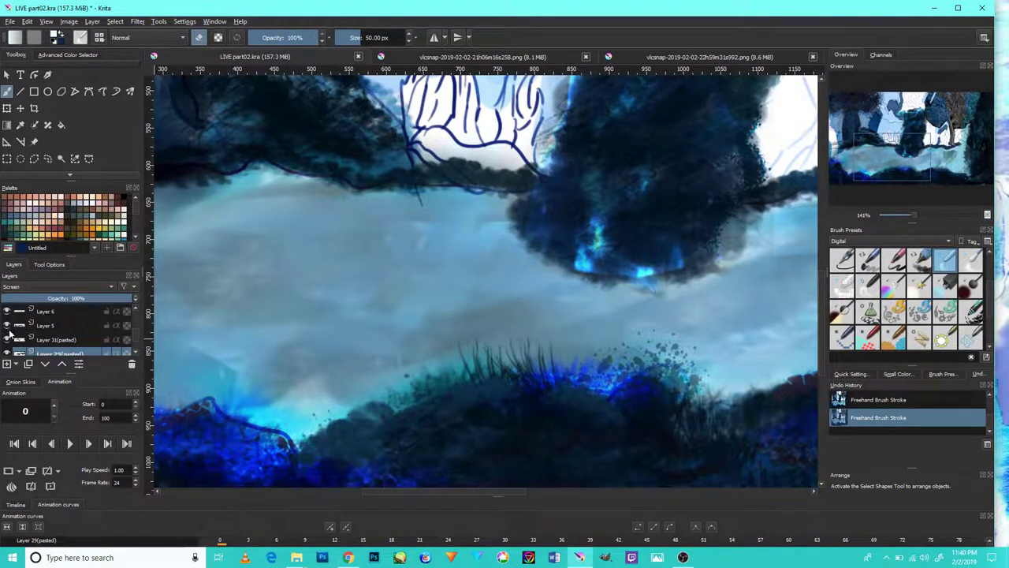
pyautogui.scroll(-2, 9, 333)
pyautogui.click(7, 325)
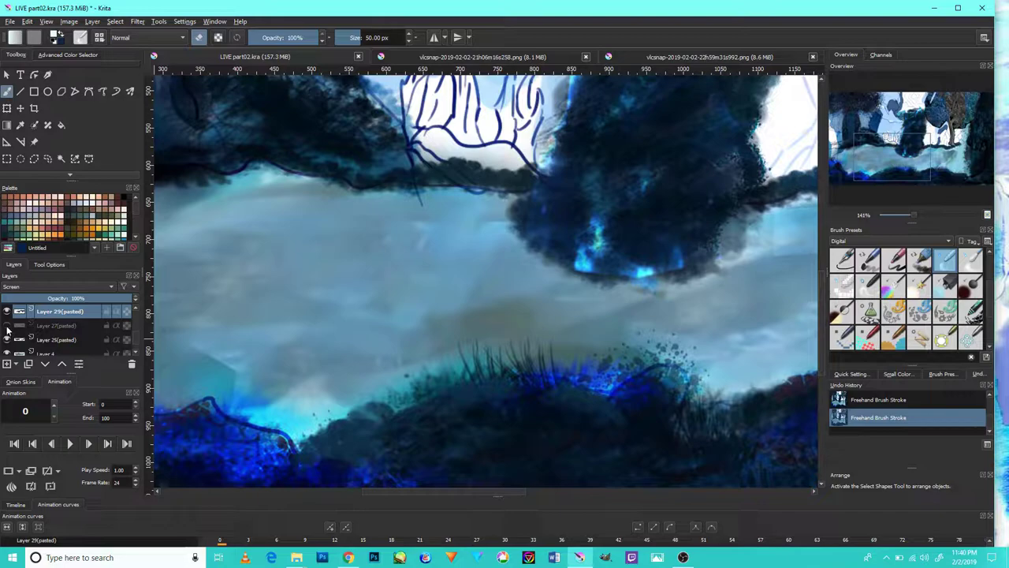
pyautogui.click(7, 339)
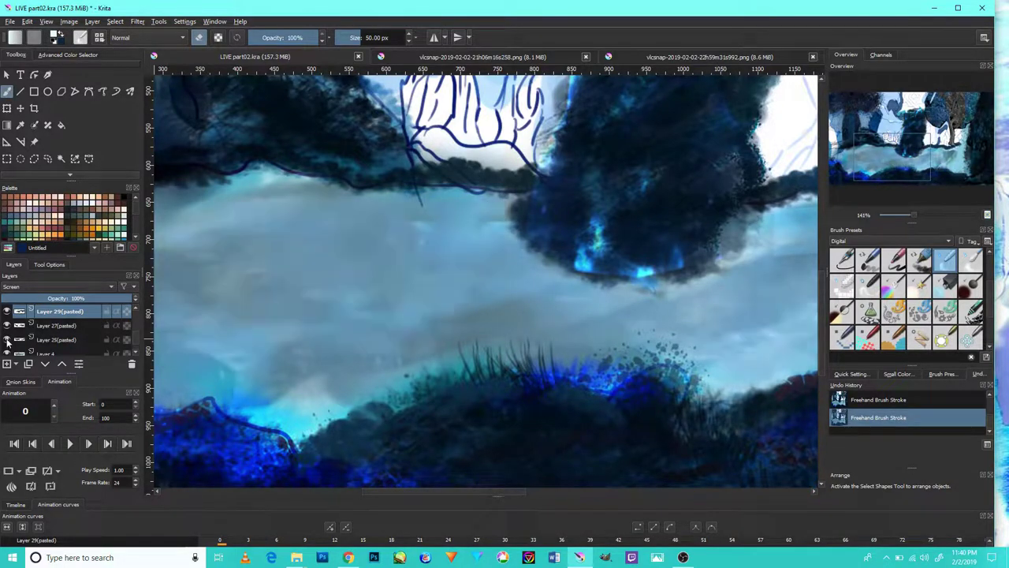
pyautogui.scroll(-5, 7, 339)
pyautogui.click(7, 339)
# Toggle Layer 14's branches, Layer 8's blue strokes and Layer 7's grass to compare.
pyautogui.scroll(5, 15, 328)
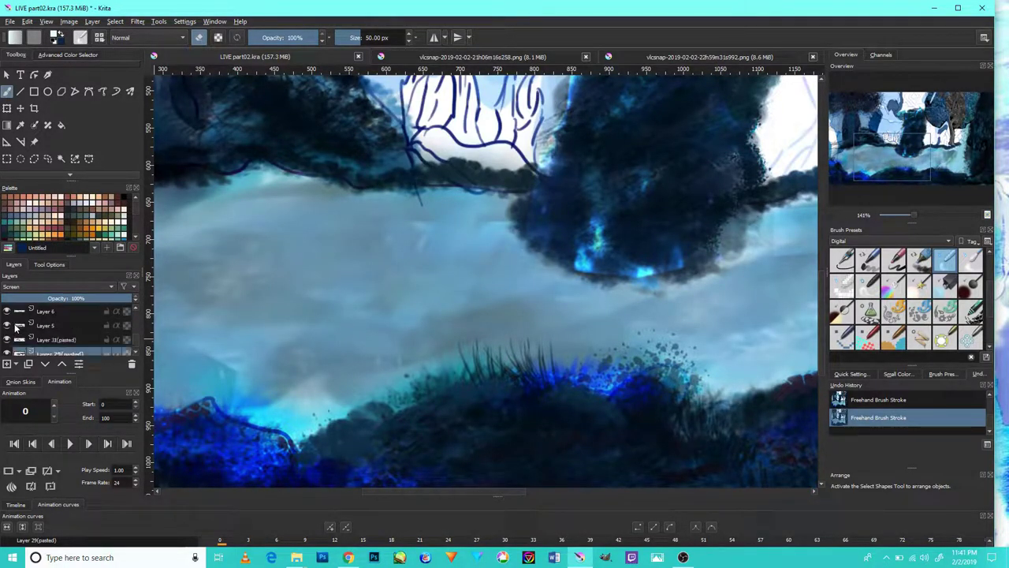
pyautogui.scroll(2, 18, 332)
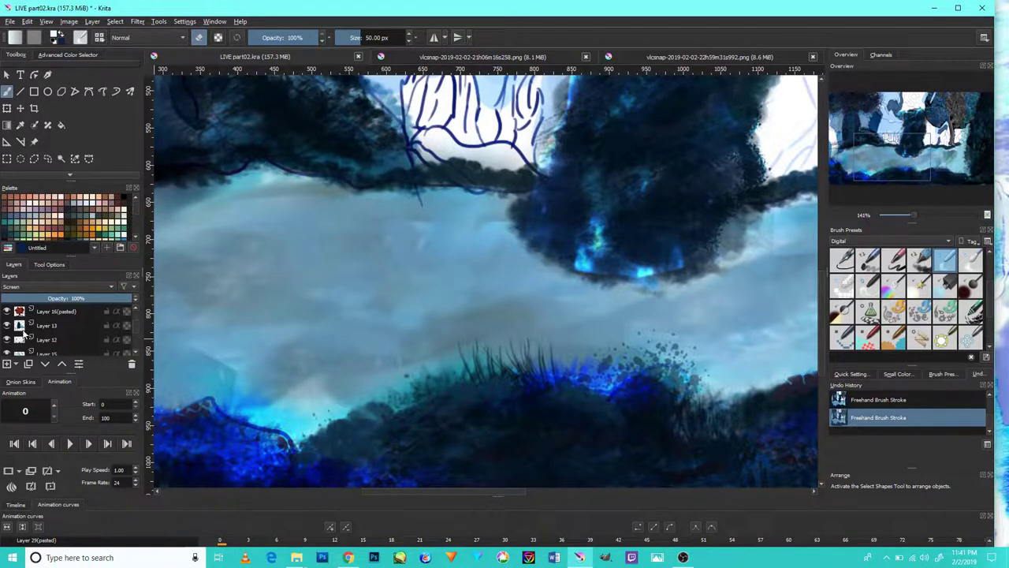
pyautogui.scroll(2, 24, 330)
pyautogui.scroll(2, 30, 325)
pyautogui.scroll(-3, 30, 325)
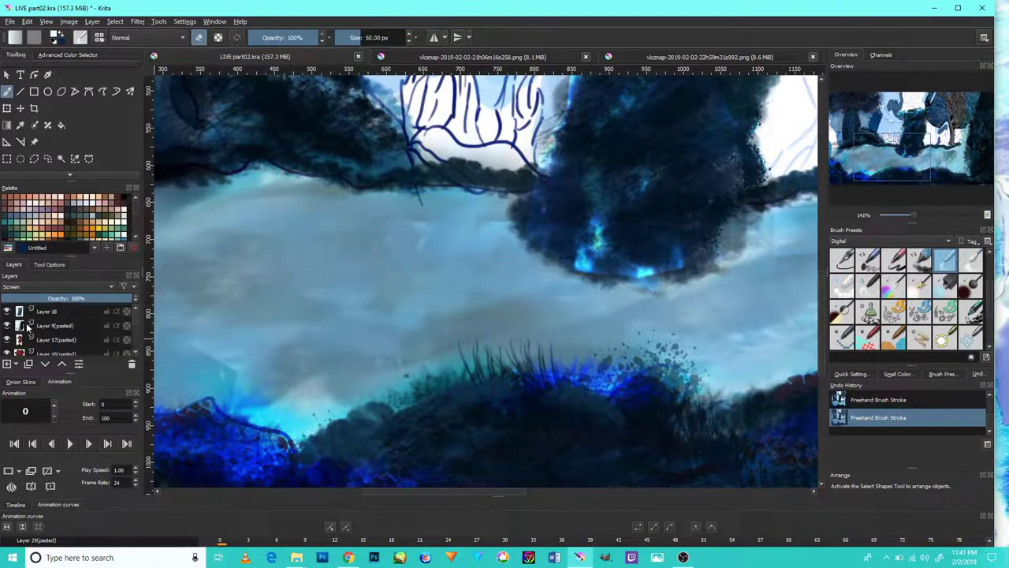
pyautogui.scroll(-2, 18, 349)
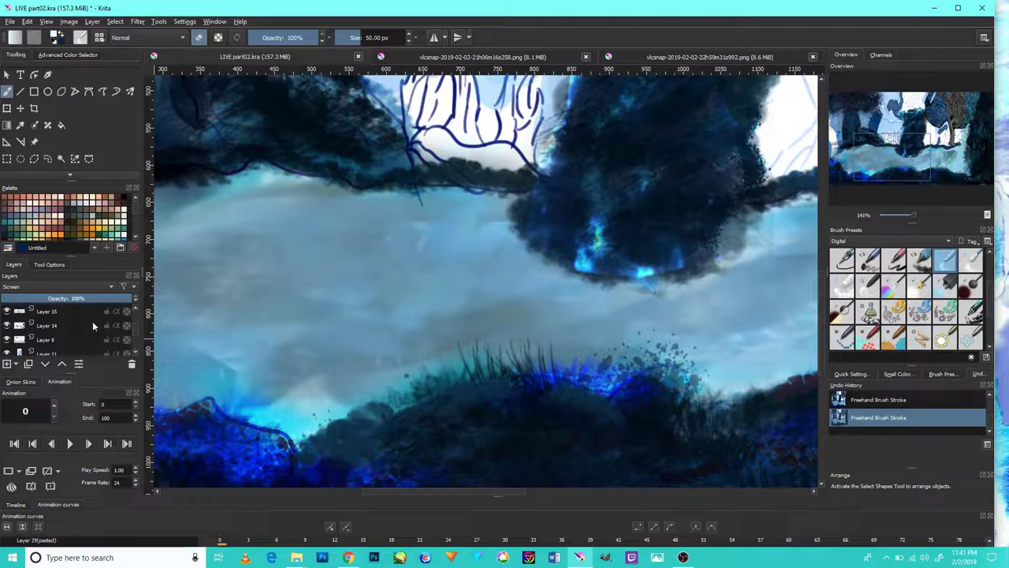
pyautogui.click(6, 325)
pyautogui.click(7, 340)
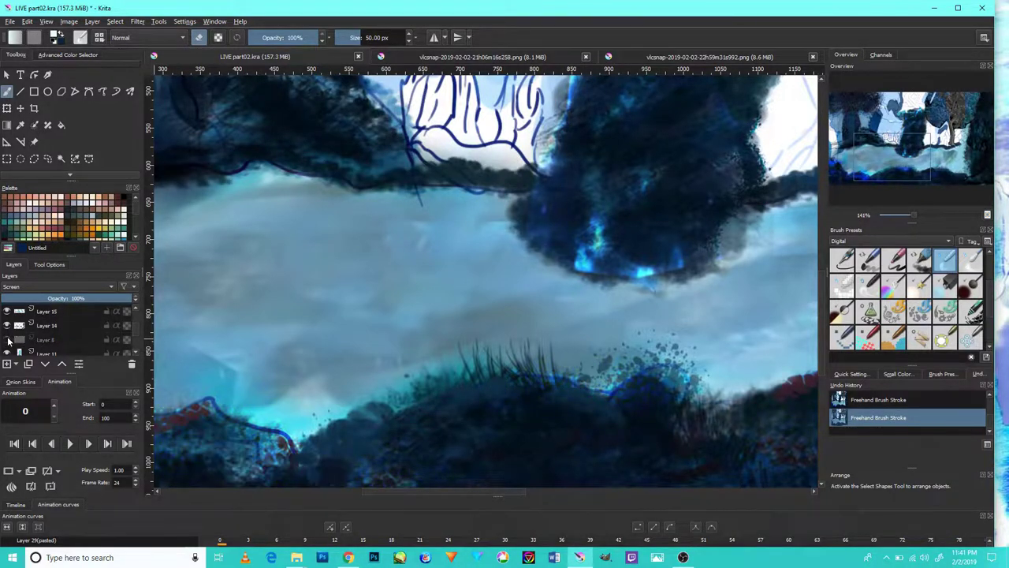
pyautogui.click(7, 341)
pyautogui.scroll(-2, 8, 344)
pyautogui.click(8, 344)
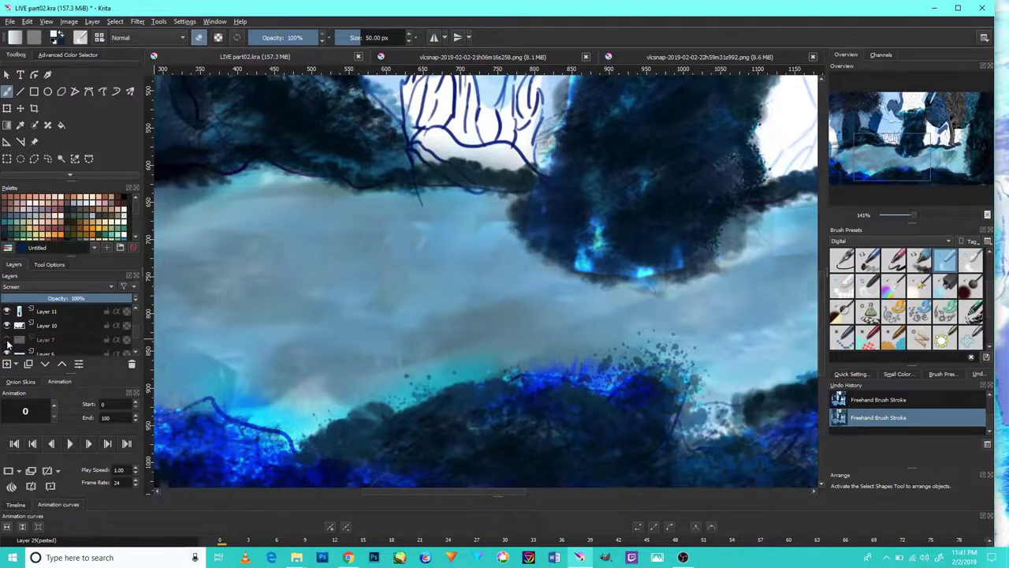
pyautogui.click(7, 340)
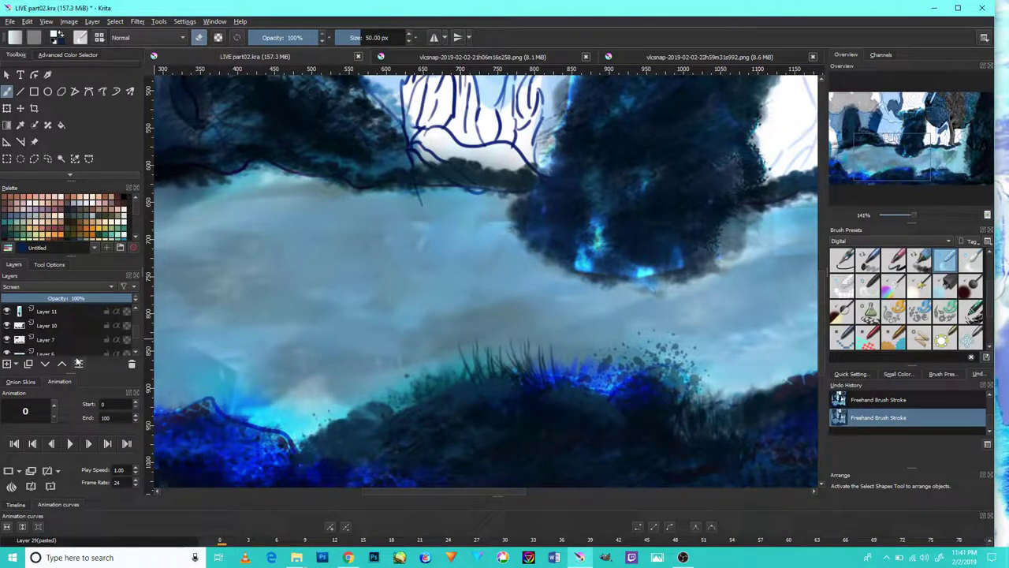
# Toggle the lowest layers, including Layer 3's blue sketch linework, ending with Layer 3 active.
pyautogui.scroll(-1, 137, 334)
pyautogui.scroll(-2, 137, 335)
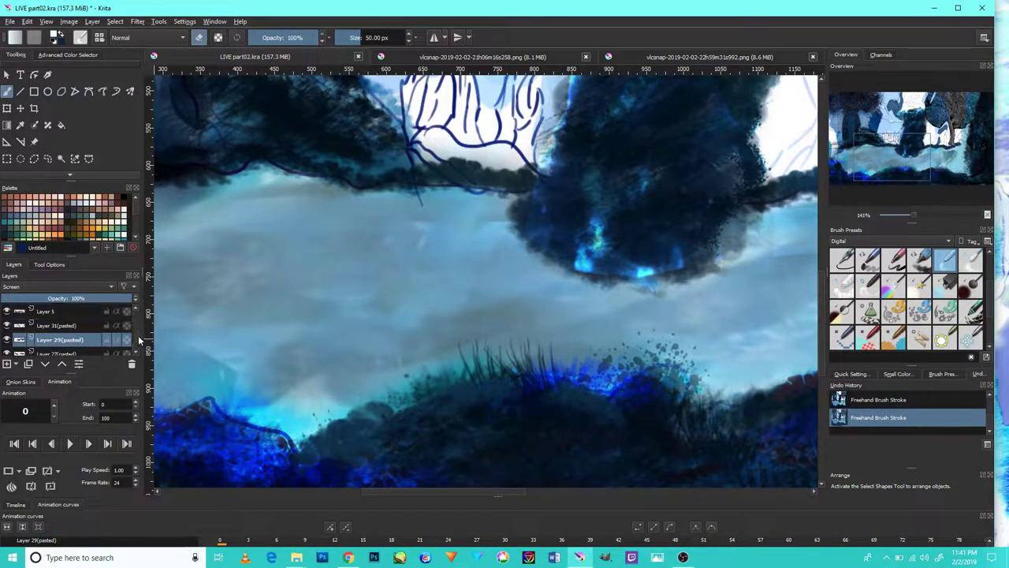
pyautogui.scroll(-2, 138, 337)
pyautogui.click(9, 326)
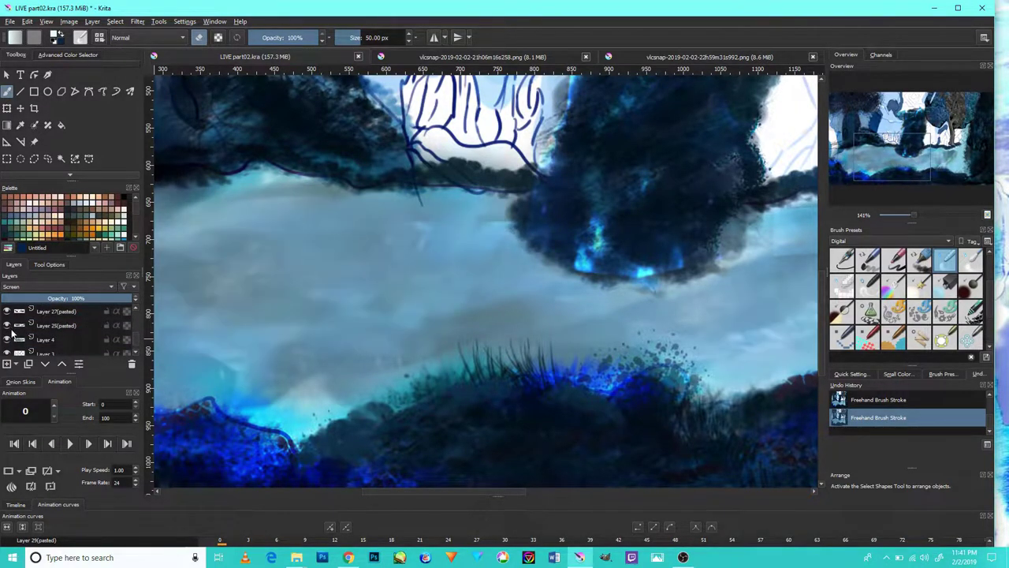
pyautogui.click(8, 353)
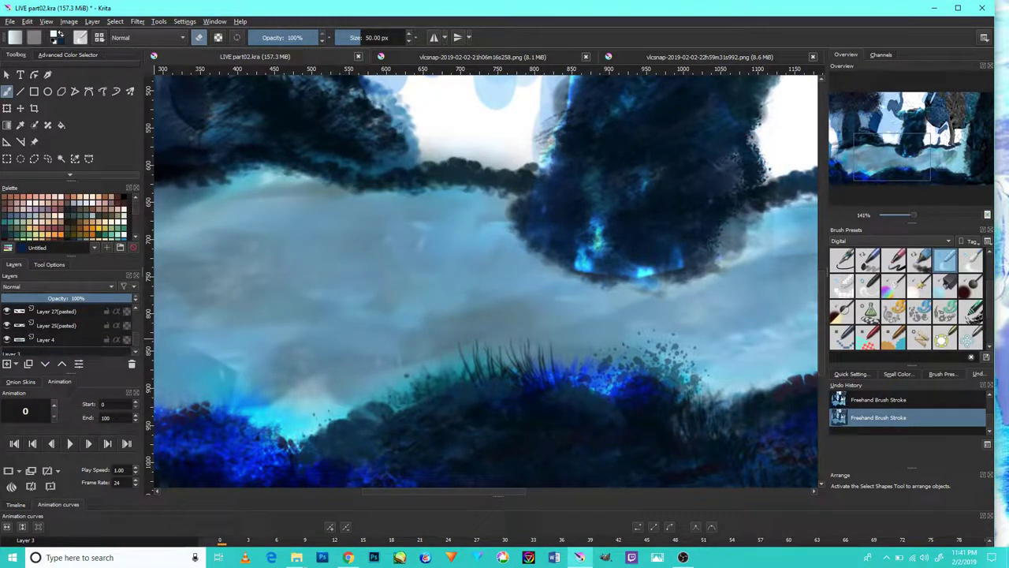
pyautogui.scroll(1, 115, 338)
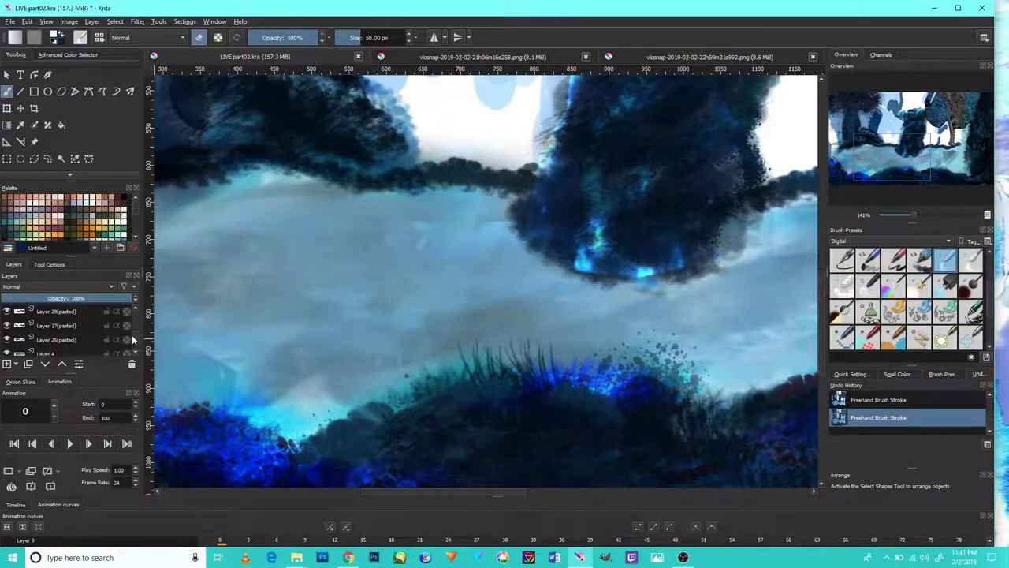
pyautogui.scroll(-5, 134, 339)
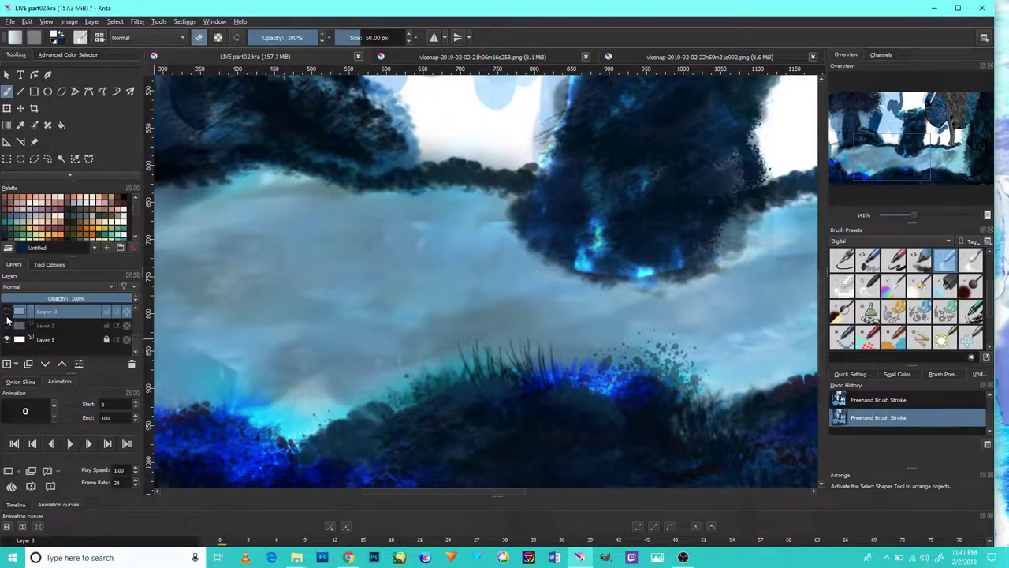
pyautogui.click(6, 312)
# Check Layer 4 by toggling its visibility, then select it as the working layer.
pyautogui.scroll(-3, 603, 229)
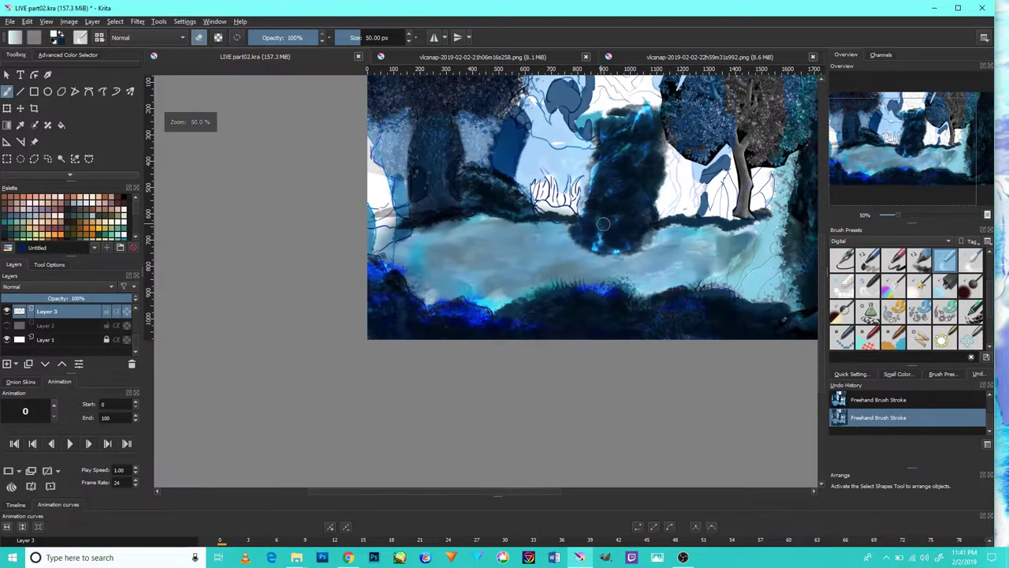
pyautogui.scroll(-2, 667, 218)
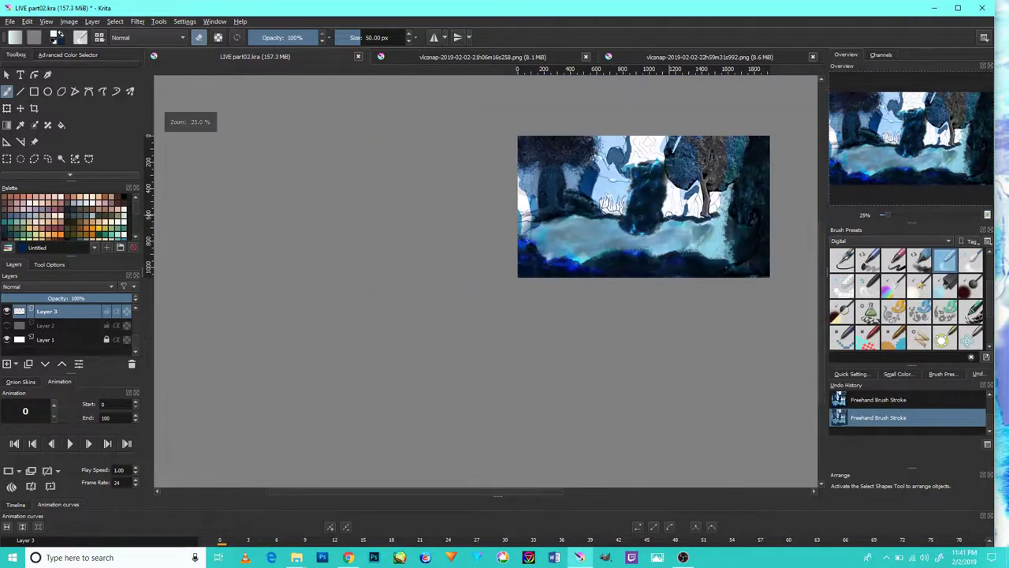
pyautogui.scroll(4, 655, 280)
pyautogui.scroll(3, 654, 280)
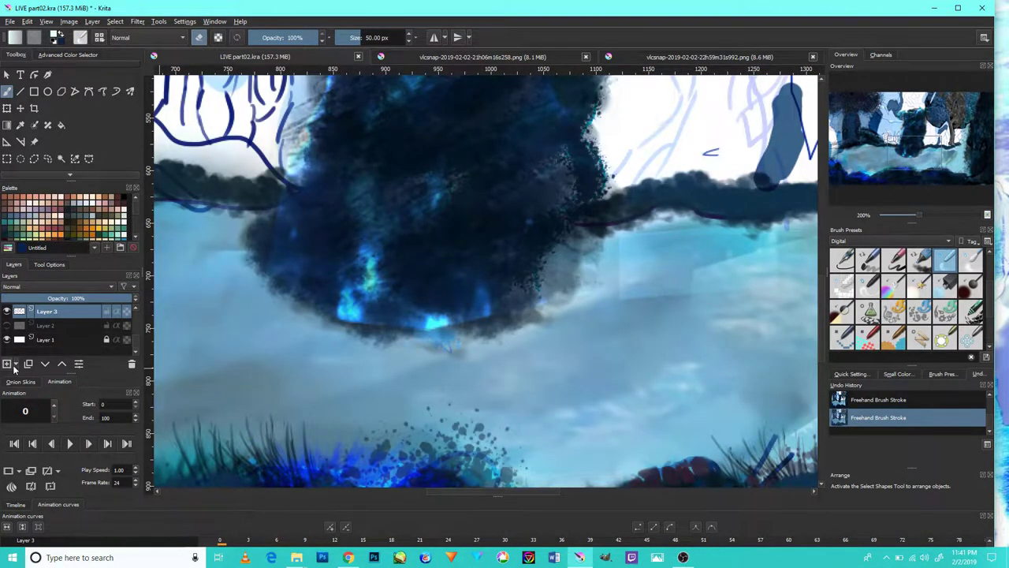
pyautogui.scroll(2, 132, 343)
pyautogui.click(7, 339)
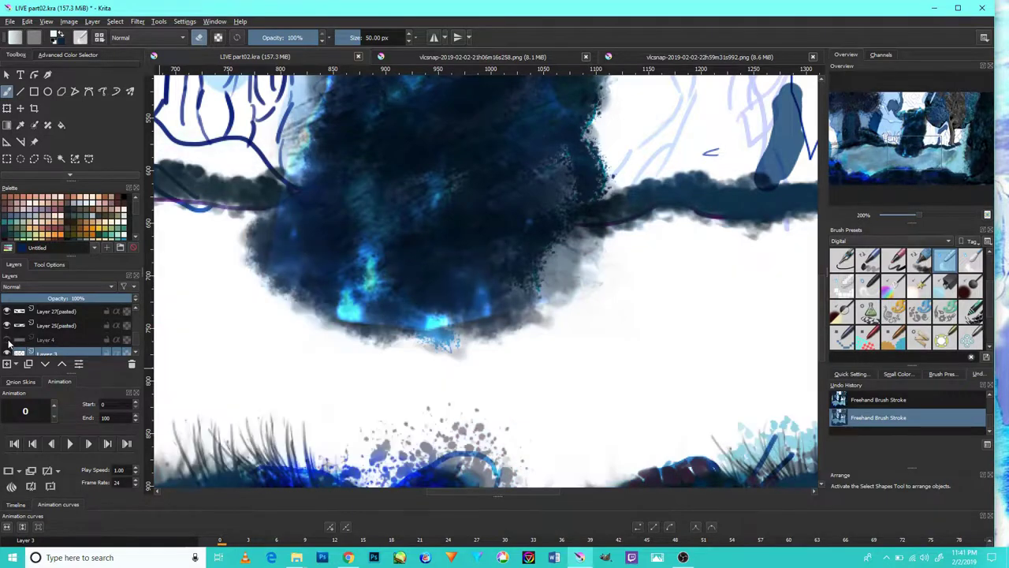
pyautogui.click(46, 340)
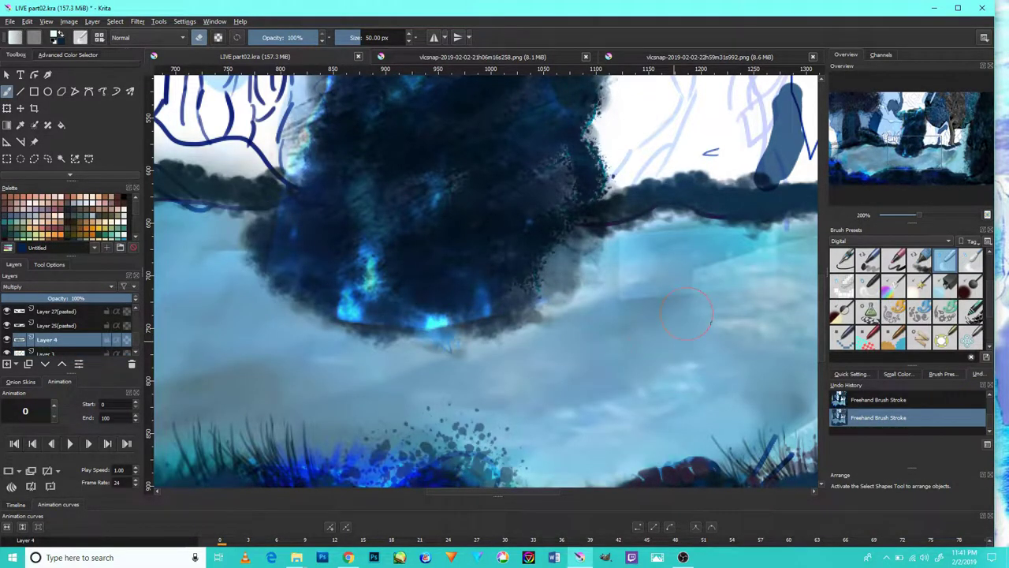
pyautogui.hotkey('ctrl', 'y')
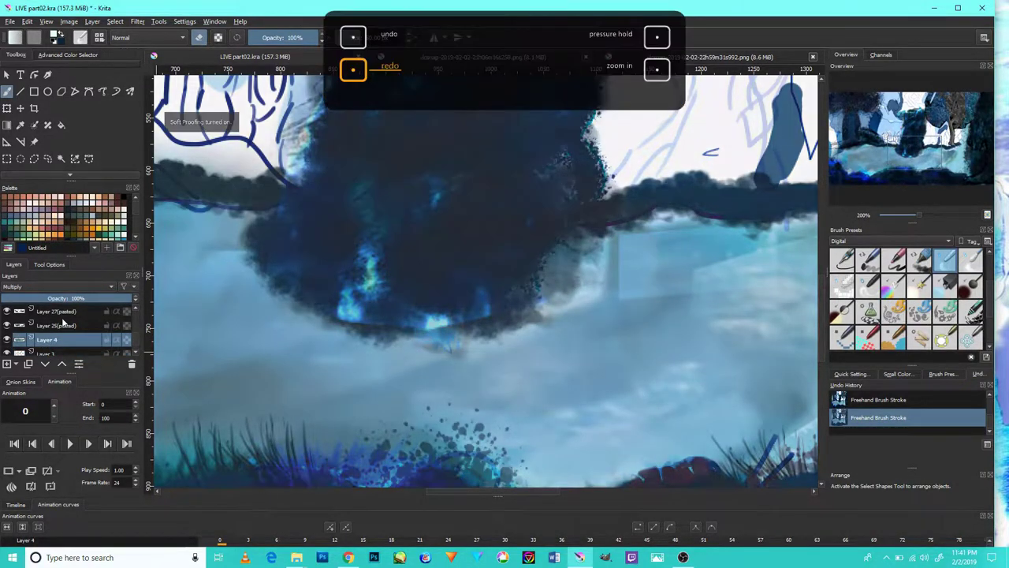
# Select Layer 25 (pasted), undo and redo the last stroke, and compare a nearby layer.
pyautogui.click(63, 322)
pyautogui.hotkey('ctrl', 'z')
pyautogui.hotkey('ctrl', 'y')
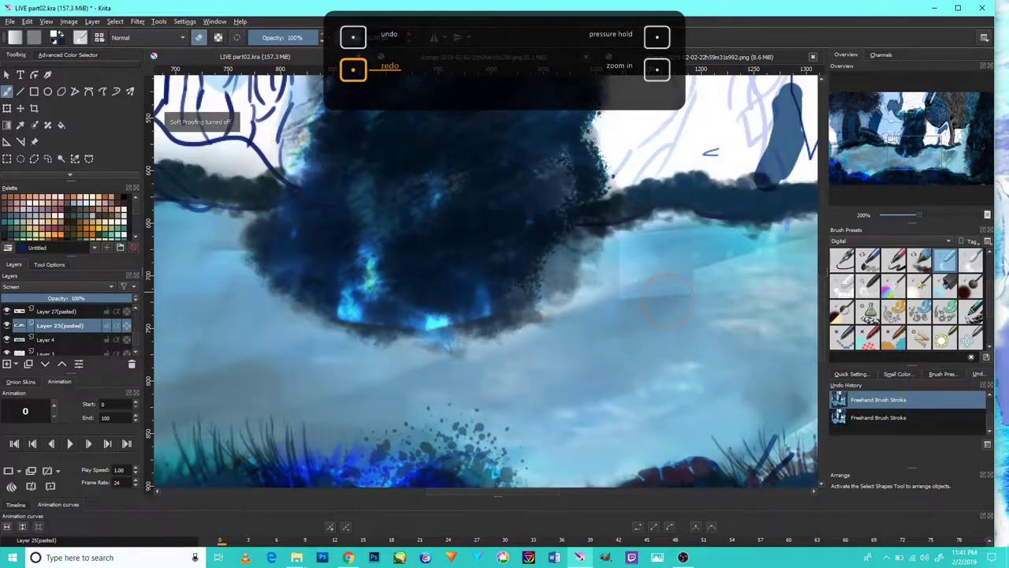
pyautogui.hotkey('ctrl', 'y')
pyautogui.click(7, 325)
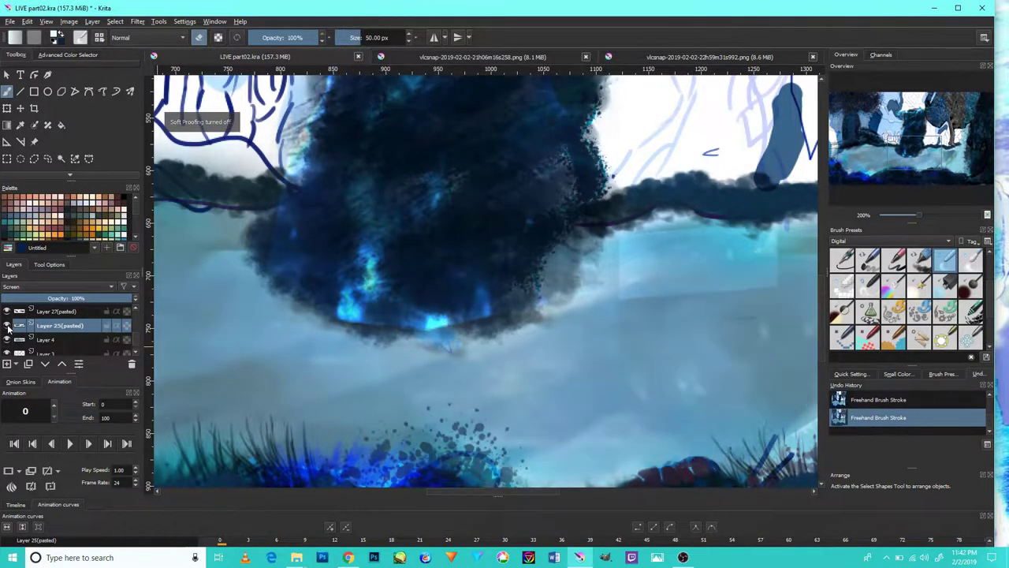
pyautogui.click(7, 312)
pyautogui.click(7, 313)
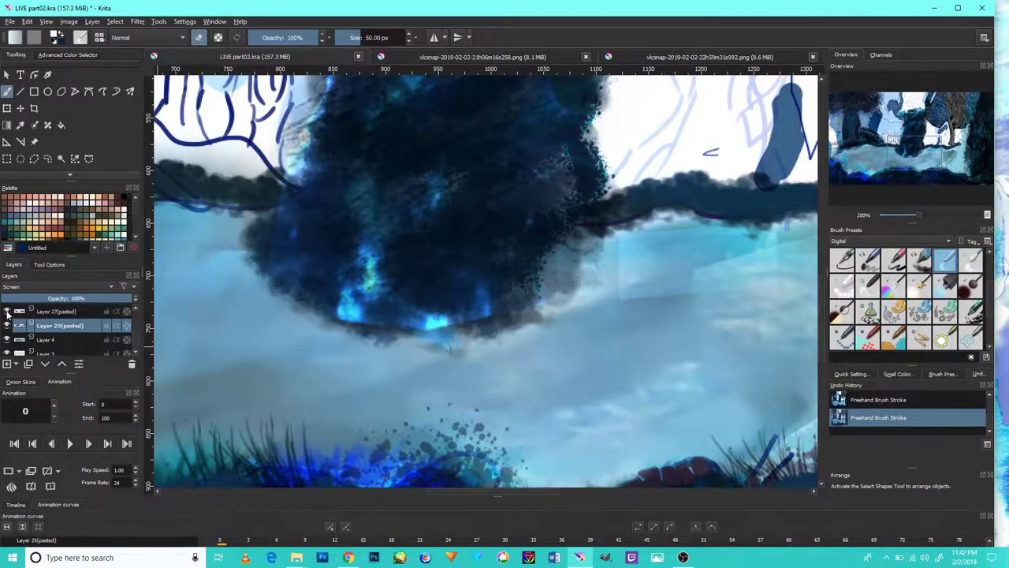
# Toggle Layers 29, 31 (pasted) and 5 on and off to compare the water.
pyautogui.scroll(1, 99, 335)
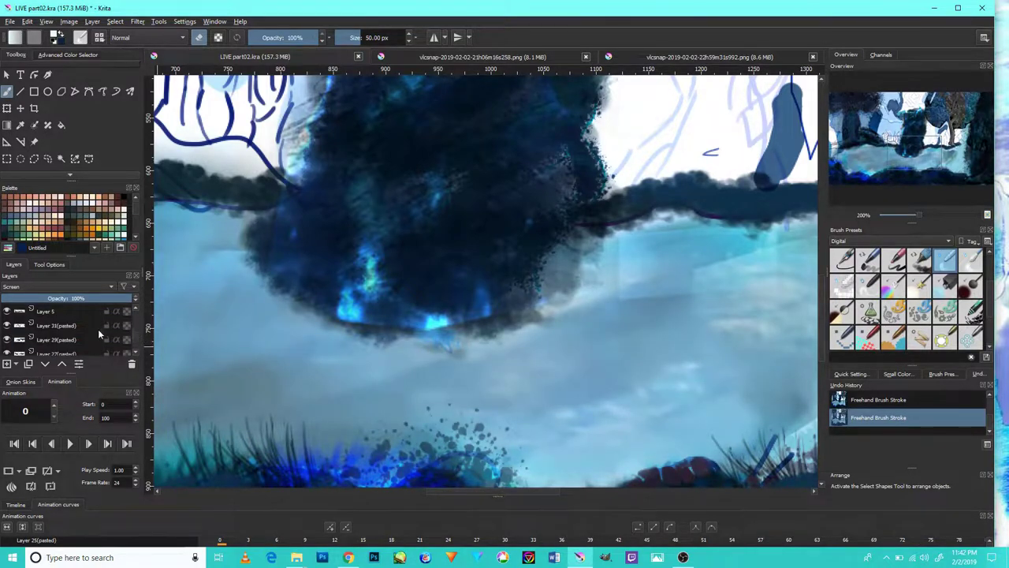
pyautogui.click(7, 339)
pyautogui.click(7, 339)
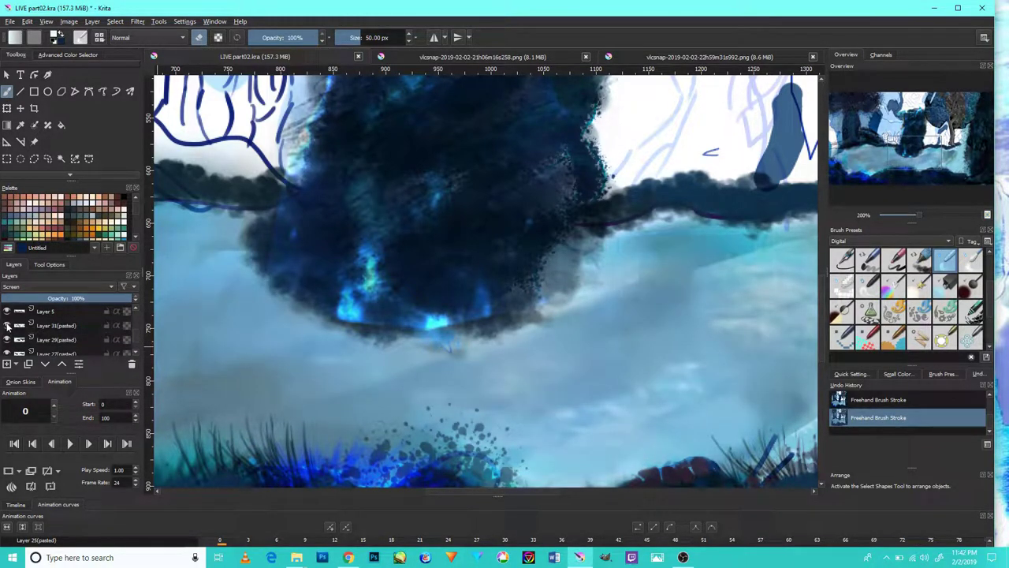
pyautogui.click(7, 325)
pyautogui.click(86, 326)
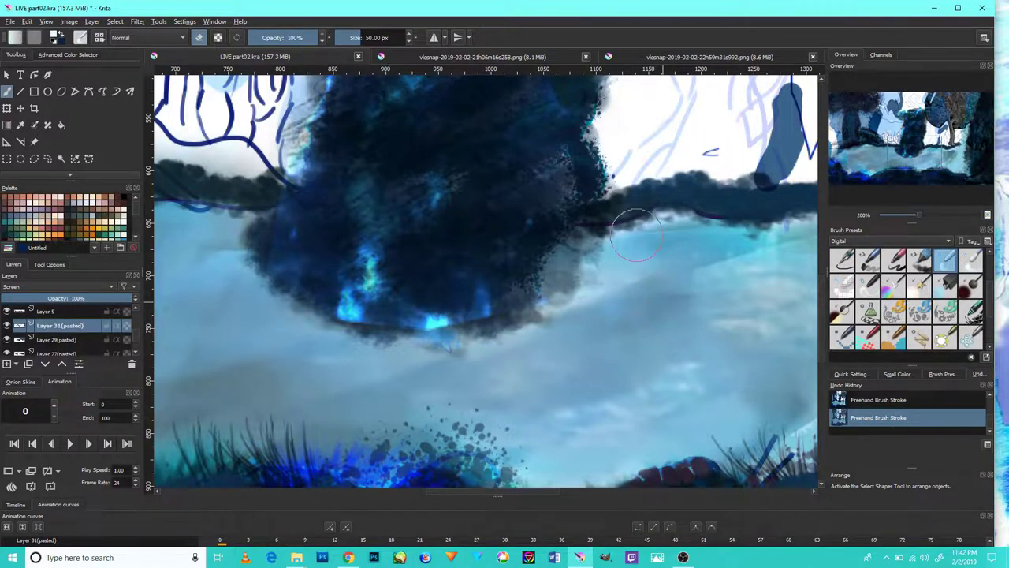
pyautogui.click(8, 325)
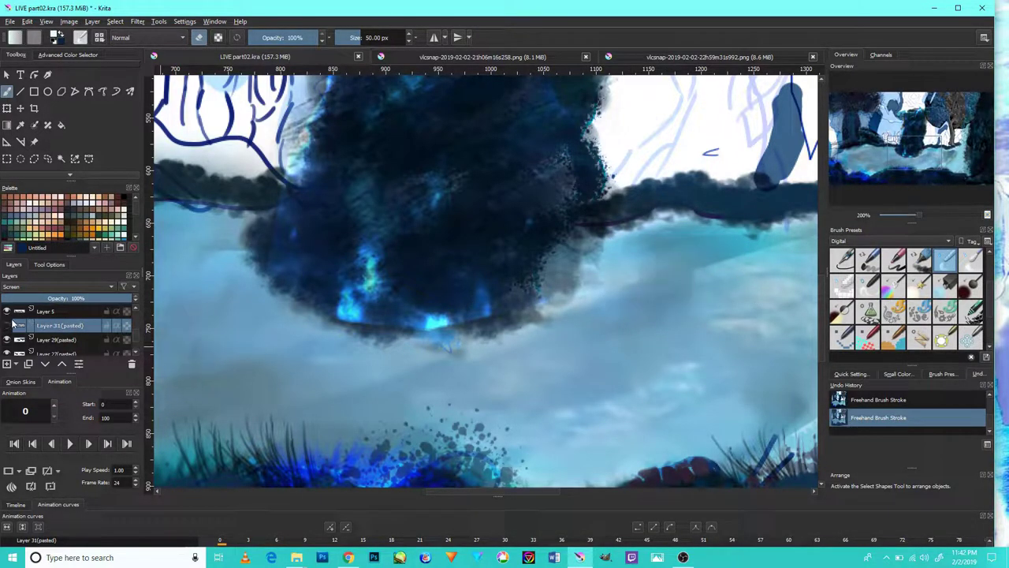
pyautogui.click(7, 325)
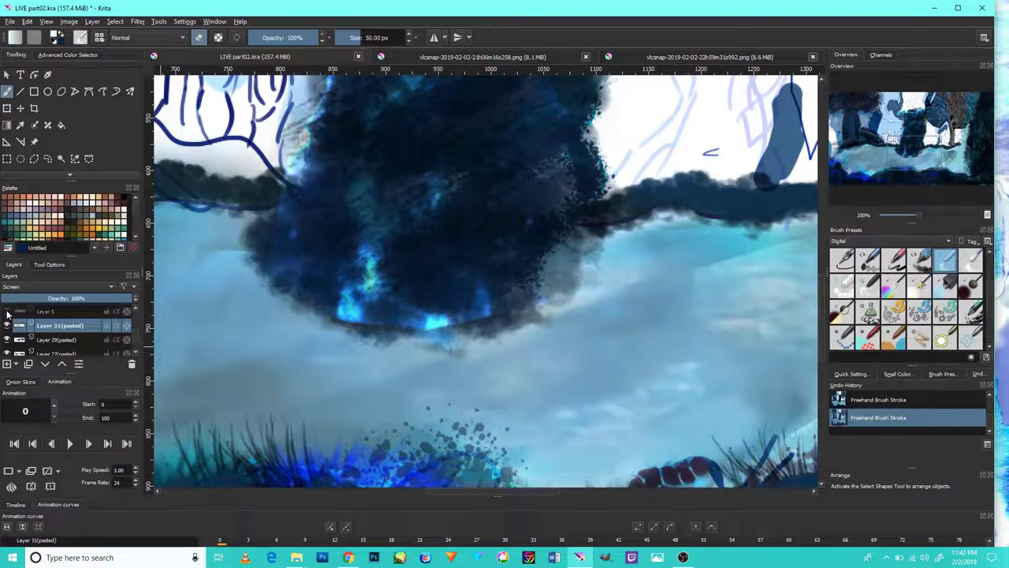
pyautogui.click(8, 312)
# Compare Layers 29 and 27 (pasted), then make Layer 25 (pasted) the working layer.
pyautogui.click(7, 339)
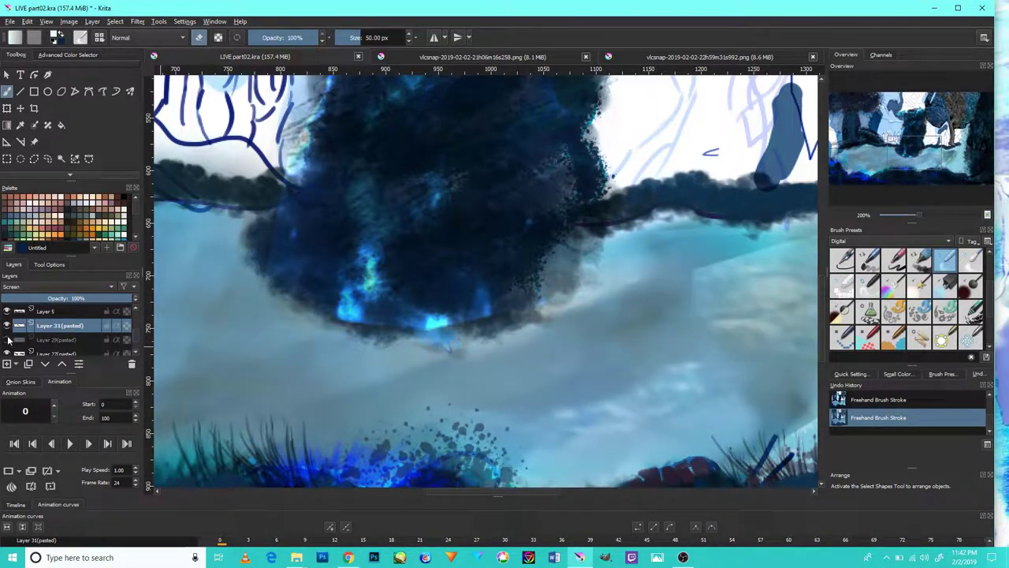
pyautogui.click(7, 339)
pyautogui.click(9, 354)
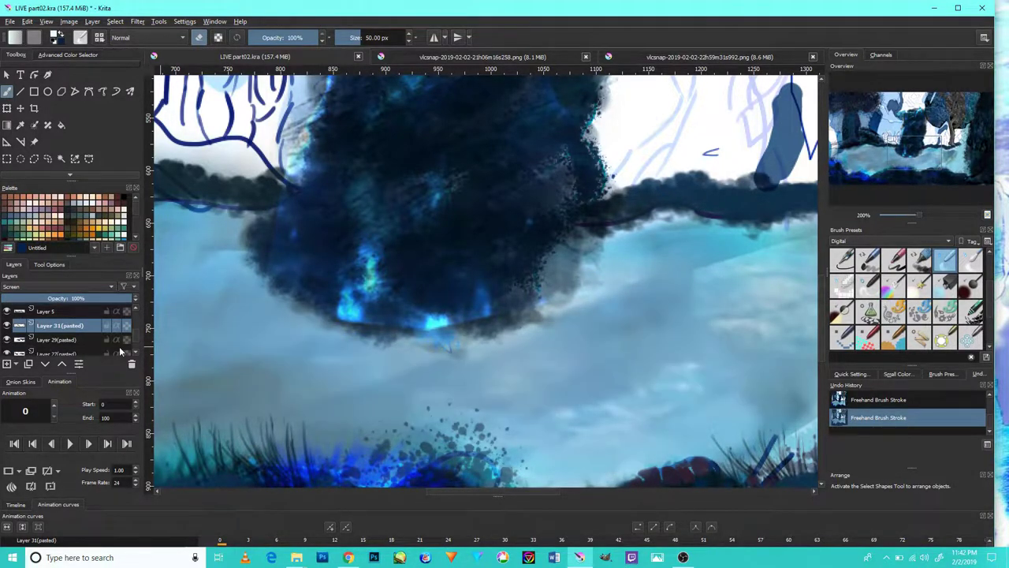
pyautogui.click(137, 353)
pyautogui.click(8, 340)
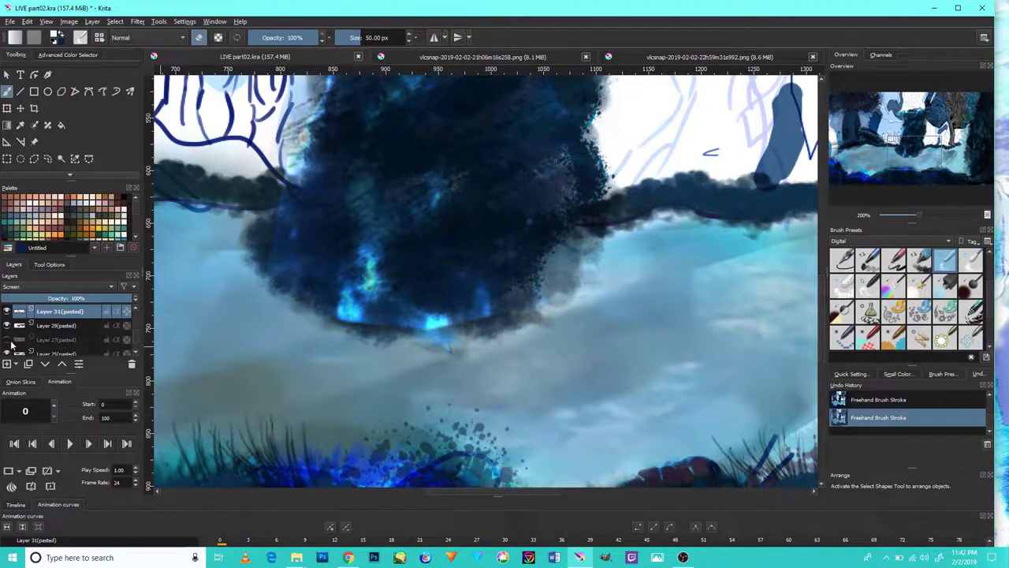
pyautogui.click(7, 340)
pyautogui.click(8, 354)
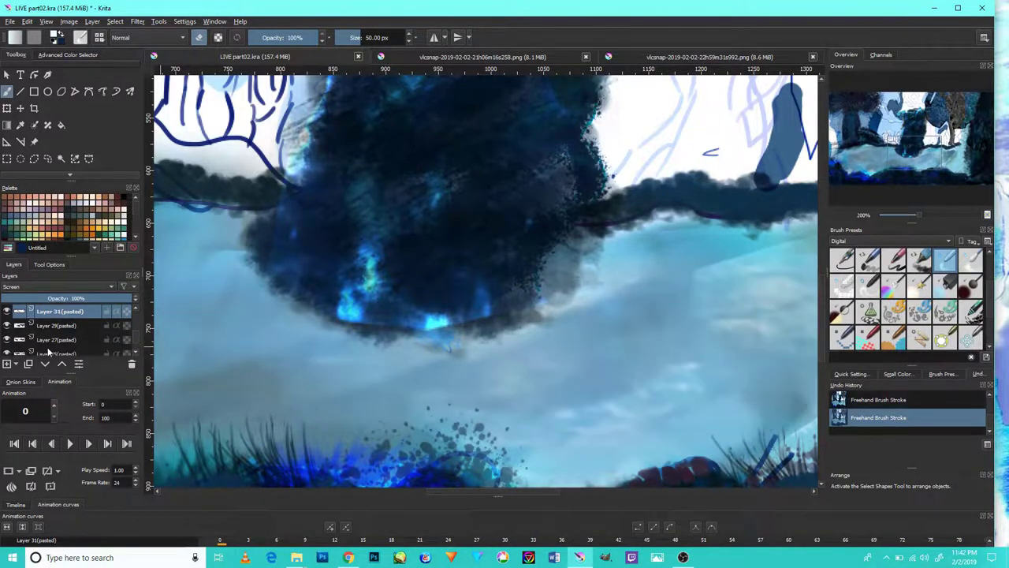
pyautogui.click(55, 353)
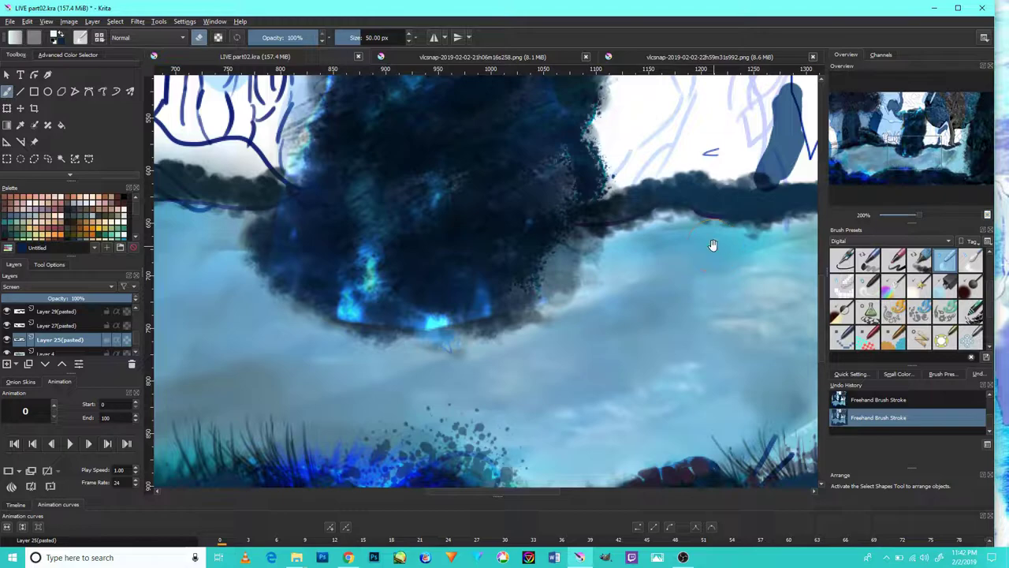
# Pan across the right-hand water, the left grass and the upper-left ledge.
pyautogui.moveTo(713, 245); pyautogui.dragTo(586, 344)
pyautogui.moveTo(687, 368); pyautogui.dragTo(694, 394)
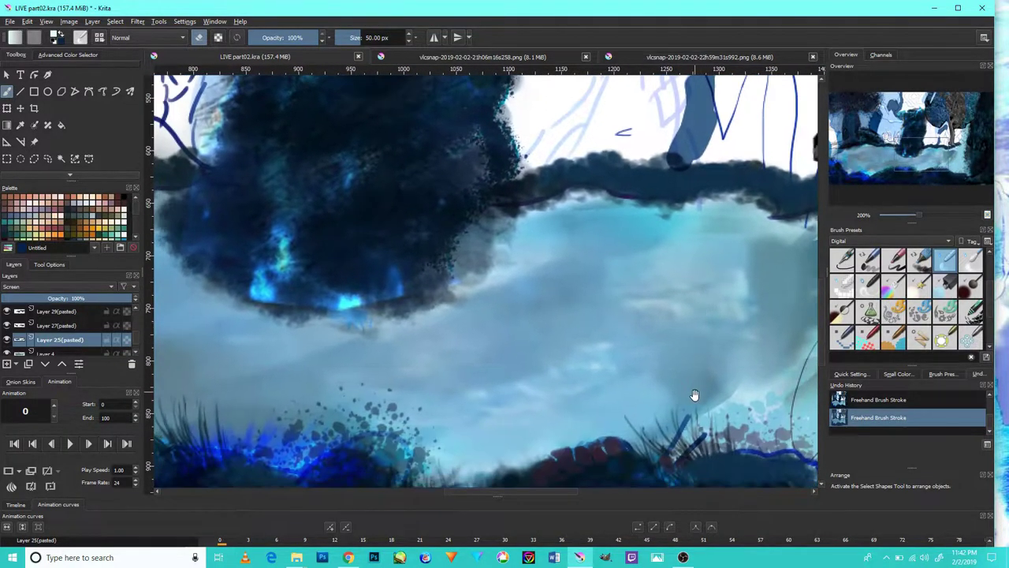
pyautogui.moveTo(514, 405); pyautogui.dragTo(788, 362)
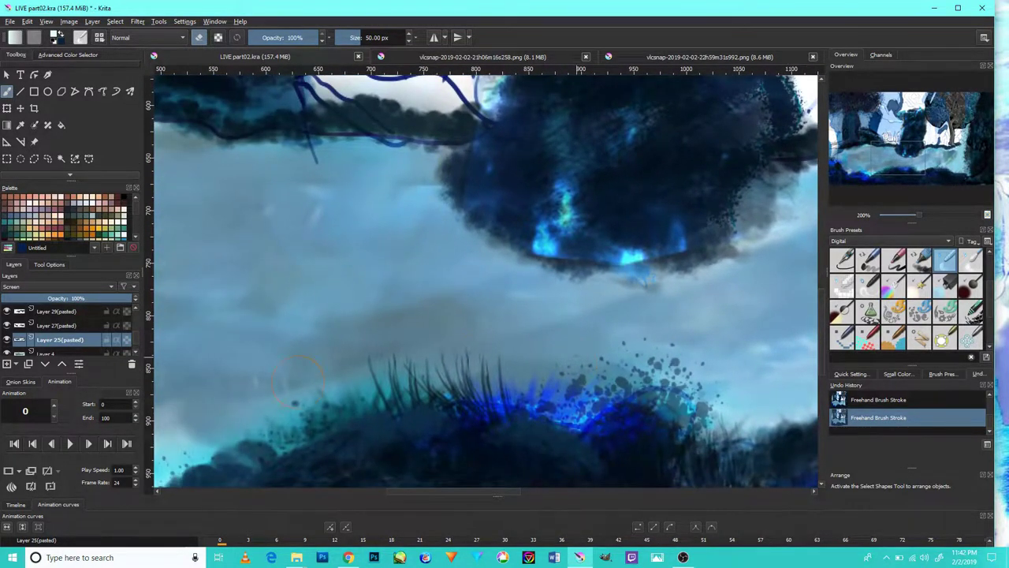
pyautogui.moveTo(272, 339); pyautogui.dragTo(373, 410)
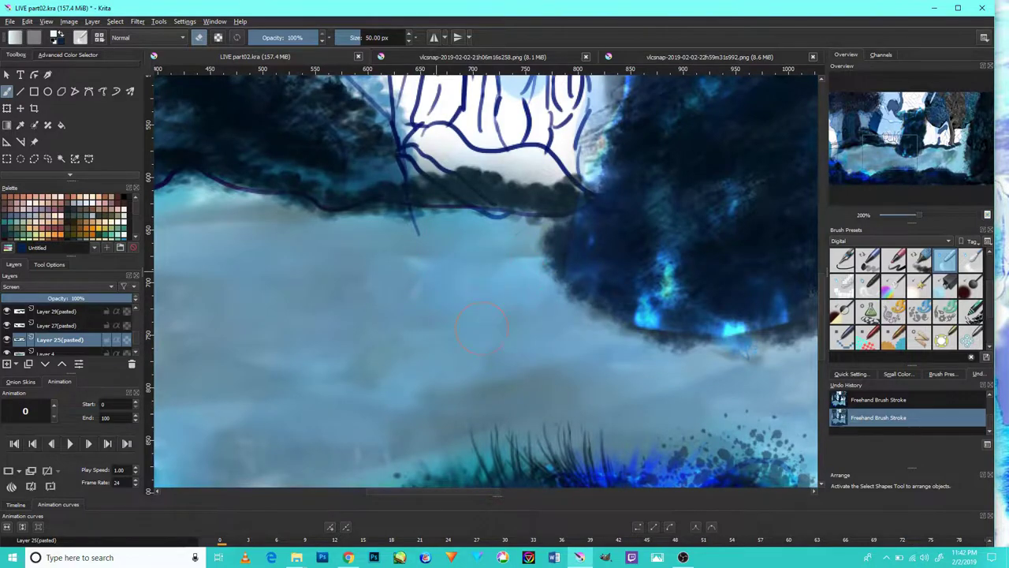
# Fit the whole painting in the view and centre it.
pyautogui.press('2')
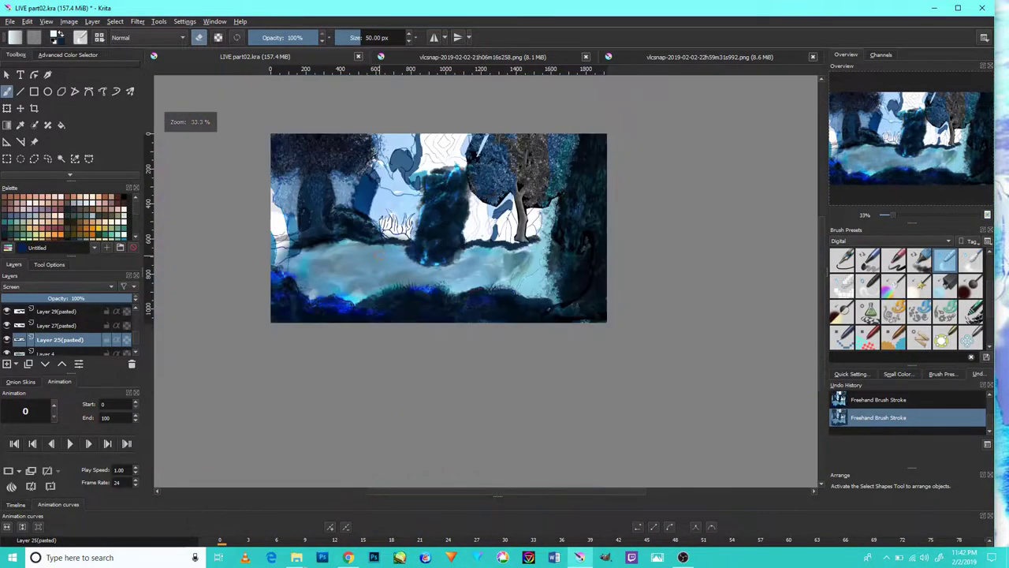
pyautogui.scroll(3, 579, 308)
pyautogui.scroll(2, 579, 308)
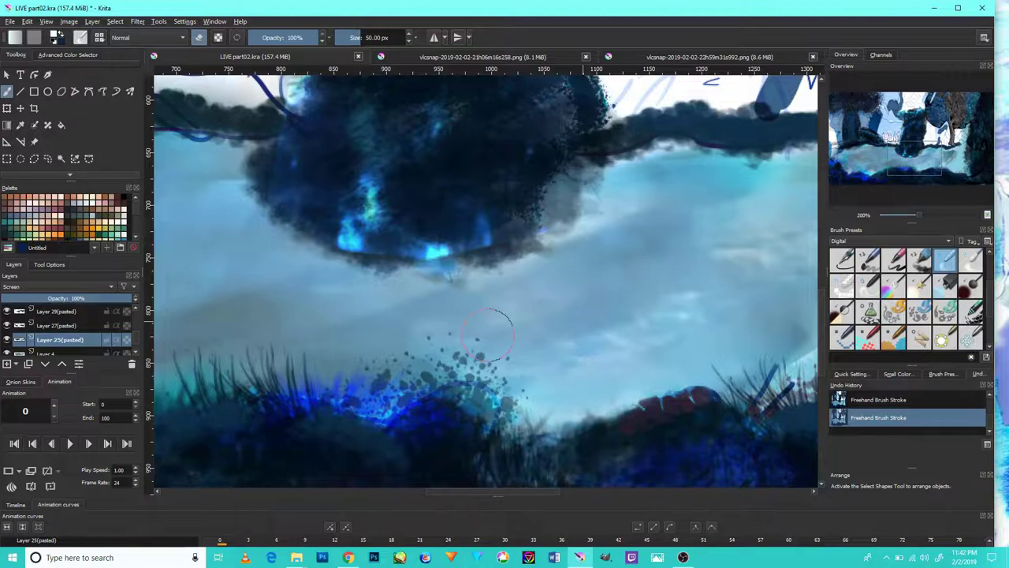
pyautogui.scroll(-5, 269, 292)
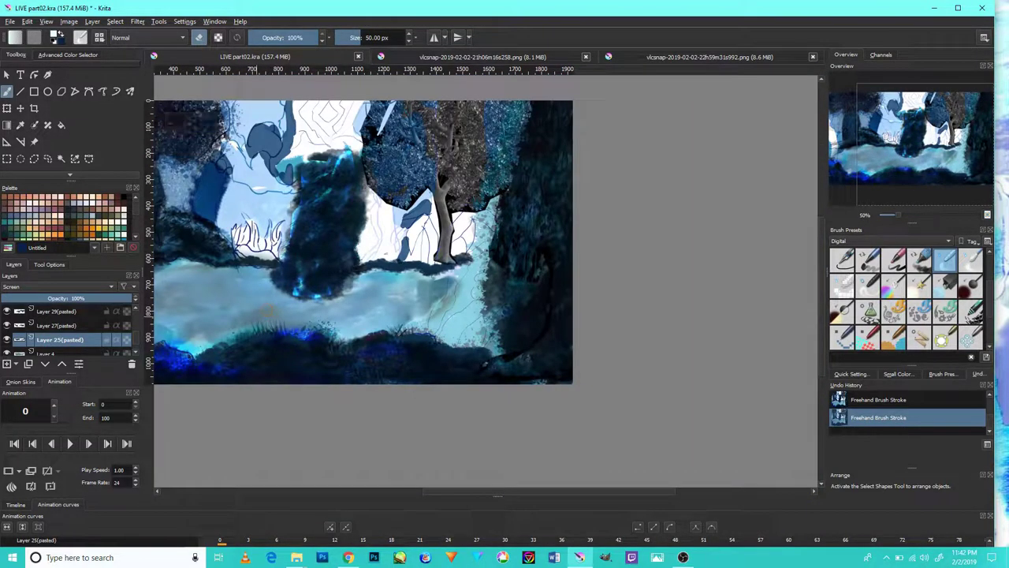
pyautogui.moveTo(371, 268); pyautogui.dragTo(601, 316)
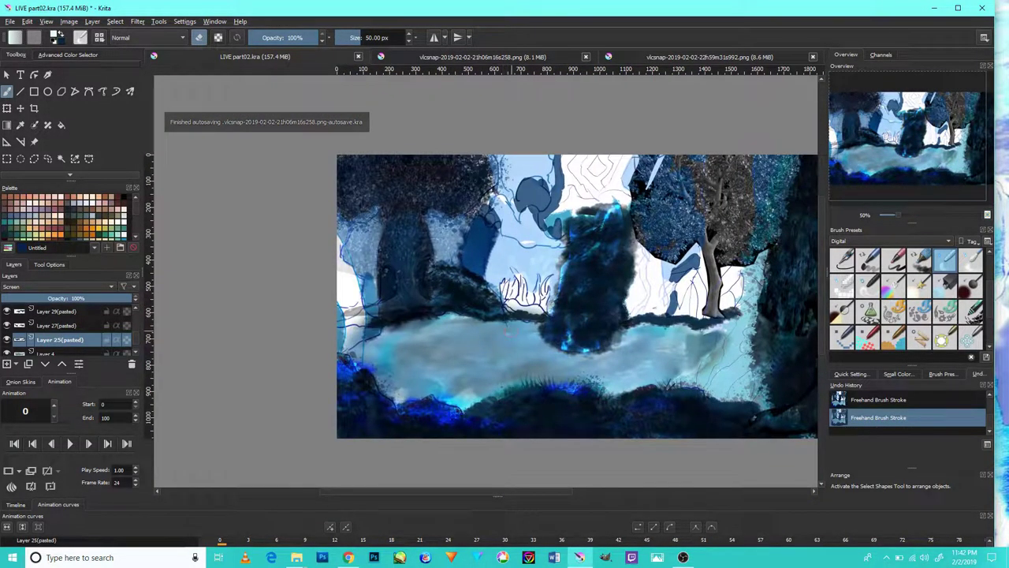
pyautogui.scroll(3, 450, 286)
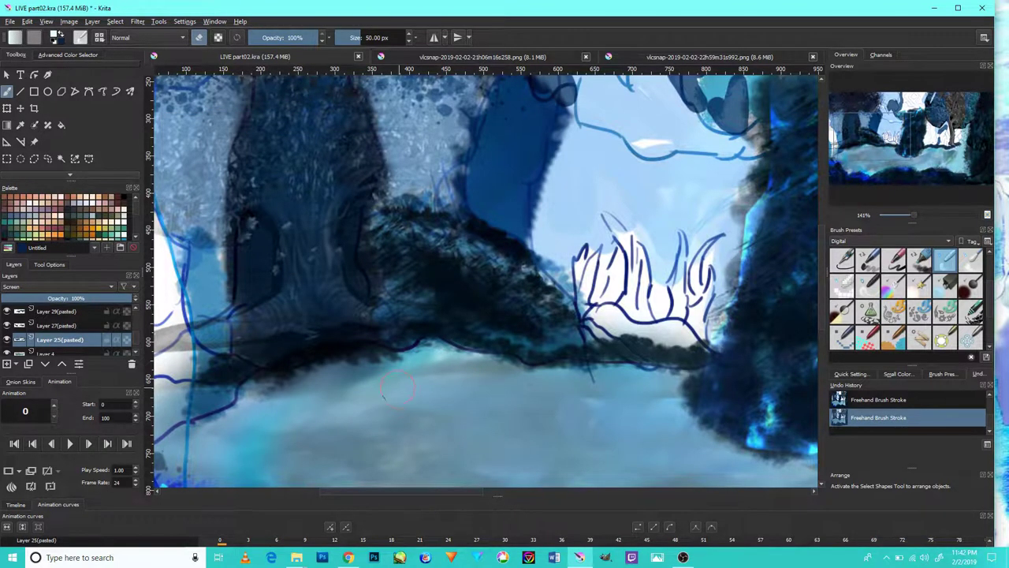
pyautogui.scroll(-3, 473, 370)
pyautogui.scroll(1, 438, 415)
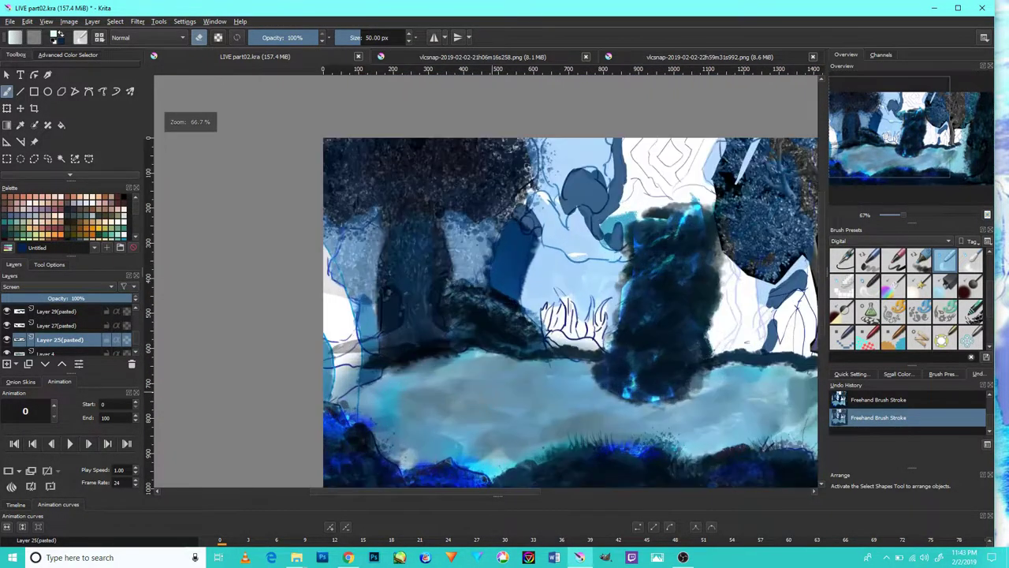
pyautogui.scroll(2, 438, 416)
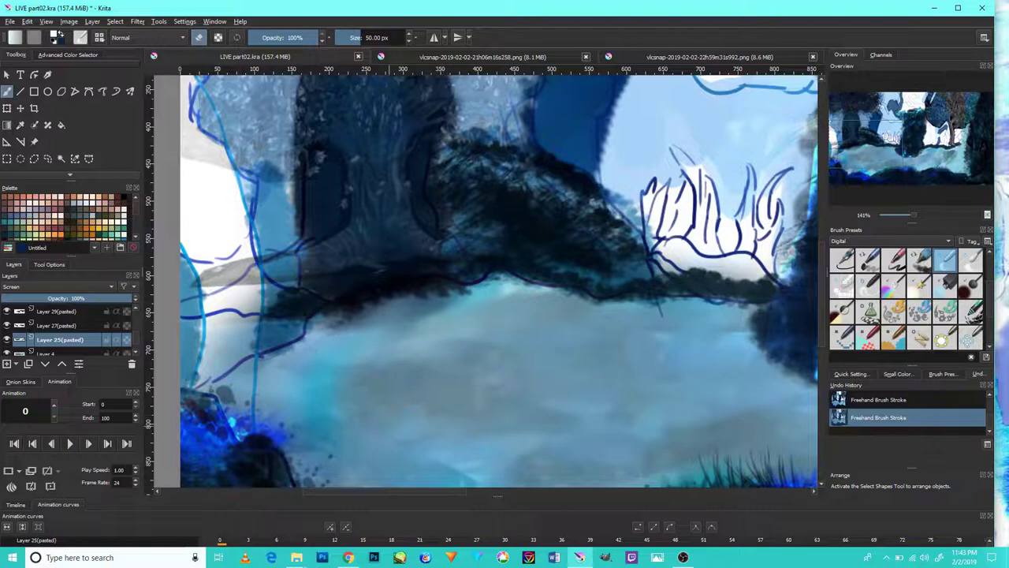
# Add a light-blue misty stroke to the water.
pyautogui.moveTo(462, 471); pyautogui.dragTo(428, 473)
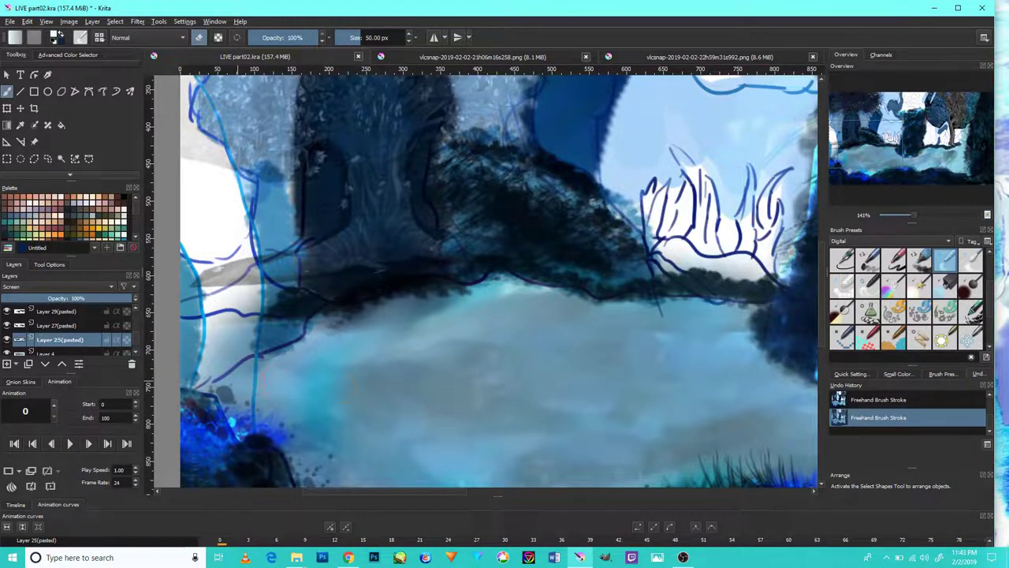
pyautogui.scroll(-3, 353, 384)
pyautogui.scroll(2, 473, 406)
pyautogui.scroll(1, 473, 406)
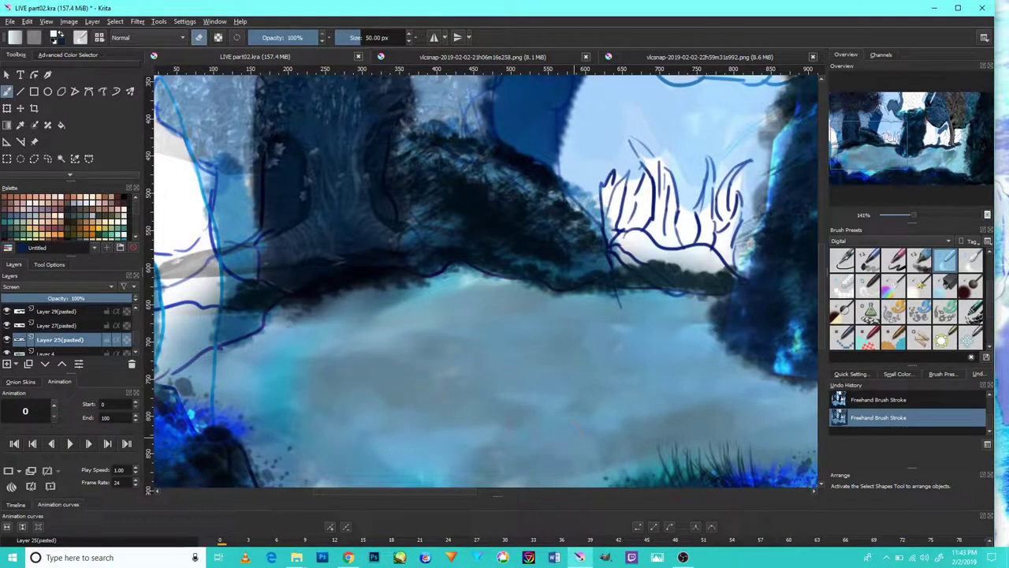
pyautogui.scroll(-3, 511, 423)
pyautogui.scroll(3, 477, 327)
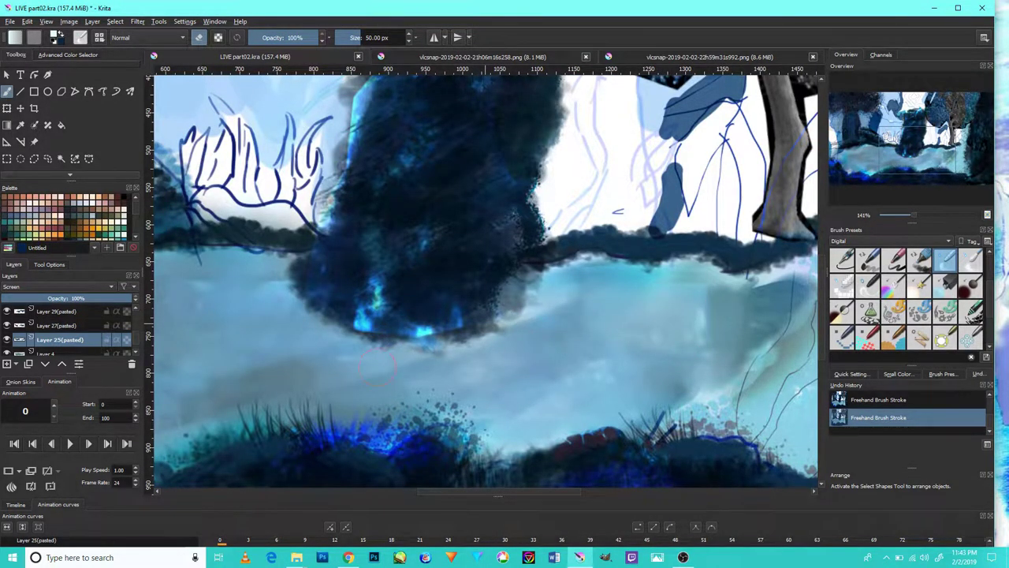
pyautogui.scroll(-5, 388, 370)
pyautogui.scroll(3, 330, 377)
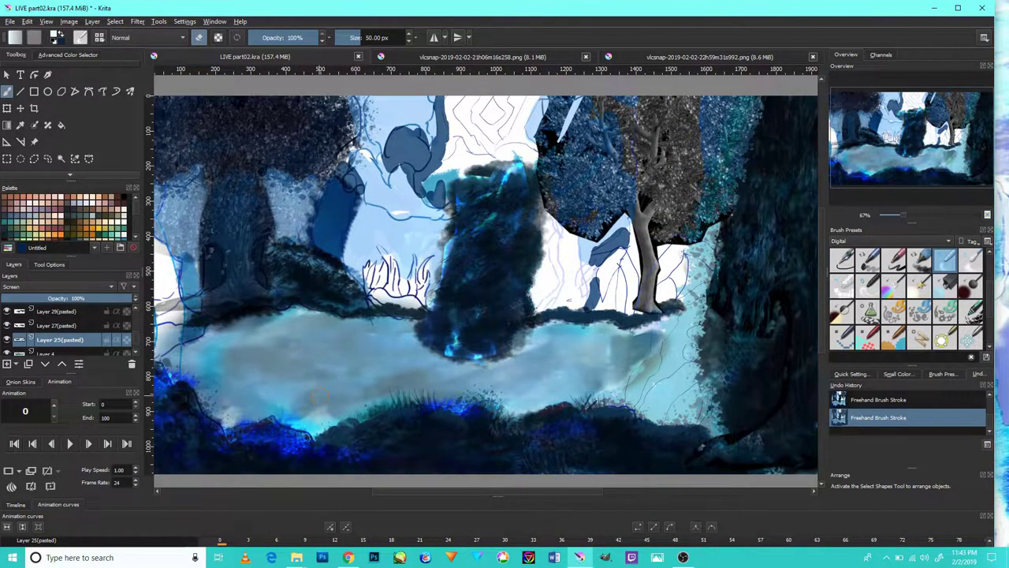
# Reframe the view on the lower part of the painting, adjusting the zoom.
pyautogui.moveTo(330, 400); pyautogui.dragTo(399, 353)
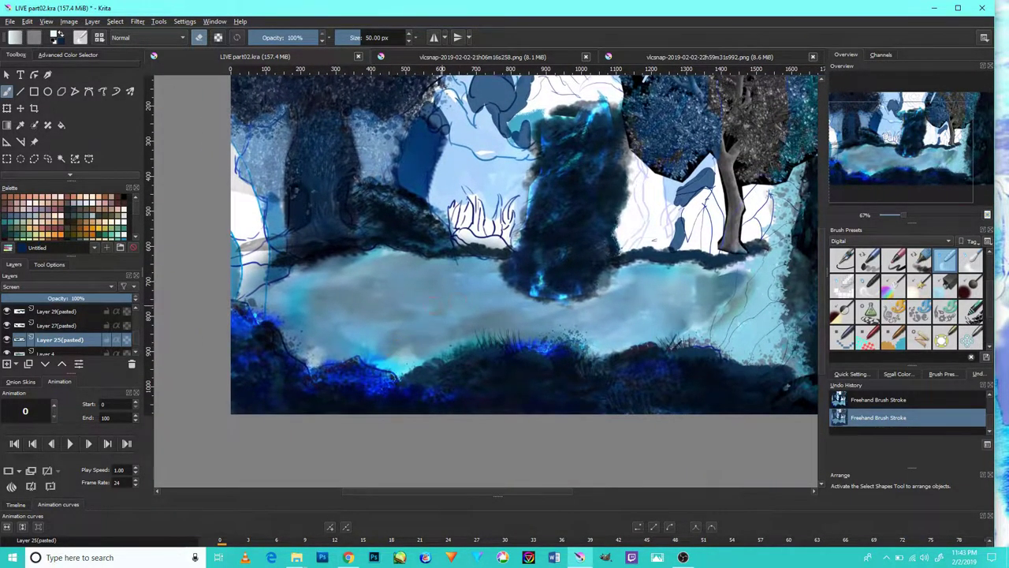
pyautogui.scroll(5, 398, 320)
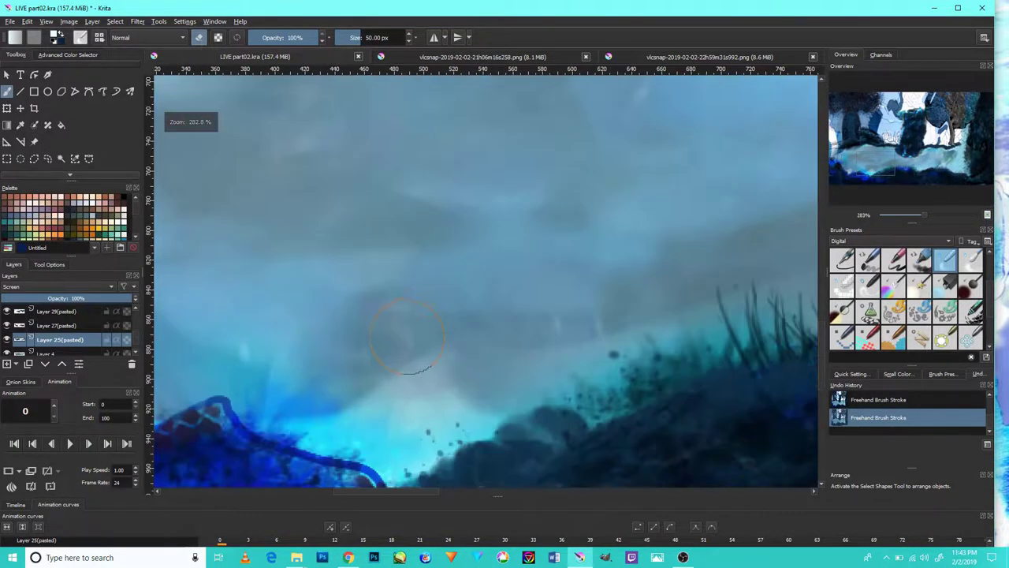
pyautogui.scroll(-4, 678, 324)
pyautogui.scroll(3, 531, 282)
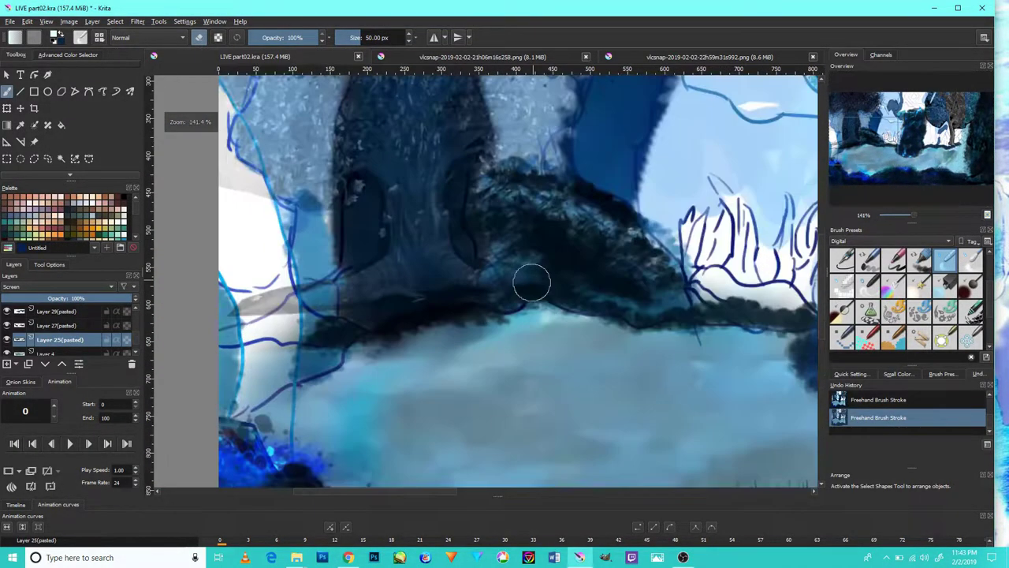
pyautogui.scroll(2, 454, 351)
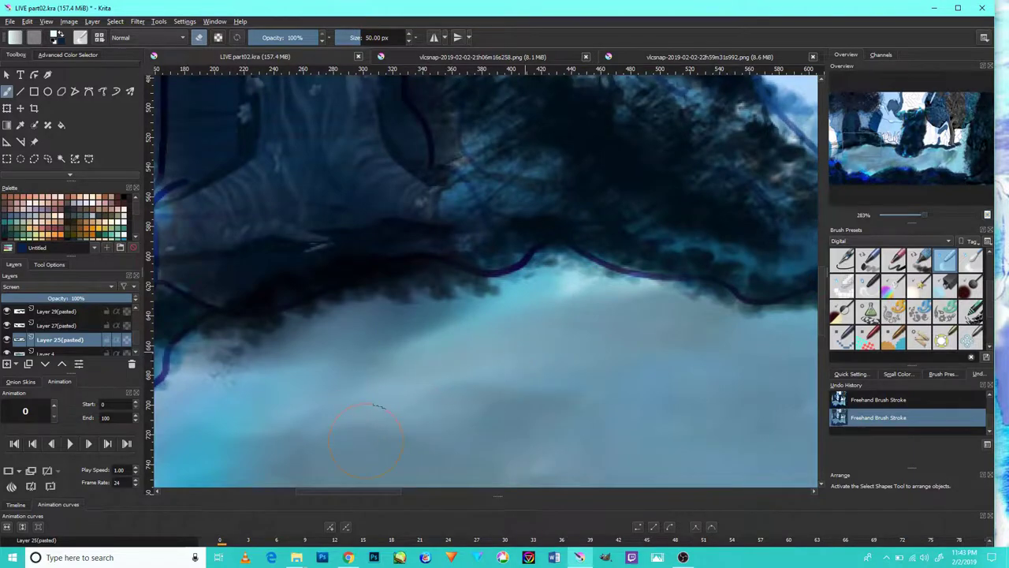
pyautogui.scroll(-5, 454, 351)
pyautogui.scroll(3, 505, 358)
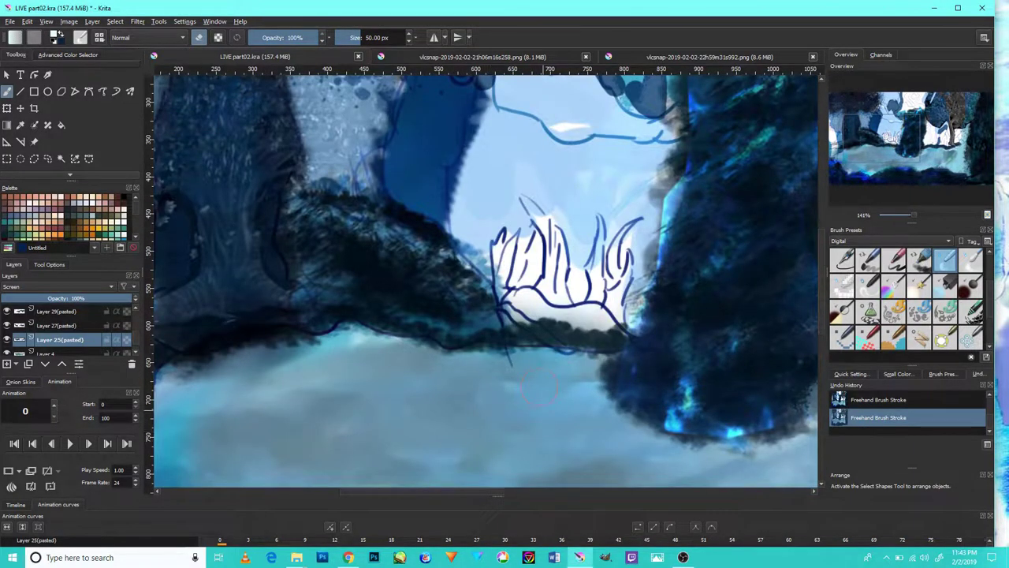
pyautogui.scroll(-5, 491, 399)
# Zoom out to about 50% and centre the full painting in the view.
pyautogui.scroll(3, 485, 410)
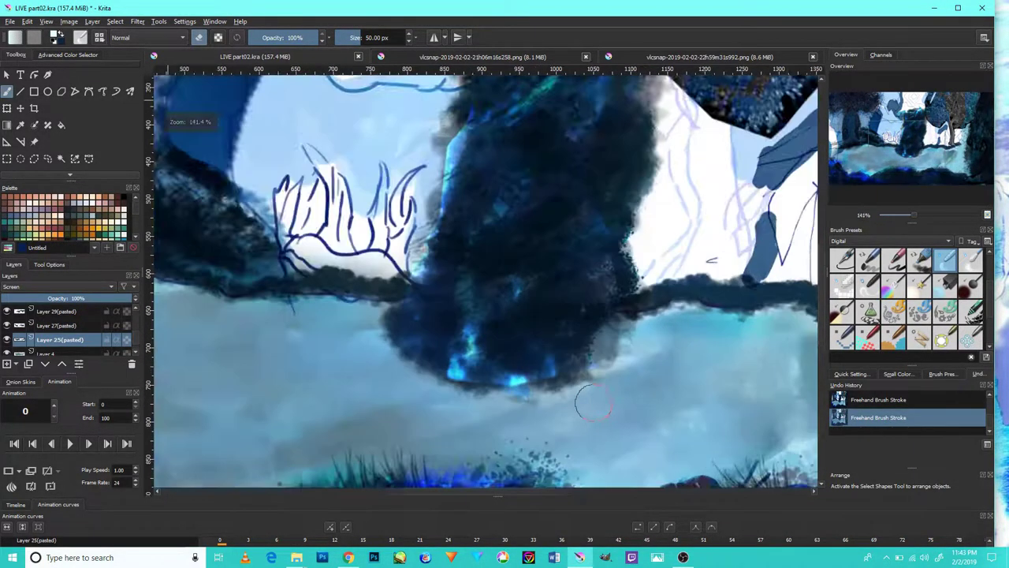
pyautogui.scroll(1, 479, 425)
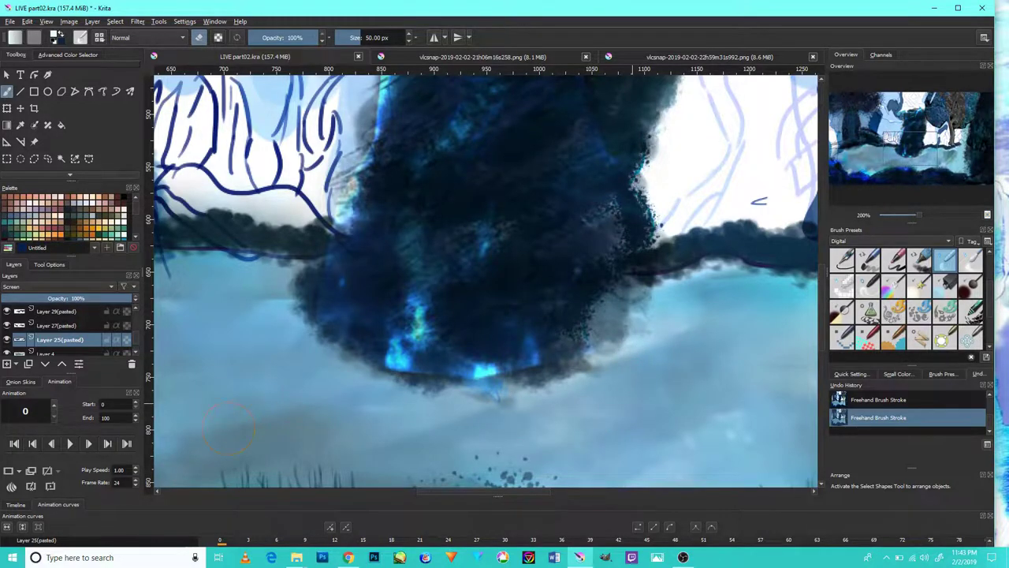
pyautogui.scroll(-4, 228, 426)
pyautogui.scroll(-1, 378, 406)
pyautogui.scroll(3, 383, 406)
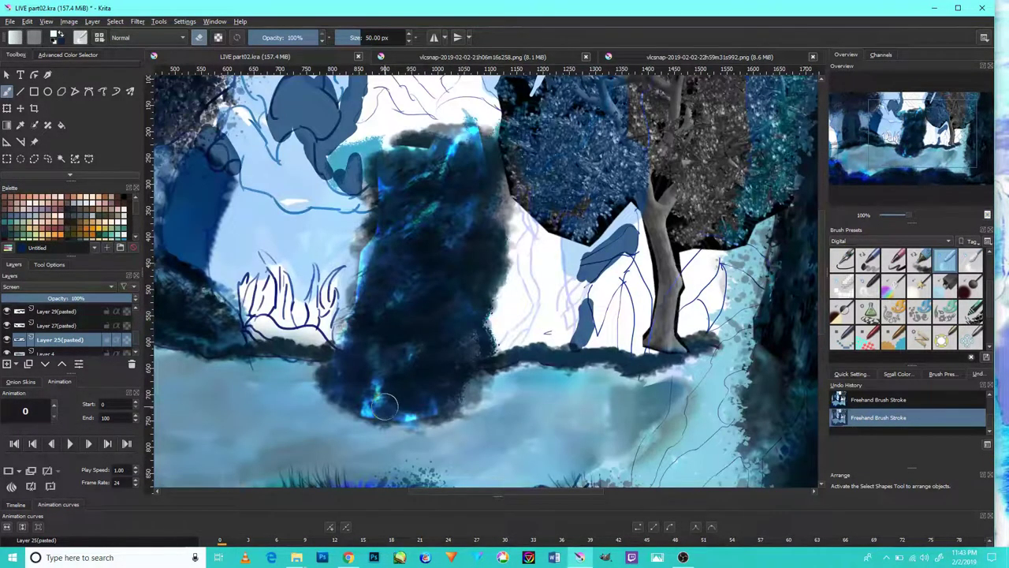
pyautogui.scroll(-2, 383, 406)
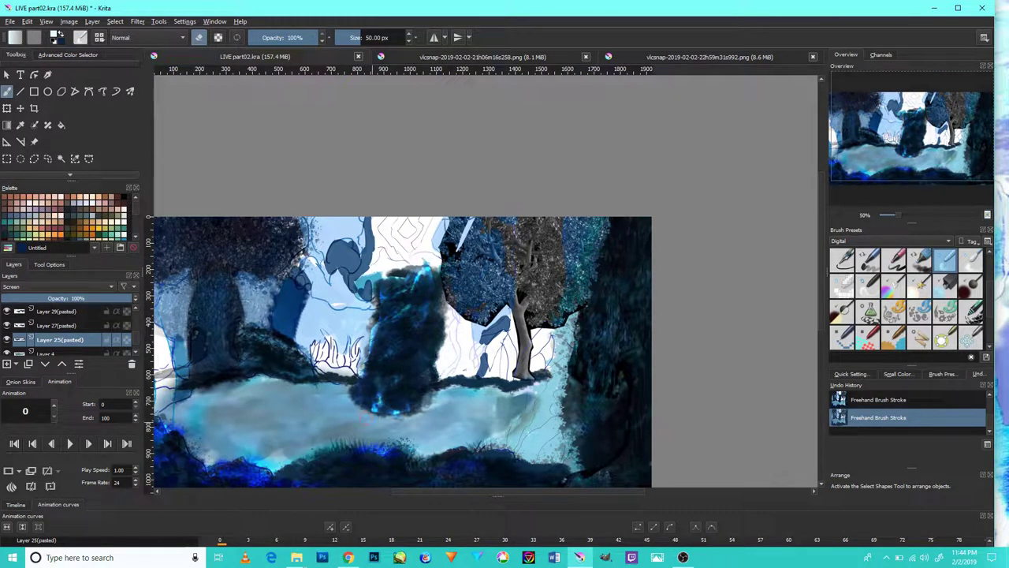
pyautogui.moveTo(384, 402); pyautogui.dragTo(494, 361)
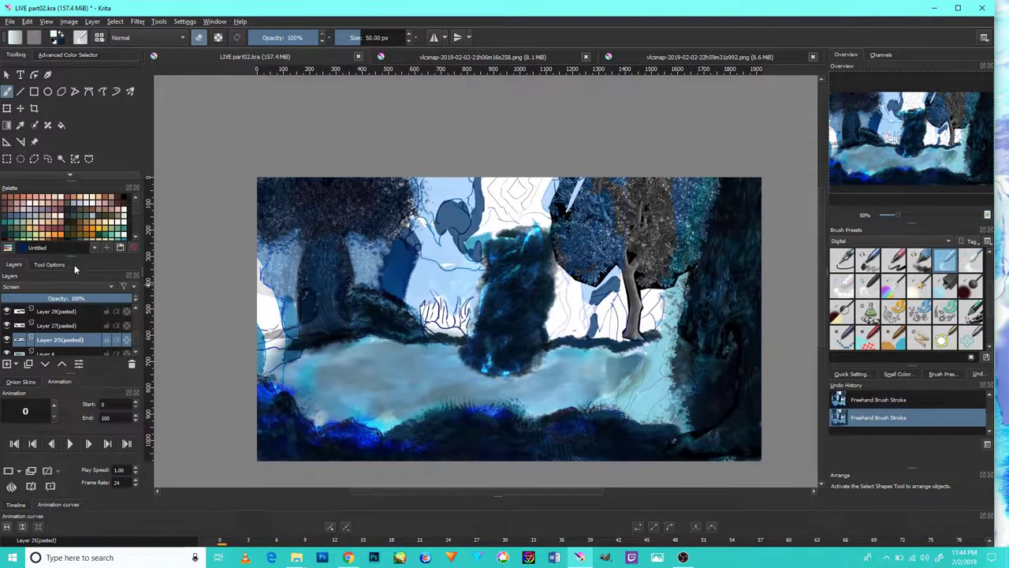
# Leave eraser mode and pick light cyan as the painting colour.
pyautogui.click(92, 205)
pyautogui.press('e')
pyautogui.click(67, 55)
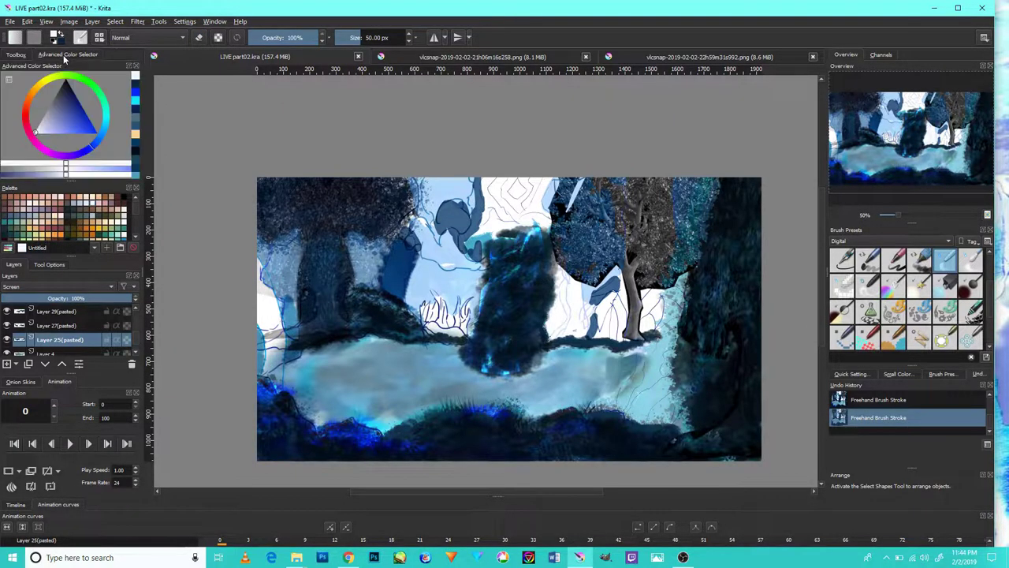
pyautogui.click(64, 128)
pyautogui.moveTo(103, 132); pyautogui.dragTo(106, 124)
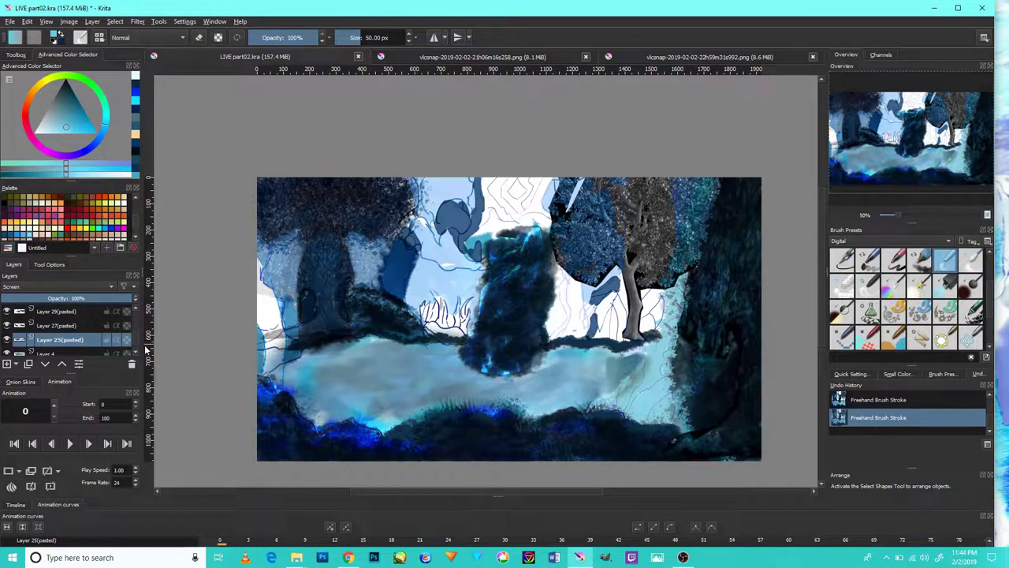
pyautogui.scroll(-1, 140, 320)
# Add Layer 32 above Layer 24 (pasted) with Luminosity blending.
pyautogui.click(55, 311)
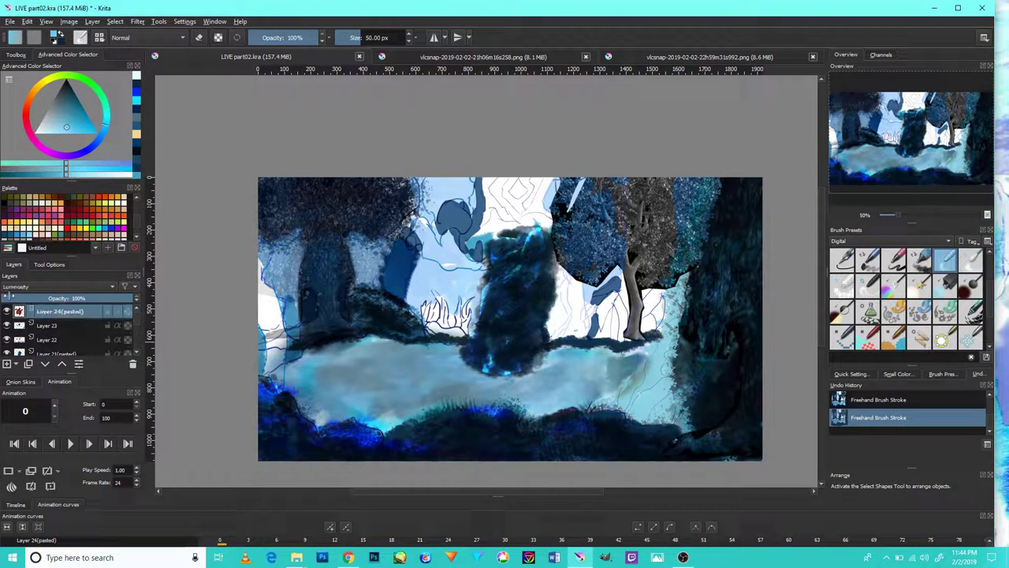
pyautogui.click(7, 364)
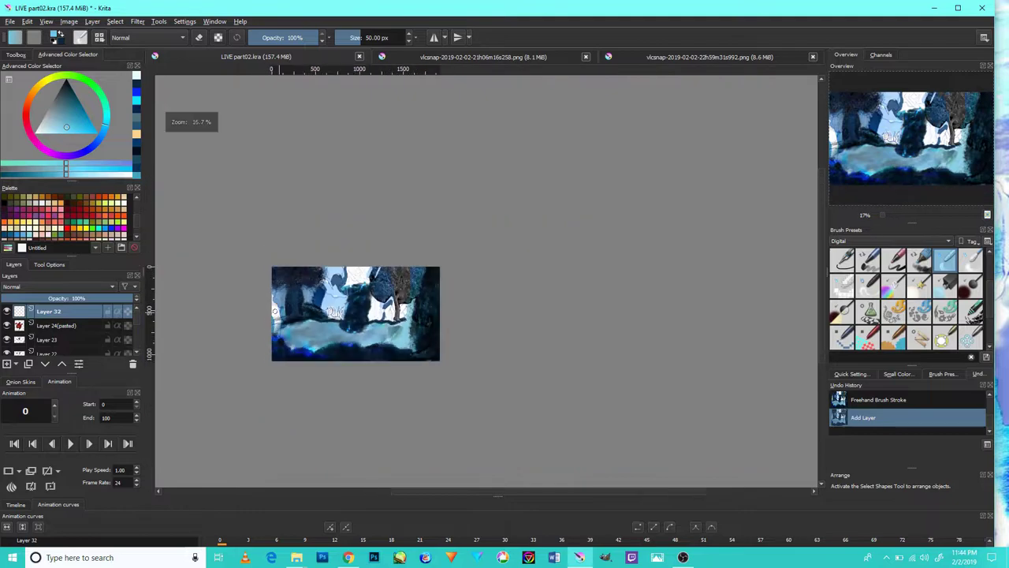
pyautogui.scroll(5, 288, 324)
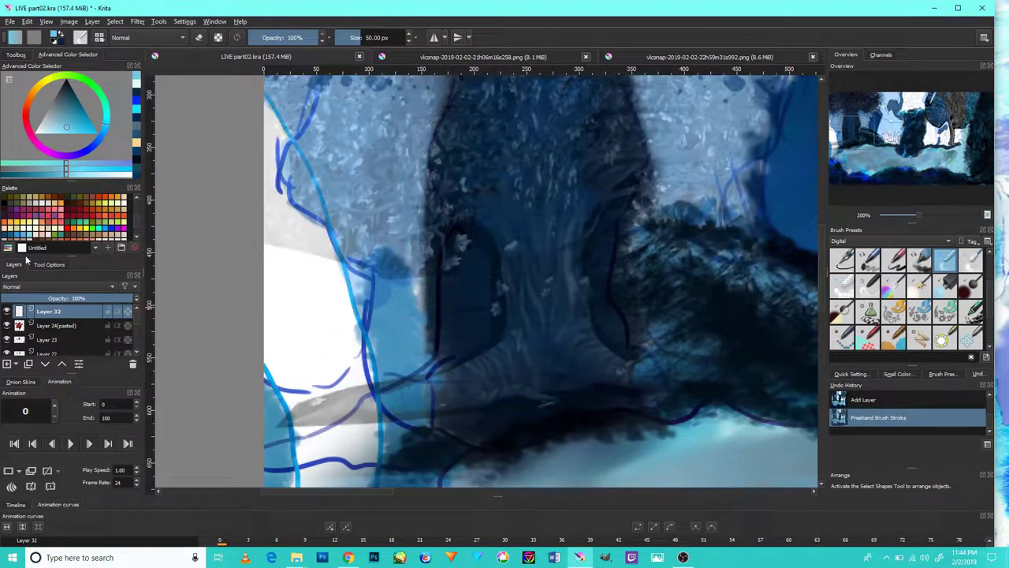
pyautogui.click(31, 287)
pyautogui.click(47, 338)
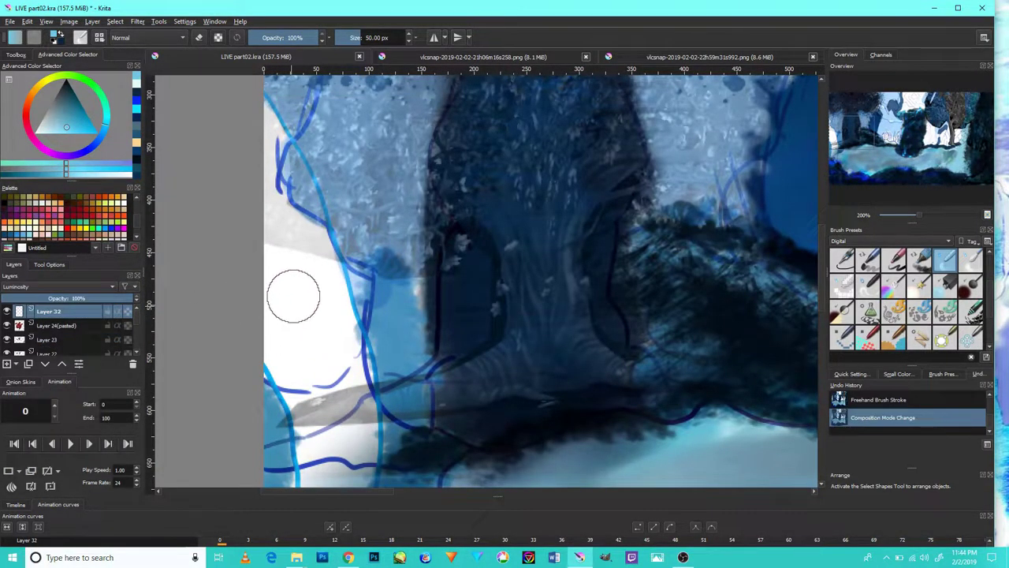
# Switch to a 35 px brush preset and paint pale strokes down the waterfall column.
pyautogui.moveTo(300, 250); pyautogui.dragTo(335, 237)
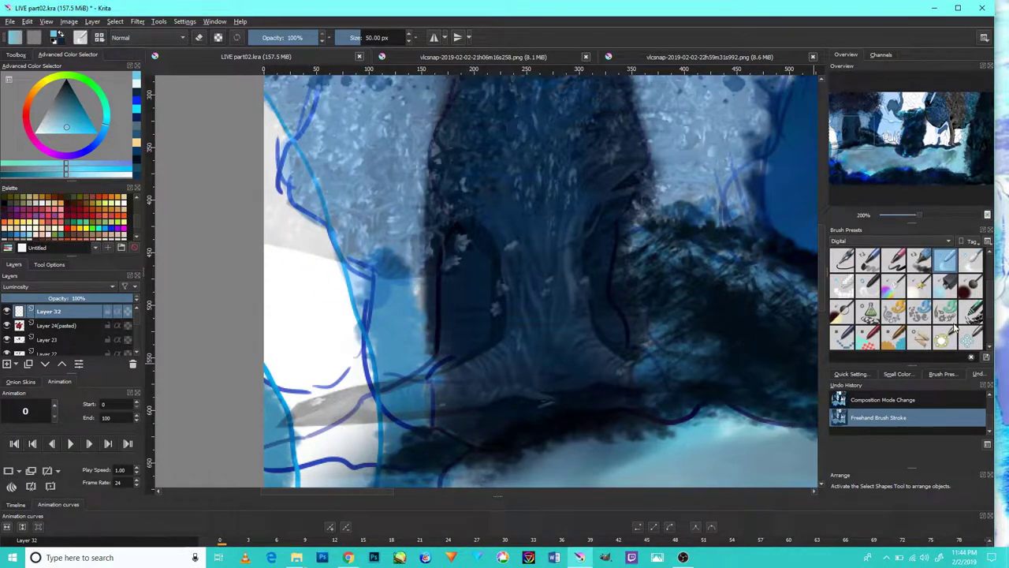
pyautogui.click(919, 260)
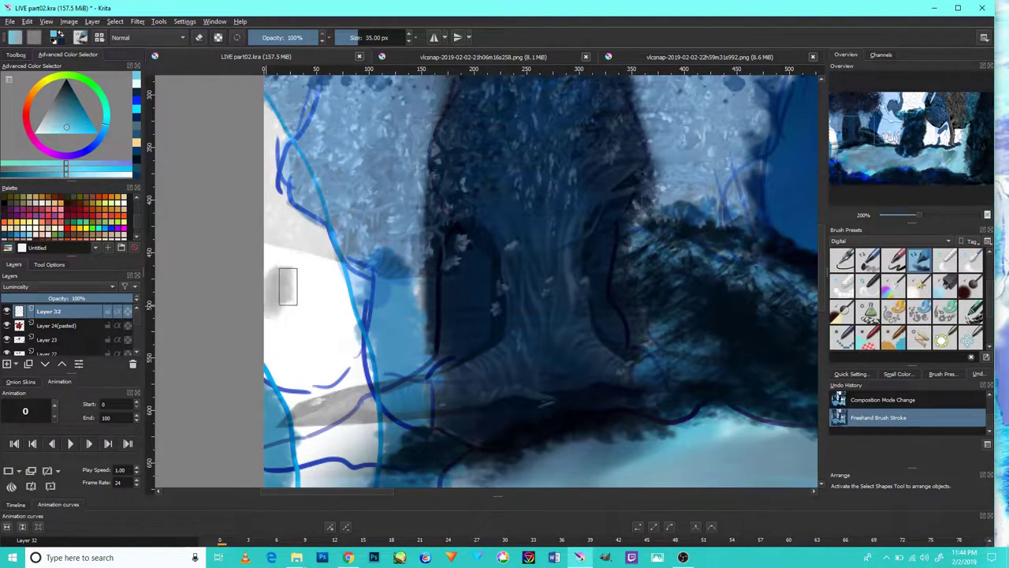
pyautogui.moveTo(272, 300); pyautogui.dragTo(315, 371)
pyautogui.moveTo(268, 228); pyautogui.dragTo(284, 262)
pyautogui.moveTo(325, 293); pyautogui.dragTo(338, 477)
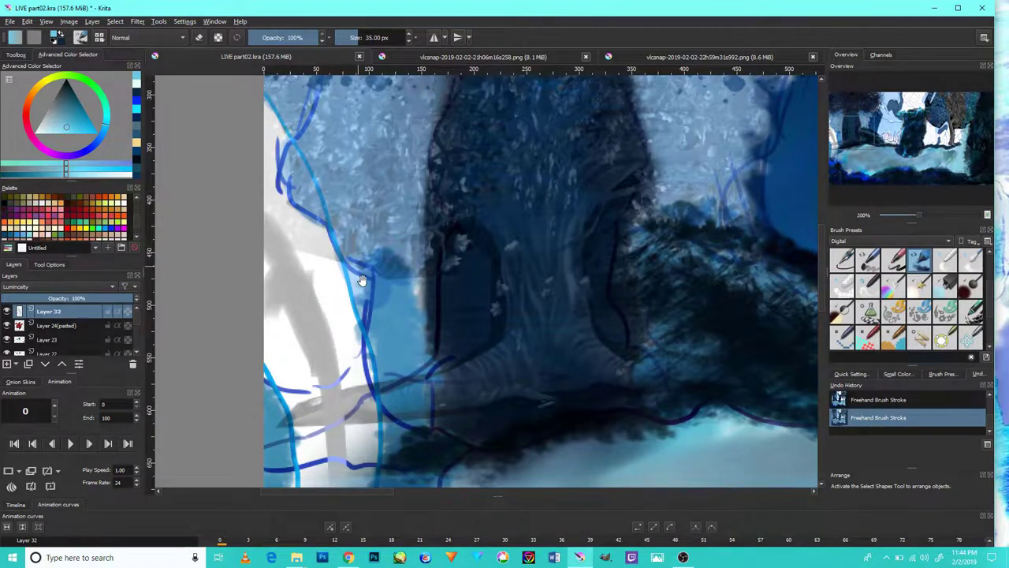
pyautogui.moveTo(293, 336)
pyautogui.mouseDown()
pyautogui.moveTo(317, 158)
pyautogui.moveTo(363, 205)
pyautogui.mouseUp()
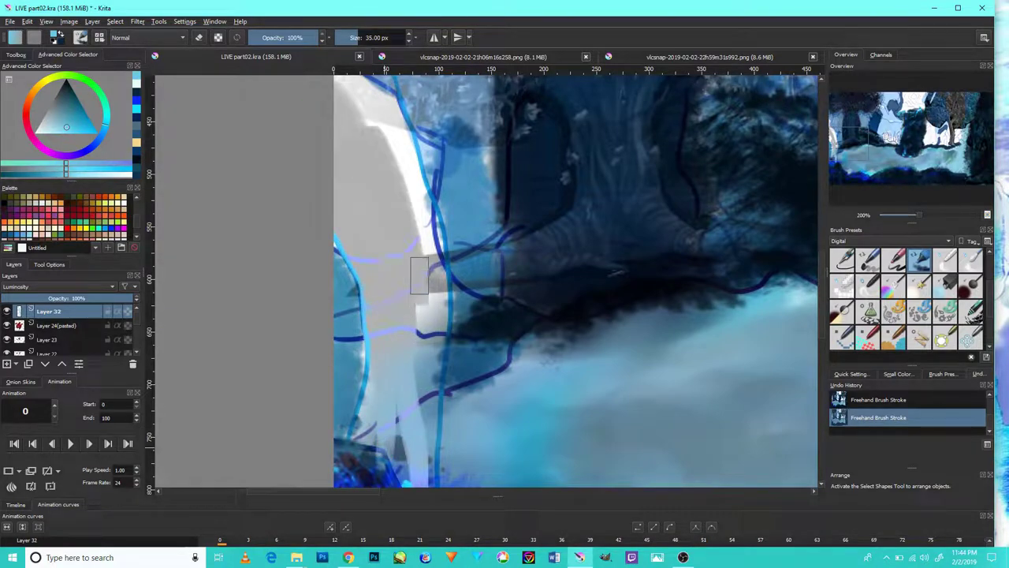
pyautogui.moveTo(401, 168)
pyautogui.mouseDown()
pyautogui.moveTo(432, 280)
pyautogui.moveTo(387, 102)
pyautogui.mouseUp()
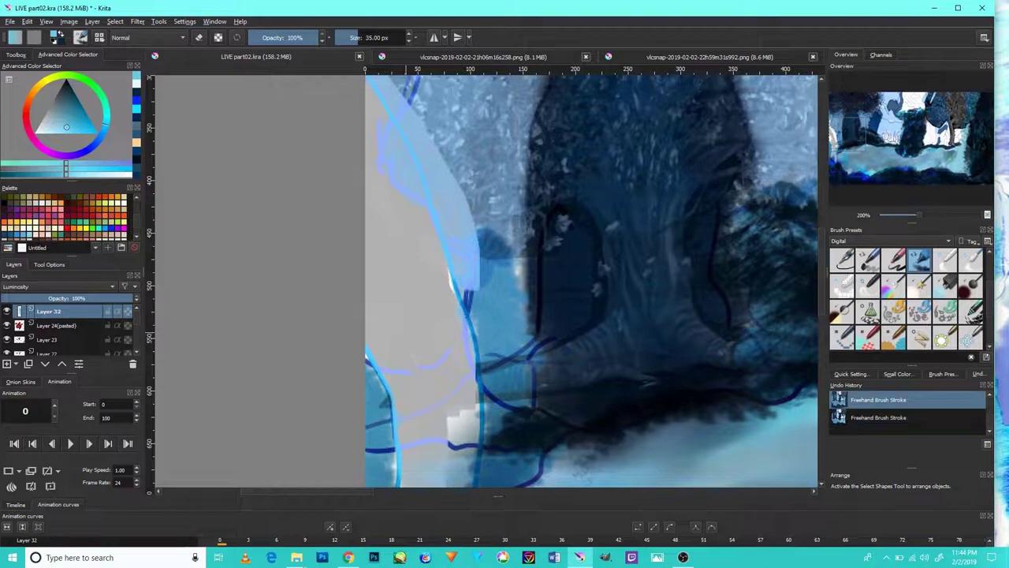
# Replace the wide stroke with lighter strokes on the column's left edge, lower part and right side.
pyautogui.hotkey('ctrl', 'z')
pyautogui.moveTo(421, 304)
pyautogui.mouseDown()
pyautogui.moveTo(371, 150)
pyautogui.moveTo(474, 466)
pyautogui.mouseUp()
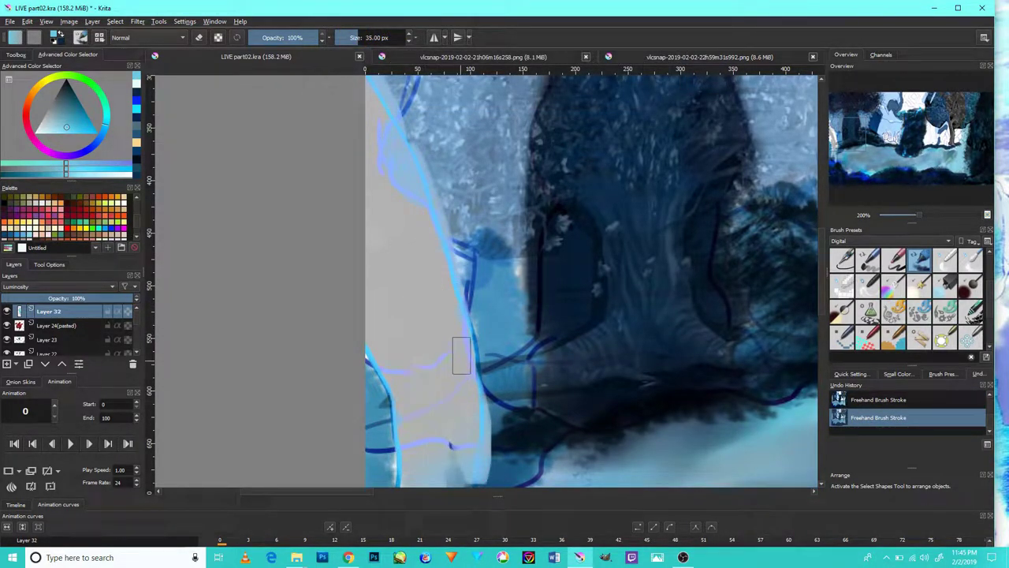
pyautogui.moveTo(458, 365)
pyautogui.mouseDown()
pyautogui.moveTo(462, 248)
pyautogui.moveTo(489, 402)
pyautogui.moveTo(468, 372)
pyautogui.moveTo(473, 408)
pyautogui.moveTo(484, 400)
pyautogui.moveTo(460, 383)
pyautogui.moveTo(423, 275)
pyautogui.mouseUp()
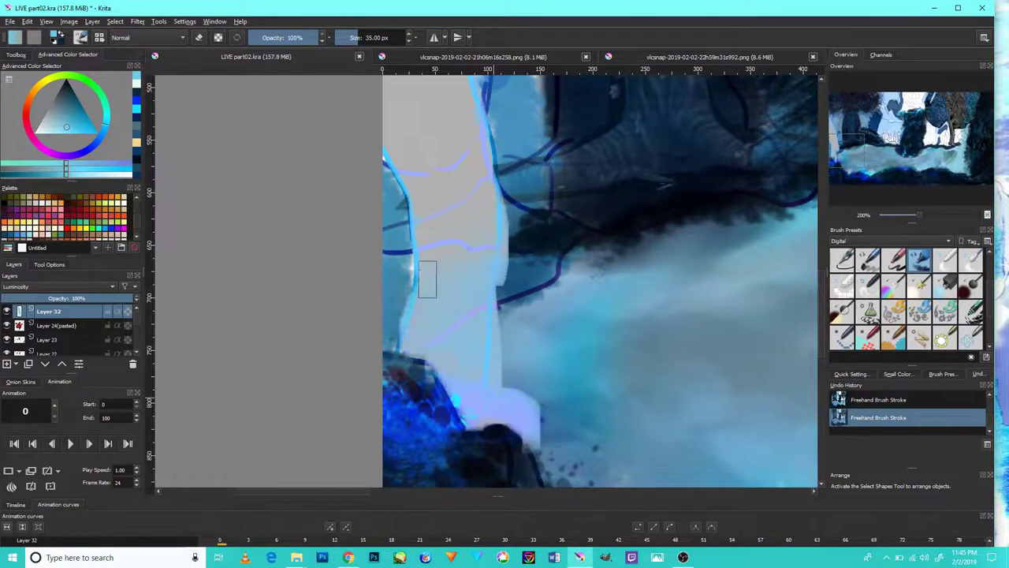
pyautogui.scroll(5, 468, 270)
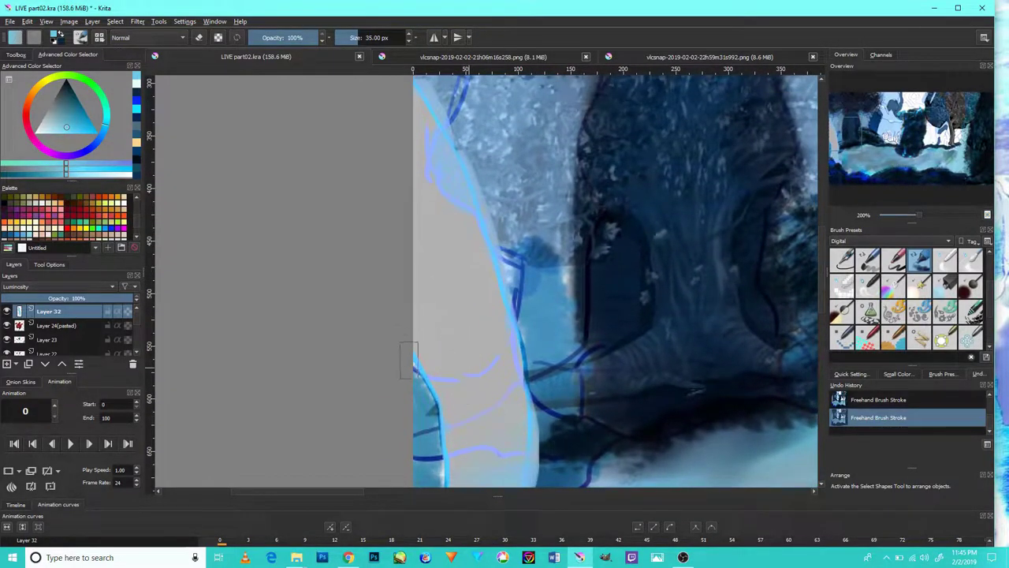
pyautogui.scroll(3, 468, 376)
pyautogui.scroll(2, 449, 315)
pyautogui.scroll(-5, 473, 355)
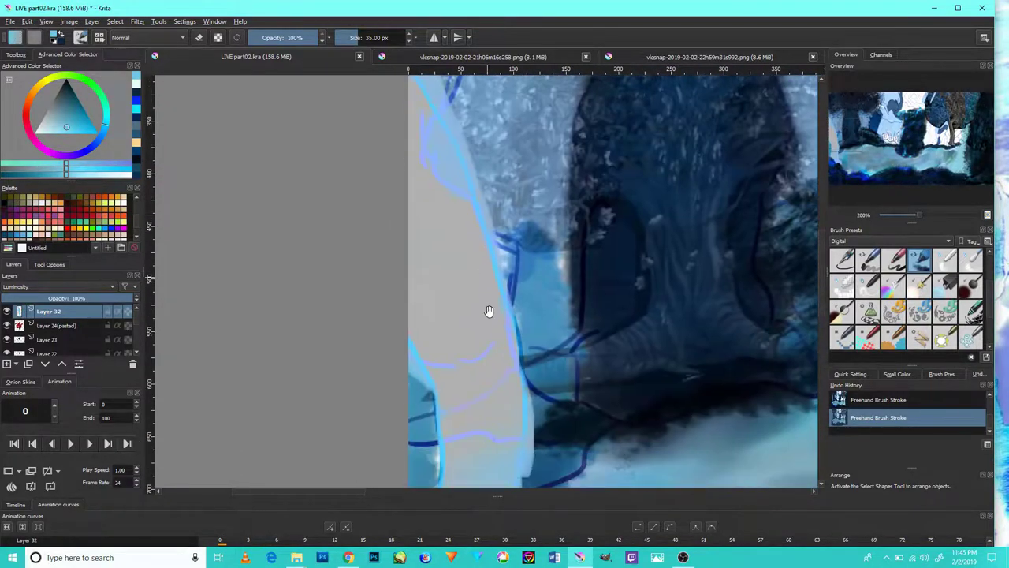
pyautogui.scroll(-5, 524, 316)
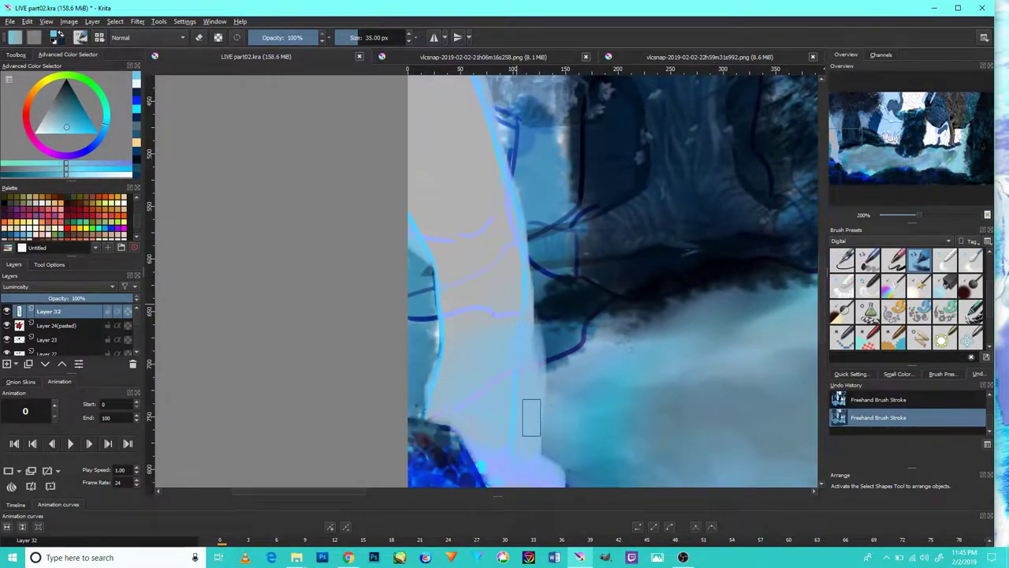
pyautogui.scroll(-3, 530, 410)
pyautogui.moveTo(495, 360); pyautogui.dragTo(527, 213)
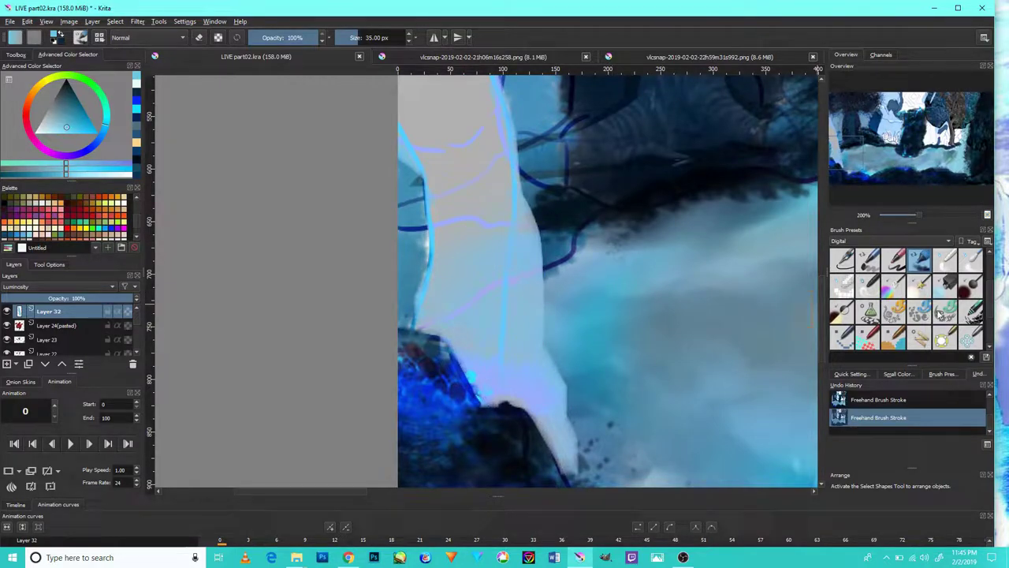
# Maximize the Krita window and try a lighter blue test stroke, then undo it.
pyautogui.click(958, 7)
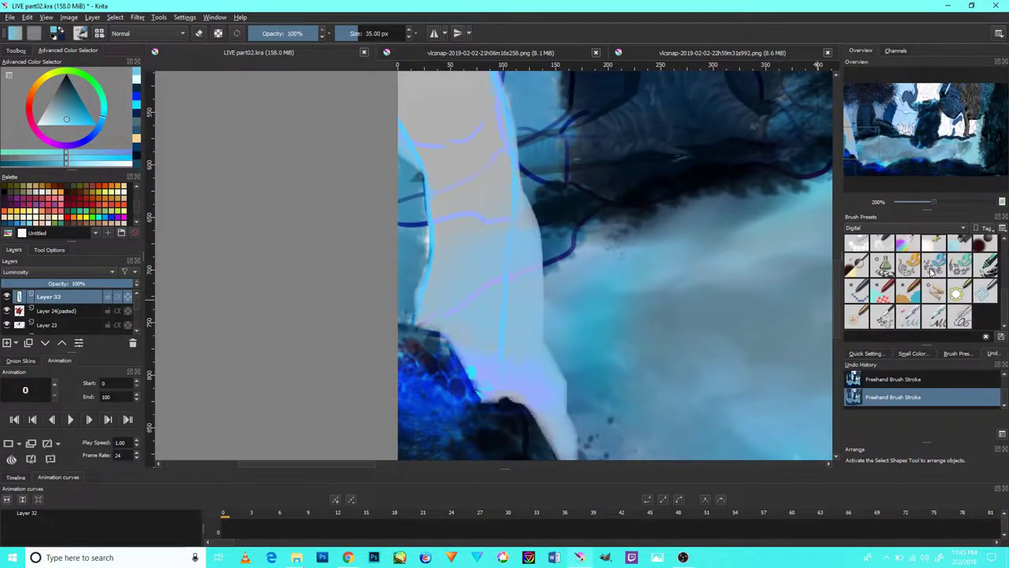
pyautogui.click(85, 117)
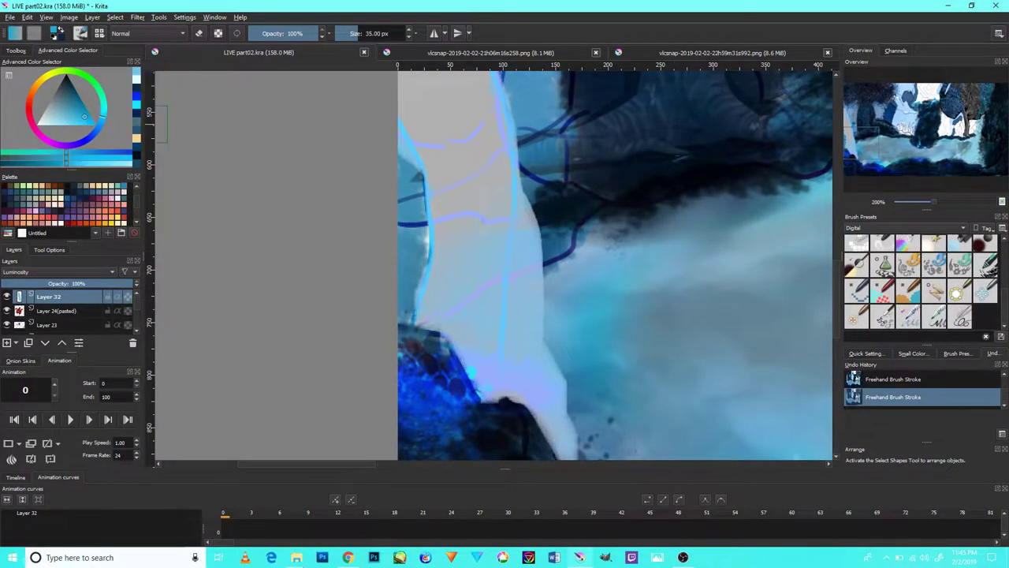
pyautogui.moveTo(485, 219); pyautogui.dragTo(475, 166)
pyautogui.hotkey('ctrl', 'z')
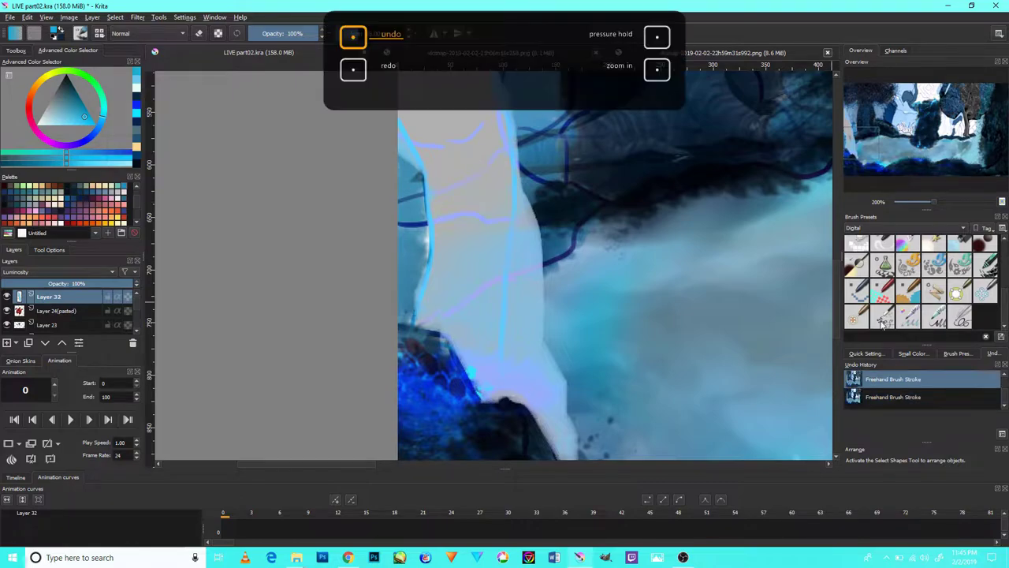
pyautogui.scroll(1, 948, 315)
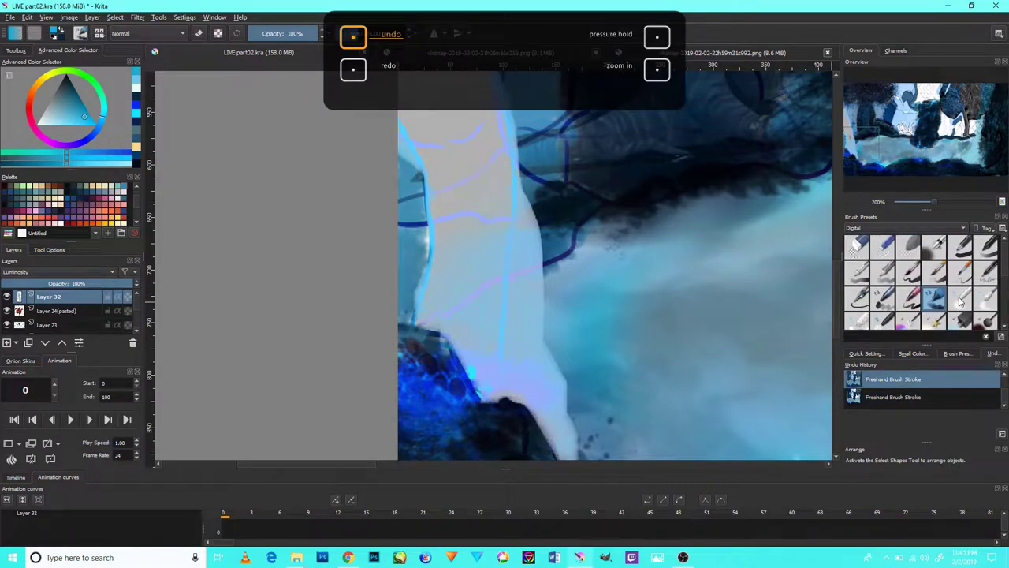
# Try a different preset with paler blue strokes, undo them, and leave soft proofing on.
pyautogui.click(985, 247)
pyautogui.click(95, 122)
pyautogui.moveTo(473, 154); pyautogui.dragTo(491, 257)
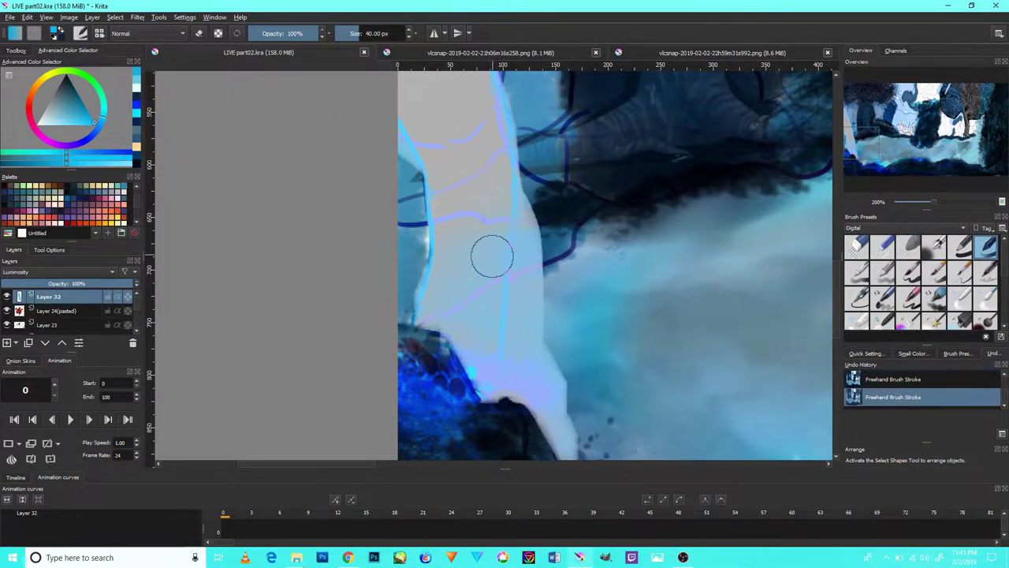
pyautogui.hotkey('ctrl', 'z')
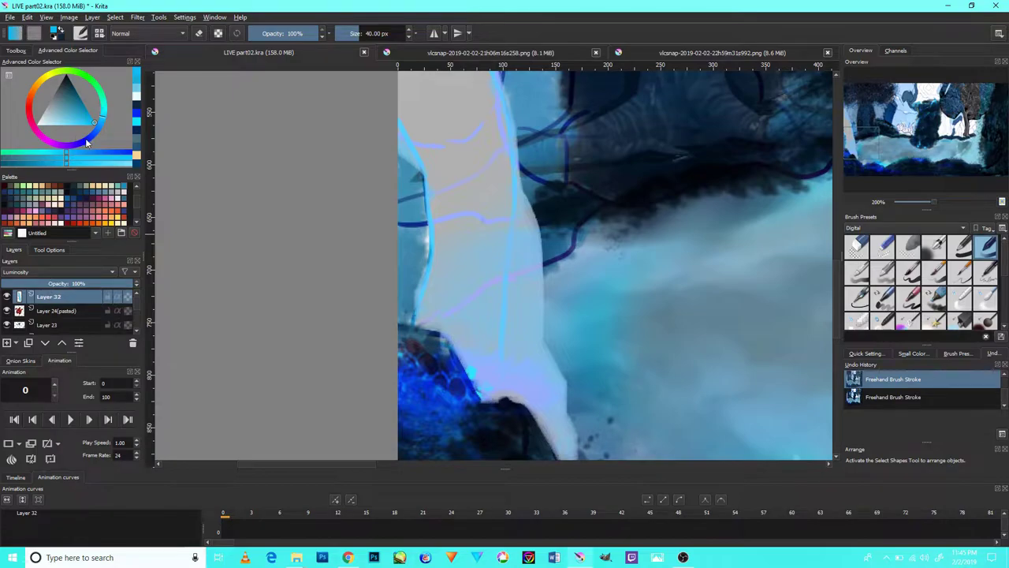
pyautogui.click(484, 271)
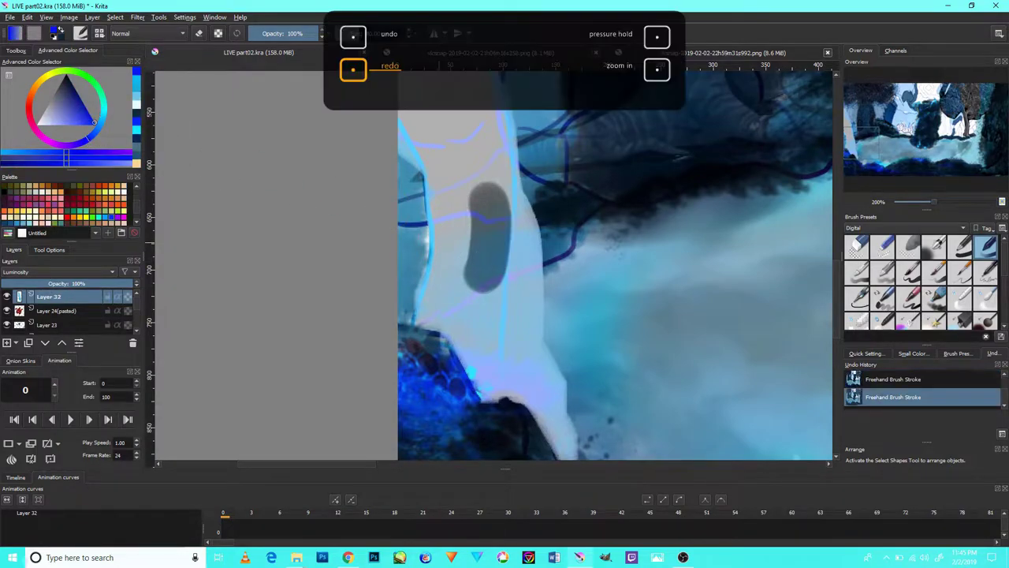
pyautogui.hotkey('ctrl', 'y')
pyautogui.hotkey('ctrl', 'z')
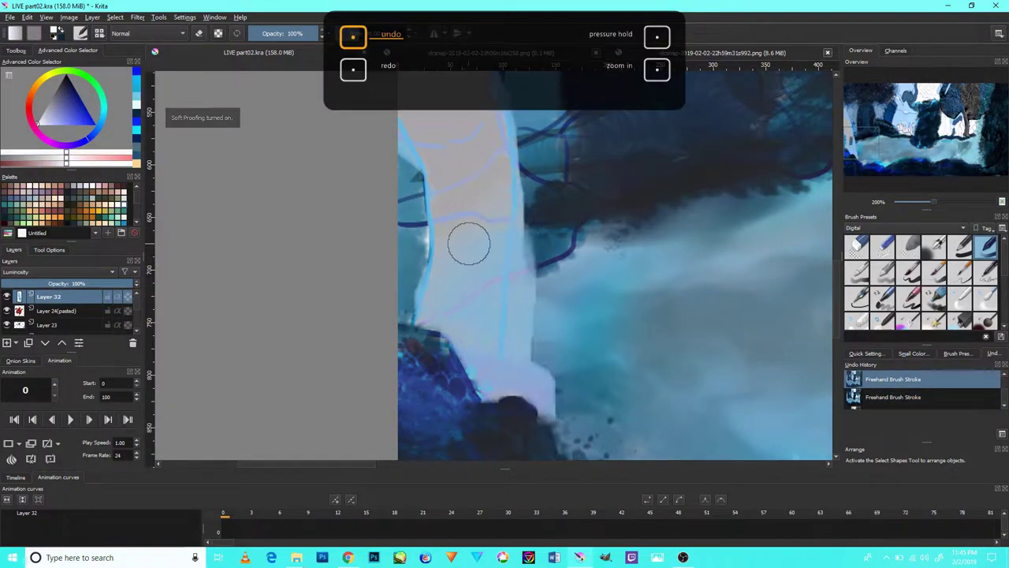
pyautogui.hotkey('ctrl', 'y')
pyautogui.hotkey('ctrl', 'y')
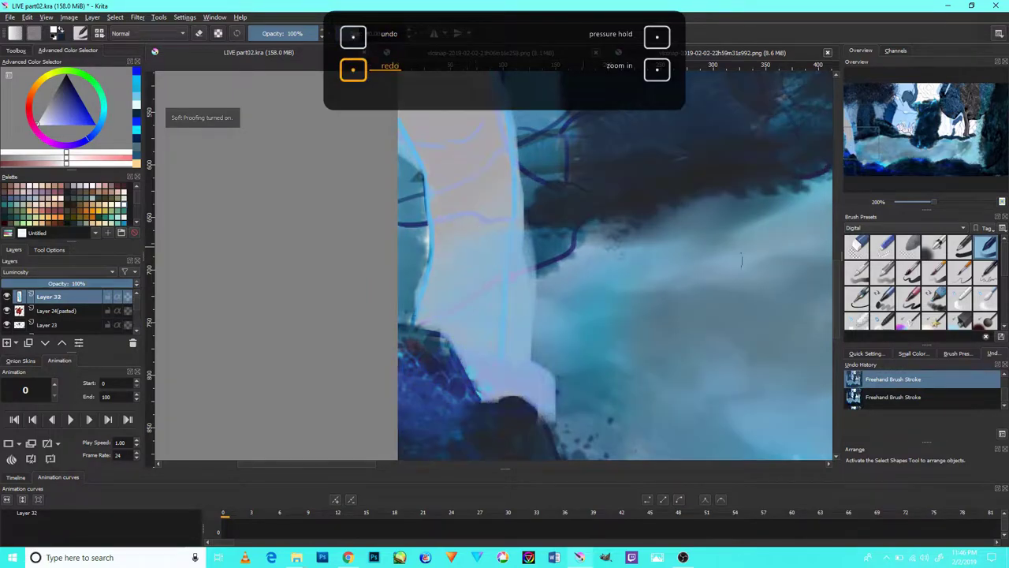
# Paint light strokes over the middle of the waterfall.
pyautogui.moveTo(501, 293); pyautogui.dragTo(485, 189)
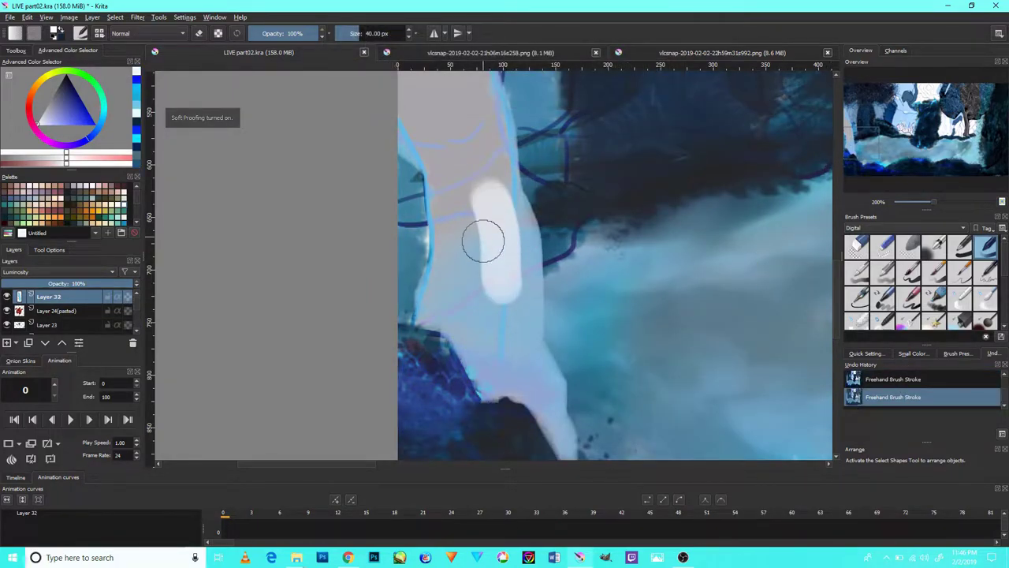
pyautogui.moveTo(506, 311)
pyautogui.mouseDown()
pyautogui.moveTo(518, 372)
pyautogui.moveTo(443, 264)
pyautogui.moveTo(475, 385)
pyautogui.moveTo(452, 233)
pyautogui.mouseUp()
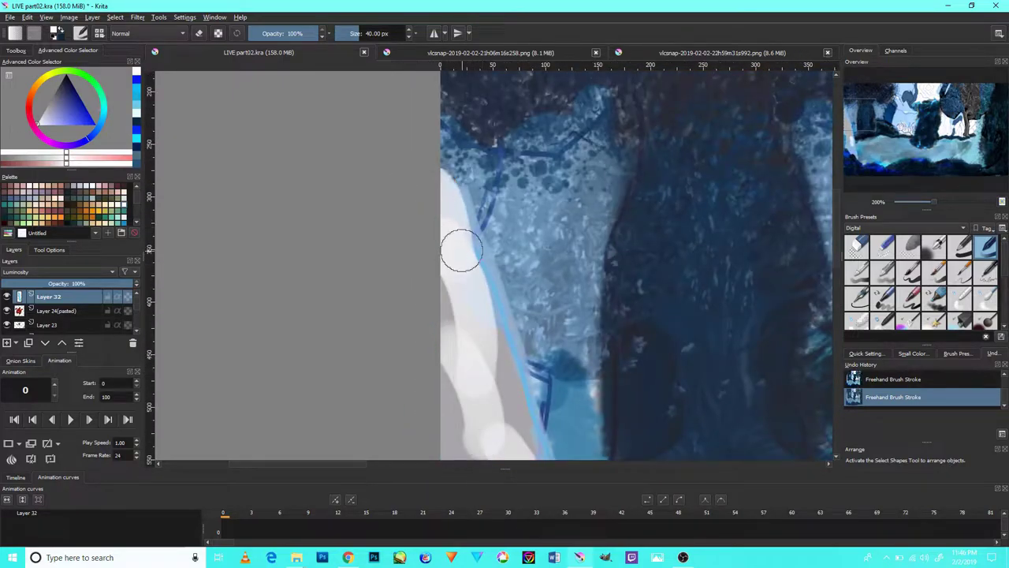
pyautogui.scroll(-5, 465, 260)
pyautogui.moveTo(513, 319); pyautogui.dragTo(500, 146)
pyautogui.moveTo(457, 177); pyautogui.dragTo(444, 270)
pyautogui.moveTo(426, 347)
pyautogui.mouseDown()
pyautogui.moveTo(414, 248)
pyautogui.moveTo(434, 210)
pyautogui.mouseUp()
pyautogui.scroll(-2, 491, 270)
# Brighten the waterfall's left edge with white strokes, extending them downward.
pyautogui.moveTo(505, 305)
pyautogui.mouseDown()
pyautogui.moveTo(461, 233)
pyautogui.moveTo(442, 240)
pyautogui.mouseUp()
pyautogui.moveTo(466, 303); pyautogui.dragTo(402, 221)
pyautogui.moveTo(462, 237); pyautogui.dragTo(418, 197)
pyautogui.moveTo(520, 339)
pyautogui.mouseDown()
pyautogui.moveTo(591, 418)
pyautogui.moveTo(574, 353)
pyautogui.moveTo(608, 395)
pyautogui.mouseUp()
pyautogui.scroll(-2, 583, 355)
pyautogui.moveTo(517, 264)
pyautogui.mouseDown()
pyautogui.moveTo(466, 223)
pyautogui.moveTo(507, 320)
pyautogui.moveTo(496, 232)
pyautogui.moveTo(520, 257)
pyautogui.moveTo(491, 241)
pyautogui.moveTo(525, 339)
pyautogui.moveTo(541, 288)
pyautogui.moveTo(485, 177)
pyautogui.mouseUp()
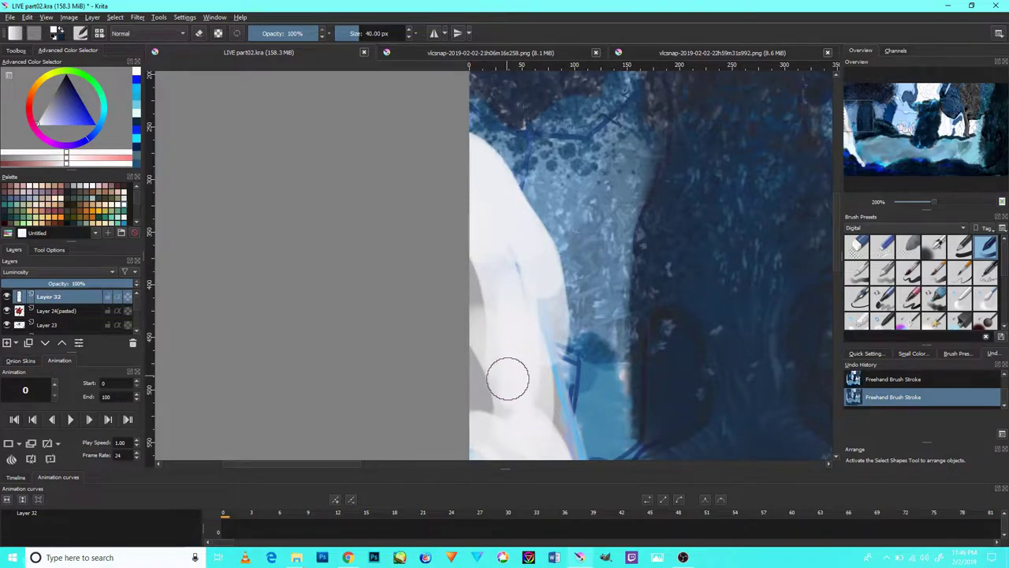
# Paint white strokes along the waterfall's right edge down toward its base.
pyautogui.scroll(-5, 512, 373)
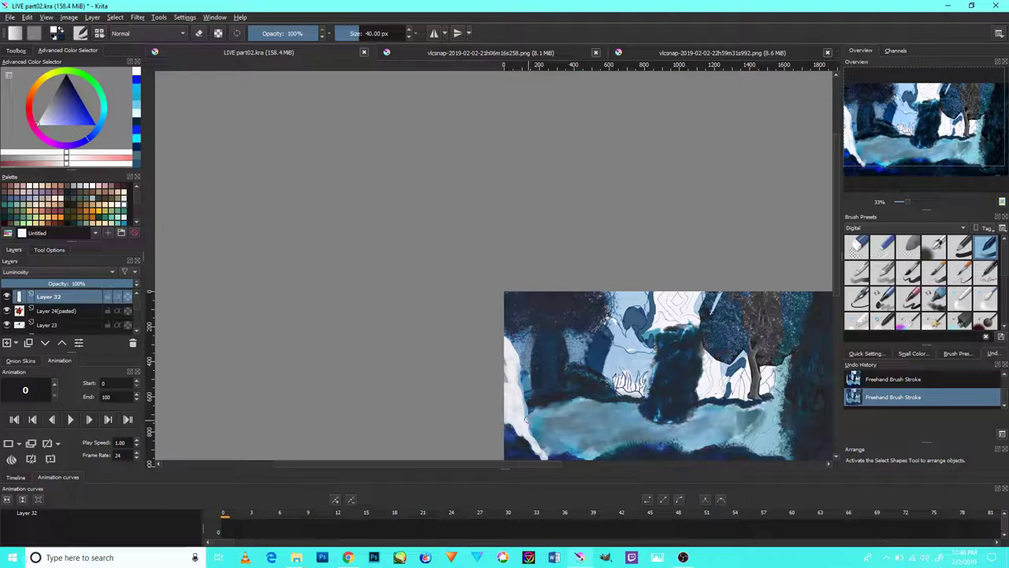
pyautogui.moveTo(527, 419); pyautogui.dragTo(505, 331)
pyautogui.scroll(3, 513, 279)
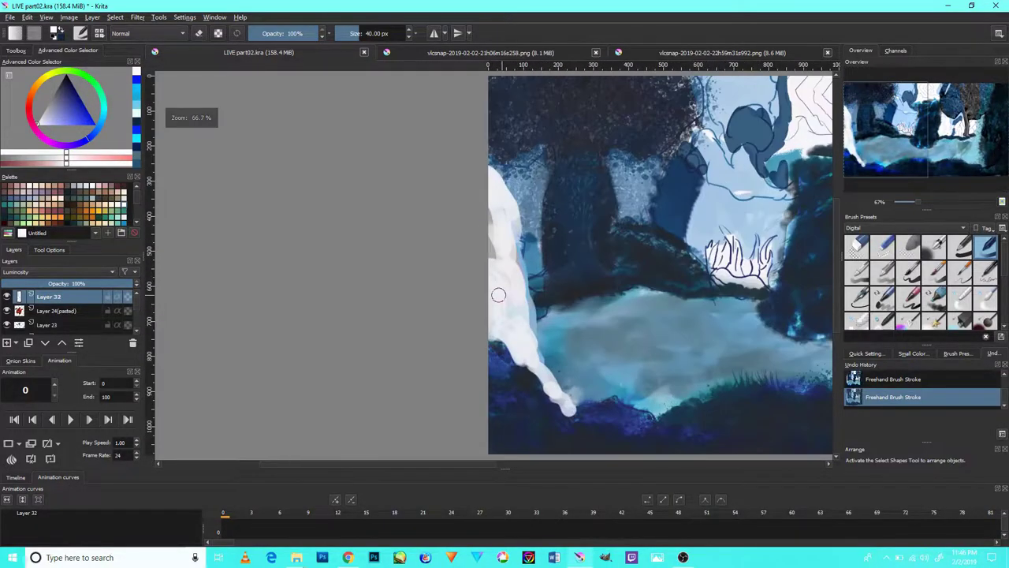
pyautogui.scroll(2, 499, 292)
pyautogui.moveTo(583, 379)
pyautogui.mouseDown()
pyautogui.moveTo(579, 307)
pyautogui.moveTo(597, 367)
pyautogui.moveTo(628, 410)
pyautogui.moveTo(593, 347)
pyautogui.moveTo(647, 444)
pyautogui.mouseUp()
pyautogui.moveTo(539, 192)
pyautogui.mouseDown()
pyautogui.moveTo(597, 379)
pyautogui.moveTo(595, 344)
pyautogui.moveTo(584, 347)
pyautogui.moveTo(500, 266)
pyautogui.moveTo(537, 280)
pyautogui.mouseUp()
pyautogui.scroll(1, 520, 263)
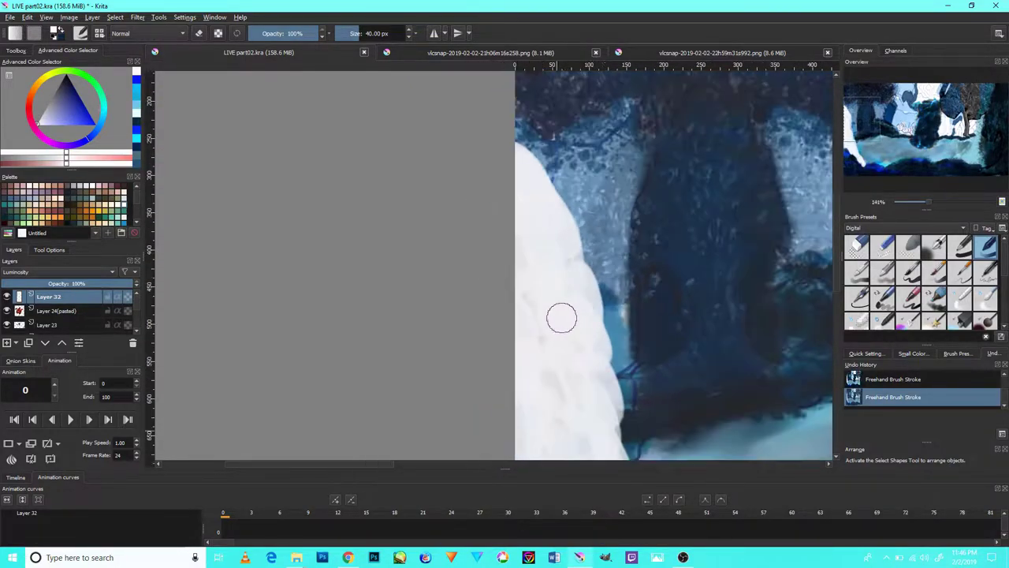
pyautogui.scroll(-4, 560, 315)
pyautogui.scroll(2, 588, 335)
pyautogui.scroll(1, 592, 340)
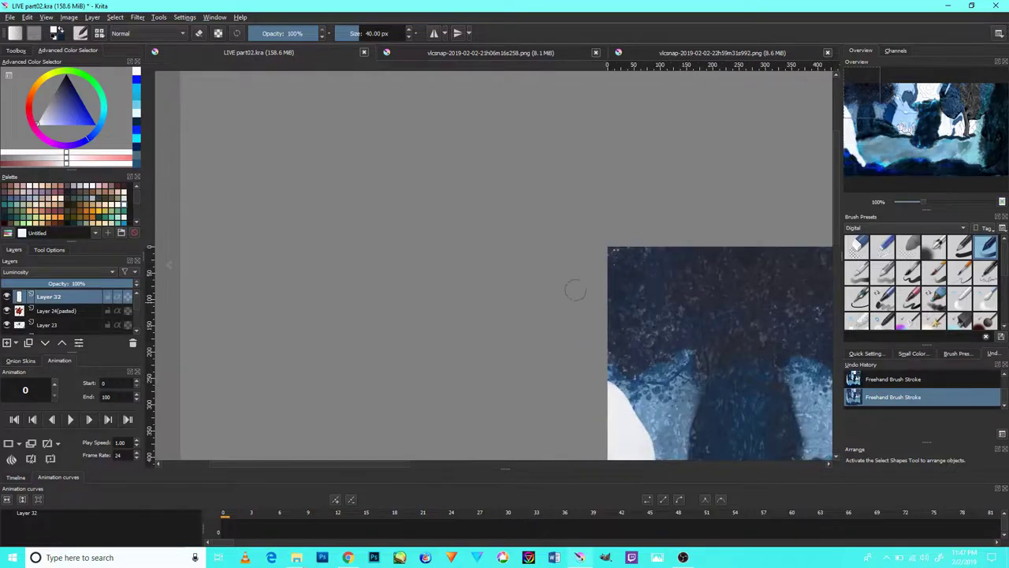
pyautogui.moveTo(596, 296)
pyautogui.mouseDown()
pyautogui.moveTo(563, 343)
pyautogui.moveTo(525, 245)
pyautogui.mouseUp()
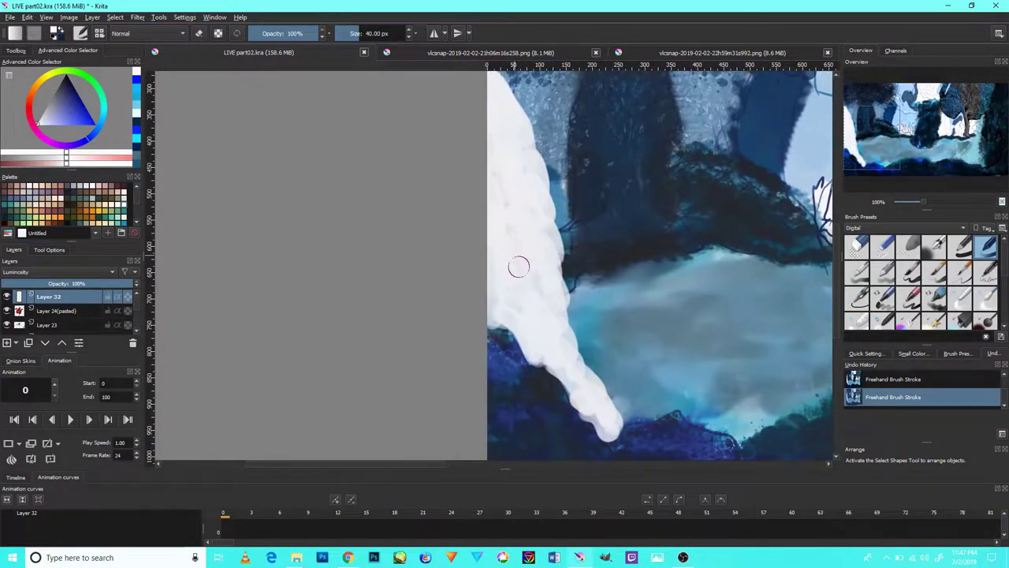
# Paint a light cyan stroke down the waterfall with a smaller Color-mode brush.
pyautogui.click(43, 325)
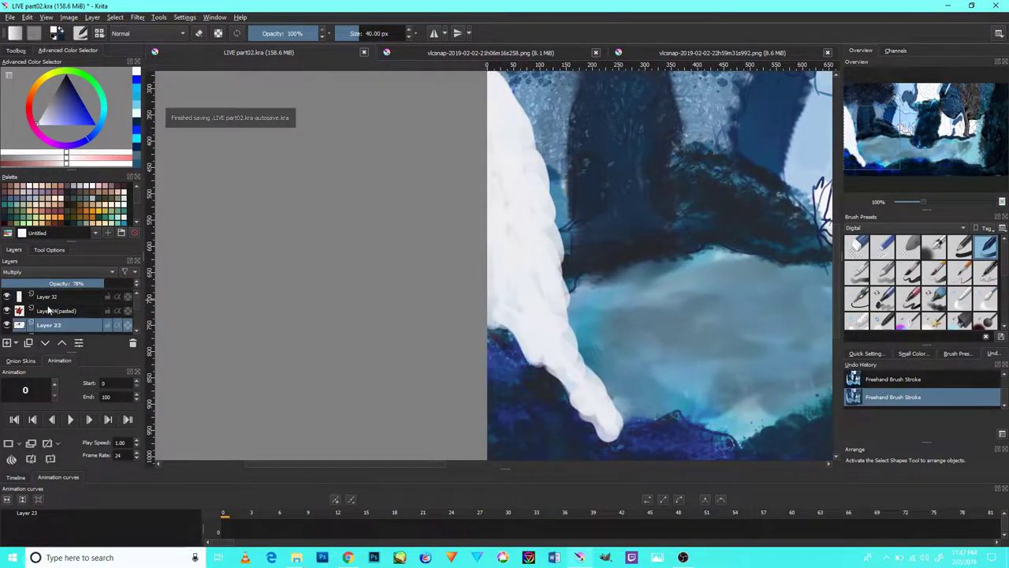
pyautogui.click(44, 297)
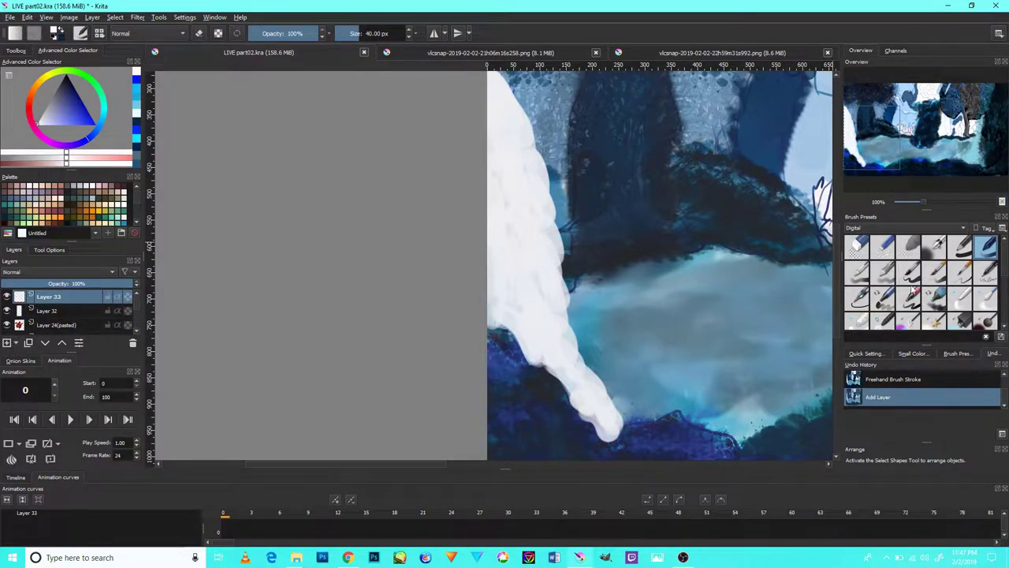
pyautogui.click(904, 314)
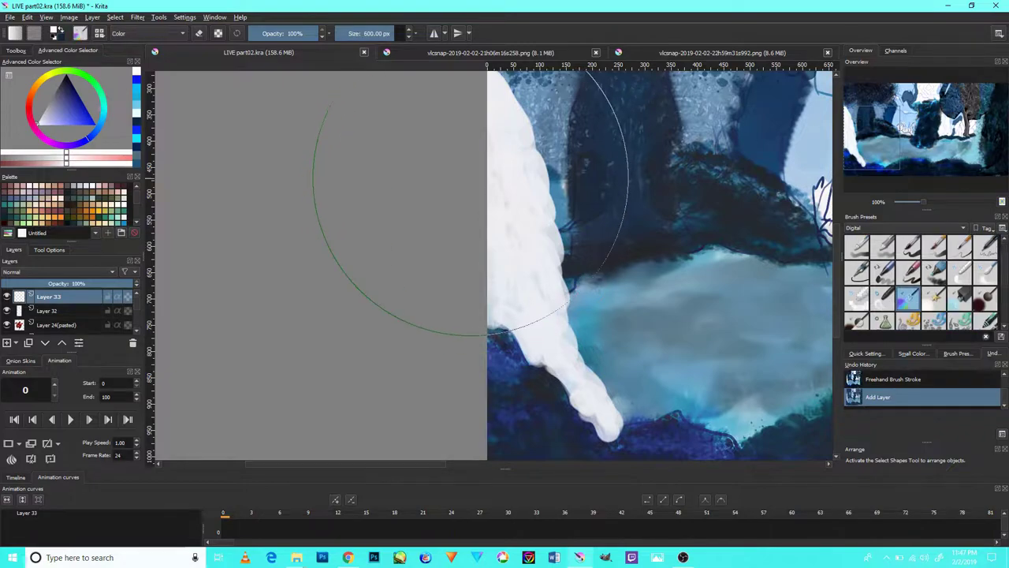
pyautogui.moveTo(479, 184); pyautogui.dragTo(394, 184)
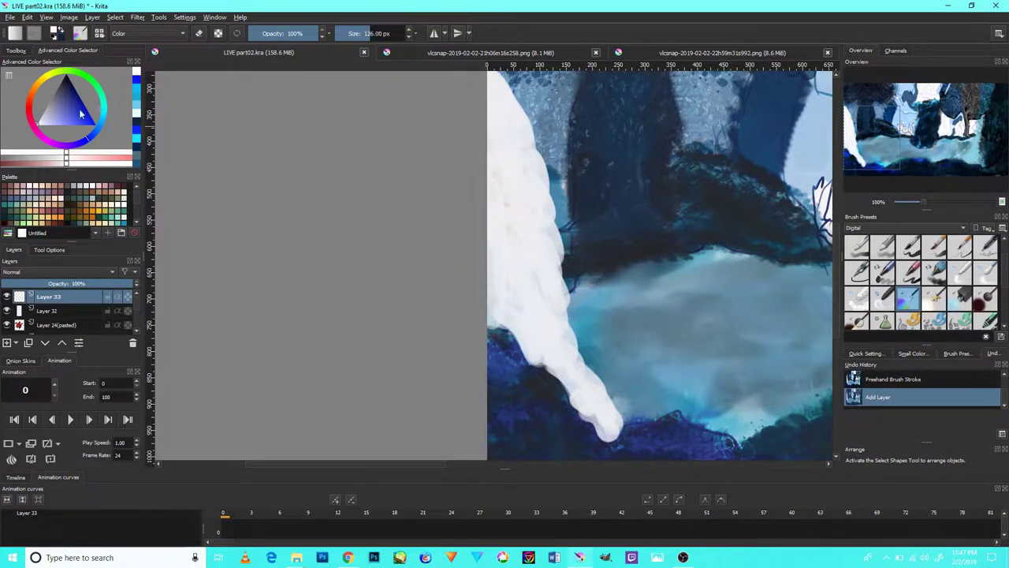
pyautogui.moveTo(81, 114); pyautogui.dragTo(60, 116)
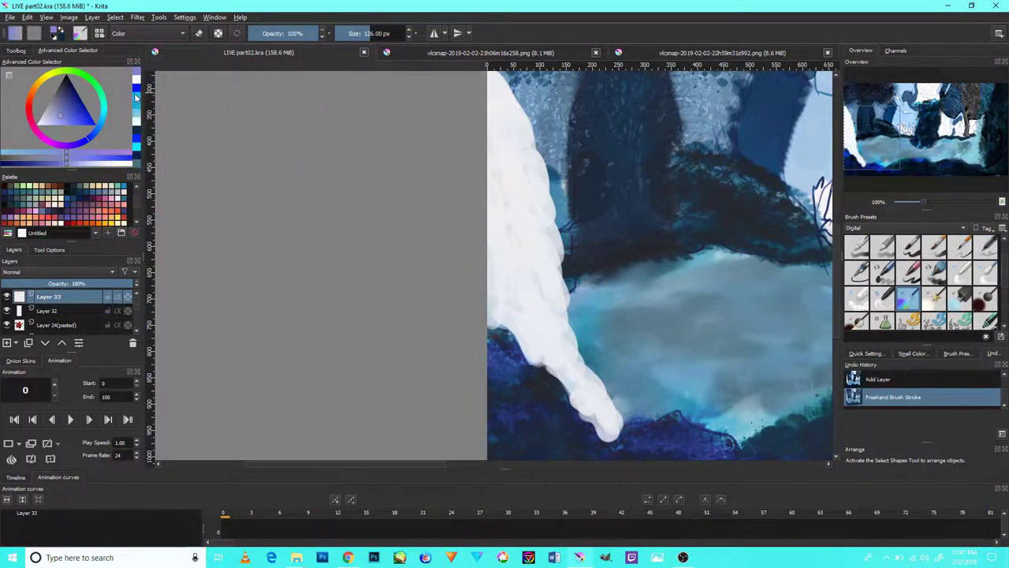
pyautogui.click(136, 103)
pyautogui.moveTo(541, 208)
pyautogui.mouseDown()
pyautogui.moveTo(523, 248)
pyautogui.moveTo(570, 374)
pyautogui.mouseUp()
# Try Color Dodge, Overlay and Saturation blending on the new layer, then settle on Screen.
pyautogui.click(51, 272)
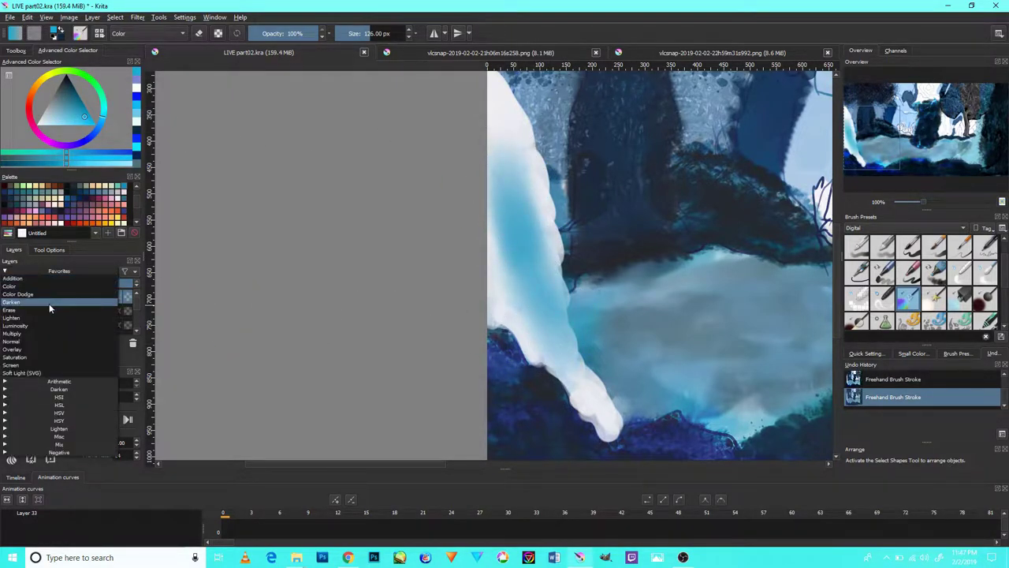
pyautogui.click(54, 295)
pyautogui.click(28, 283)
pyautogui.click(28, 272)
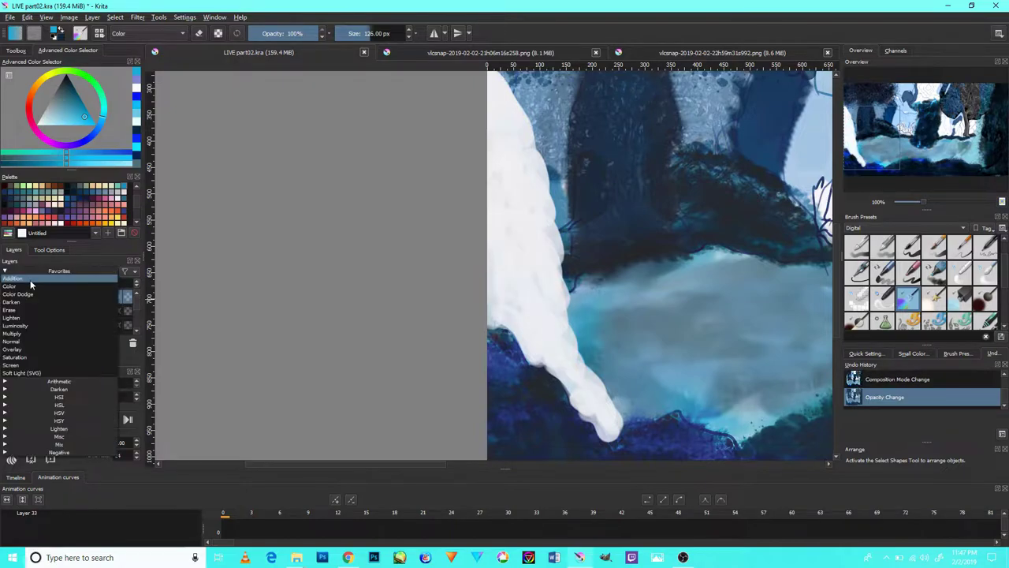
pyautogui.click(32, 347)
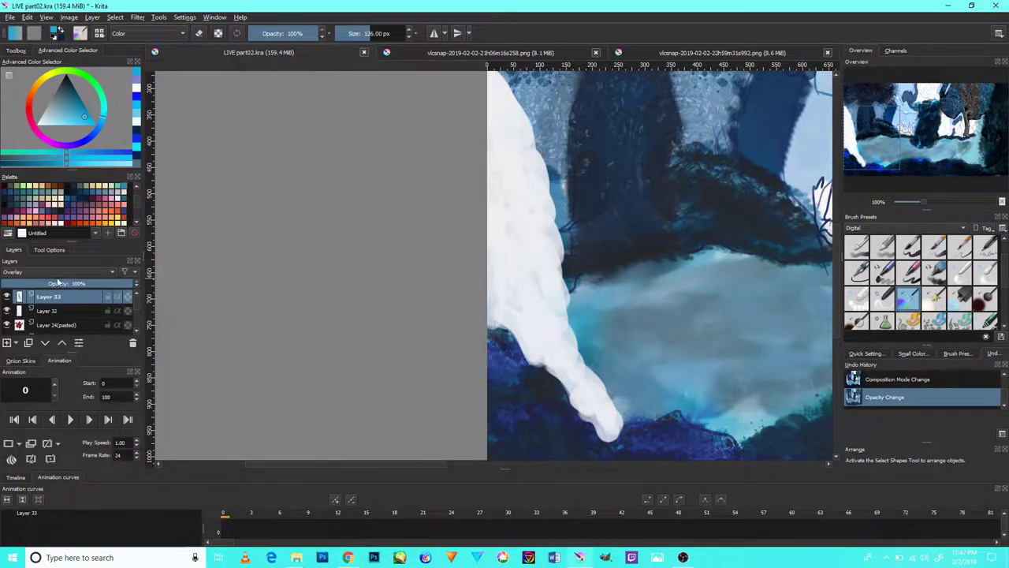
pyautogui.click(55, 272)
pyautogui.click(48, 348)
pyautogui.click(41, 272)
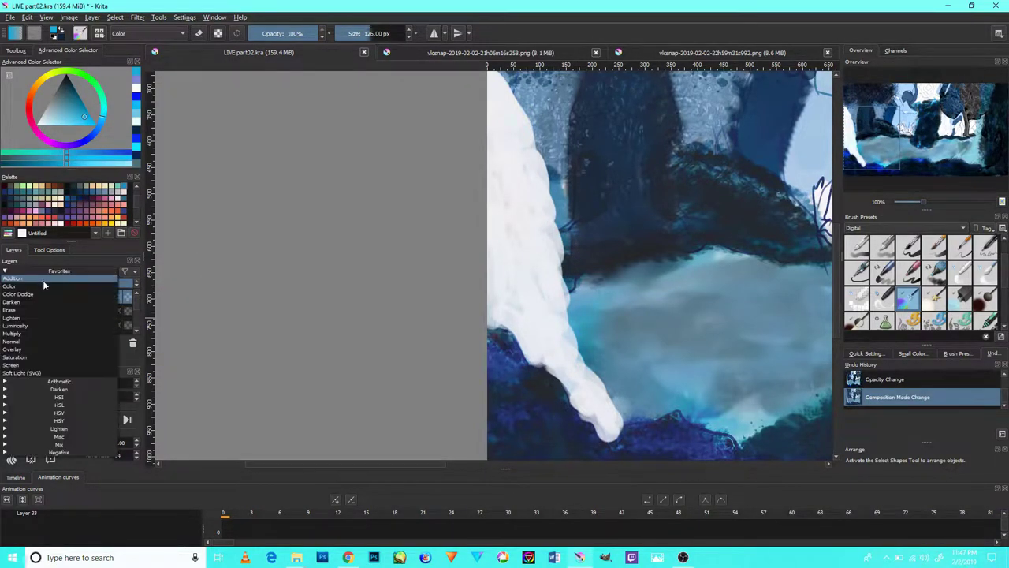
pyautogui.click(28, 364)
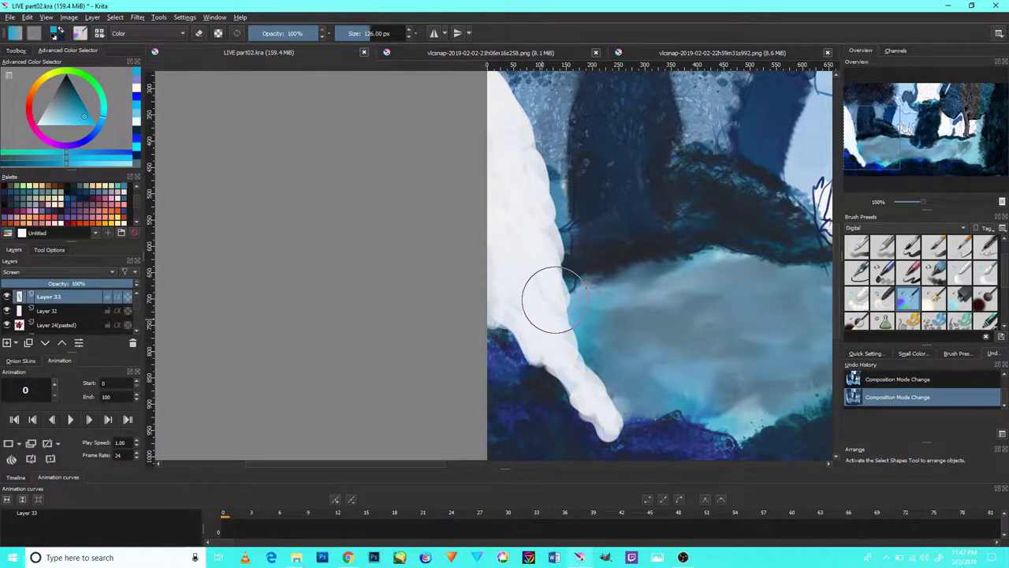
# Paint cyan glow along the waterfall's right edge and view the area above the pool.
pyautogui.moveTo(552, 300)
pyautogui.mouseDown()
pyautogui.moveTo(592, 394)
pyautogui.moveTo(518, 162)
pyautogui.mouseUp()
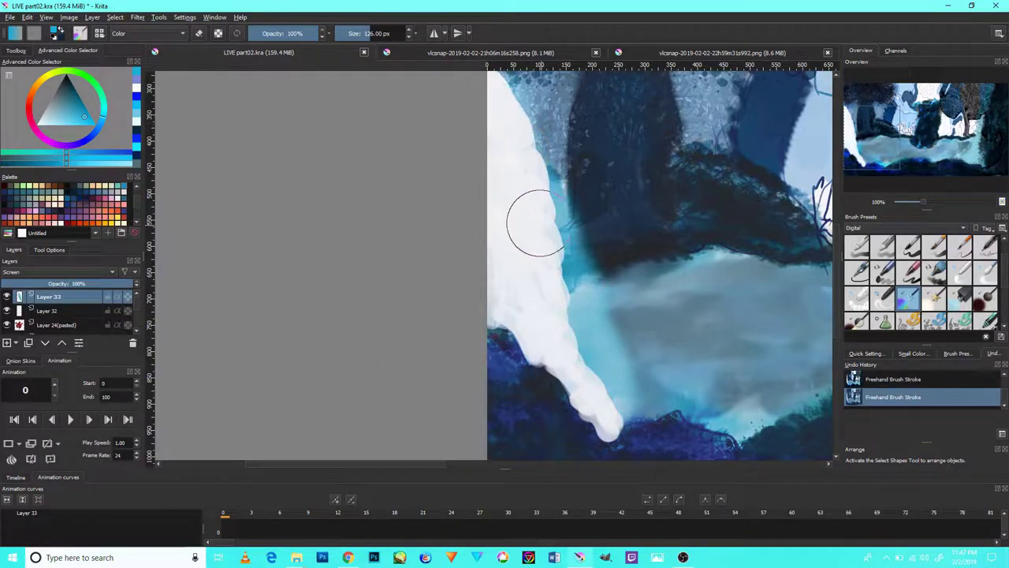
pyautogui.moveTo(579, 198); pyautogui.dragTo(553, 353)
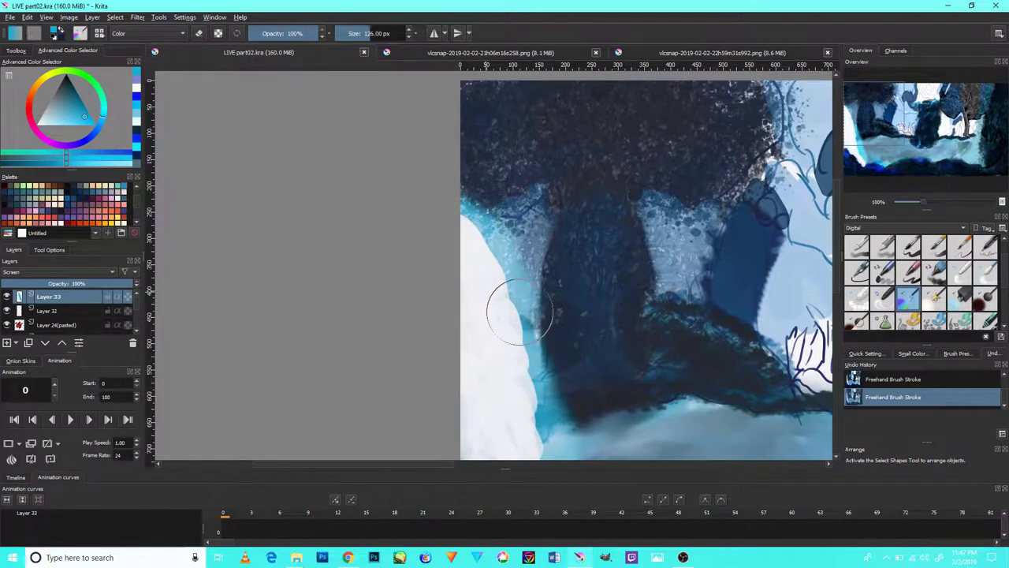
pyautogui.scroll(-3, 531, 382)
pyautogui.scroll(2, 530, 382)
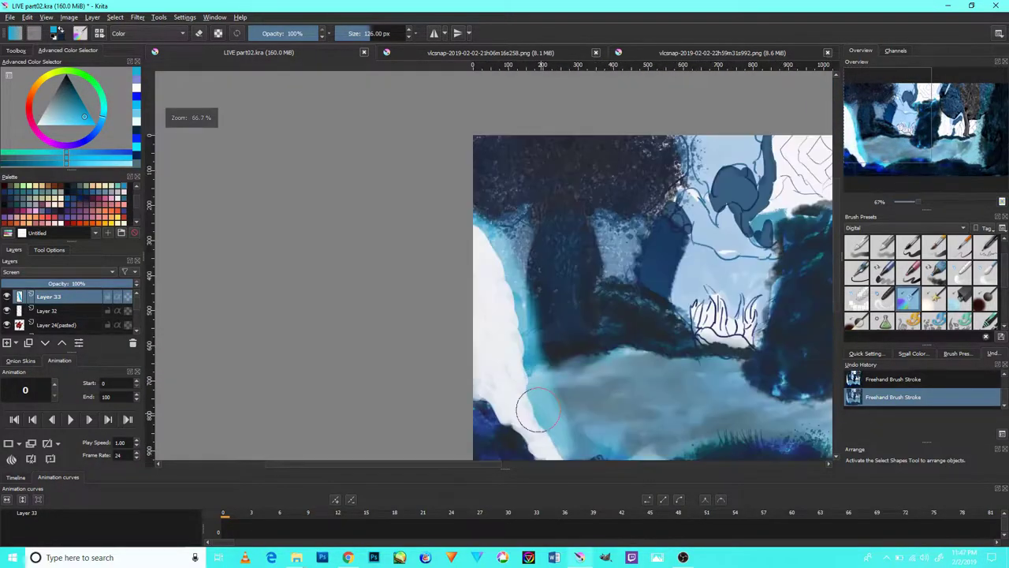
pyautogui.scroll(3, 473, 339)
pyautogui.scroll(-2, 528, 331)
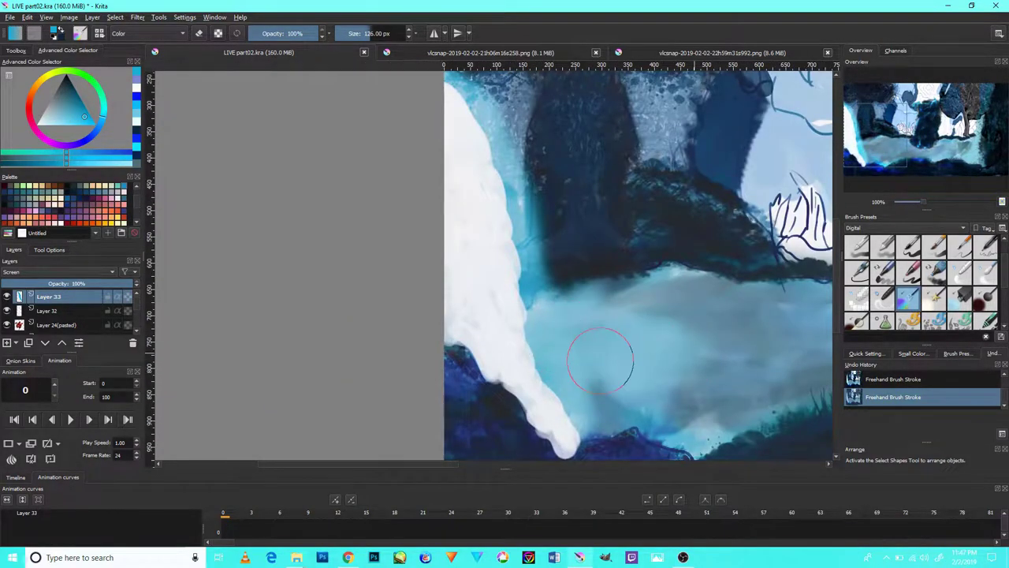
# Trial 58% opacity, revert it, and paint a soft glow over the misty water.
pyautogui.click(91, 283)
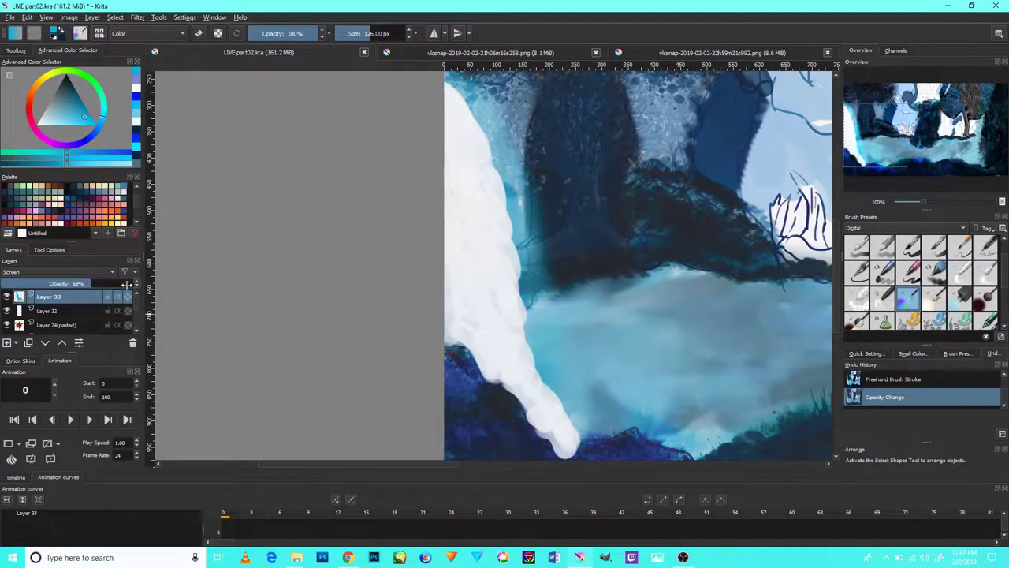
pyautogui.hotkey('ctrl', 'y')
pyautogui.hotkey('ctrl', 'y')
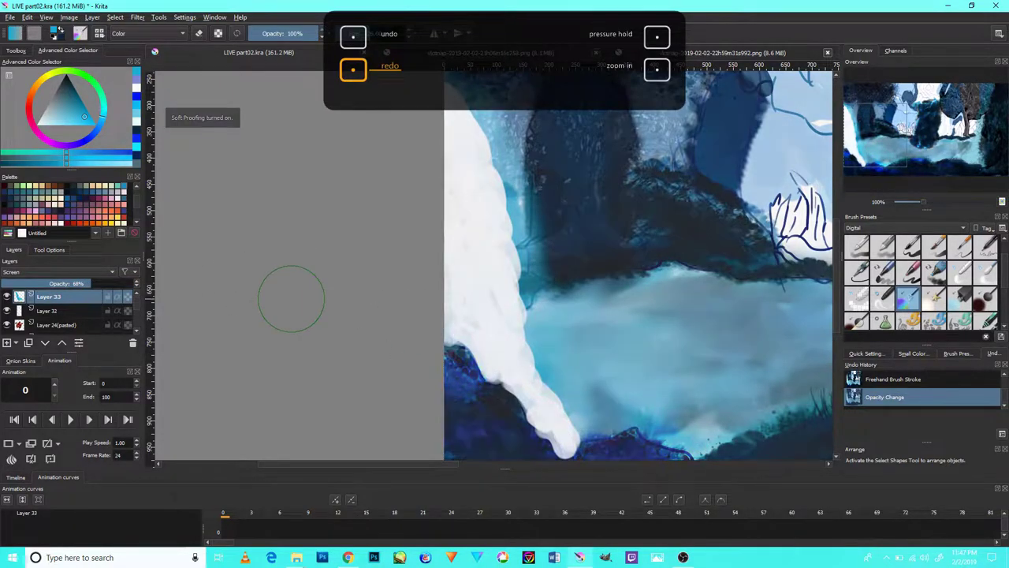
pyautogui.hotkey('ctrl', 'y')
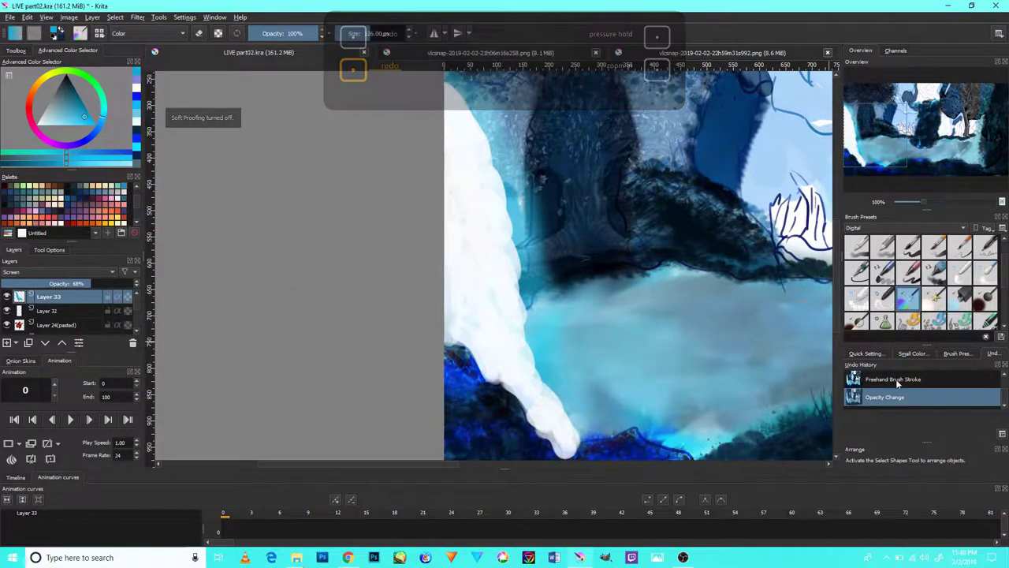
pyautogui.click(894, 379)
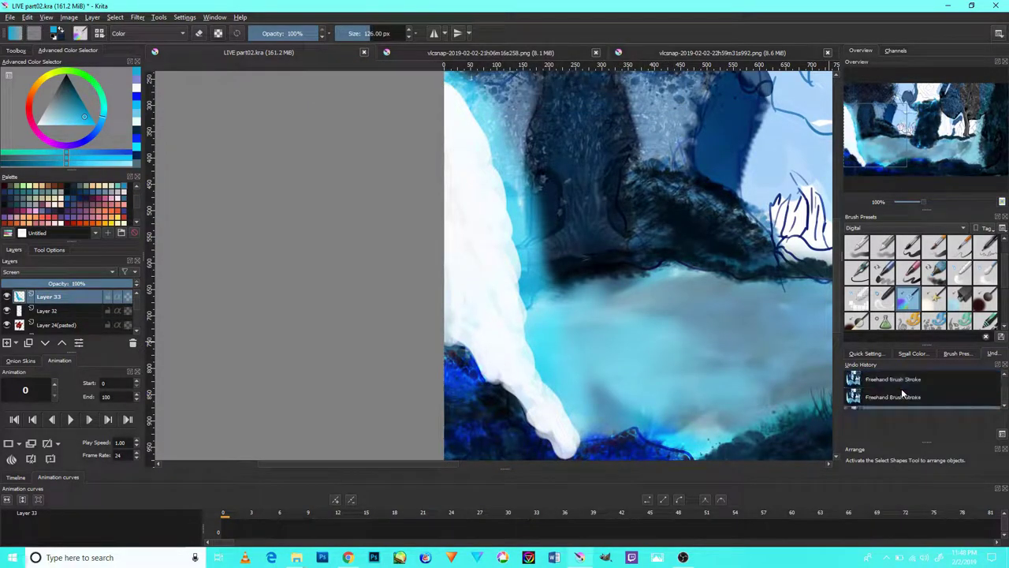
pyautogui.moveTo(560, 332); pyautogui.dragTo(765, 354)
pyautogui.press('-')
pyautogui.press('-')
pyautogui.press('-')
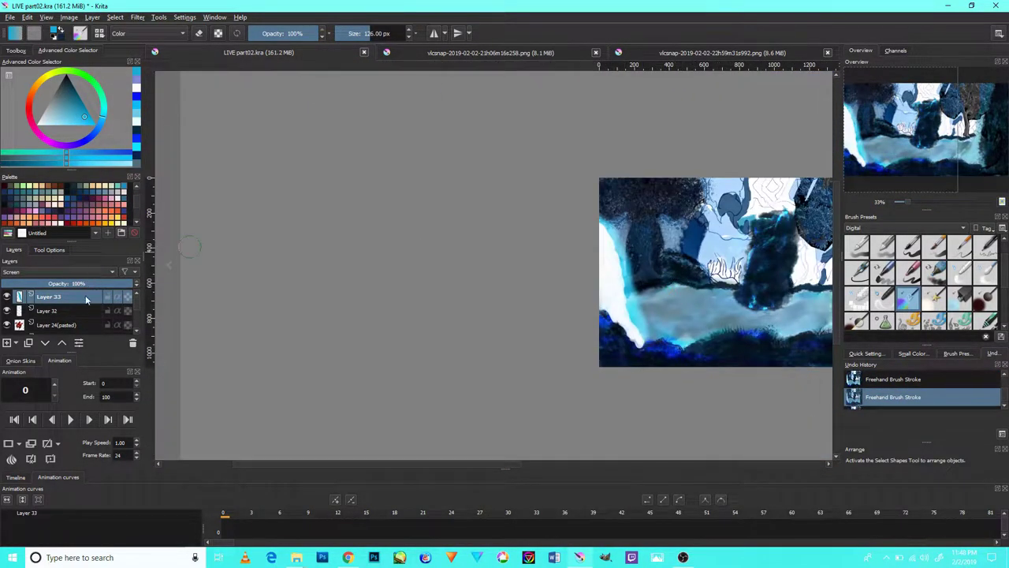
pyautogui.click(82, 311)
# Undo two strokes and switch to a large Color Dodge brush shrunk to about 136 px.
pyautogui.click(990, 278)
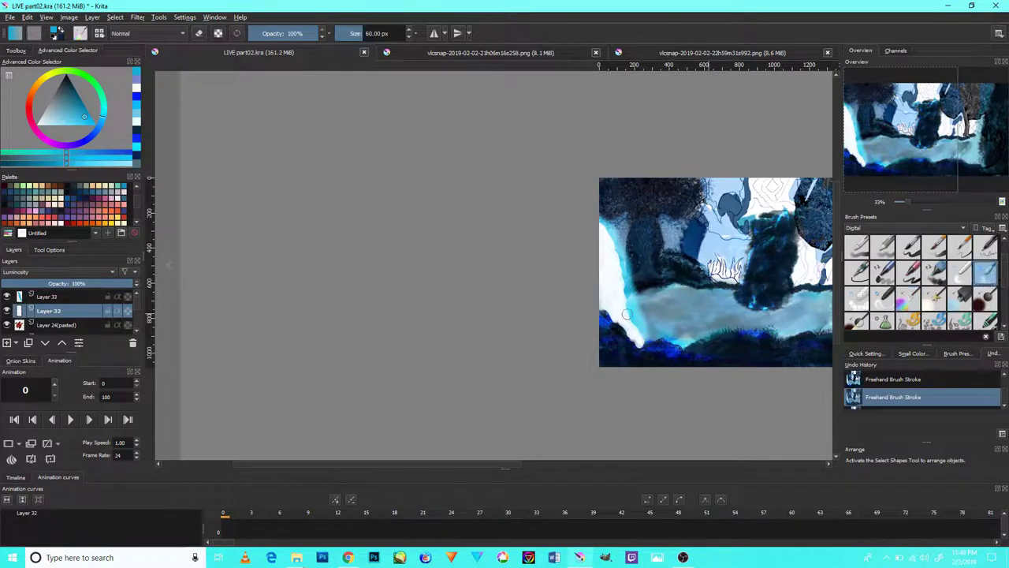
pyautogui.press('+')
pyautogui.press('+')
pyautogui.press('+')
pyautogui.press('+')
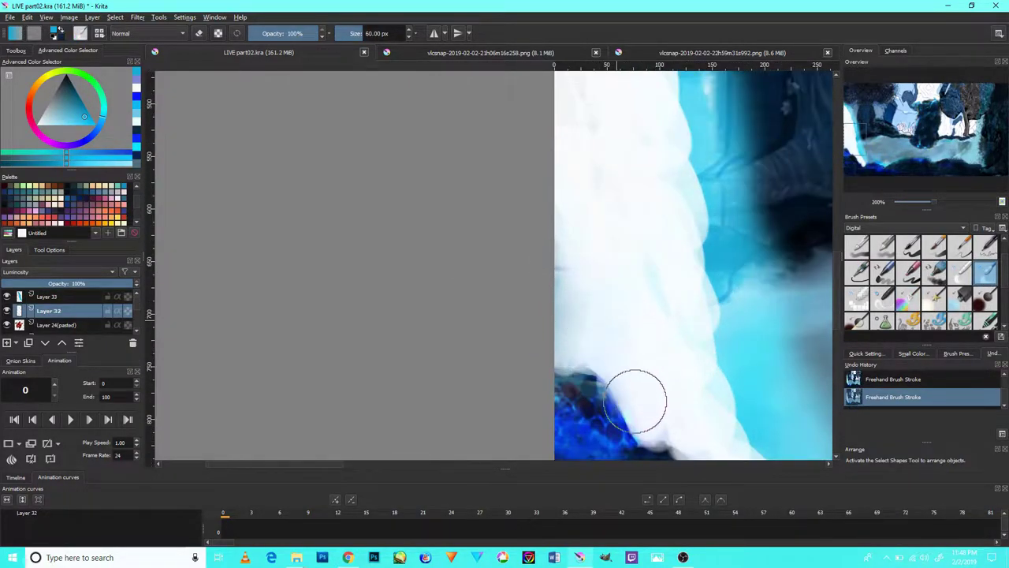
pyautogui.hotkey('ctrl', 'z')
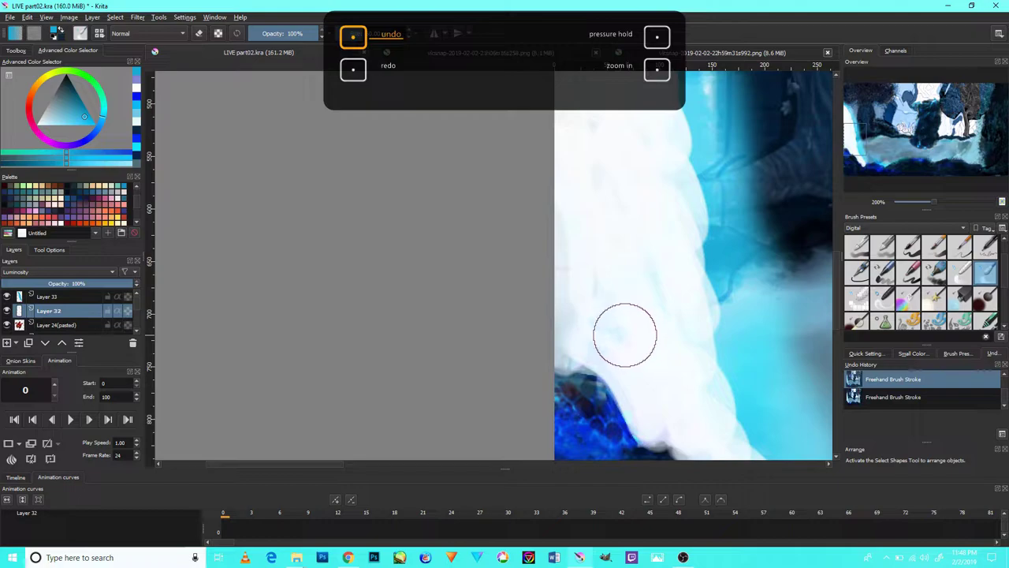
pyautogui.click(960, 272)
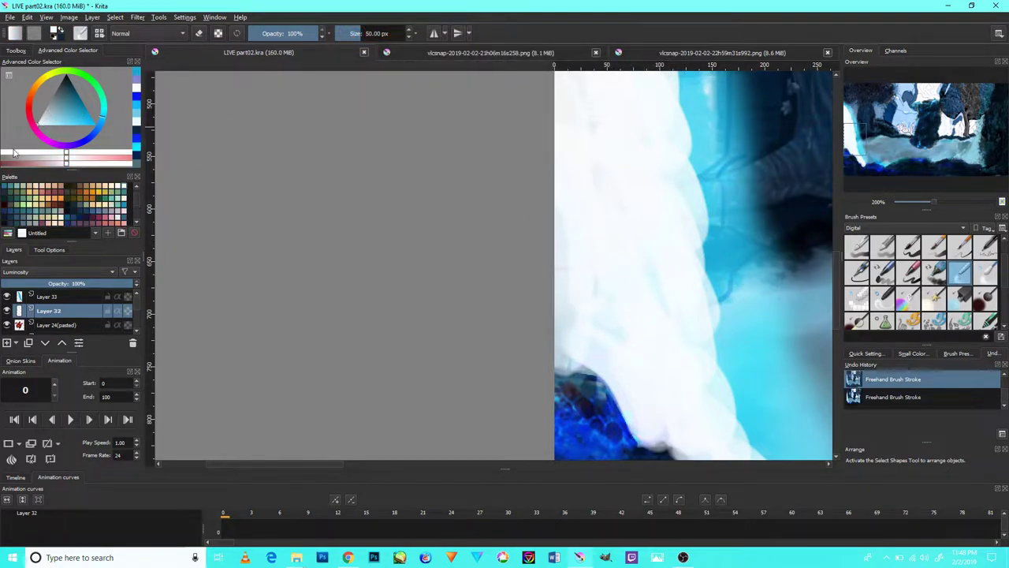
pyautogui.hotkey('ctrl', 'z')
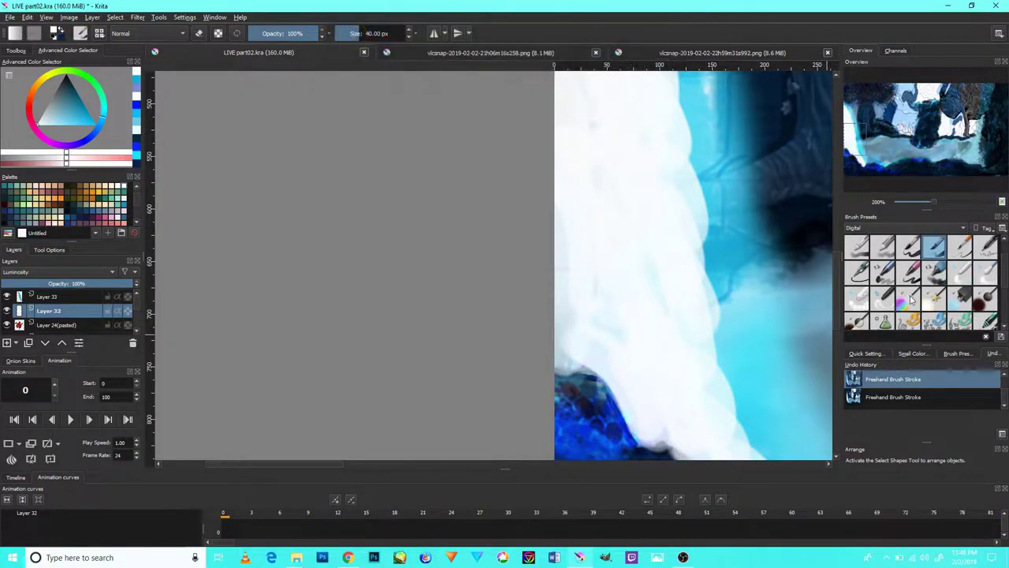
pyautogui.click(934, 296)
pyautogui.click(559, 284)
pyautogui.moveTo(560, 284); pyautogui.dragTo(568, 282)
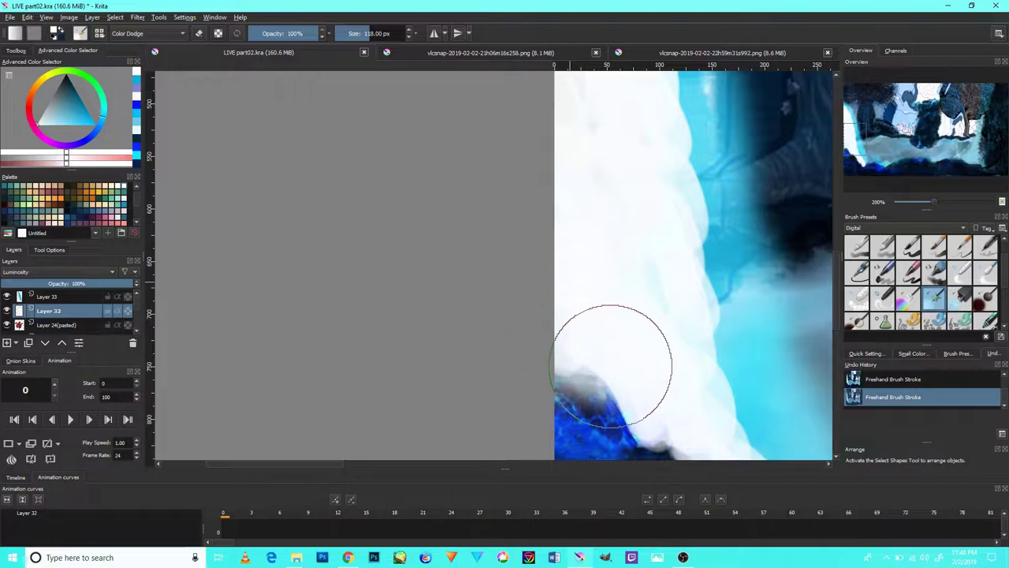
# Pan along the waterfall's edge up to the dark rocks, then choose a normal-mode 60 px brush.
pyautogui.scroll(3, 618, 307)
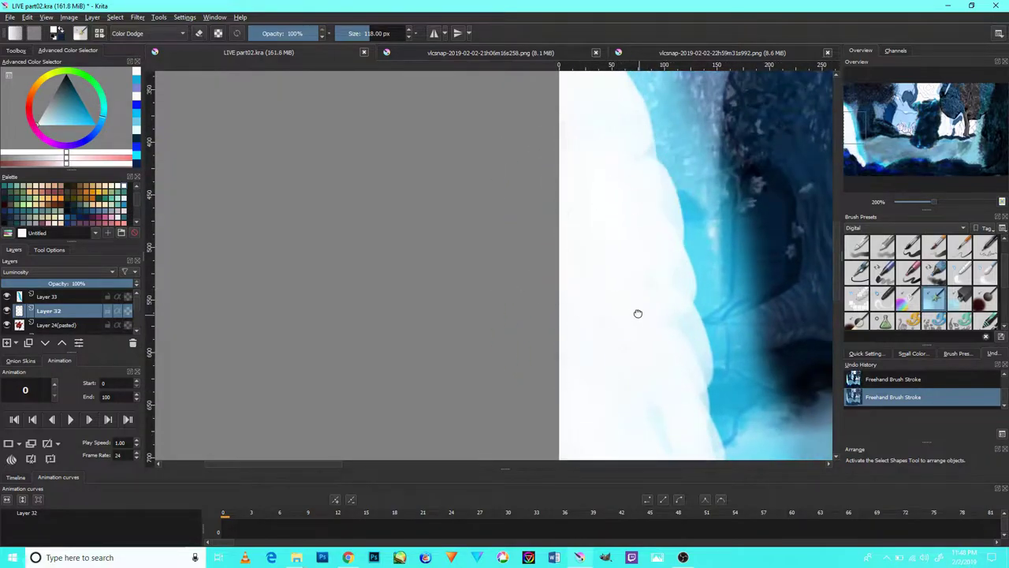
pyautogui.moveTo(638, 313); pyautogui.dragTo(566, 214)
pyautogui.moveTo(624, 352)
pyautogui.mouseDown()
pyautogui.moveTo(612, 277)
pyautogui.moveTo(606, 318)
pyautogui.moveTo(437, 178)
pyautogui.moveTo(560, 258)
pyautogui.mouseUp()
pyautogui.moveTo(533, 193); pyautogui.dragTo(539, 322)
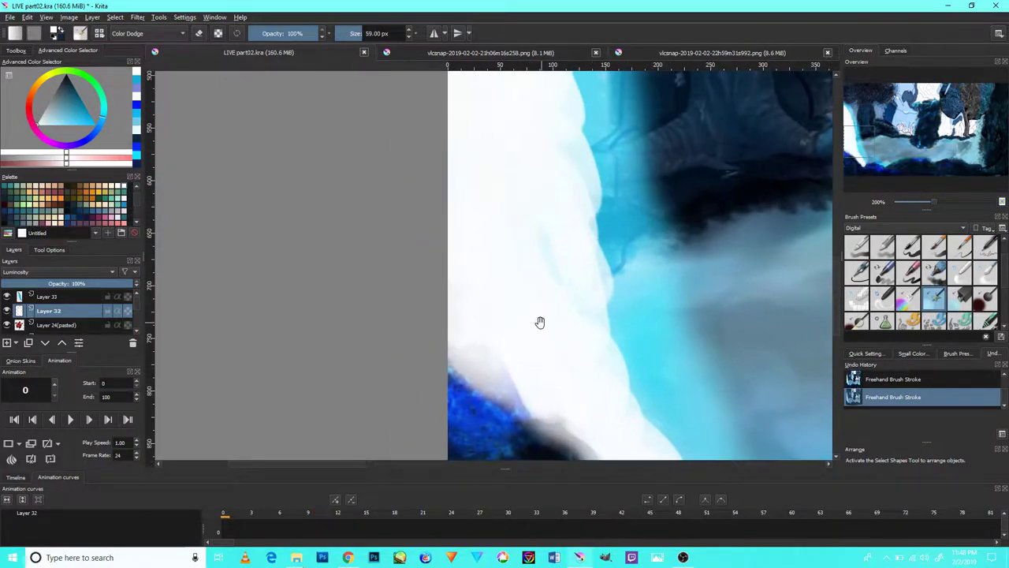
pyautogui.moveTo(575, 218); pyautogui.dragTo(574, 331)
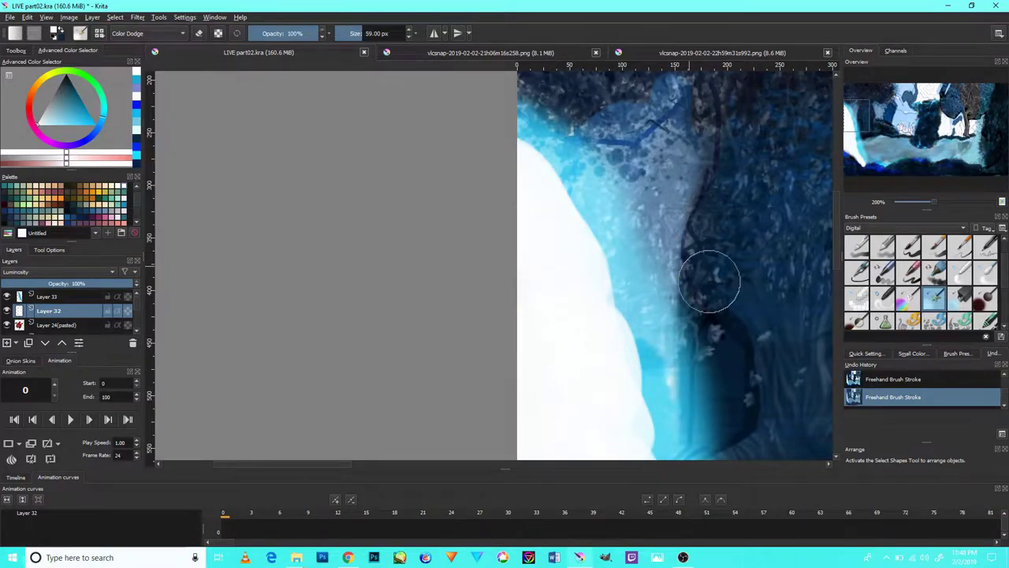
pyautogui.click(986, 273)
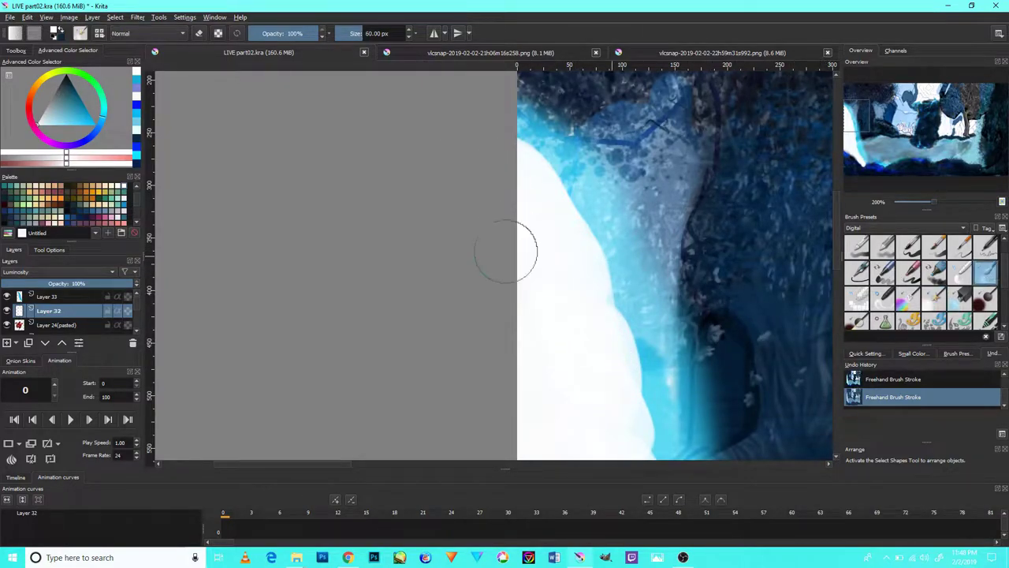
# Make Layer 33 active with a 50 px brush and pan down to the dark lower ground.
pyautogui.click(67, 298)
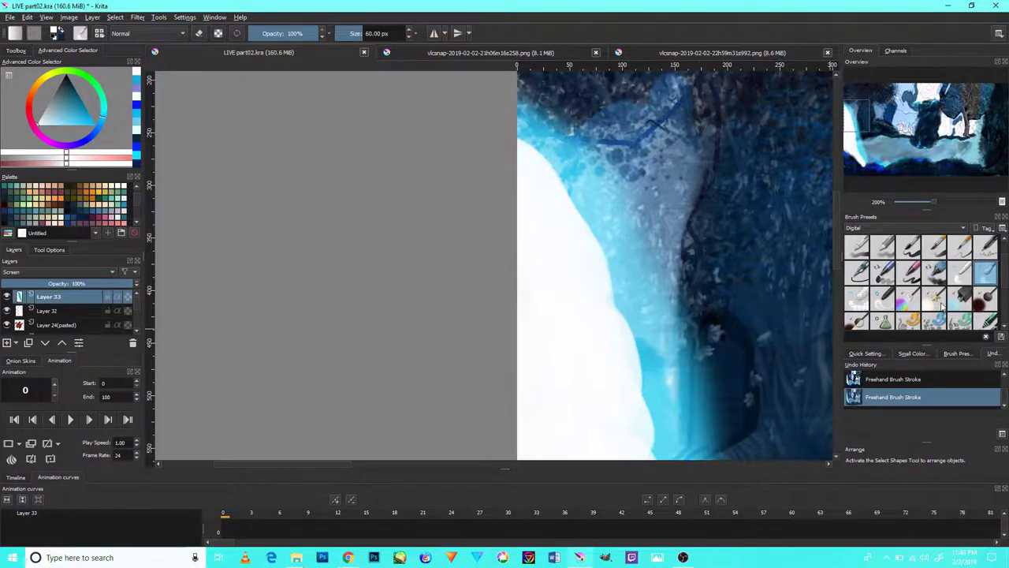
pyautogui.click(960, 273)
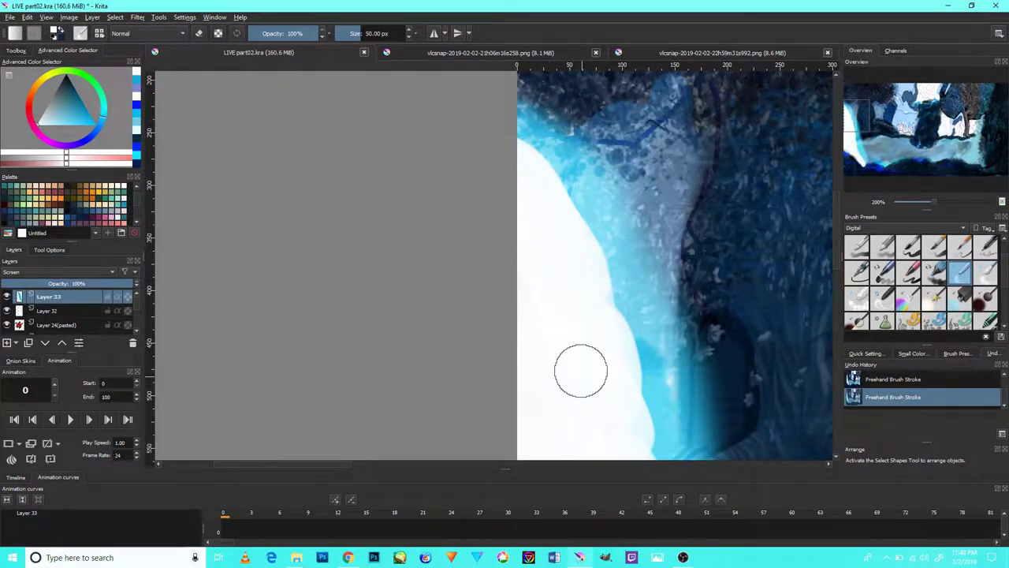
pyautogui.moveTo(580, 371); pyautogui.dragTo(532, 177)
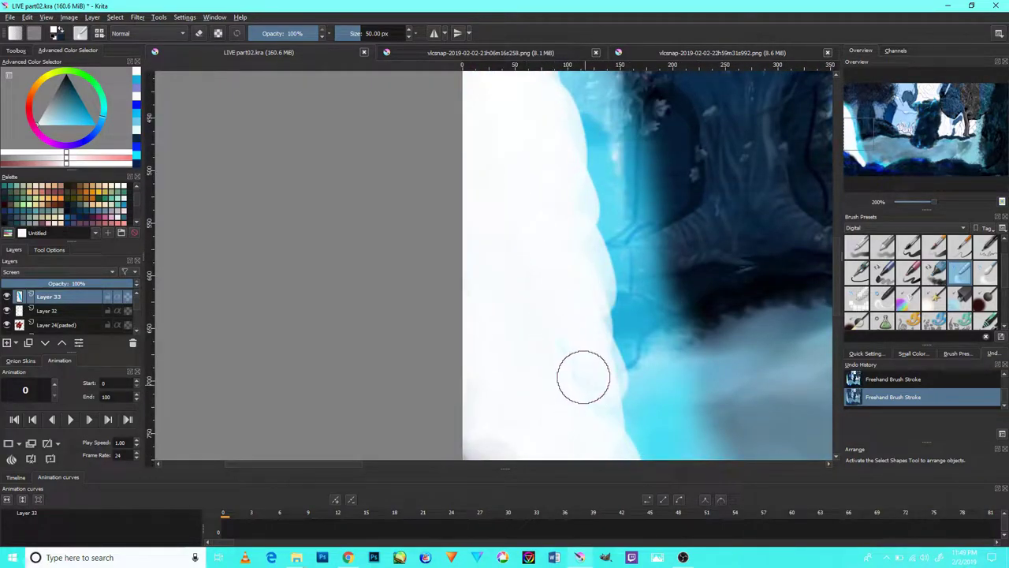
pyautogui.moveTo(584, 376); pyautogui.dragTo(583, 258)
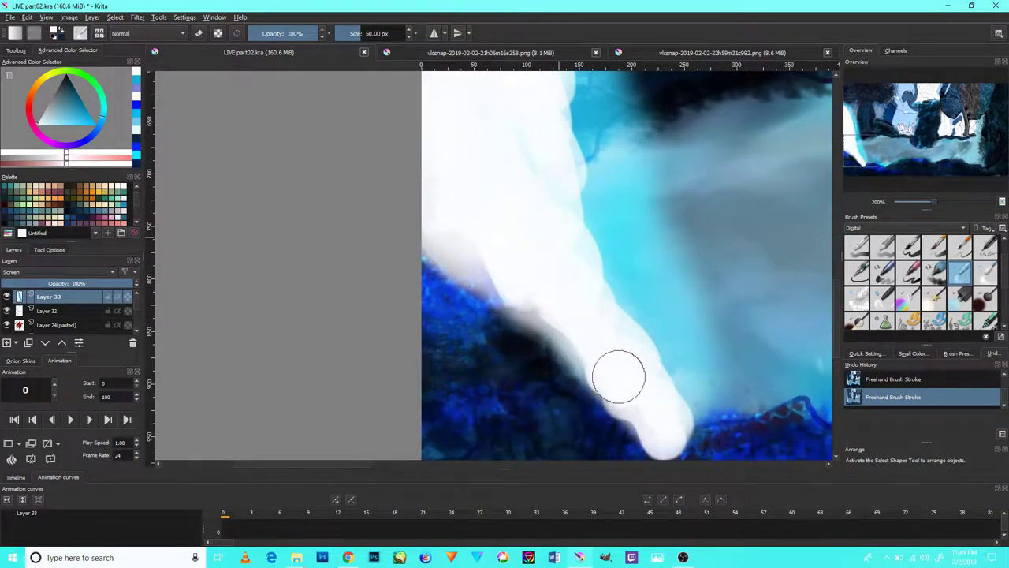
pyautogui.scroll(-5, 647, 402)
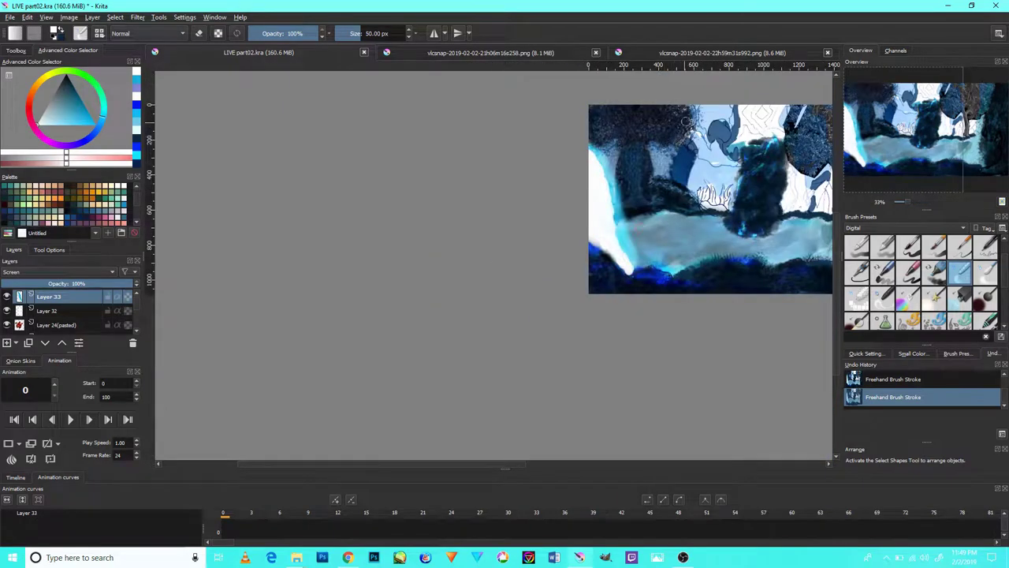
pyautogui.moveTo(717, 118); pyautogui.dragTo(548, 211)
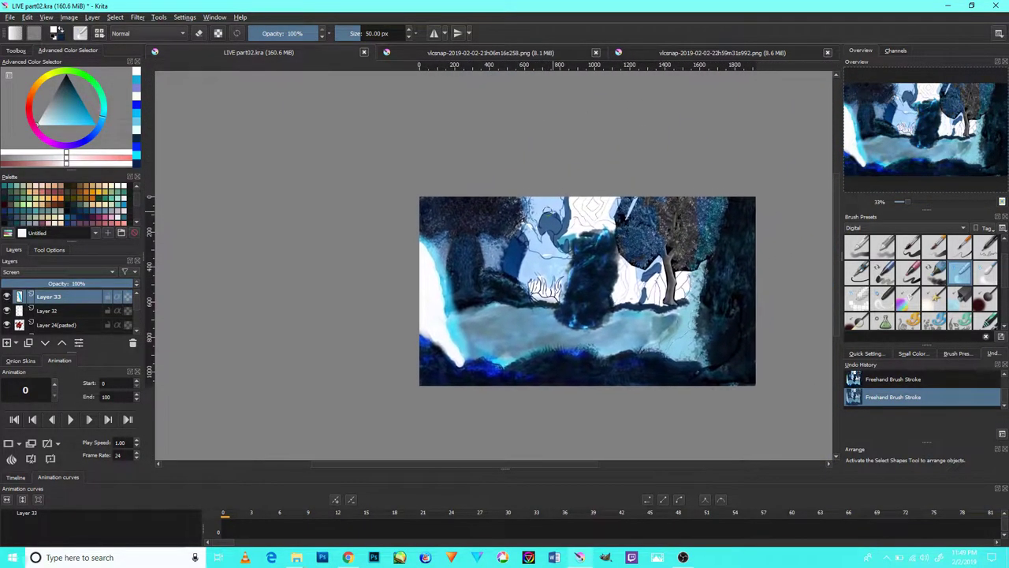
pyautogui.scroll(4, 543, 301)
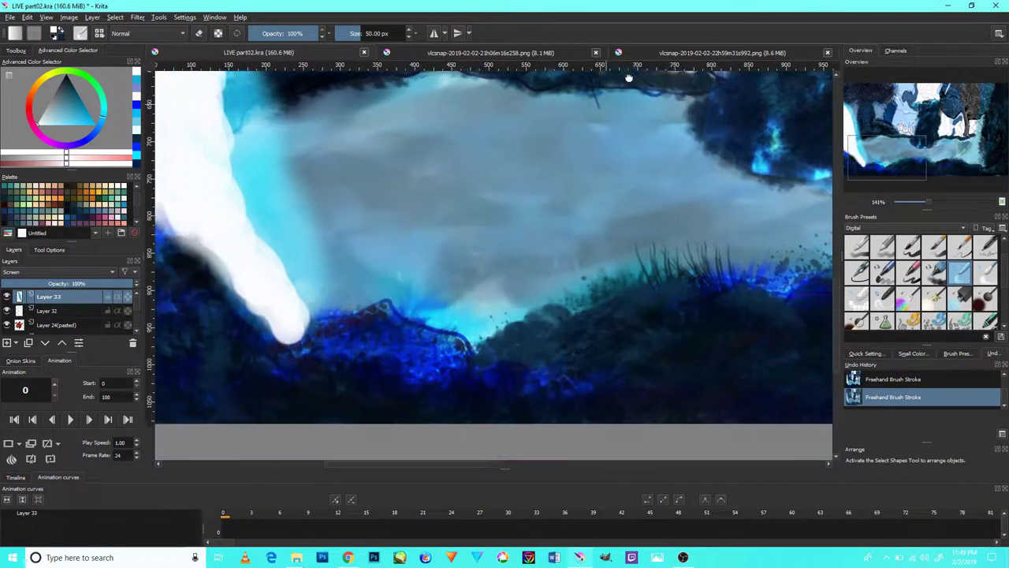
pyautogui.moveTo(528, 298)
pyautogui.mouseDown()
pyautogui.moveTo(671, 252)
pyautogui.moveTo(701, 194)
pyautogui.moveTo(599, 195)
pyautogui.moveTo(626, 252)
pyautogui.moveTo(661, 244)
pyautogui.moveTo(744, 371)
pyautogui.moveTo(726, 339)
pyautogui.moveTo(572, 279)
pyautogui.moveTo(519, 180)
pyautogui.mouseUp()
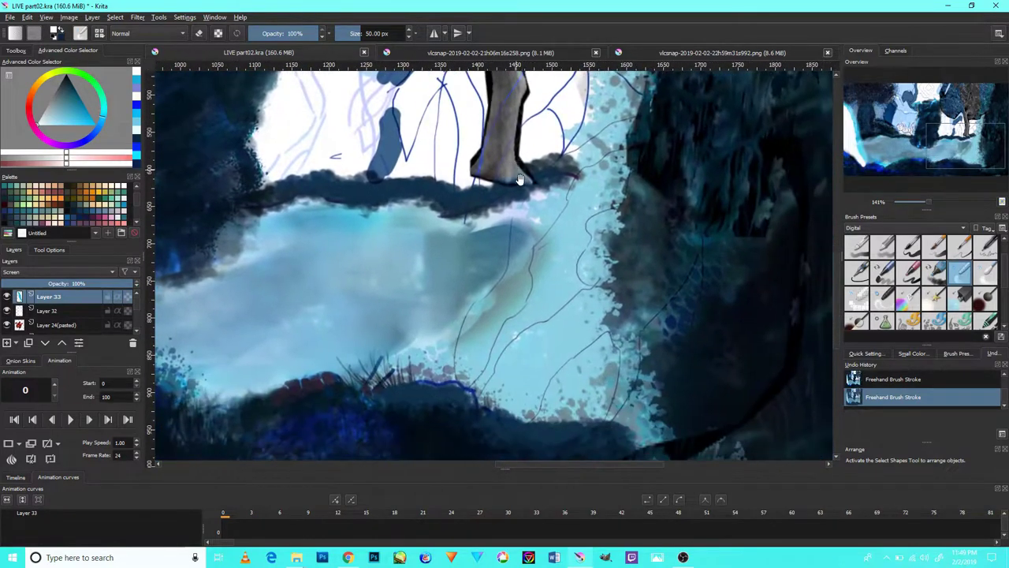
pyautogui.moveTo(584, 333); pyautogui.dragTo(444, 247)
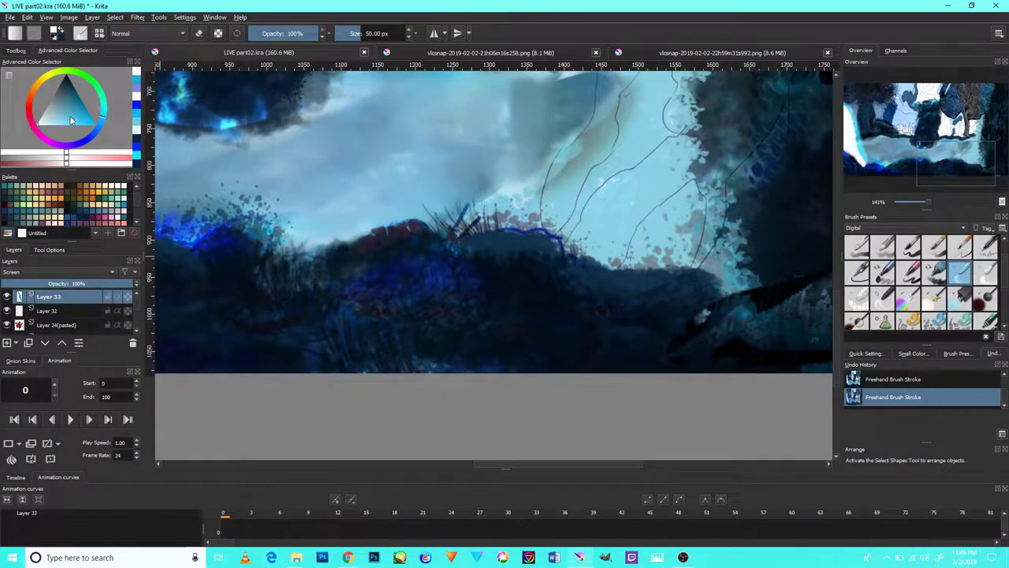
# Set a saturated cyan colour, show the Textures brushes, and undo a test grass dab.
pyautogui.moveTo(103, 111); pyautogui.dragTo(104, 129)
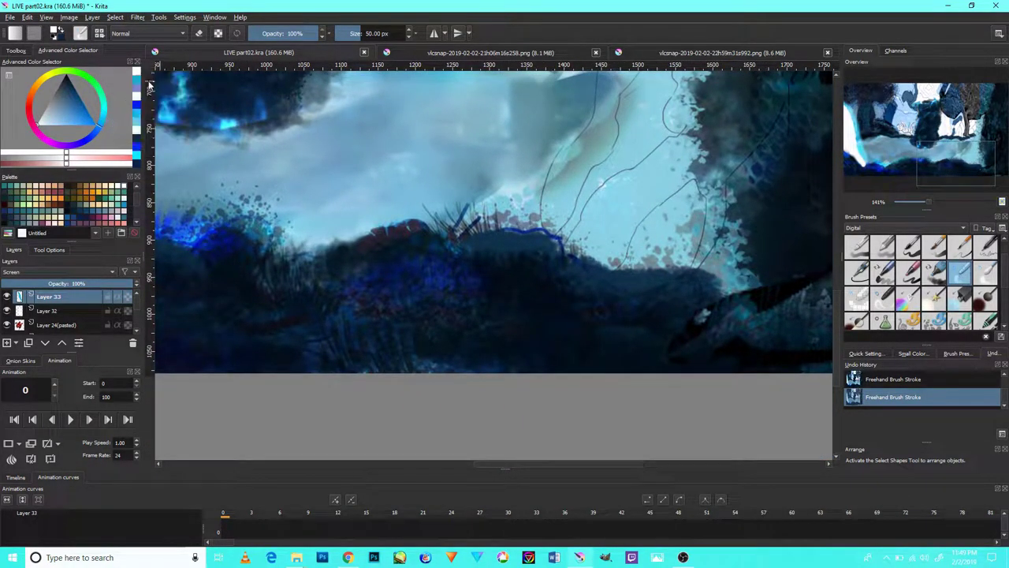
pyautogui.click(138, 127)
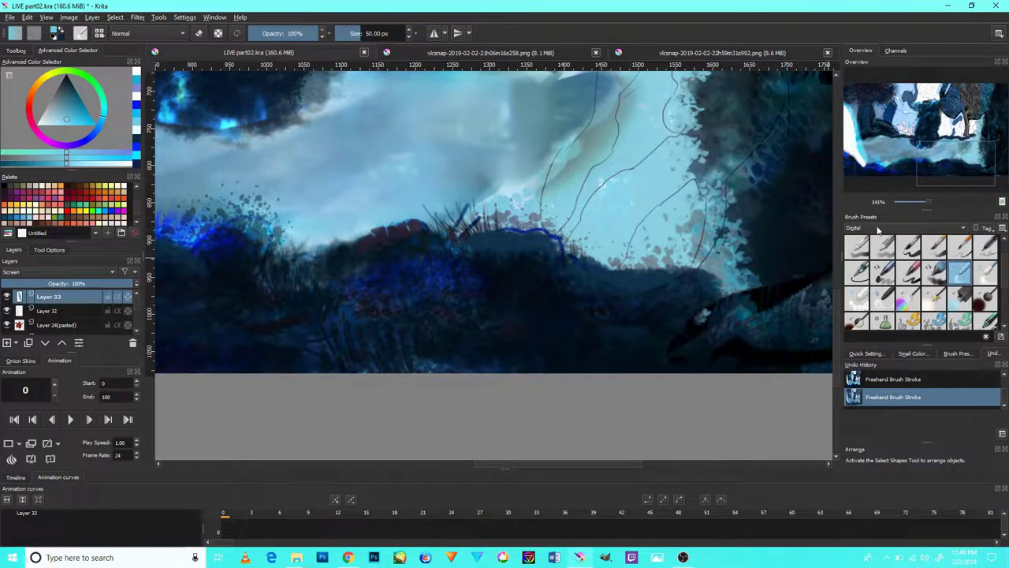
pyautogui.click(887, 226)
pyautogui.click(893, 287)
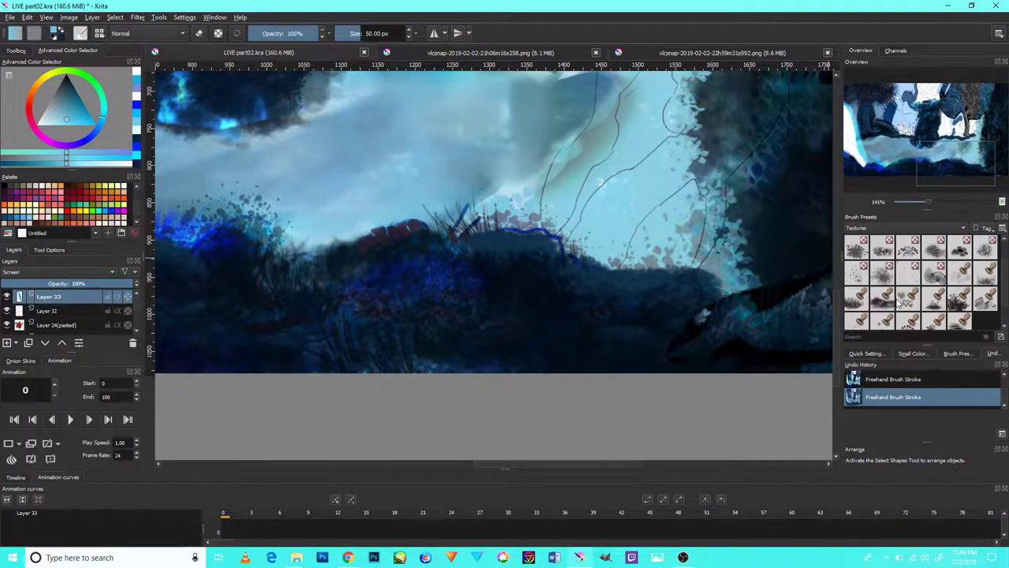
pyautogui.click(590, 351)
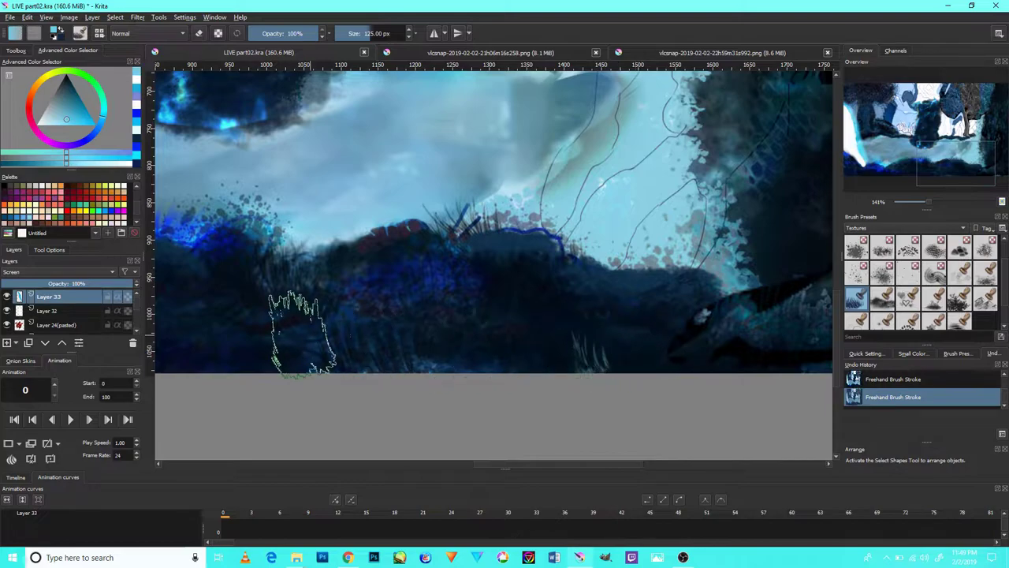
pyautogui.hotkey('ctrl', 'z')
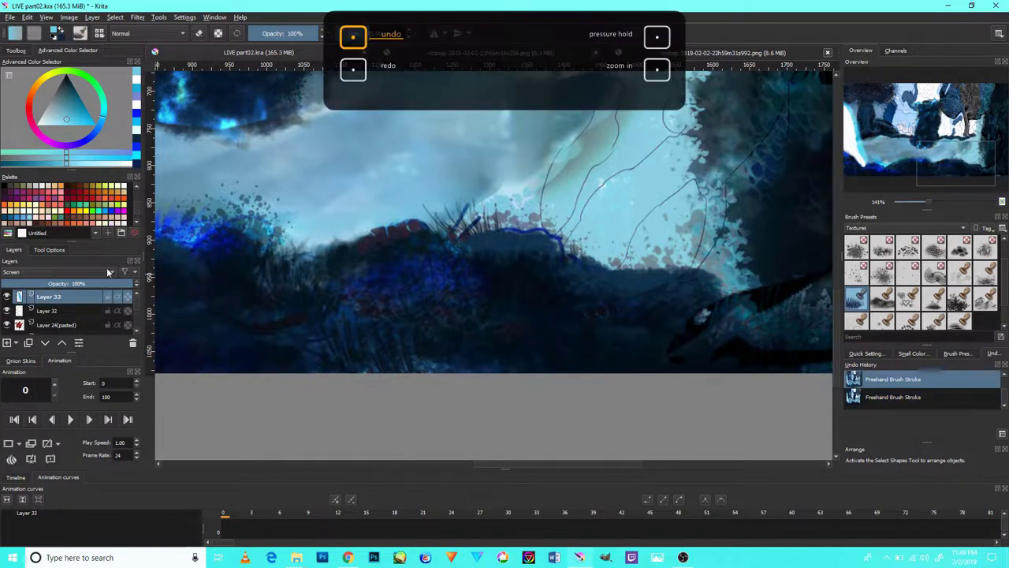
# Stamp grass tufts along the ground on a new Layer 34 and set it to Screen blending.
pyautogui.click(10, 345)
pyautogui.click(335, 335)
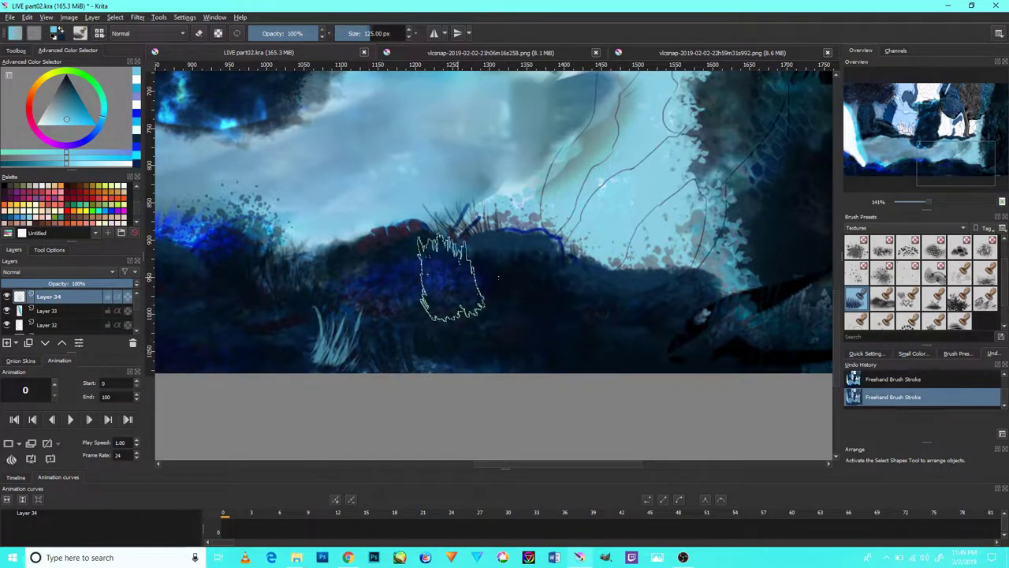
pyautogui.click(449, 278)
pyautogui.click(638, 339)
pyautogui.click(52, 277)
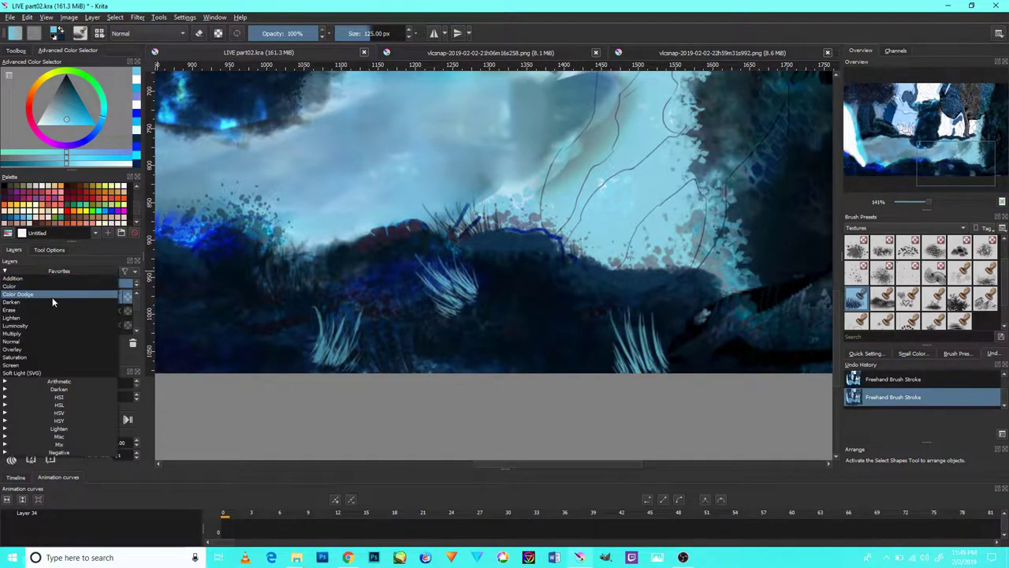
pyautogui.click(67, 366)
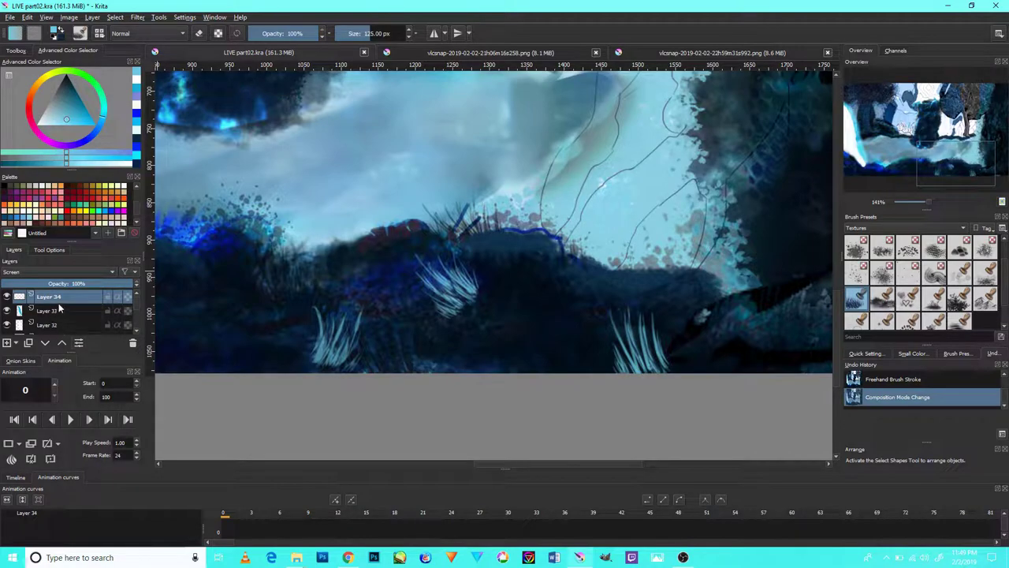
# Undo a grass row, stamp a tuft on the right-hand ground, and pan back toward the waterfall's base.
pyautogui.moveTo(631, 323); pyautogui.dragTo(524, 371)
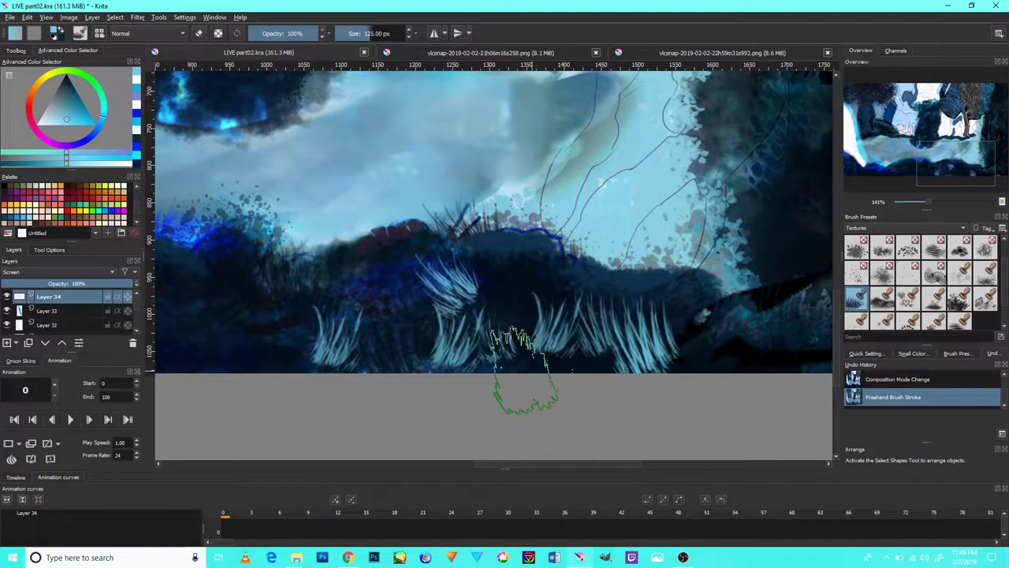
pyautogui.hotkey('ctrl', 'z')
pyautogui.moveTo(375, 329); pyautogui.dragTo(114, 330)
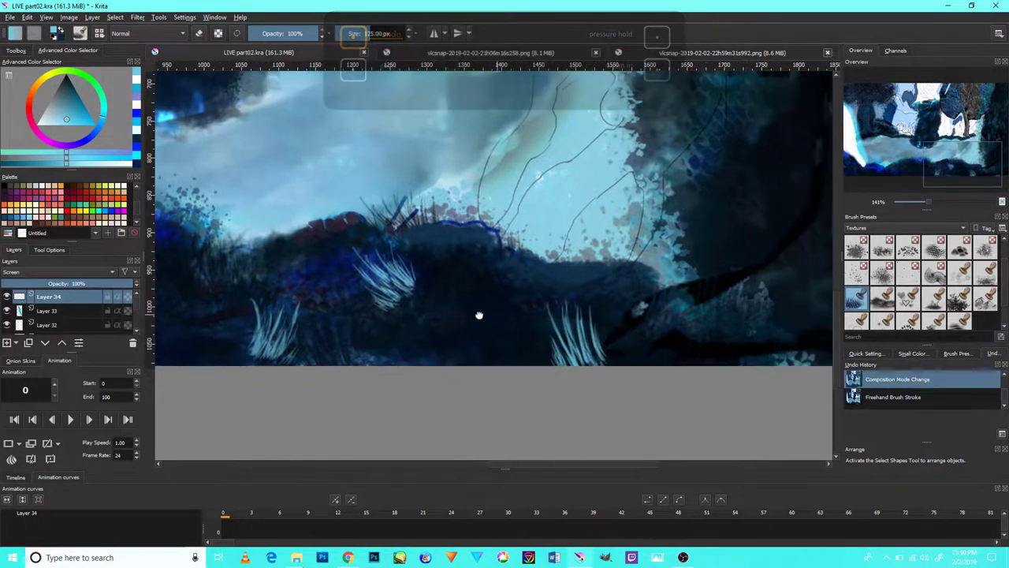
pyautogui.click(670, 355)
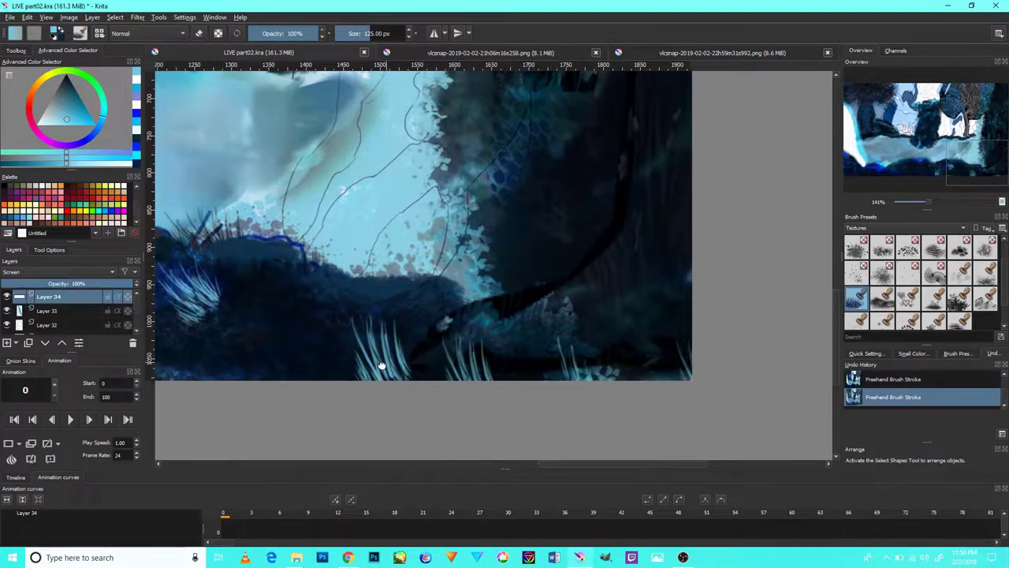
pyautogui.moveTo(221, 370)
pyautogui.mouseDown()
pyautogui.moveTo(455, 374)
pyautogui.moveTo(642, 337)
pyautogui.mouseUp()
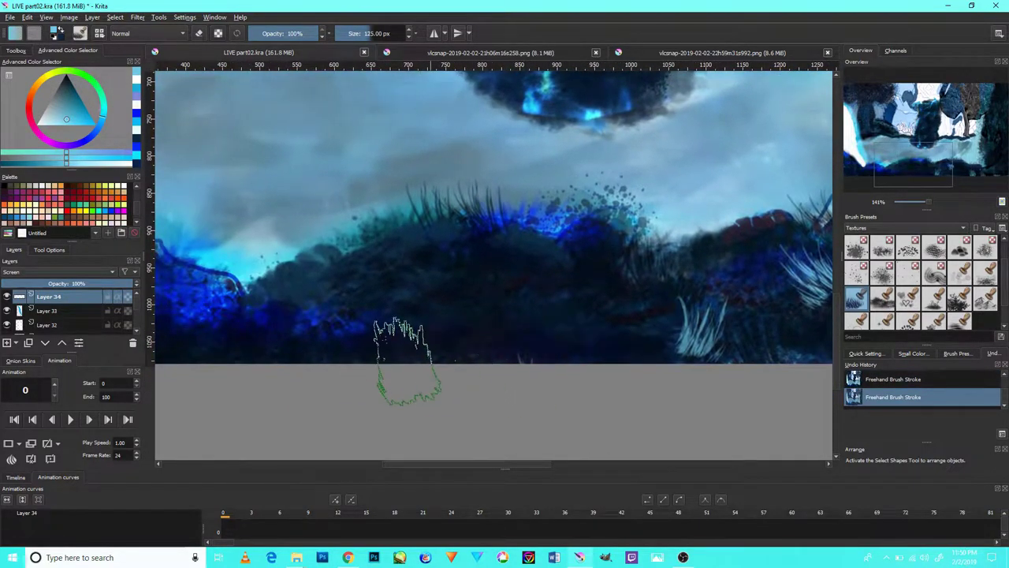
pyautogui.moveTo(296, 339); pyautogui.dragTo(610, 352)
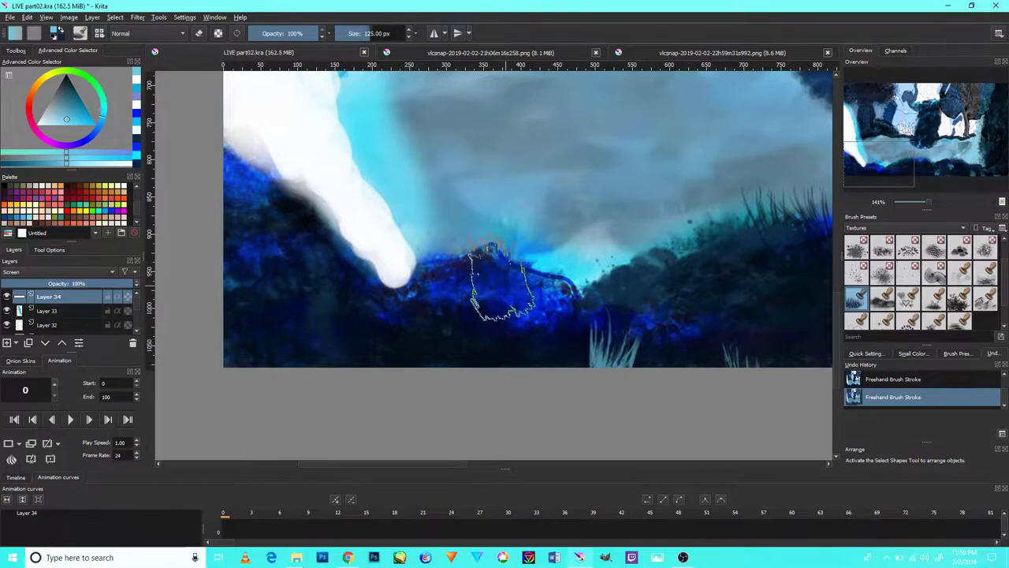
pyautogui.moveTo(484, 282); pyautogui.dragTo(518, 281)
pyautogui.moveTo(356, 315); pyautogui.dragTo(440, 300)
# Paint teal grass on the left and lower-right ground with a 320 px grass texture brush.
pyautogui.click(319, 148)
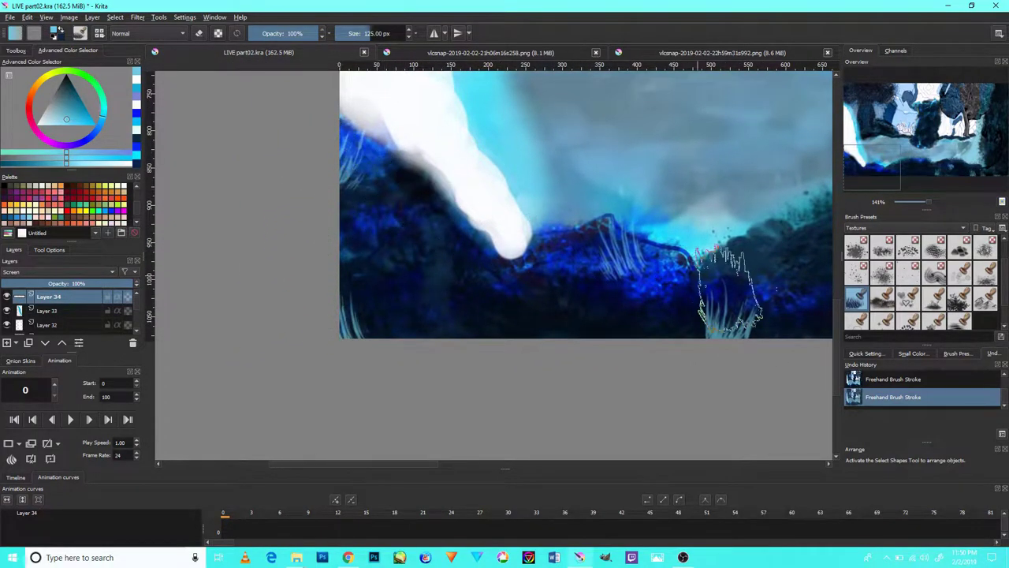
pyautogui.click(882, 298)
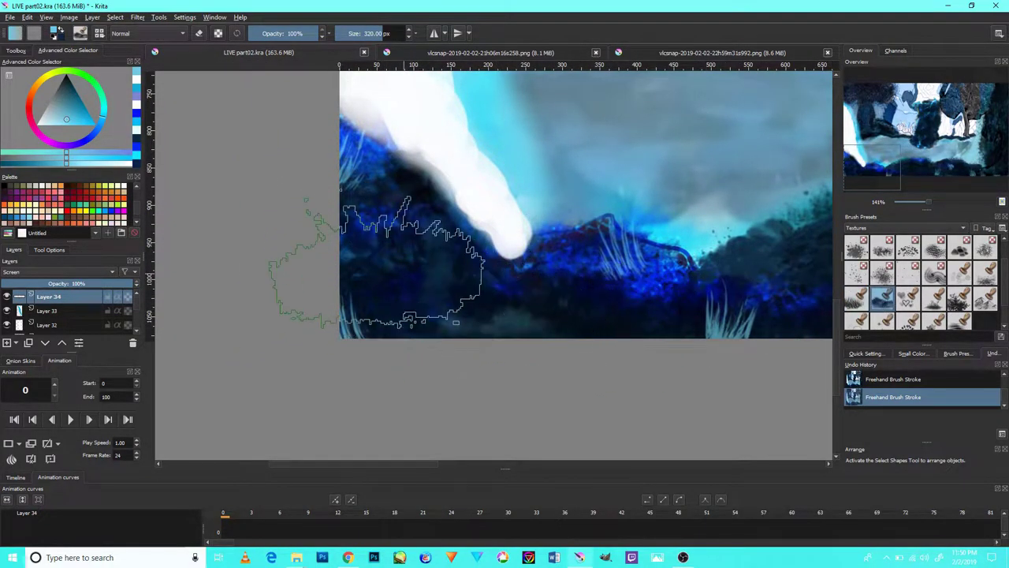
pyautogui.moveTo(306, 211); pyautogui.dragTo(361, 200)
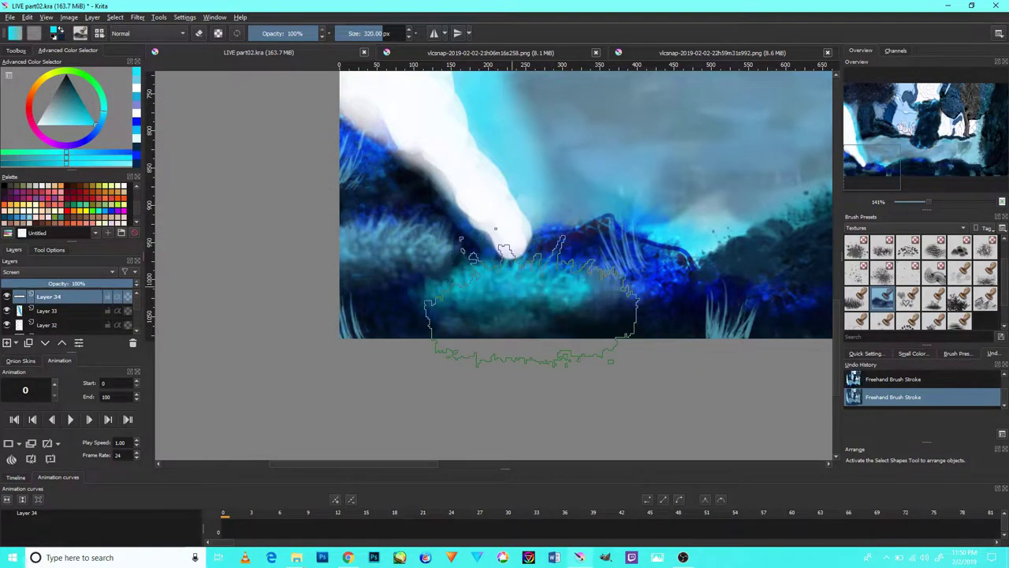
pyautogui.moveTo(665, 360); pyautogui.dragTo(328, 387)
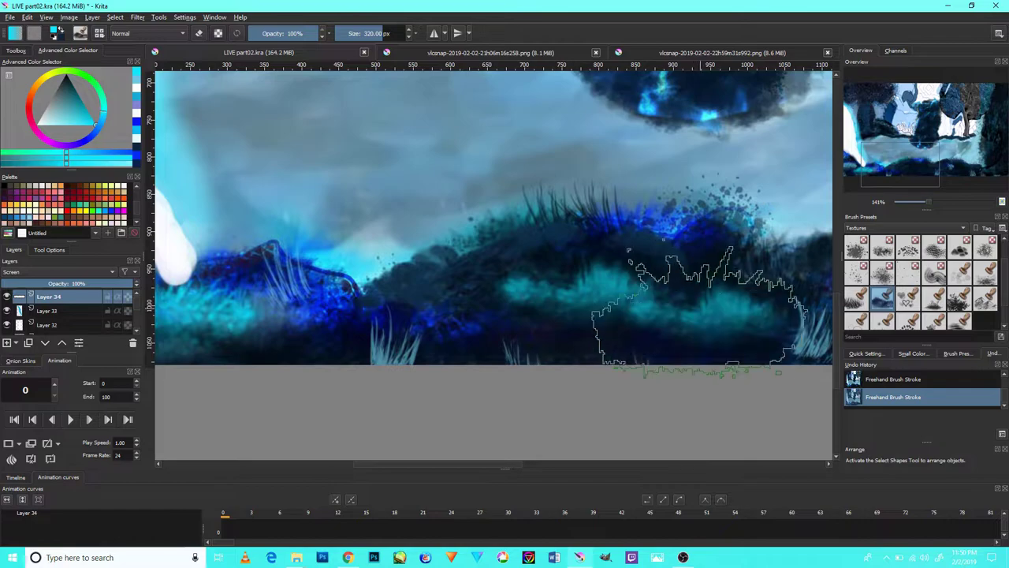
pyautogui.moveTo(688, 337); pyautogui.dragTo(349, 367)
pyautogui.moveTo(635, 275); pyautogui.dragTo(204, 277)
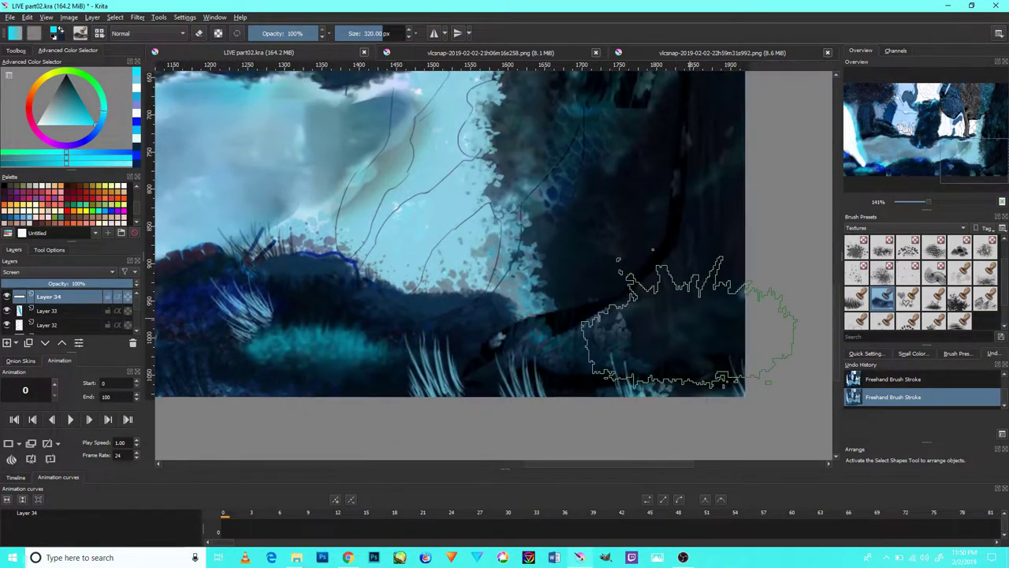
pyautogui.click(674, 323)
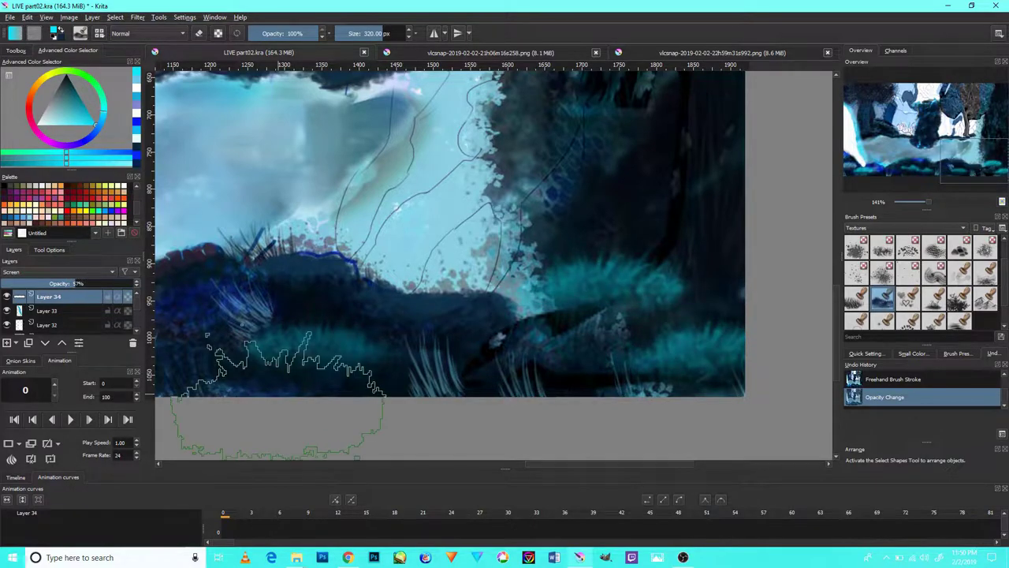
# Lower the grass layer to 57% opacity and paint teal grass along the ground at about 163 px.
pyautogui.click(354, 347)
pyautogui.scroll(-2, 442, 347)
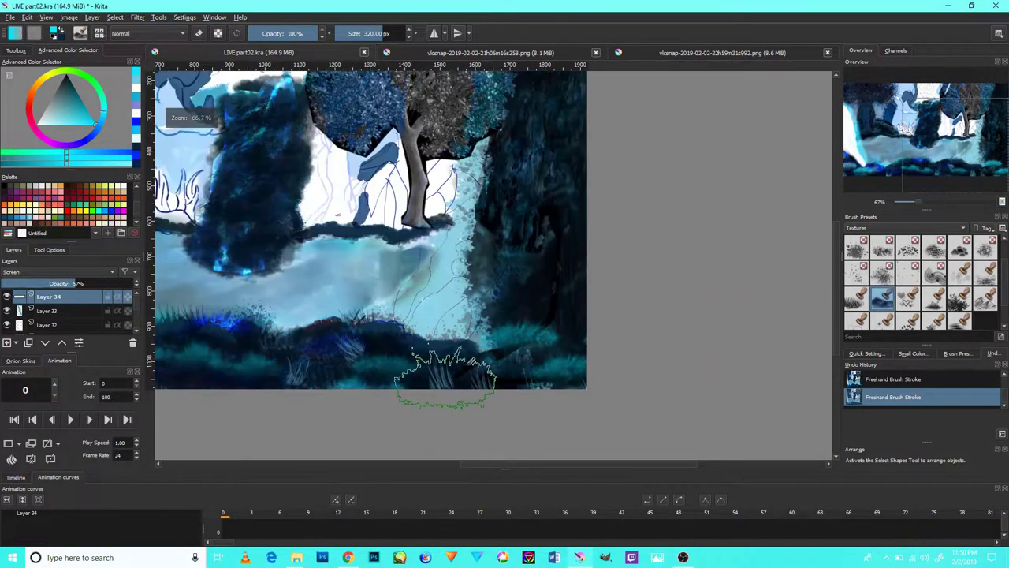
pyautogui.scroll(-2, 429, 347)
pyautogui.scroll(-3, 423, 347)
pyautogui.scroll(4, 426, 345)
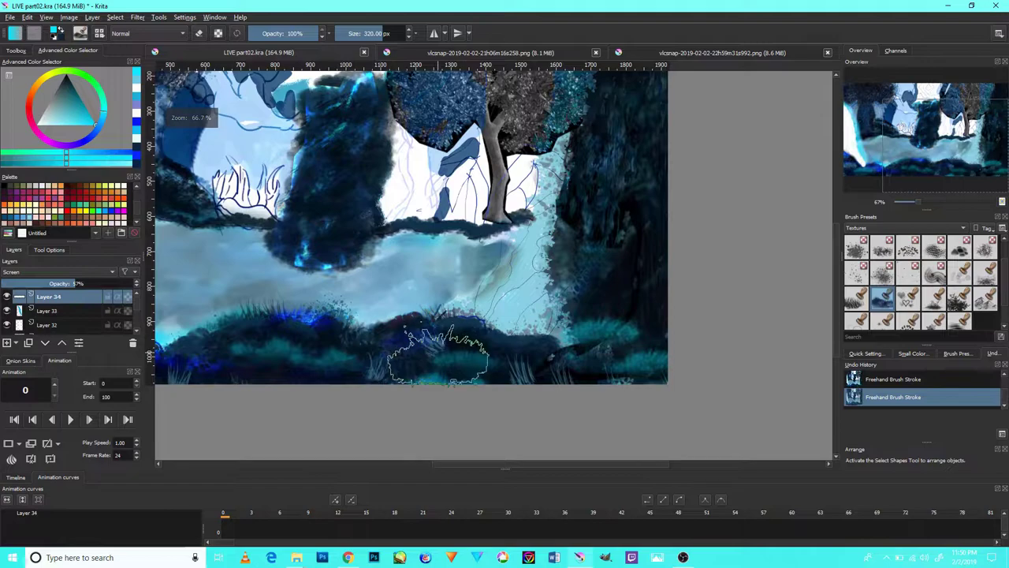
pyautogui.moveTo(455, 350); pyautogui.dragTo(599, 325)
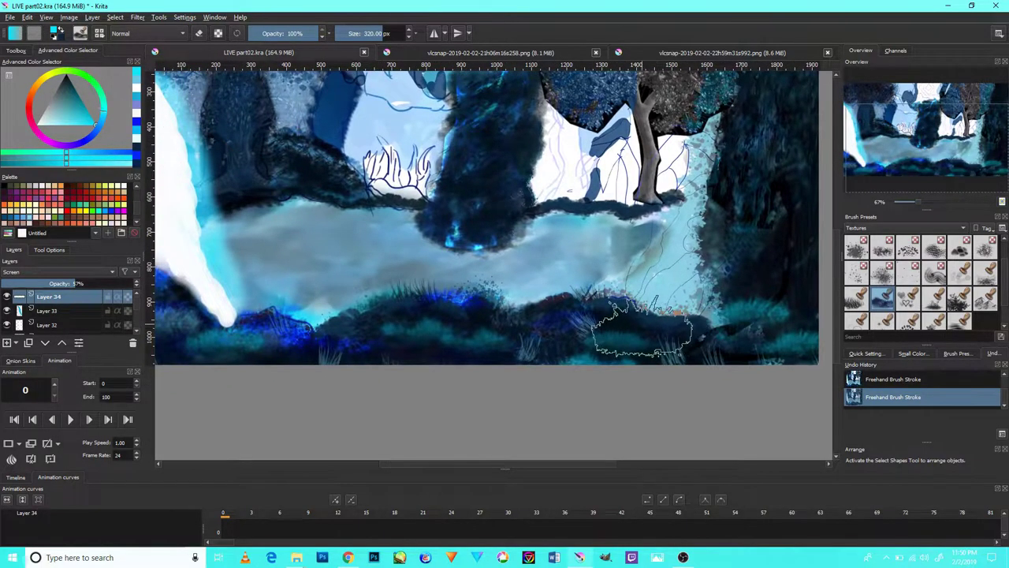
pyautogui.scroll(-2, 599, 325)
pyautogui.scroll(5, 599, 324)
pyautogui.press('[')
pyautogui.press('[')
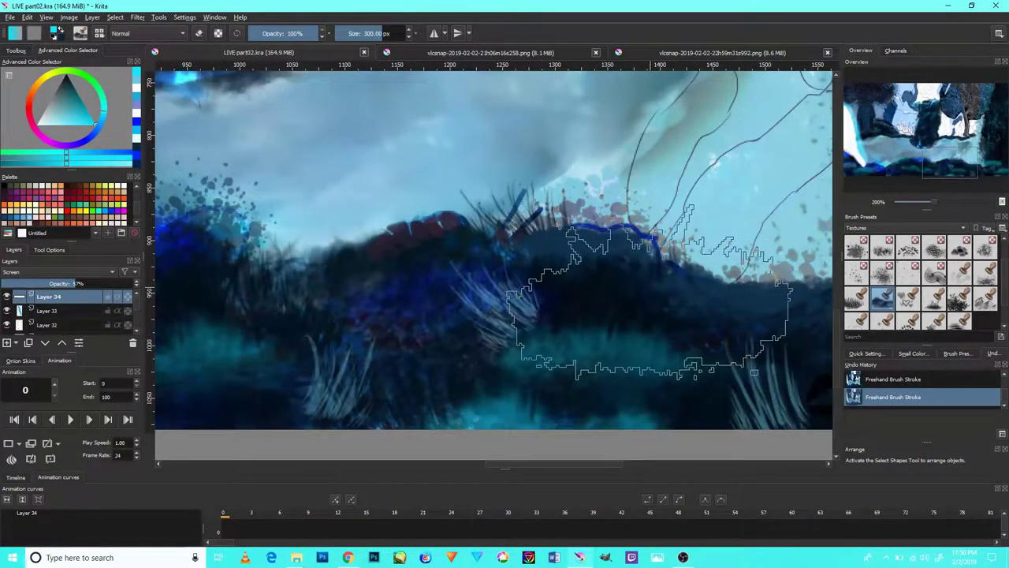
pyautogui.press('[')
pyautogui.press('[')
pyautogui.moveTo(627, 276)
pyautogui.mouseDown()
pyautogui.moveTo(268, 288)
pyautogui.moveTo(602, 367)
pyautogui.mouseUp()
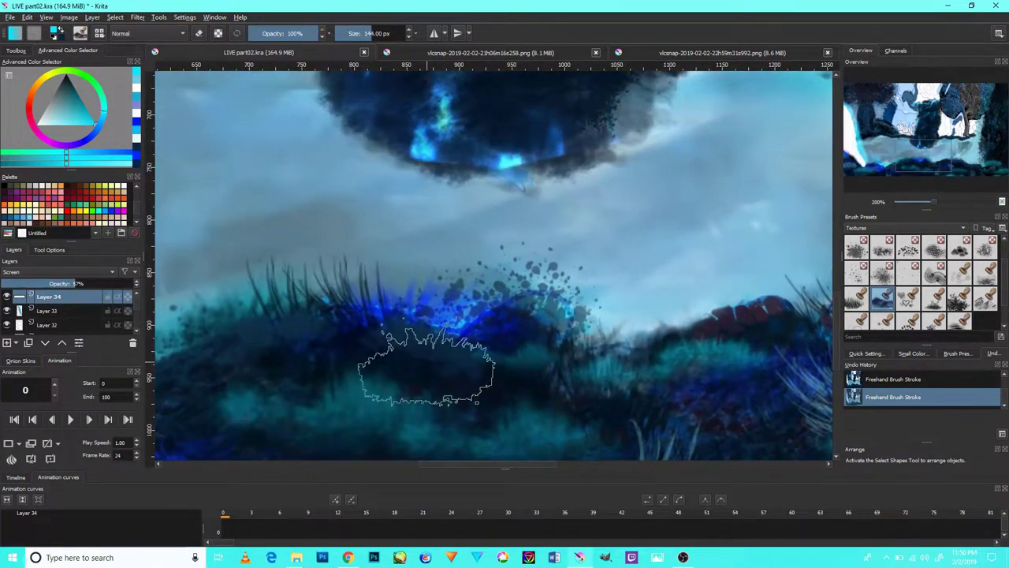
# Brush teal grass along the ground beside the waterfall and over the left ground.
pyautogui.moveTo(413, 371); pyautogui.dragTo(518, 350)
pyautogui.scroll(-3, 309, 390)
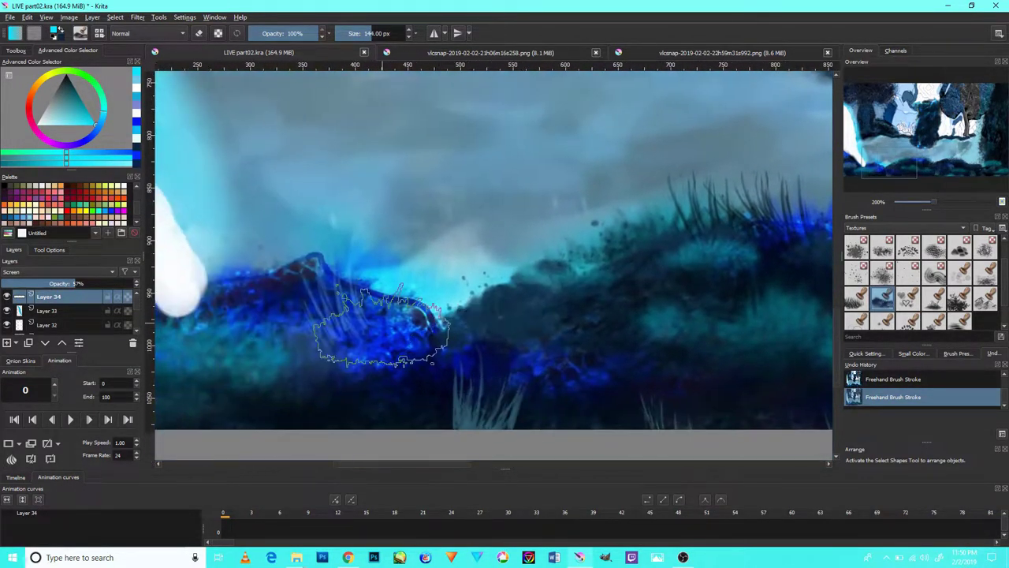
pyautogui.scroll(2, 481, 336)
pyautogui.scroll(1, 414, 347)
pyautogui.moveTo(413, 347); pyautogui.dragTo(289, 370)
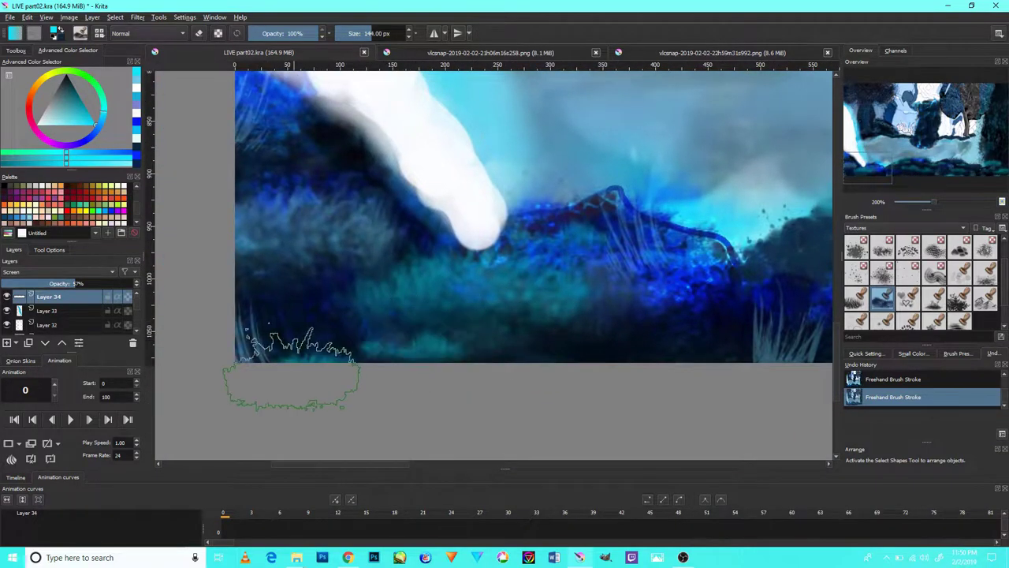
pyautogui.moveTo(244, 158)
pyautogui.mouseDown()
pyautogui.moveTo(181, 209)
pyautogui.moveTo(529, 229)
pyautogui.mouseUp()
pyautogui.scroll(-4, 535, 156)
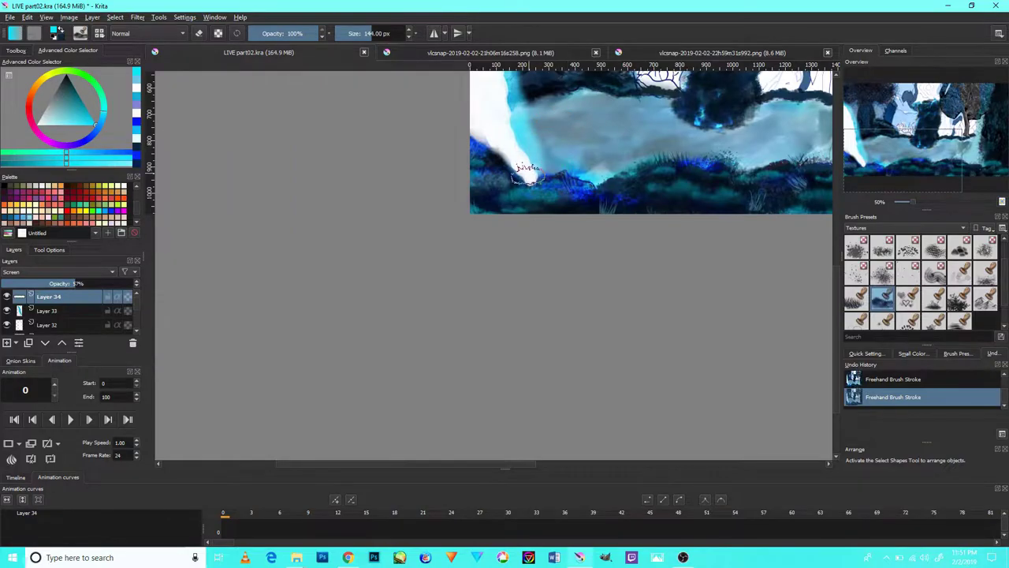
pyautogui.scroll(2, 527, 173)
pyautogui.scroll(1, 473, 252)
pyautogui.scroll(2, 432, 324)
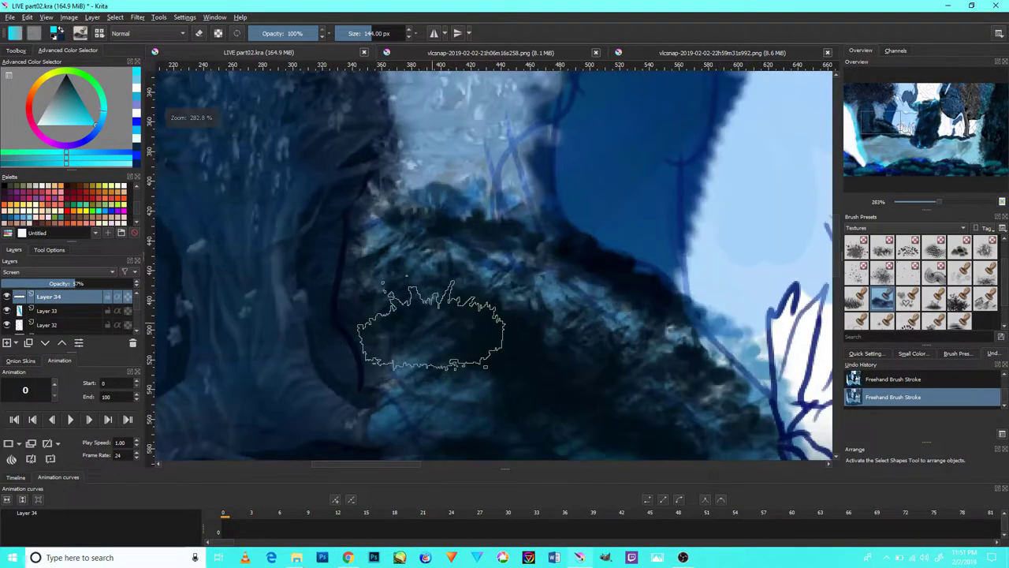
# Paint teal grass across the ledges beneath the dark tree, including the shadowed ledge centre.
pyautogui.moveTo(430, 323); pyautogui.dragTo(377, 372)
pyautogui.scroll(-2, 402, 394)
pyautogui.scroll(3, 438, 374)
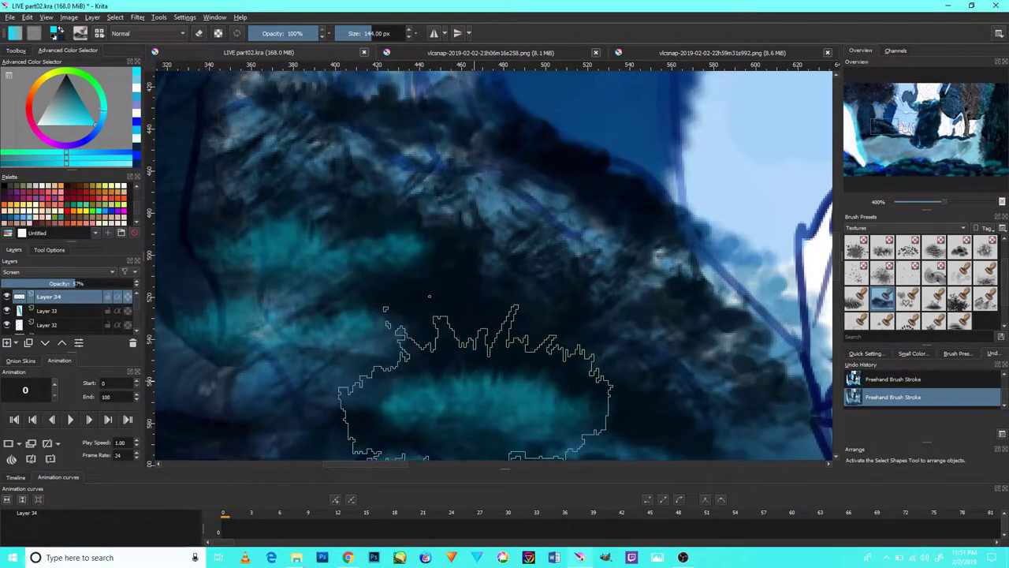
pyautogui.scroll(-4, 593, 317)
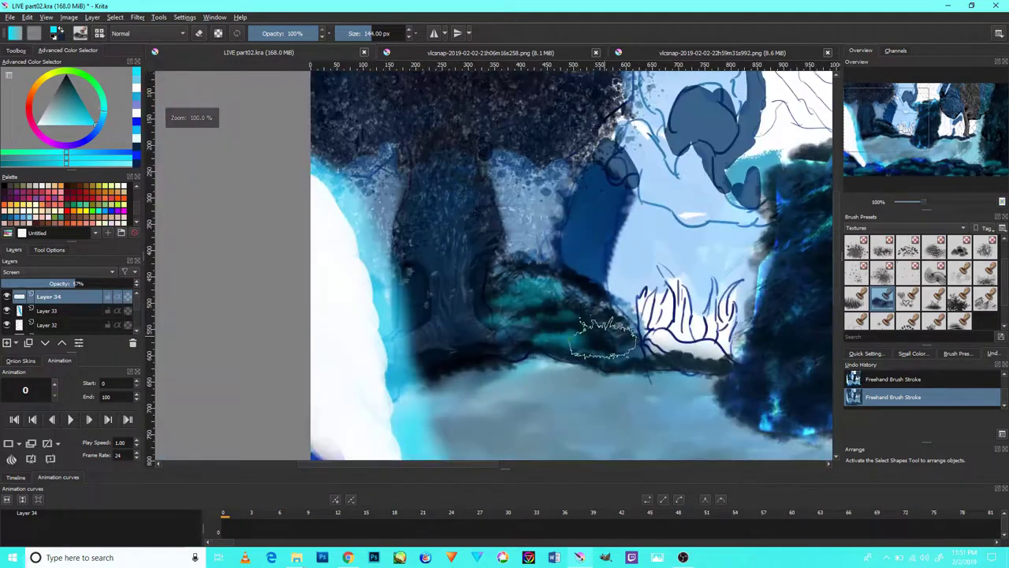
pyautogui.scroll(2, 699, 352)
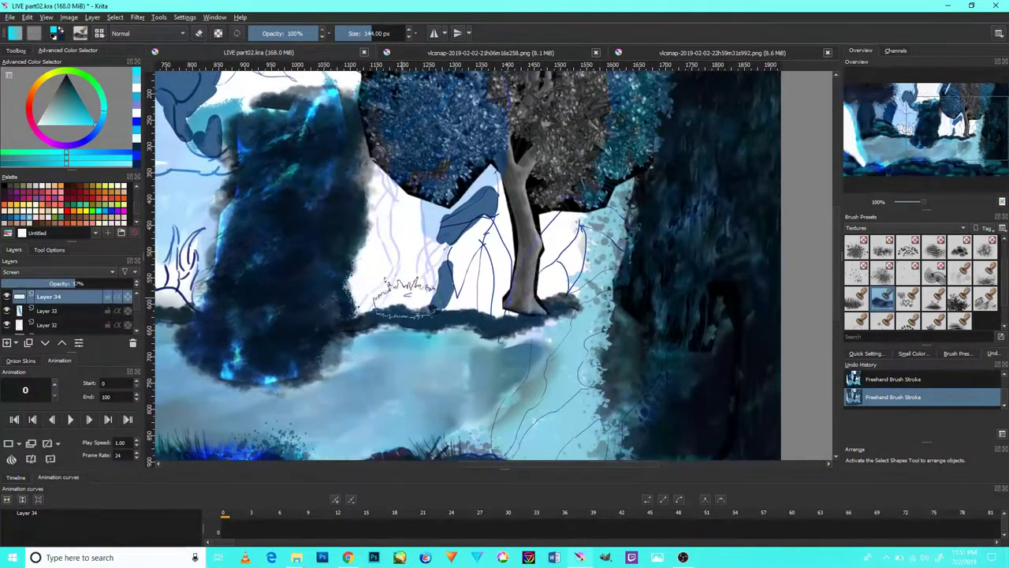
pyautogui.scroll(-4, 480, 308)
pyautogui.scroll(5, 481, 308)
pyautogui.moveTo(477, 300); pyautogui.dragTo(284, 351)
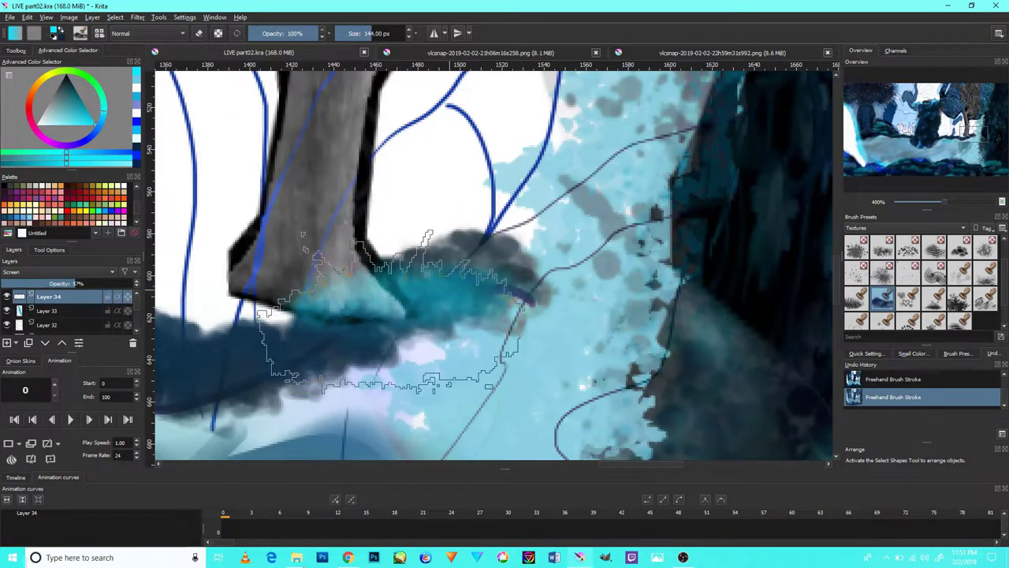
pyautogui.scroll(-8, 217, 298)
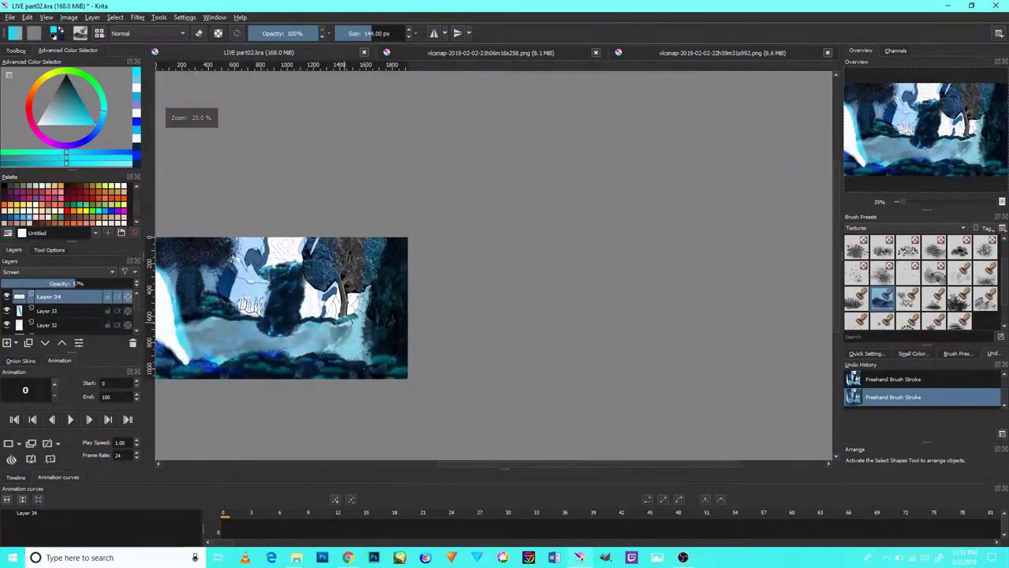
pyautogui.scroll(1, 317, 308)
pyautogui.scroll(-1, 318, 308)
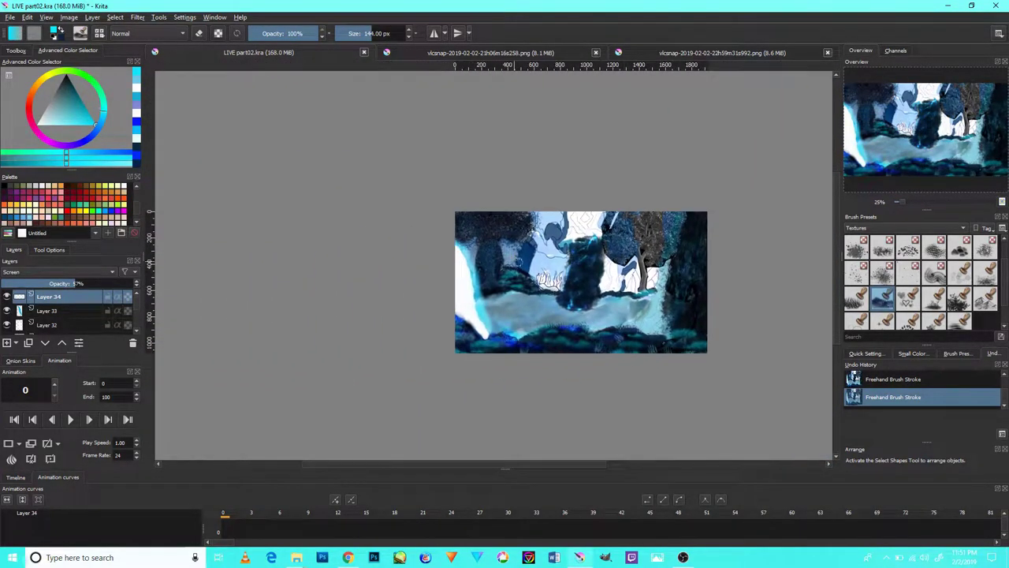
pyautogui.scroll(4, 339, 315)
pyautogui.scroll(3, 362, 327)
pyautogui.moveTo(362, 325)
pyautogui.mouseDown()
pyautogui.moveTo(316, 360)
pyautogui.moveTo(259, 360)
pyautogui.moveTo(269, 379)
pyautogui.moveTo(432, 366)
pyautogui.moveTo(769, 291)
pyautogui.mouseUp()
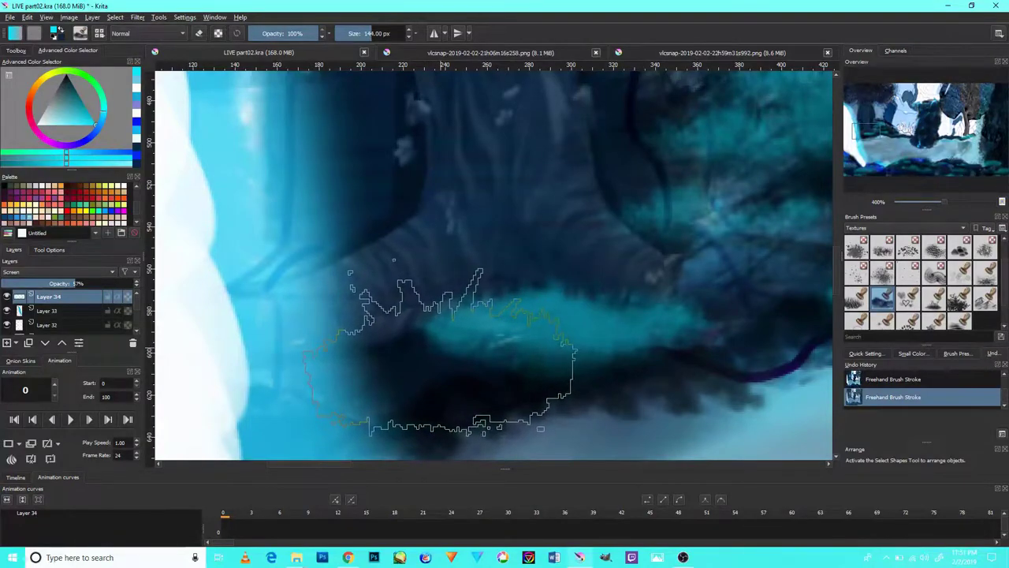
pyautogui.moveTo(438, 350)
pyautogui.mouseDown()
pyautogui.moveTo(450, 355)
pyautogui.moveTo(248, 366)
pyautogui.moveTo(422, 352)
pyautogui.moveTo(552, 361)
pyautogui.moveTo(567, 370)
pyautogui.moveTo(422, 260)
pyautogui.moveTo(353, 316)
pyautogui.mouseUp()
# Shrink the brush to 68 px and brighten the dark middle ledge band with teal grass.
pyautogui.scroll(-5, 351, 313)
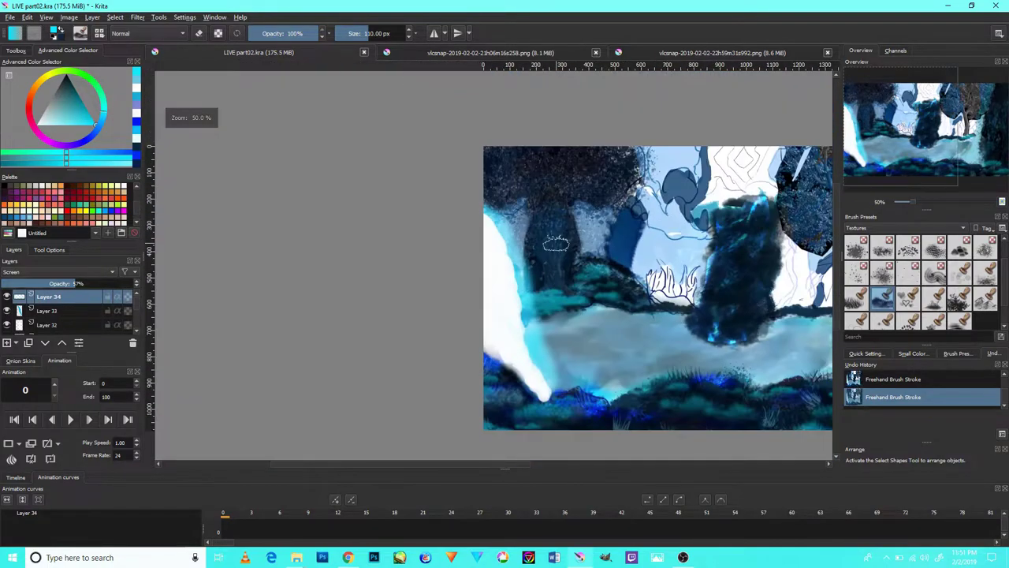
pyautogui.scroll(2, 587, 281)
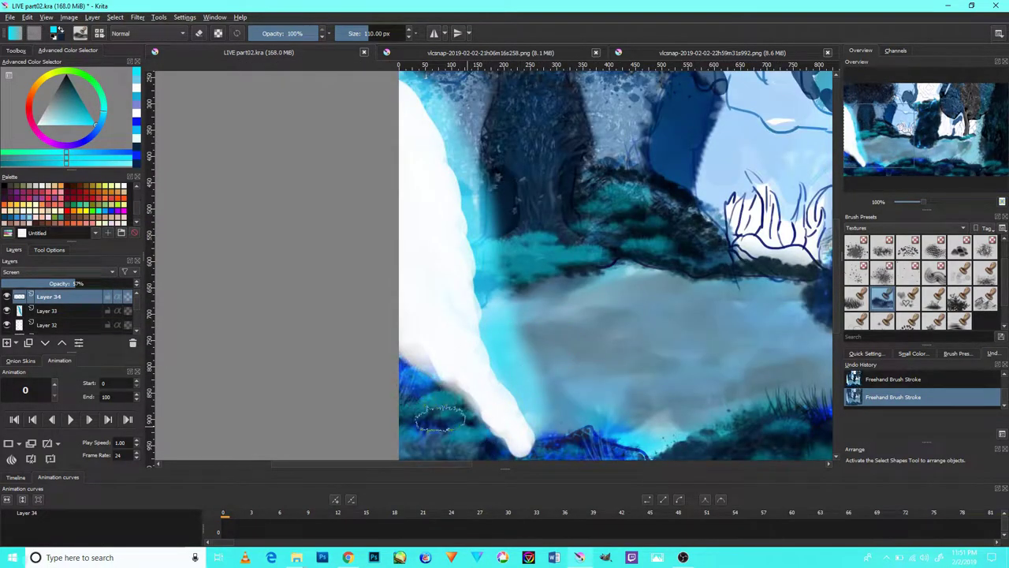
pyautogui.scroll(2, 529, 394)
pyautogui.scroll(-4, 548, 372)
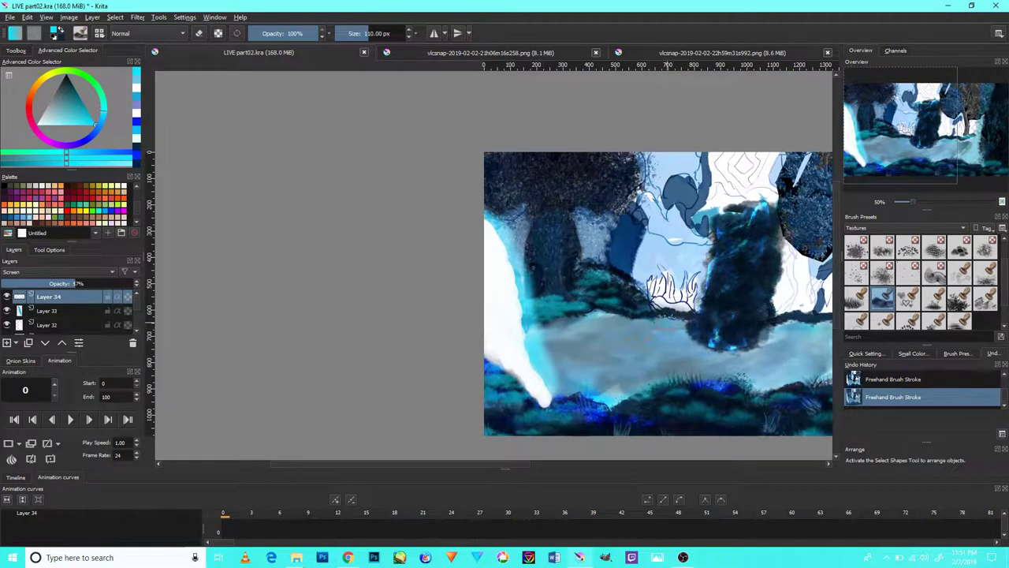
pyautogui.moveTo(733, 284); pyautogui.dragTo(585, 321)
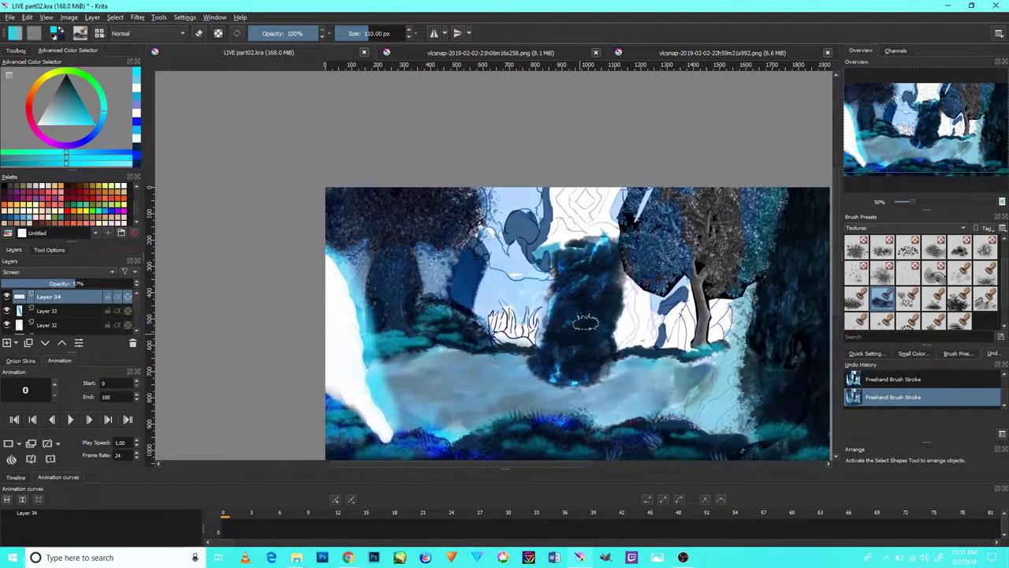
pyautogui.scroll(3, 710, 323)
pyautogui.scroll(2, 710, 323)
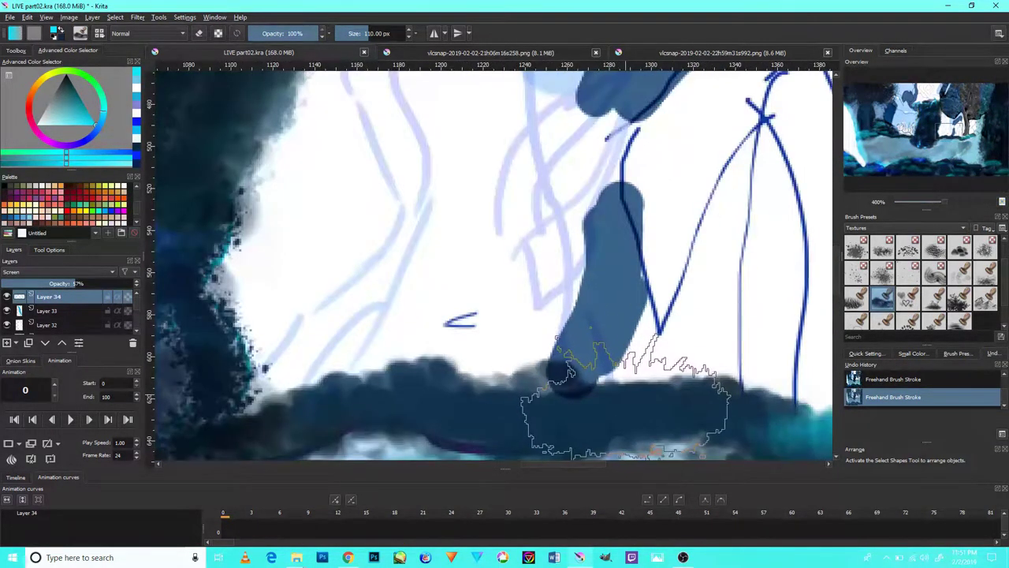
pyautogui.press('[')
pyautogui.press('[')
pyautogui.press('[')
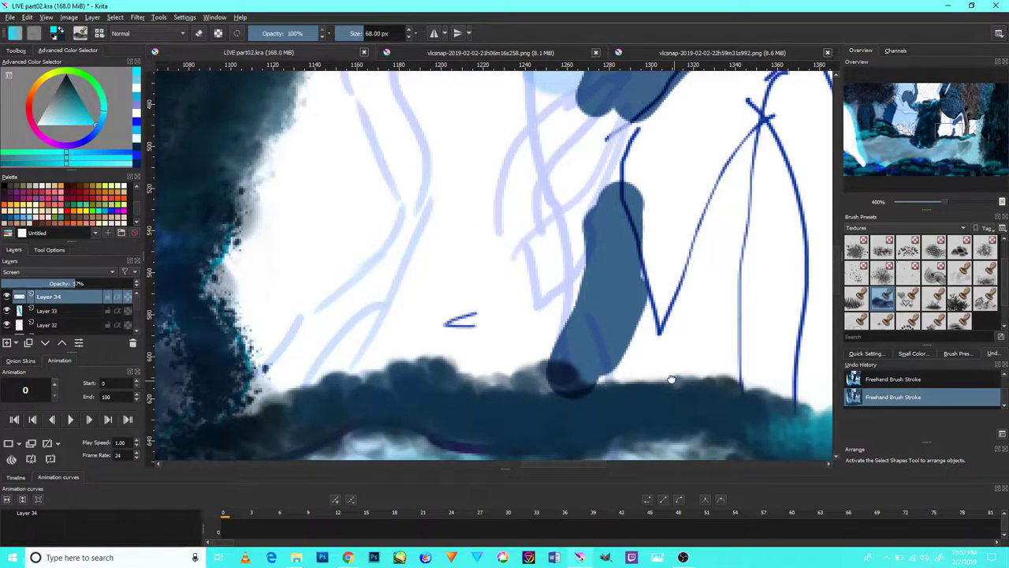
pyautogui.moveTo(671, 379); pyautogui.dragTo(612, 284)
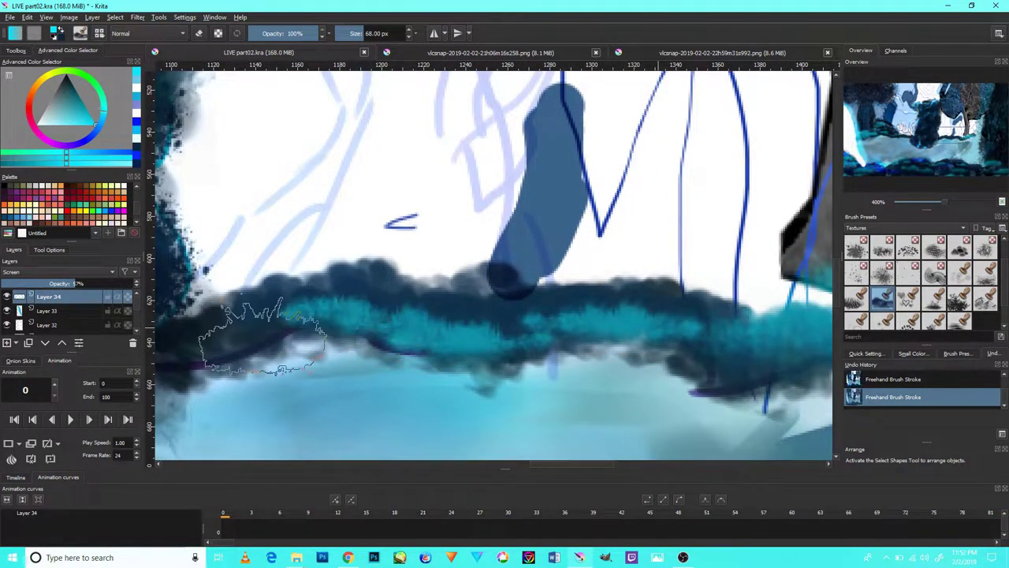
pyautogui.moveTo(262, 337); pyautogui.dragTo(263, 342)
pyautogui.moveTo(343, 319); pyautogui.dragTo(520, 314)
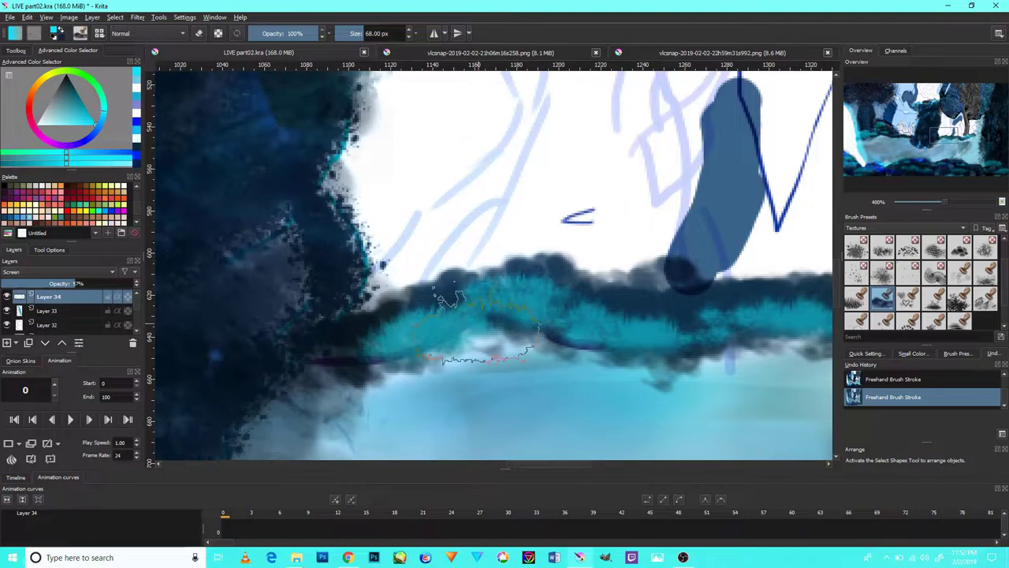
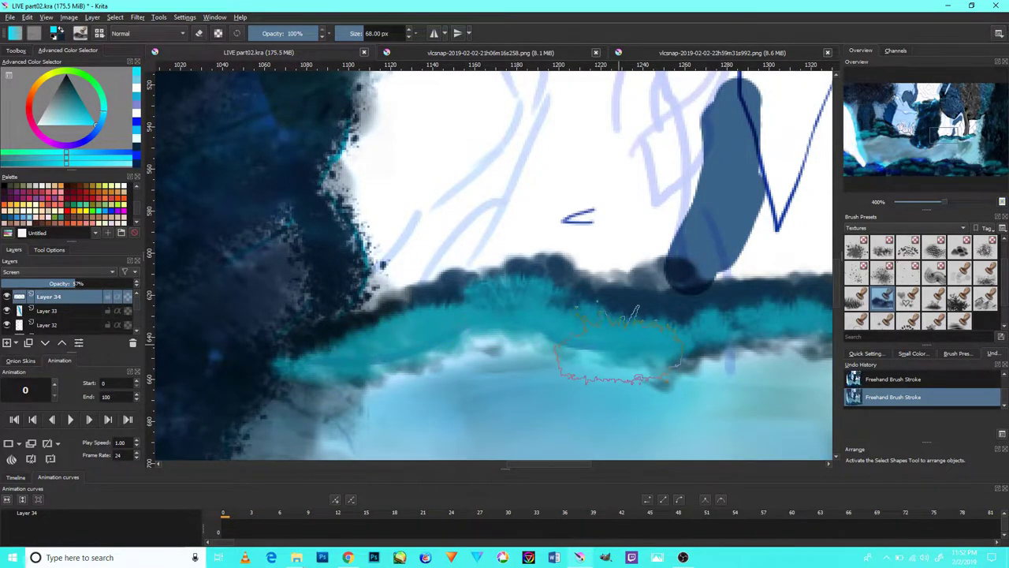
# Extend cyan grass texture strokes along the teal band beneath the trees.
pyautogui.press('2')
pyautogui.scroll(6, 662, 361)
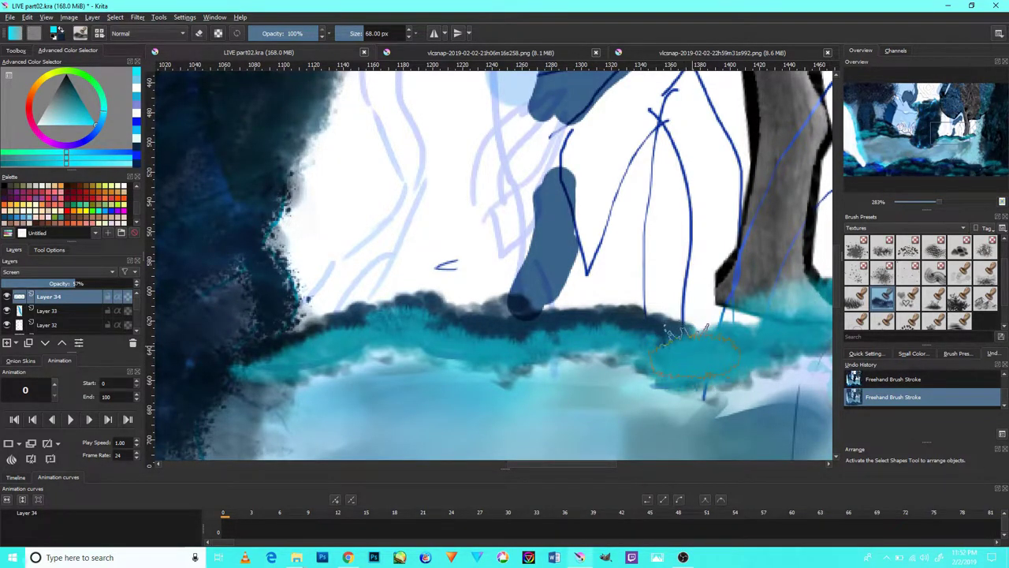
pyautogui.press('2')
pyautogui.scroll(6, 804, 331)
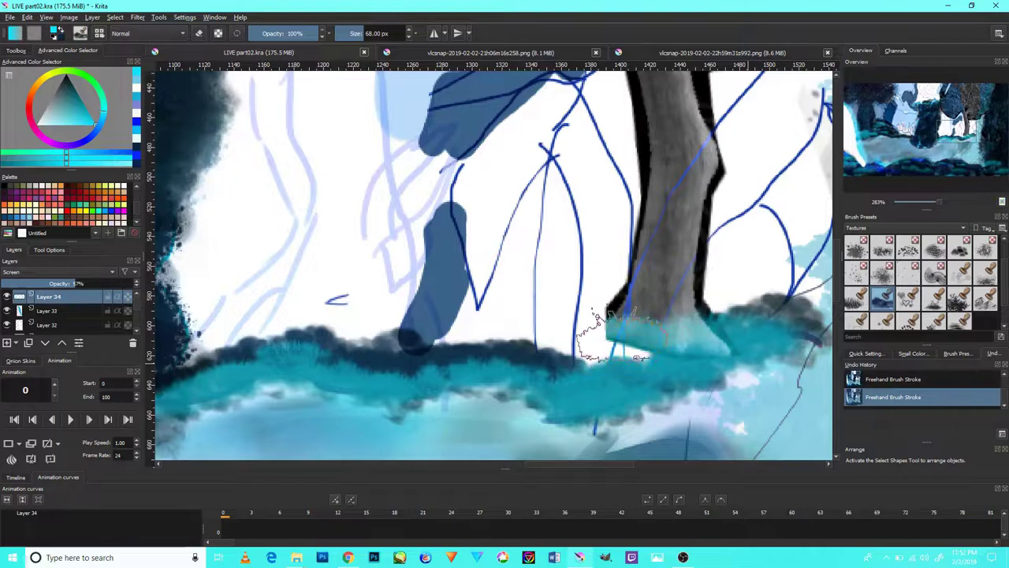
pyautogui.scroll(-3, 567, 327)
pyautogui.scroll(-5, 520, 331)
pyautogui.scroll(3, 498, 334)
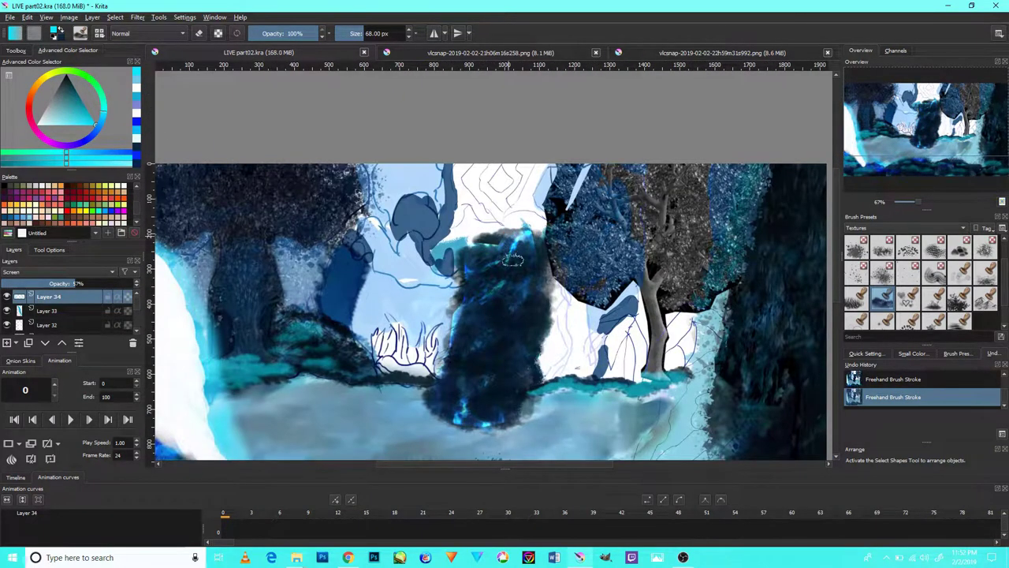
pyautogui.moveTo(537, 340); pyautogui.dragTo(663, 277)
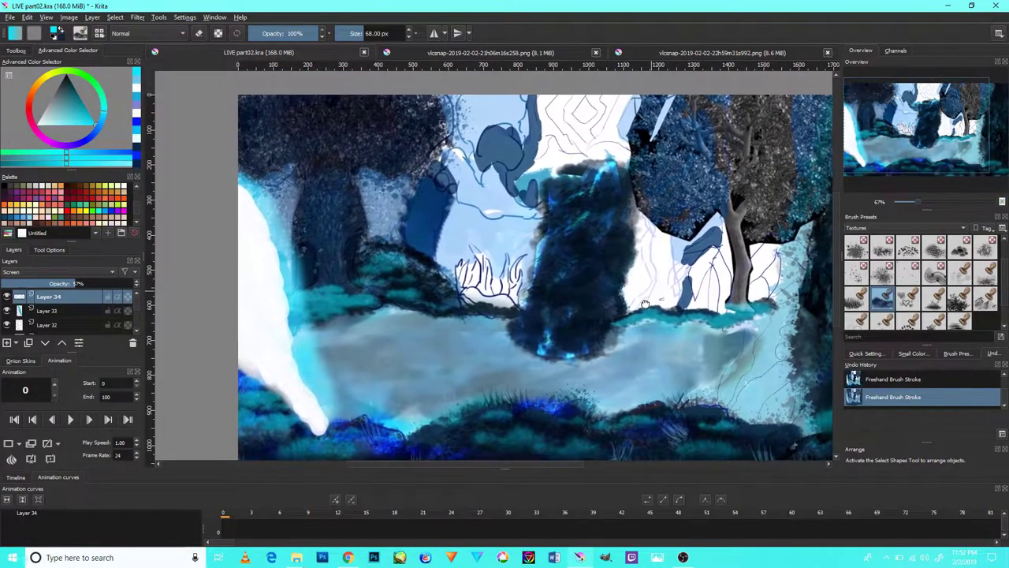
pyautogui.moveTo(663, 277); pyautogui.dragTo(627, 300)
pyautogui.scroll(3, 436, 294)
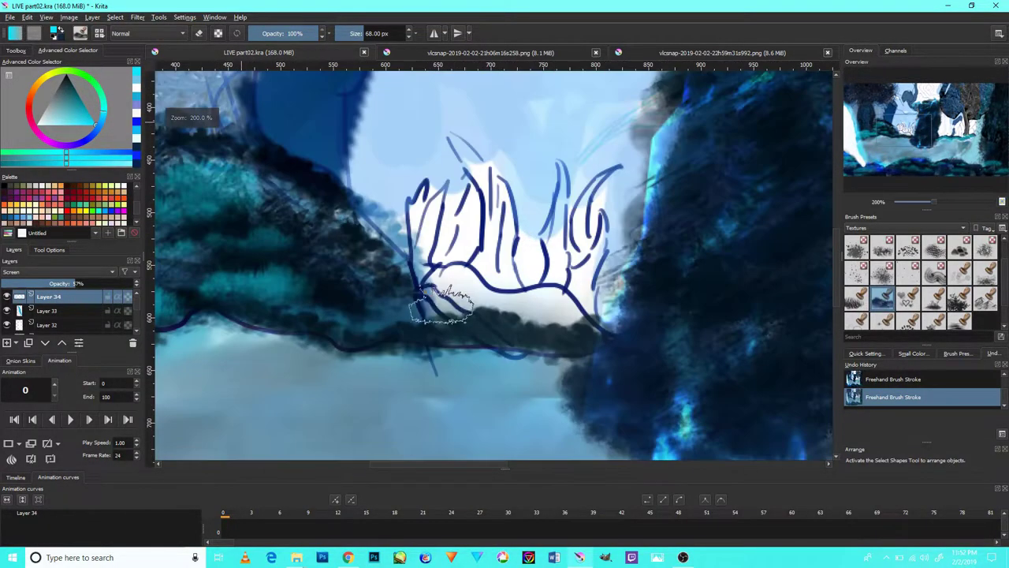
pyautogui.scroll(2, 436, 294)
pyautogui.moveTo(575, 343)
pyautogui.mouseDown()
pyautogui.moveTo(439, 343)
pyautogui.moveTo(477, 337)
pyautogui.moveTo(303, 377)
pyautogui.moveTo(354, 351)
pyautogui.mouseUp()
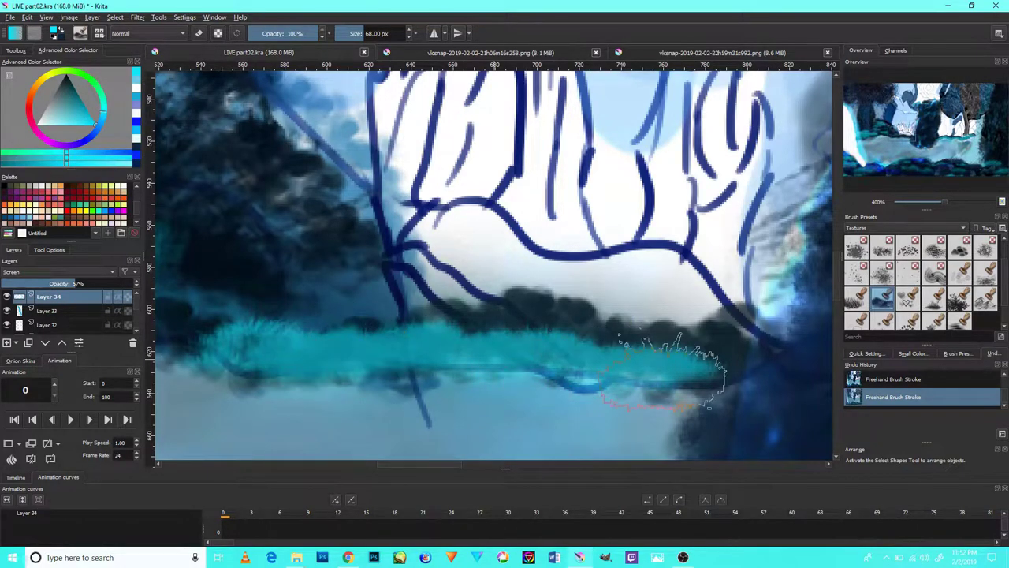
# Add brighter cyan grass further along the band, then pick yellow from the palette.
pyautogui.scroll(-6, 623, 335)
pyautogui.scroll(-1, 637, 357)
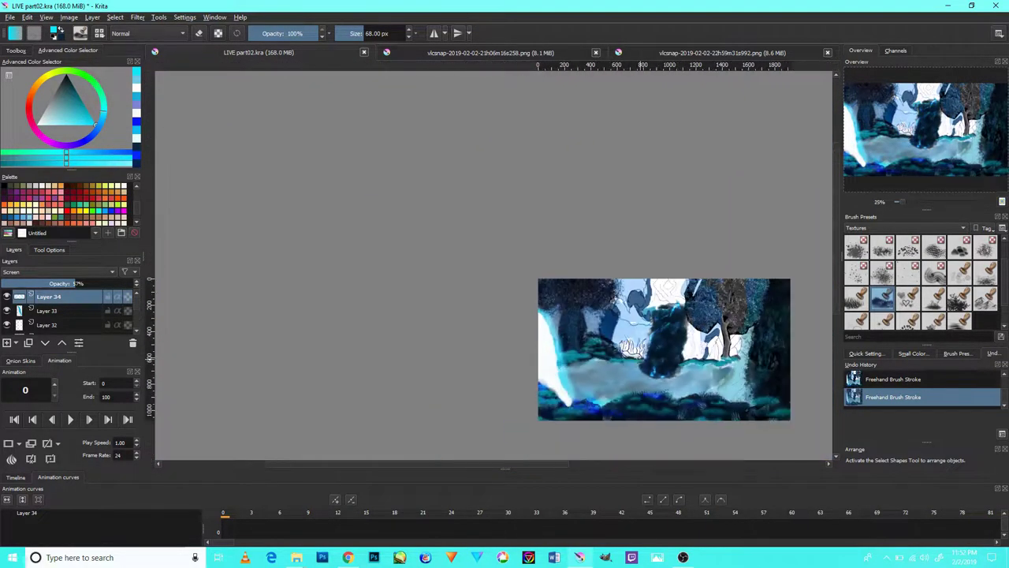
pyautogui.scroll(4, 551, 347)
pyautogui.scroll(2, 473, 347)
pyautogui.scroll(1, 505, 378)
pyautogui.moveTo(505, 379)
pyautogui.mouseDown()
pyautogui.moveTo(450, 360)
pyautogui.moveTo(462, 360)
pyautogui.moveTo(354, 362)
pyautogui.moveTo(280, 383)
pyautogui.mouseUp()
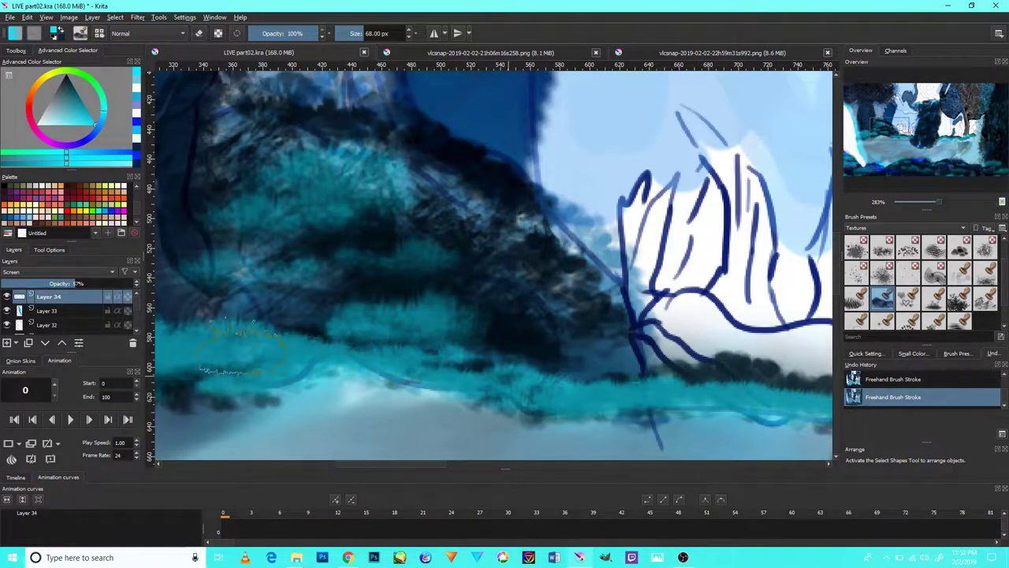
pyautogui.moveTo(575, 379); pyautogui.dragTo(438, 337)
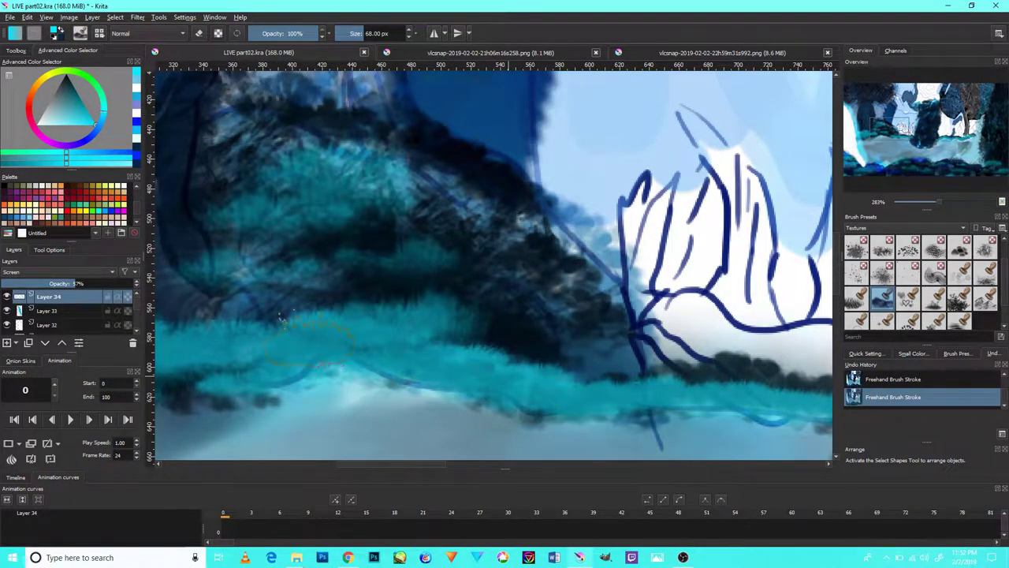
pyautogui.scroll(-1, 402, 386)
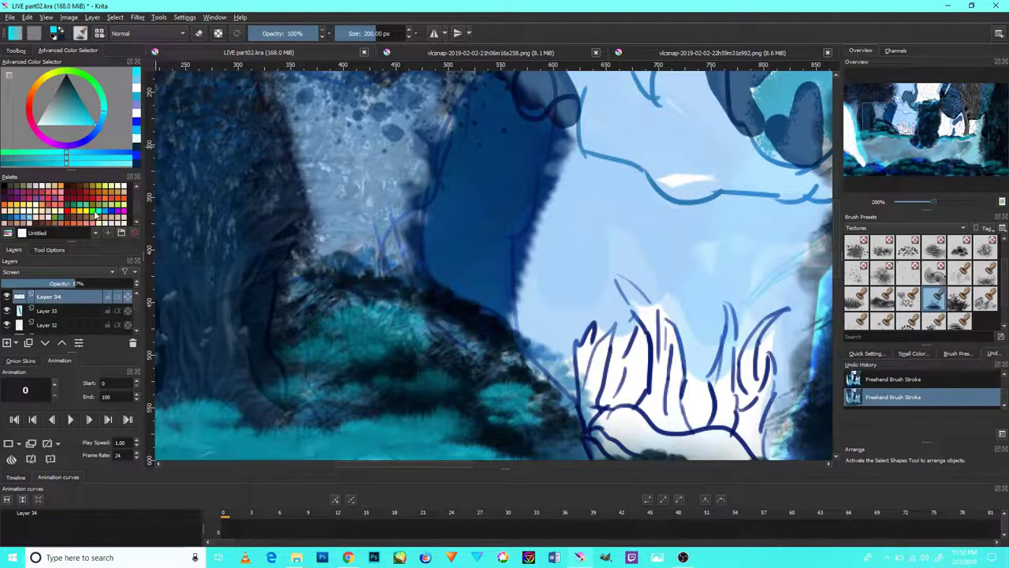
pyautogui.click(89, 211)
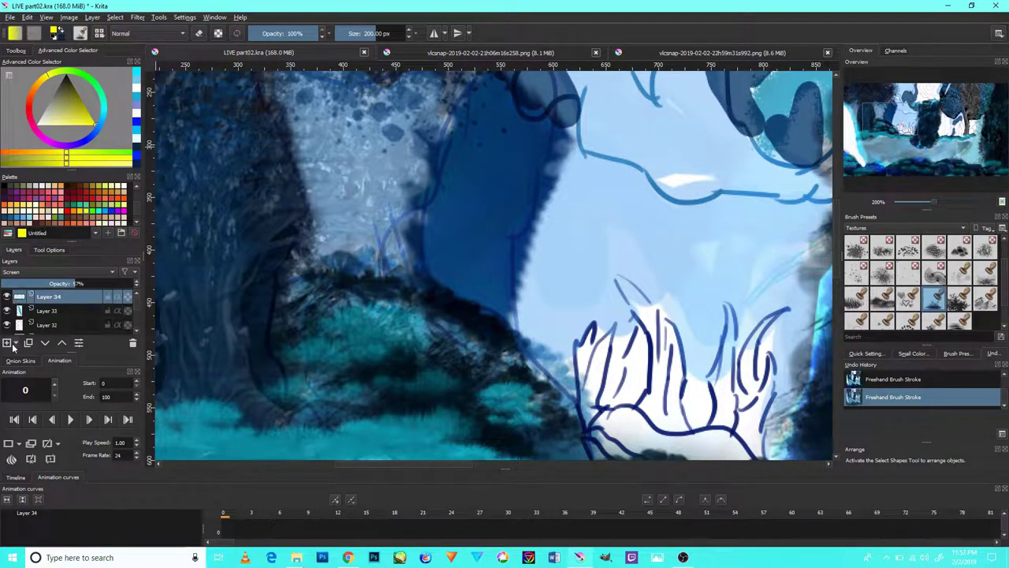
# Dab yellow grass tufts across the central and right foreground meadow.
pyautogui.scroll(-5, 544, 386)
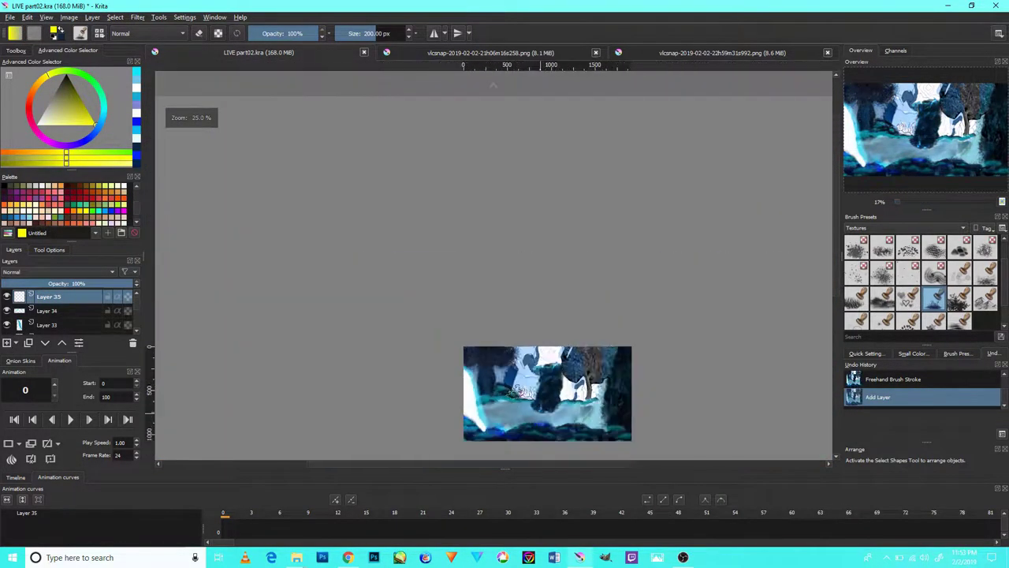
pyautogui.scroll(4, 544, 386)
pyautogui.click(500, 406)
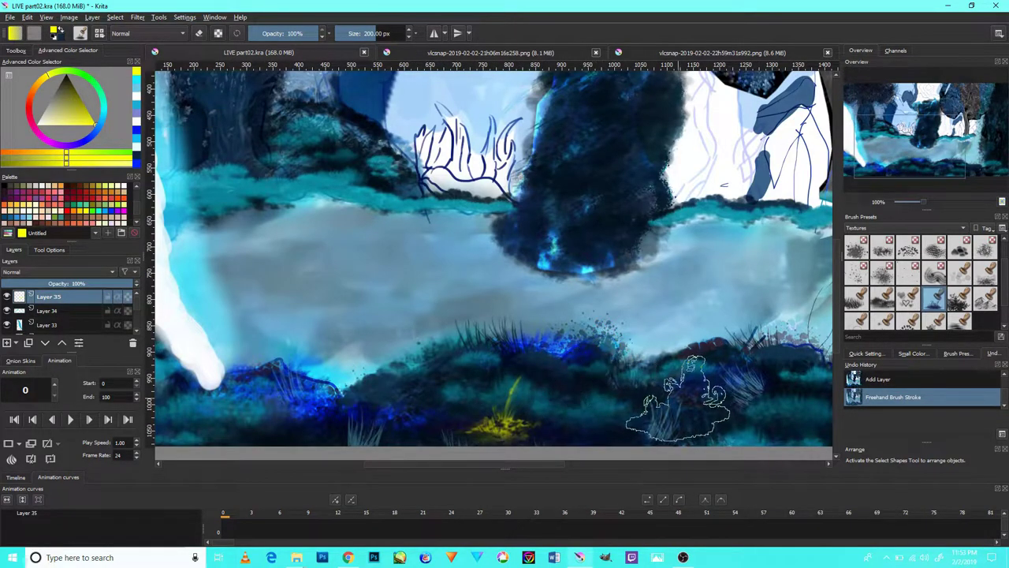
pyautogui.click(697, 390)
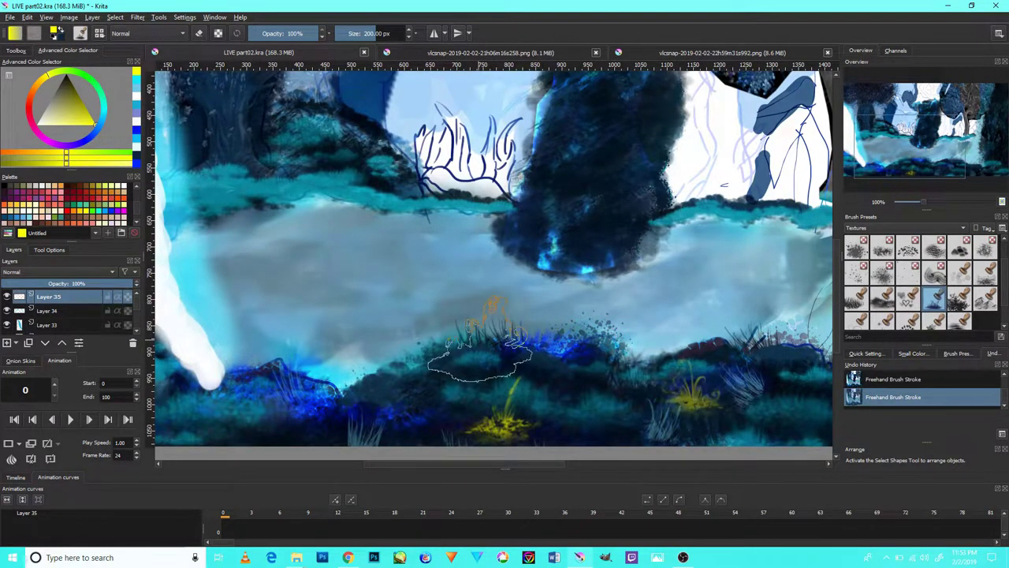
pyautogui.click(489, 355)
pyautogui.click(598, 375)
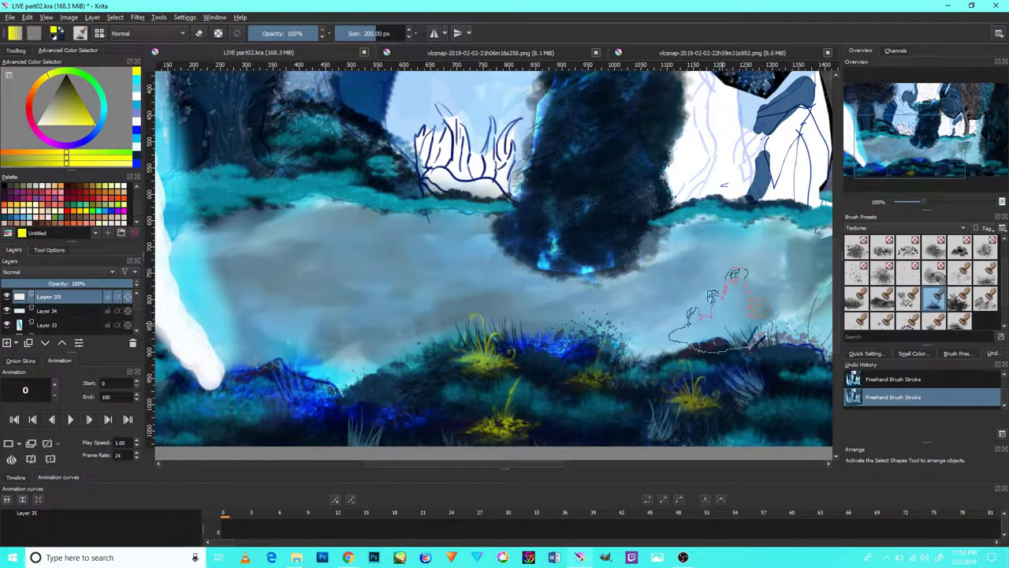
# Paint yellow grass tufts across the left side of the meadow.
pyautogui.moveTo(702, 292); pyautogui.dragTo(513, 226)
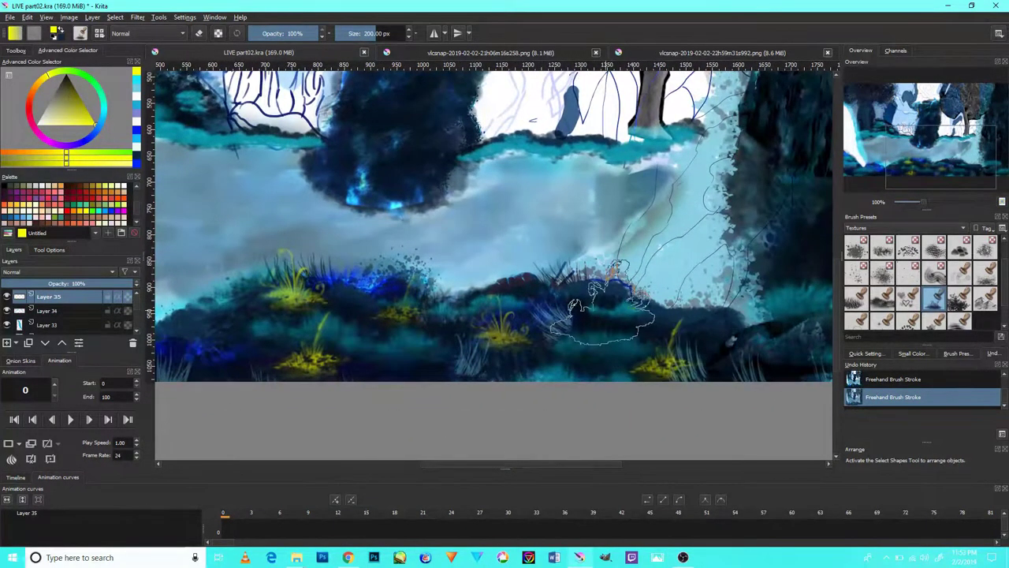
pyautogui.moveTo(749, 337); pyautogui.dragTo(552, 347)
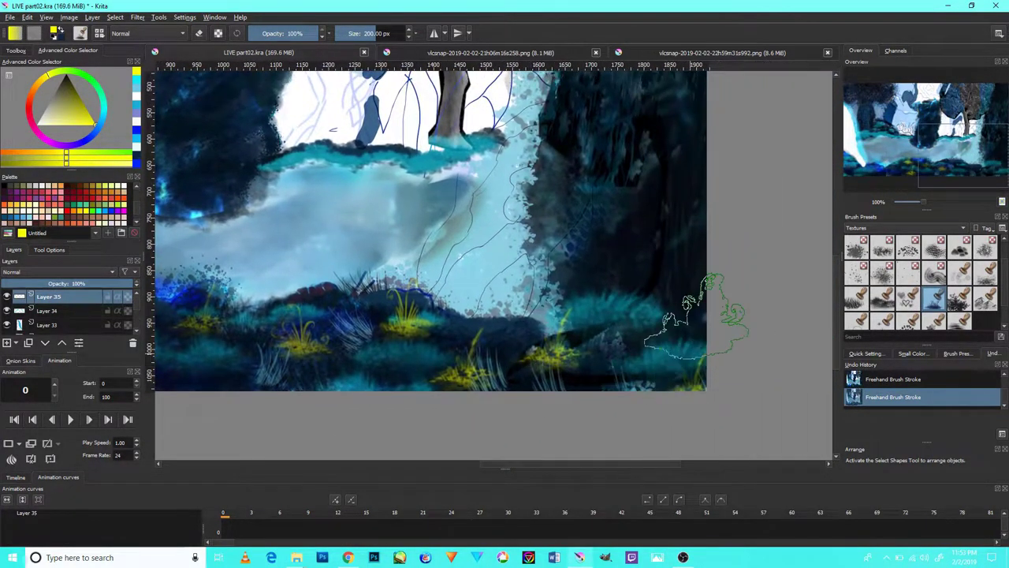
pyautogui.moveTo(608, 282); pyautogui.dragTo(416, 370)
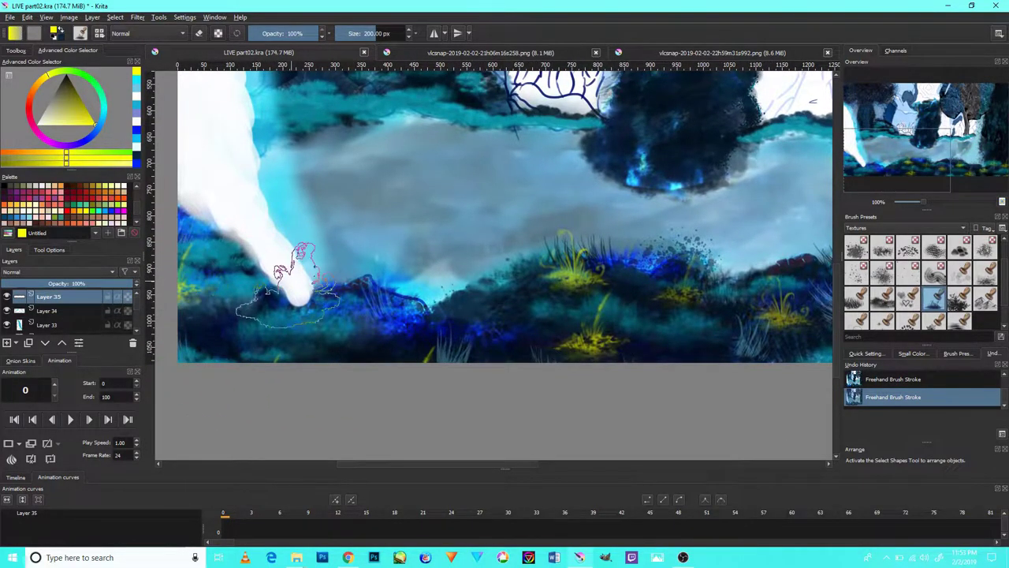
pyautogui.moveTo(370, 328); pyautogui.dragTo(364, 293)
pyautogui.moveTo(472, 312); pyautogui.dragTo(483, 269)
pyautogui.moveTo(293, 293); pyautogui.dragTo(298, 275)
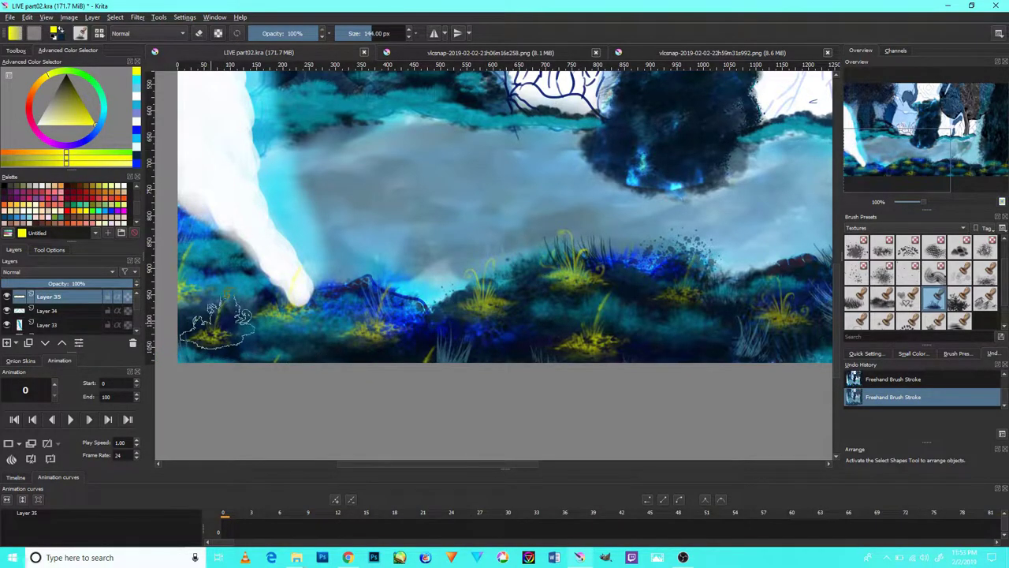
pyautogui.moveTo(432, 182); pyautogui.dragTo(339, 272)
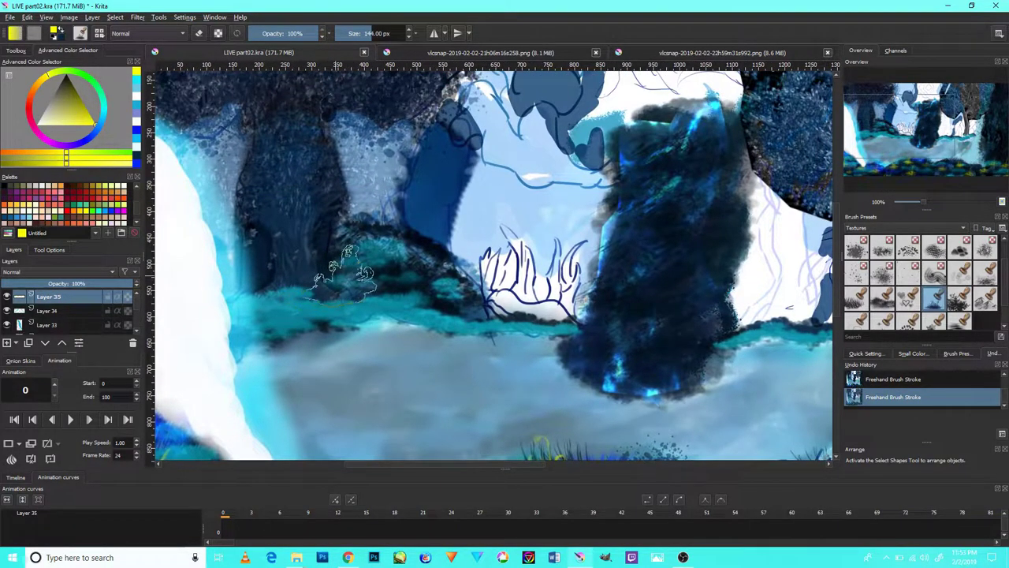
pyautogui.scroll(-4, 345, 272)
pyautogui.scroll(10, 345, 272)
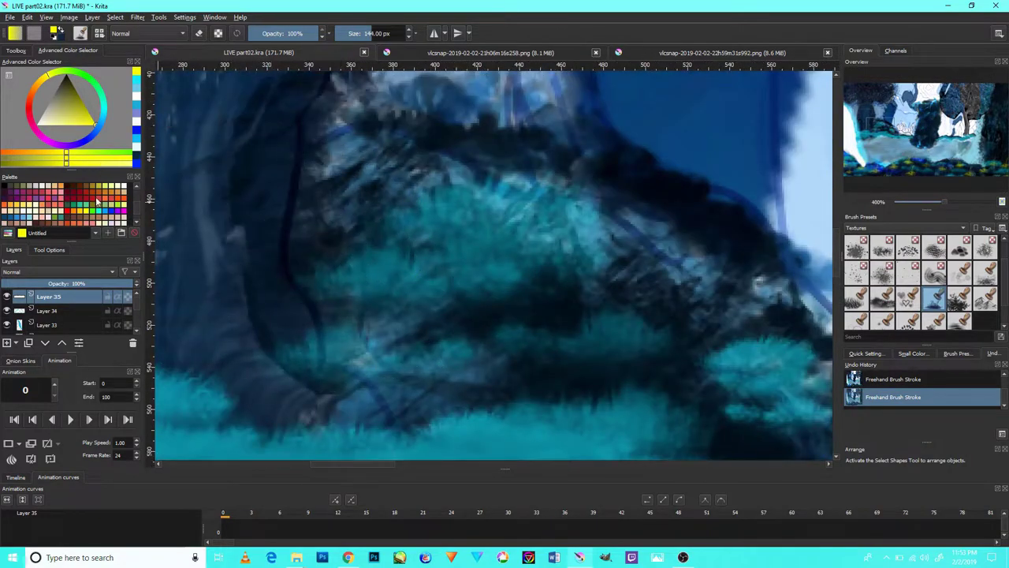
# Paint orange grass tufts on the teal cliff, shrinking the brush to 68 px.
pyautogui.click(67, 225)
pyautogui.moveTo(346, 340)
pyautogui.mouseDown()
pyautogui.moveTo(323, 252)
pyautogui.moveTo(371, 212)
pyautogui.mouseUp()
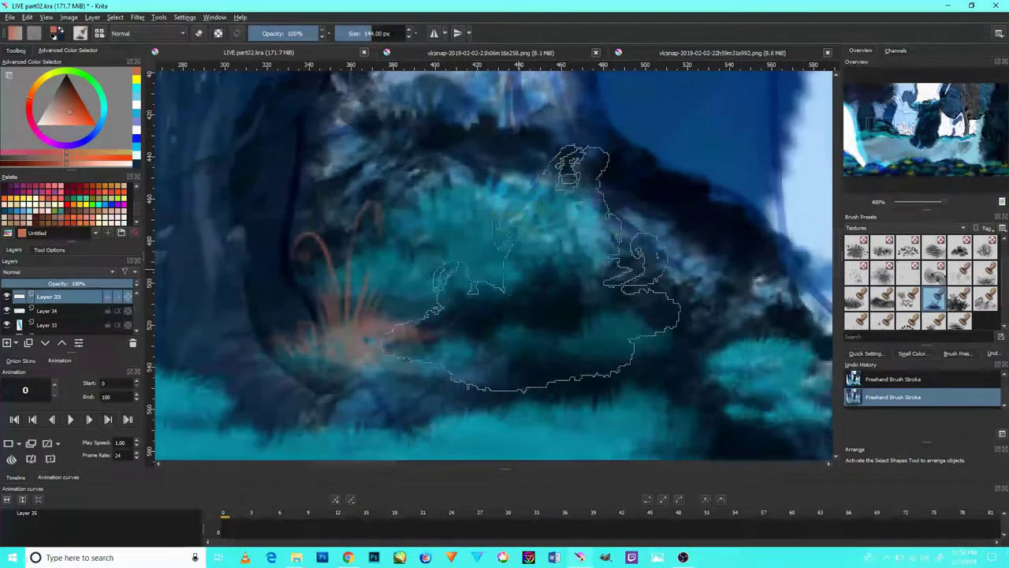
pyautogui.press('[')
pyautogui.press('[')
pyautogui.press('[')
pyautogui.moveTo(564, 319); pyautogui.dragTo(614, 268)
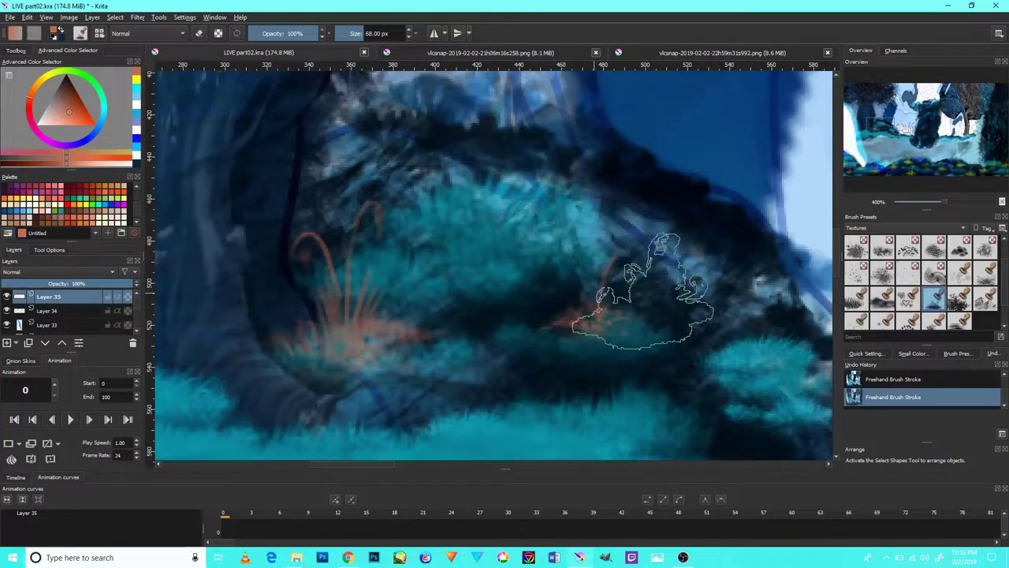
pyautogui.moveTo(509, 193); pyautogui.dragTo(500, 142)
pyautogui.moveTo(713, 229); pyautogui.dragTo(701, 169)
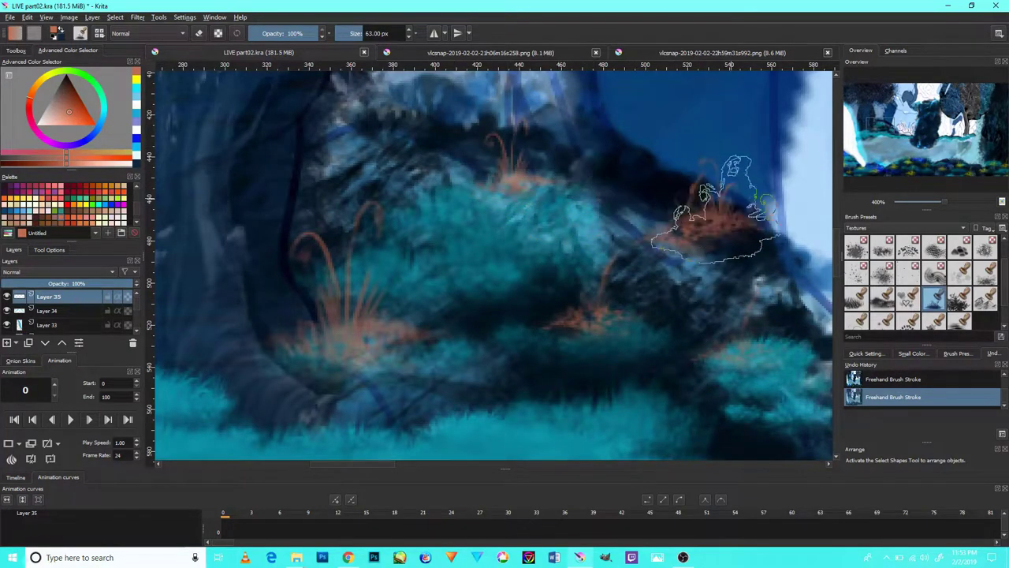
pyautogui.press('[')
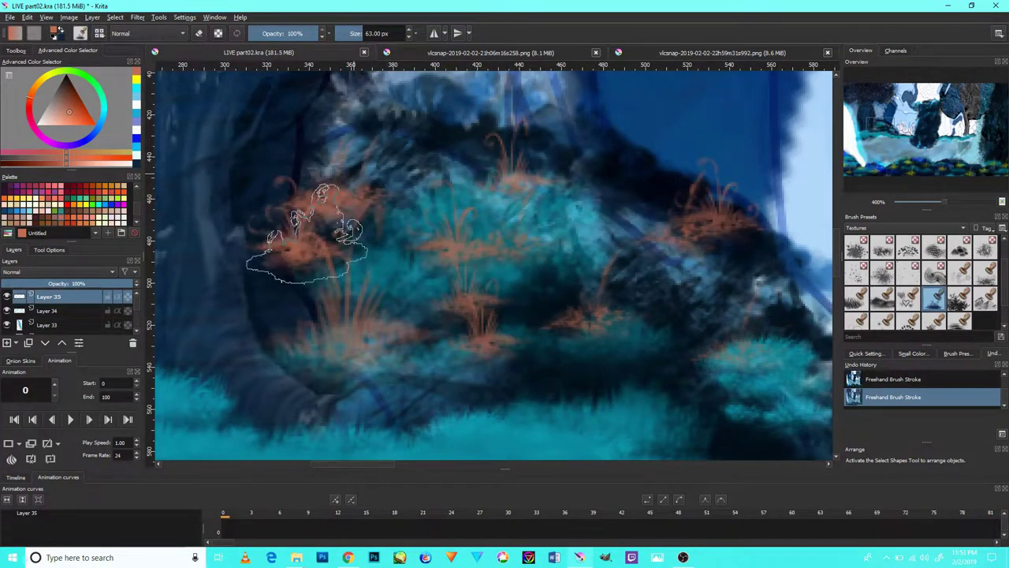
# Paint orange grass tufts on the left and right bushes along the bank.
pyautogui.press('-')
pyautogui.press('-')
pyautogui.scroll(2, 364, 304)
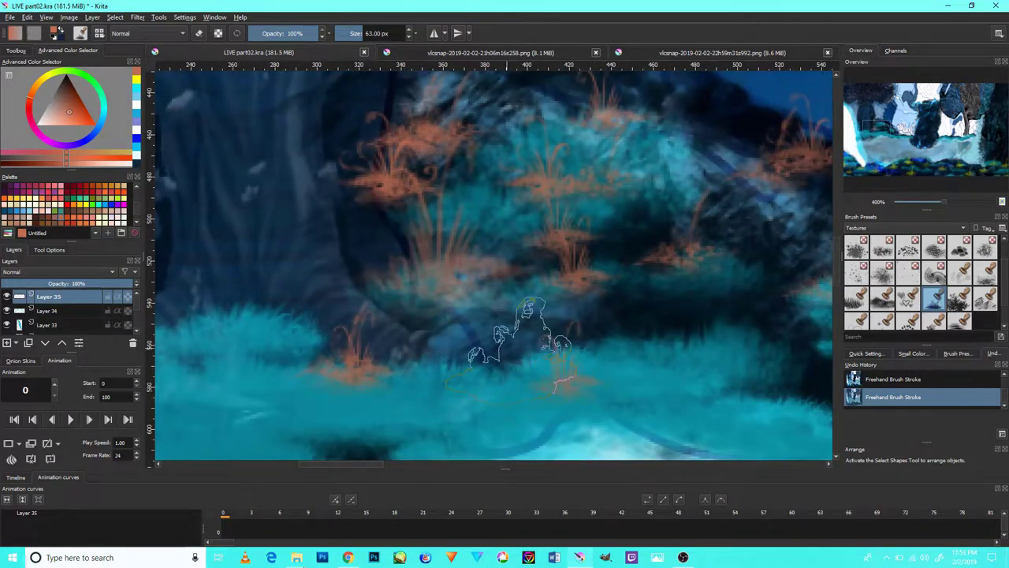
pyautogui.scroll(-6, 465, 327)
pyautogui.scroll(4, 465, 331)
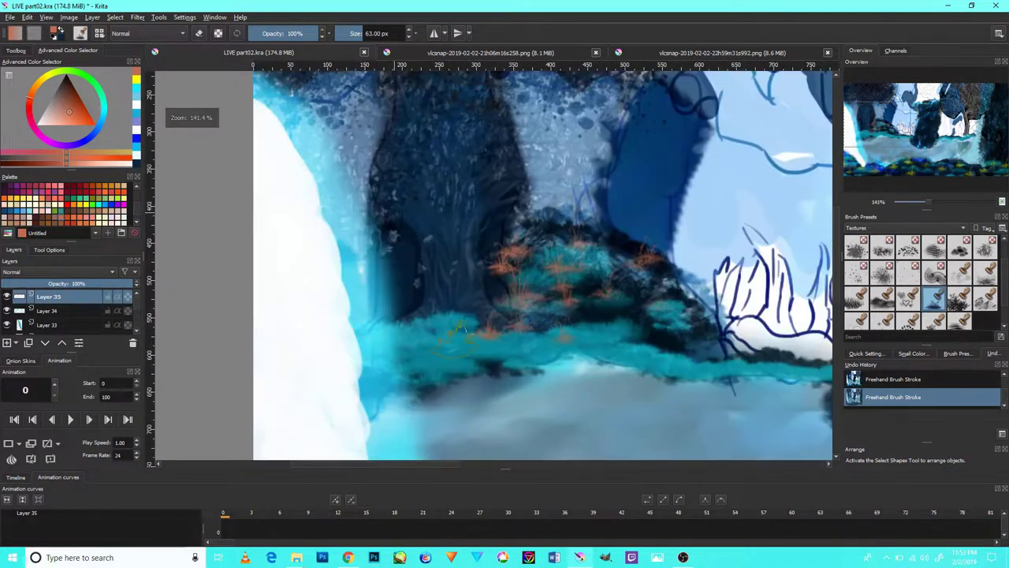
pyautogui.scroll(2, 410, 284)
pyautogui.scroll(-3, 597, 339)
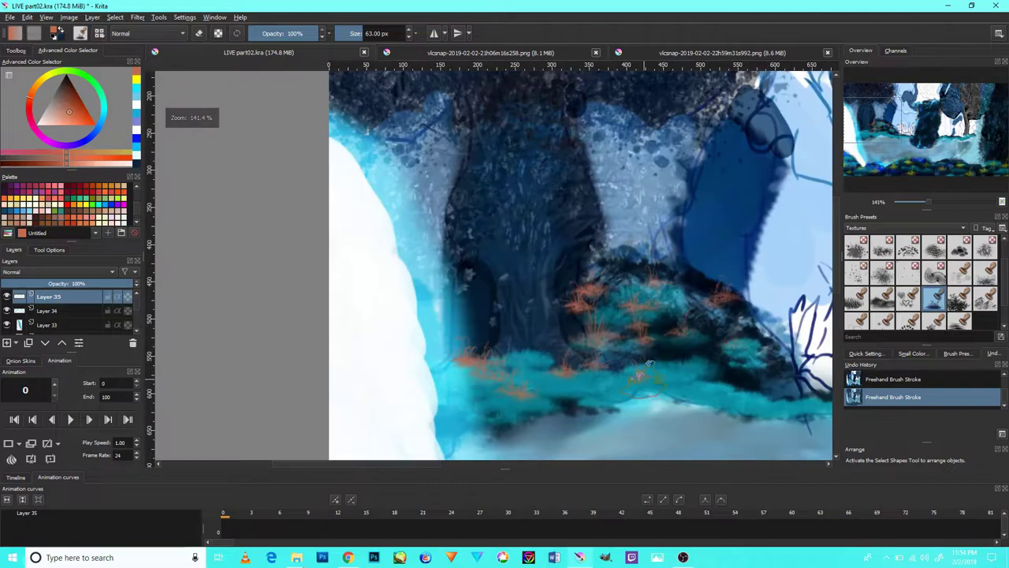
pyautogui.moveTo(666, 368); pyautogui.dragTo(315, 349)
pyautogui.moveTo(586, 349); pyautogui.dragTo(473, 347)
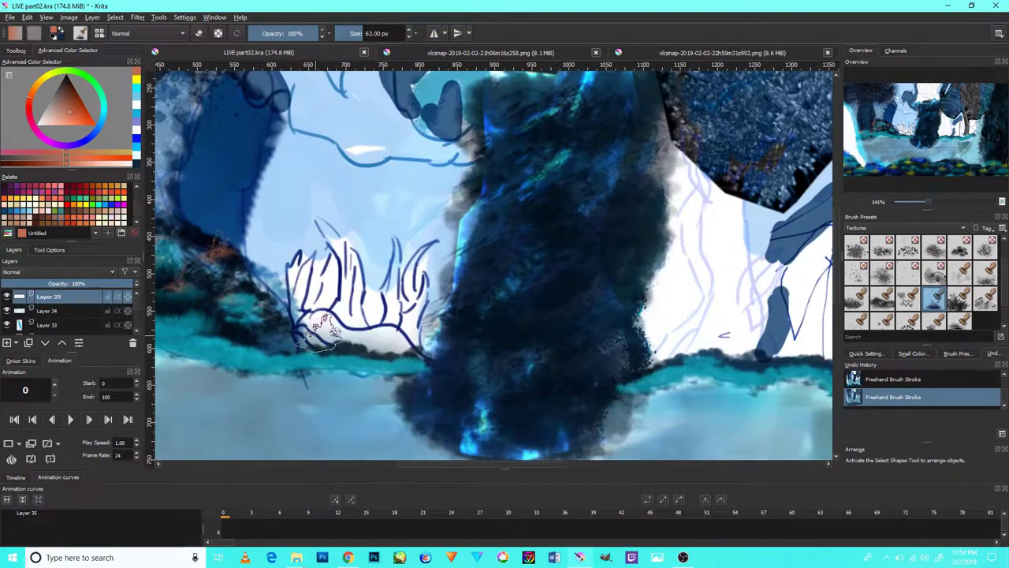
pyautogui.scroll(-3, 410, 331)
pyautogui.scroll(7, 344, 331)
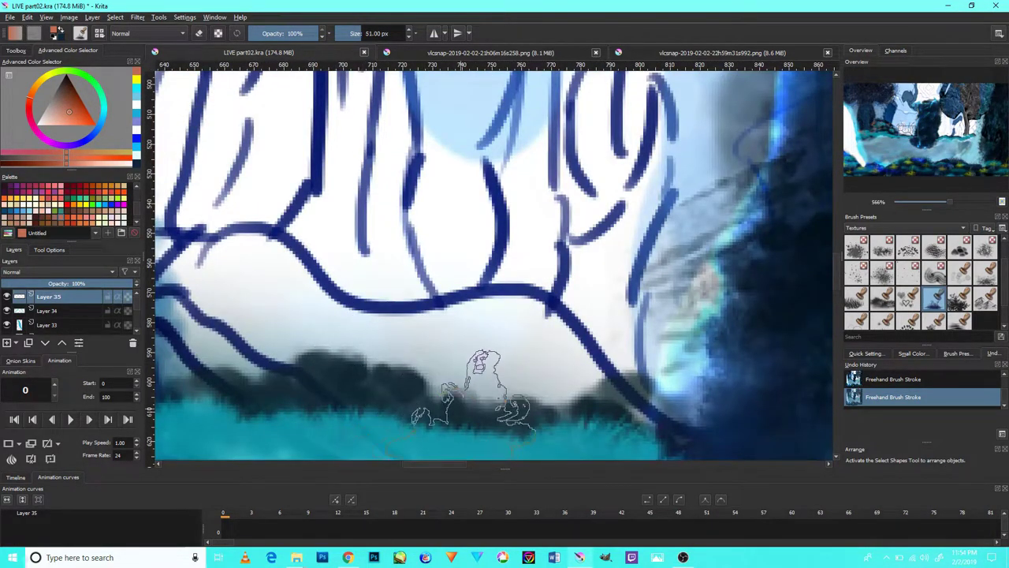
pyautogui.moveTo(260, 407); pyautogui.dragTo(323, 398)
pyautogui.moveTo(536, 414); pyautogui.dragTo(631, 410)
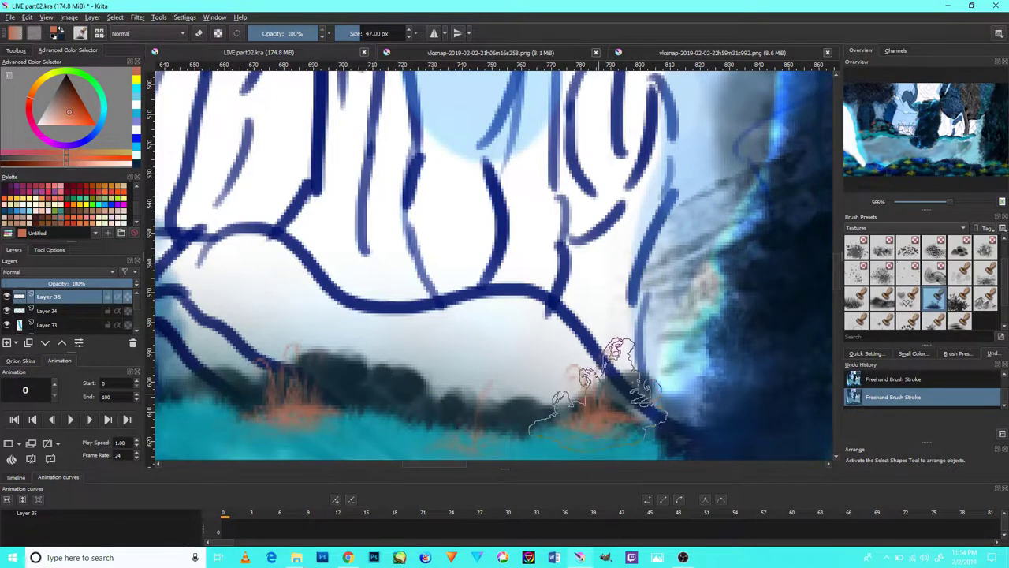
# Pick dark red from the palette and frame the tree's base.
pyautogui.click(36, 213)
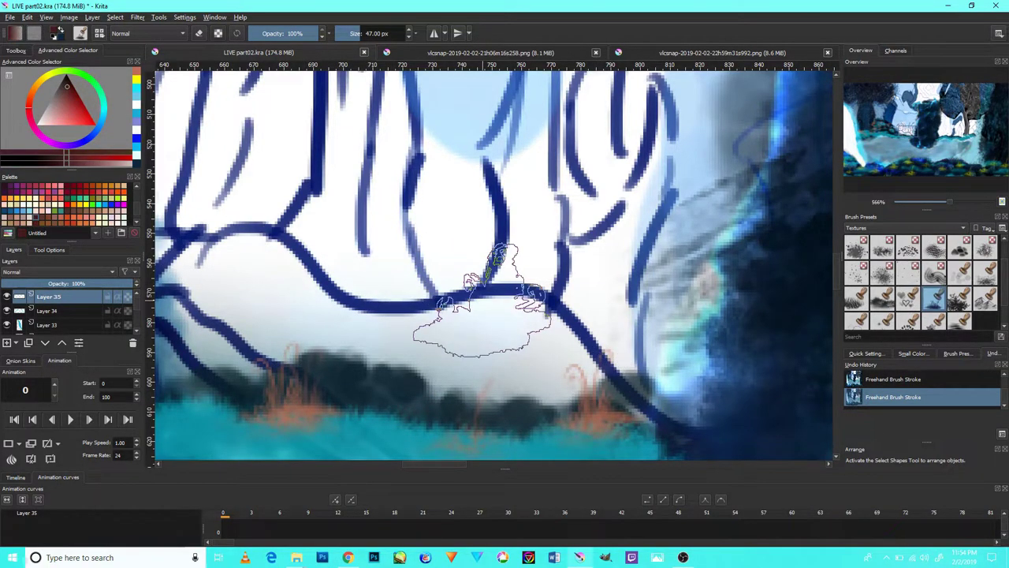
pyautogui.scroll(-4, 489, 276)
pyautogui.scroll(-4, 552, 299)
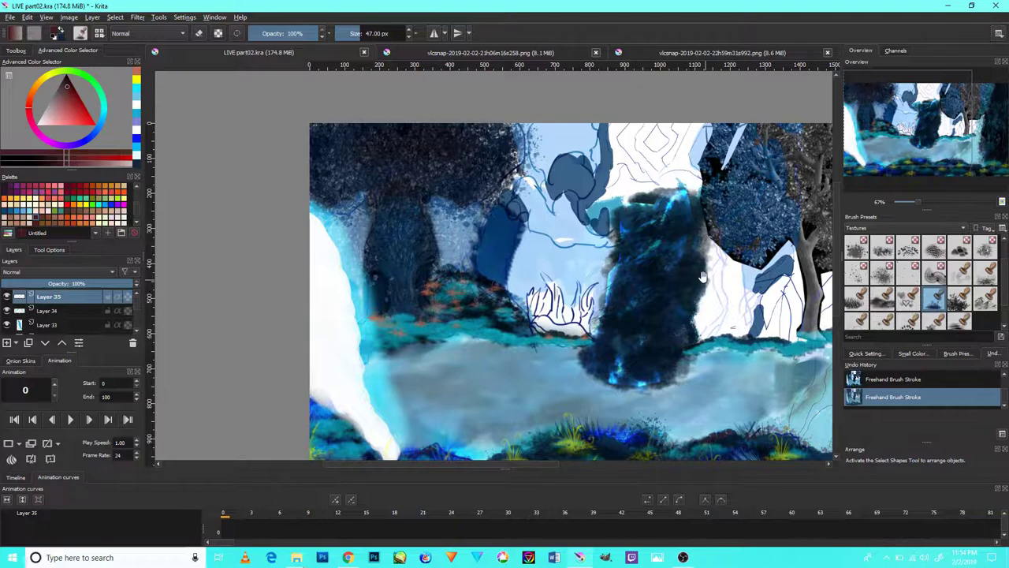
pyautogui.moveTo(701, 276)
pyautogui.mouseDown()
pyautogui.moveTo(547, 254)
pyautogui.moveTo(394, 254)
pyautogui.mouseUp()
pyautogui.scroll(5, 448, 251)
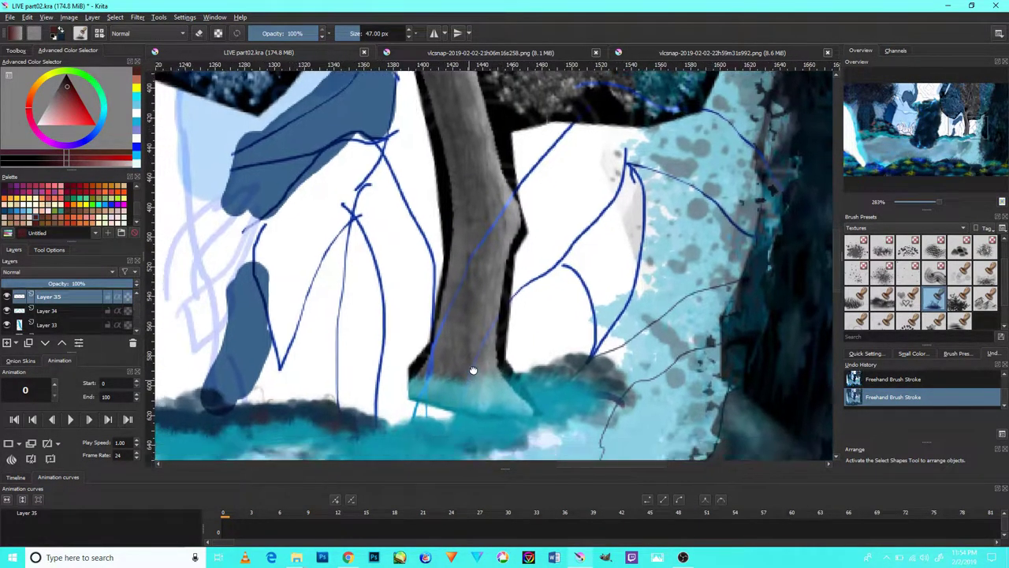
pyautogui.moveTo(475, 411); pyautogui.dragTo(534, 332)
pyautogui.hscroll(-3, 666, 315)
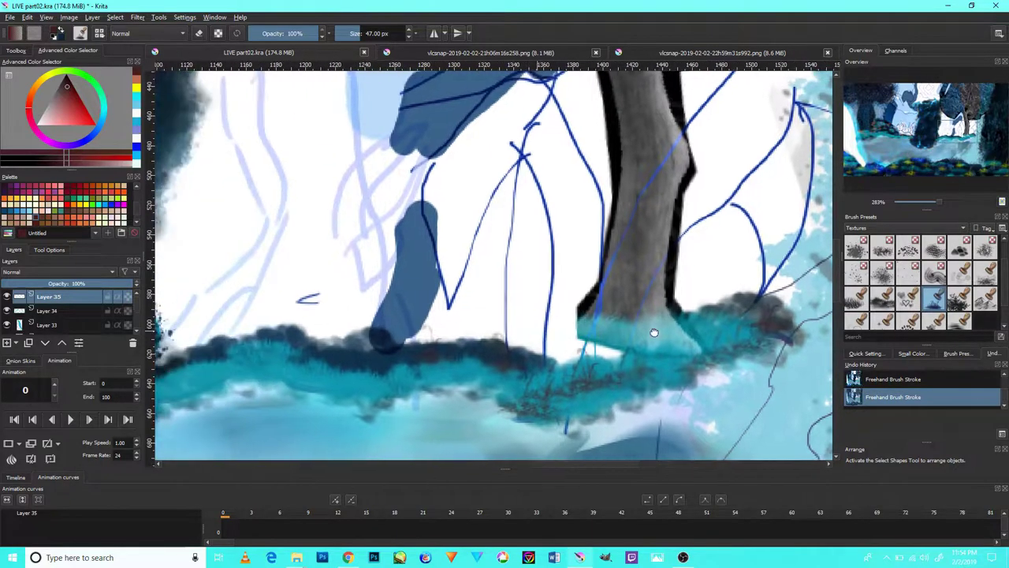
pyautogui.hscroll(-4, 655, 333)
# Set Layer 35's blending mode to Screen.
pyautogui.click(5, 272)
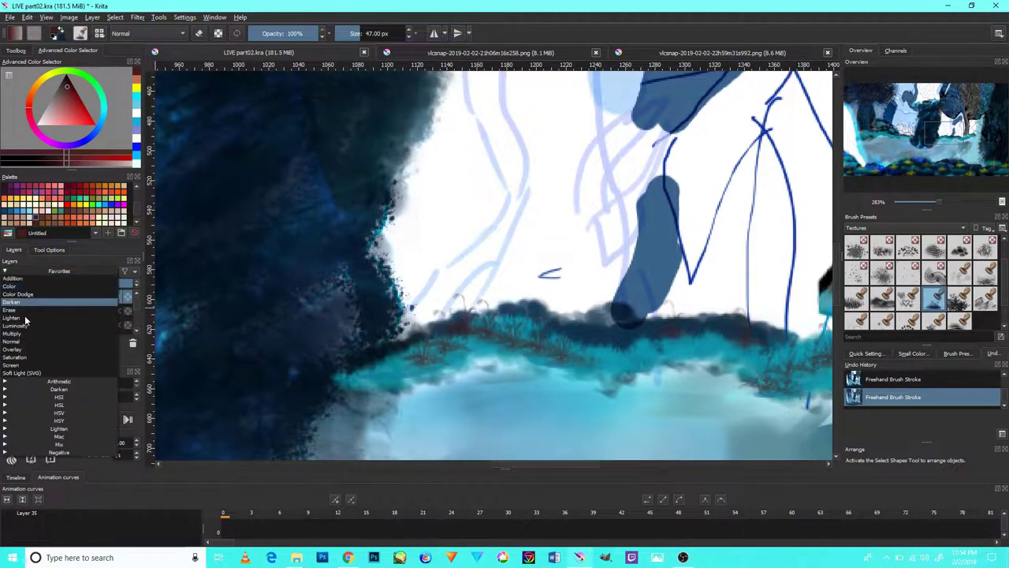
pyautogui.click(30, 364)
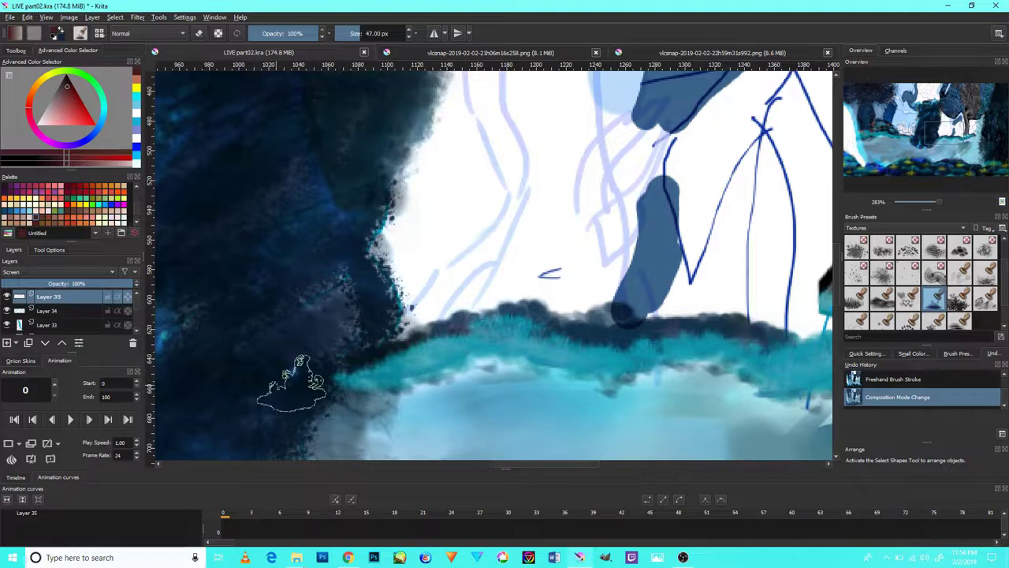
pyautogui.scroll(-5, 270, 394)
pyautogui.moveTo(344, 367); pyautogui.dragTo(452, 278)
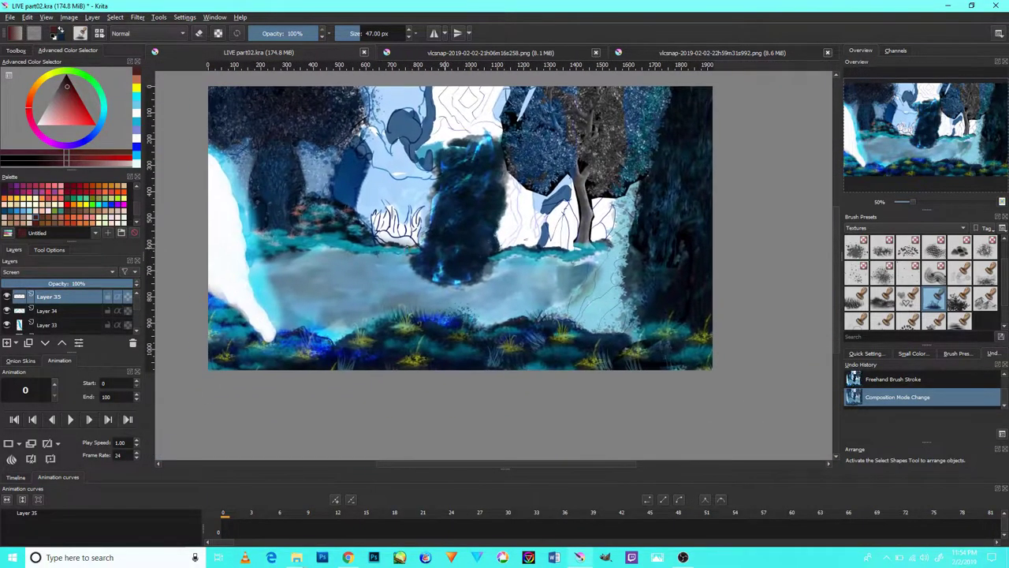
pyautogui.scroll(3, 344, 307)
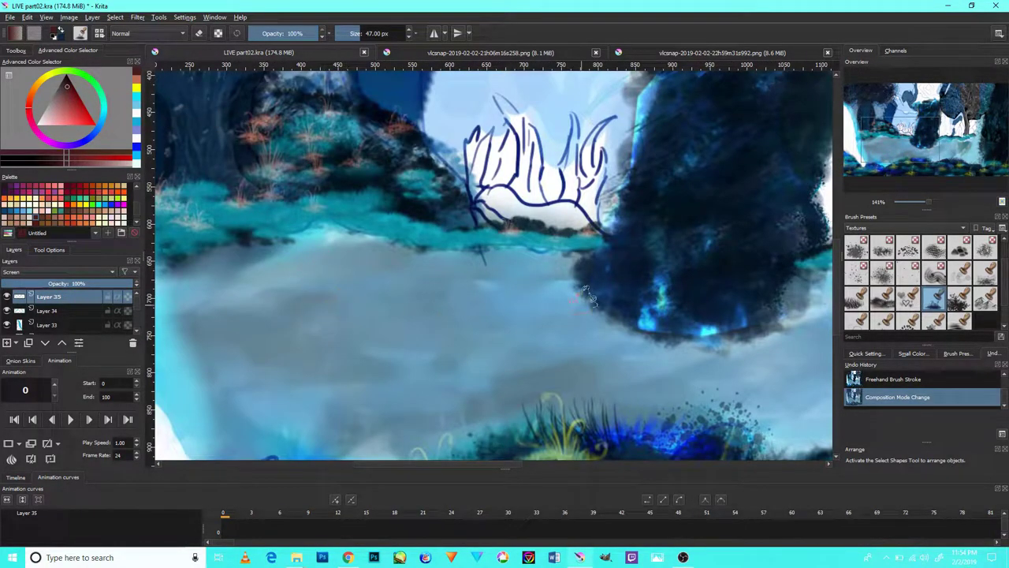
pyautogui.moveTo(619, 286); pyautogui.dragTo(473, 241)
pyautogui.scroll(3, 505, 347)
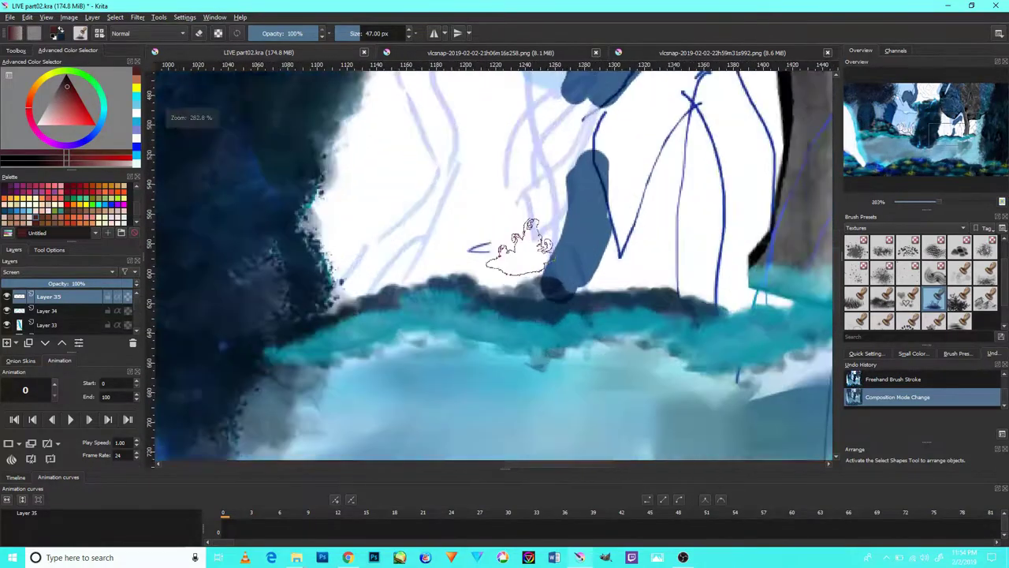
pyautogui.scroll(2, 505, 347)
# Try test strokes near the shoreline and grassy bank, undoing the reddish one.
pyautogui.moveTo(512, 362); pyautogui.dragTo(615, 371)
pyautogui.scroll(-5, 599, 371)
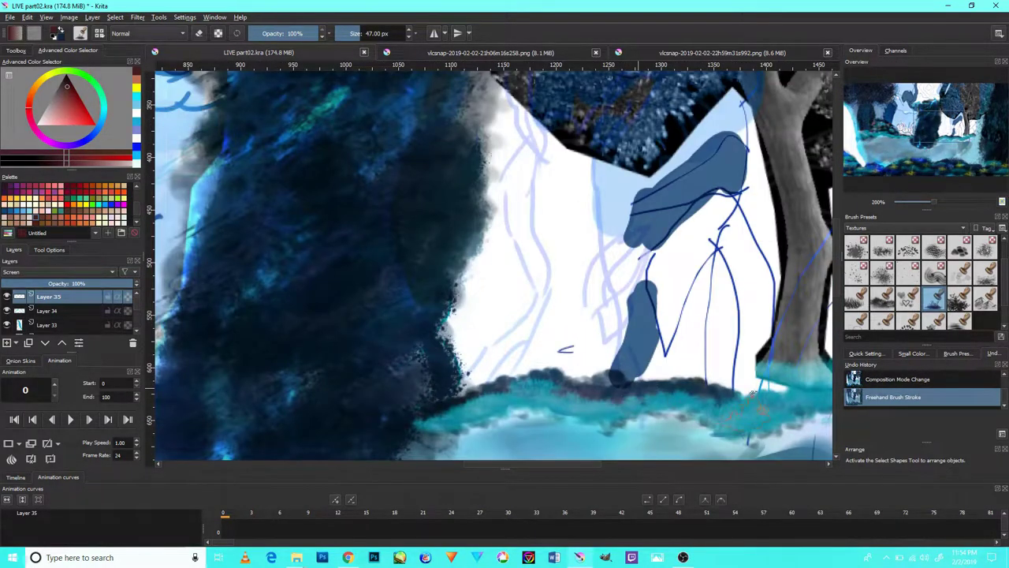
pyautogui.scroll(-2, 615, 387)
pyautogui.scroll(-1, 606, 398)
pyautogui.scroll(1, 597, 419)
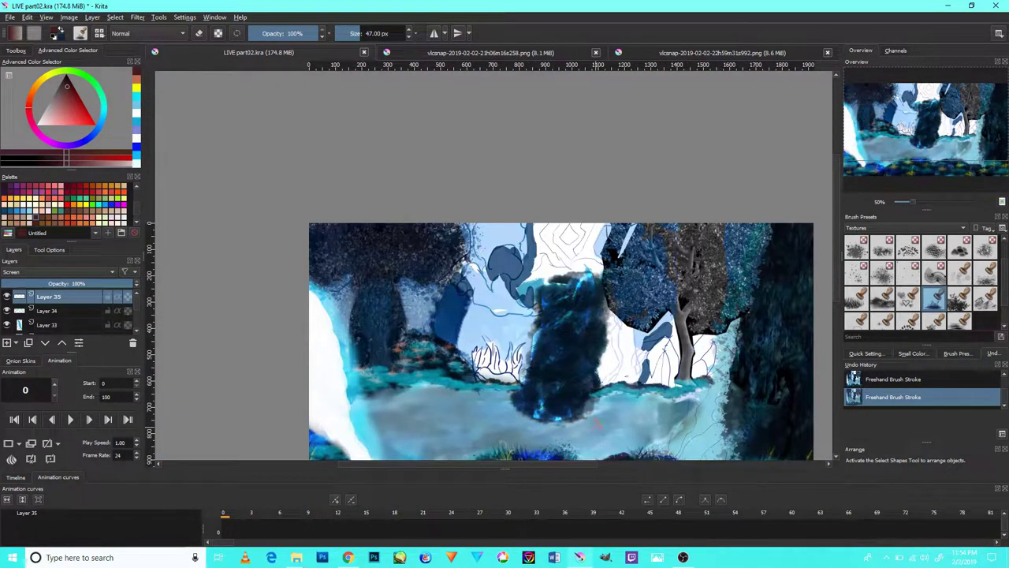
pyautogui.moveTo(564, 405); pyautogui.dragTo(554, 289)
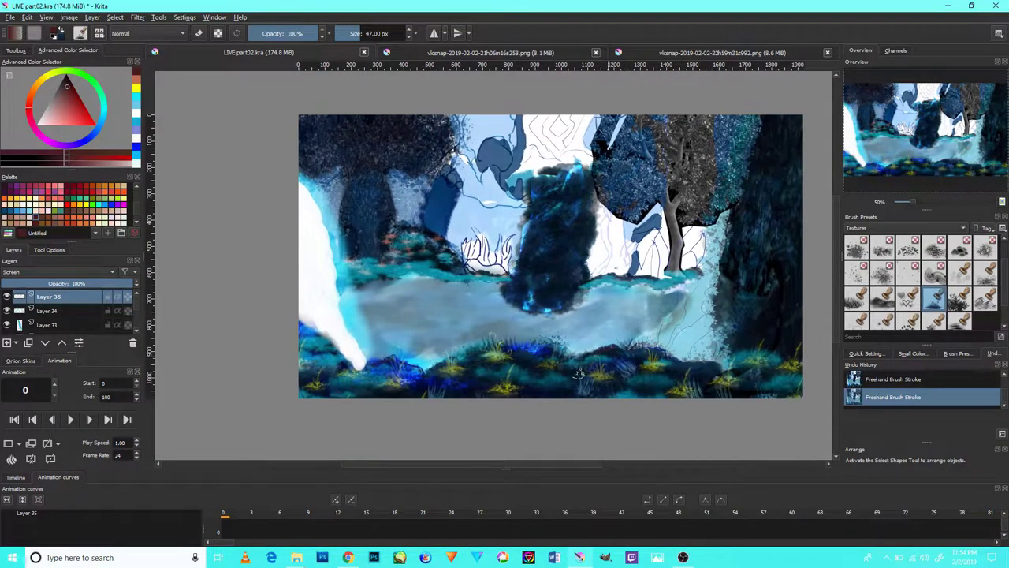
pyautogui.scroll(4, 577, 373)
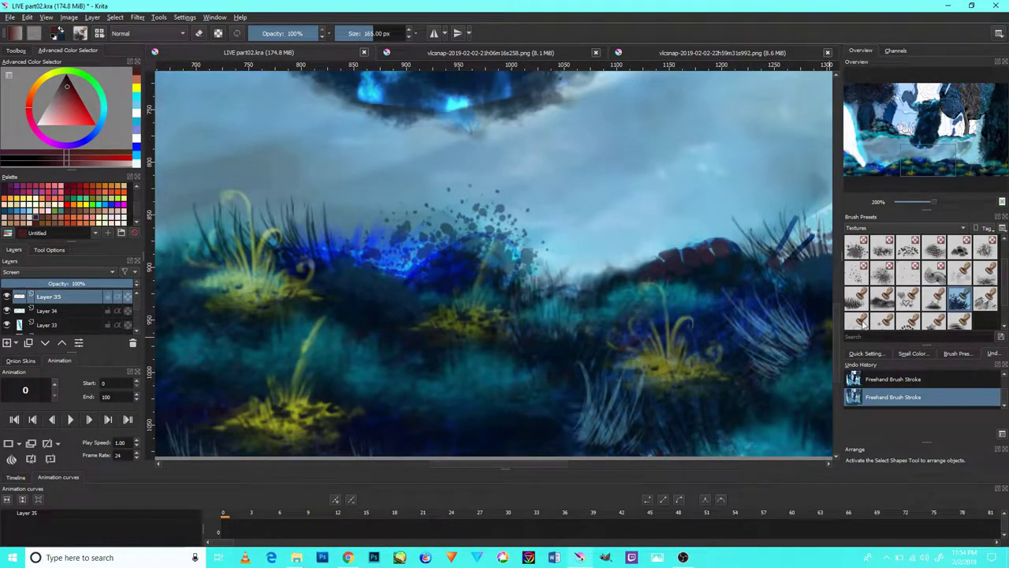
pyautogui.hotkey('ctrl', 'z')
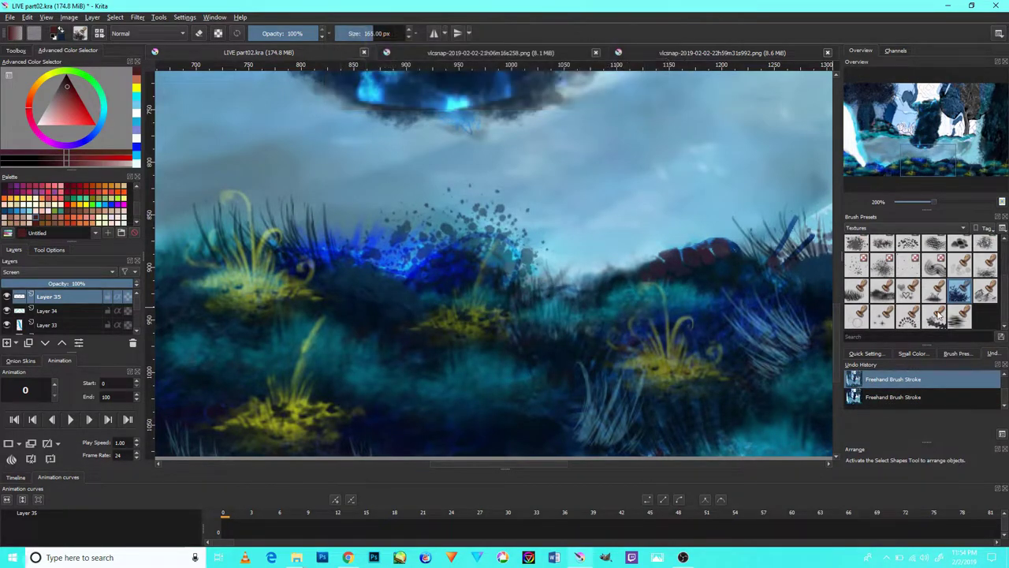
pyautogui.hotkey('ctrl', 'shift', 'z')
pyautogui.moveTo(552, 398); pyautogui.dragTo(662, 322)
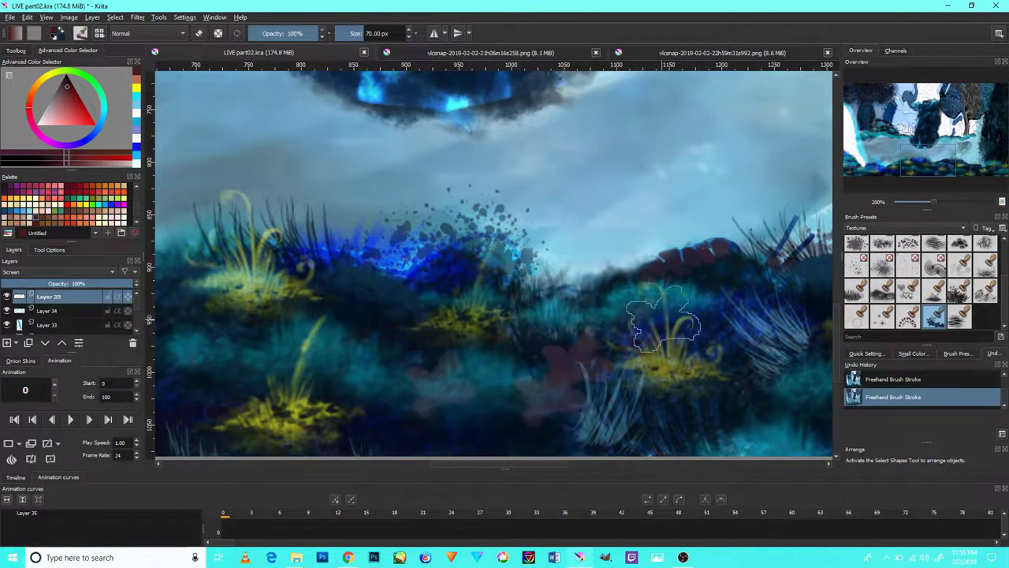
pyautogui.hotkey('ctrl', 'z')
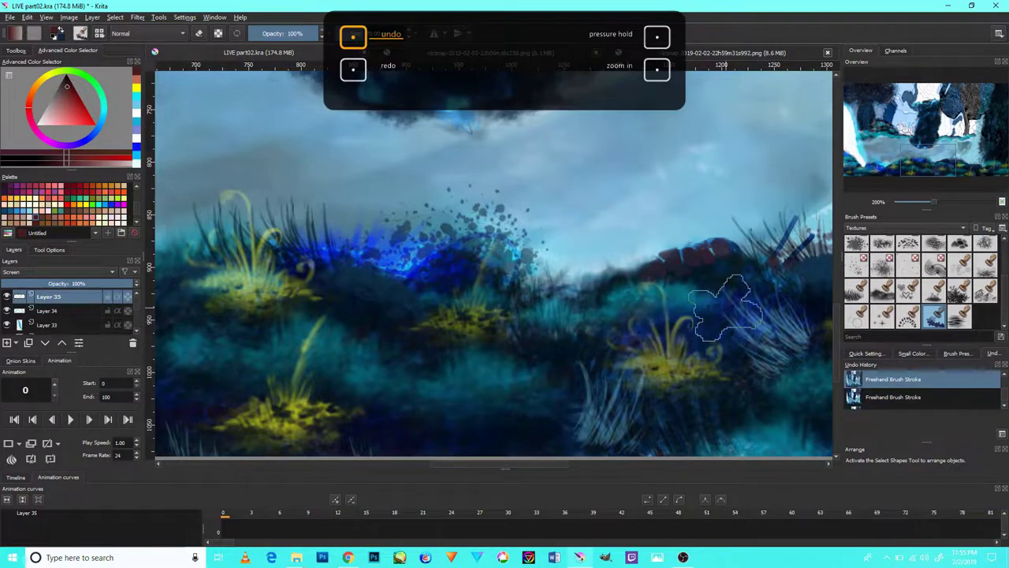
# Select the 250 px Addition-mode glow brush preset and zoom out.
pyautogui.click(909, 266)
pyautogui.hotkey('ctrl', 'shift', 'z')
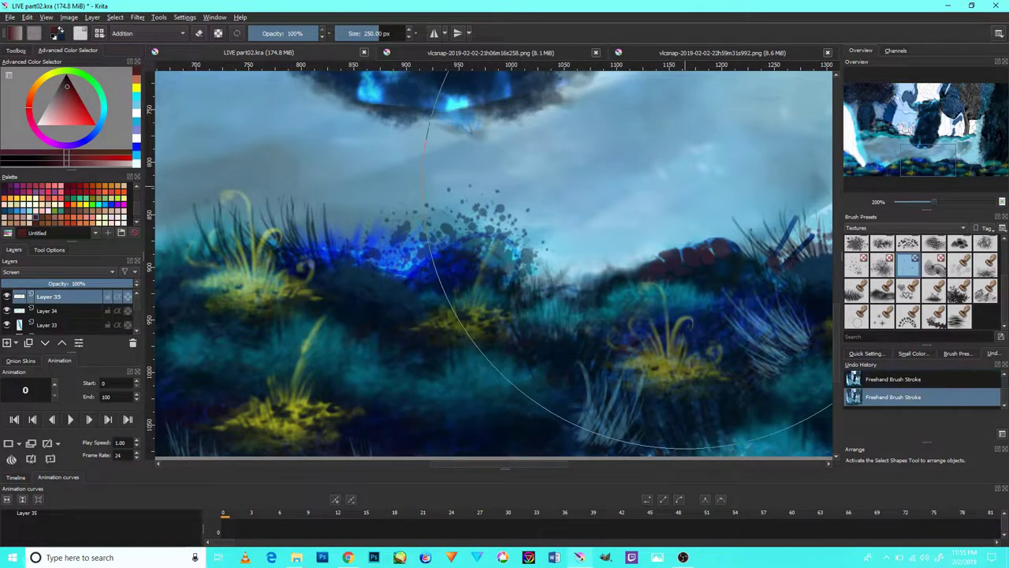
pyautogui.press('-')
pyautogui.press('-')
pyautogui.press('-')
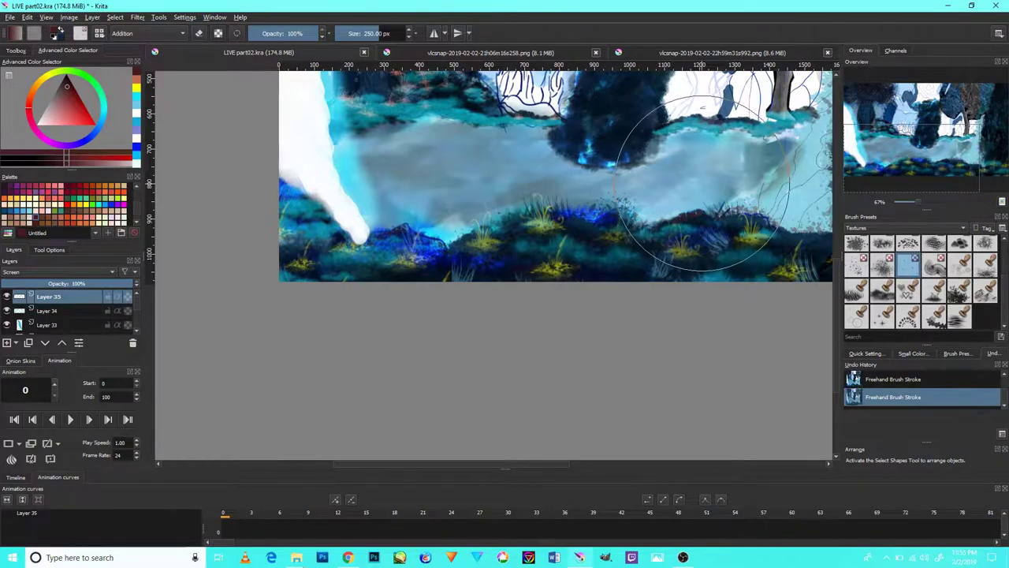
# Scroll and nudge the canvas view around the painting.
pyautogui.scroll(5, 701, 180)
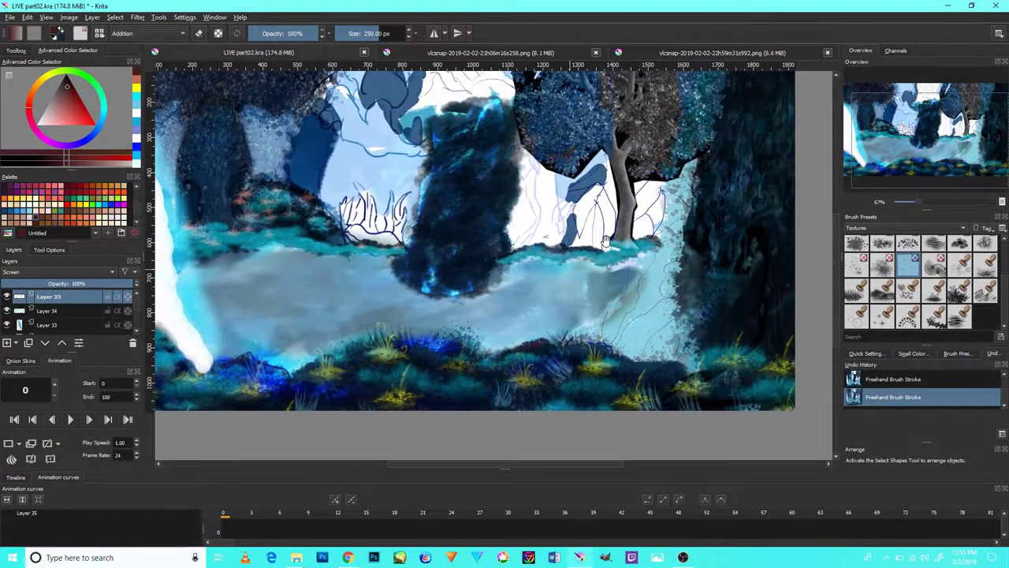
pyautogui.hscroll(5, 631, 221)
pyautogui.moveTo(554, 247); pyautogui.dragTo(561, 257)
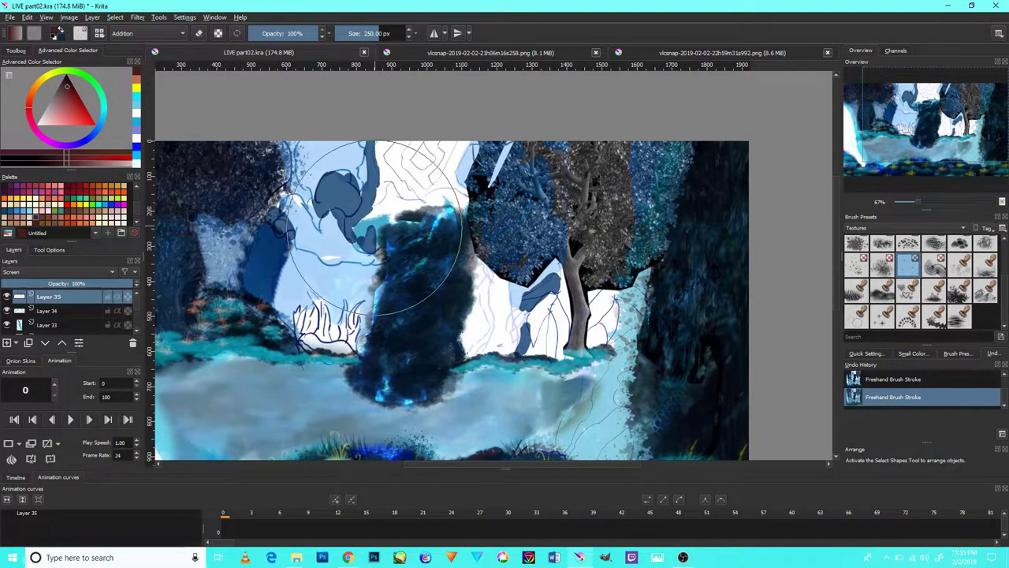
pyautogui.scroll(-5, 377, 228)
pyautogui.scroll(4, 370, 242)
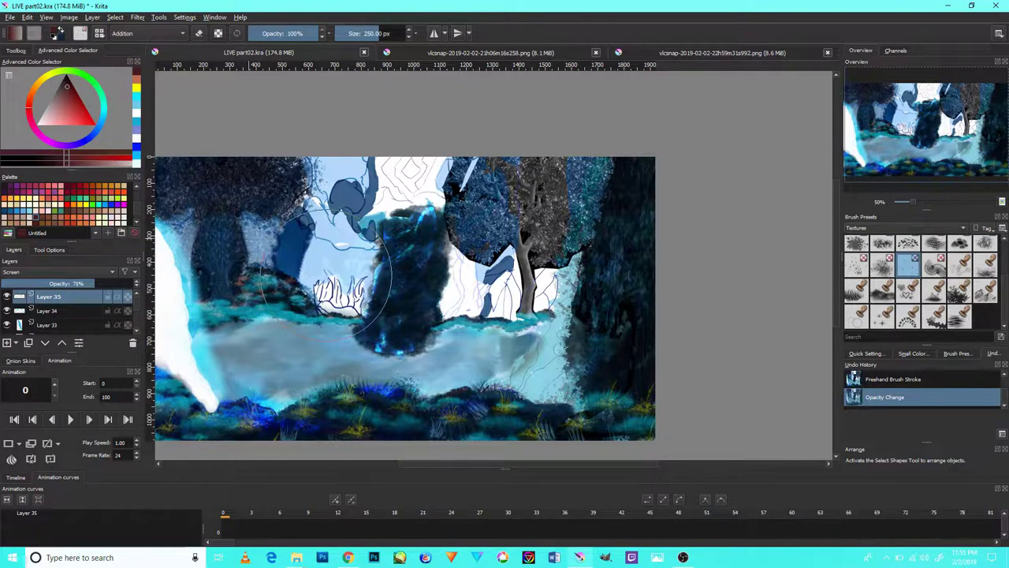
pyautogui.scroll(3, 335, 335)
pyautogui.scroll(-1, 426, 253)
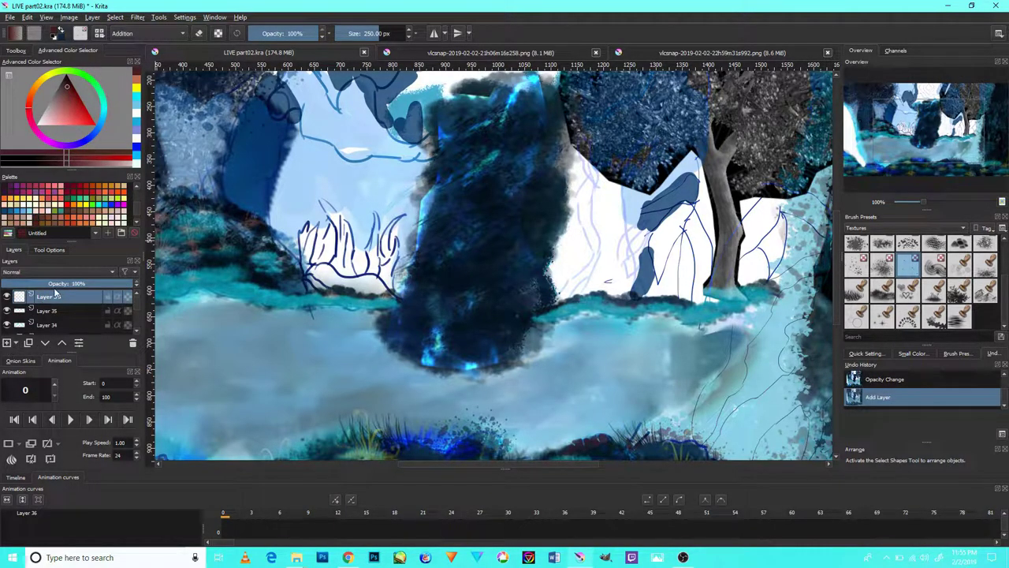
pyautogui.moveTo(77, 134); pyautogui.dragTo(99, 119)
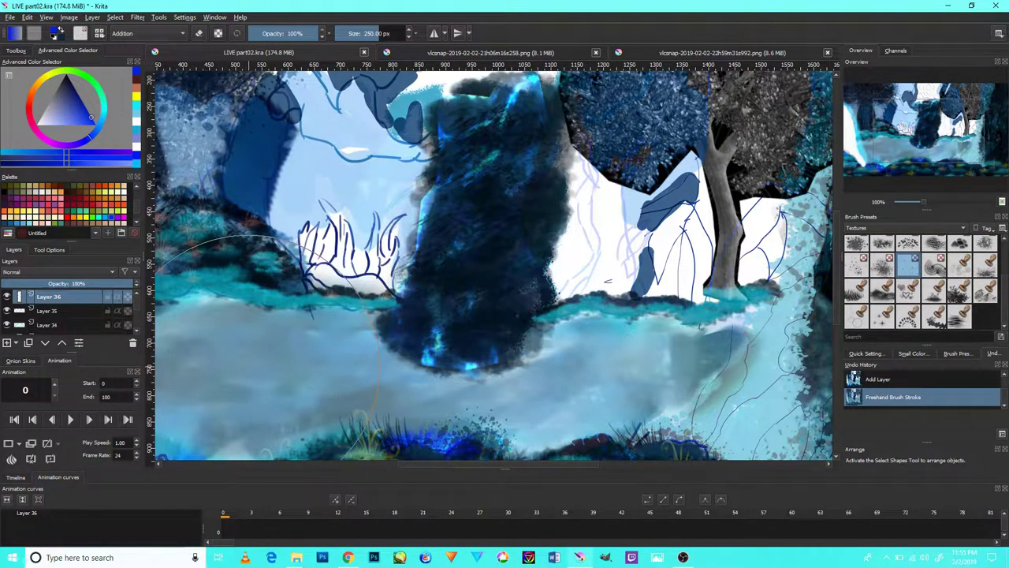
pyautogui.hotkey('ctrl', 'z')
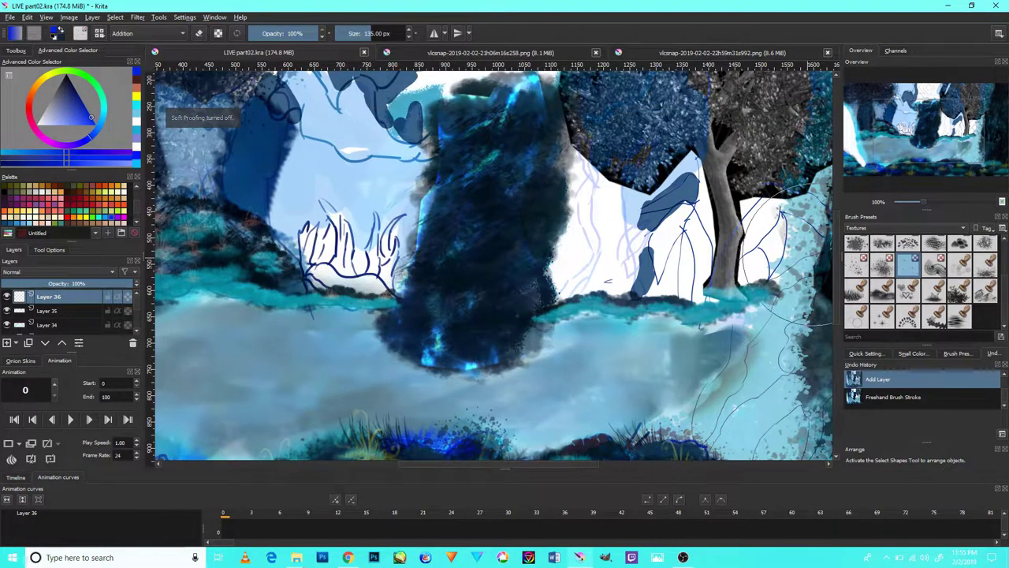
pyautogui.click(880, 229)
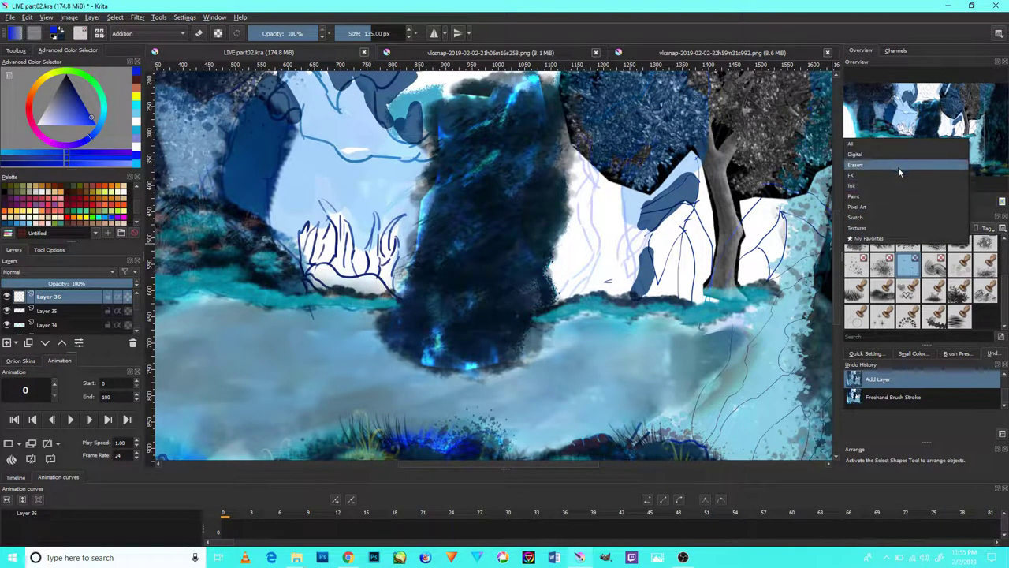
pyautogui.click(898, 167)
pyautogui.click(877, 227)
pyautogui.click(873, 251)
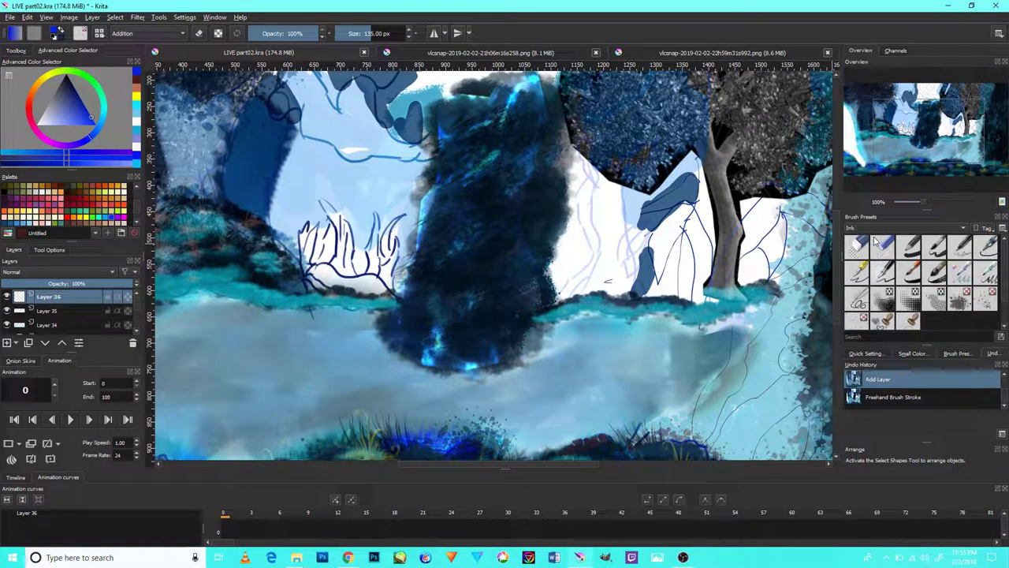
pyautogui.click(878, 227)
pyautogui.click(881, 197)
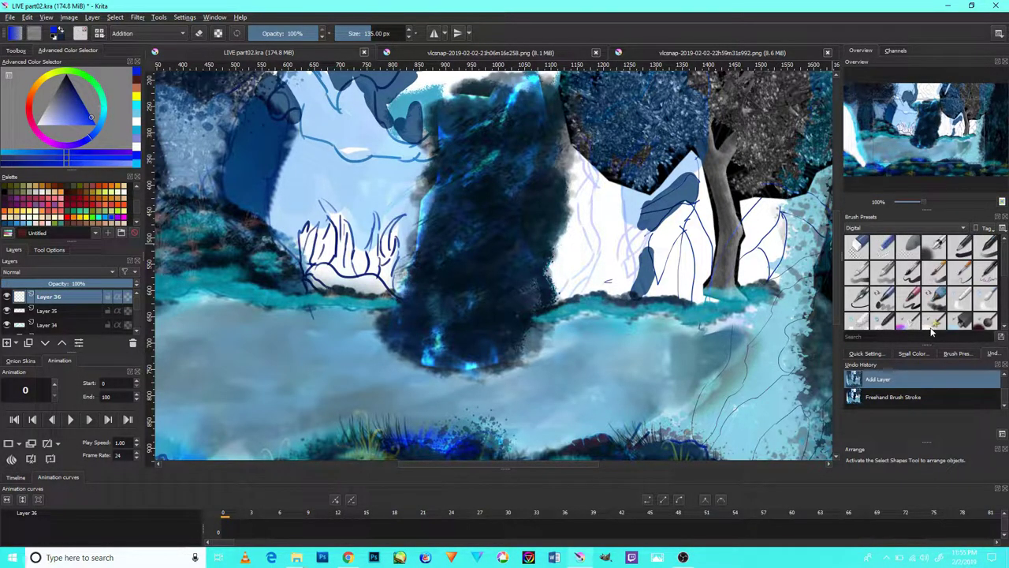
pyautogui.click(934, 297)
pyautogui.moveTo(644, 362); pyautogui.dragTo(559, 377)
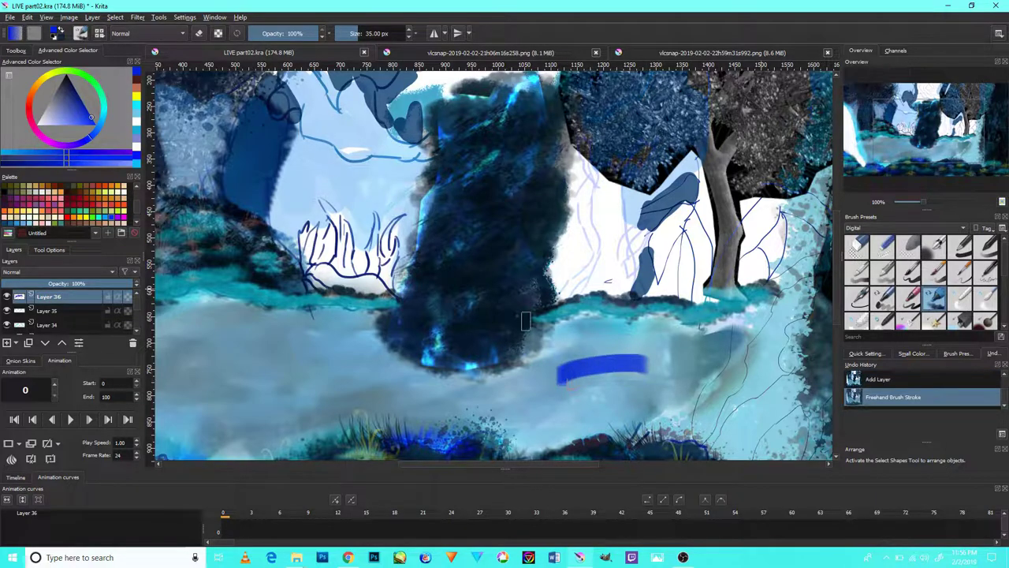
pyautogui.click(39, 274)
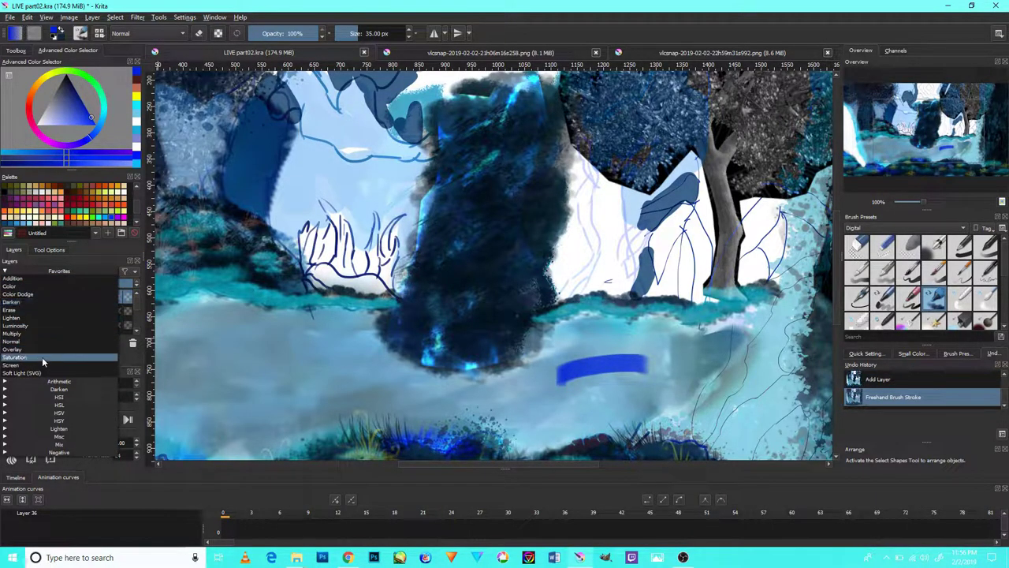
pyautogui.click(42, 358)
pyautogui.click(44, 273)
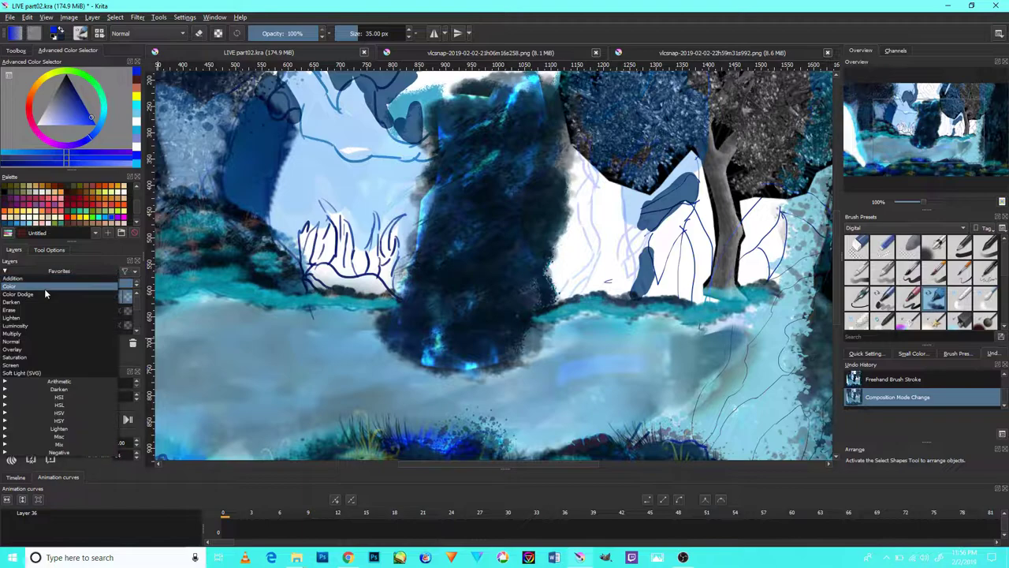
pyautogui.click(44, 348)
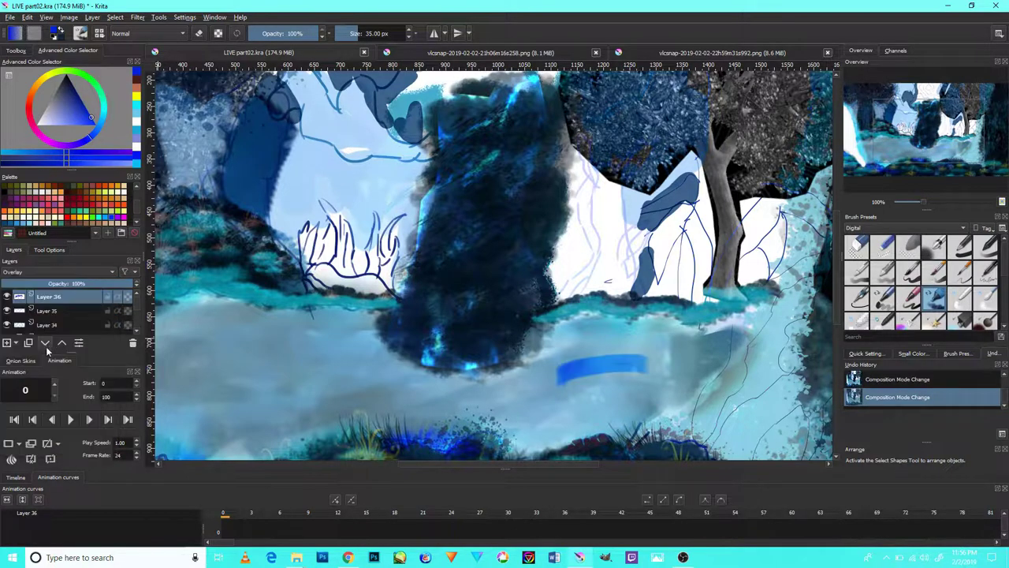
pyautogui.click(59, 283)
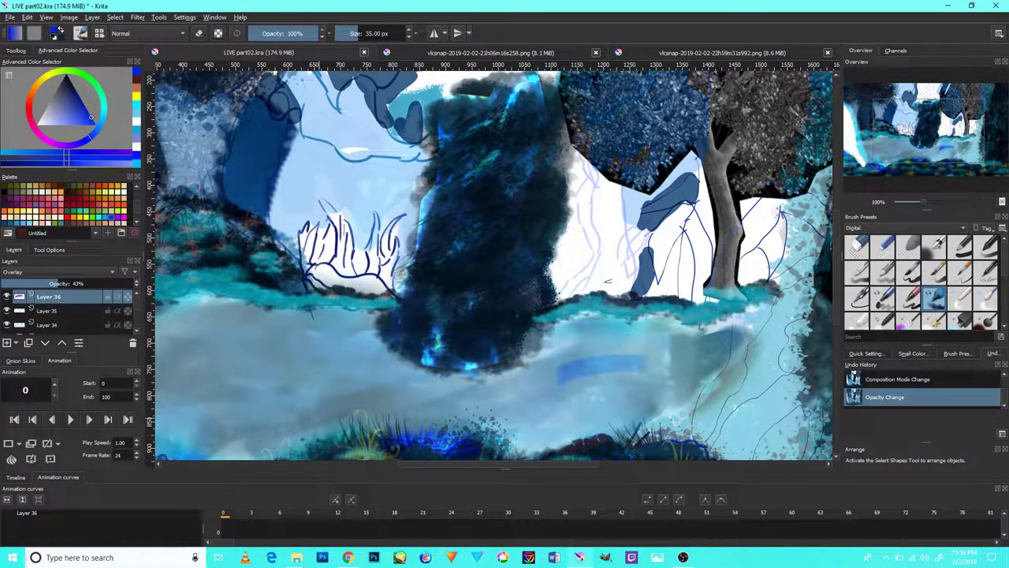
pyautogui.hotkey('ctrl', 'y')
pyautogui.scroll(-2, 947, 300)
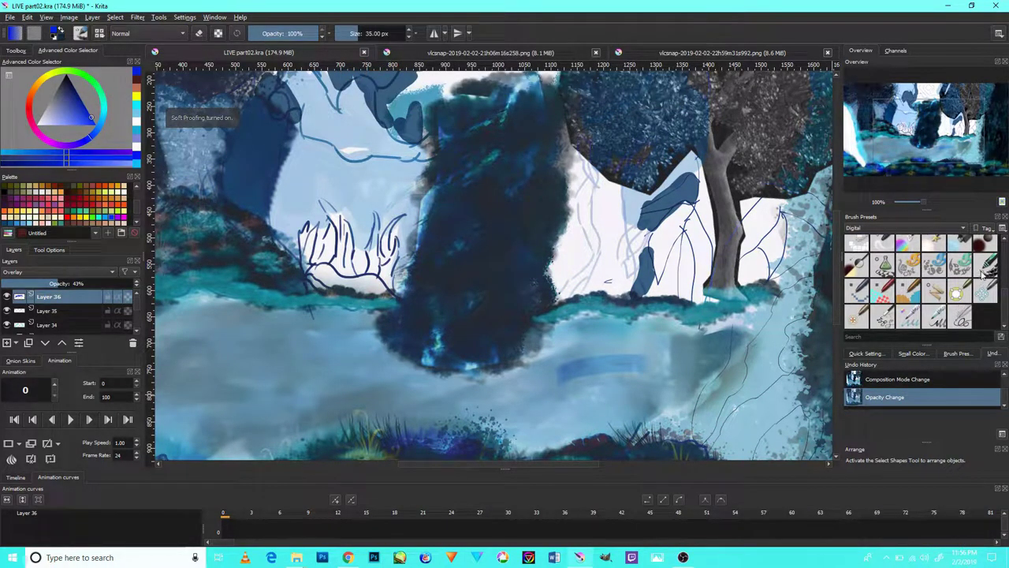
pyautogui.click(985, 264)
pyautogui.moveTo(663, 339); pyautogui.dragTo(623, 362)
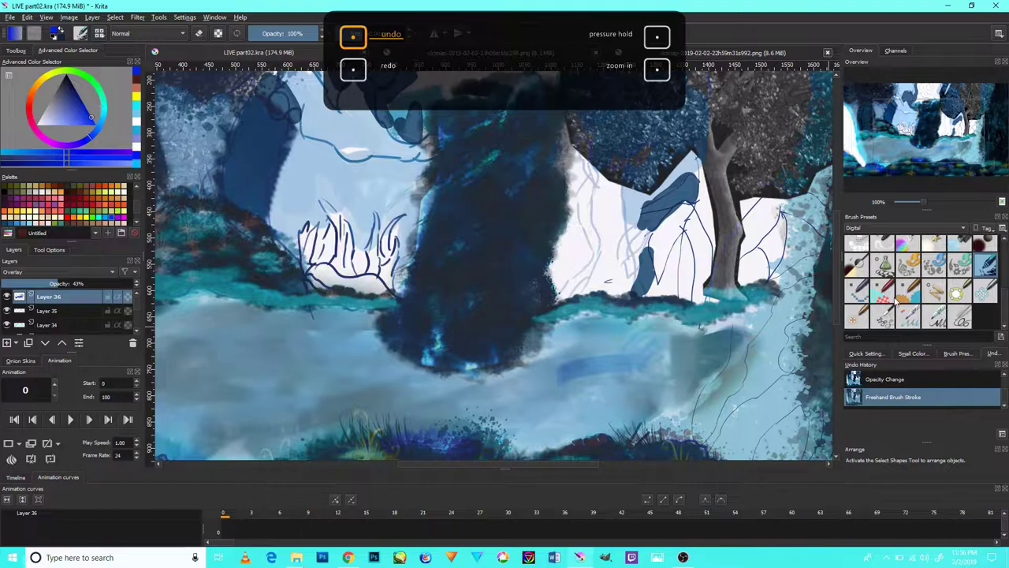
pyautogui.hotkey('ctrl', 'z')
pyautogui.hotkey('ctrl', 'shift', 'z')
pyautogui.hotkey('ctrl', 'z')
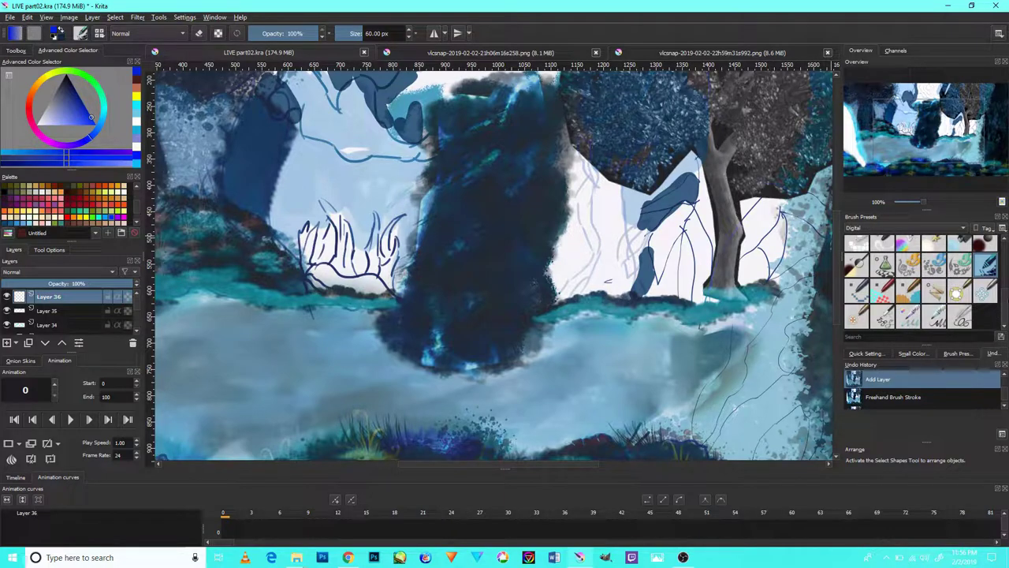
# Pick a large soft brush and paint a blue blob onto the pool.
pyautogui.scroll(3, 1005, 292)
pyautogui.scroll(3, 1003, 268)
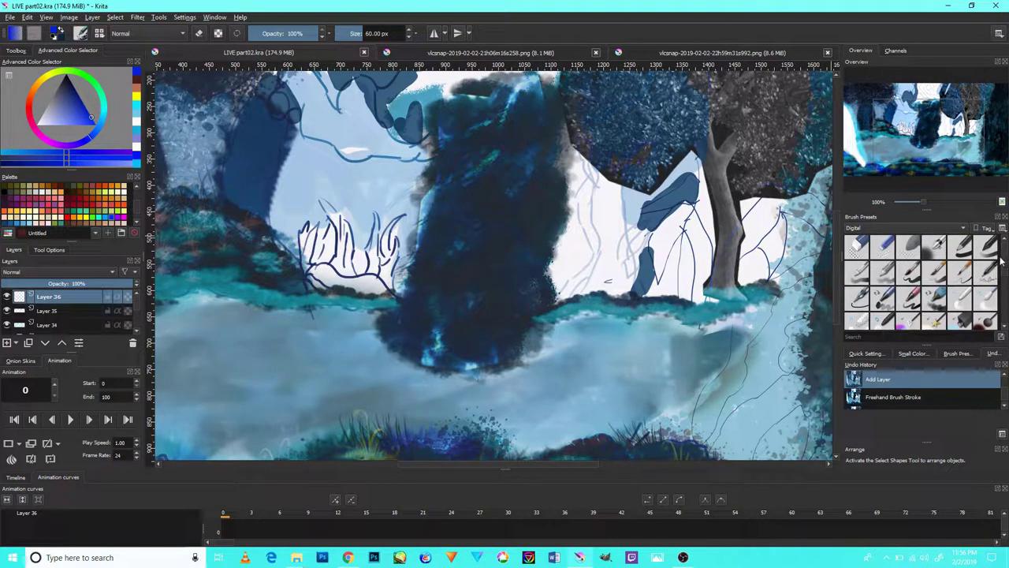
pyautogui.click(936, 247)
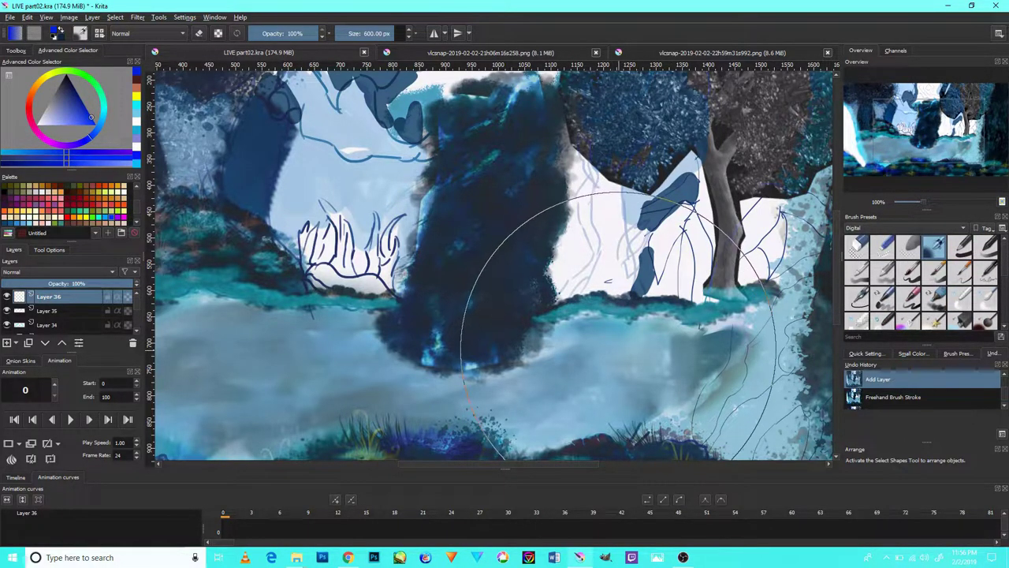
pyautogui.moveTo(552, 387); pyautogui.dragTo(630, 390)
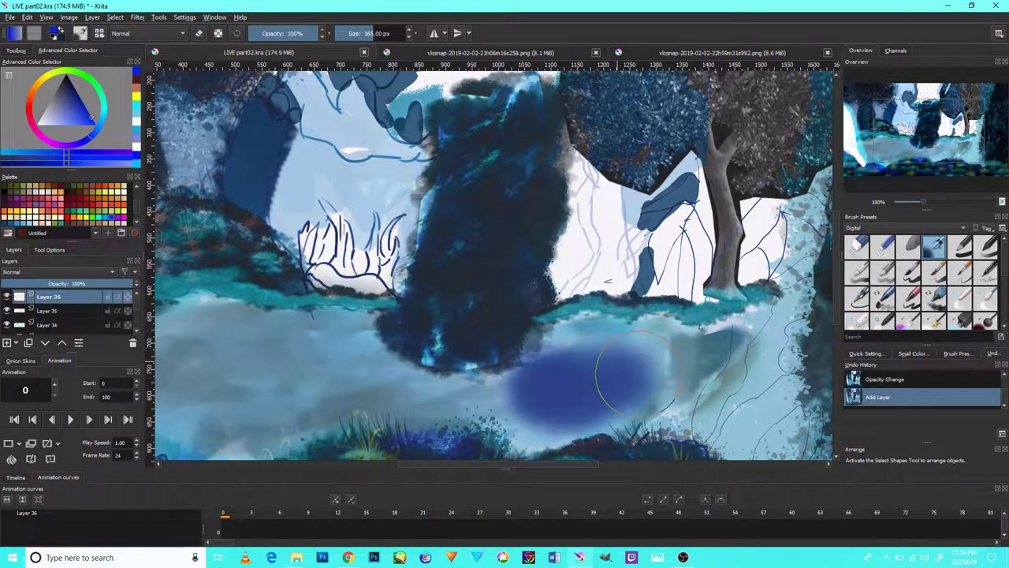
# Set Layer 36 to Screen blending and brighten the water with light-blue strokes.
pyautogui.click(55, 271)
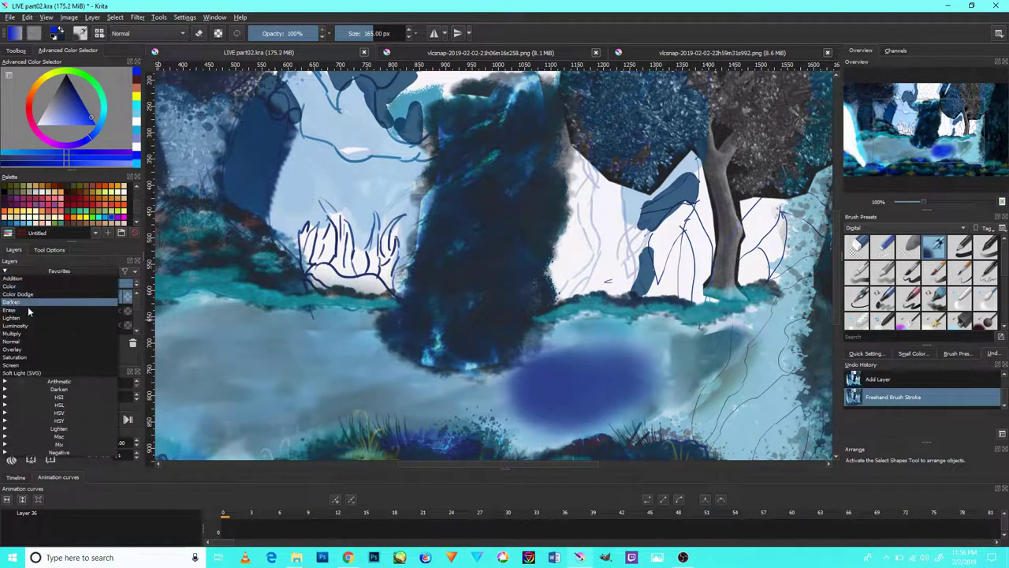
pyautogui.click(31, 360)
pyautogui.moveTo(260, 394); pyautogui.dragTo(639, 323)
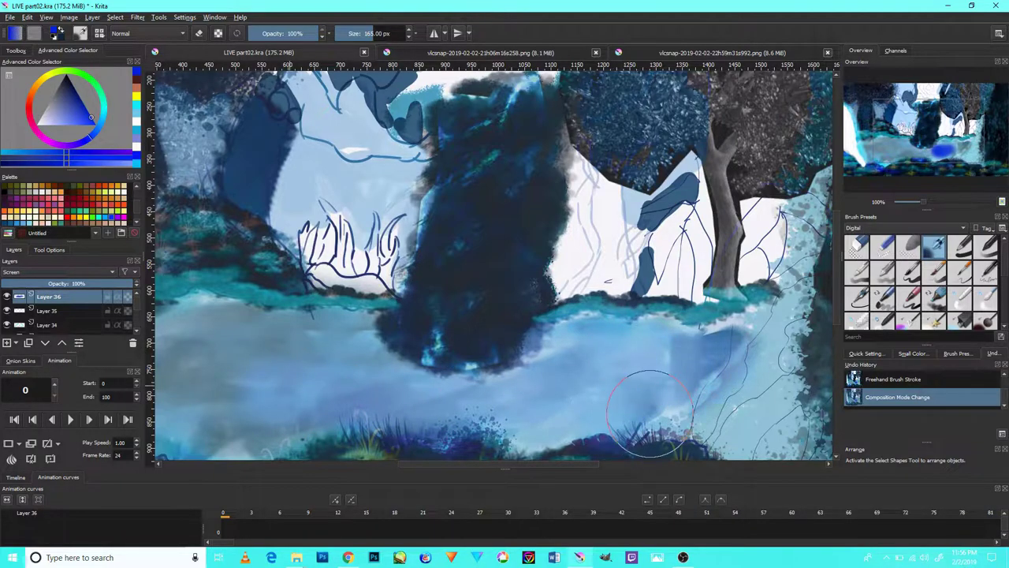
pyautogui.moveTo(466, 441); pyautogui.dragTo(284, 422)
pyautogui.moveTo(315, 347); pyautogui.dragTo(293, 338)
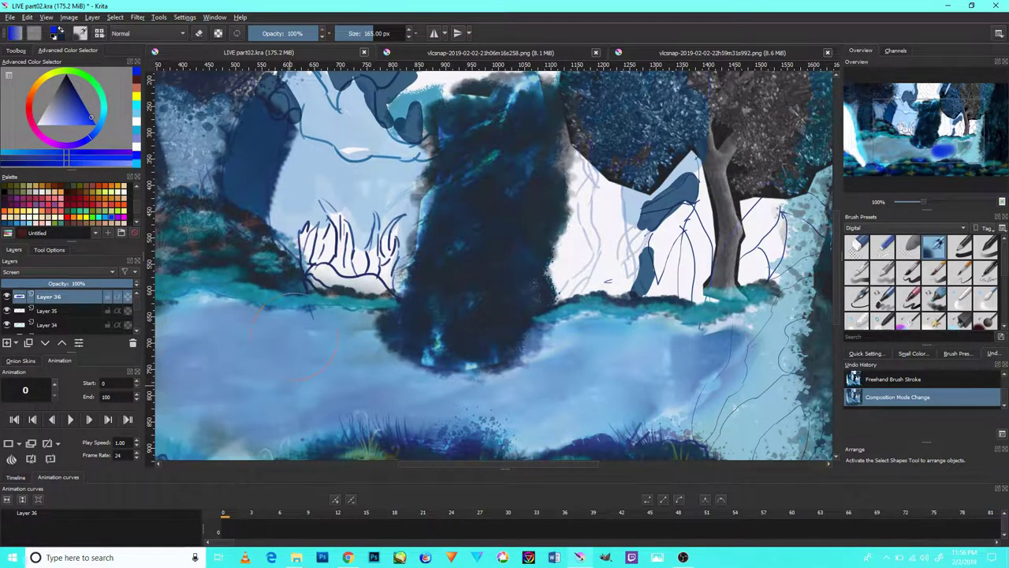
pyautogui.moveTo(237, 426); pyautogui.dragTo(213, 434)
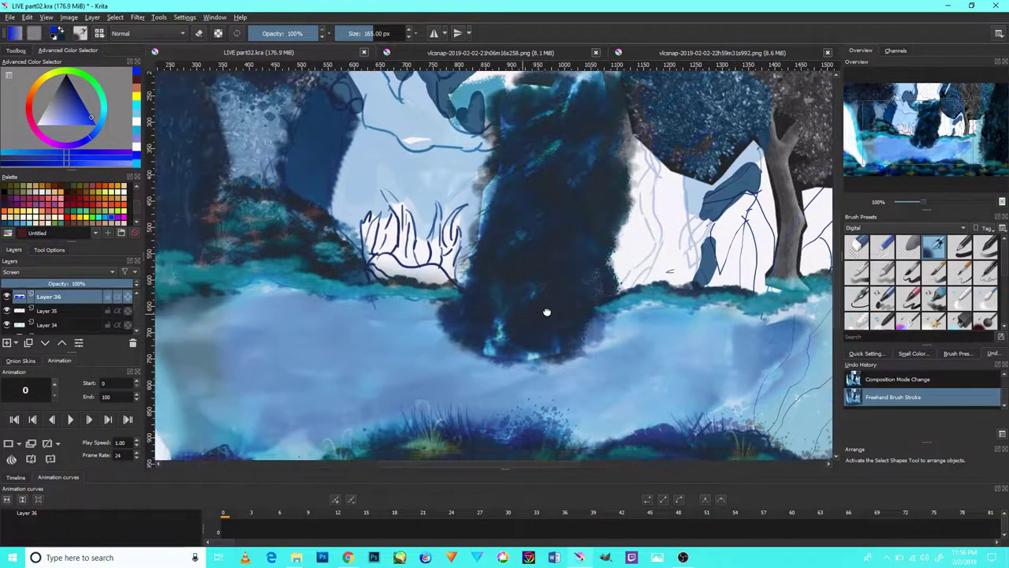
pyautogui.moveTo(406, 324); pyautogui.dragTo(690, 284)
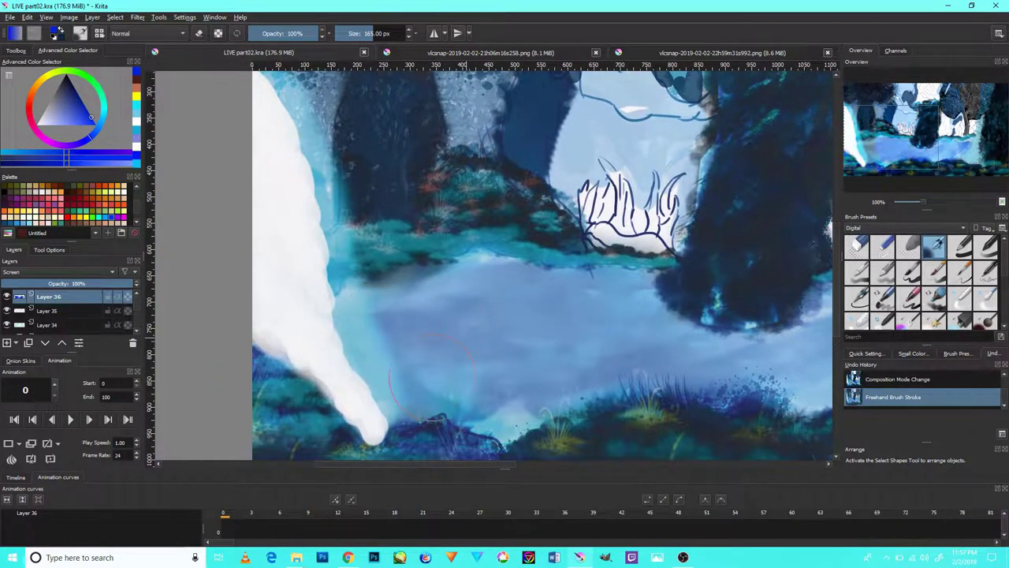
pyautogui.moveTo(403, 303); pyautogui.dragTo(499, 378)
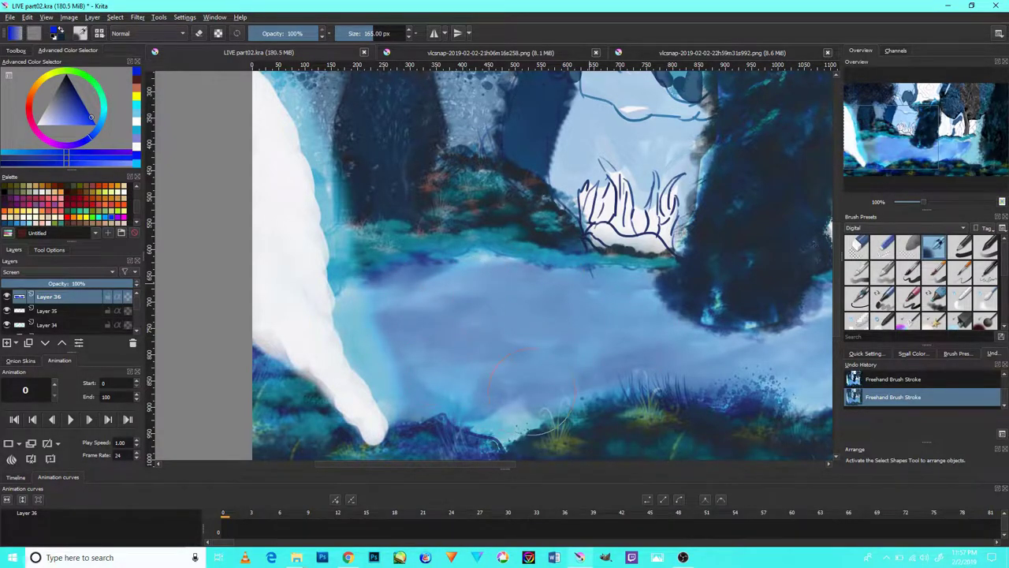
# Pick a light cyan colour, toggle soft proofing, and zoom out to the whole painting.
pyautogui.scroll(1, 534, 390)
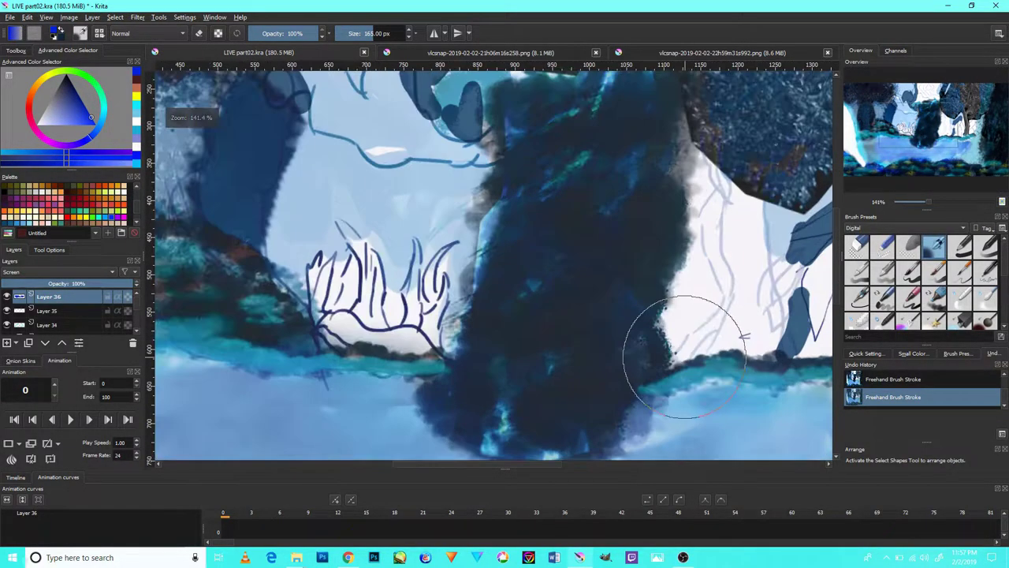
pyautogui.moveTo(684, 358); pyautogui.dragTo(476, 169)
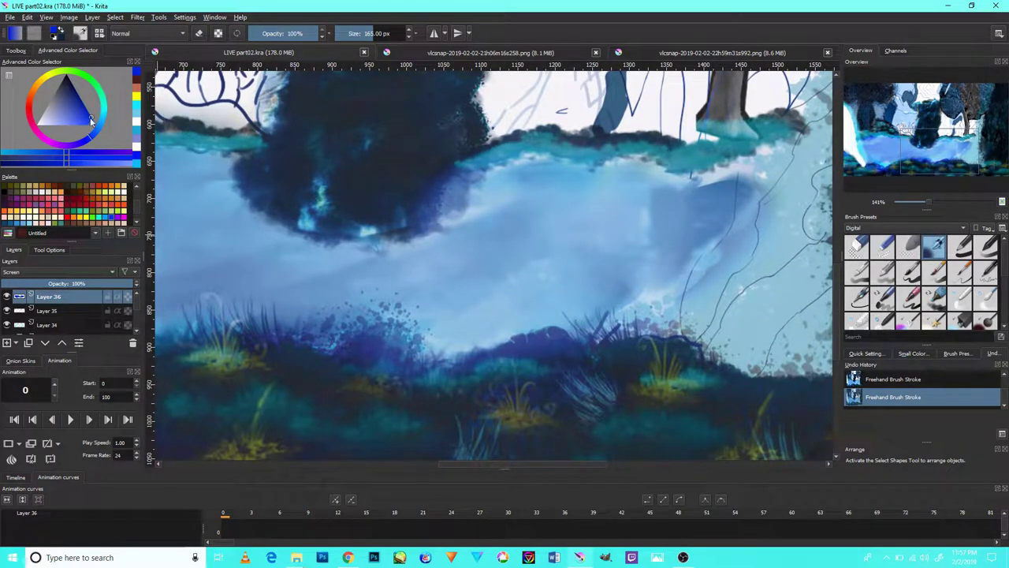
pyautogui.click(138, 111)
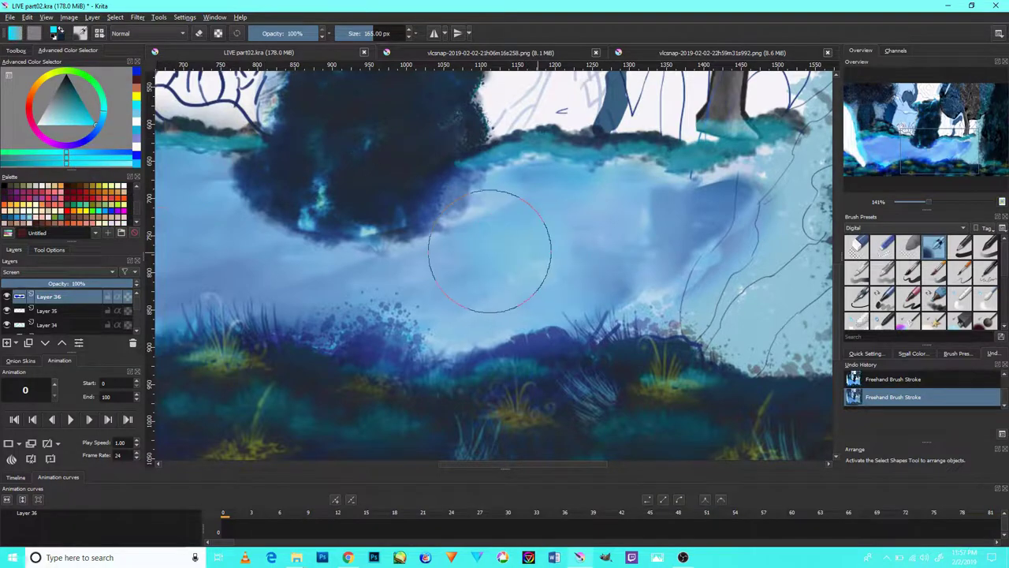
pyautogui.hotkey('ctrl', 'y')
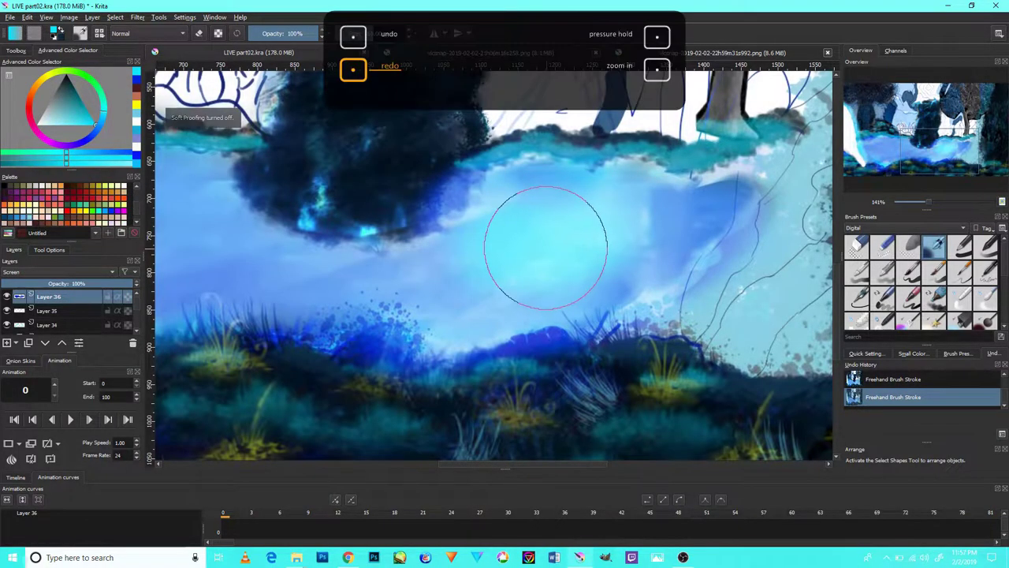
pyautogui.hotkey('ctrl', 'y')
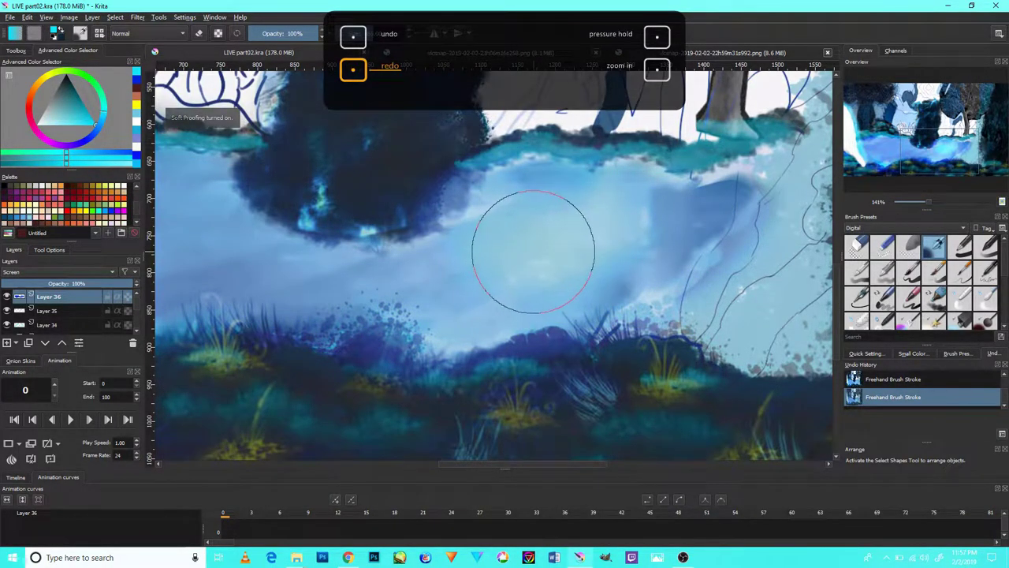
pyautogui.press('-')
pyautogui.press('-')
pyautogui.press('-')
pyautogui.press('-')
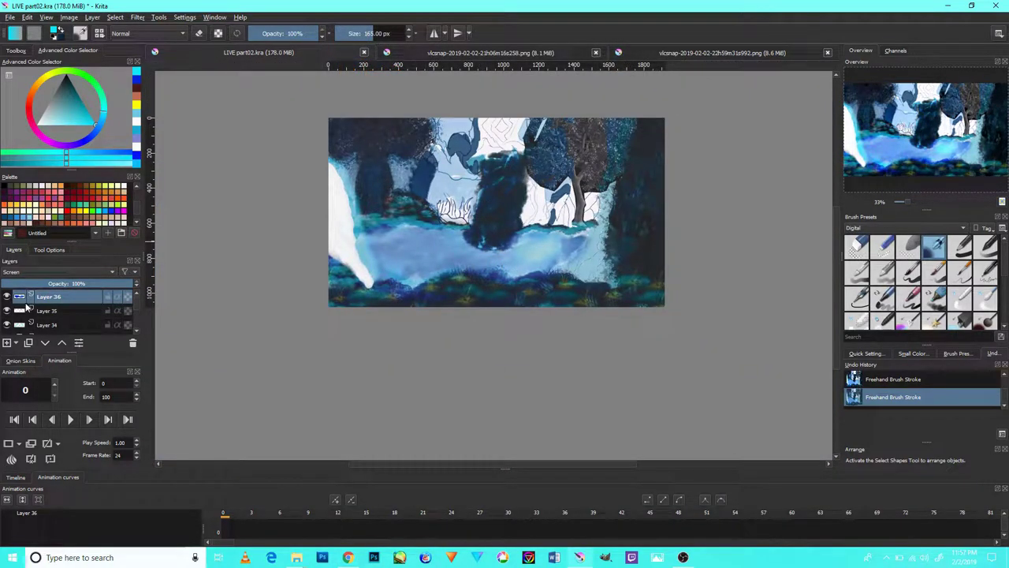
# Add Layer 37 and paint a soft light-blue stroke across the pool.
pyautogui.click(7, 343)
pyautogui.moveTo(390, 260); pyautogui.dragTo(465, 308)
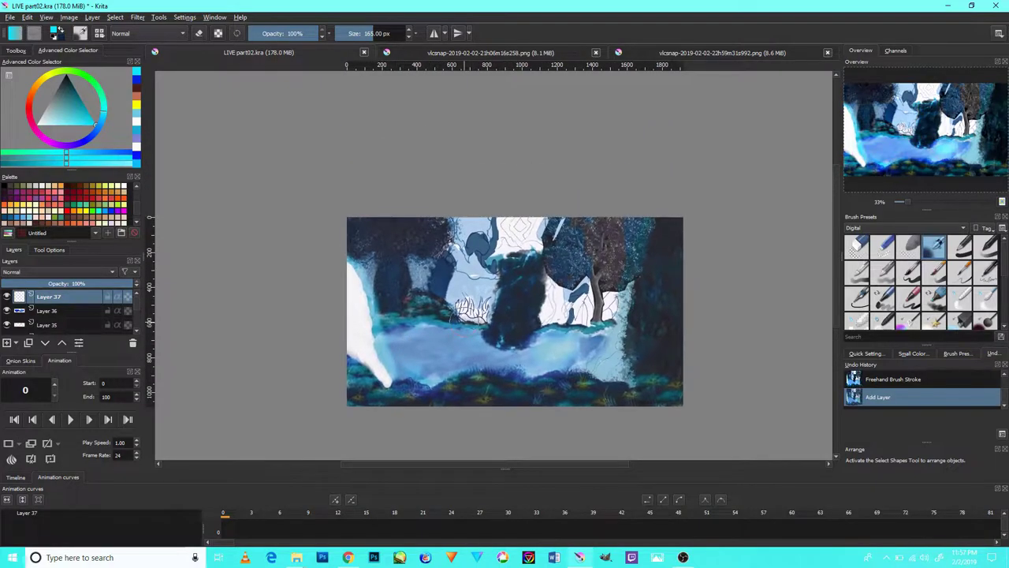
pyautogui.scroll(-1, 465, 308)
pyautogui.scroll(5, 441, 345)
pyautogui.moveTo(378, 308)
pyautogui.mouseDown()
pyautogui.moveTo(347, 260)
pyautogui.moveTo(654, 315)
pyautogui.mouseUp()
# Try Saturation, Luminosity and Lighten blending on Layer 37 and lower its opacity to 46%.
pyautogui.click(36, 276)
pyautogui.click(38, 352)
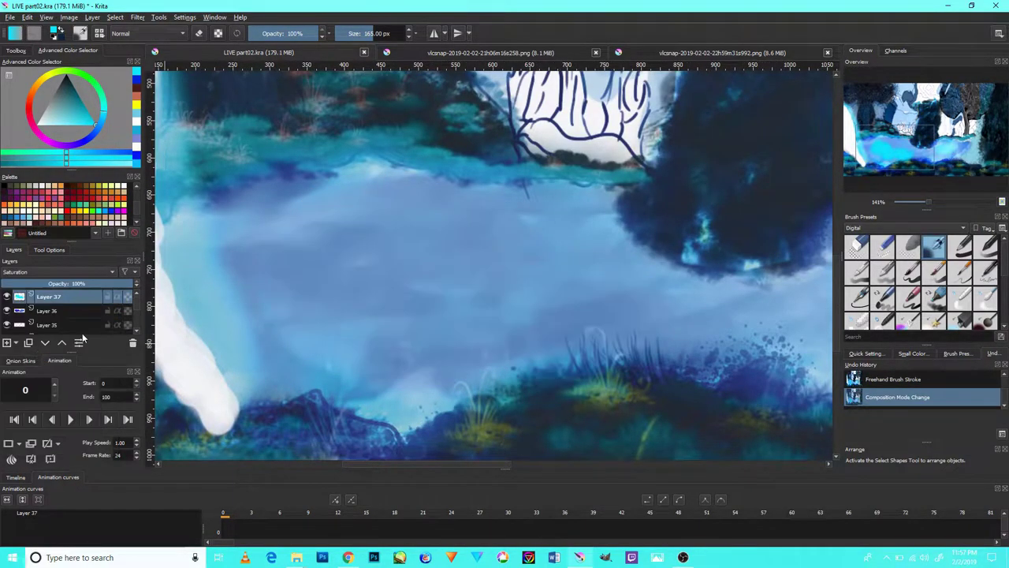
pyautogui.click(36, 274)
pyautogui.click(39, 311)
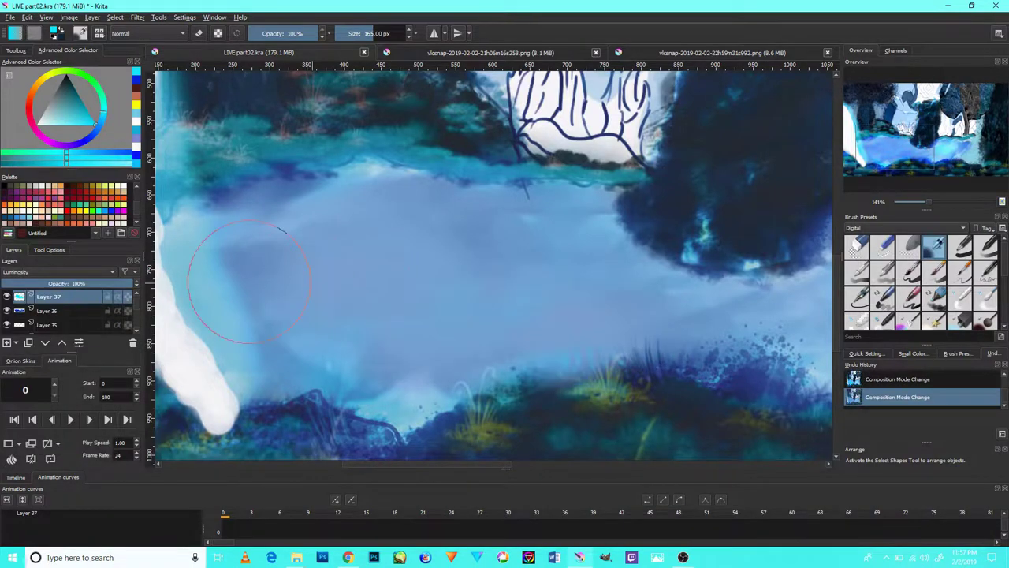
pyautogui.click(82, 272)
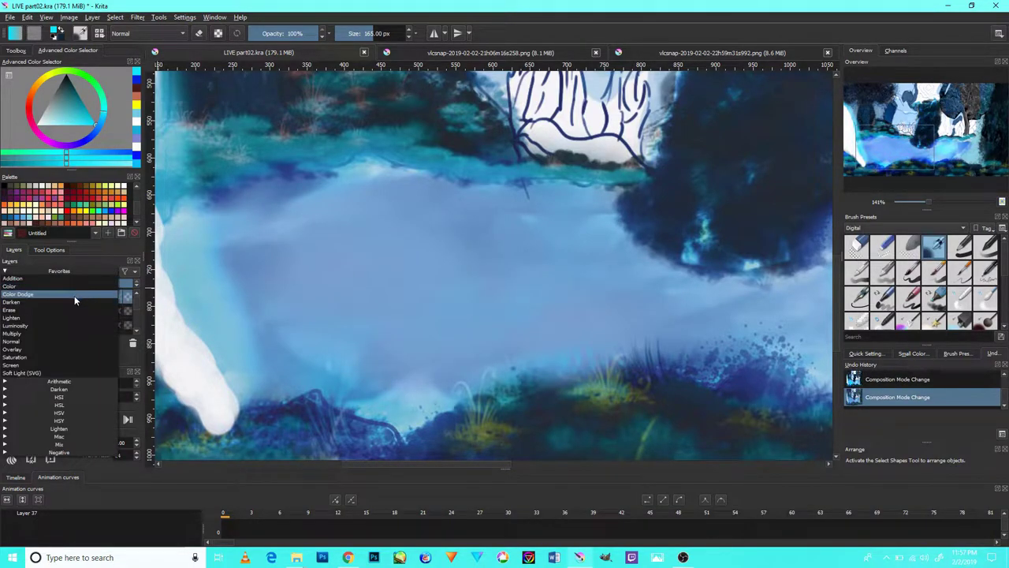
pyautogui.click(71, 317)
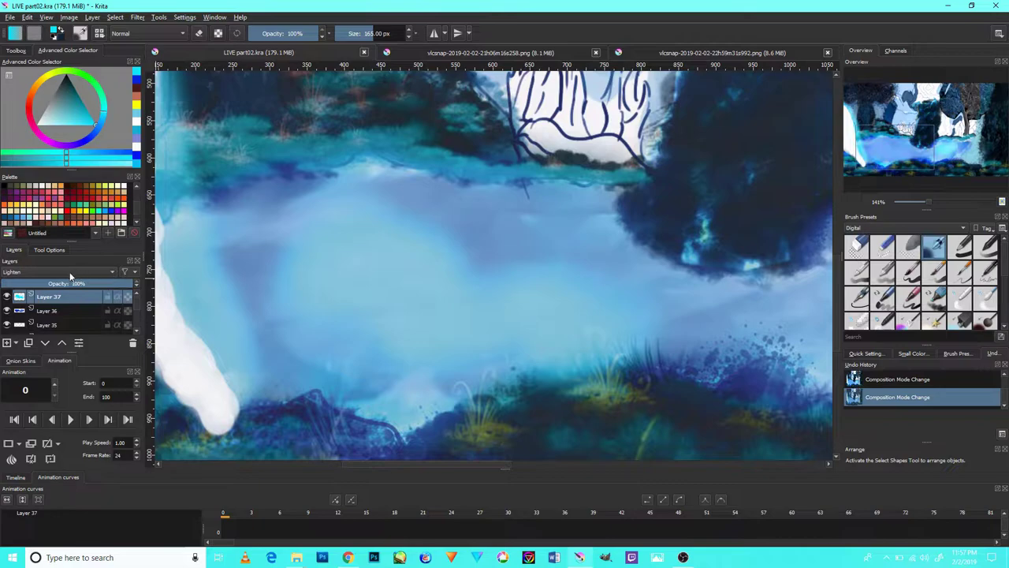
pyautogui.click(63, 283)
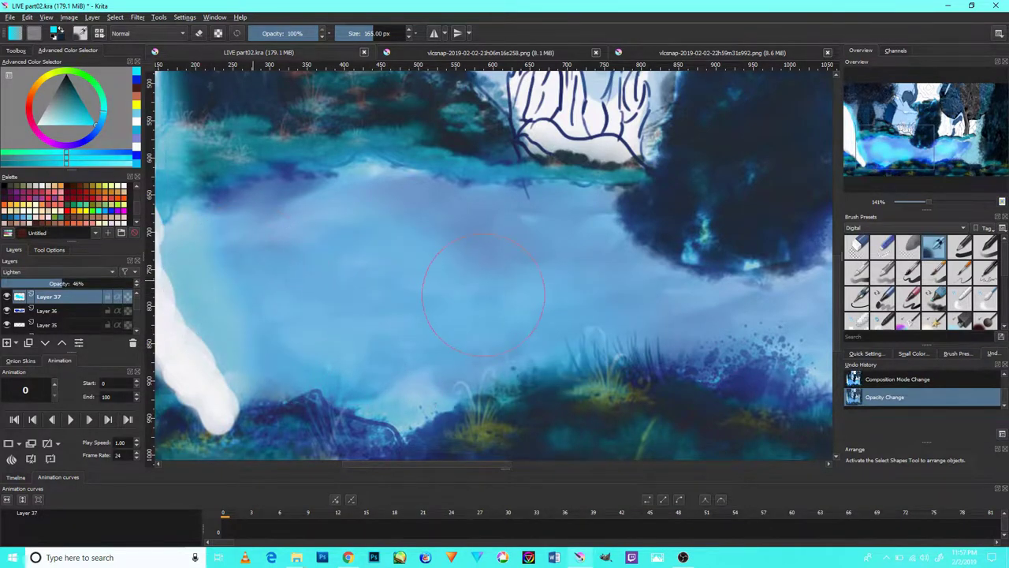
# Paint a lighter blue wash over the pool and blend Layer 37 in Screen mode.
pyautogui.moveTo(483, 294)
pyautogui.mouseDown()
pyautogui.moveTo(693, 284)
pyautogui.moveTo(370, 173)
pyautogui.moveTo(316, 197)
pyautogui.mouseUp()
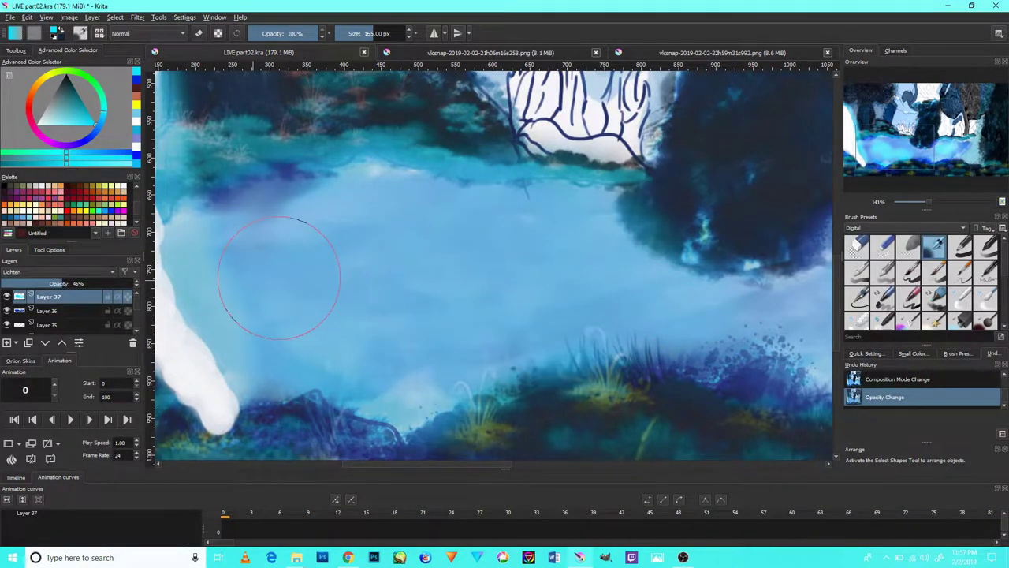
pyautogui.click(57, 271)
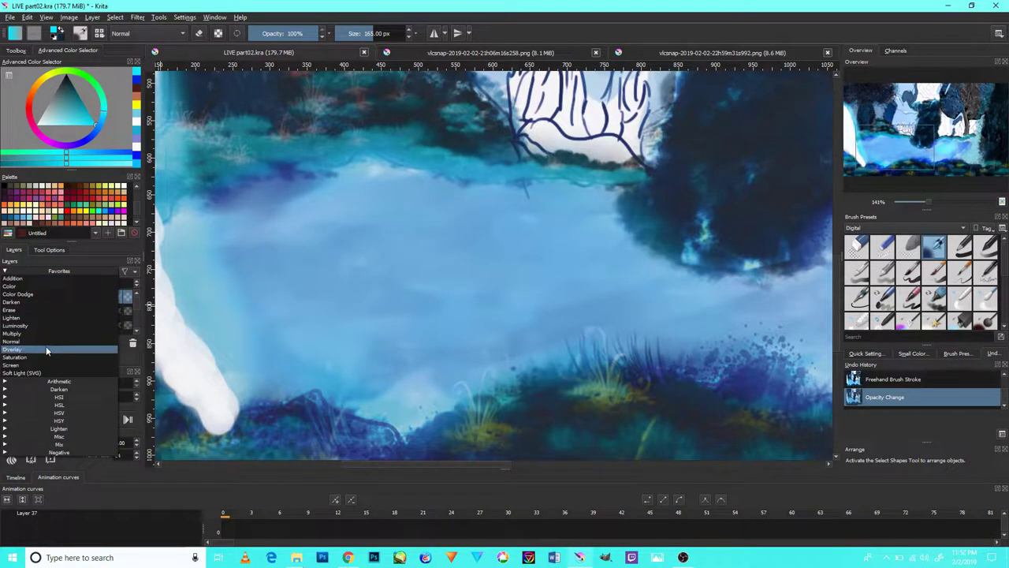
pyautogui.click(46, 350)
pyautogui.click(52, 272)
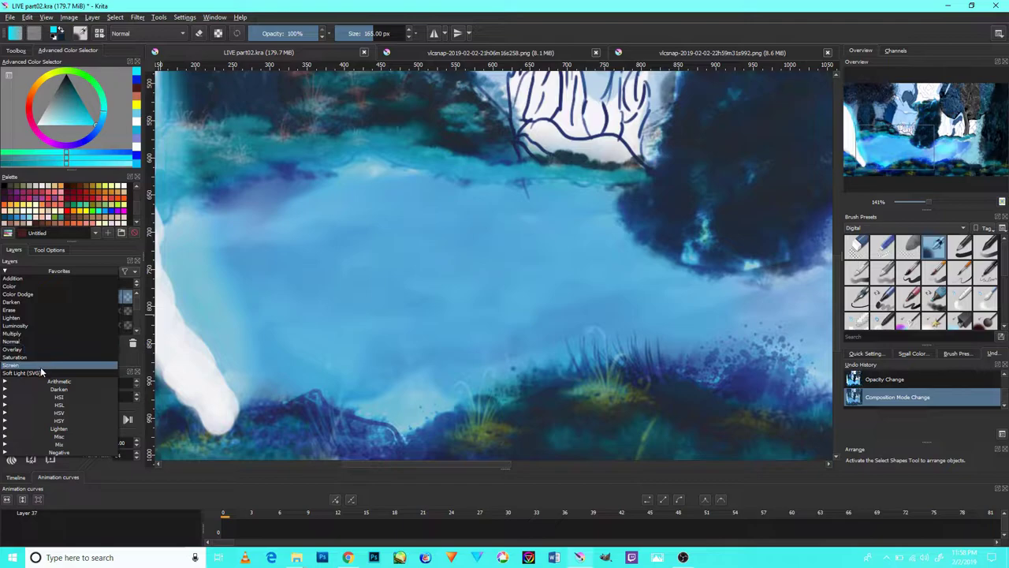
pyautogui.click(40, 363)
pyautogui.press('-')
pyautogui.press('-')
pyautogui.press('+')
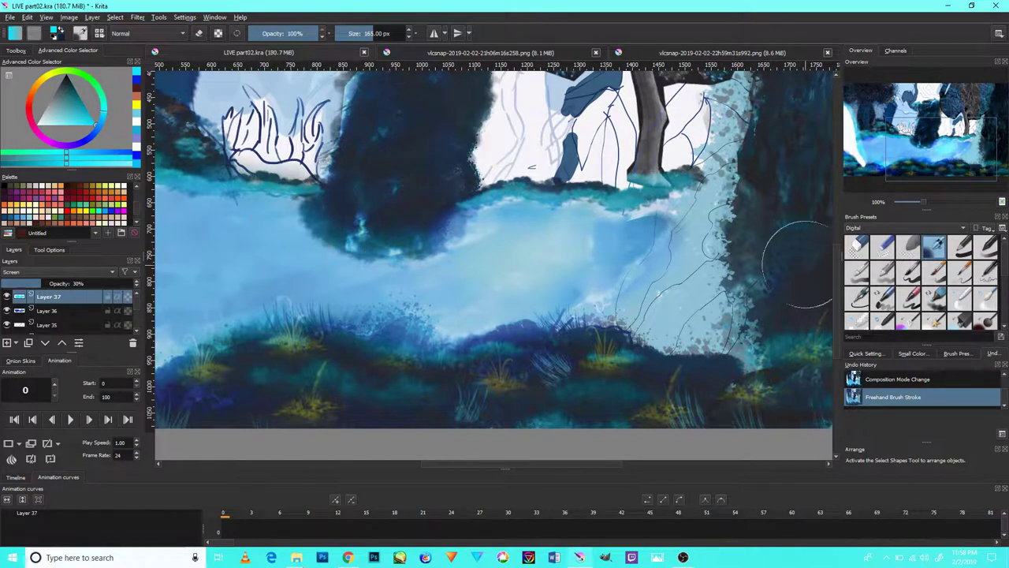
# With a 126 px colour-blending brush, lighten the darker purple patch in the water.
pyautogui.click(908, 251)
pyautogui.moveTo(473, 273); pyautogui.dragTo(324, 283)
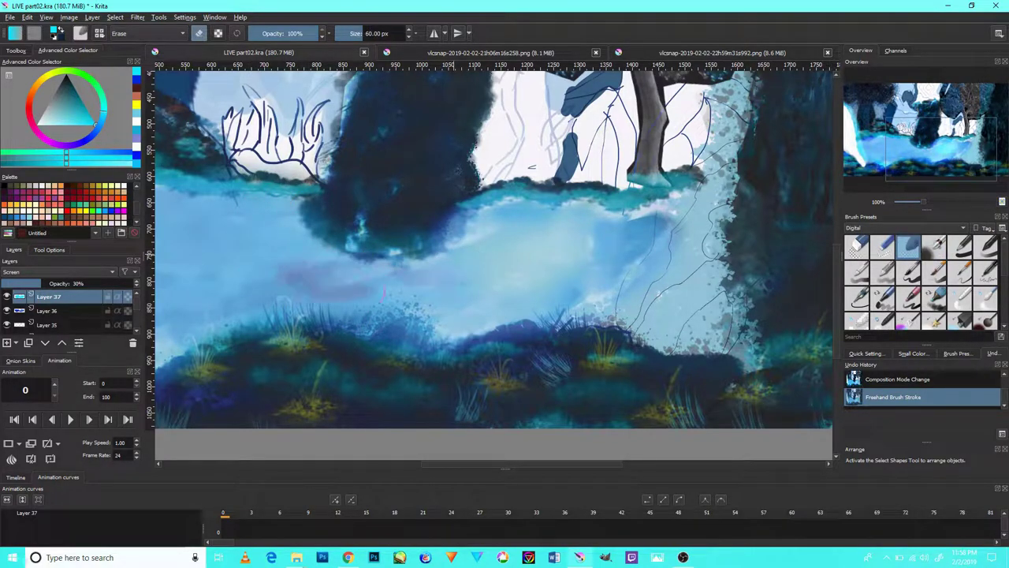
pyautogui.hotkey('ctrl', 'z')
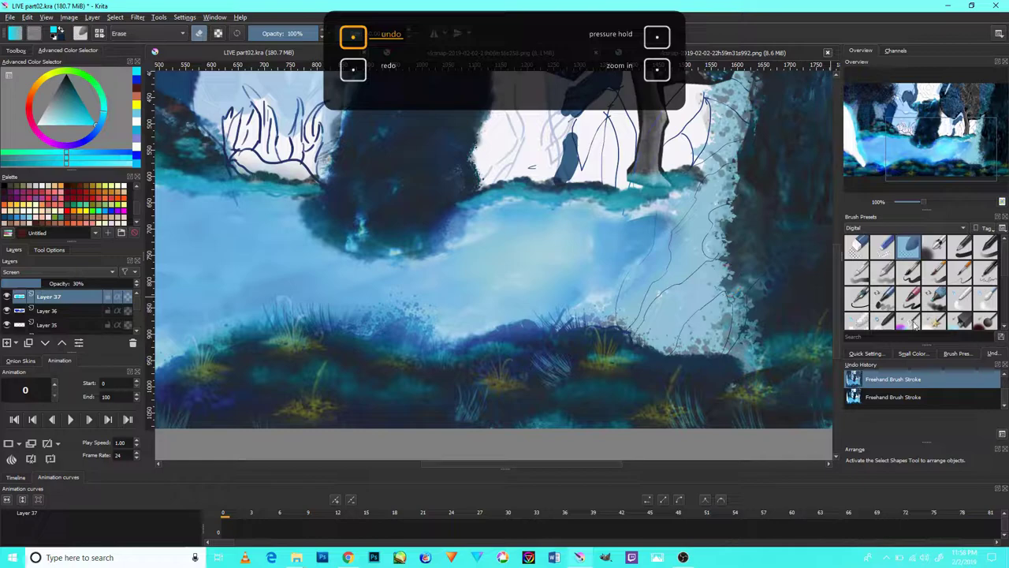
pyautogui.click(908, 298)
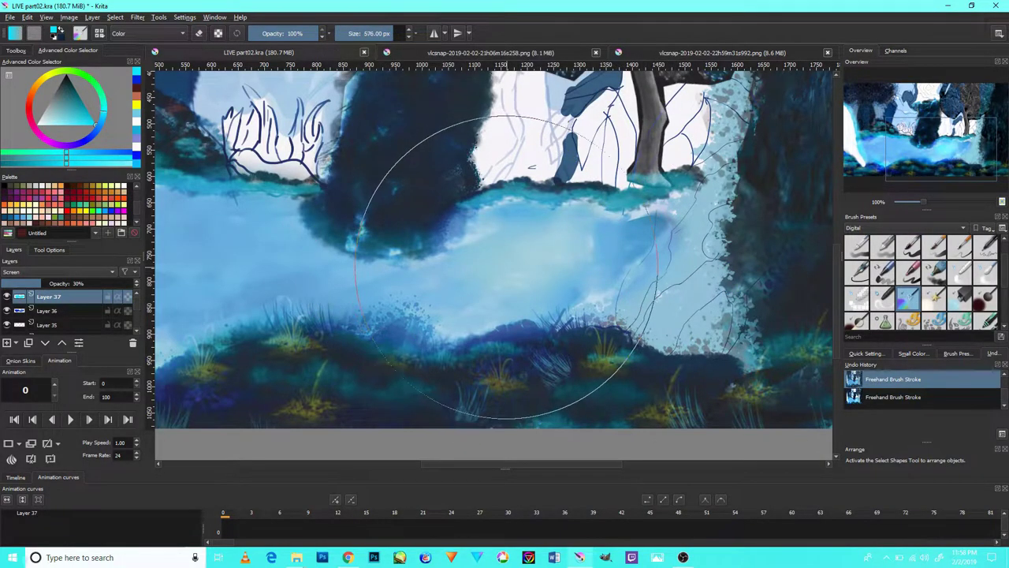
pyautogui.moveTo(513, 252)
pyautogui.mouseDown()
pyautogui.moveTo(495, 262)
pyautogui.moveTo(500, 242)
pyautogui.moveTo(758, 292)
pyautogui.mouseUp()
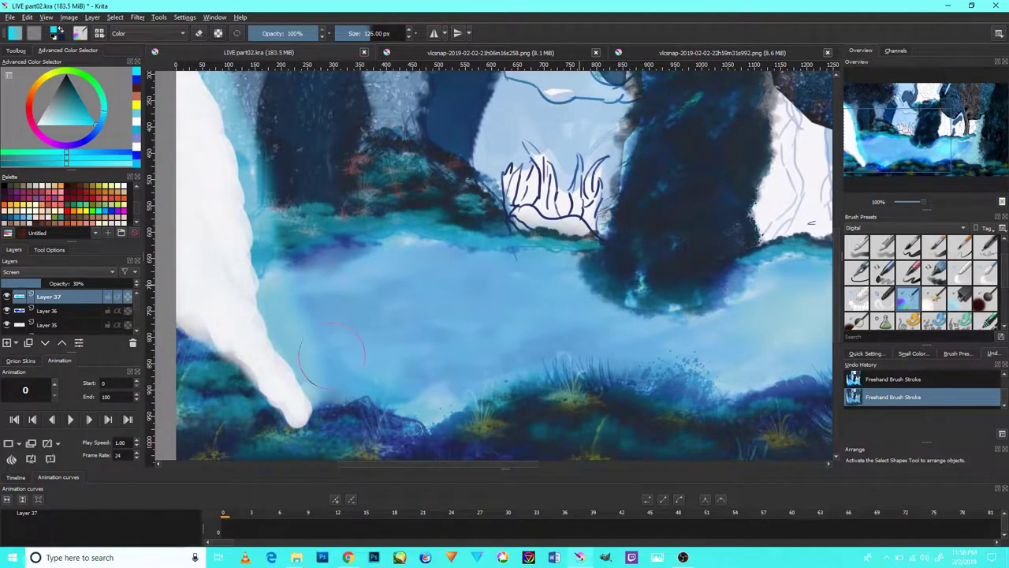
pyautogui.moveTo(332, 358); pyautogui.dragTo(425, 228)
# Survey the painting around the central tree and shift the paint colour toward blue-violet.
pyautogui.scroll(-10, 659, 280)
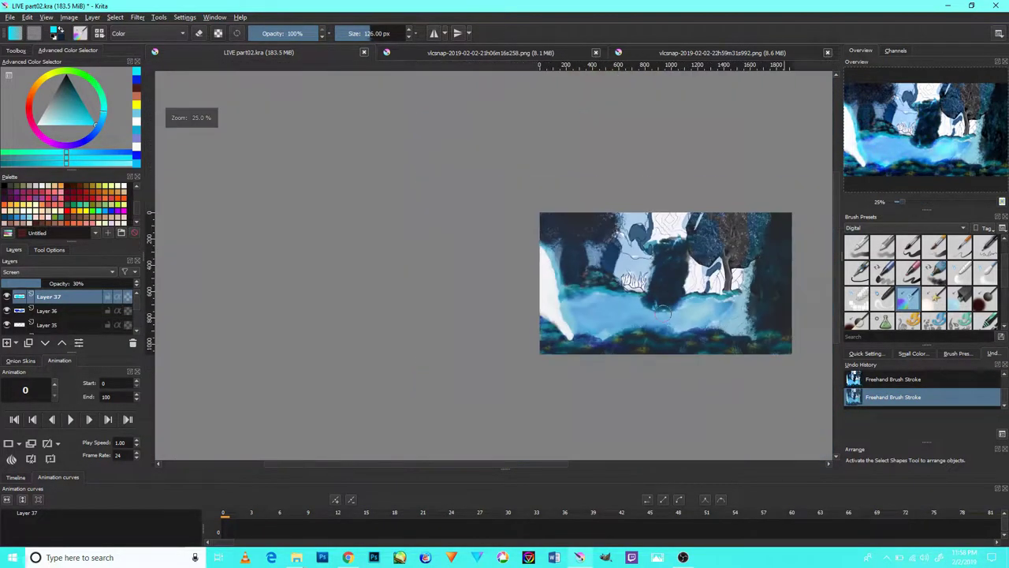
pyautogui.press('1')
pyautogui.moveTo(697, 293); pyautogui.dragTo(676, 305)
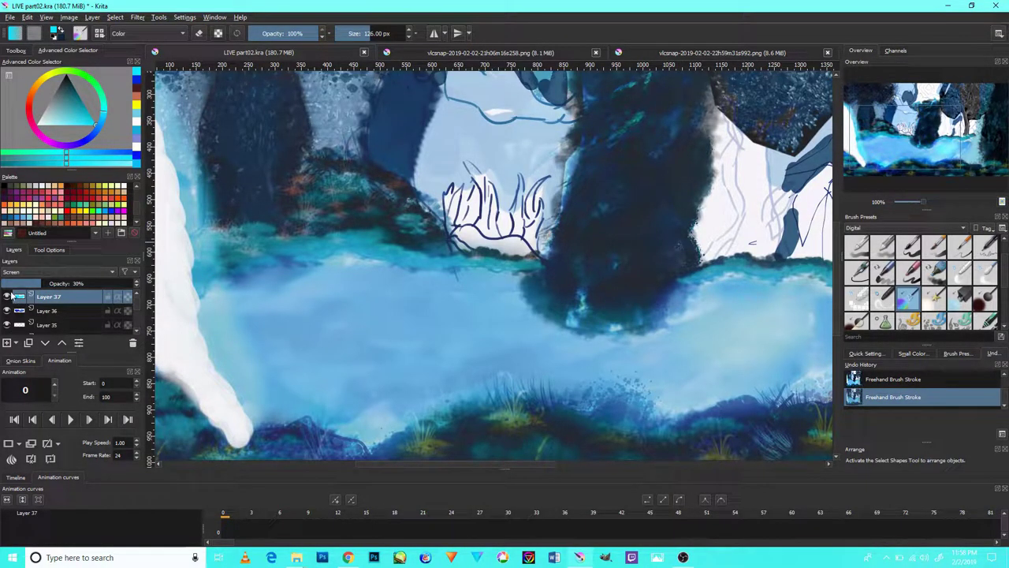
pyautogui.scroll(-5, 492, 280)
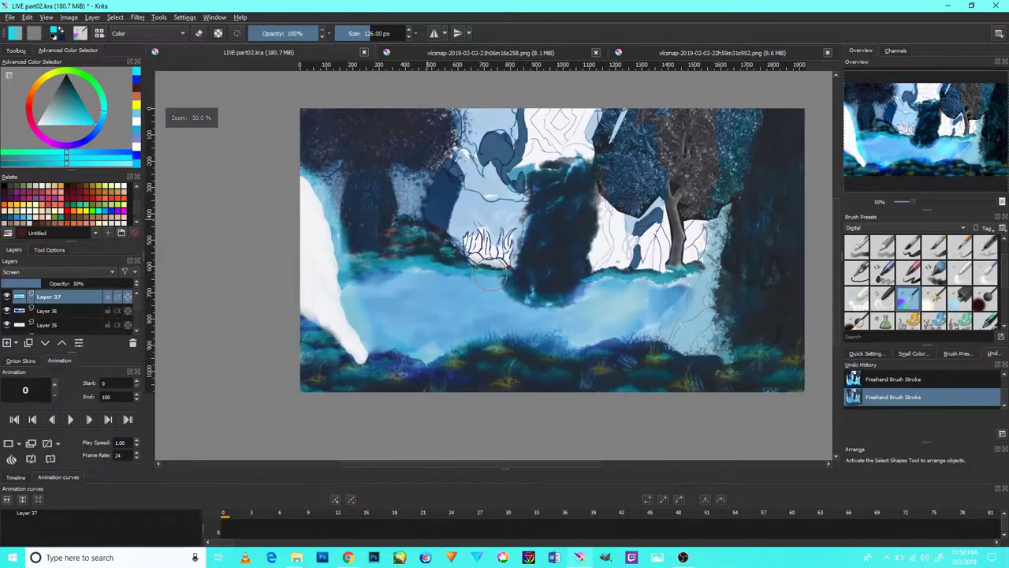
pyautogui.scroll(5, 492, 283)
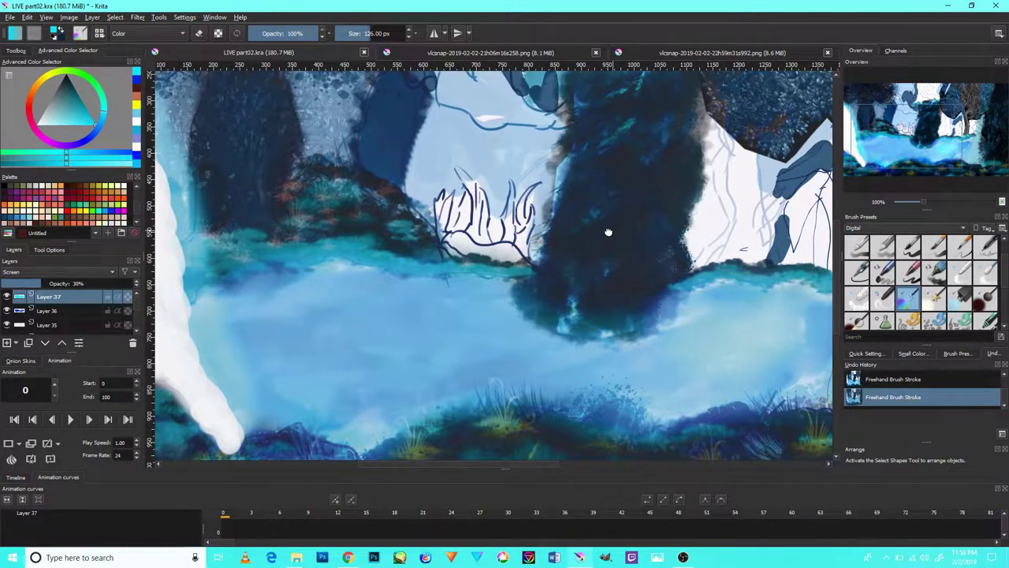
pyautogui.moveTo(608, 232)
pyautogui.mouseDown()
pyautogui.moveTo(491, 338)
pyautogui.moveTo(570, 387)
pyautogui.moveTo(660, 320)
pyautogui.moveTo(519, 313)
pyautogui.moveTo(565, 187)
pyautogui.moveTo(563, 232)
pyautogui.mouseUp()
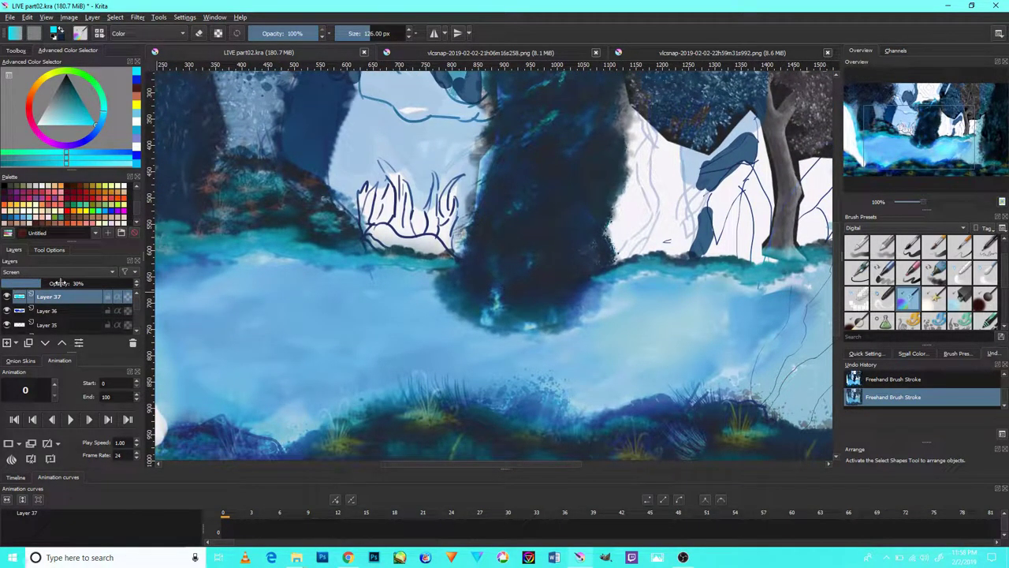
pyautogui.scroll(-1, 217, 280)
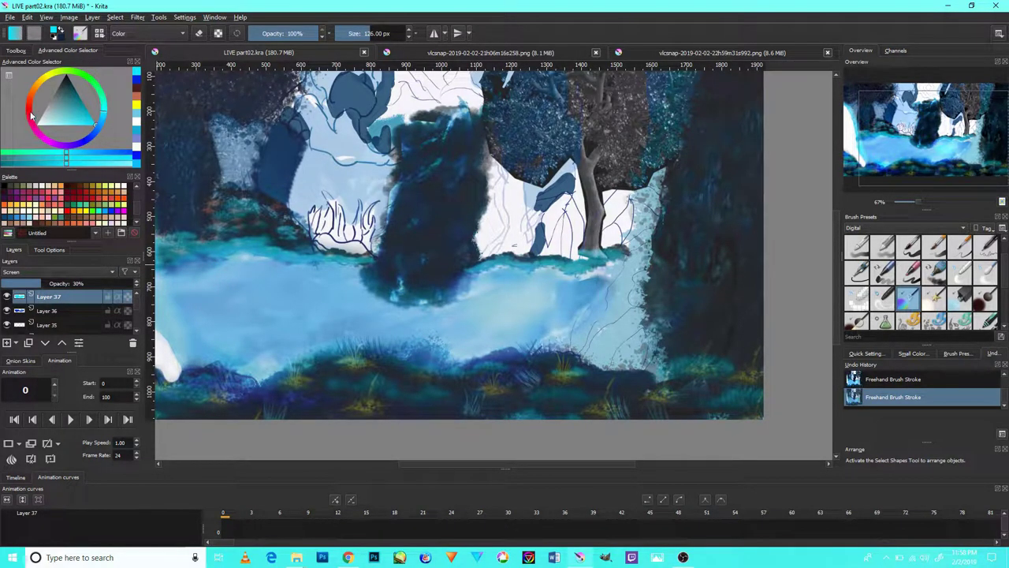
pyautogui.click(76, 146)
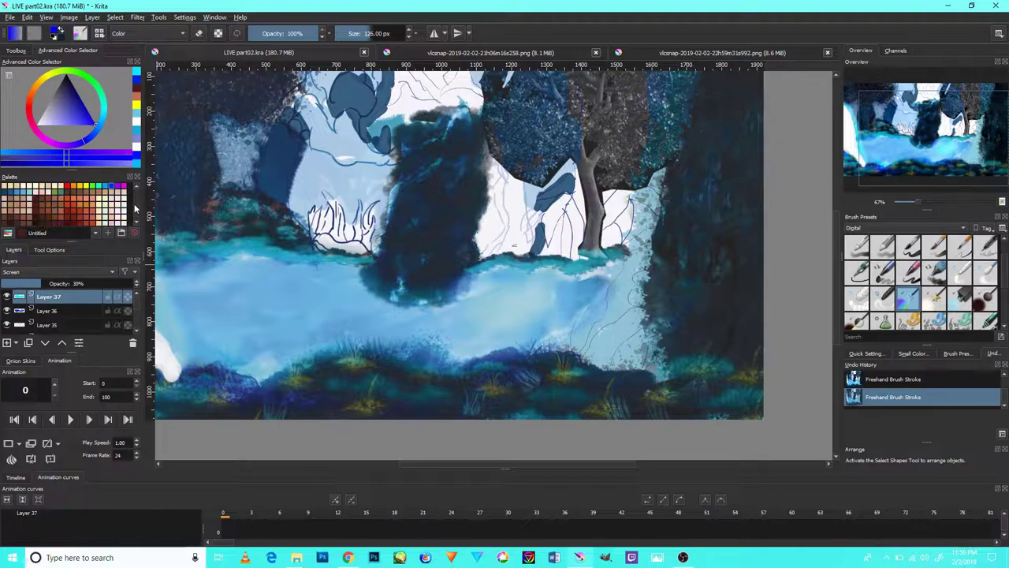
pyautogui.scroll(-3, 130, 209)
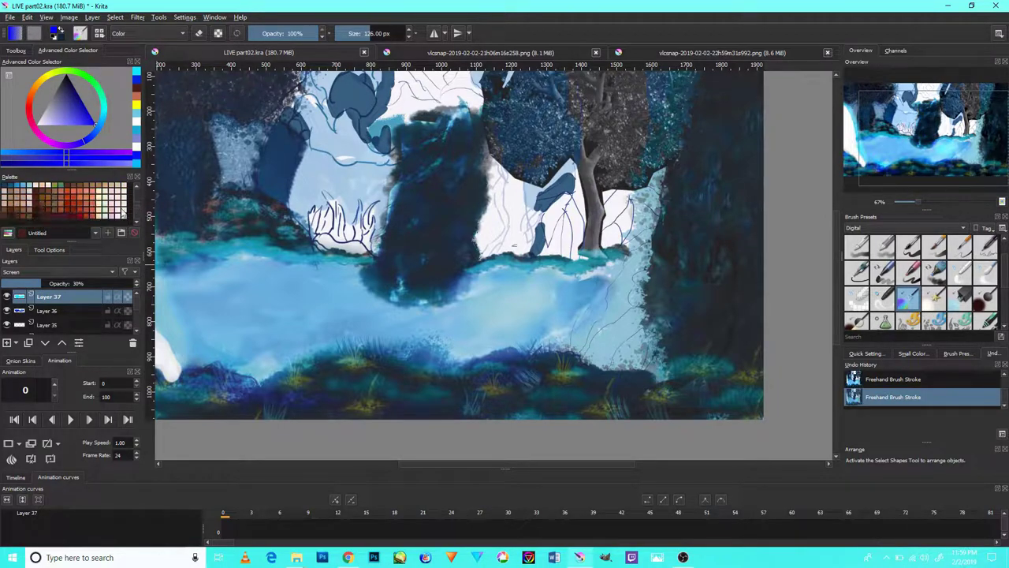
# Pick a brighter blue in the colour selector.
pyautogui.click(26, 187)
pyautogui.click(96, 131)
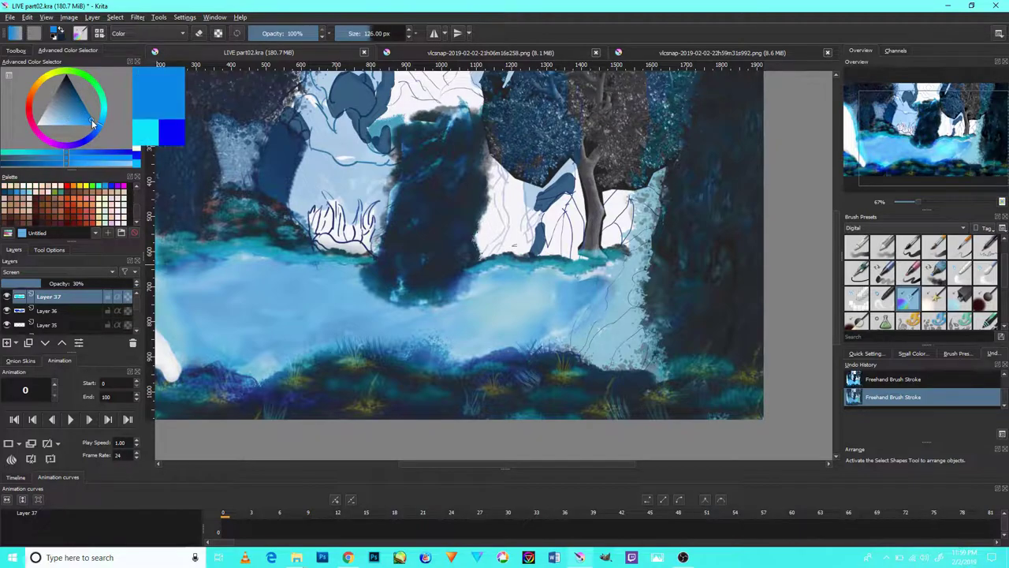
pyautogui.moveTo(95, 130); pyautogui.dragTo(87, 125)
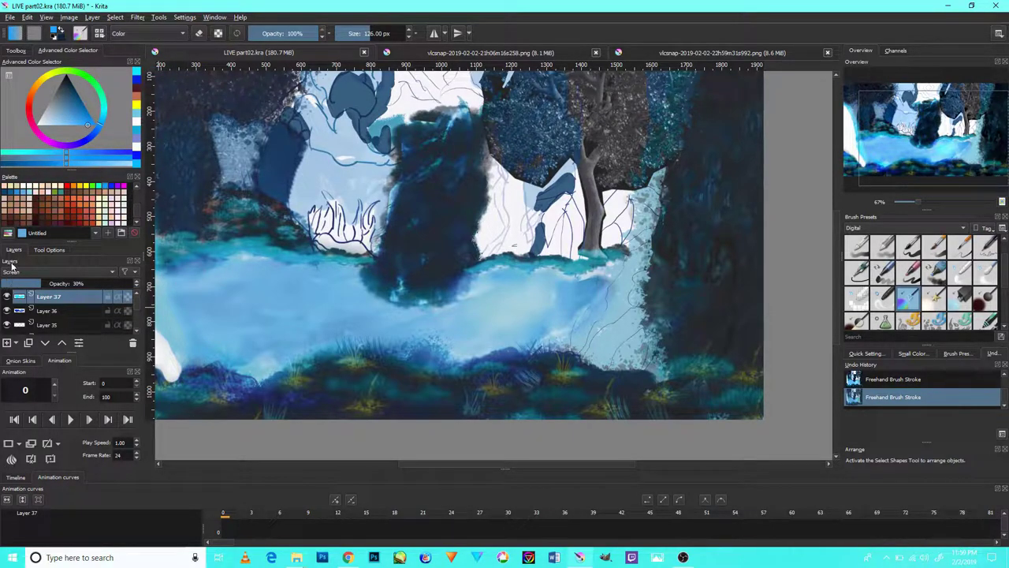
# Discard a trial layer with a dark-blue water stroke and leave soft proofing off.
pyautogui.click(6, 343)
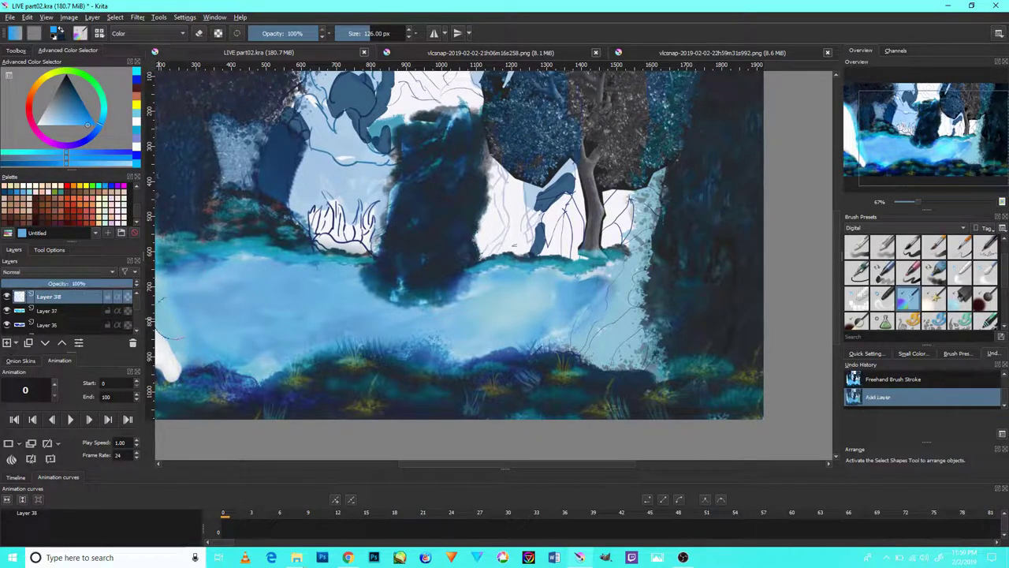
pyautogui.moveTo(235, 308); pyautogui.dragTo(311, 327)
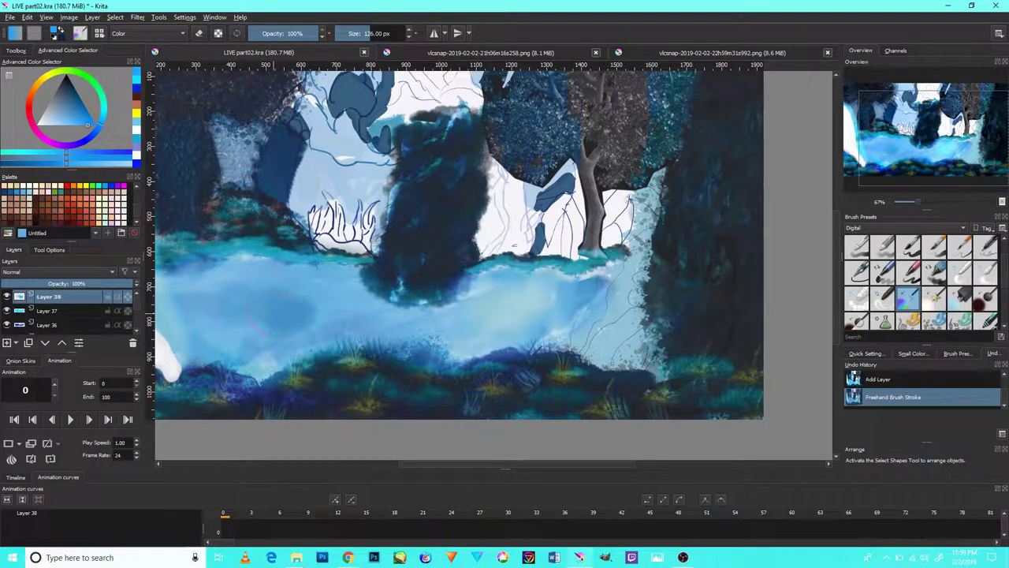
pyautogui.hotkey('ctrl', 'y')
pyautogui.hotkey('ctrl', 'z')
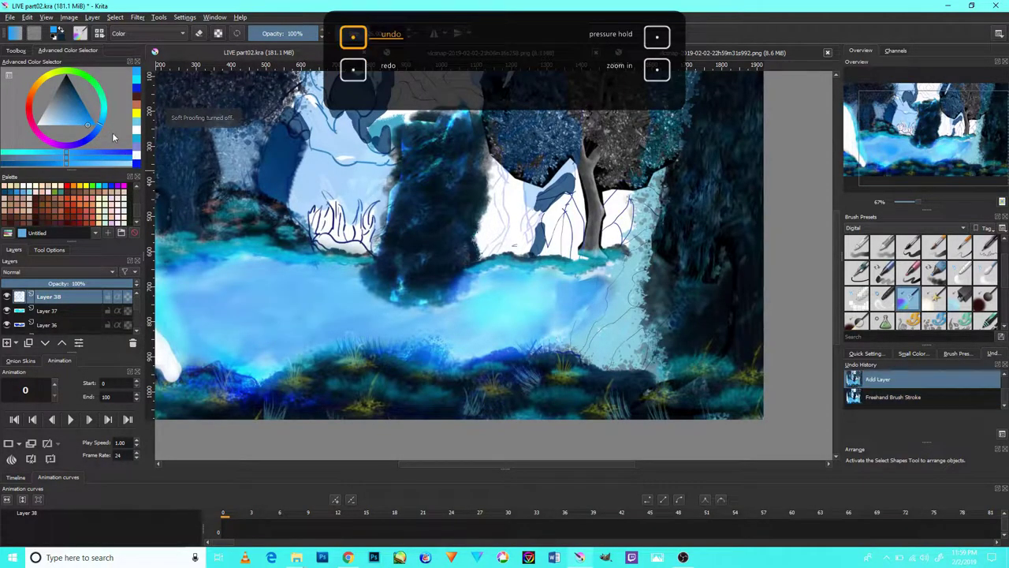
pyautogui.hotkey('ctrl', 'z')
pyautogui.hotkey('ctrl', 'y')
pyautogui.hotkey('ctrl', 'shift', 'z')
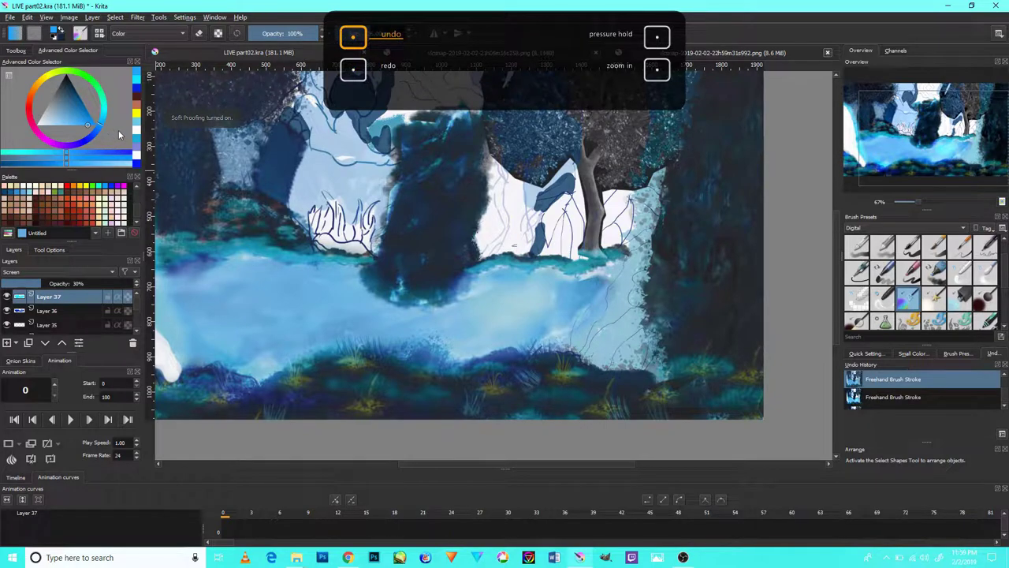
pyautogui.hotkey('ctrl', 'y')
pyautogui.hotkey('ctrl', 'y')
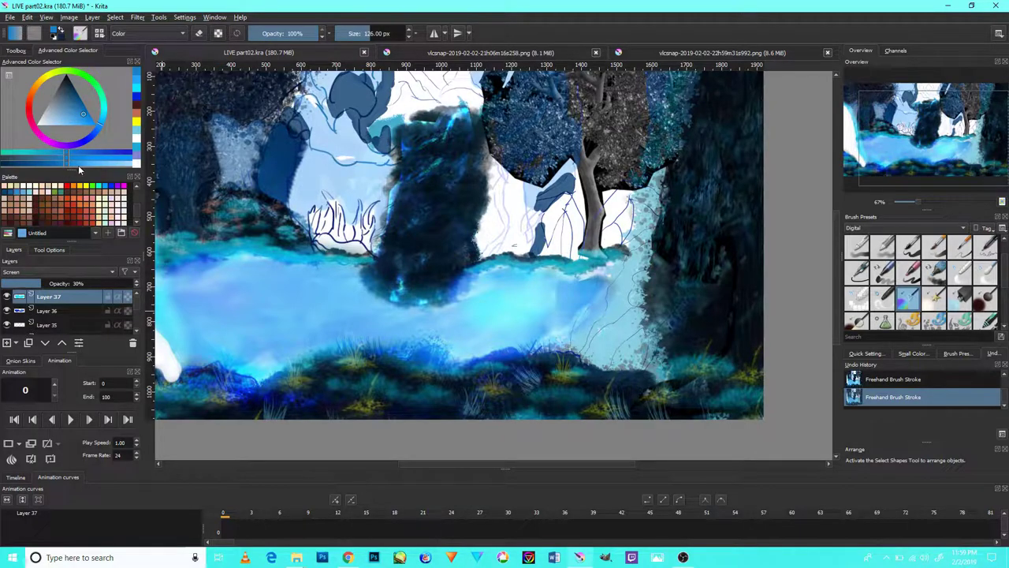
# Pick a slightly different blue and paint a band across the water on new Layer 39.
pyautogui.moveTo(78, 167); pyautogui.dragTo(90, 171)
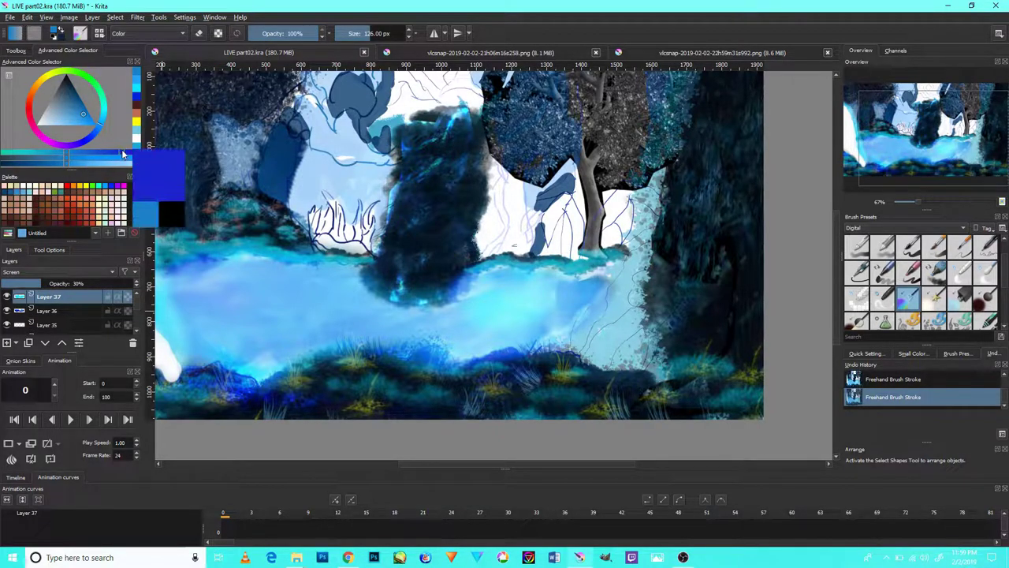
pyautogui.click(6, 342)
pyautogui.moveTo(236, 319); pyautogui.dragTo(513, 323)
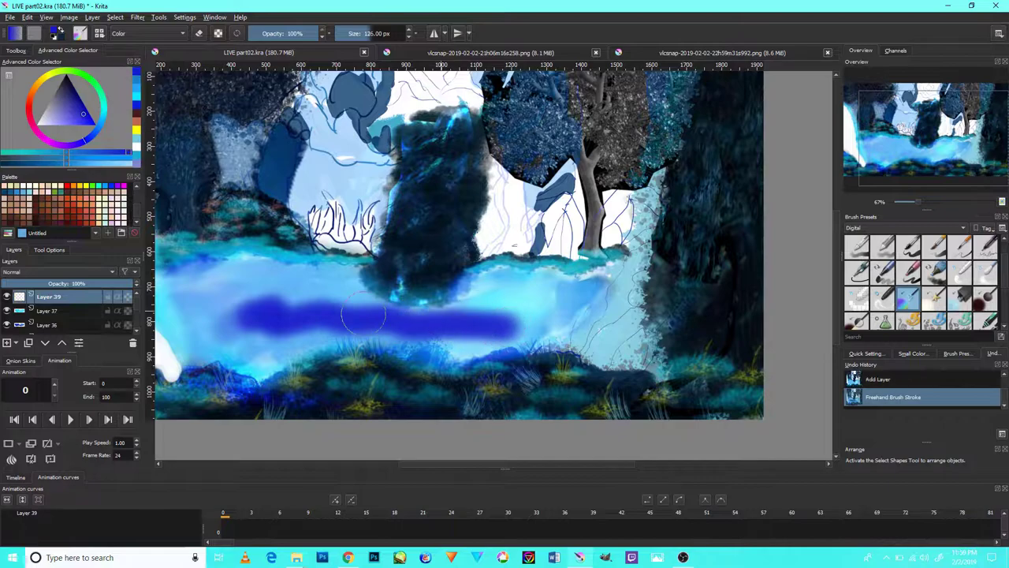
# Set Layer 39 to Screen blending at 100% opacity, after trying Luminosity at 45%.
pyautogui.click(42, 272)
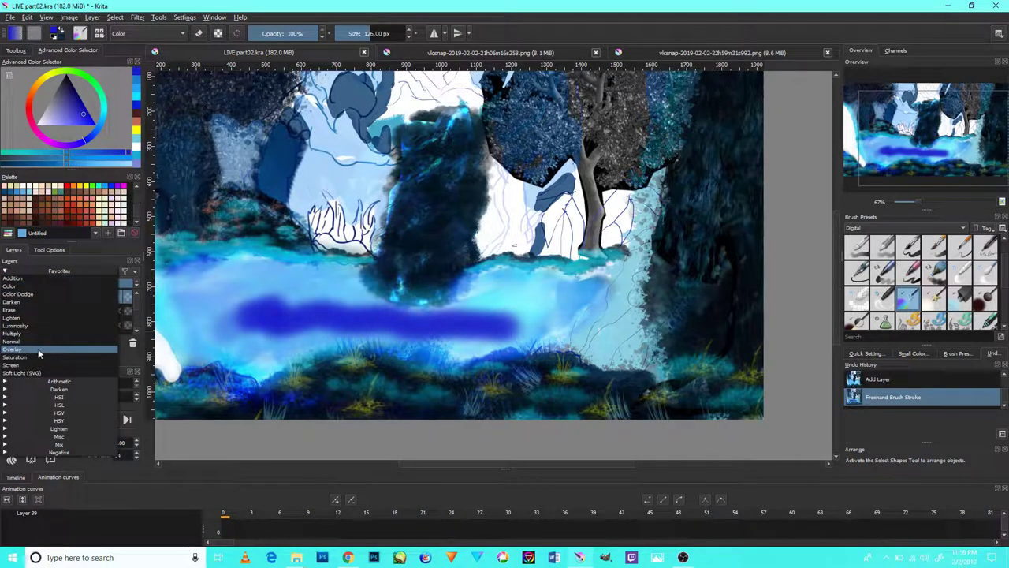
pyautogui.click(45, 326)
pyautogui.click(63, 283)
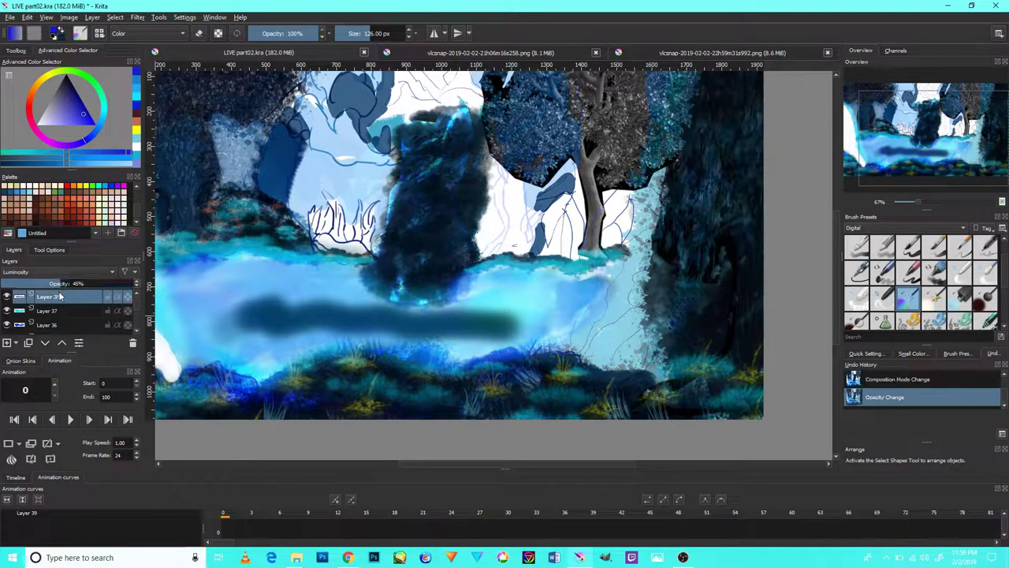
pyautogui.moveTo(64, 282); pyautogui.dragTo(138, 286)
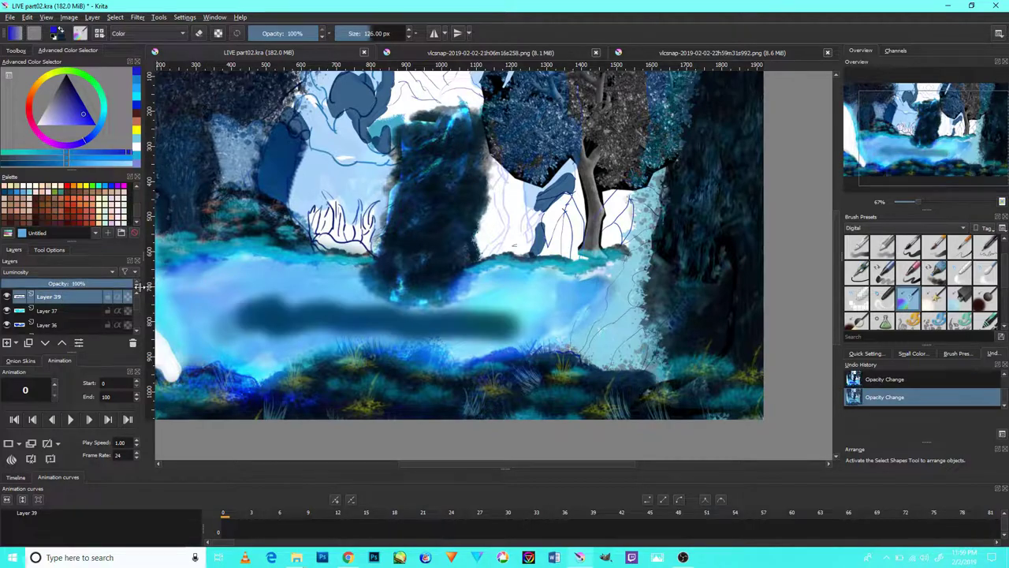
pyautogui.click(68, 273)
pyautogui.click(34, 362)
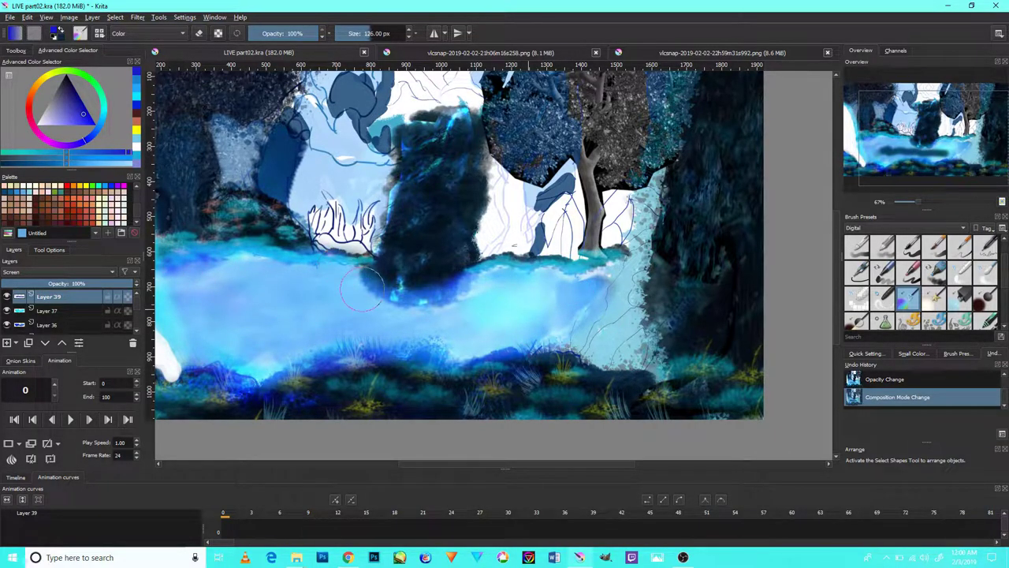
# Paint a light-blue stroke over the pool and smooth the white waterfall's edge.
pyautogui.moveTo(457, 319); pyautogui.dragTo(572, 297)
pyautogui.scroll(1, 386, 303)
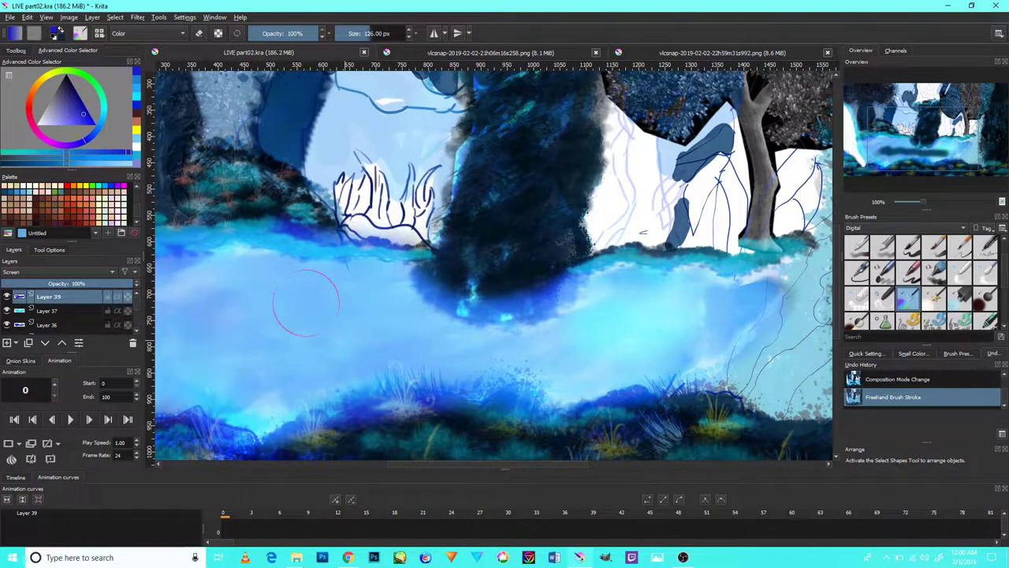
pyautogui.scroll(-1, 555, 325)
pyautogui.scroll(-2, 555, 325)
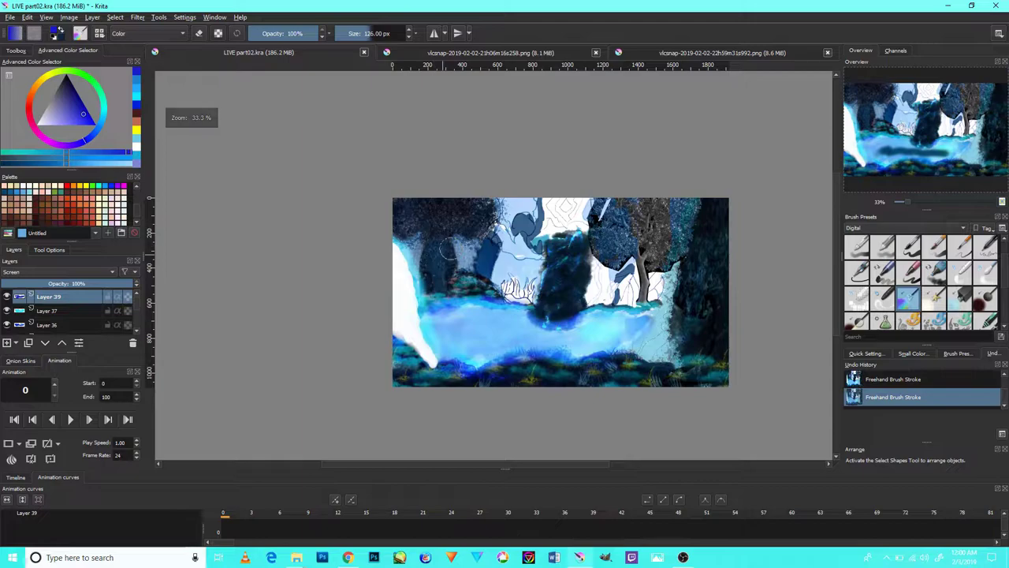
pyautogui.scroll(4, 441, 347)
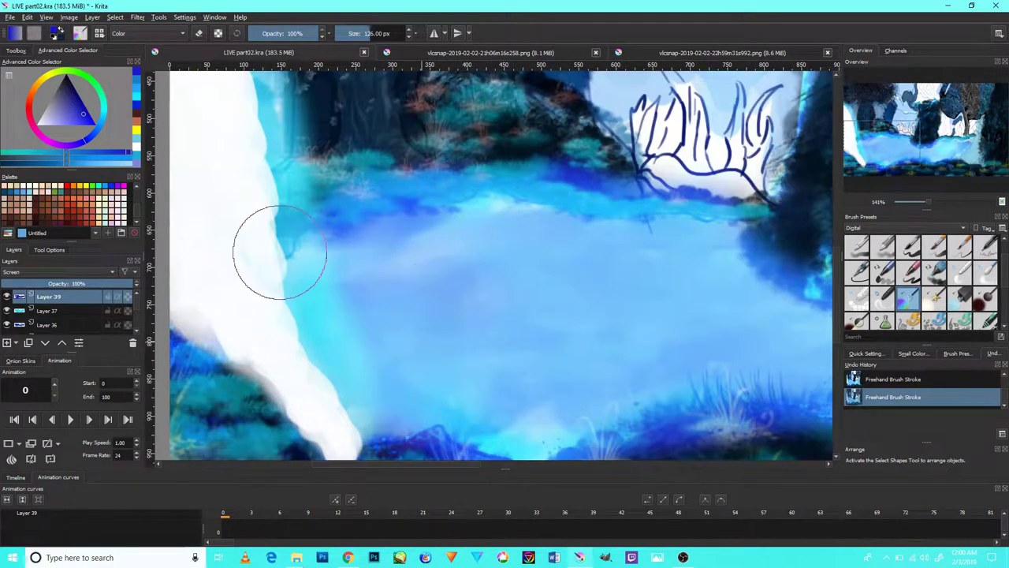
pyautogui.moveTo(279, 253)
pyautogui.mouseDown()
pyautogui.moveTo(207, 311)
pyautogui.moveTo(248, 356)
pyautogui.mouseUp()
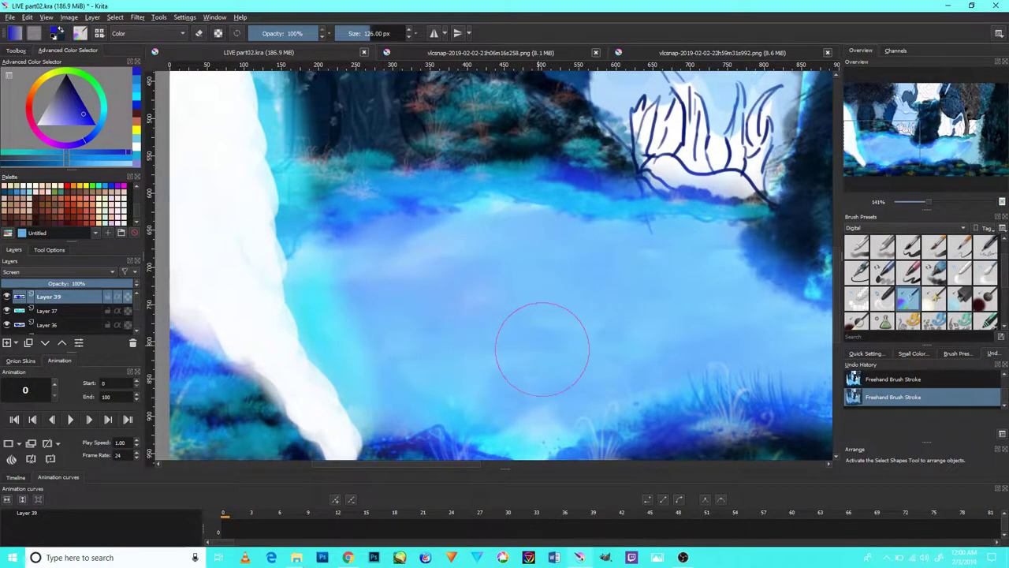
pyautogui.scroll(-2, 541, 349)
pyautogui.scroll(1, 558, 360)
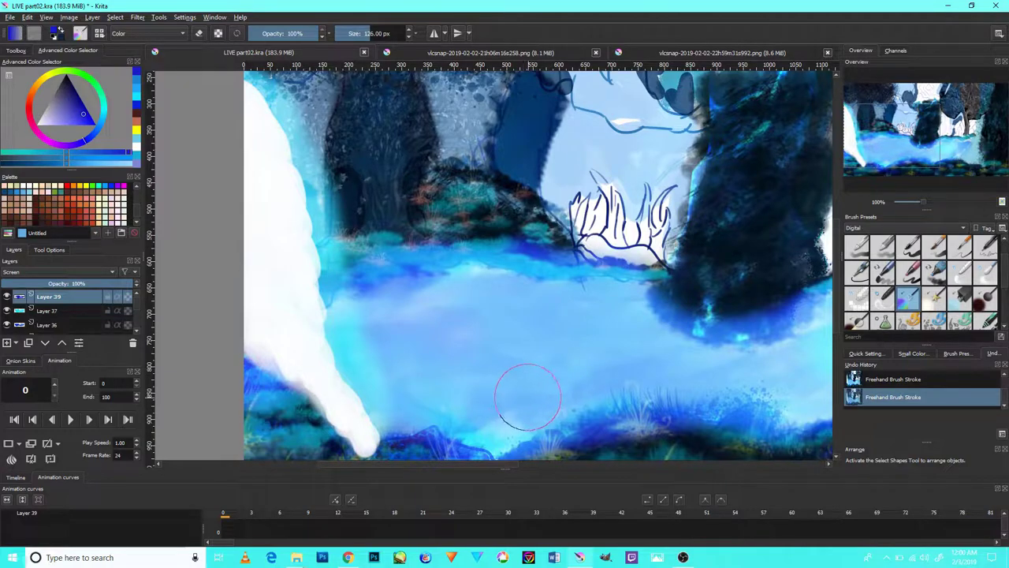
# Bring up the OBS window from the taskbar and minimize it to reveal the painting.
pyautogui.hotkey('alt', 'space')
pyautogui.press('Escape')
pyautogui.moveTo(459, 462); pyautogui.dragTo(526, 462)
pyautogui.scroll(-3, 552, 394)
pyautogui.scroll(2, 563, 399)
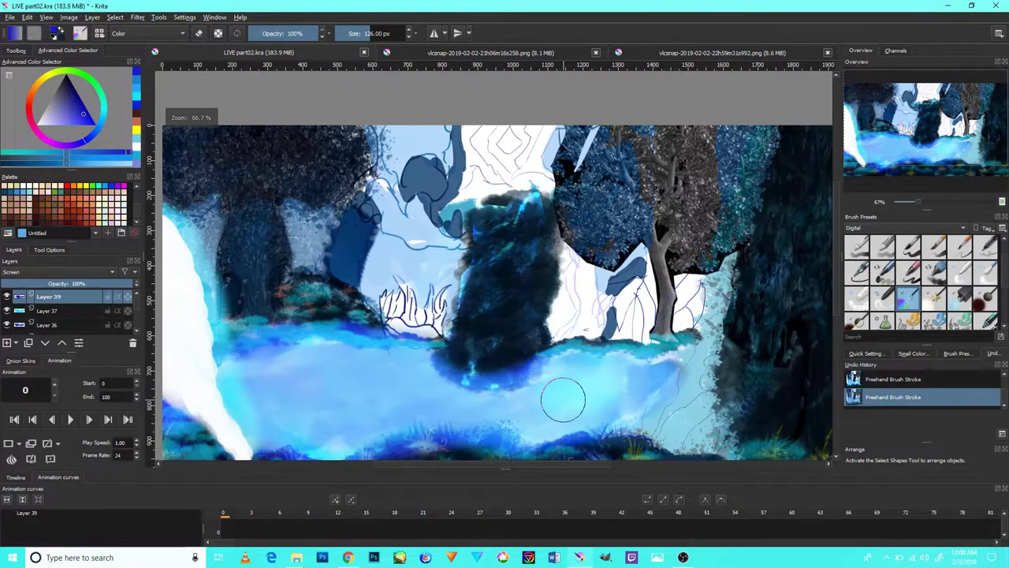
pyautogui.scroll(-2, 834, 256)
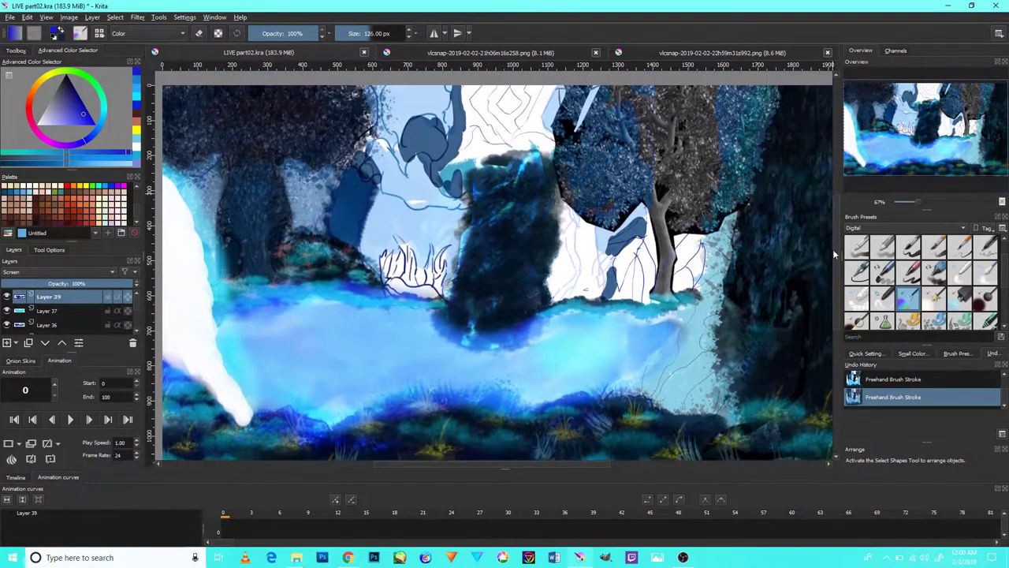
pyautogui.moveTo(547, 463); pyautogui.dragTo(539, 463)
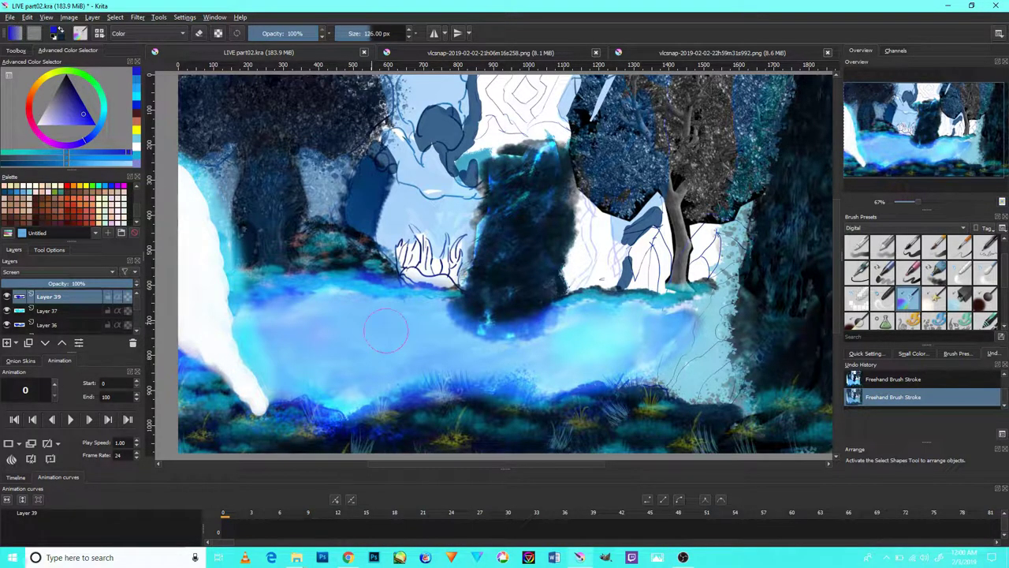
pyautogui.click(682, 557)
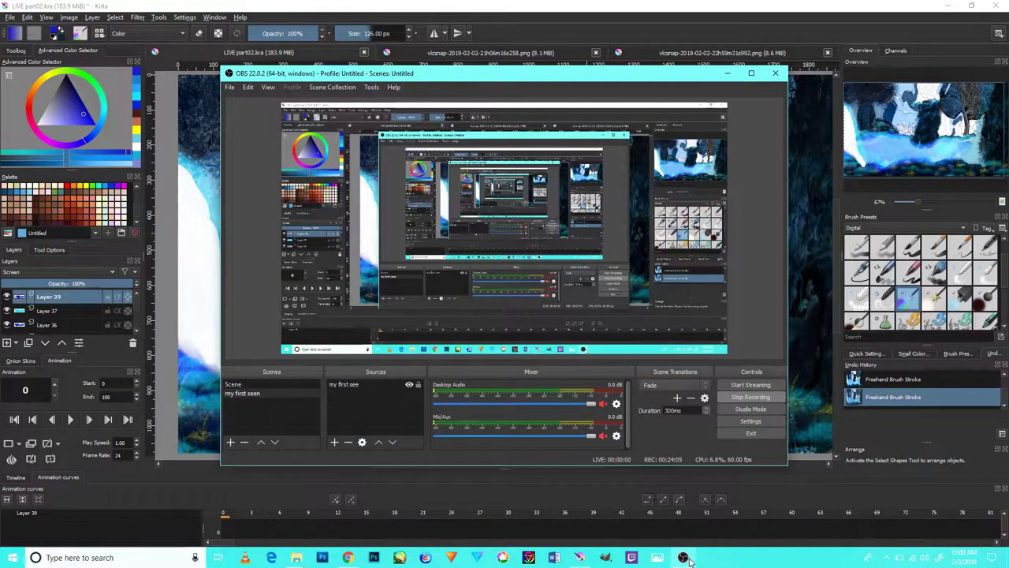
pyautogui.click(693, 557)
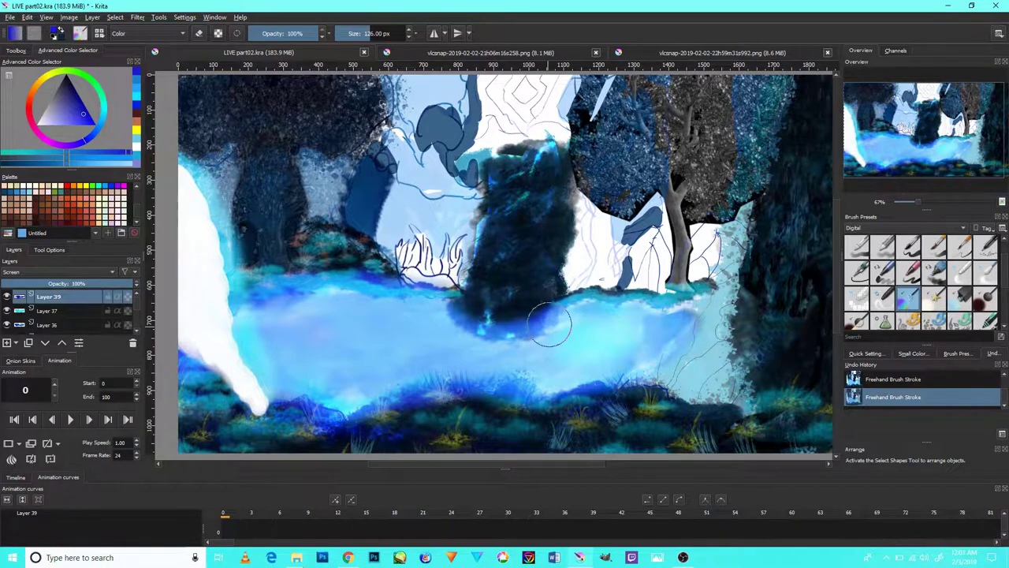
pyautogui.scroll(2, 390, 327)
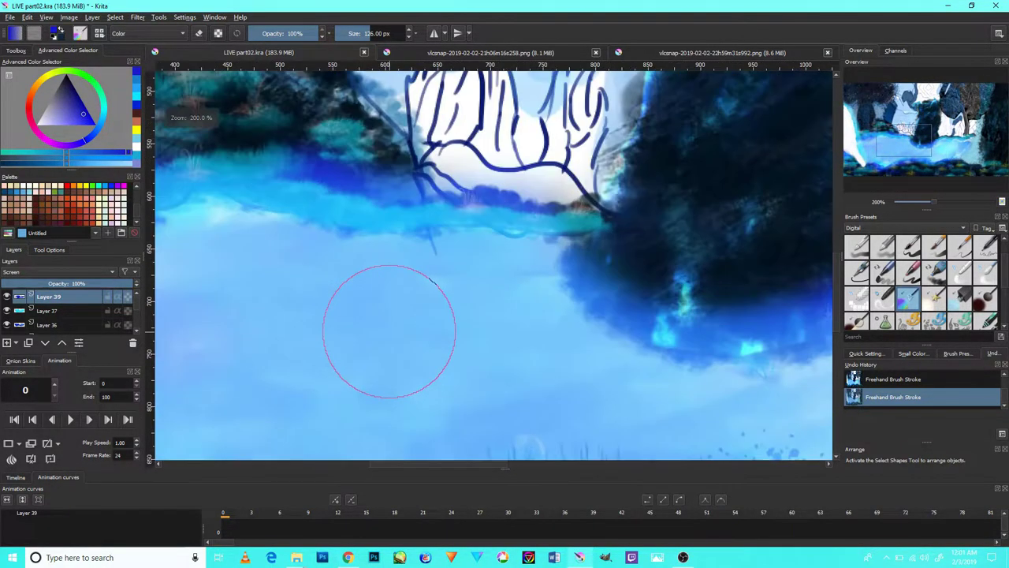
pyautogui.scroll(-2, 387, 330)
pyautogui.scroll(2, 379, 327)
pyautogui.scroll(-4, 210, 313)
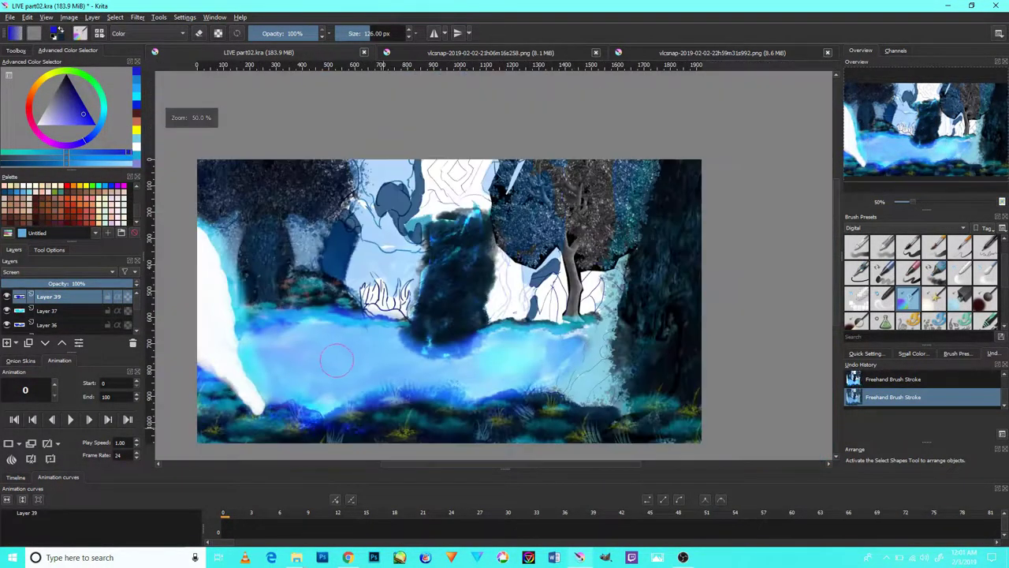
pyautogui.scroll(3, 518, 361)
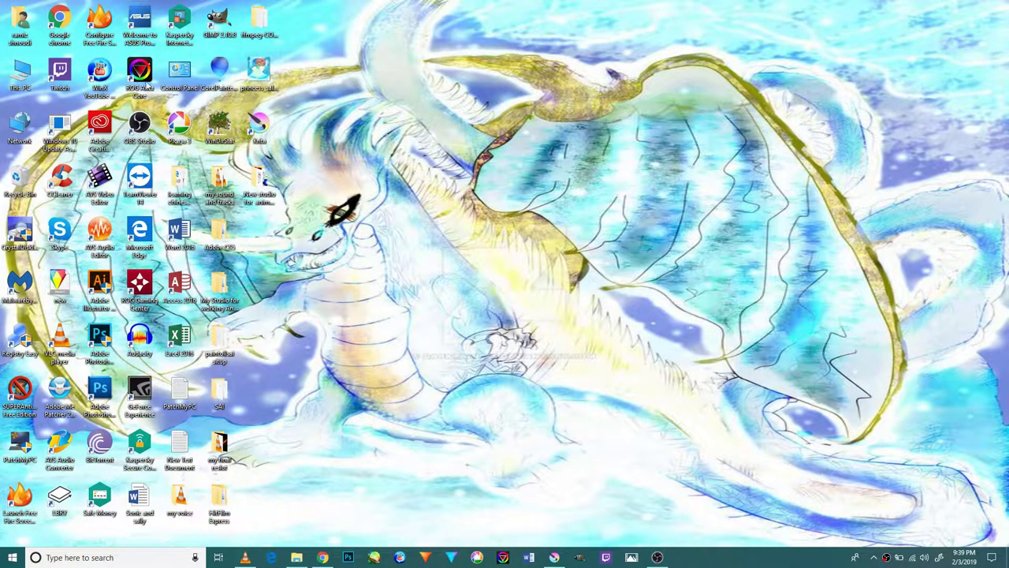
# Raise keyboard lighting brightness to 100% in ROG Aura Core.
pyautogui.doubleClick(142, 79)
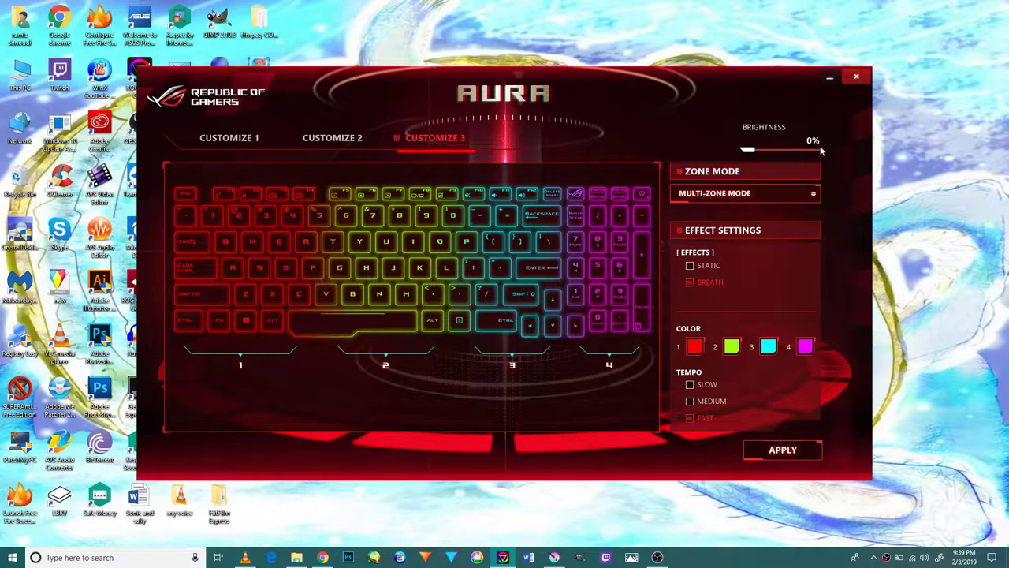
pyautogui.click(821, 150)
pyautogui.click(857, 77)
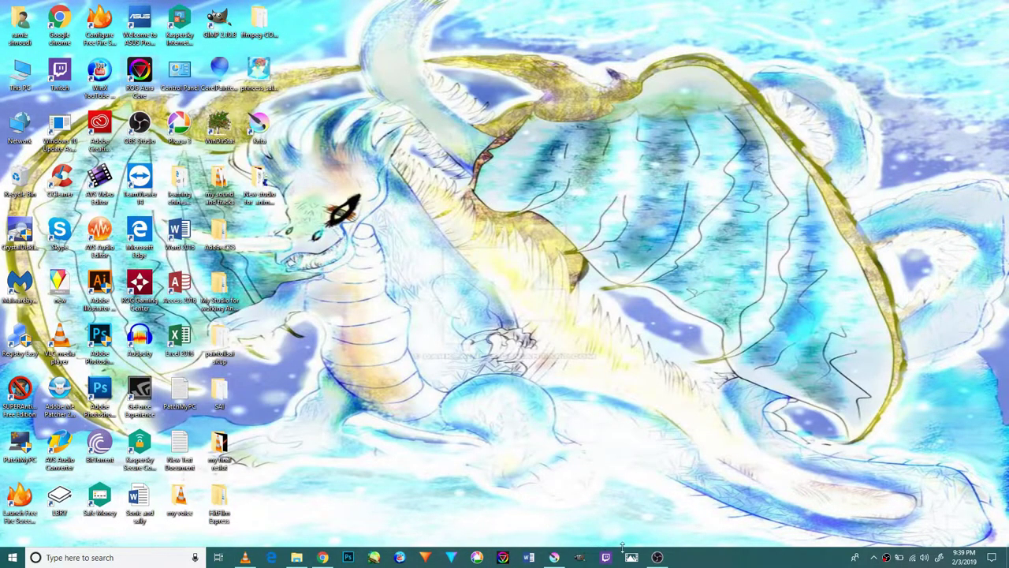
# Stop VLC playback from the system tray and bring Krita back to the front.
pyautogui.click(886, 558)
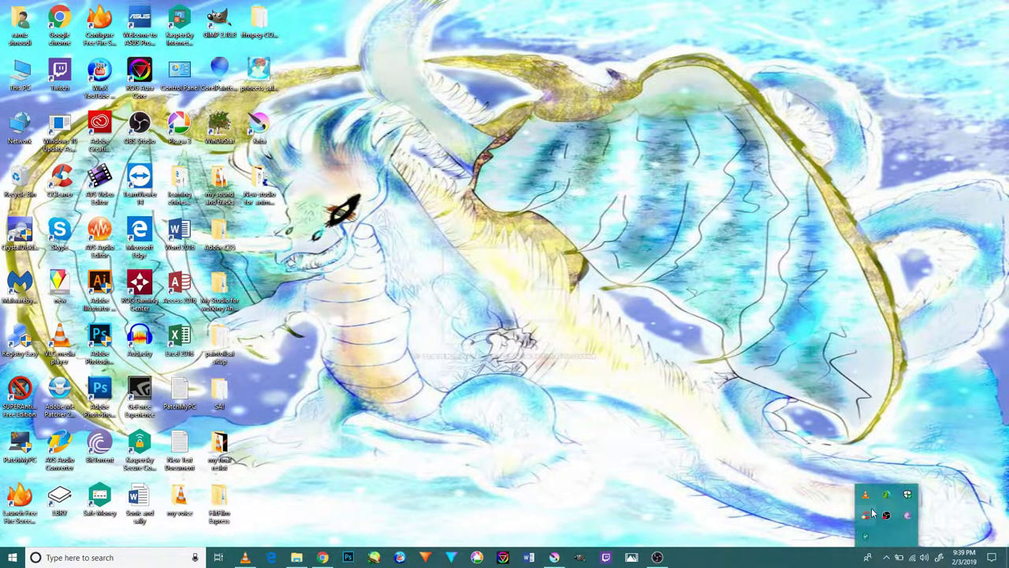
pyautogui.rightClick(866, 494)
pyautogui.click(905, 365)
pyautogui.click(554, 557)
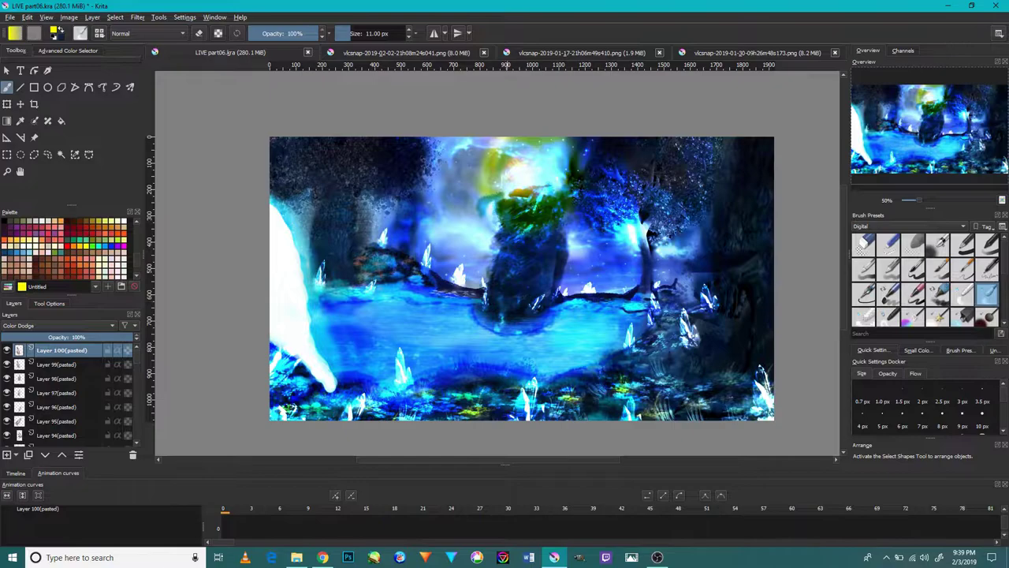
# Save the painting as a new file named LIVE part07.kra.
pyautogui.click(10, 16)
pyautogui.click(29, 71)
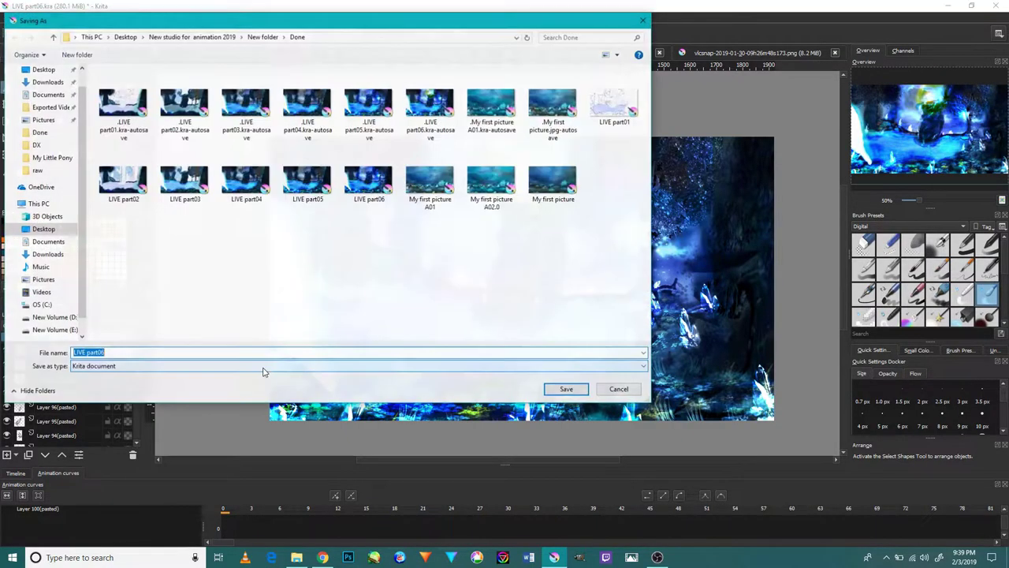
pyautogui.click(140, 351)
pyautogui.press('BackSpace')
pyautogui.write('7')
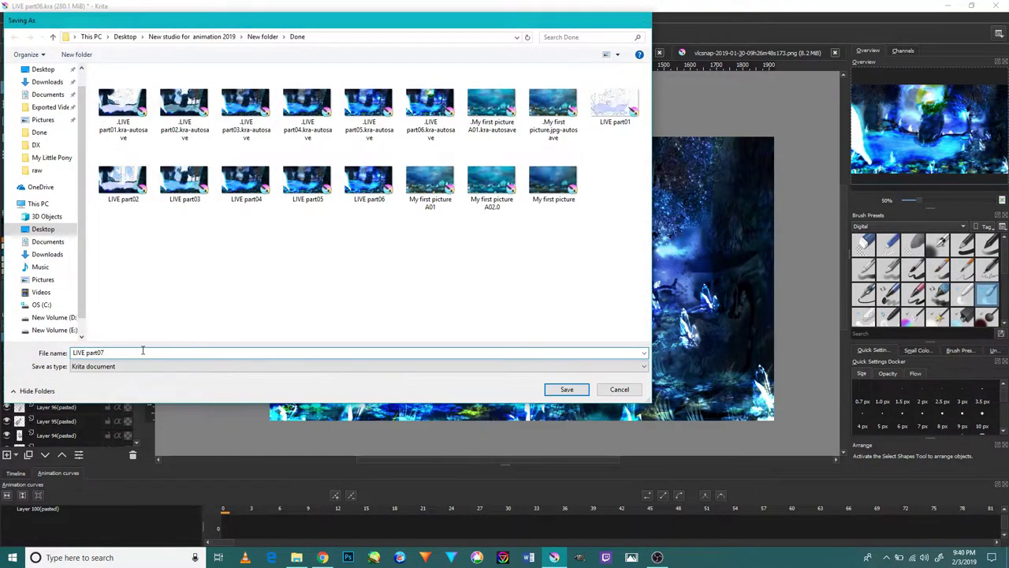
pyautogui.press('Return')
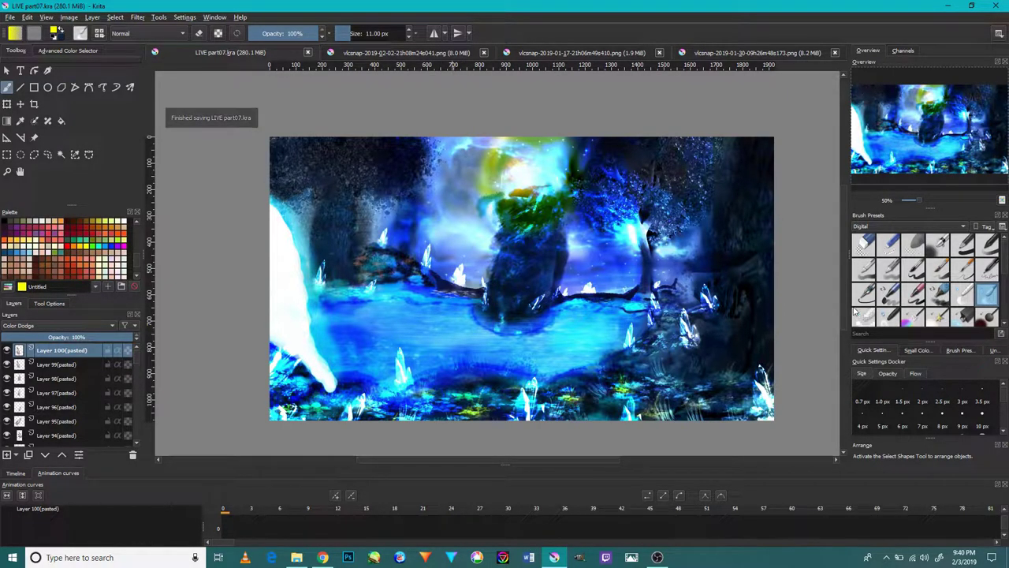
# Show the Textures brush presets and pick a speckled texture brush.
pyautogui.click(901, 227)
pyautogui.click(884, 291)
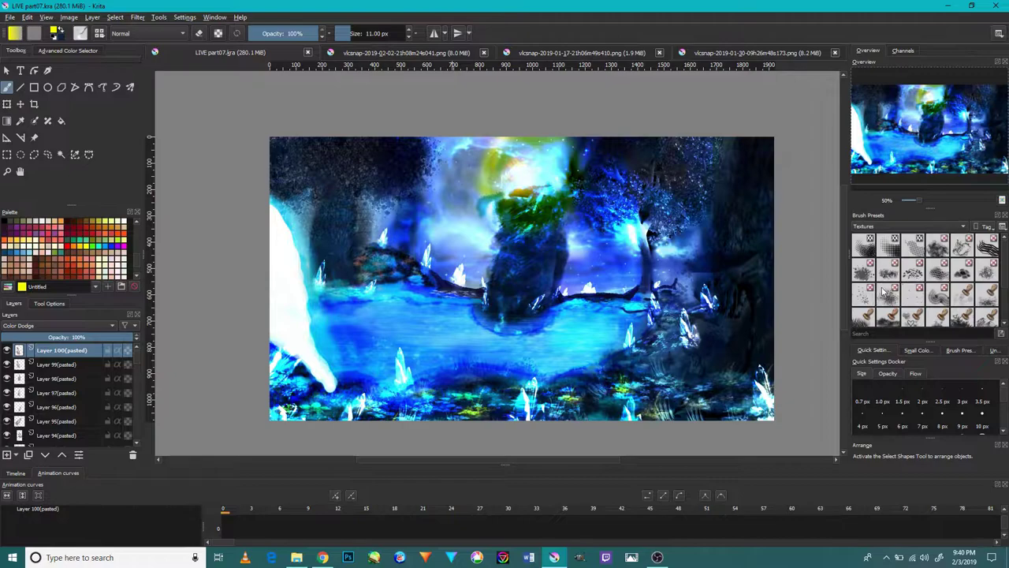
pyautogui.click(865, 293)
# Add Layer 101 and scatter mirrored white star sparkles around the central tree.
pyautogui.scroll(2, 459, 272)
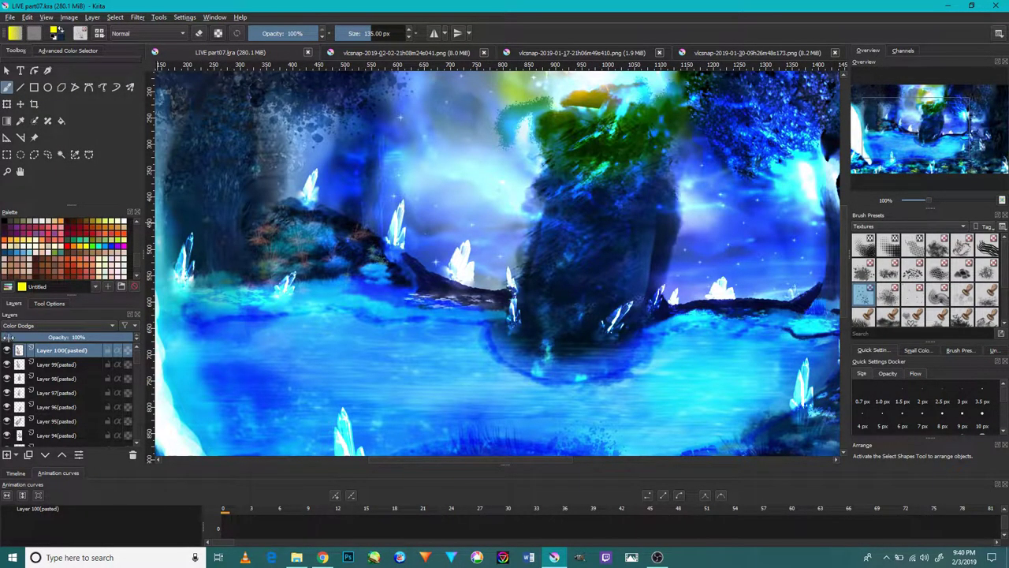
pyautogui.click(7, 455)
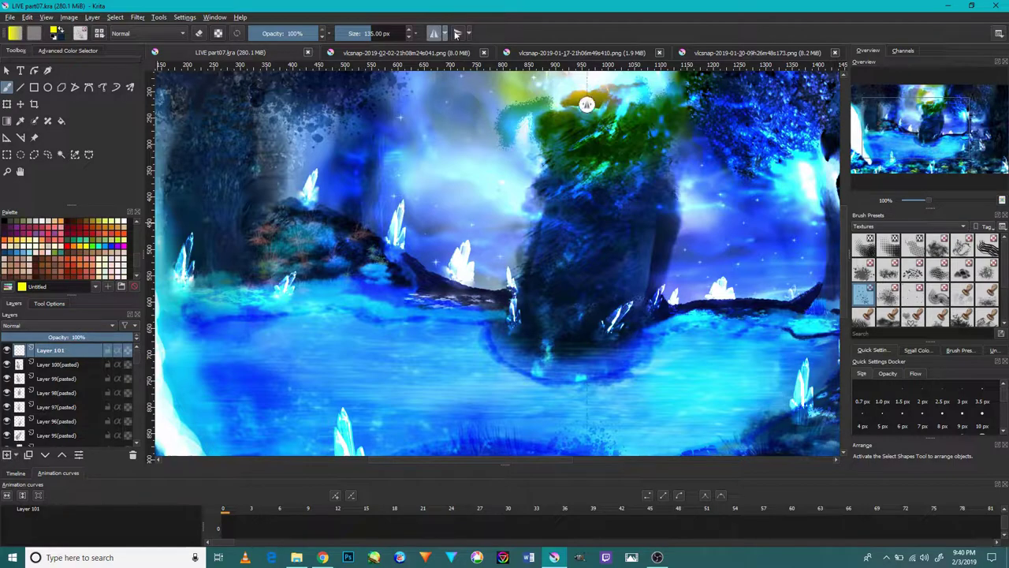
pyautogui.scroll(-2, 514, 105)
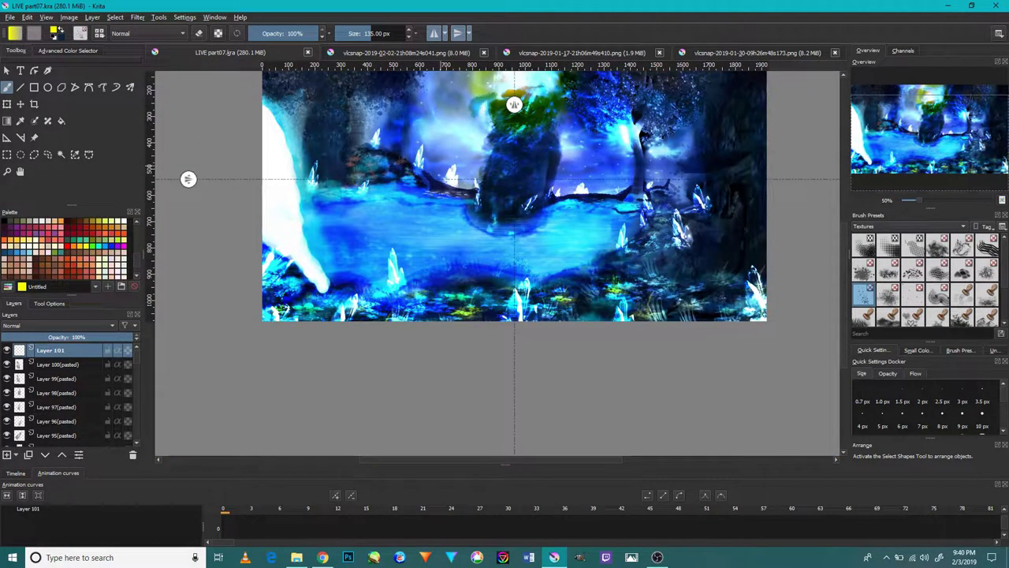
pyautogui.moveTo(266, 172); pyautogui.dragTo(193, 262)
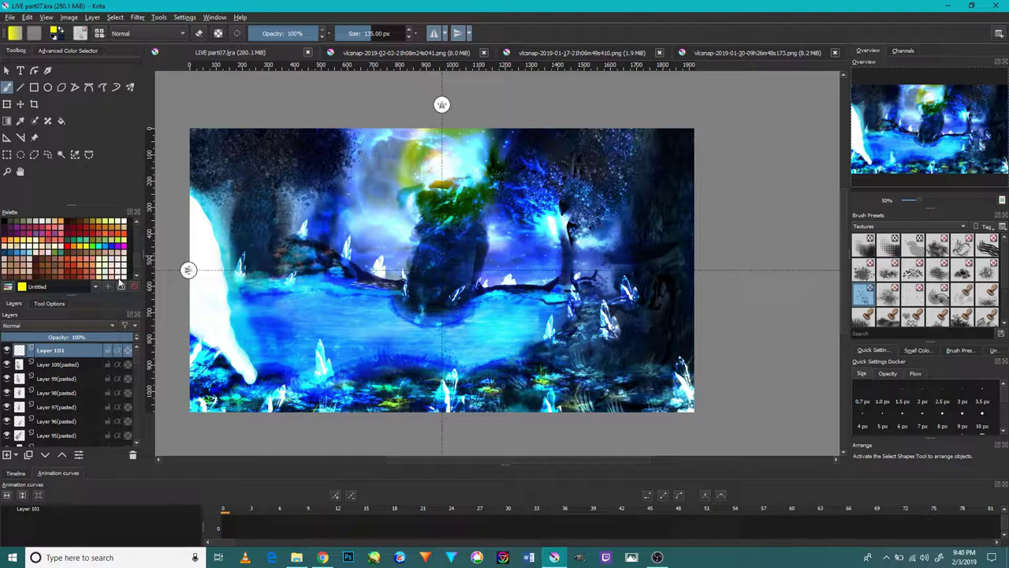
pyautogui.click(119, 278)
pyautogui.scroll(-2, 124, 267)
pyautogui.moveTo(328, 217)
pyautogui.mouseDown()
pyautogui.moveTo(409, 295)
pyautogui.moveTo(478, 188)
pyautogui.mouseUp()
pyautogui.moveTo(335, 179)
pyautogui.mouseDown()
pyautogui.moveTo(267, 201)
pyautogui.moveTo(245, 228)
pyautogui.mouseUp()
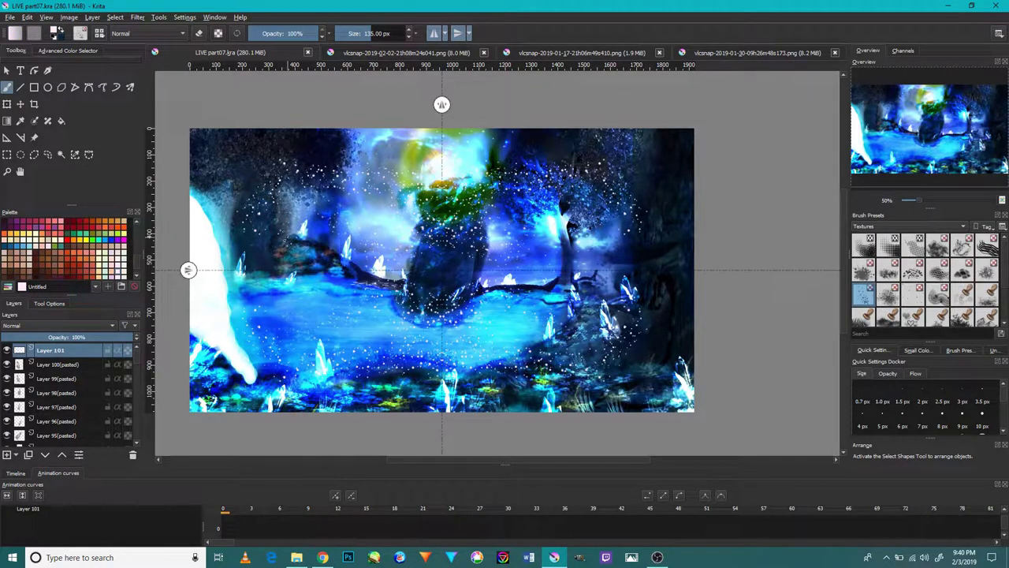
# Set Layer 101 to Luminosity blending at 39% opacity.
pyautogui.scroll(3, 321, 219)
pyautogui.scroll(-2, 321, 219)
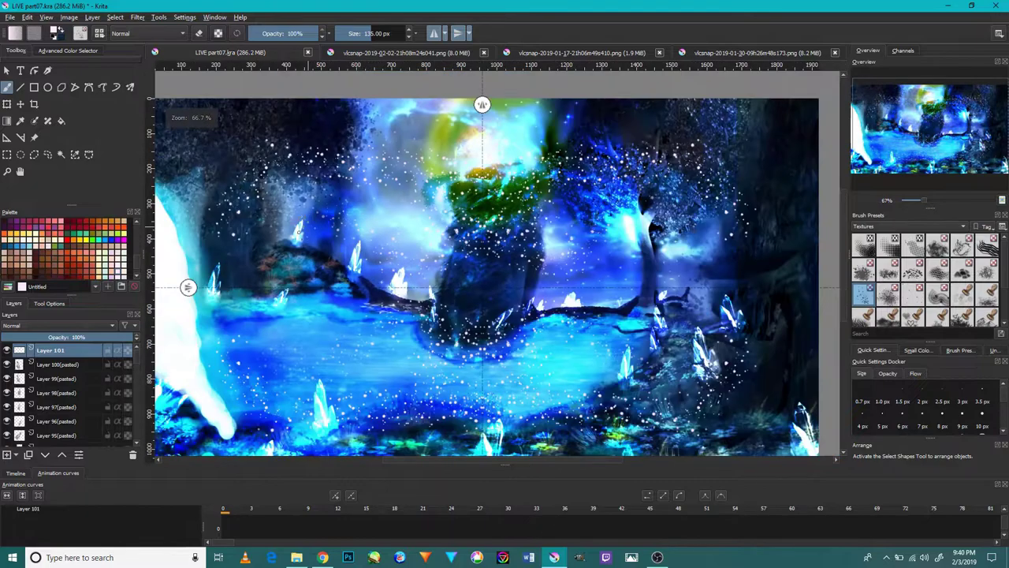
pyautogui.click(42, 325)
pyautogui.click(56, 315)
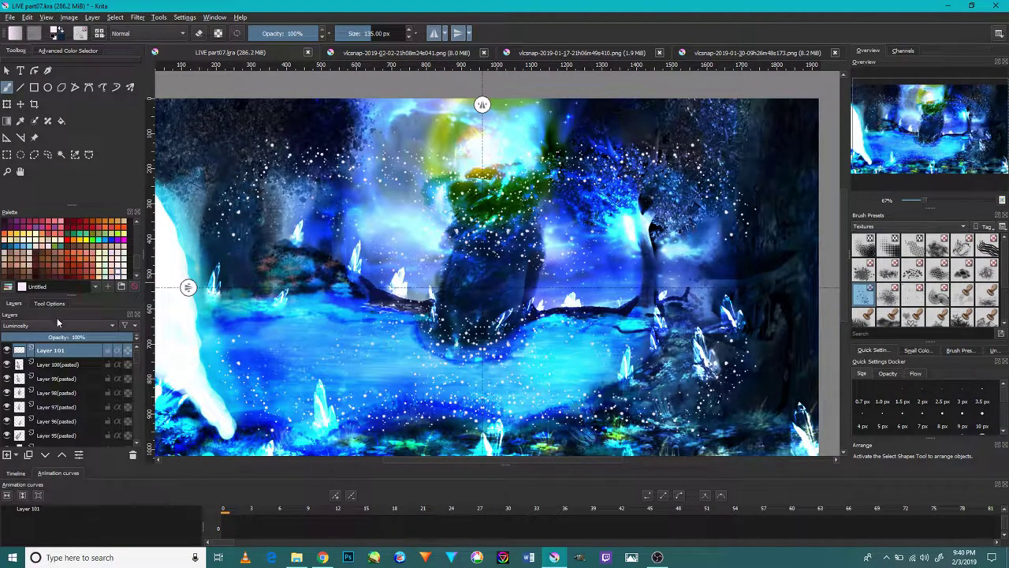
pyautogui.click(53, 334)
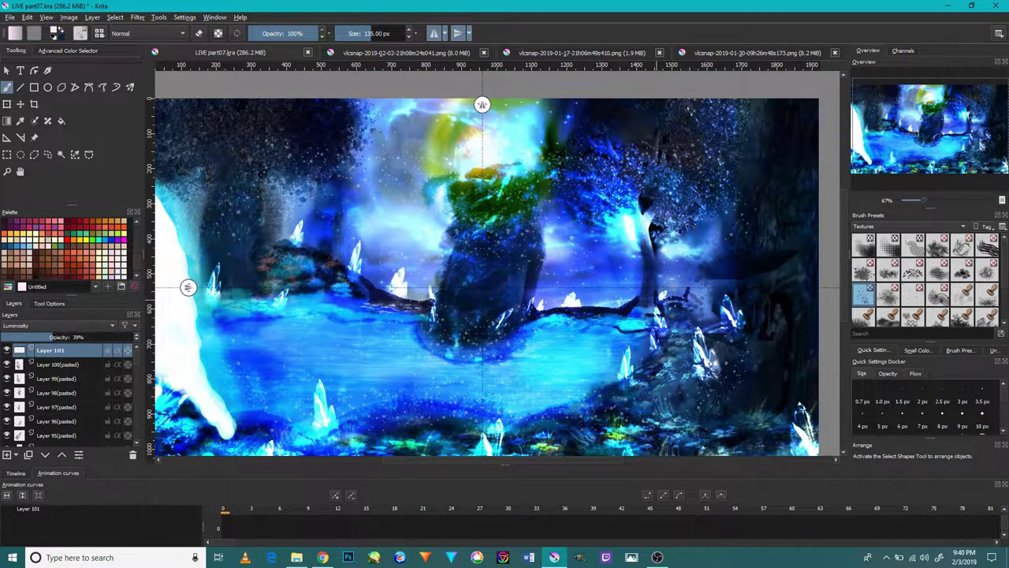
# Choose another texture brush in yellow at 38 px and add Layer 102.
pyautogui.click(906, 294)
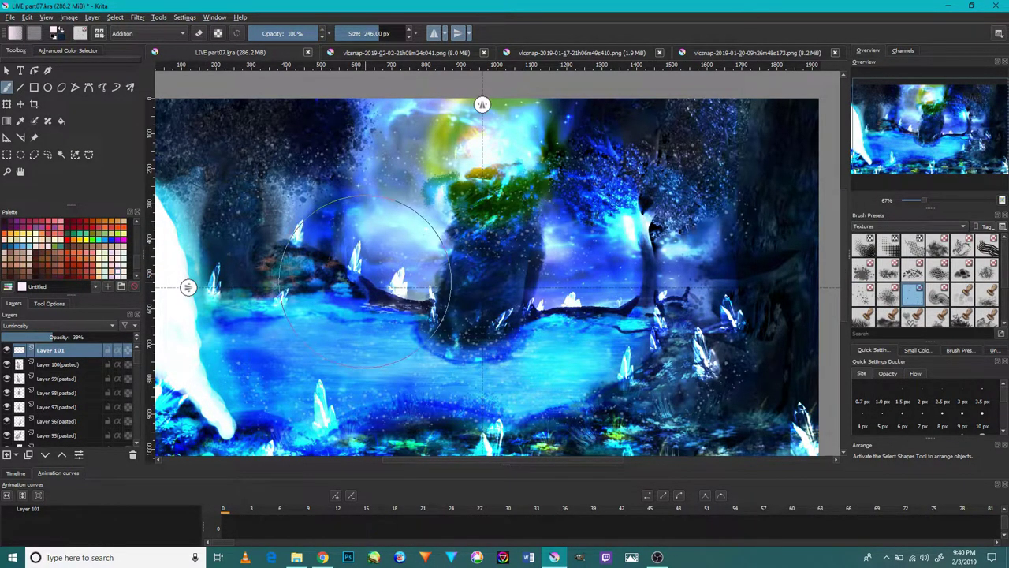
pyautogui.click(86, 241)
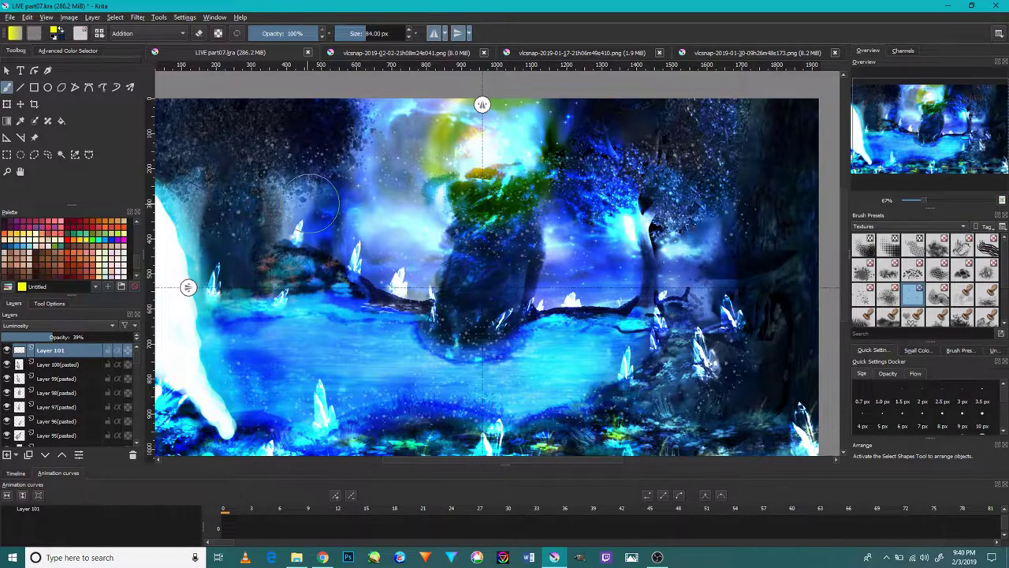
pyautogui.press('[')
pyautogui.press('[')
pyautogui.press('[')
pyautogui.click(6, 454)
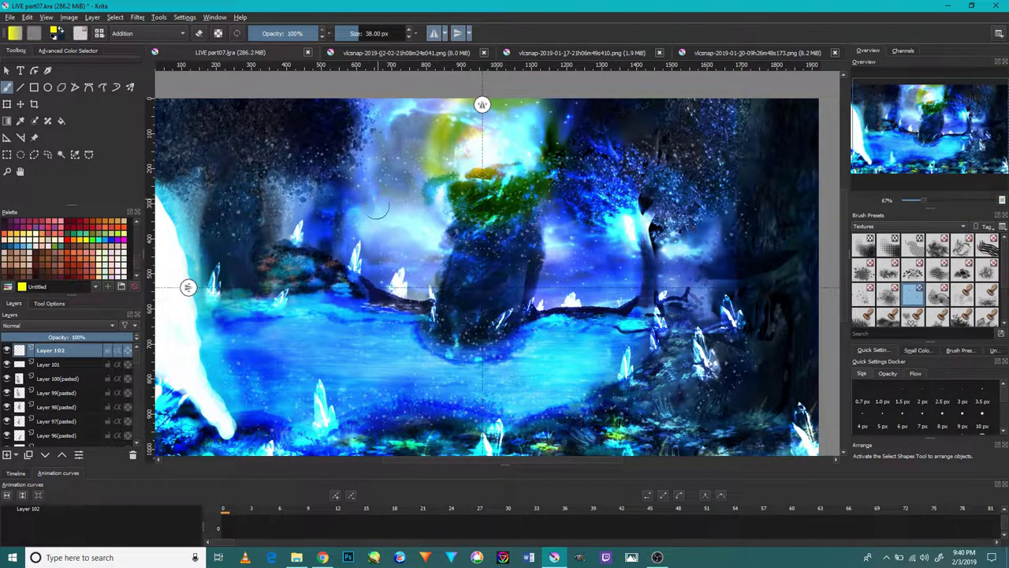
# Paint faint yellow glow strokes on Layer 102 and set it to Luminosity blending.
pyautogui.moveTo(378, 209); pyautogui.dragTo(340, 270)
pyautogui.moveTo(384, 243); pyautogui.dragTo(588, 284)
pyautogui.click(33, 324)
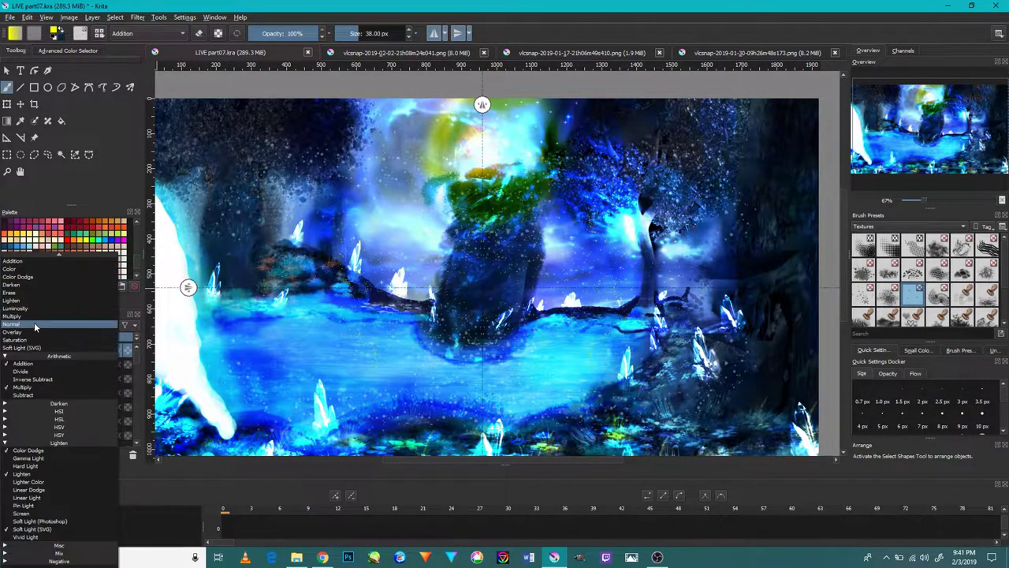
pyautogui.click(39, 310)
pyautogui.scroll(2, 317, 218)
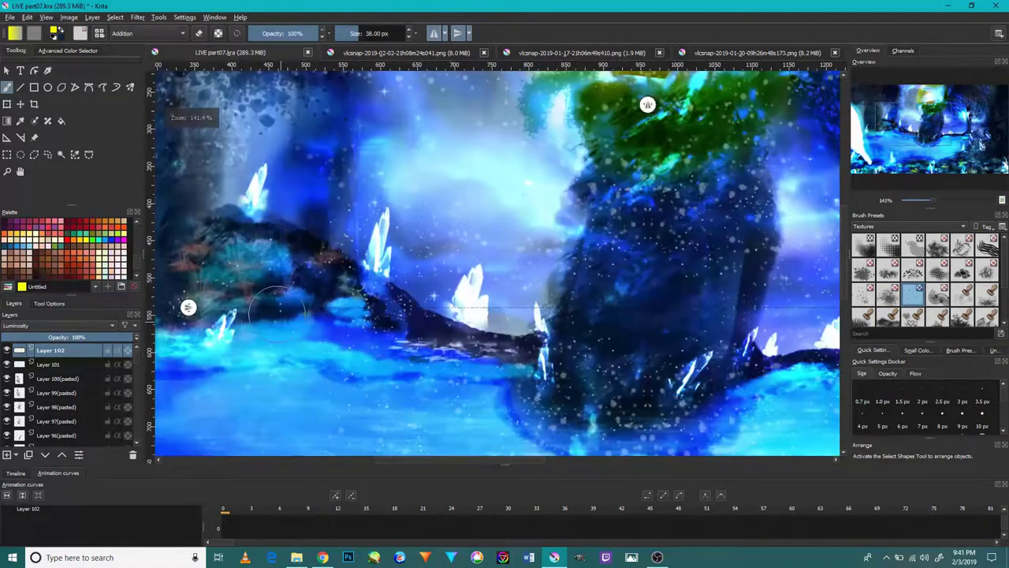
pyautogui.scroll(2, 317, 219)
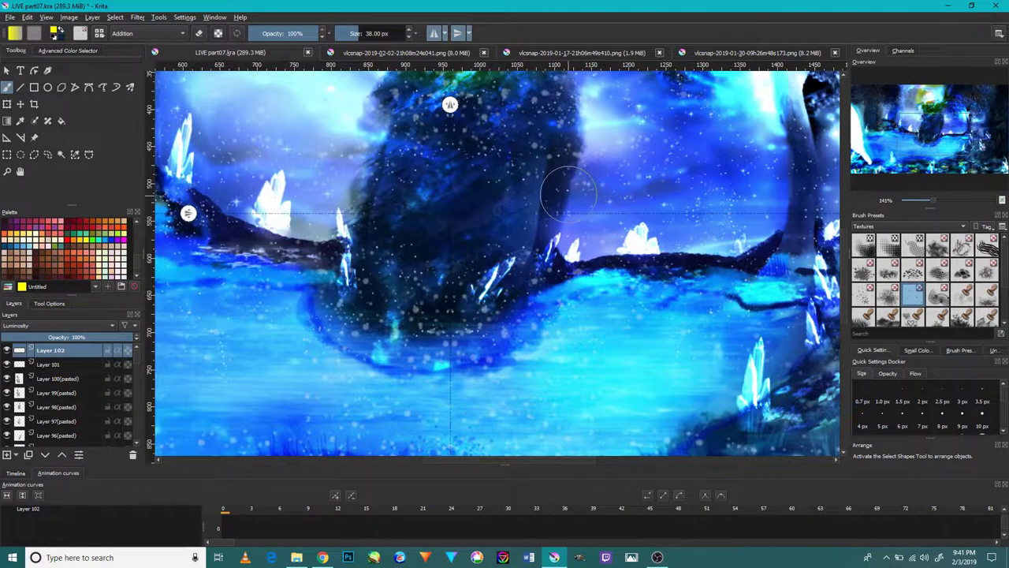
pyautogui.moveTo(526, 246); pyautogui.dragTo(526, 372)
pyautogui.scroll(5, 526, 372)
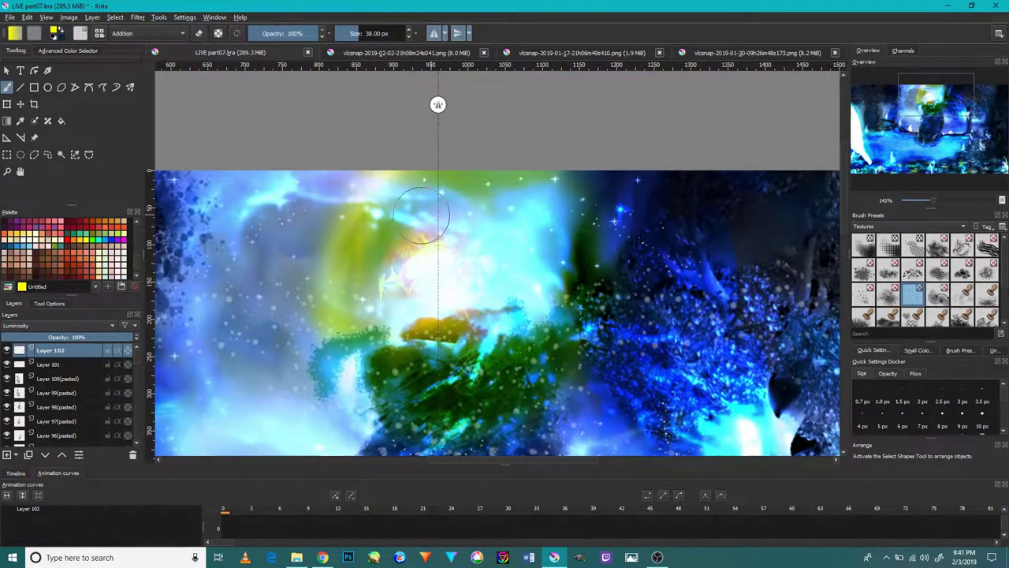
# Turn off mirrored painting and recentre the whole painting in view.
pyautogui.click(433, 33)
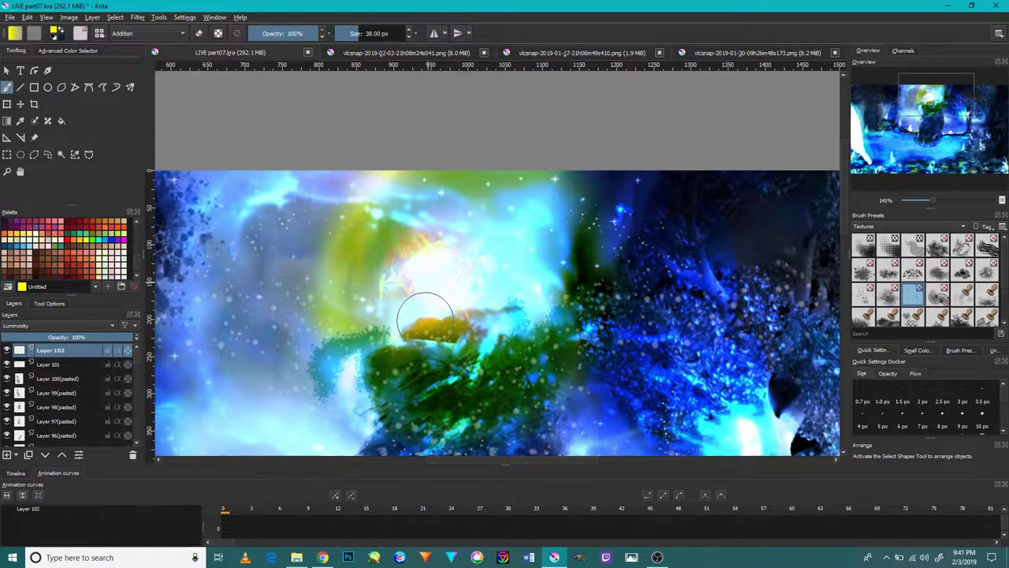
pyautogui.scroll(-3, 433, 316)
pyautogui.scroll(1, 433, 316)
pyautogui.scroll(1, 444, 232)
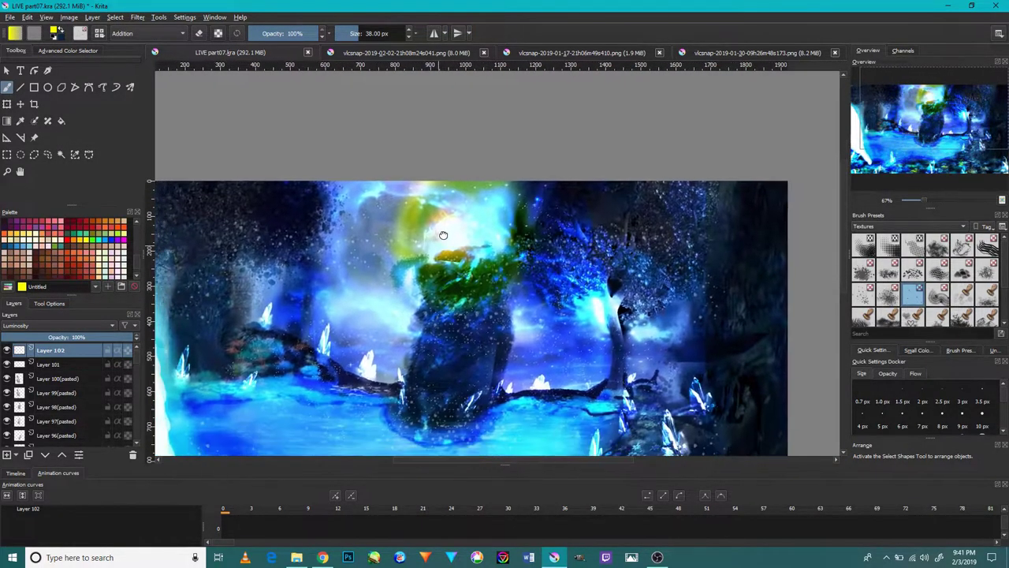
pyautogui.moveTo(482, 212); pyautogui.dragTo(527, 221)
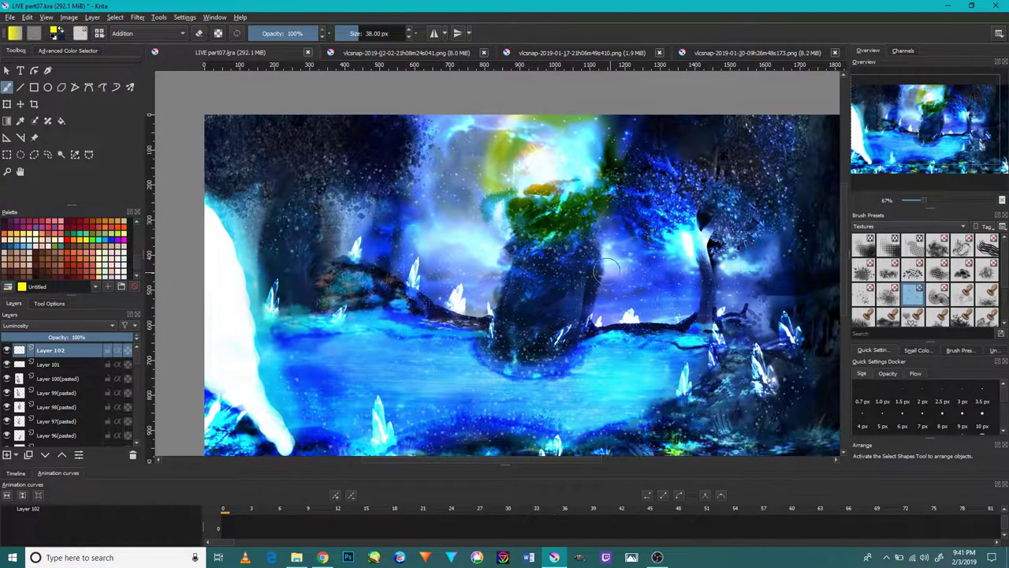
pyautogui.scroll(-1, 897, 302)
# Pick a large soft brush preset for Layer 101 and enlarge the brush.
pyautogui.click(865, 316)
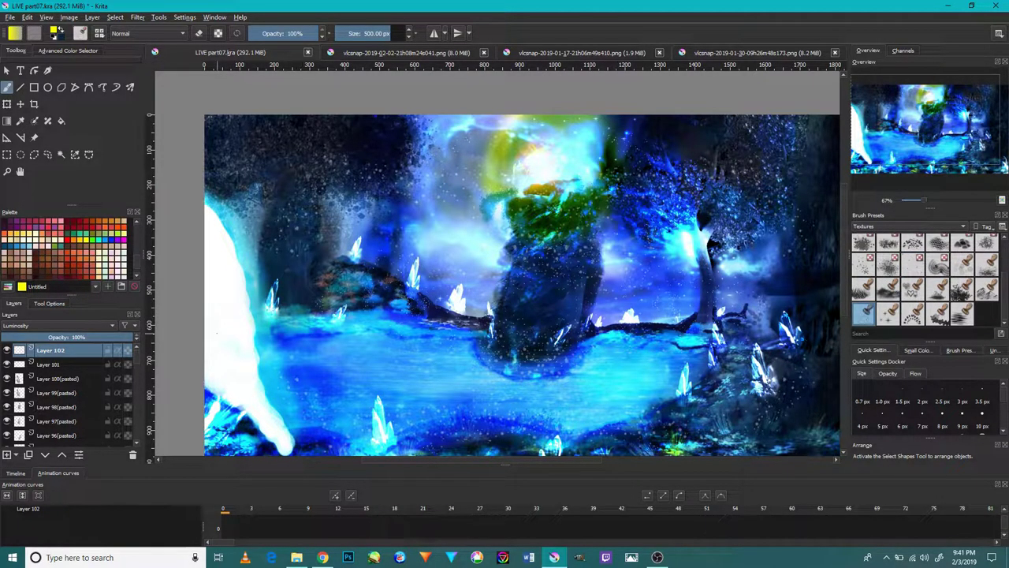
pyautogui.click(61, 368)
pyautogui.scroll(-1, 441, 331)
pyautogui.scroll(3, 442, 331)
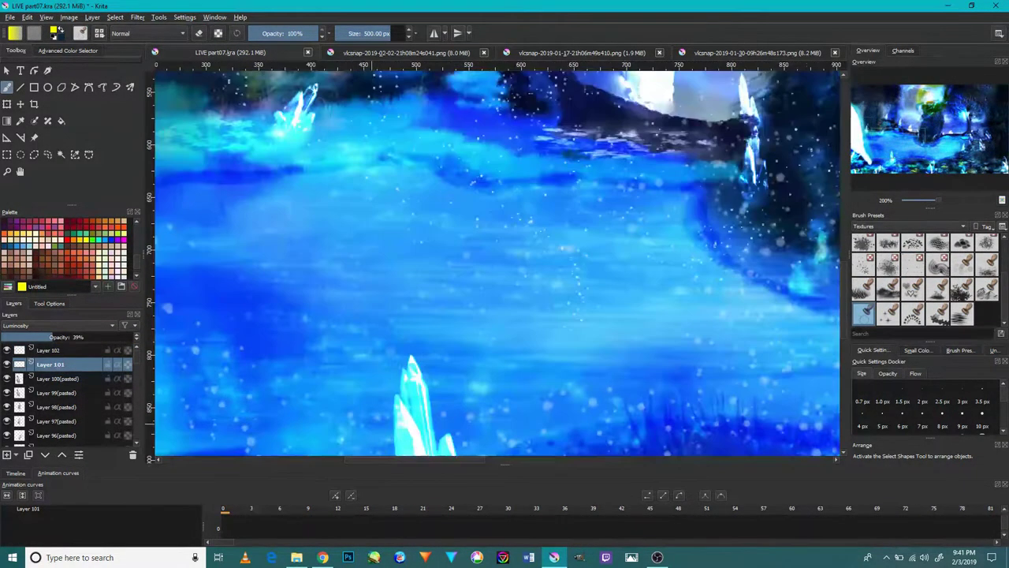
pyautogui.scroll(-2, 473, 331)
pyautogui.scroll(1, 478, 365)
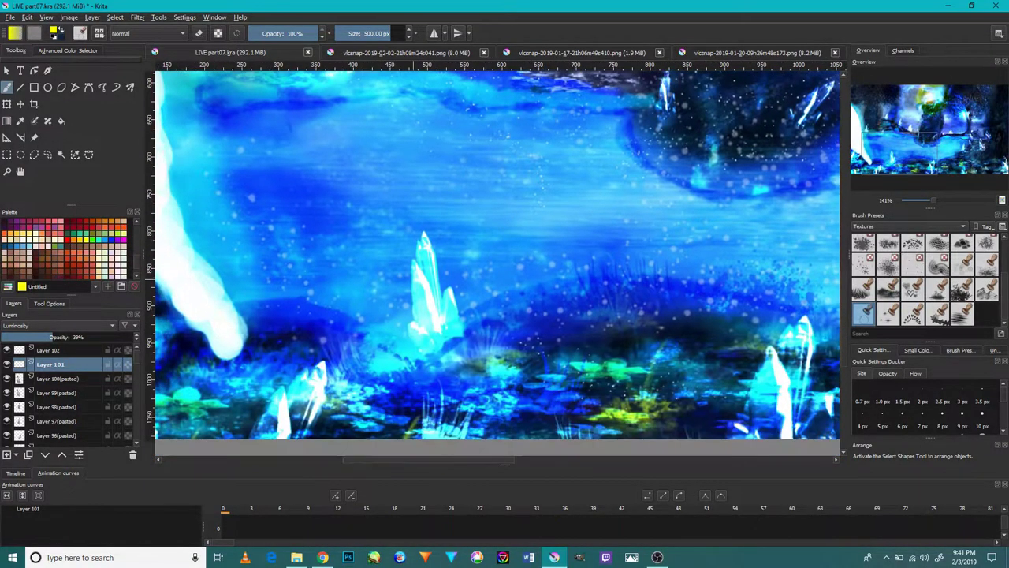
pyautogui.moveTo(371, 33)
pyautogui.mouseDown()
pyautogui.moveTo(402, 33)
pyautogui.moveTo(364, 33)
pyautogui.mouseUp()
pyautogui.scroll(-3, 316, 351)
pyautogui.scroll(3, 315, 351)
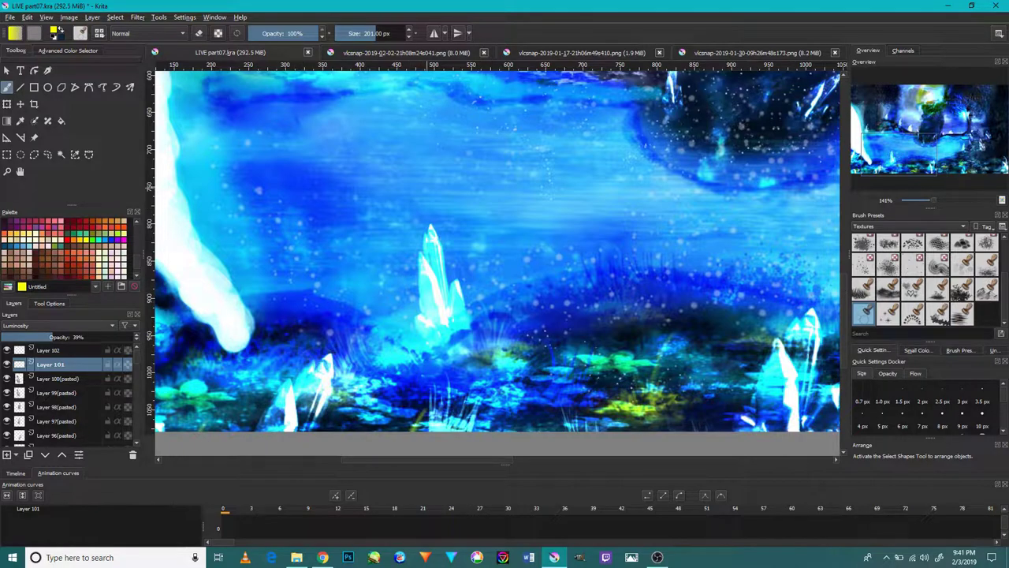
# Add Layer 103 and bring the crystals on the dark rock into view.
pyautogui.click(6, 454)
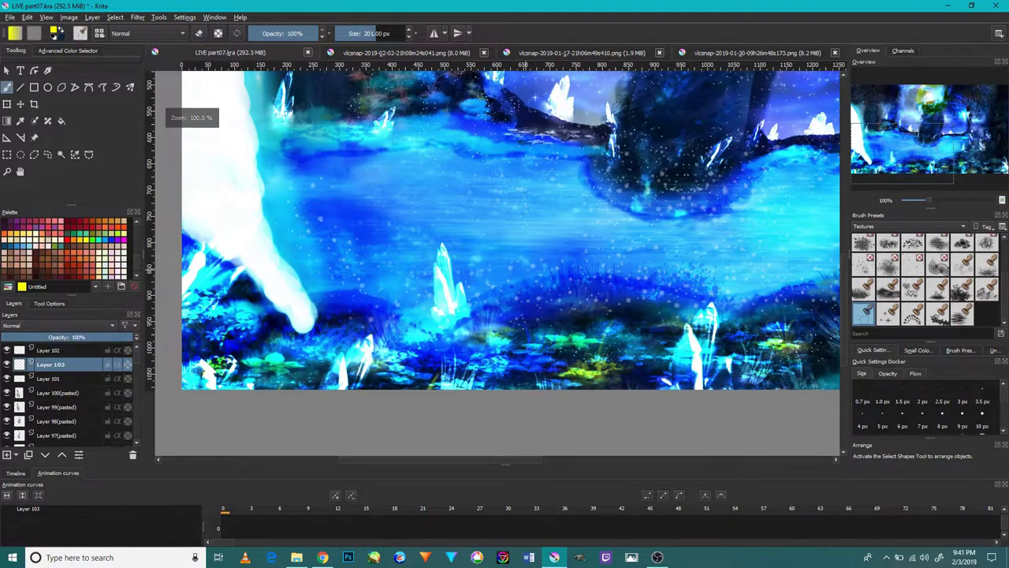
pyautogui.scroll(2, 497, 260)
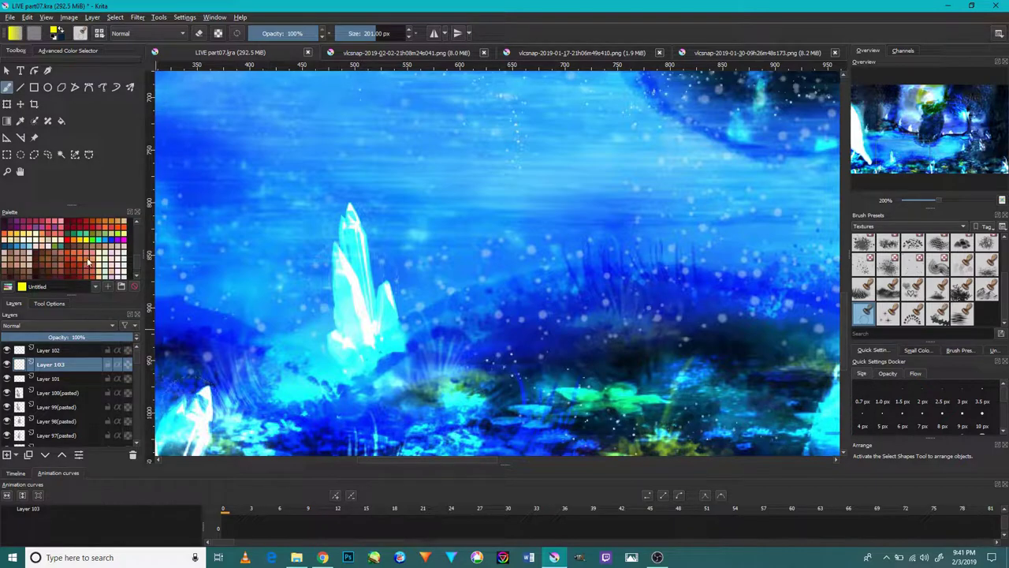
pyautogui.moveTo(386, 260); pyautogui.dragTo(465, 327)
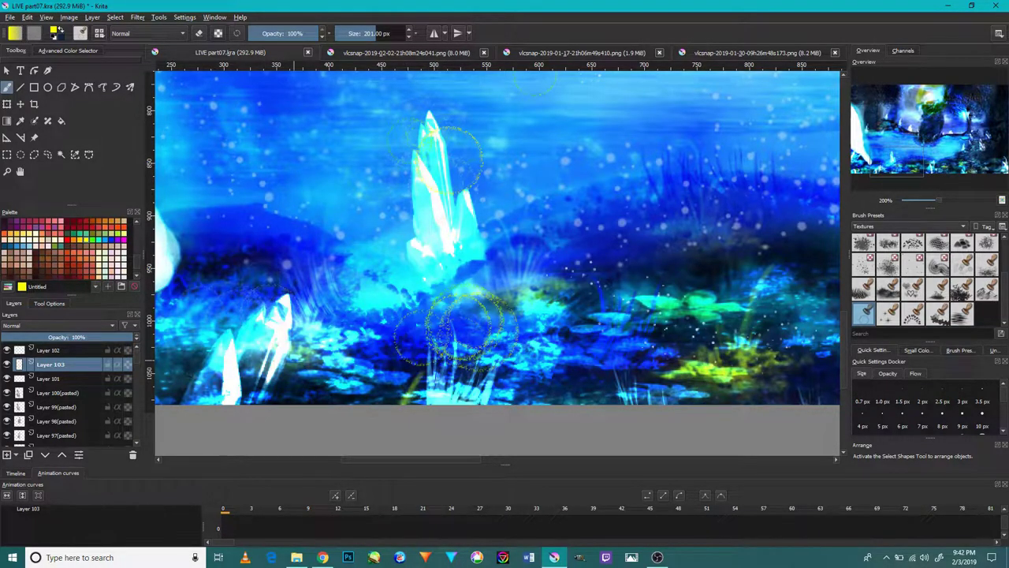
pyautogui.moveTo(267, 305); pyautogui.dragTo(386, 309)
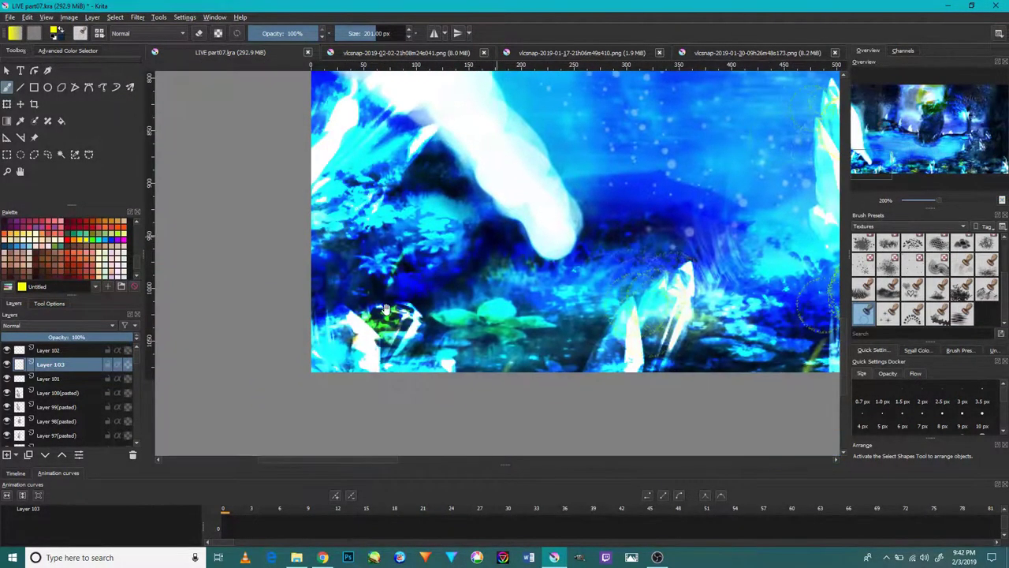
pyautogui.moveTo(402, 114); pyautogui.dragTo(396, 233)
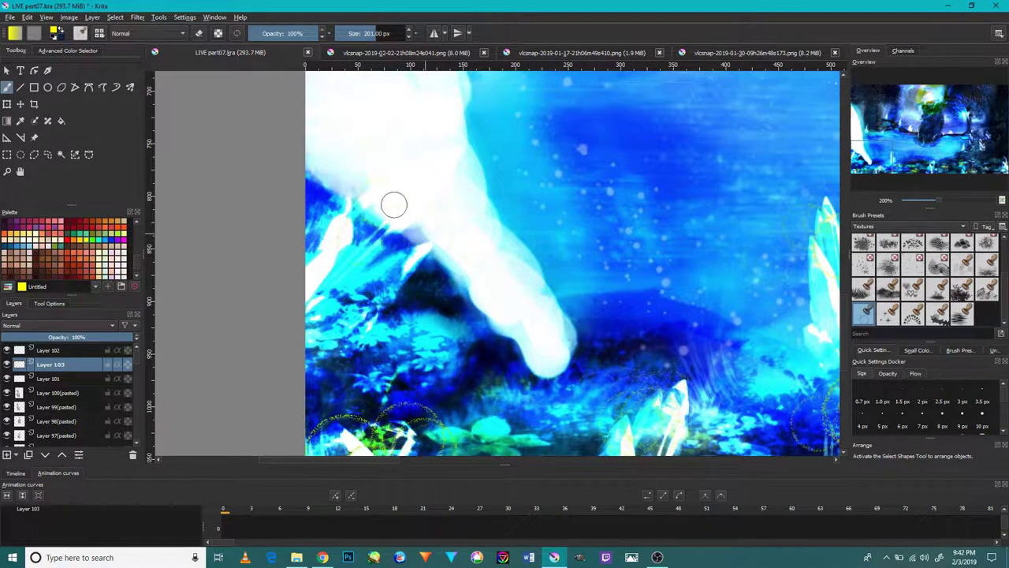
pyautogui.scroll(1, 394, 205)
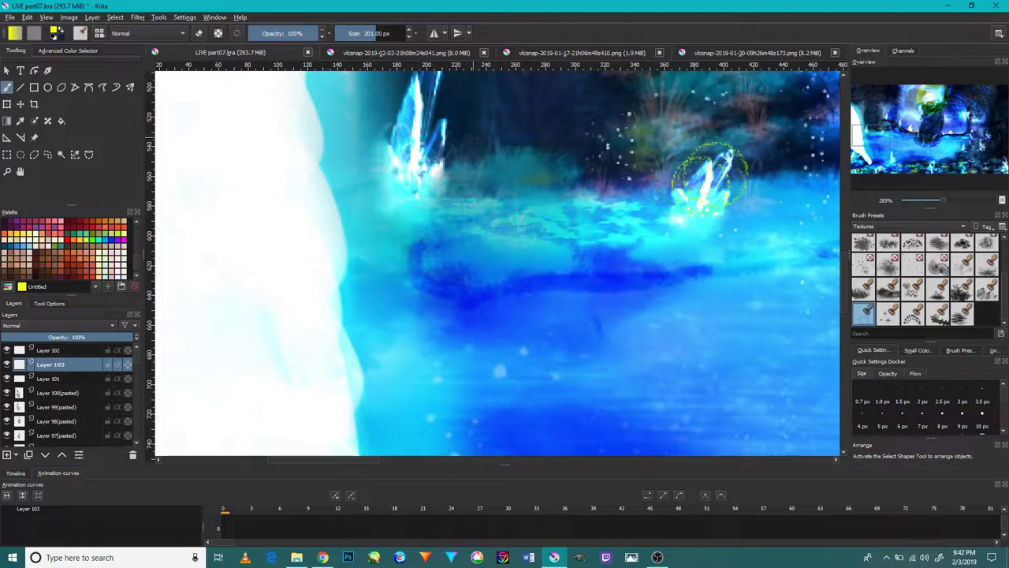
pyautogui.moveTo(484, 133); pyautogui.dragTo(410, 201)
pyautogui.moveTo(370, 228)
pyautogui.mouseDown()
pyautogui.moveTo(244, 323)
pyautogui.moveTo(182, 402)
pyautogui.mouseUp()
pyautogui.moveTo(662, 272); pyautogui.dragTo(530, 249)
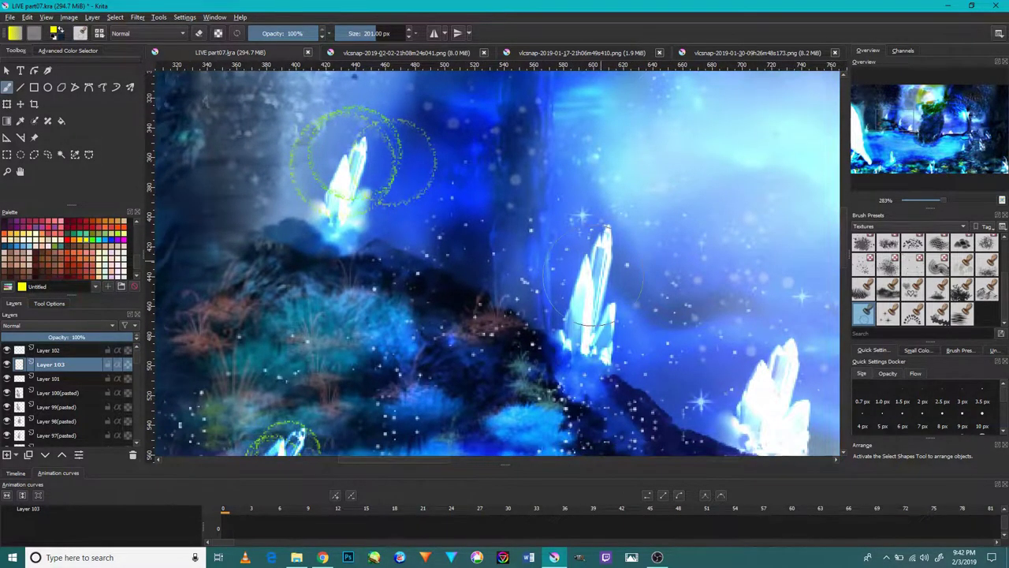
pyautogui.moveTo(595, 272); pyautogui.dragTo(508, 162)
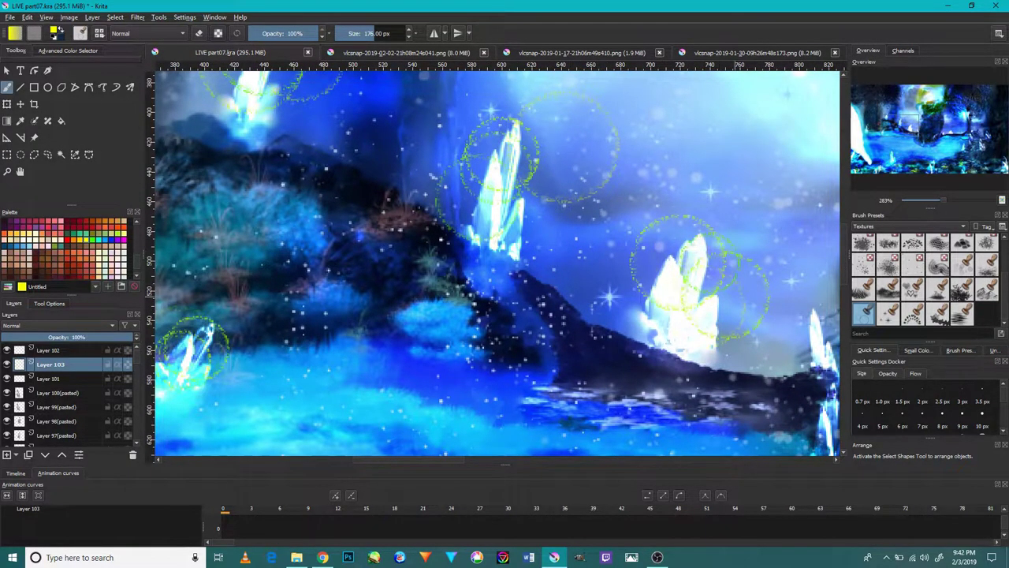
pyautogui.moveTo(686, 276); pyautogui.dragTo(497, 225)
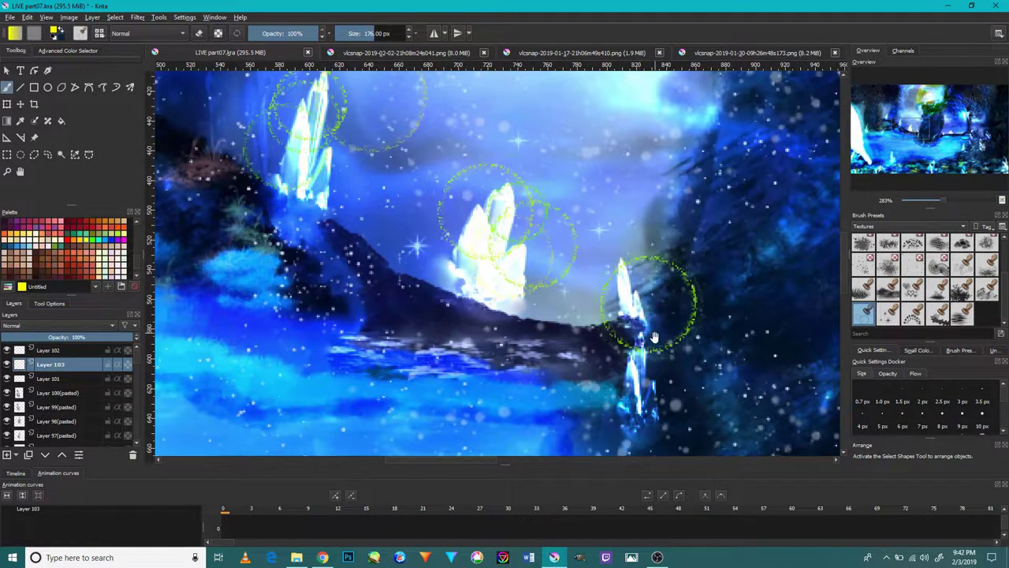
pyautogui.moveTo(568, 339); pyautogui.dragTo(528, 220)
pyautogui.moveTo(836, 347); pyautogui.dragTo(538, 341)
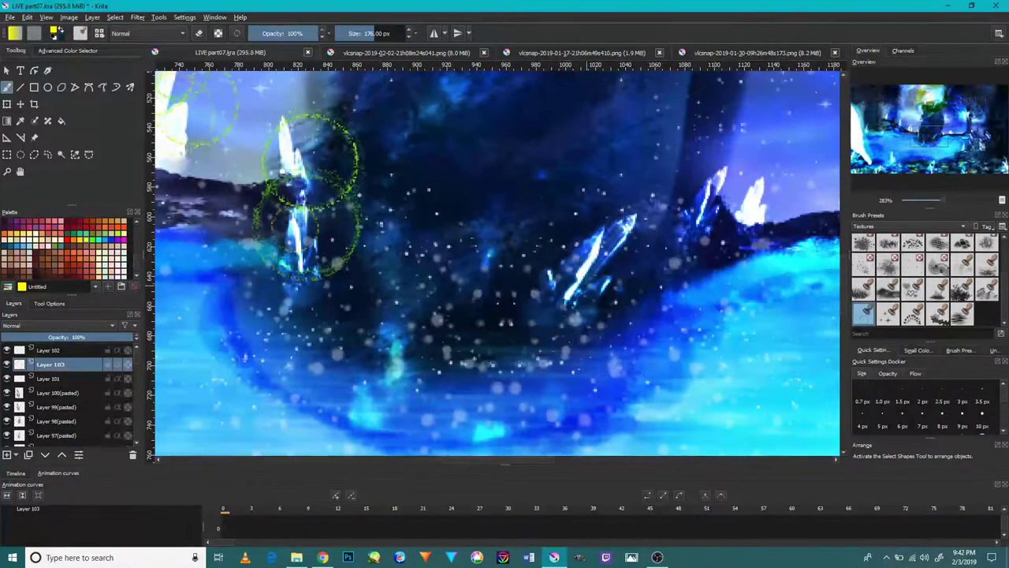
# Stamp yellow-green glowing rings around the central, right-hand, left and top-right crystals.
pyautogui.moveTo(599, 209); pyautogui.dragTo(634, 256)
pyautogui.moveTo(694, 189); pyautogui.dragTo(753, 188)
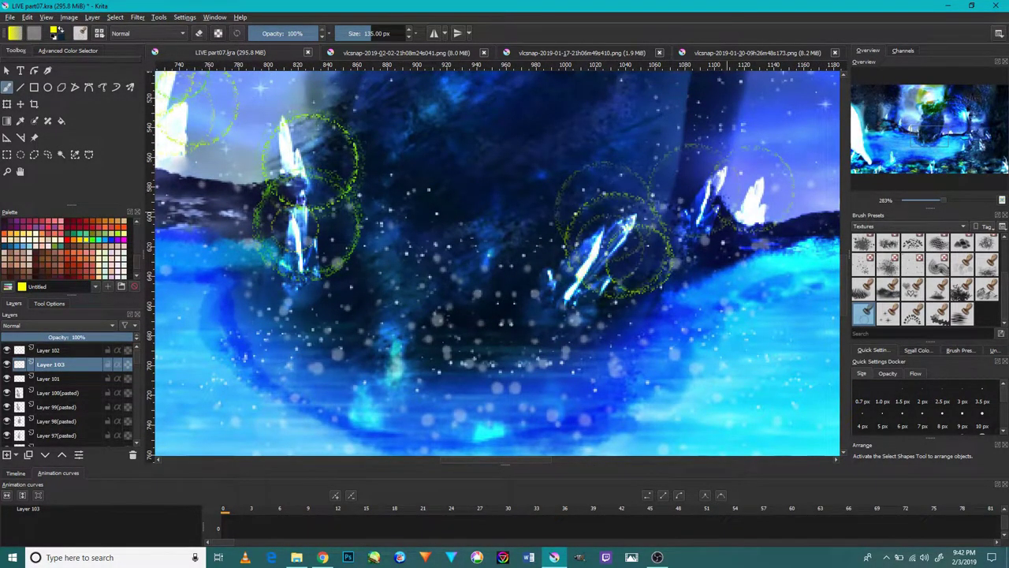
pyautogui.scroll(-5, 496, 264)
pyautogui.scroll(3, 497, 264)
pyautogui.scroll(1, 496, 264)
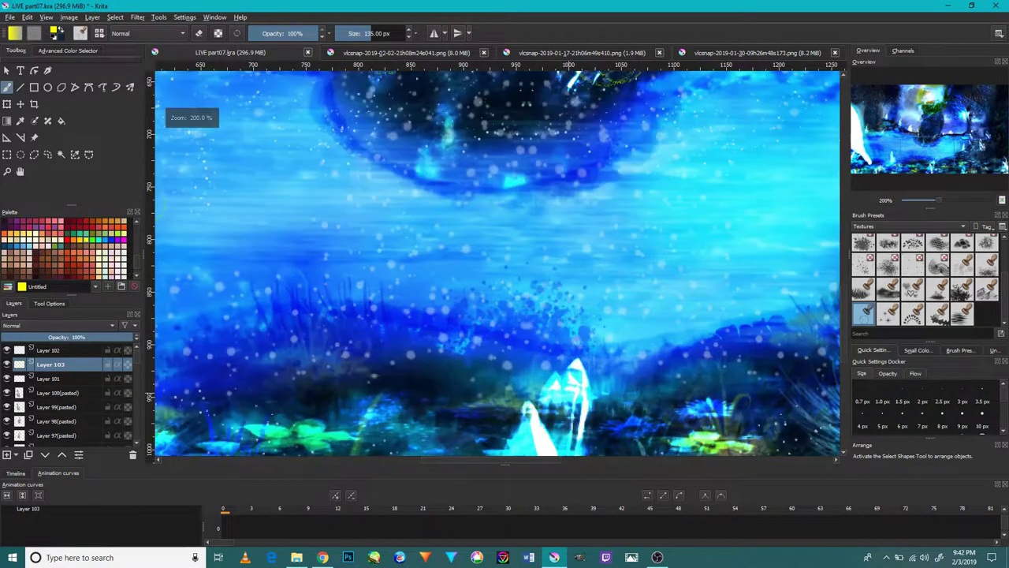
pyautogui.scroll(-2, 552, 414)
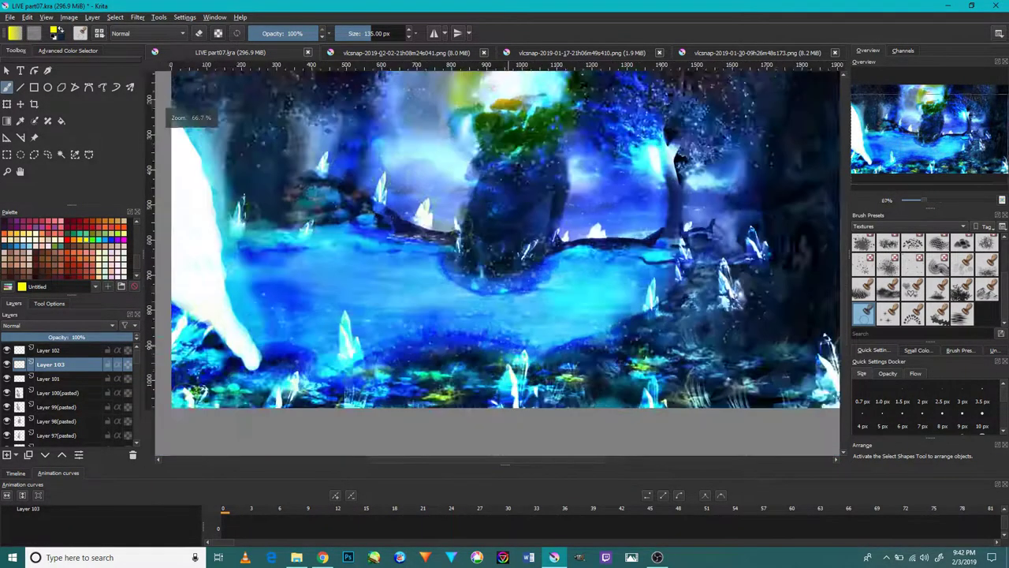
pyautogui.scroll(-1, 552, 414)
pyautogui.scroll(2, 552, 367)
pyautogui.scroll(-2, 497, 260)
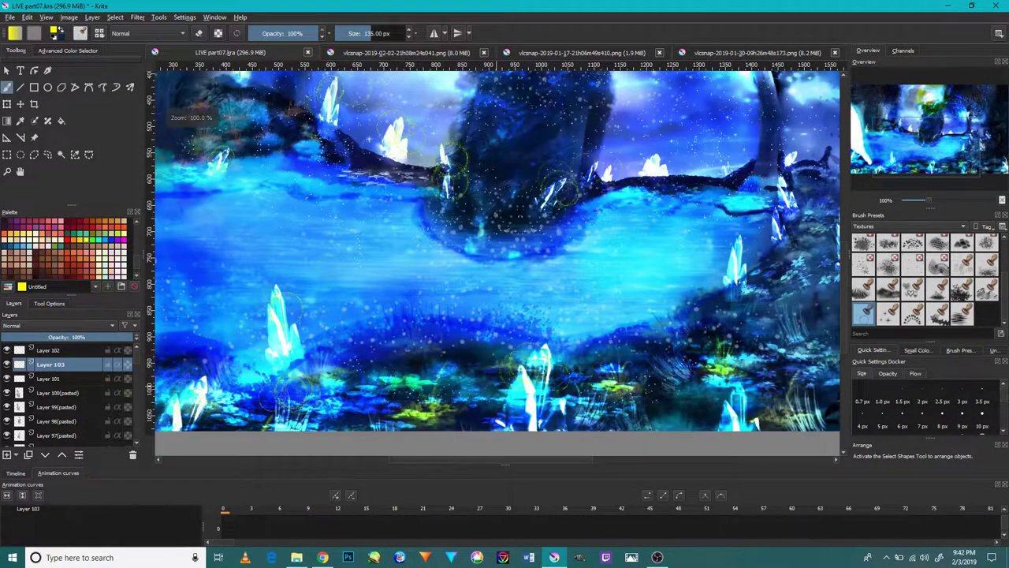
pyautogui.scroll(1, 497, 261)
pyautogui.scroll(-2, 402, 130)
pyautogui.scroll(3, 504, 319)
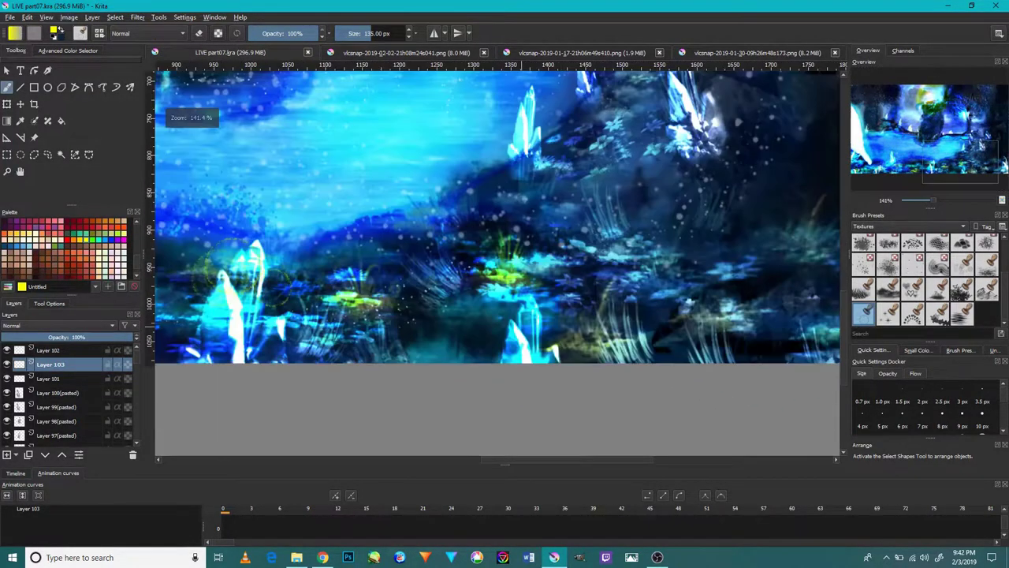
pyautogui.scroll(-1, 193, 119)
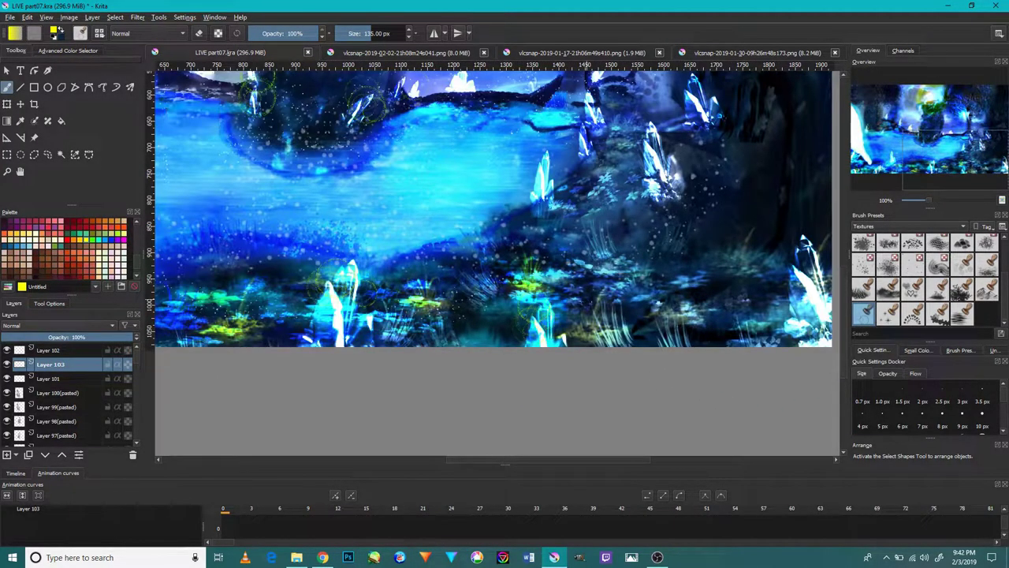
pyautogui.scroll(-1, 193, 119)
pyautogui.scroll(1, 223, 162)
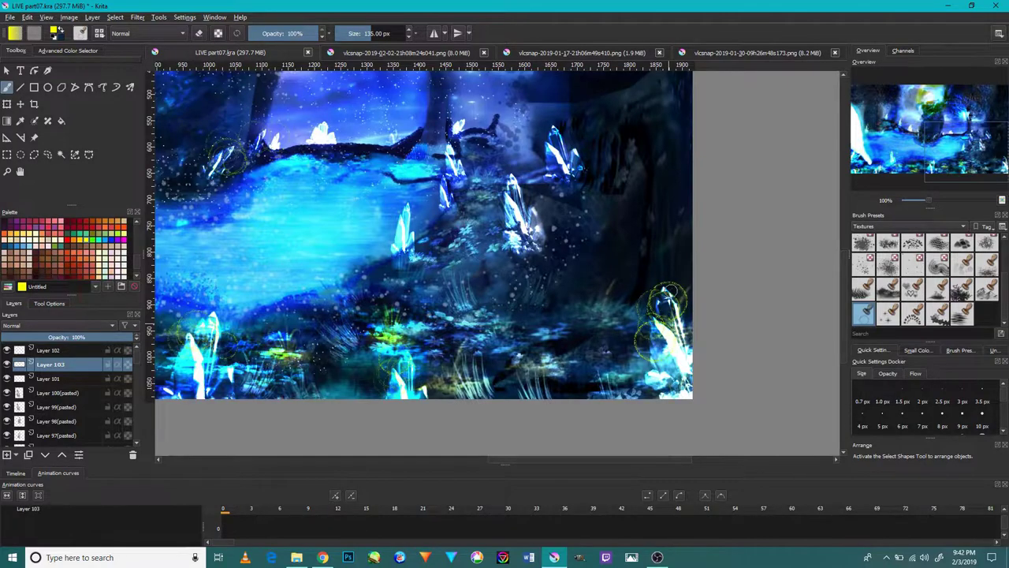
pyautogui.scroll(1, 666, 312)
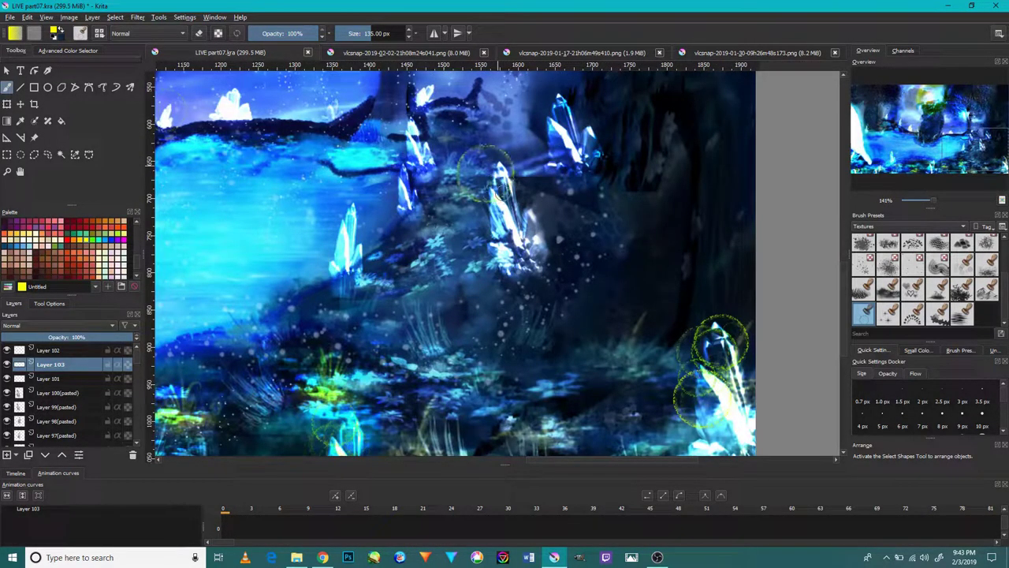
pyautogui.click(345, 214)
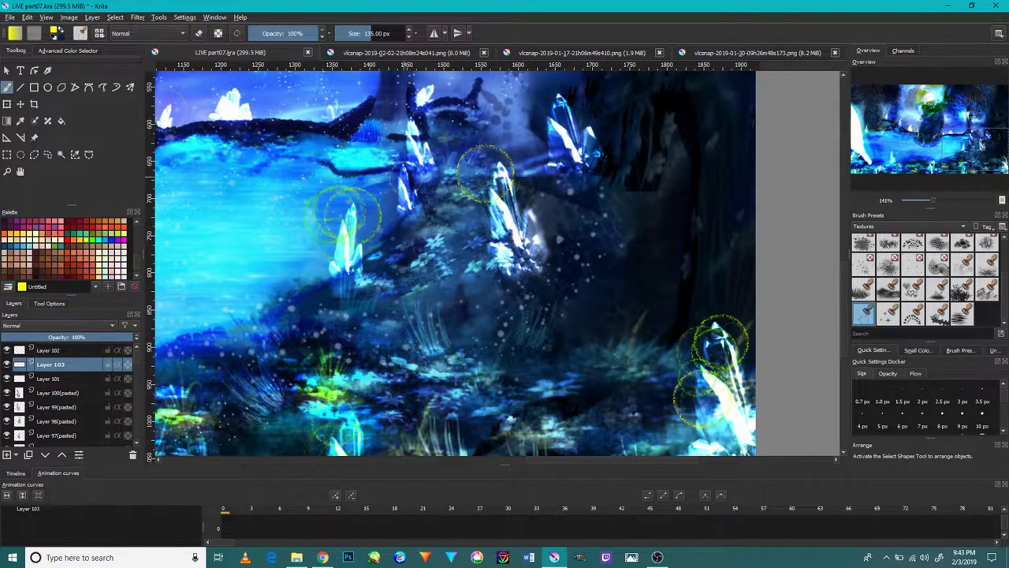
pyautogui.scroll(2, 544, 142)
pyautogui.moveTo(572, 118); pyautogui.dragTo(615, 119)
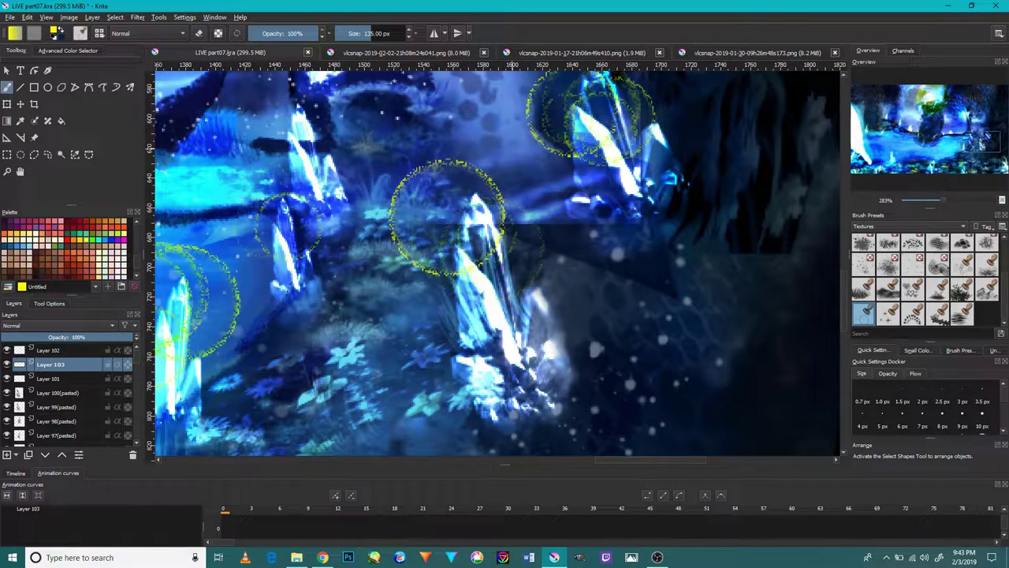
# Brighten the middle white crystal and the small right crystal with glowing dabs.
pyautogui.moveTo(461, 172); pyautogui.dragTo(615, 331)
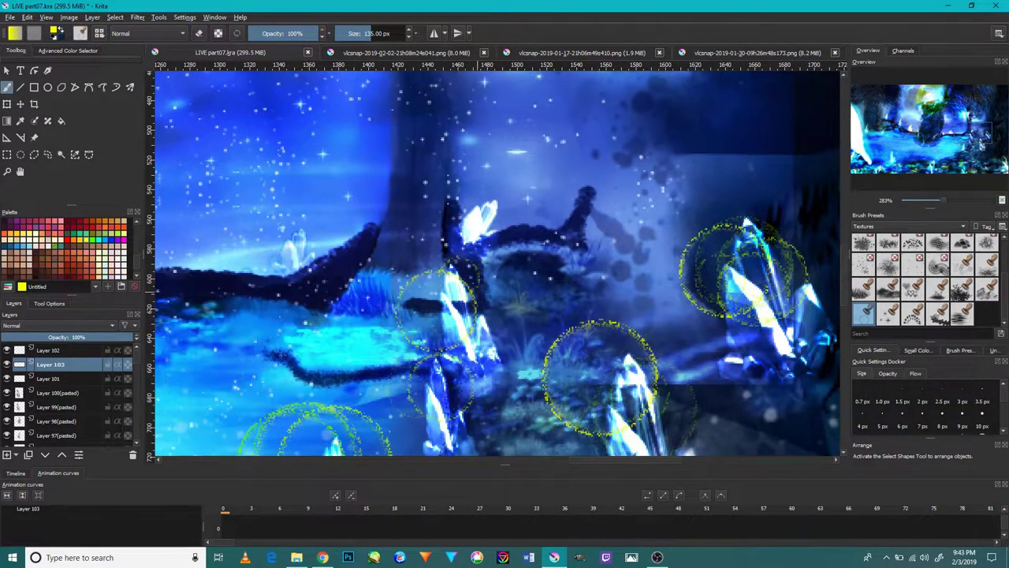
pyautogui.scroll(-4, 481, 228)
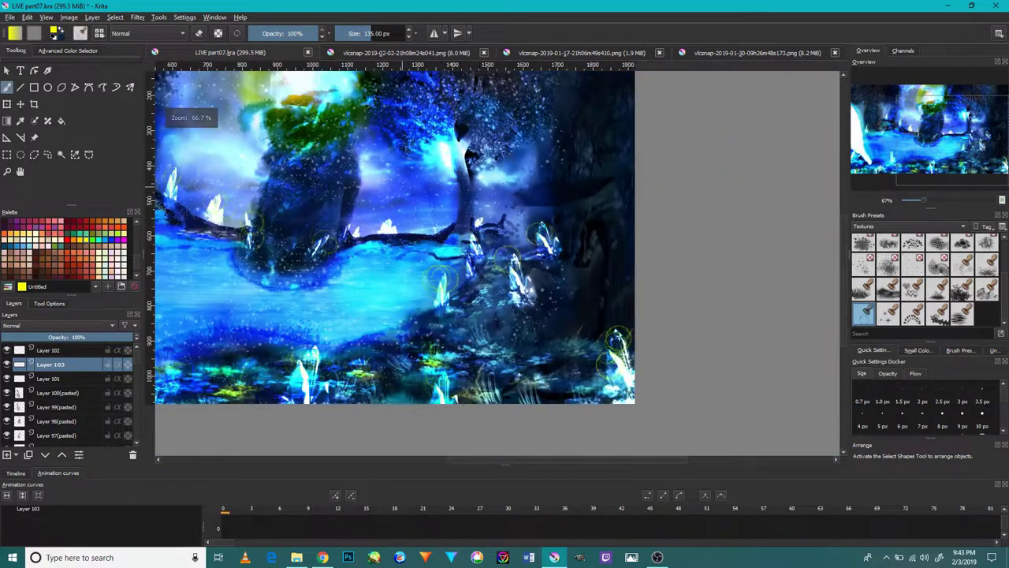
pyautogui.scroll(2, 414, 188)
pyautogui.scroll(2, 414, 188)
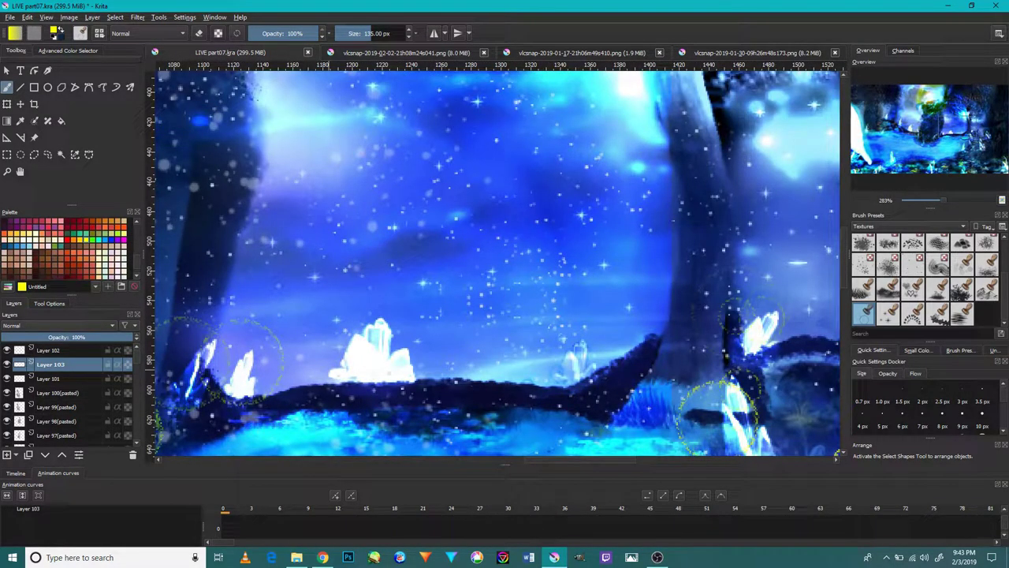
pyautogui.moveTo(355, 347)
pyautogui.mouseDown()
pyautogui.moveTo(387, 339)
pyautogui.moveTo(359, 343)
pyautogui.mouseUp()
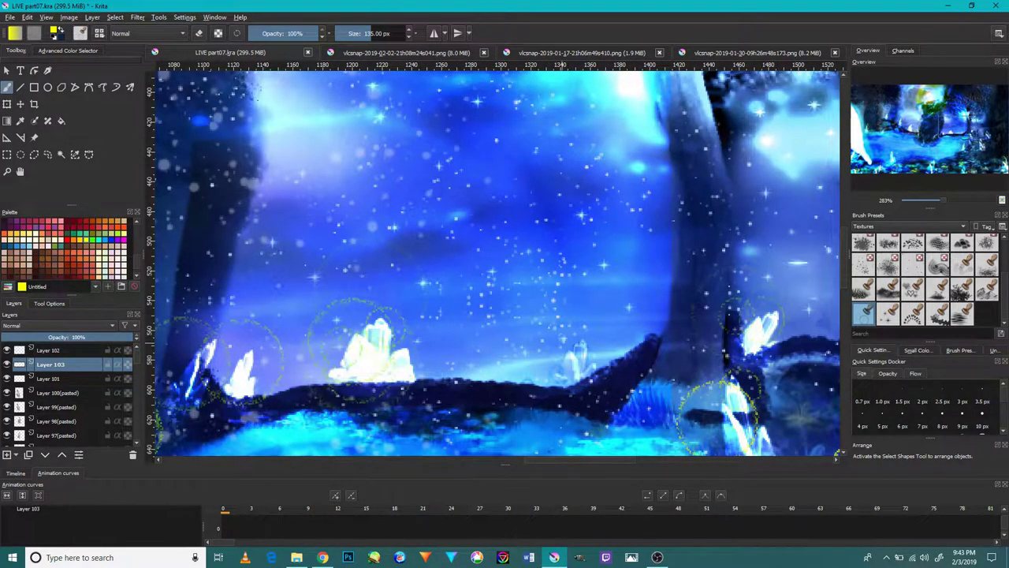
pyautogui.moveTo(544, 387); pyautogui.dragTo(607, 371)
pyautogui.scroll(-2, 691, 324)
pyautogui.scroll(-2, 691, 324)
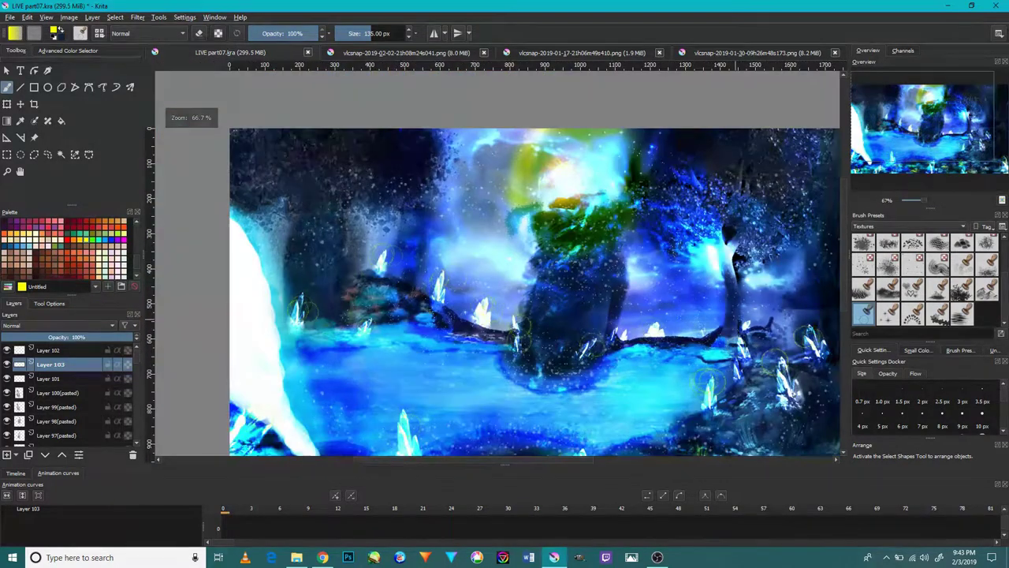
pyautogui.scroll(-3, 612, 319)
pyautogui.scroll(-1, 583, 276)
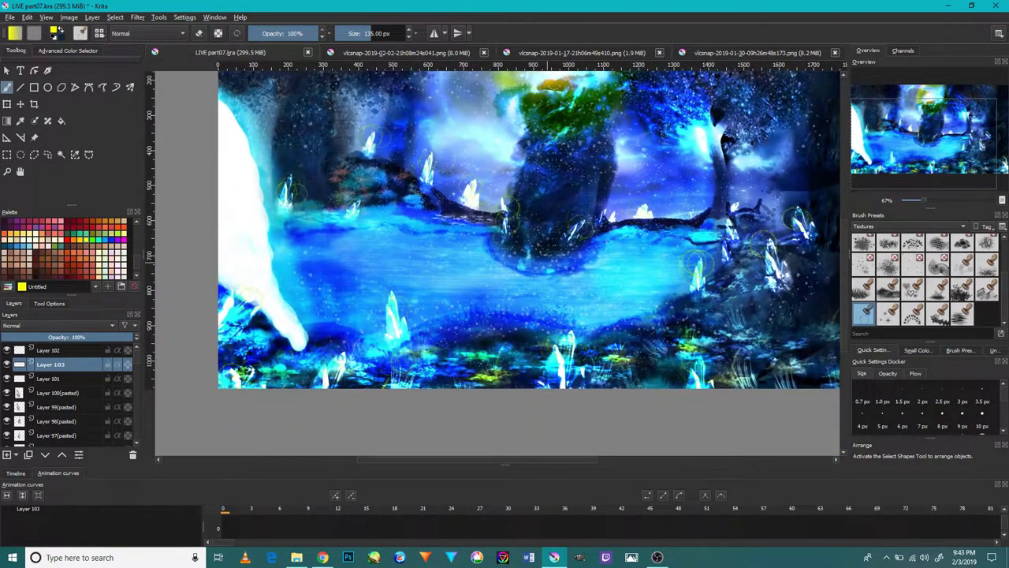
pyautogui.scroll(-2, 520, 260)
pyautogui.scroll(4, 521, 261)
pyautogui.scroll(1, 520, 260)
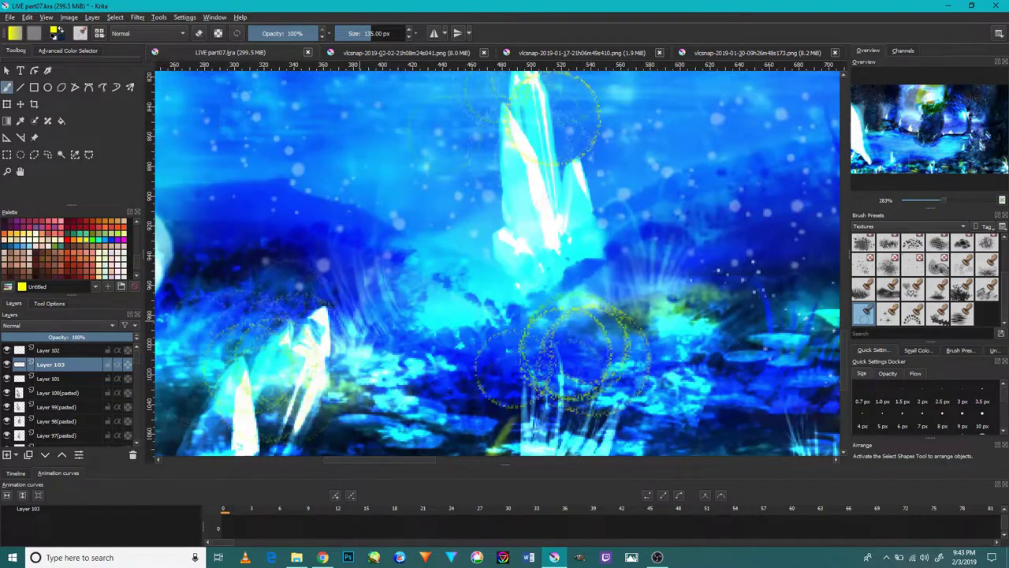
pyautogui.scroll(-1, 520, 260)
pyautogui.moveTo(521, 260)
pyautogui.mouseDown()
pyautogui.moveTo(537, 287)
pyautogui.moveTo(546, 254)
pyautogui.moveTo(388, 144)
pyautogui.mouseUp()
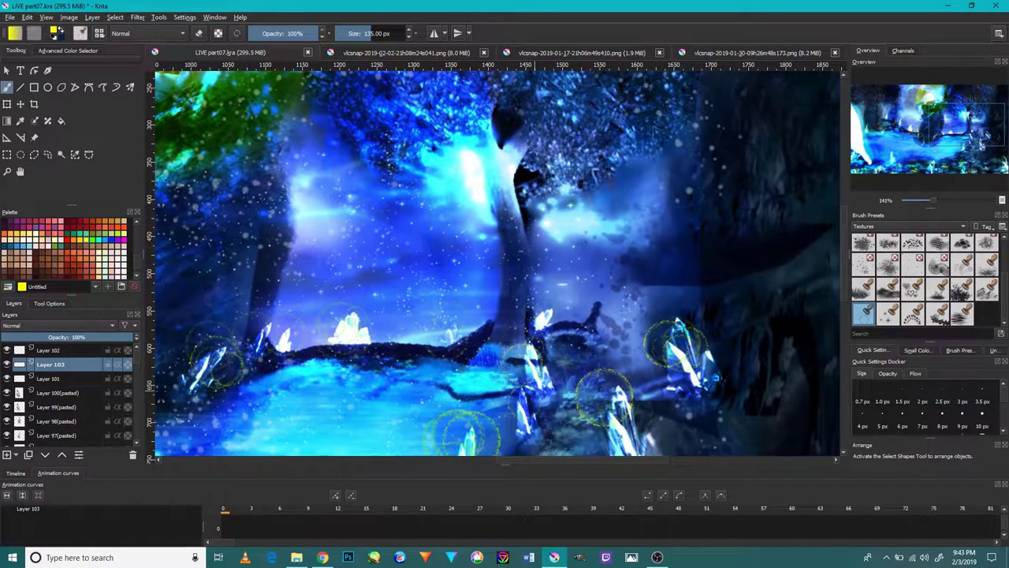
pyautogui.scroll(3, 588, 370)
pyautogui.scroll(-2, 457, 351)
pyautogui.scroll(-2, 457, 351)
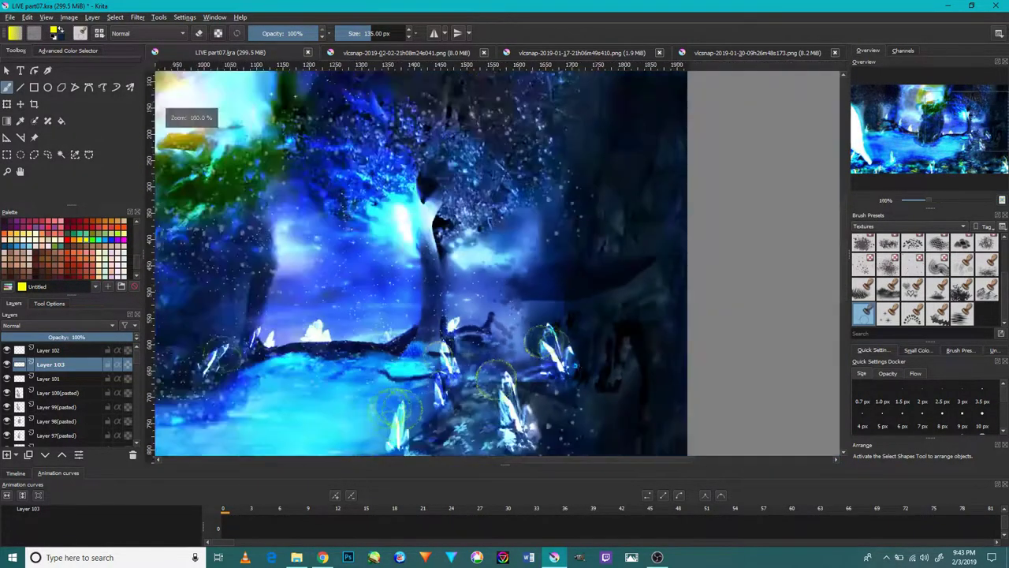
pyautogui.scroll(-2, 457, 351)
pyautogui.moveTo(457, 350); pyautogui.dragTo(617, 286)
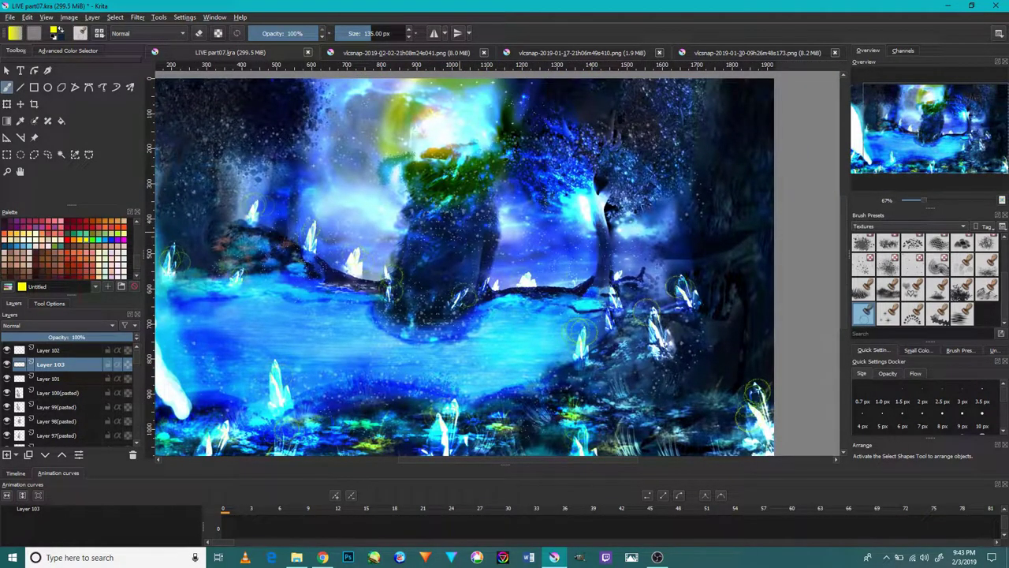
pyautogui.scroll(3, 497, 261)
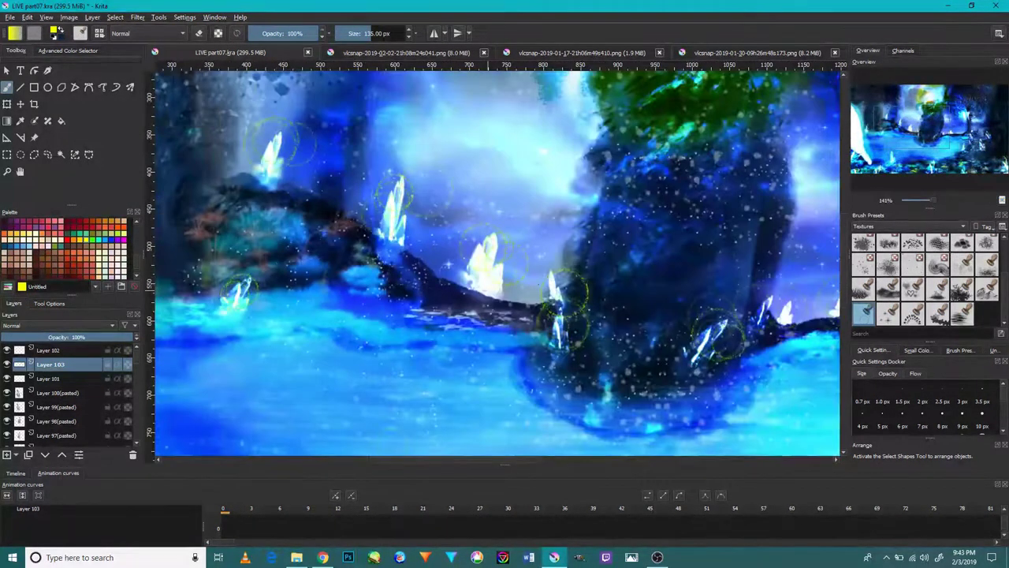
pyautogui.moveTo(654, 251); pyautogui.dragTo(536, 269)
pyautogui.moveTo(598, 264); pyautogui.dragTo(518, 259)
pyautogui.moveTo(629, 272); pyautogui.dragTo(525, 222)
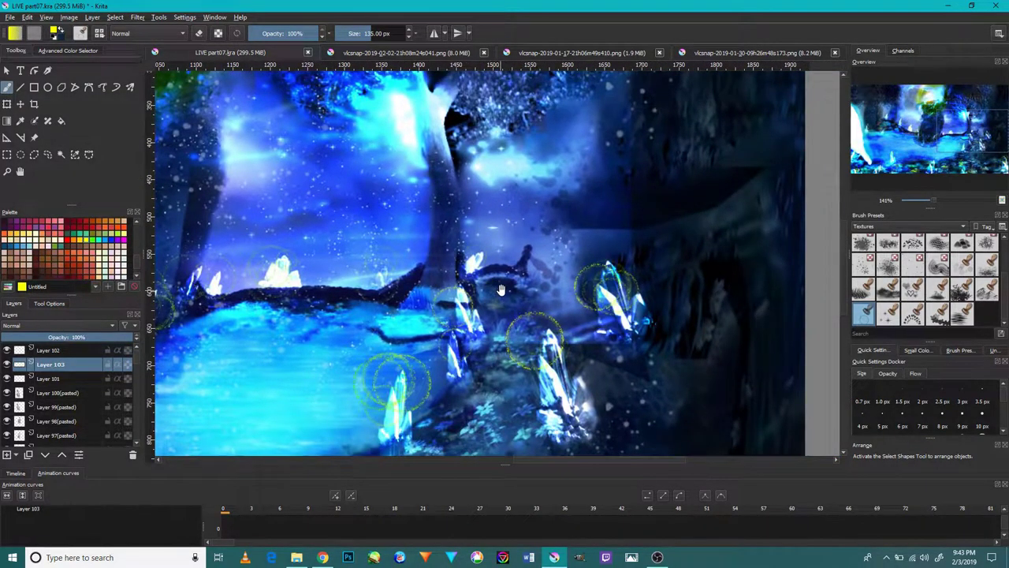
pyautogui.scroll(1, 496, 292)
pyautogui.scroll(2, 496, 292)
pyautogui.scroll(-2, 497, 260)
pyautogui.scroll(-4, 496, 260)
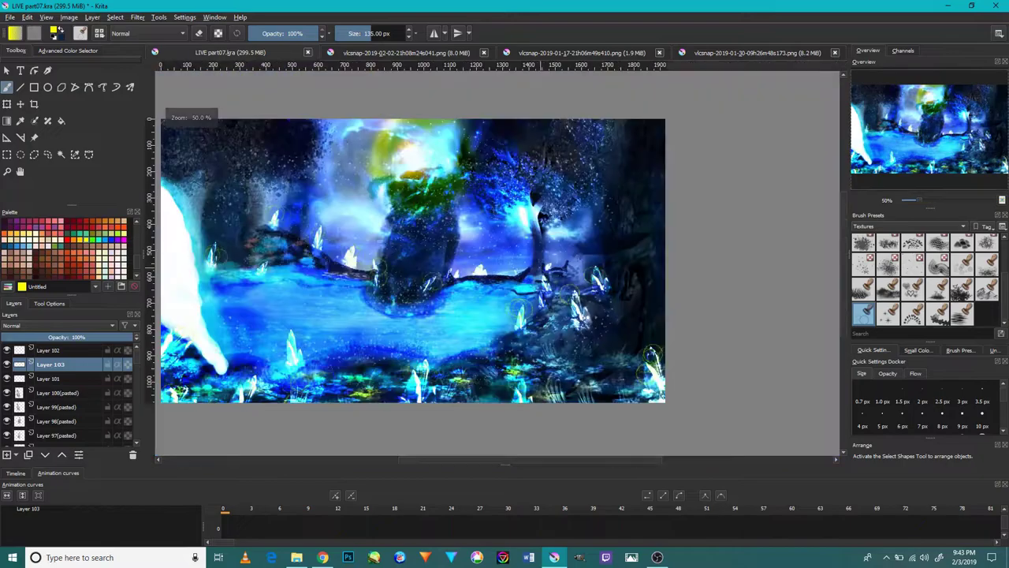
pyautogui.scroll(1, 497, 260)
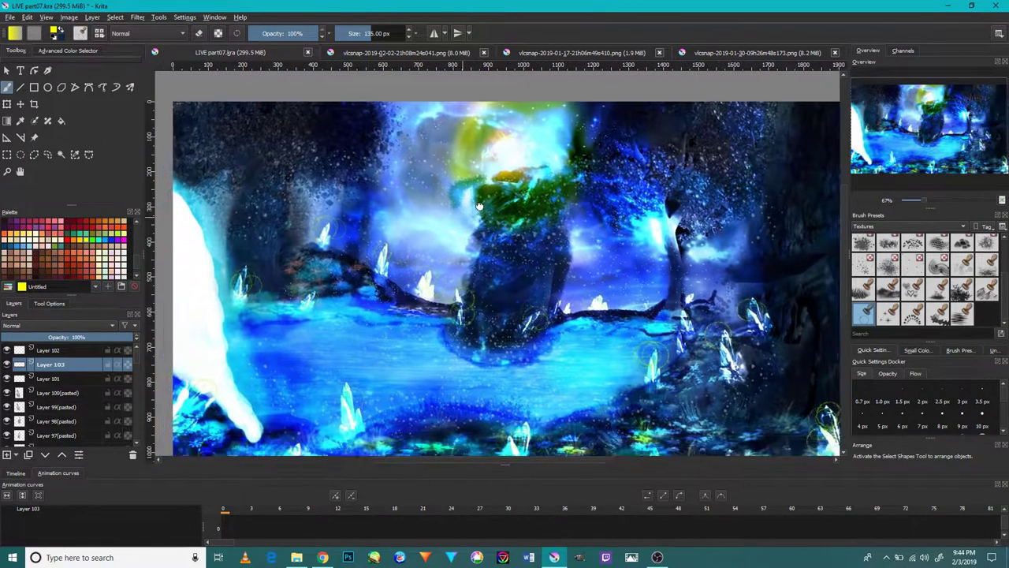
pyautogui.moveTo(350, 185)
pyautogui.mouseDown()
pyautogui.moveTo(524, 179)
pyautogui.moveTo(485, 206)
pyautogui.mouseUp()
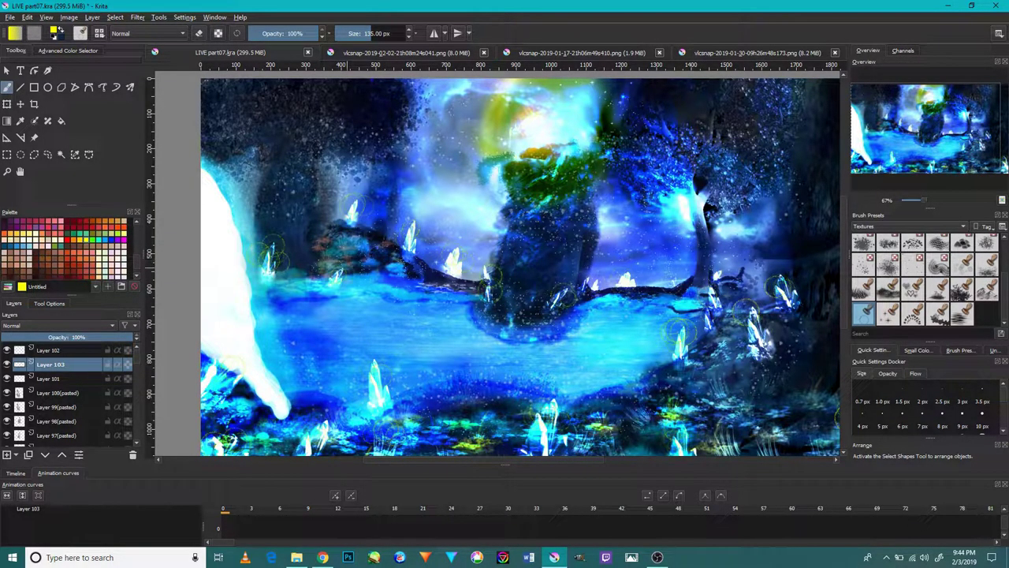
pyautogui.scroll(-1, 485, 272)
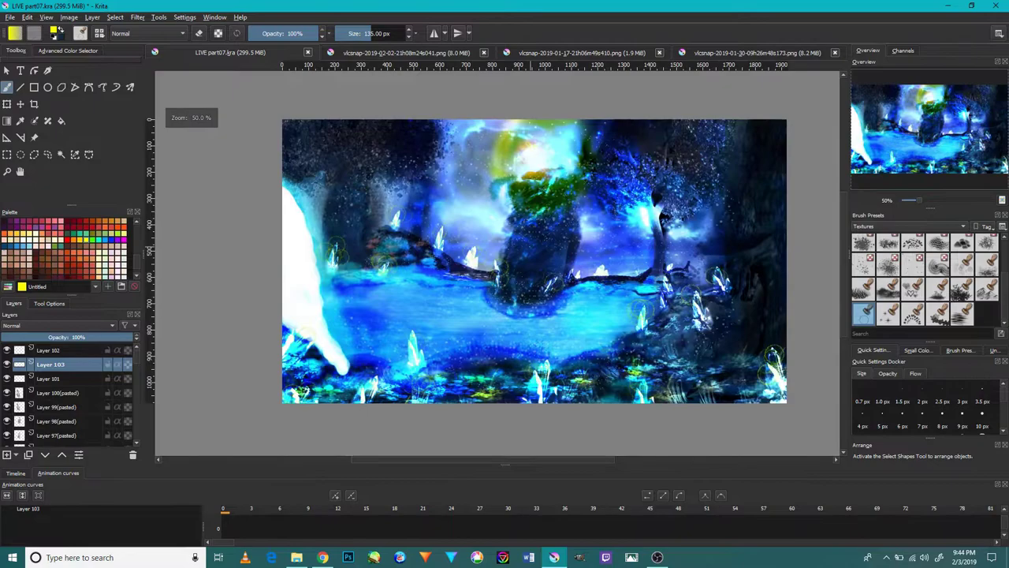
pyautogui.scroll(3, 485, 272)
pyautogui.scroll(1, 485, 272)
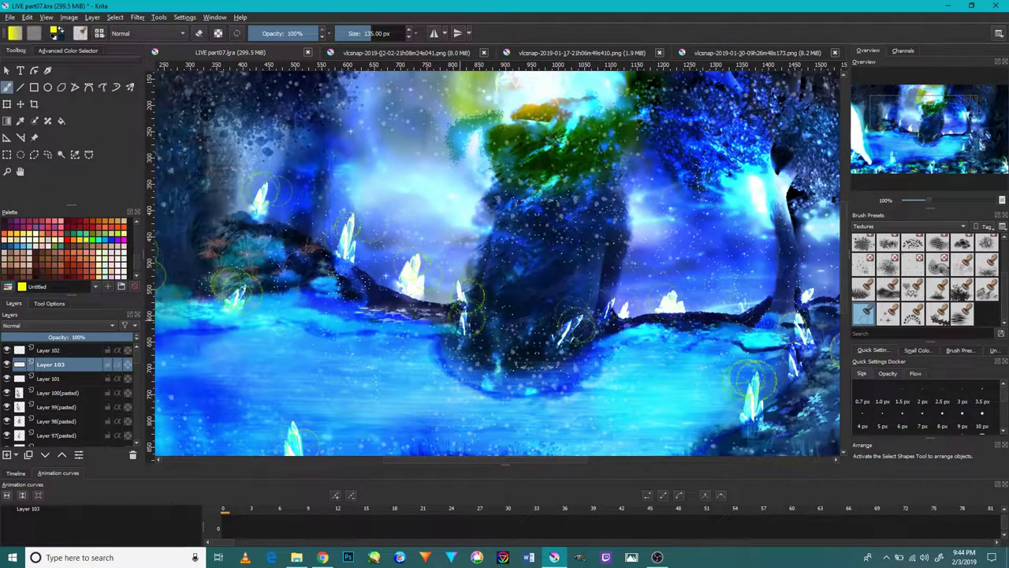
pyautogui.moveTo(631, 241)
pyautogui.mouseDown()
pyautogui.moveTo(455, 272)
pyautogui.moveTo(652, 166)
pyautogui.mouseUp()
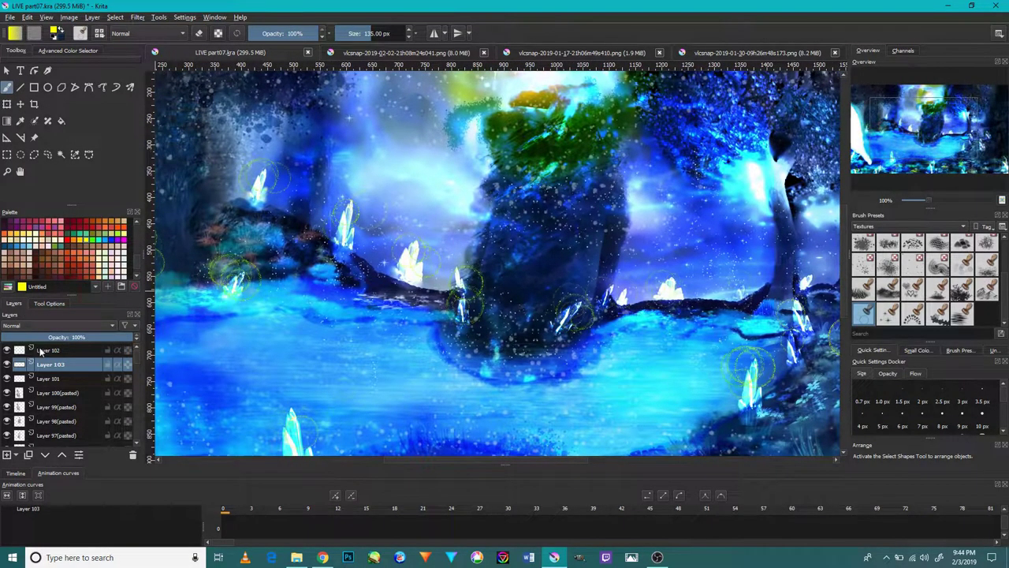
# Select Layer 102 and choose the star sparkle stamp brush.
pyautogui.click(41, 351)
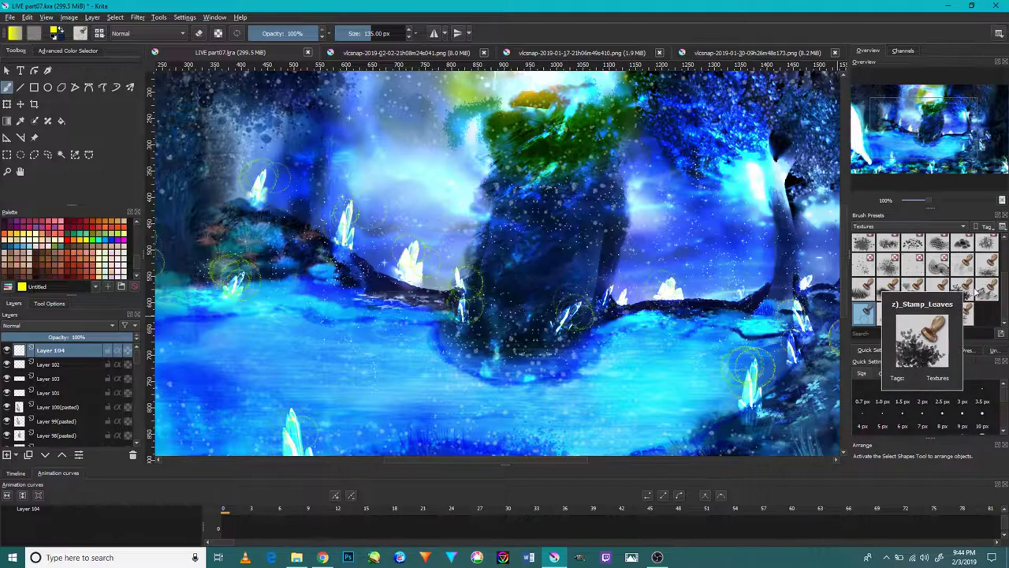
pyautogui.moveTo(1007, 280); pyautogui.dragTo(1005, 260)
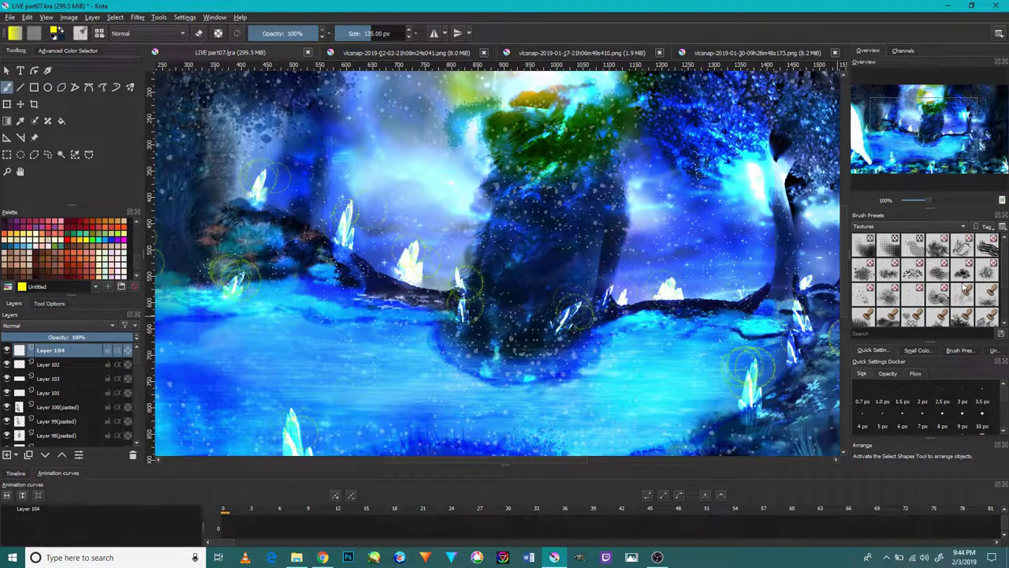
pyautogui.moveTo(1004, 278); pyautogui.dragTo(1004, 296)
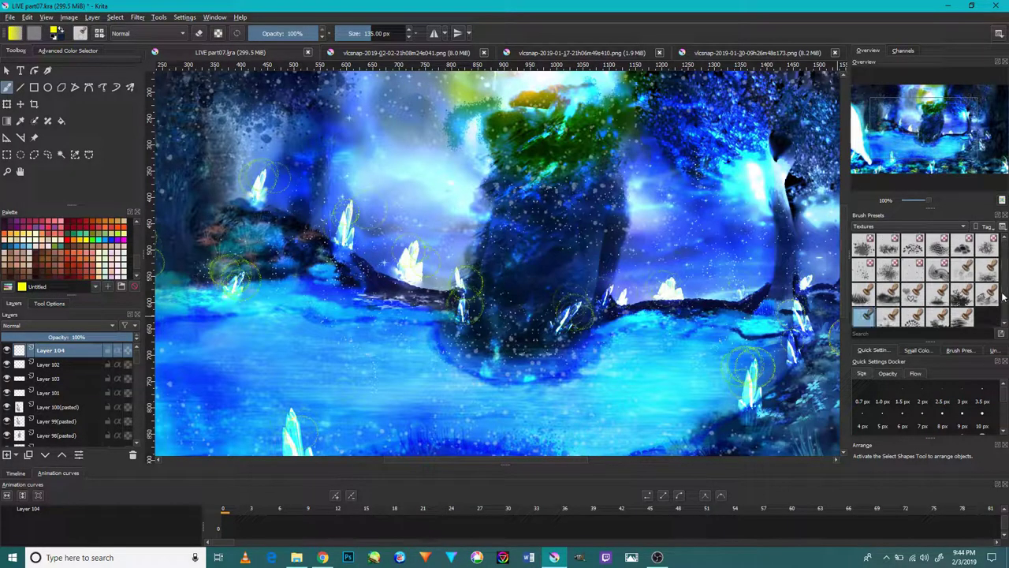
pyautogui.click(888, 316)
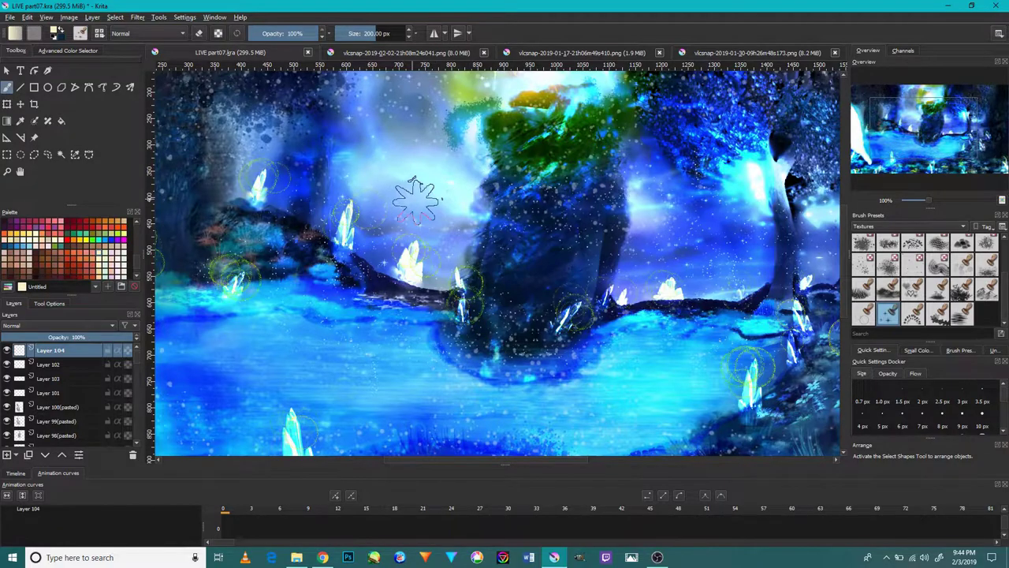
# Stamp three golden star sparkles over the top of the central tree.
pyautogui.scroll(4, 416, 176)
pyautogui.scroll(-5, 371, 241)
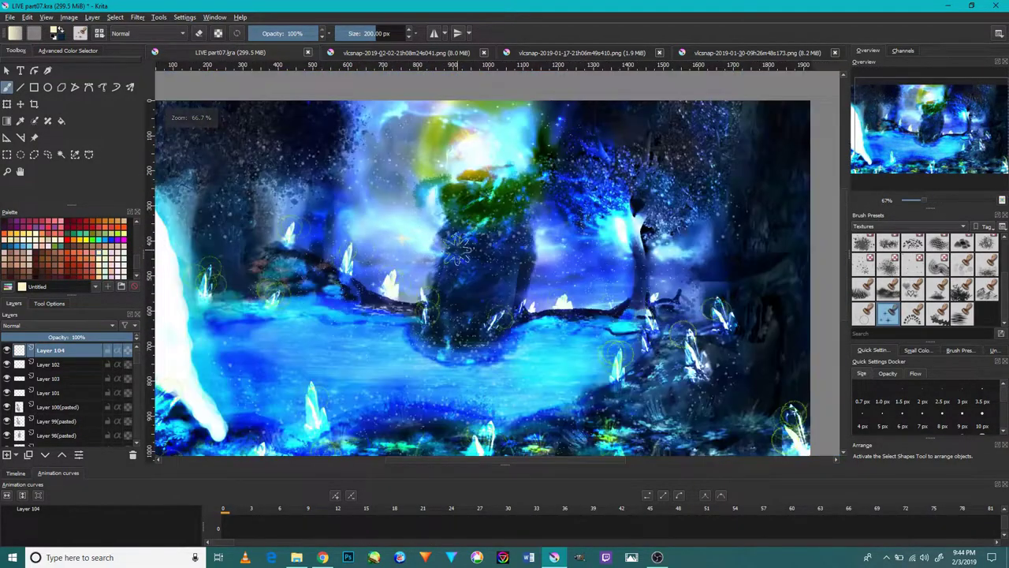
pyautogui.hotkey('ctrl', 'z')
pyautogui.scroll(3, 481, 153)
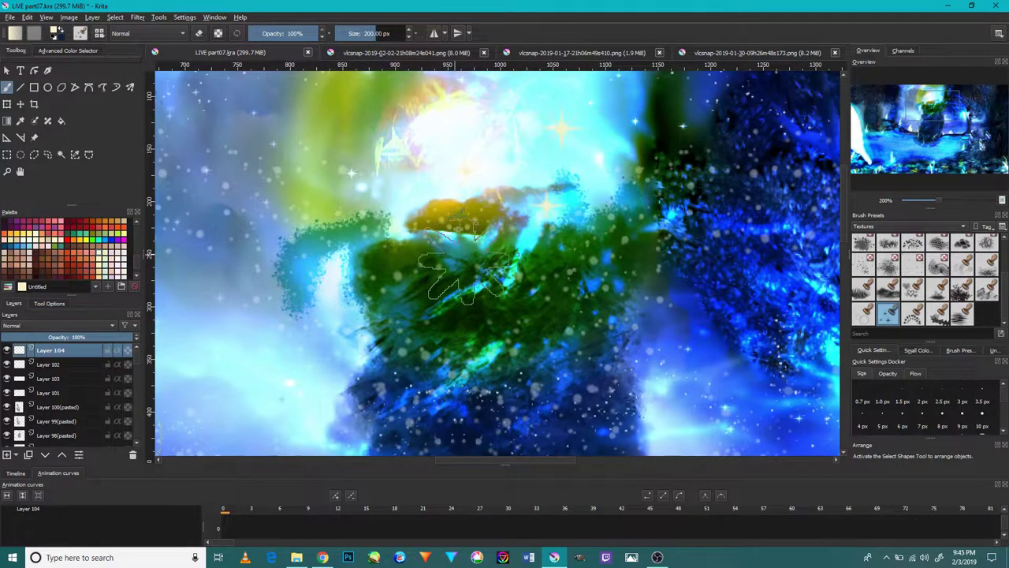
pyautogui.click(430, 268)
pyautogui.click(508, 296)
pyautogui.scroll(-3, 536, 286)
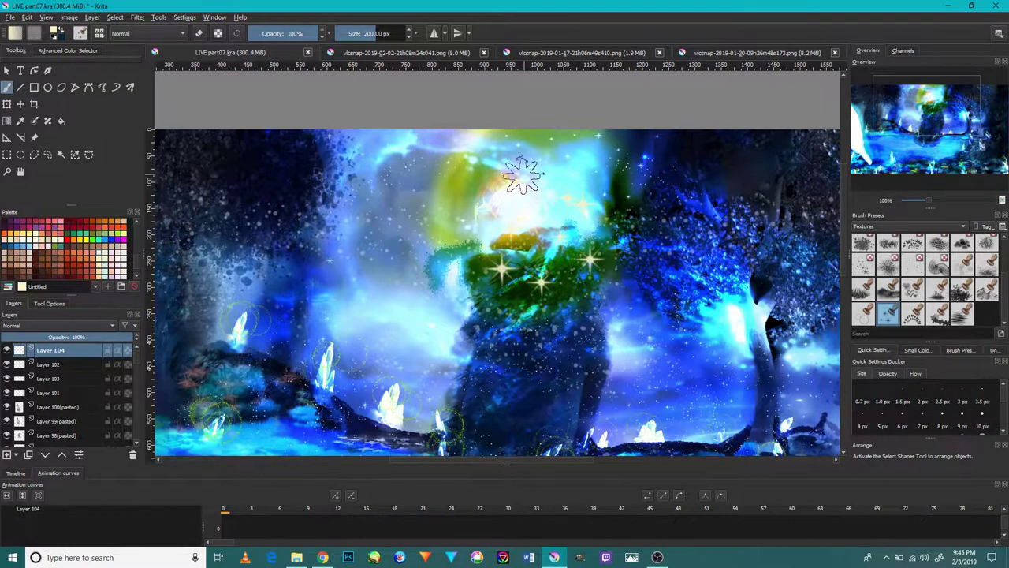
pyautogui.click(575, 187)
# Squash and skew the sparkles into a thin tilted golden streak across the tree crown.
pyautogui.click(7, 104)
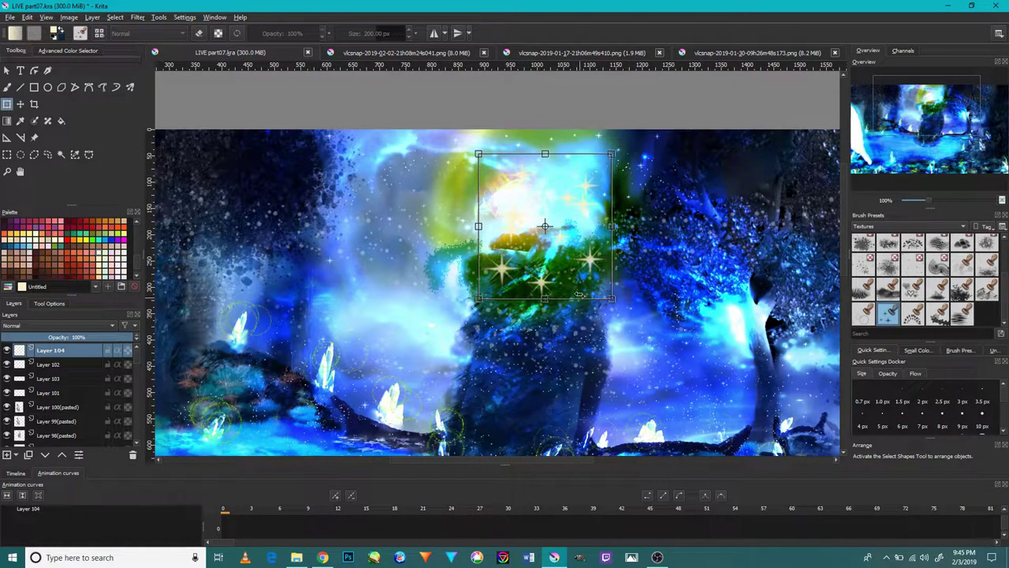
pyautogui.moveTo(612, 298)
pyautogui.mouseDown()
pyautogui.moveTo(560, 277)
pyautogui.moveTo(564, 234)
pyautogui.moveTo(602, 203)
pyautogui.moveTo(547, 228)
pyautogui.mouseUp()
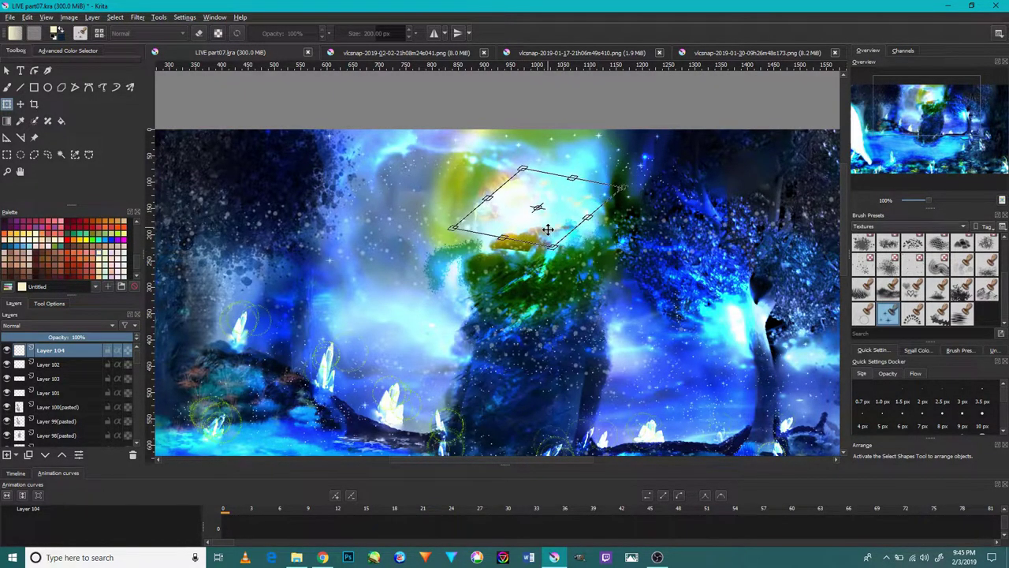
pyautogui.moveTo(544, 241); pyautogui.dragTo(532, 235)
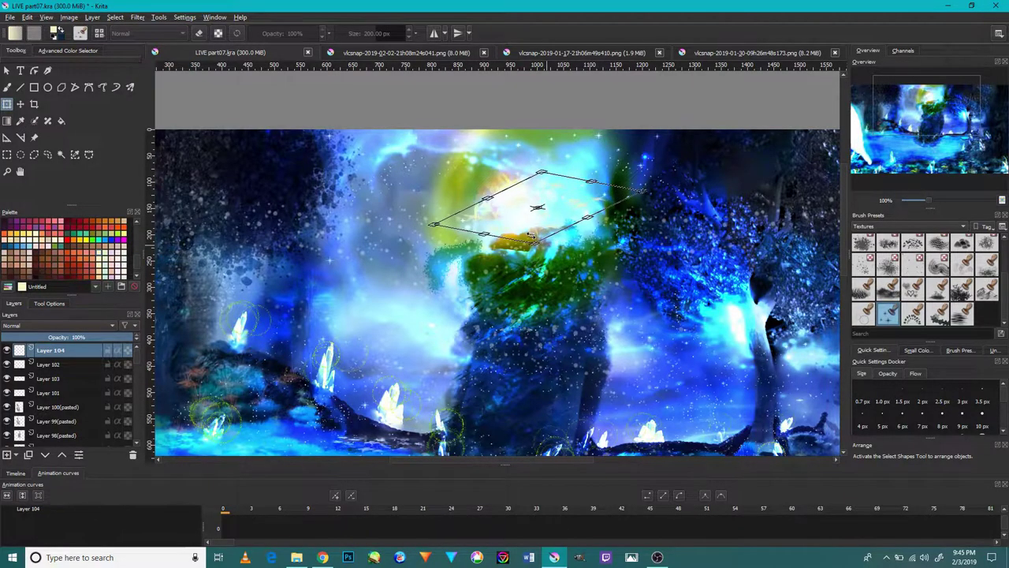
pyautogui.press('Return')
pyautogui.scroll(-2, 522, 243)
pyautogui.scroll(3, 519, 242)
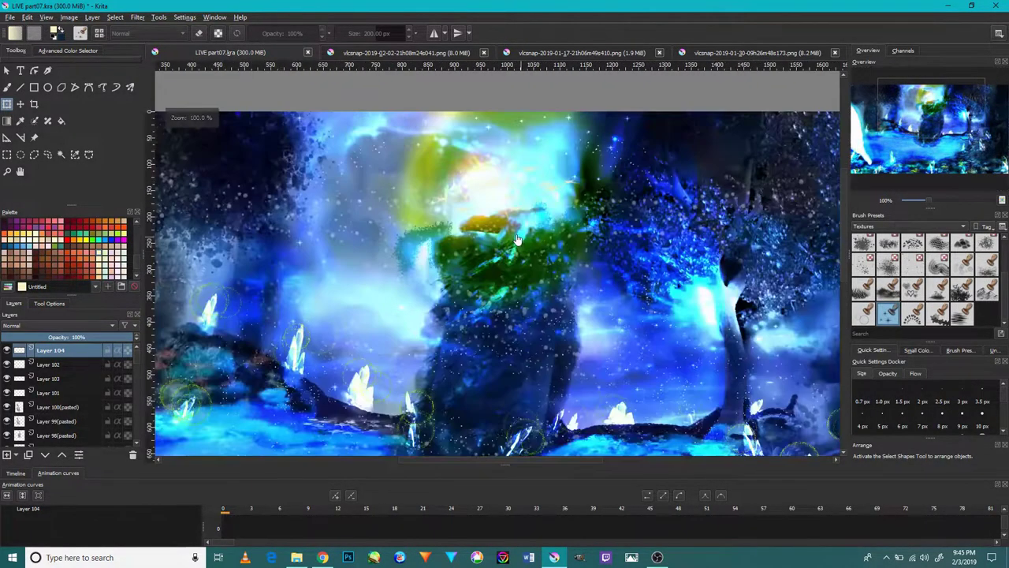
pyautogui.scroll(2, 517, 242)
pyautogui.scroll(-4, 517, 241)
pyautogui.scroll(-2, 245, 250)
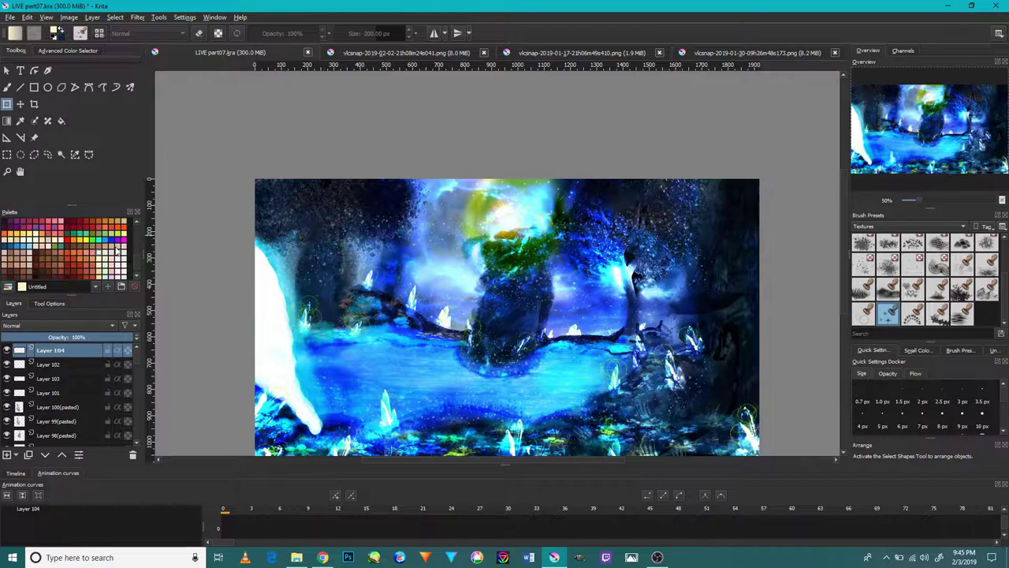
# Show the Digital brush tag and add a new Color Dodge layer on top.
pyautogui.click(894, 227)
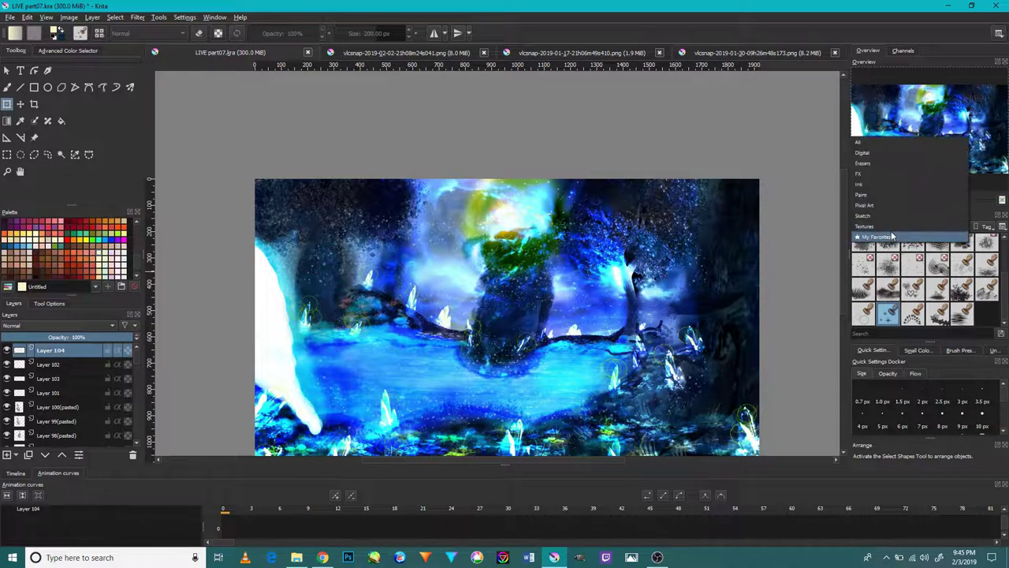
pyautogui.click(896, 152)
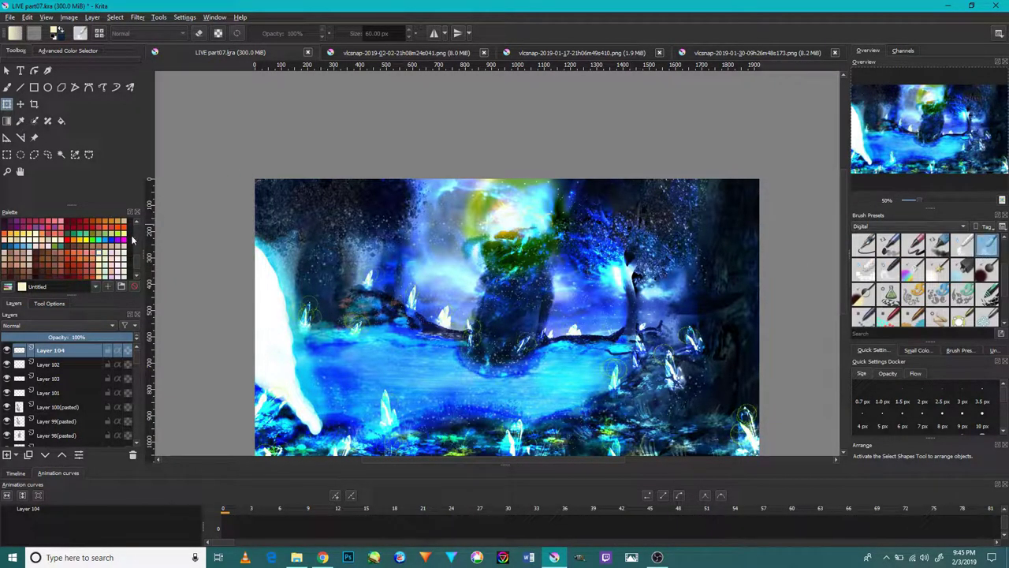
pyautogui.click(7, 455)
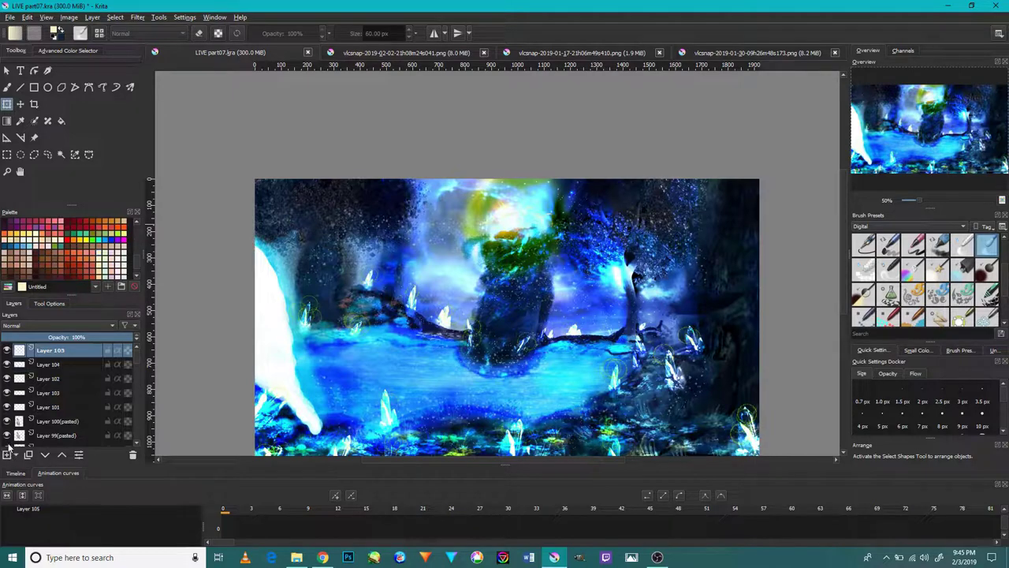
pyautogui.click(36, 325)
pyautogui.click(55, 277)
# Select the Freehand Brush with a large 600 px Digital preset.
pyautogui.click(964, 247)
pyautogui.click(379, 348)
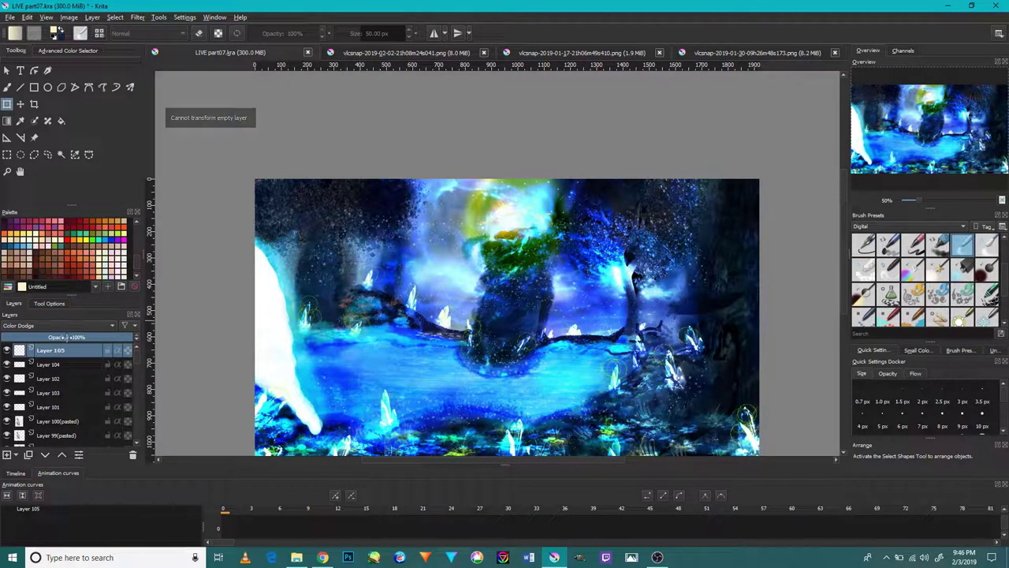
pyautogui.click(865, 247)
pyautogui.click(361, 356)
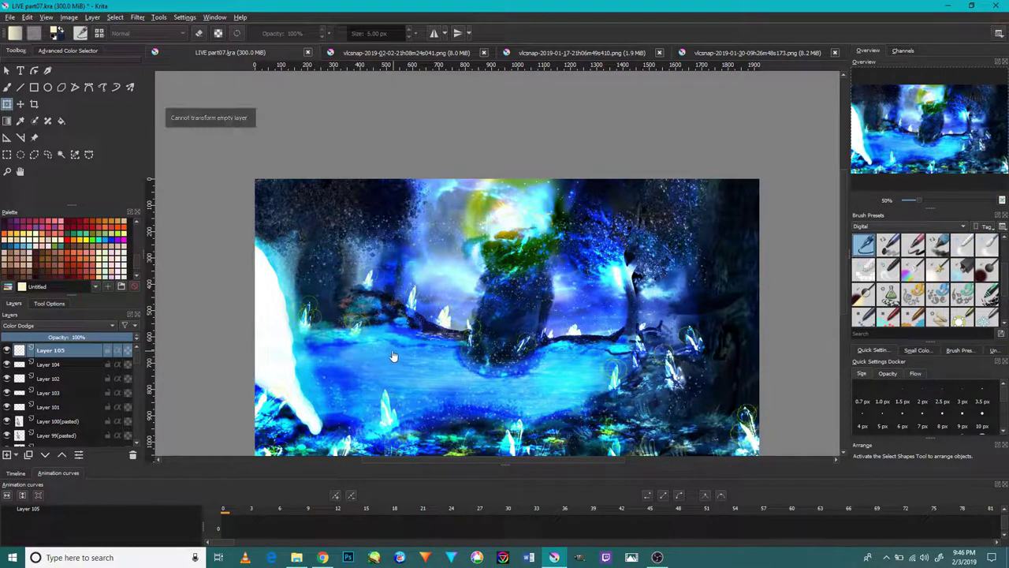
pyautogui.click(116, 18)
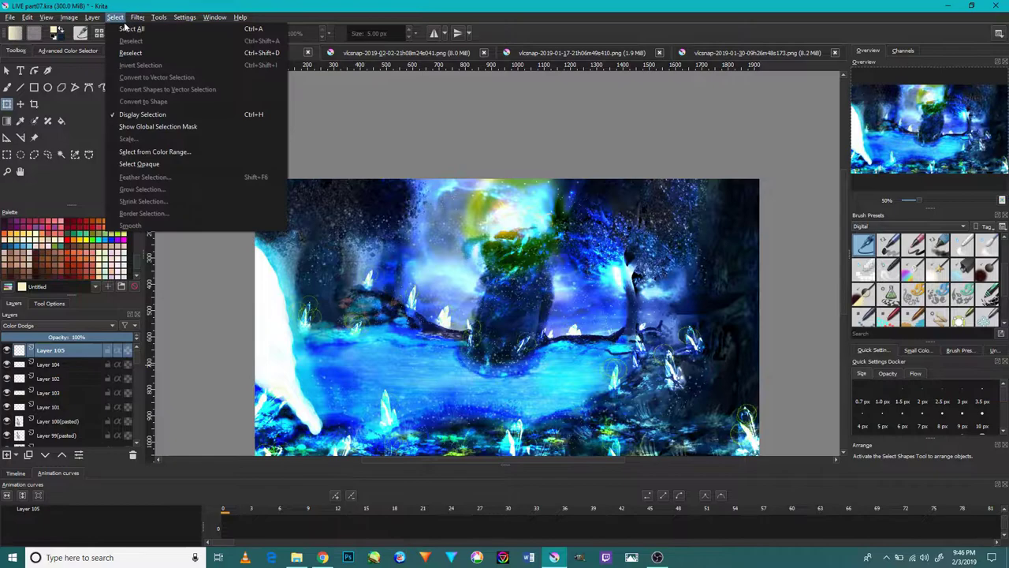
pyautogui.click(396, 285)
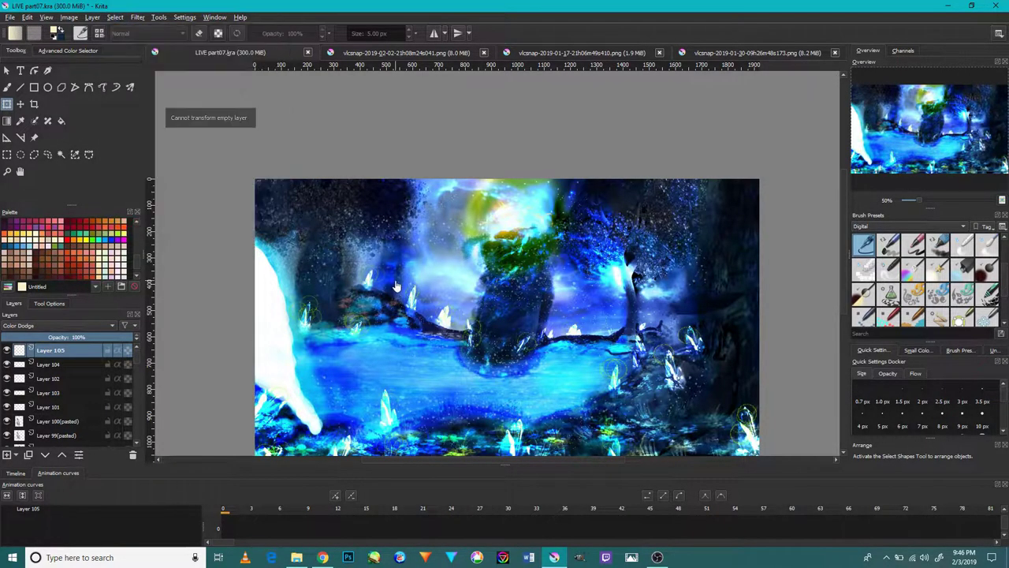
pyautogui.click(7, 87)
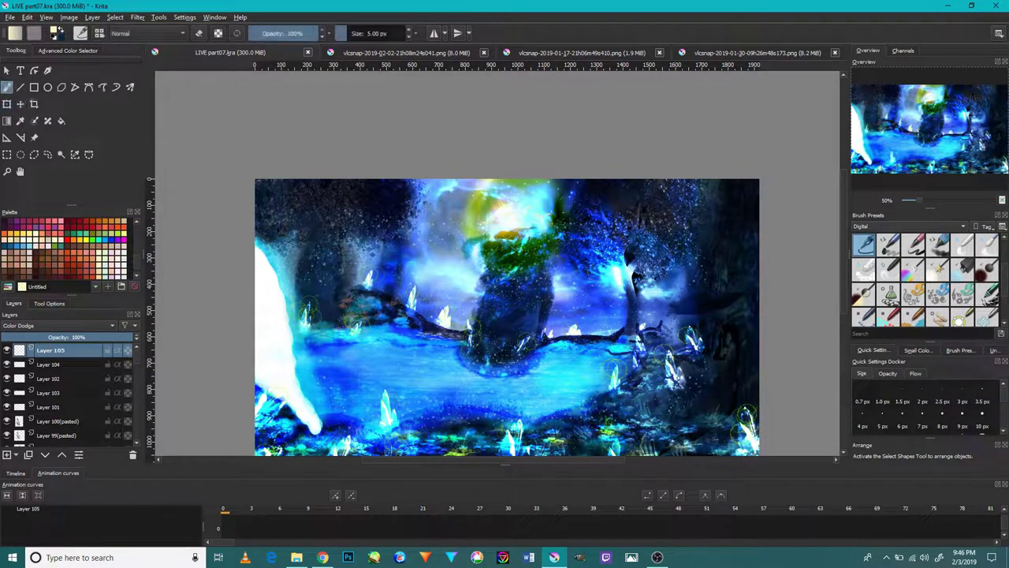
pyautogui.click(988, 246)
pyautogui.scroll(-1, 487, 238)
pyautogui.scroll(3, 487, 238)
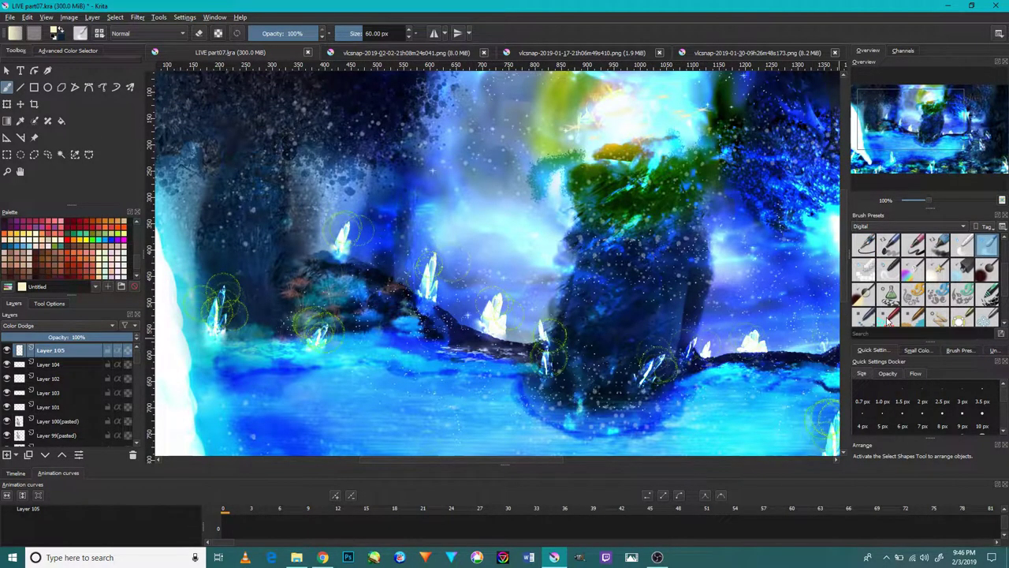
pyautogui.scroll(-1, 997, 313)
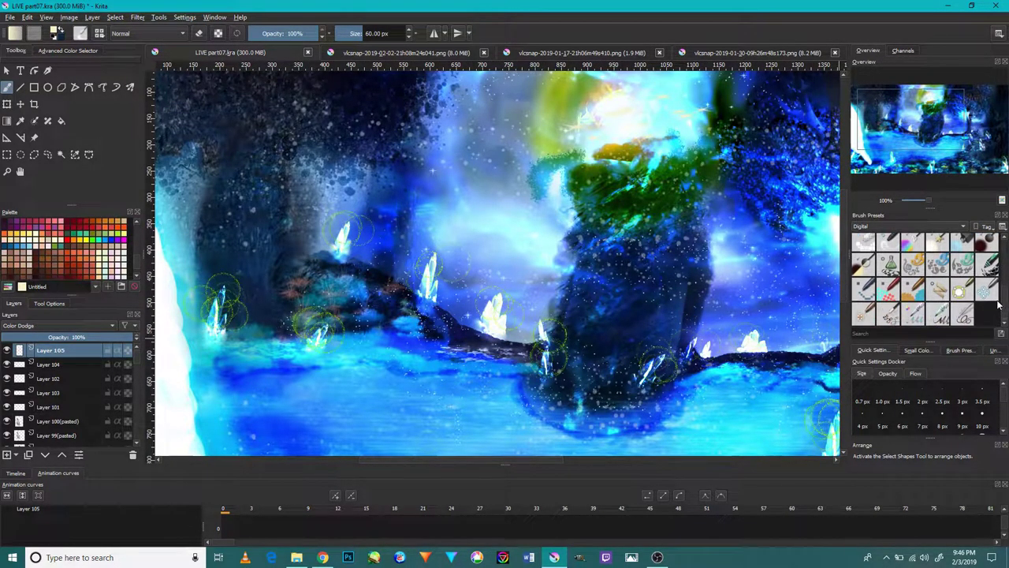
pyautogui.scroll(2, 998, 305)
pyautogui.click(987, 294)
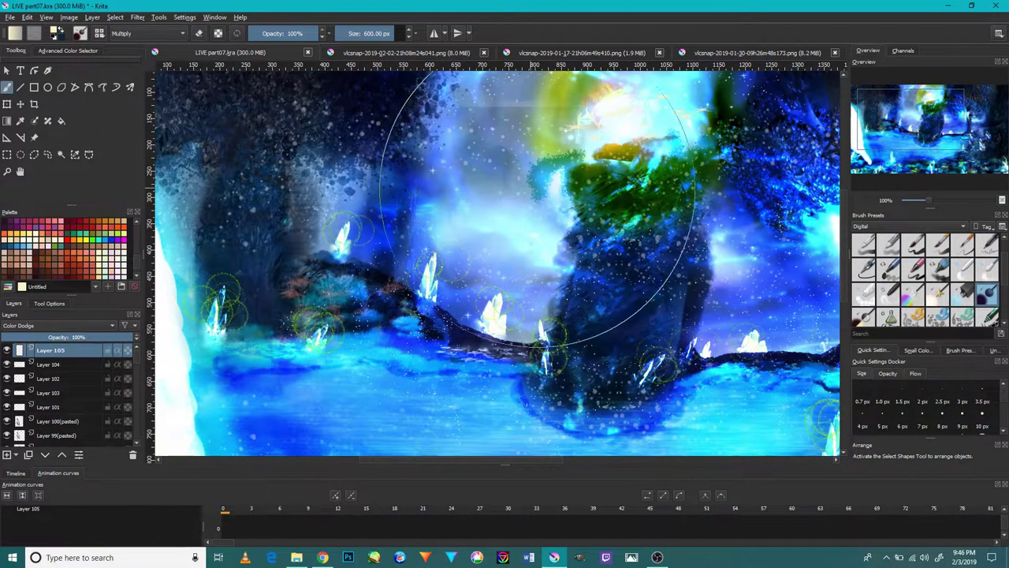
# Undo the test dab, shrink the brush, and paint a soft white glow around the tree top.
pyautogui.click(530, 223)
pyautogui.hotkey('ctrl', 'z')
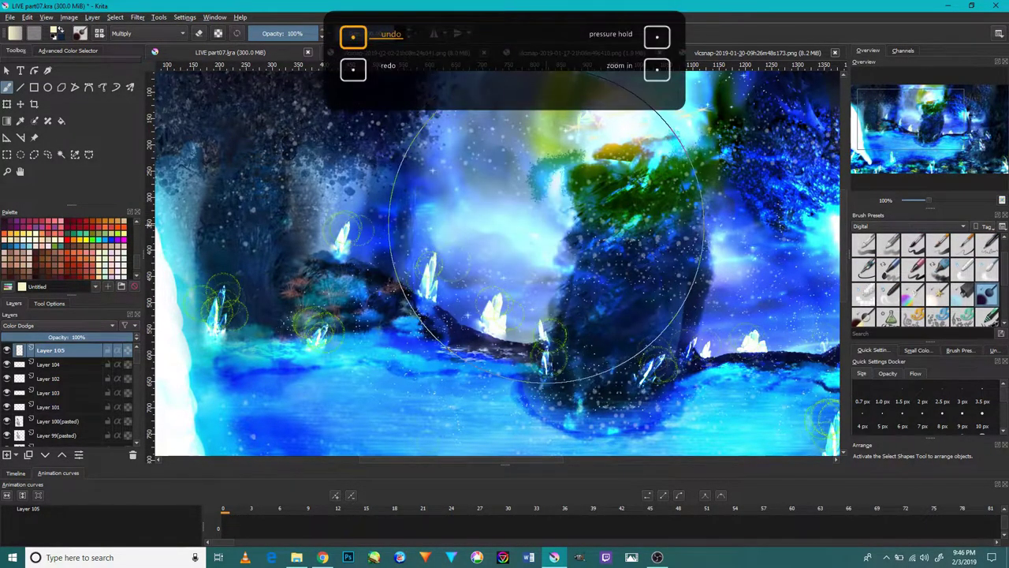
pyautogui.press('[')
pyautogui.press('[')
pyautogui.press('[')
pyautogui.moveTo(573, 202)
pyautogui.mouseDown()
pyautogui.moveTo(473, 383)
pyautogui.moveTo(505, 218)
pyautogui.mouseUp()
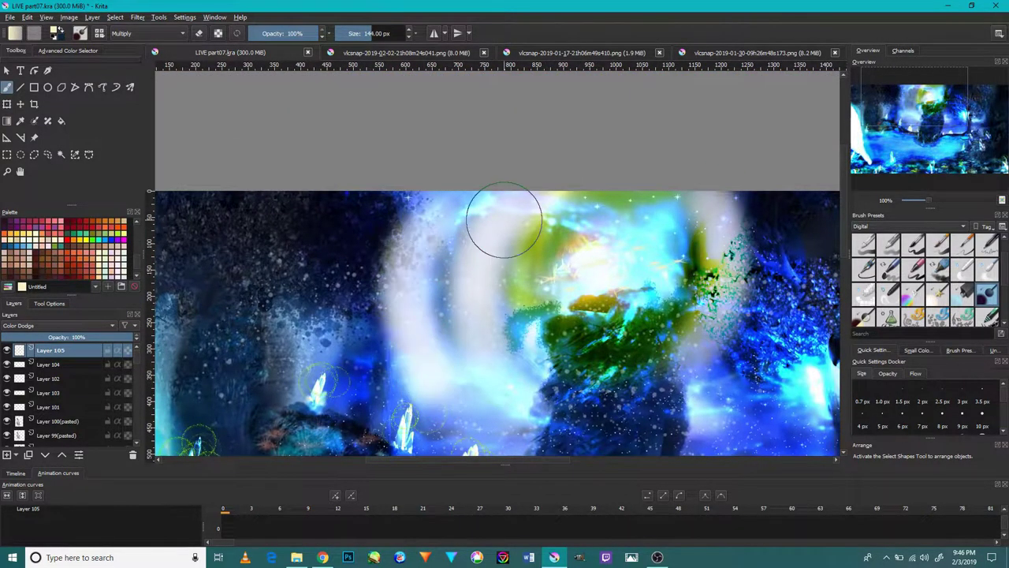
pyautogui.moveTo(768, 371); pyautogui.dragTo(764, 205)
# Set the glow layer's blending mode to Soft Light (SVG).
pyautogui.click(36, 325)
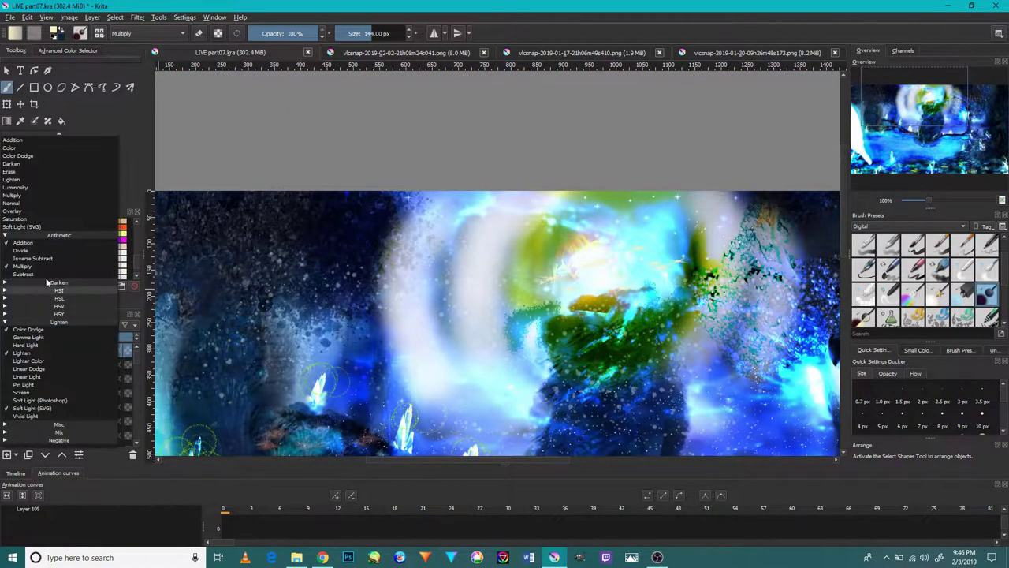
pyautogui.click(43, 212)
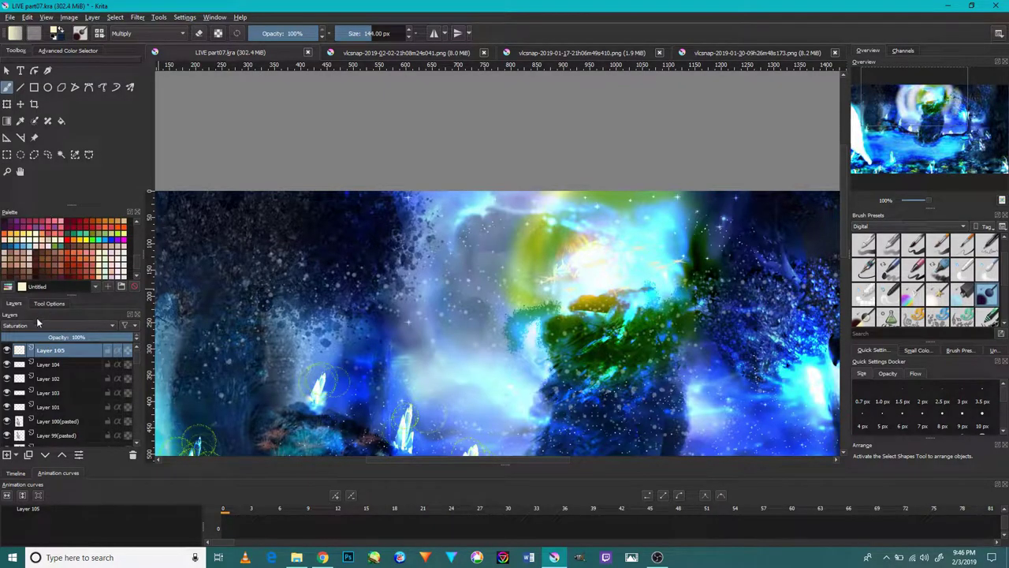
pyautogui.click(36, 321)
pyautogui.click(35, 339)
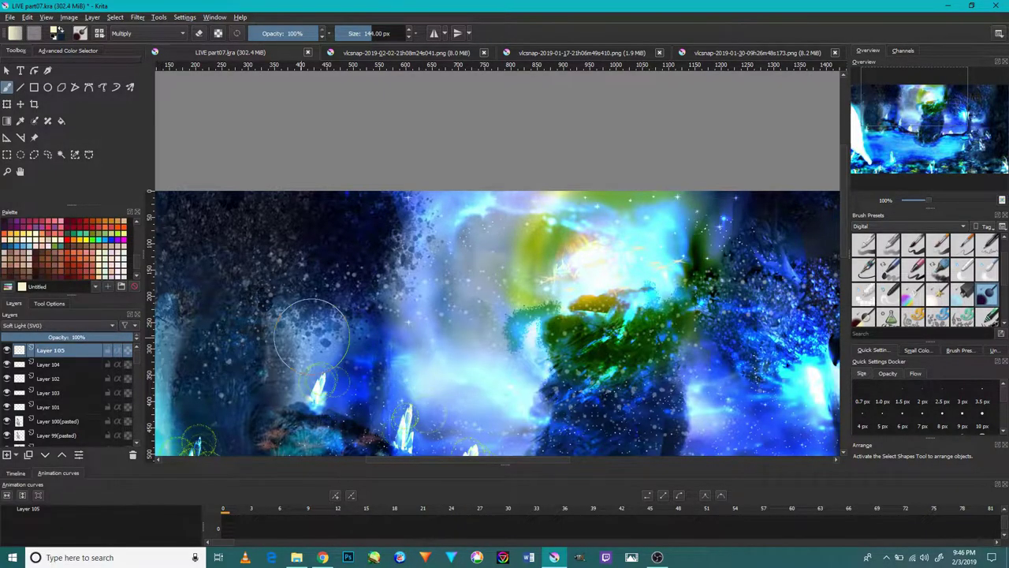
pyautogui.scroll(-2, 394, 203)
pyautogui.scroll(2, 597, 237)
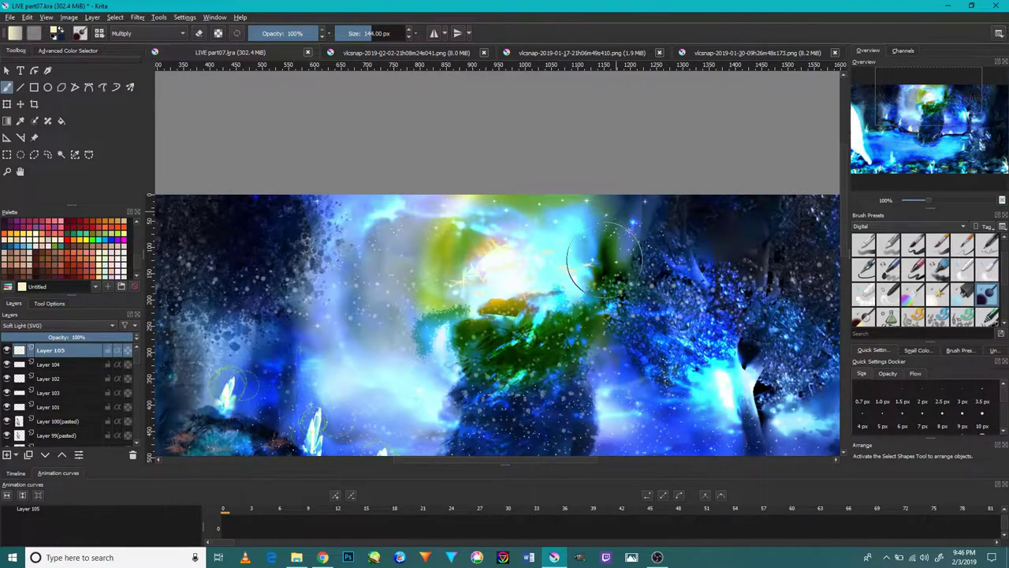
# Add soft light right and below-left of the tree, with layer opacity at 60%.
pyautogui.moveTo(603, 261)
pyautogui.mouseDown()
pyautogui.moveTo(743, 236)
pyautogui.moveTo(698, 225)
pyautogui.mouseUp()
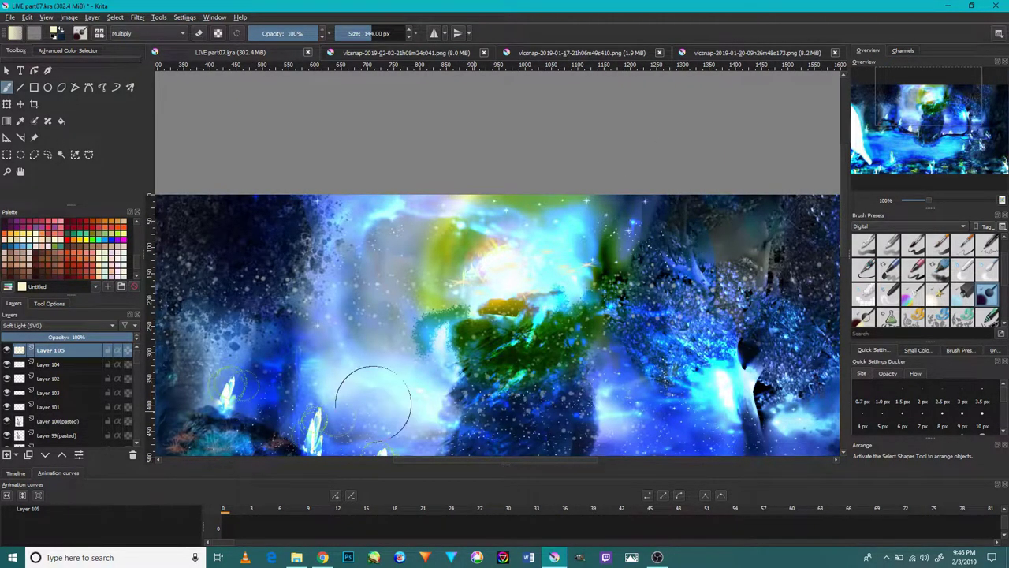
pyautogui.moveTo(373, 403); pyautogui.dragTo(370, 261)
pyautogui.click(88, 336)
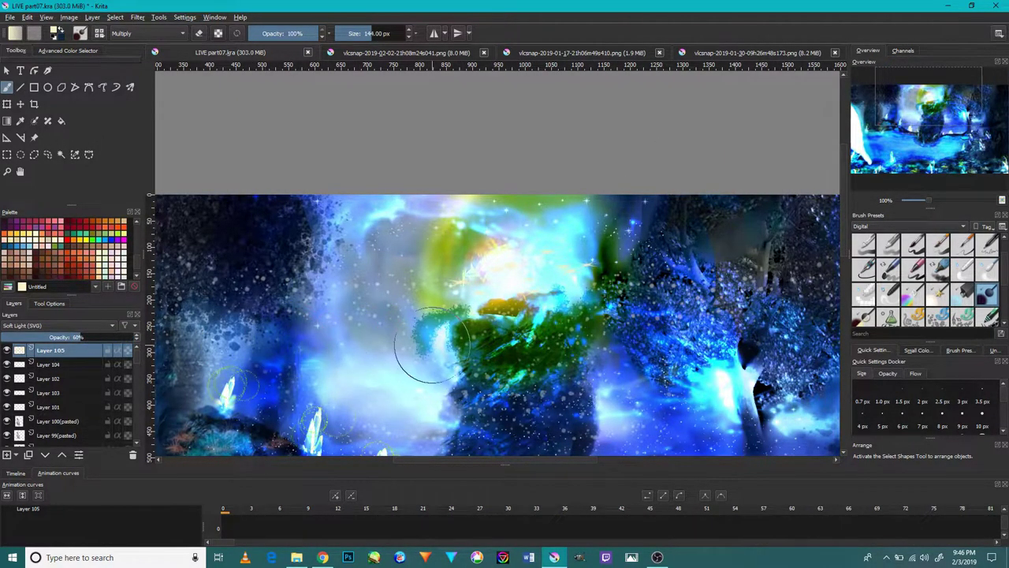
pyautogui.scroll(-2, 405, 349)
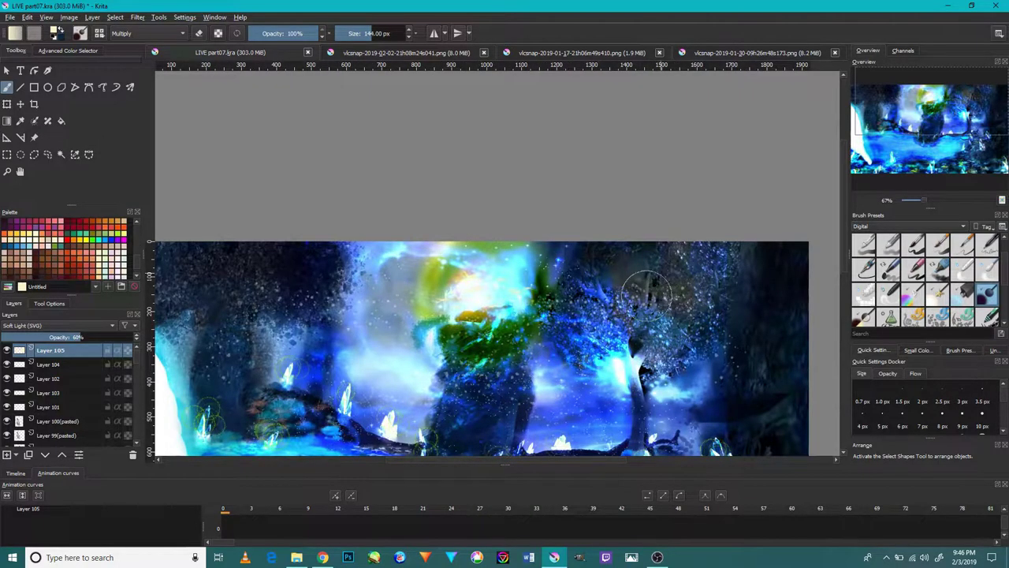
pyautogui.scroll(-2, 654, 259)
pyautogui.scroll(4, 505, 268)
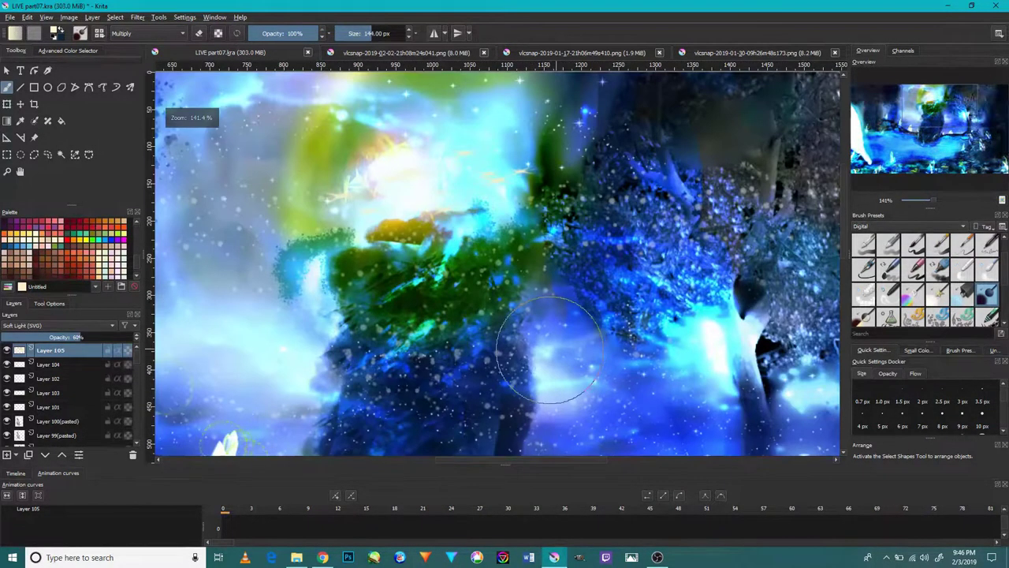
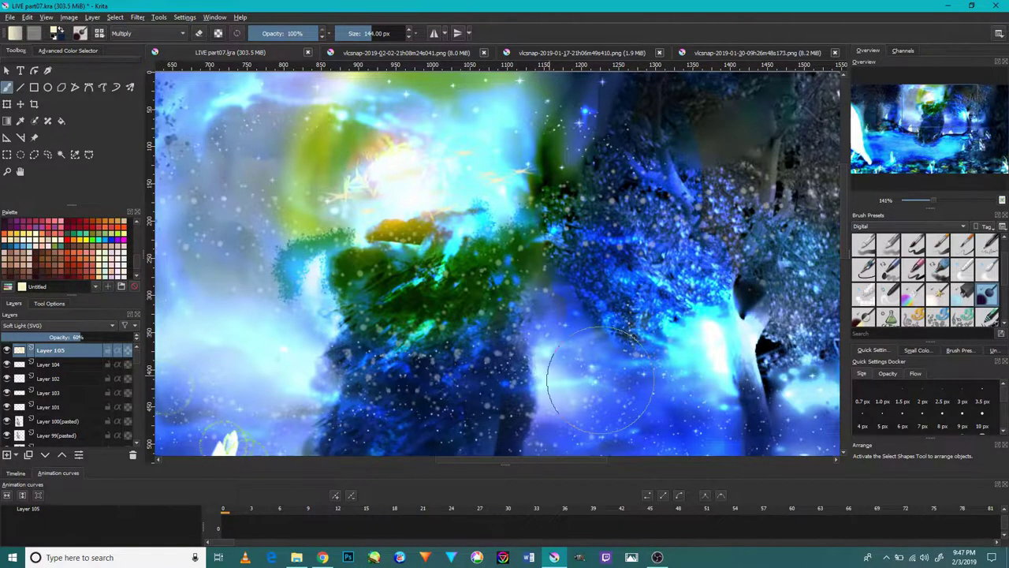
# Pick a light blue from the Palette and paint a glow along the tree trunk.
pyautogui.keyDown('ctrl'); pyautogui.click(687, 424); pyautogui.keyUp('ctrl')
pyautogui.scroll(-1, 619, 359)
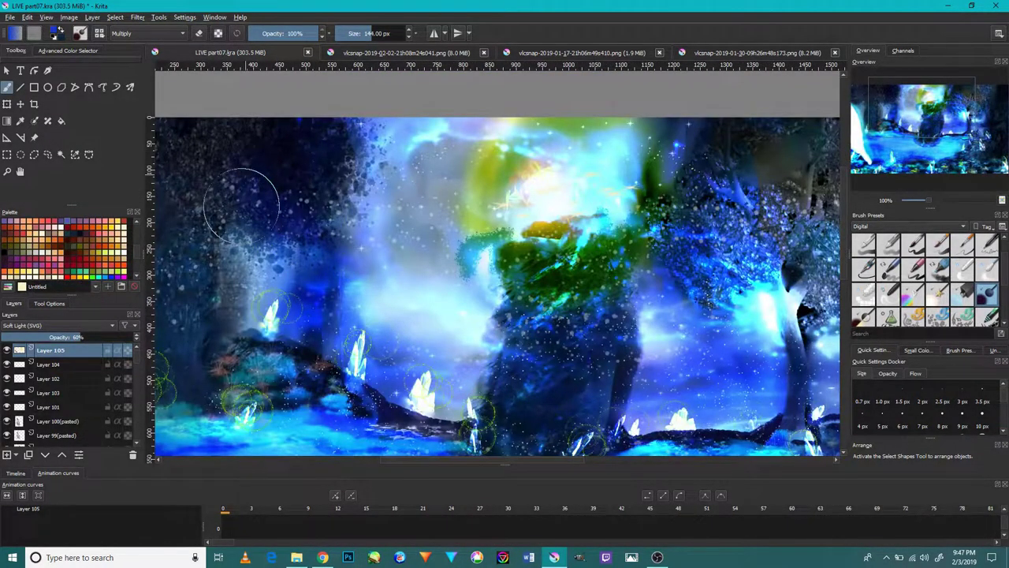
pyautogui.scroll(-1, 240, 205)
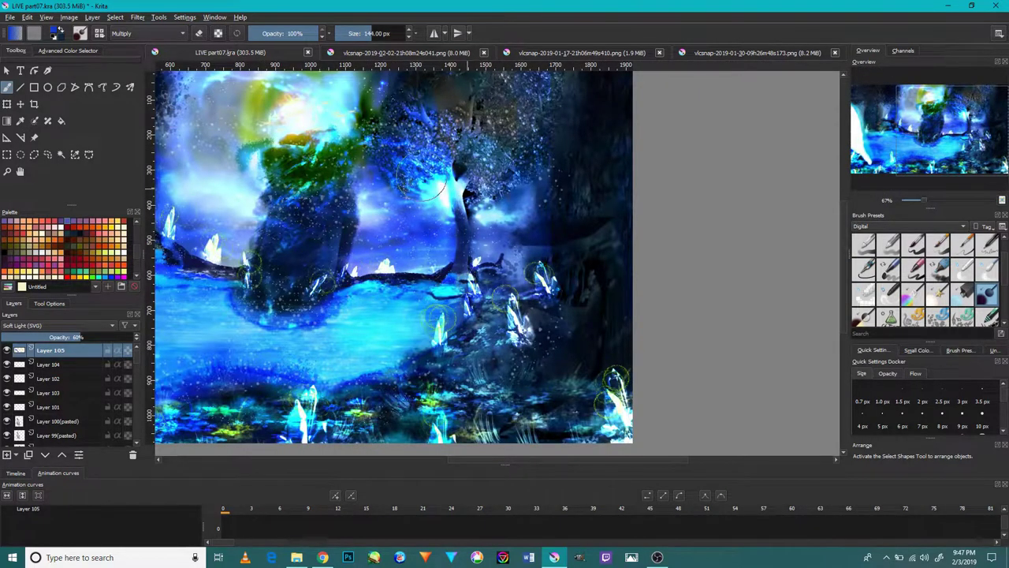
pyautogui.moveTo(421, 178); pyautogui.dragTo(449, 199)
# Paint dark sparkly blue strokes over the upper tree area.
pyautogui.moveTo(467, 134); pyautogui.dragTo(467, 268)
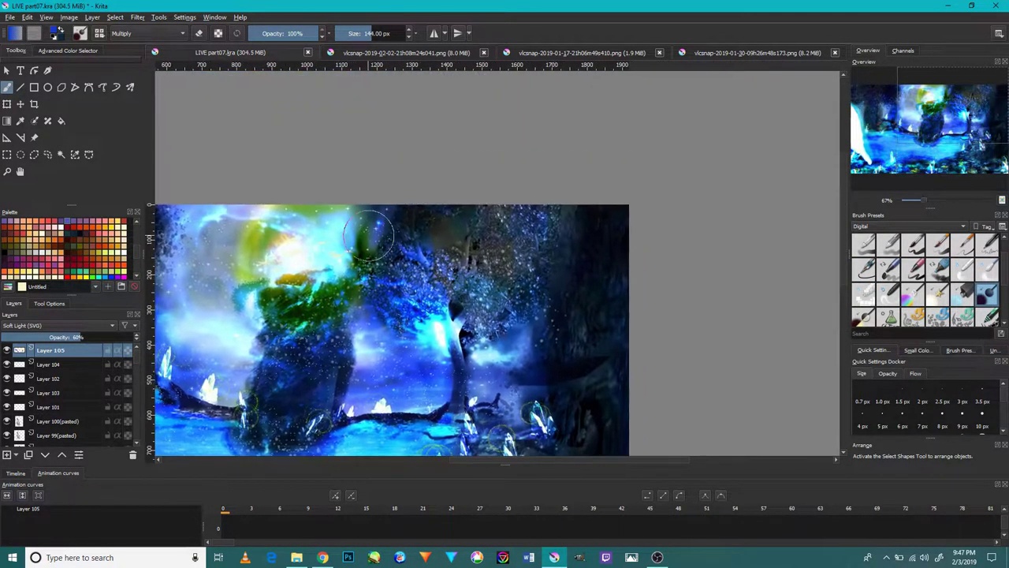
pyautogui.moveTo(430, 216)
pyautogui.mouseDown()
pyautogui.moveTo(507, 213)
pyautogui.moveTo(536, 226)
pyautogui.moveTo(481, 285)
pyautogui.mouseUp()
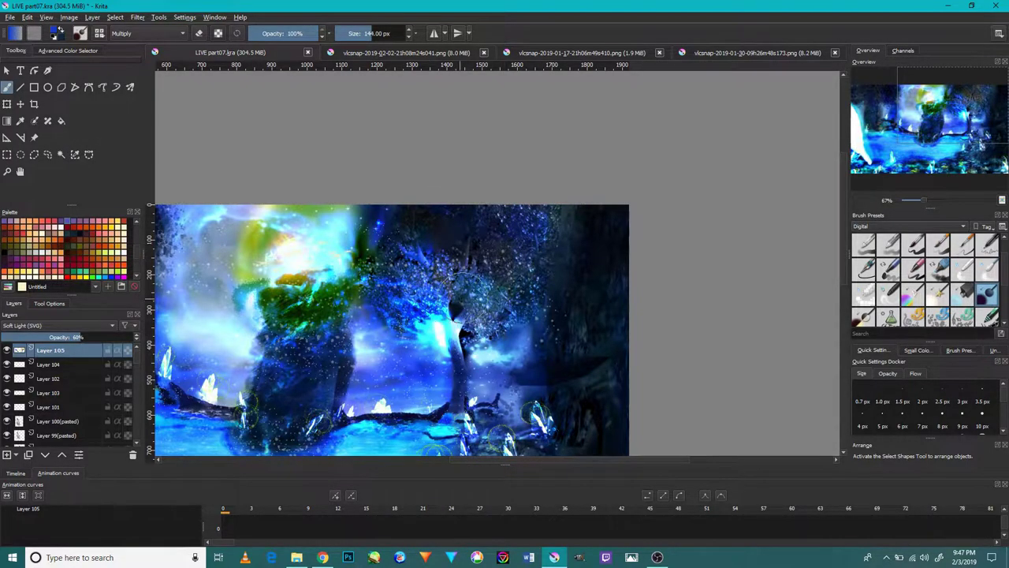
pyautogui.scroll(-1, 454, 272)
pyautogui.scroll(1, 386, 351)
pyautogui.scroll(-2, 359, 332)
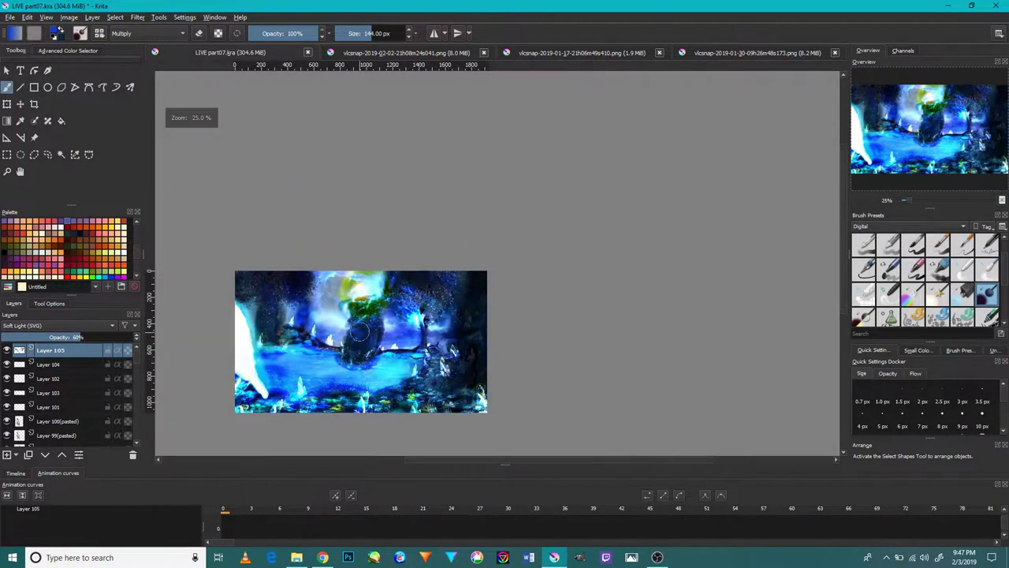
pyautogui.scroll(2, 364, 332)
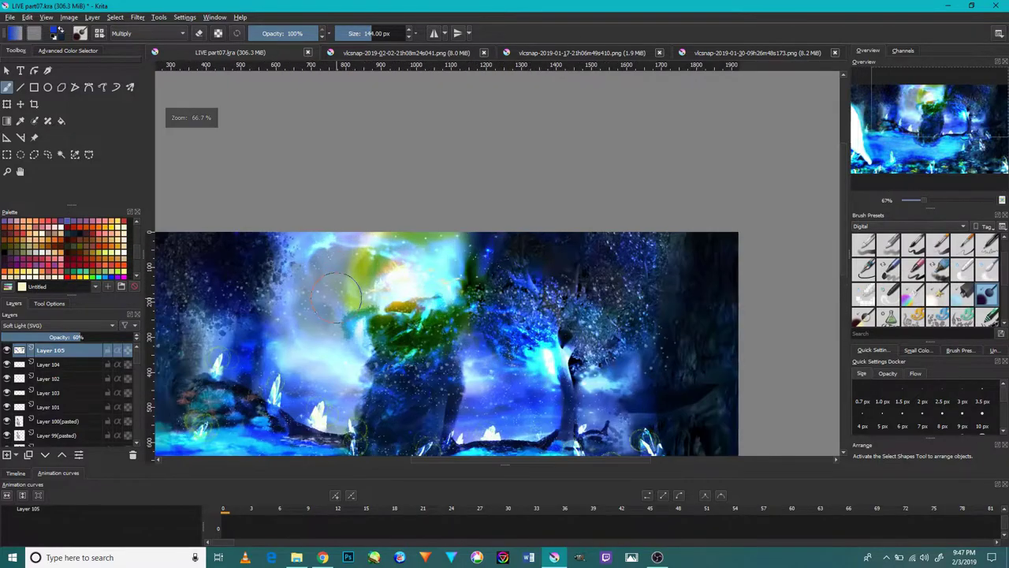
pyautogui.scroll(3, 351, 327)
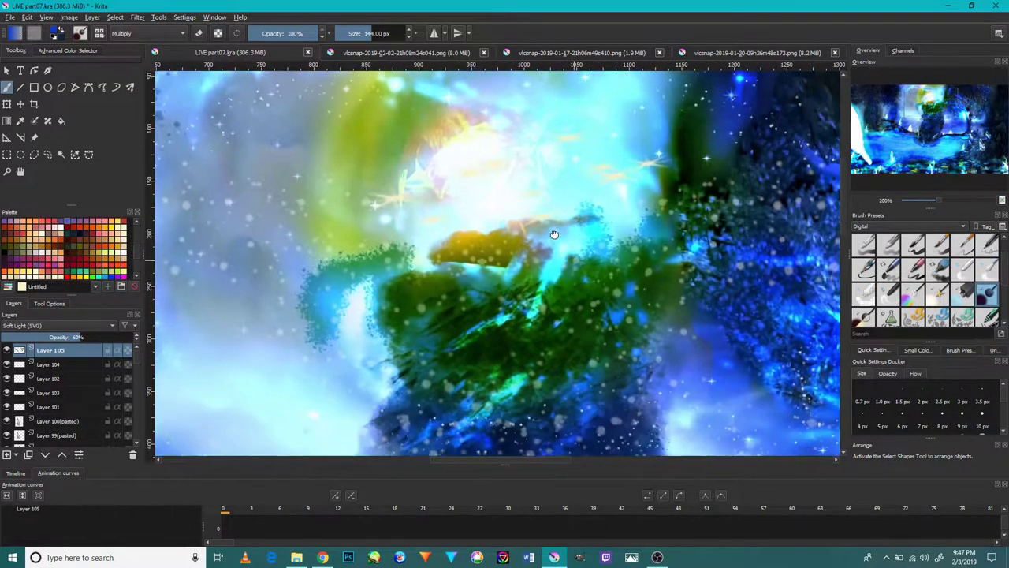
pyautogui.moveTo(552, 319)
pyautogui.mouseDown()
pyautogui.moveTo(370, 323)
pyautogui.moveTo(879, 295)
pyautogui.mouseUp()
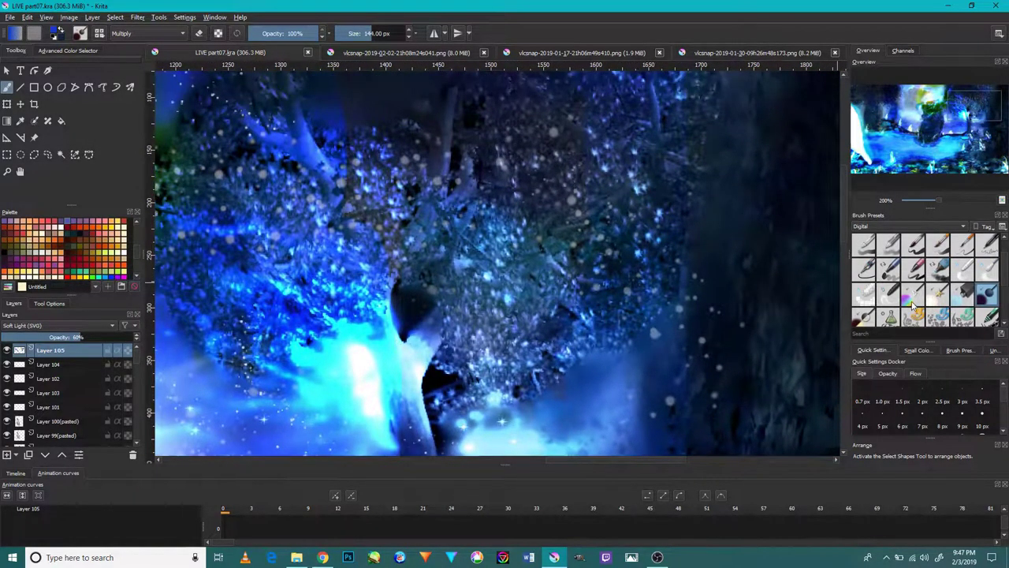
# Browse brush preset tags FX, Ink, Pixel Art and Sketch, ending on Textures.
pyautogui.click(895, 228)
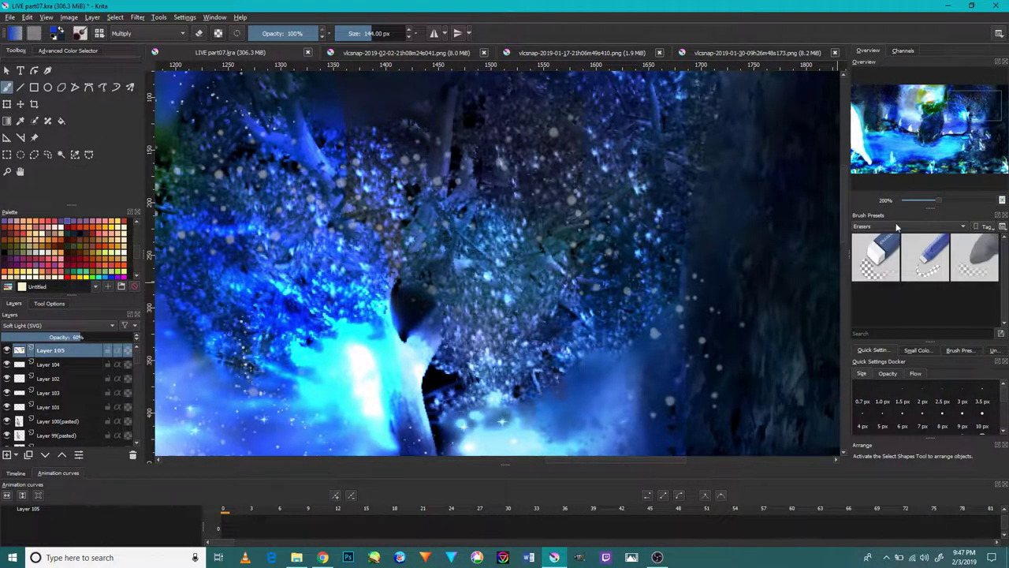
pyautogui.click(893, 228)
pyautogui.click(903, 229)
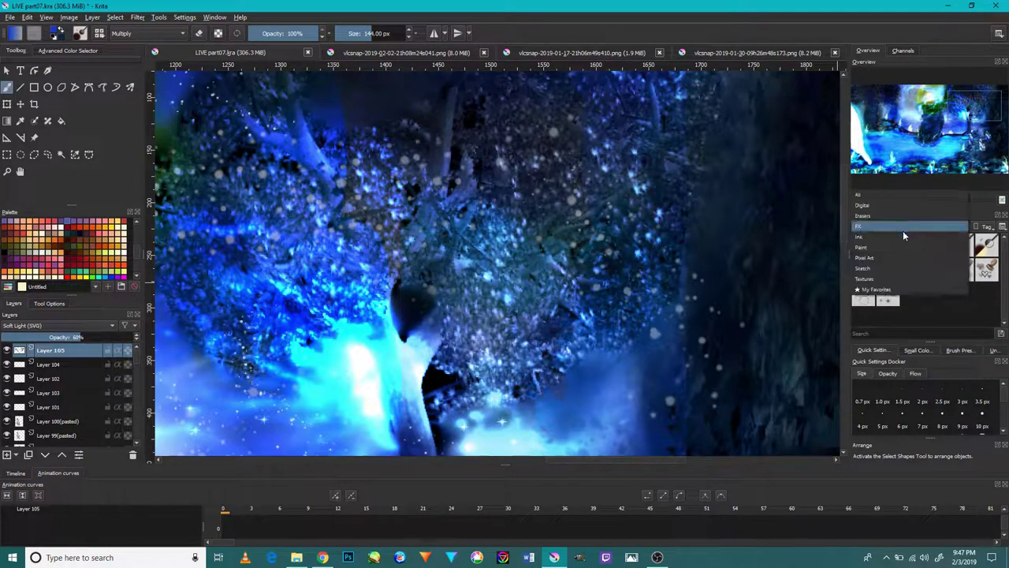
pyautogui.click(900, 236)
pyautogui.click(905, 227)
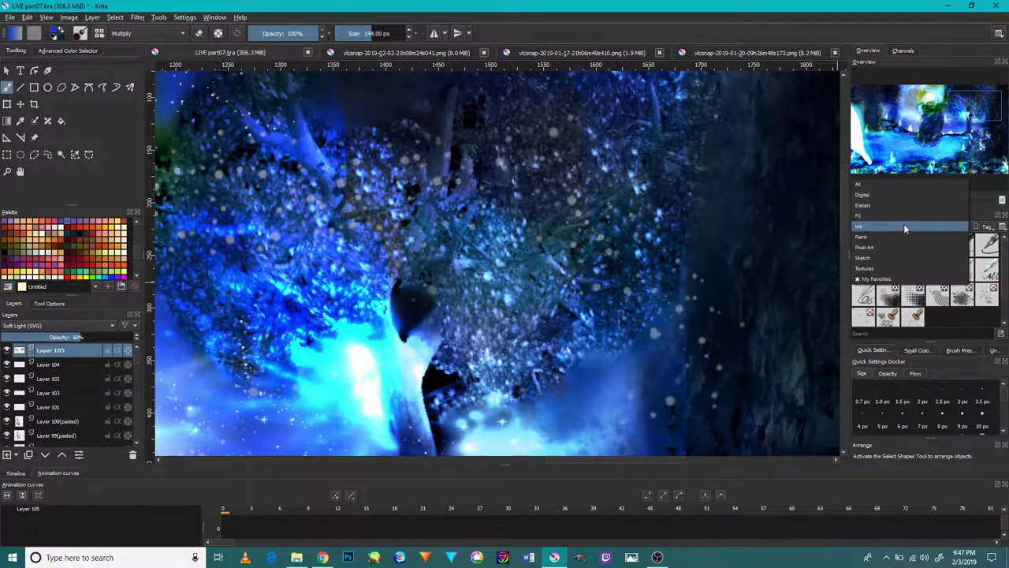
pyautogui.click(903, 223)
pyautogui.click(900, 226)
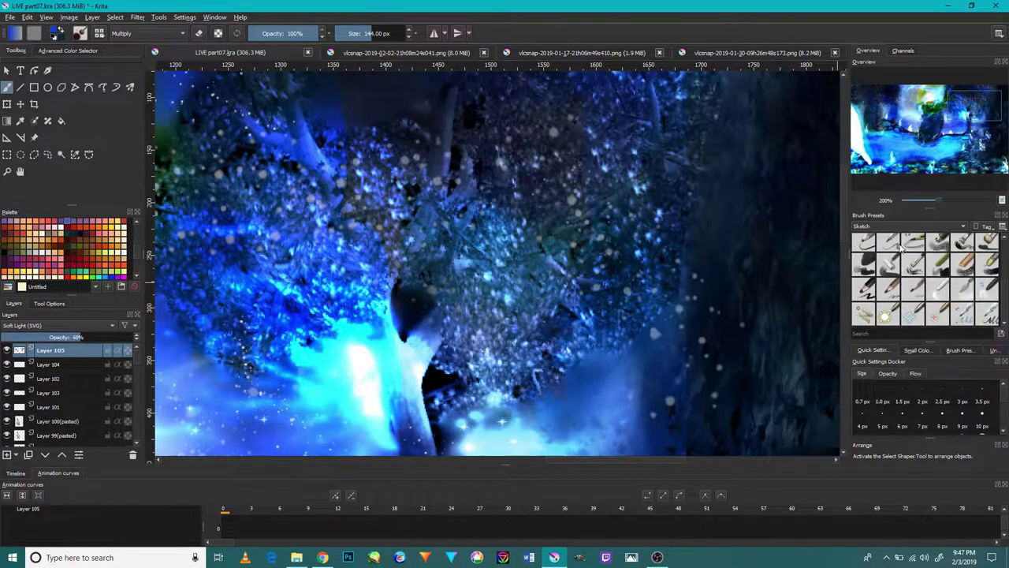
pyautogui.click(900, 227)
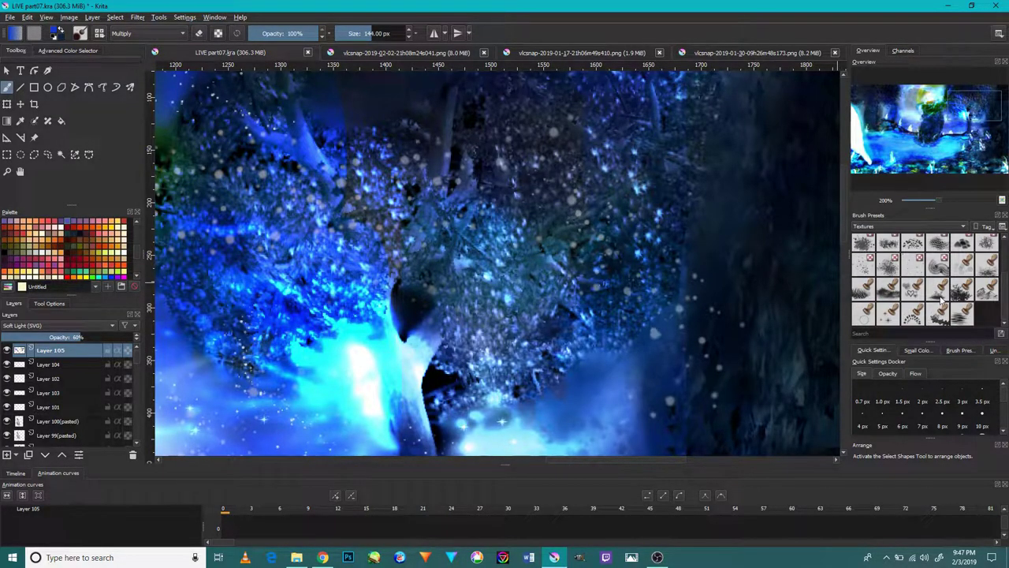
# Choose a texture stamp brush and shrink it to 28 px.
pyautogui.click(940, 291)
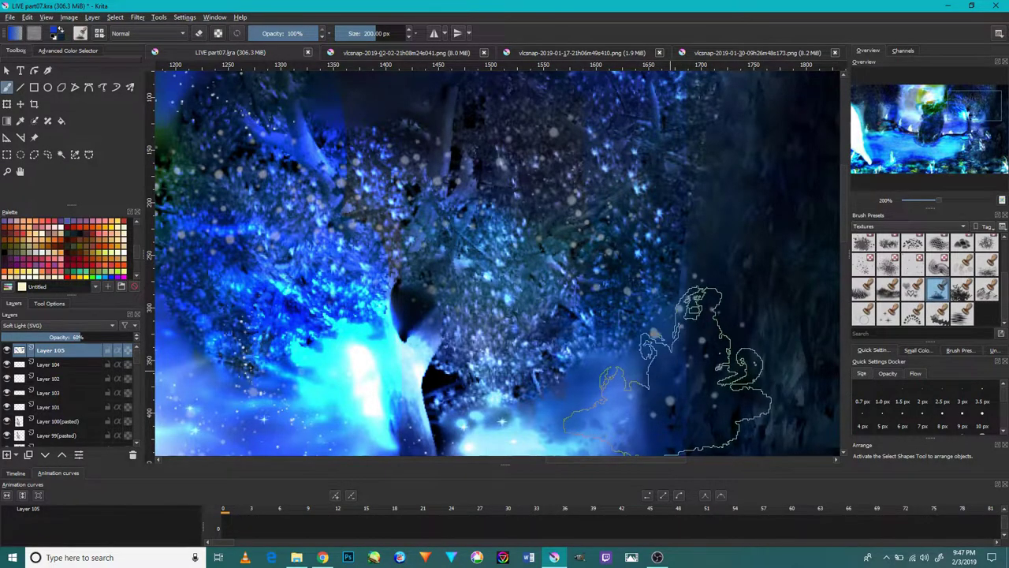
pyautogui.moveTo(678, 374); pyautogui.dragTo(600, 376)
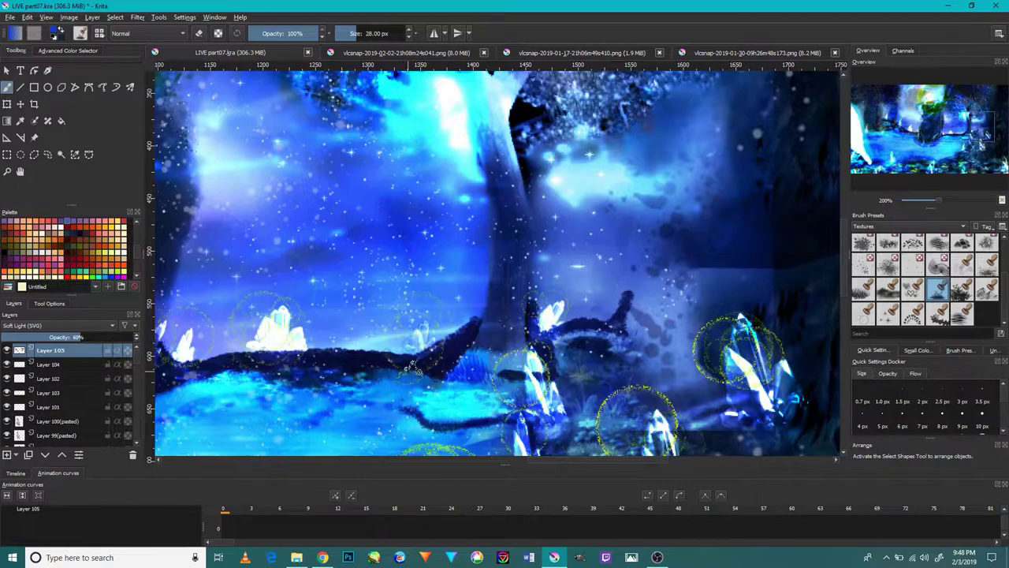
pyautogui.scroll(4, 411, 367)
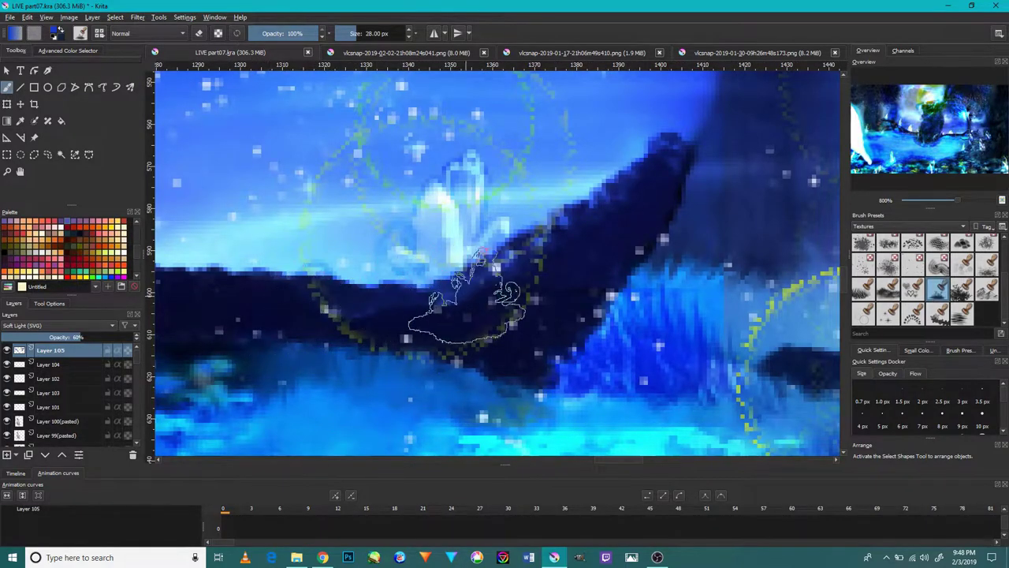
pyautogui.scroll(-3, 62, 264)
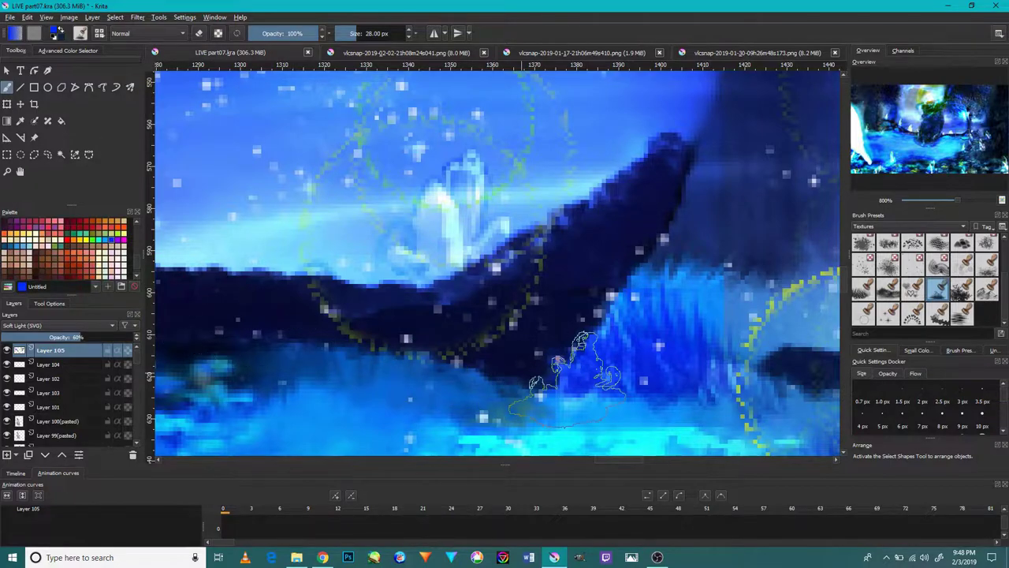
pyautogui.scroll(-3, 499, 361)
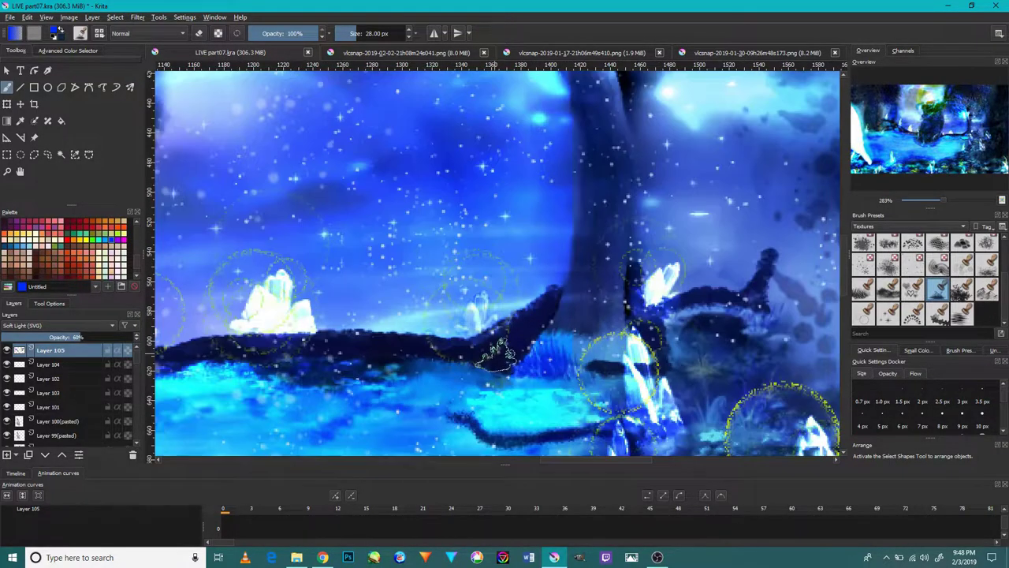
pyautogui.moveTo(475, 343); pyautogui.dragTo(607, 250)
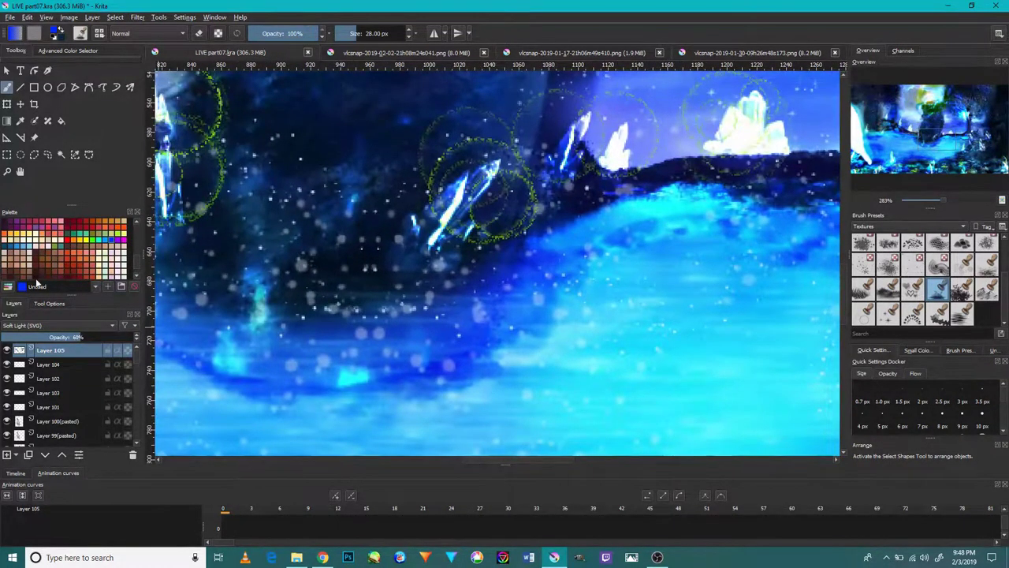
# Add Layer 106 above Layer 105 with Darken blending and pick red as the colour.
pyautogui.click(7, 455)
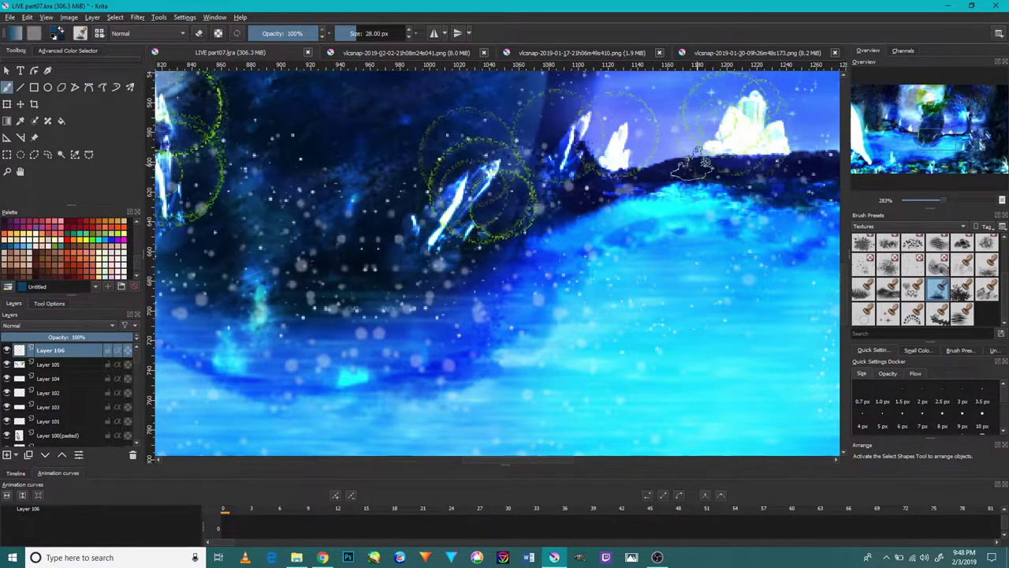
pyautogui.scroll(2, 692, 168)
pyautogui.scroll(3, 675, 192)
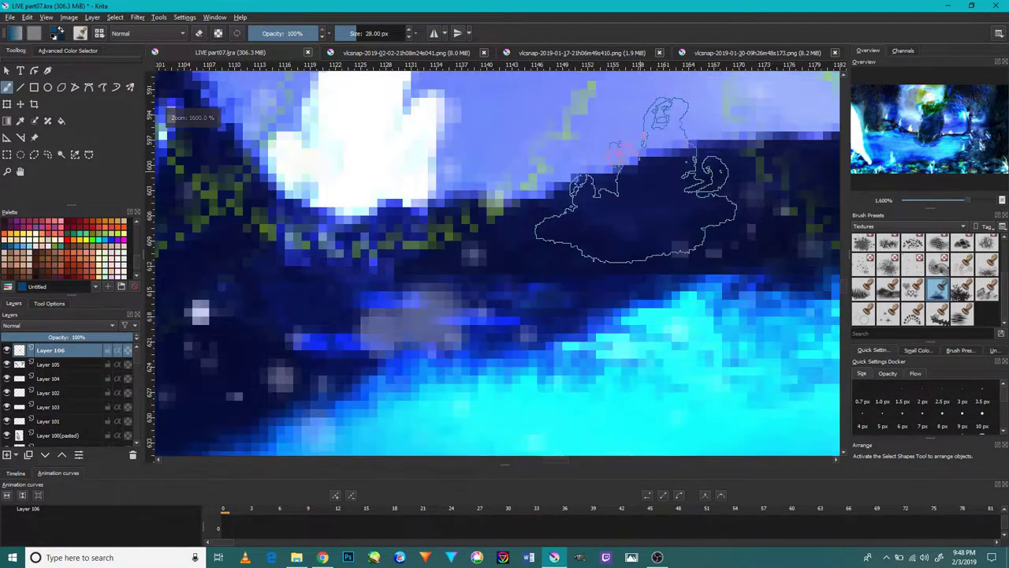
pyautogui.click(27, 325)
pyautogui.click(45, 286)
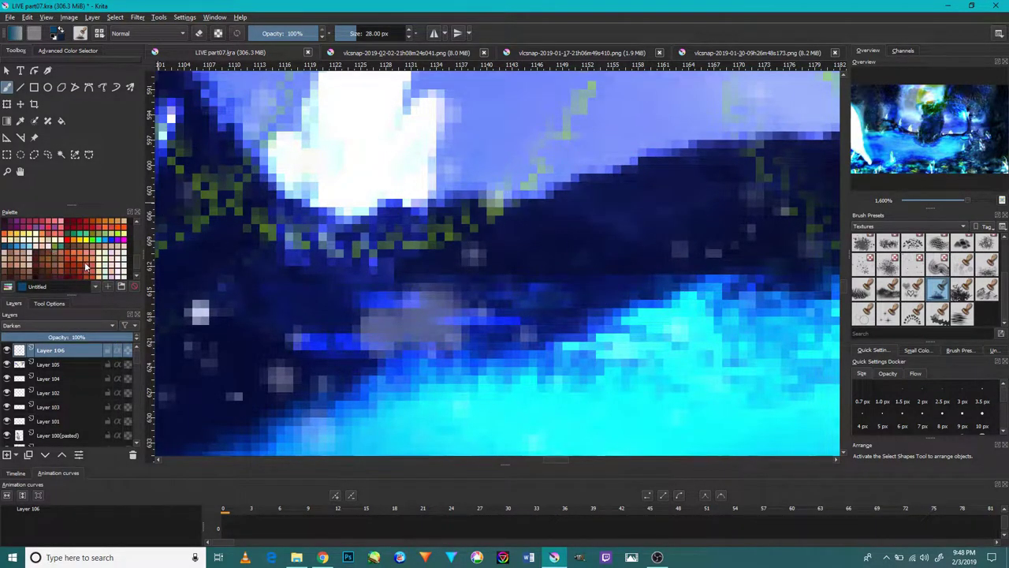
pyautogui.click(87, 268)
# Change Layer 106's blending mode to Multiply.
pyautogui.scroll(-5, 599, 175)
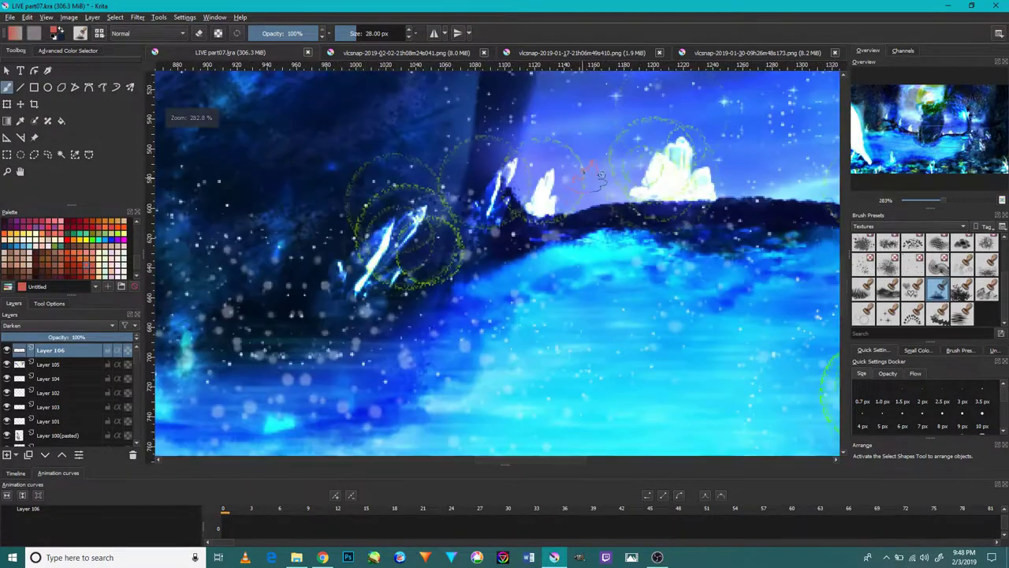
pyautogui.scroll(3, 599, 175)
pyautogui.moveTo(608, 265); pyautogui.dragTo(328, 365)
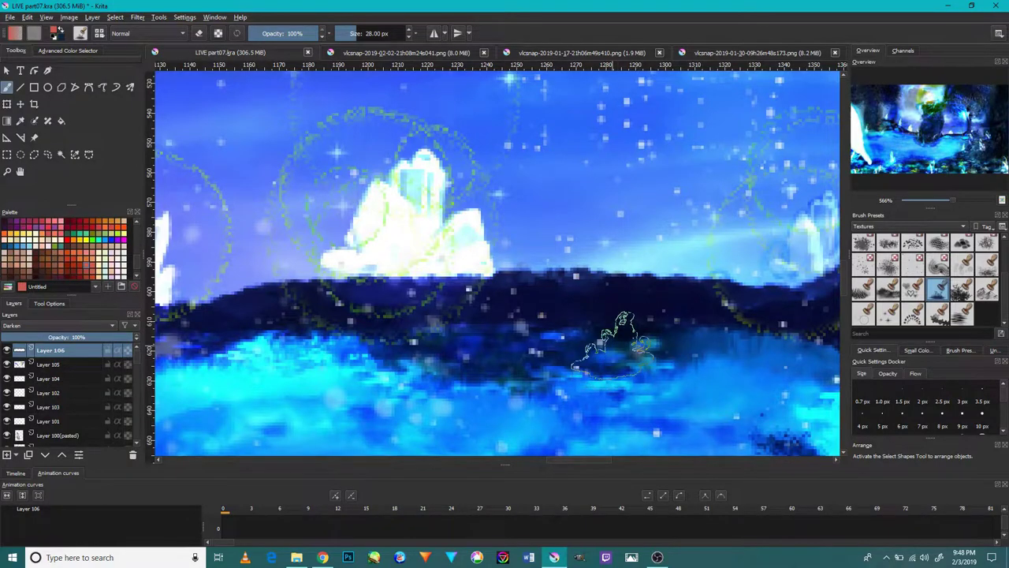
pyautogui.click(73, 322)
pyautogui.click(65, 321)
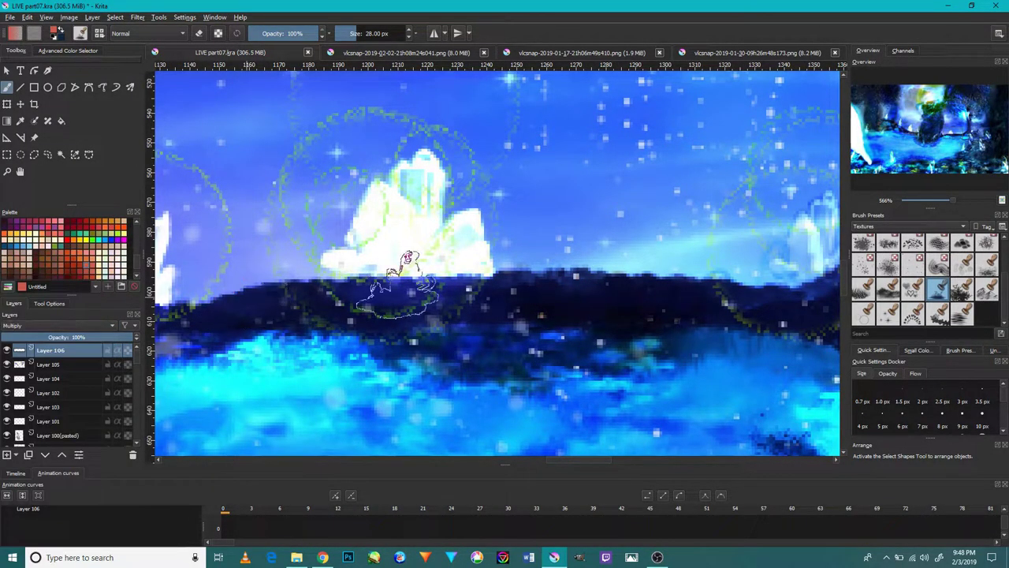
pyautogui.click(80, 327)
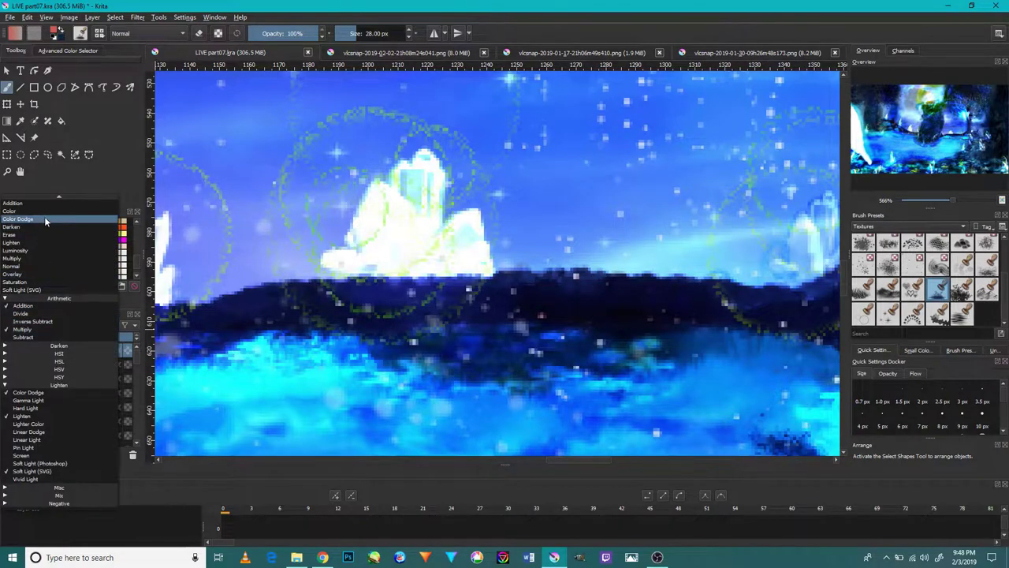
# Set Layer 106 to Color Dodge and stamp a yellow dab on the dark shoreline.
pyautogui.click(45, 219)
pyautogui.scroll(1, 385, 276)
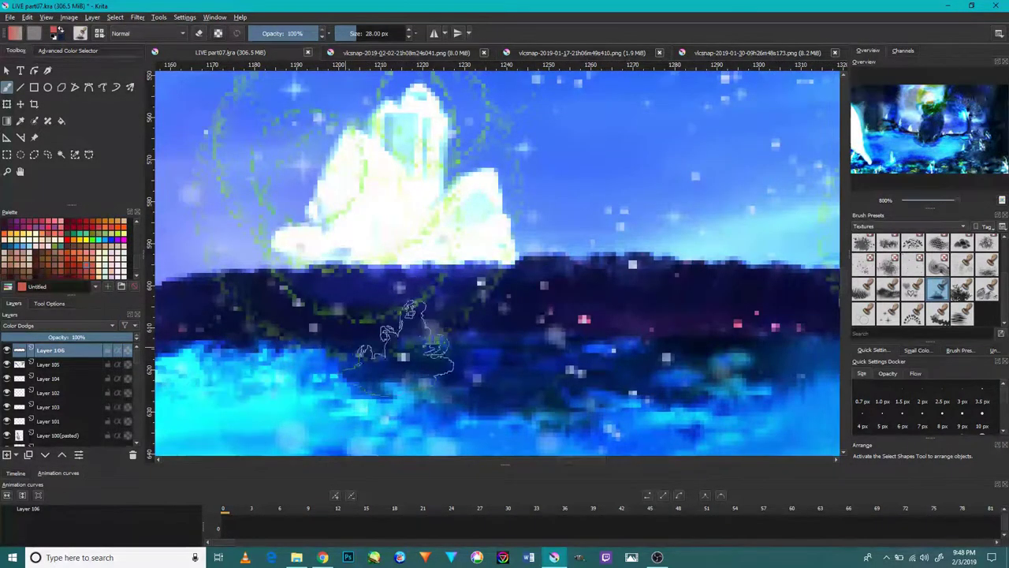
pyautogui.scroll(-2, 622, 339)
pyautogui.scroll(-3, 654, 326)
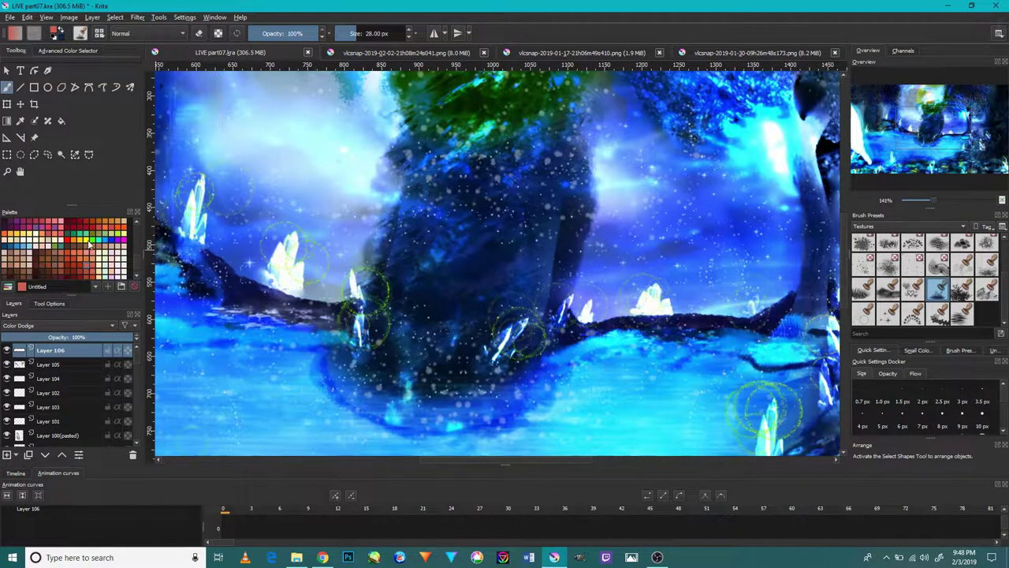
pyautogui.scroll(2, 600, 308)
pyautogui.scroll(4, 489, 331)
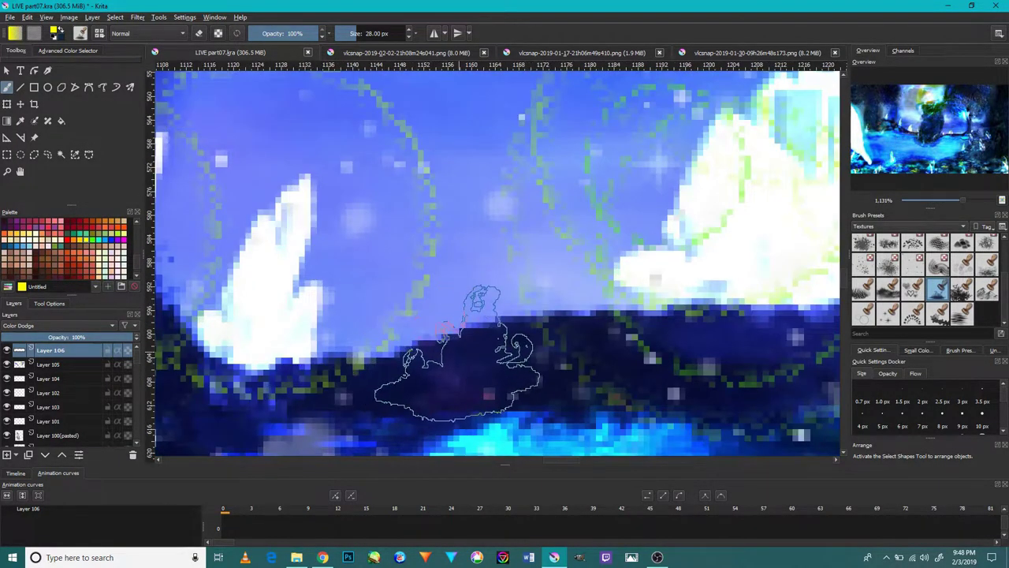
pyautogui.click(465, 371)
# Stamp several faint yellow plant shapes on the dark ground around the right-hand crystals.
pyautogui.scroll(-2, 465, 347)
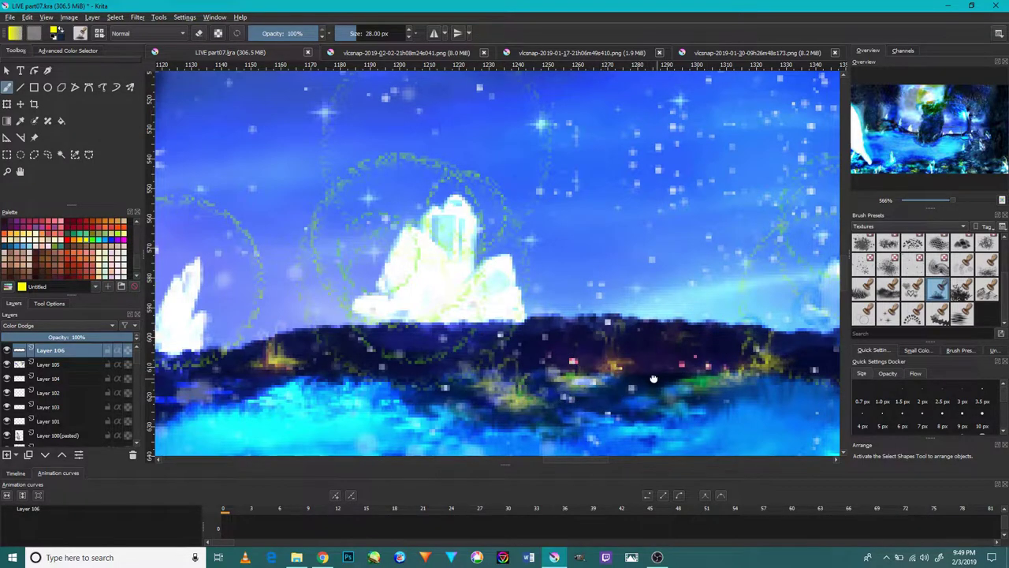
pyautogui.moveTo(581, 360); pyautogui.dragTo(384, 329)
pyautogui.moveTo(722, 292); pyautogui.dragTo(392, 339)
pyautogui.click(654, 221)
pyautogui.click(674, 276)
pyautogui.click(705, 314)
pyautogui.click(706, 225)
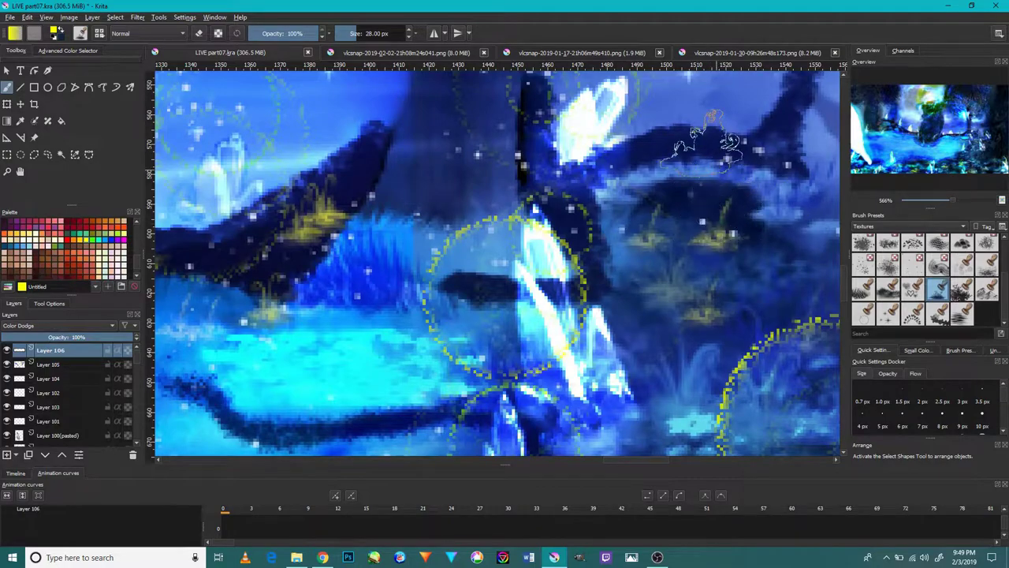
pyautogui.click(682, 142)
pyautogui.moveTo(714, 142); pyautogui.dragTo(430, 146)
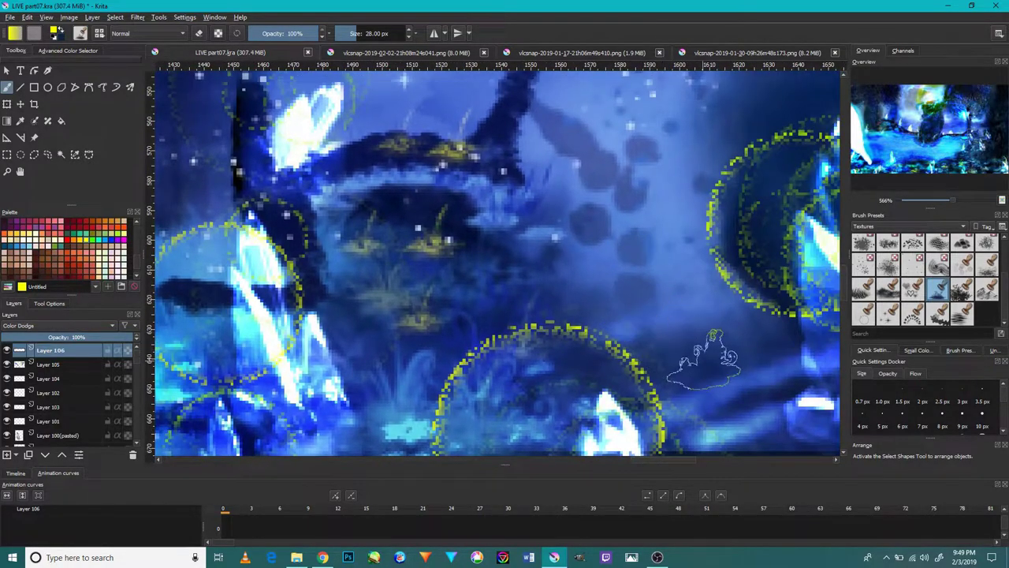
pyautogui.click(706, 359)
pyautogui.click(566, 209)
# Paint light grass strokes at lower centre, undoing one yellow stroke, and enlarge the brush to 84 px.
pyautogui.scroll(-2, 537, 382)
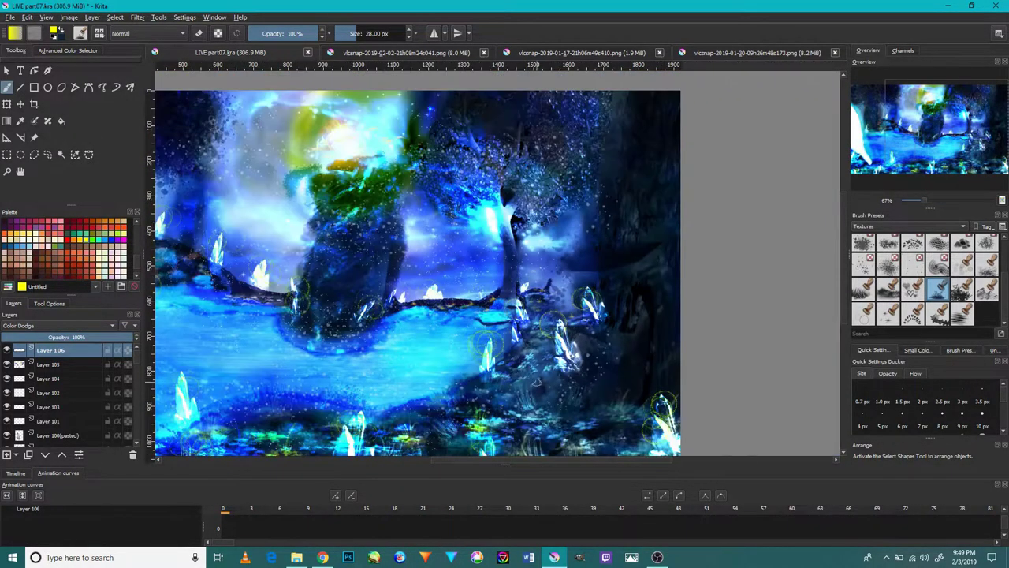
pyautogui.scroll(4, 537, 382)
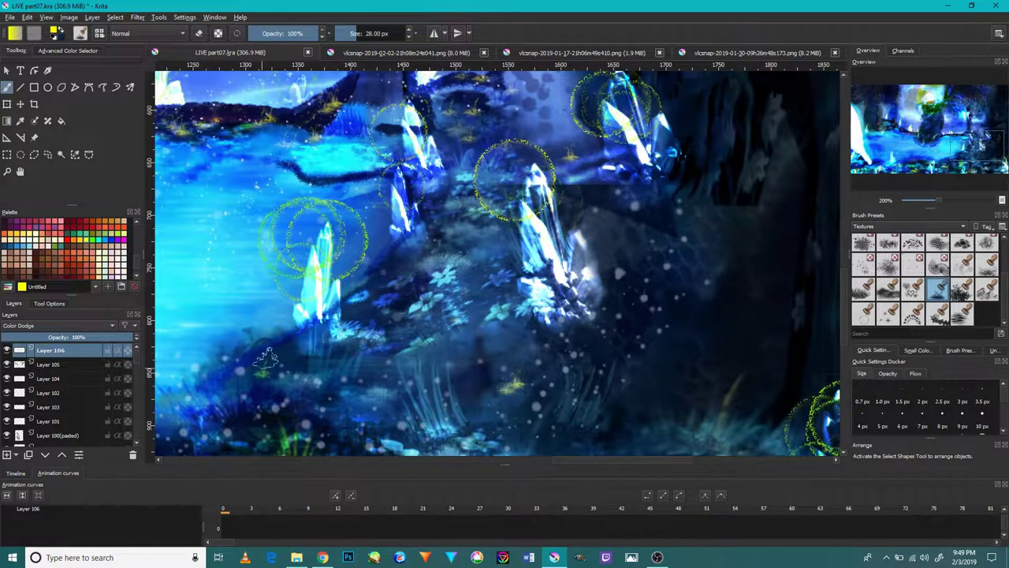
pyautogui.moveTo(318, 358); pyautogui.dragTo(450, 367)
pyautogui.hotkey('ctrl', 'z')
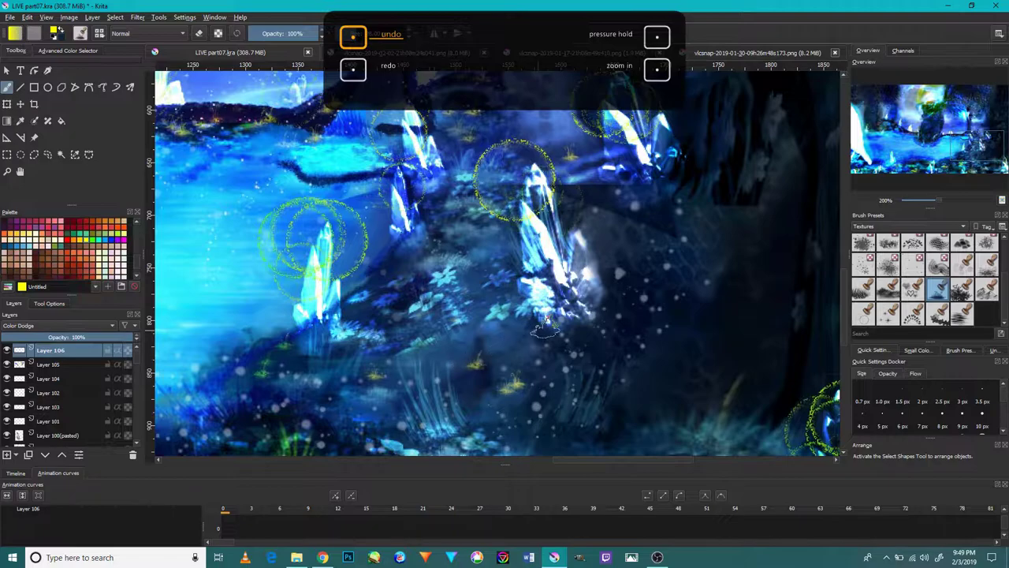
pyautogui.moveTo(426, 370); pyautogui.dragTo(464, 421)
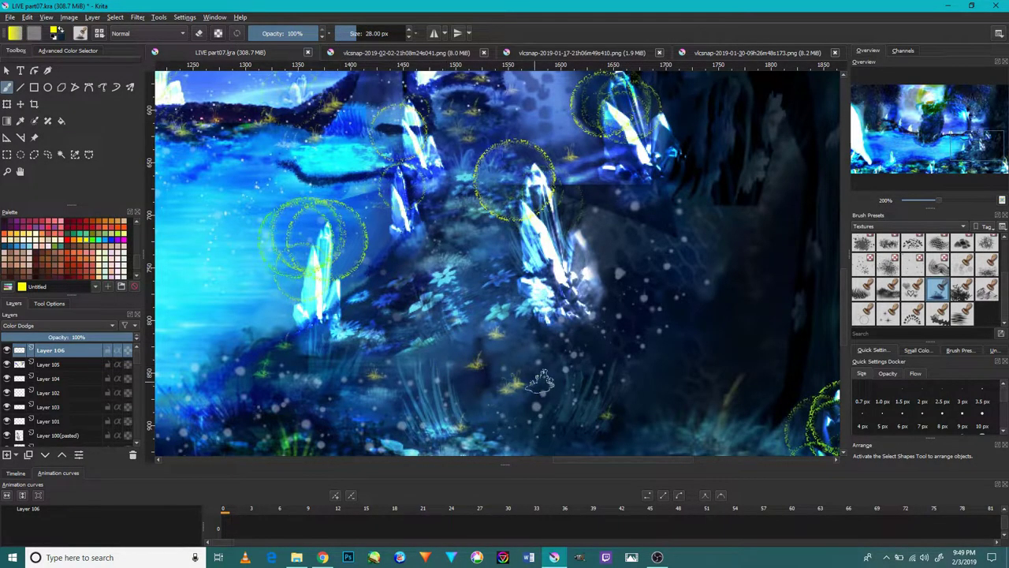
pyautogui.scroll(-5, 540, 382)
pyautogui.scroll(7, 539, 406)
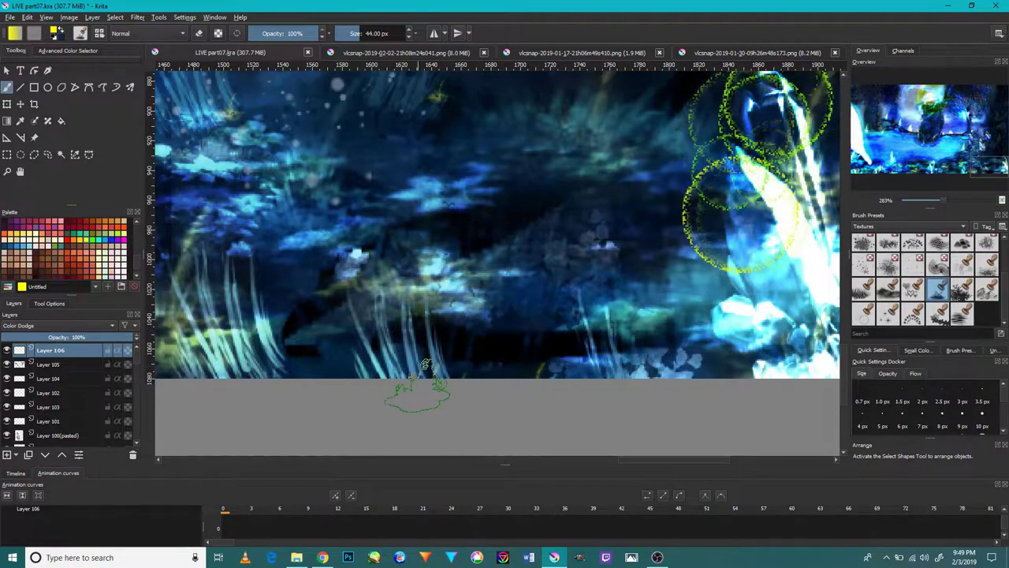
pyautogui.moveTo(309, 356); pyautogui.dragTo(362, 363)
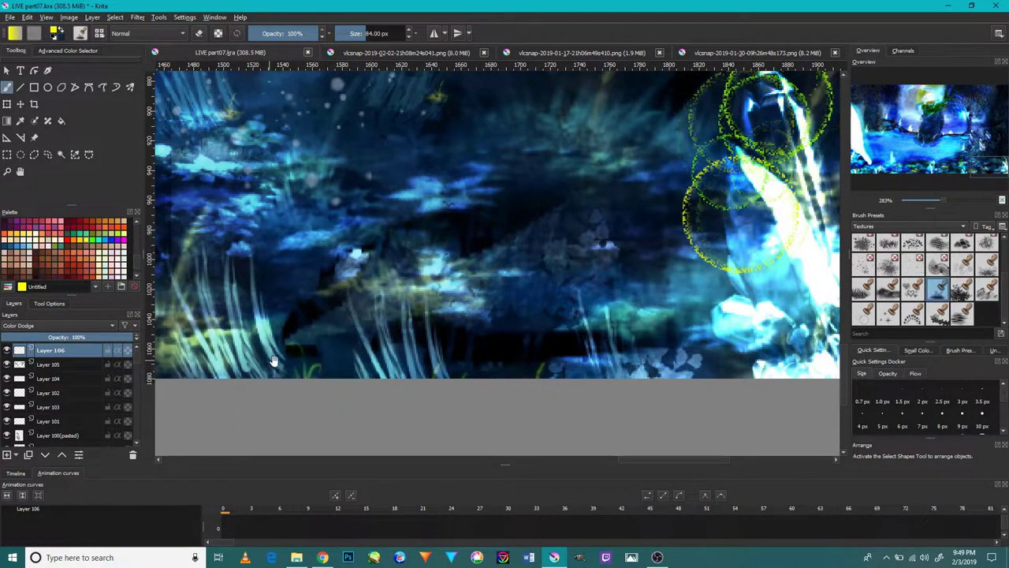
# Pan and zoom across the undergrowth and crystals to view the whole painting.
pyautogui.moveTo(95, 237); pyautogui.dragTo(533, 207)
pyautogui.moveTo(371, 261); pyautogui.dragTo(599, 332)
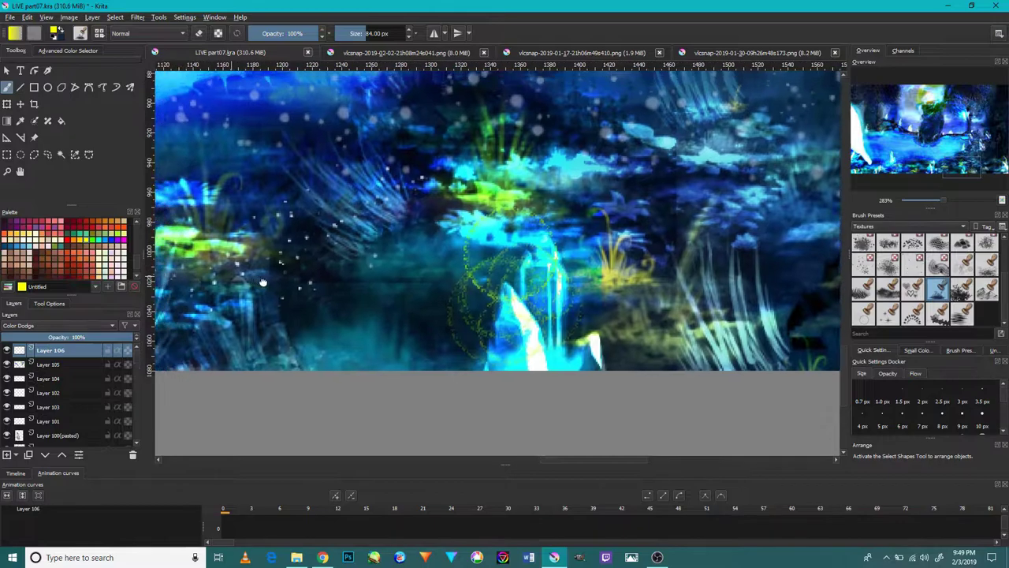
pyautogui.moveTo(334, 258)
pyautogui.mouseDown()
pyautogui.moveTo(394, 229)
pyautogui.moveTo(517, 252)
pyautogui.mouseUp()
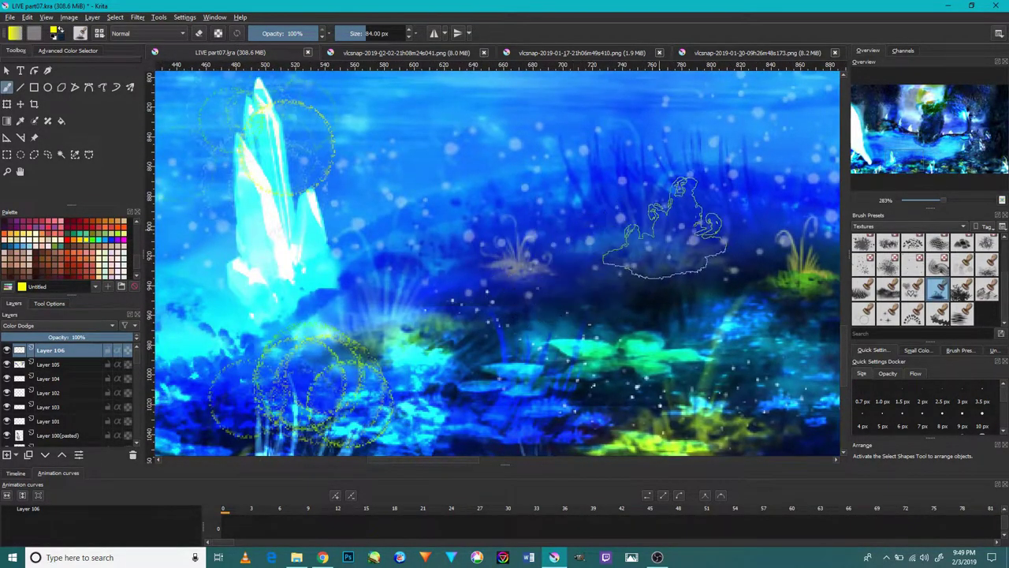
pyautogui.scroll(-3, 533, 265)
pyautogui.scroll(-3, 533, 264)
pyautogui.scroll(3, 533, 264)
pyautogui.scroll(2, 442, 300)
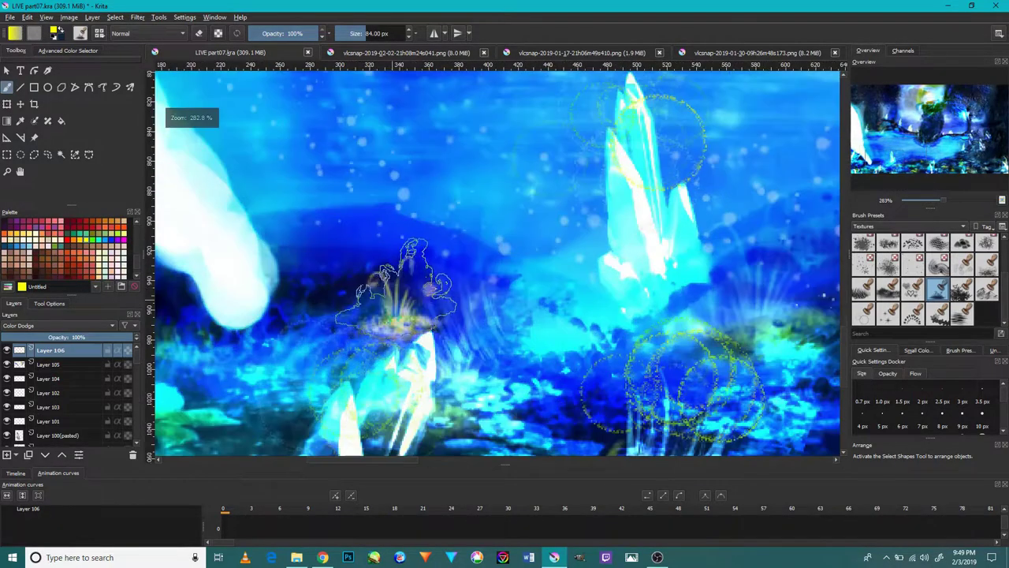
pyautogui.scroll(-3, 379, 308)
pyautogui.scroll(2, 339, 288)
pyautogui.scroll(-2, 469, 225)
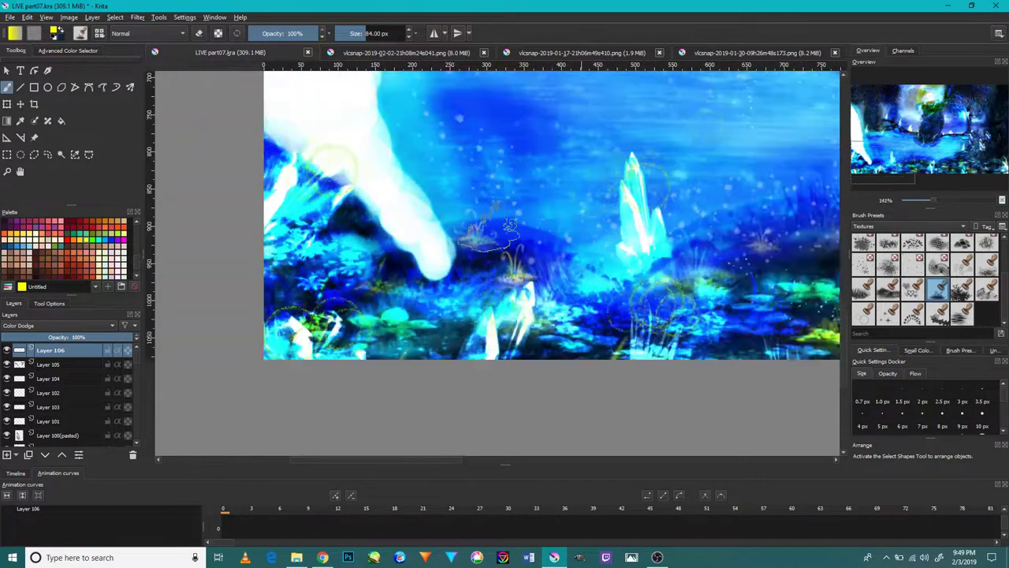
pyautogui.scroll(-1, 473, 237)
pyautogui.scroll(-1, 485, 264)
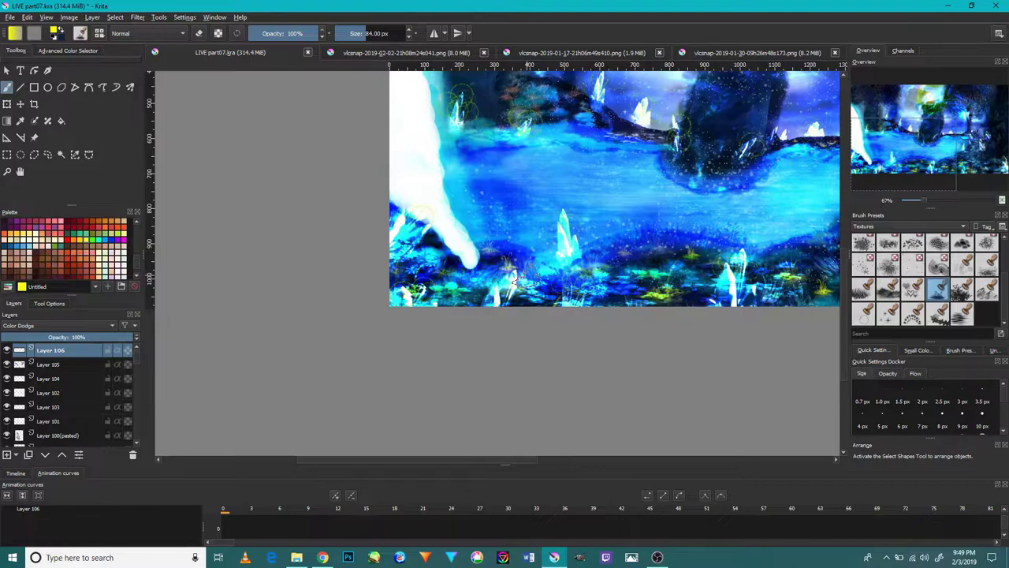
pyautogui.moveTo(513, 282); pyautogui.dragTo(373, 396)
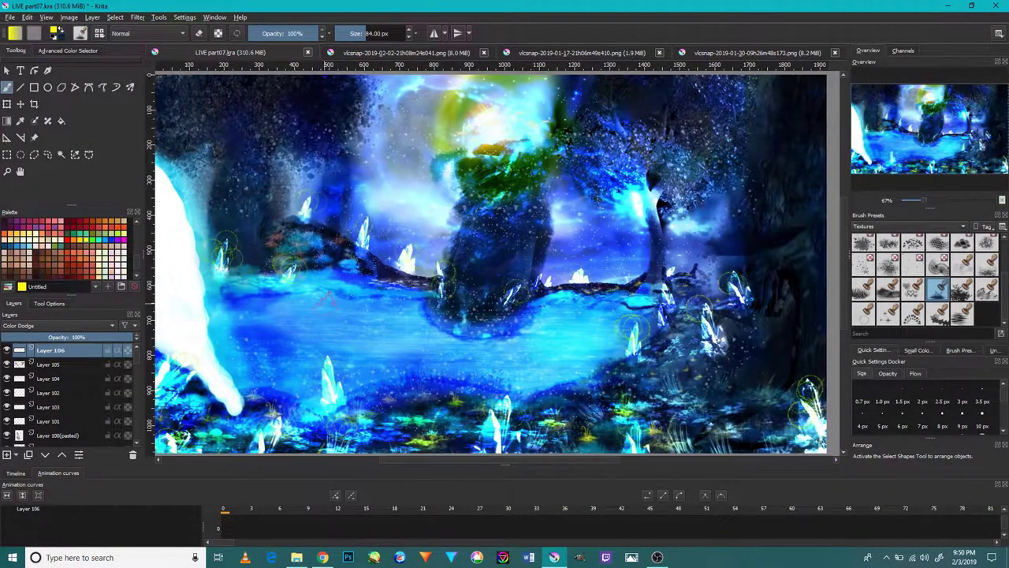
pyautogui.scroll(3, 319, 299)
pyautogui.scroll(2, 308, 301)
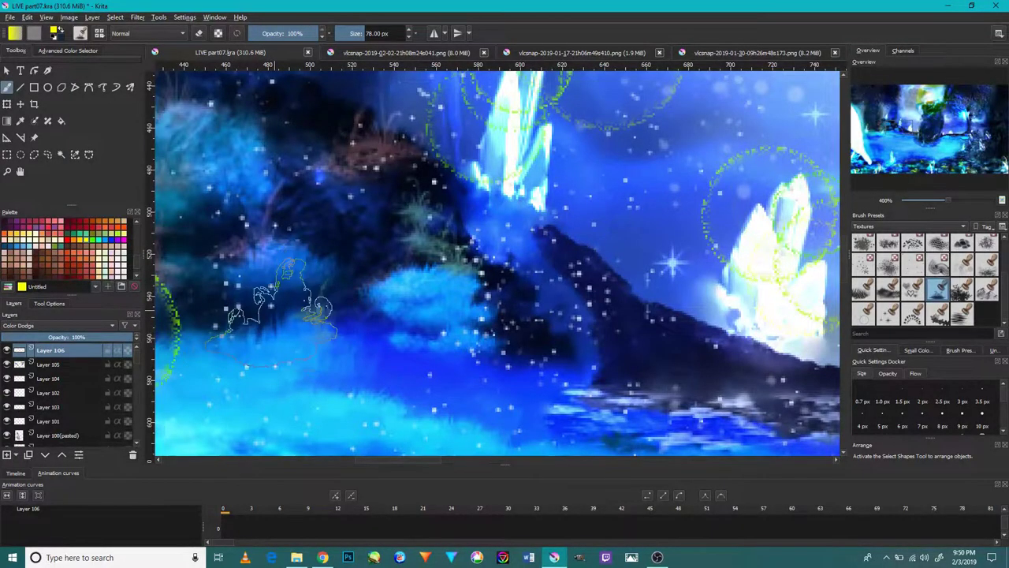
# Shrink the brush to 30 px, then switch to a different texture brush at 125 px.
pyautogui.moveTo(285, 306); pyautogui.dragTo(481, 325)
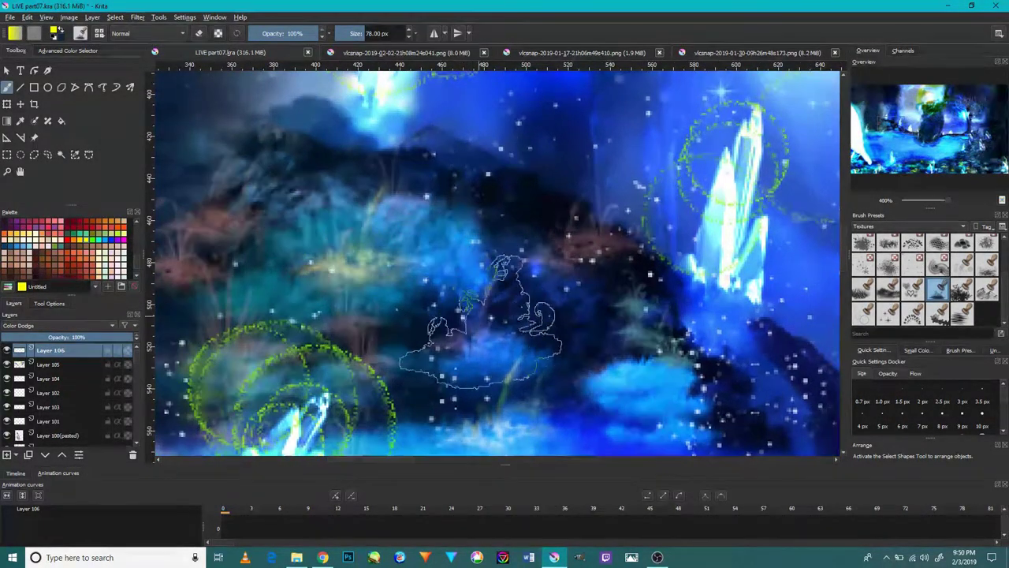
pyautogui.scroll(-5, 481, 323)
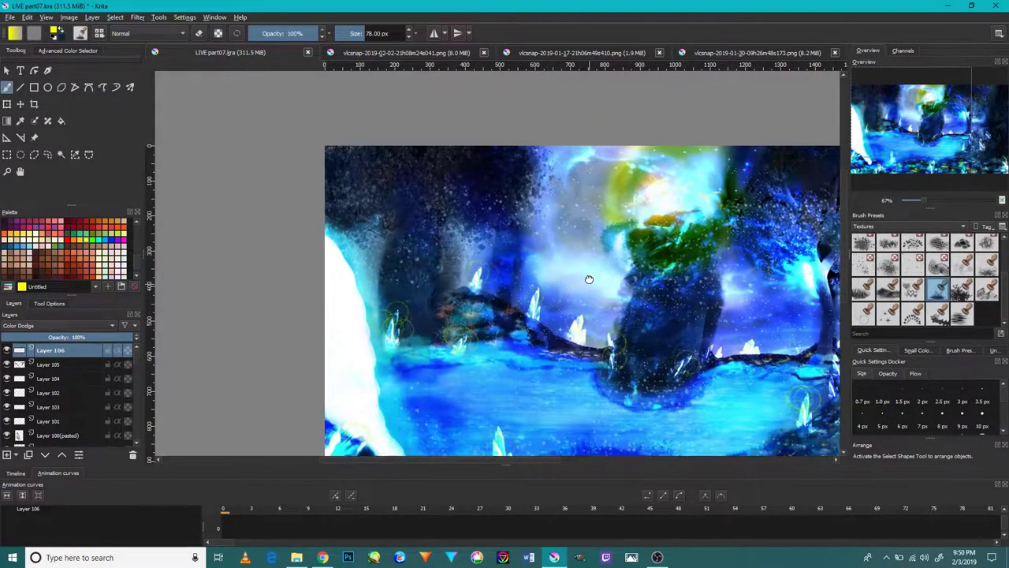
pyautogui.moveTo(586, 290); pyautogui.dragTo(541, 278)
pyautogui.scroll(-2, 542, 277)
pyautogui.scroll(6, 542, 277)
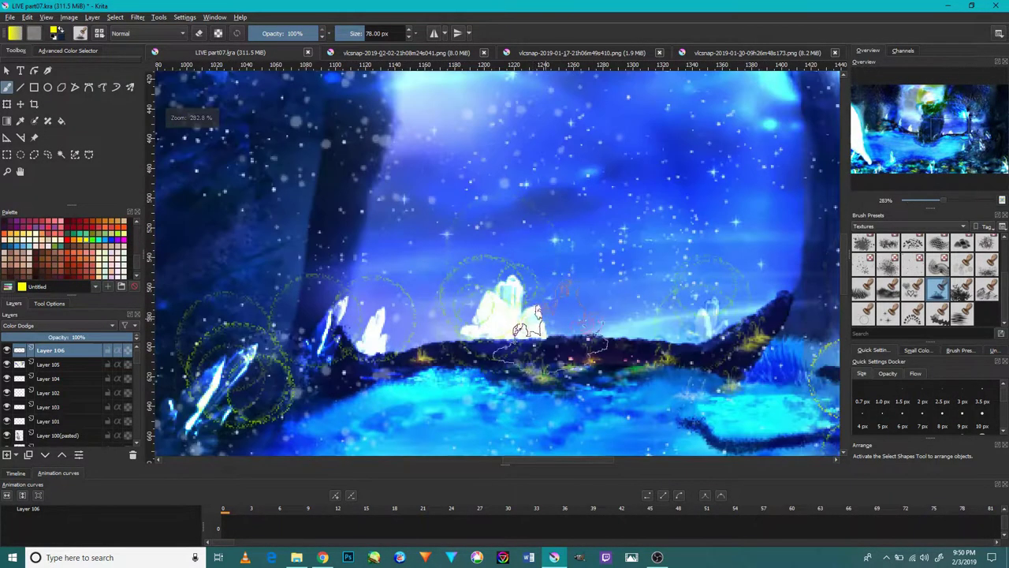
pyautogui.scroll(3, 541, 277)
pyautogui.press('[')
pyautogui.press('[')
pyautogui.press('[')
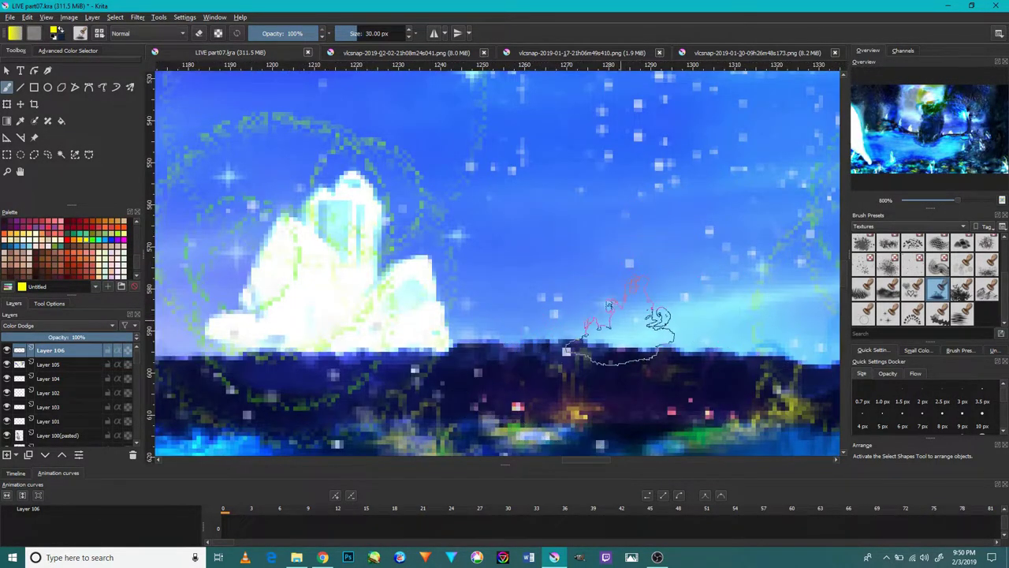
pyautogui.click(865, 292)
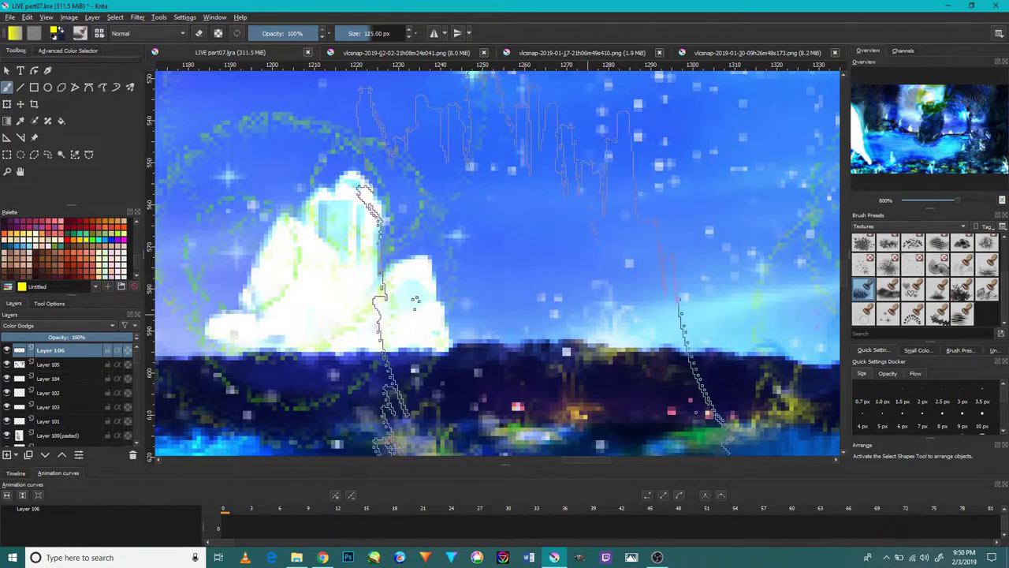
# Change the painting colour from yellow to blue, sampling a darker blue from the painting.
pyautogui.click(49, 303)
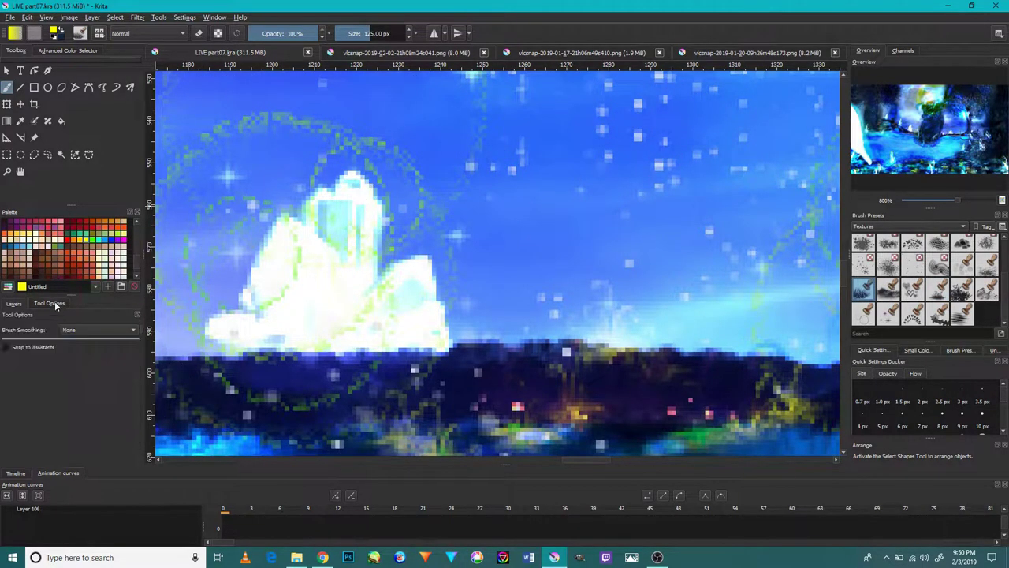
pyautogui.click(52, 52)
pyautogui.moveTo(107, 165); pyautogui.dragTo(89, 173)
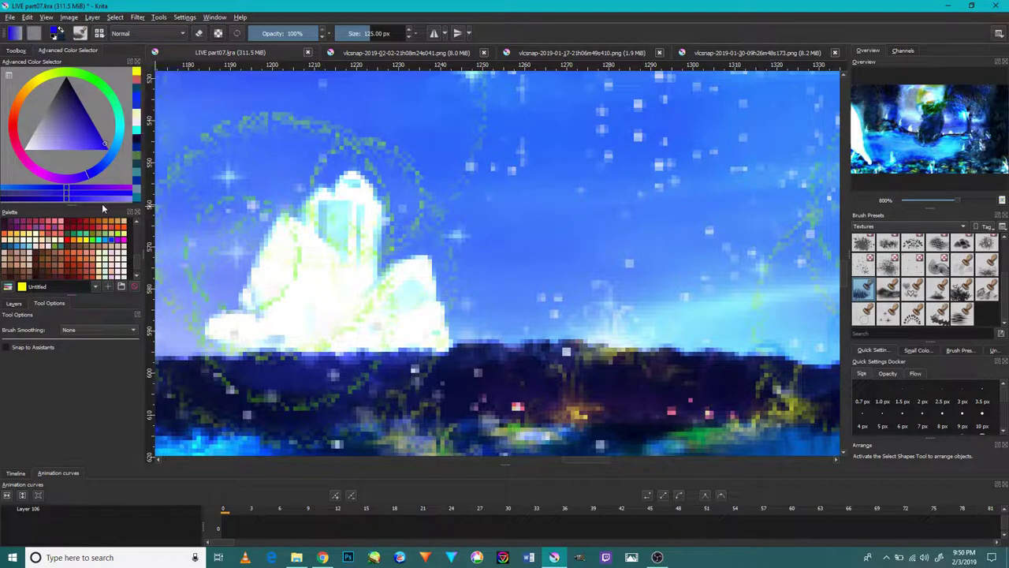
pyautogui.scroll(5, 540, 292)
pyautogui.scroll(-12, 540, 292)
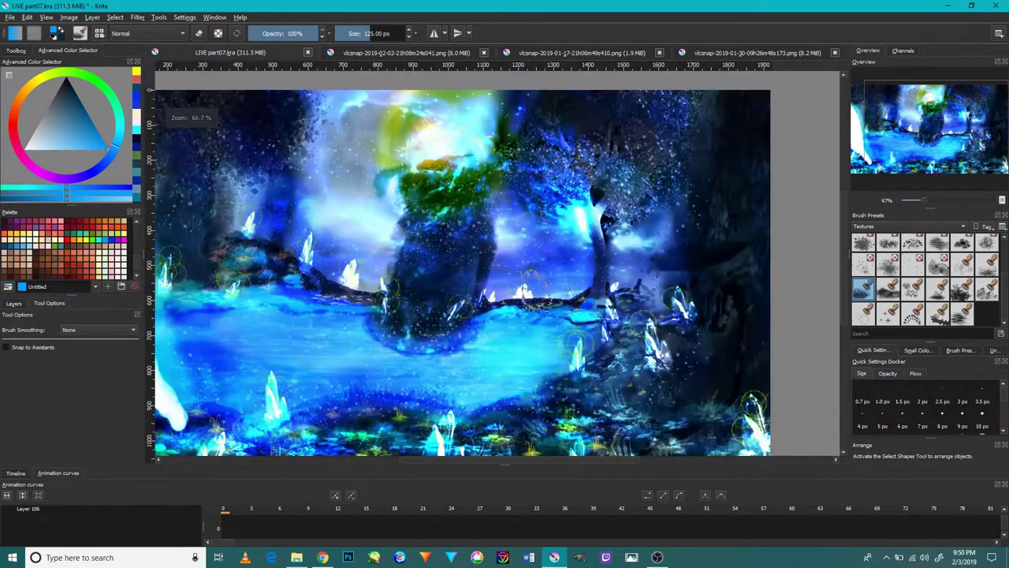
pyautogui.scroll(-3, 534, 315)
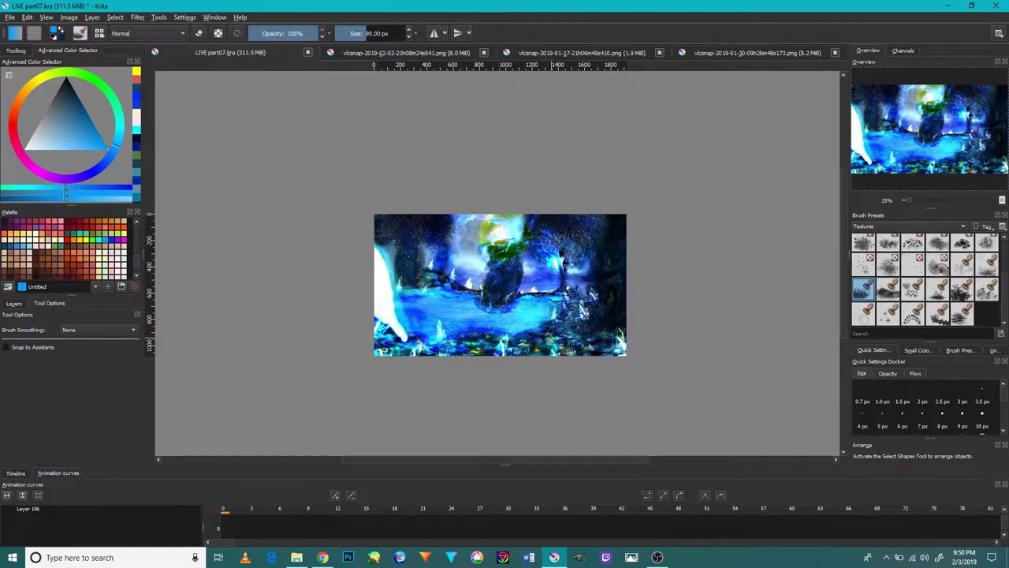
pyautogui.scroll(6, 536, 331)
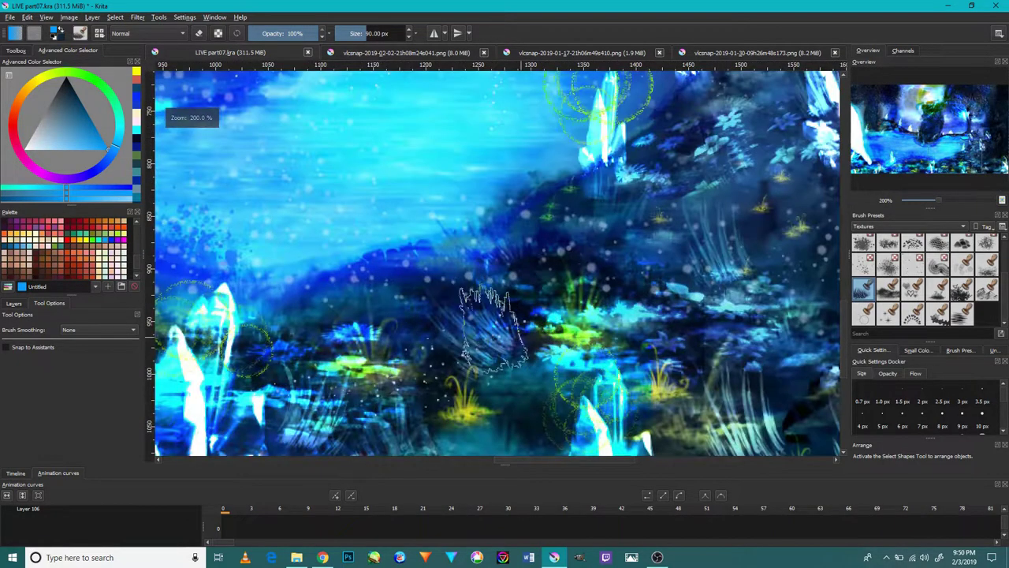
pyautogui.keyDown('ctrl'); pyautogui.click(499, 325); pyautogui.keyUp('ctrl')
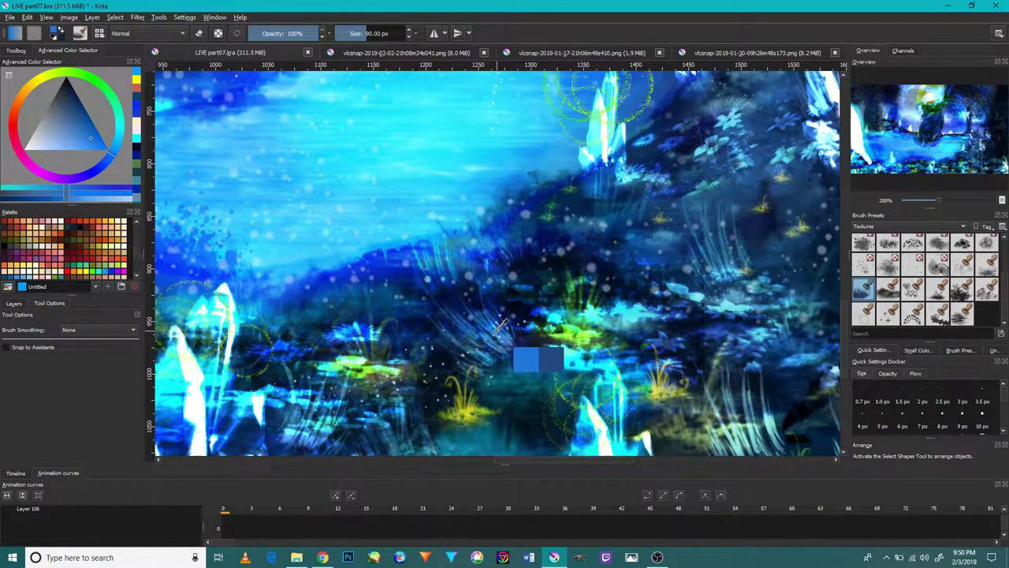
# Mirror the canvas view, then paint bluish hair-like strokes along and below the white shape.
pyautogui.click(14, 303)
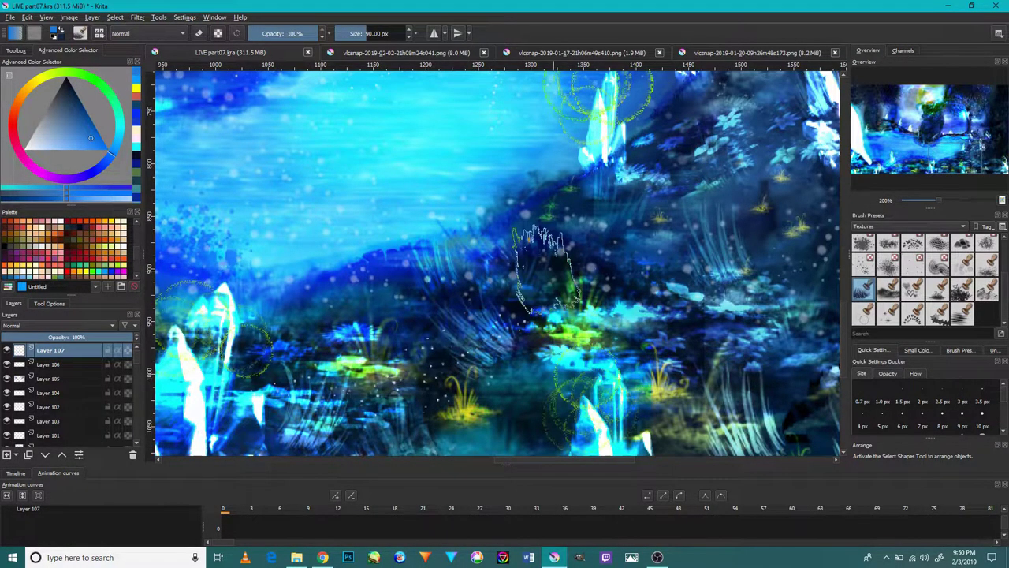
pyautogui.scroll(3, 473, 268)
pyautogui.scroll(-8, 420, 251)
pyautogui.scroll(3, 535, 270)
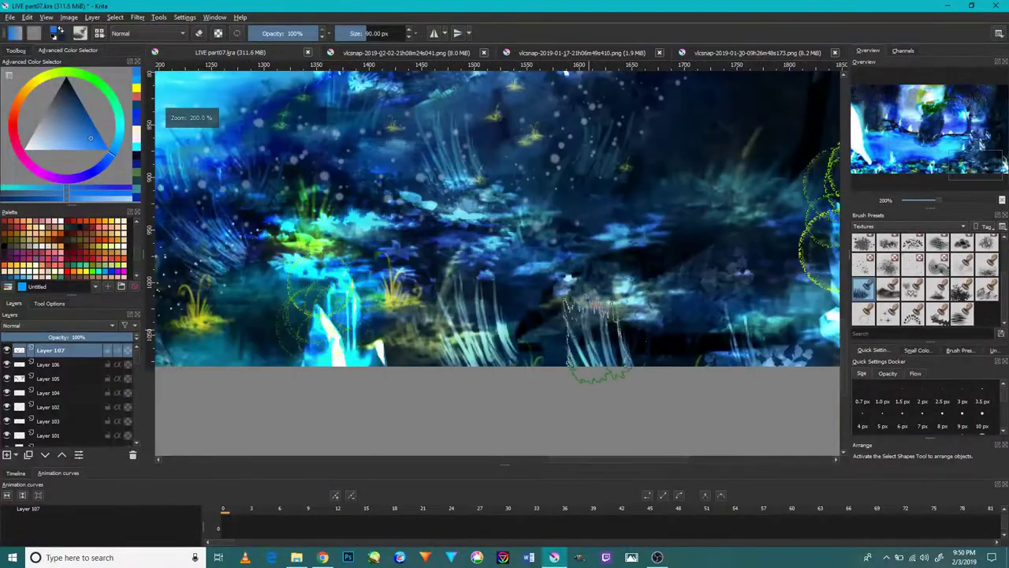
pyautogui.scroll(-3, 544, 253)
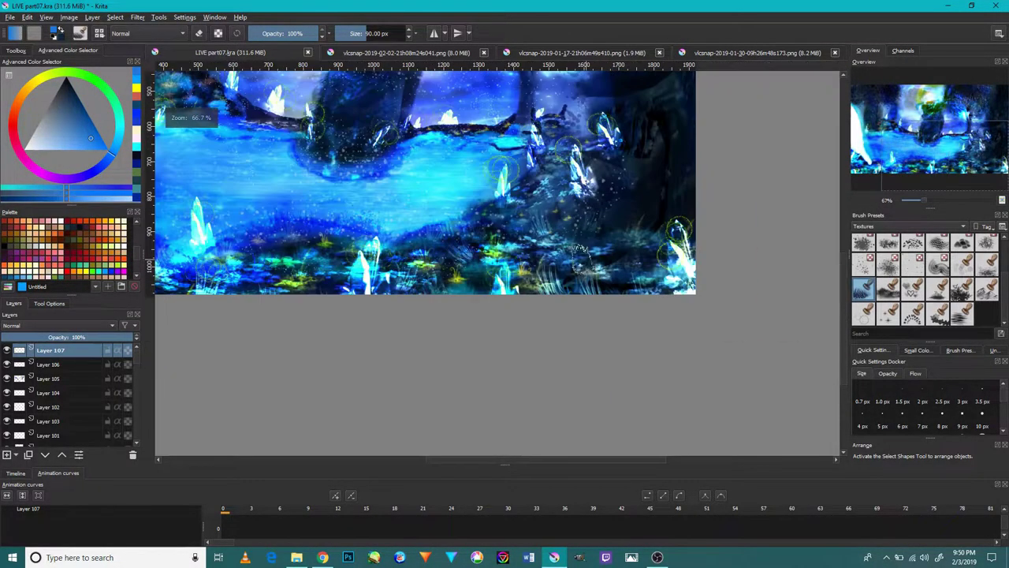
pyautogui.scroll(1, 540, 256)
pyautogui.scroll(3, 537, 258)
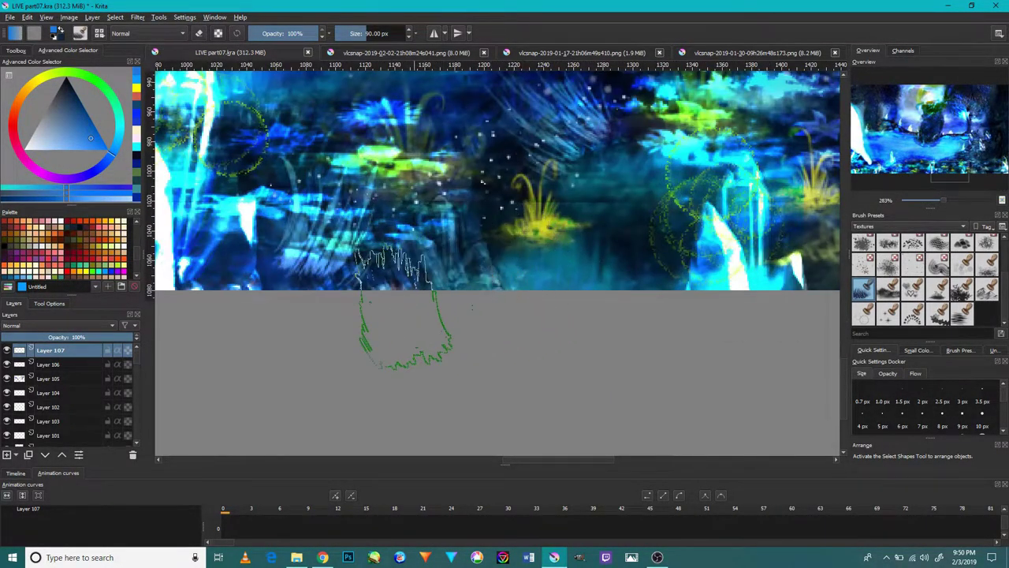
pyautogui.scroll(-2, 536, 260)
pyautogui.scroll(2, 465, 260)
pyautogui.scroll(2, 465, 264)
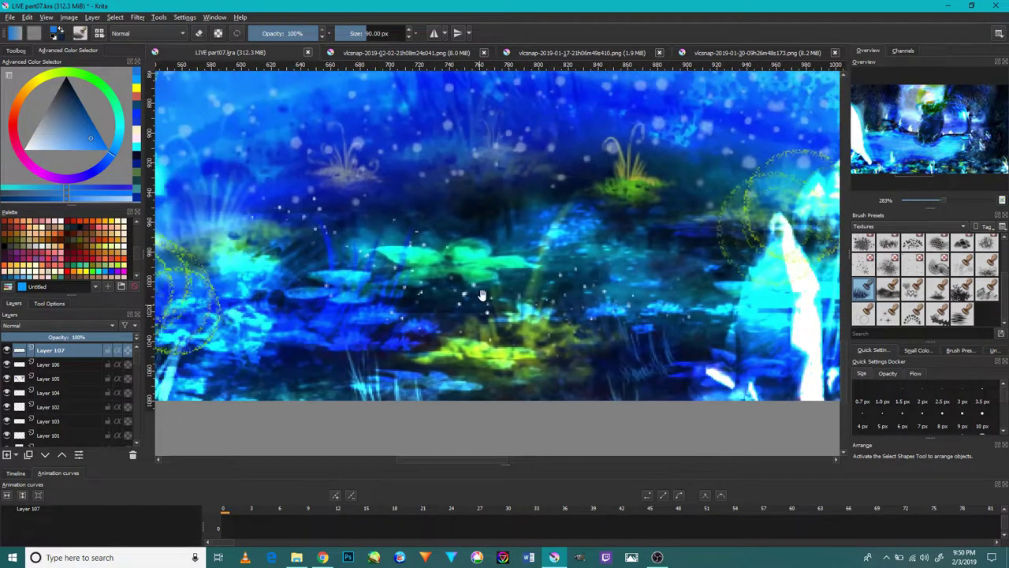
pyautogui.press('m')
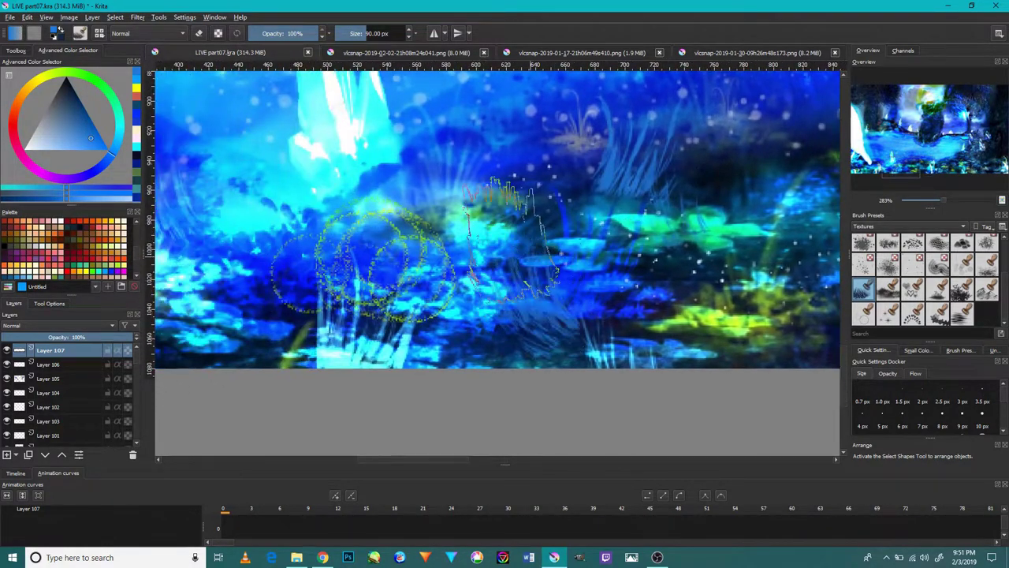
pyautogui.scroll(2, 520, 280)
pyautogui.scroll(-5, 521, 280)
pyautogui.scroll(-2, 520, 280)
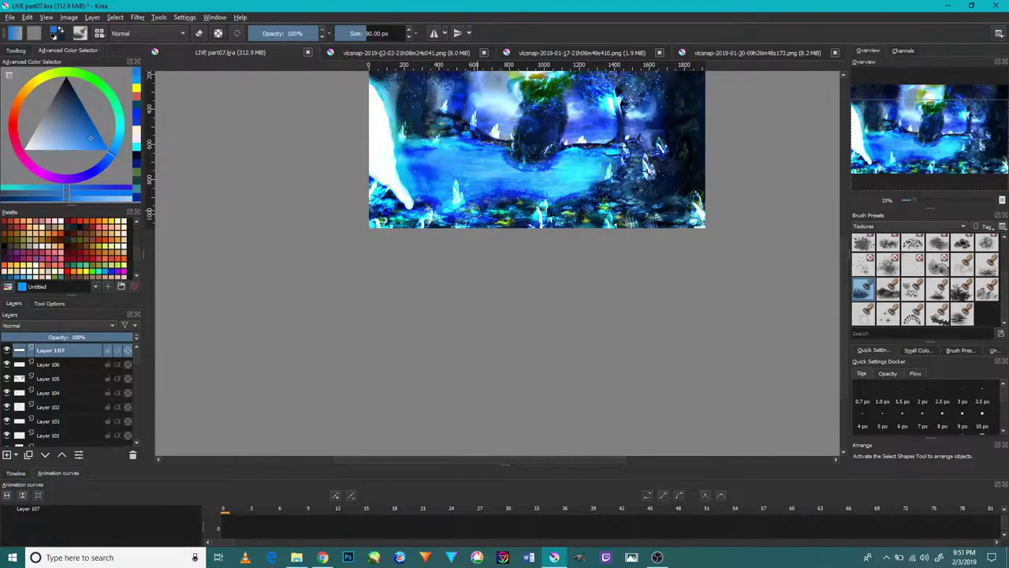
pyautogui.moveTo(469, 201); pyautogui.dragTo(458, 304)
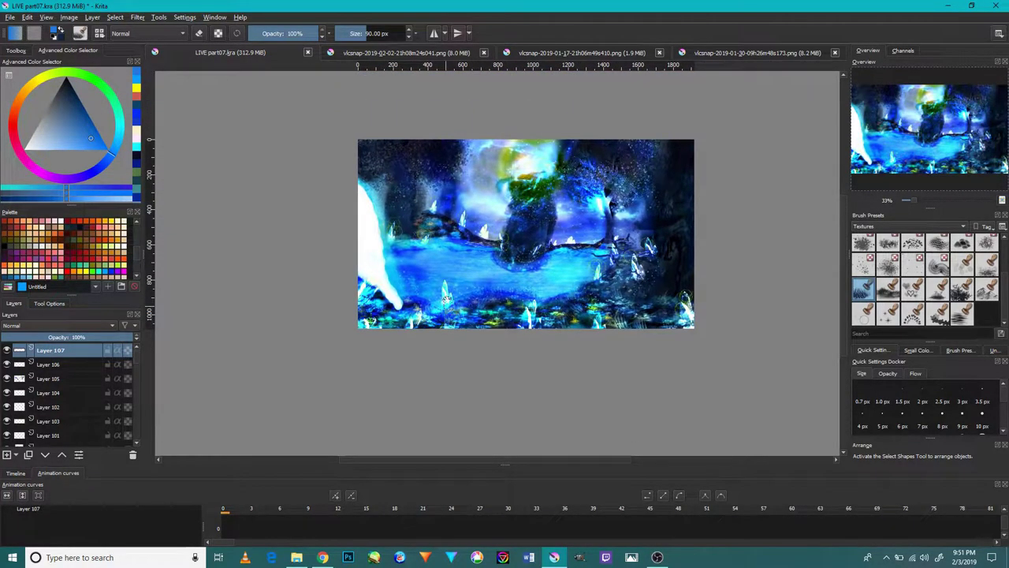
pyautogui.scroll(6, 368, 280)
pyautogui.moveTo(370, 315)
pyautogui.mouseDown()
pyautogui.moveTo(363, 236)
pyautogui.moveTo(288, 304)
pyautogui.mouseUp()
pyautogui.moveTo(323, 264)
pyautogui.mouseDown()
pyautogui.moveTo(430, 252)
pyautogui.moveTo(638, 272)
pyautogui.mouseUp()
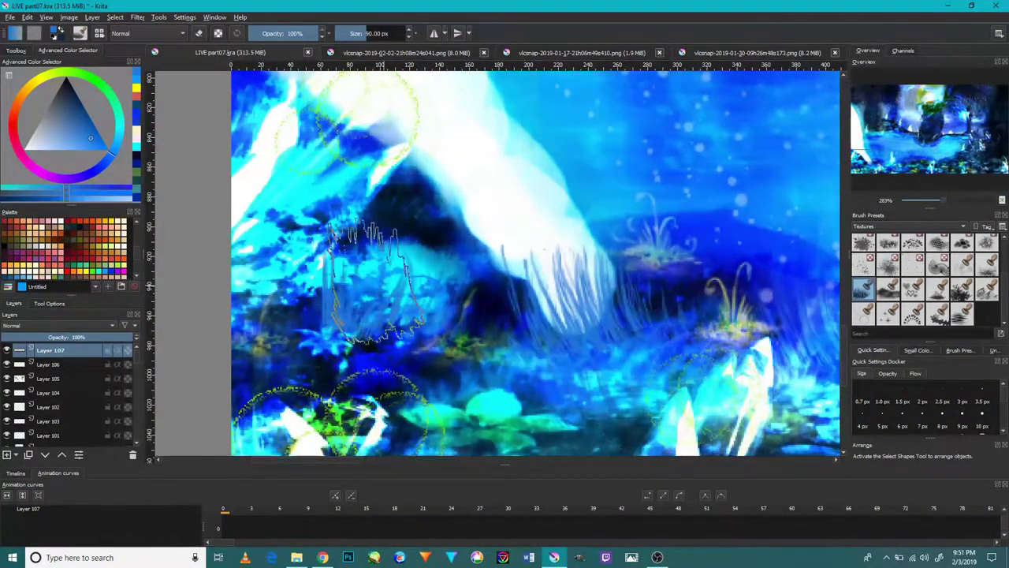
# Pick a lighter colour and paint pale wispy grass strokes across the foreground.
pyautogui.click(46, 146)
pyautogui.moveTo(643, 211); pyautogui.dragTo(650, 201)
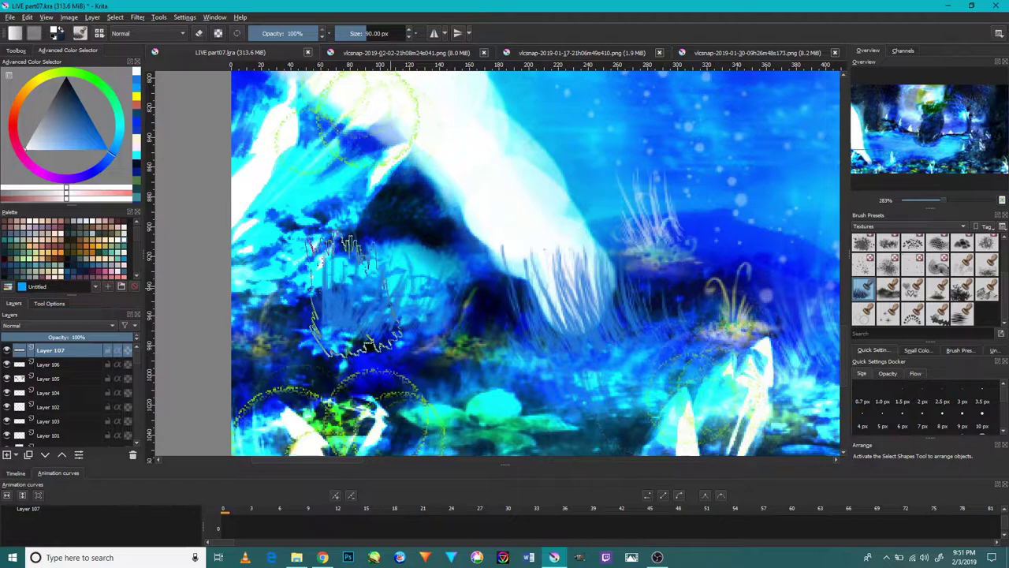
pyautogui.moveTo(268, 315)
pyautogui.mouseDown()
pyautogui.moveTo(300, 237)
pyautogui.moveTo(362, 205)
pyautogui.mouseUp()
pyautogui.moveTo(461, 300); pyautogui.dragTo(552, 189)
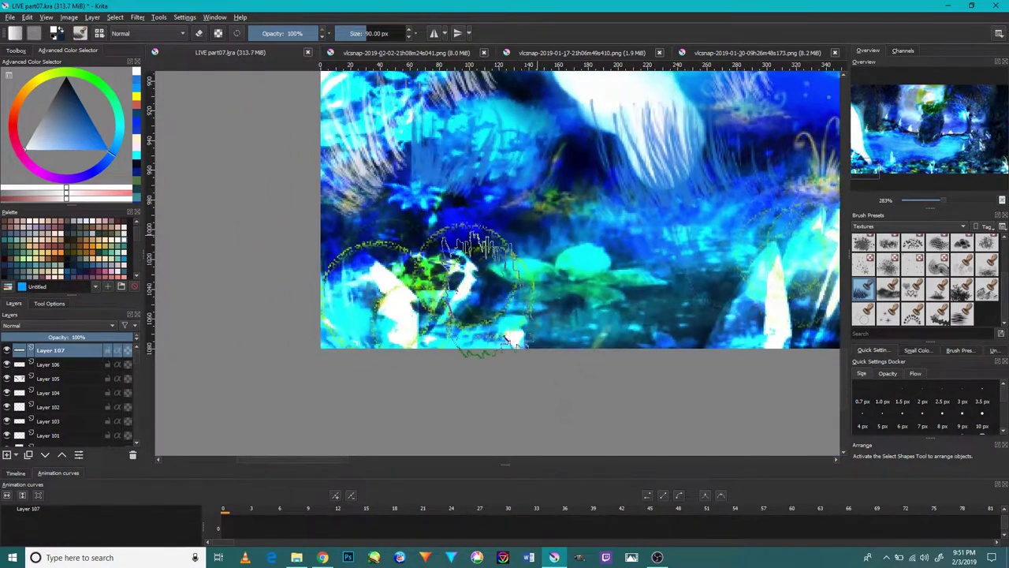
pyautogui.moveTo(552, 339); pyautogui.dragTo(600, 244)
pyautogui.moveTo(647, 347); pyautogui.dragTo(693, 252)
pyautogui.moveTo(332, 260); pyautogui.dragTo(362, 174)
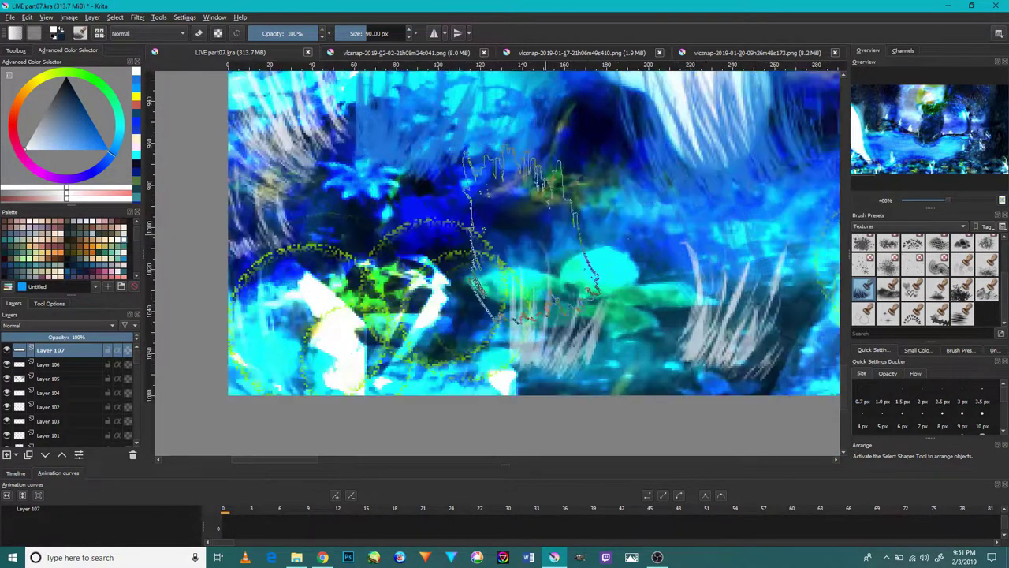
pyautogui.scroll(-5, 513, 260)
pyautogui.scroll(3, 564, 268)
# Add light grass strokes between the crystals, redoing one stroke, then view the lake.
pyautogui.moveTo(568, 268); pyautogui.dragTo(581, 226)
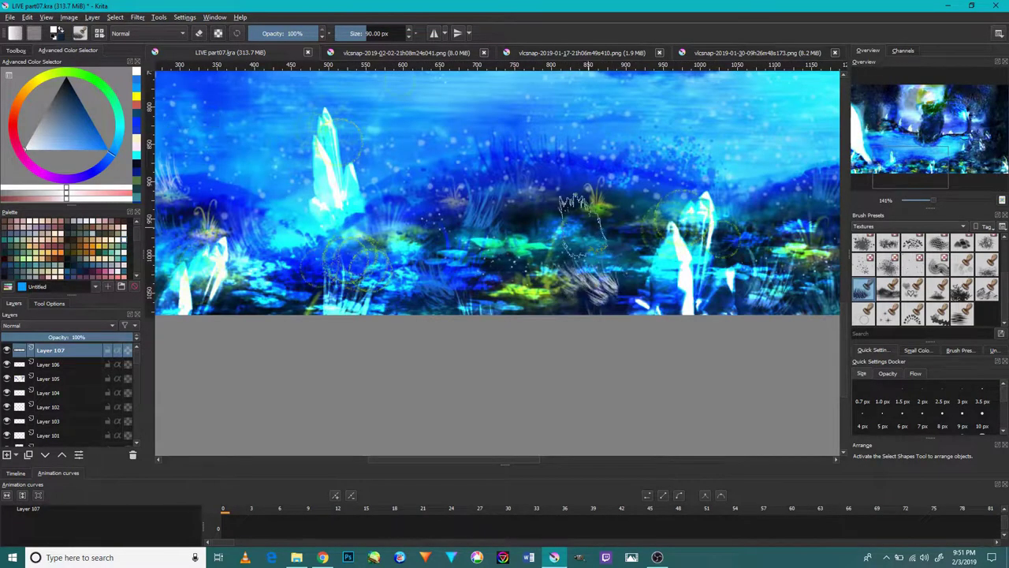
pyautogui.hotkey('ctrl', 'z')
pyautogui.moveTo(596, 272); pyautogui.dragTo(592, 232)
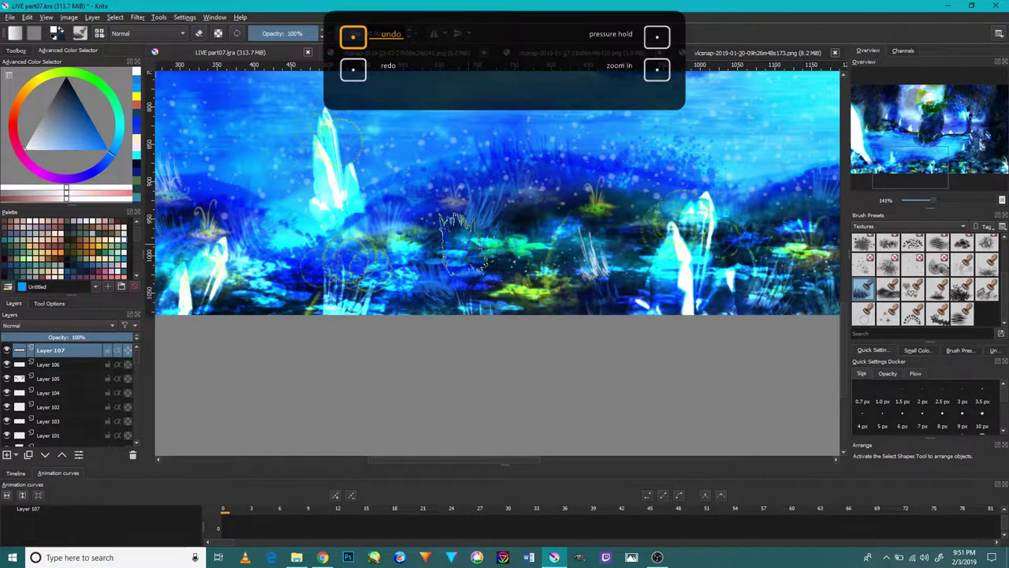
pyautogui.moveTo(461, 264); pyautogui.dragTo(450, 224)
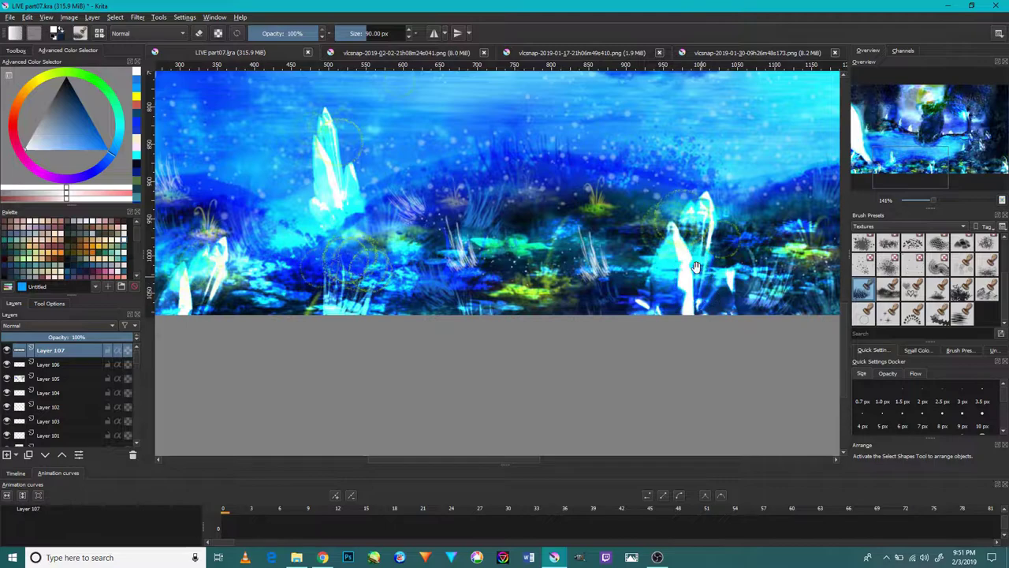
pyautogui.moveTo(696, 267)
pyautogui.mouseDown()
pyautogui.moveTo(586, 267)
pyautogui.moveTo(444, 339)
pyautogui.mouseUp()
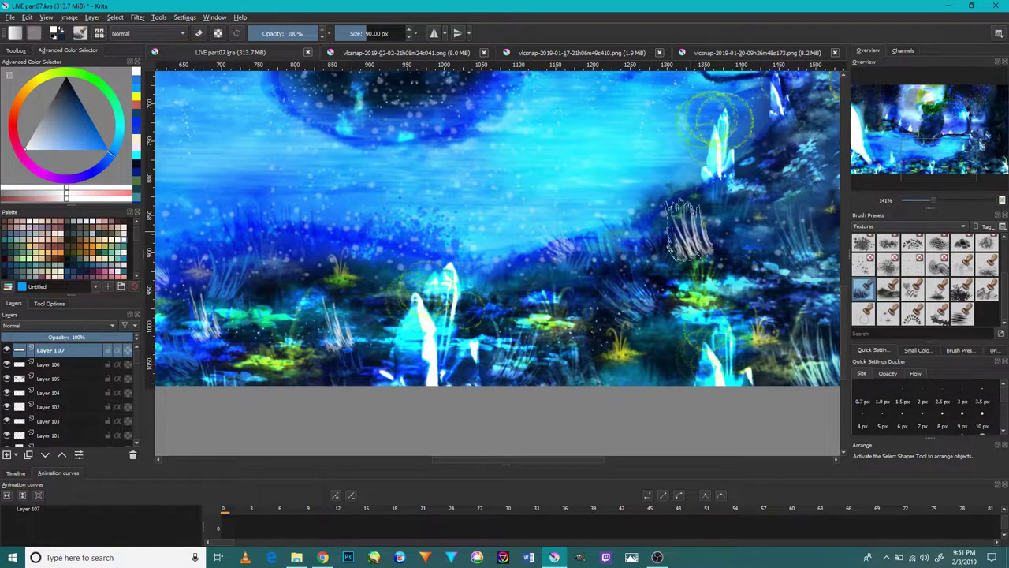
pyautogui.moveTo(755, 249); pyautogui.dragTo(558, 375)
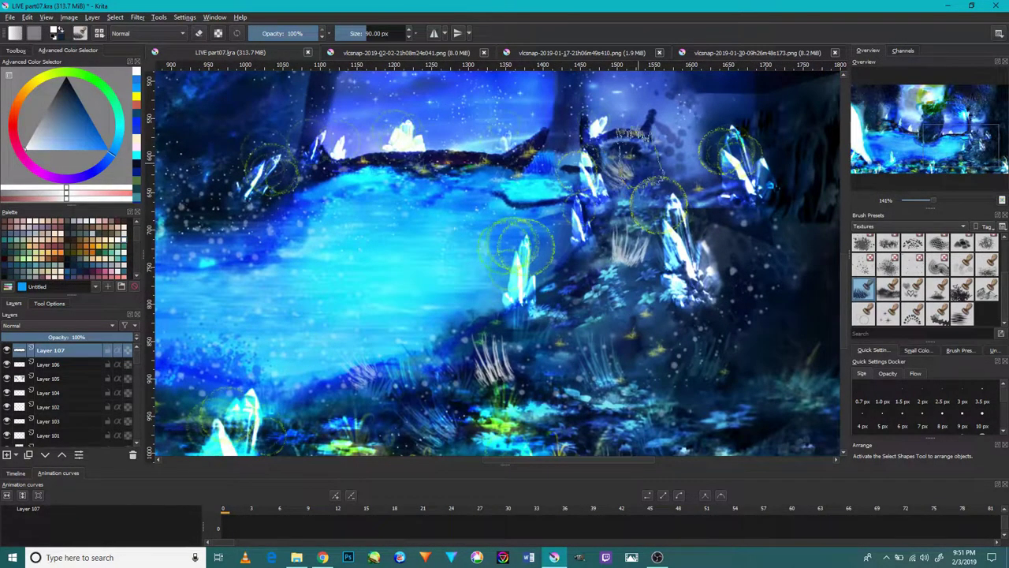
pyautogui.moveTo(593, 130); pyautogui.dragTo(620, 235)
pyautogui.scroll(5, 489, 236)
# Shrink the brush to 44 px and inspect the tree trunk and the crystals to its right.
pyautogui.scroll(-2, 488, 236)
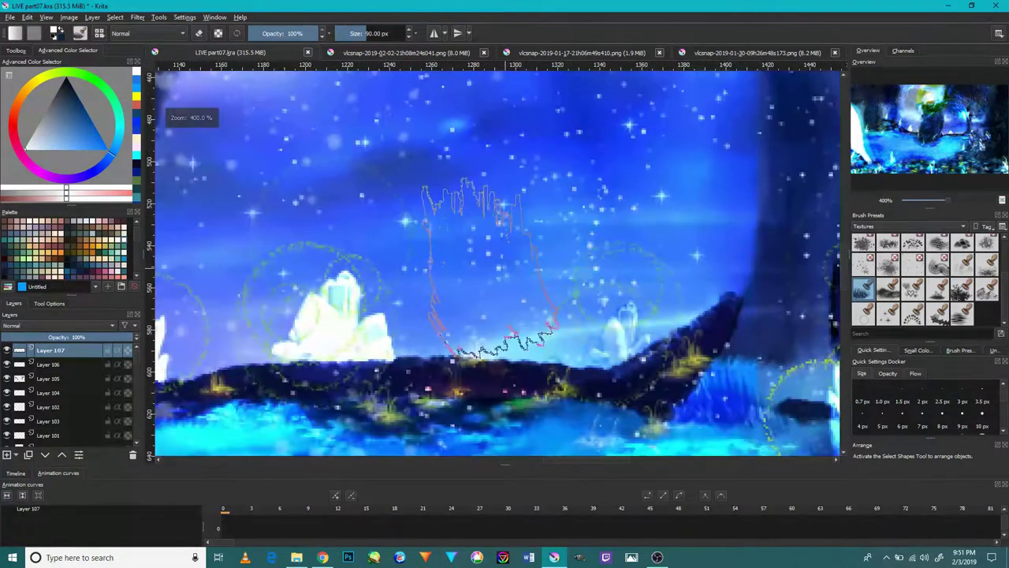
pyautogui.scroll(1, 489, 237)
pyautogui.press('[')
pyautogui.press('[')
pyautogui.press('[')
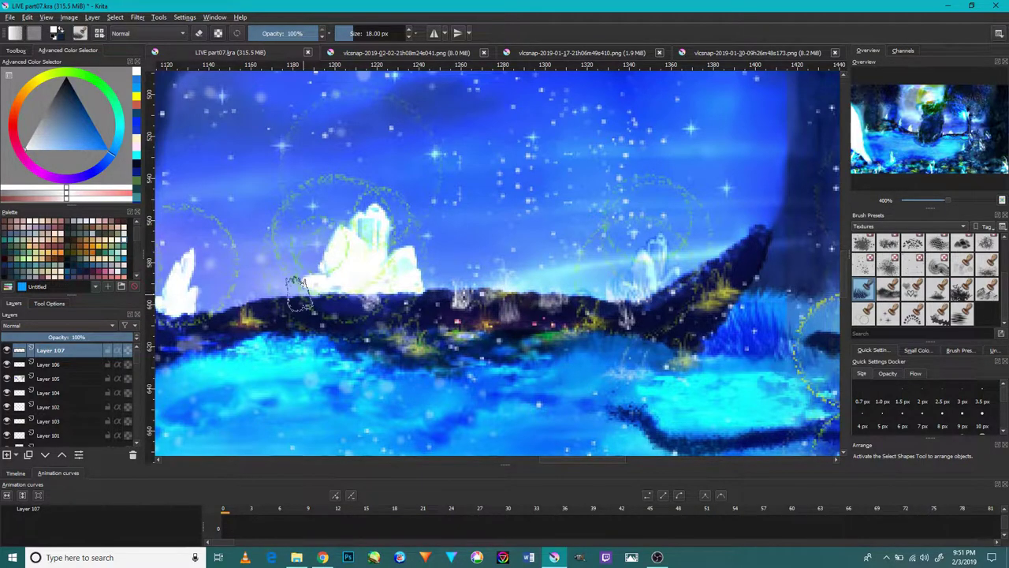
pyautogui.moveTo(555, 342); pyautogui.dragTo(370, 342)
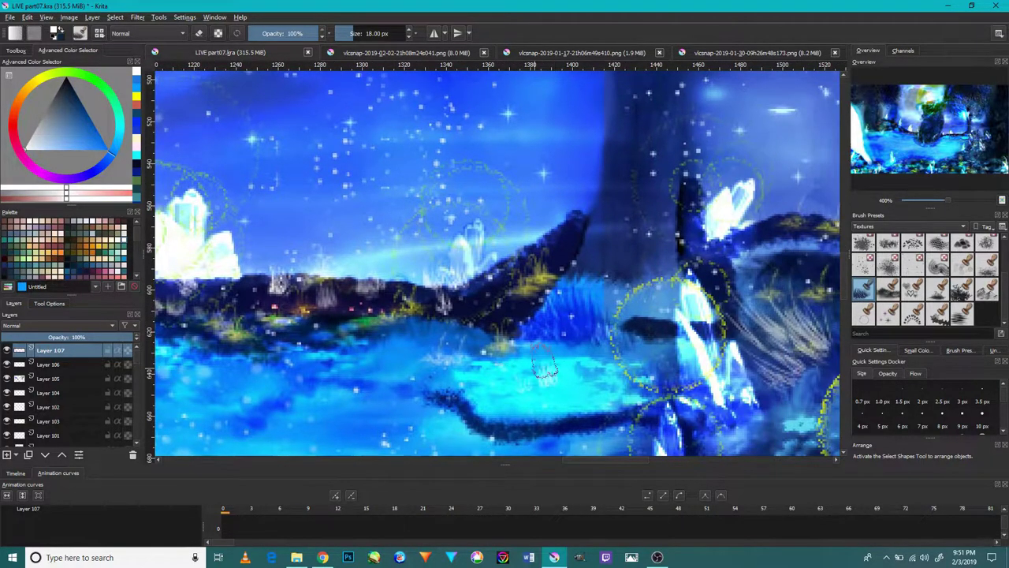
pyautogui.moveTo(545, 363); pyautogui.dragTo(419, 407)
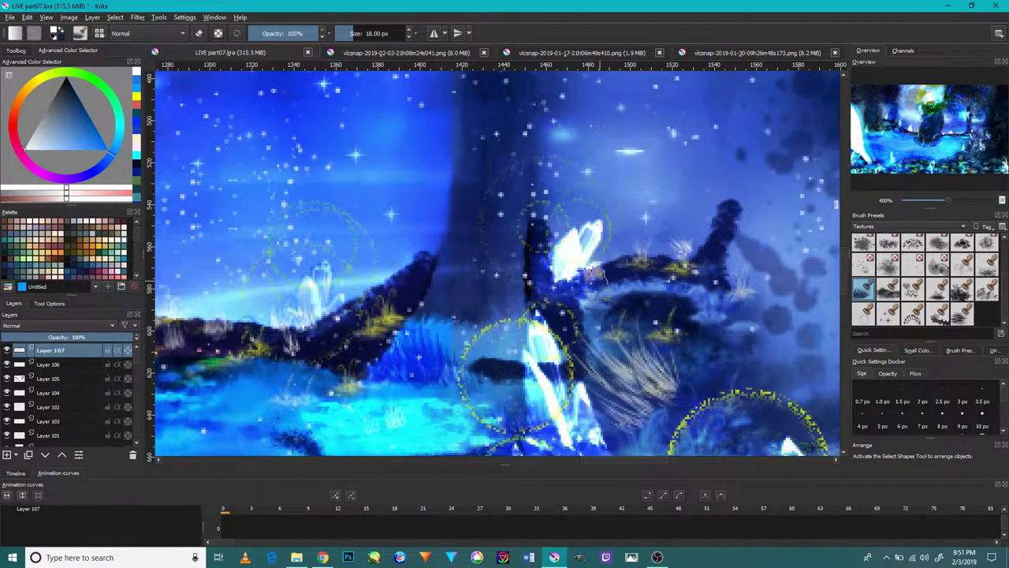
pyautogui.scroll(3, 600, 272)
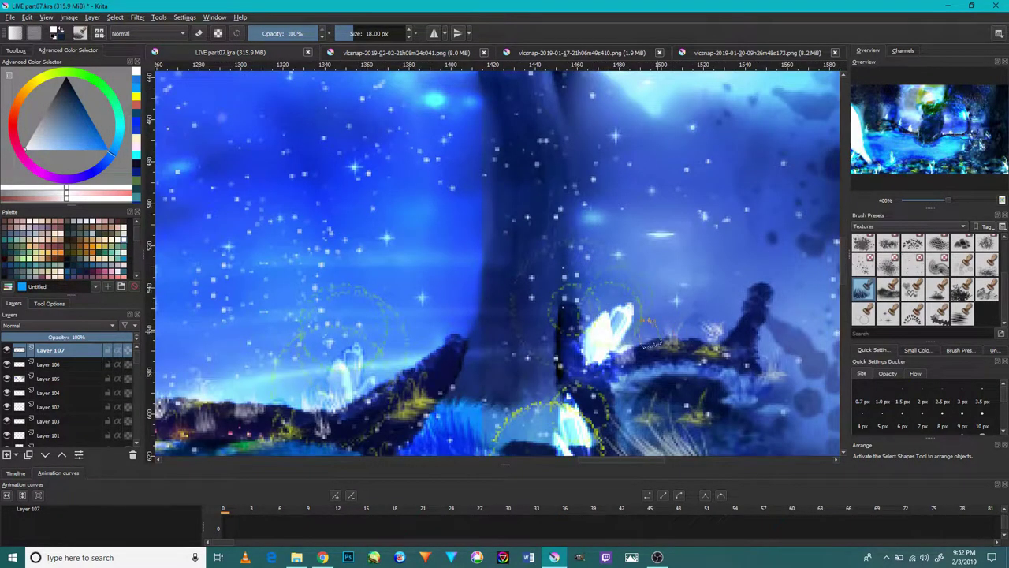
pyautogui.scroll(1, 655, 339)
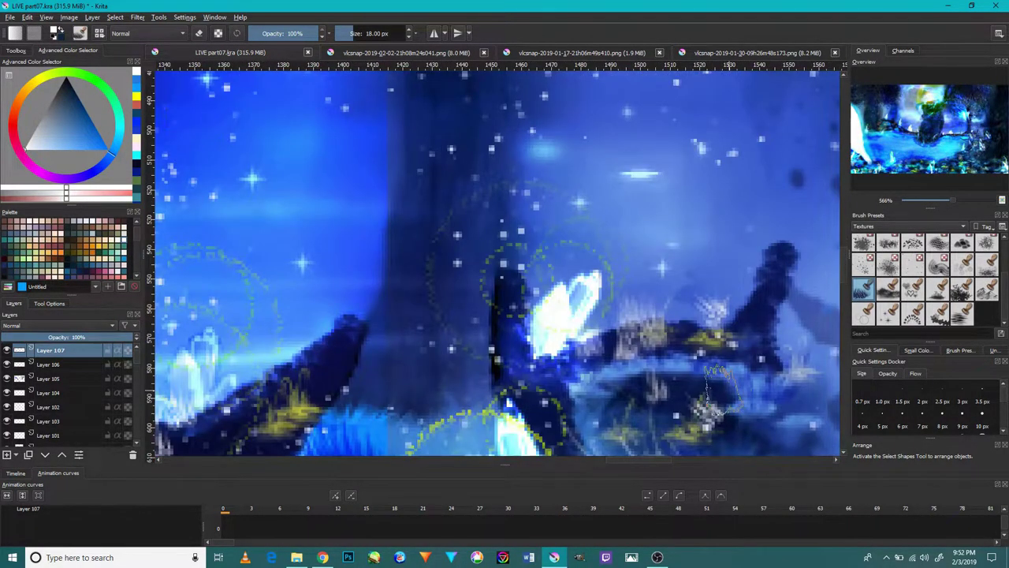
pyautogui.scroll(1, 611, 313)
pyautogui.moveTo(611, 313); pyautogui.dragTo(406, 269)
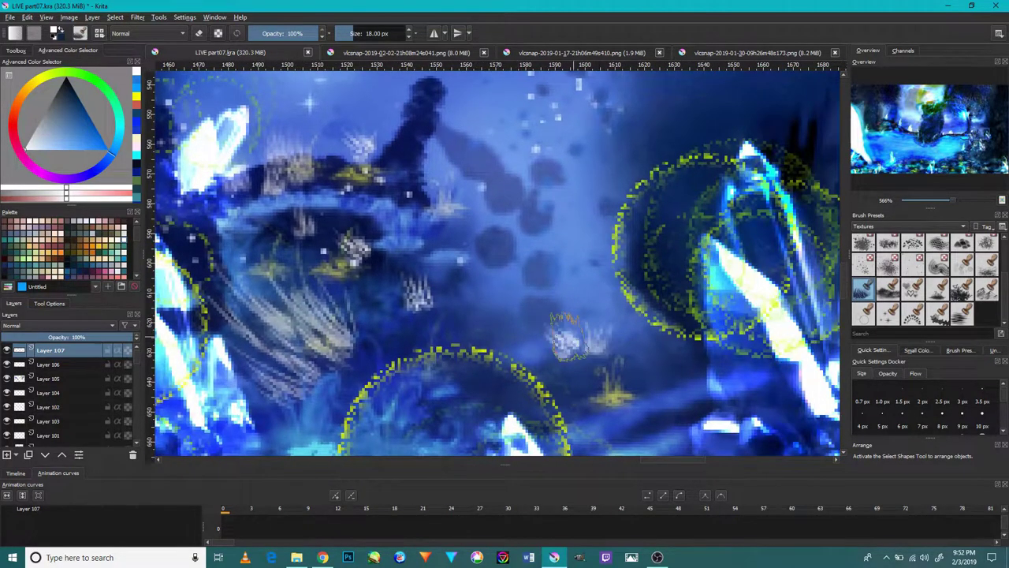
pyautogui.scroll(-3, 572, 331)
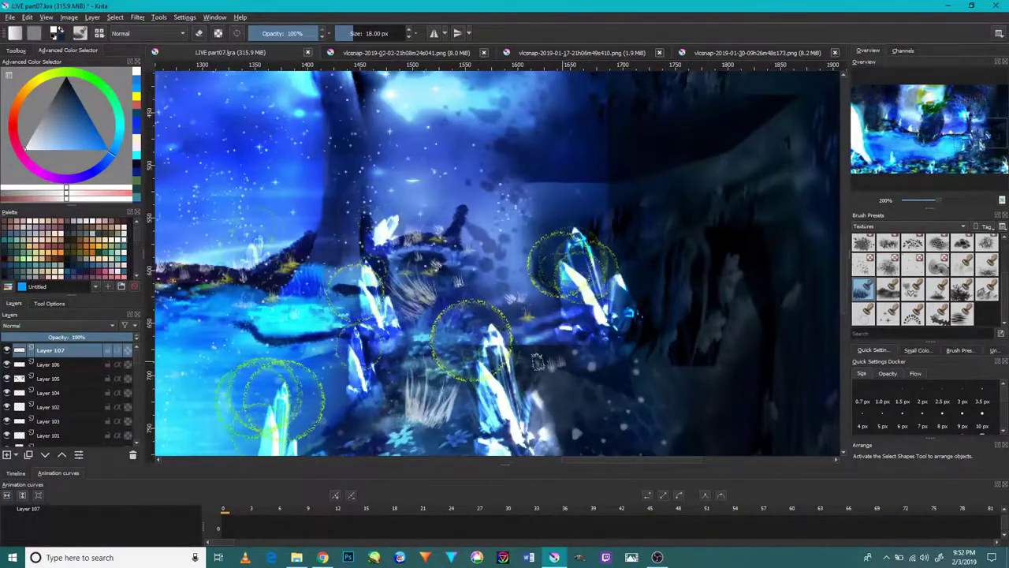
# Undo the last white grass stroke, then dab fuzzy pale grass clumps with a 110 px texture brush.
pyautogui.hotkey('ctrl', 'z')
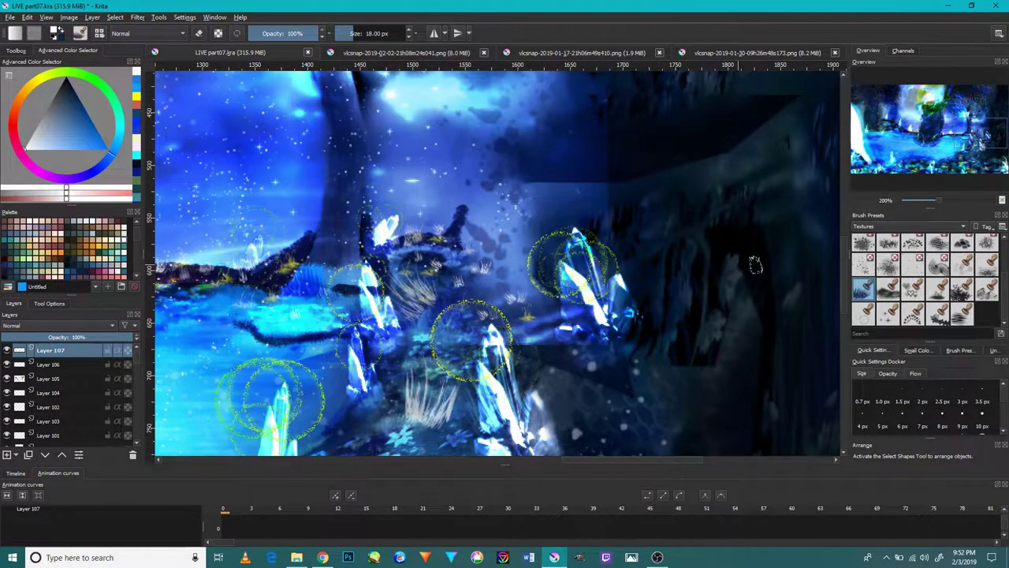
pyautogui.click(889, 290)
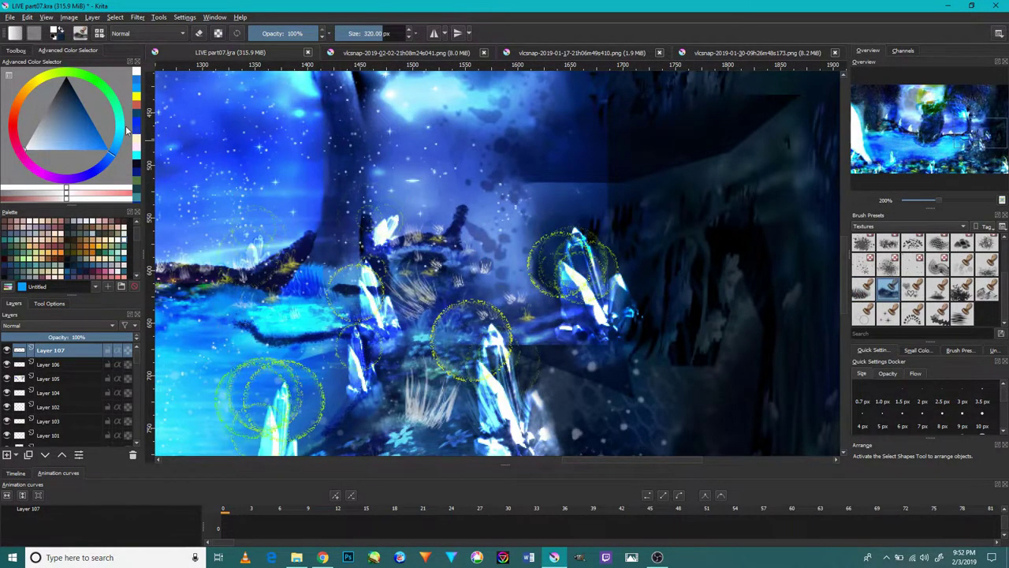
pyautogui.click(45, 139)
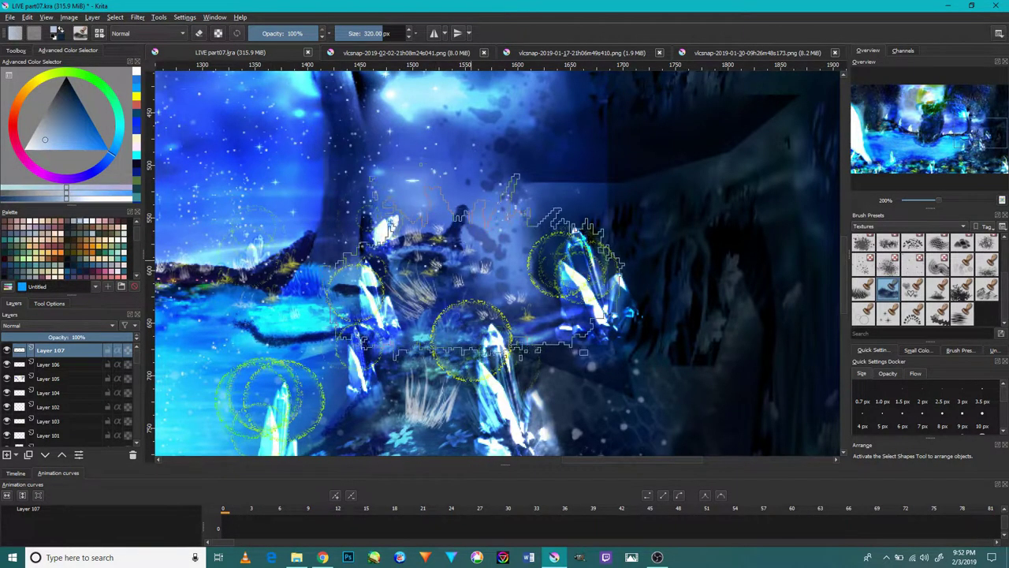
pyautogui.scroll(-5, 496, 260)
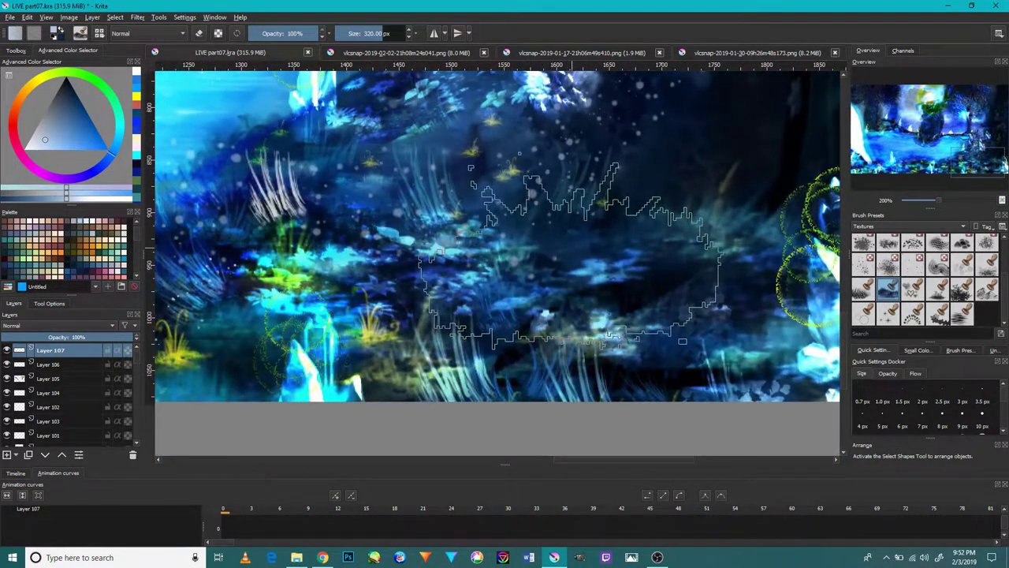
pyautogui.click(670, 303)
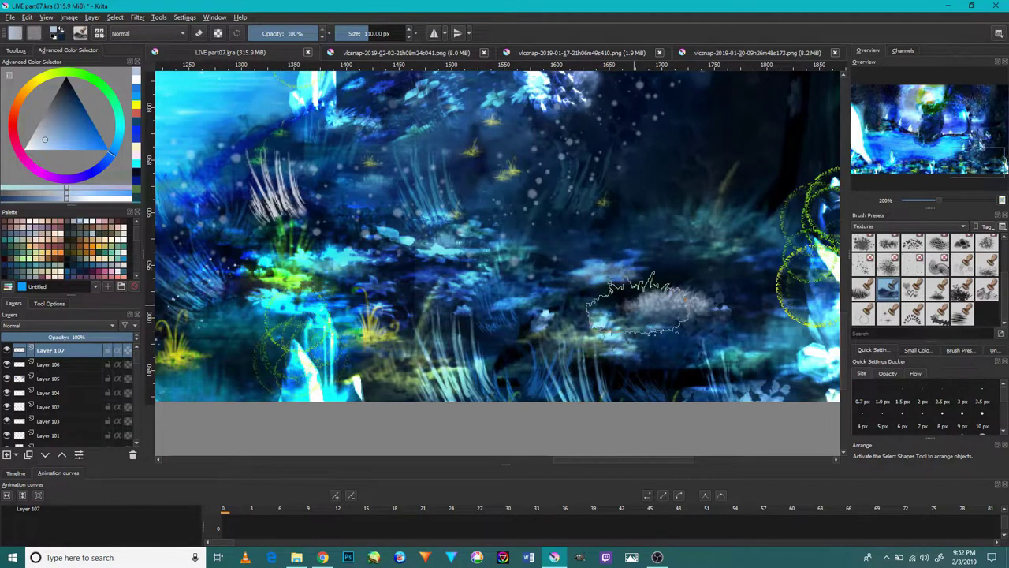
pyautogui.click(669, 241)
# Paint saturated darker blue over the light patch beside the crystal near the lake shoreline.
pyautogui.click(98, 138)
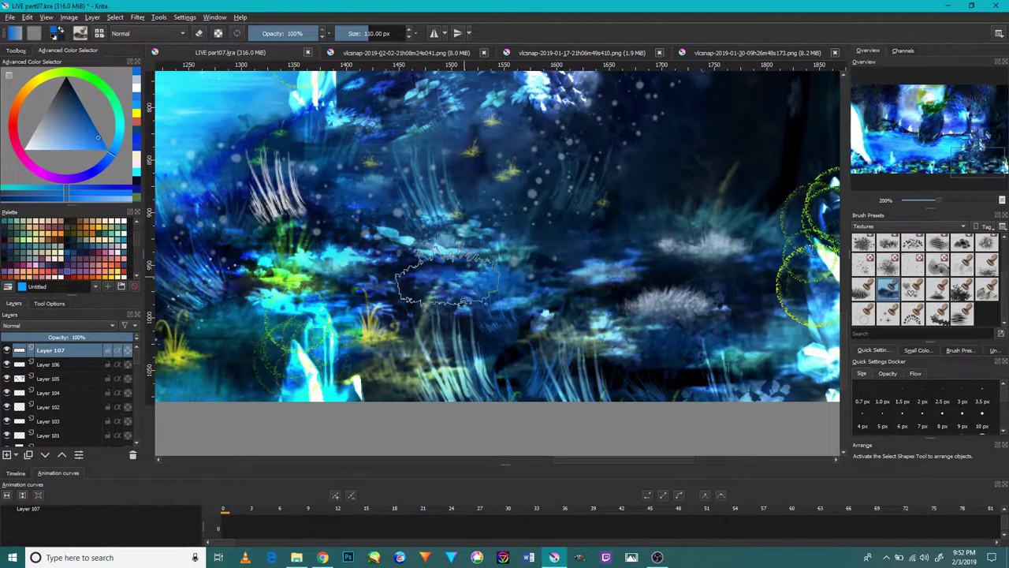
pyautogui.moveTo(387, 162); pyautogui.dragTo(694, 441)
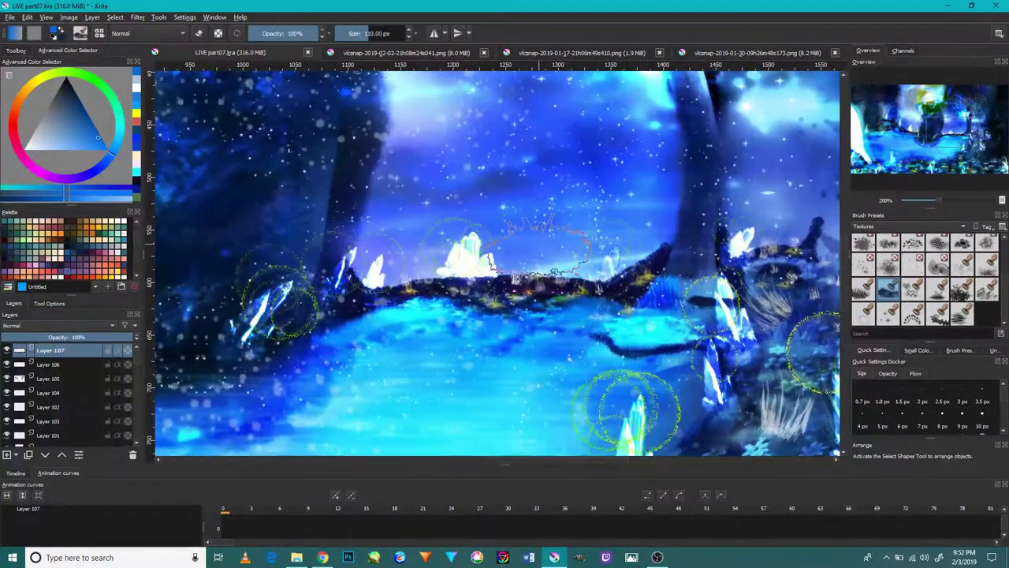
pyautogui.scroll(10, 544, 249)
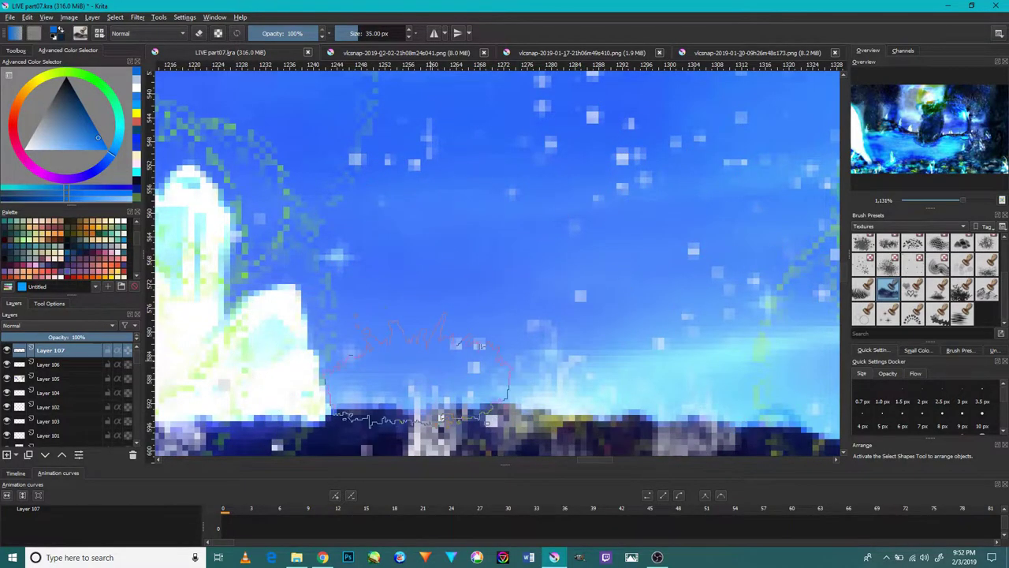
pyautogui.moveTo(418, 371); pyautogui.dragTo(441, 379)
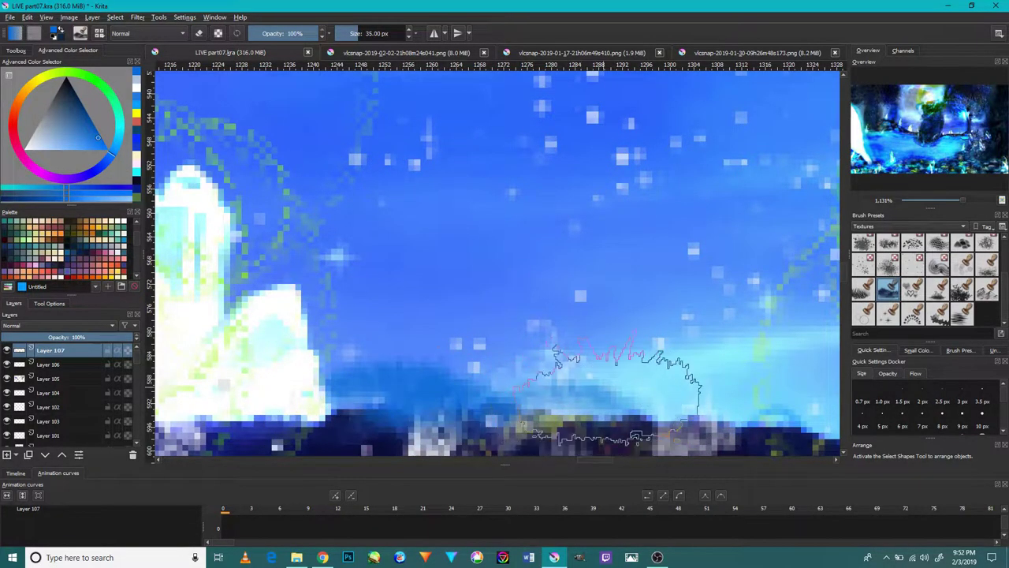
# Centre the whole painting and zoom in on the crystals above the water.
pyautogui.scroll(-5, 615, 395)
pyautogui.scroll(3, 304, 386)
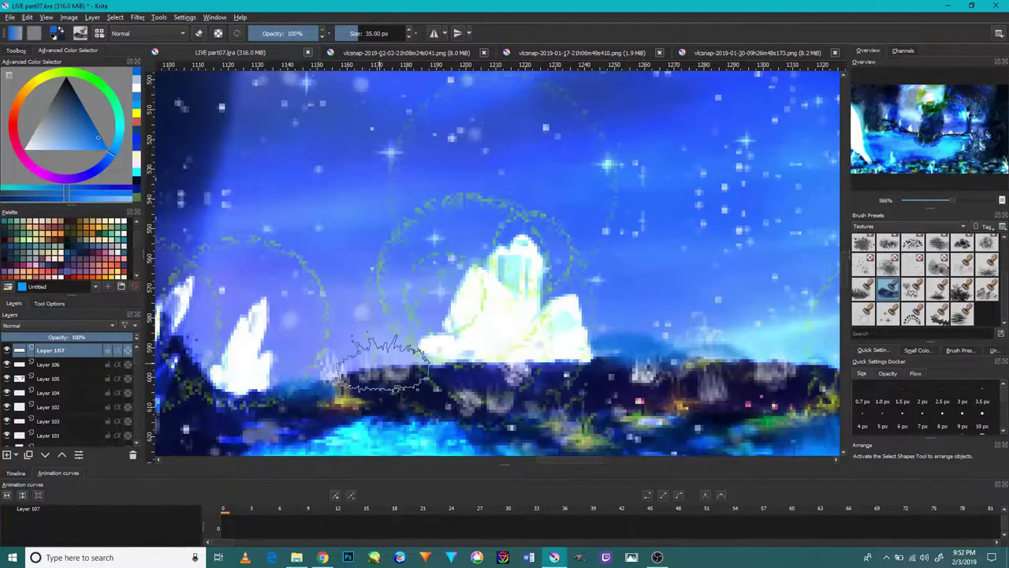
pyautogui.scroll(-8, 484, 349)
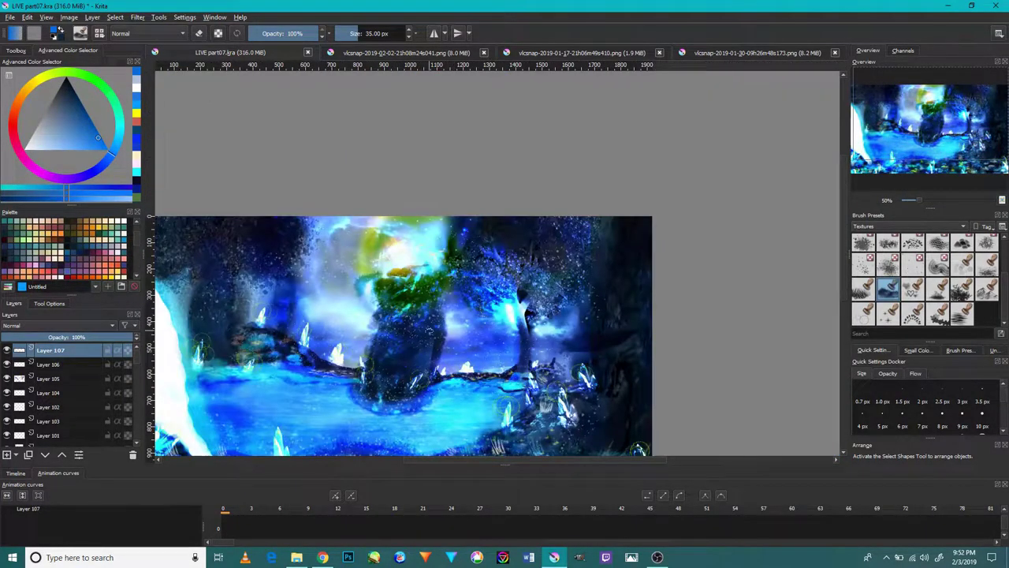
pyautogui.moveTo(417, 334); pyautogui.dragTo(665, 259)
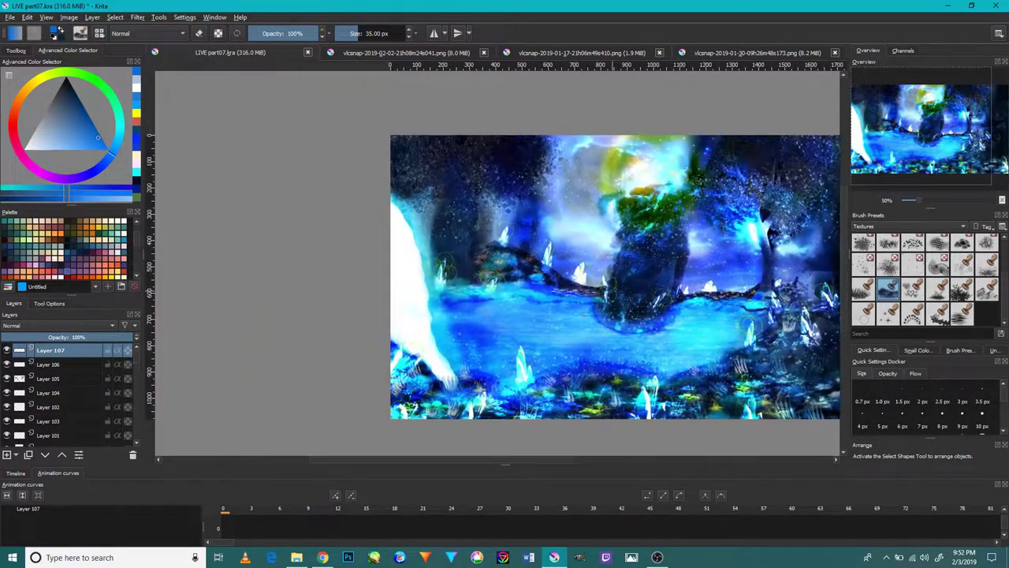
pyautogui.scroll(3, 522, 369)
pyautogui.scroll(3, 522, 369)
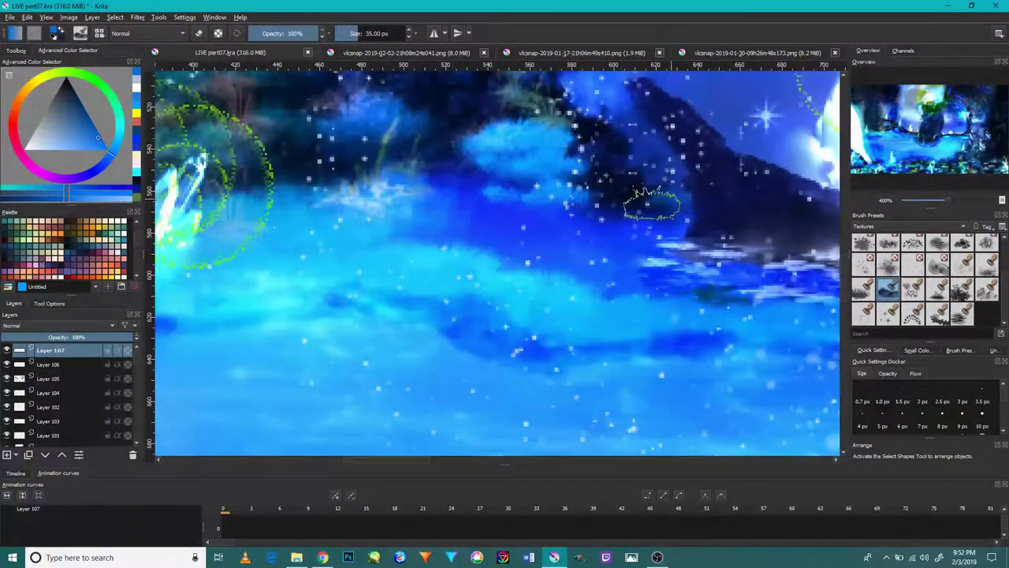
pyautogui.moveTo(744, 209)
pyautogui.mouseDown()
pyautogui.moveTo(717, 238)
pyautogui.moveTo(662, 457)
pyautogui.mouseUp()
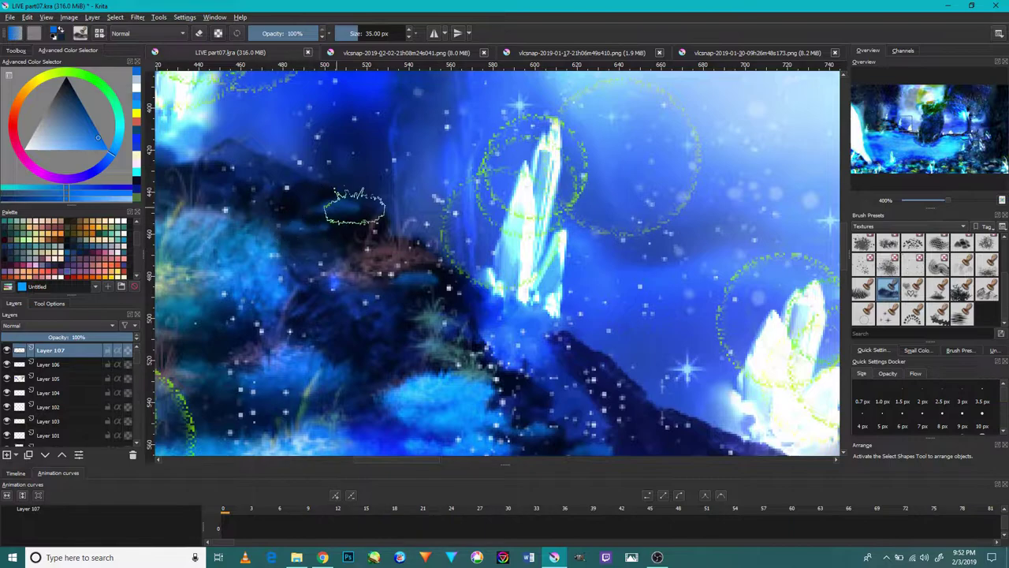
pyautogui.scroll(-4, 516, 296)
pyautogui.scroll(3, 332, 321)
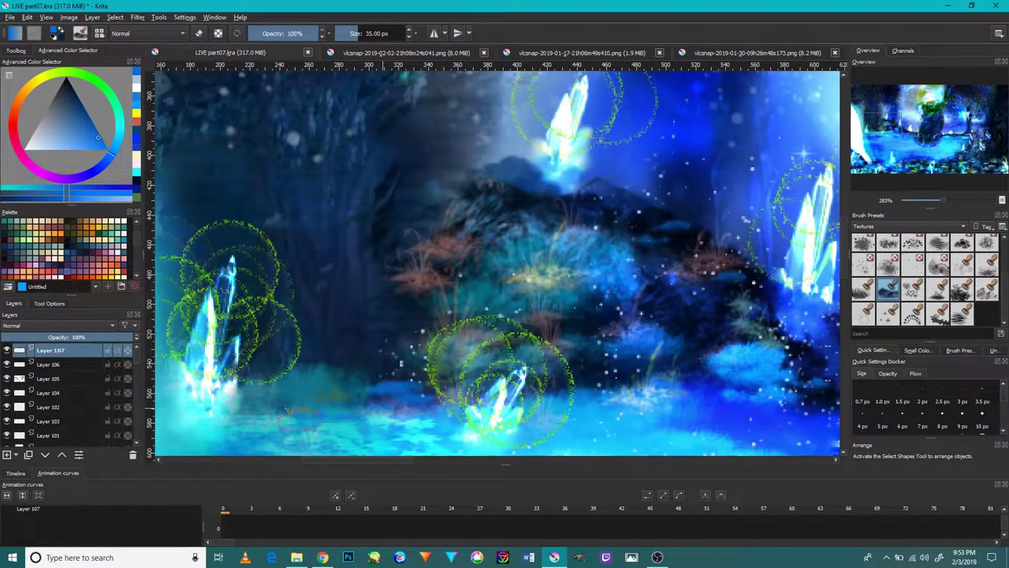
pyautogui.scroll(-4, 394, 407)
pyautogui.scroll(1, 390, 401)
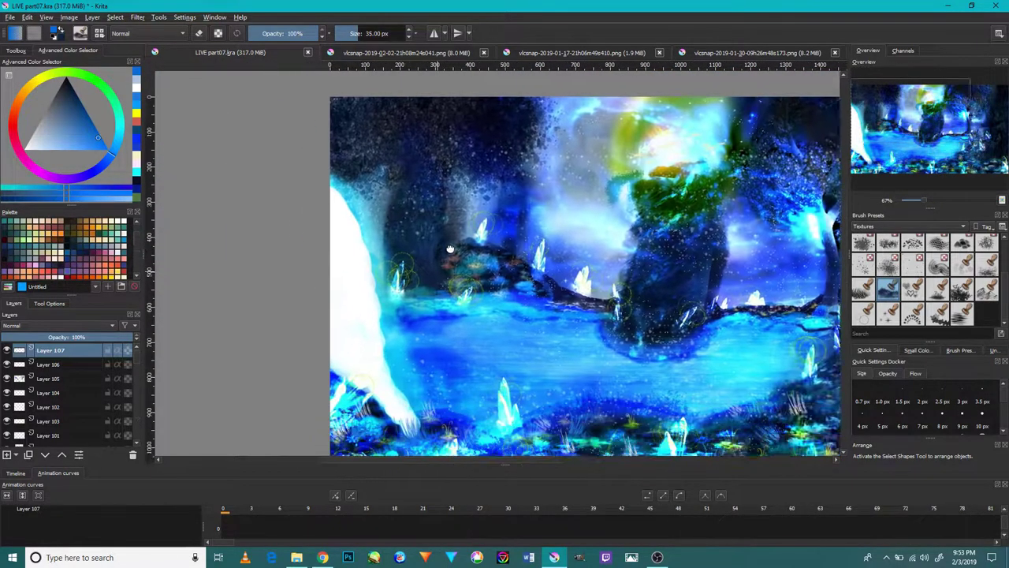
pyautogui.scroll(1, 414, 371)
pyautogui.scroll(1, 430, 366)
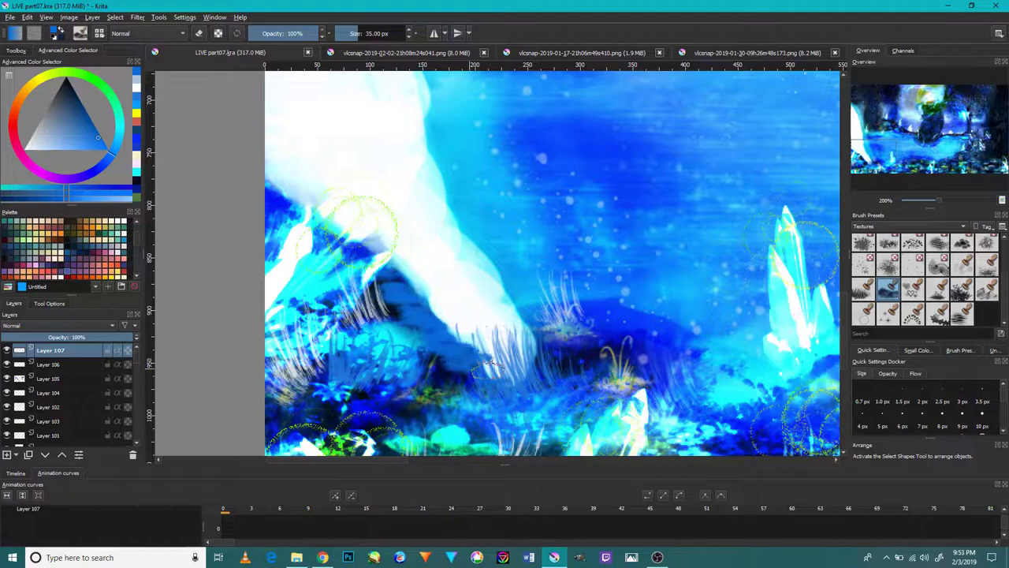
pyautogui.scroll(1, 361, 224)
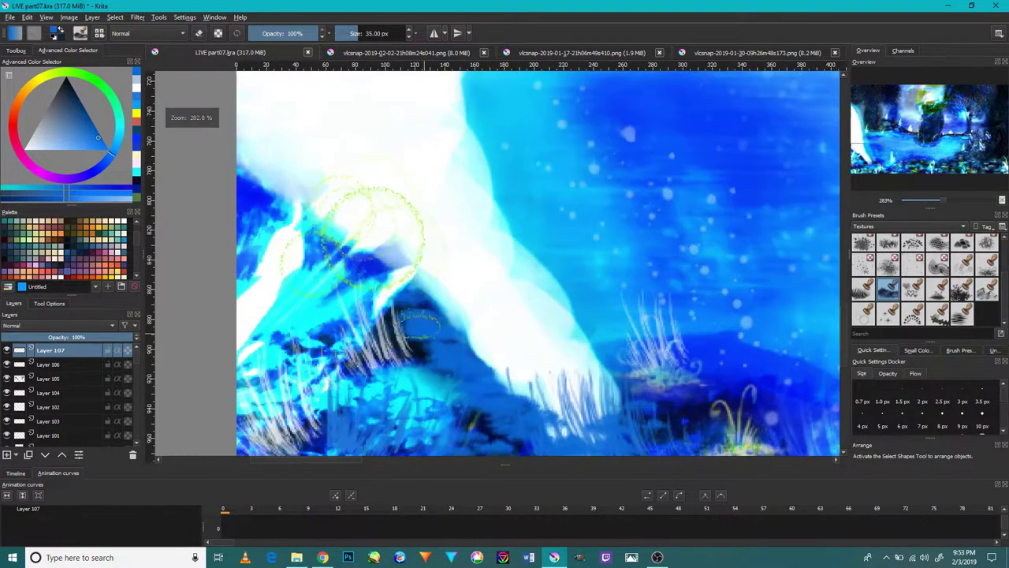
pyautogui.scroll(2, 371, 214)
pyautogui.scroll(-1, 442, 205)
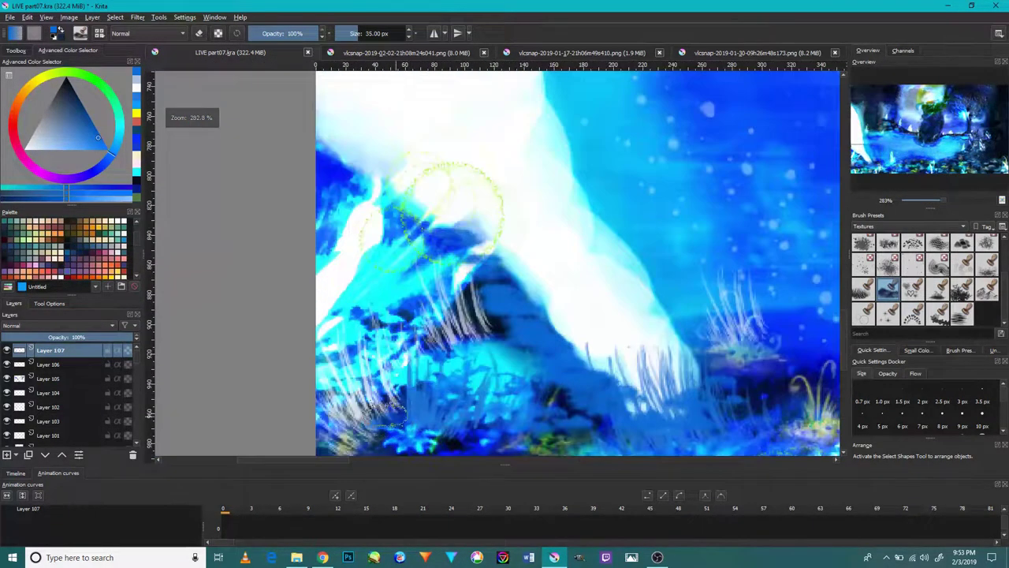
pyautogui.scroll(-2, 473, 299)
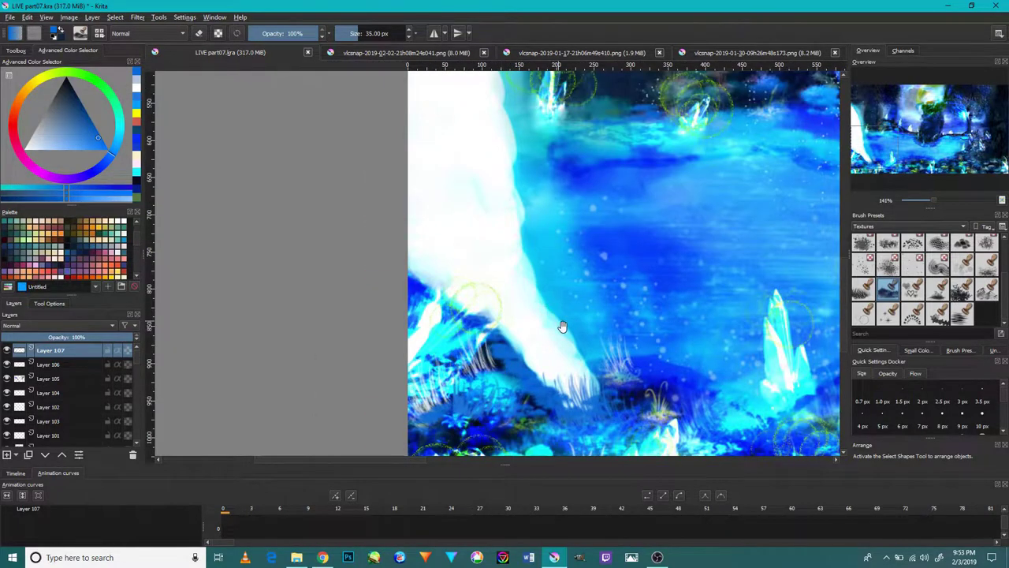
# Return to 100% zoom and survey the upper right and the riverbank crystals.
pyautogui.moveTo(562, 326); pyautogui.dragTo(347, 366)
pyautogui.scroll(2, 418, 402)
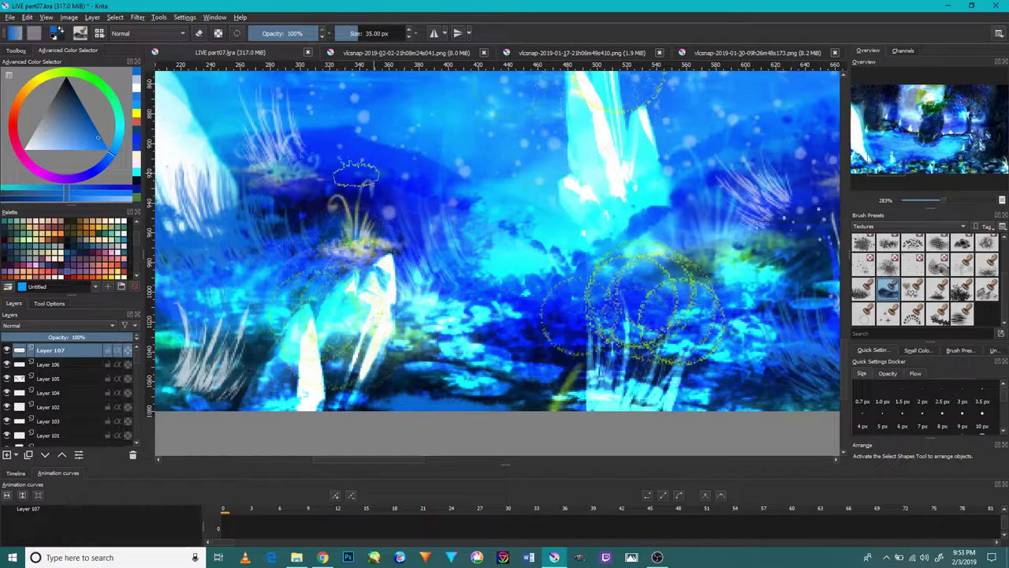
pyautogui.press('1')
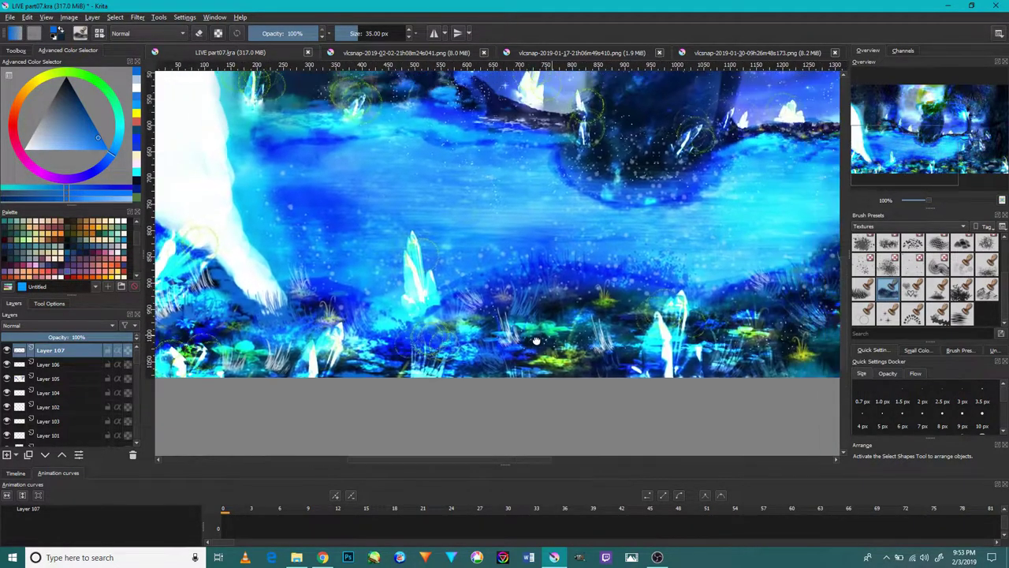
pyautogui.moveTo(757, 118); pyautogui.dragTo(549, 380)
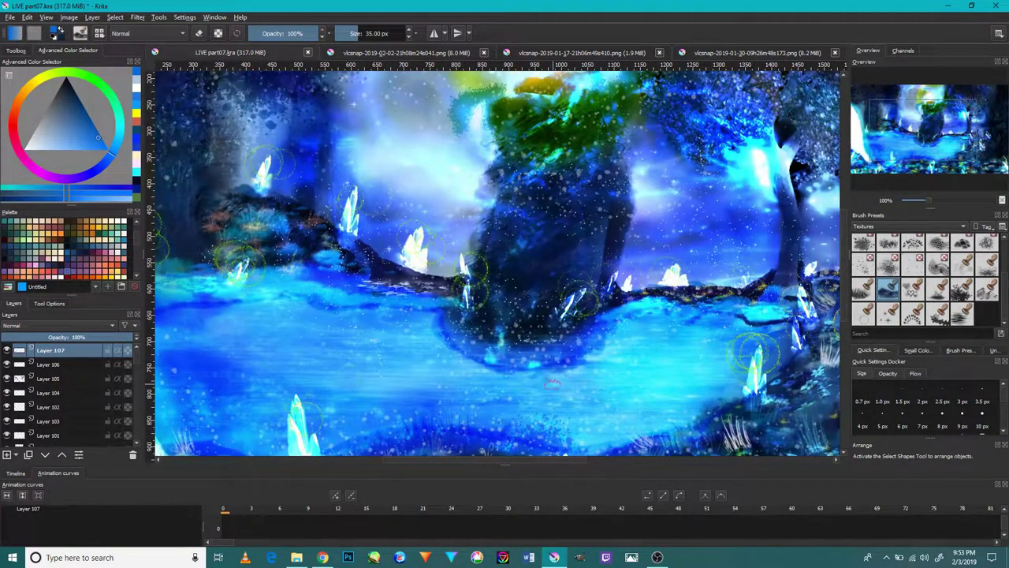
pyautogui.scroll(-3, 552, 384)
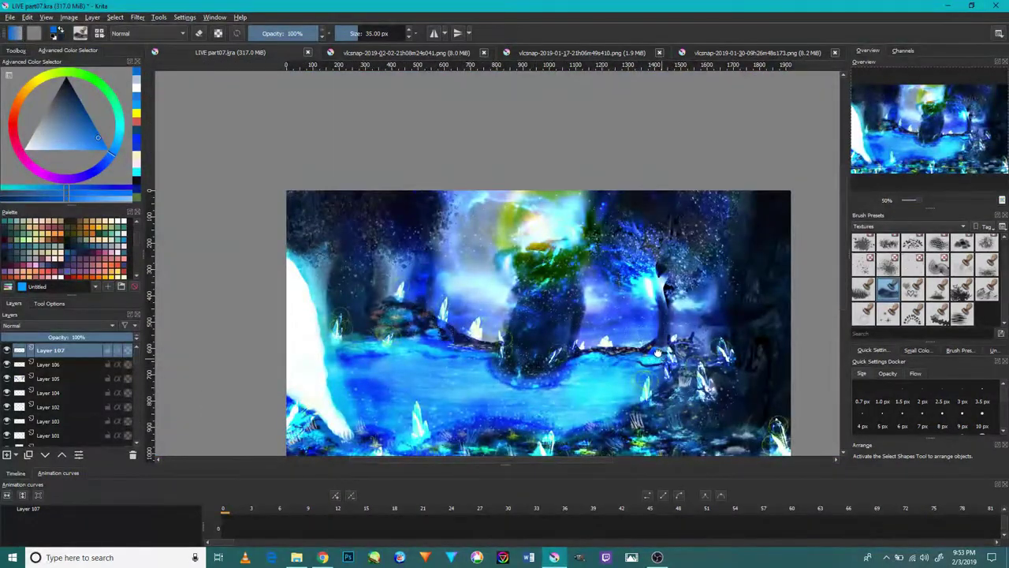
pyautogui.scroll(1, 658, 352)
pyautogui.scroll(4, 654, 252)
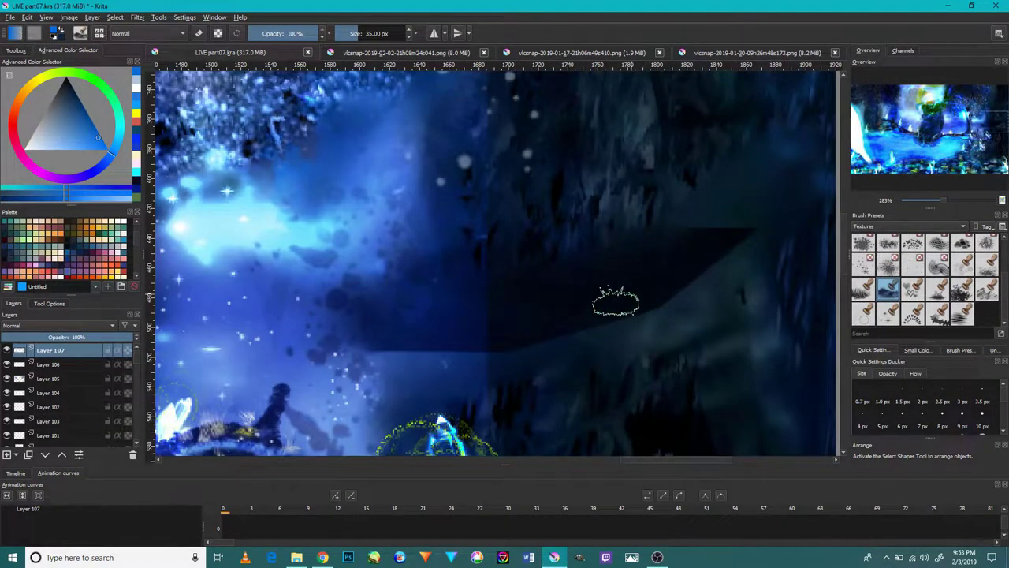
pyautogui.scroll(-3, 563, 302)
pyautogui.scroll(3, 521, 347)
pyautogui.scroll(1, 479, 400)
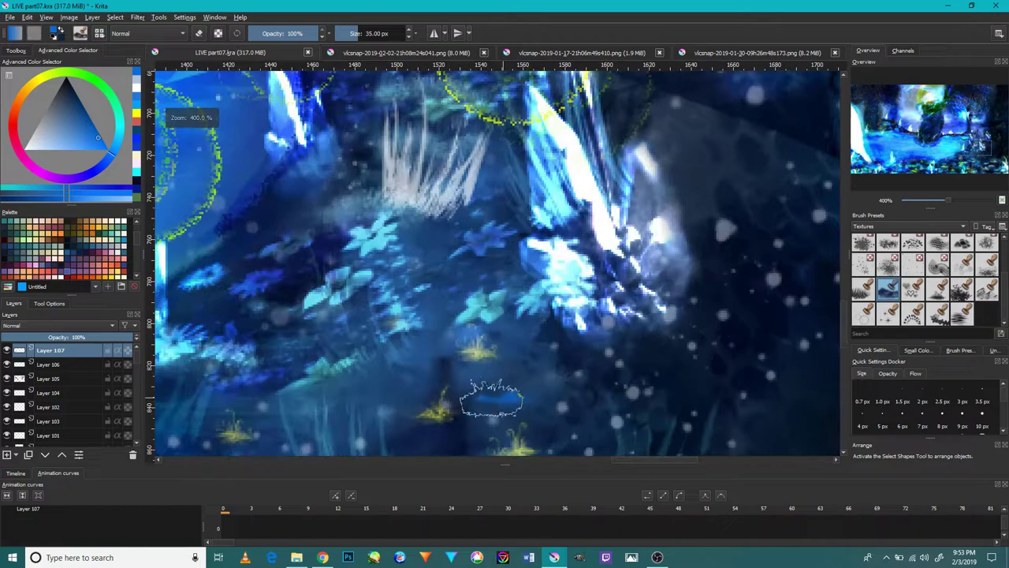
pyautogui.scroll(-2, 340, 403)
pyautogui.scroll(-2, 364, 385)
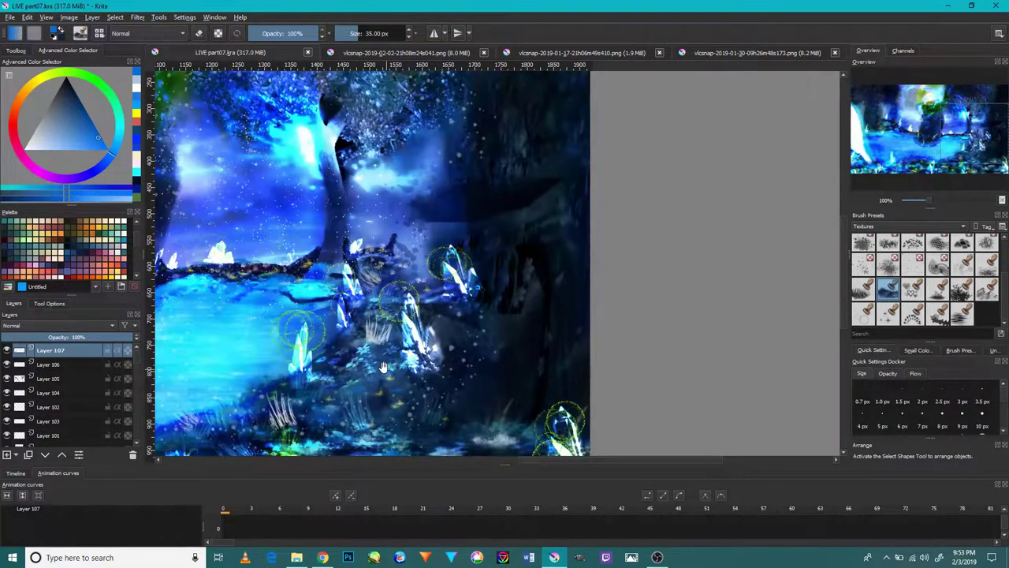
pyautogui.moveTo(383, 367); pyautogui.dragTo(712, 337)
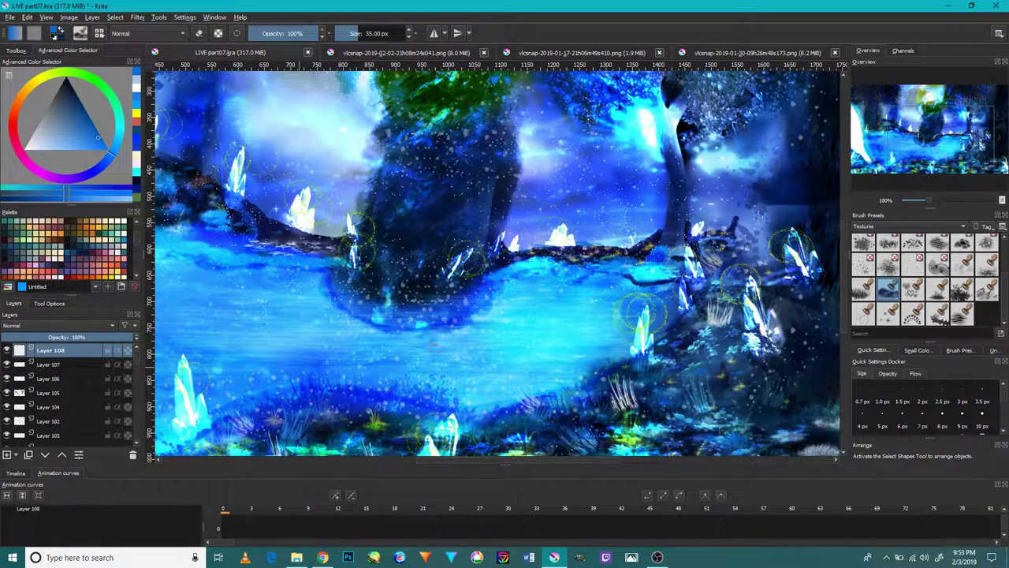
# Set Layer 108 to Luminosity blending with a bright yellow texture brush.
pyautogui.click(889, 314)
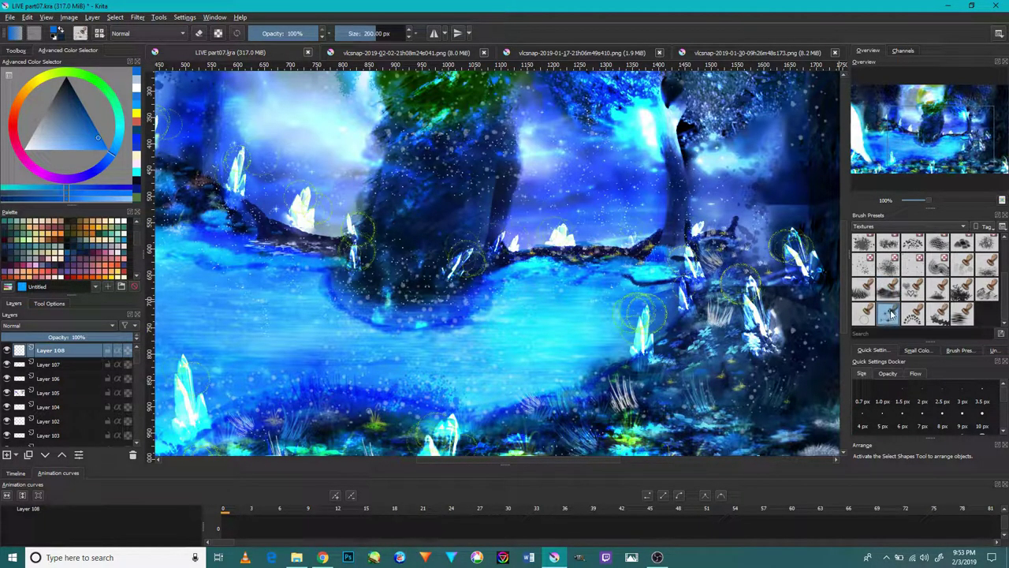
pyautogui.click(38, 325)
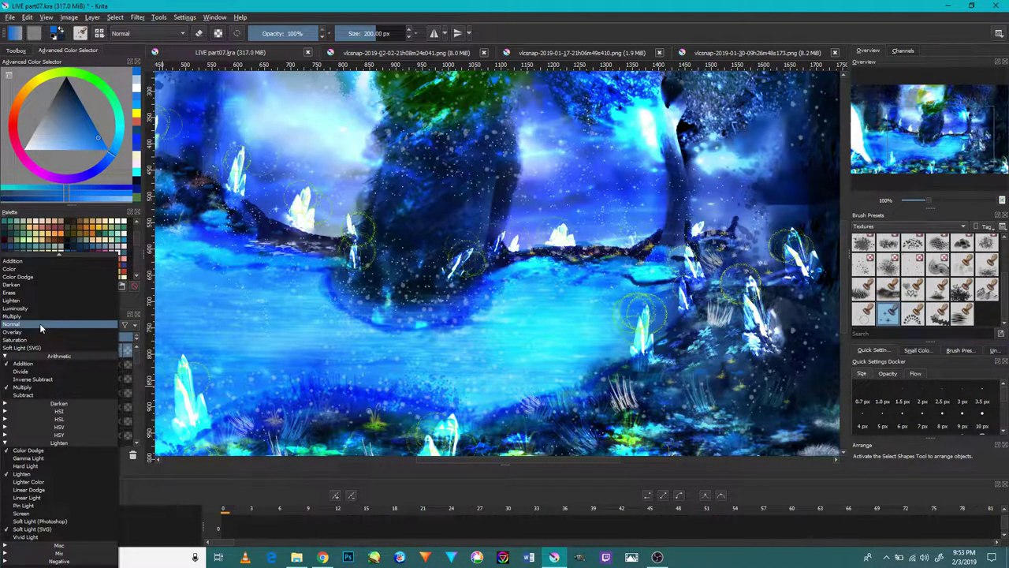
pyautogui.click(49, 309)
pyautogui.scroll(5, 631, 253)
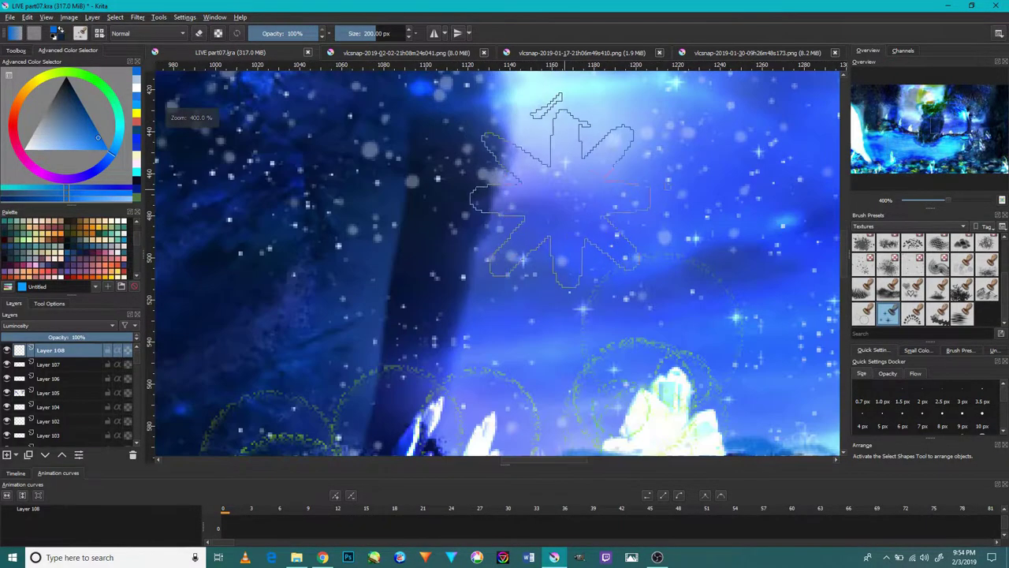
pyautogui.moveTo(632, 240); pyautogui.dragTo(639, 246)
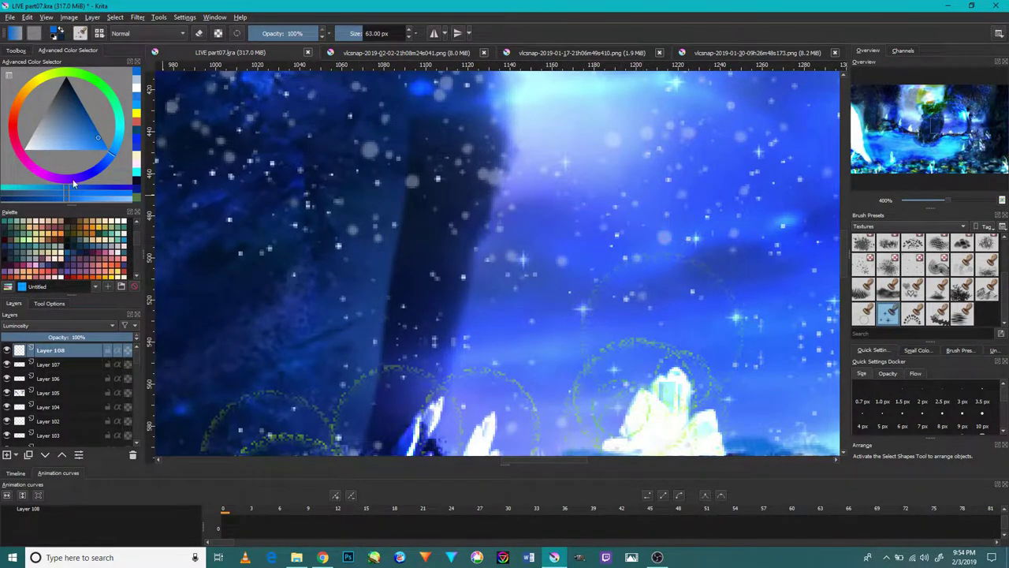
pyautogui.click(44, 76)
pyautogui.click(104, 148)
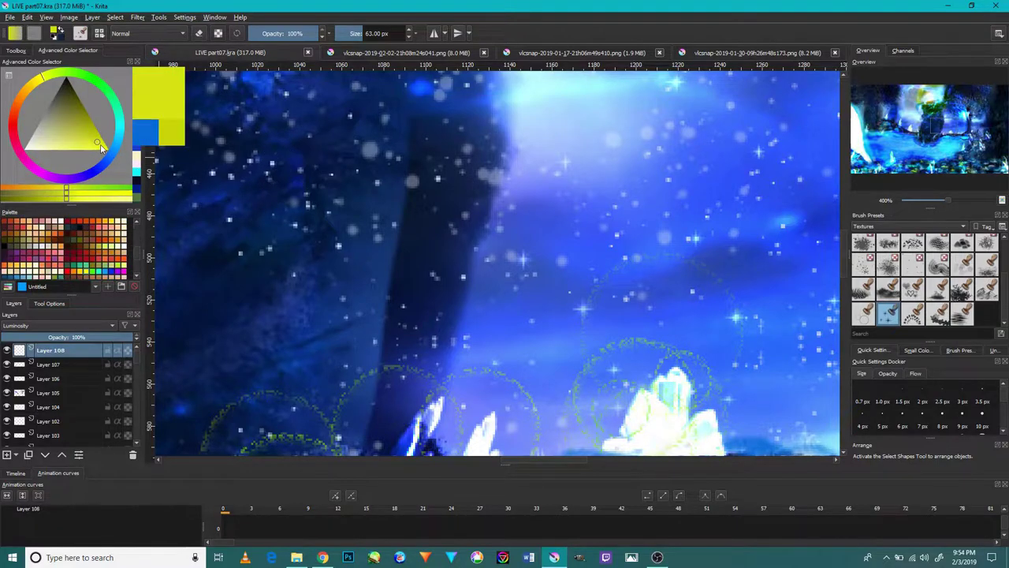
# Inspect the crystals and the glowing tree right of the trunk, keeping Luminosity blending.
pyautogui.scroll(-2, 574, 220)
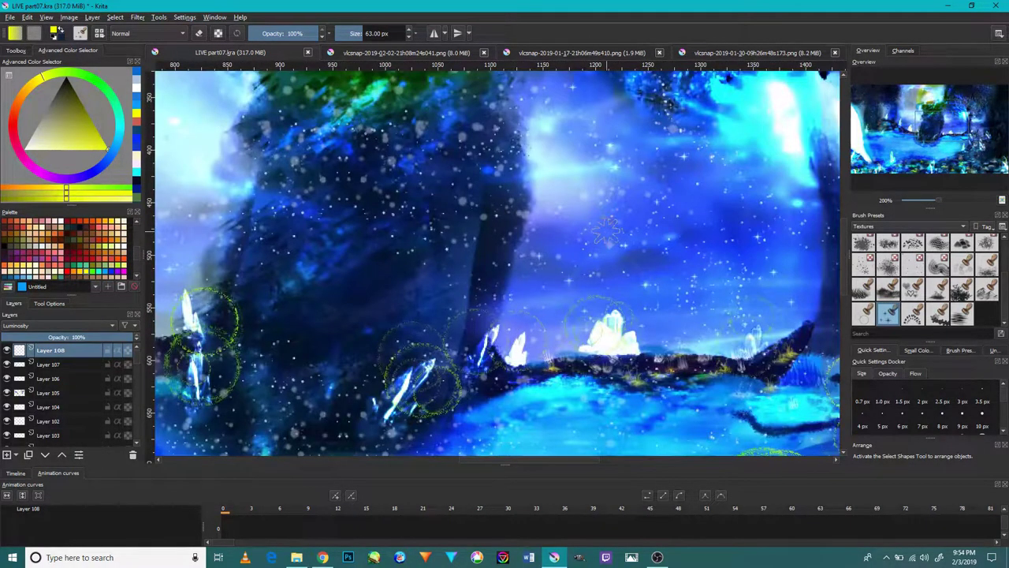
pyautogui.scroll(4, 620, 285)
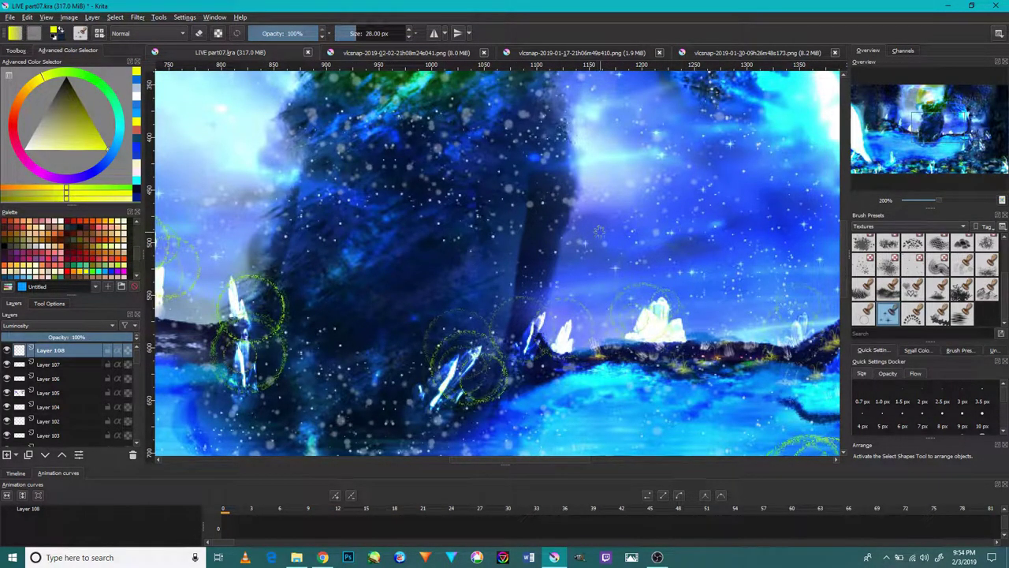
pyautogui.moveTo(716, 208); pyautogui.dragTo(550, 222)
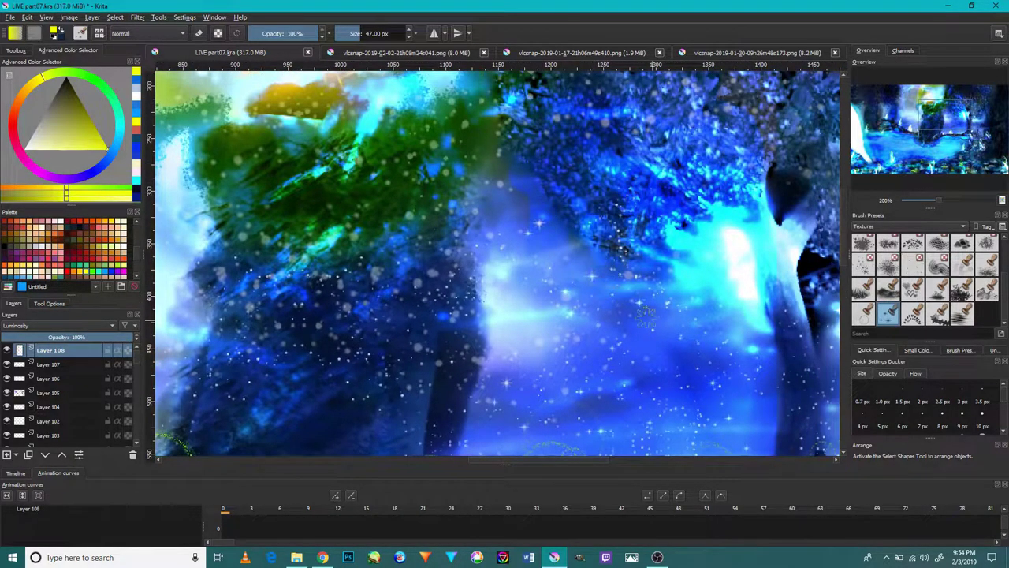
pyautogui.moveTo(676, 347); pyautogui.dragTo(690, 304)
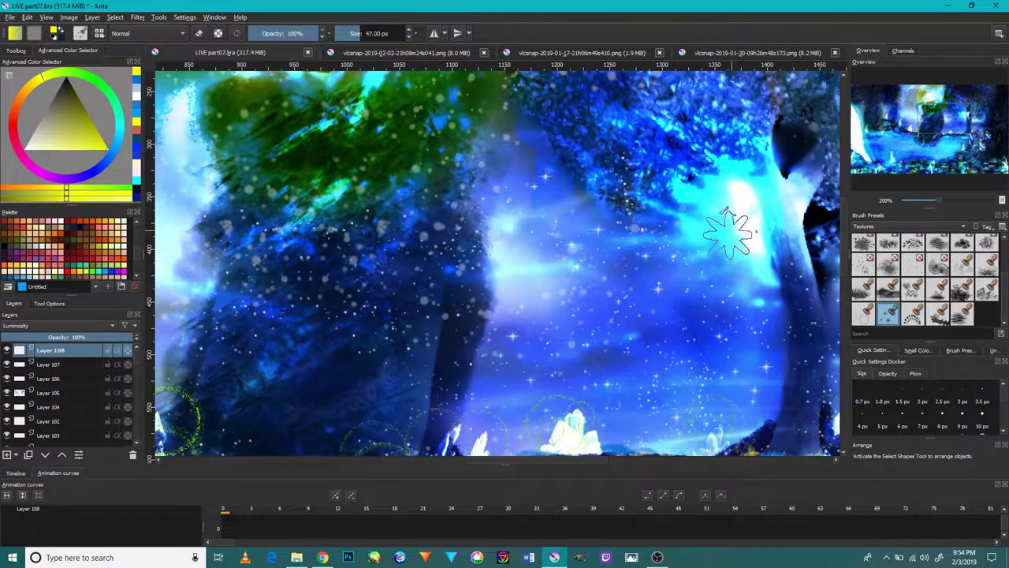
pyautogui.moveTo(714, 277); pyautogui.dragTo(489, 305)
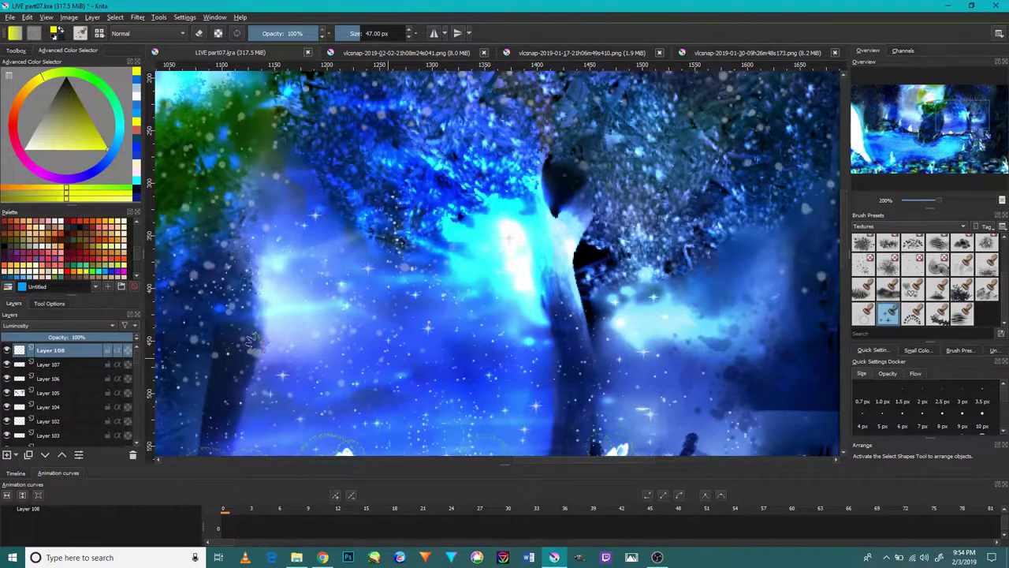
pyautogui.click(27, 325)
pyautogui.click(29, 326)
# Zoom out over the whole painting and examine the sparkles near the tree trunk.
pyautogui.press('-')
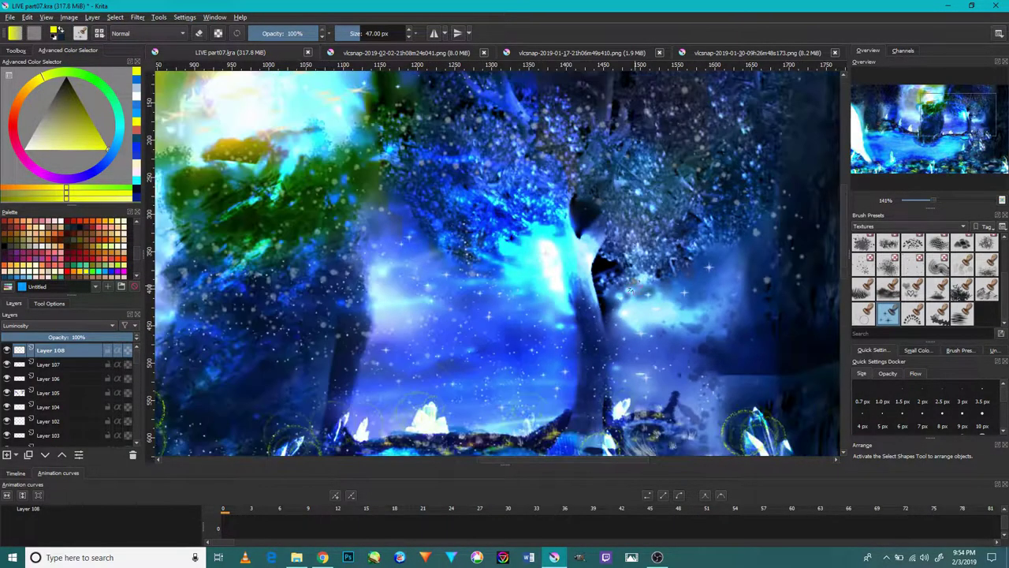
pyautogui.press('-')
pyautogui.scroll(-2, 645, 272)
pyautogui.scroll(4, 645, 272)
pyautogui.scroll(2, 645, 272)
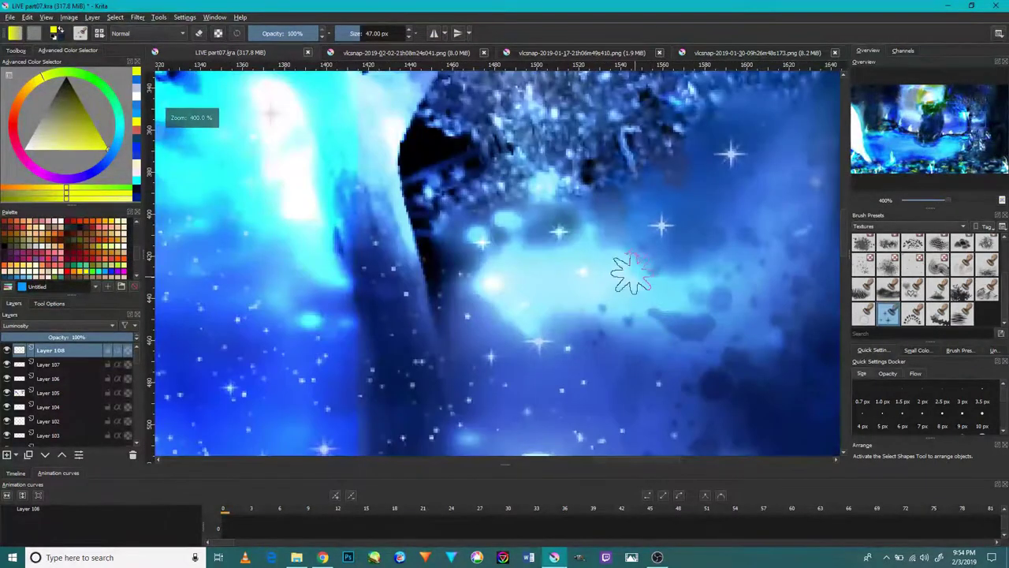
pyautogui.press('[')
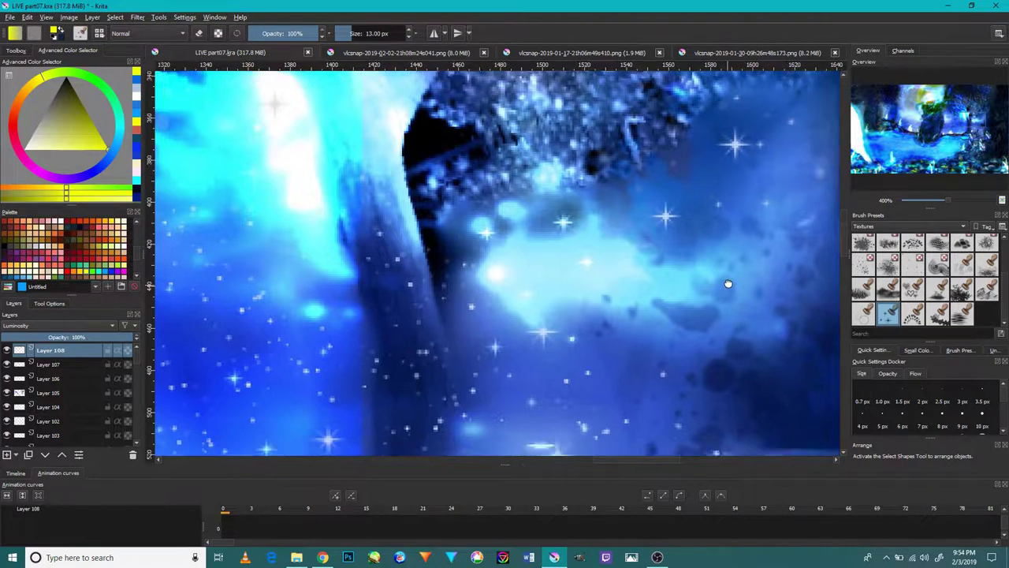
pyautogui.moveTo(731, 107); pyautogui.dragTo(667, 363)
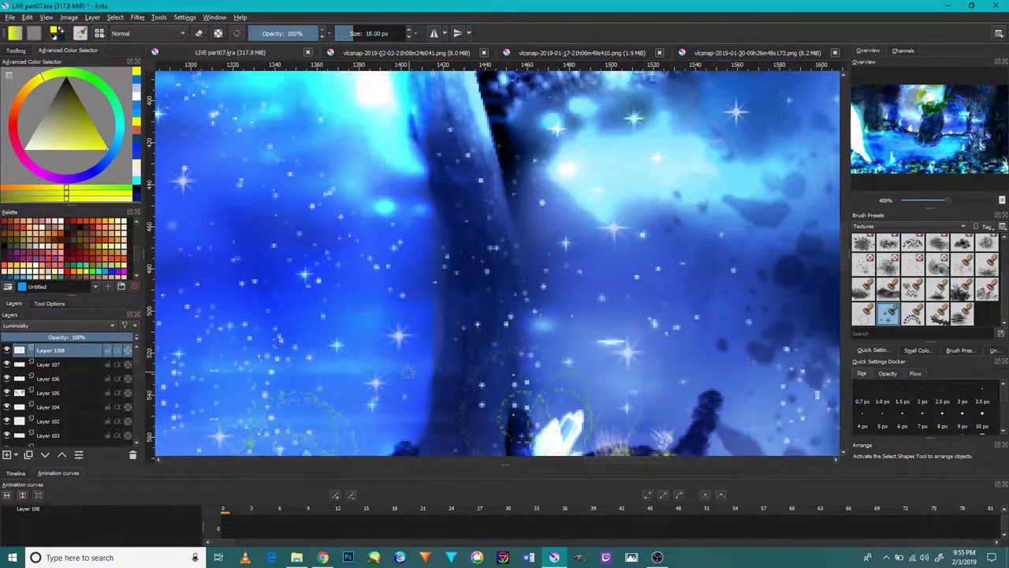
pyautogui.scroll(-5, 365, 263)
pyautogui.scroll(2, 355, 284)
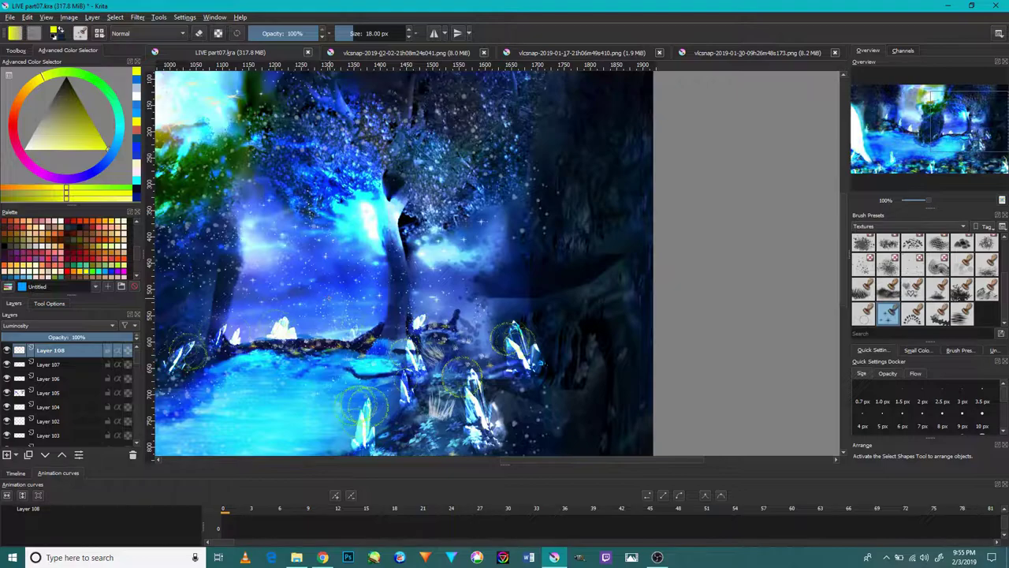
# Survey the left side, upper tree and sky edge, and enlarge the brush to 44 px.
pyautogui.moveTo(224, 182); pyautogui.dragTo(660, 182)
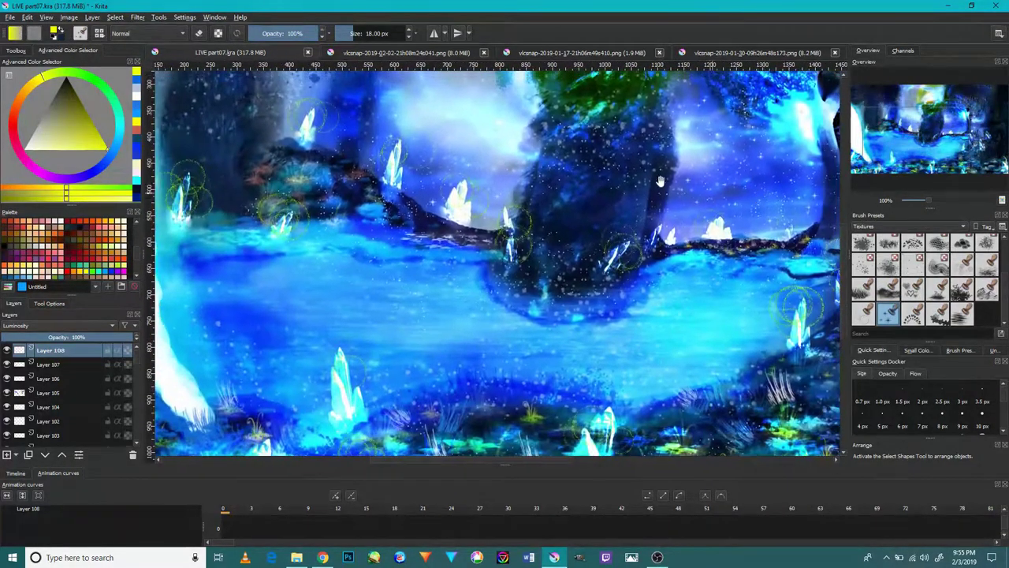
pyautogui.moveTo(527, 151); pyautogui.dragTo(504, 264)
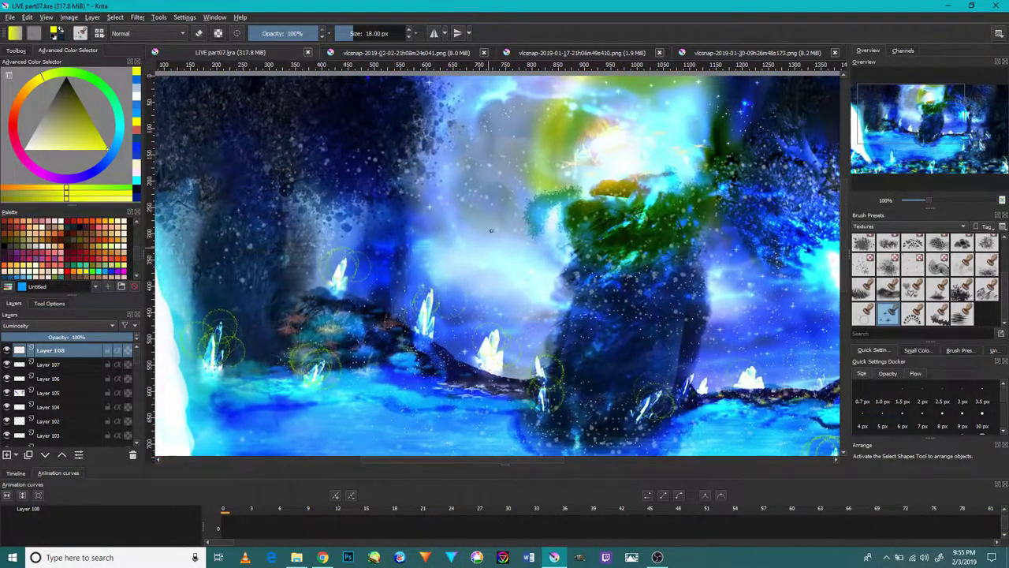
pyautogui.scroll(3, 491, 230)
pyautogui.scroll(2, 496, 194)
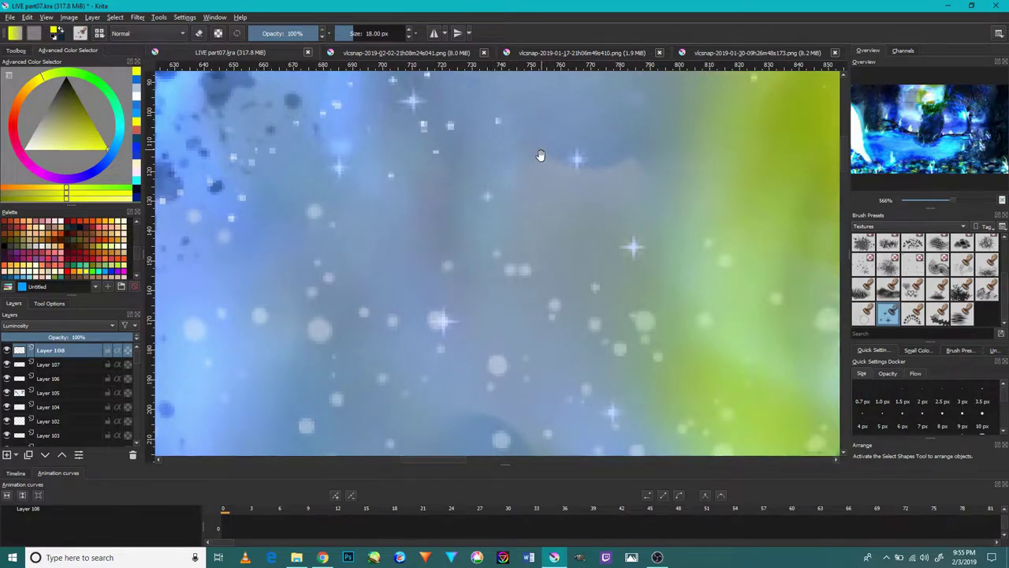
pyautogui.moveTo(540, 154); pyautogui.dragTo(469, 265)
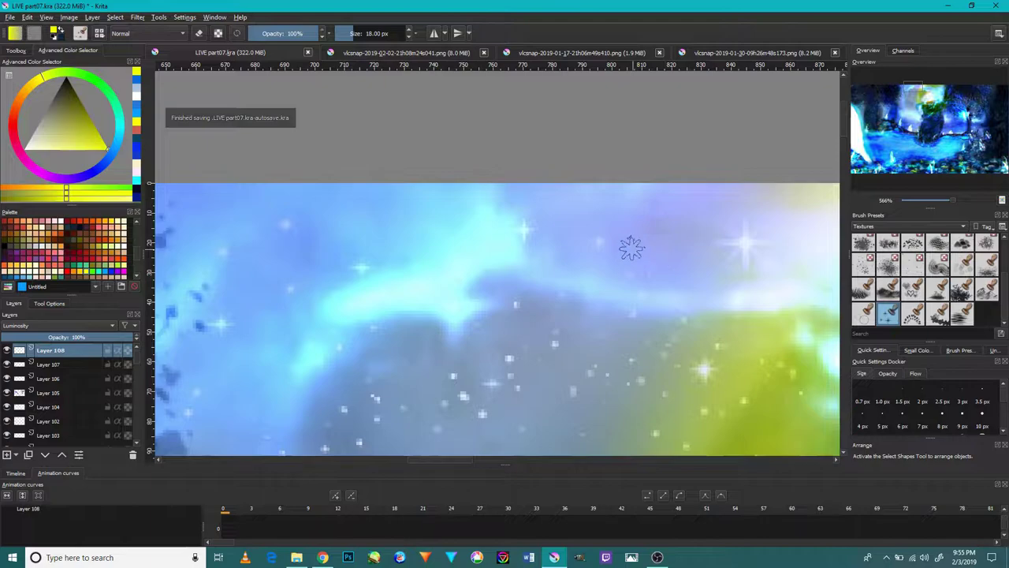
pyautogui.moveTo(619, 247)
pyautogui.mouseDown()
pyautogui.moveTo(675, 252)
pyautogui.moveTo(397, 308)
pyautogui.mouseUp()
# At 100% zoom, inspect the crystal shard, sky sparkle circles, dark rock and green foliage.
pyautogui.moveTo(702, 302); pyautogui.dragTo(666, 272)
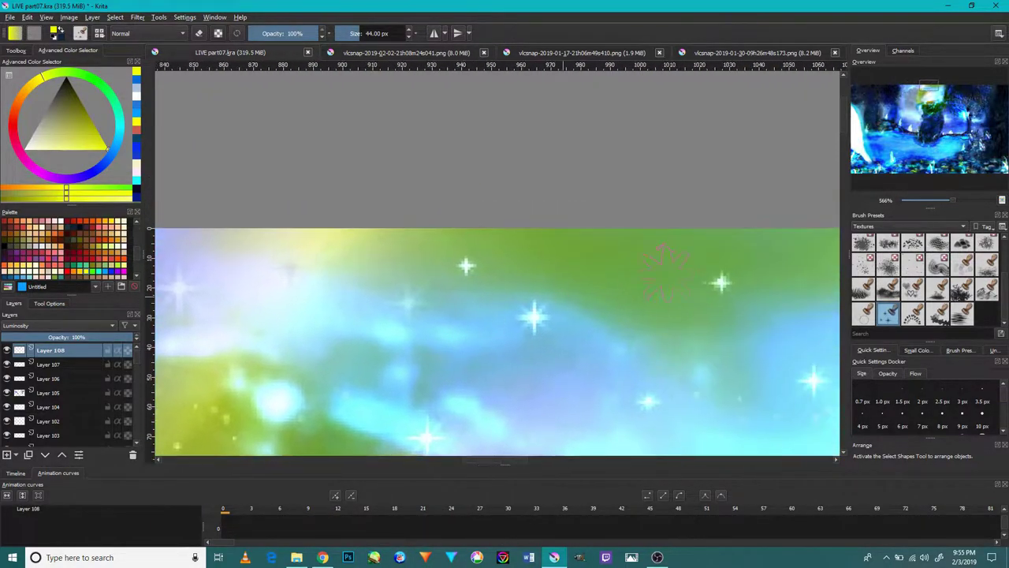
pyautogui.press('-')
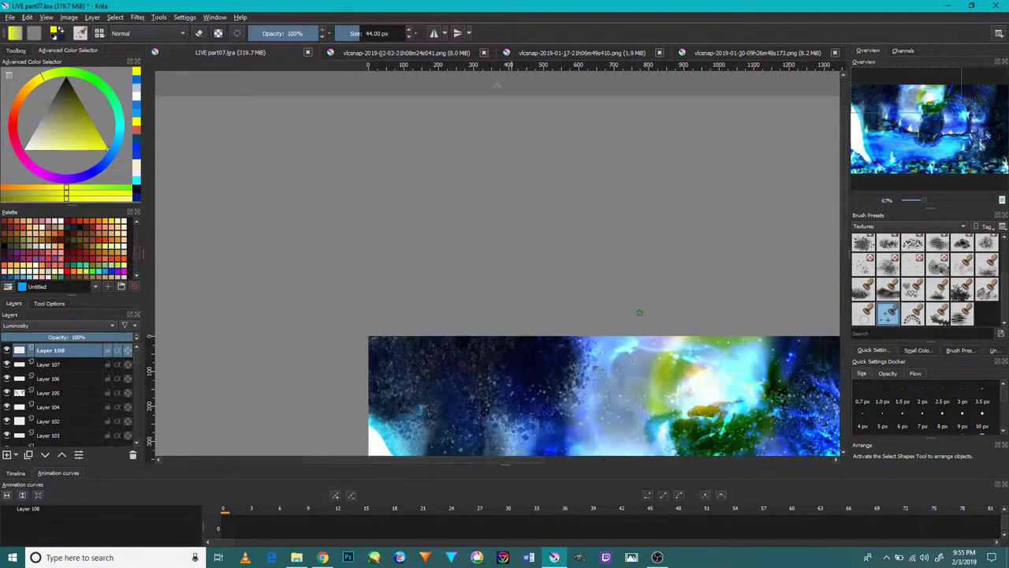
pyautogui.moveTo(675, 337); pyautogui.dragTo(601, 373)
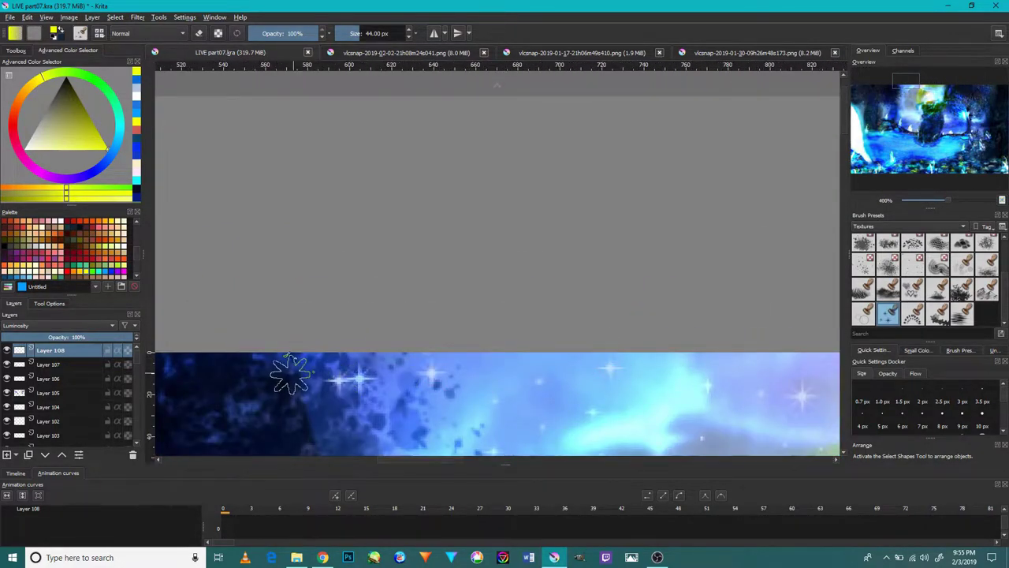
pyautogui.press('1')
pyautogui.moveTo(404, 343); pyautogui.dragTo(462, 239)
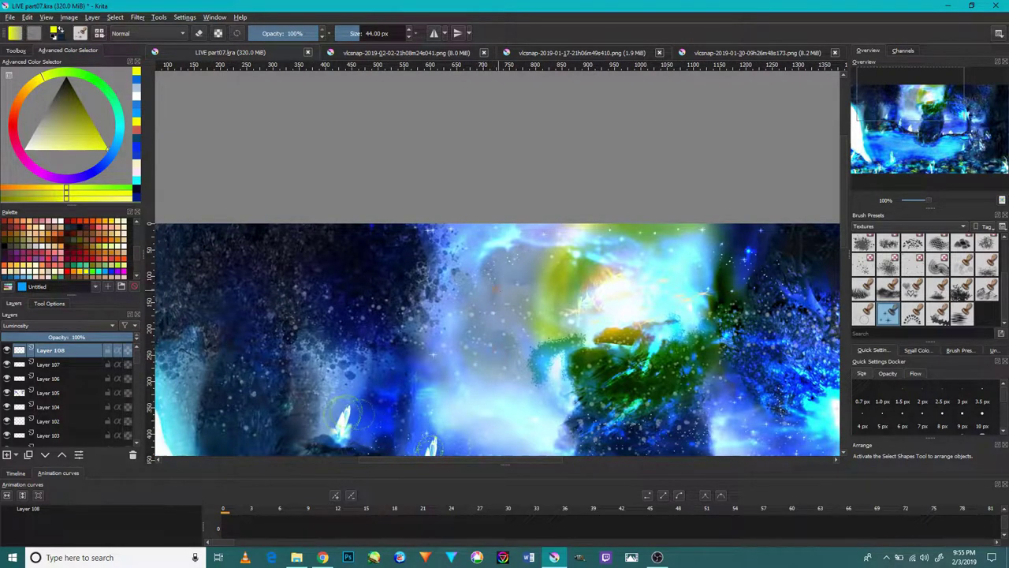
pyautogui.moveTo(512, 443); pyautogui.dragTo(511, 317)
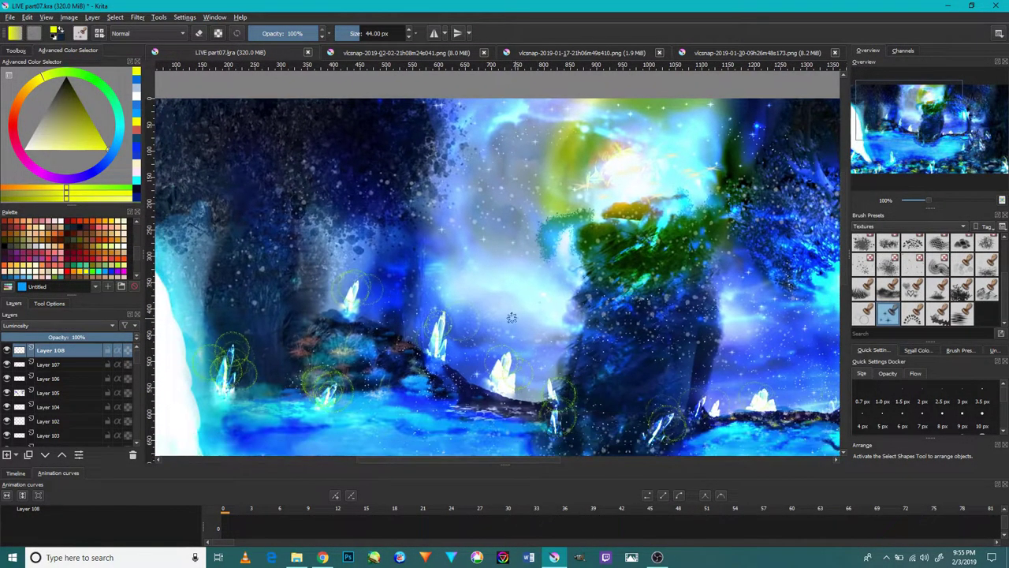
pyautogui.scroll(2, 539, 195)
pyautogui.scroll(3, 540, 194)
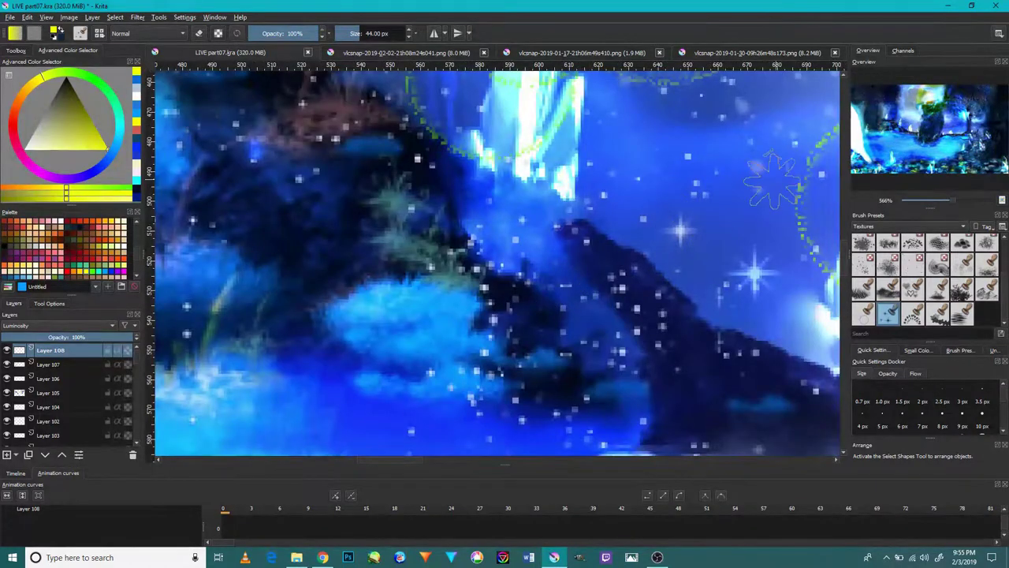
pyautogui.moveTo(704, 179)
pyautogui.mouseDown()
pyautogui.moveTo(640, 210)
pyautogui.moveTo(522, 352)
pyautogui.mouseUp()
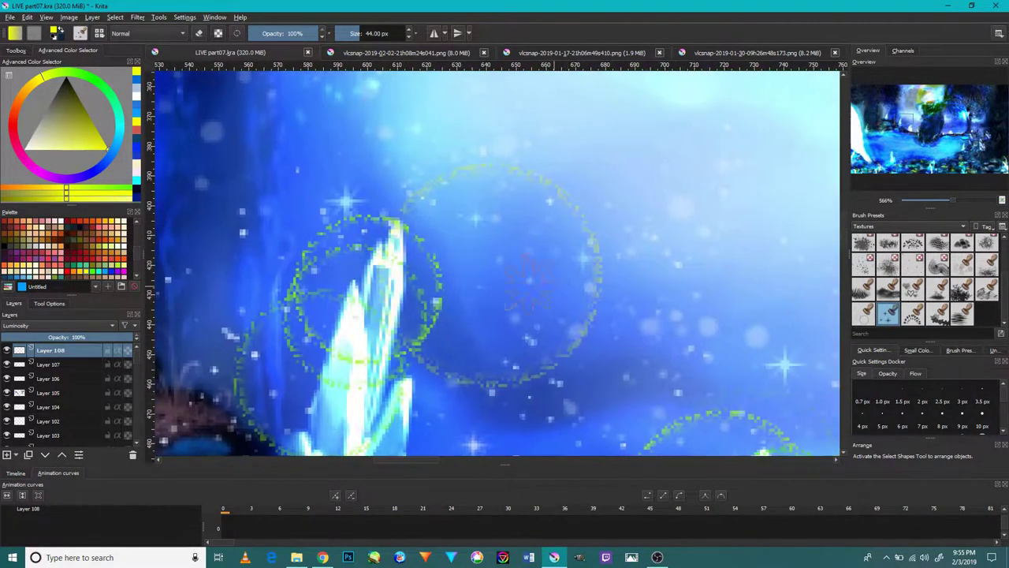
pyautogui.moveTo(662, 256); pyautogui.dragTo(422, 366)
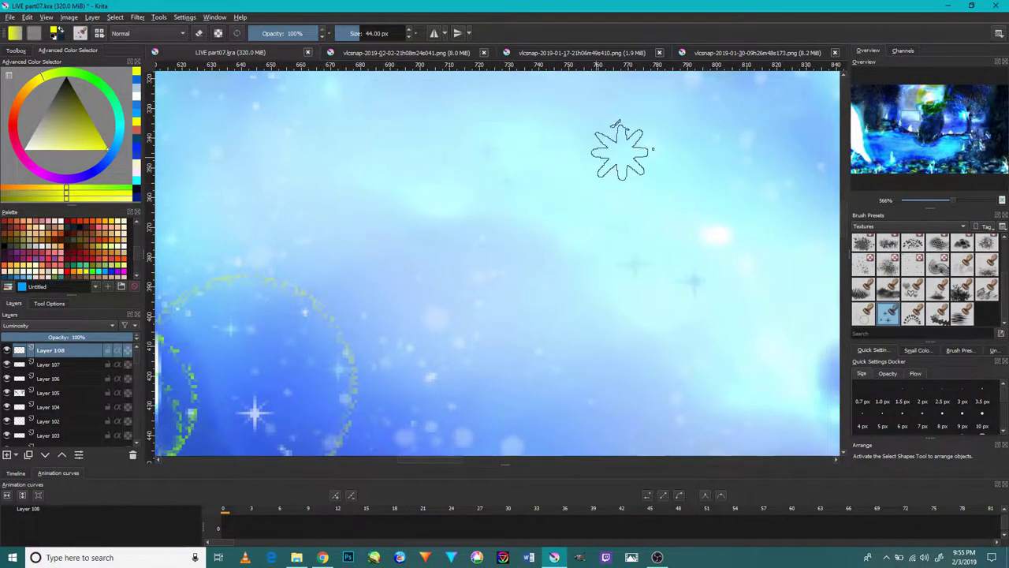
pyautogui.moveTo(753, 225)
pyautogui.mouseDown()
pyautogui.moveTo(559, 297)
pyautogui.moveTo(514, 347)
pyautogui.mouseUp()
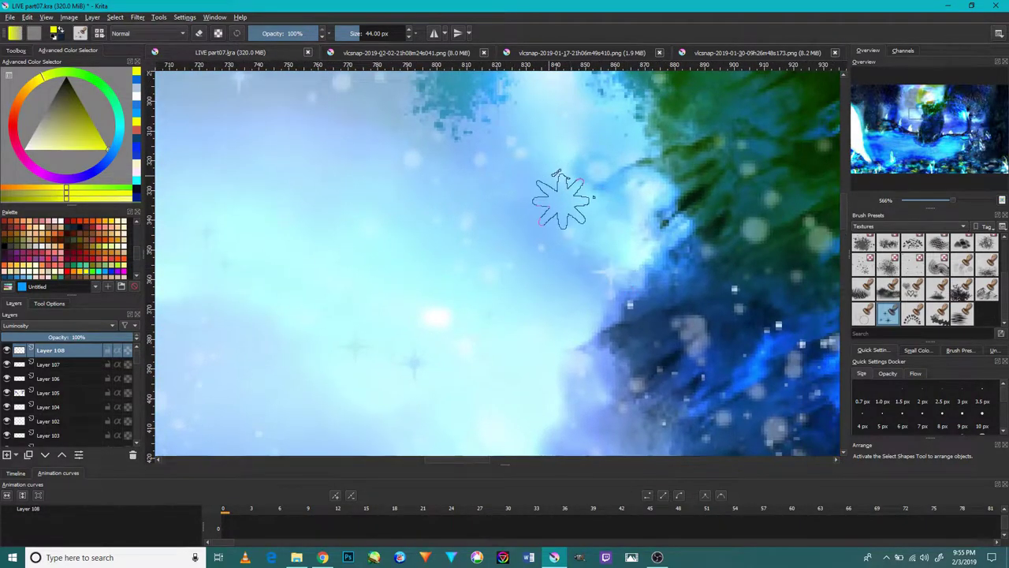
pyautogui.press('2')
pyautogui.press('1')
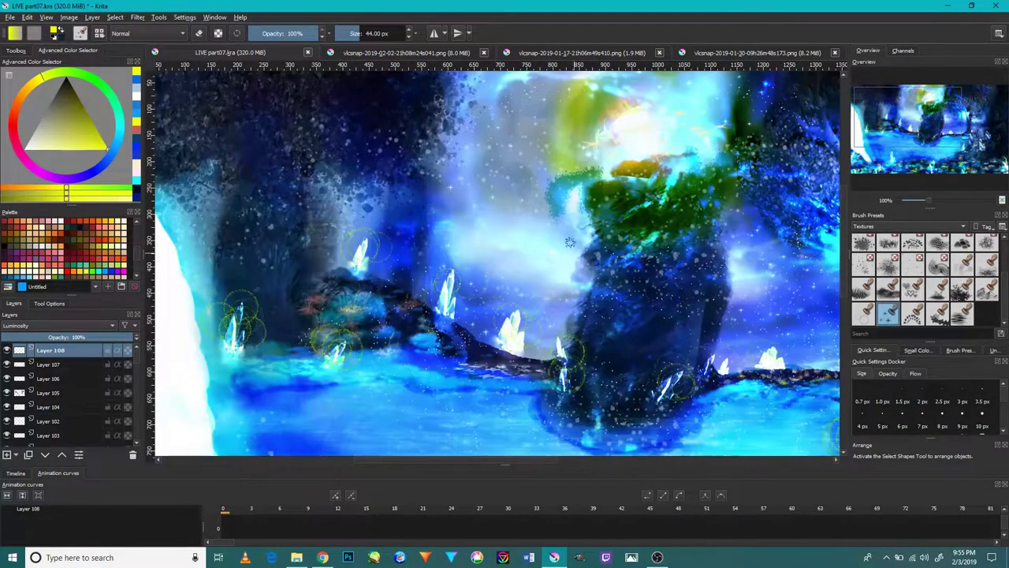
# Reset the view to 100% and zoom in and out to review the scene.
pyautogui.moveTo(549, 280); pyautogui.dragTo(549, 237)
pyautogui.scroll(5, 549, 236)
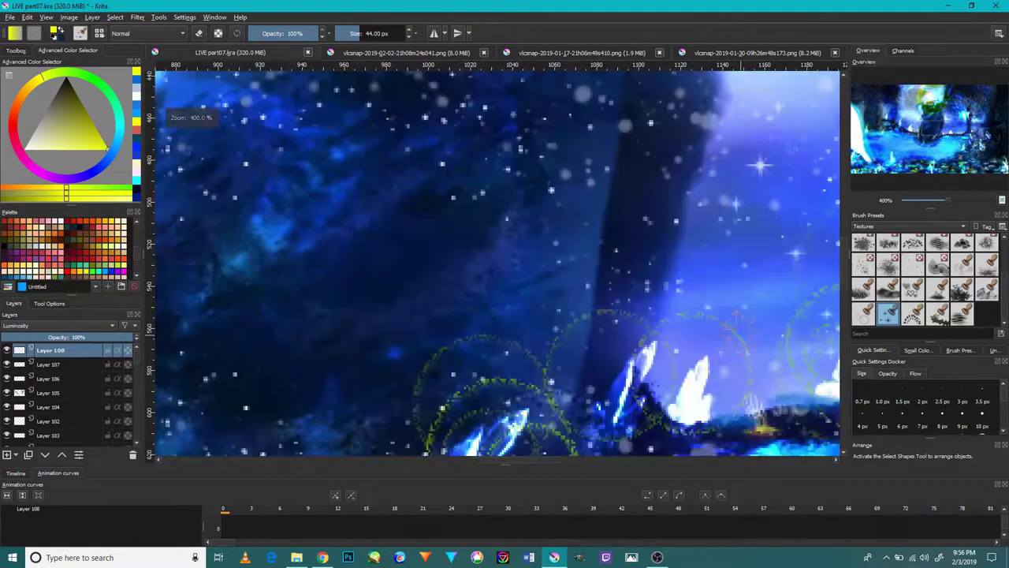
pyautogui.press('1')
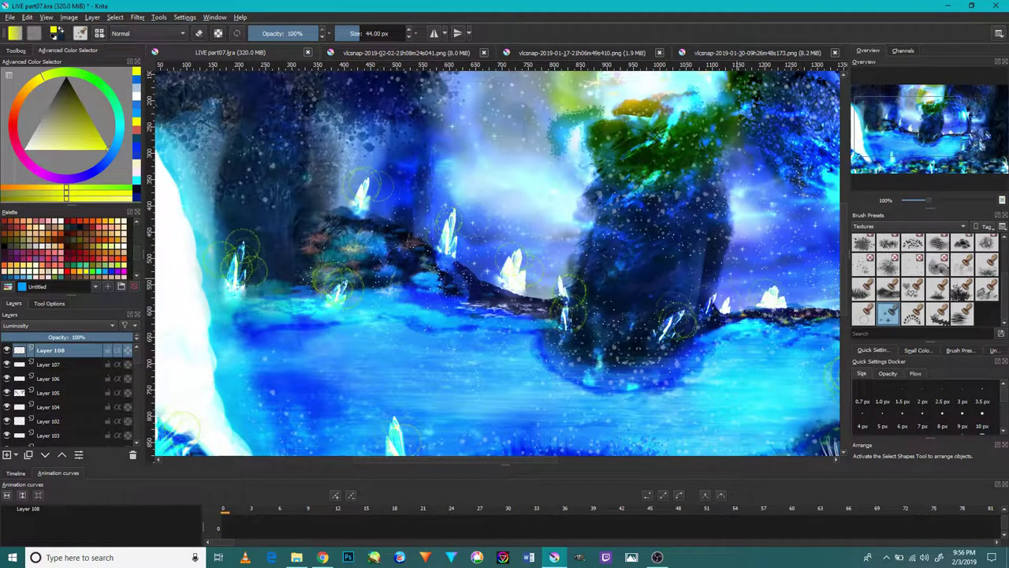
pyautogui.scroll(2, 719, 274)
pyautogui.scroll(2, 552, 316)
pyautogui.scroll(2, 512, 327)
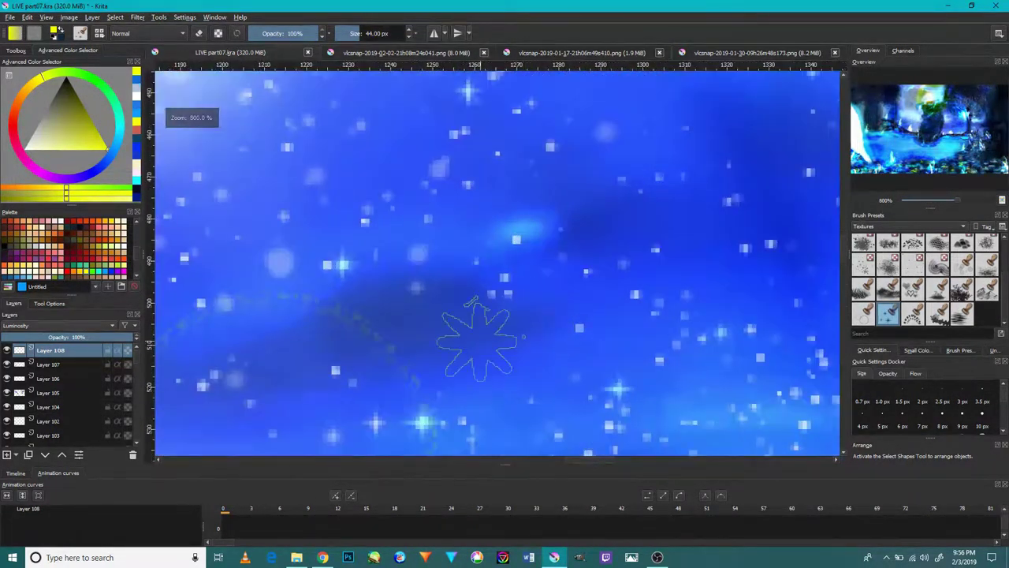
pyautogui.scroll(-5, 655, 248)
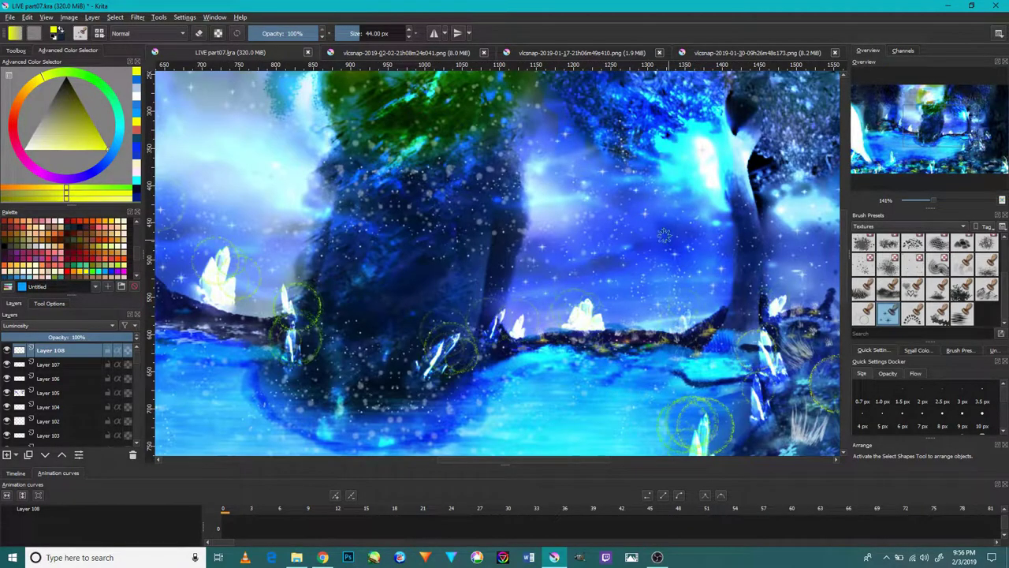
pyautogui.scroll(-1, 740, 220)
pyautogui.scroll(2, 739, 219)
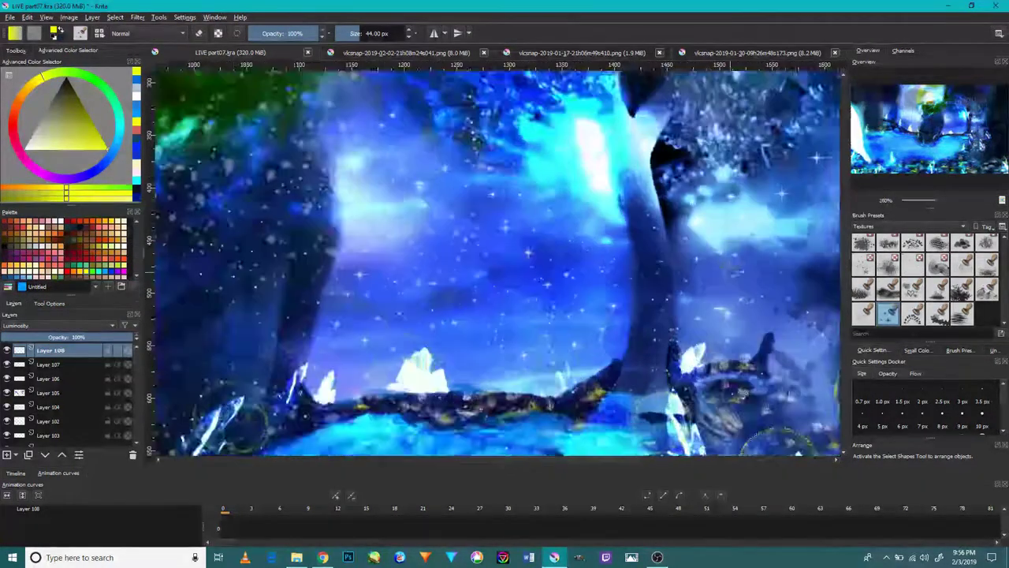
pyautogui.scroll(1, 739, 219)
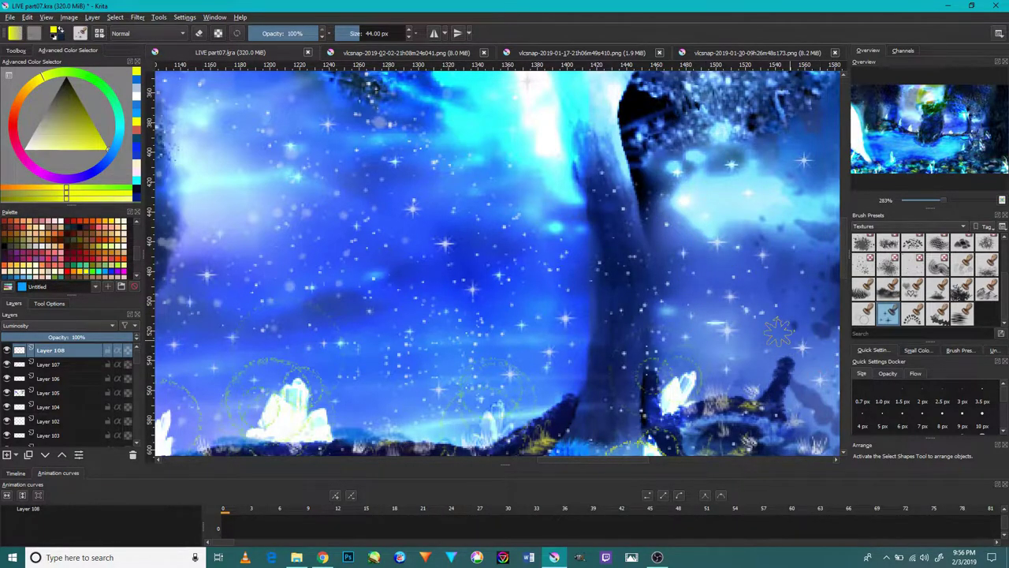
pyautogui.scroll(-6, 820, 197)
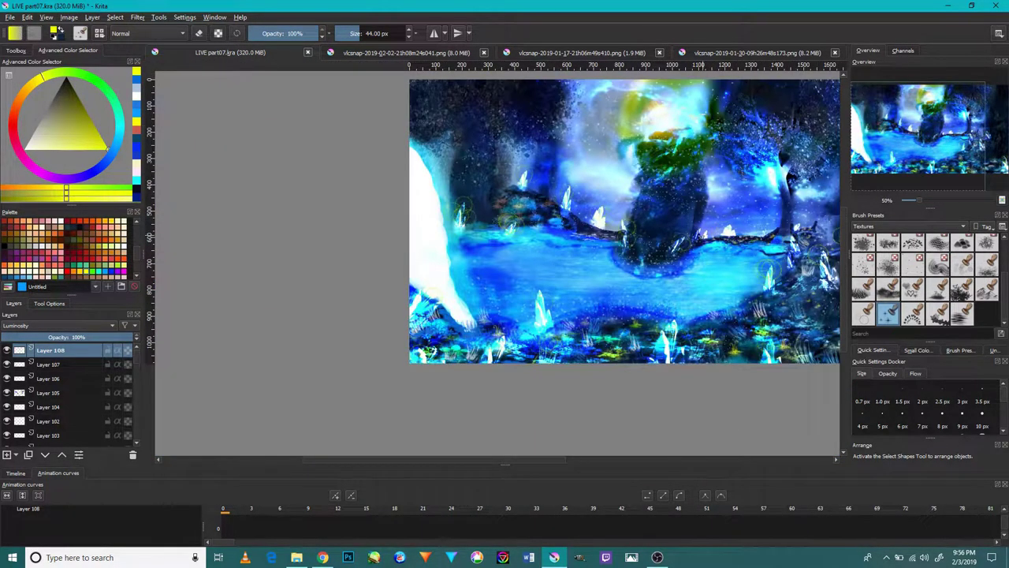
pyautogui.scroll(1, 702, 207)
pyautogui.scroll(4, 676, 235)
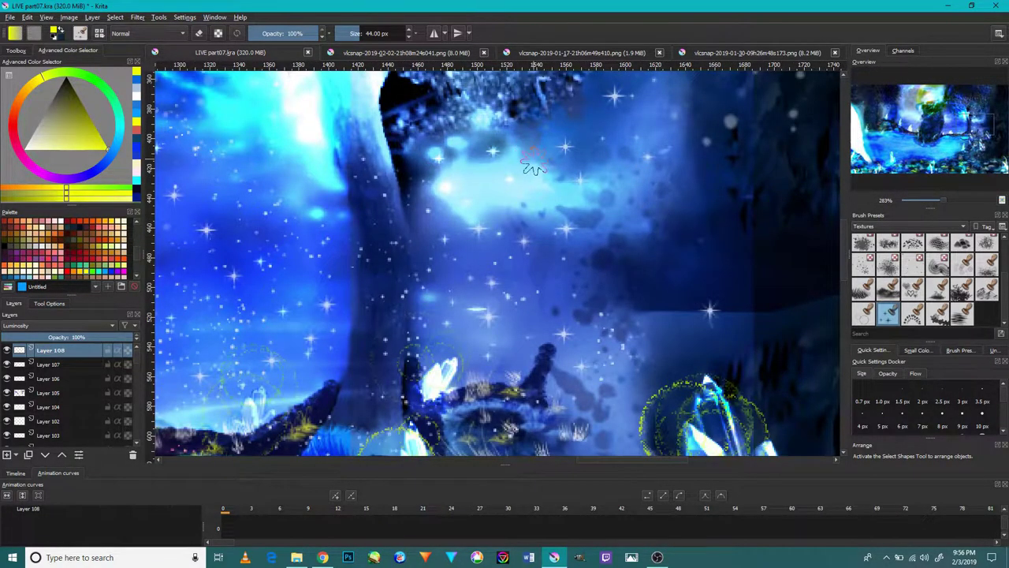
pyautogui.scroll(-3, 533, 167)
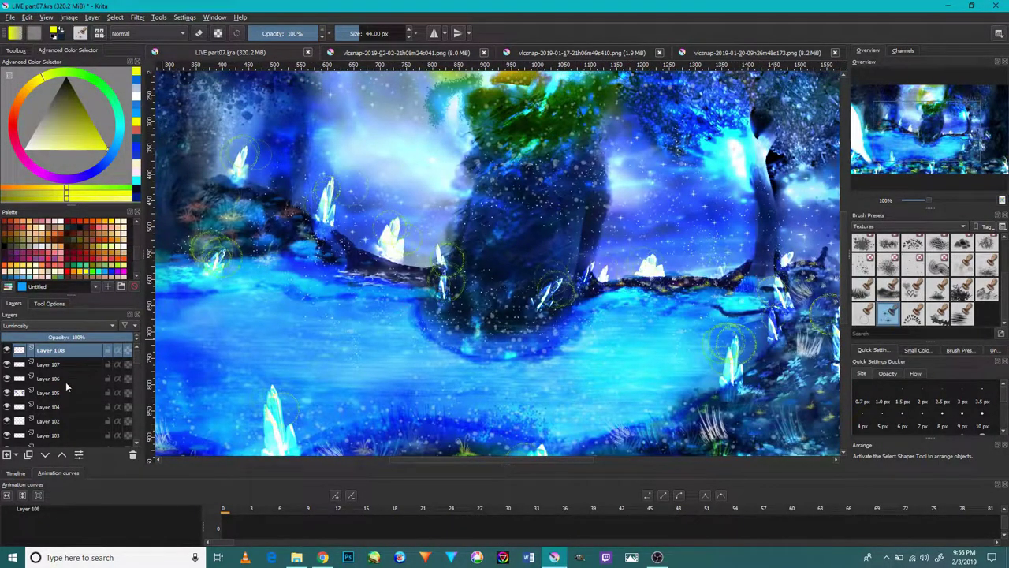
# Add Layer 109 at the top of the stack and browse the Digital brush presets.
pyautogui.click(7, 455)
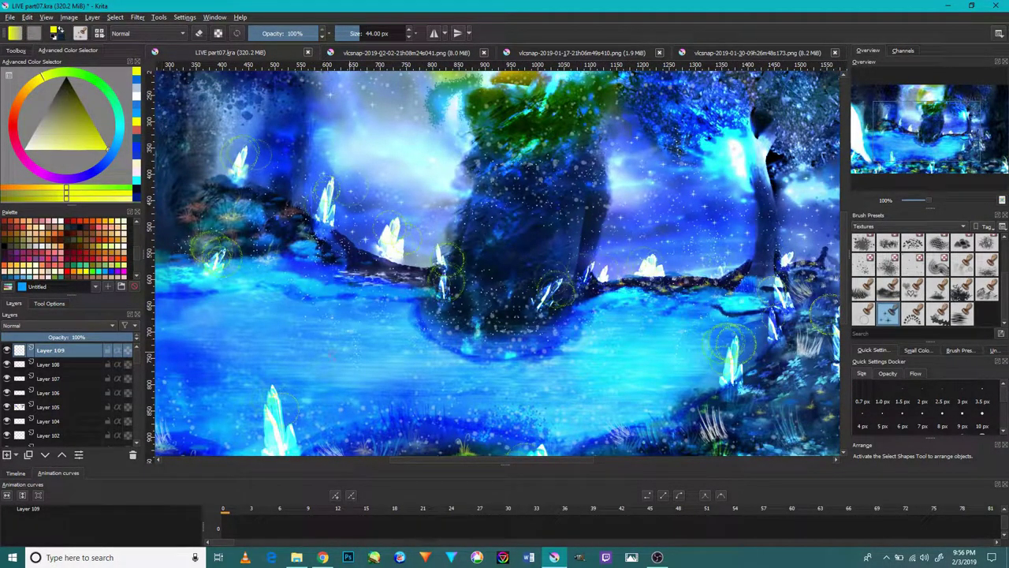
pyautogui.click(910, 230)
pyautogui.click(898, 143)
pyautogui.click(866, 228)
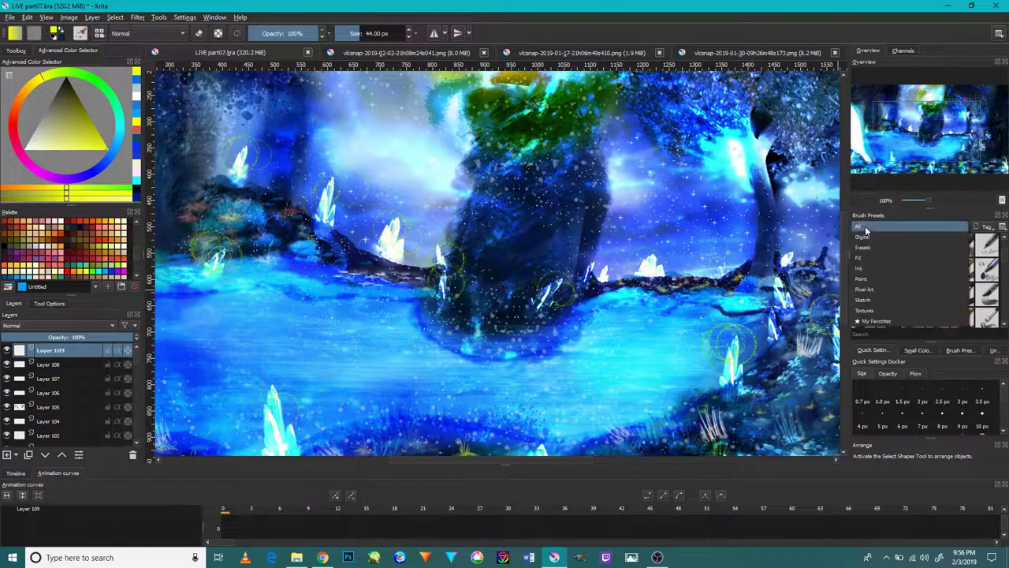
pyautogui.click(862, 237)
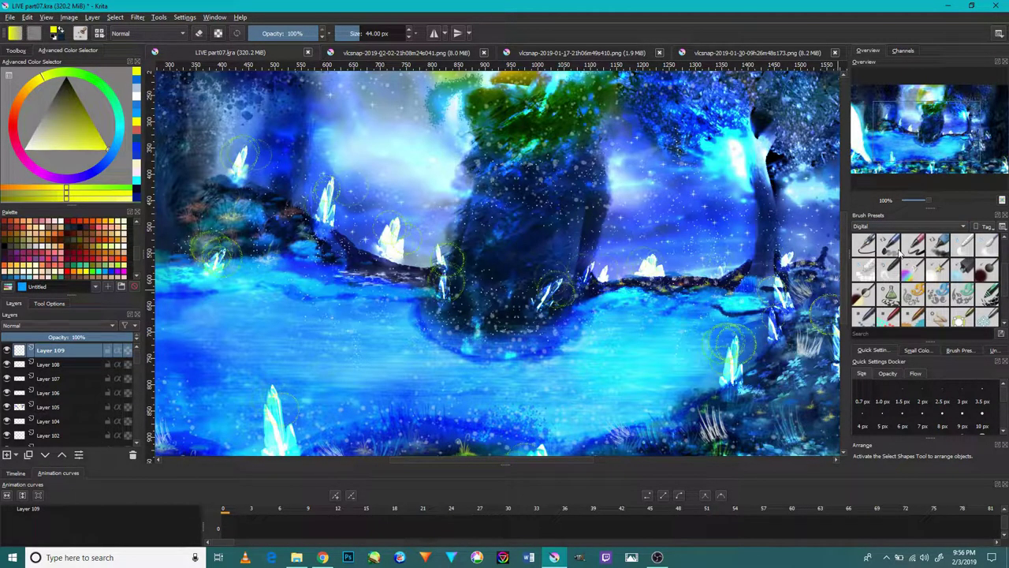
# Try several Digital presets, then load a 444 px brush from My Favorites.
pyautogui.click(919, 251)
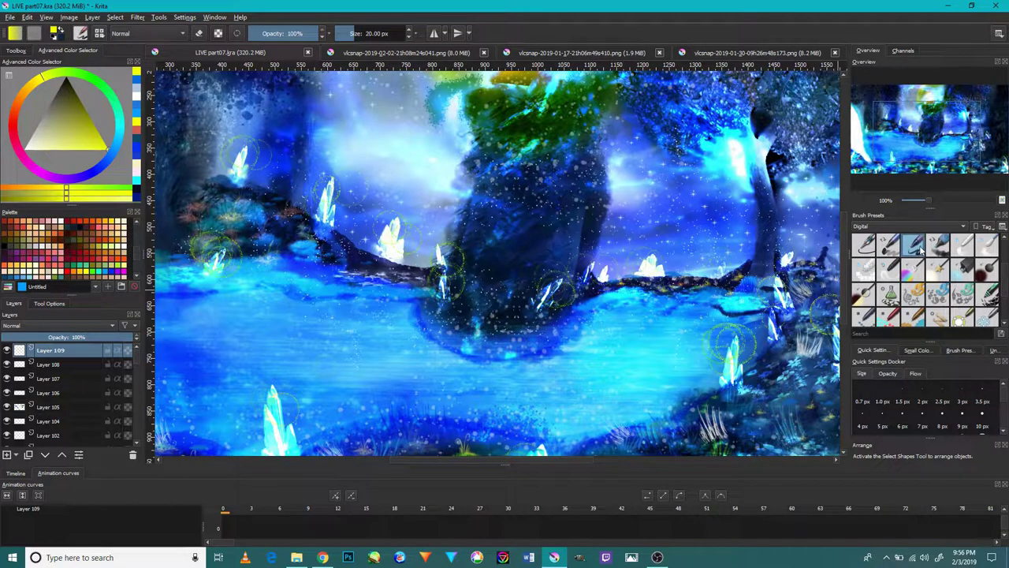
pyautogui.click(942, 252)
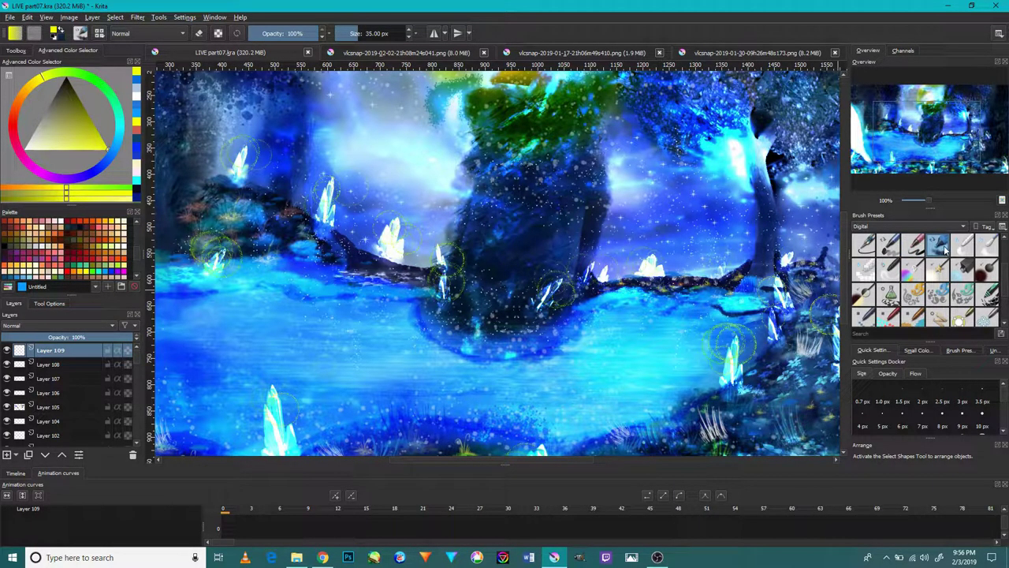
pyautogui.click(965, 248)
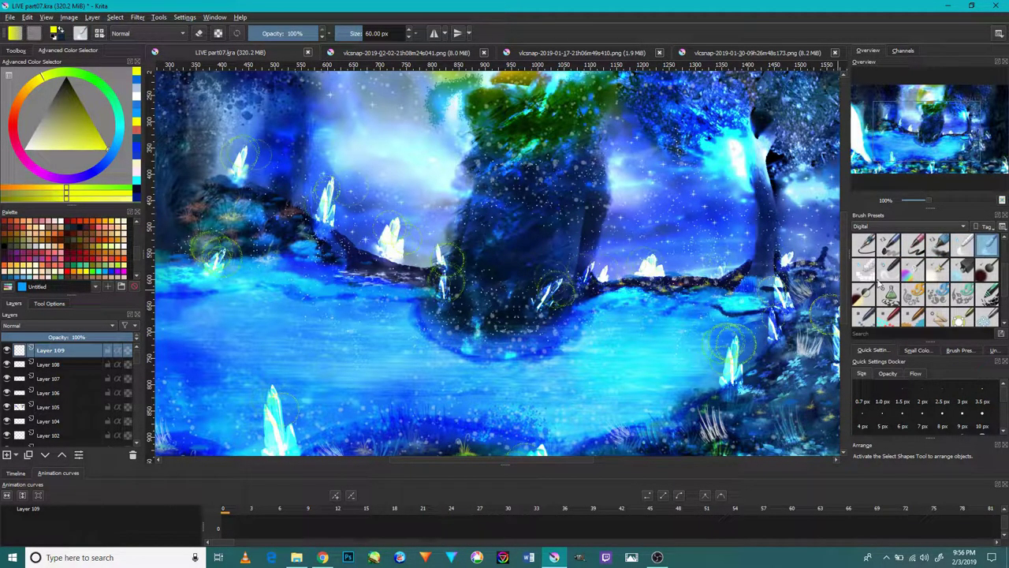
pyautogui.click(895, 227)
pyautogui.click(885, 292)
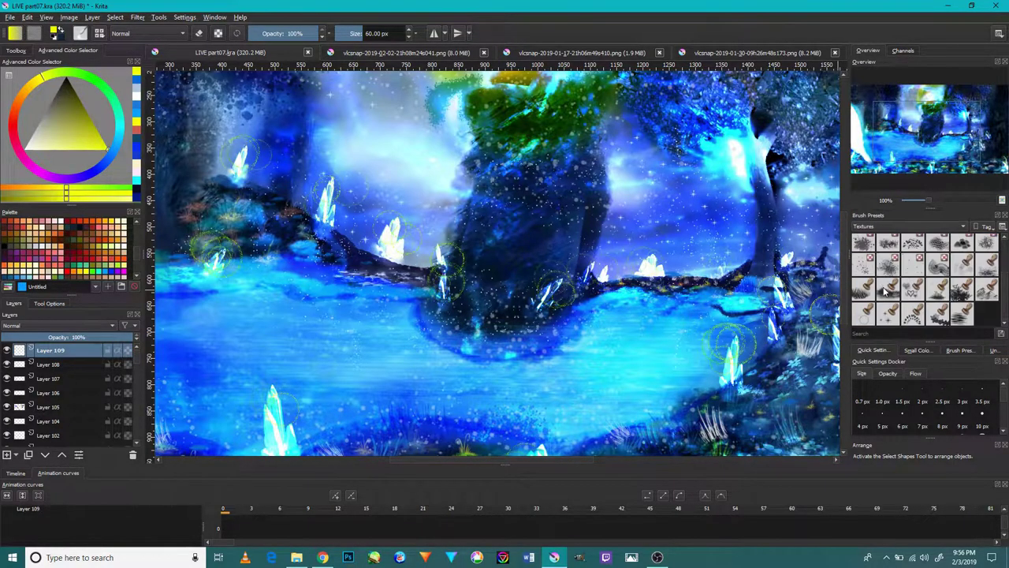
pyautogui.click(897, 227)
pyautogui.click(911, 247)
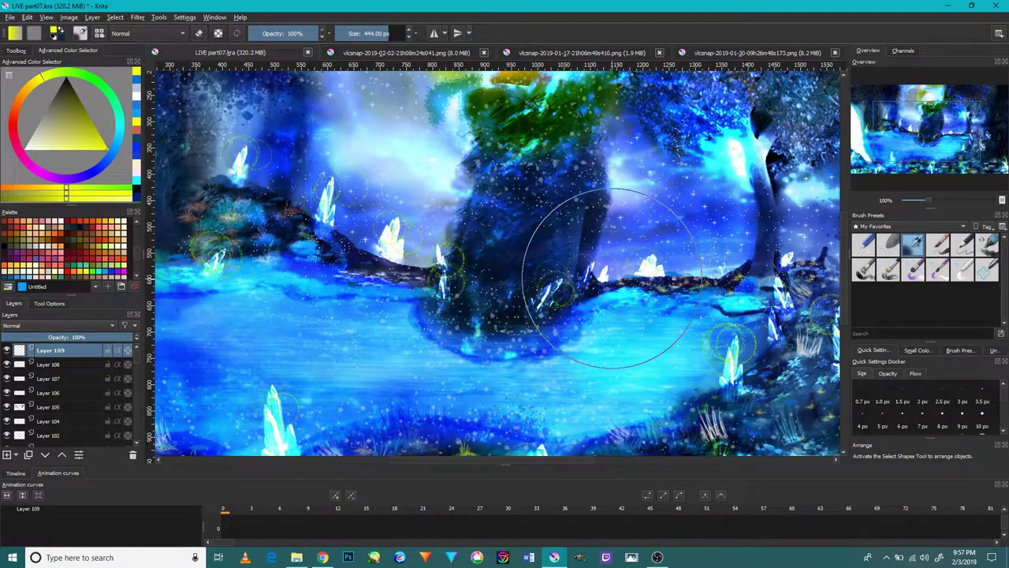
# Paint 110 px yellow strokes, a V shape and arcs around the central trunk, undoing one stray stroke.
pyautogui.moveTo(666, 240); pyautogui.dragTo(549, 293)
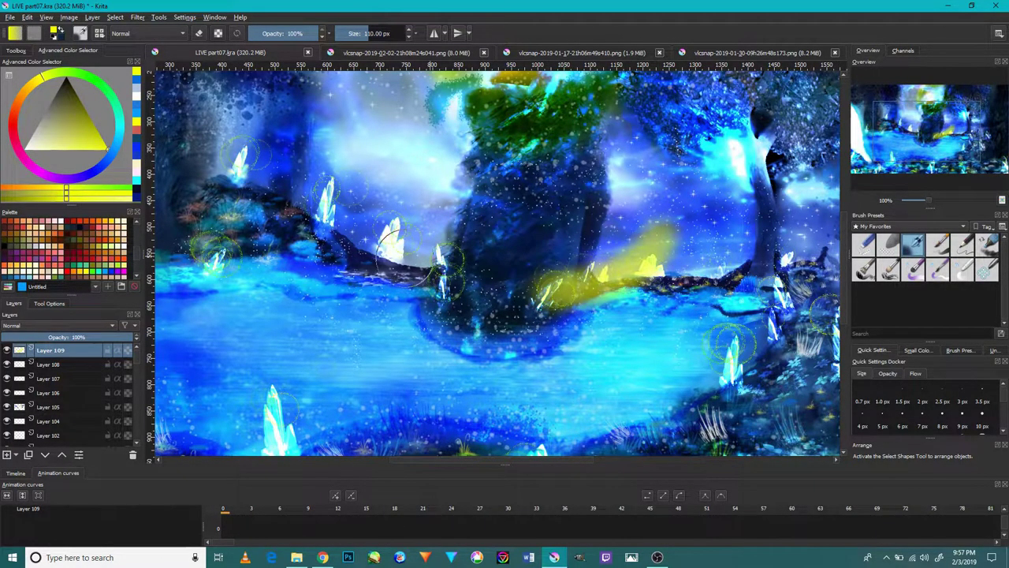
pyautogui.hotkey('ctrl', 'z')
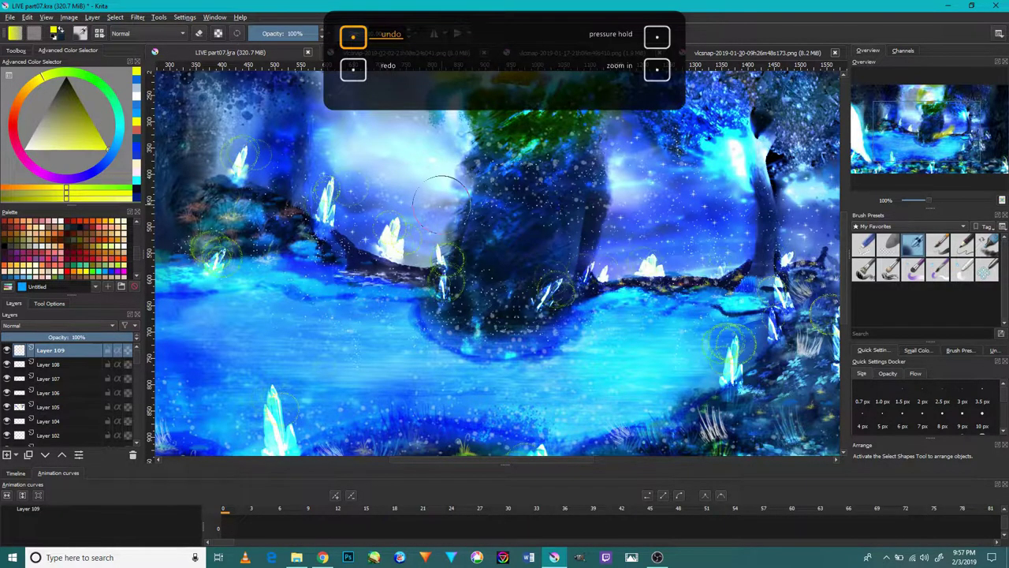
pyautogui.moveTo(442, 201); pyautogui.dragTo(465, 260)
pyautogui.moveTo(518, 213); pyautogui.dragTo(574, 236)
pyautogui.moveTo(458, 268); pyautogui.dragTo(528, 280)
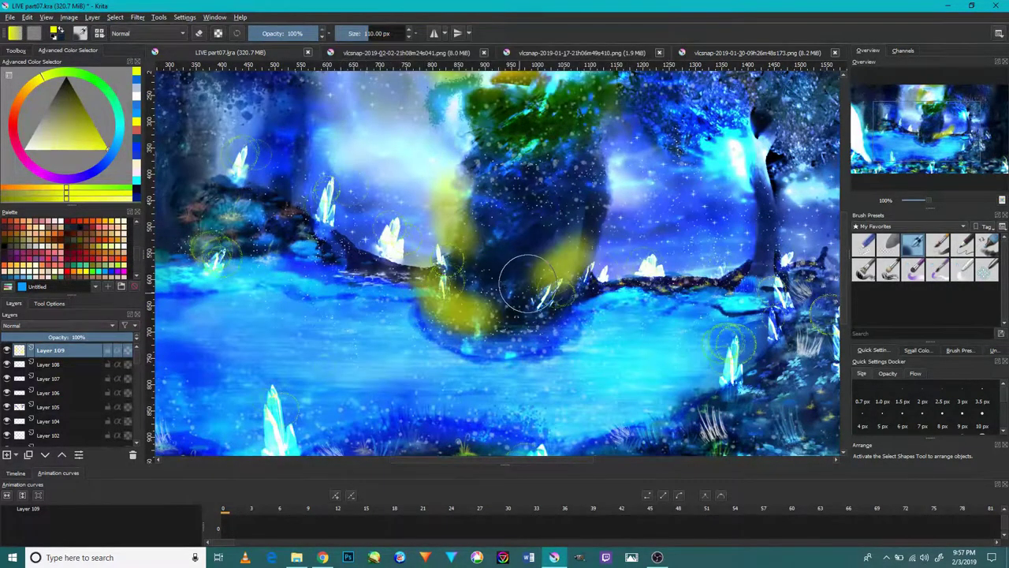
pyautogui.moveTo(453, 201)
pyautogui.mouseDown()
pyautogui.moveTo(560, 229)
pyautogui.moveTo(479, 183)
pyautogui.mouseUp()
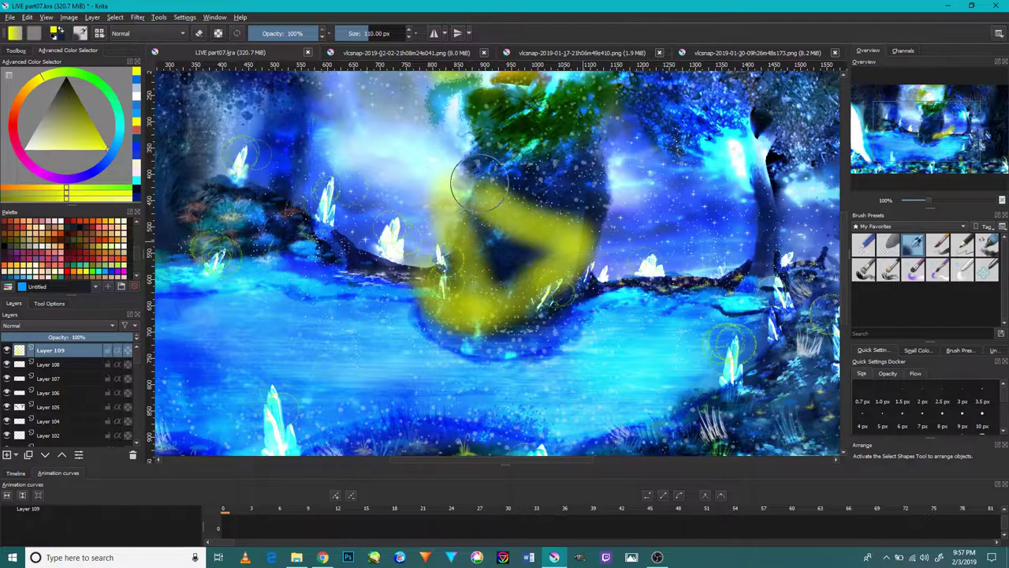
pyautogui.moveTo(544, 130); pyautogui.dragTo(592, 228)
pyautogui.moveTo(477, 193); pyautogui.dragTo(465, 107)
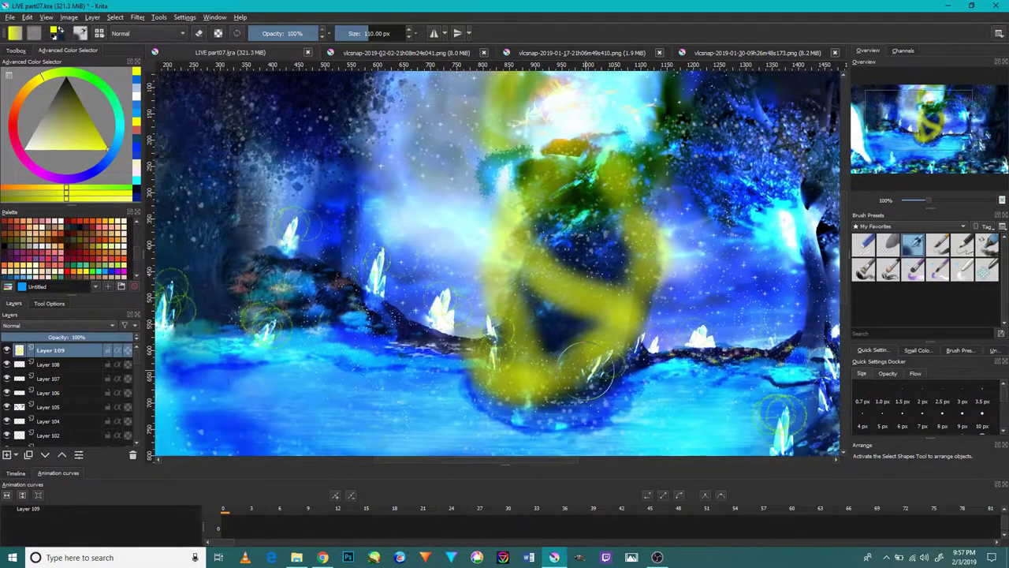
# Set Layer 109 to Luminosity blending at 62% opacity, keeping a pale haze over the tree.
pyautogui.click(36, 324)
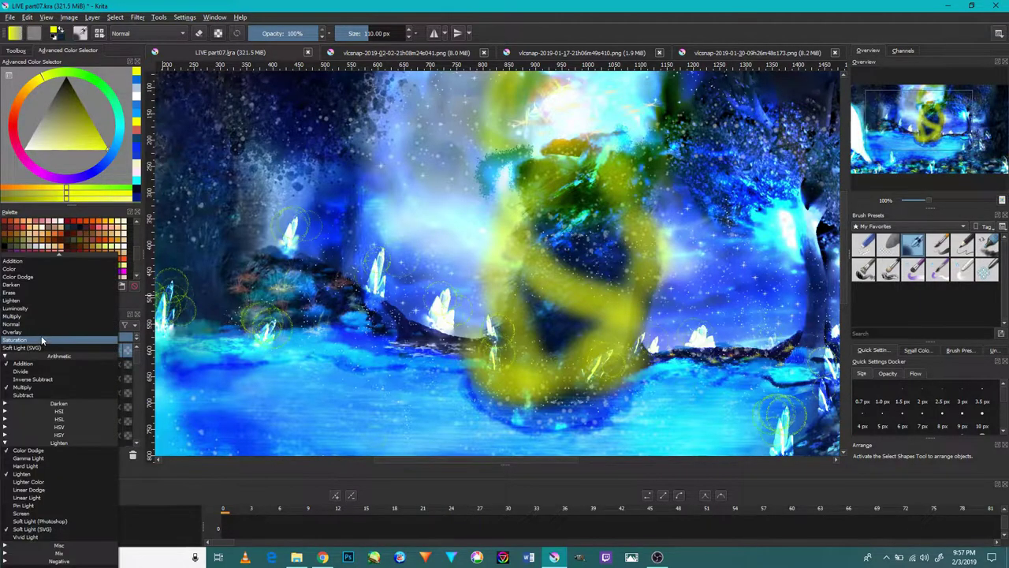
pyautogui.click(43, 309)
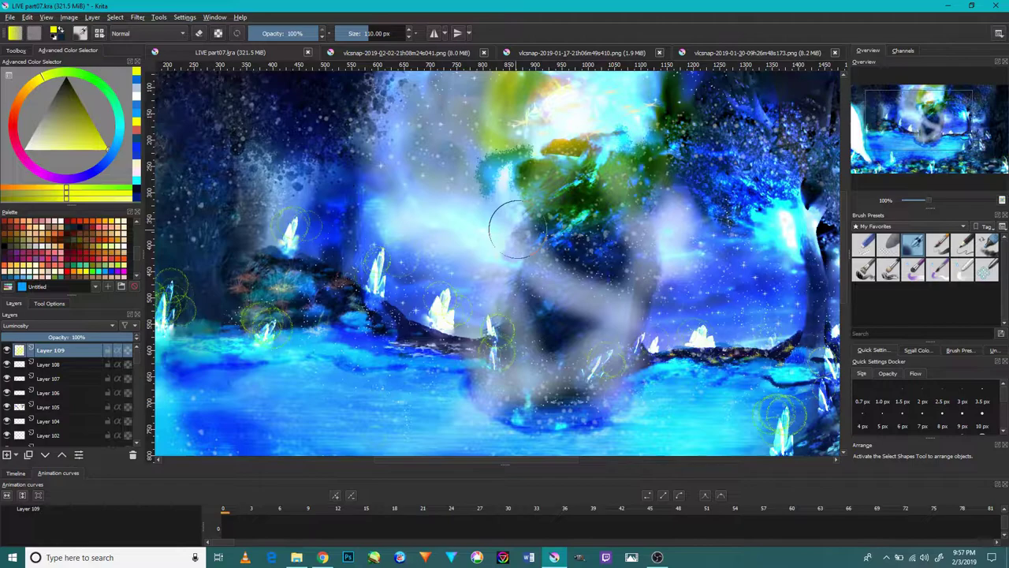
pyautogui.moveTo(516, 229); pyautogui.dragTo(504, 241)
pyautogui.moveTo(66, 338); pyautogui.dragTo(72, 337)
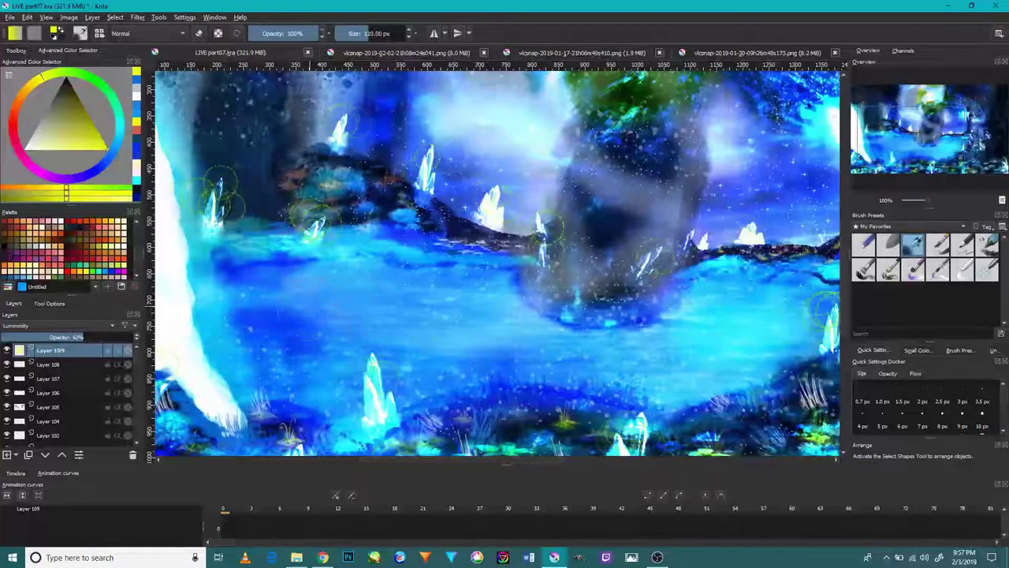
pyautogui.moveTo(315, 346); pyautogui.dragTo(303, 331)
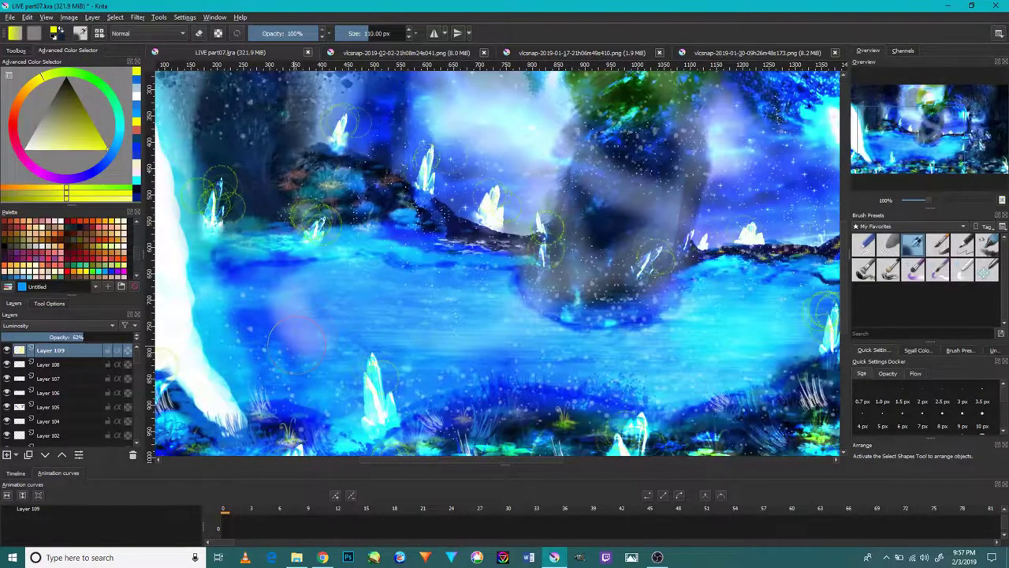
pyautogui.hotkey('ctrl', 'z')
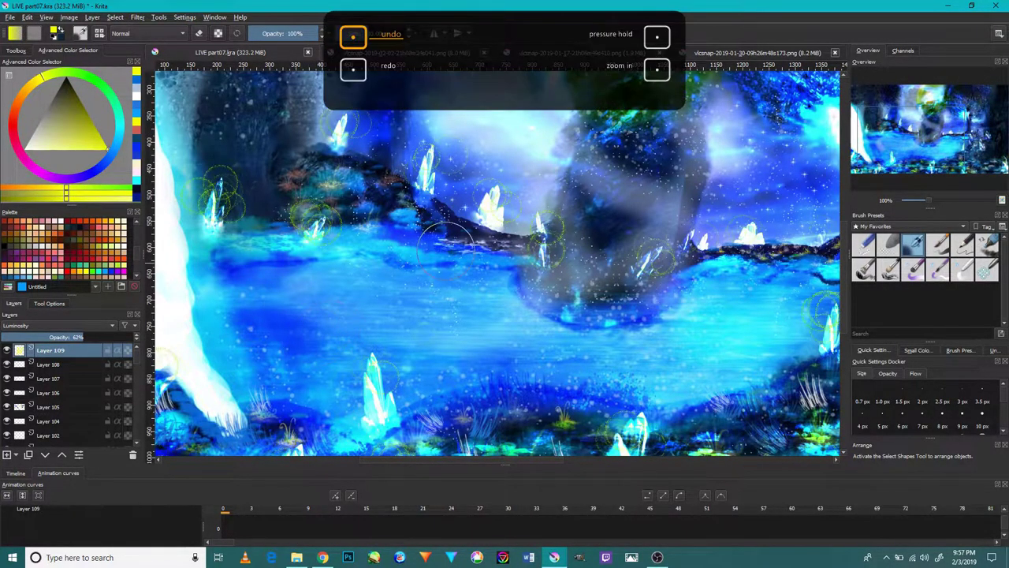
# Sample a blue colour from the painting and pan over the upper part of the image.
pyautogui.press('-')
pyautogui.press('+')
pyautogui.press('+')
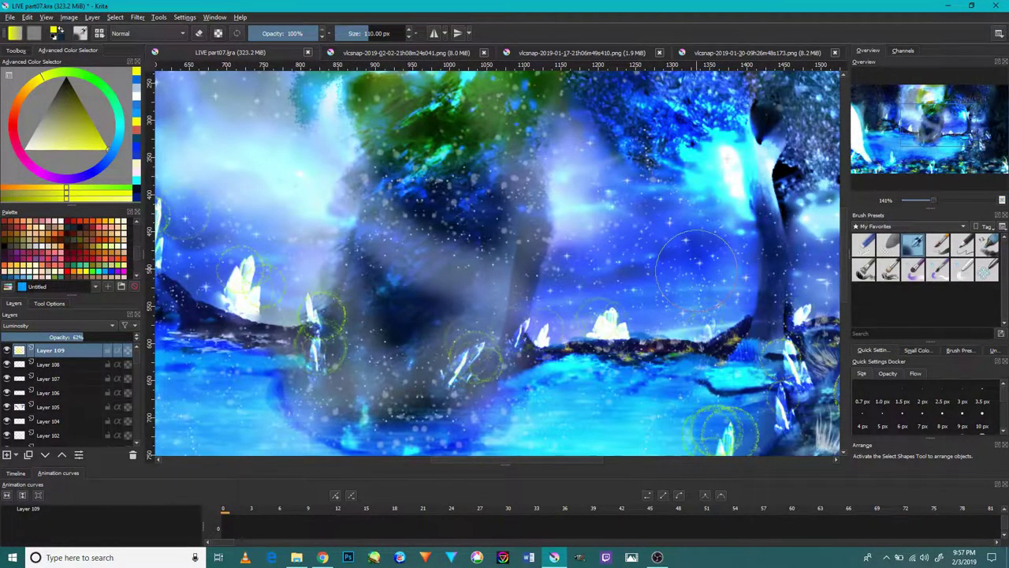
pyautogui.keyDown('ctrl'); pyautogui.click(698, 268); pyautogui.keyUp('ctrl')
pyautogui.moveTo(310, 231)
pyautogui.mouseDown()
pyautogui.moveTo(420, 294)
pyautogui.moveTo(304, 338)
pyautogui.moveTo(432, 195)
pyautogui.mouseUp()
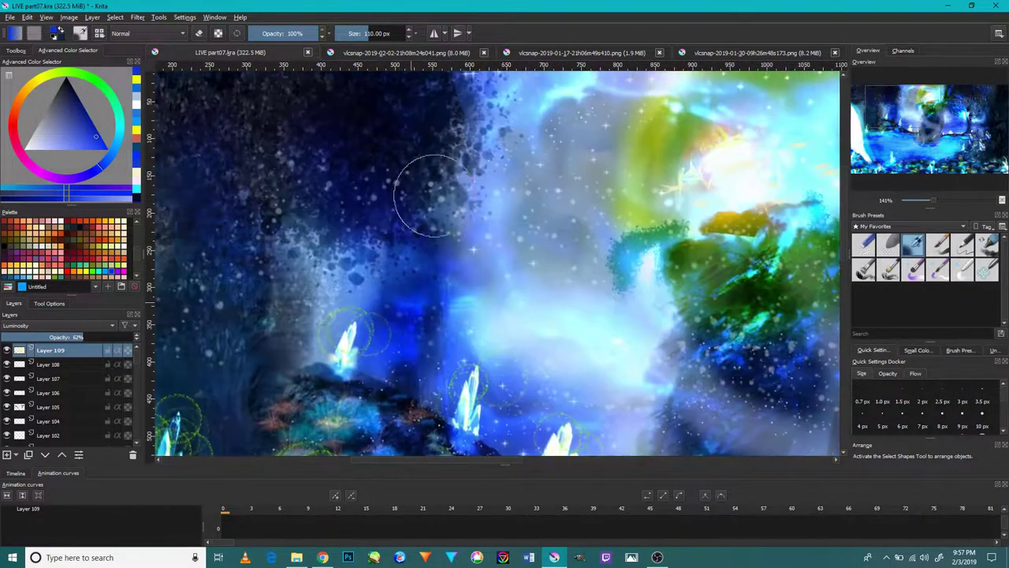
pyautogui.moveTo(358, 142); pyautogui.dragTo(394, 214)
pyautogui.moveTo(452, 276); pyautogui.dragTo(270, 237)
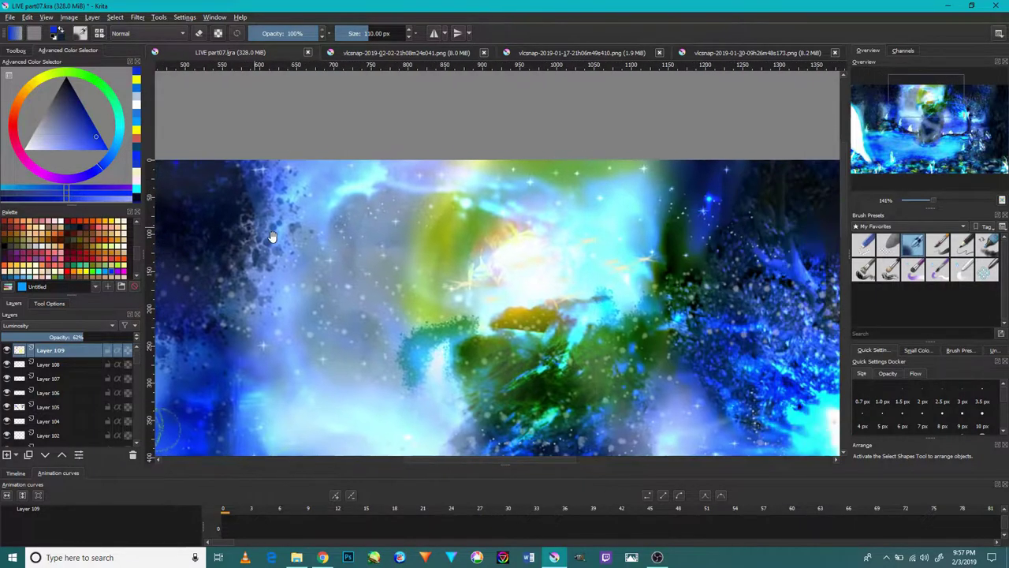
pyautogui.scroll(-2, 717, 240)
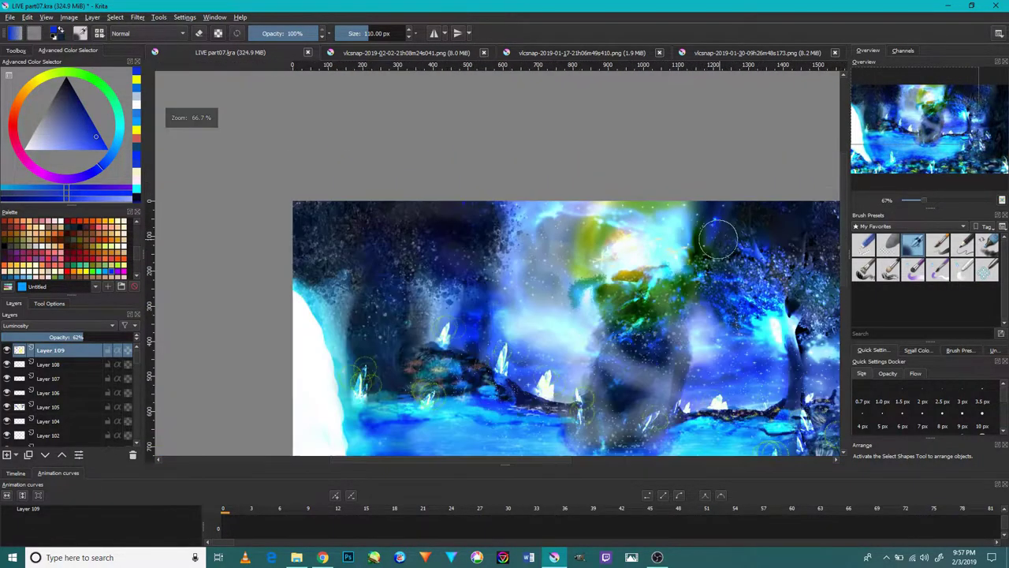
pyautogui.scroll(-1, 717, 240)
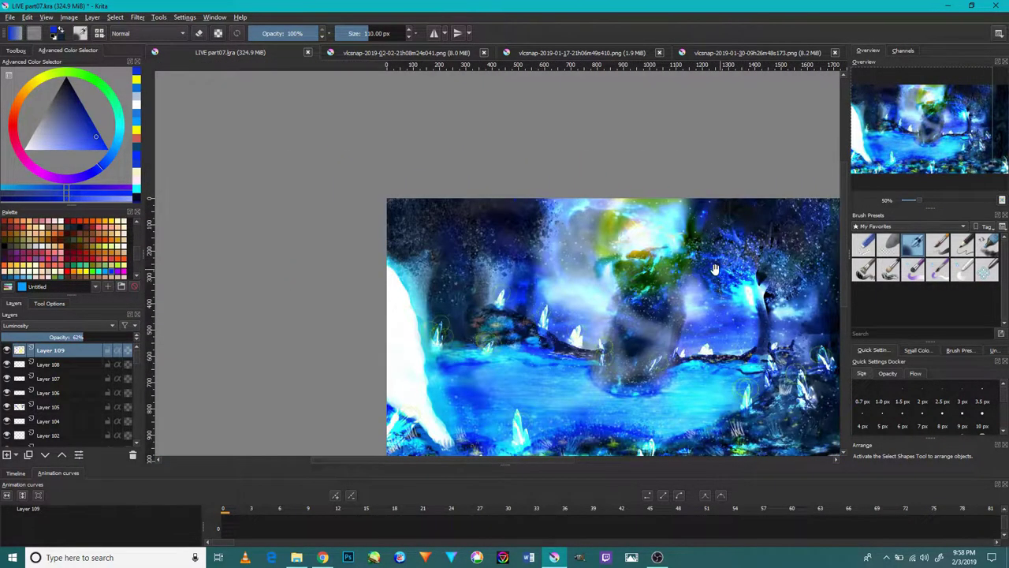
pyautogui.moveTo(722, 267); pyautogui.dragTo(491, 271)
# Zoom in and out repeatedly to look over the whole painting.
pyautogui.scroll(2, 528, 247)
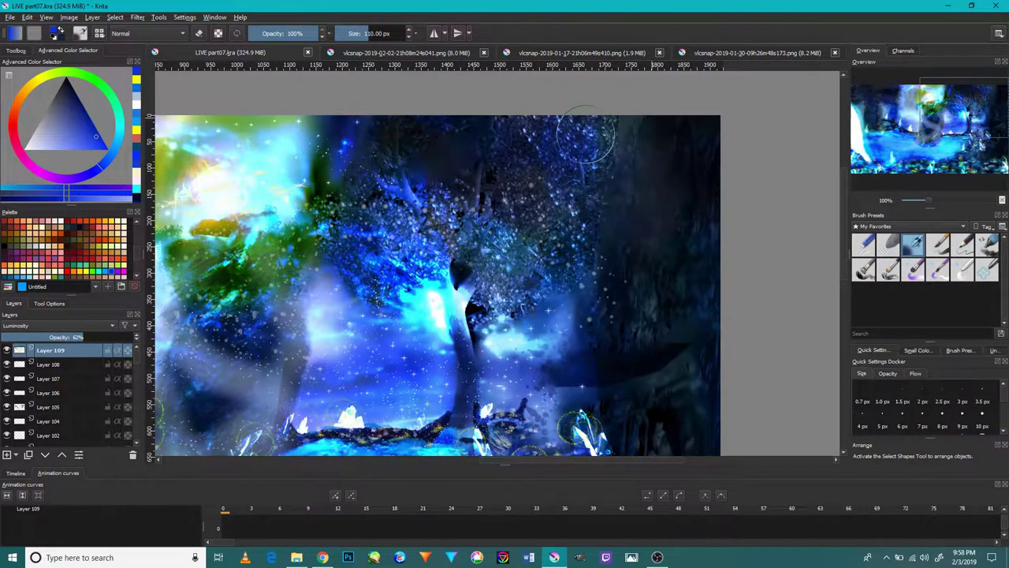
pyautogui.scroll(1, 431, 309)
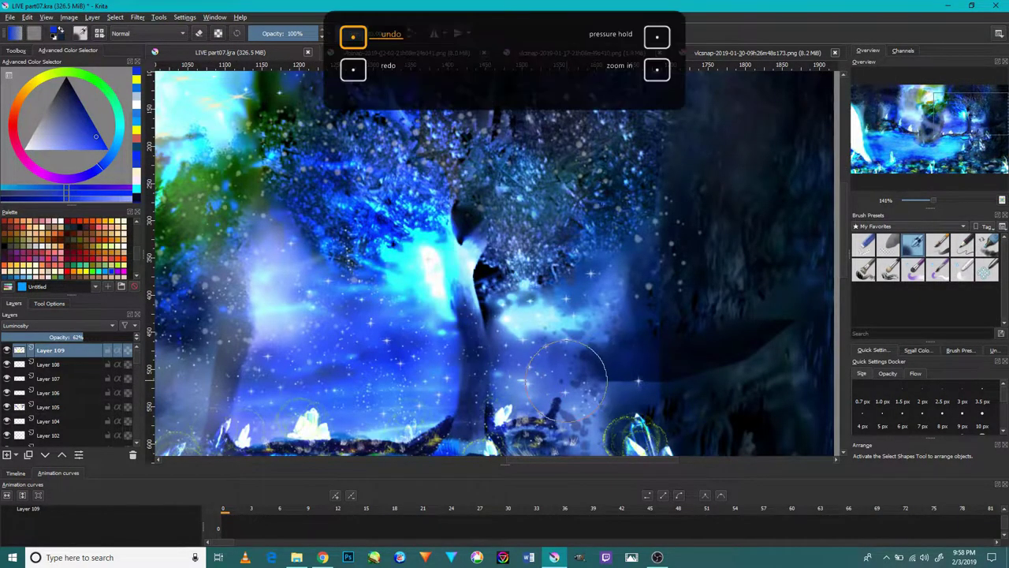
pyautogui.scroll(-5, 587, 378)
pyautogui.moveTo(473, 236); pyautogui.dragTo(473, 357)
pyautogui.scroll(1, 474, 357)
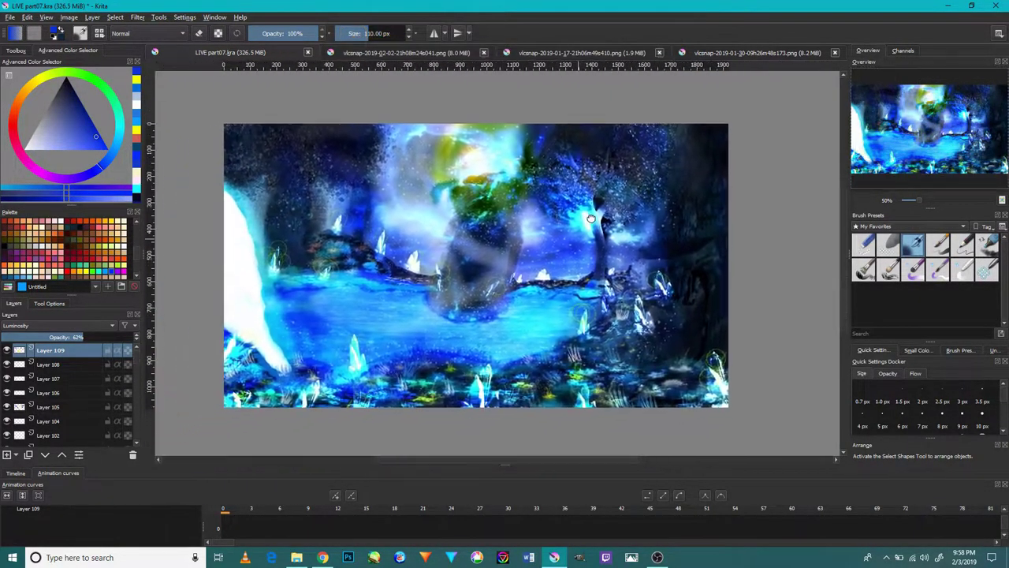
pyautogui.scroll(-2, 504, 355)
pyautogui.scroll(2, 525, 359)
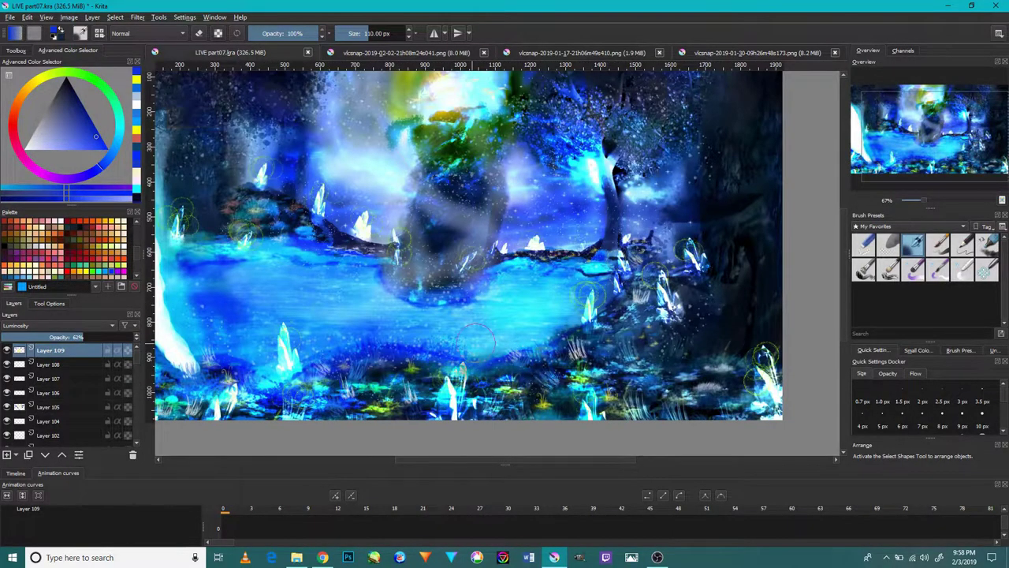
pyautogui.scroll(-1, 523, 359)
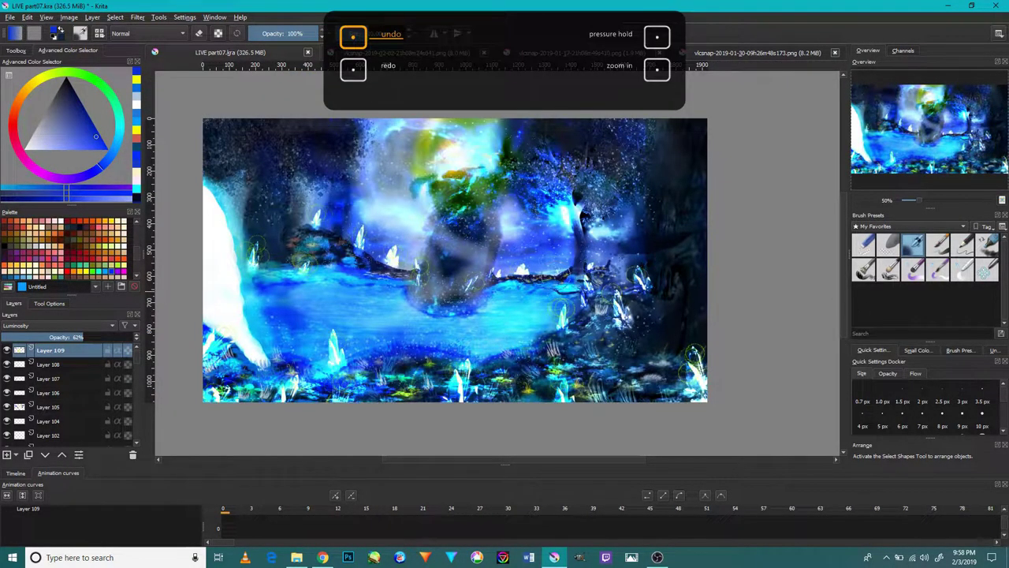
pyautogui.scroll(-1, 288, 322)
pyautogui.scroll(2, 287, 322)
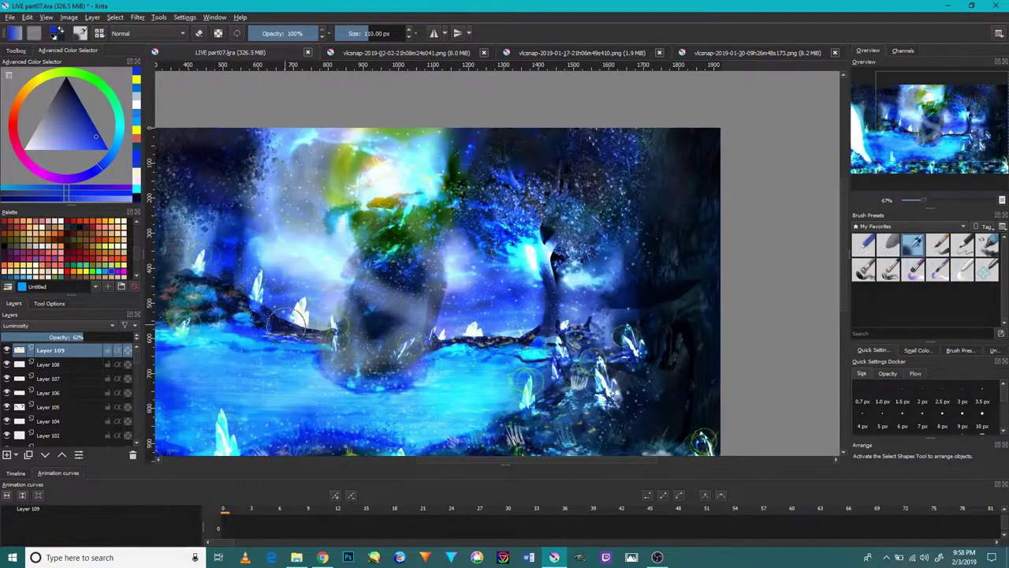
pyautogui.scroll(2, 288, 322)
# Pan across the lower water, the dark right reef and the tree at the top.
pyautogui.moveTo(347, 363); pyautogui.dragTo(629, 179)
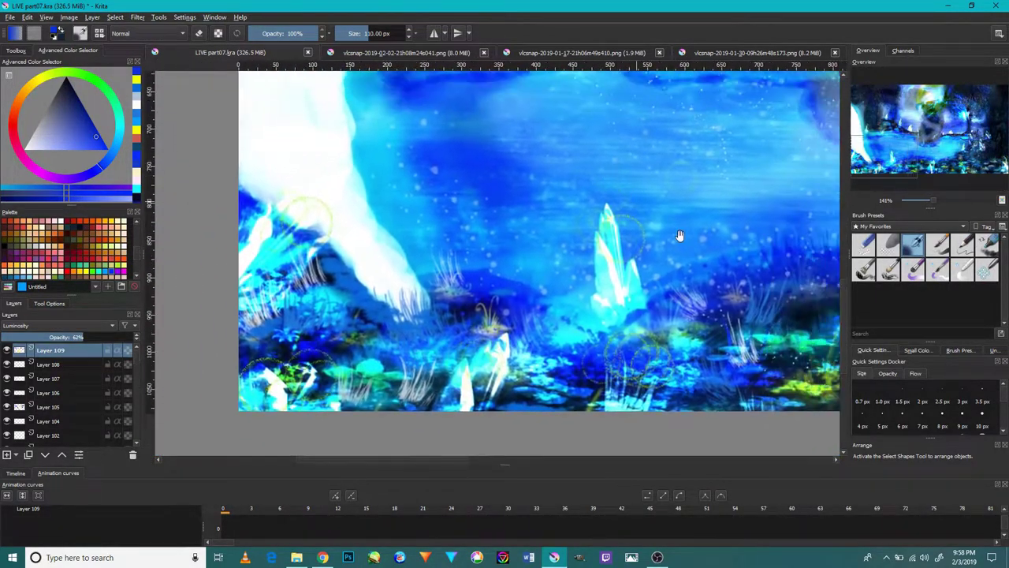
pyautogui.moveTo(676, 231); pyautogui.dragTo(570, 264)
pyautogui.moveTo(716, 117)
pyautogui.mouseDown()
pyautogui.moveTo(381, 275)
pyautogui.moveTo(446, 294)
pyautogui.mouseUp()
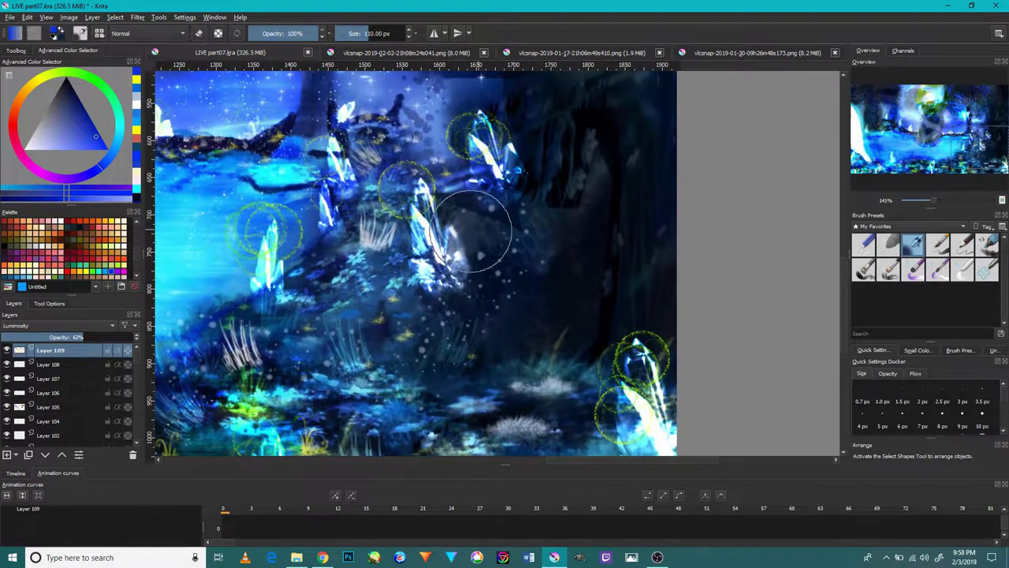
pyautogui.moveTo(473, 233); pyautogui.dragTo(527, 312)
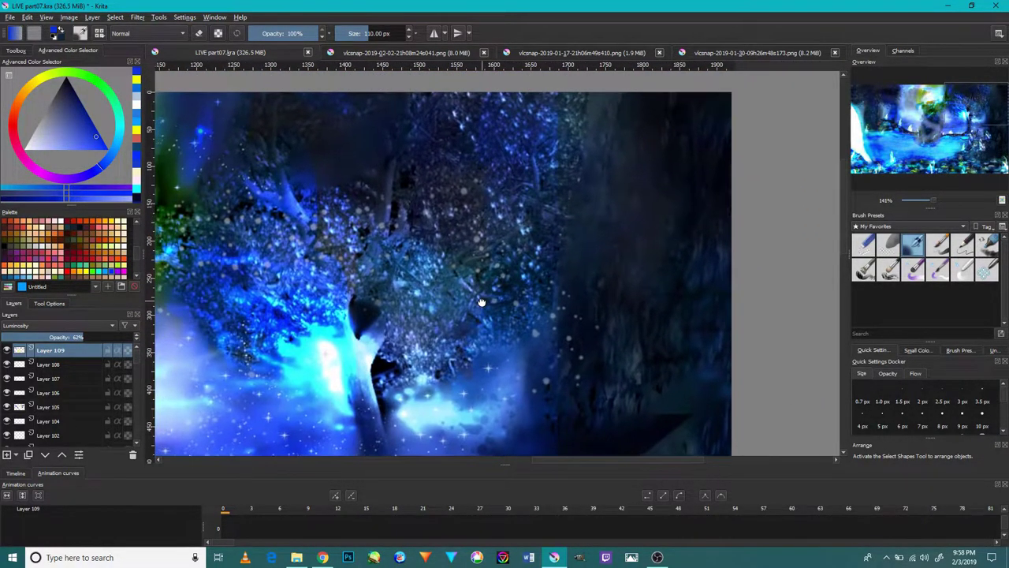
pyautogui.moveTo(527, 312); pyautogui.dragTo(586, 280)
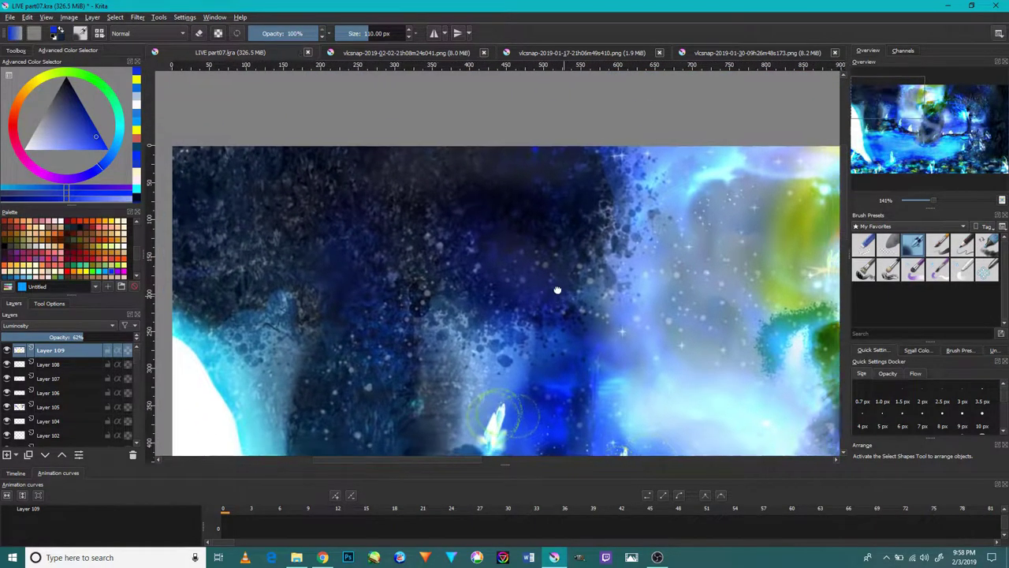
pyautogui.moveTo(557, 290); pyautogui.dragTo(522, 246)
# Switch to the Textures brush tag and pick a textured stamp preset at 135 px.
pyautogui.click(878, 228)
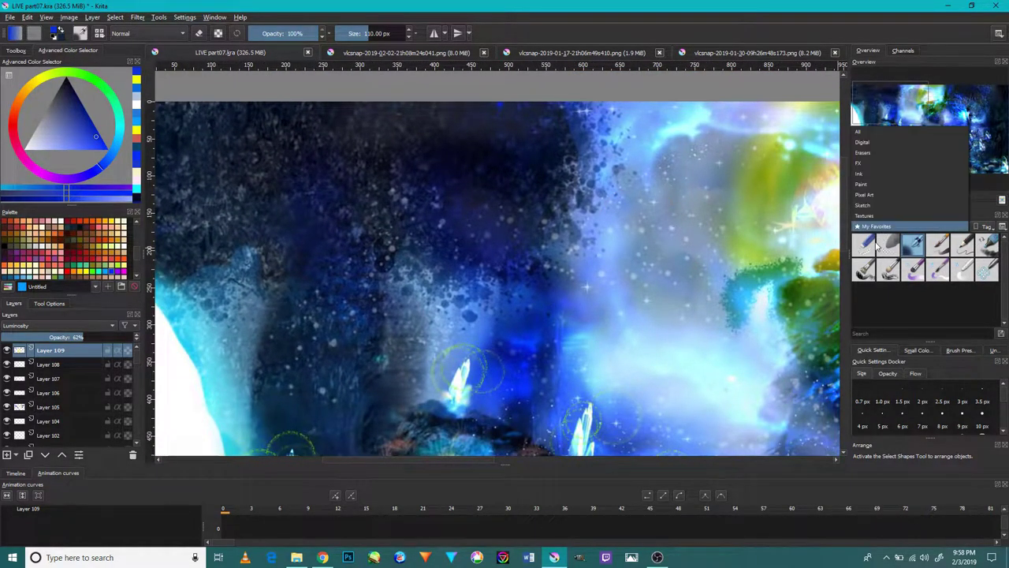
pyautogui.click(889, 296)
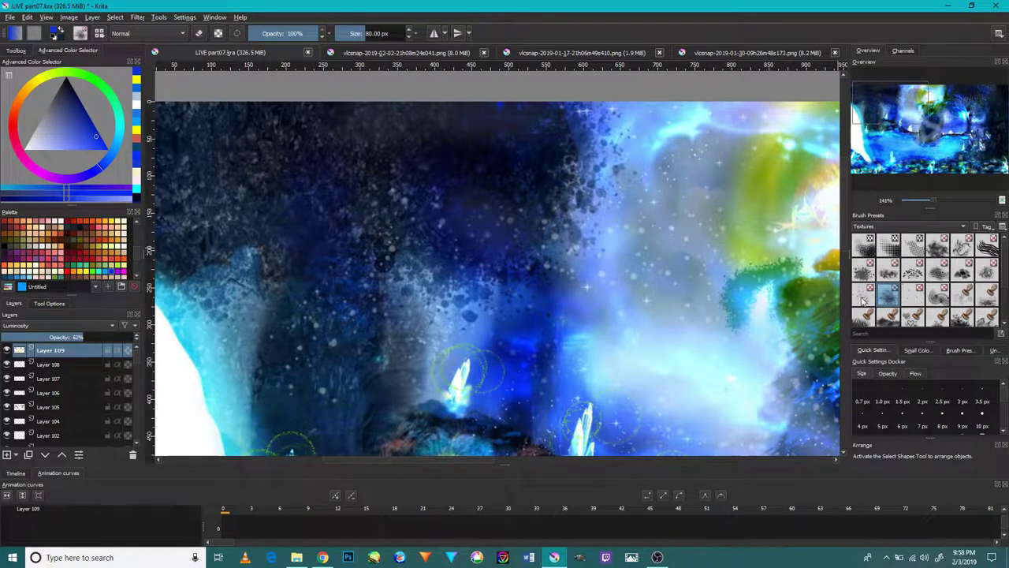
pyautogui.click(862, 298)
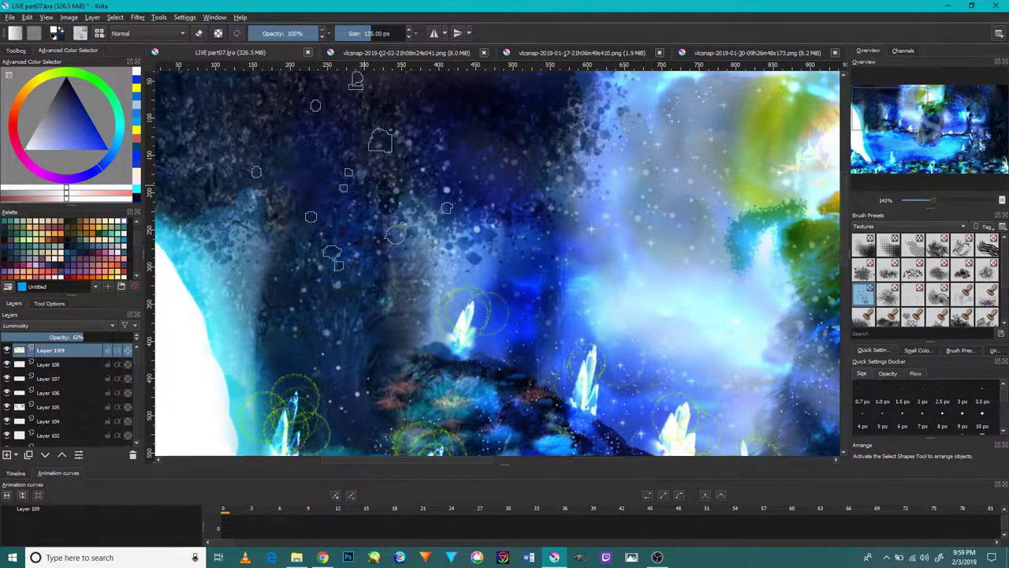
# Add Layer 110 on top, try another textured brush, and undo the white spatter strokes.
pyautogui.click(7, 455)
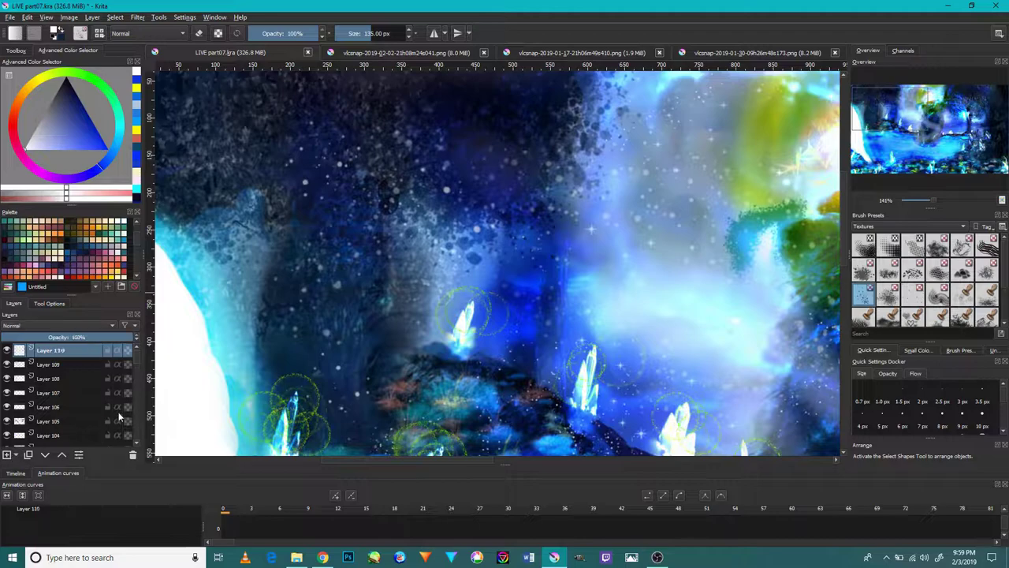
pyautogui.press('-')
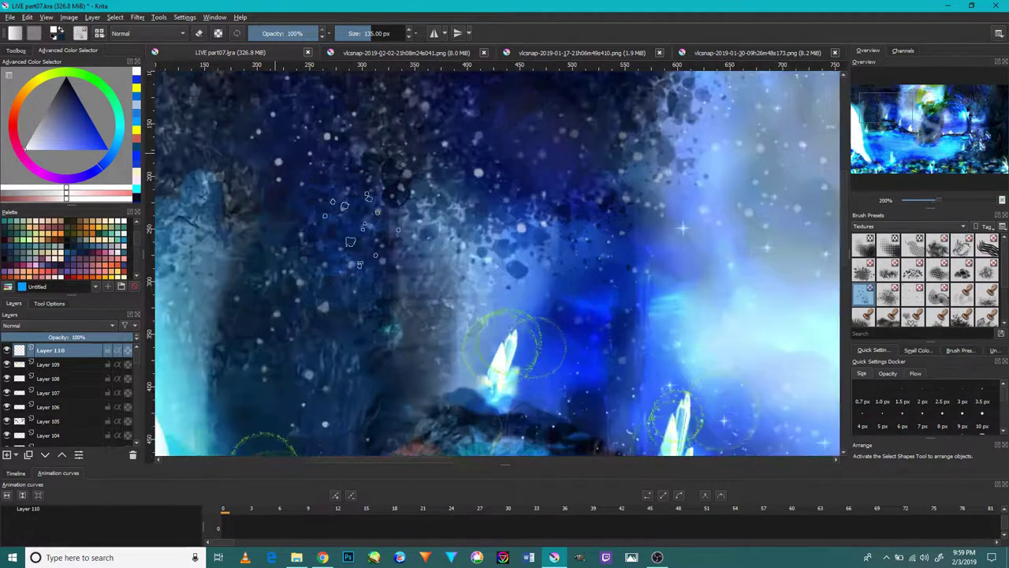
pyautogui.press('-')
pyautogui.press('-')
pyautogui.press('-')
pyautogui.click(889, 294)
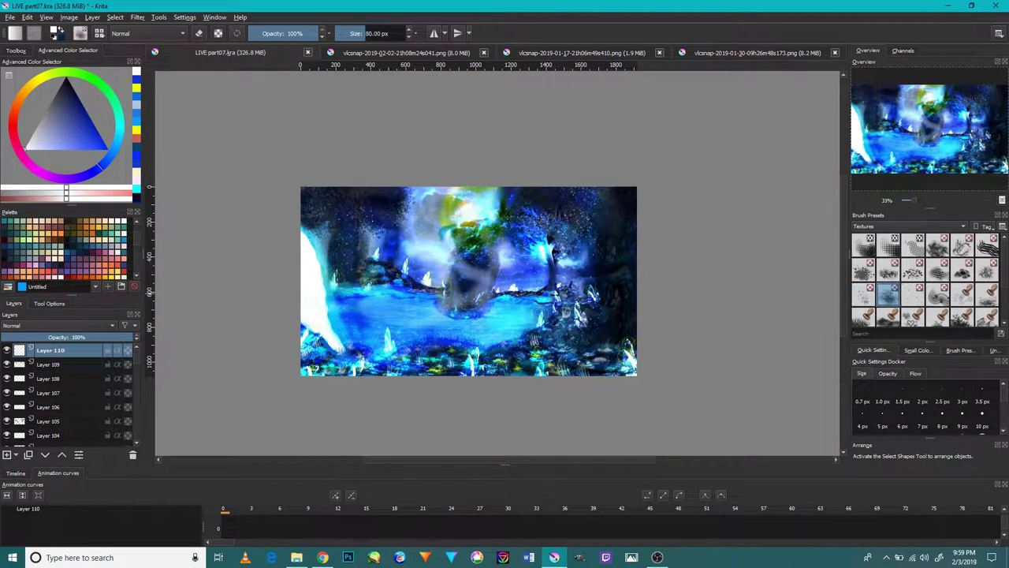
pyautogui.scroll(5, 449, 186)
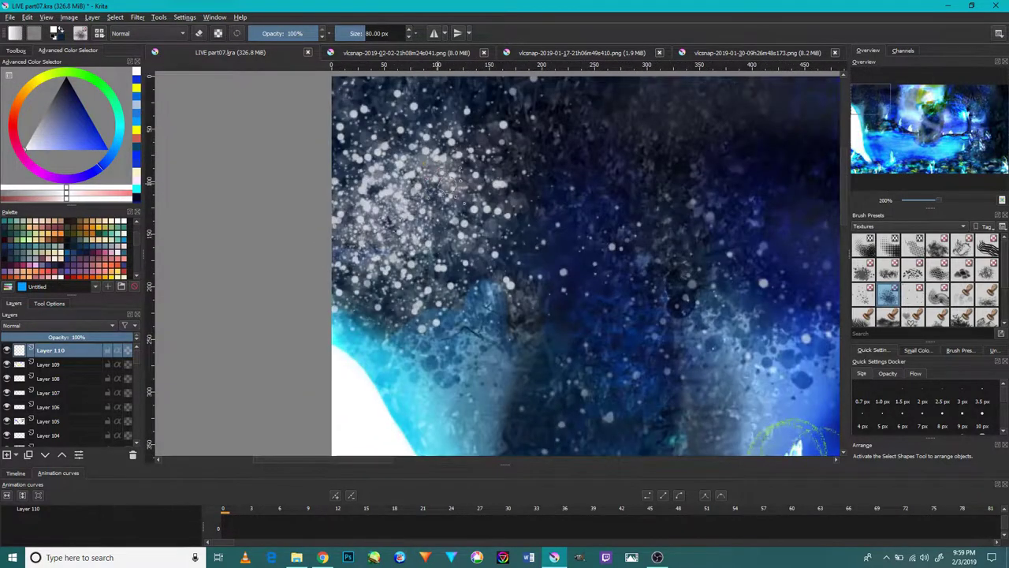
pyautogui.hotkey('ctrl', 'z')
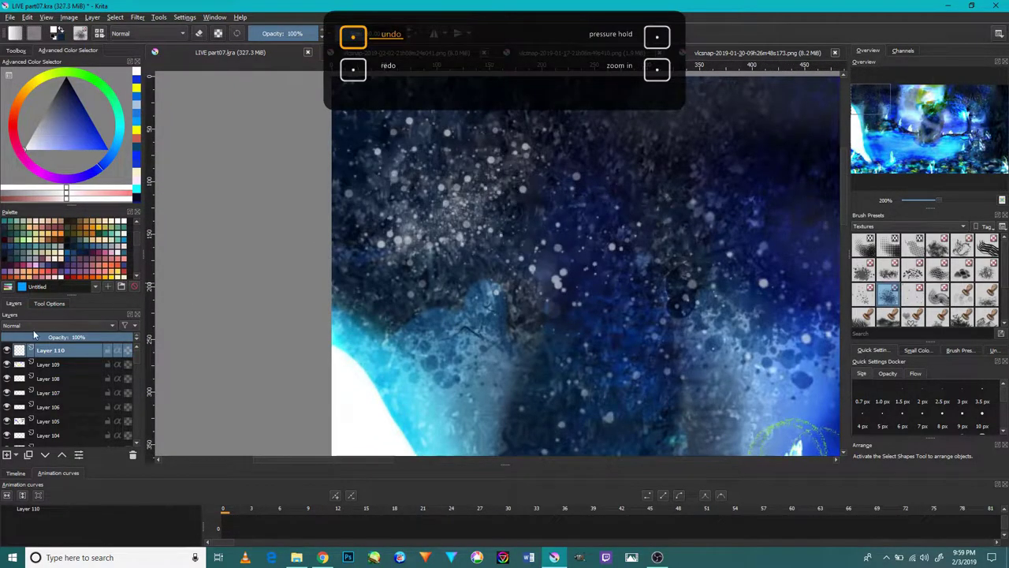
# Set Layer 110 to Color Dodge blending at 41% opacity.
pyautogui.click(36, 325)
pyautogui.click(41, 315)
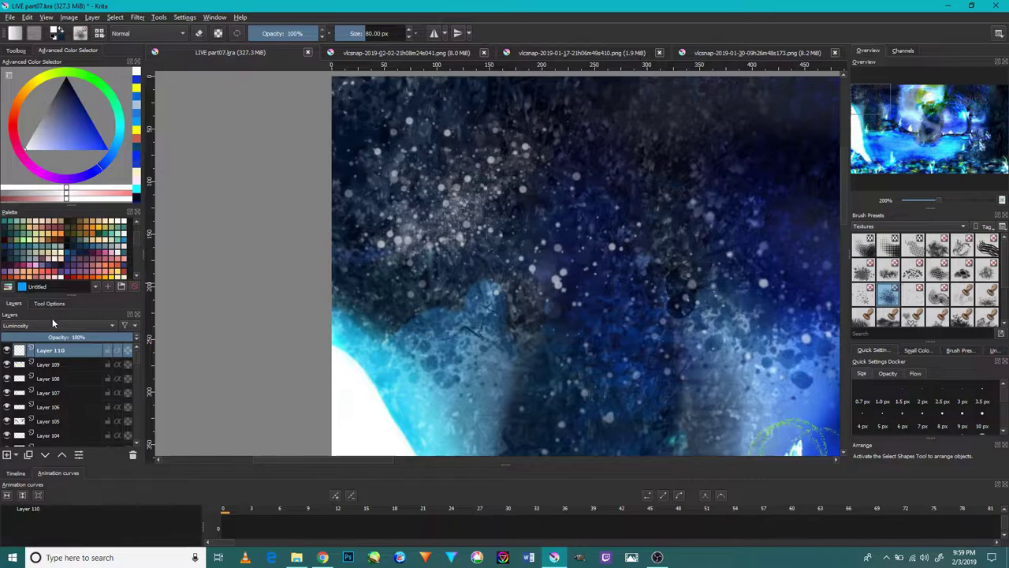
pyautogui.click(52, 320)
pyautogui.click(61, 276)
pyautogui.moveTo(59, 337); pyautogui.dragTo(57, 337)
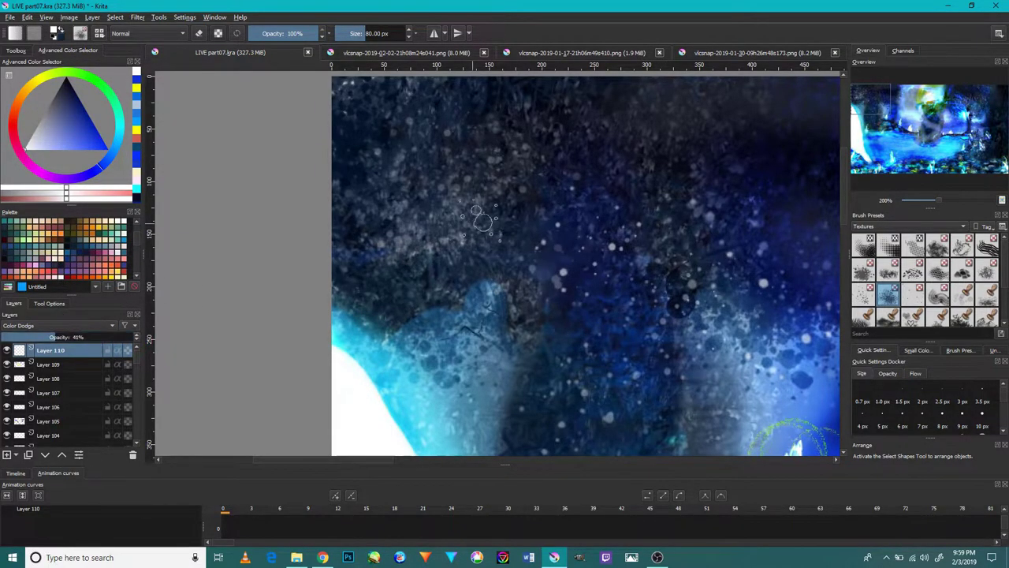
pyautogui.scroll(-3, 533, 184)
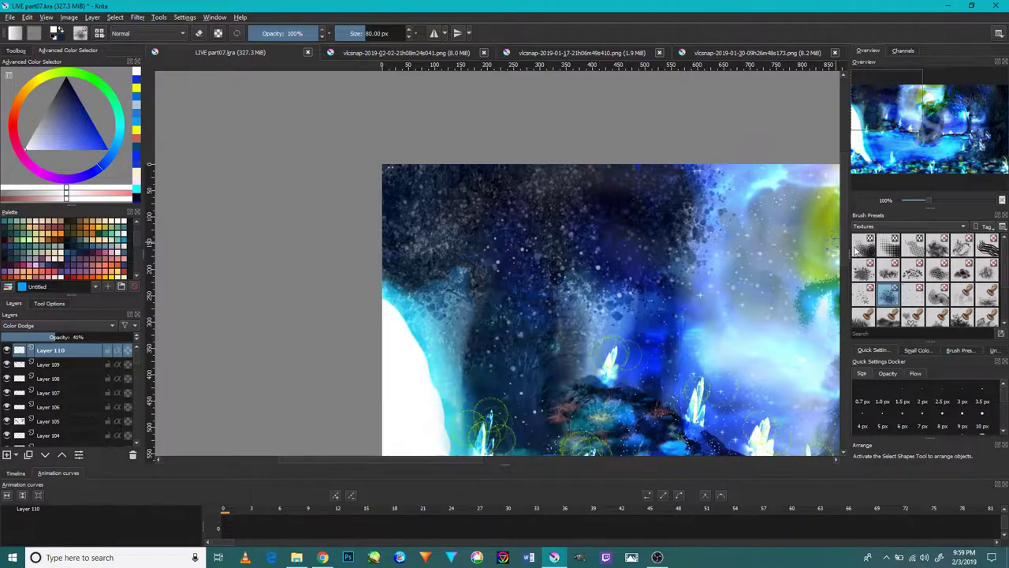
# Choose the large 375 px circle brush and a yellow painting colour.
pyautogui.click(914, 296)
pyautogui.scroll(-1, 919, 309)
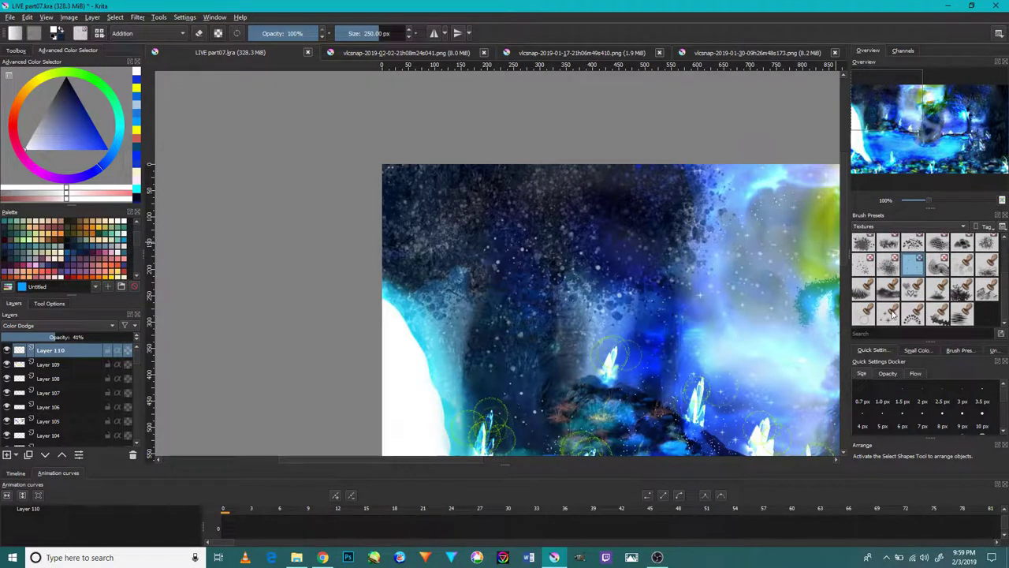
pyautogui.click(964, 266)
pyautogui.scroll(3, 690, 268)
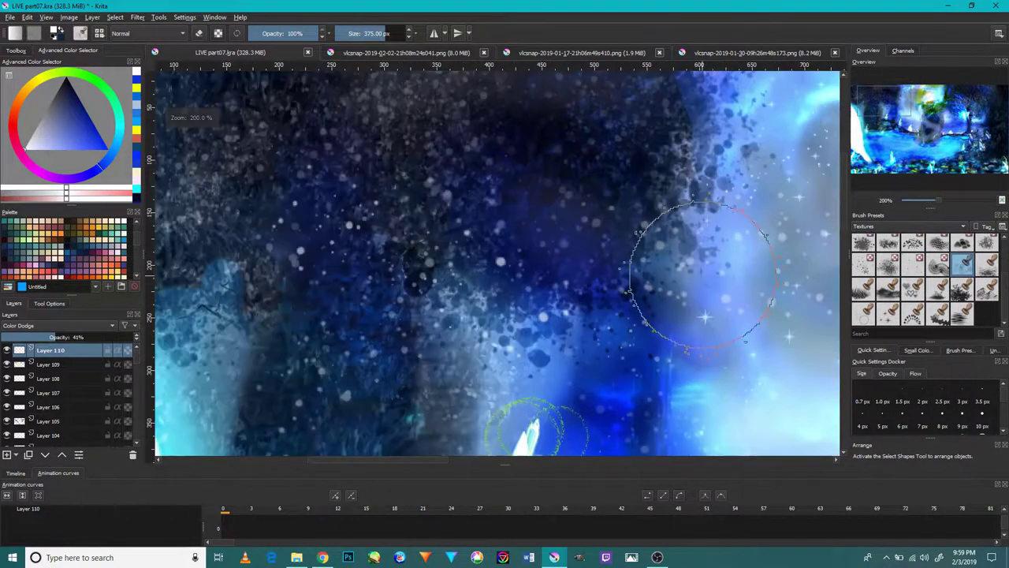
pyautogui.click(43, 81)
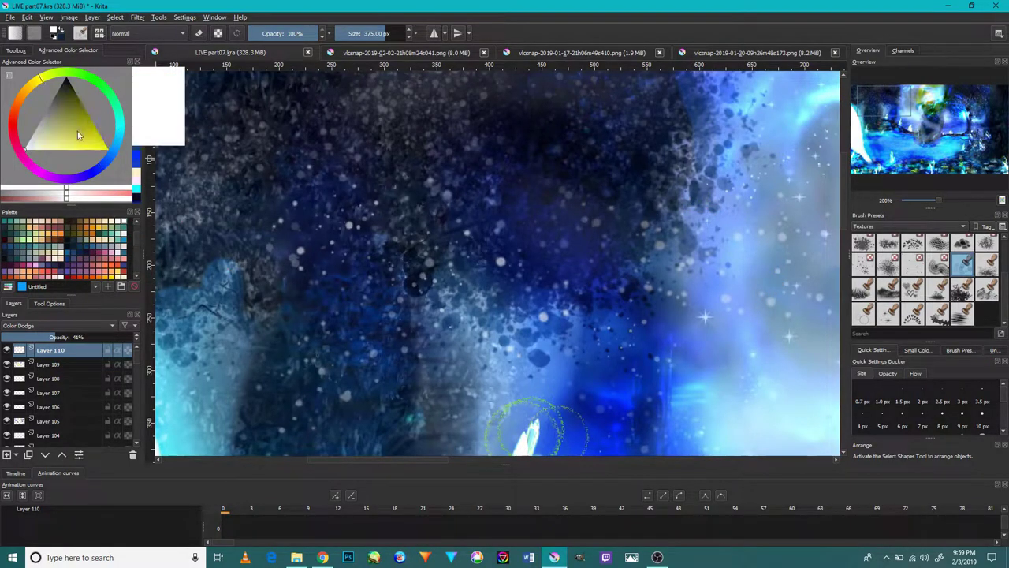
pyautogui.scroll(-4, 499, 241)
pyautogui.scroll(-1, 556, 268)
pyautogui.scroll(2, 566, 268)
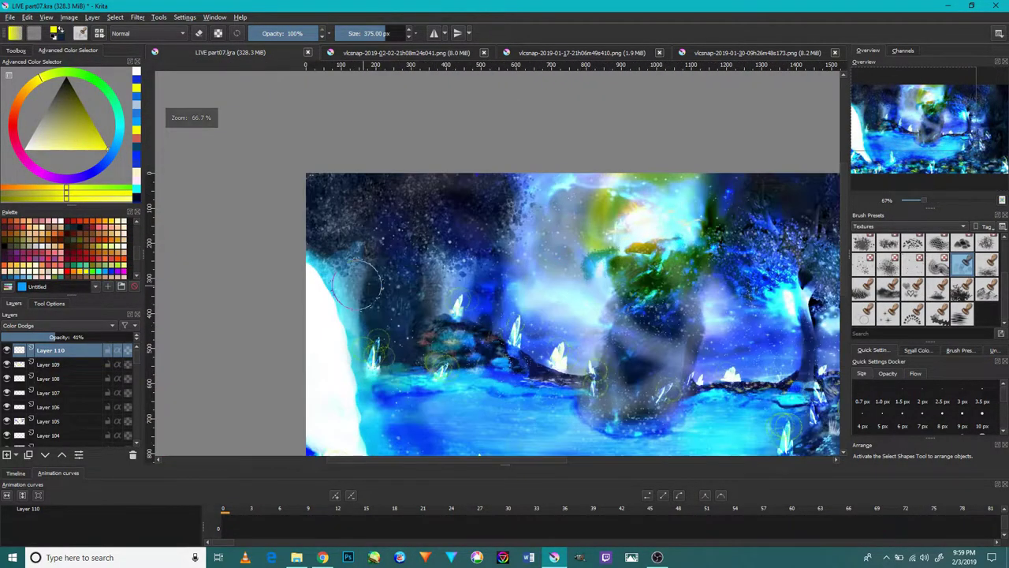
# Add Layer 111 and stamp yellow bokeh rings at lower centre, upper left, right trees and centre.
pyautogui.click(8, 455)
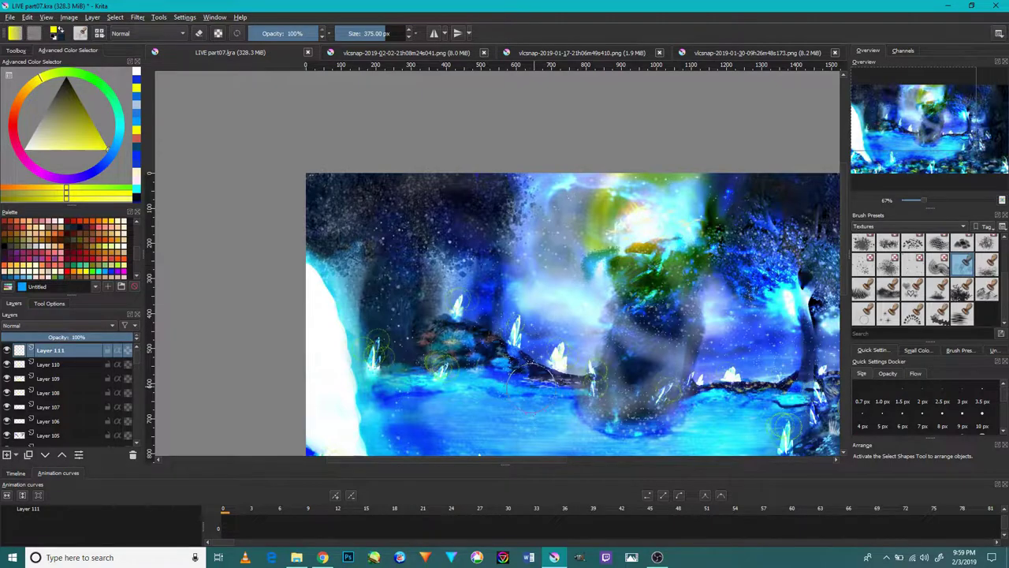
pyautogui.click(530, 389)
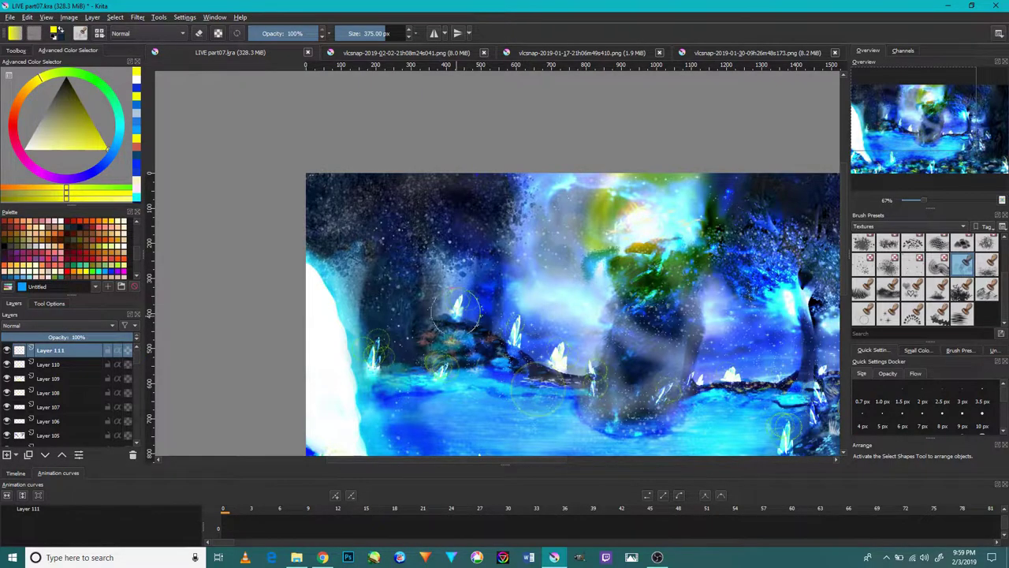
pyautogui.click(439, 203)
pyautogui.click(783, 231)
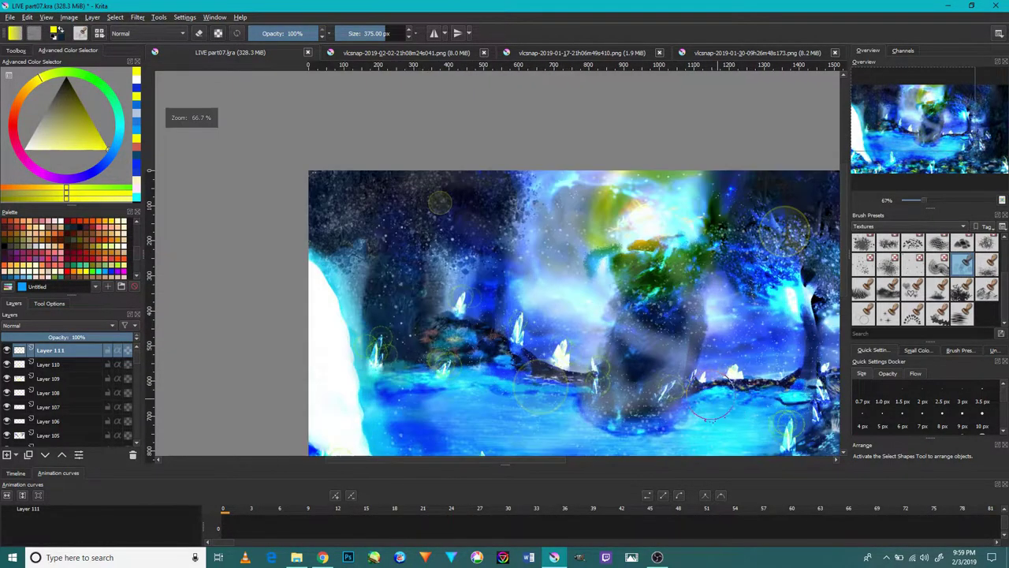
pyautogui.click(438, 254)
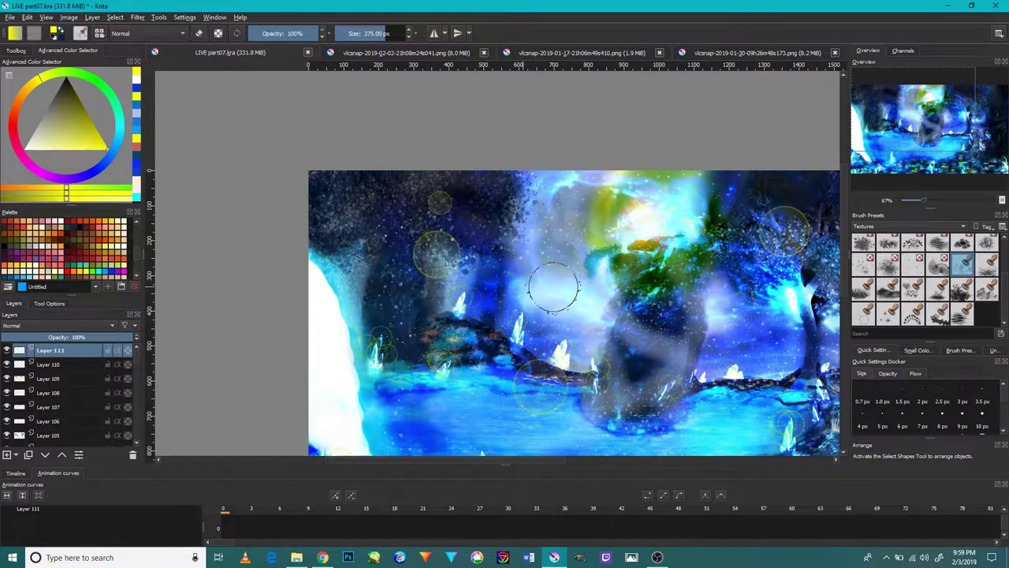
pyautogui.moveTo(554, 288); pyautogui.dragTo(483, 190)
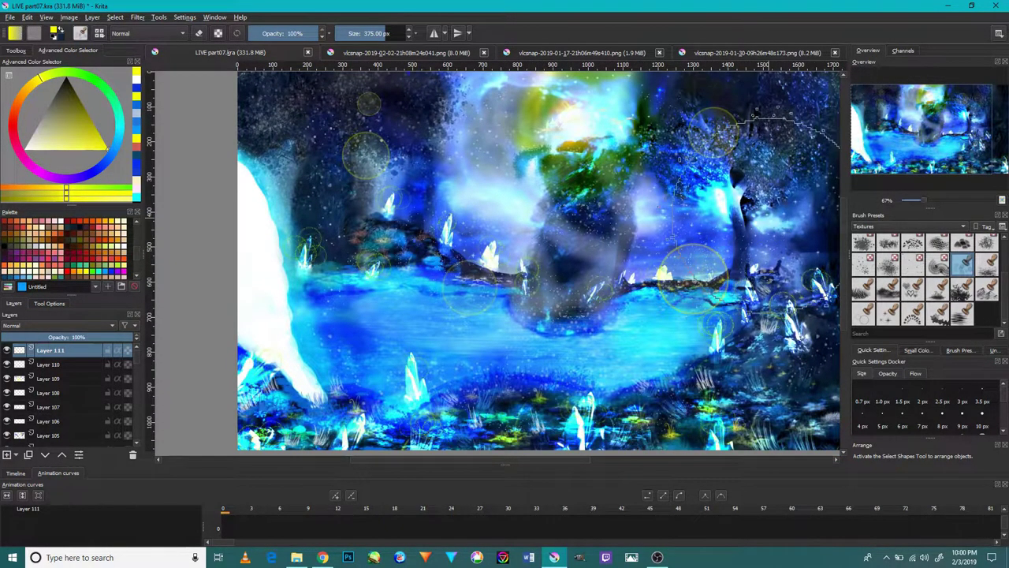
pyautogui.scroll(-2, 626, 316)
pyautogui.scroll(2, 512, 185)
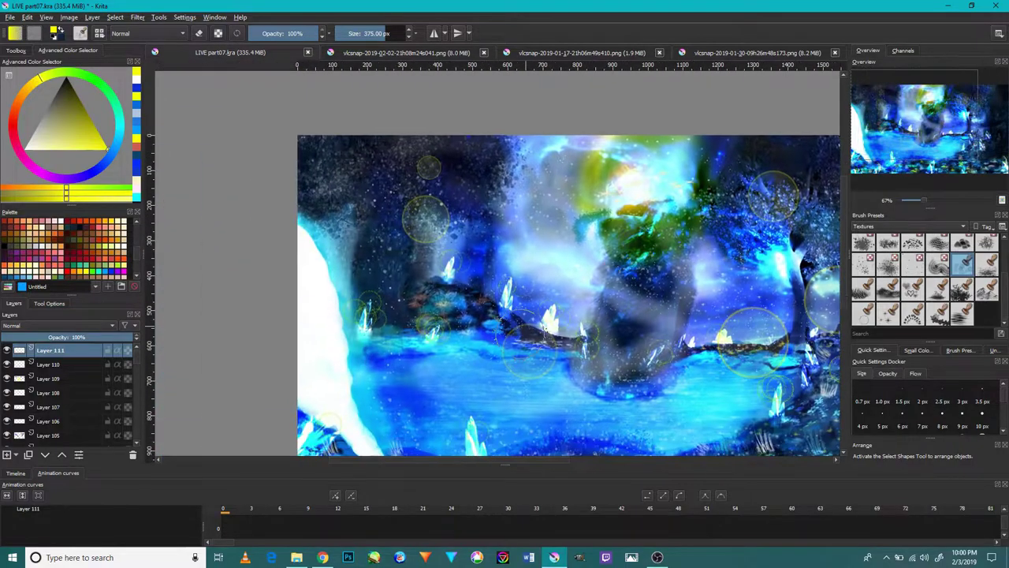
# Stamp more bokeh rings over the water, on the right and in the upper left.
pyautogui.moveTo(426, 386); pyautogui.dragTo(355, 321)
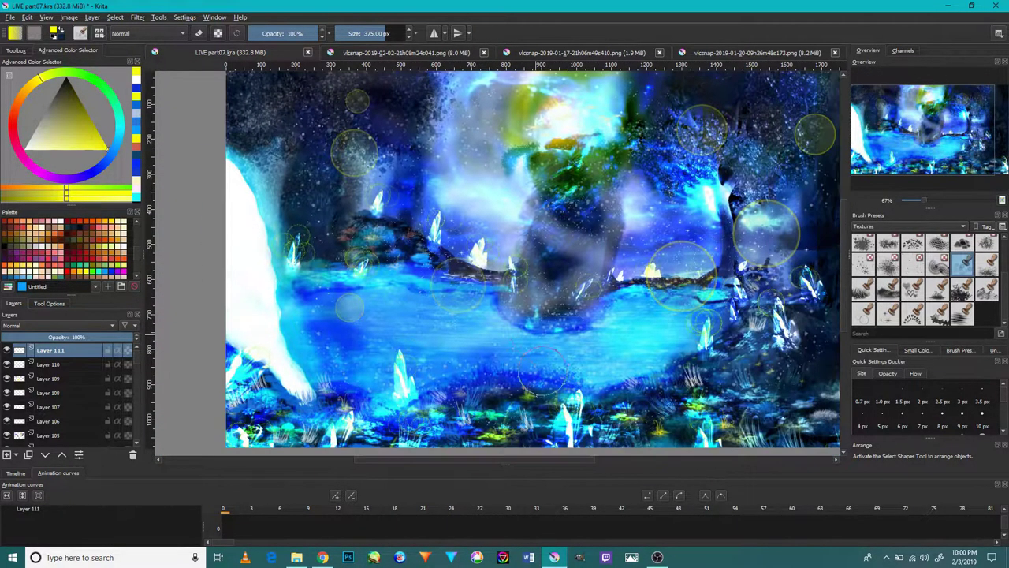
pyautogui.click(464, 359)
pyautogui.click(635, 338)
pyautogui.click(446, 169)
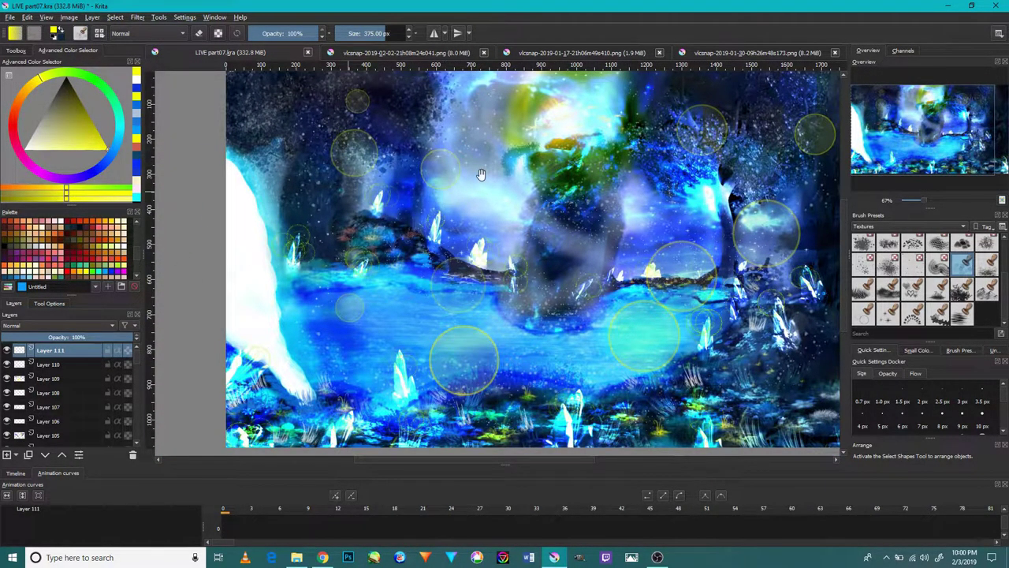
pyautogui.moveTo(481, 174); pyautogui.dragTo(441, 339)
pyautogui.moveTo(696, 262); pyautogui.dragTo(561, 296)
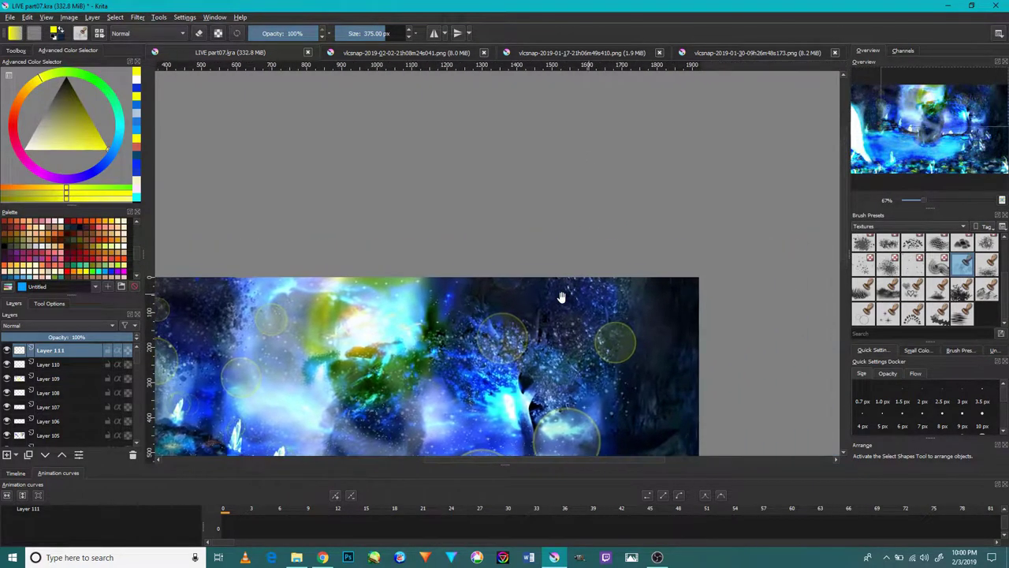
pyautogui.scroll(-1, 698, 298)
pyautogui.scroll(-1, 714, 331)
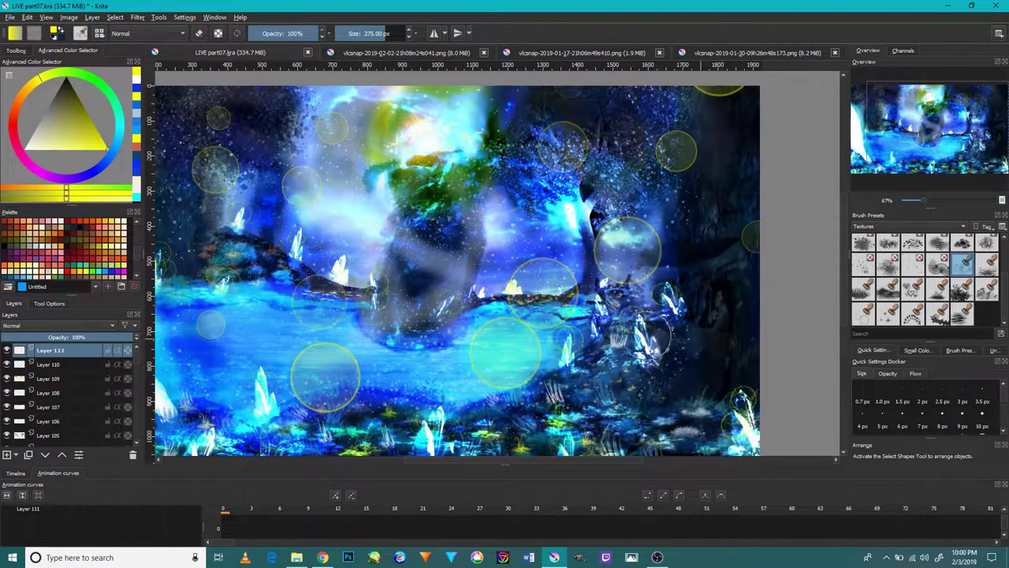
pyautogui.moveTo(442, 313); pyautogui.dragTo(660, 338)
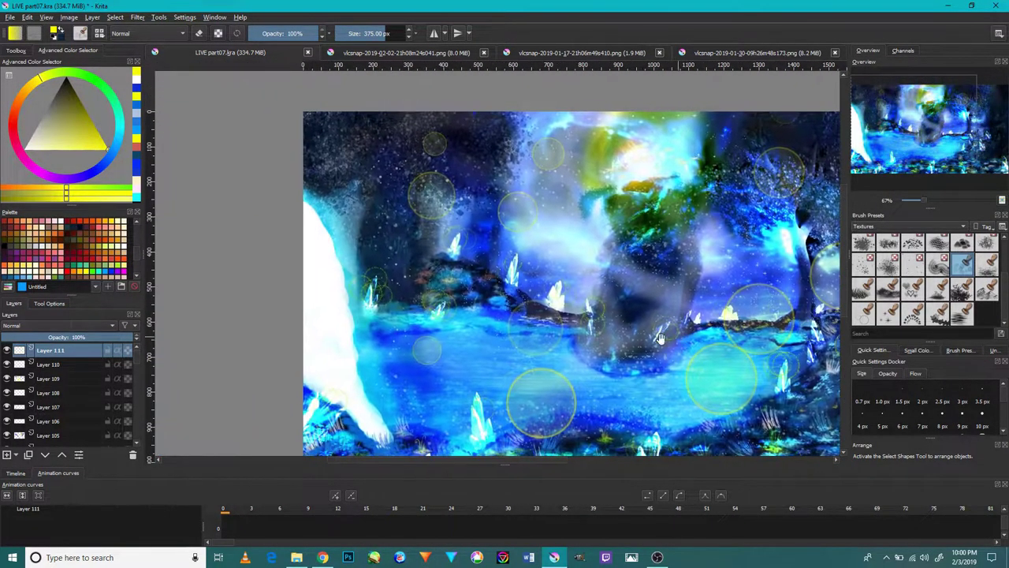
# Dab soft yellow circles on the white left edge and over the water.
pyautogui.click(333, 237)
pyautogui.scroll(-1, 484, 286)
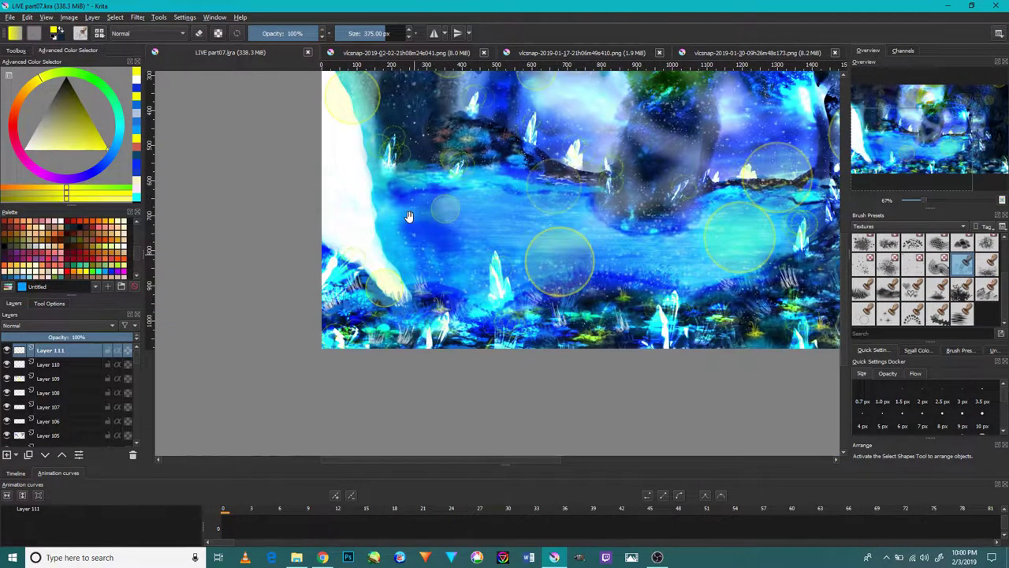
pyautogui.scroll(1, 490, 215)
pyautogui.moveTo(489, 212); pyautogui.dragTo(323, 151)
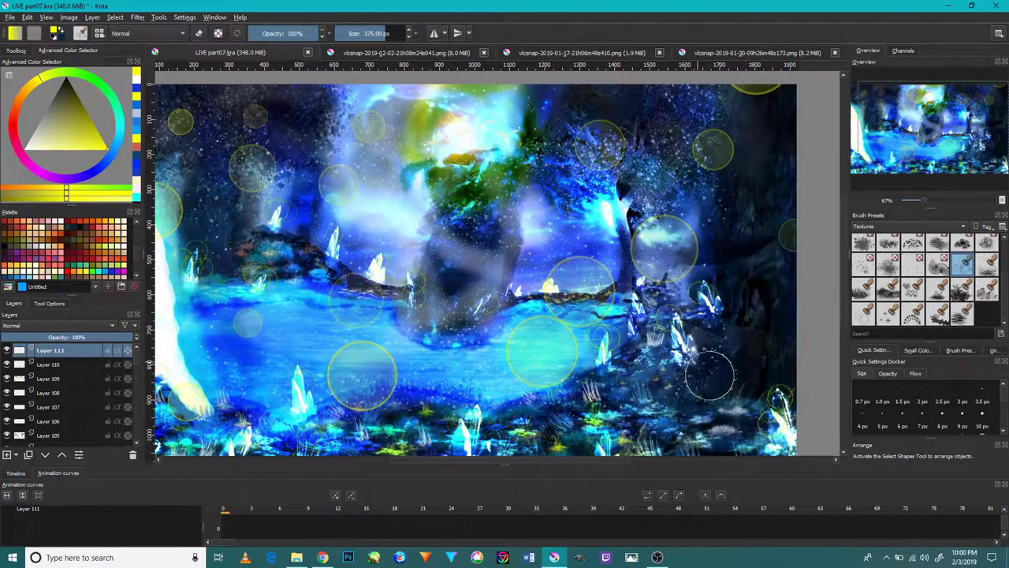
pyautogui.click(426, 261)
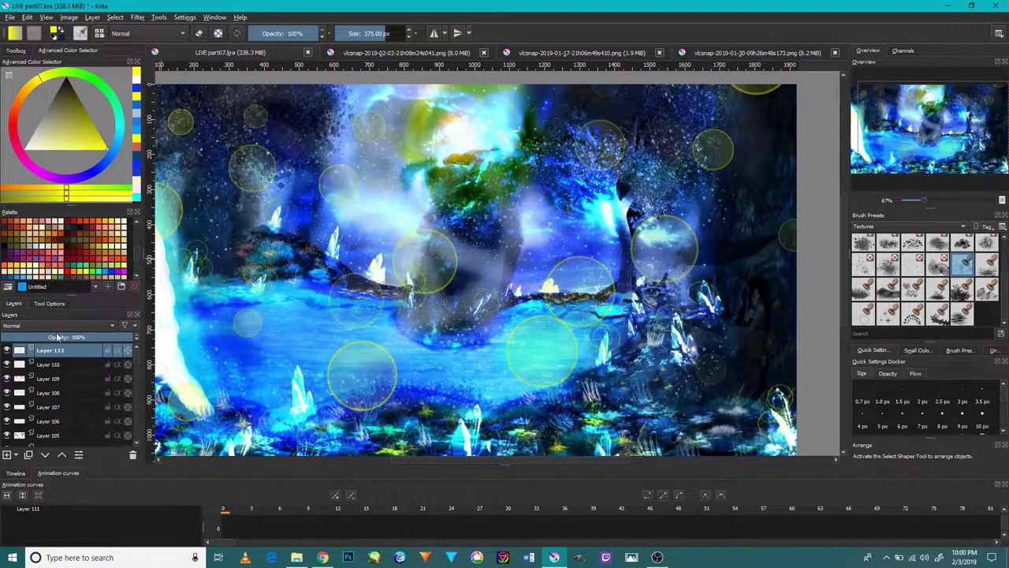
# Set Layer 111 to Color Dodge blending at 38% opacity.
pyautogui.click(56, 337)
pyautogui.click(79, 325)
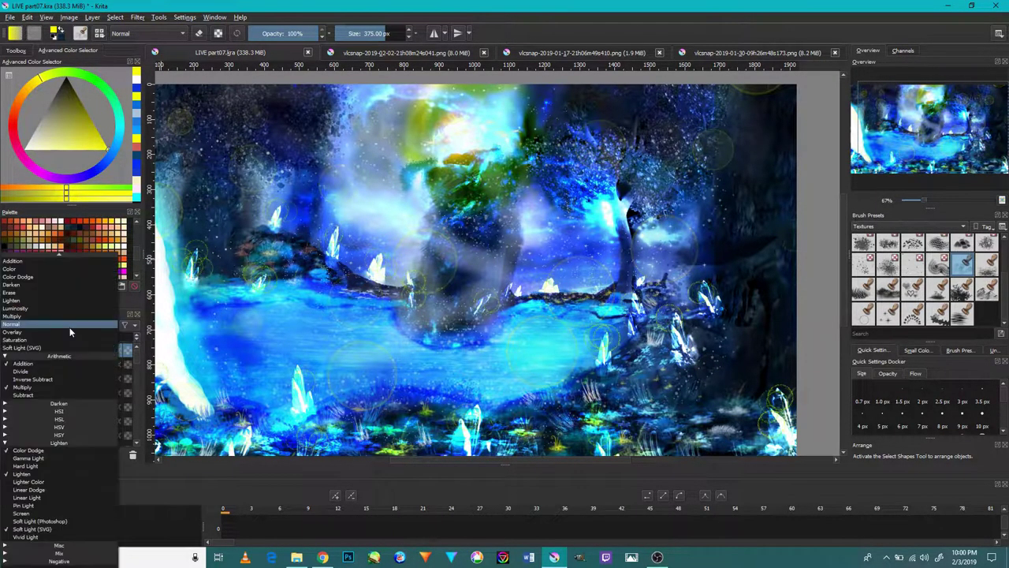
pyautogui.click(65, 277)
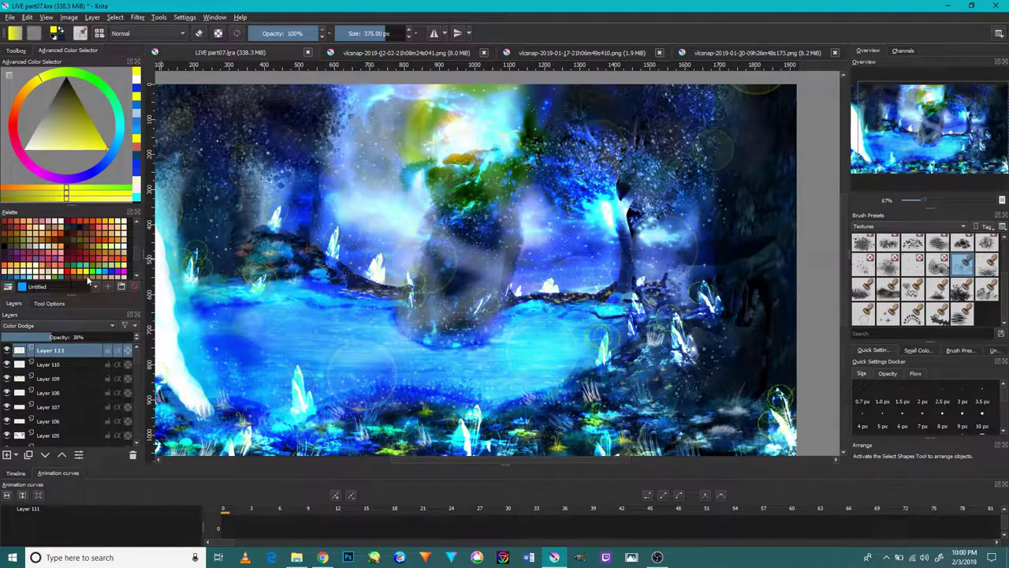
# Switch Layer 111 to Overlay blending at 92% opacity.
pyautogui.scroll(2, 203, 213)
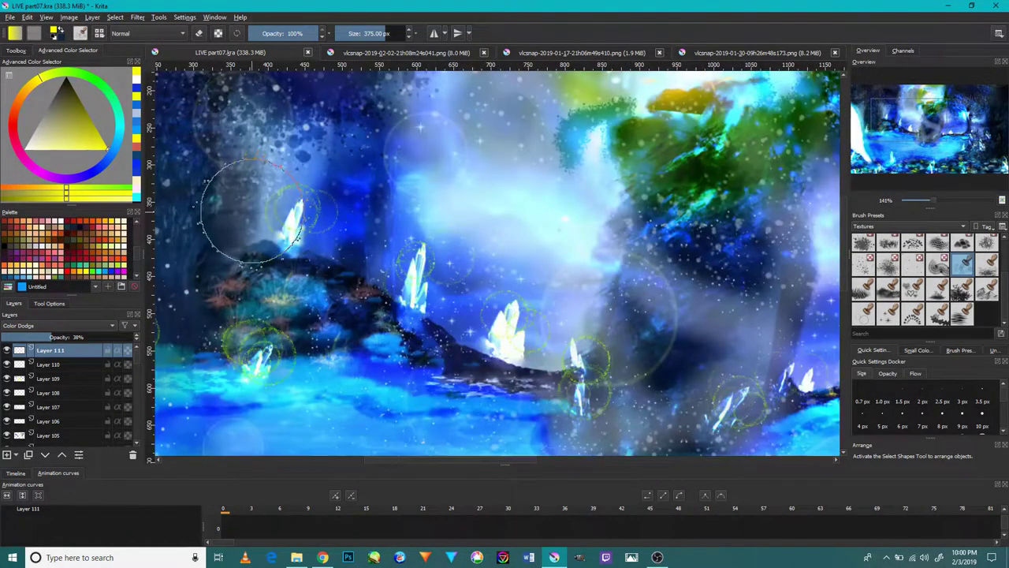
pyautogui.scroll(1, 252, 211)
pyautogui.scroll(-4, 253, 211)
pyautogui.scroll(2, 252, 211)
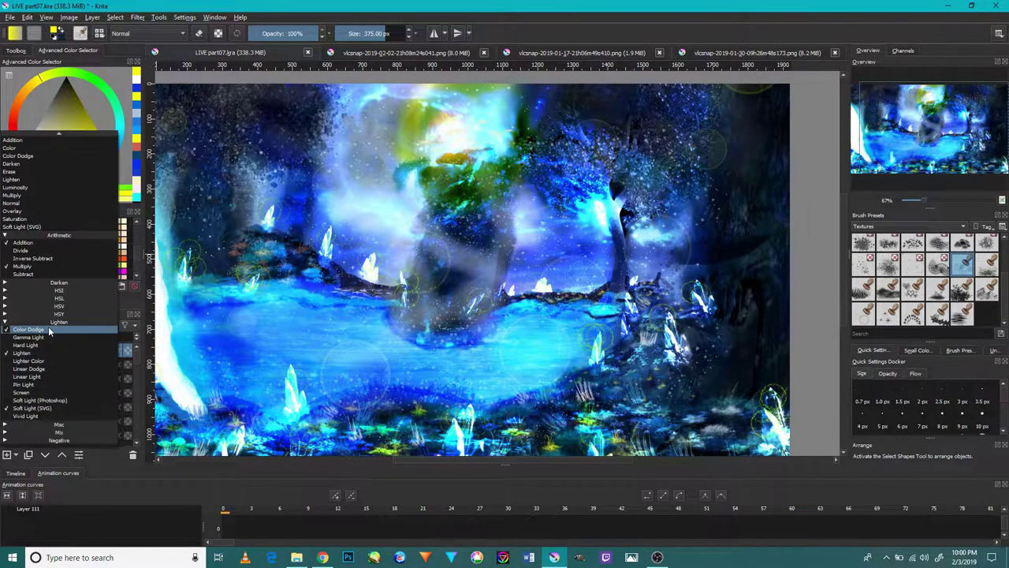
pyautogui.click(45, 325)
pyautogui.click(25, 210)
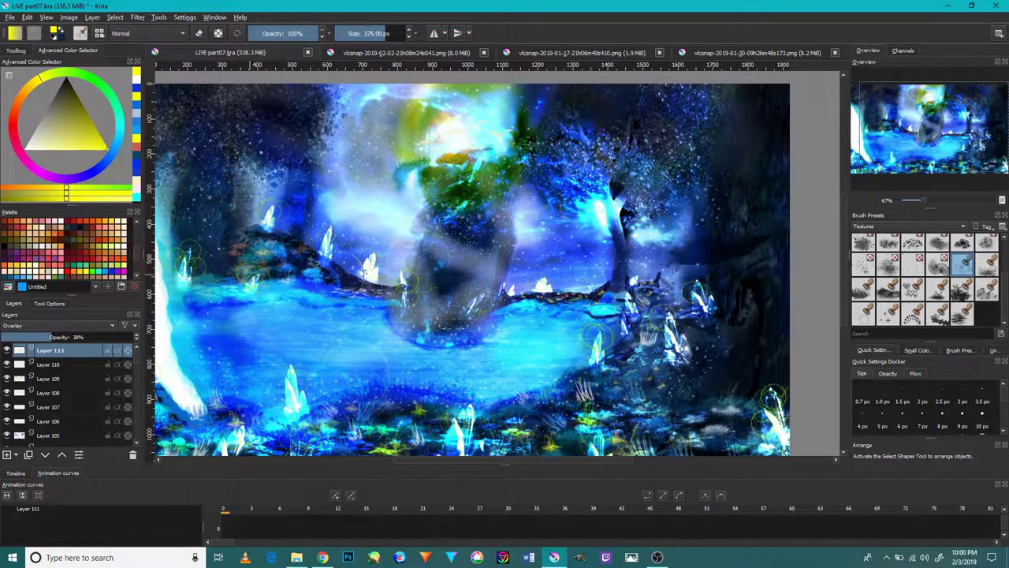
pyautogui.click(126, 339)
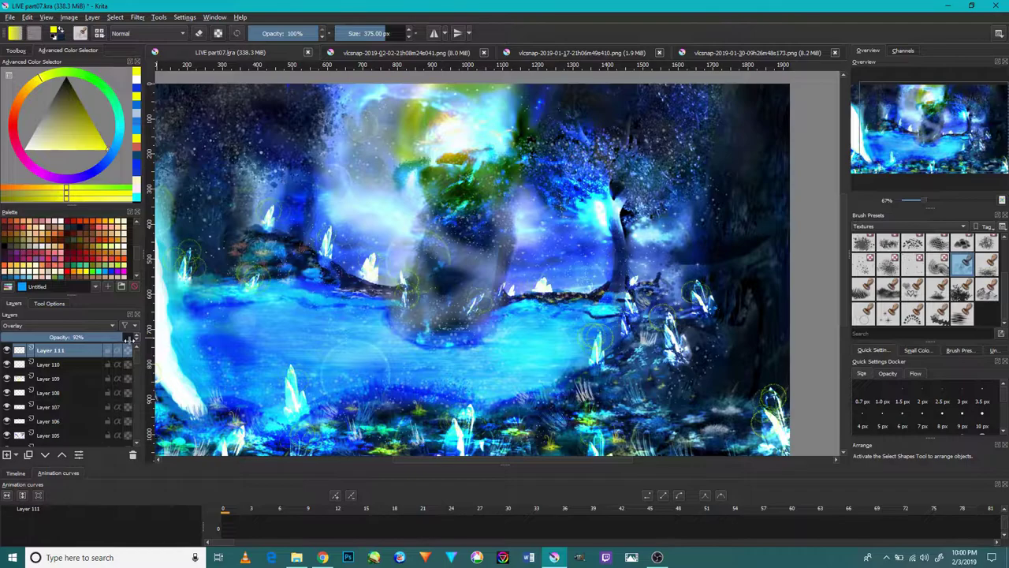
# Zoom out and pan until the whole forest painting is centred in view.
pyautogui.scroll(-2, 596, 298)
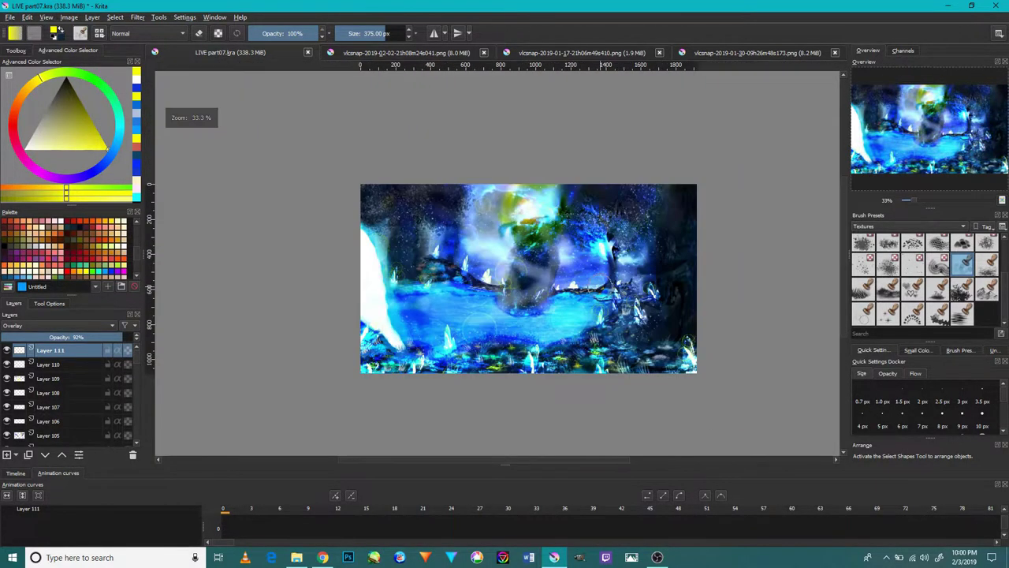
pyautogui.scroll(3, 596, 298)
pyautogui.moveTo(498, 311)
pyautogui.mouseDown()
pyautogui.moveTo(774, 311)
pyautogui.moveTo(664, 294)
pyautogui.mouseUp()
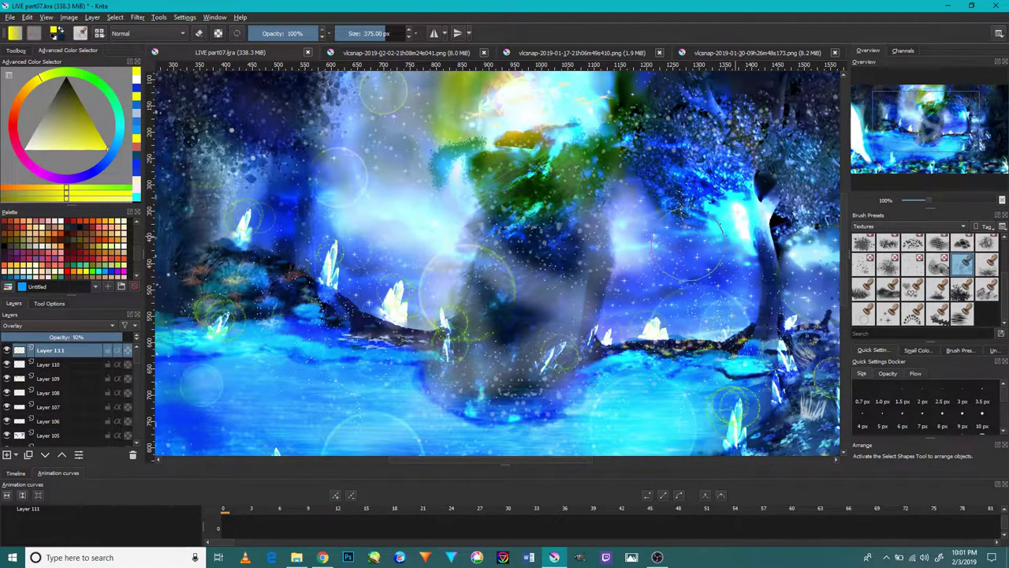
pyautogui.scroll(1, 686, 260)
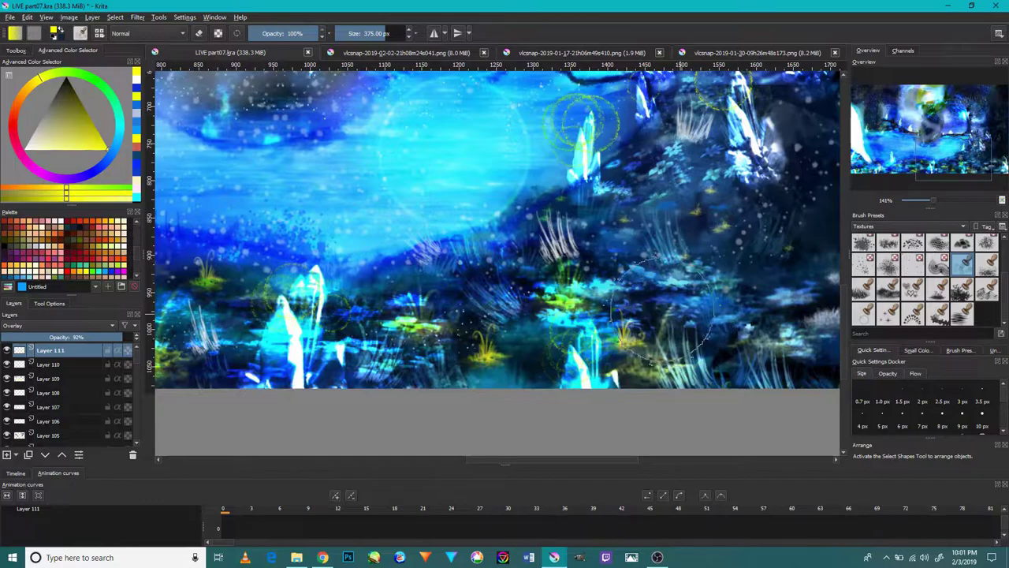
pyautogui.moveTo(663, 311)
pyautogui.mouseDown()
pyautogui.moveTo(359, 292)
pyautogui.moveTo(537, 294)
pyautogui.moveTo(496, 281)
pyautogui.mouseUp()
pyautogui.scroll(-2, 498, 300)
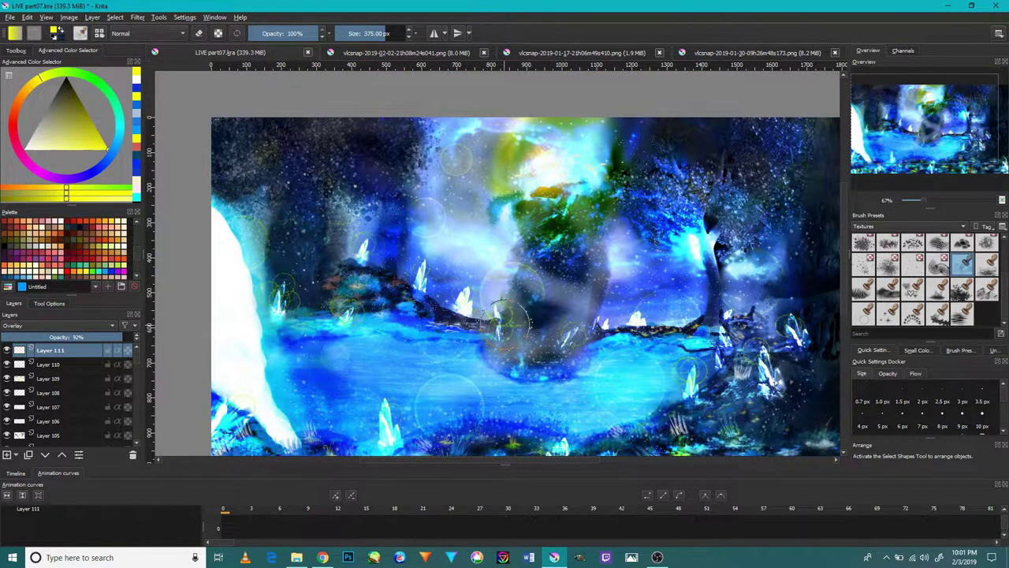
pyautogui.moveTo(499, 306); pyautogui.dragTo(473, 264)
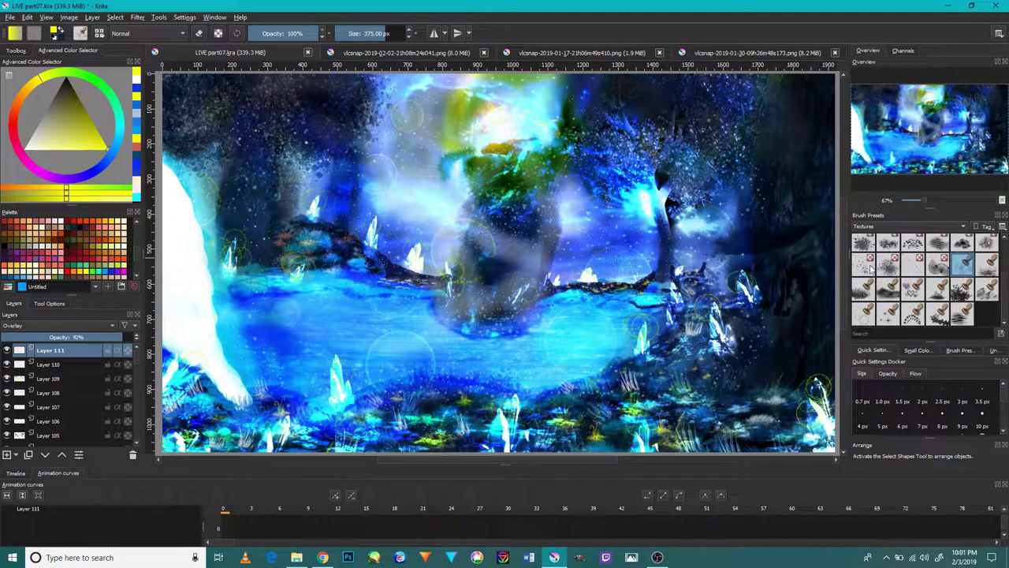
# Pick an 85 px sketch brush and a blue colour, and add a new layer above Layer 111.
pyautogui.click(888, 228)
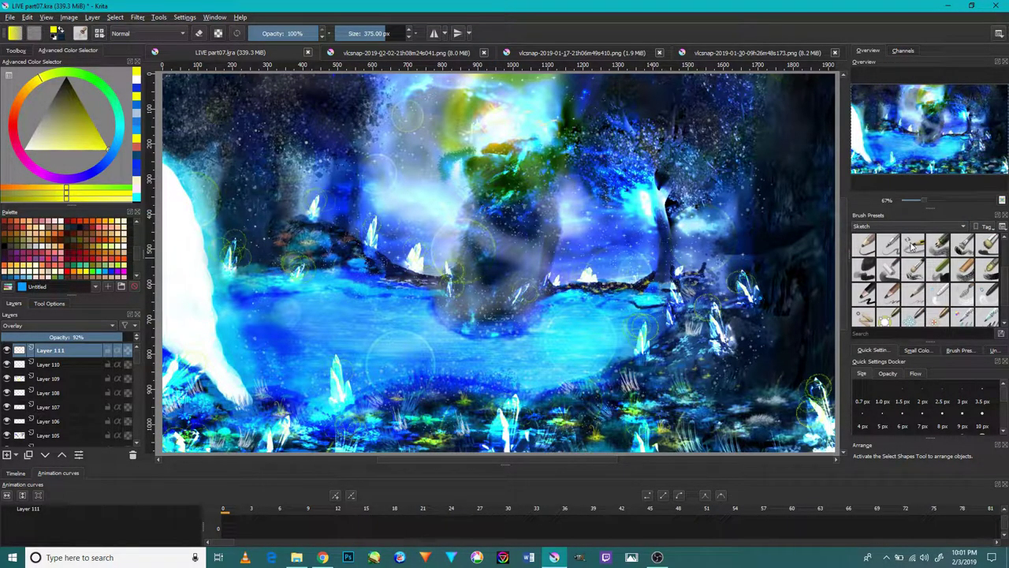
pyautogui.click(872, 272)
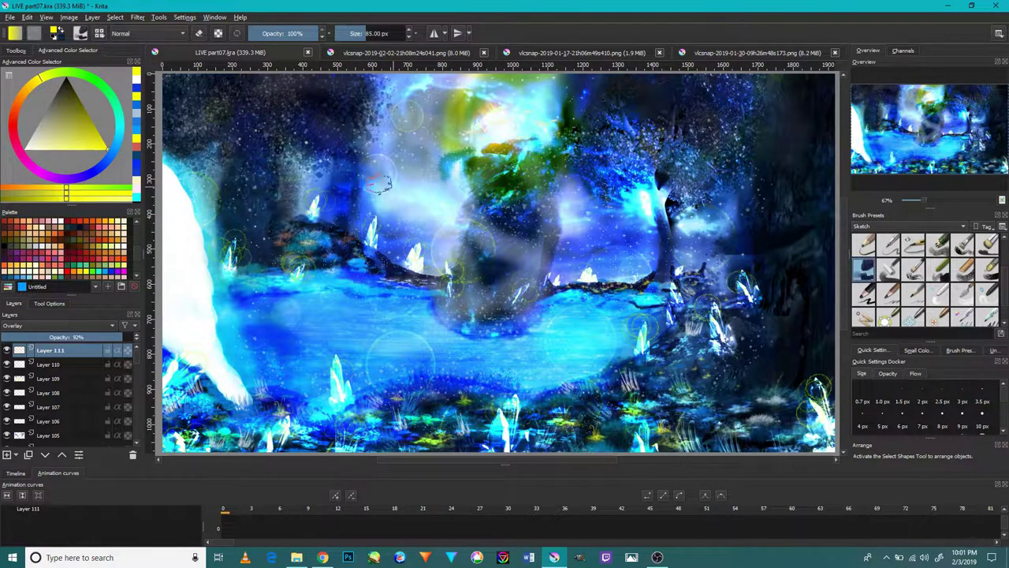
pyautogui.click(113, 156)
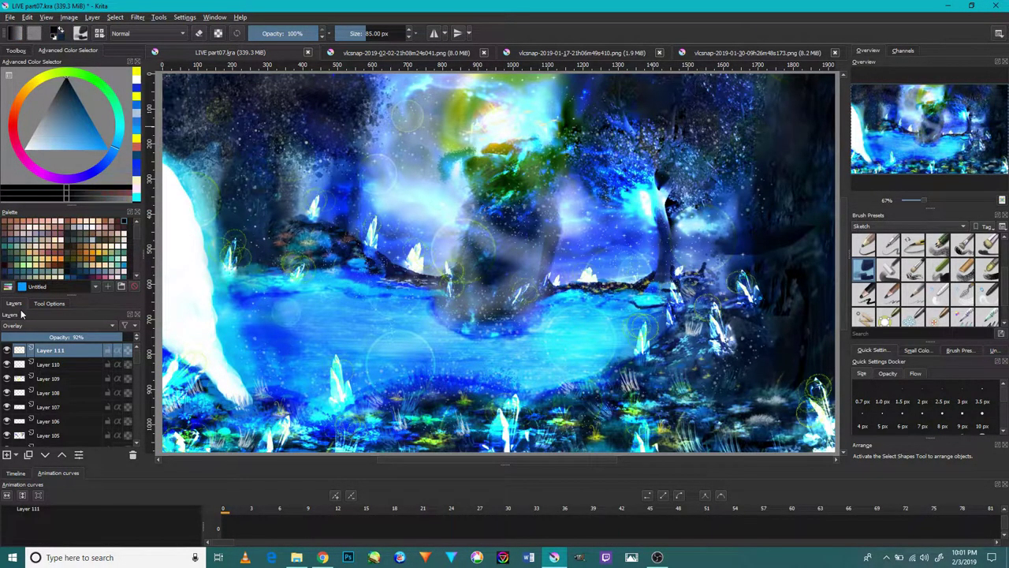
pyautogui.click(8, 454)
# Test several brush presets, including a 40 px one, undoing the trial strokes.
pyautogui.press('+')
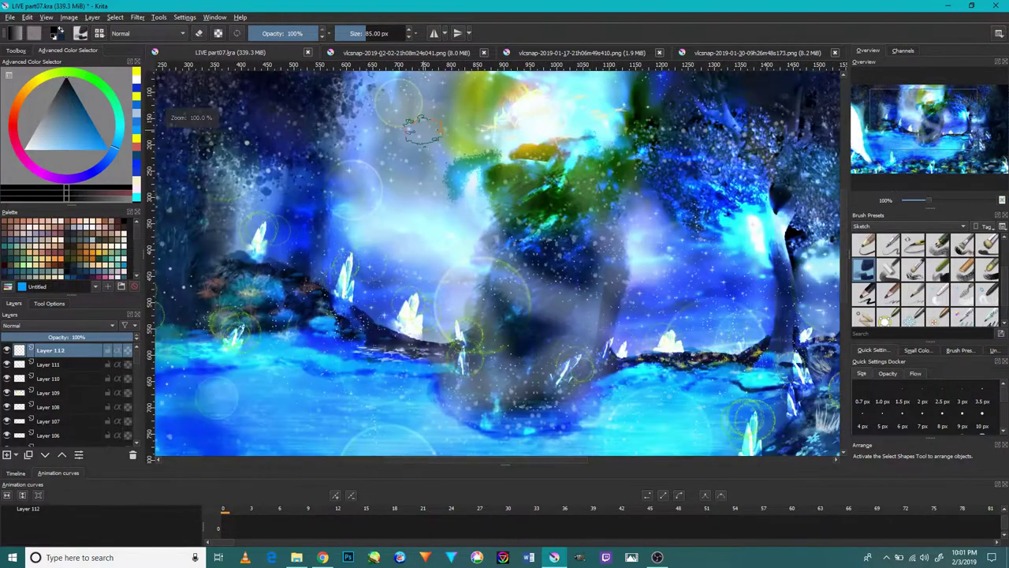
pyautogui.click(935, 271)
pyautogui.moveTo(424, 235); pyautogui.dragTo(432, 139)
pyautogui.hotkey('ctrl', 'z')
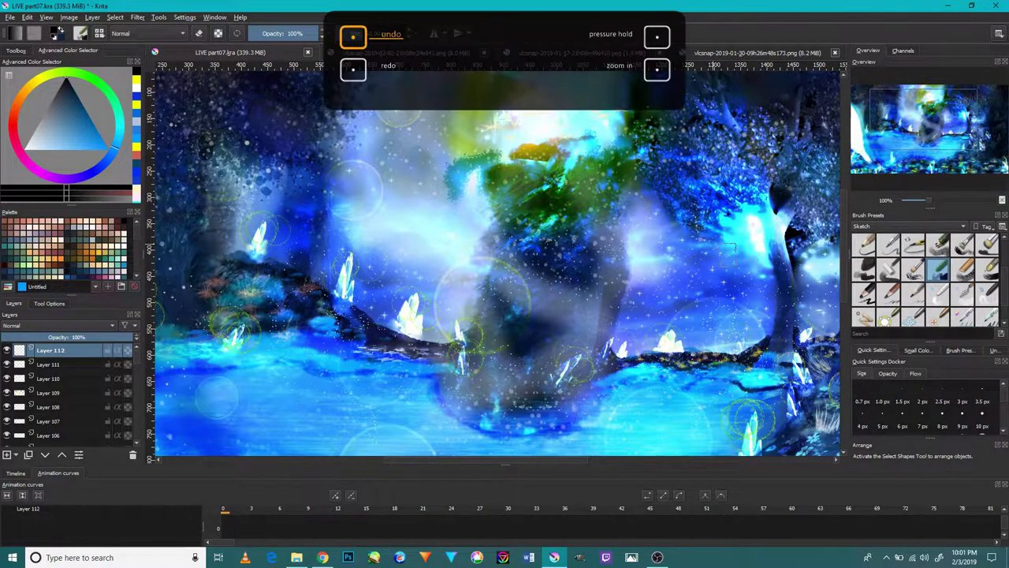
pyautogui.moveTo(731, 247); pyautogui.dragTo(663, 169)
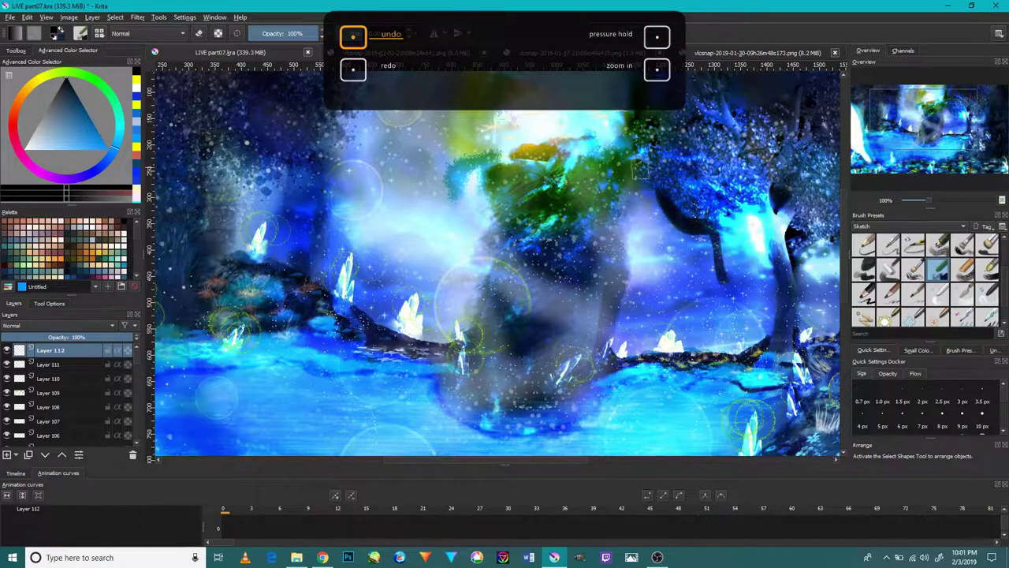
pyautogui.click(986, 294)
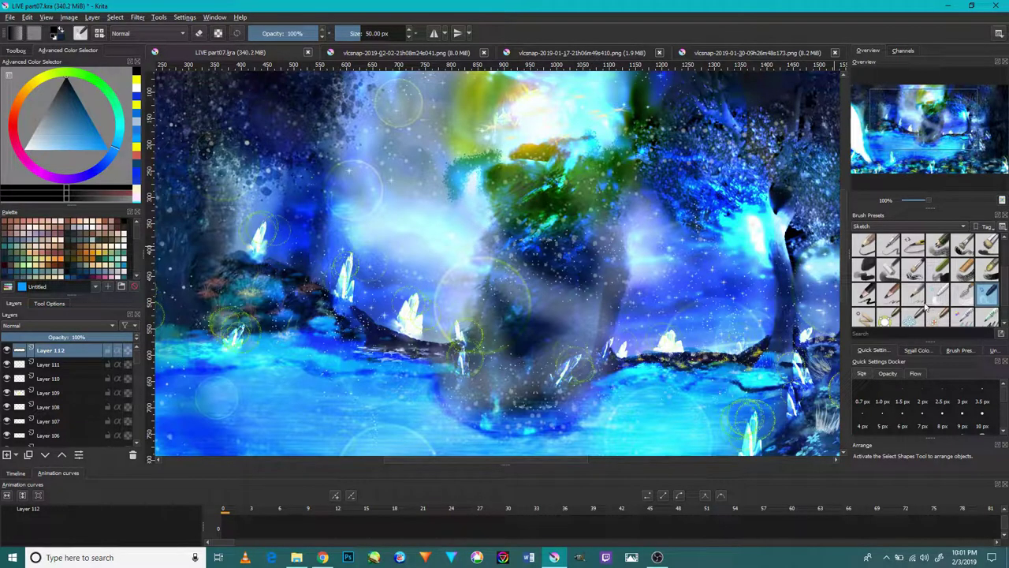
pyautogui.scroll(-3, 926, 268)
pyautogui.click(965, 247)
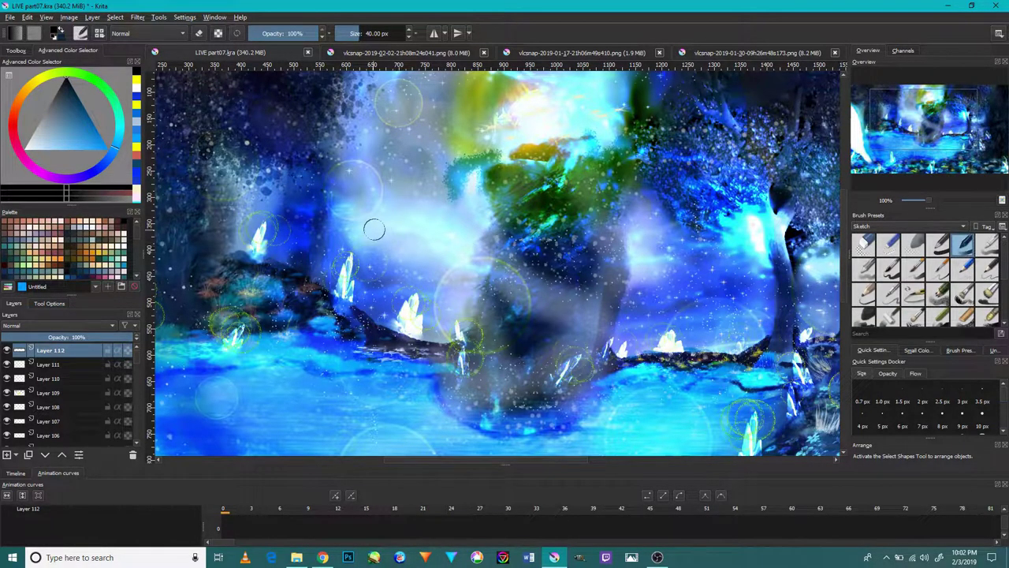
pyautogui.moveTo(377, 235); pyautogui.dragTo(422, 175)
pyautogui.hotkey('ctrl', 'z')
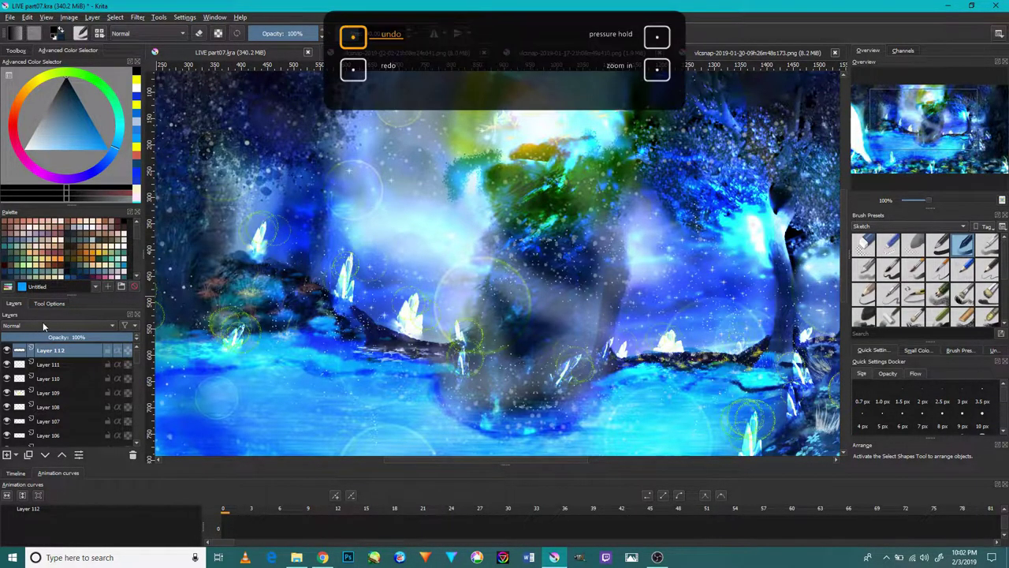
# Pick a 60 px brush from the Paint presets, test and undo strokes, then dab a small dark mark.
pyautogui.click(894, 226)
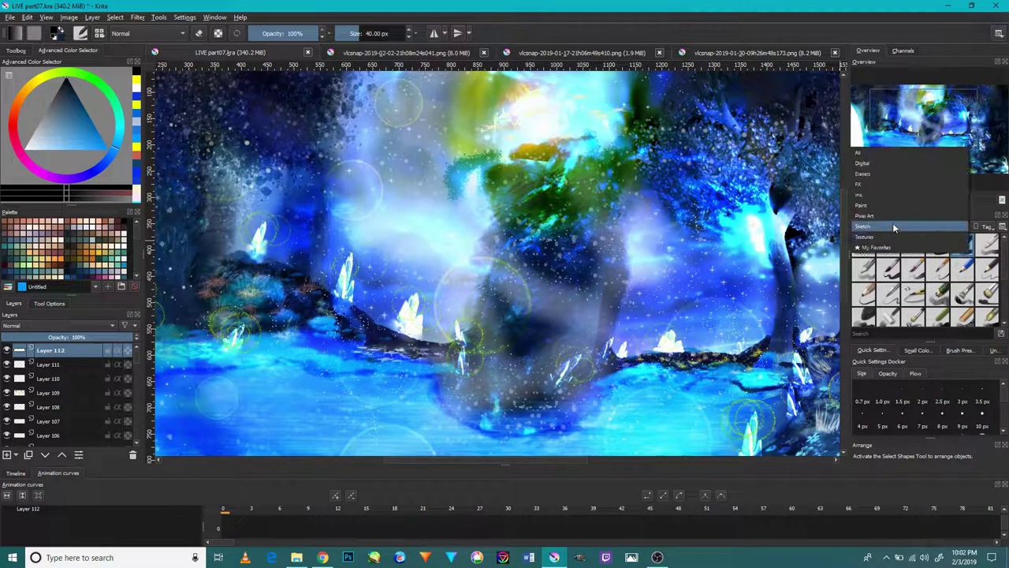
pyautogui.click(899, 225)
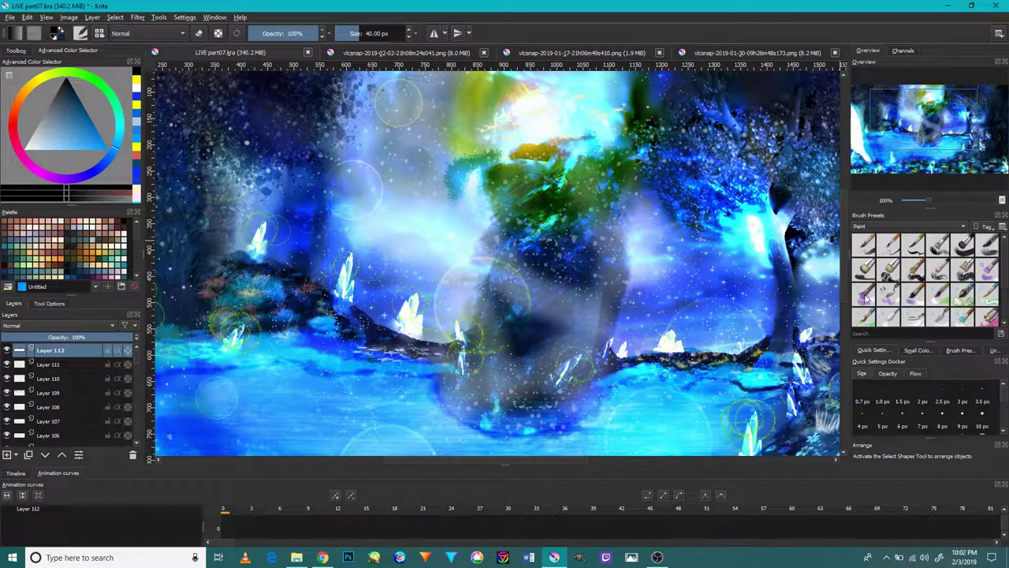
pyautogui.click(913, 293)
pyautogui.moveTo(402, 230); pyautogui.dragTo(424, 106)
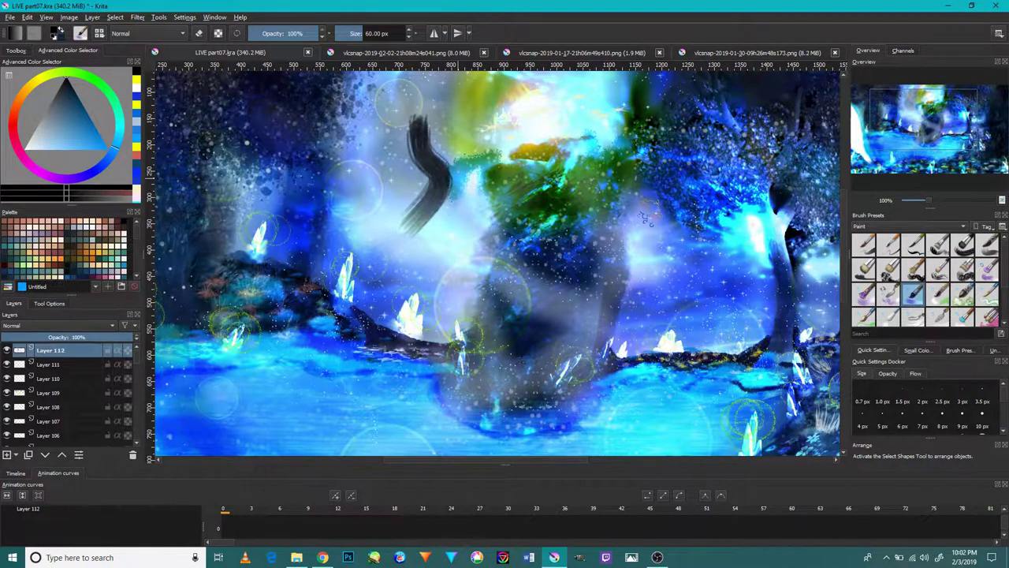
pyautogui.hotkey('ctrl', 'z')
pyautogui.scroll(-2, 924, 291)
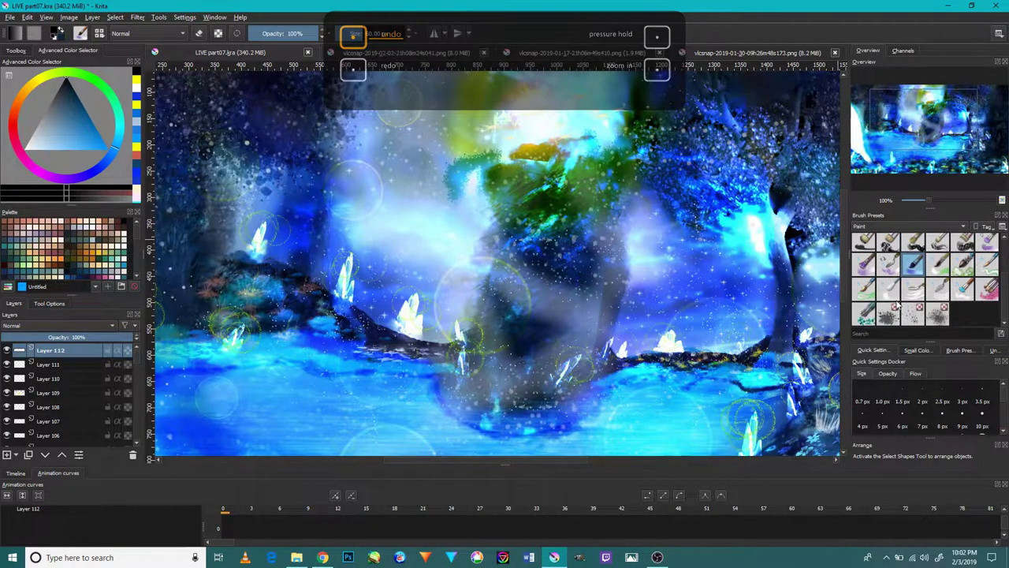
pyautogui.moveTo(421, 230); pyautogui.dragTo(428, 176)
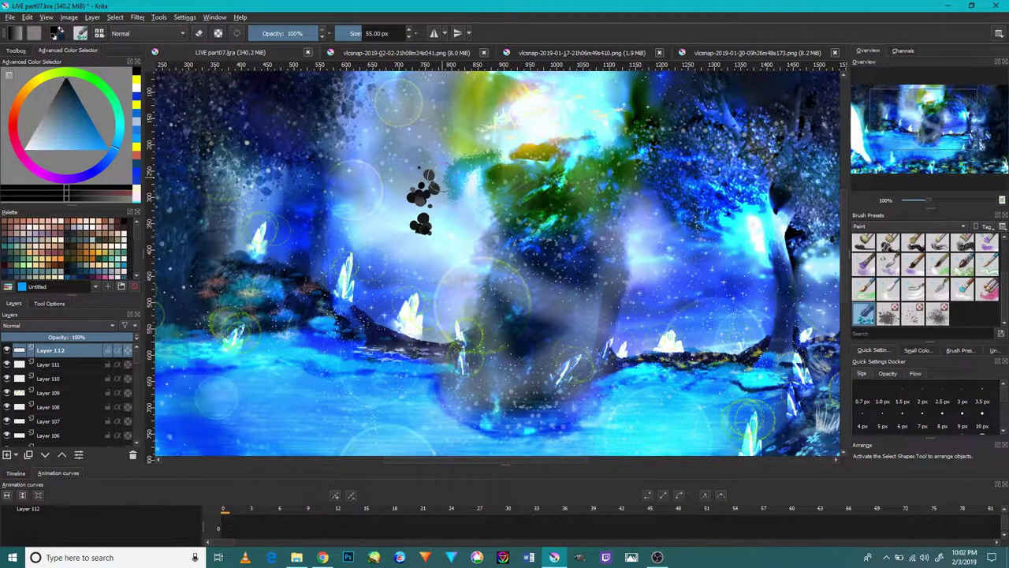
pyautogui.hotkey('ctrl', 'z')
pyautogui.click(431, 216)
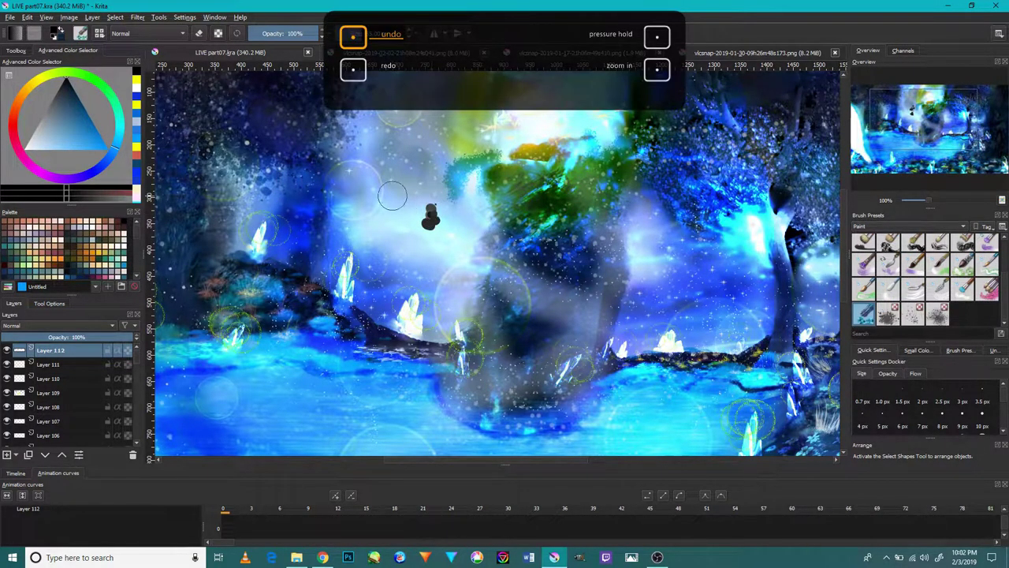
# Set the new layer to Color Dodge blending at about 58% opacity.
pyautogui.click(55, 324)
pyautogui.click(43, 308)
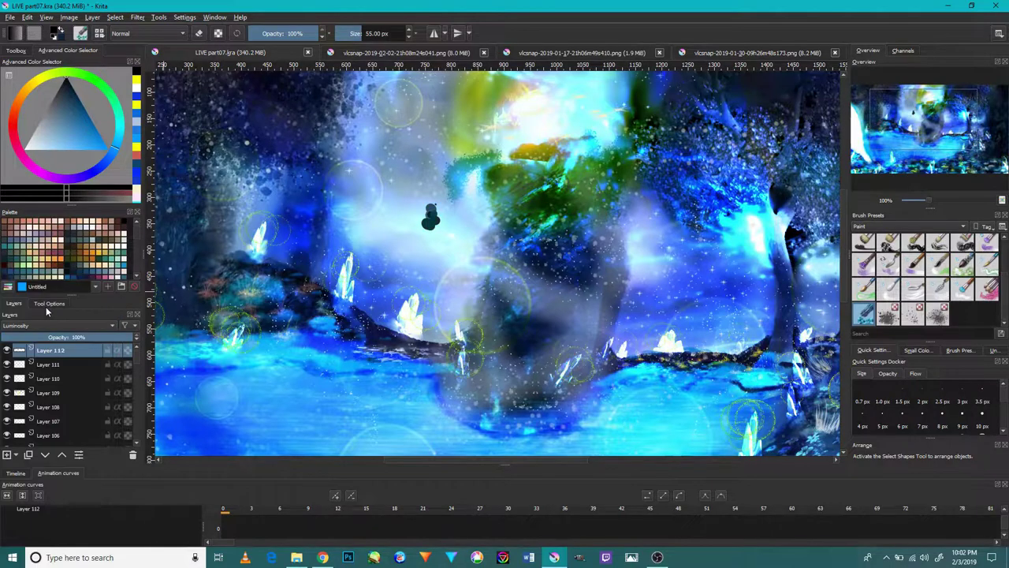
pyautogui.click(43, 337)
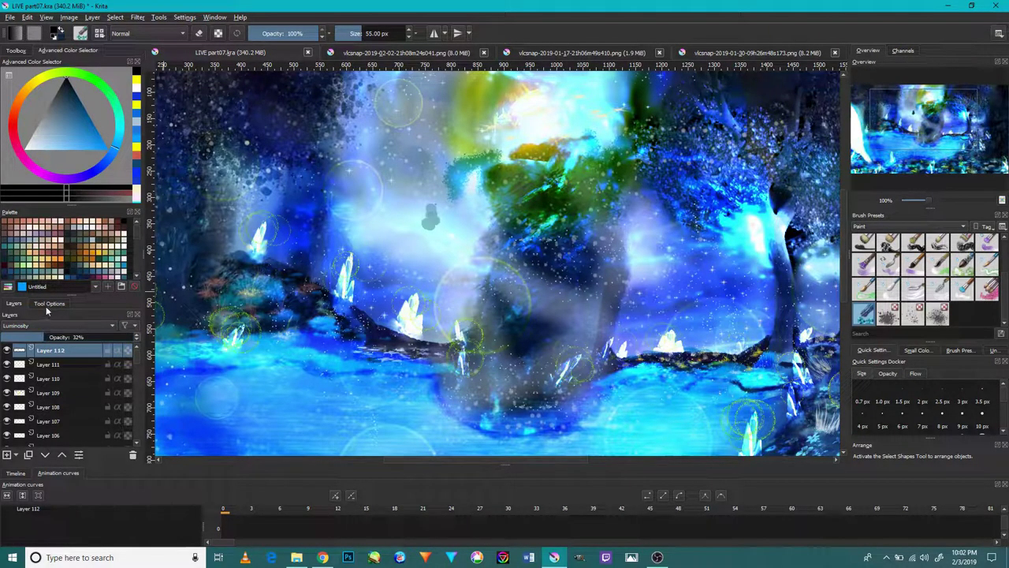
pyautogui.click(42, 324)
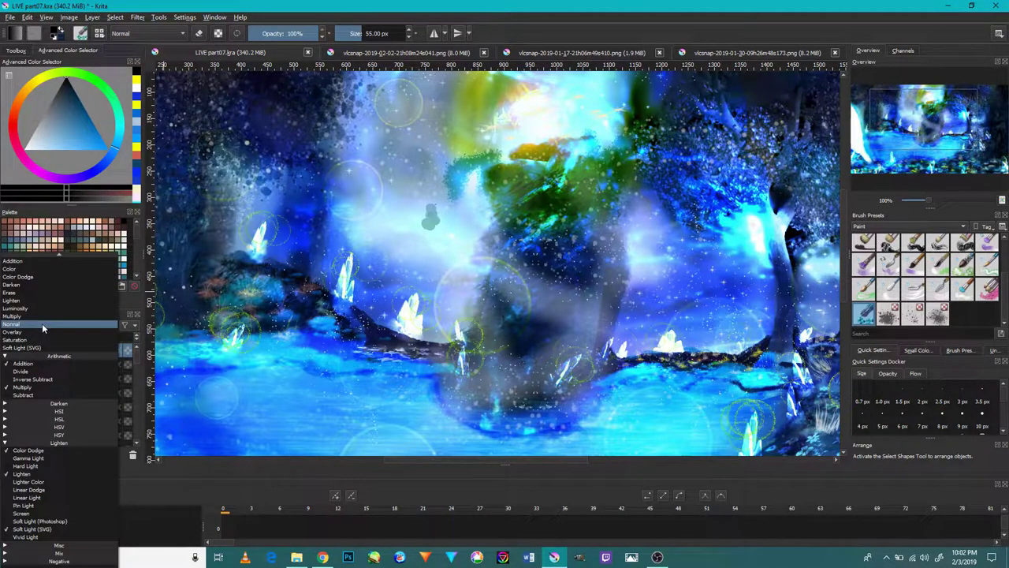
pyautogui.click(47, 276)
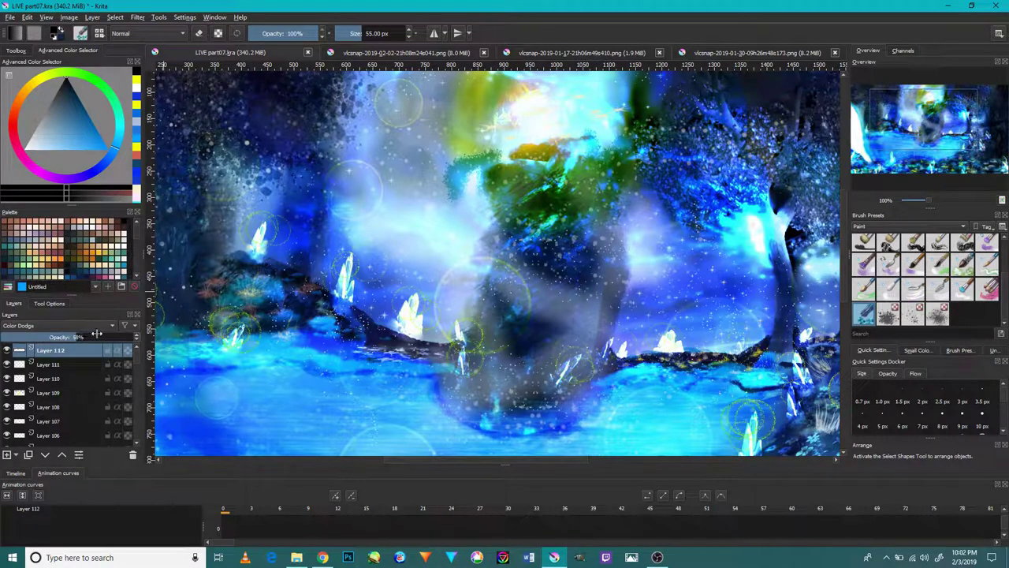
pyautogui.moveTo(96, 334); pyautogui.dragTo(100, 335)
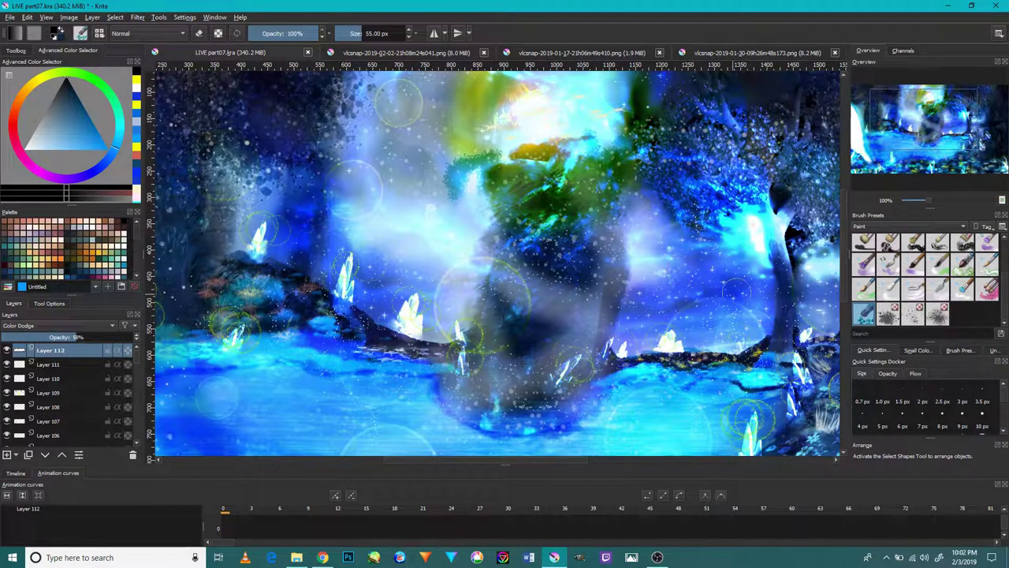
# Scroll around the canvas, then raise Layer 112's opacity slider to 100%.
pyautogui.scroll(2, 473, 260)
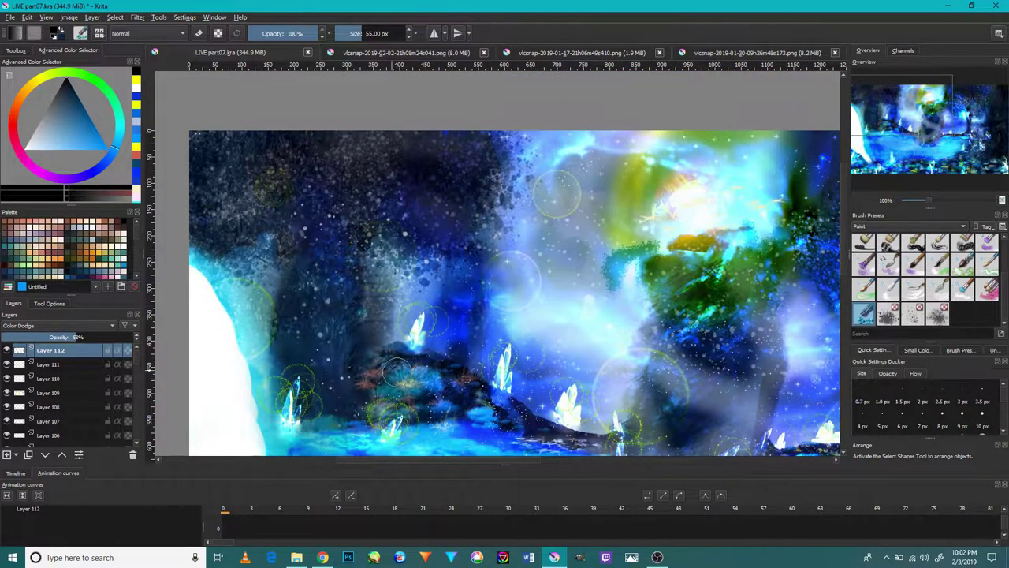
pyautogui.scroll(-5, 397, 372)
pyautogui.hscroll(3, 687, 412)
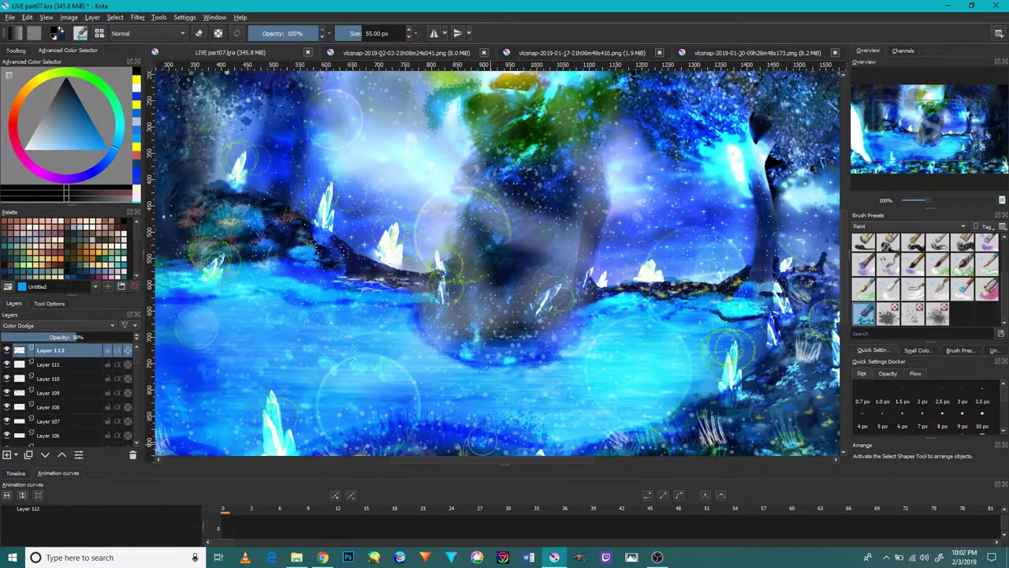
pyautogui.hscroll(2, 638, 373)
pyautogui.scroll(-3, 619, 339)
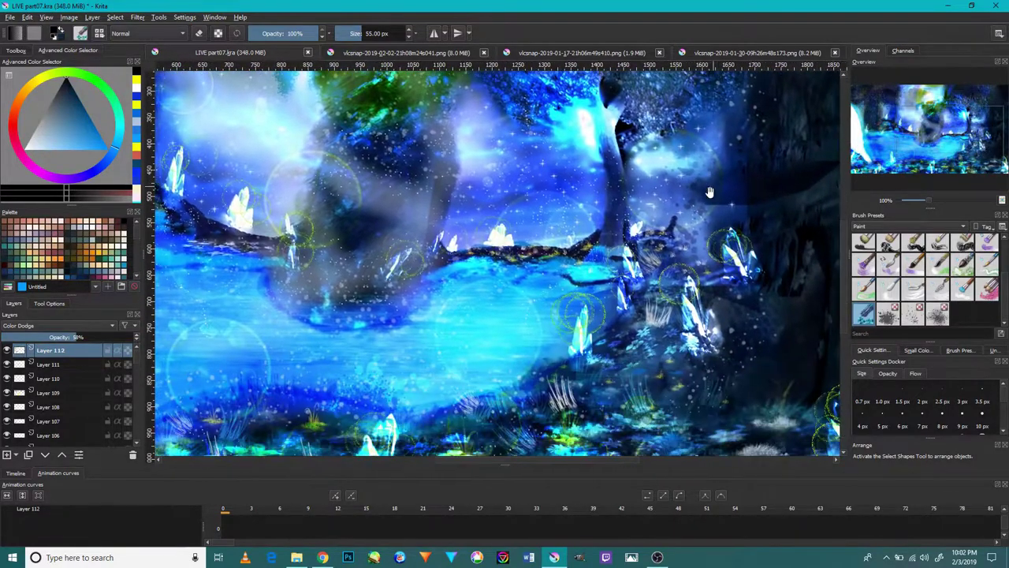
pyautogui.hscroll(-3, 435, 254)
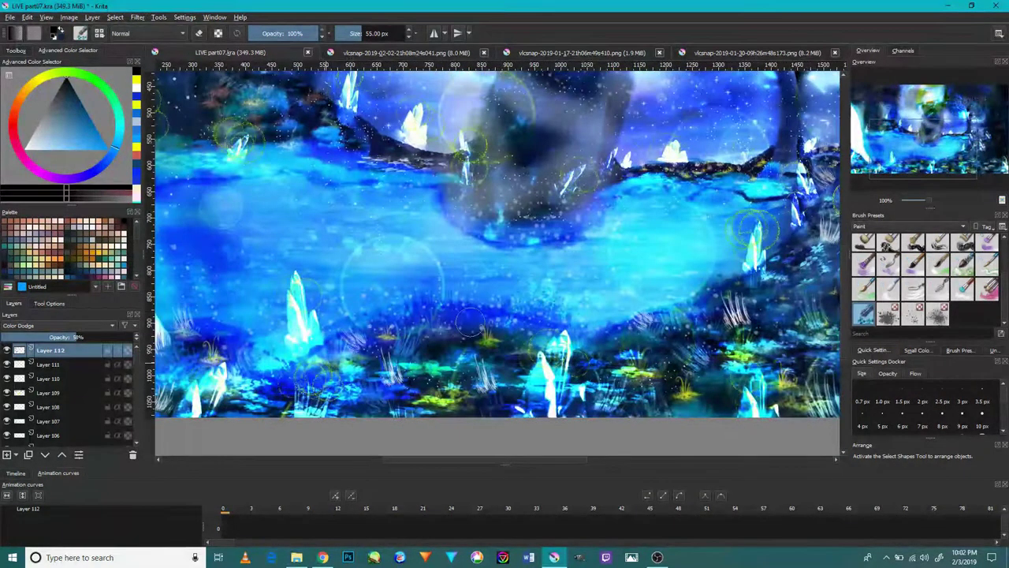
pyautogui.hscroll(-3, 435, 254)
pyautogui.scroll(2, 402, 253)
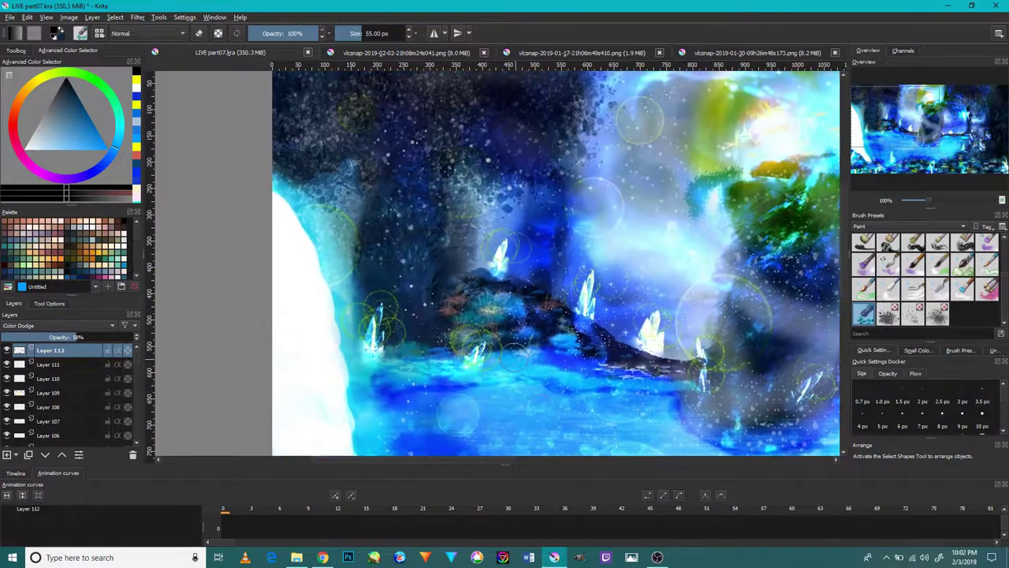
pyautogui.scroll(3, 392, 233)
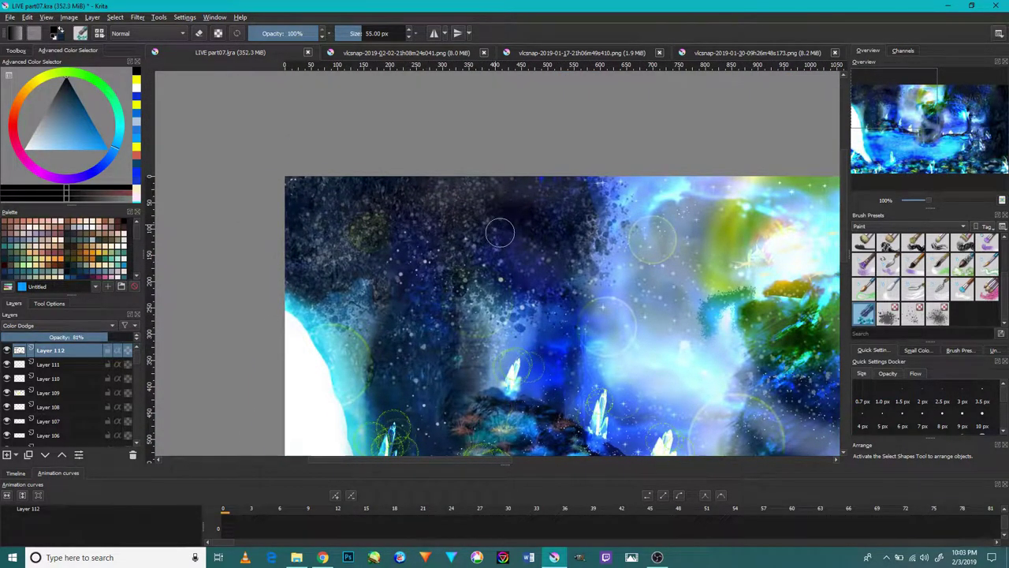
pyautogui.moveTo(123, 337); pyautogui.dragTo(203, 321)
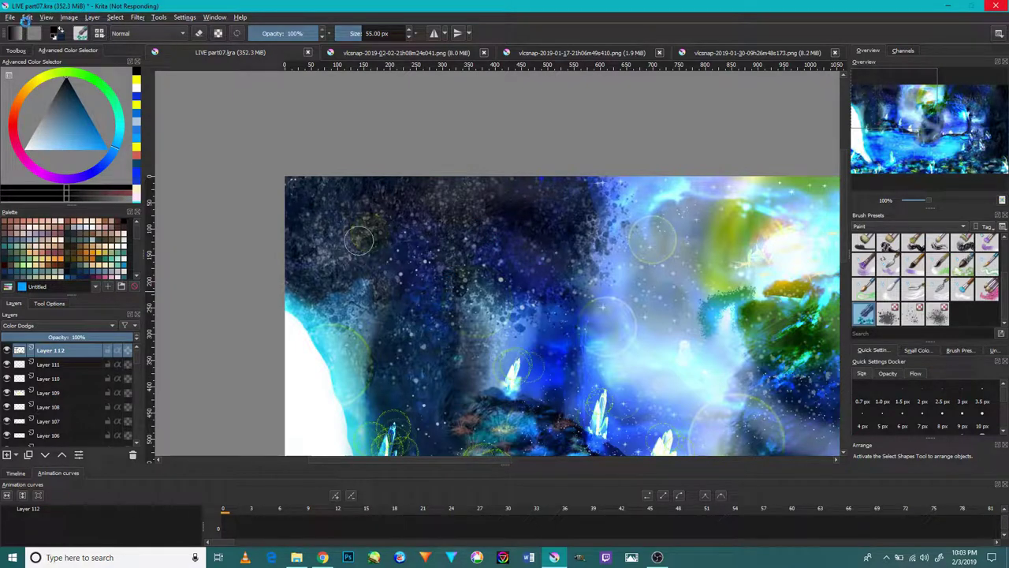
pyautogui.click(561, 562)
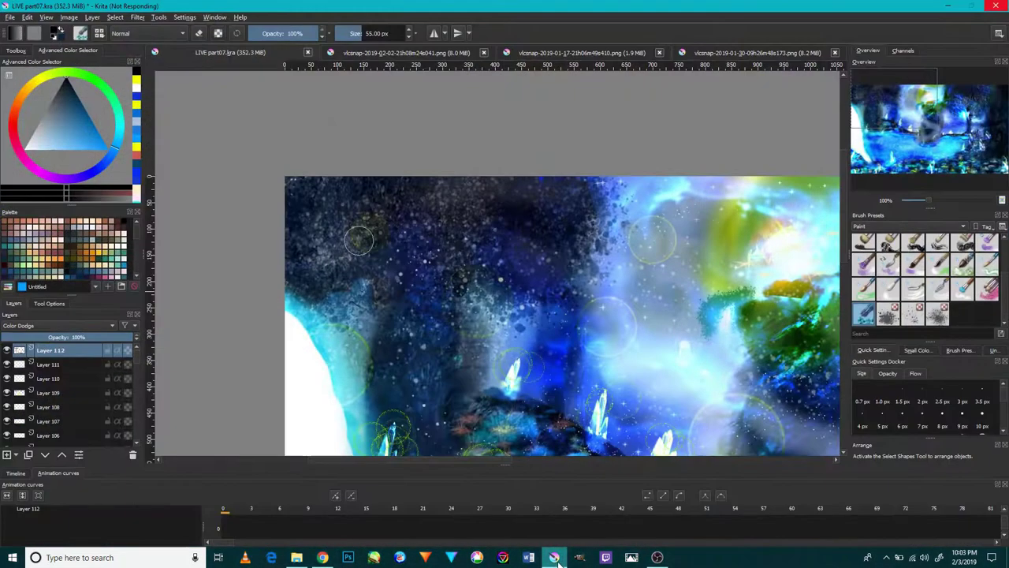
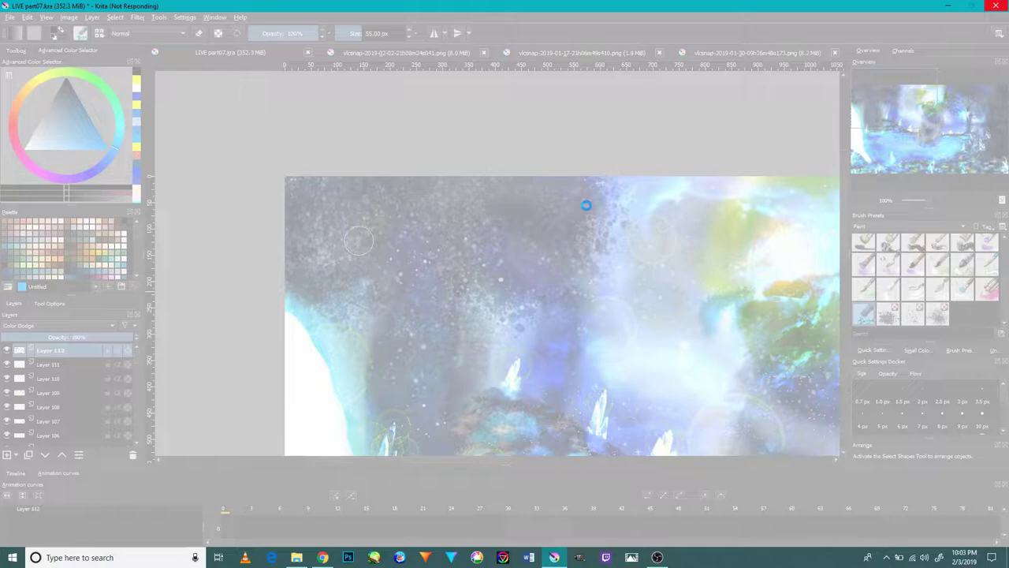
# Bring OBS Studio forward and start a fresh screen recording.
pyautogui.click(655, 557)
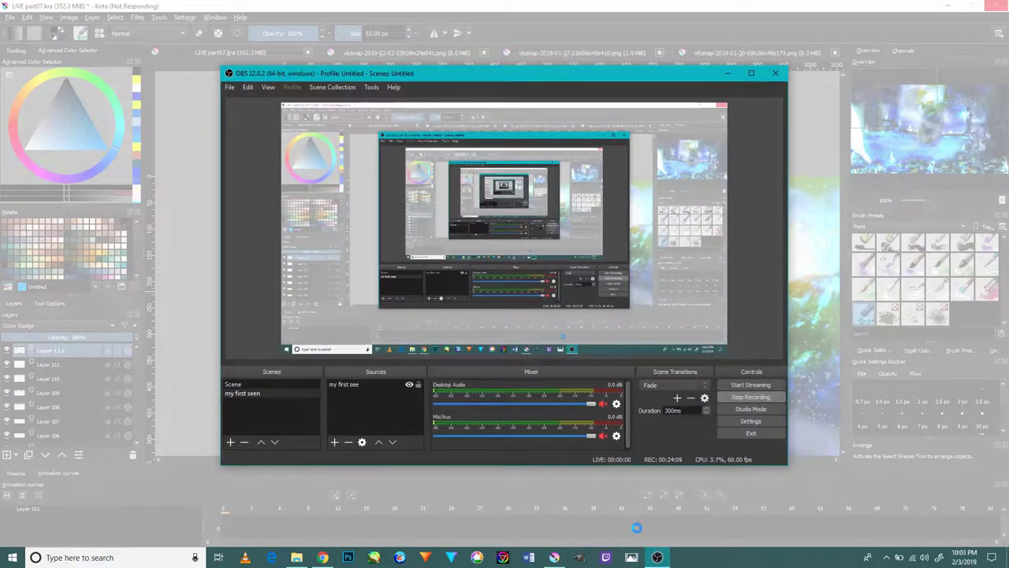
pyautogui.click(729, 73)
pyautogui.click(555, 557)
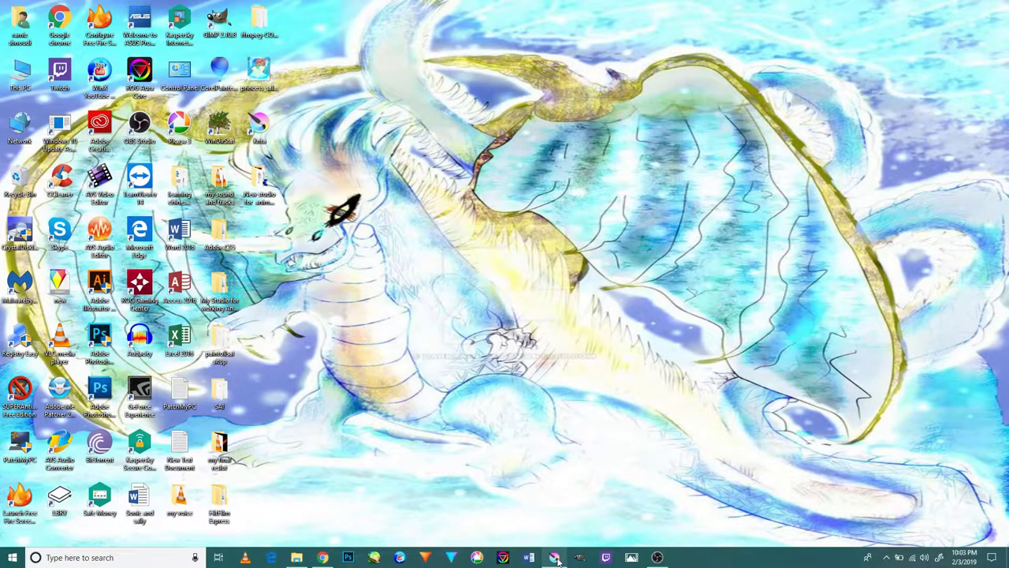
pyautogui.click(555, 558)
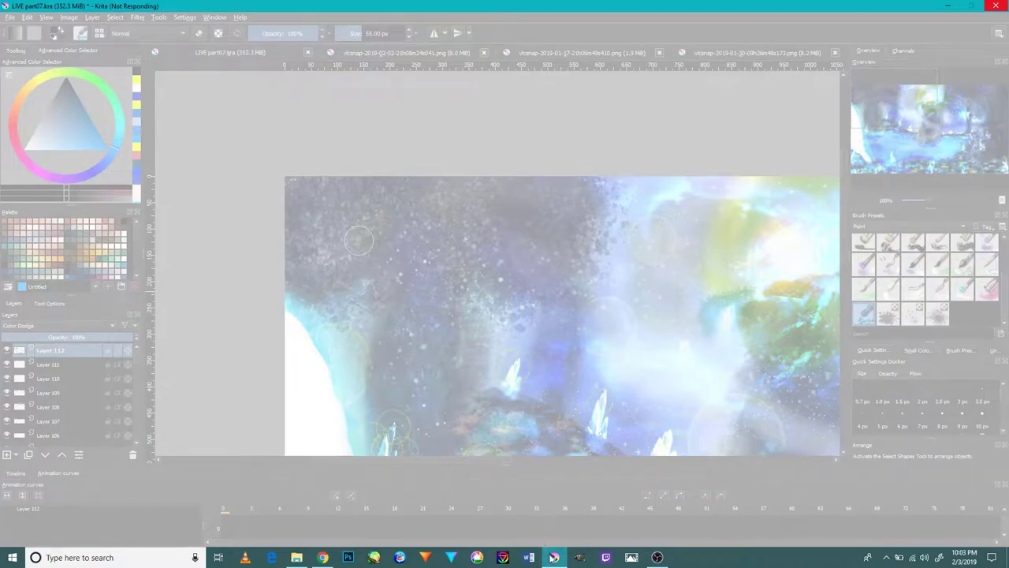
pyautogui.click(555, 557)
pyautogui.click(657, 557)
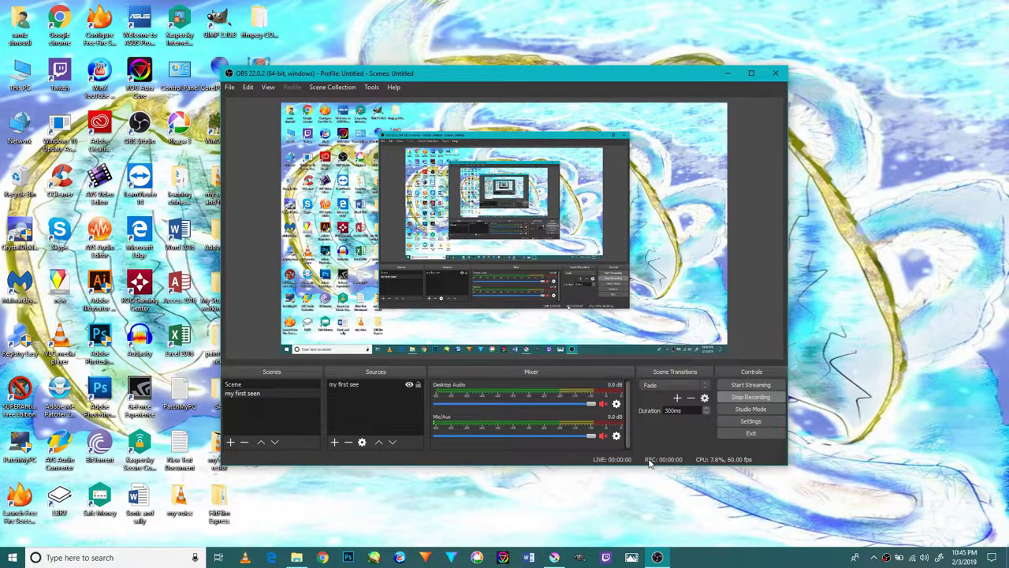
# Stop the media player's playback from its tray icon, minimise OBS and return to Krita.
pyautogui.click(874, 557)
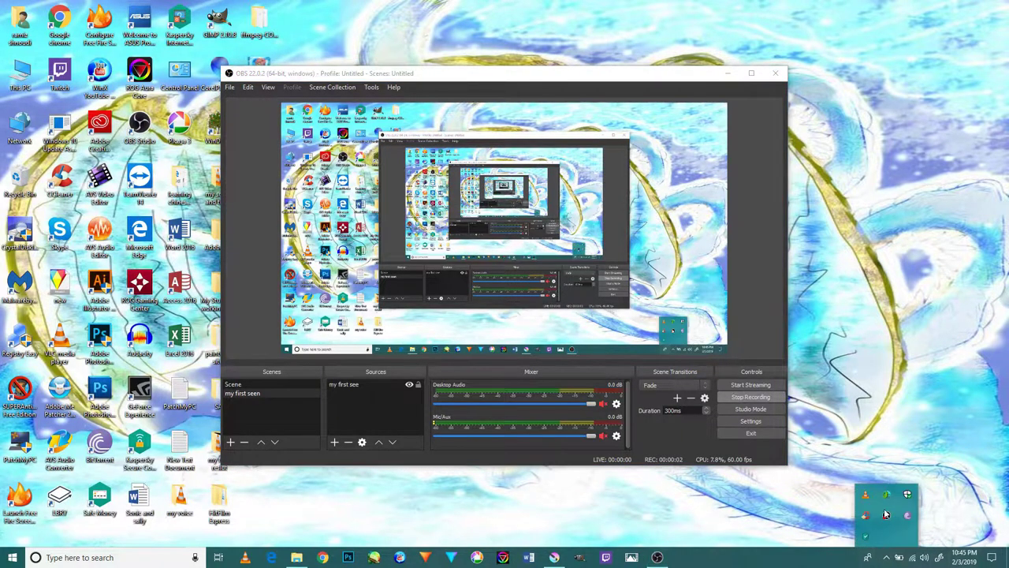
pyautogui.rightClick(865, 495)
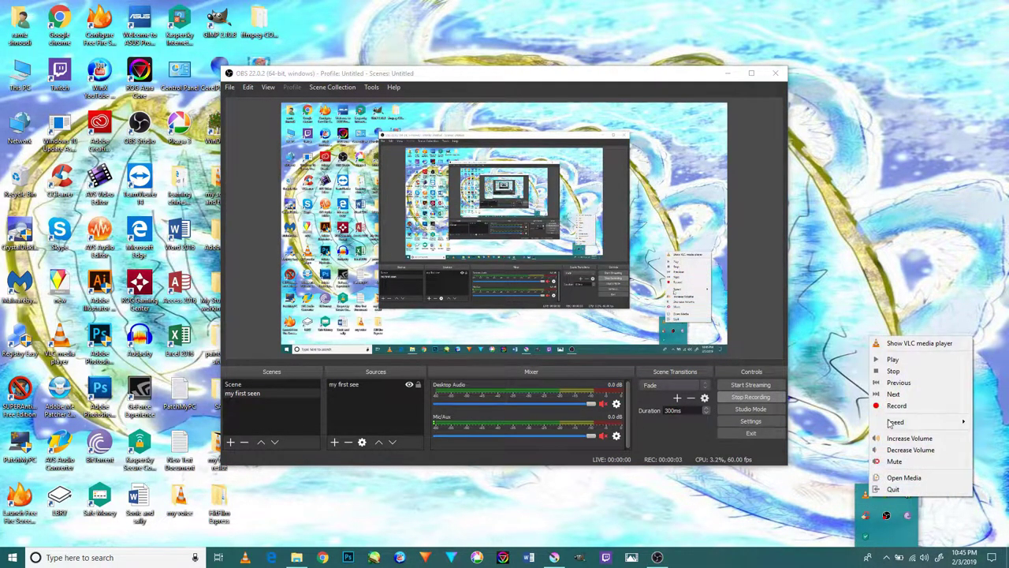
pyautogui.click(897, 370)
pyautogui.click(727, 74)
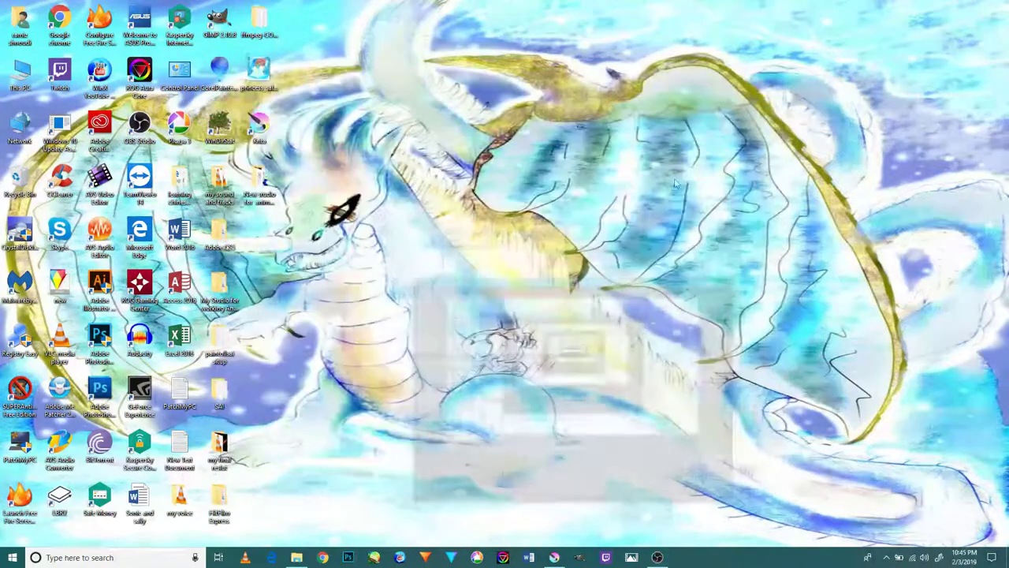
pyautogui.click(552, 558)
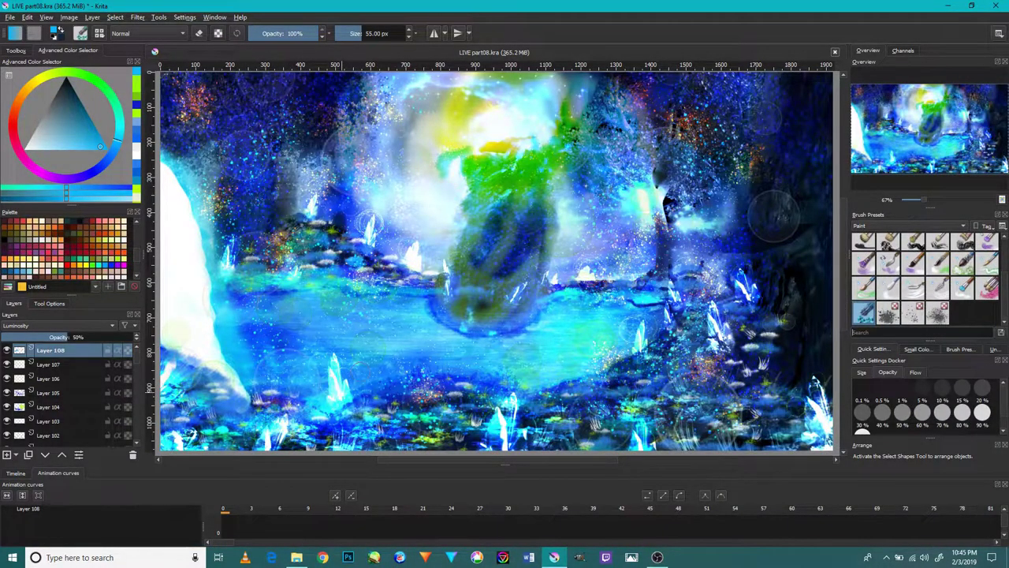
# Try pale blue and grey dabs near the crystal and misty centre, then undo the grey dabs.
pyautogui.scroll(2, 376, 356)
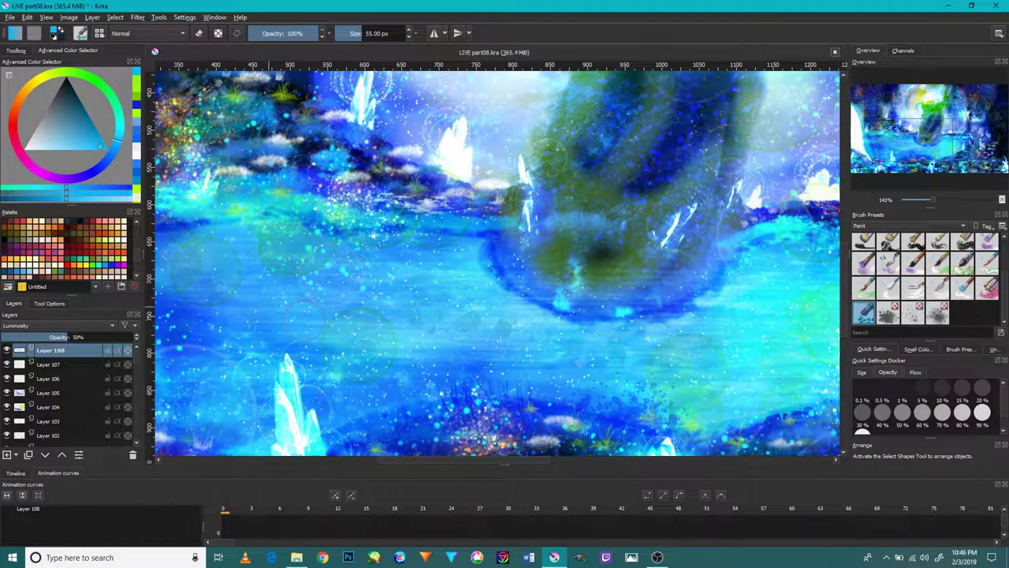
pyautogui.moveTo(286, 305); pyautogui.dragTo(403, 379)
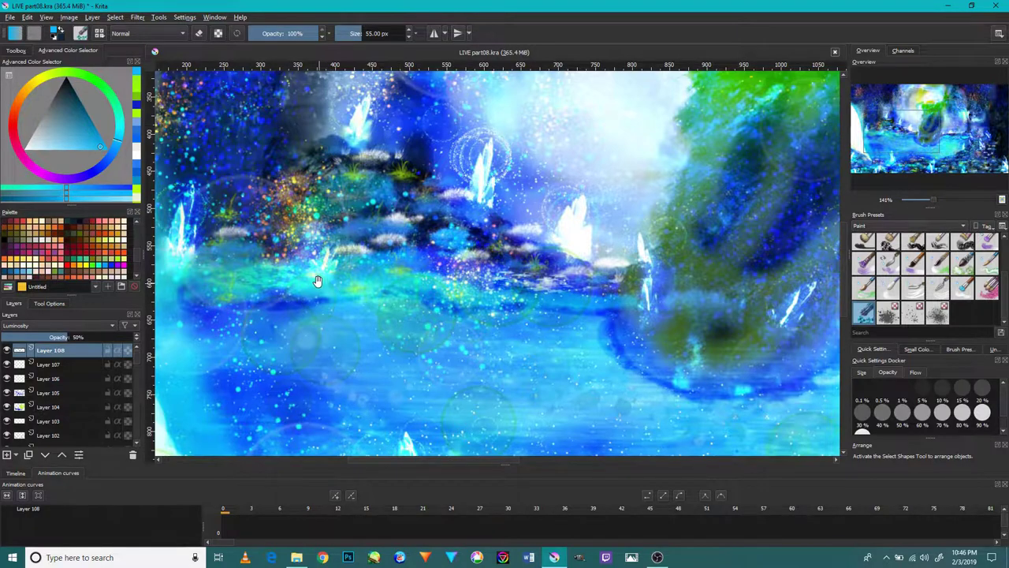
pyautogui.moveTo(316, 280); pyautogui.dragTo(395, 402)
pyautogui.moveTo(306, 323); pyautogui.dragTo(335, 252)
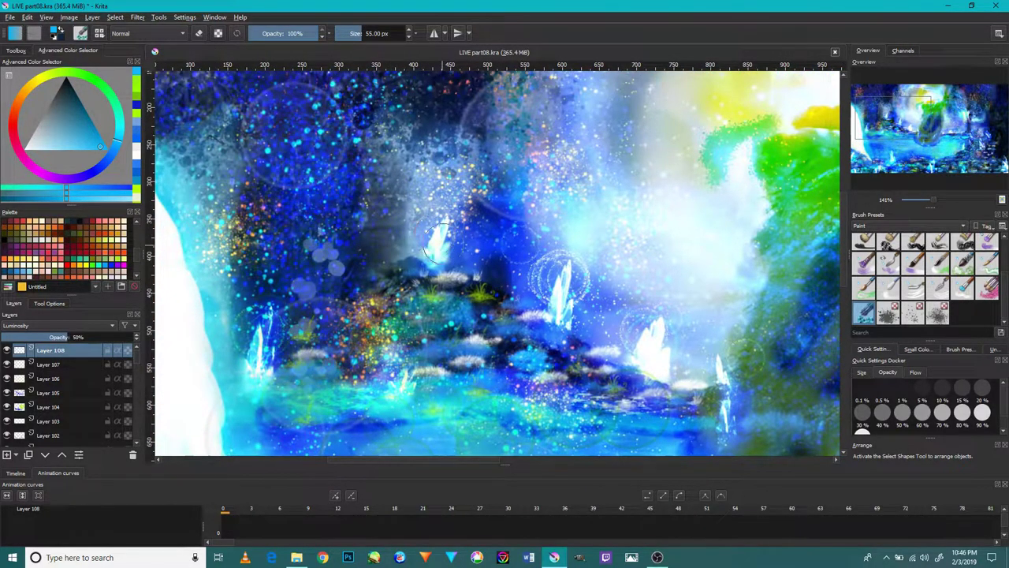
pyautogui.moveTo(641, 254); pyautogui.dragTo(559, 298)
pyautogui.click(544, 304)
pyautogui.click(594, 303)
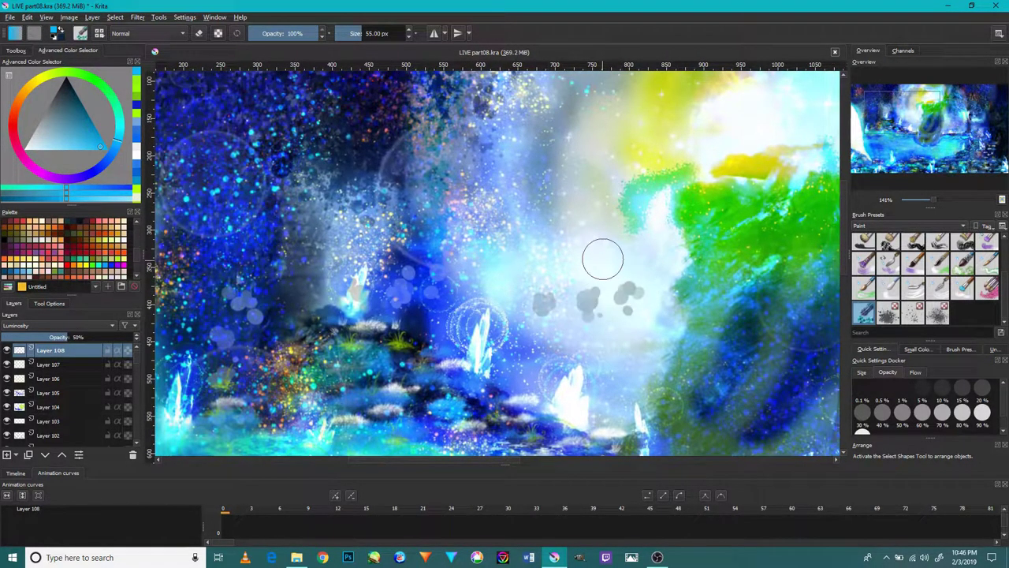
pyautogui.hotkey('ctrl', 'z')
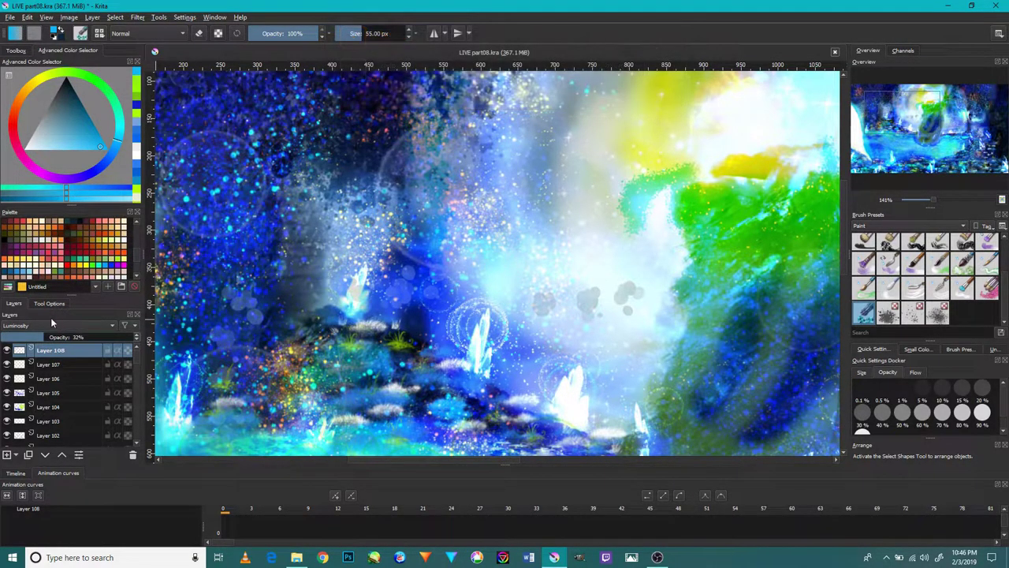
# Set Layer 108 to Color Dodge at 32% and brighten the left cave wall with dodge strokes.
pyautogui.click(52, 326)
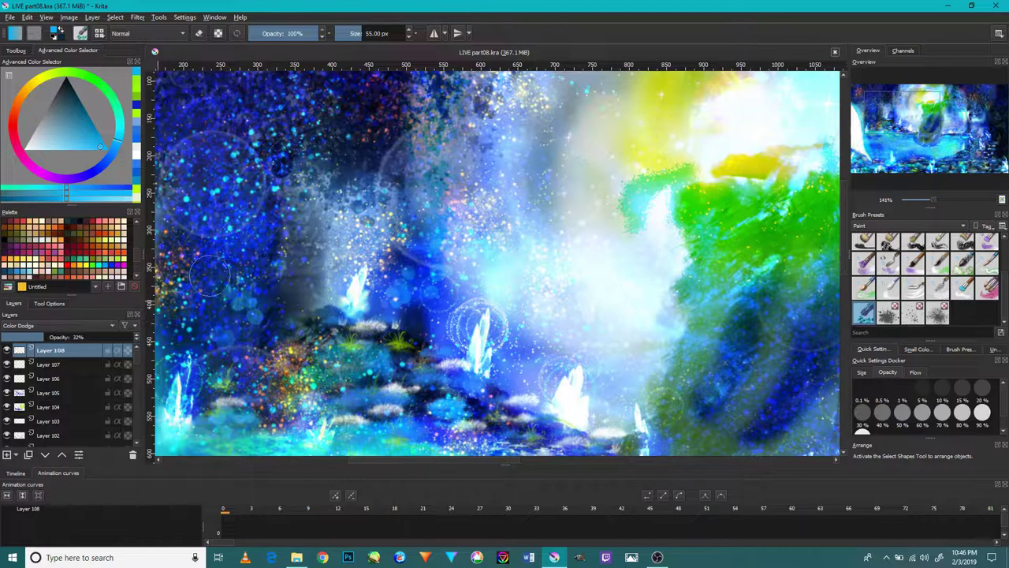
pyautogui.moveTo(241, 209); pyautogui.dragTo(363, 158)
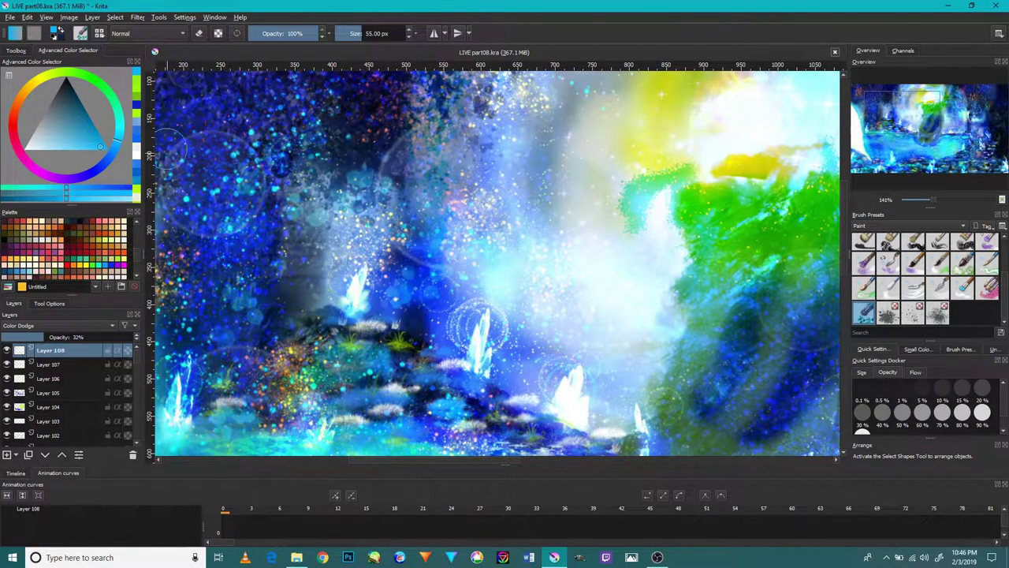
pyautogui.moveTo(462, 327); pyautogui.dragTo(399, 98)
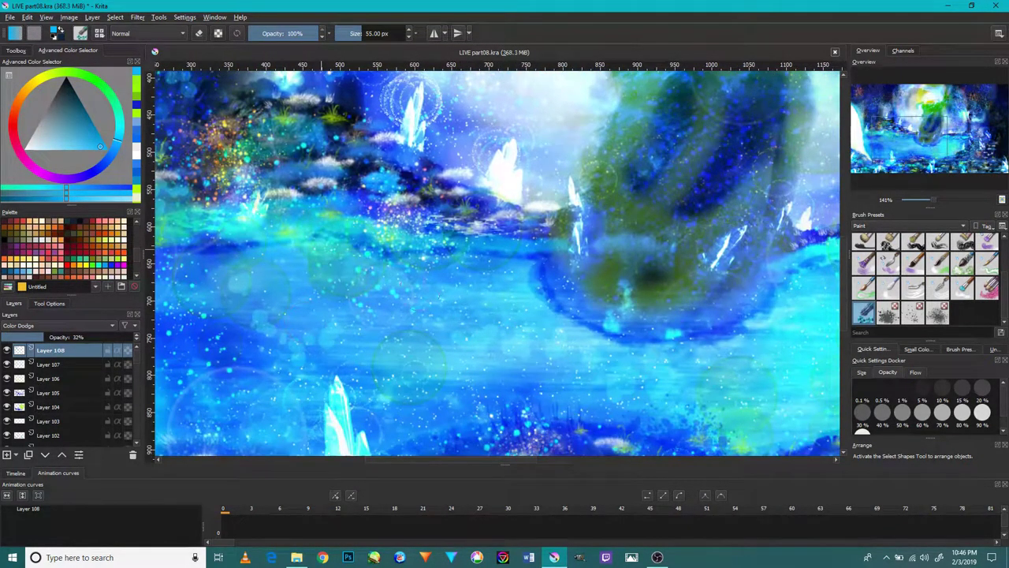
pyautogui.moveTo(454, 307); pyautogui.dragTo(300, 332)
pyautogui.moveTo(694, 395); pyautogui.dragTo(435, 389)
pyautogui.moveTo(596, 263); pyautogui.dragTo(461, 325)
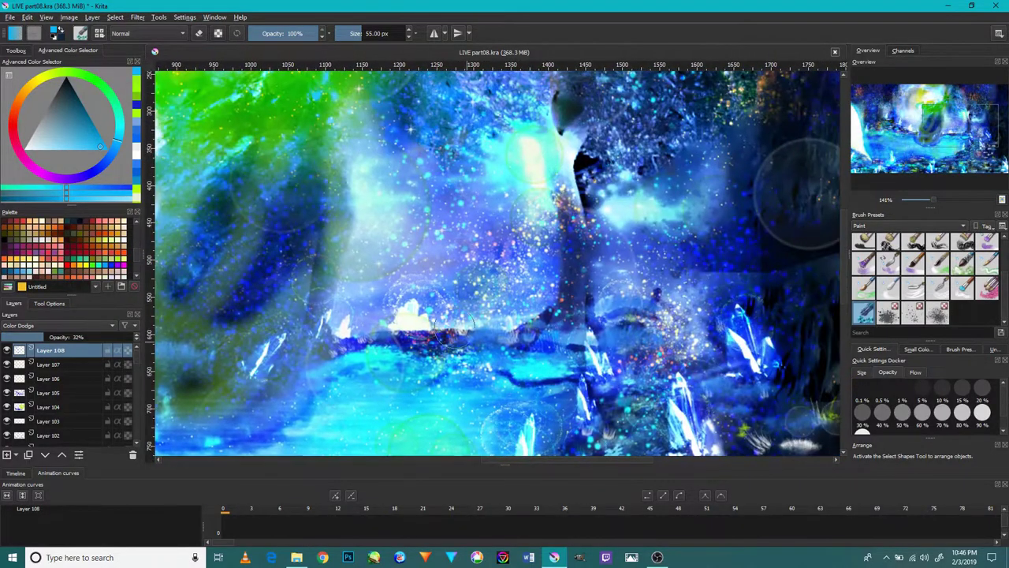
# Survey the cave ceiling and right wall, then brighten the pond shore with dodge strokes.
pyautogui.moveTo(630, 237); pyautogui.dragTo(622, 366)
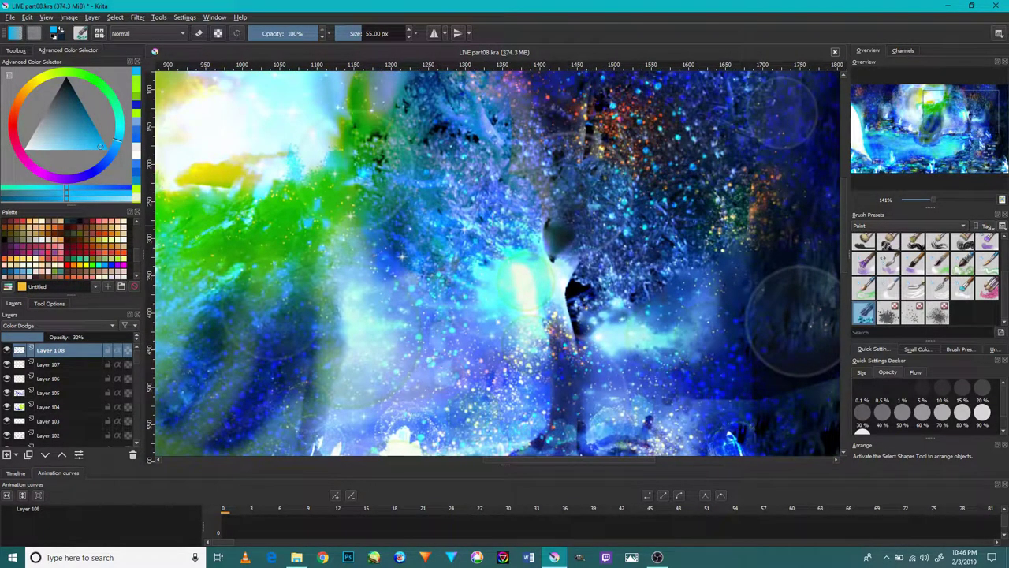
pyautogui.moveTo(525, 211); pyautogui.dragTo(489, 315)
pyautogui.moveTo(552, 237)
pyautogui.mouseDown()
pyautogui.moveTo(493, 290)
pyautogui.moveTo(688, 251)
pyautogui.mouseUp()
pyautogui.moveTo(473, 205); pyautogui.dragTo(611, 245)
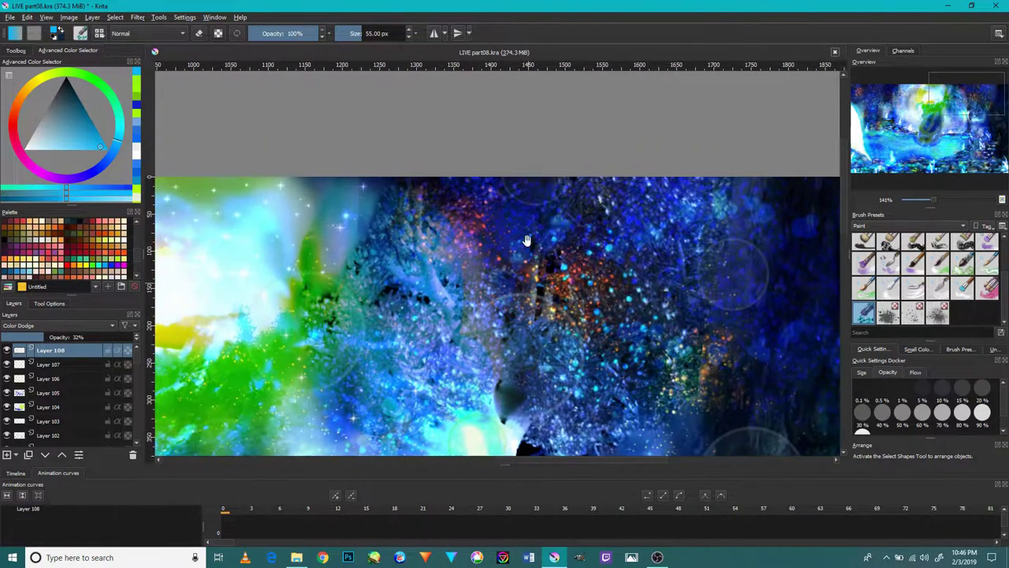
pyautogui.moveTo(410, 229)
pyautogui.mouseDown()
pyautogui.moveTo(382, 270)
pyautogui.moveTo(368, 334)
pyautogui.moveTo(461, 292)
pyautogui.mouseUp()
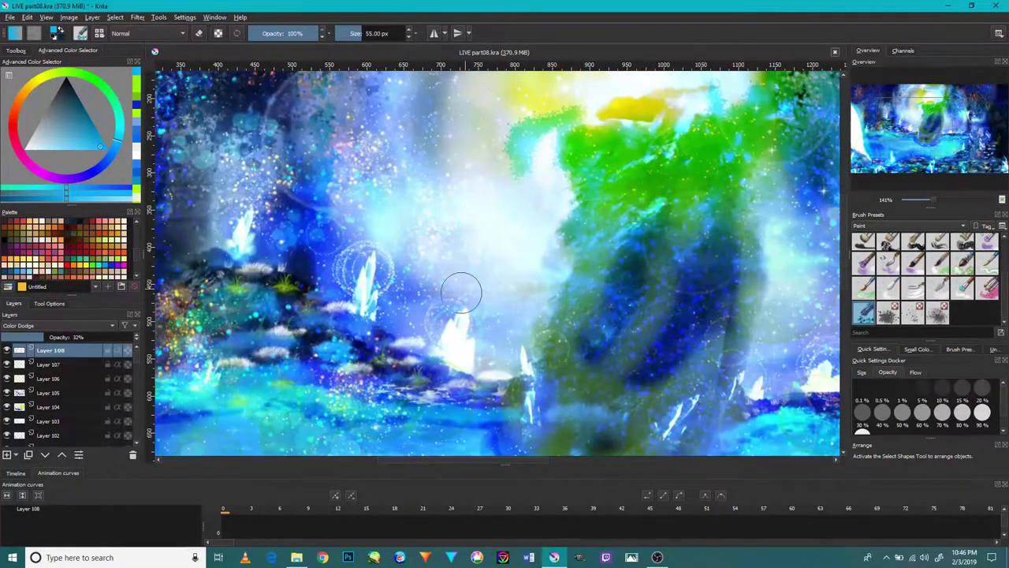
pyautogui.moveTo(431, 156); pyautogui.dragTo(434, 322)
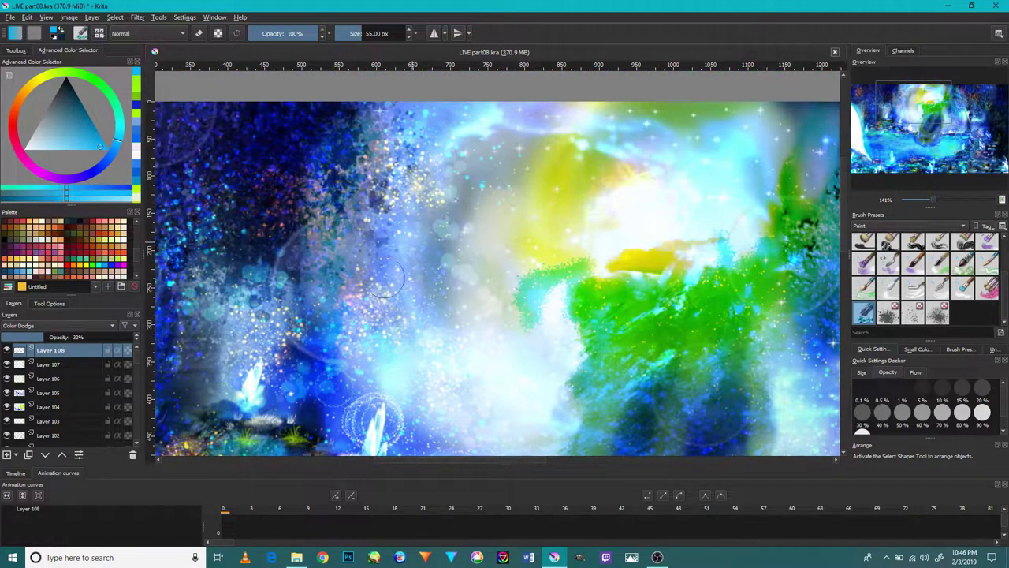
pyautogui.moveTo(361, 421); pyautogui.dragTo(411, 290)
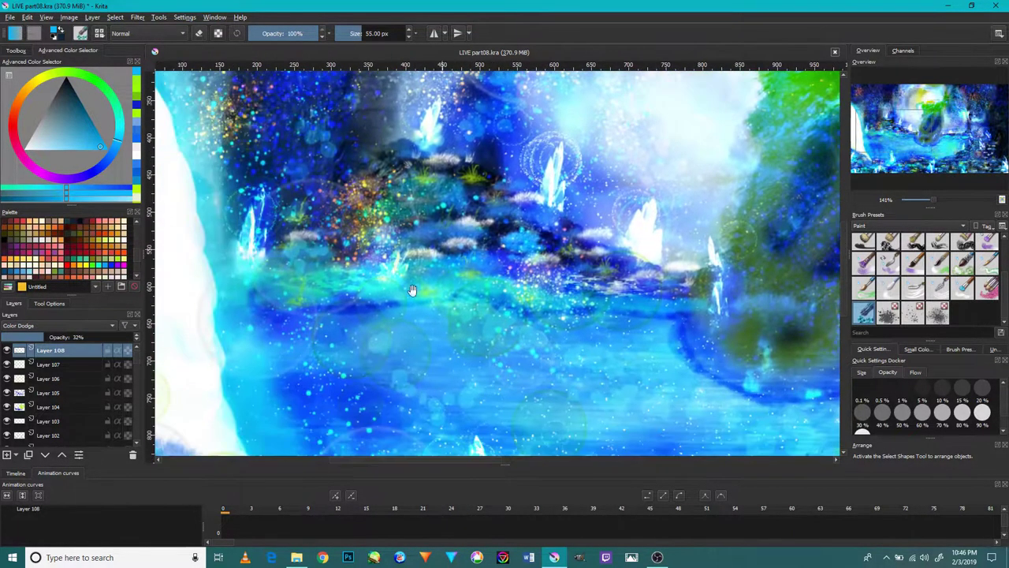
pyautogui.moveTo(350, 409); pyautogui.dragTo(305, 298)
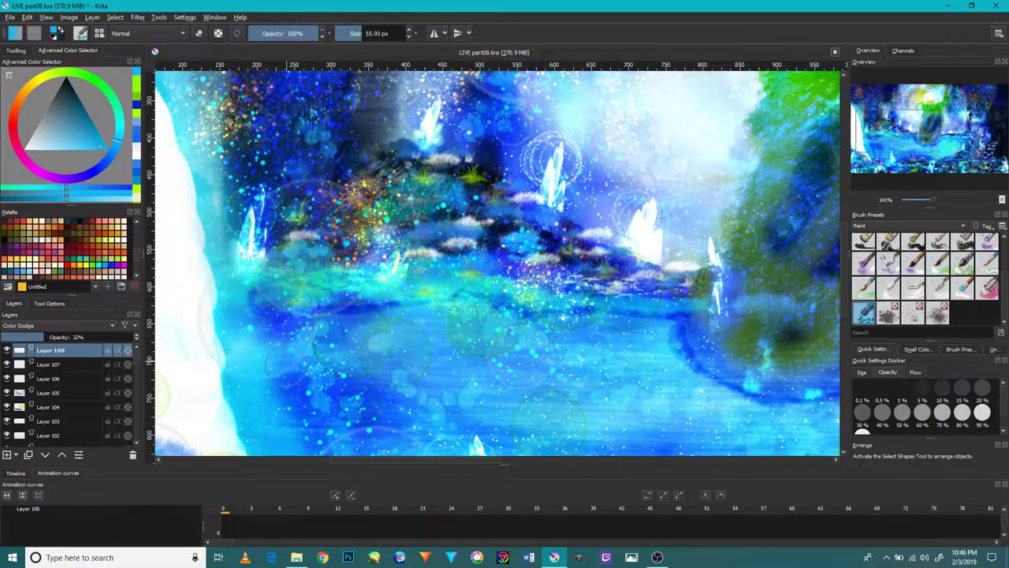
pyautogui.scroll(-3, 285, 368)
# Paint a bright glowing streak up a crystal on the Color Dodge layer.
pyautogui.moveTo(286, 347); pyautogui.dragTo(282, 257)
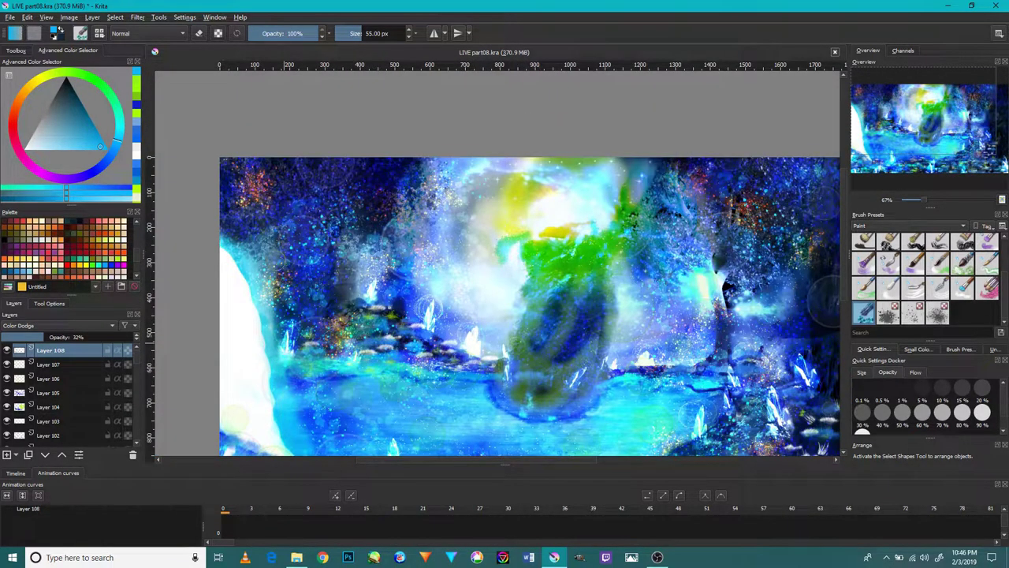
pyautogui.scroll(-1, 473, 300)
pyautogui.scroll(2, 473, 299)
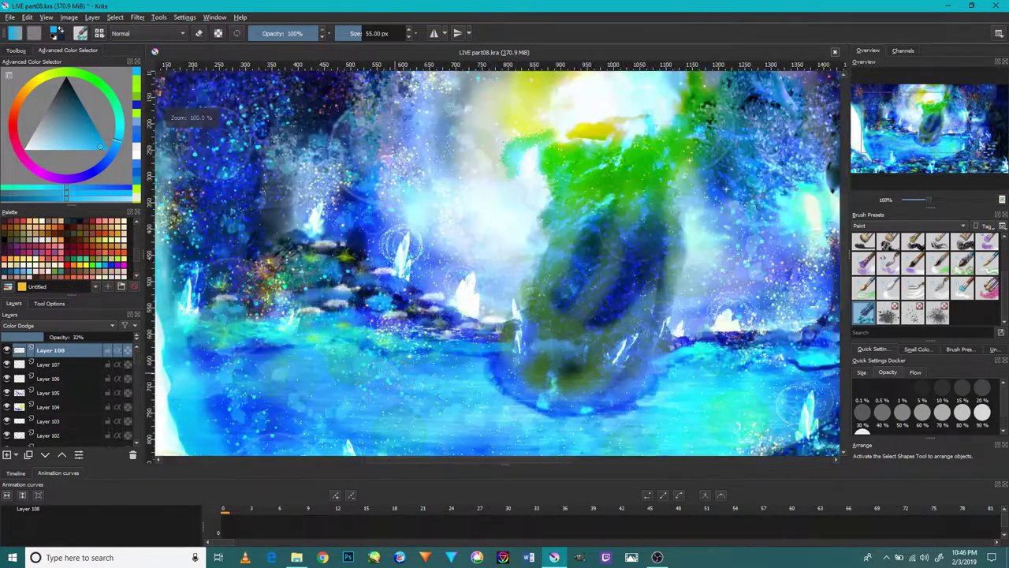
pyautogui.scroll(-2, 496, 262)
pyautogui.scroll(2, 619, 364)
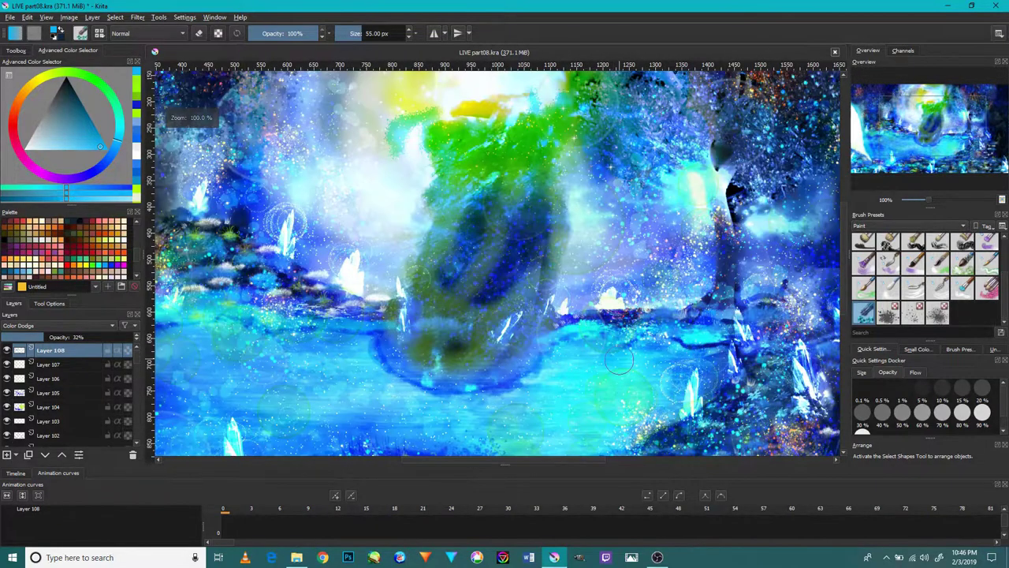
pyautogui.scroll(-1, 651, 303)
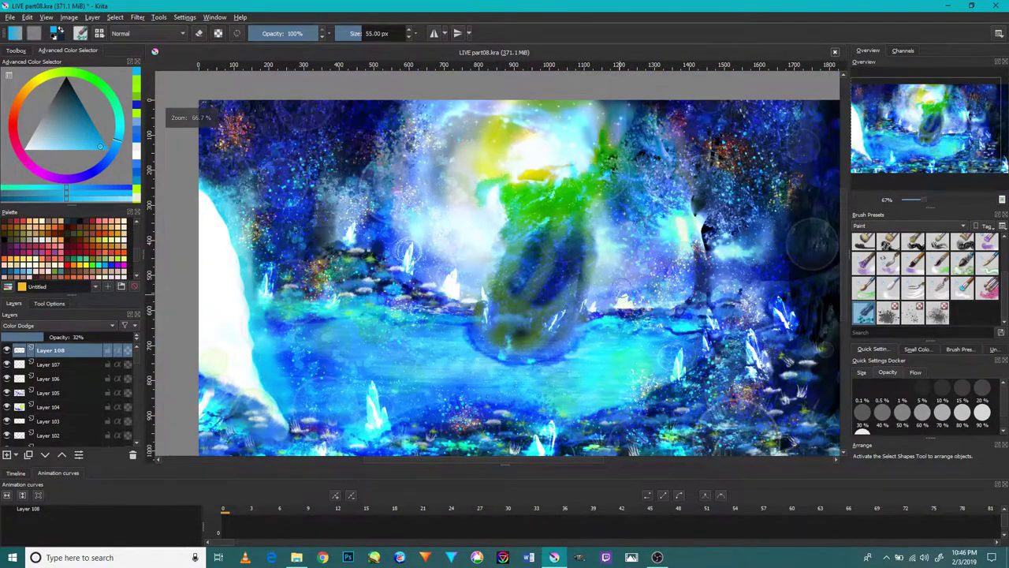
# Pan and zoom across the painting to inspect the composition.
pyautogui.moveTo(654, 324); pyautogui.dragTo(574, 284)
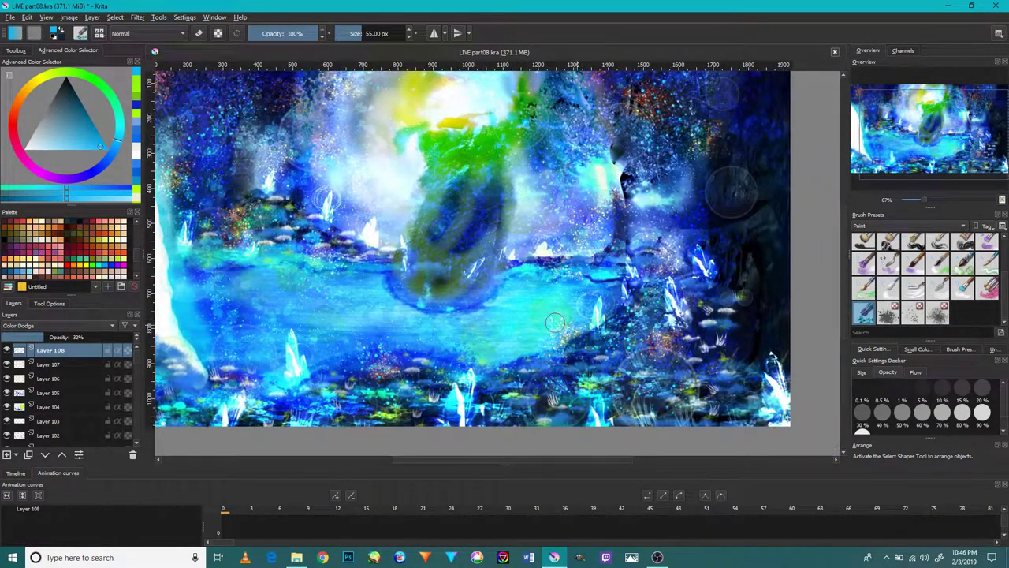
pyautogui.moveTo(732, 189); pyautogui.dragTo(678, 272)
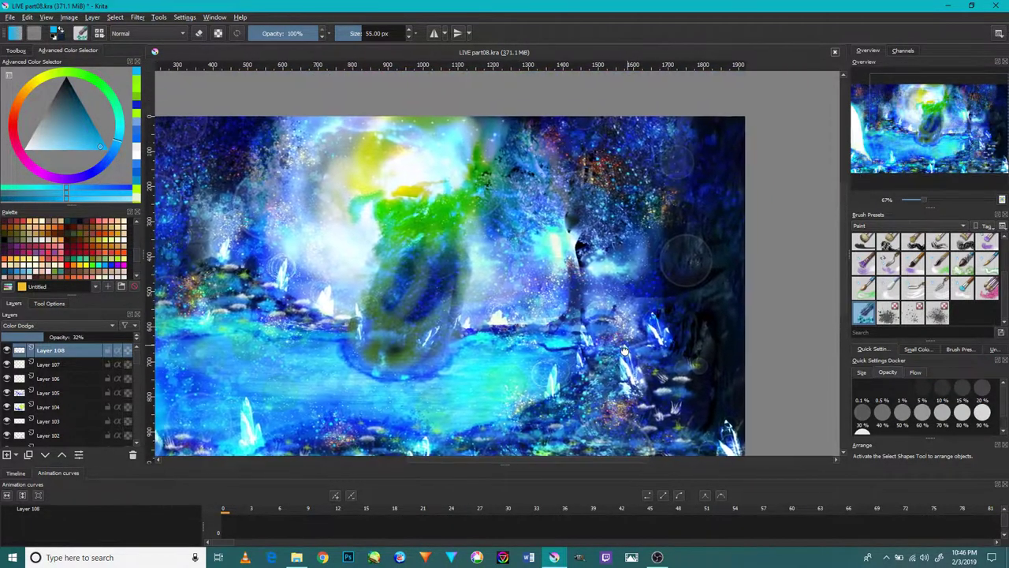
pyautogui.moveTo(582, 220); pyautogui.dragTo(597, 290)
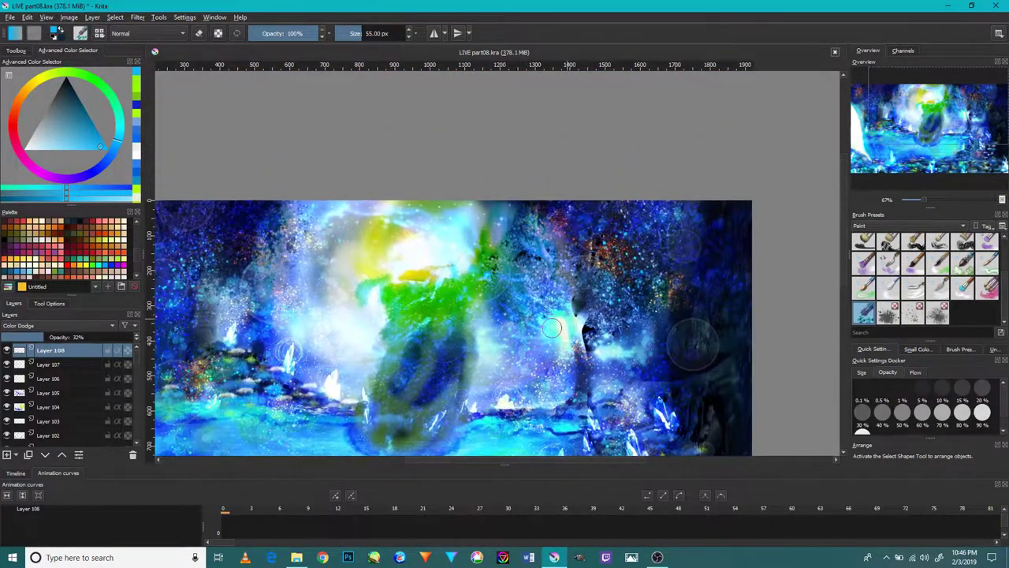
pyautogui.moveTo(494, 262); pyautogui.dragTo(622, 272)
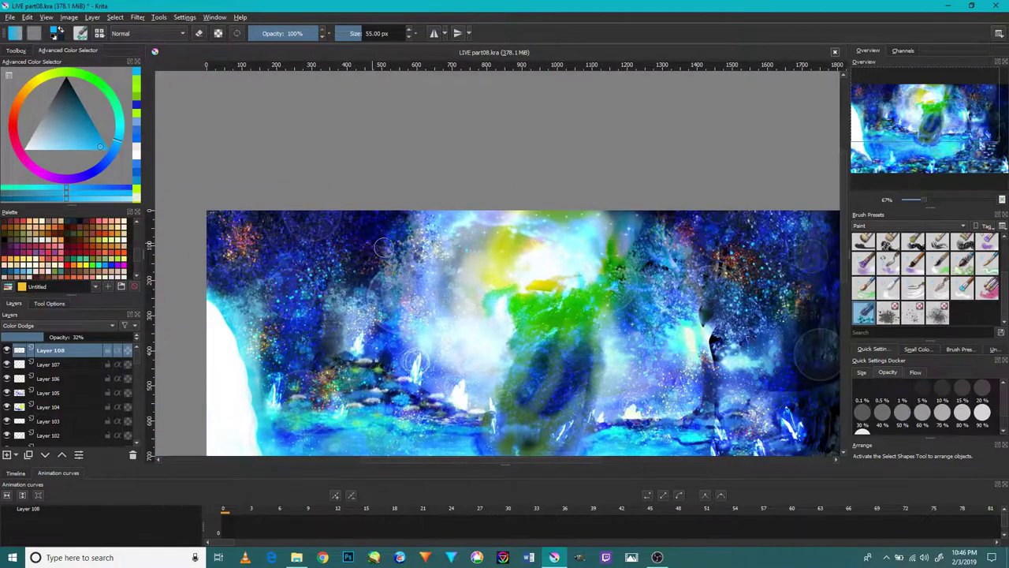
pyautogui.scroll(2, 388, 252)
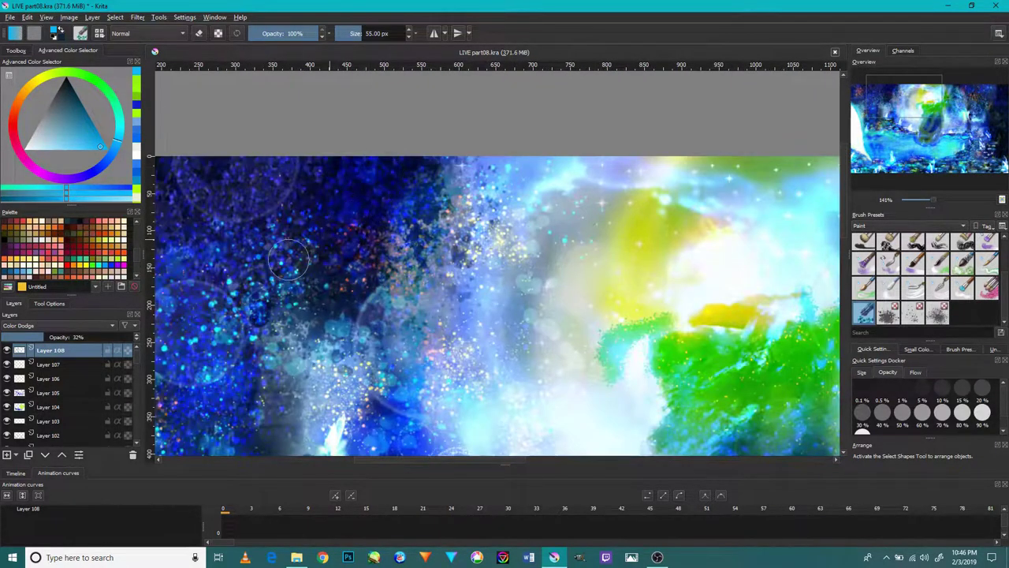
pyautogui.scroll(-2, 312, 228)
pyautogui.scroll(2, 262, 205)
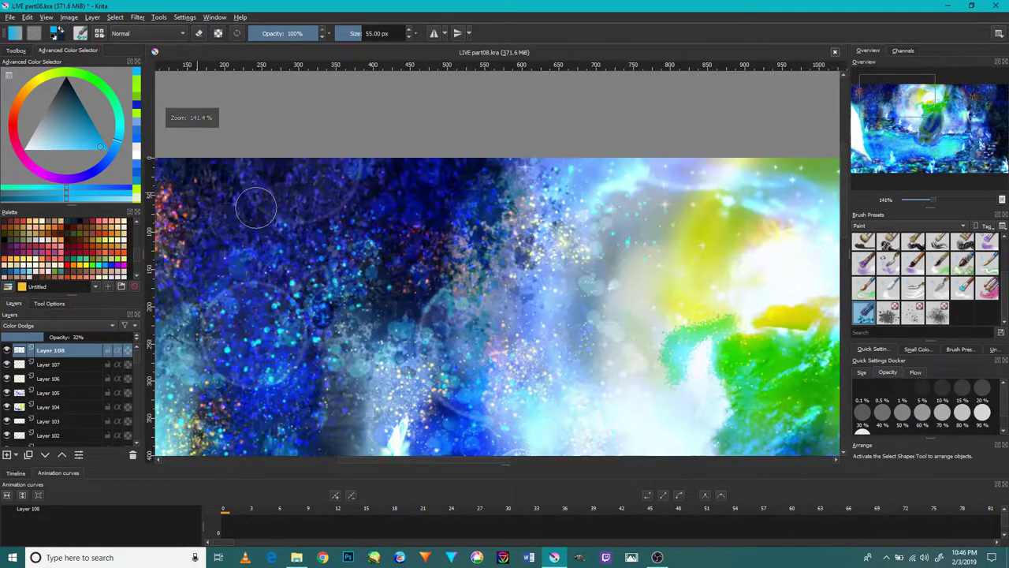
pyautogui.scroll(-3, 441, 297)
pyautogui.scroll(3, 441, 297)
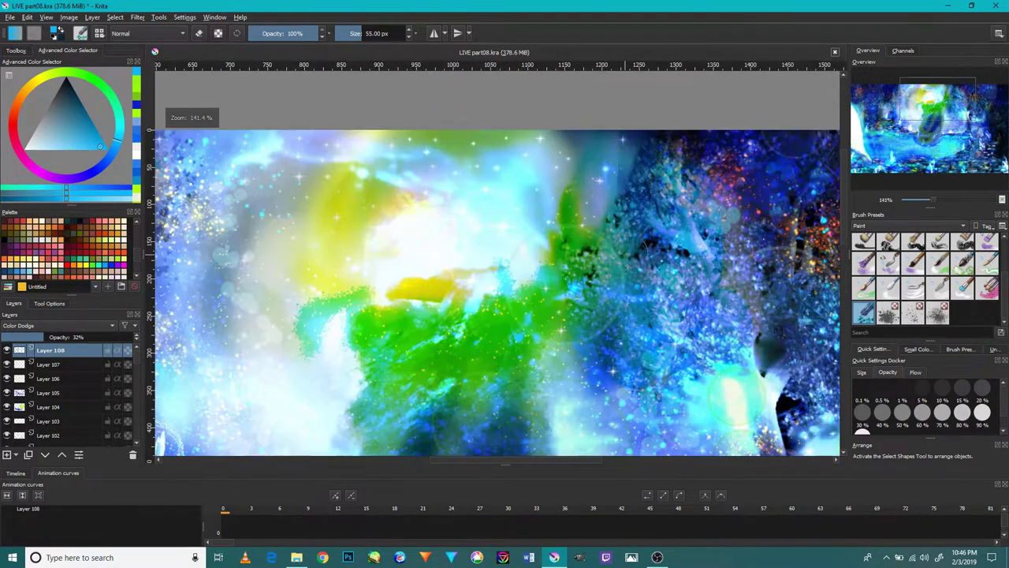
# Paint a soft bright-blue glow on the dark right wall and darken its edge with dark-blue strokes.
pyautogui.moveTo(619, 236); pyautogui.dragTo(386, 245)
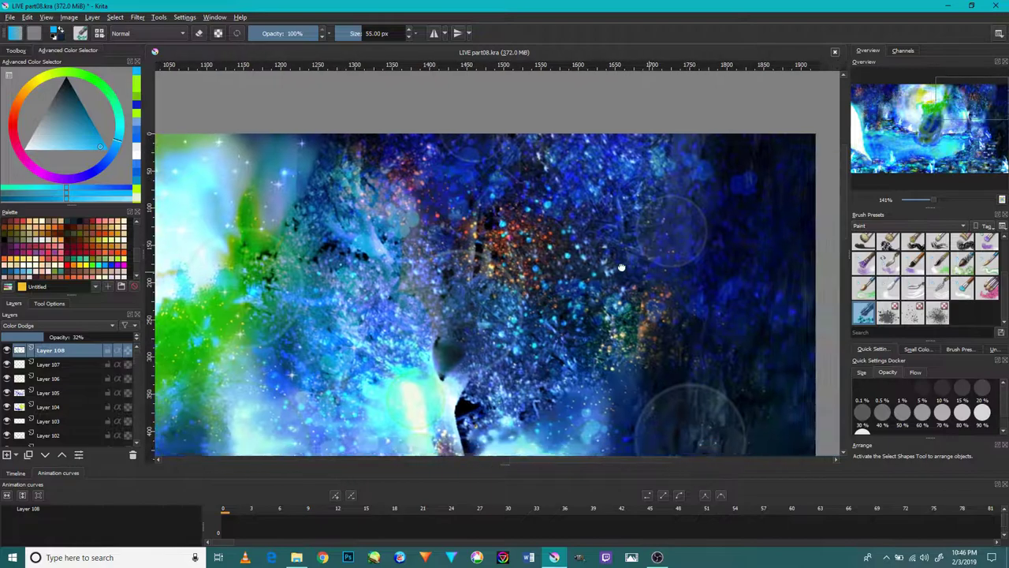
pyautogui.moveTo(656, 180); pyautogui.dragTo(469, 156)
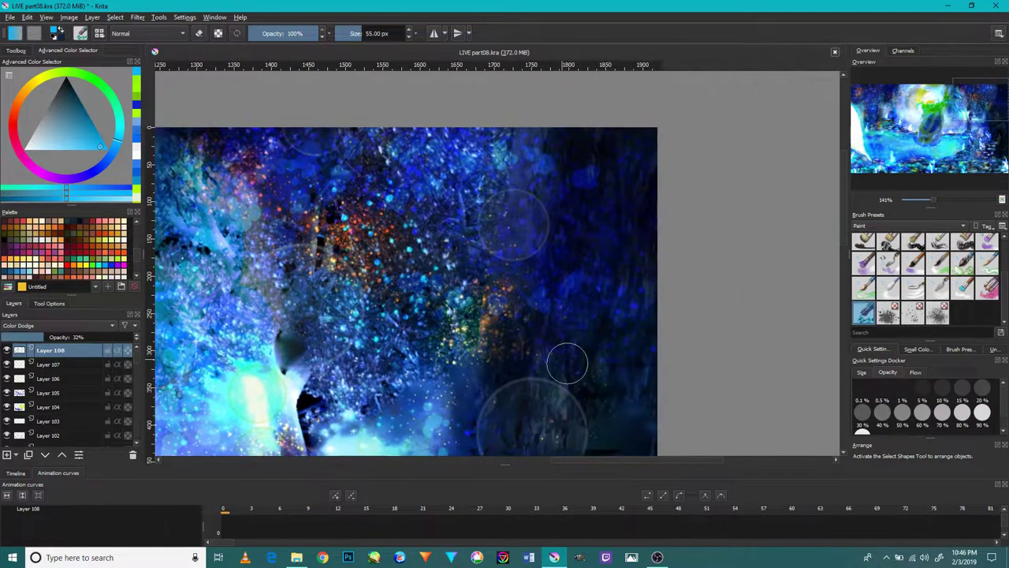
pyautogui.moveTo(599, 329); pyautogui.dragTo(616, 151)
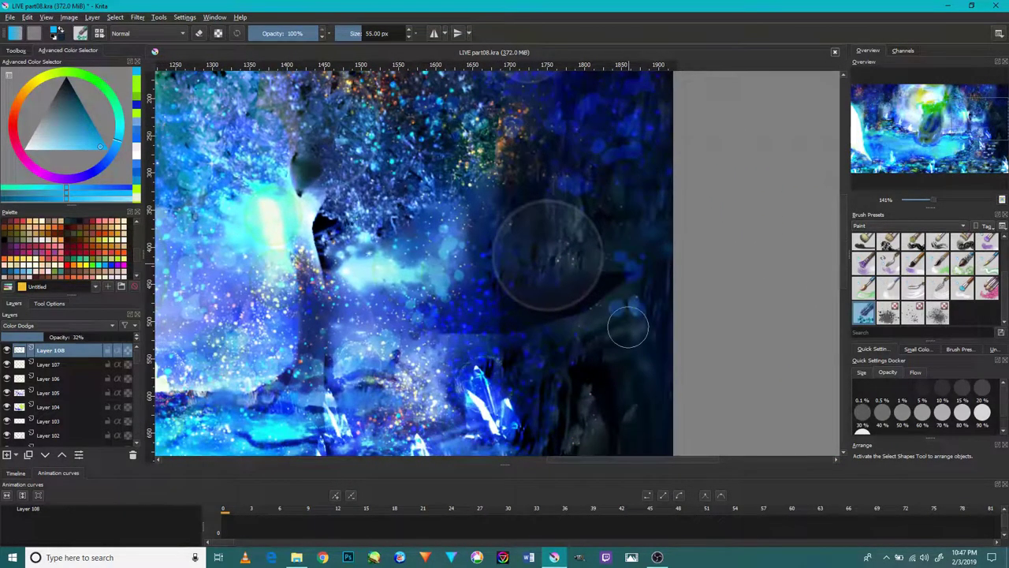
pyautogui.moveTo(482, 332); pyautogui.dragTo(541, 309)
pyautogui.moveTo(570, 354); pyautogui.dragTo(607, 323)
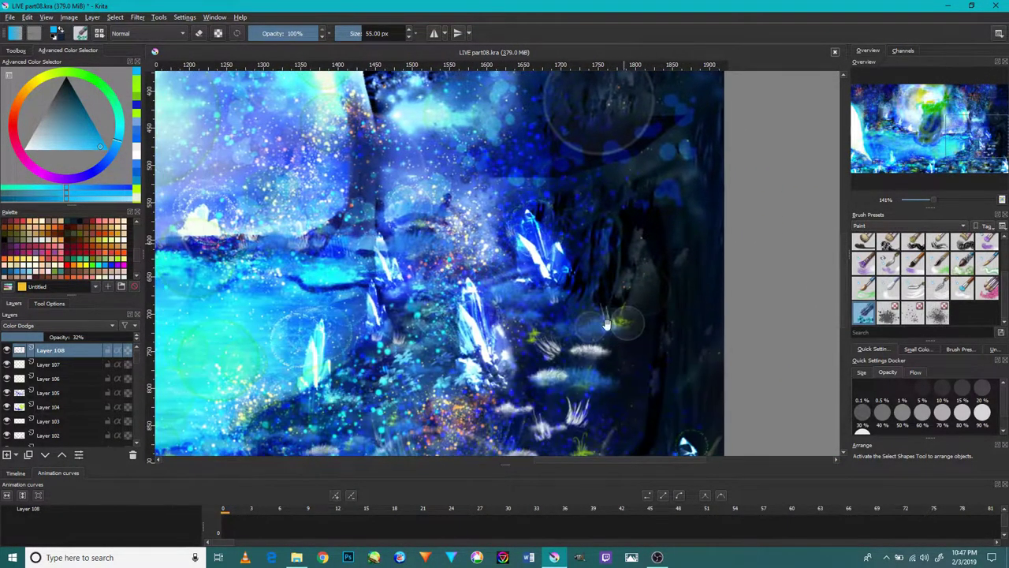
pyautogui.moveTo(694, 331); pyautogui.dragTo(697, 236)
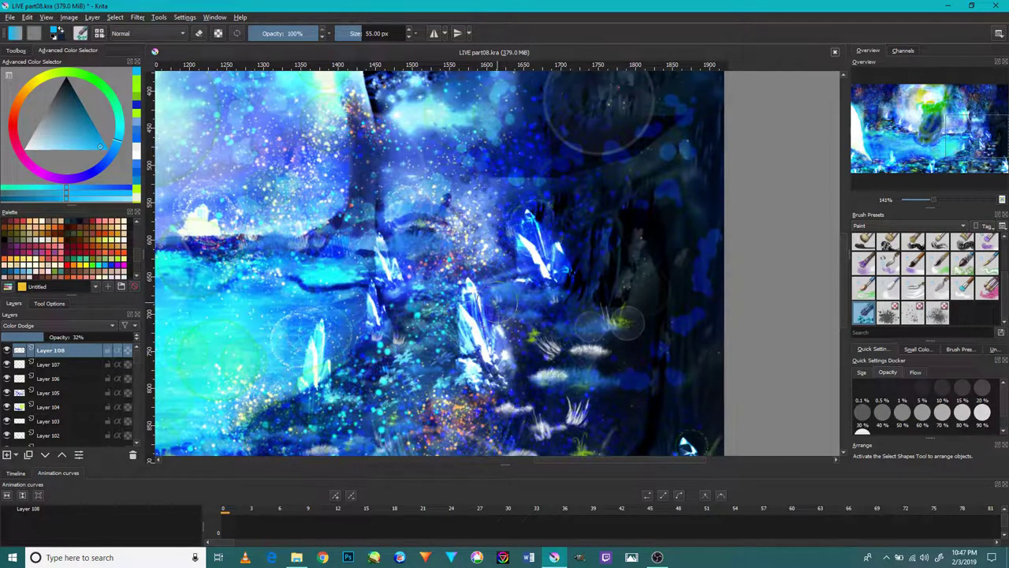
pyautogui.scroll(-8, 687, 446)
pyautogui.scroll(5, 688, 446)
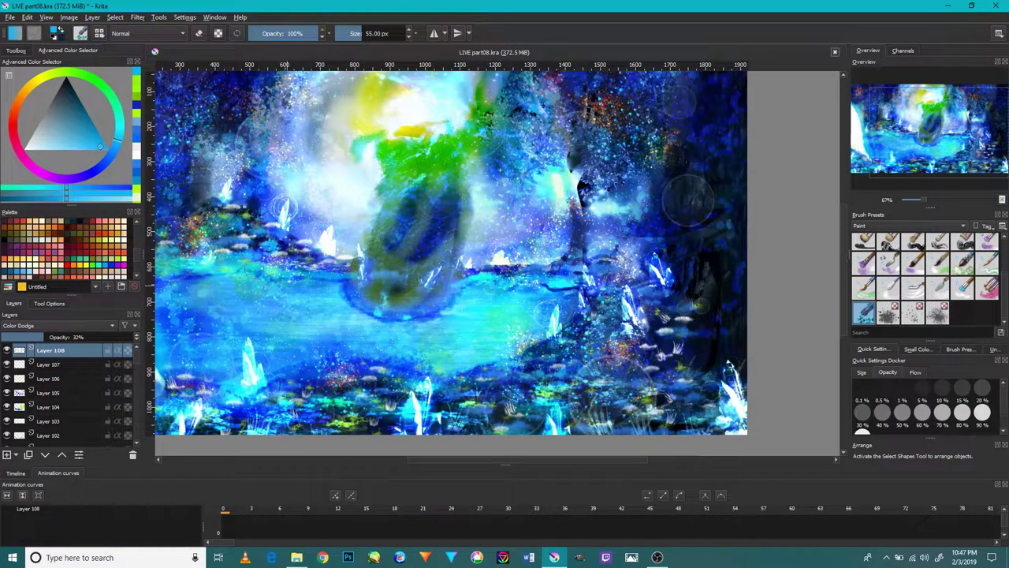
pyautogui.scroll(-1, 688, 202)
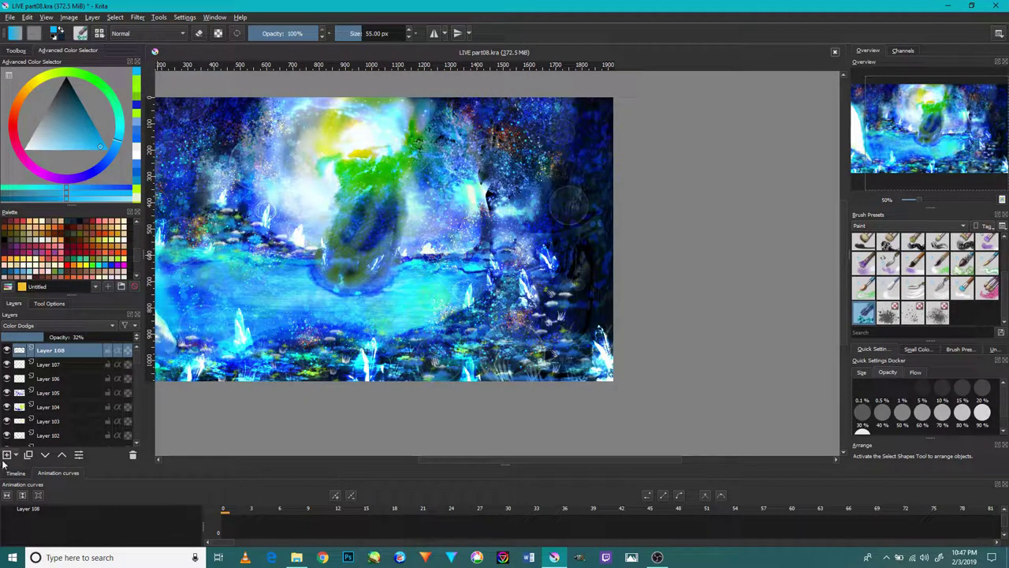
# Add a new layer above Layer 108, try light-blue bokeh dabs, and undo them.
pyautogui.click(7, 455)
pyautogui.scroll(2, 568, 203)
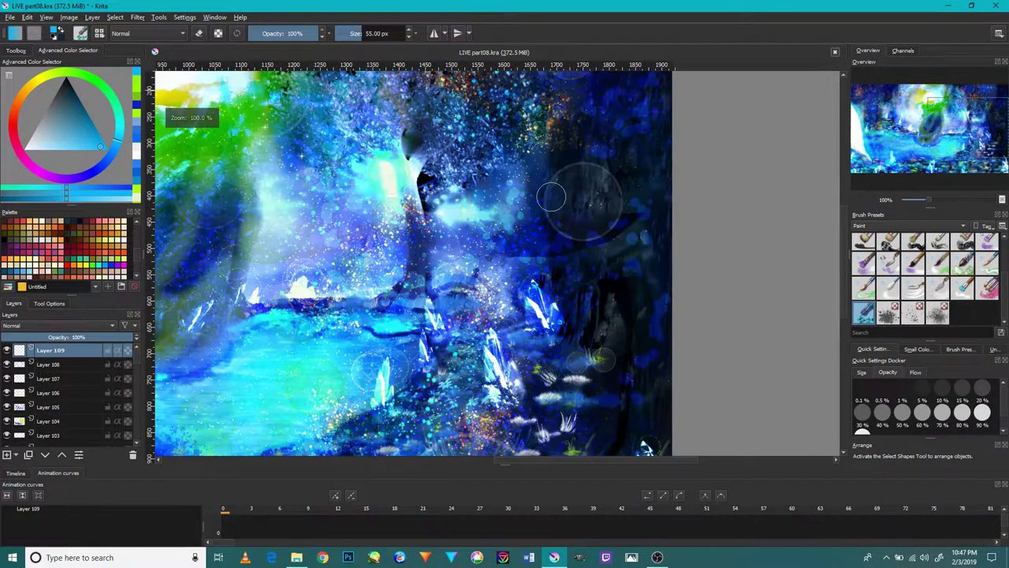
pyautogui.scroll(2, 581, 199)
pyautogui.scroll(1, 654, 225)
pyautogui.moveTo(656, 202); pyautogui.dragTo(666, 214)
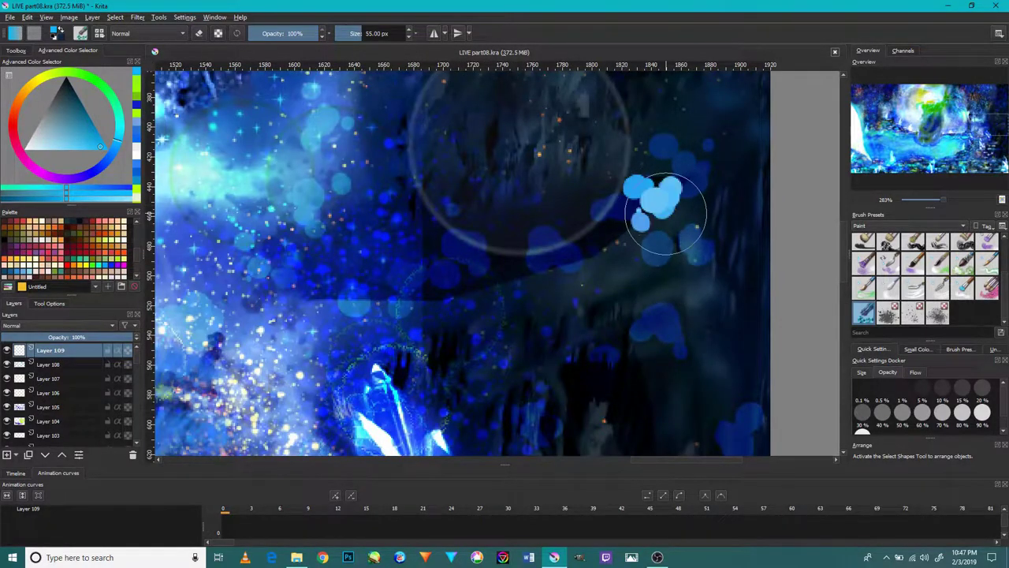
pyautogui.hotkey('ctrl', 'z')
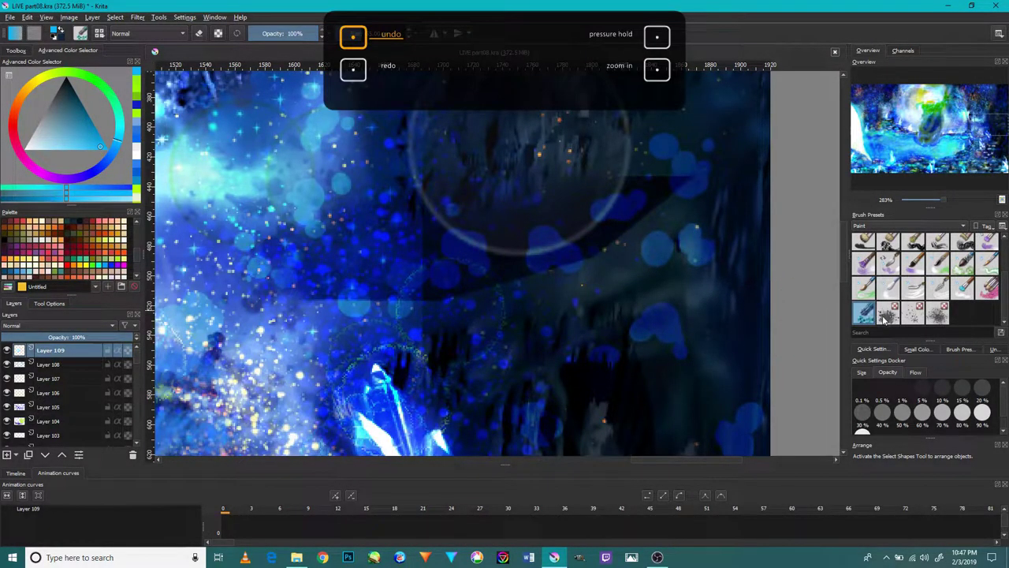
# Paint light-blue sparkle dabs on the dark wall with a large sparkle brush at 41 px.
pyautogui.click(886, 315)
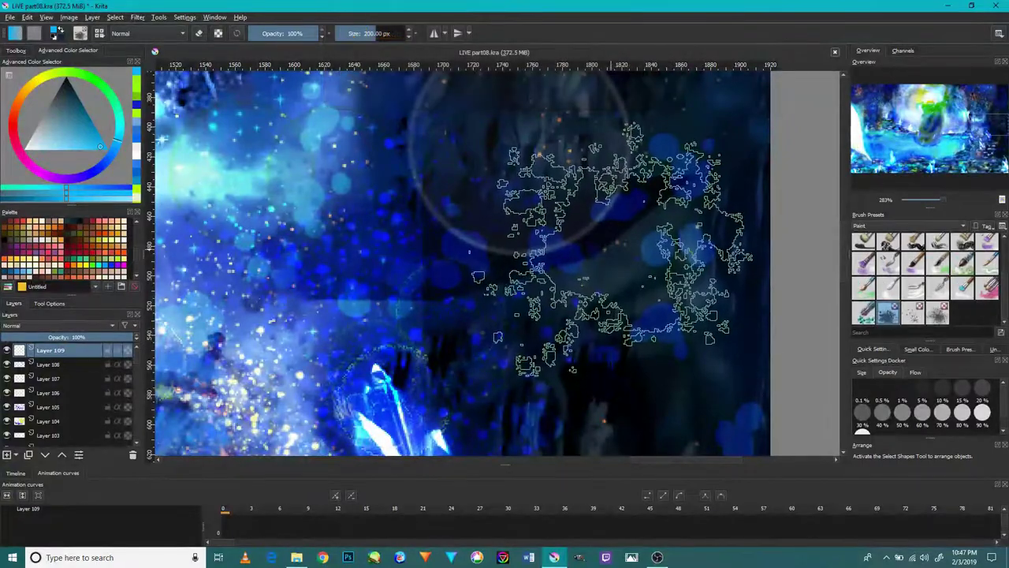
pyautogui.press('[')
pyautogui.press('[')
pyautogui.press('[')
pyautogui.moveTo(622, 233); pyautogui.dragTo(589, 268)
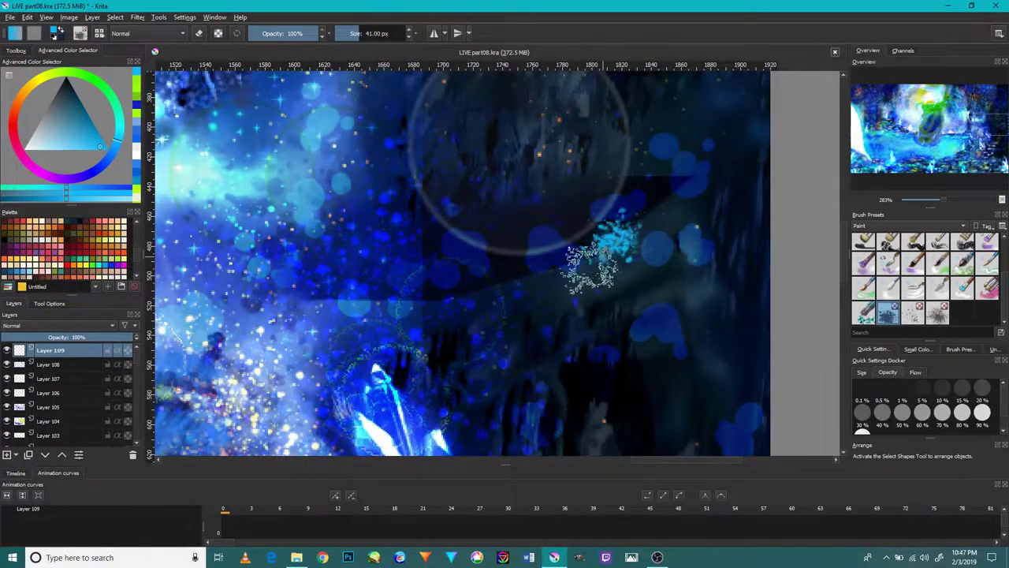
# Set the new layer's blend mode to Color Dodge after briefly trying Multiply.
pyautogui.click(45, 325)
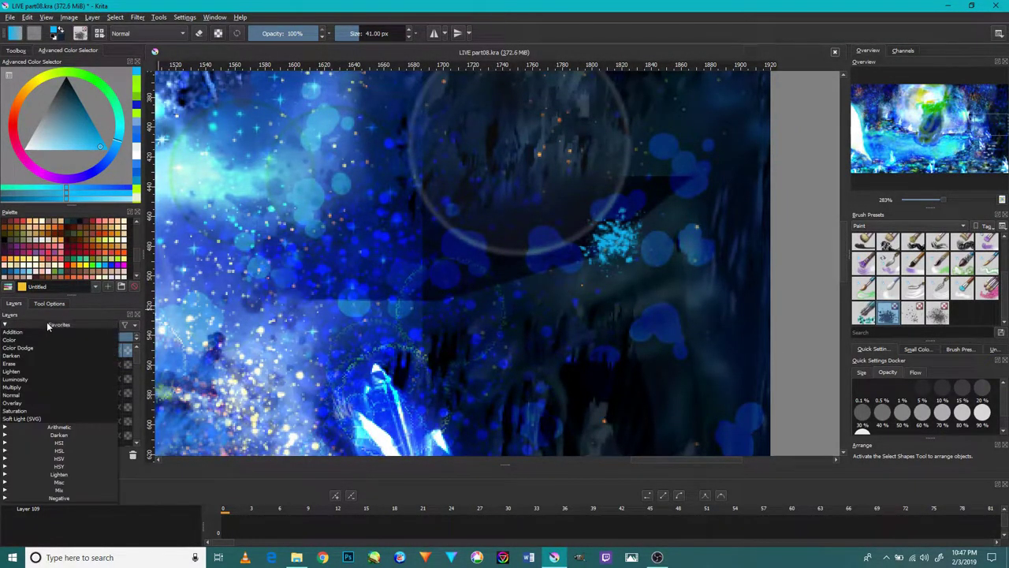
pyautogui.click(34, 386)
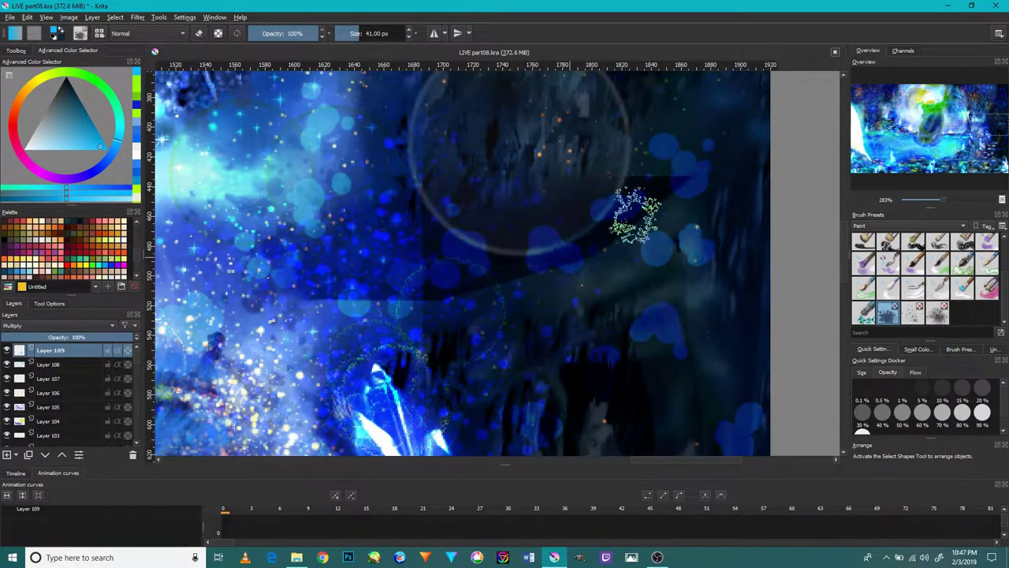
pyautogui.click(43, 325)
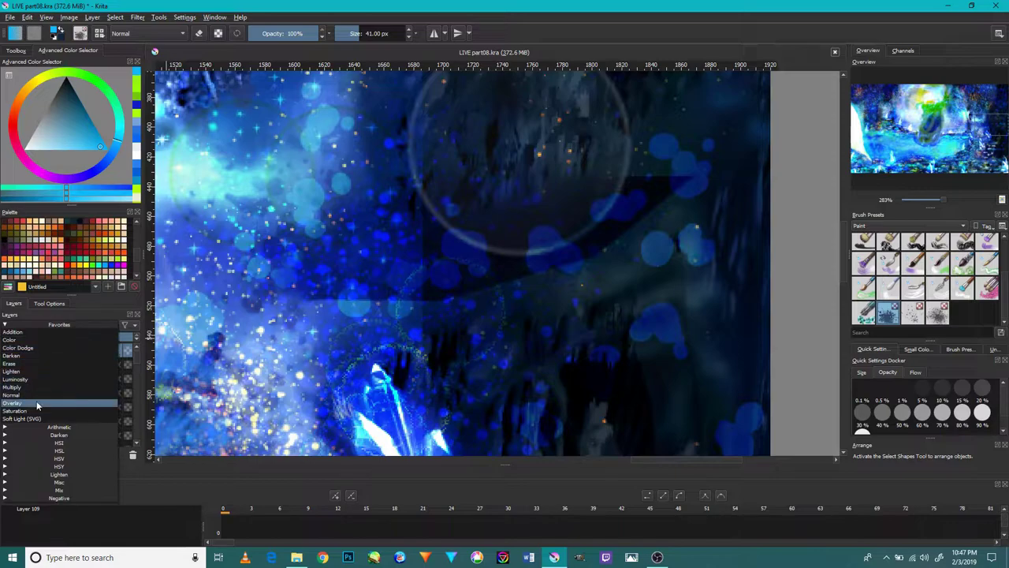
pyautogui.click(17, 347)
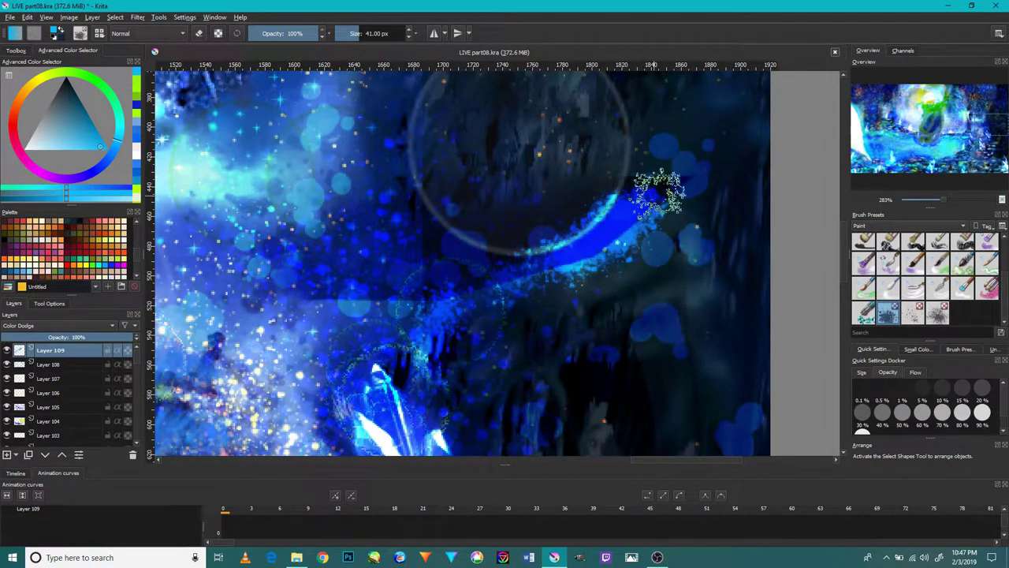
# Brighten the lower-left area with glowing strokes and zoom the view to 200%.
pyautogui.moveTo(360, 79)
pyautogui.mouseDown()
pyautogui.moveTo(449, 236)
pyautogui.moveTo(462, 319)
pyautogui.moveTo(559, 225)
pyautogui.moveTo(505, 254)
pyautogui.moveTo(538, 243)
pyautogui.mouseUp()
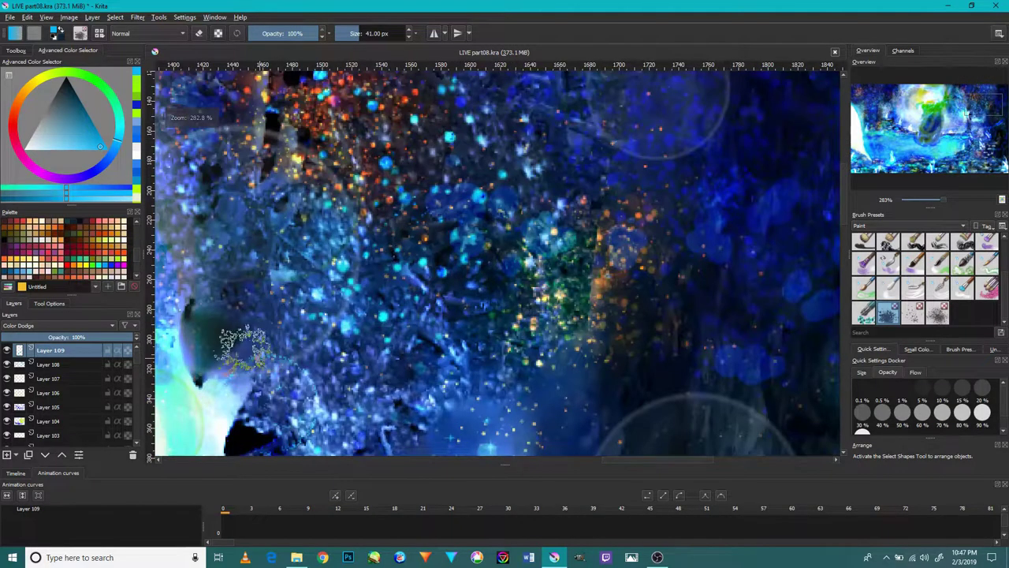
pyautogui.moveTo(244, 347)
pyautogui.mouseDown()
pyautogui.moveTo(202, 405)
pyautogui.moveTo(189, 331)
pyautogui.moveTo(217, 398)
pyautogui.moveTo(193, 299)
pyautogui.moveTo(213, 417)
pyautogui.moveTo(234, 331)
pyautogui.mouseUp()
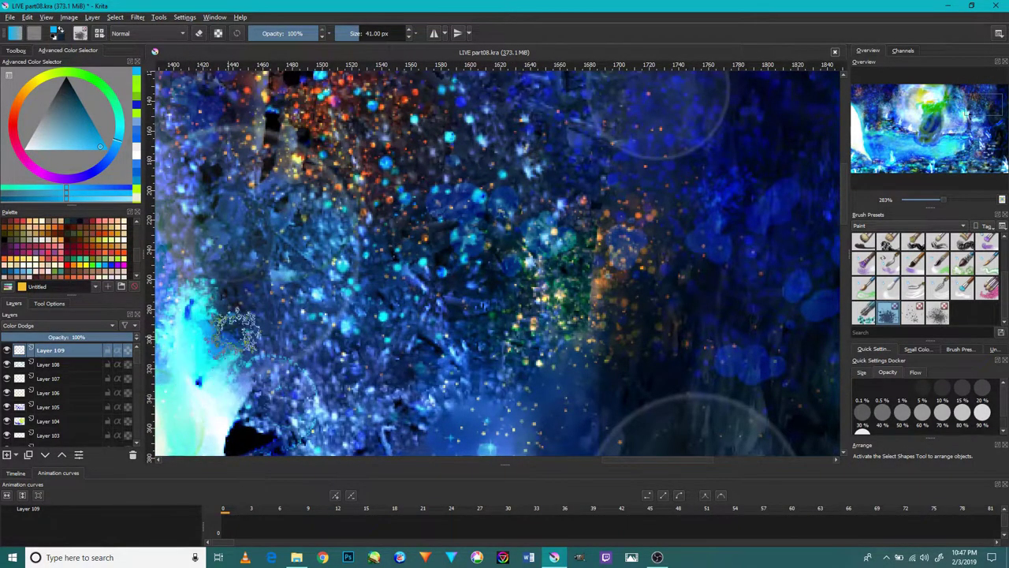
pyautogui.press('1')
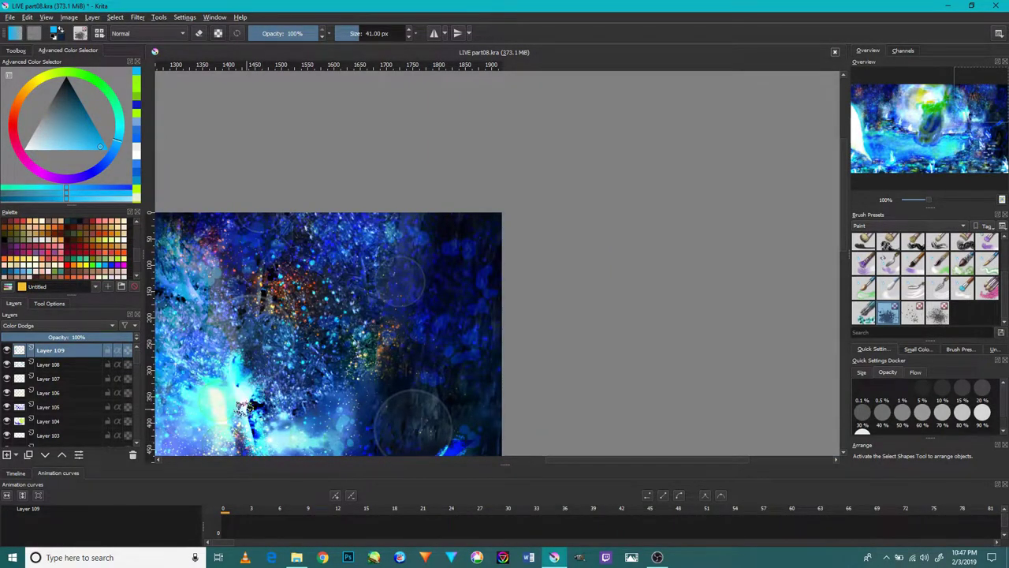
pyautogui.press('2')
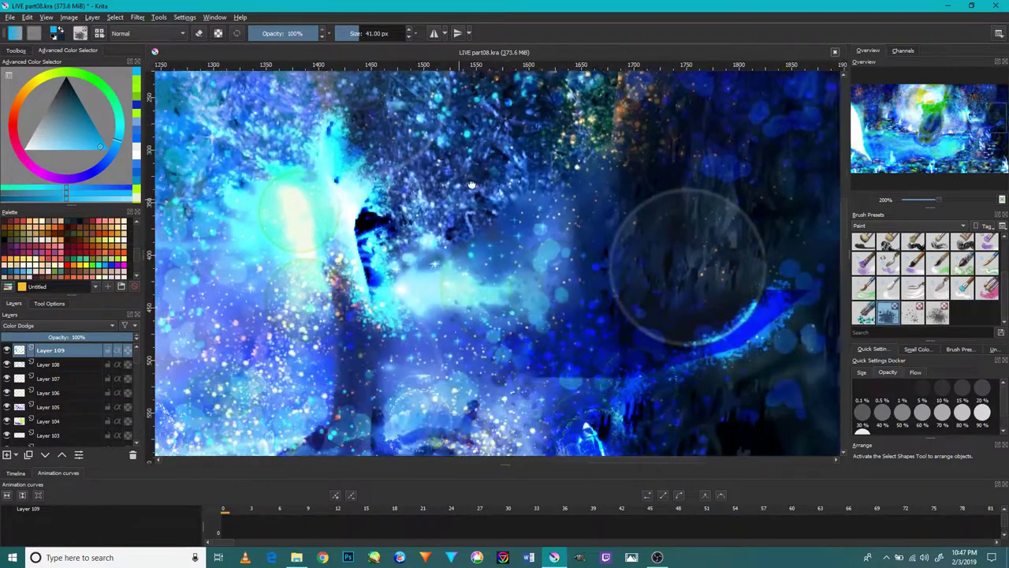
# Pan across the lake to the lone crystal and the left shore's white rock.
pyautogui.moveTo(323, 367)
pyautogui.mouseDown()
pyautogui.moveTo(474, 346)
pyautogui.moveTo(599, 295)
pyautogui.mouseUp()
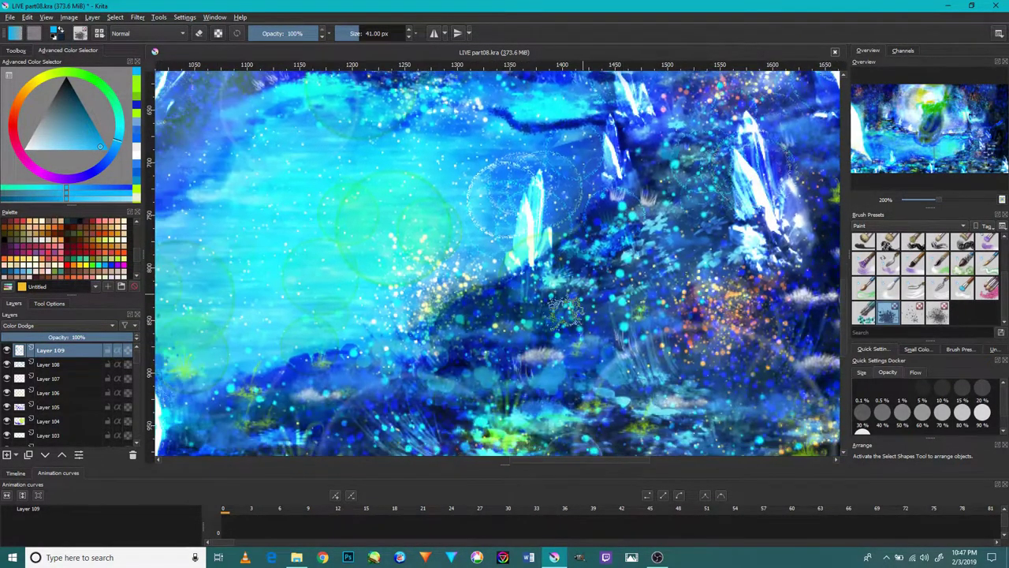
pyautogui.moveTo(473, 347); pyautogui.dragTo(594, 323)
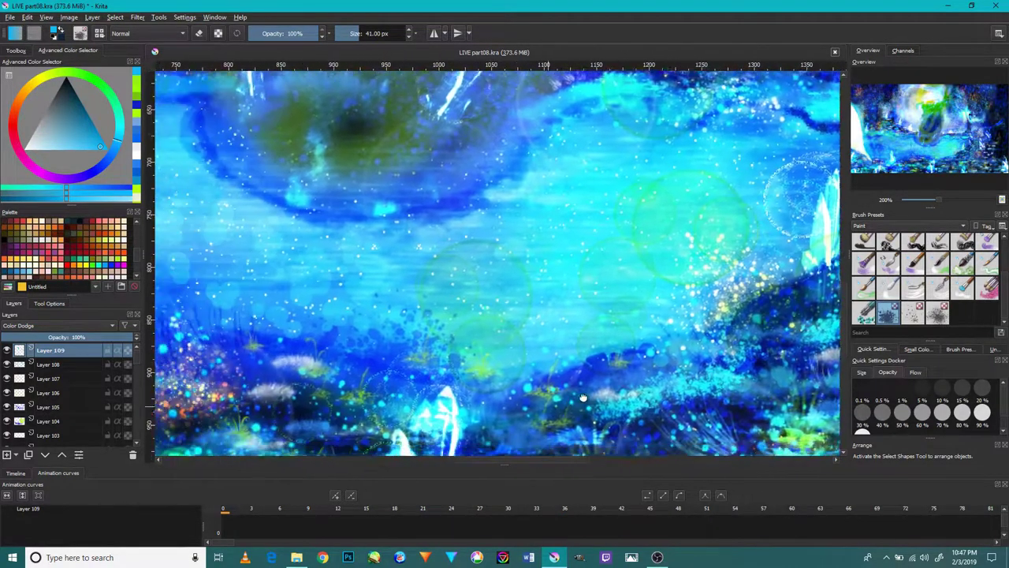
pyautogui.moveTo(197, 399); pyautogui.dragTo(615, 387)
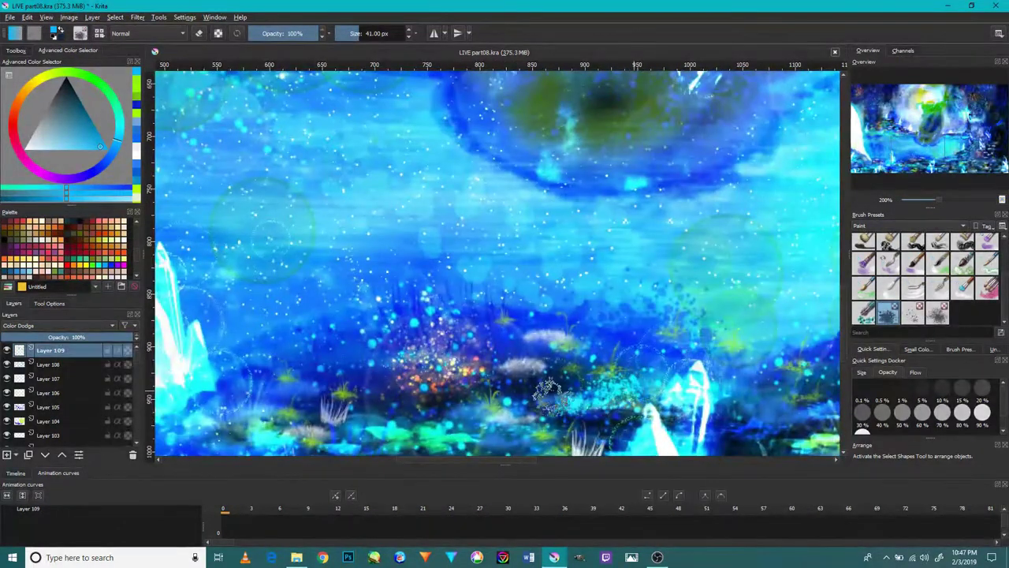
pyautogui.moveTo(442, 300)
pyautogui.mouseDown()
pyautogui.moveTo(511, 389)
pyautogui.moveTo(613, 410)
pyautogui.mouseUp()
pyautogui.moveTo(324, 453); pyautogui.dragTo(521, 379)
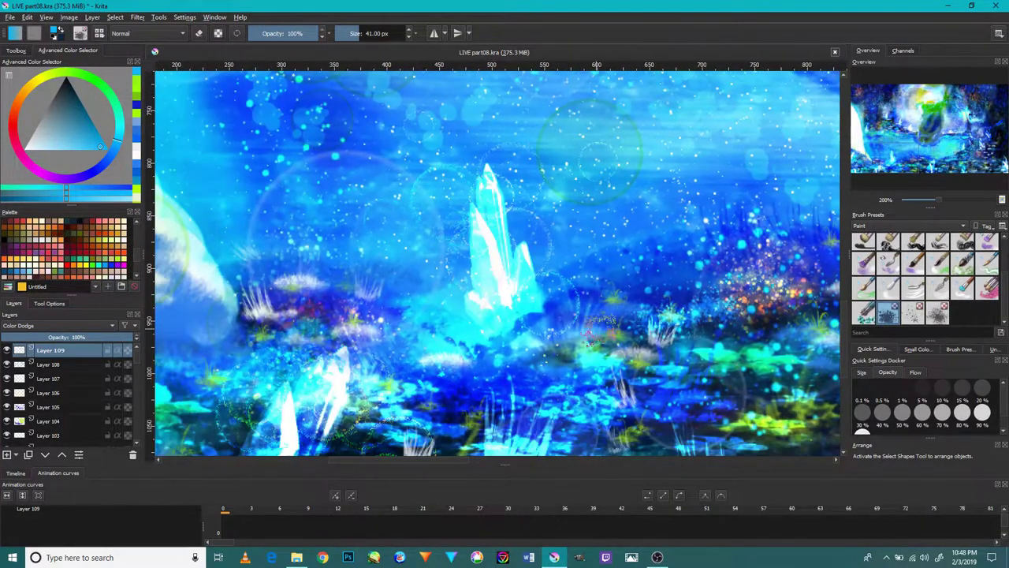
pyautogui.moveTo(420, 377); pyautogui.dragTo(517, 353)
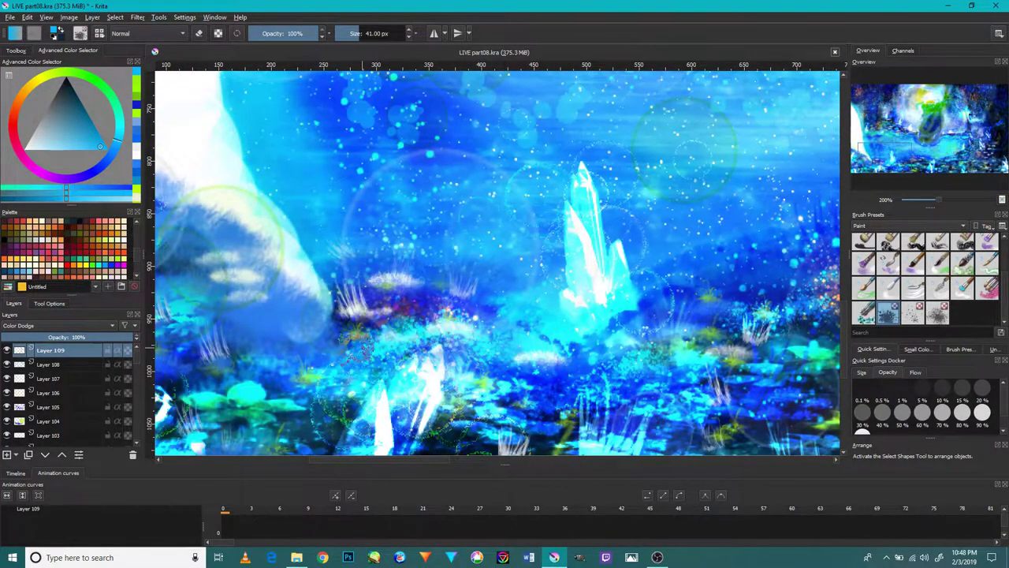
pyautogui.moveTo(347, 345)
pyautogui.mouseDown()
pyautogui.moveTo(493, 305)
pyautogui.moveTo(289, 302)
pyautogui.mouseUp()
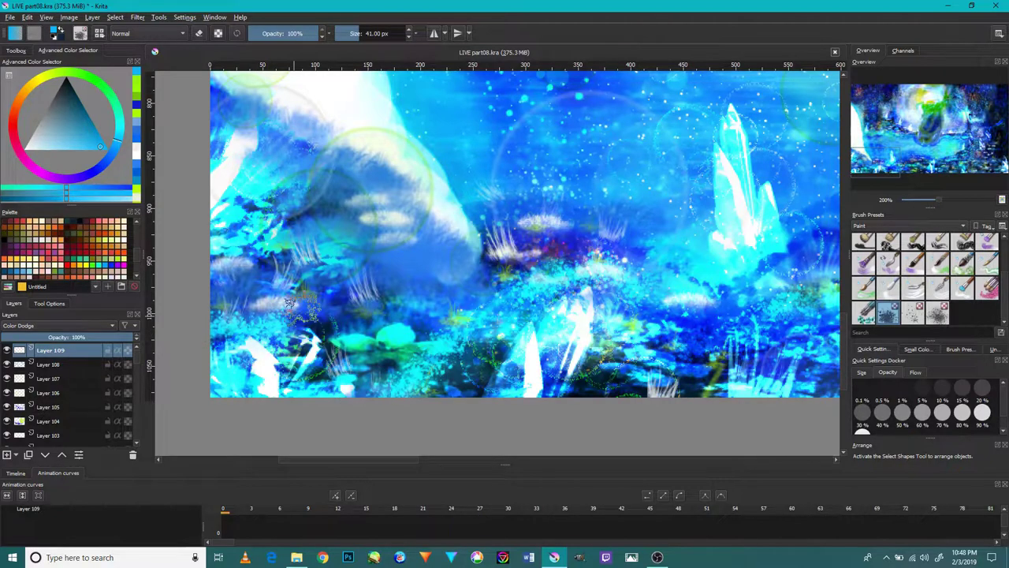
# Brighten the lower-left foliage and the foliage along the white slope, then zoom to check.
pyautogui.moveTo(220, 268)
pyautogui.mouseDown()
pyautogui.moveTo(339, 292)
pyautogui.moveTo(504, 228)
pyautogui.moveTo(529, 290)
pyautogui.mouseUp()
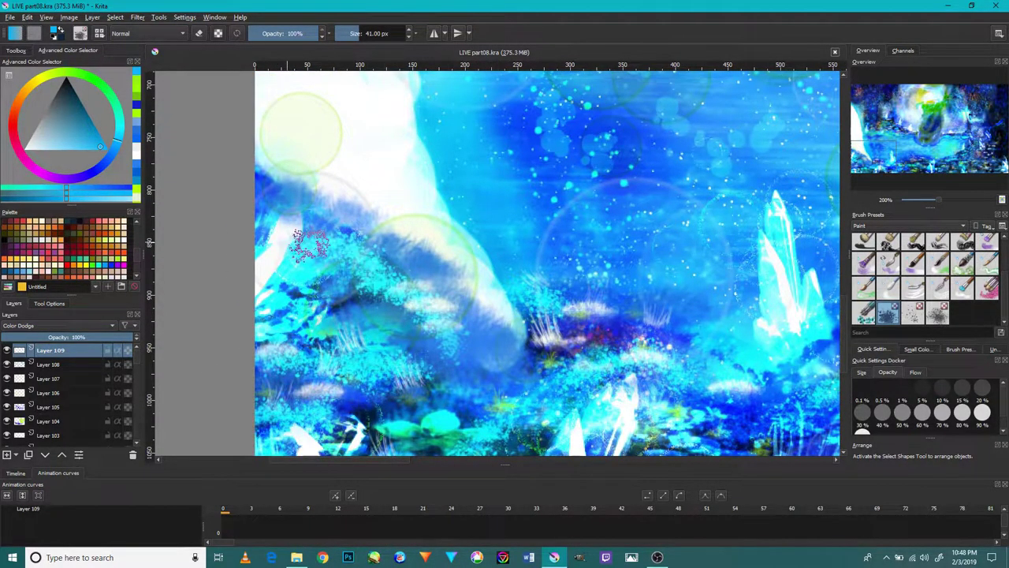
pyautogui.moveTo(308, 245)
pyautogui.mouseDown()
pyautogui.moveTo(237, 202)
pyautogui.moveTo(268, 198)
pyautogui.moveTo(359, 214)
pyautogui.moveTo(426, 268)
pyautogui.mouseUp()
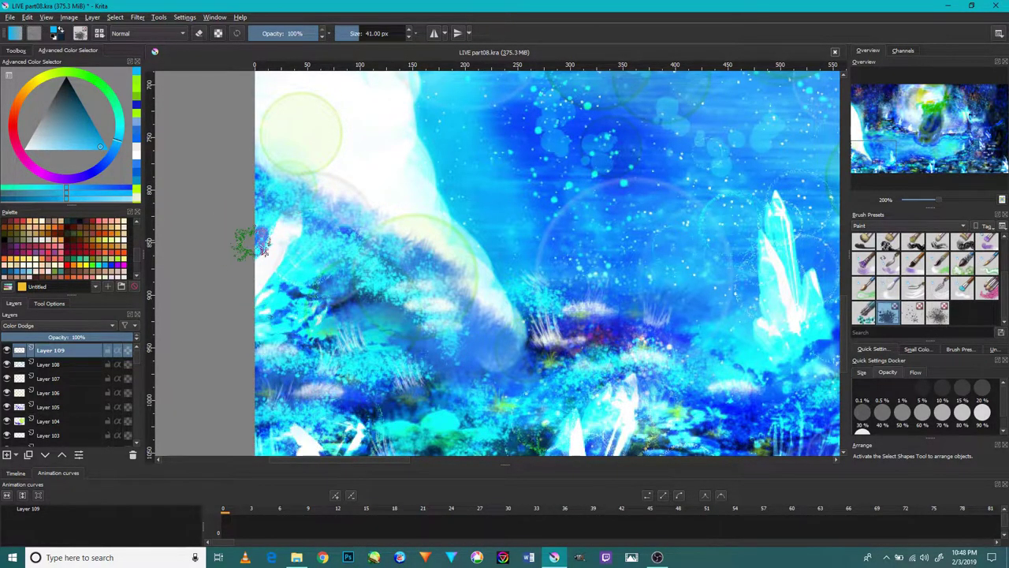
pyautogui.scroll(2, 444, 289)
pyautogui.scroll(2, 456, 224)
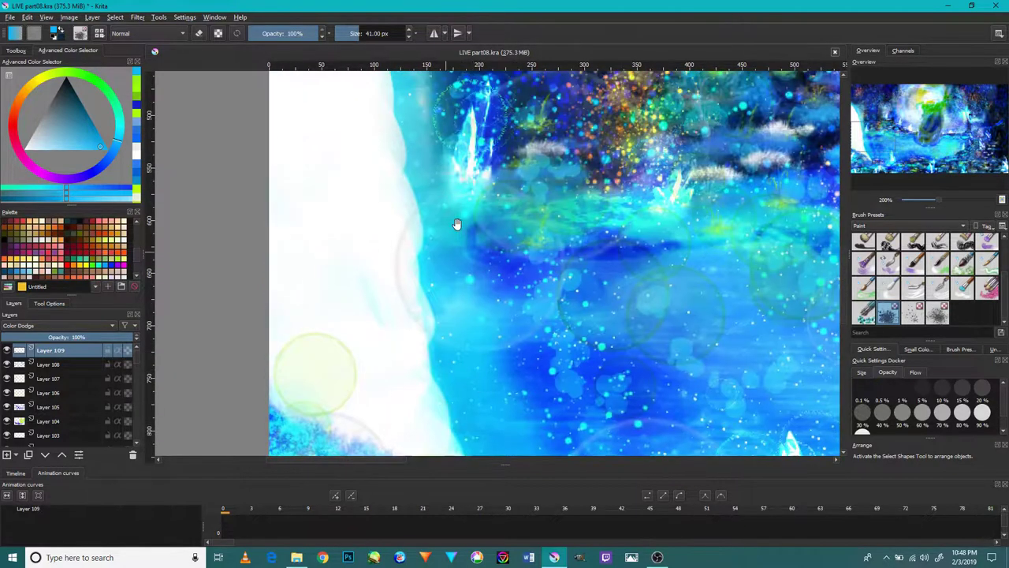
pyautogui.scroll(-1, 619, 200)
pyautogui.scroll(-1, 619, 200)
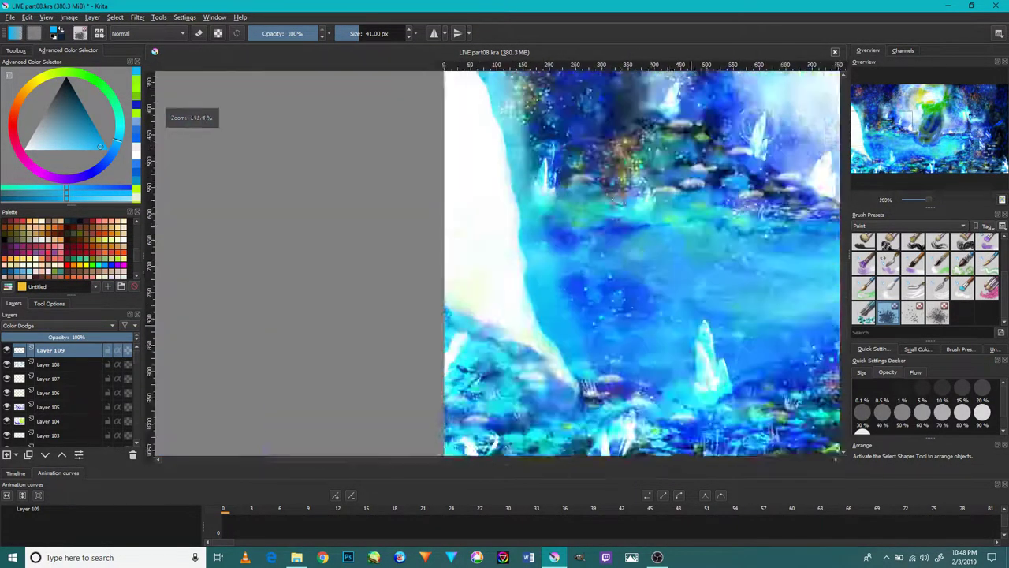
pyautogui.scroll(-1, 619, 200)
pyautogui.scroll(1, 637, 169)
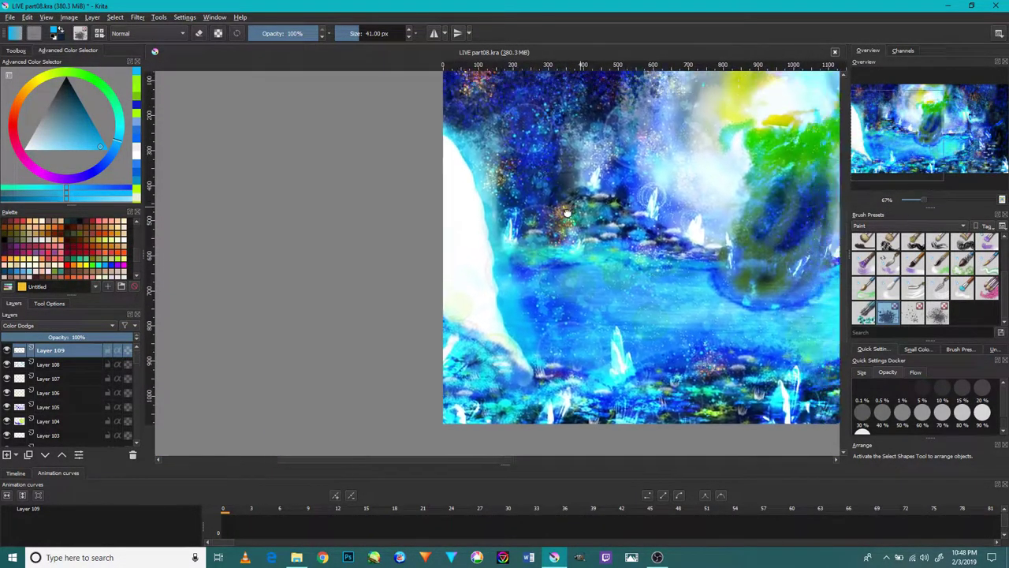
pyautogui.scroll(1, 552, 221)
pyautogui.scroll(1, 456, 272)
pyautogui.scroll(1, 456, 284)
# Paint bright cyan strokes across the lower-middle foliage and into the dark upper-middle gap.
pyautogui.moveTo(424, 357); pyautogui.dragTo(272, 371)
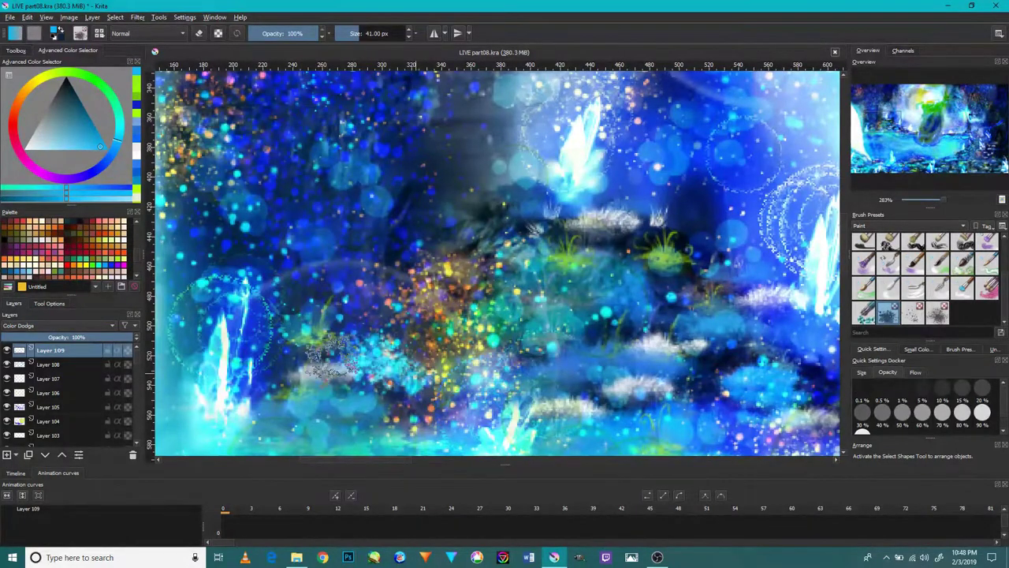
pyautogui.moveTo(650, 387)
pyautogui.mouseDown()
pyautogui.moveTo(568, 399)
pyautogui.moveTo(710, 362)
pyautogui.mouseUp()
pyautogui.scroll(2, 709, 362)
pyautogui.press('1')
pyautogui.scroll(2, 691, 353)
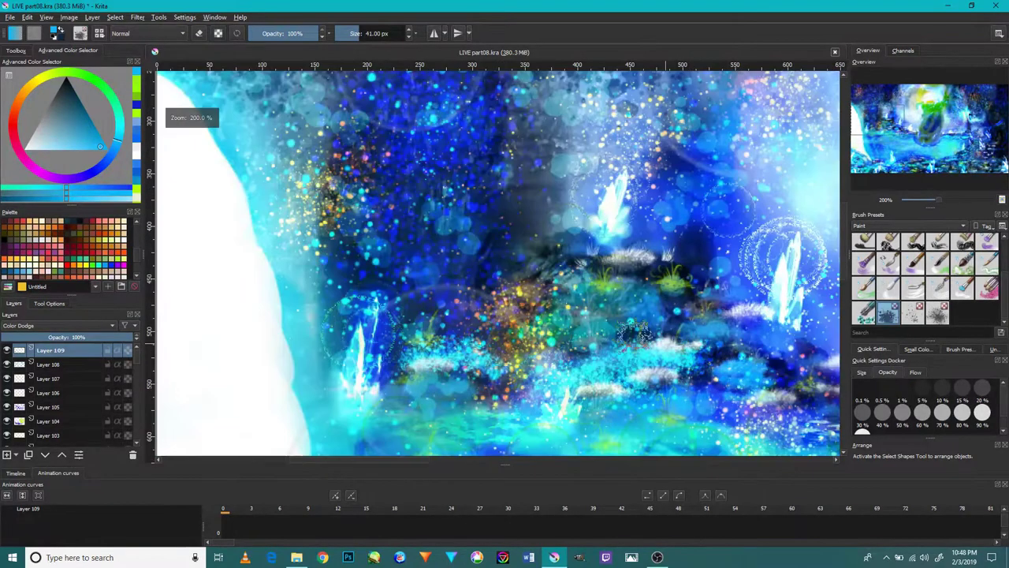
pyautogui.moveTo(544, 264)
pyautogui.mouseDown()
pyautogui.moveTo(493, 170)
pyautogui.moveTo(481, 343)
pyautogui.mouseUp()
pyautogui.scroll(-3, 481, 343)
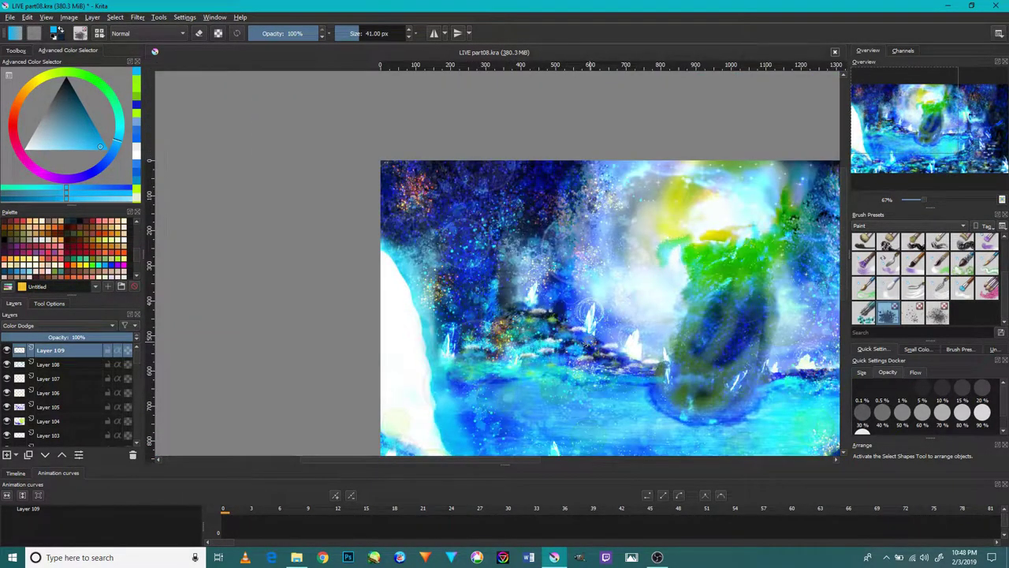
# Zoom in and out across the painting to review the new cyan sparkles.
pyautogui.moveTo(623, 317)
pyautogui.mouseDown()
pyautogui.moveTo(588, 286)
pyautogui.moveTo(482, 273)
pyautogui.moveTo(434, 229)
pyautogui.mouseUp()
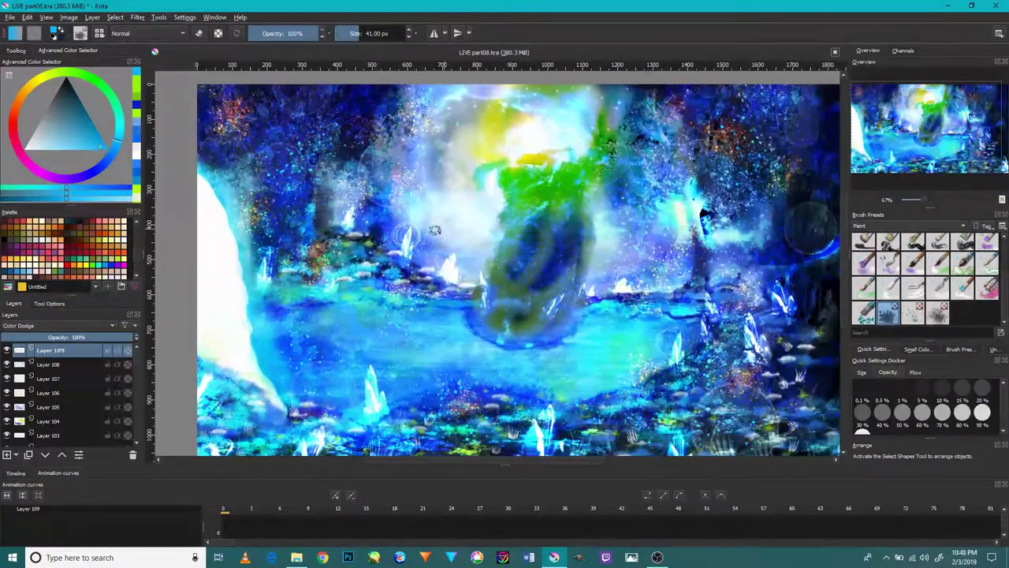
pyautogui.scroll(3, 386, 260)
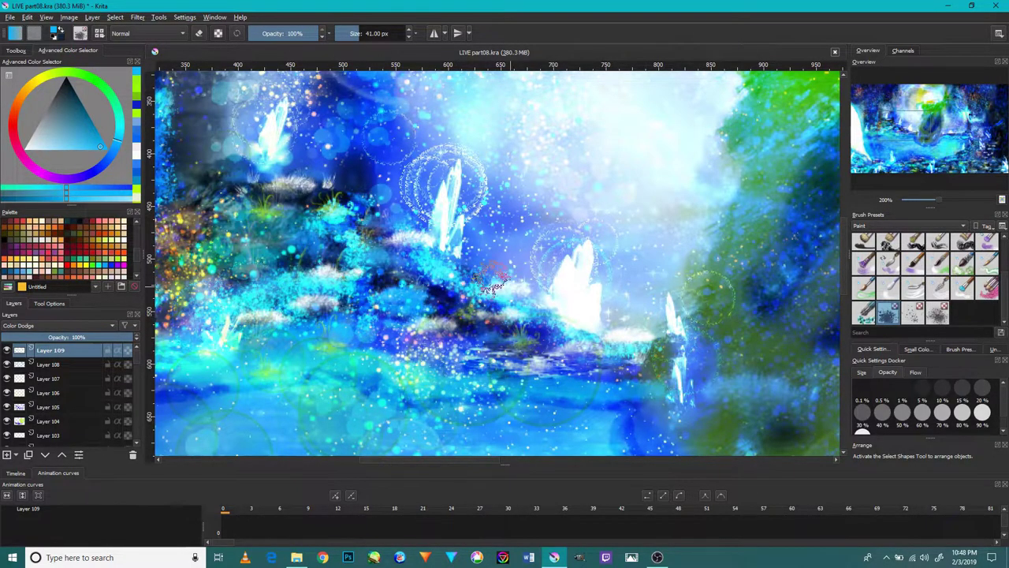
pyautogui.scroll(-2, 512, 307)
pyautogui.scroll(2, 614, 400)
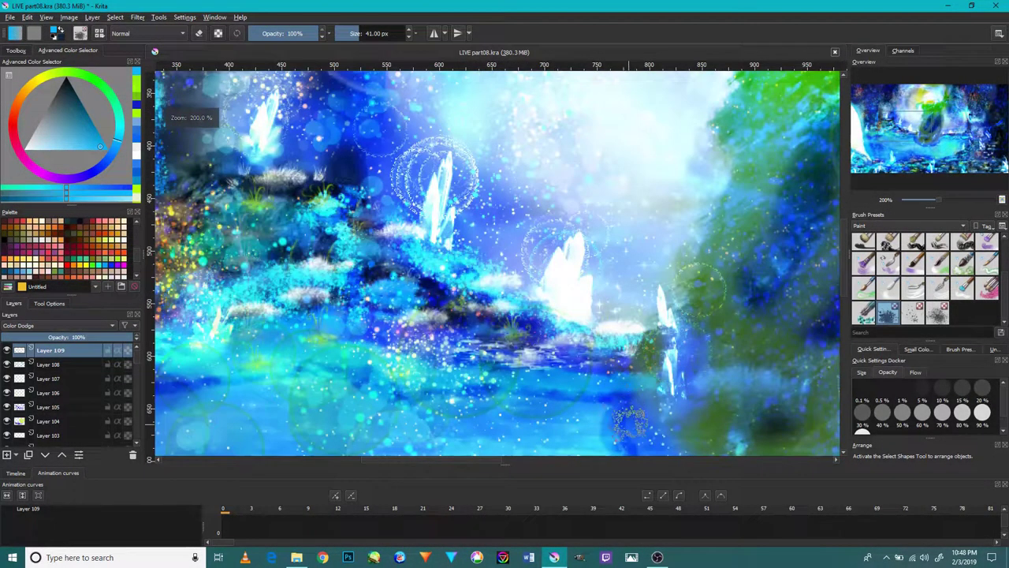
pyautogui.scroll(1, 650, 418)
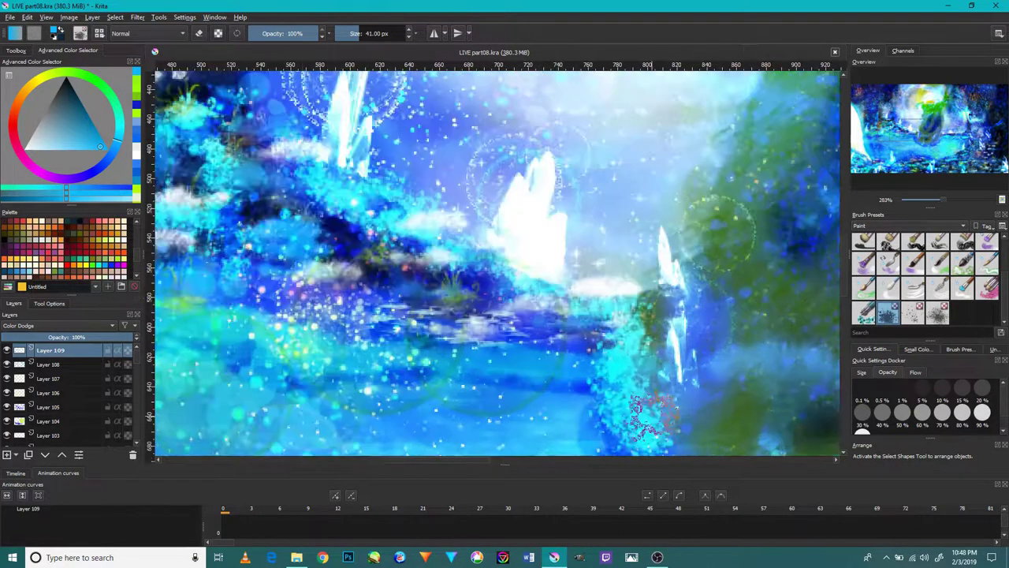
pyautogui.scroll(-1, 651, 418)
pyautogui.scroll(-1, 552, 284)
pyautogui.scroll(-1, 588, 311)
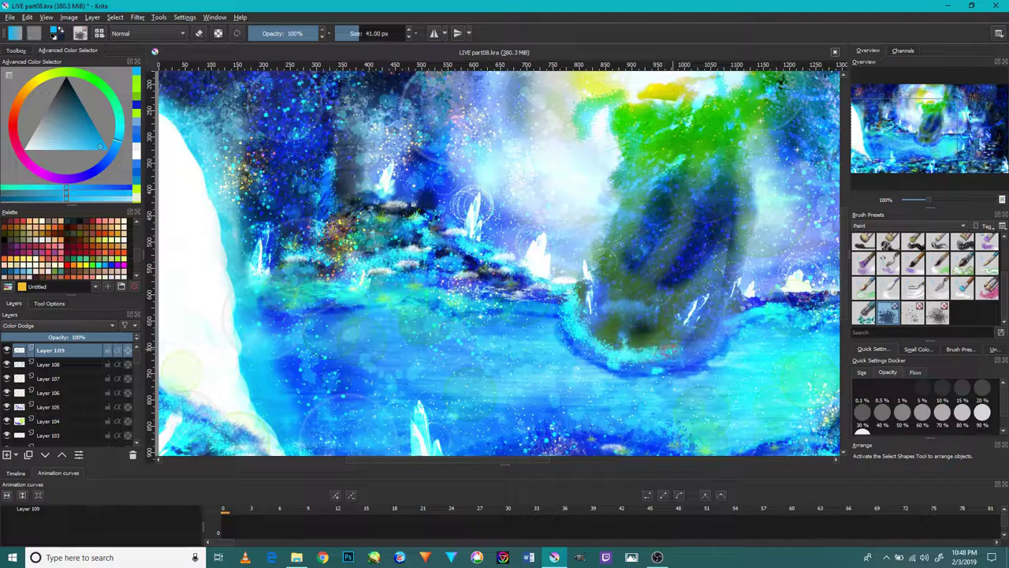
pyautogui.scroll(3, 698, 337)
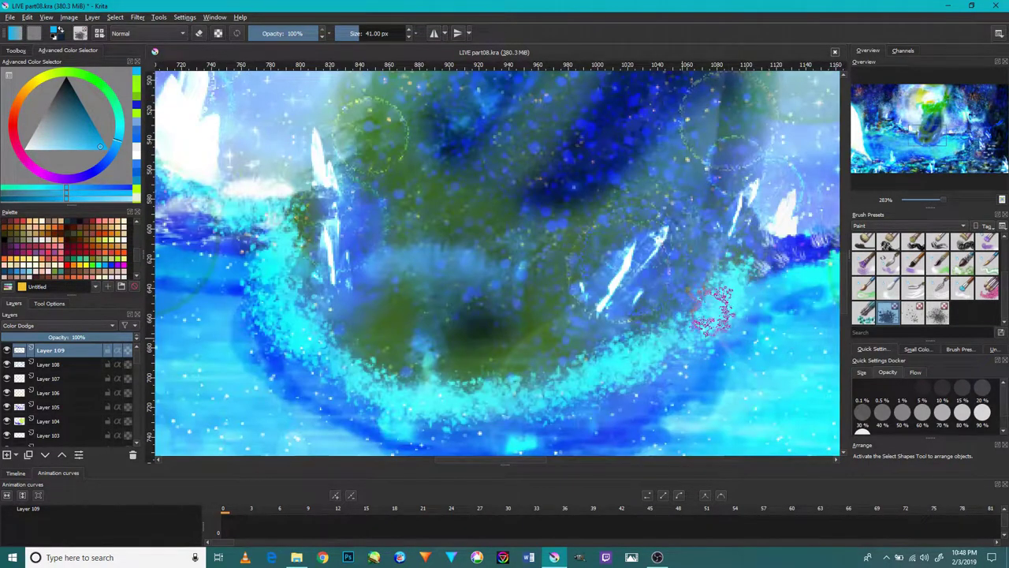
pyautogui.scroll(-3, 654, 349)
pyautogui.scroll(-1, 505, 254)
pyautogui.scroll(3, 506, 253)
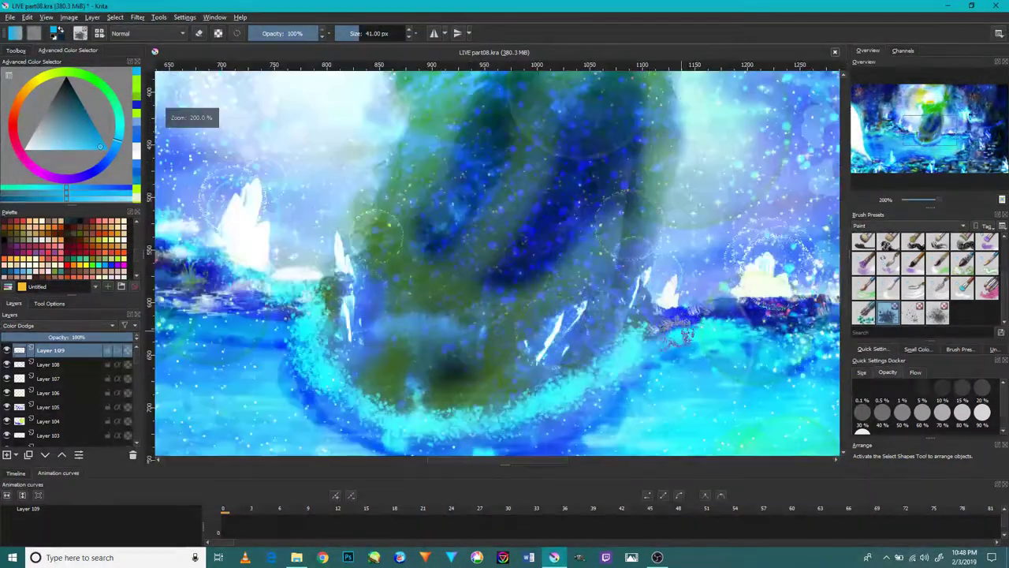
pyautogui.scroll(-1, 630, 355)
pyautogui.scroll(1, 644, 359)
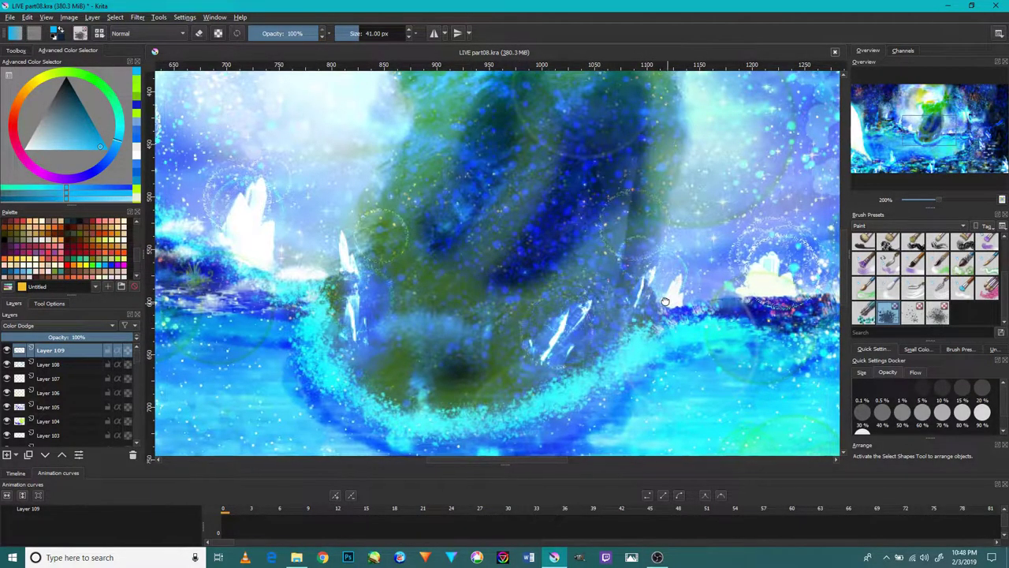
# Pan over the central rock, nearby crystals and the painting's upper and left areas.
pyautogui.moveTo(677, 332); pyautogui.dragTo(563, 379)
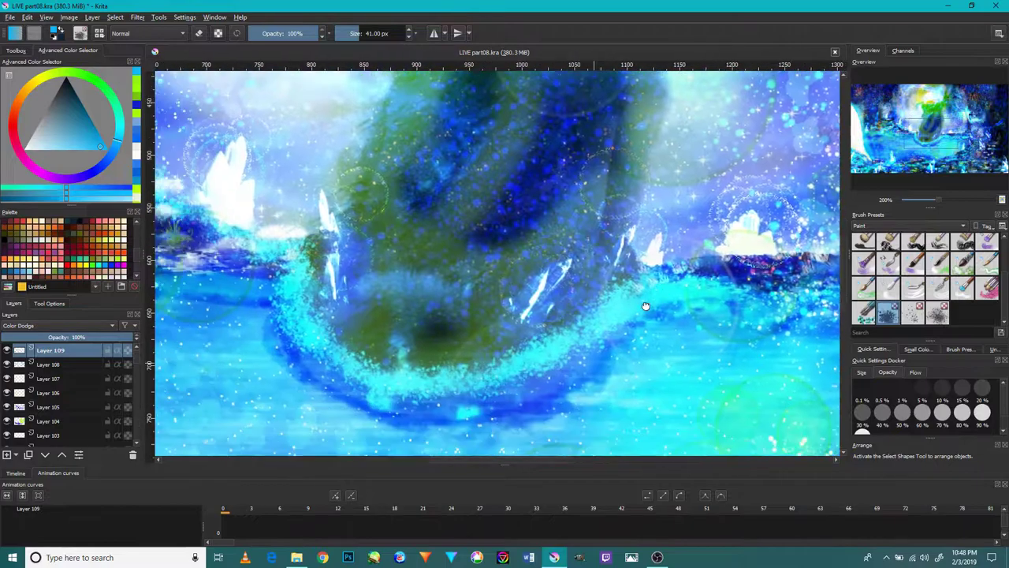
pyautogui.moveTo(197, 450)
pyautogui.mouseDown()
pyautogui.moveTo(471, 284)
pyautogui.moveTo(441, 288)
pyautogui.moveTo(416, 321)
pyautogui.mouseUp()
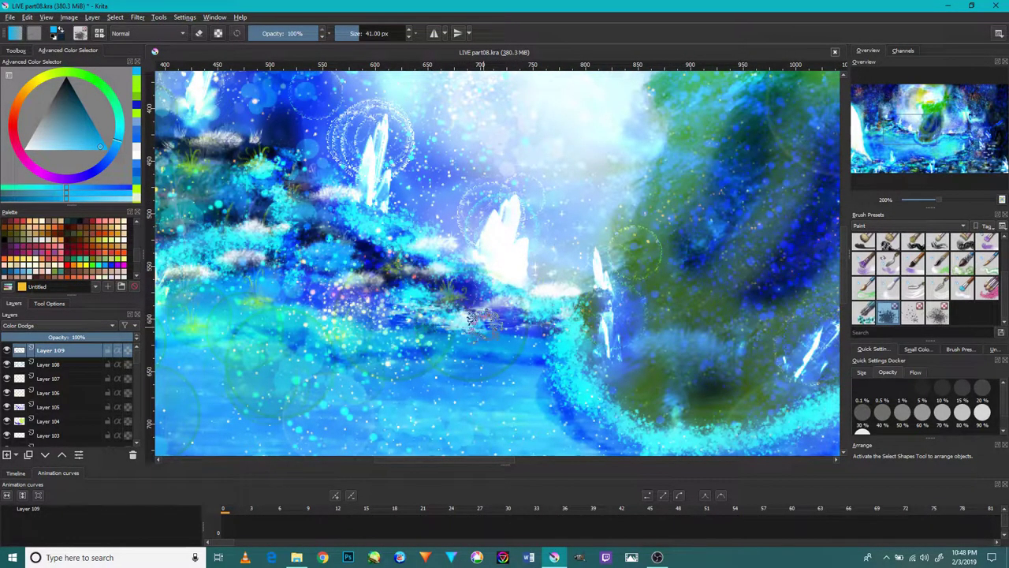
pyautogui.scroll(3, 469, 318)
pyautogui.scroll(3, 492, 266)
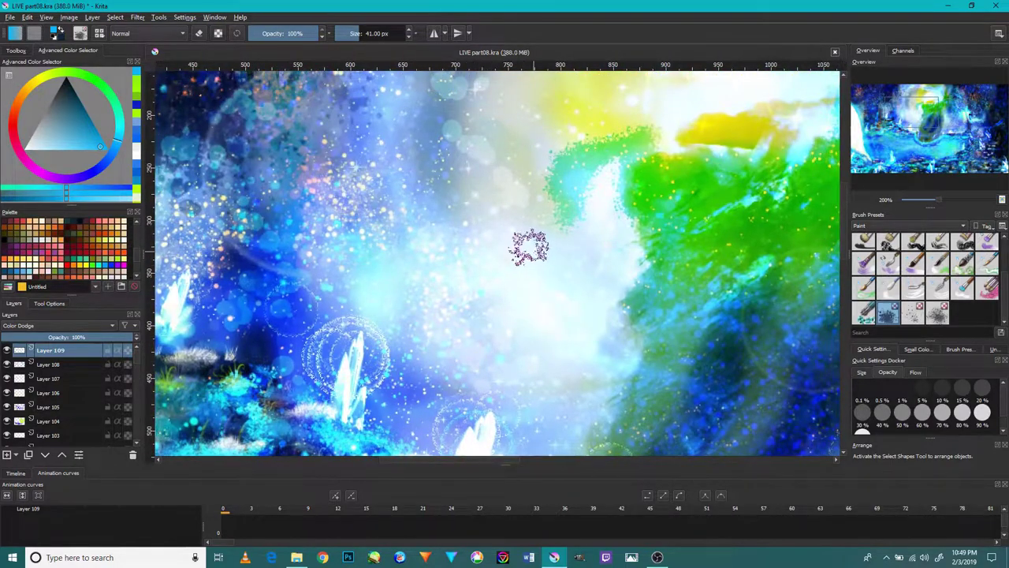
pyautogui.moveTo(477, 165); pyautogui.dragTo(534, 270)
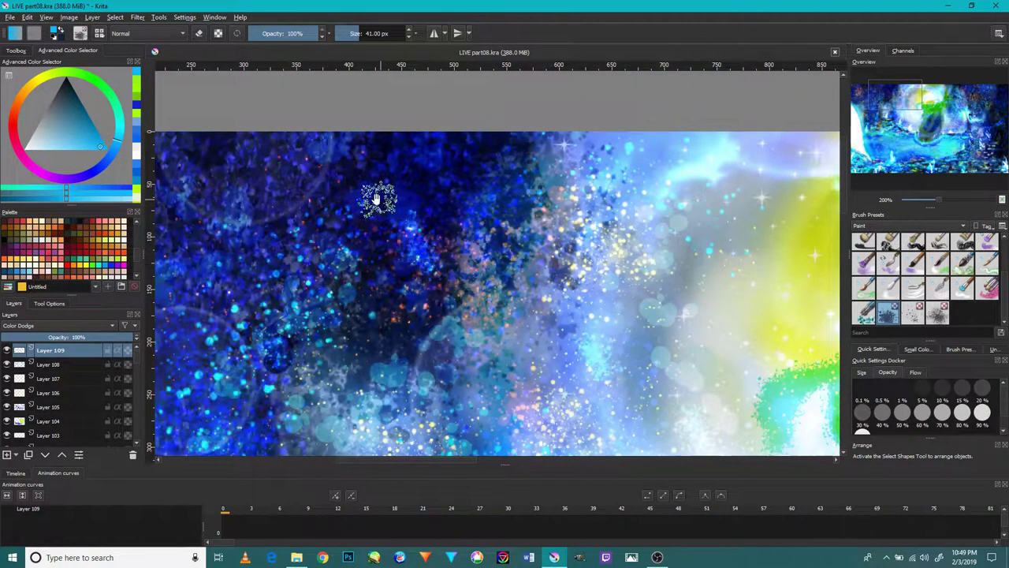
pyautogui.moveTo(371, 198); pyautogui.dragTo(500, 226)
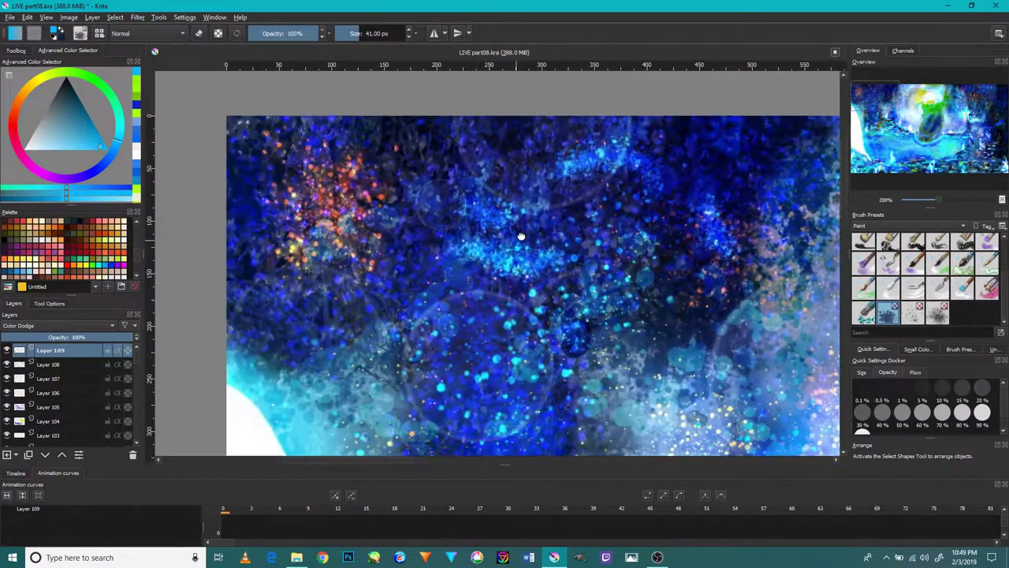
pyautogui.moveTo(343, 278); pyautogui.dragTo(409, 279)
pyautogui.scroll(-1, 409, 278)
pyautogui.scroll(-2, 472, 346)
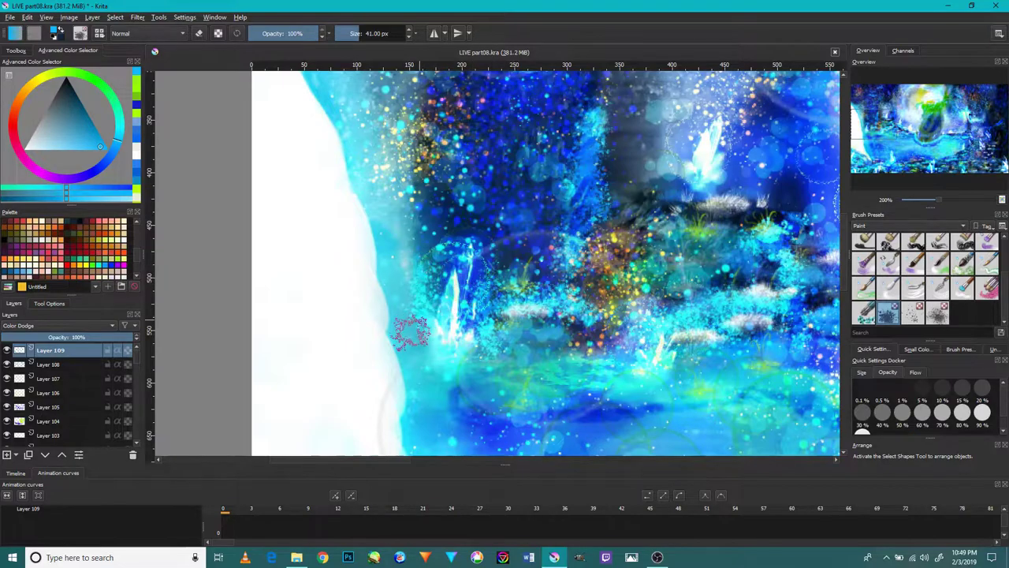
pyautogui.keyDown('ctrl'); pyautogui.scroll(-3, 410, 333); pyautogui.keyUp('ctrl')
pyautogui.keyDown('ctrl'); pyautogui.scroll(2, 319, 438); pyautogui.keyUp('ctrl')
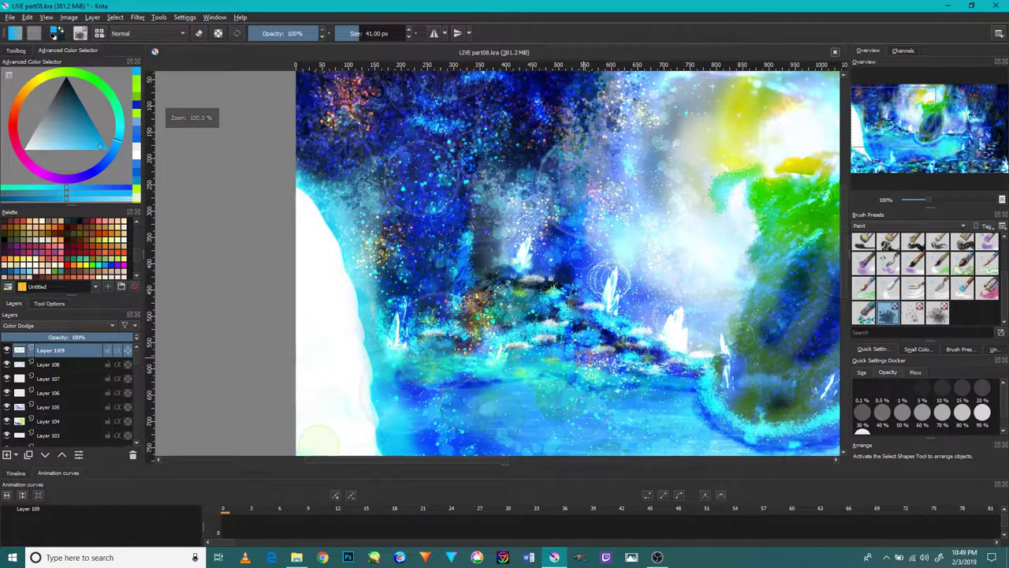
# Frame the central rock and water, zooming in to 141.4% on the lake.
pyautogui.moveTo(632, 333); pyautogui.dragTo(354, 241)
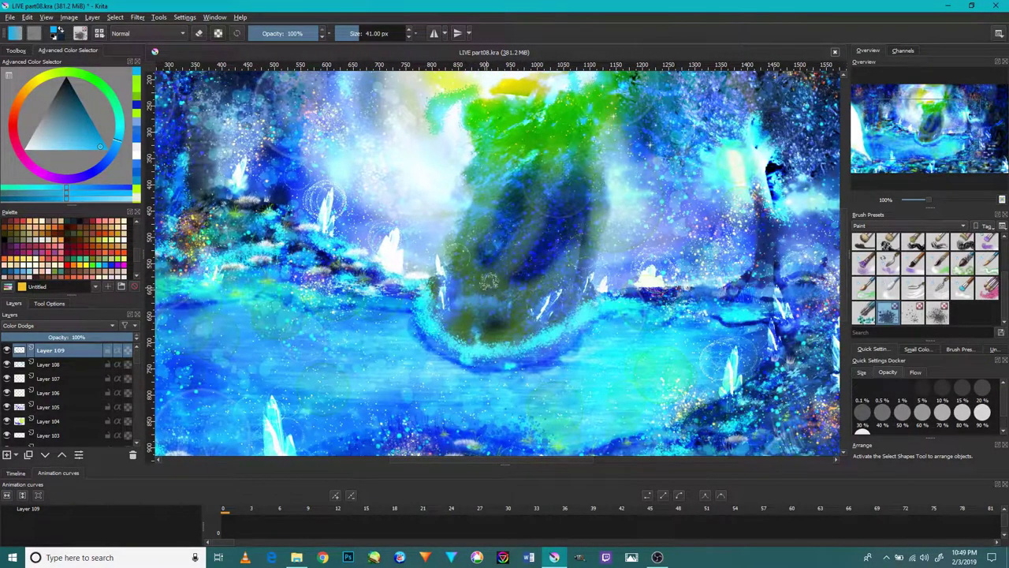
pyautogui.keyDown('ctrl'); pyautogui.scroll(1, 488, 179); pyautogui.keyUp('ctrl')
pyautogui.keyDown('ctrl'); pyautogui.scroll(-3, 497, 175); pyautogui.keyUp('ctrl')
pyautogui.press('+')
pyautogui.press('+')
pyautogui.press('+')
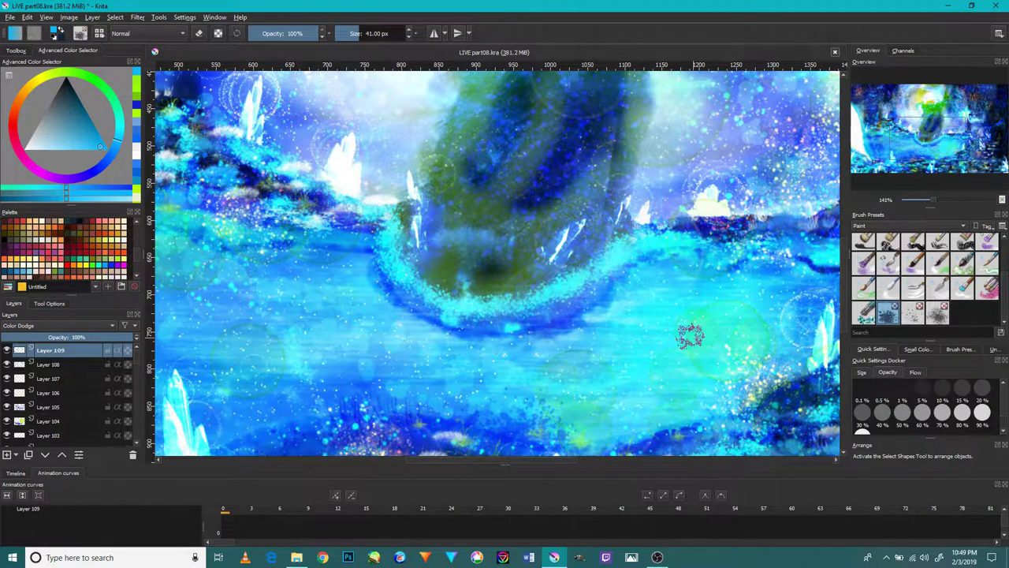
# Add Layer 110 in Overlay mode and paint a dark purple-blue dotted stroke on the water.
pyautogui.click(7, 455)
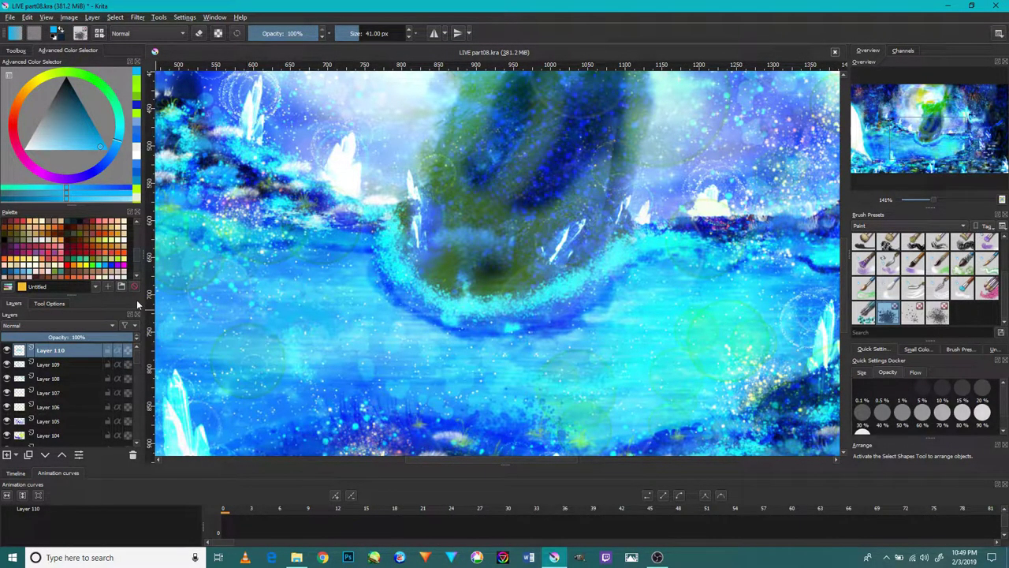
pyautogui.click(94, 176)
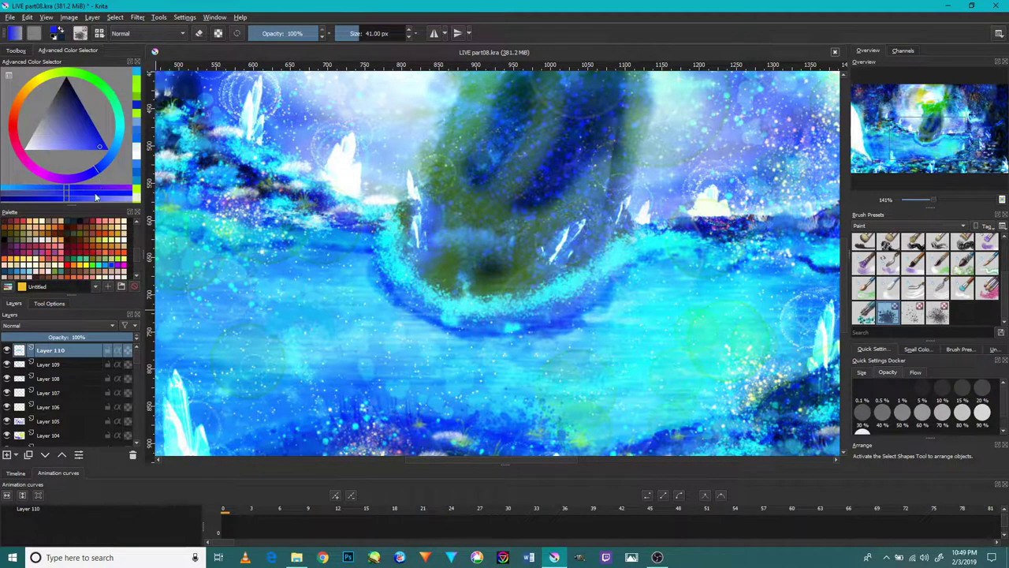
pyautogui.click(29, 325)
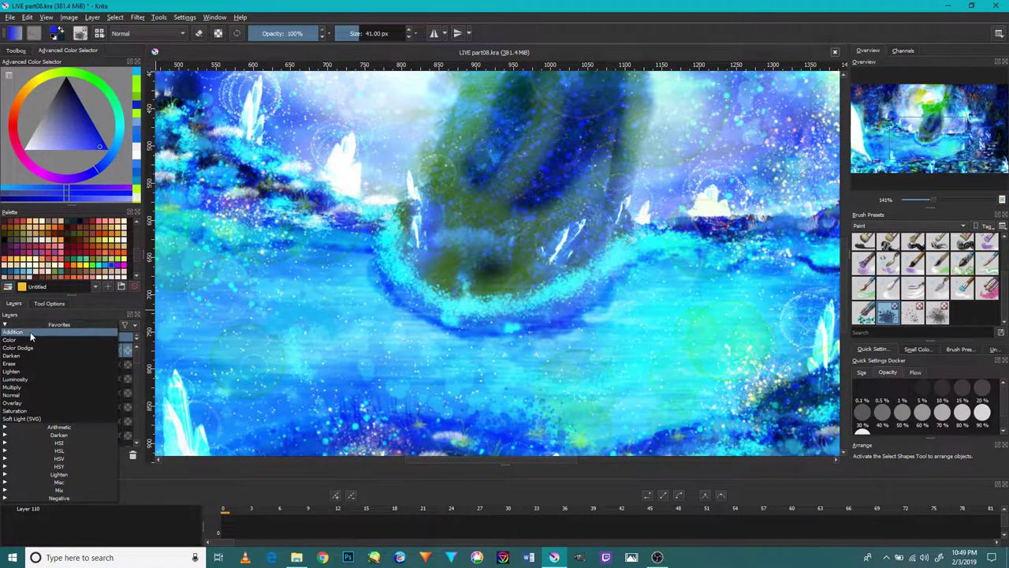
pyautogui.click(28, 402)
pyautogui.scroll(-1, 219, 361)
pyautogui.scroll(3, 219, 361)
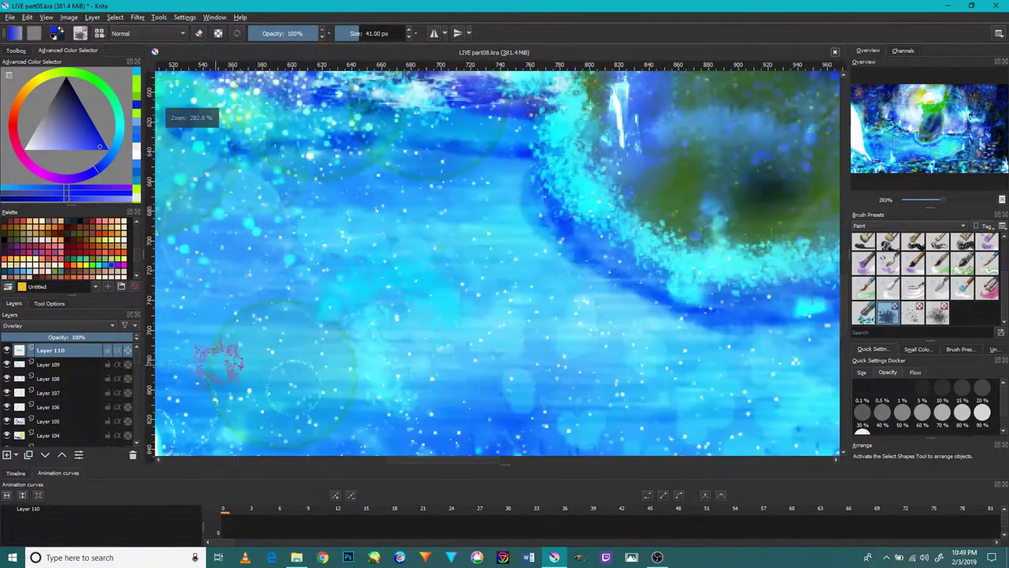
pyautogui.moveTo(218, 361)
pyautogui.mouseDown()
pyautogui.moveTo(293, 281)
pyautogui.moveTo(327, 264)
pyautogui.mouseUp()
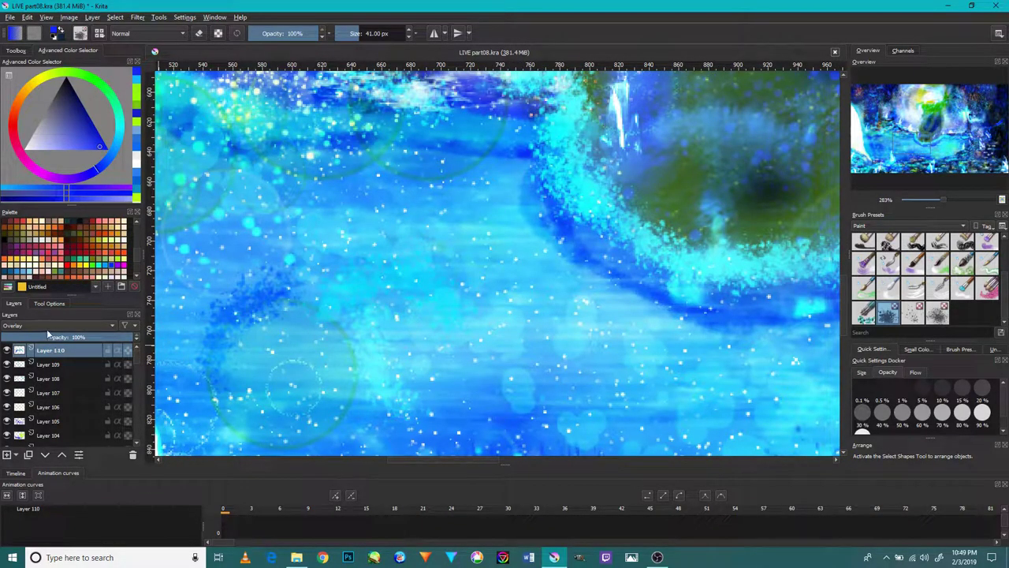
# Set Layer 110 to Multiply blending at 13% opacity.
pyautogui.click(46, 329)
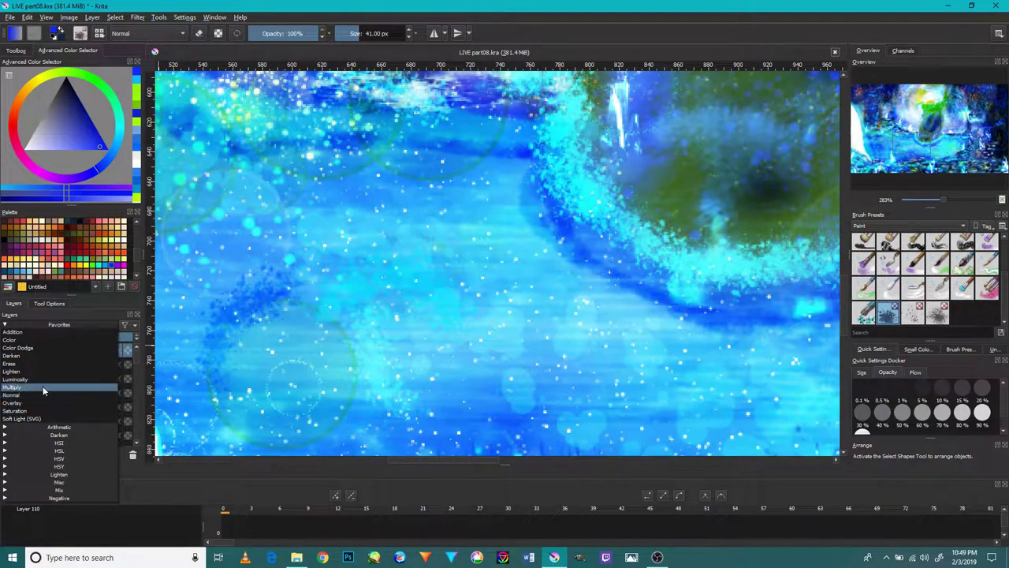
pyautogui.click(42, 387)
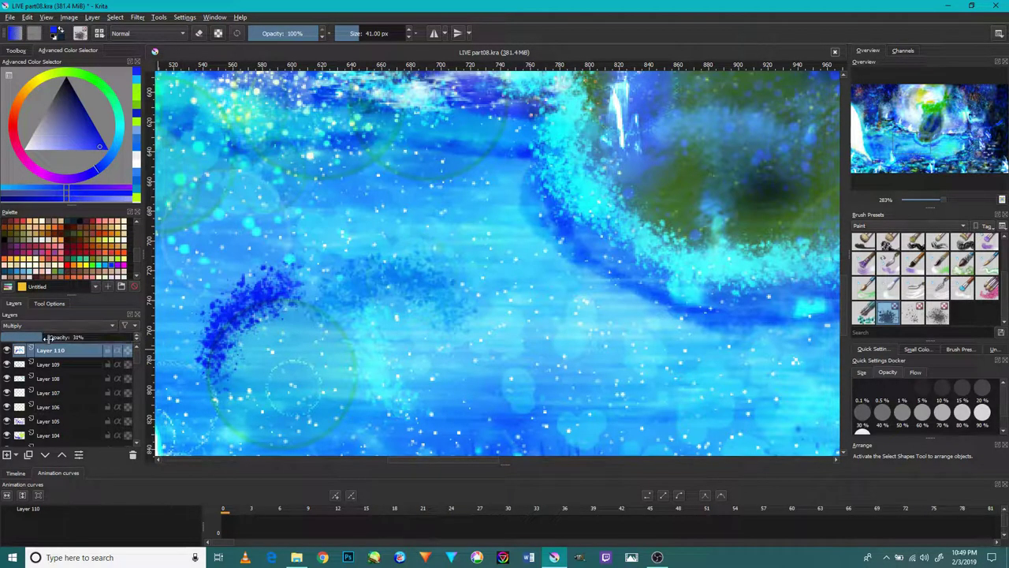
pyautogui.moveTo(49, 337); pyautogui.dragTo(45, 337)
pyautogui.scroll(2, 587, 187)
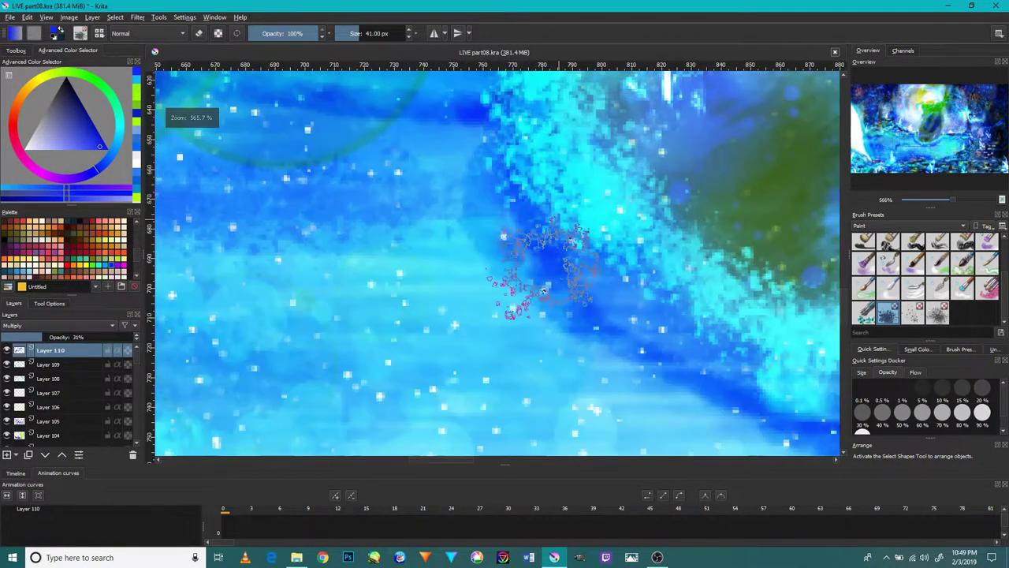
# View the scene at 100% and pan around the lake to check the darkened water.
pyautogui.press('1')
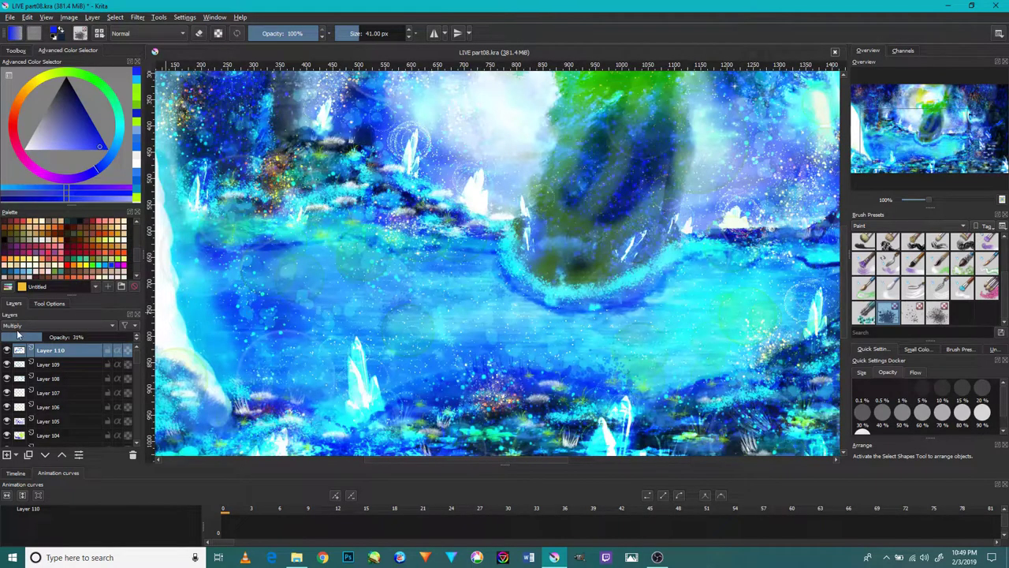
pyautogui.scroll(1, 489, 335)
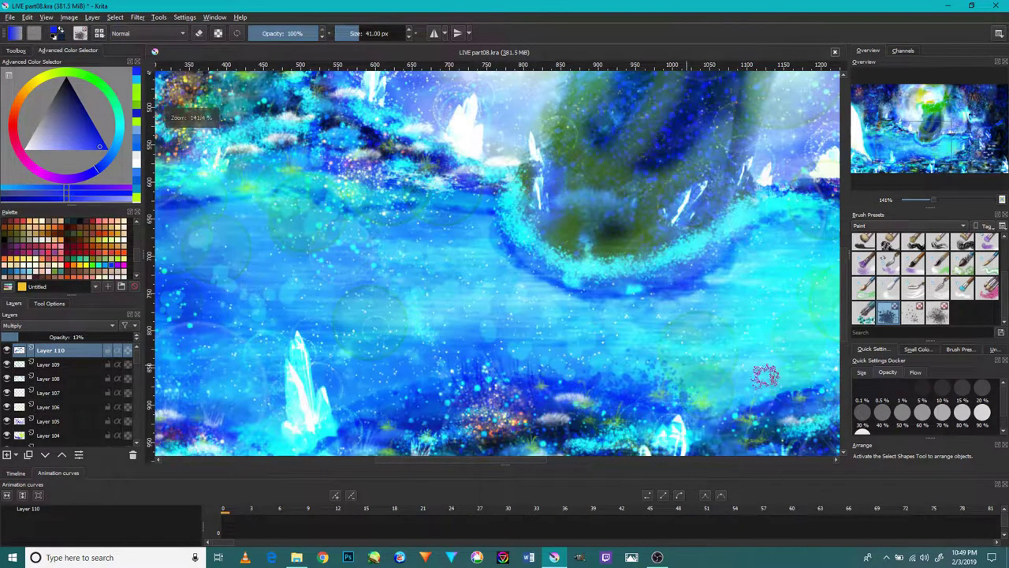
pyautogui.moveTo(657, 269); pyautogui.dragTo(436, 316)
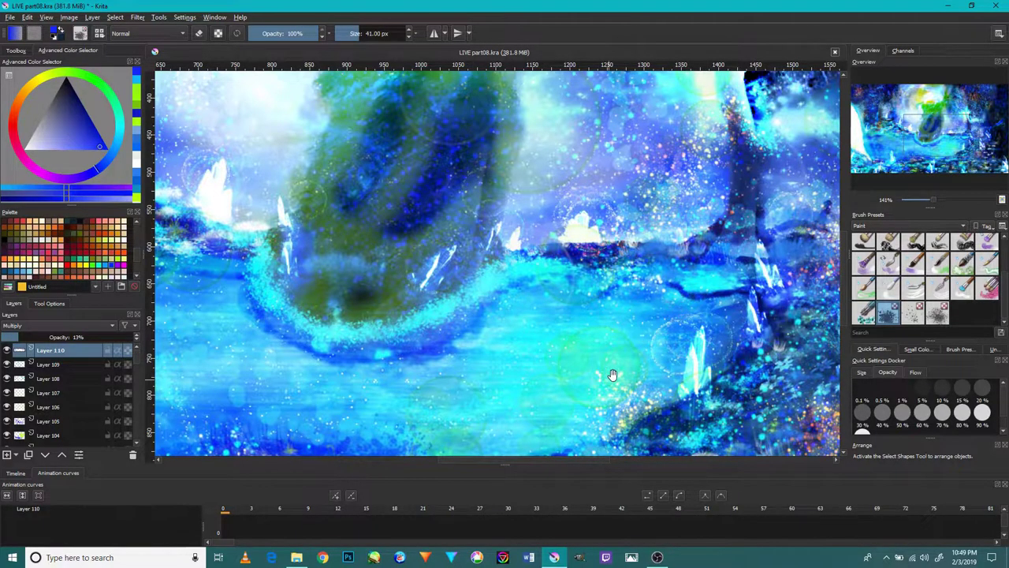
pyautogui.moveTo(613, 374); pyautogui.dragTo(680, 304)
pyautogui.moveTo(611, 356); pyautogui.dragTo(682, 337)
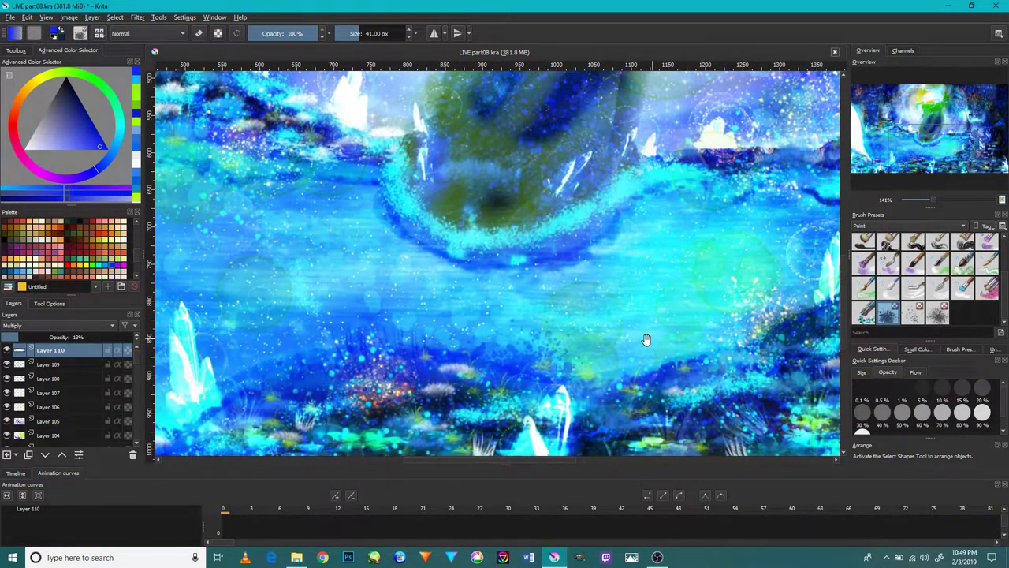
pyautogui.scroll(-2, 545, 297)
pyautogui.scroll(-3, 542, 284)
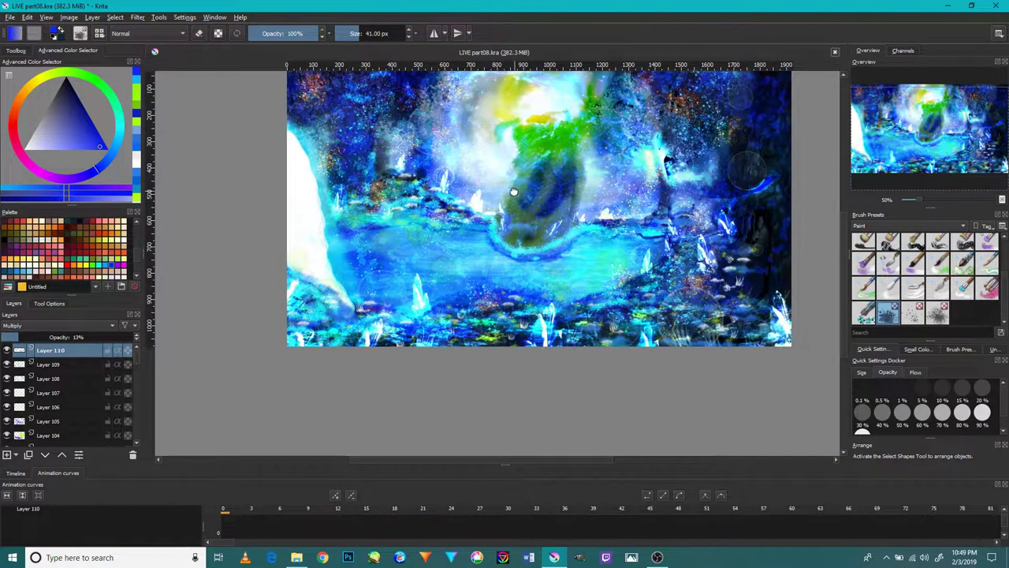
pyautogui.moveTo(509, 202); pyautogui.dragTo(436, 246)
pyautogui.scroll(1, 679, 200)
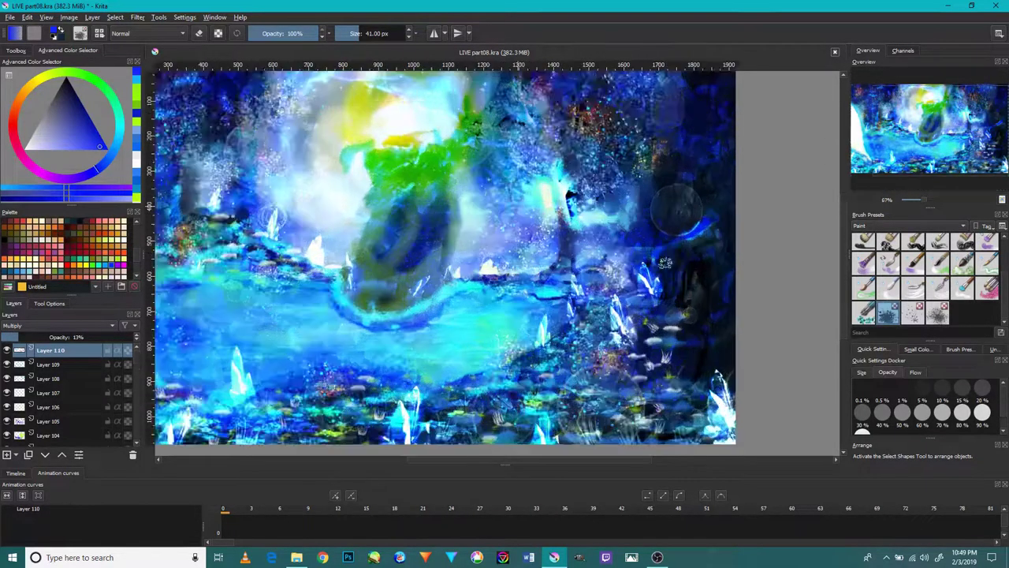
pyautogui.scroll(1, 682, 205)
pyautogui.scroll(1, 733, 141)
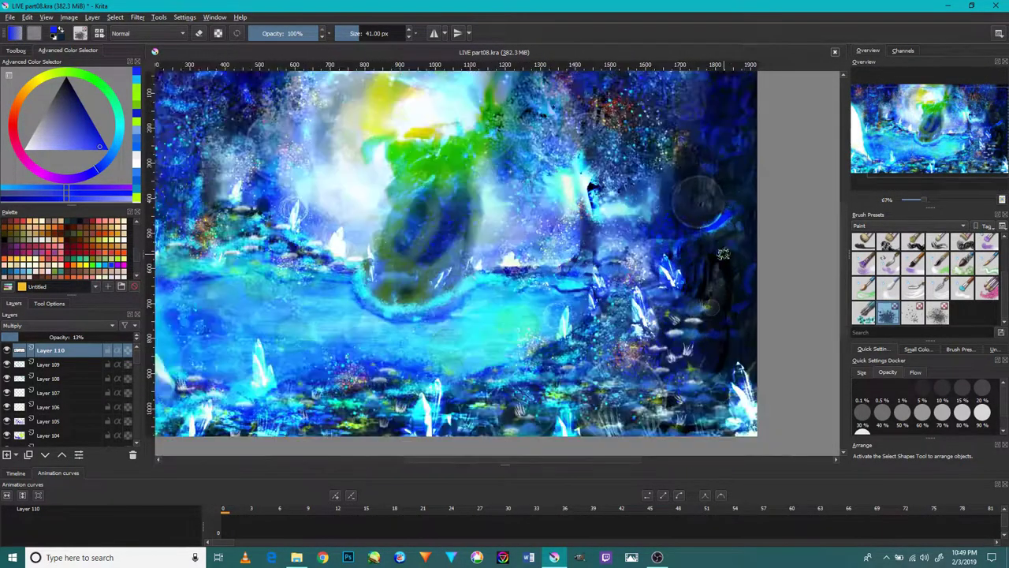
pyautogui.scroll(-4, 694, 205)
pyautogui.scroll(6, 631, 300)
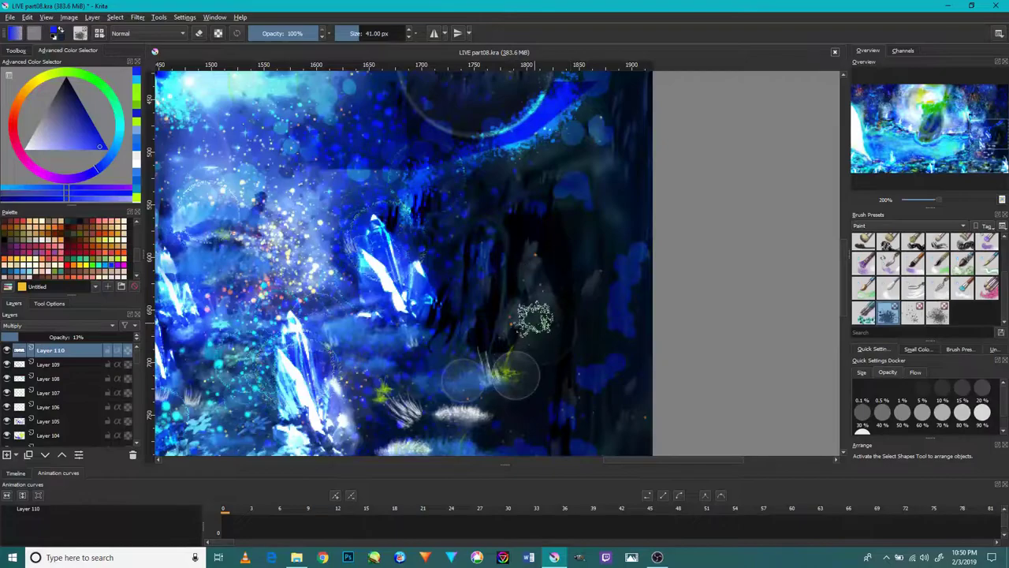
pyautogui.scroll(-1, 520, 319)
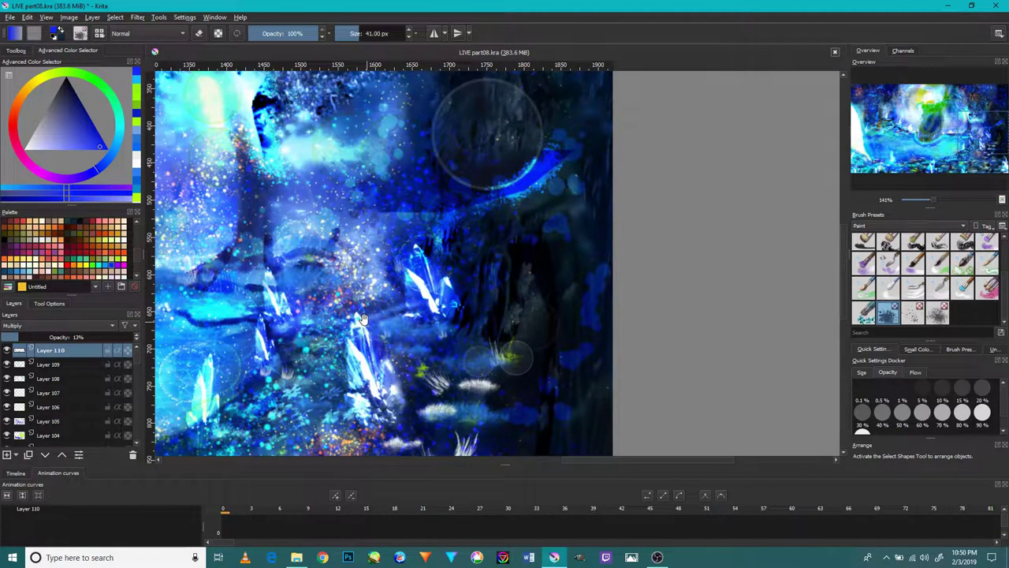
# Pan across the left side, glowing upper area and mossy rock beside the lake.
pyautogui.moveTo(363, 318); pyautogui.dragTo(737, 198)
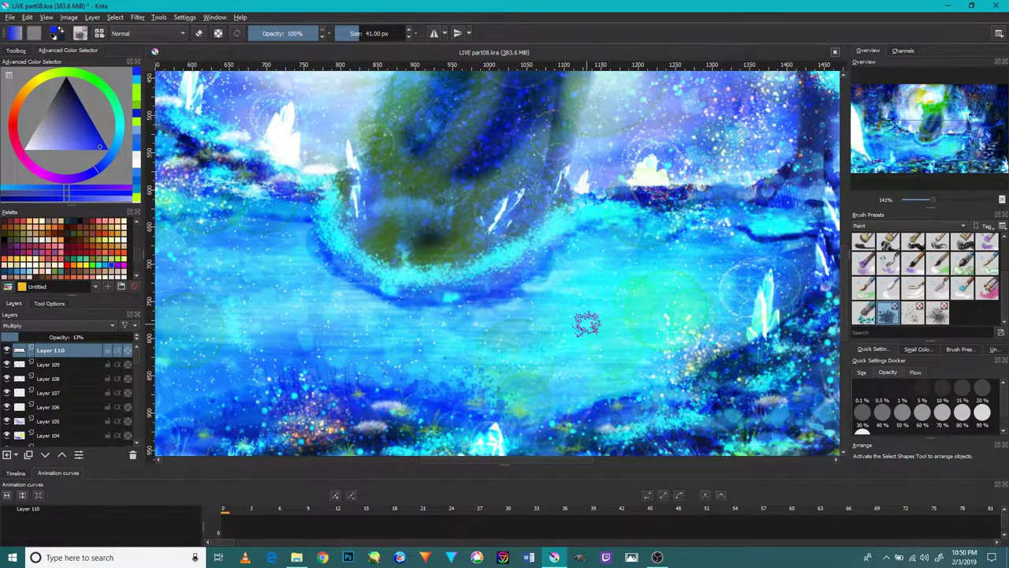
pyautogui.scroll(-2, 587, 323)
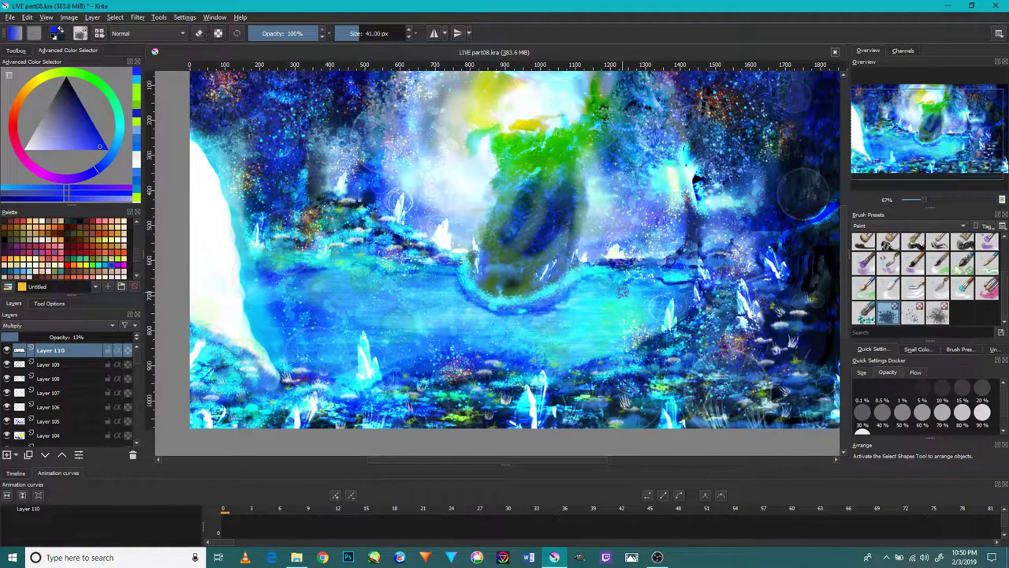
pyautogui.scroll(2, 619, 293)
pyautogui.scroll(1, 608, 331)
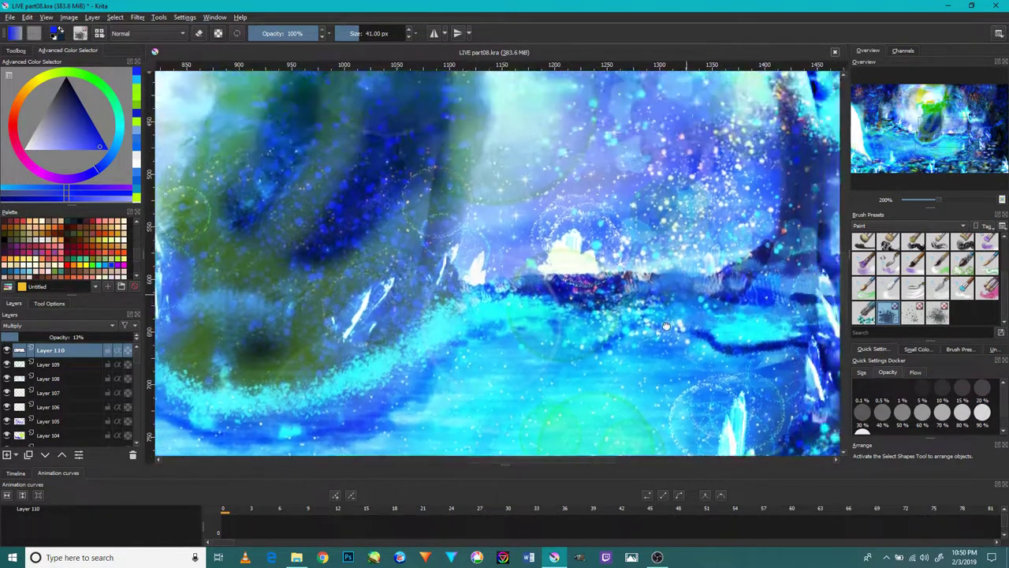
pyautogui.moveTo(717, 225)
pyautogui.mouseDown()
pyautogui.moveTo(619, 291)
pyautogui.moveTo(583, 301)
pyautogui.moveTo(584, 379)
pyautogui.mouseUp()
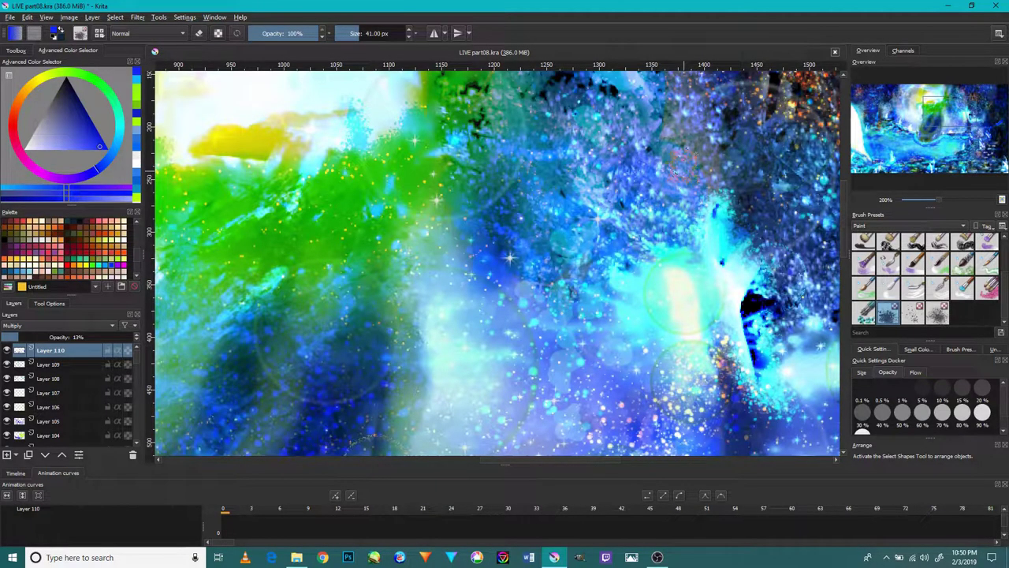
pyautogui.moveTo(419, 435); pyautogui.dragTo(575, 226)
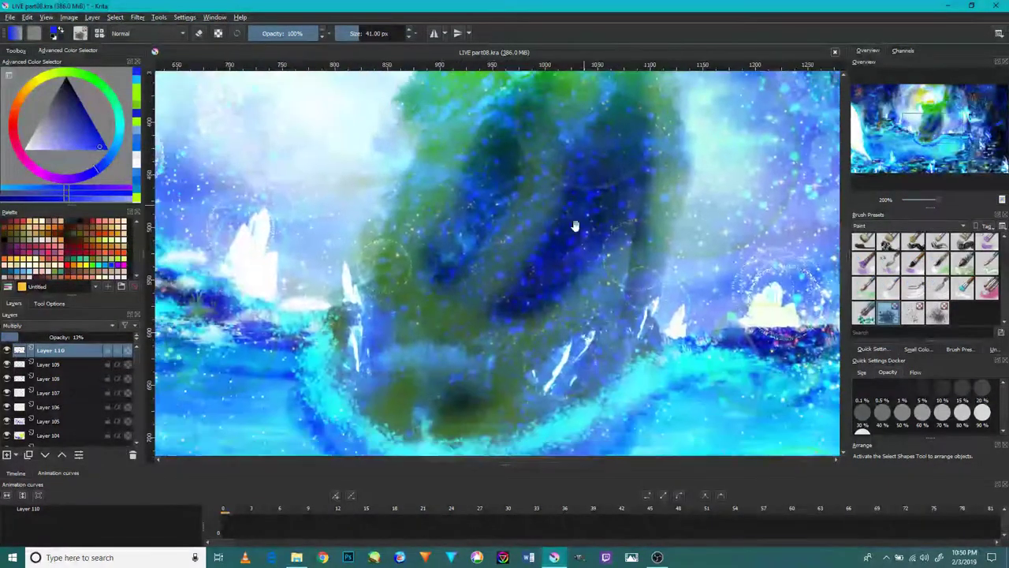
pyautogui.moveTo(269, 403); pyautogui.dragTo(475, 286)
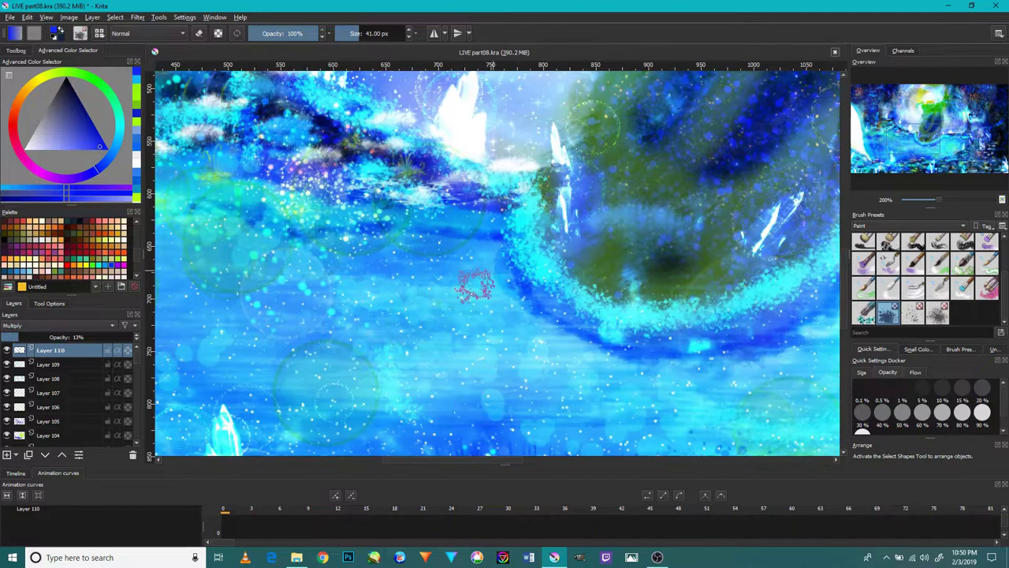
pyautogui.moveTo(362, 268); pyautogui.dragTo(530, 257)
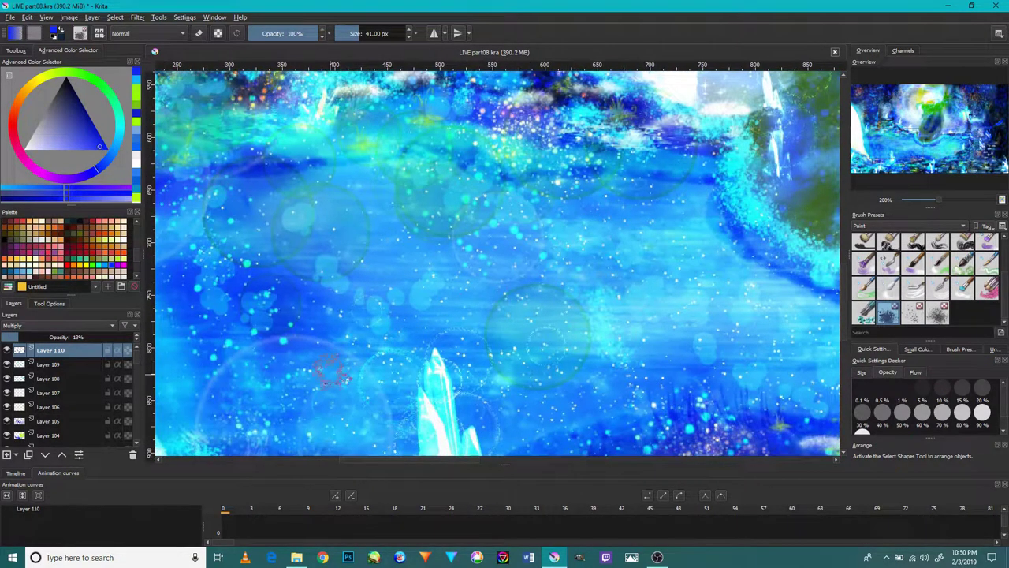
pyautogui.moveTo(597, 390); pyautogui.dragTo(559, 266)
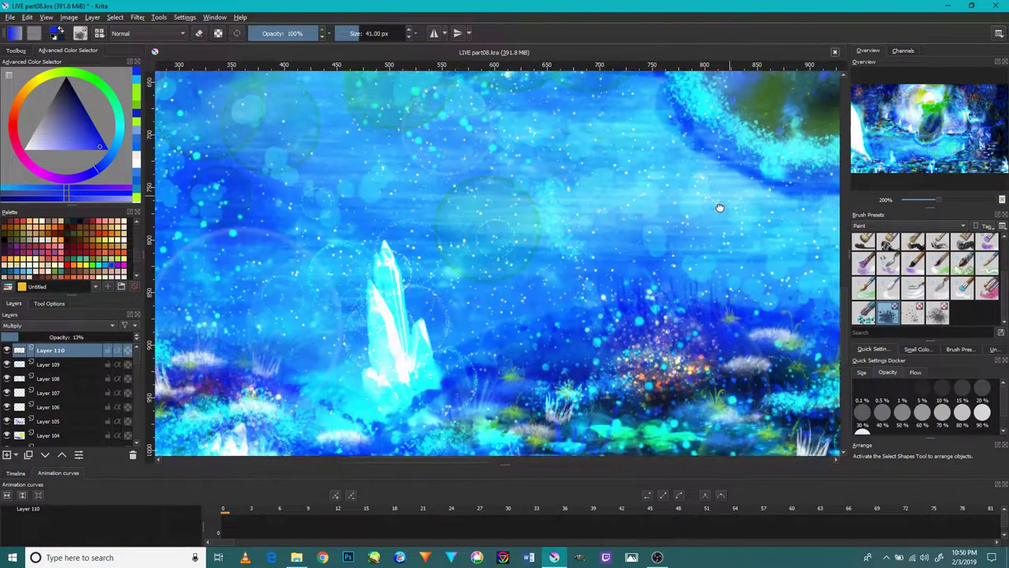
pyautogui.moveTo(717, 210); pyautogui.dragTo(551, 367)
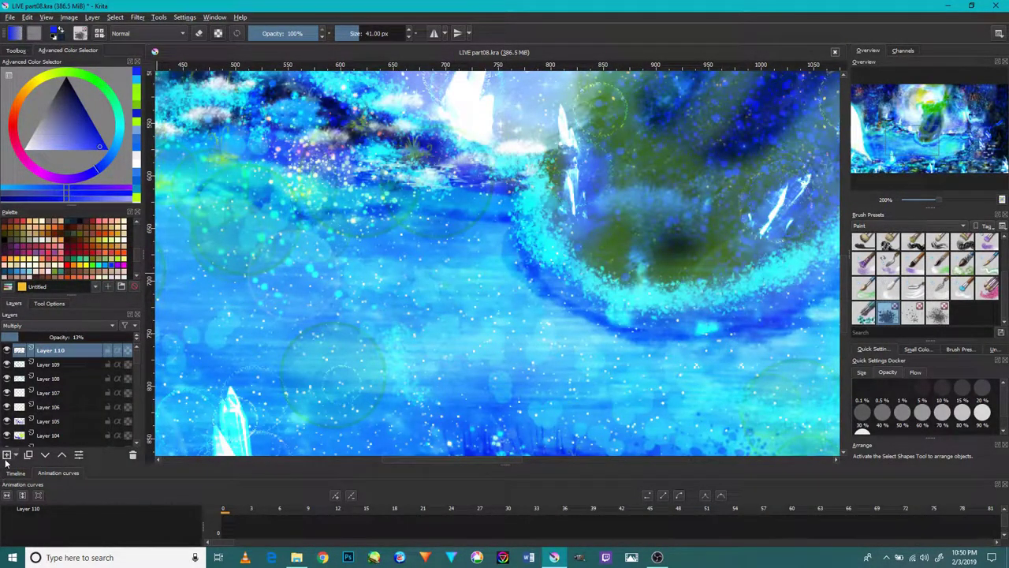
# Add a new Layer 111 above Layer 110 and filter the brush presets to the Paint tag.
pyautogui.click(6, 456)
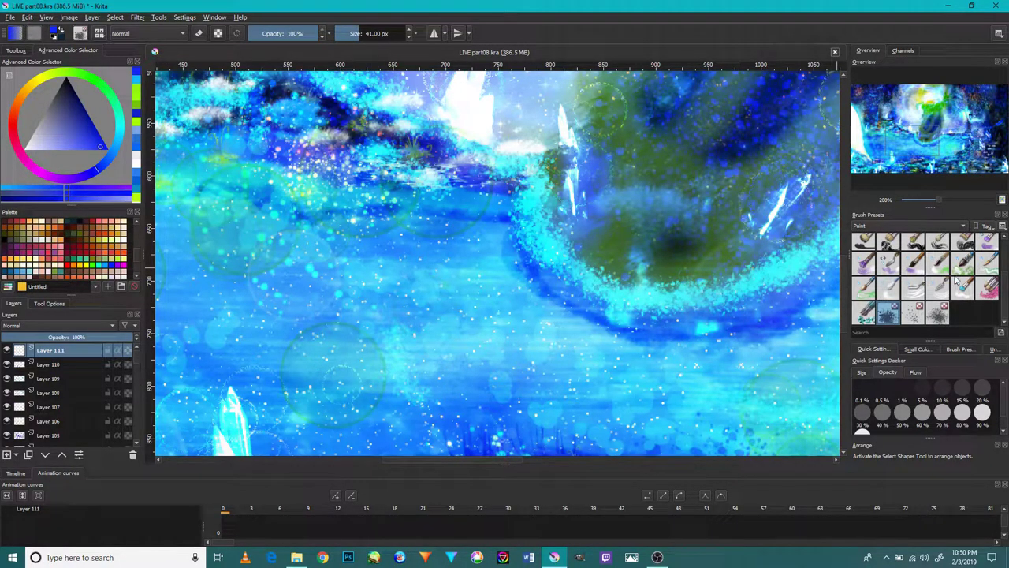
pyautogui.scroll(3, 935, 266)
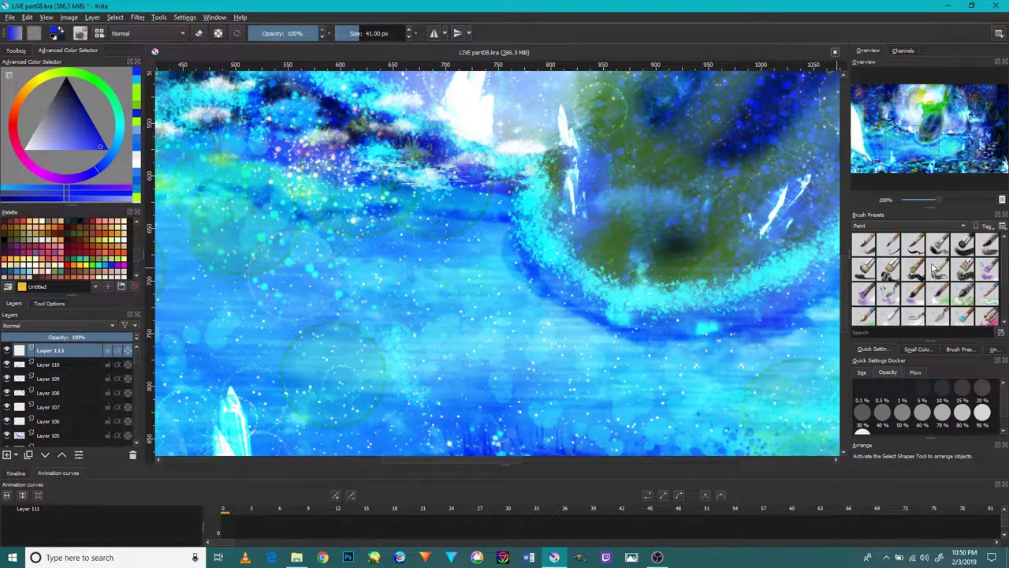
pyautogui.scroll(-3, 936, 270)
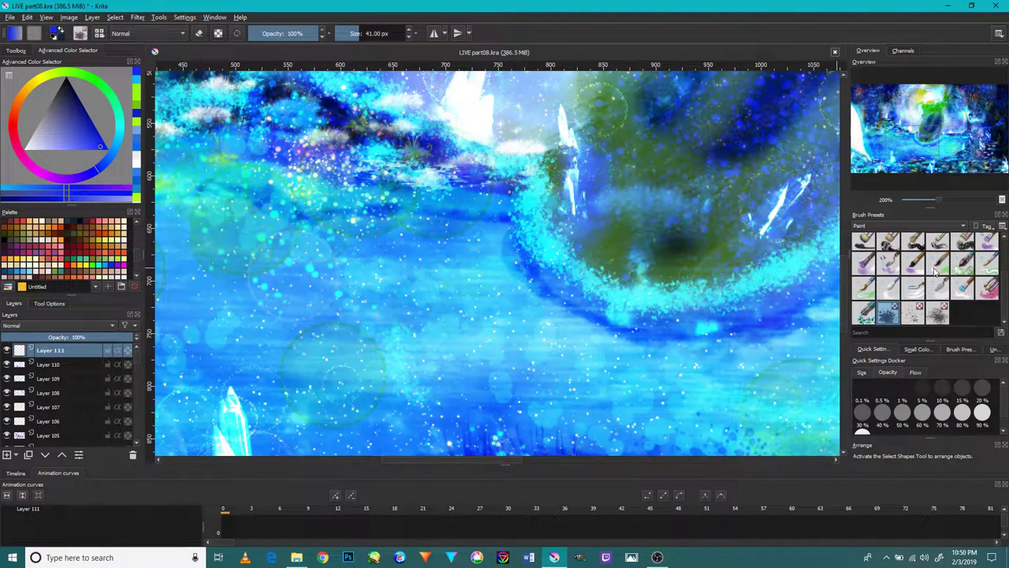
pyautogui.click(894, 227)
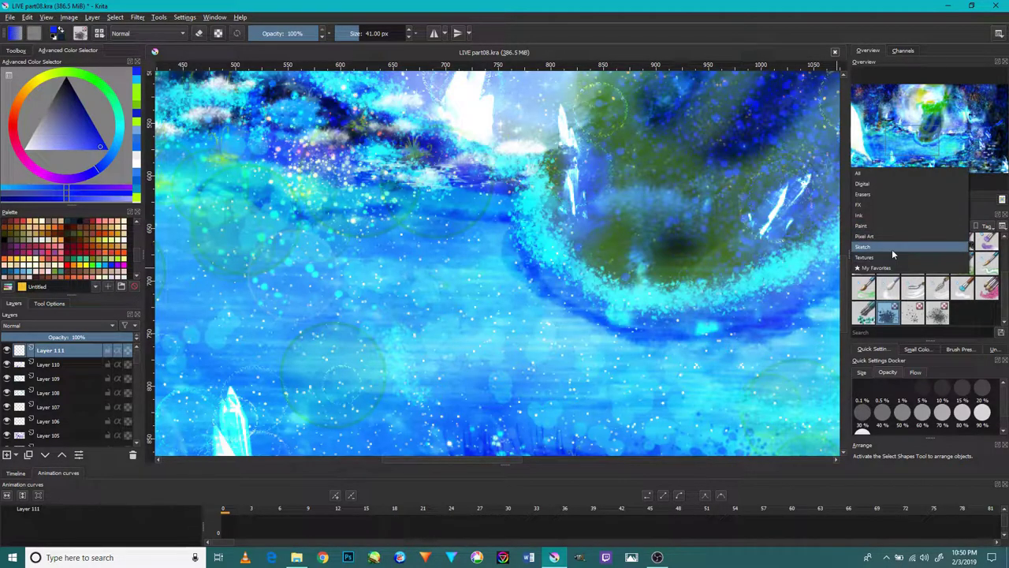
pyautogui.click(897, 227)
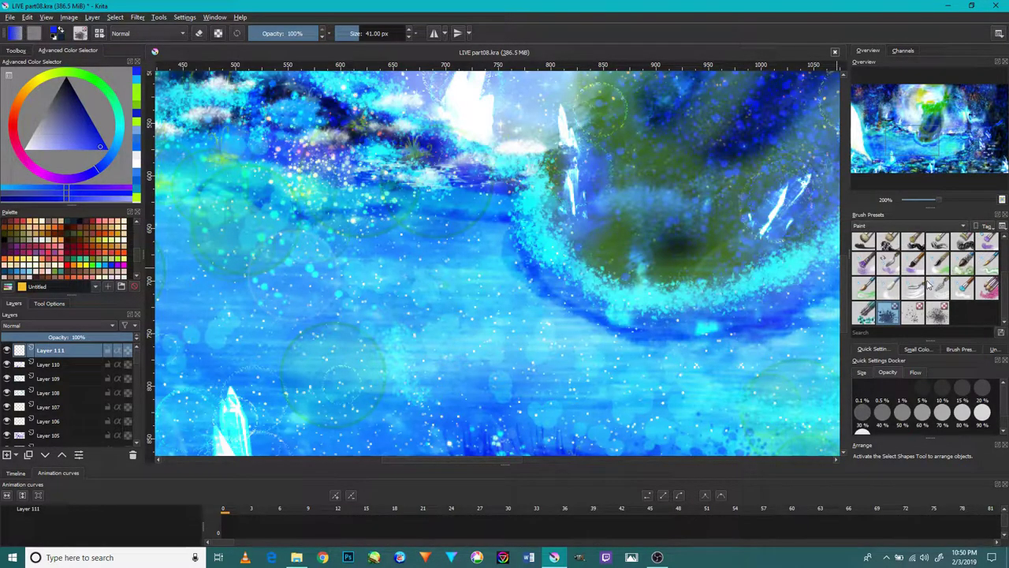
# Switch the brush presets to the Sketch tag and select a brush.
pyautogui.scroll(1, 925, 269)
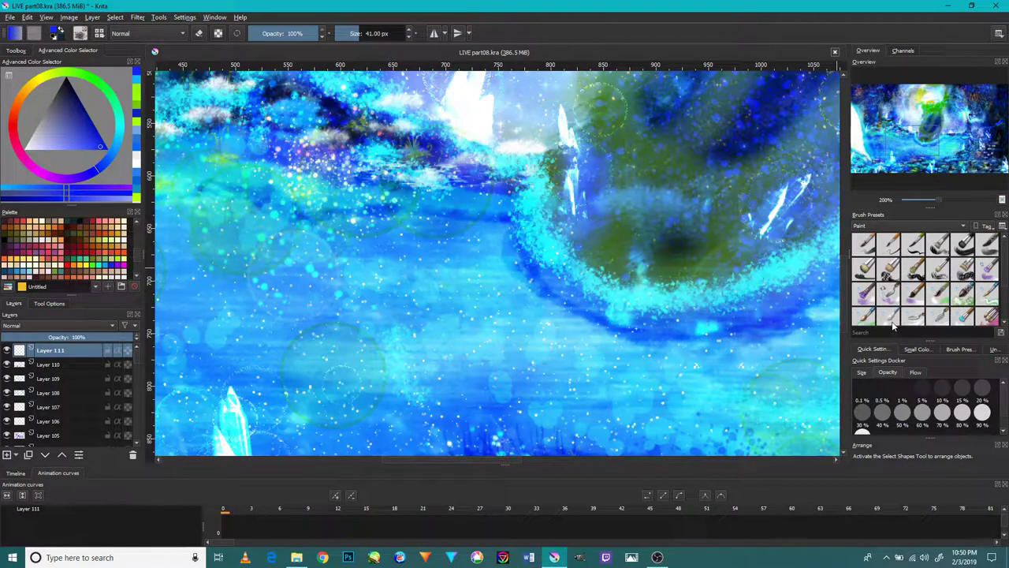
pyautogui.click(896, 227)
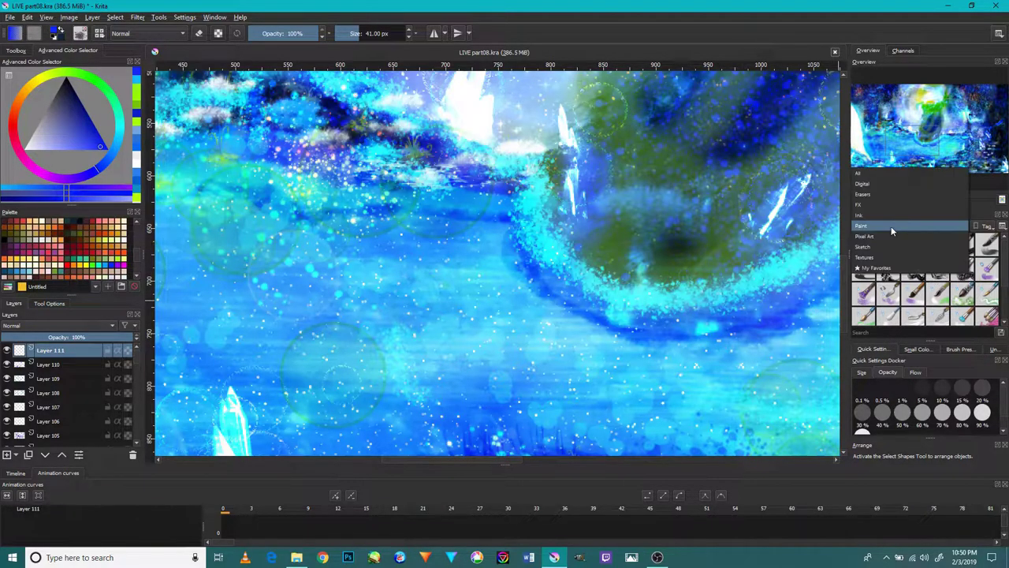
pyautogui.click(886, 246)
pyautogui.scroll(-2, 943, 308)
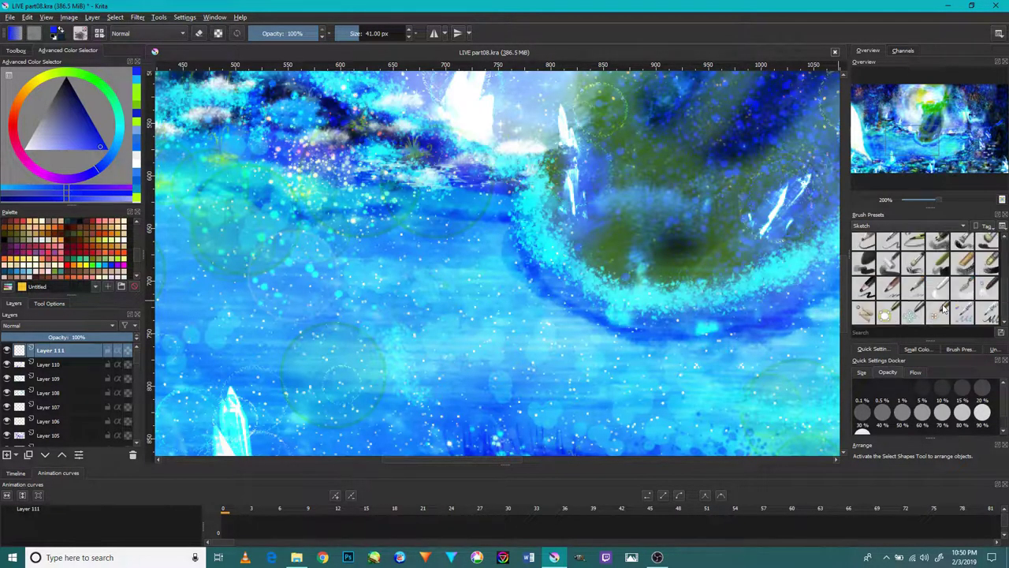
pyautogui.click(864, 265)
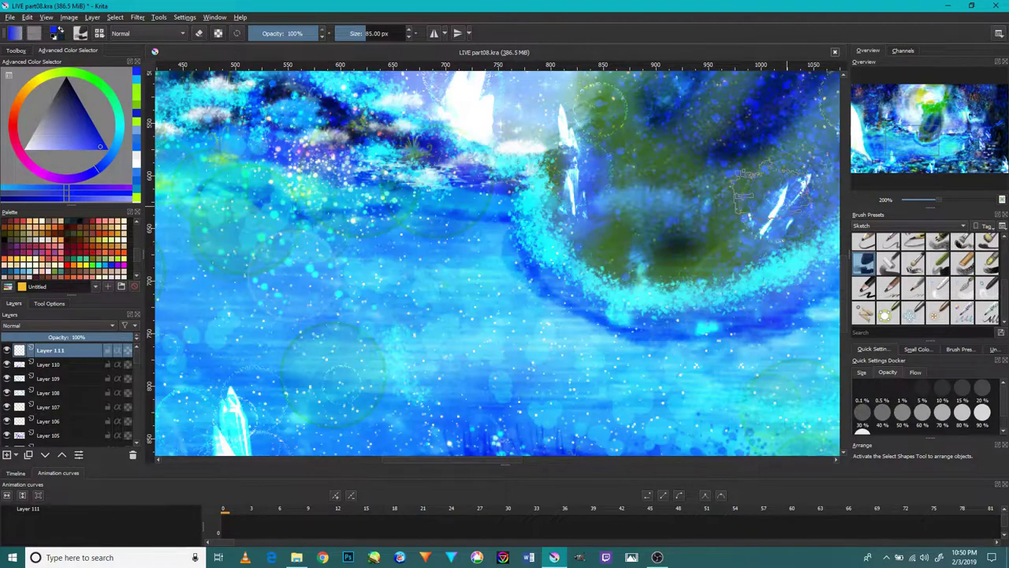
pyautogui.scroll(1, 741, 197)
# Paint a trial dark blue stroke mid-canvas, then undo it.
pyautogui.moveTo(631, 229); pyautogui.dragTo(678, 308)
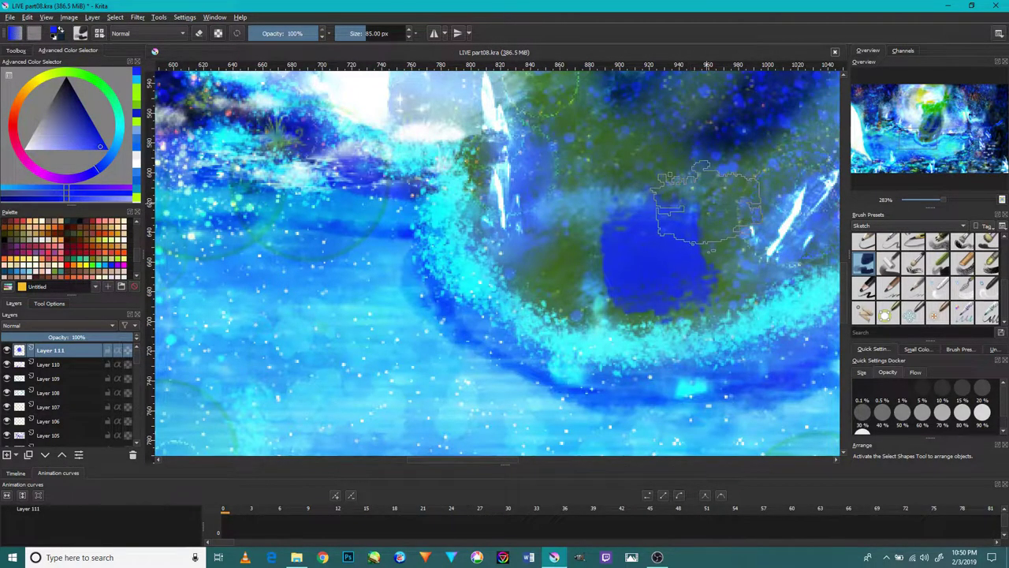
pyautogui.hotkey('ctrl', 'z')
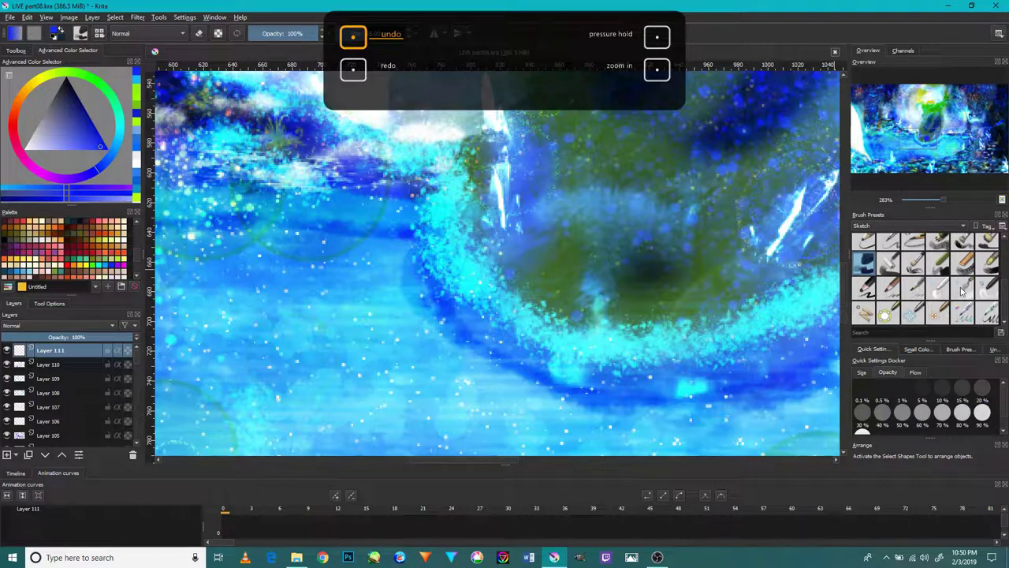
pyautogui.scroll(2, 962, 292)
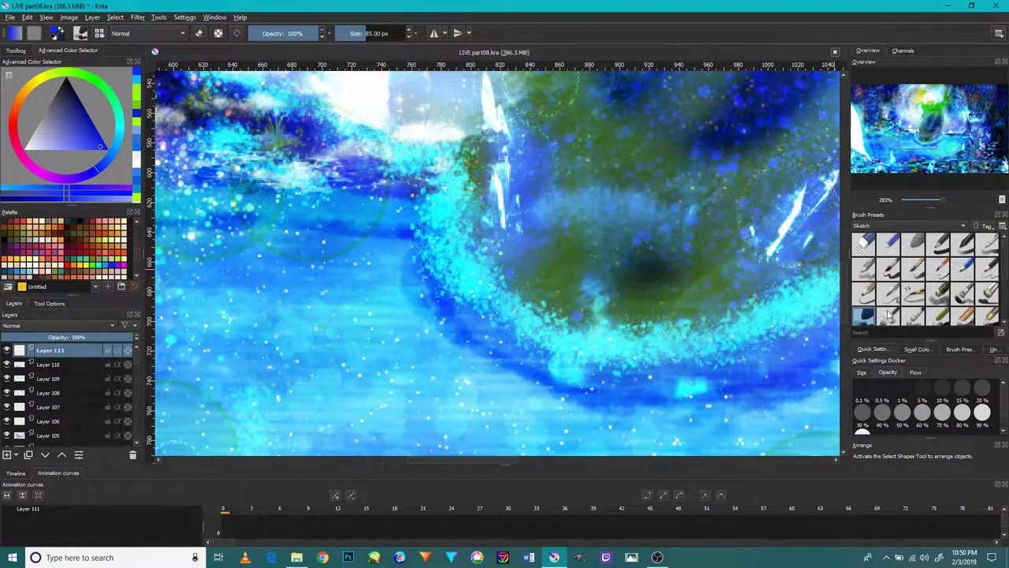
# Browse the brush categories to FX and choose the 600 px Multiply FX brush.
pyautogui.click(885, 232)
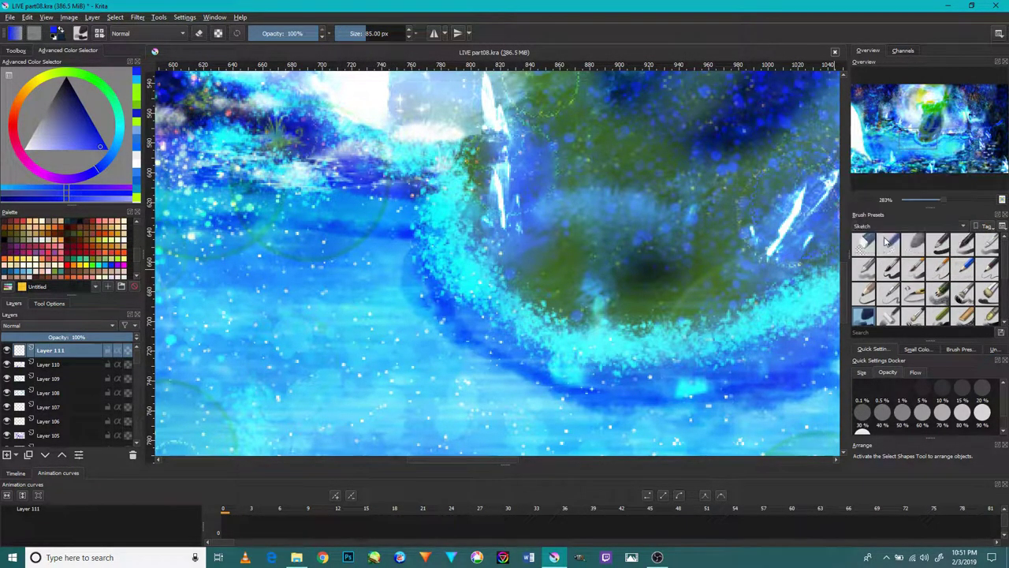
pyautogui.click(889, 229)
pyautogui.click(907, 195)
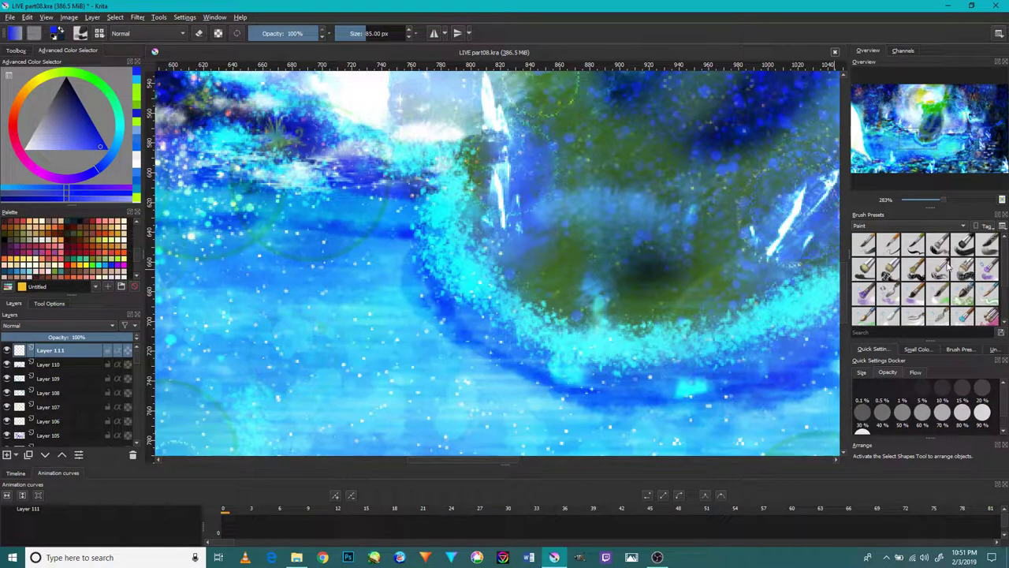
pyautogui.click(890, 227)
pyautogui.click(897, 211)
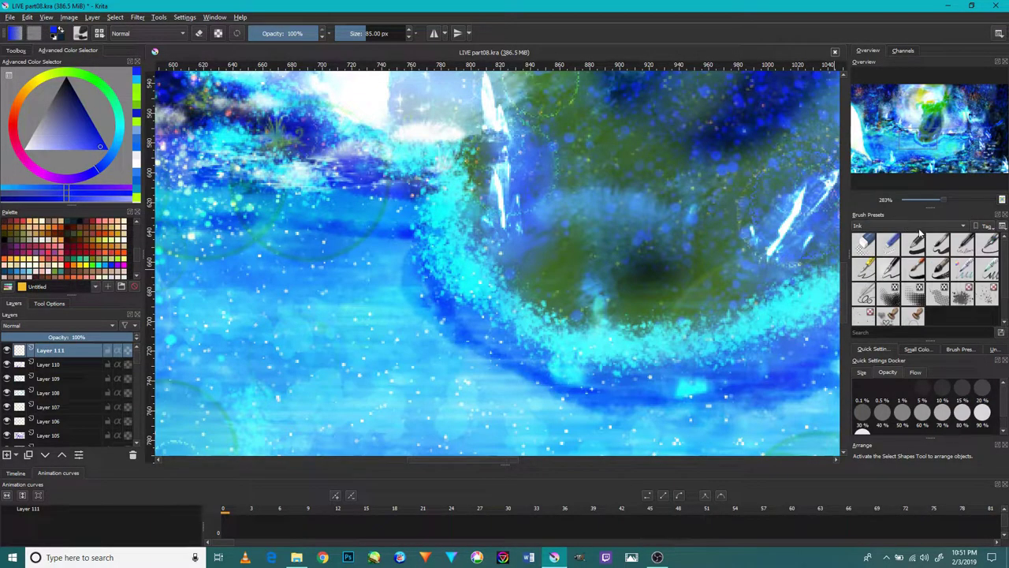
pyautogui.click(904, 225)
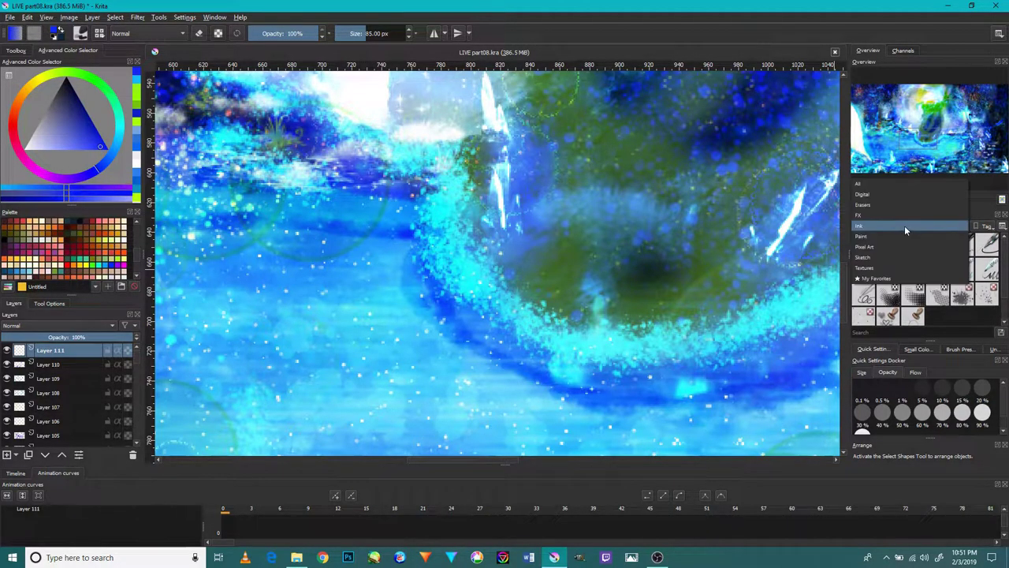
pyautogui.click(906, 213)
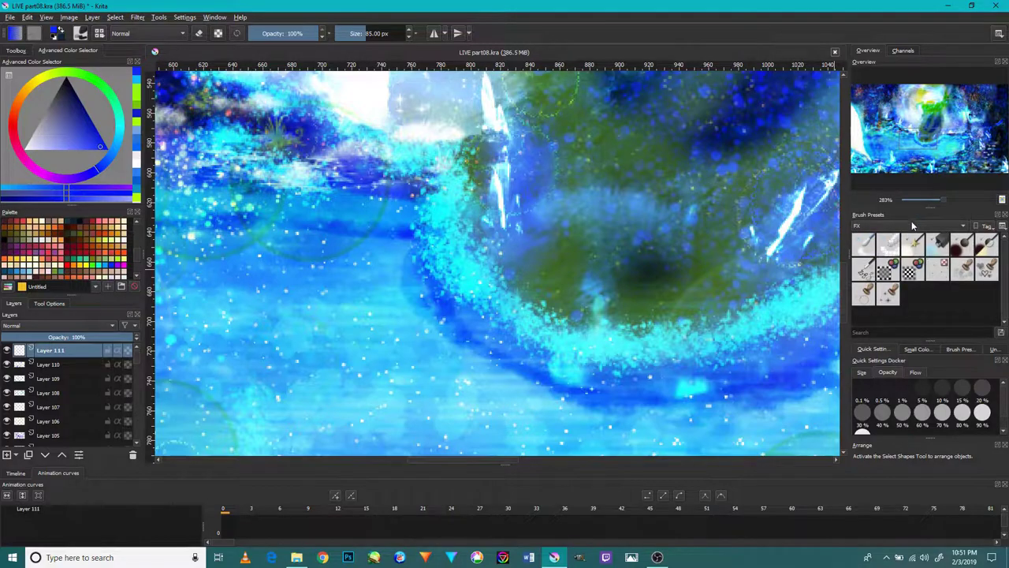
pyautogui.click(949, 249)
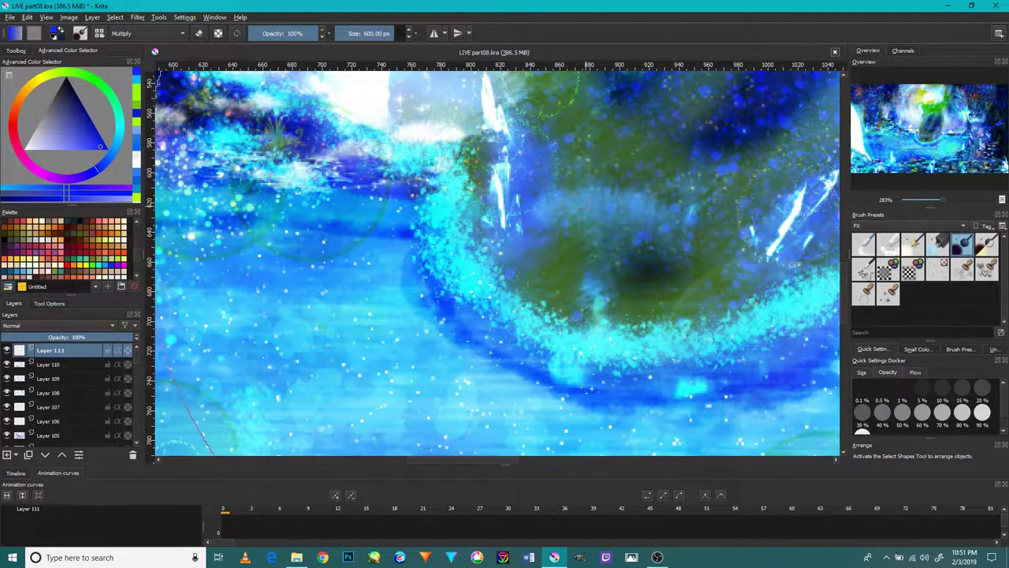
# Shrink the brush to 90 px and set Layer 111 to Multiply at 51% opacity.
pyautogui.moveTo(599, 236)
pyautogui.mouseDown()
pyautogui.moveTo(595, 161)
pyautogui.moveTo(626, 356)
pyautogui.moveTo(642, 326)
pyautogui.mouseUp()
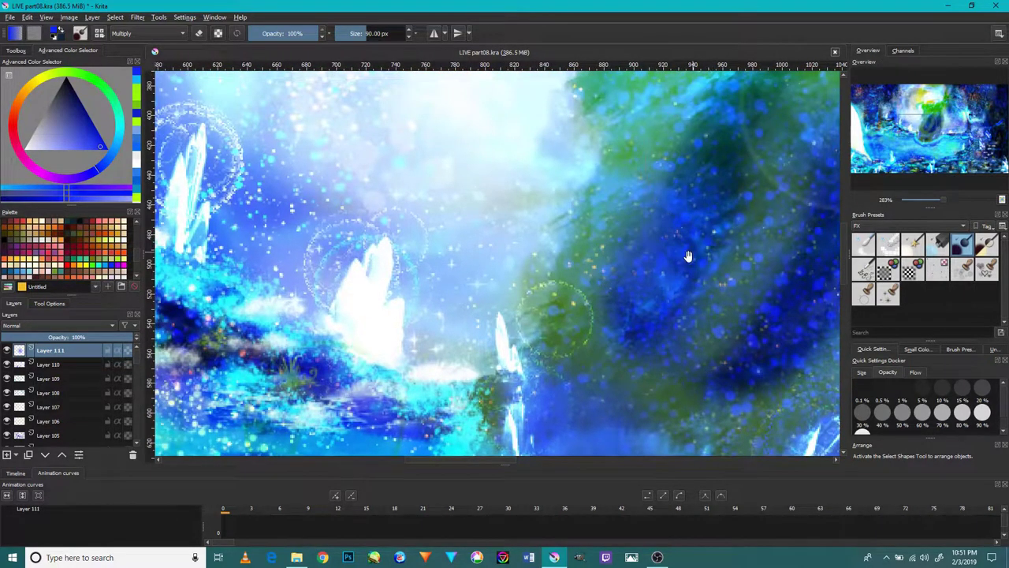
pyautogui.moveTo(687, 254)
pyautogui.mouseDown()
pyautogui.moveTo(514, 339)
pyautogui.moveTo(635, 315)
pyautogui.mouseUp()
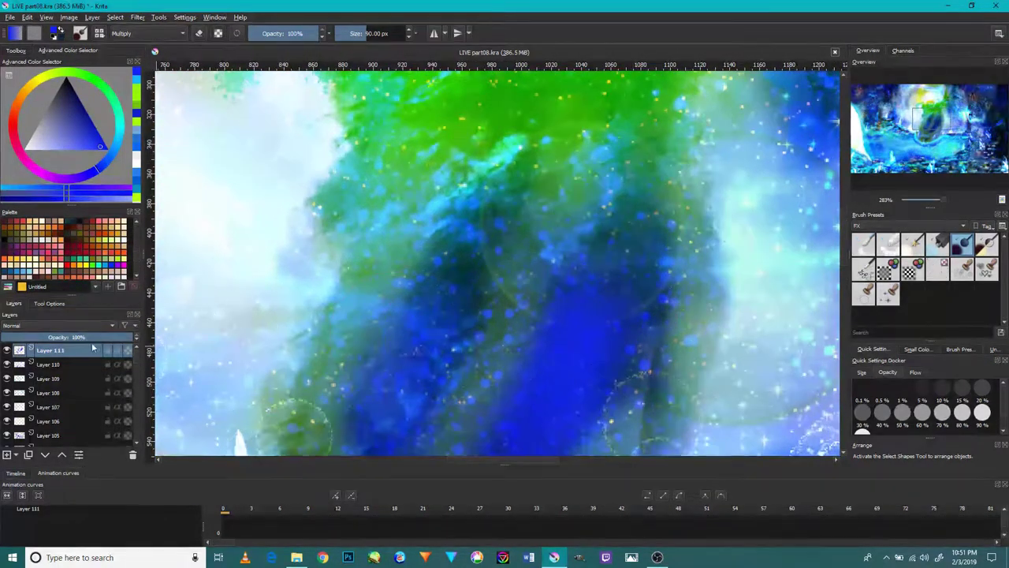
pyautogui.click(77, 328)
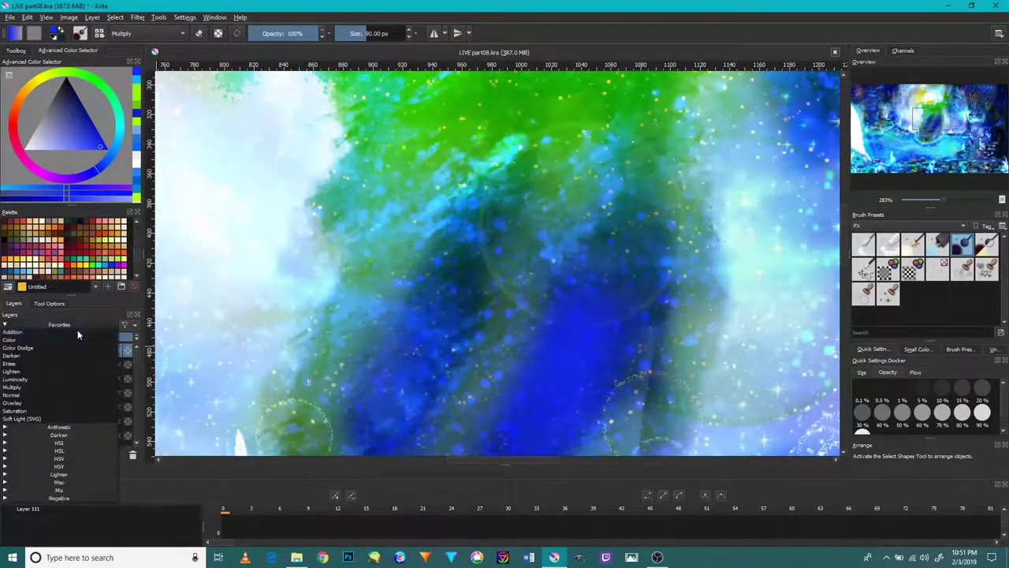
pyautogui.click(57, 395)
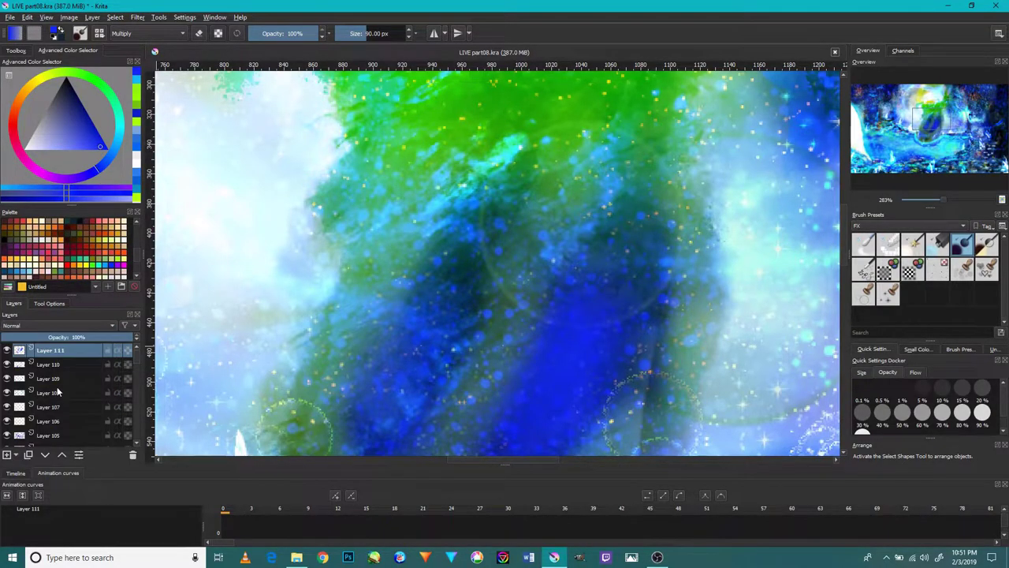
pyautogui.click(68, 325)
pyautogui.click(52, 323)
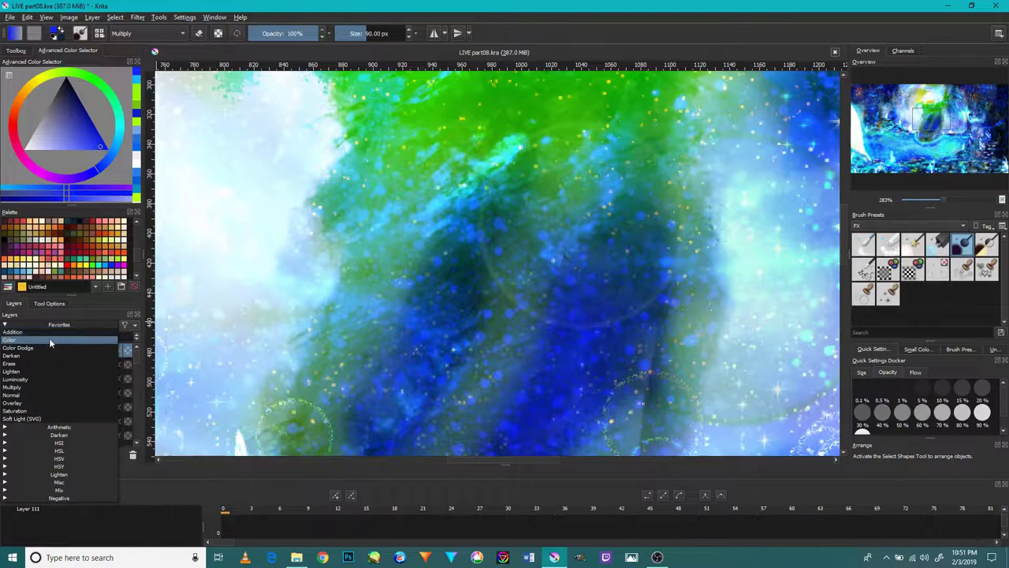
pyautogui.click(58, 378)
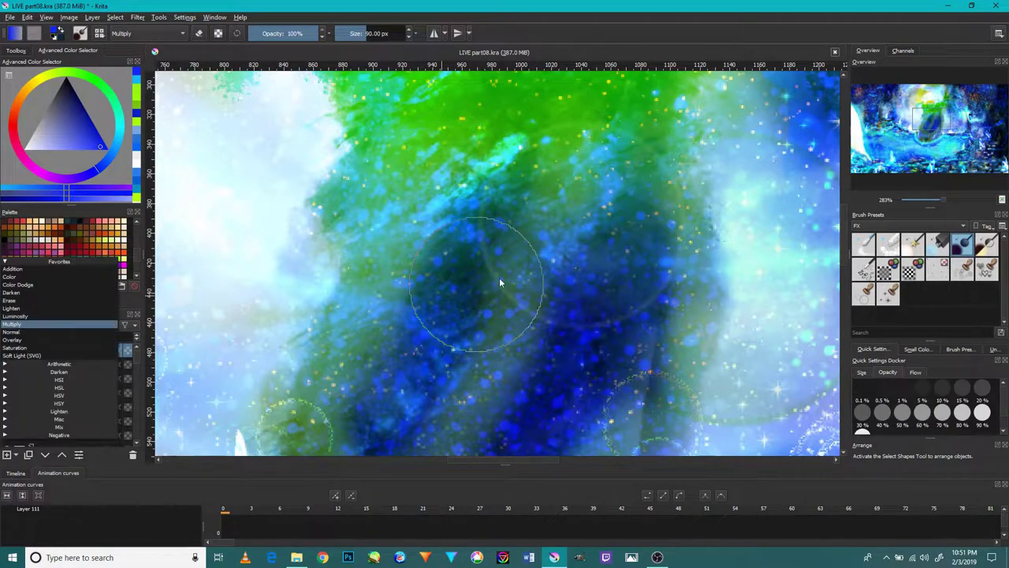
pyautogui.scroll(-1, 670, 325)
# Darken the pale, central and lower-left green areas with blue Multiply strokes.
pyautogui.moveTo(671, 325); pyautogui.dragTo(670, 225)
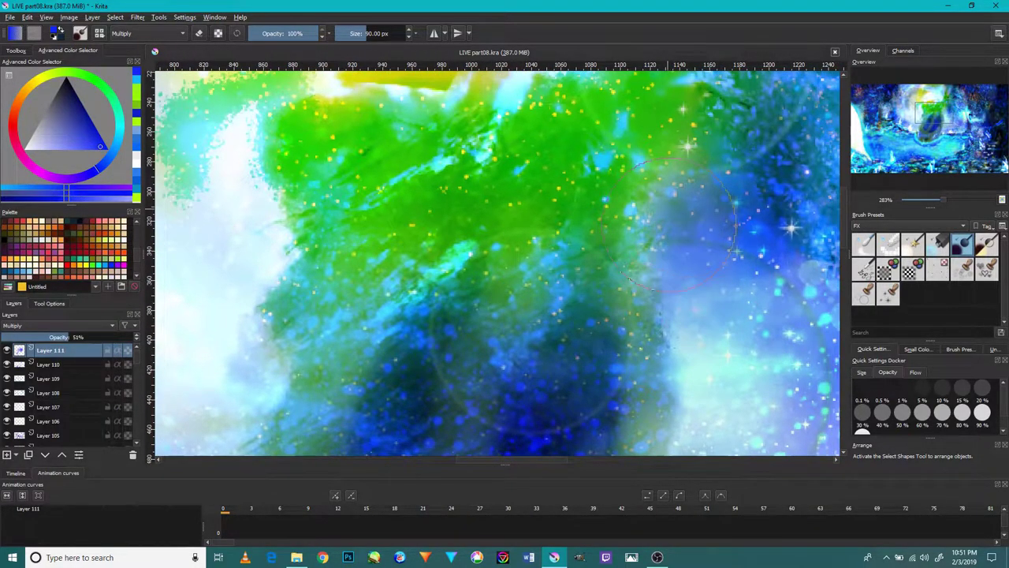
pyautogui.scroll(-5, 619, 331)
pyautogui.scroll(2, 599, 355)
pyautogui.scroll(2, 584, 370)
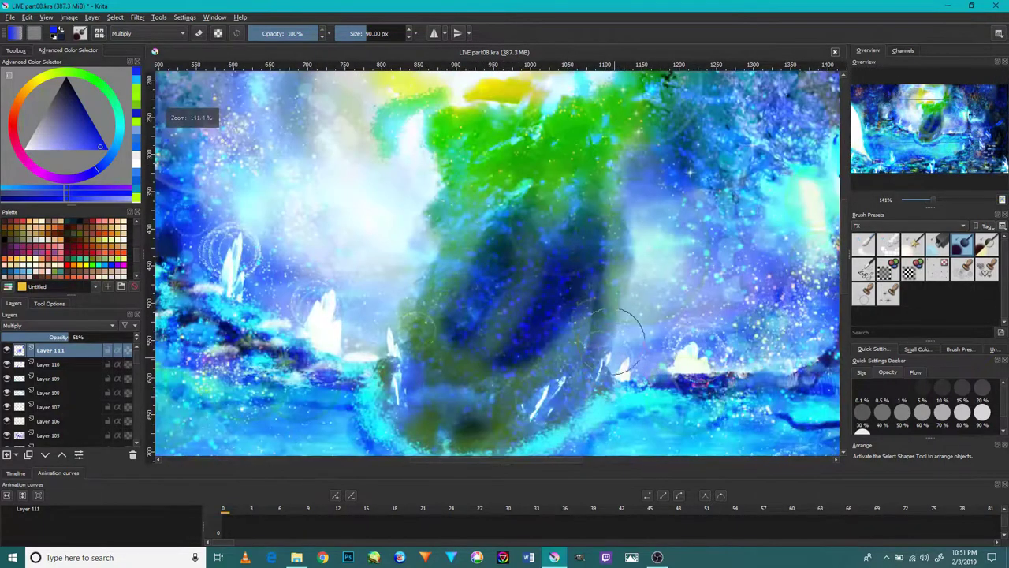
pyautogui.moveTo(585, 397)
pyautogui.mouseDown()
pyautogui.moveTo(570, 284)
pyautogui.moveTo(584, 340)
pyautogui.mouseUp()
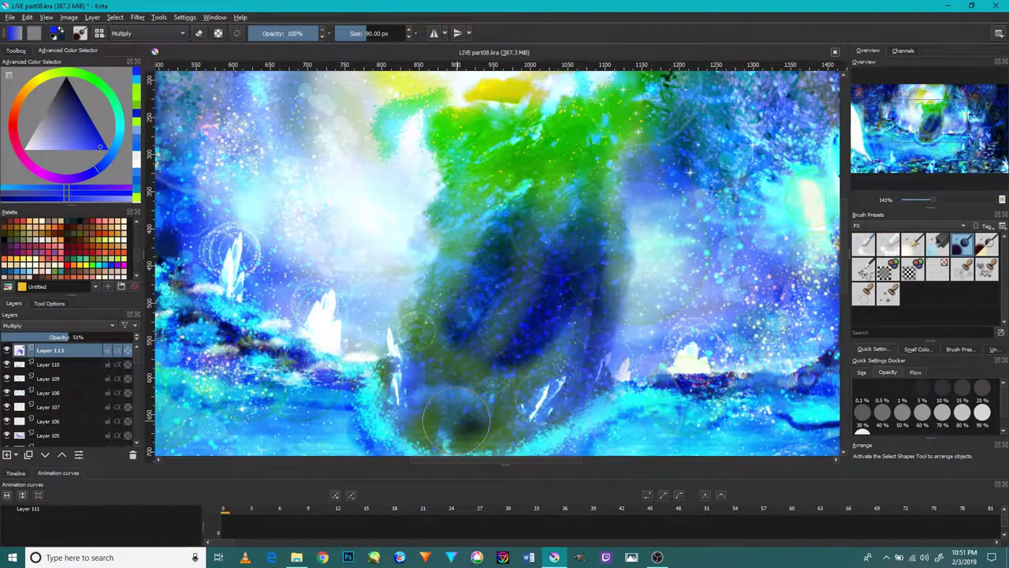
pyautogui.moveTo(455, 421)
pyautogui.mouseDown()
pyautogui.moveTo(398, 371)
pyautogui.moveTo(419, 299)
pyautogui.mouseUp()
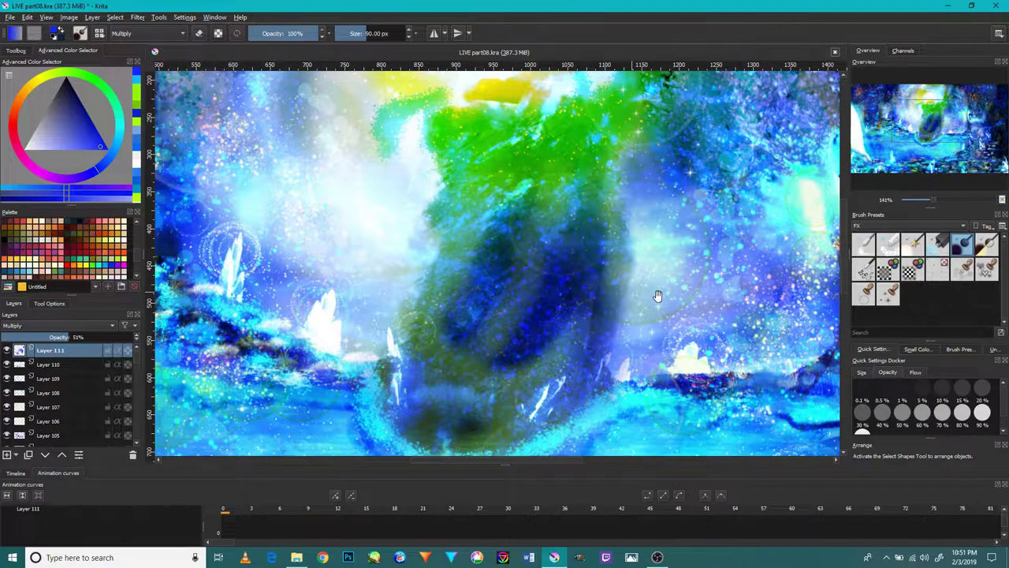
# Darken the left-centre area and water with further dark strokes.
pyautogui.moveTo(658, 295)
pyautogui.mouseDown()
pyautogui.moveTo(552, 289)
pyautogui.moveTo(574, 273)
pyautogui.moveTo(552, 331)
pyautogui.mouseUp()
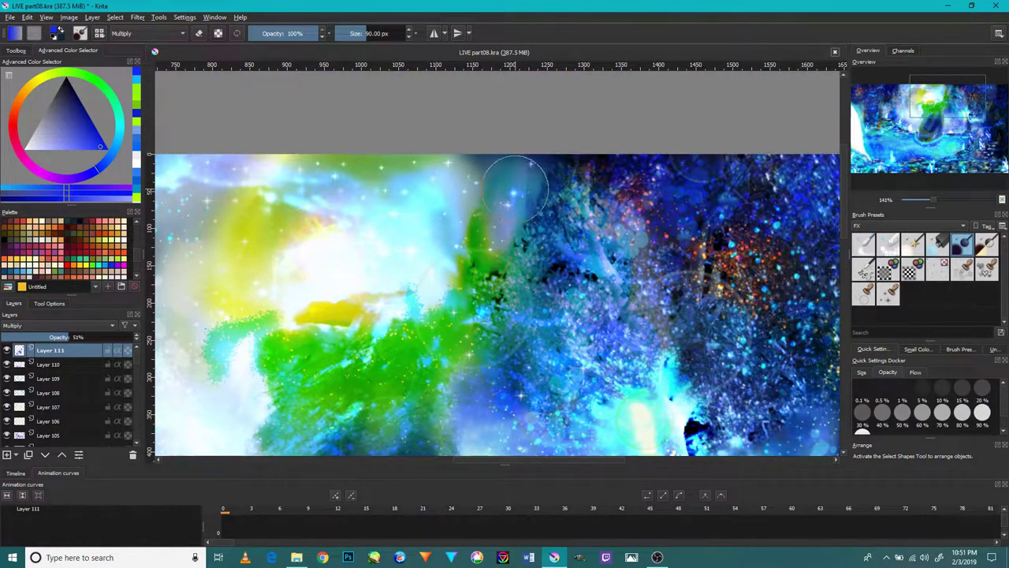
pyautogui.hscroll(5, 646, 189)
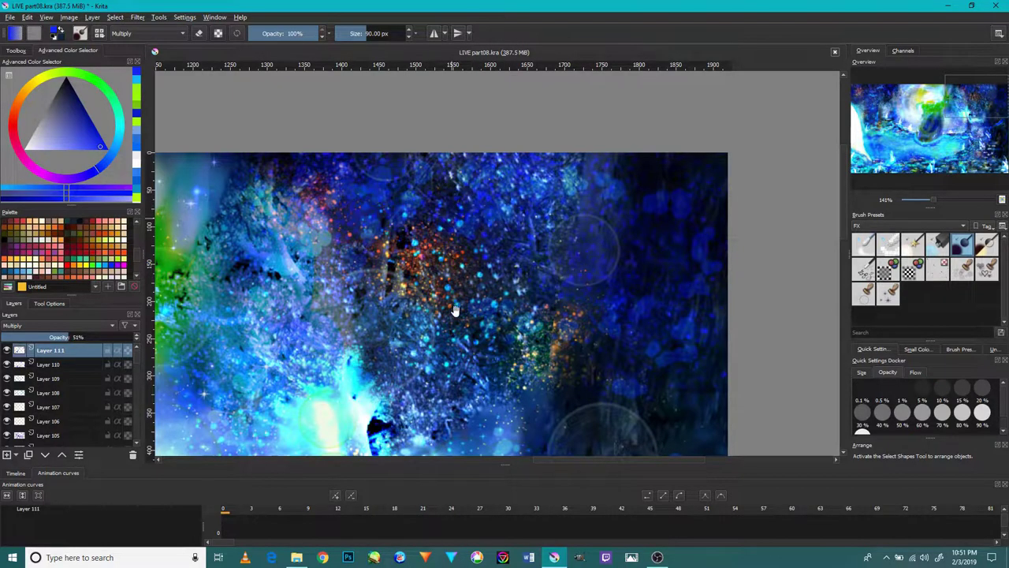
pyautogui.moveTo(455, 310)
pyautogui.mouseDown()
pyautogui.moveTo(489, 340)
pyautogui.moveTo(516, 307)
pyautogui.mouseUp()
pyautogui.moveTo(430, 368)
pyautogui.mouseDown()
pyautogui.moveTo(315, 363)
pyautogui.moveTo(347, 261)
pyautogui.mouseUp()
pyautogui.moveTo(278, 302)
pyautogui.mouseDown()
pyautogui.moveTo(356, 187)
pyautogui.moveTo(325, 57)
pyautogui.mouseUp()
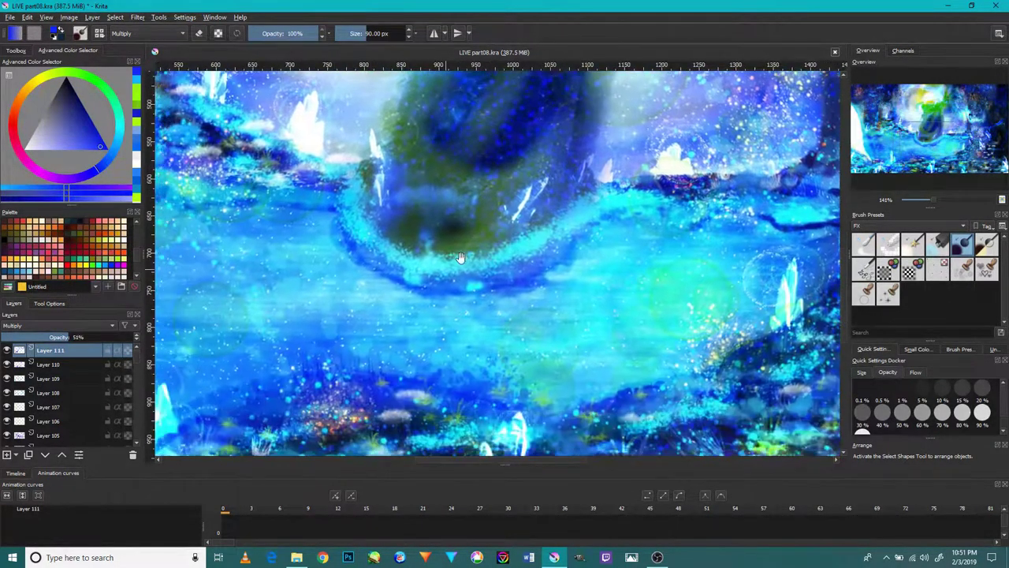
pyautogui.moveTo(303, 272); pyautogui.dragTo(508, 347)
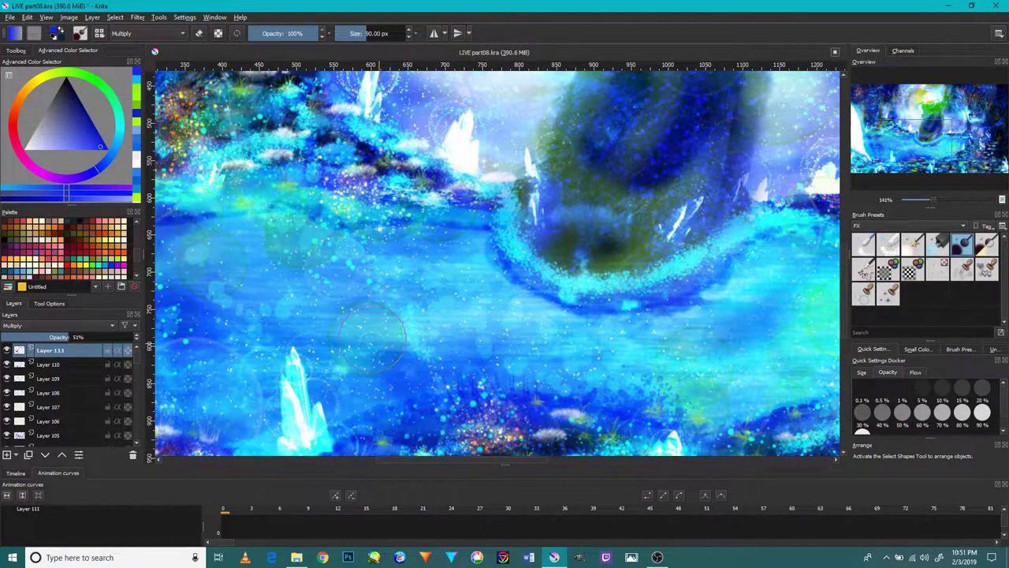
pyautogui.moveTo(417, 386)
pyautogui.mouseDown()
pyautogui.moveTo(394, 339)
pyautogui.moveTo(228, 288)
pyautogui.moveTo(252, 237)
pyautogui.mouseUp()
# Pan across the cave and zoom out to 50% to frame the whole painting.
pyautogui.moveTo(345, 294); pyautogui.dragTo(572, 310)
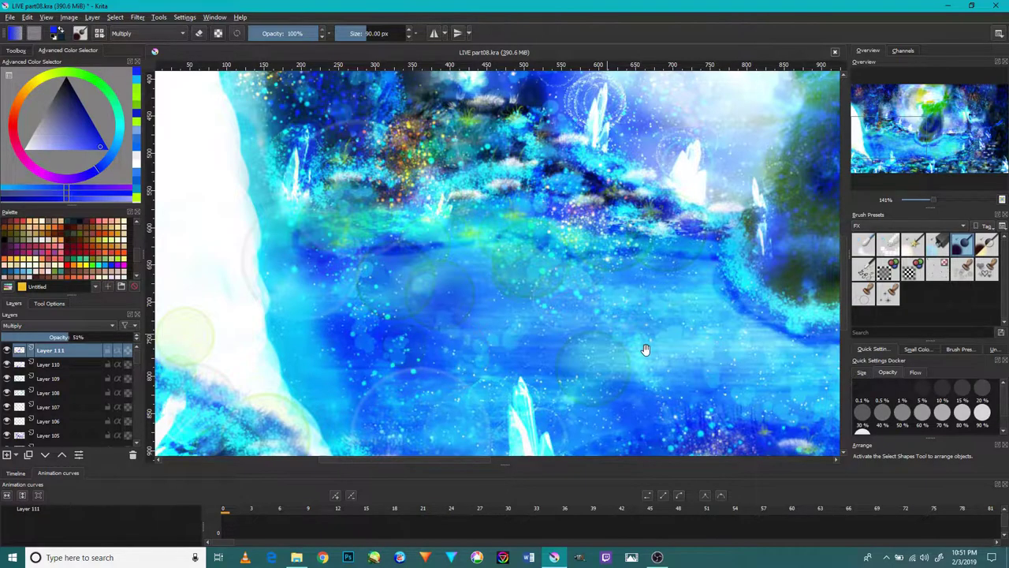
pyautogui.moveTo(645, 349)
pyautogui.mouseDown()
pyautogui.moveTo(502, 327)
pyautogui.moveTo(498, 283)
pyautogui.mouseUp()
pyautogui.moveTo(504, 339)
pyautogui.mouseDown()
pyautogui.moveTo(228, 386)
pyautogui.moveTo(184, 420)
pyautogui.mouseUp()
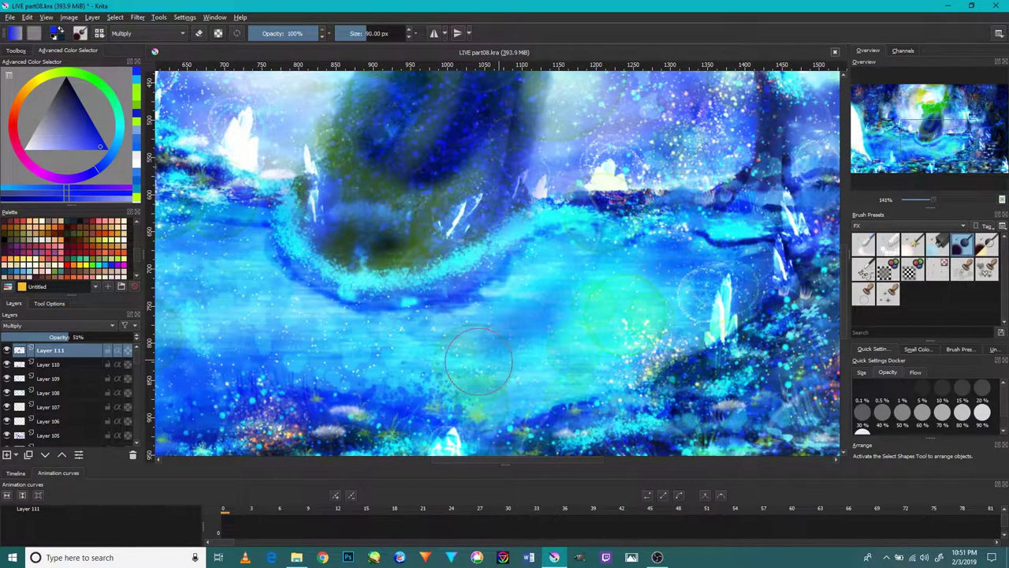
pyautogui.scroll(-1, 406, 357)
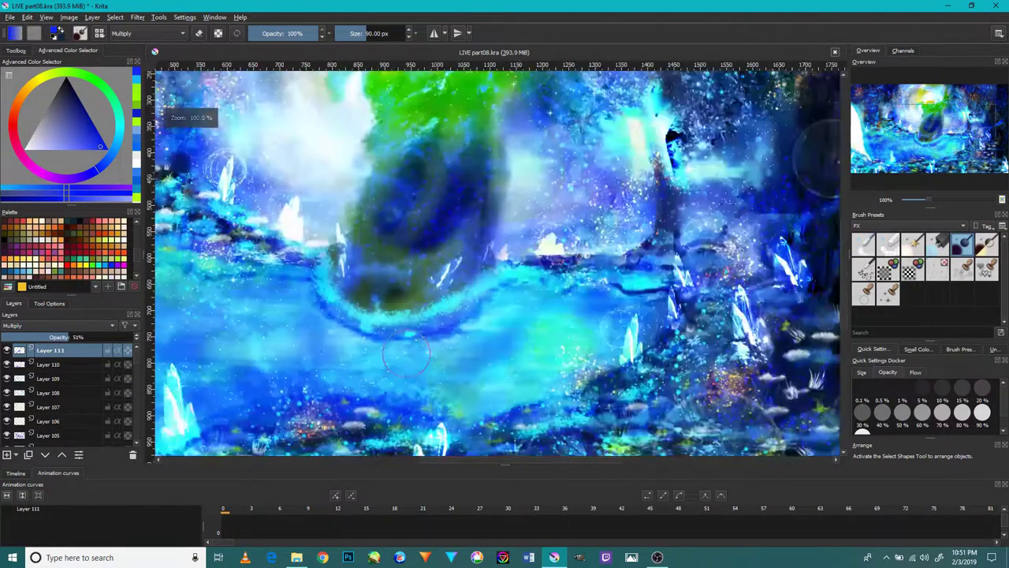
pyautogui.scroll(-1, 406, 356)
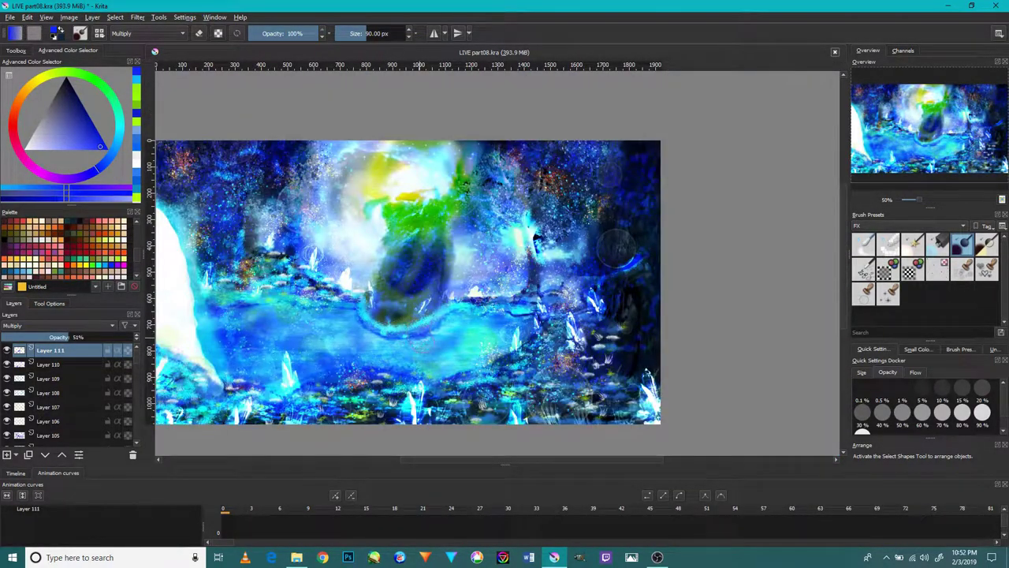
pyautogui.scroll(-1, 450, 359)
pyautogui.scroll(2, 450, 359)
pyautogui.scroll(2, 551, 364)
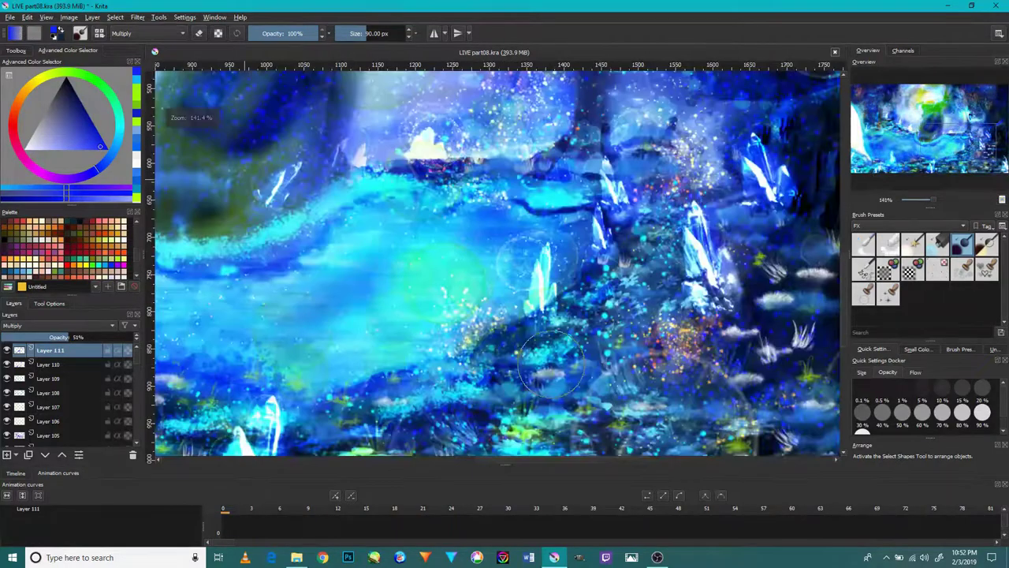
pyautogui.scroll(1, 538, 373)
pyautogui.scroll(-2, 609, 315)
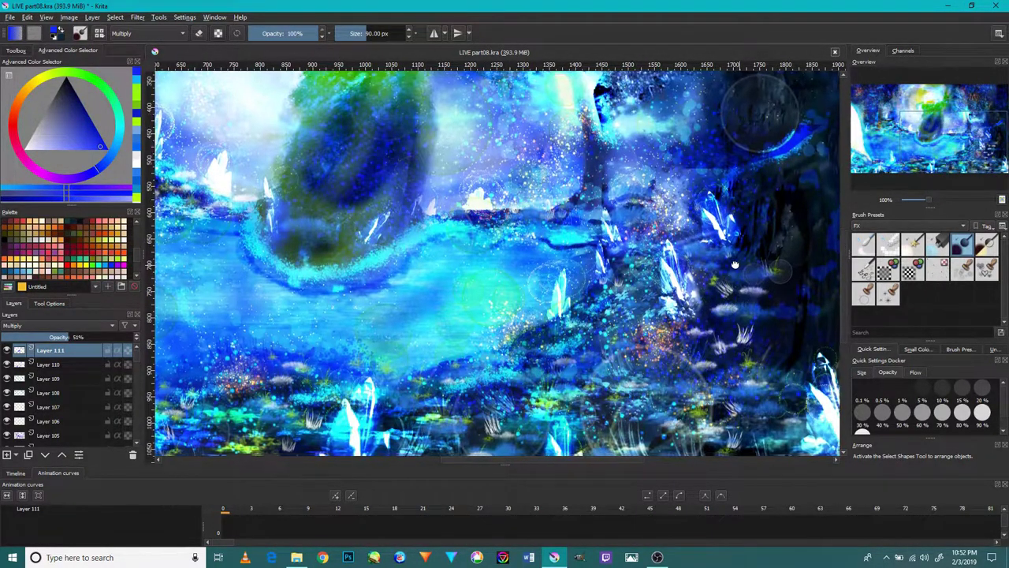
pyautogui.moveTo(730, 296); pyautogui.dragTo(637, 300)
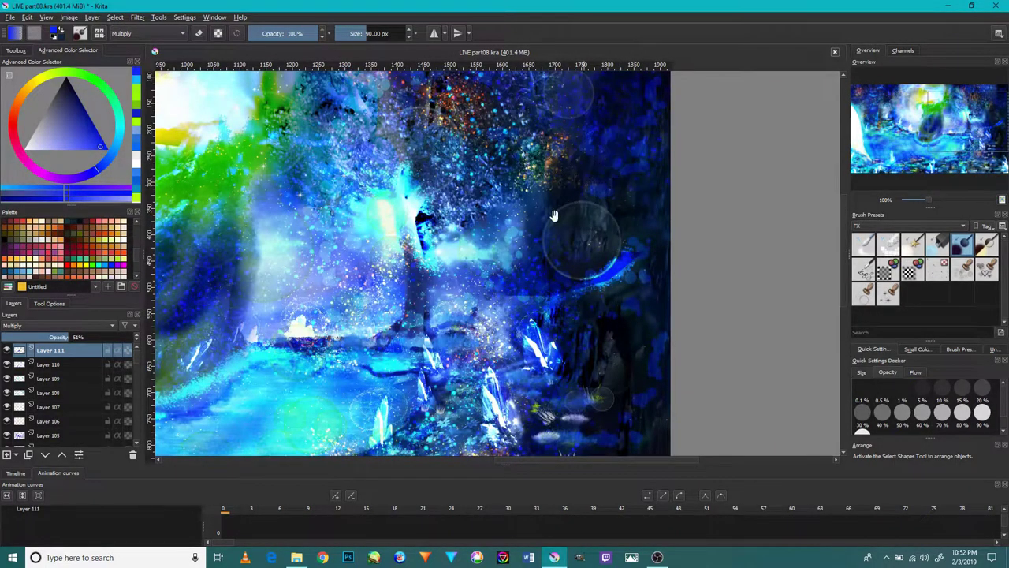
pyautogui.moveTo(554, 216); pyautogui.dragTo(768, 228)
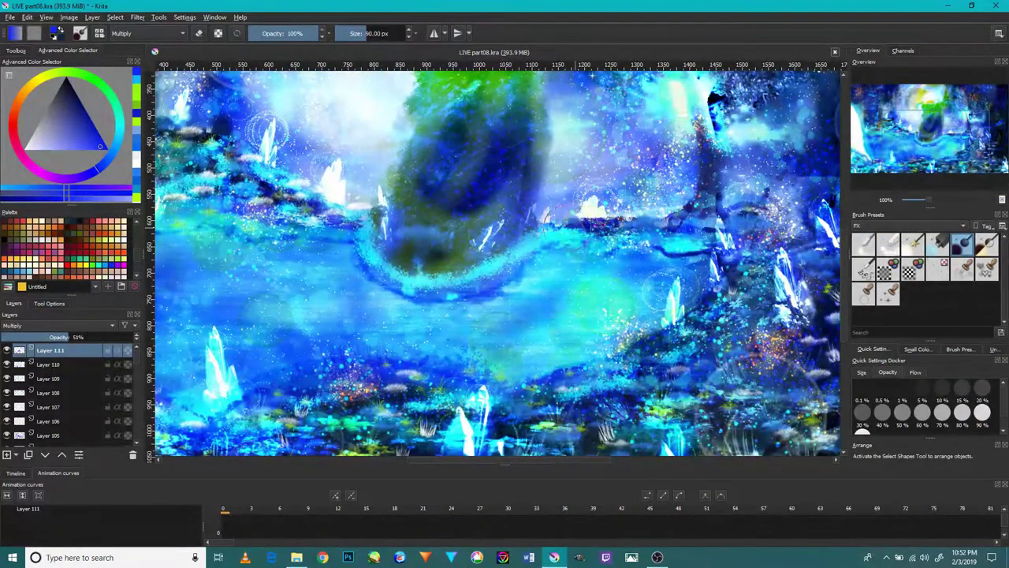
pyautogui.scroll(-5, 556, 248)
pyautogui.scroll(1, 378, 287)
pyautogui.scroll(2, 379, 288)
pyautogui.scroll(2, 375, 296)
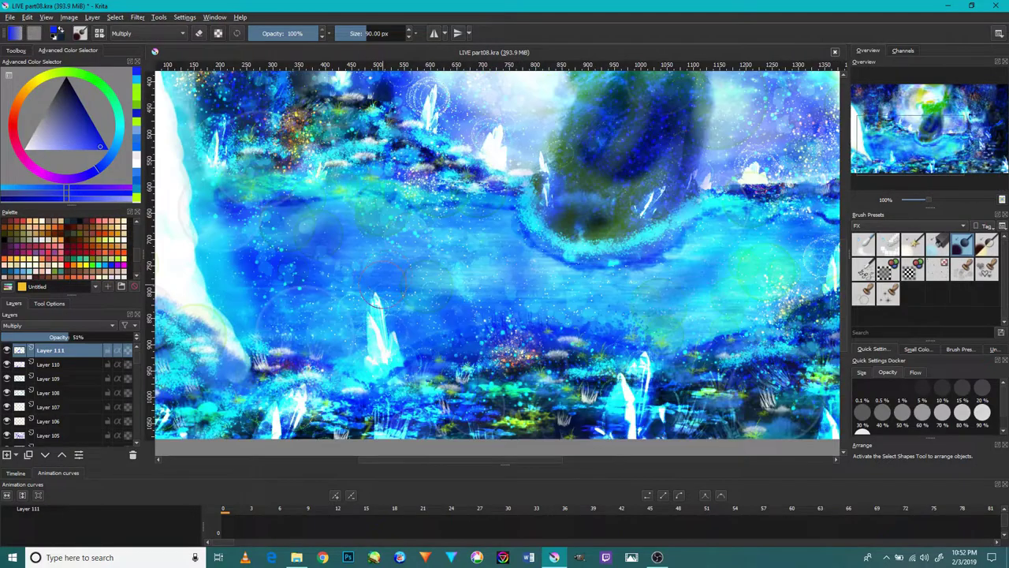
pyautogui.scroll(-3, 381, 281)
pyautogui.scroll(1, 382, 281)
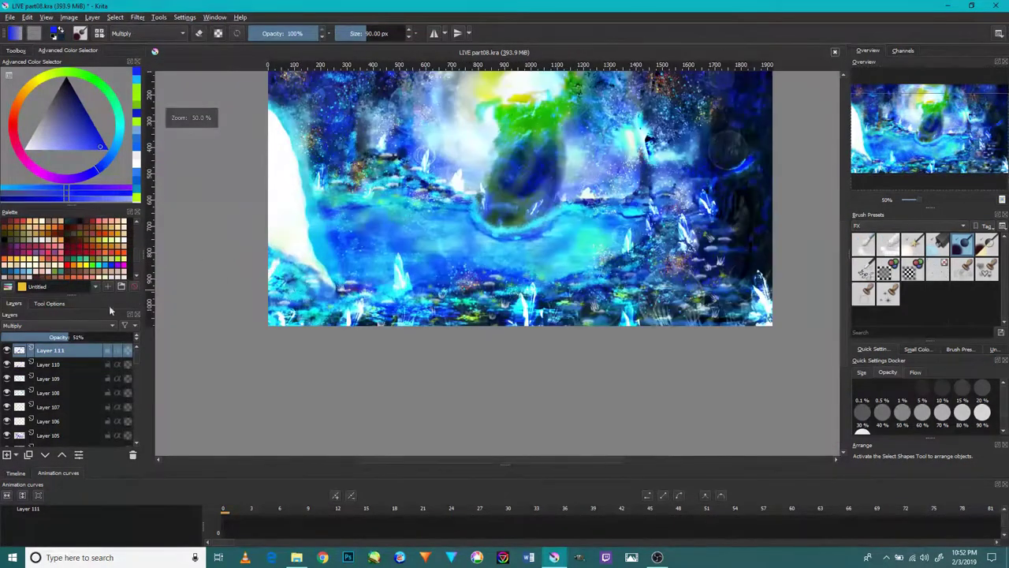
# Lower Layer 111's opacity to 38%.
pyautogui.click(51, 337)
pyautogui.scroll(2, 339, 209)
pyautogui.scroll(1, 339, 209)
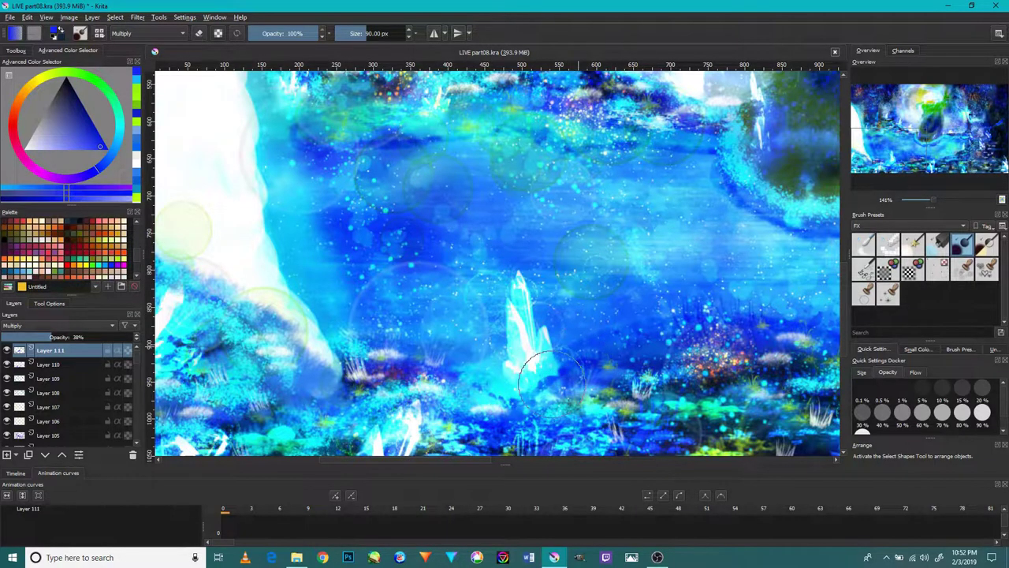
# Paint dark shading over the foliage by the lower-left crystals and the central rock's base.
pyautogui.moveTo(473, 378); pyautogui.dragTo(385, 393)
pyautogui.scroll(-2, 385, 393)
pyautogui.scroll(1, 599, 378)
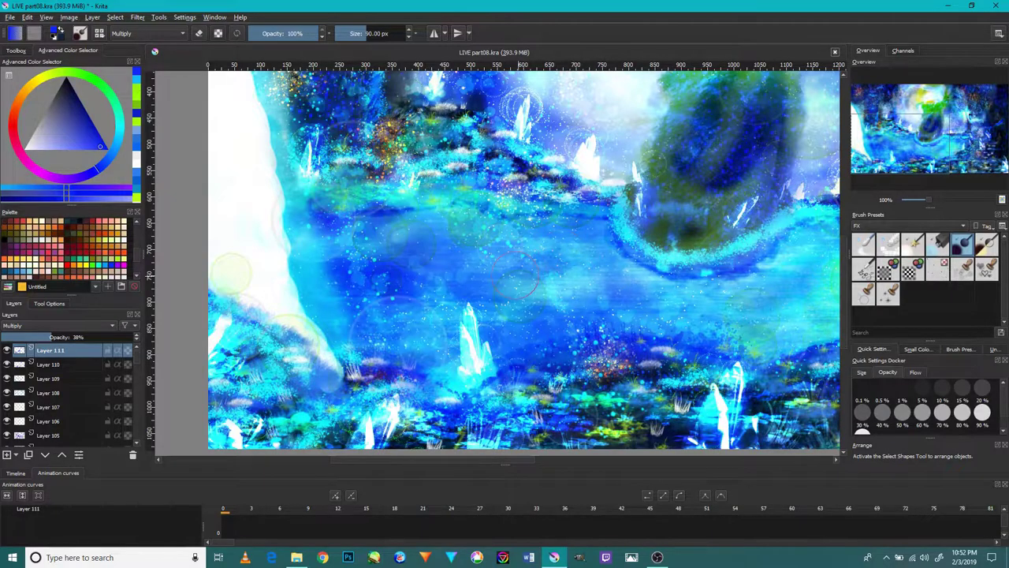
pyautogui.scroll(-1, 575, 284)
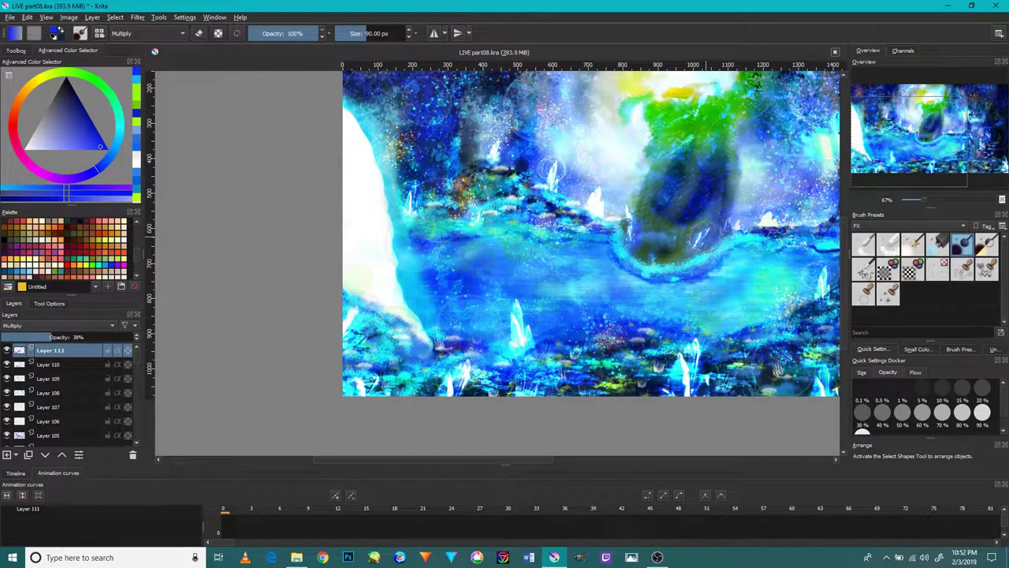
pyautogui.scroll(1, 701, 233)
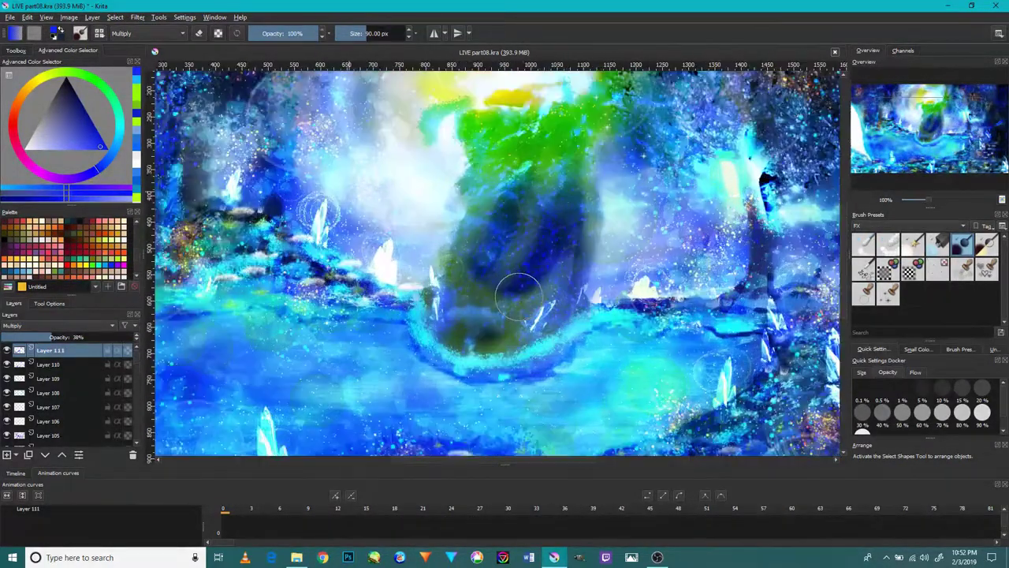
pyautogui.scroll(2, 518, 294)
pyautogui.moveTo(410, 332)
pyautogui.mouseDown()
pyautogui.moveTo(464, 384)
pyautogui.moveTo(361, 214)
pyautogui.moveTo(429, 229)
pyautogui.mouseUp()
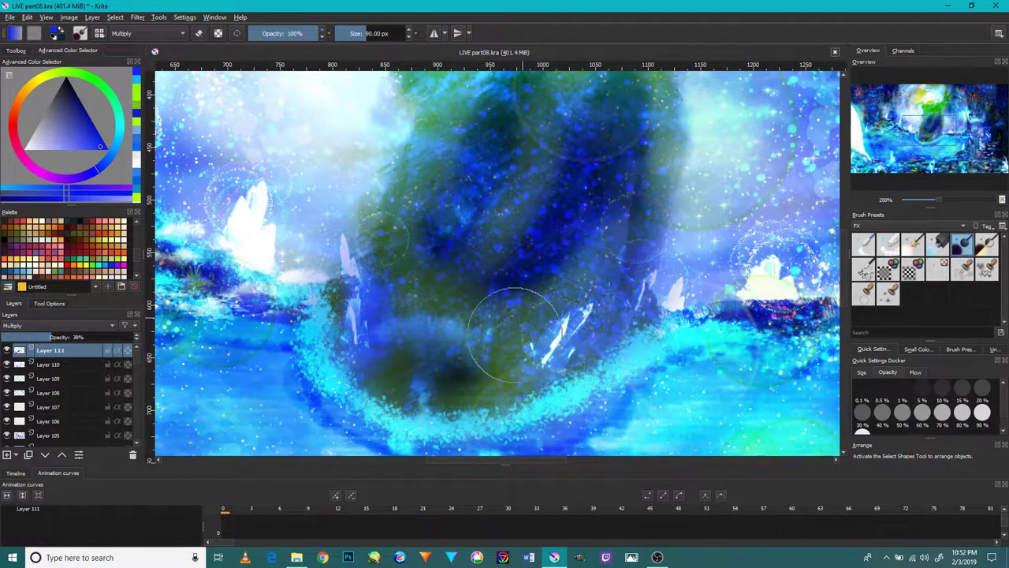
# Pan across the central rock, left shore and glowing upper-left area to inspect them.
pyautogui.moveTo(513, 338); pyautogui.dragTo(598, 299)
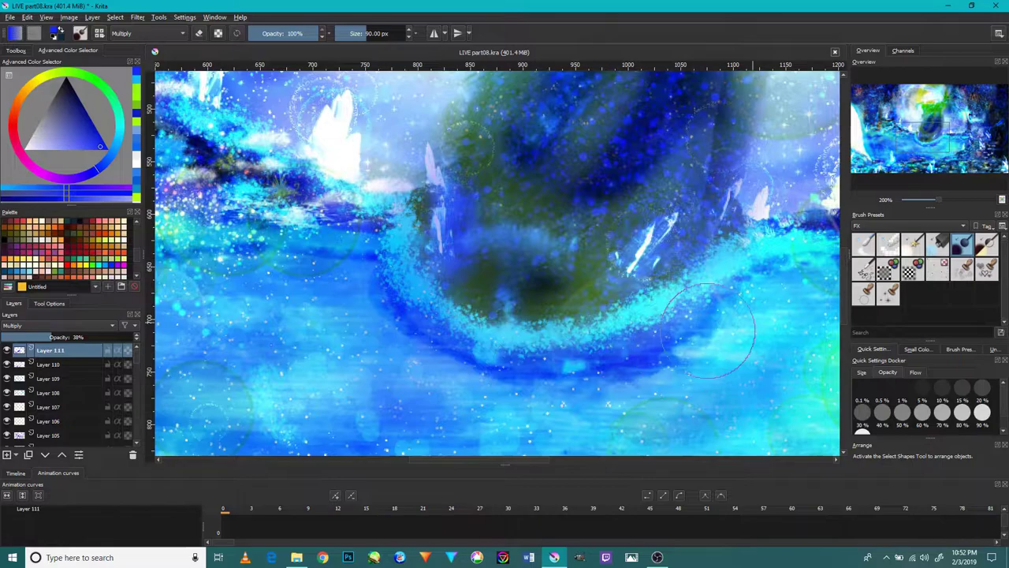
pyautogui.moveTo(733, 338); pyautogui.dragTo(760, 197)
pyautogui.moveTo(327, 288); pyautogui.dragTo(484, 266)
pyautogui.moveTo(290, 420); pyautogui.dragTo(473, 420)
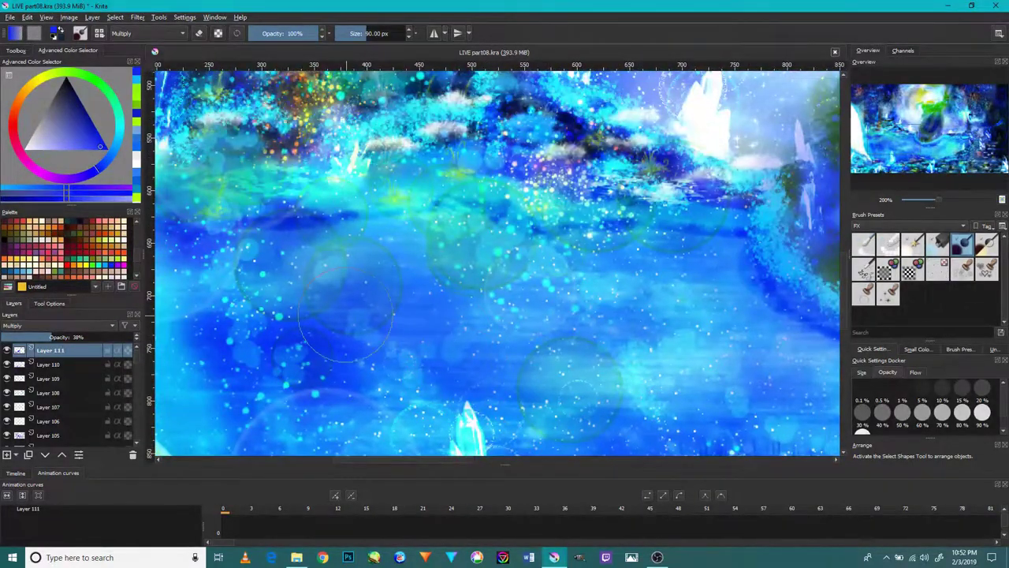
pyautogui.moveTo(387, 235)
pyautogui.mouseDown()
pyautogui.moveTo(565, 342)
pyautogui.moveTo(554, 256)
pyautogui.moveTo(474, 433)
pyautogui.mouseUp()
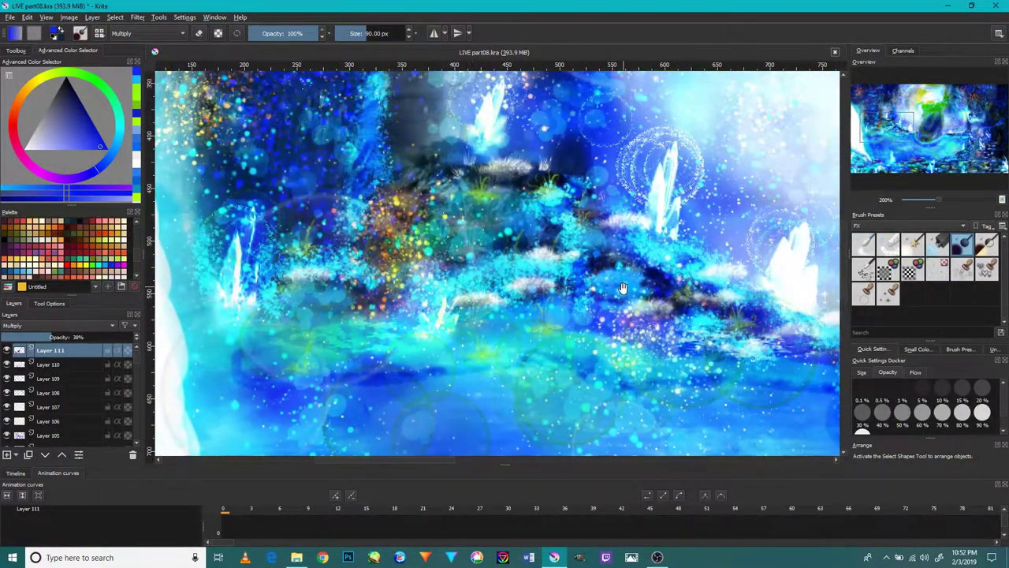
pyautogui.moveTo(623, 229); pyautogui.dragTo(511, 344)
pyautogui.moveTo(577, 231); pyautogui.dragTo(581, 318)
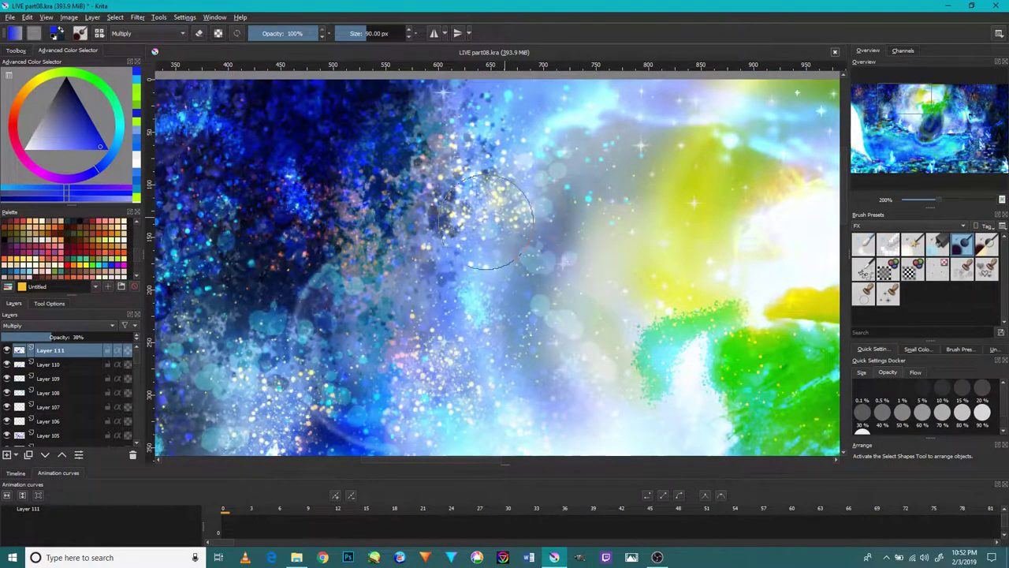
pyautogui.moveTo(337, 236); pyautogui.dragTo(574, 242)
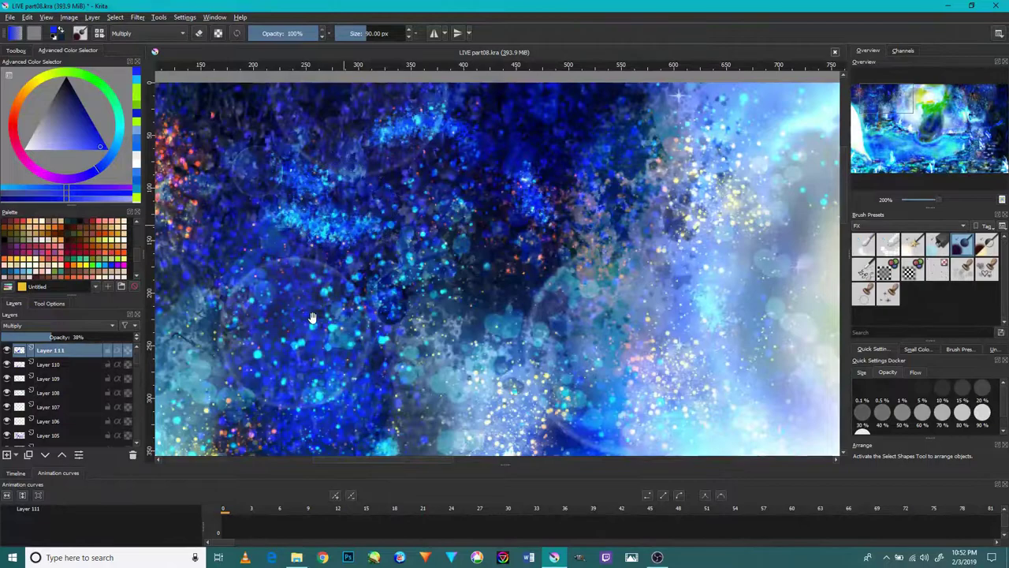
pyautogui.moveTo(385, 276); pyautogui.dragTo(473, 197)
pyautogui.moveTo(260, 260); pyautogui.dragTo(332, 380)
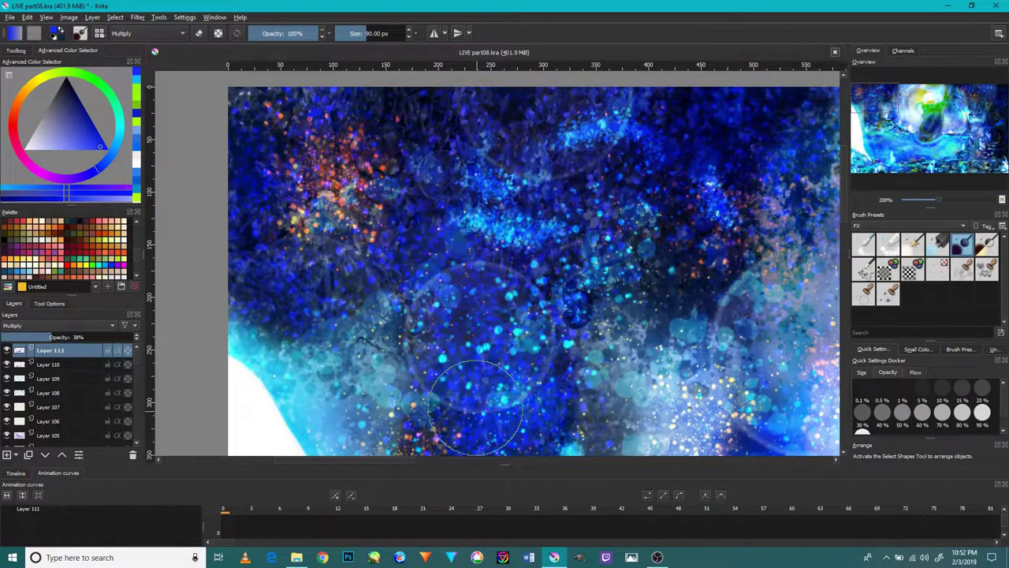
# Zoom and scroll around the canvas to review the whole cave painting.
pyautogui.scroll(-4, 552, 370)
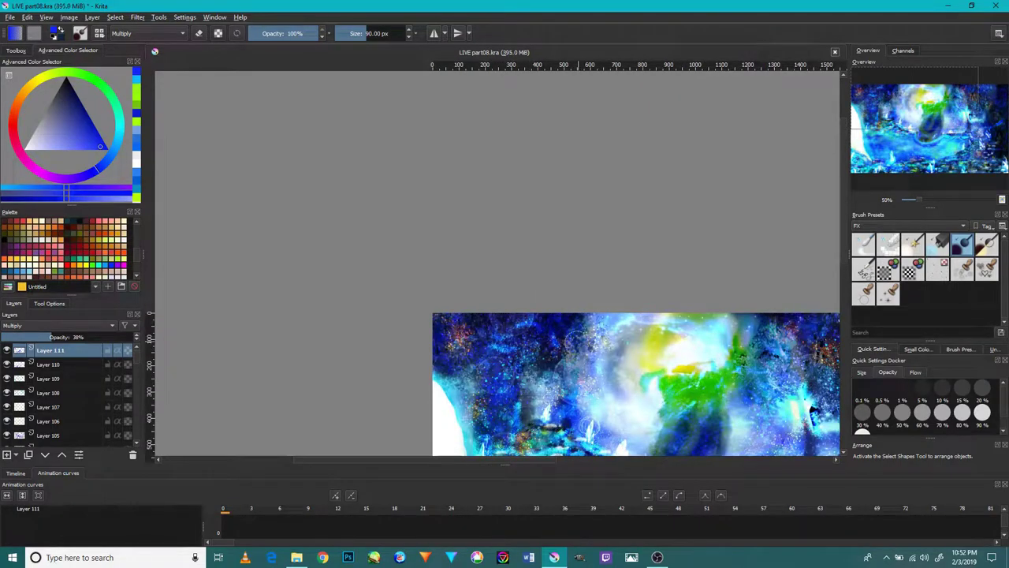
pyautogui.scroll(1, 559, 252)
pyautogui.scroll(1, 552, 252)
pyautogui.scroll(2, 463, 256)
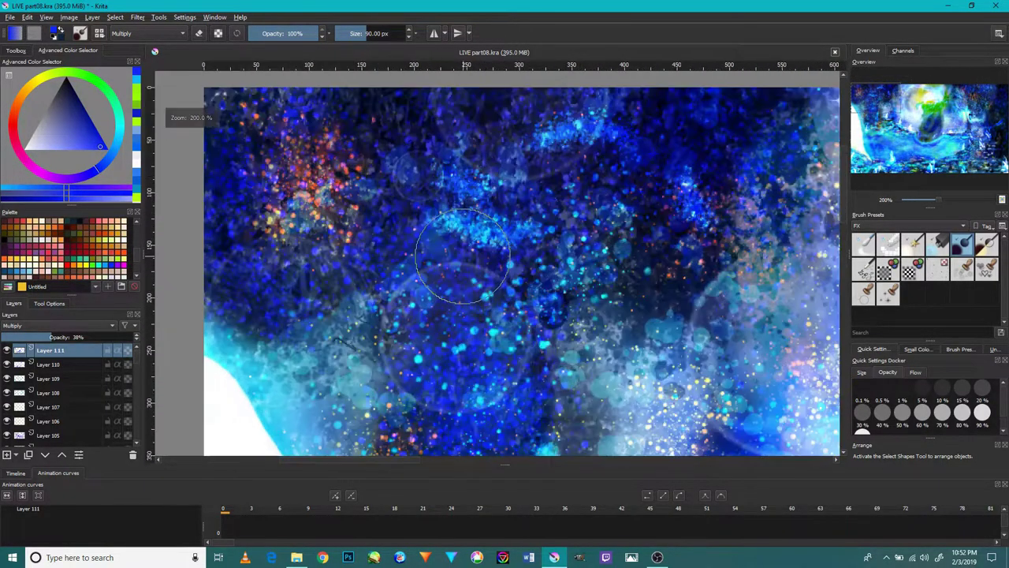
pyautogui.scroll(-3, 445, 293)
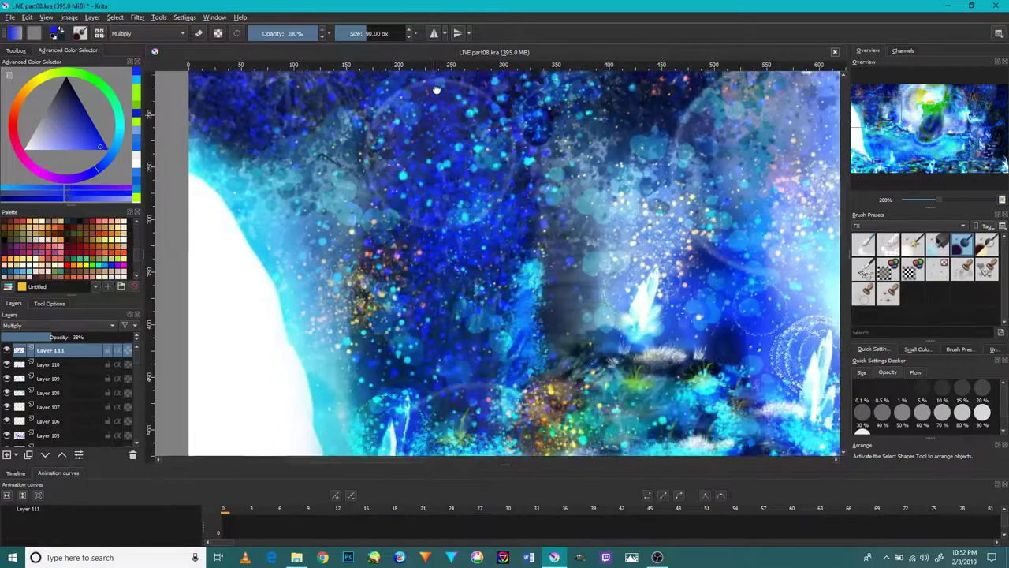
pyautogui.scroll(-1, 438, 294)
pyautogui.scroll(-1, 438, 295)
pyautogui.scroll(-2, 473, 315)
pyautogui.scroll(-1, 499, 192)
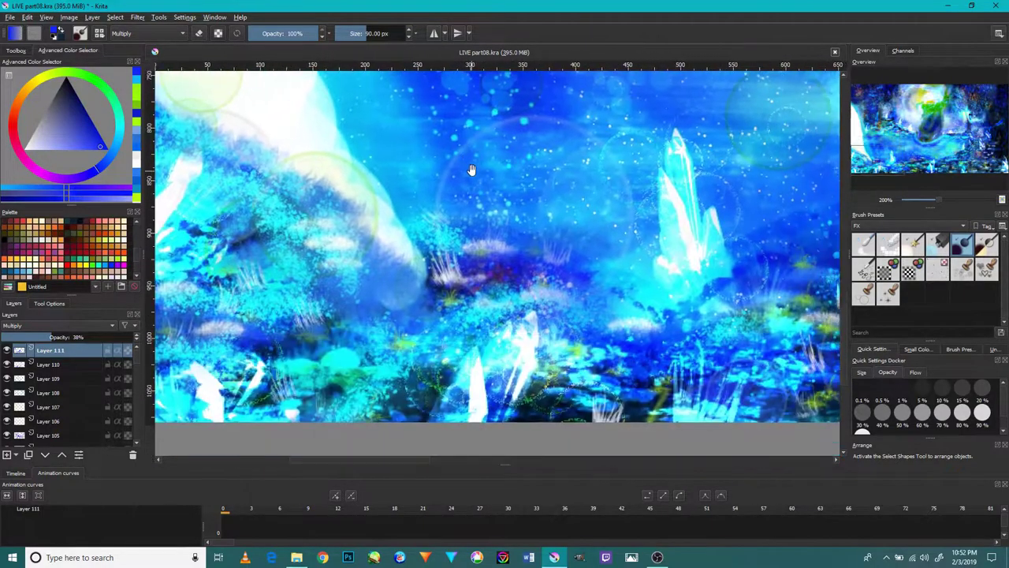
pyautogui.hscroll(3, 605, 286)
pyautogui.hscroll(3, 609, 285)
pyautogui.hscroll(3, 615, 285)
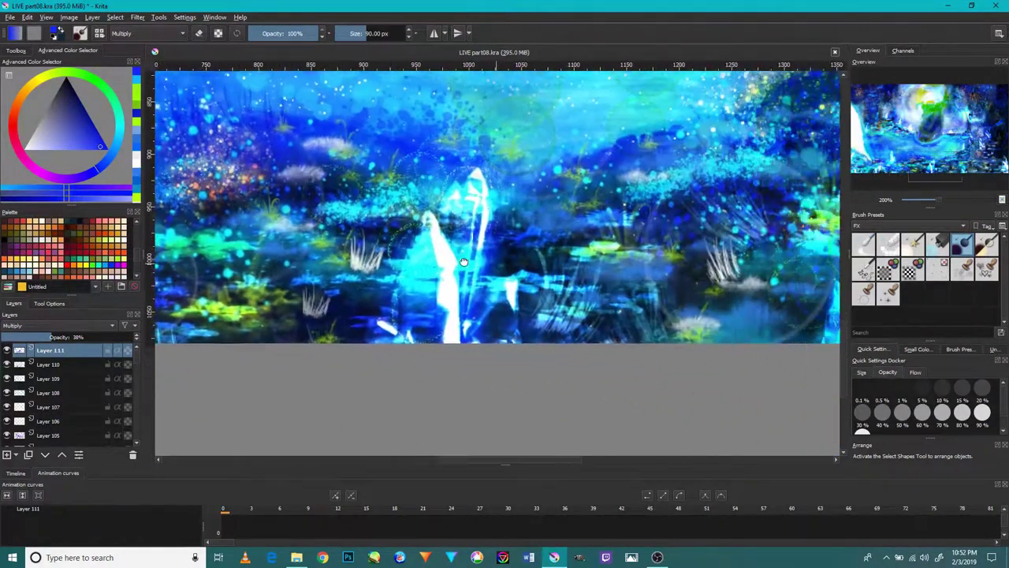
pyautogui.hscroll(3, 622, 284)
pyautogui.hscroll(3, 622, 284)
pyautogui.hscroll(3, 552, 288)
pyautogui.hscroll(2, 457, 293)
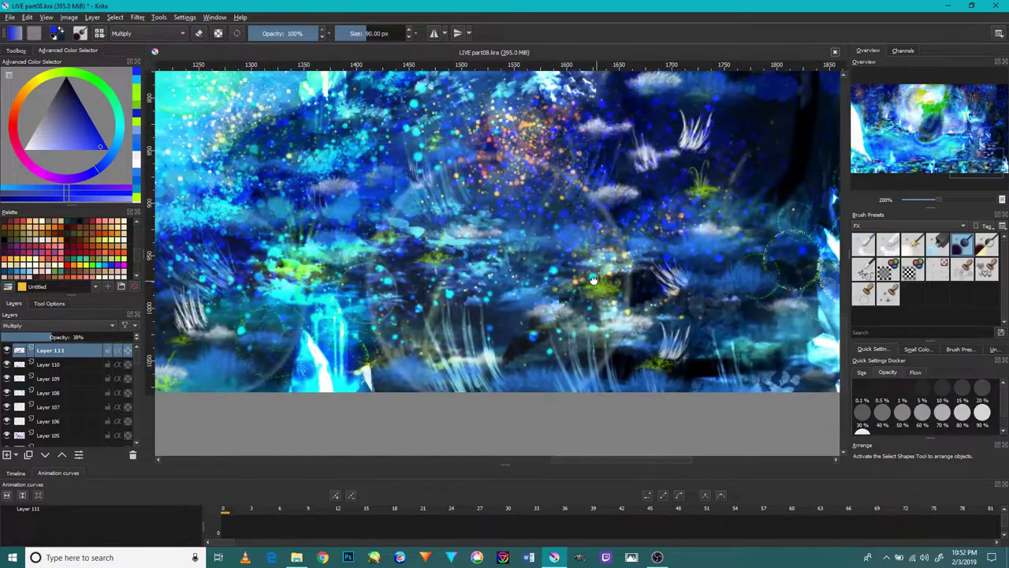
pyautogui.scroll(1, 363, 300)
pyautogui.scroll(2, 362, 300)
pyautogui.scroll(2, 387, 277)
pyautogui.scroll(2, 413, 257)
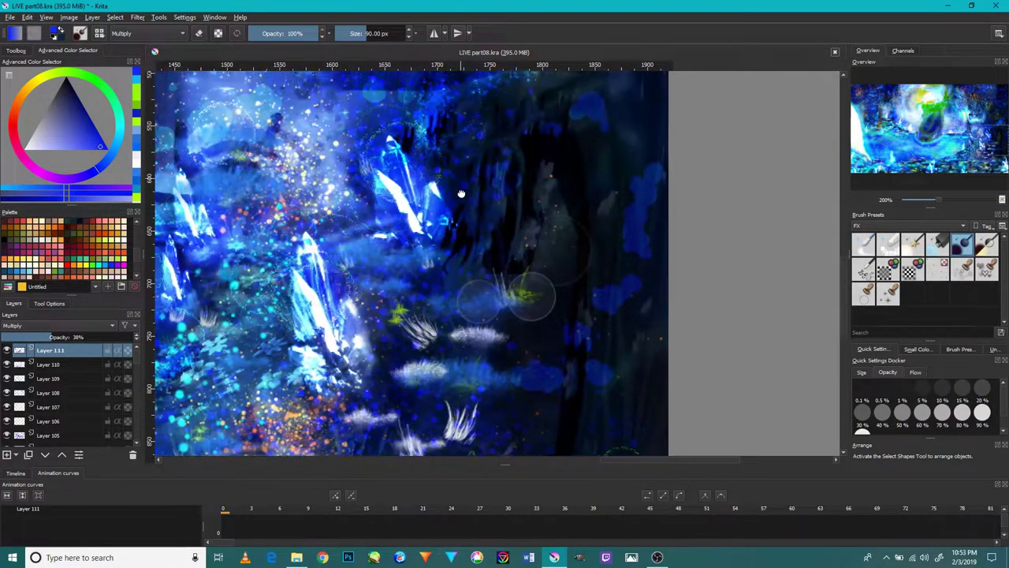
pyautogui.scroll(2, 441, 233)
pyautogui.scroll(2, 462, 213)
pyautogui.scroll(2, 475, 252)
pyautogui.scroll(2, 473, 268)
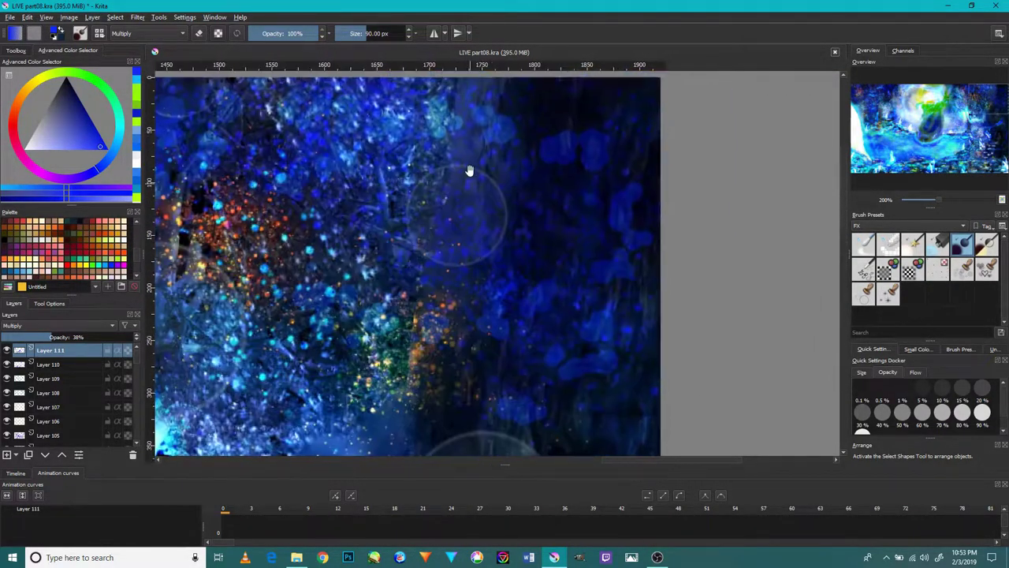
pyautogui.scroll(2, 468, 168)
pyautogui.hscroll(-3, 473, 205)
pyautogui.hscroll(-3, 505, 217)
pyautogui.hscroll(-2, 544, 229)
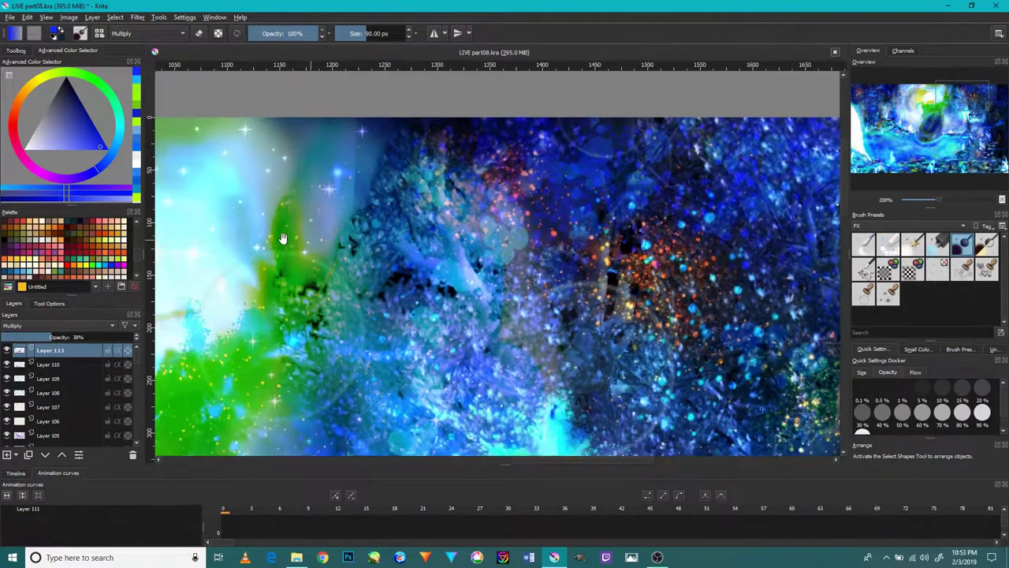
pyautogui.hscroll(-2, 576, 237)
pyautogui.hscroll(2, 481, 260)
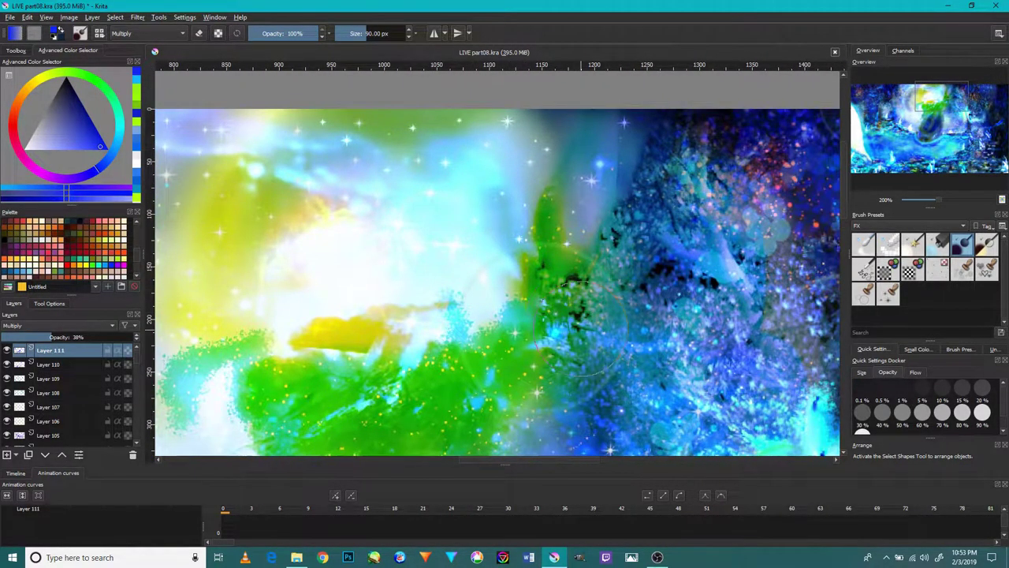
pyautogui.hscroll(-4, 423, 275)
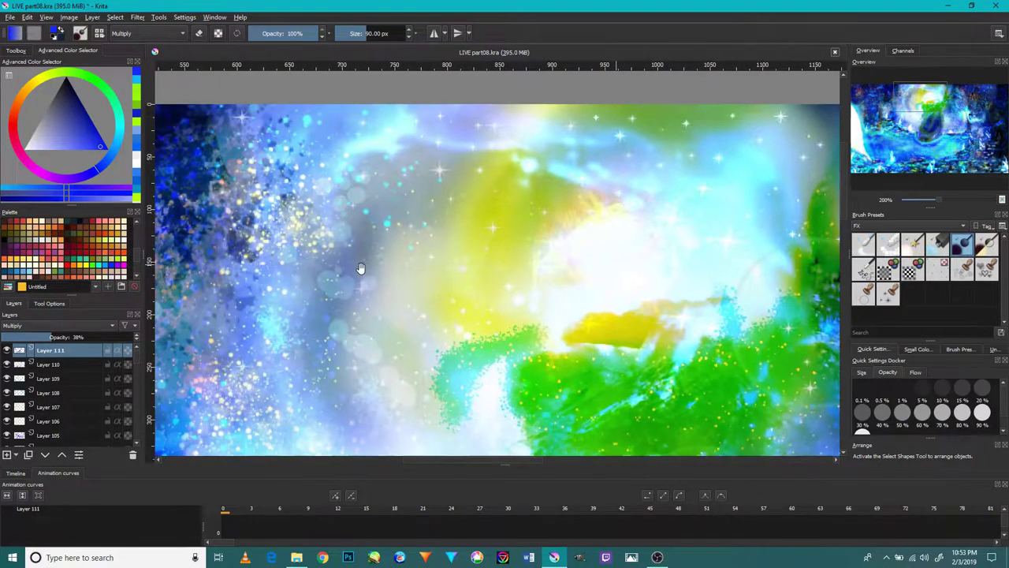
pyautogui.hscroll(-3, 609, 338)
pyautogui.scroll(-2, 609, 338)
pyautogui.scroll(-3, 531, 315)
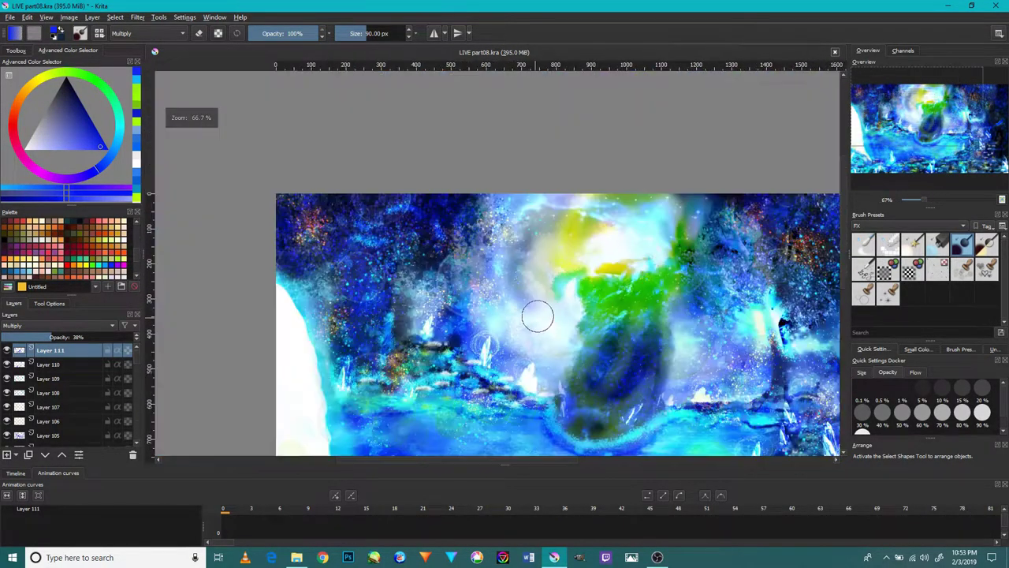
# Softly darken the lake water with a horizontal brush stroke.
pyautogui.moveTo(572, 318)
pyautogui.mouseDown()
pyautogui.moveTo(470, 197)
pyautogui.moveTo(489, 195)
pyautogui.mouseUp()
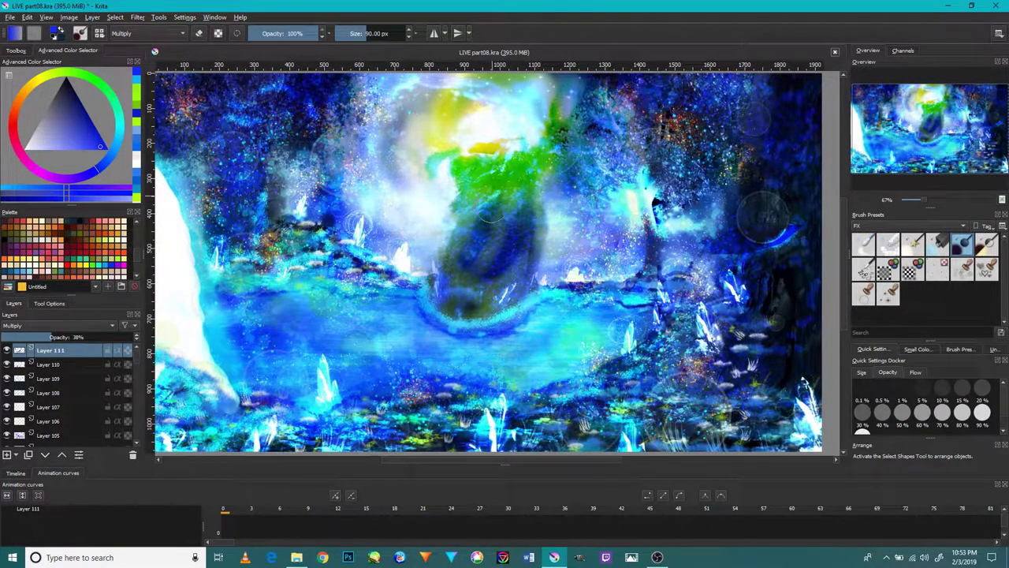
pyautogui.scroll(1, 451, 276)
pyautogui.moveTo(406, 343)
pyautogui.mouseDown()
pyautogui.moveTo(354, 387)
pyautogui.moveTo(595, 394)
pyautogui.moveTo(720, 367)
pyautogui.mouseUp()
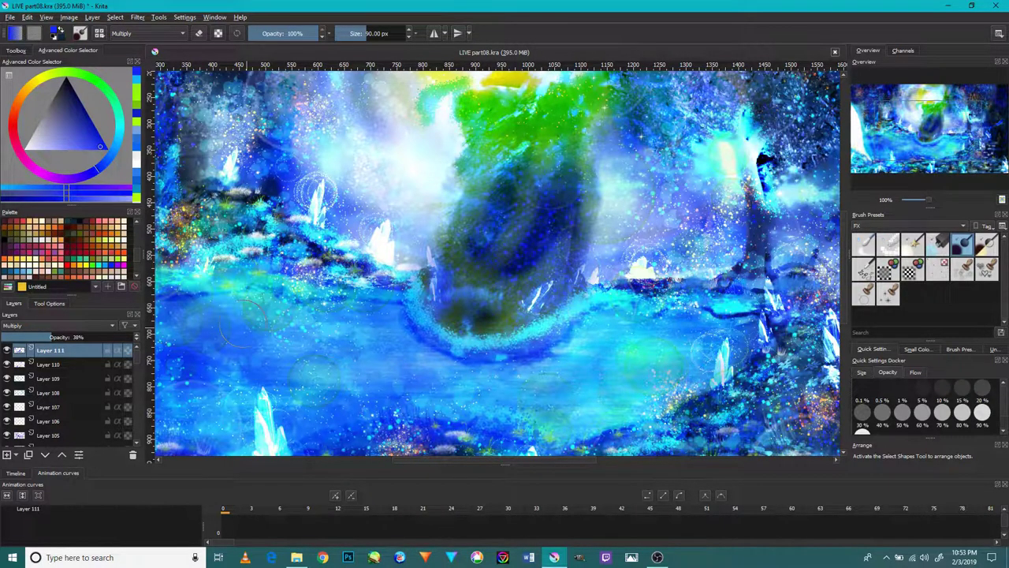
# Deepen the lower lake with another horizontal stroke of dark blue dabs.
pyautogui.scroll(-1, 227, 335)
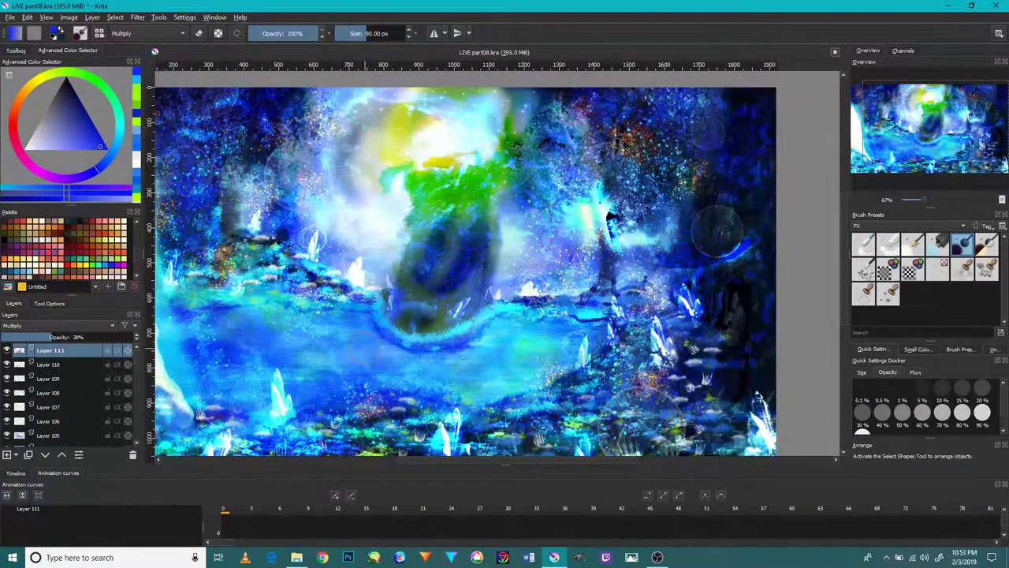
pyautogui.moveTo(361, 349); pyautogui.dragTo(418, 339)
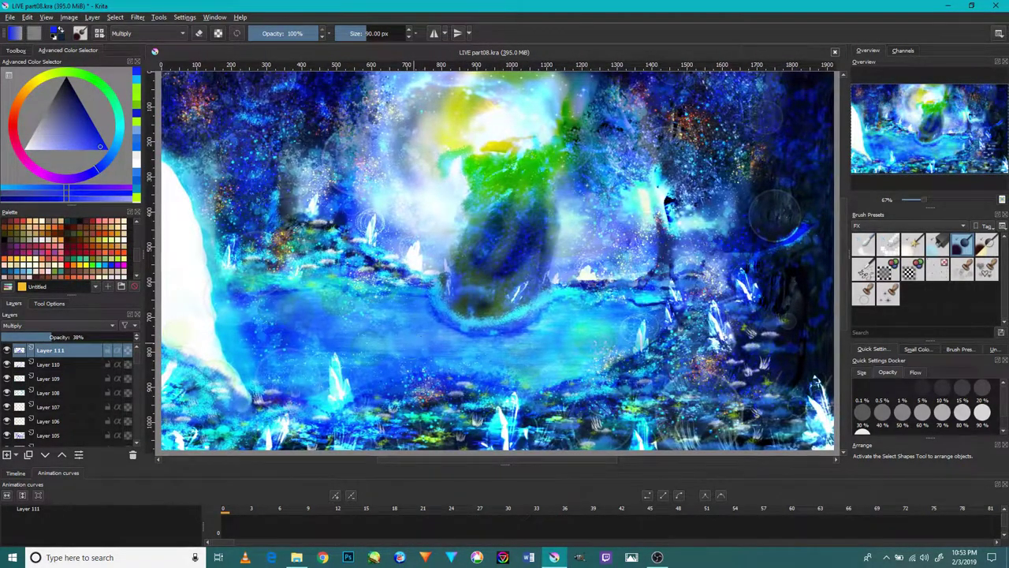
pyautogui.scroll(1, 292, 323)
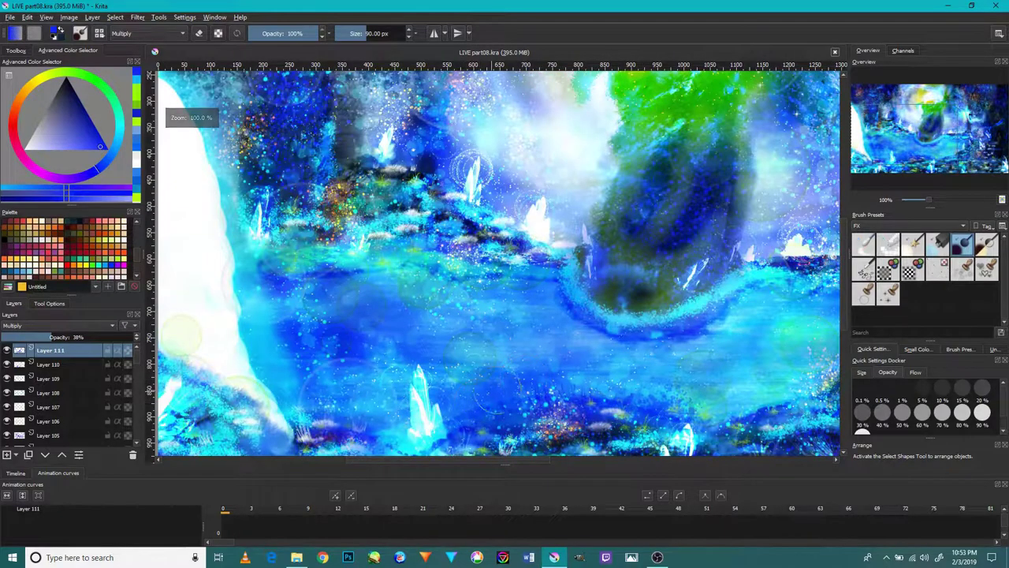
pyautogui.moveTo(505, 394); pyautogui.dragTo(709, 398)
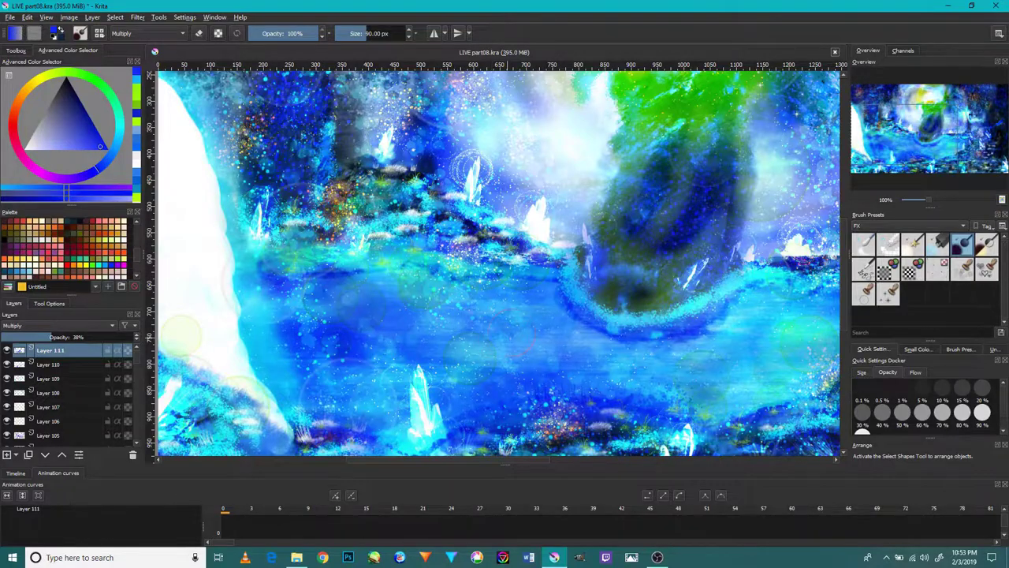
# Zoom out and centre the whole painting in view.
pyautogui.press('-')
pyautogui.press('-')
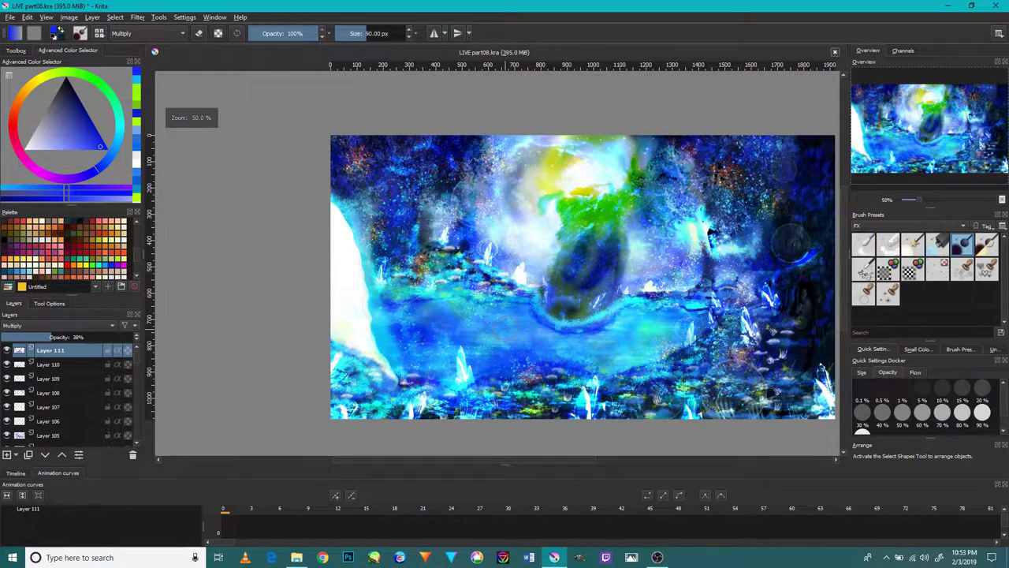
pyautogui.press('+')
pyautogui.press('+')
pyautogui.press('+')
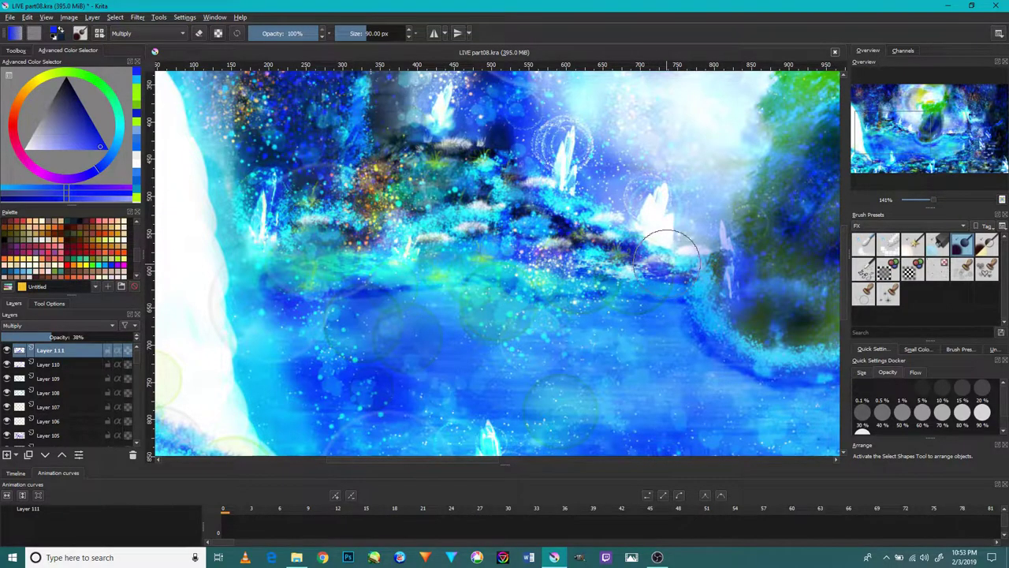
pyautogui.moveTo(667, 254)
pyautogui.mouseDown()
pyautogui.moveTo(602, 249)
pyautogui.moveTo(568, 296)
pyautogui.moveTo(581, 345)
pyautogui.mouseUp()
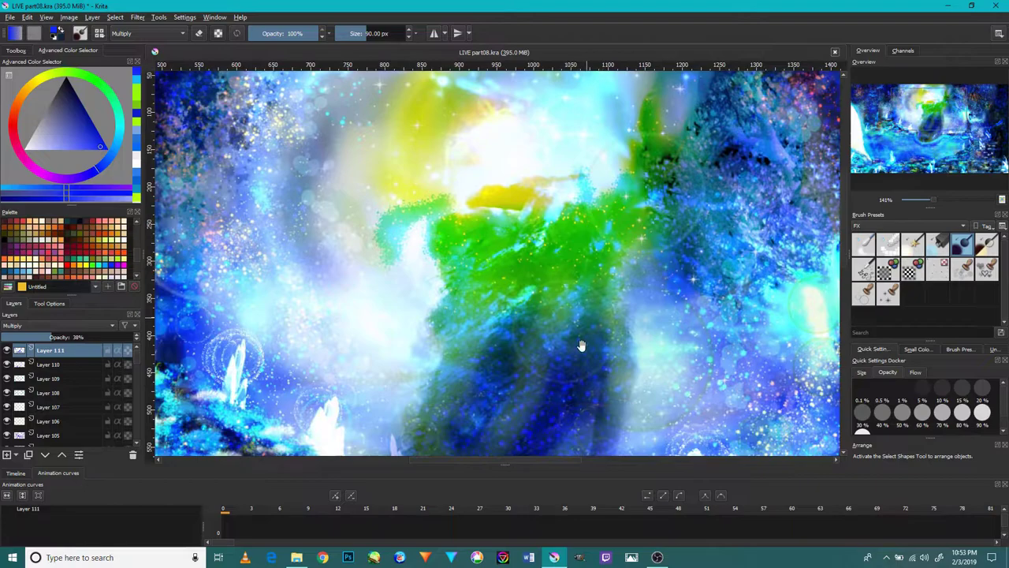
pyautogui.scroll(-1, 570, 271)
pyautogui.scroll(-1, 556, 275)
pyautogui.scroll(-1, 525, 391)
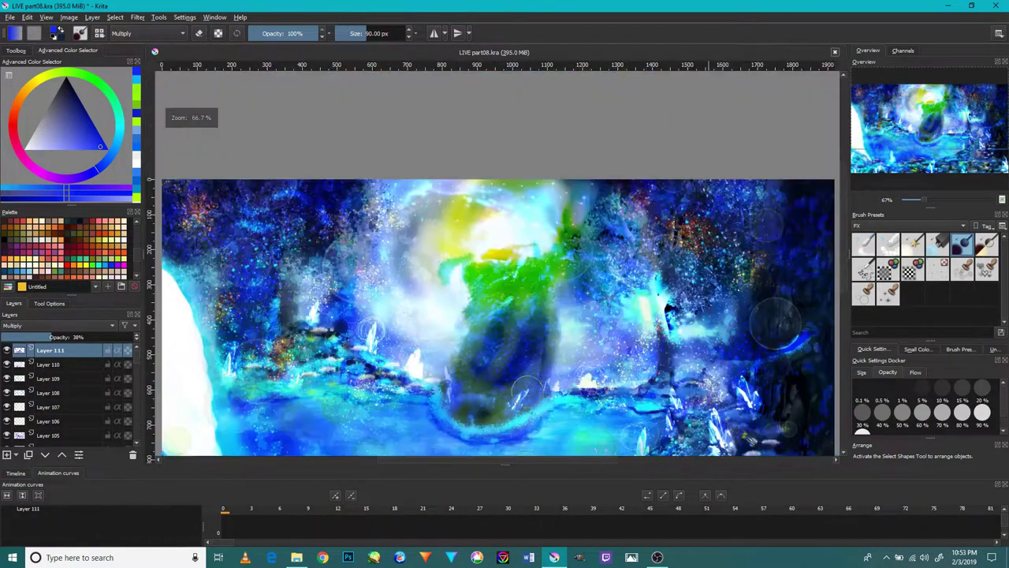
pyautogui.scroll(-1, 631, 351)
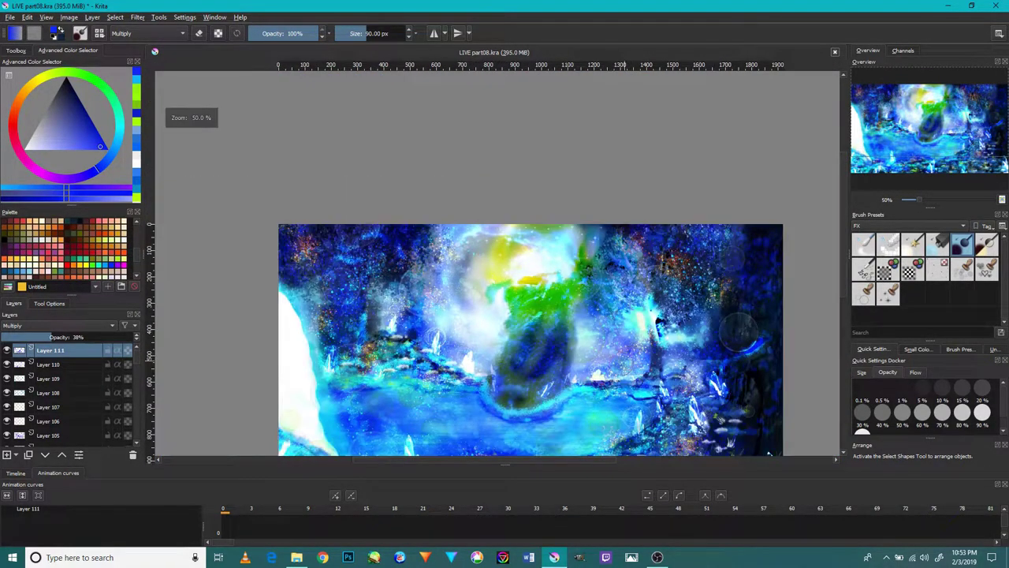
pyautogui.moveTo(539, 365); pyautogui.dragTo(531, 265)
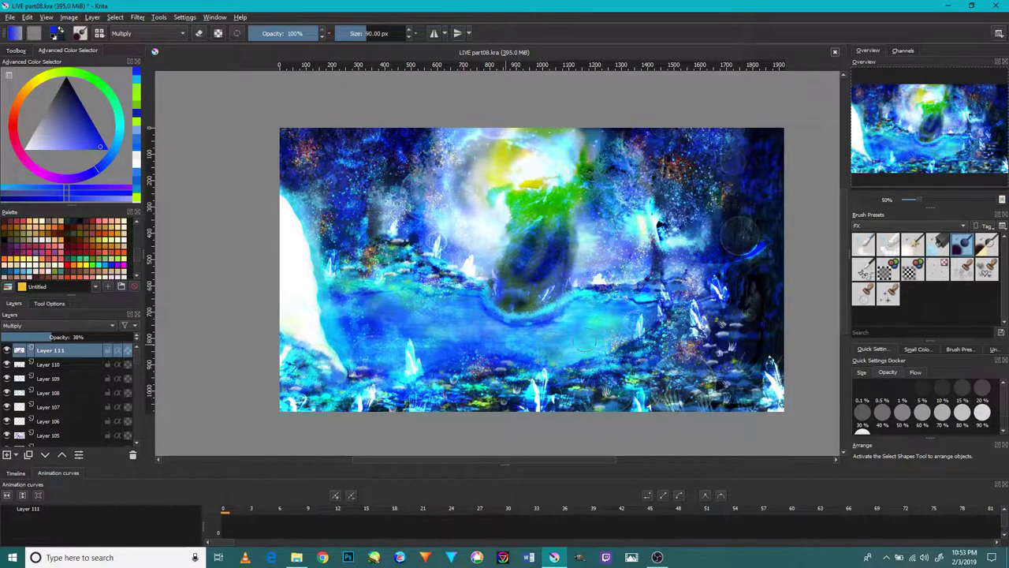
# Browse the Eraser and Digital brush preset groups.
pyautogui.click(867, 225)
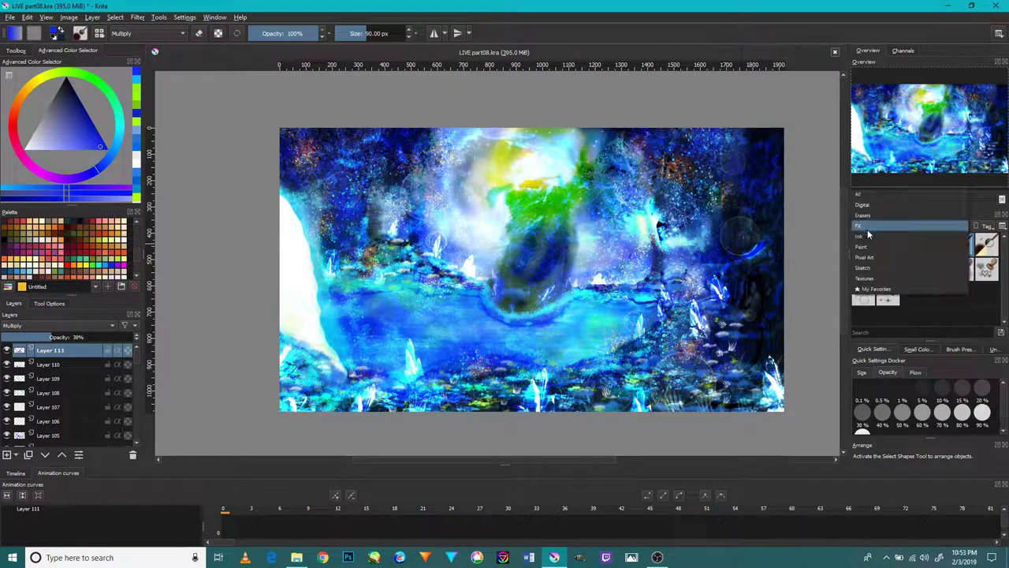
pyautogui.click(872, 218)
pyautogui.click(874, 225)
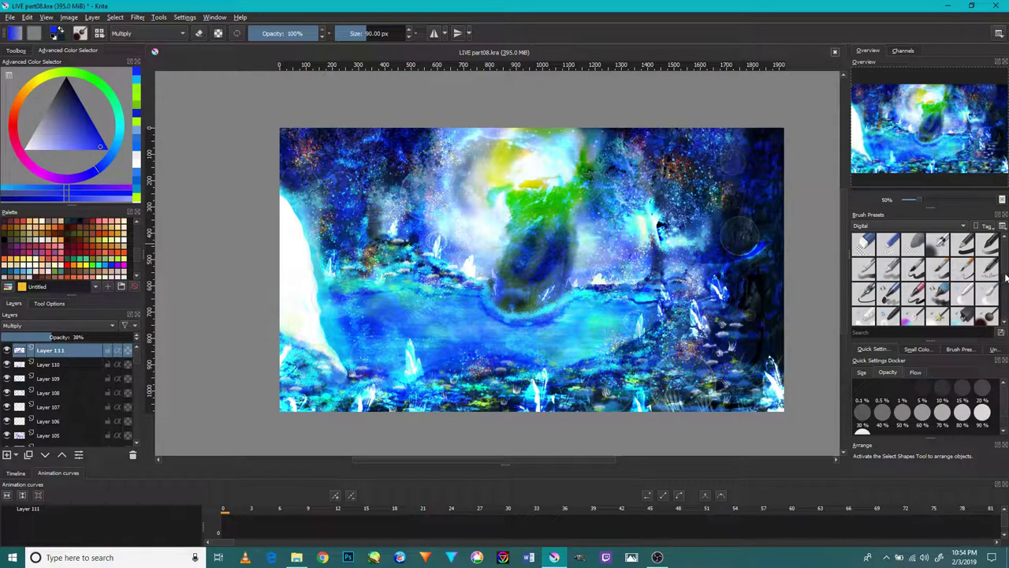
pyautogui.moveTo(1007, 272); pyautogui.dragTo(1005, 317)
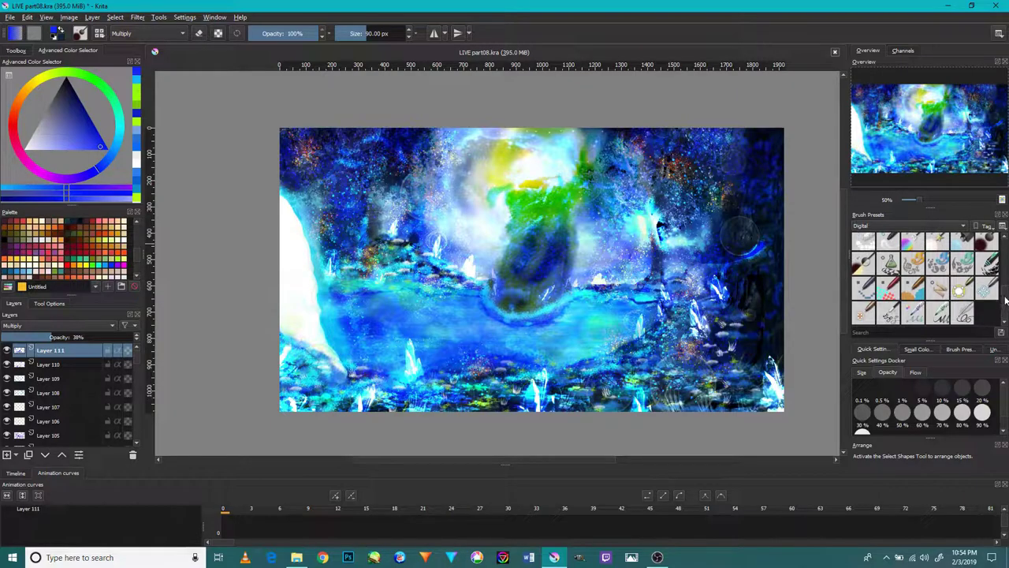
pyautogui.scroll(2, 1006, 302)
pyautogui.scroll(2, 1006, 302)
pyautogui.scroll(2, 1006, 303)
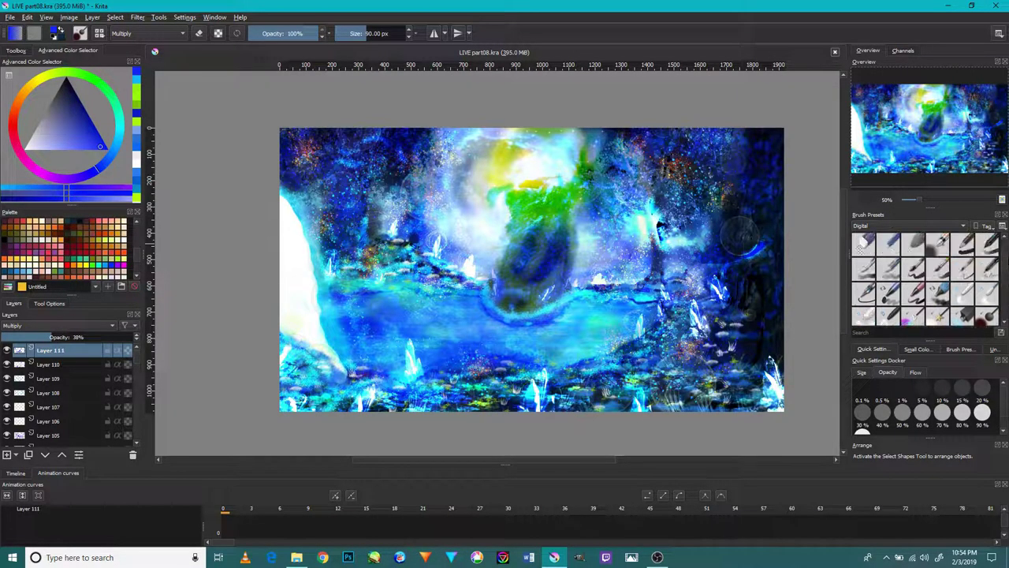
pyautogui.scroll(-2, 998, 287)
pyautogui.scroll(-3, 998, 288)
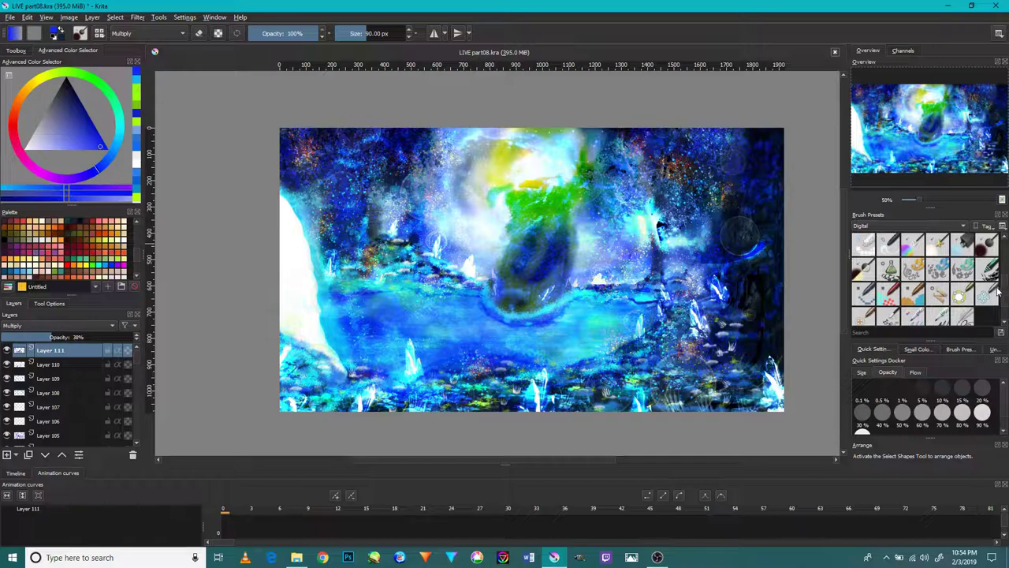
# Load the 200 px star preset from the Textures tag and set a near-white colour.
pyautogui.click(868, 226)
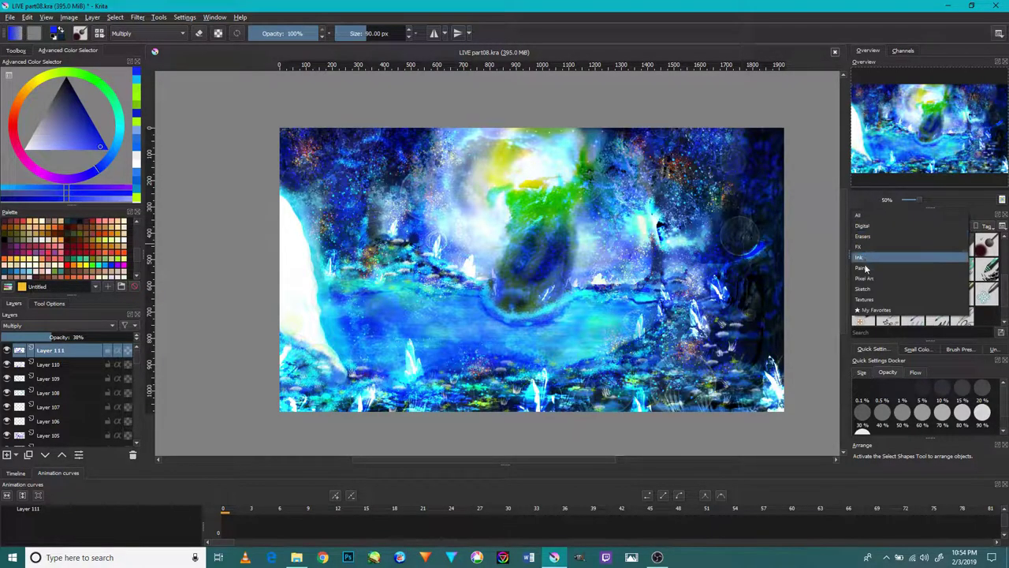
pyautogui.click(864, 299)
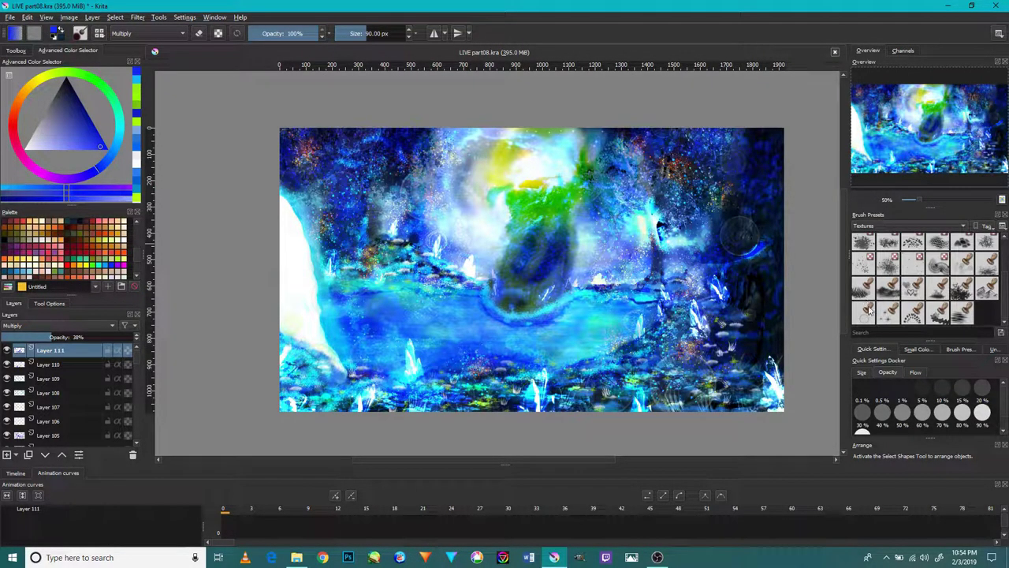
pyautogui.click(889, 315)
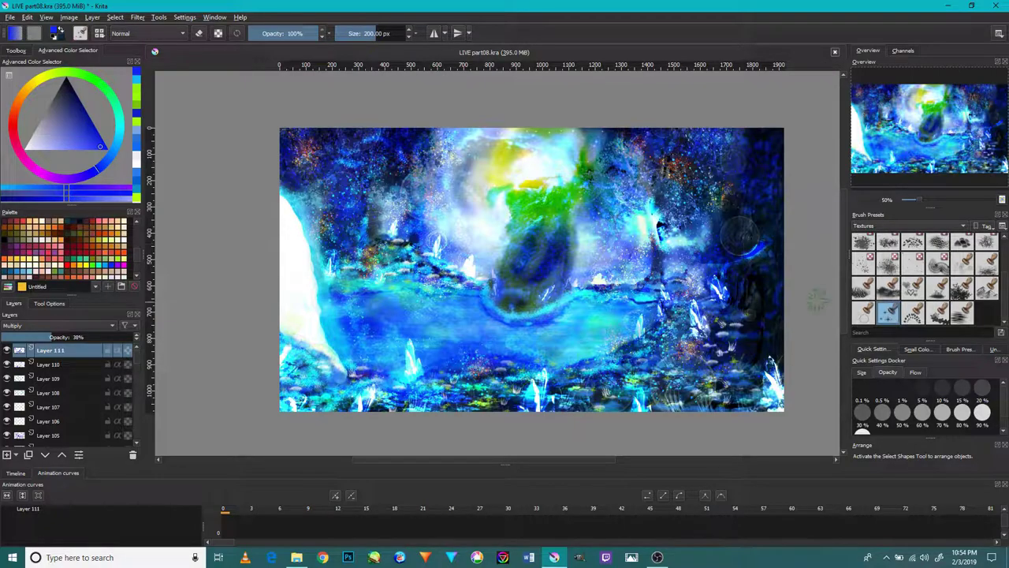
pyautogui.moveTo(84, 143); pyautogui.dragTo(26, 148)
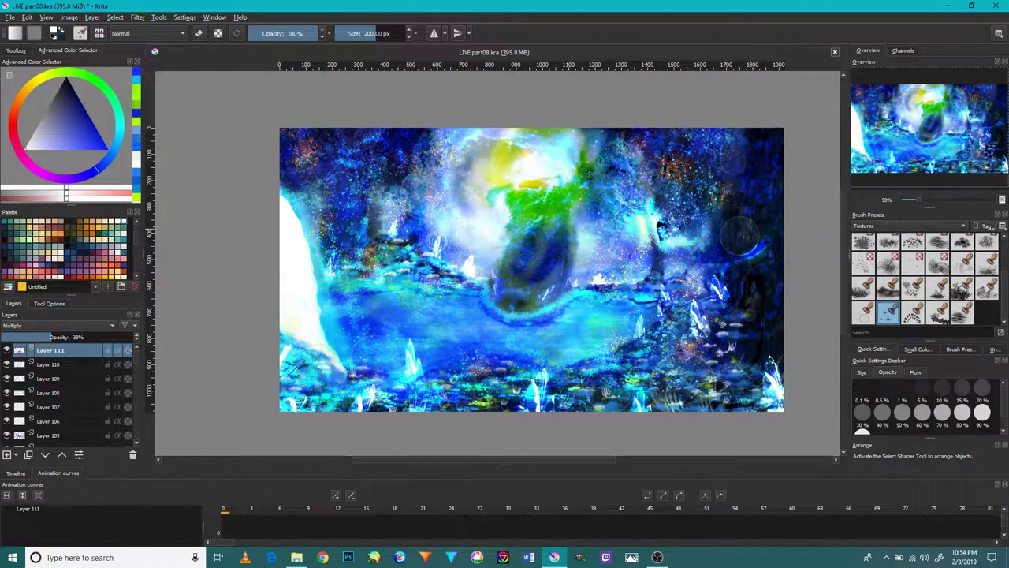
pyautogui.scroll(1, 390, 310)
pyautogui.scroll(3, 391, 310)
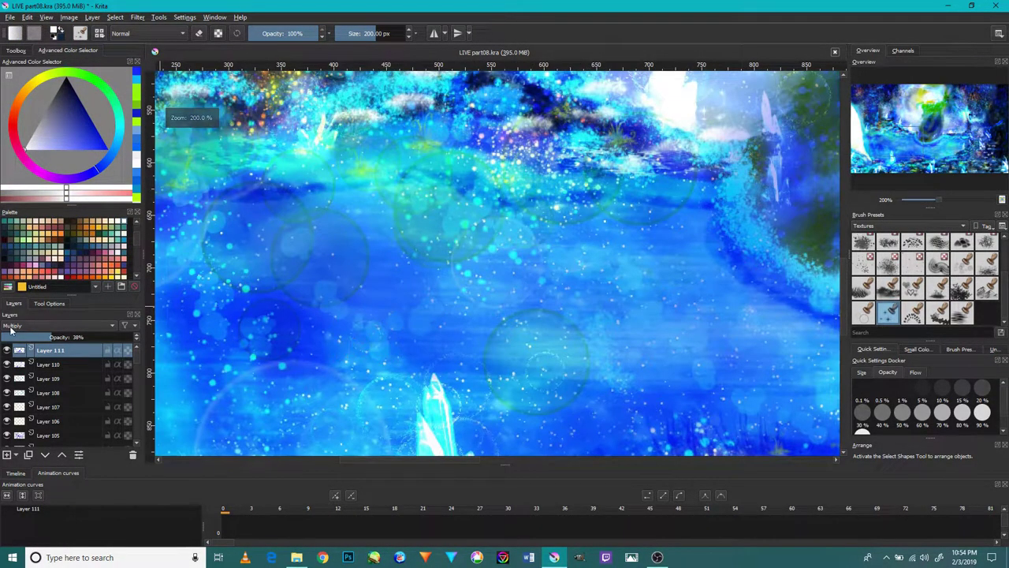
# Add Layer 112, shrink the star brush, and stamp a small sparkle on the water.
pyautogui.click(7, 455)
pyautogui.scroll(1, 329, 348)
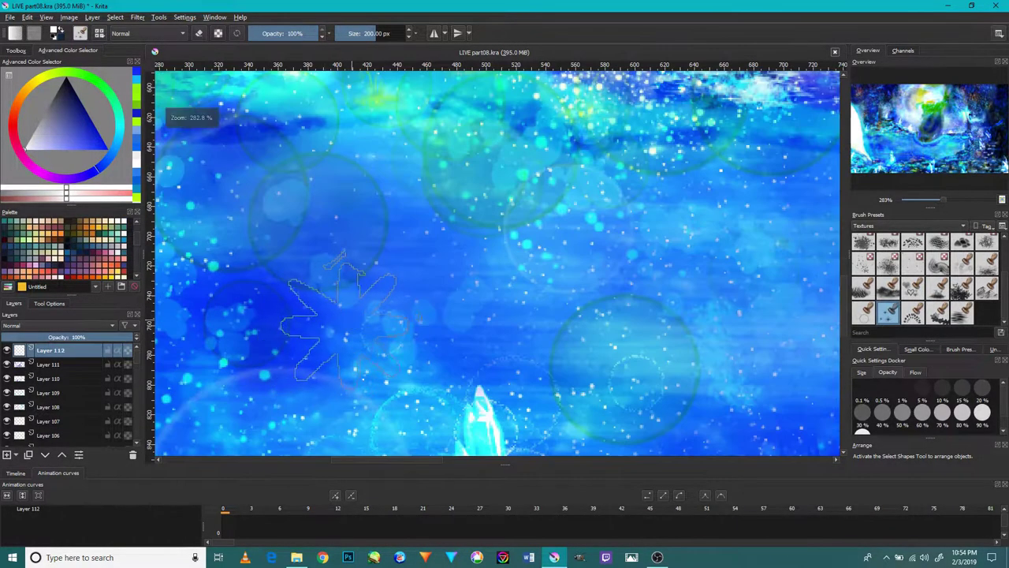
pyautogui.press('[')
pyautogui.press('[')
pyautogui.press('[')
pyautogui.press('[')
pyautogui.press('[')
pyautogui.press('[')
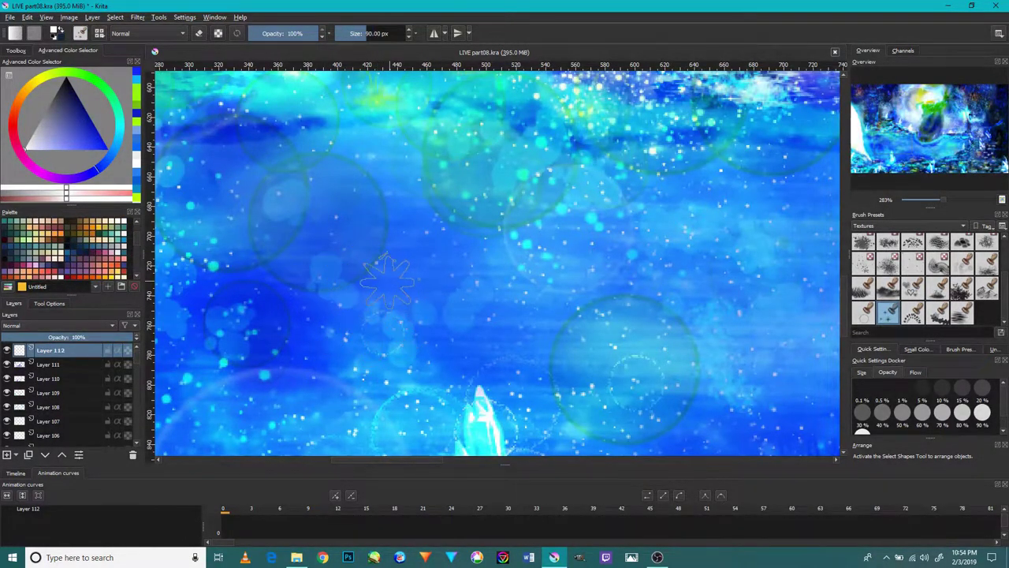
pyautogui.press('[')
pyautogui.press('[')
pyautogui.press('[')
pyautogui.press('[')
pyautogui.press('[')
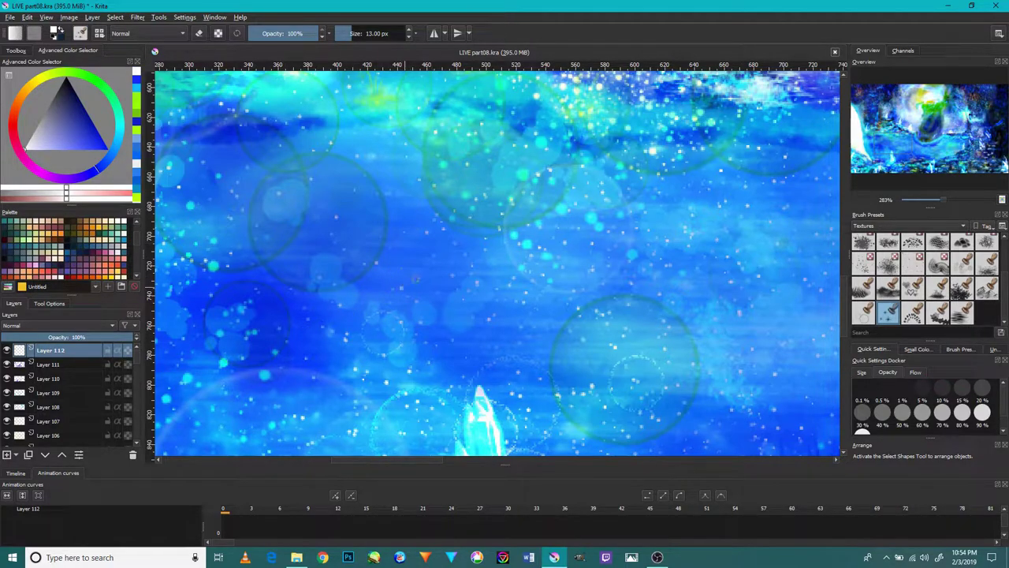
pyautogui.click(439, 265)
# Pan right across the lake toward the rock's reflection and the right-bank crystals.
pyautogui.moveTo(637, 371)
pyautogui.mouseDown()
pyautogui.moveTo(347, 351)
pyautogui.moveTo(205, 405)
pyautogui.mouseUp()
pyautogui.moveTo(617, 344); pyautogui.dragTo(493, 381)
pyautogui.moveTo(754, 292); pyautogui.dragTo(566, 394)
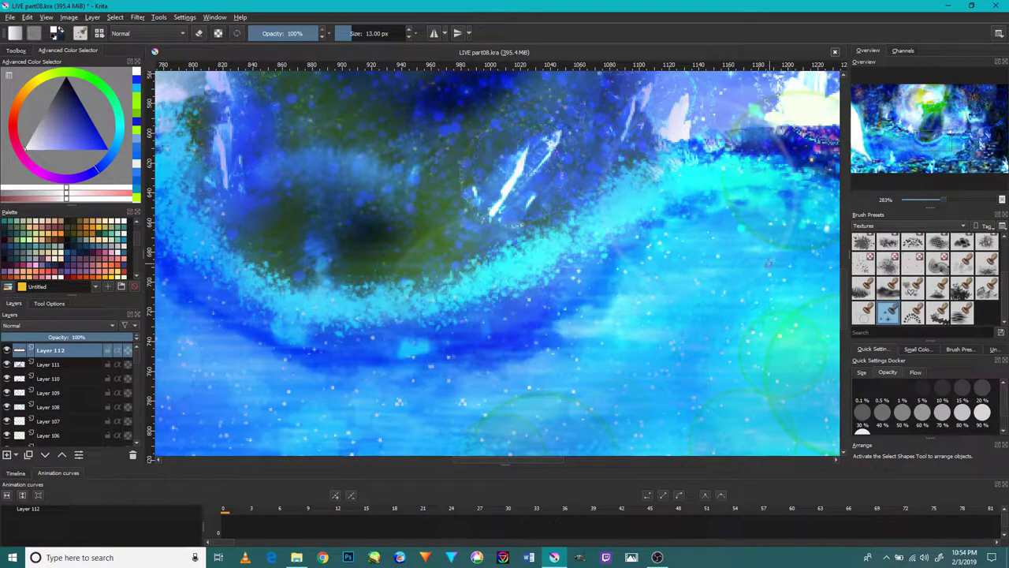
pyautogui.moveTo(733, 347); pyautogui.dragTo(598, 374)
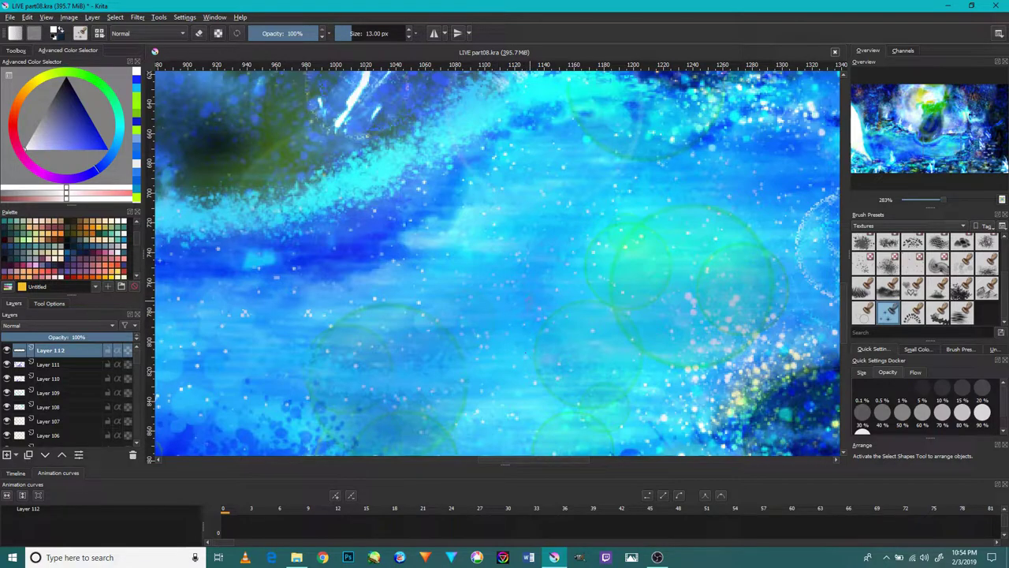
pyautogui.moveTo(704, 270); pyautogui.dragTo(454, 284)
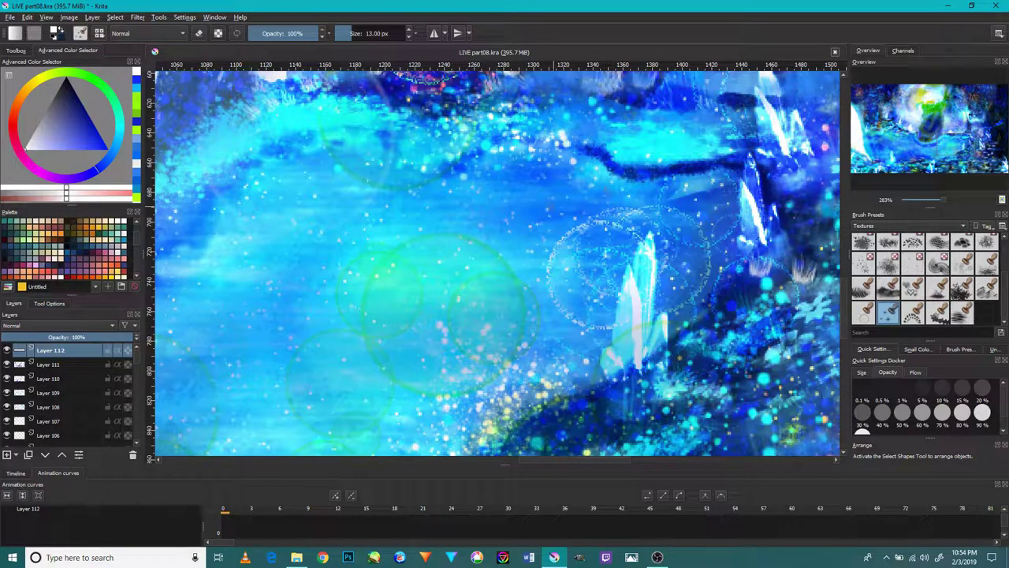
# Zoom and pan over the speckled water near the foreground plants.
pyautogui.scroll(-5, 556, 170)
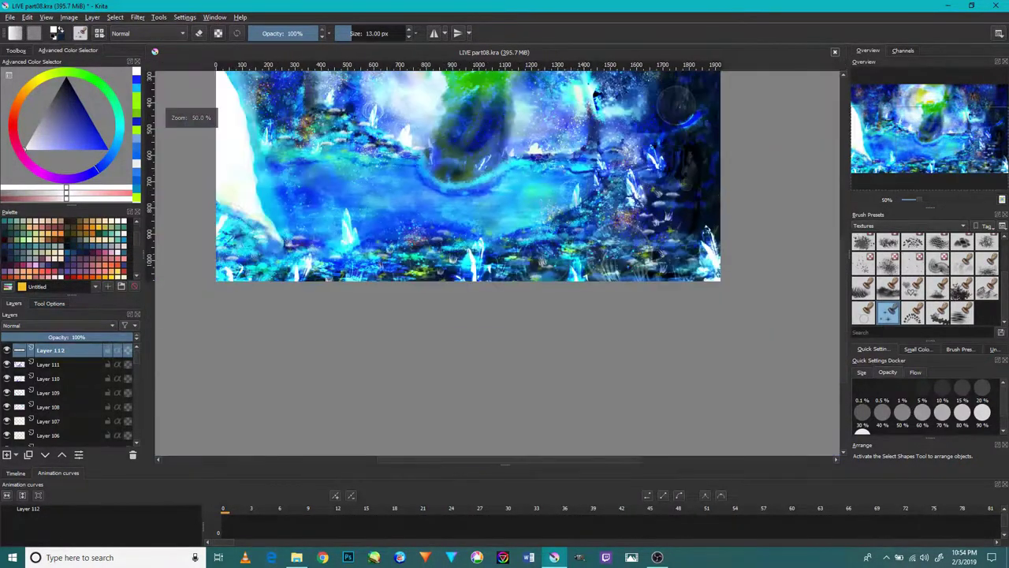
pyautogui.moveTo(583, 271); pyautogui.dragTo(588, 304)
pyautogui.scroll(5, 588, 304)
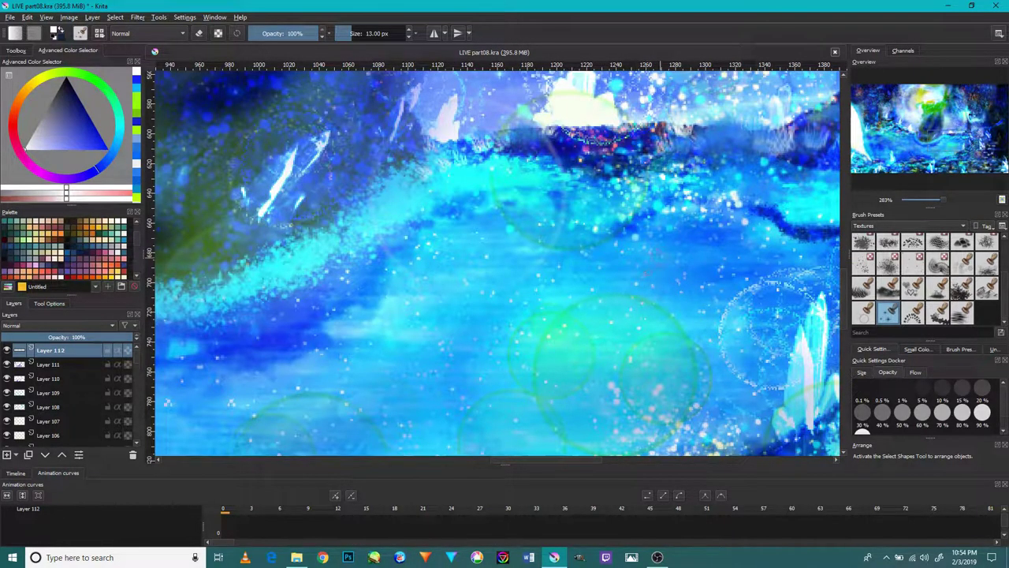
pyautogui.moveTo(500, 291); pyautogui.dragTo(763, 192)
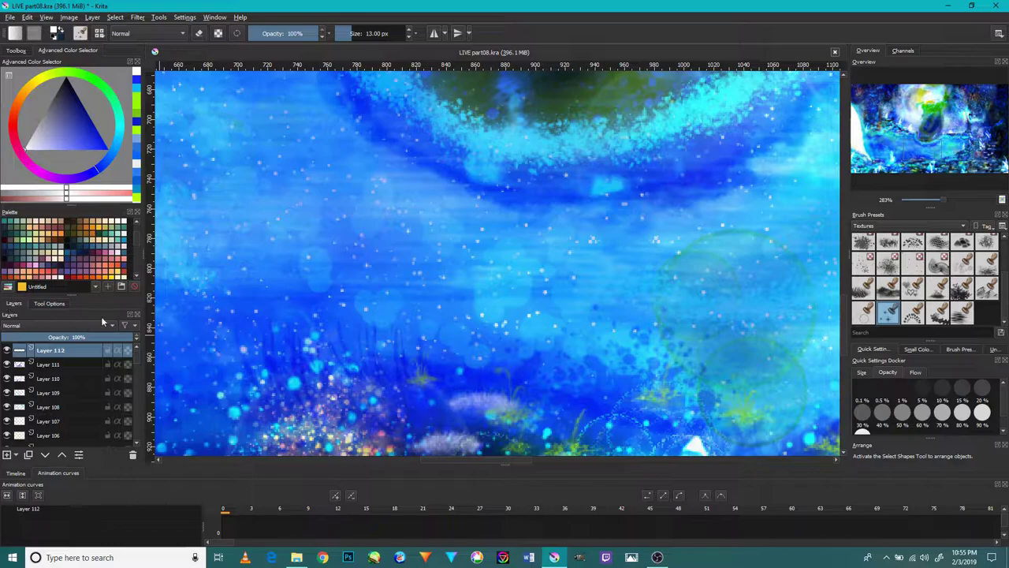
pyautogui.scroll(-5, 252, 292)
pyautogui.moveTo(350, 218); pyautogui.dragTo(559, 296)
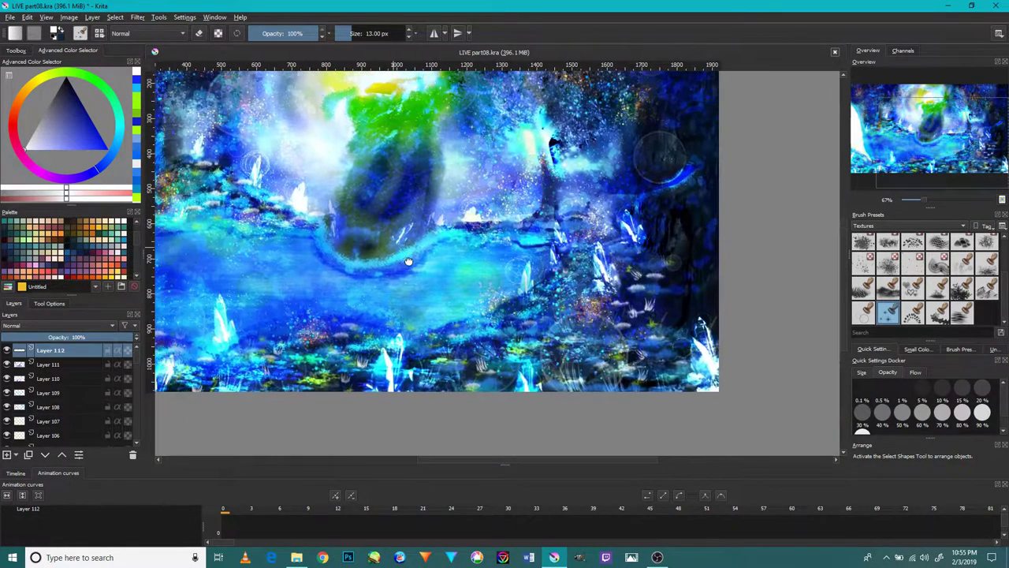
pyautogui.scroll(3, 419, 203)
pyautogui.scroll(2, 599, 299)
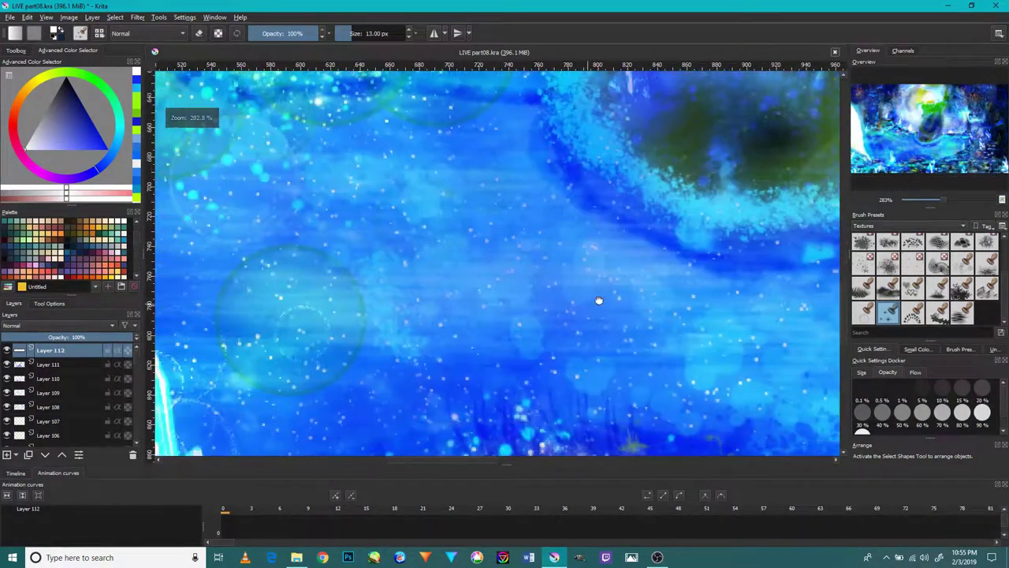
pyautogui.scroll(2, 451, 332)
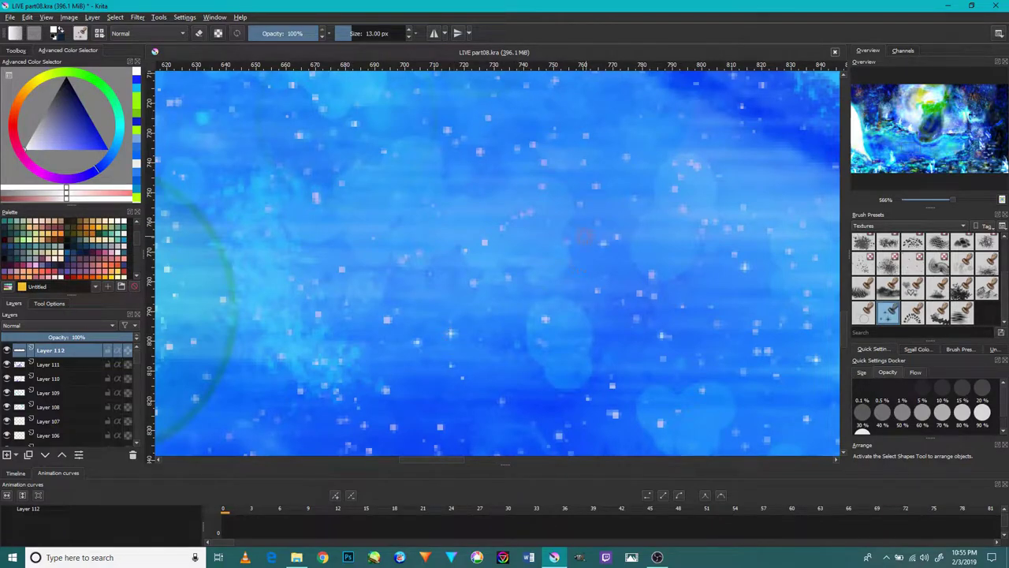
pyautogui.moveTo(585, 236); pyautogui.dragTo(610, 355)
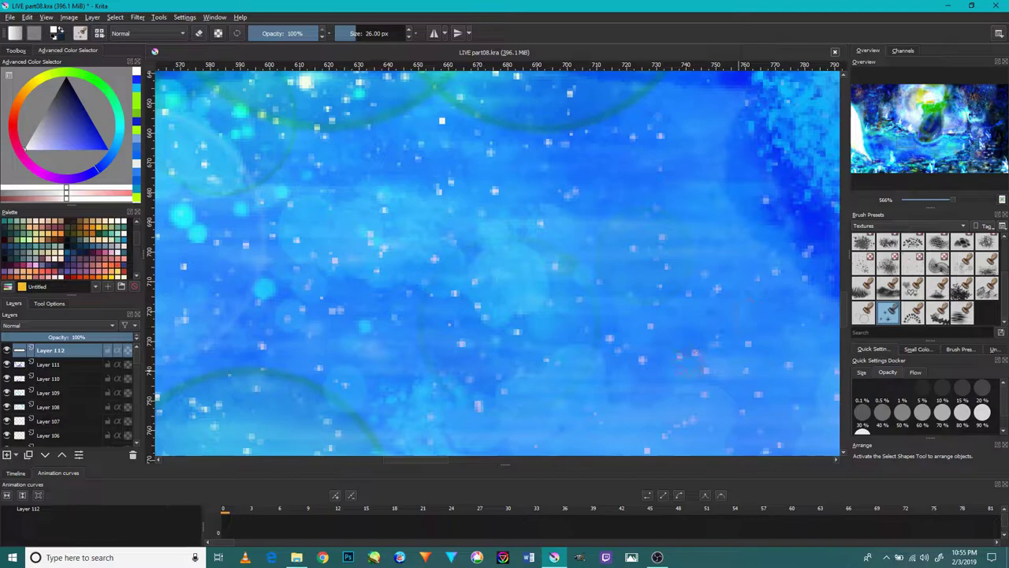
# Zoom to 100% and pan across the lake to frame the water by the crystal.
pyautogui.press('1')
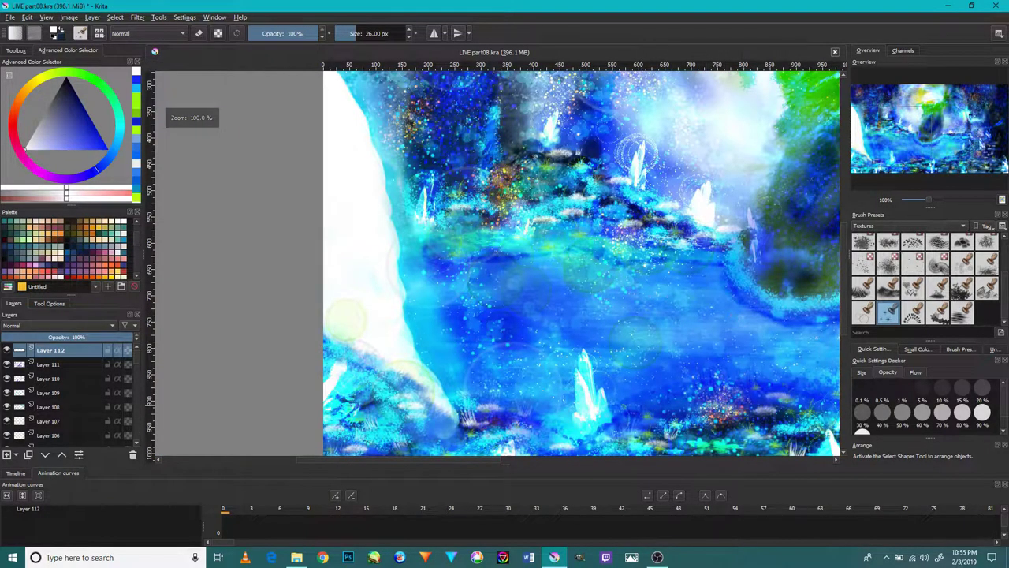
pyautogui.scroll(3, 622, 315)
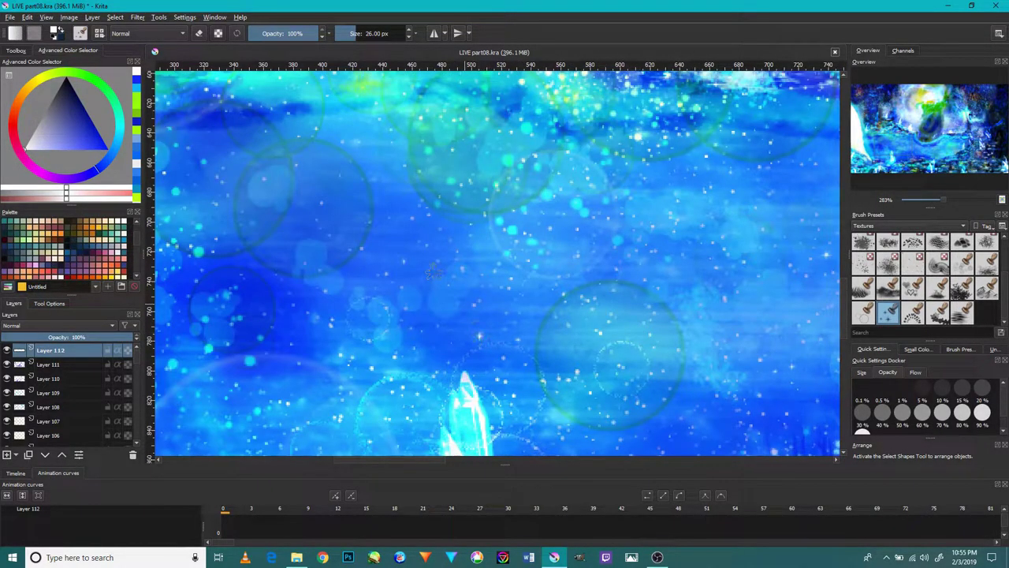
pyautogui.scroll(-2, 437, 296)
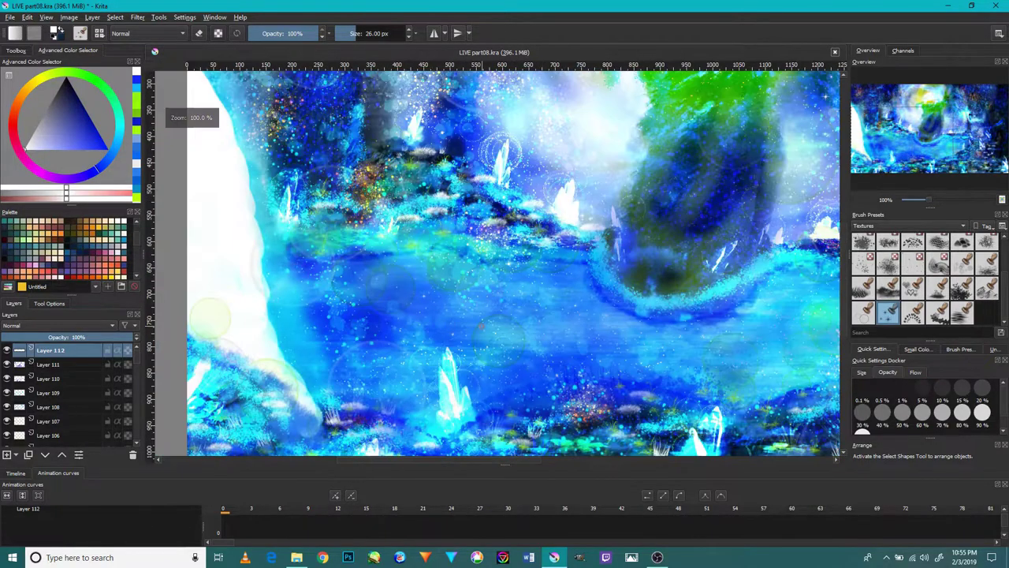
pyautogui.scroll(-2, 438, 296)
pyautogui.scroll(1, 453, 293)
pyautogui.scroll(1, 442, 307)
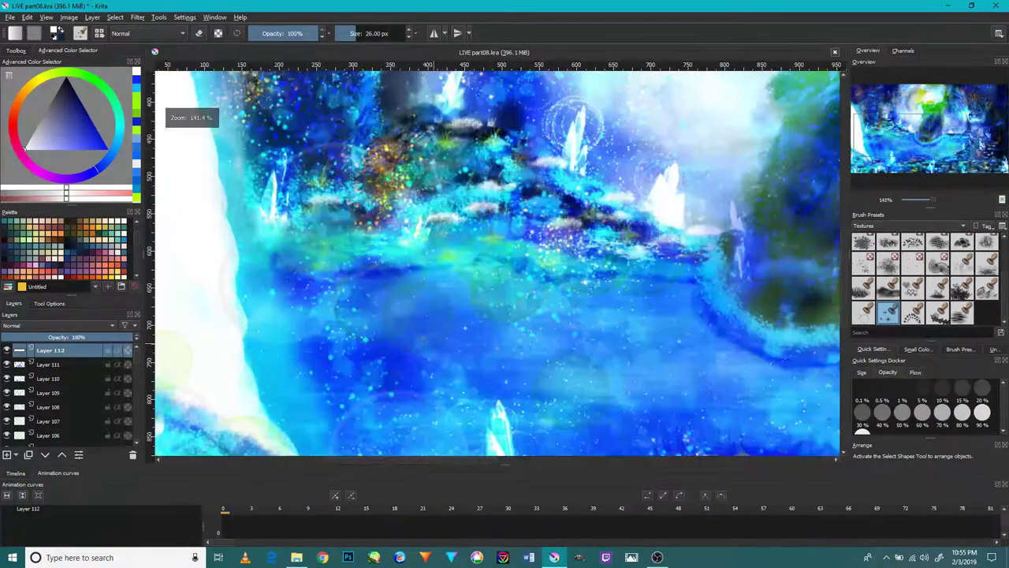
pyautogui.scroll(1, 418, 339)
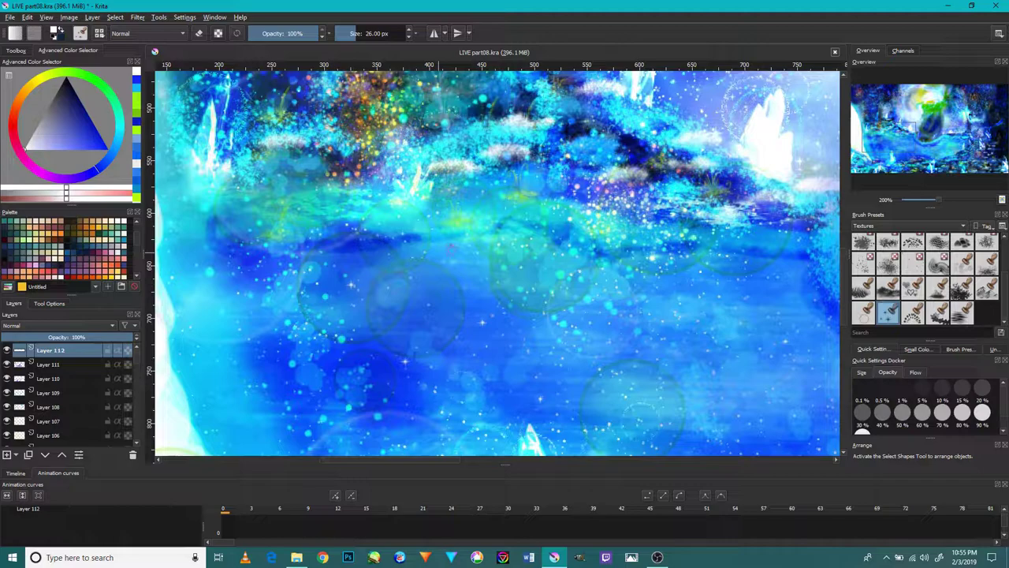
pyautogui.moveTo(547, 383); pyautogui.dragTo(421, 320)
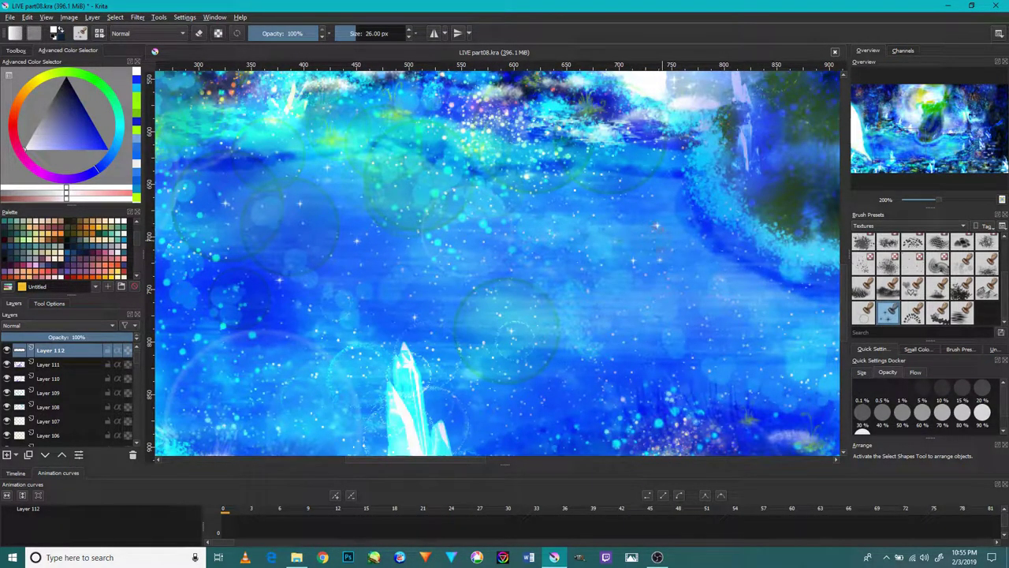
pyautogui.moveTo(789, 327); pyautogui.dragTo(394, 270)
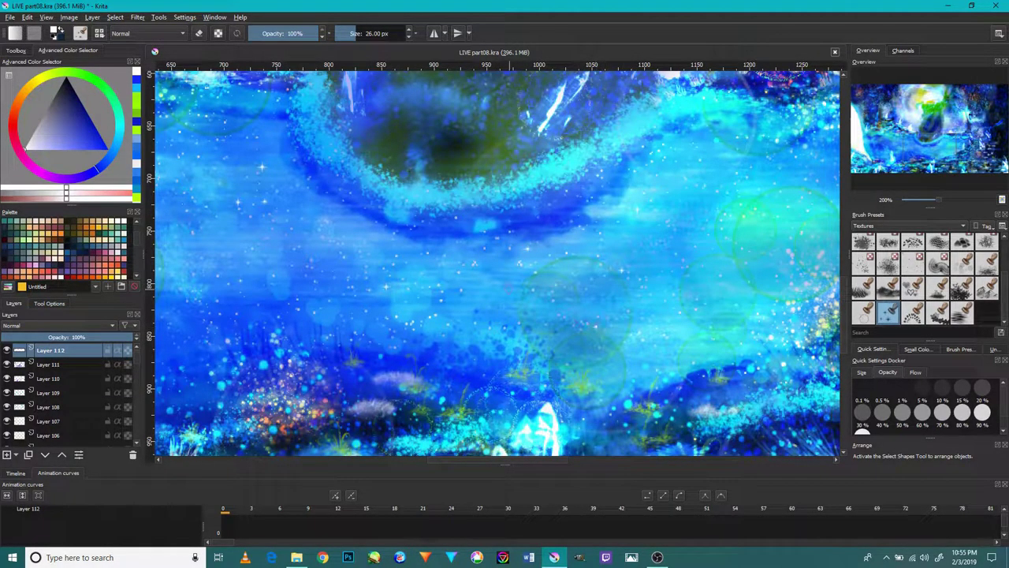
pyautogui.scroll(-2, 496, 260)
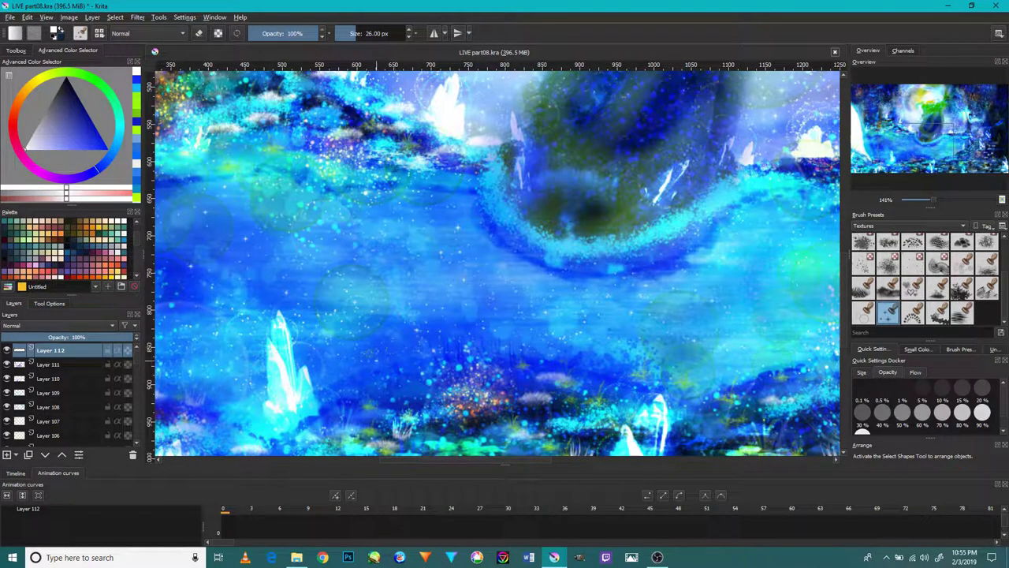
pyautogui.moveTo(433, 236); pyautogui.dragTo(656, 385)
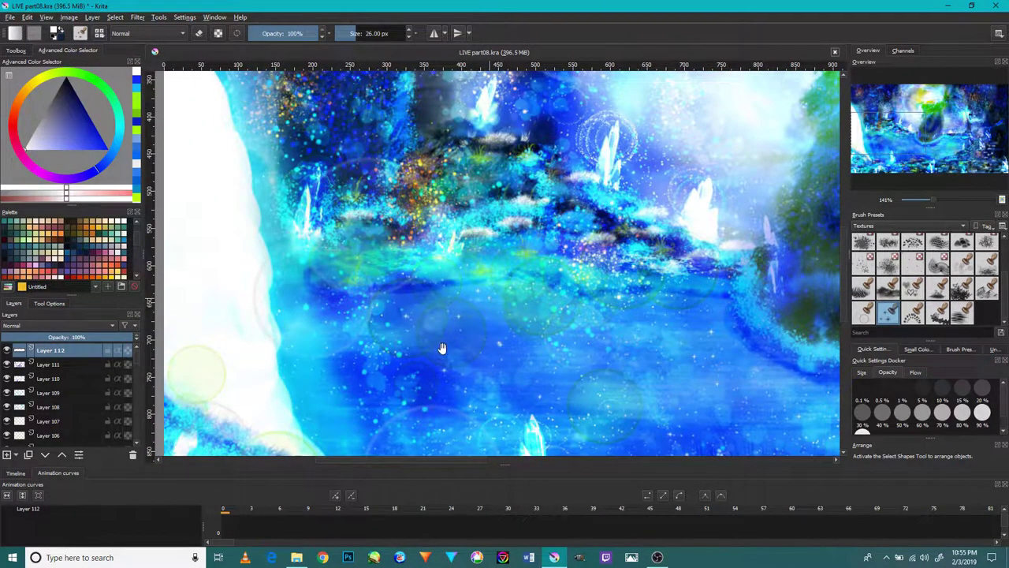
pyautogui.scroll(1, 442, 348)
pyautogui.scroll(1, 442, 348)
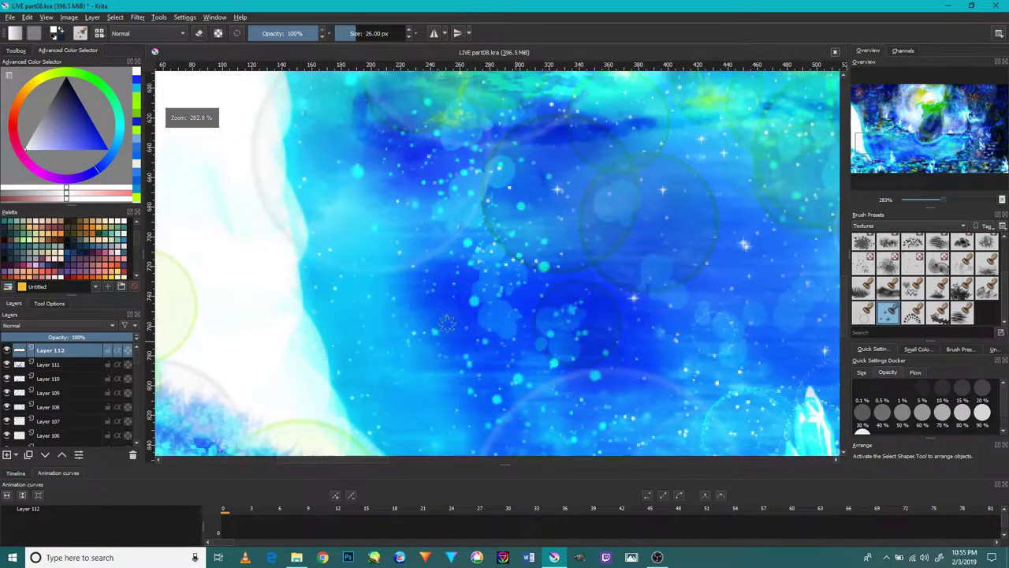
# Stamp a white star sparkle on the lake water.
pyautogui.click(368, 269)
pyautogui.scroll(-4, 446, 435)
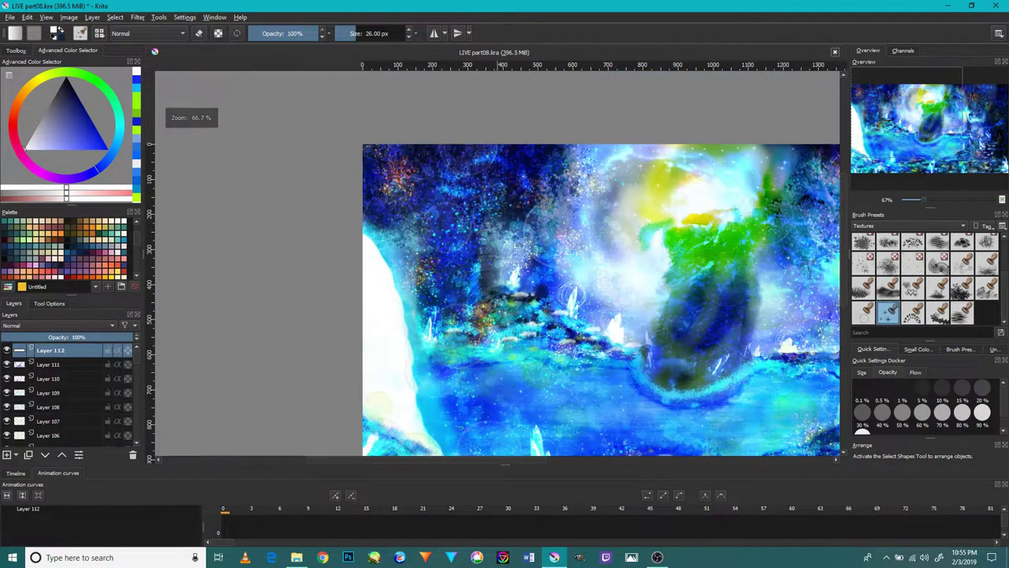
pyautogui.scroll(1, 526, 401)
pyautogui.scroll(2, 473, 347)
pyautogui.scroll(1, 467, 341)
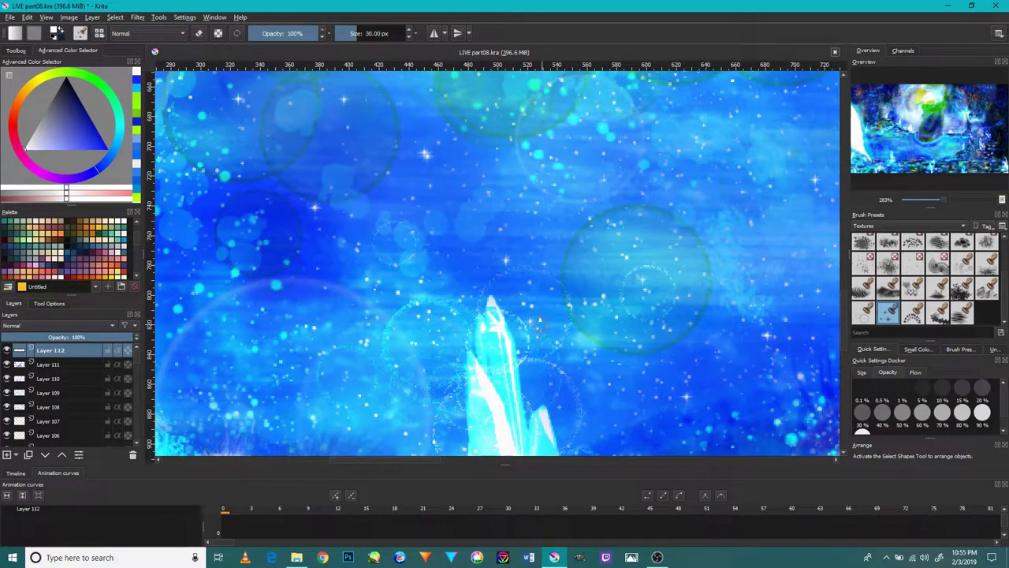
# Stamp four sparkle stars around and beside the crystal with the 38 px brush.
pyautogui.click(527, 309)
pyautogui.click(465, 284)
pyautogui.click(451, 371)
pyautogui.click(513, 292)
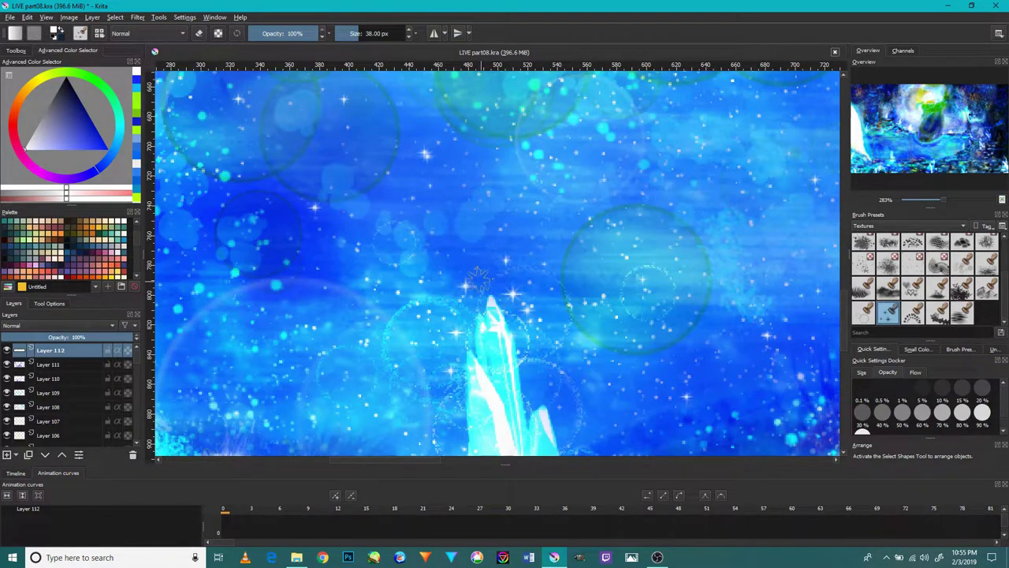
pyautogui.scroll(-3, 566, 406)
pyautogui.scroll(1, 480, 352)
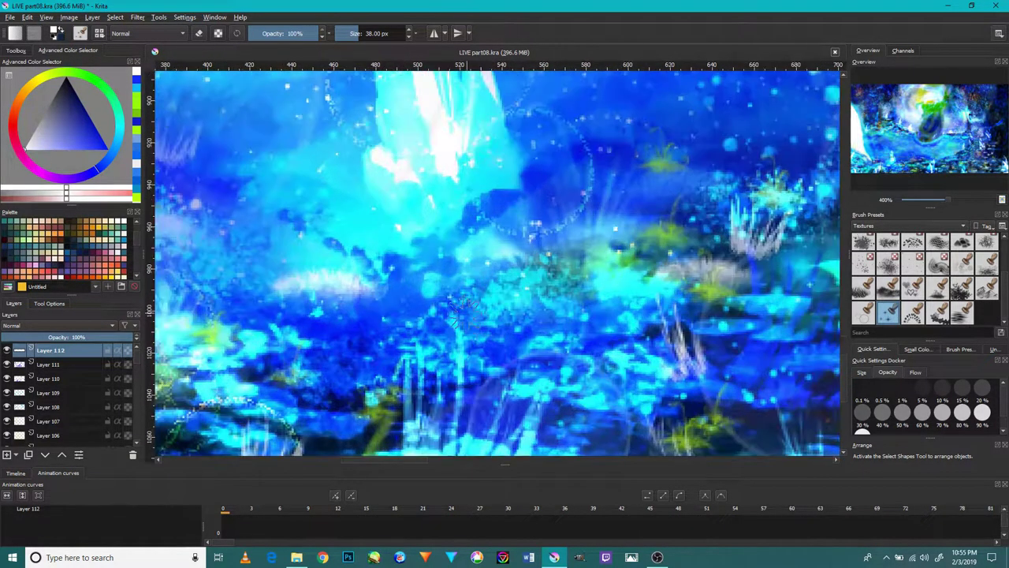
# Add three sparkle stars among the foreground plants at the lake's edge.
pyautogui.click(479, 351)
pyautogui.click(426, 298)
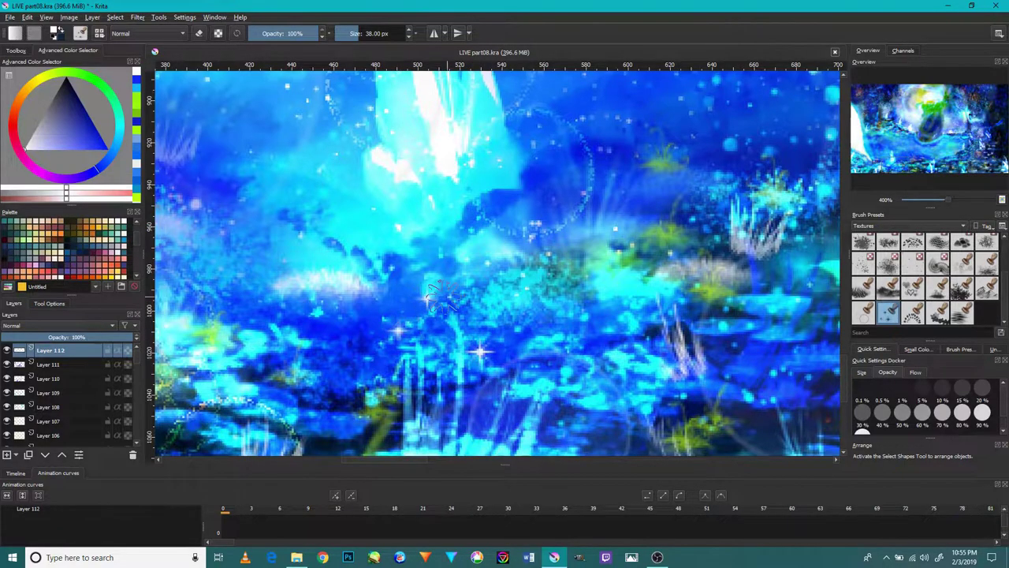
pyautogui.click(499, 323)
pyautogui.scroll(-3, 320, 272)
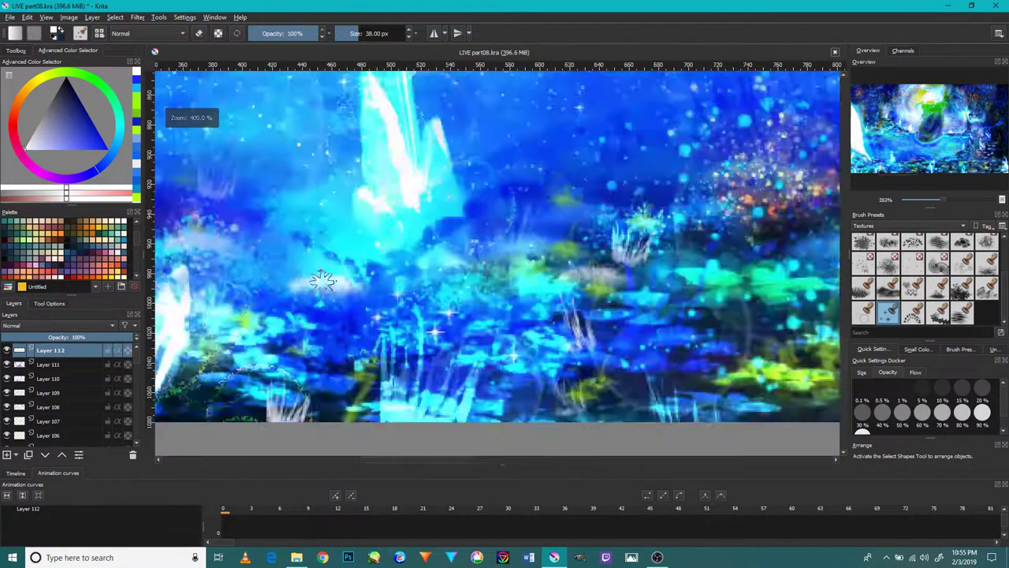
pyautogui.scroll(-3, 320, 272)
pyautogui.scroll(2, 286, 225)
pyautogui.scroll(2, 398, 333)
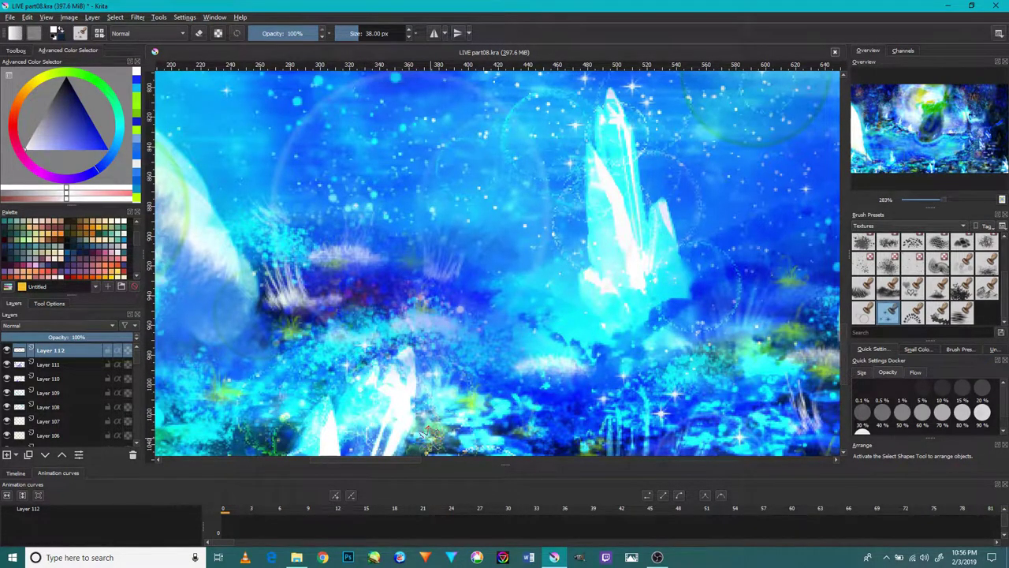
# Zoom to 100% on the foreground plants and stamp four more sparkles on them.
pyautogui.moveTo(422, 429); pyautogui.dragTo(777, 426)
pyautogui.press('1')
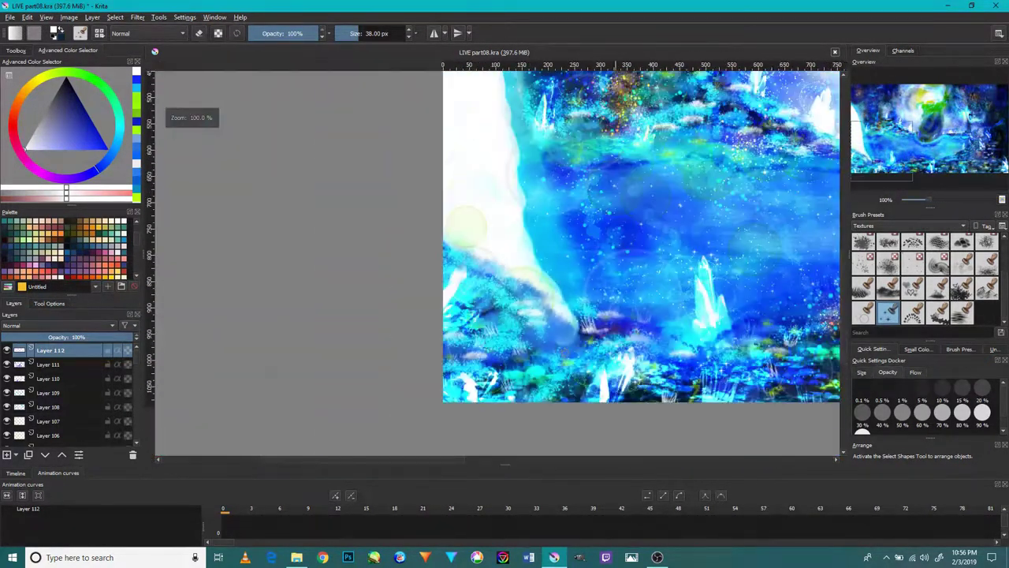
pyautogui.scroll(5, 605, 380)
pyautogui.moveTo(605, 381); pyautogui.dragTo(322, 300)
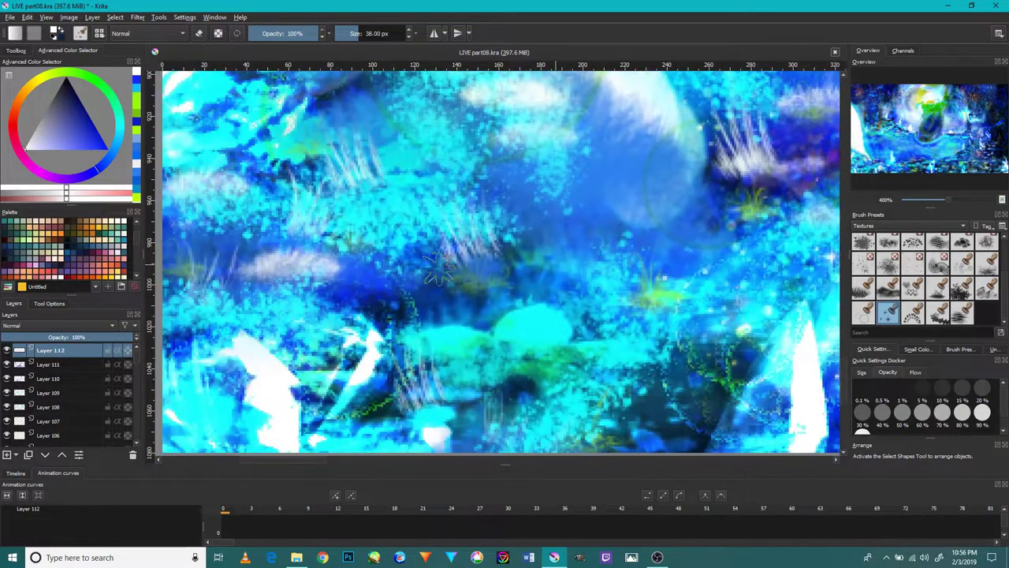
pyautogui.click(308, 319)
pyautogui.click(296, 346)
pyautogui.click(359, 401)
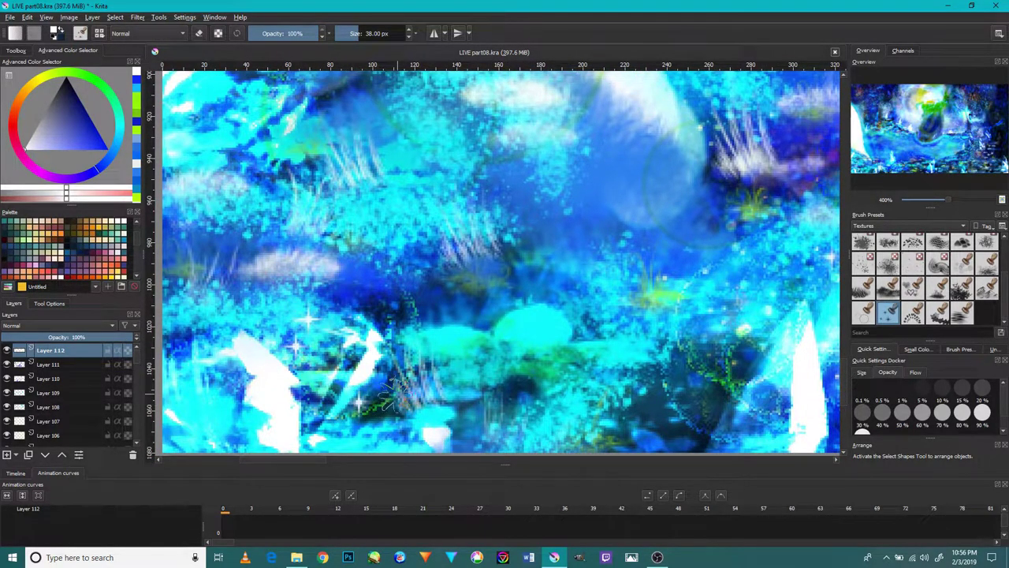
pyautogui.click(398, 368)
# Pan and zoom the view back onto the crystal's tip.
pyautogui.scroll(-1, 372, 331)
pyautogui.moveTo(372, 331); pyautogui.dragTo(442, 229)
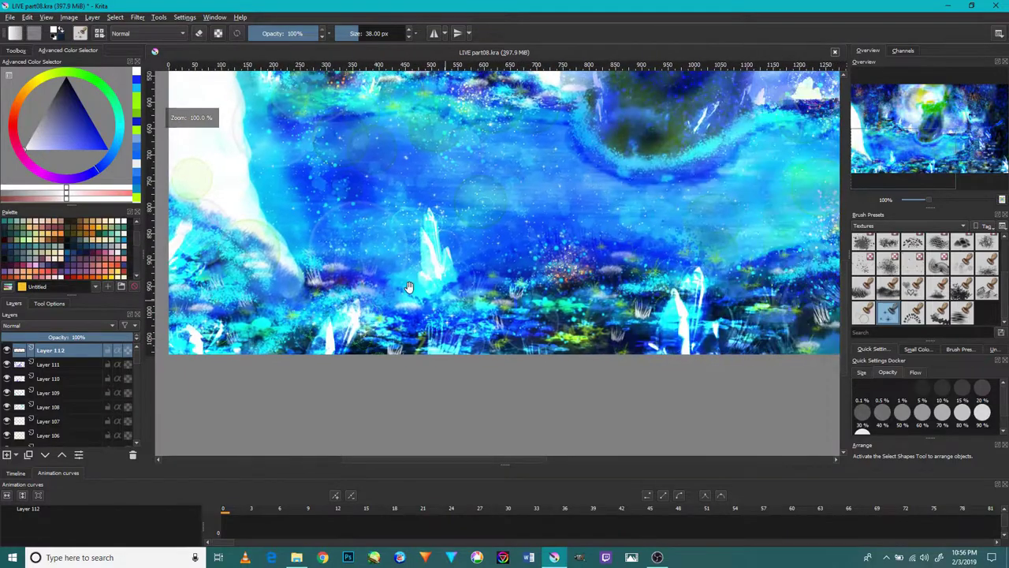
pyautogui.hscroll(10, 443, 229)
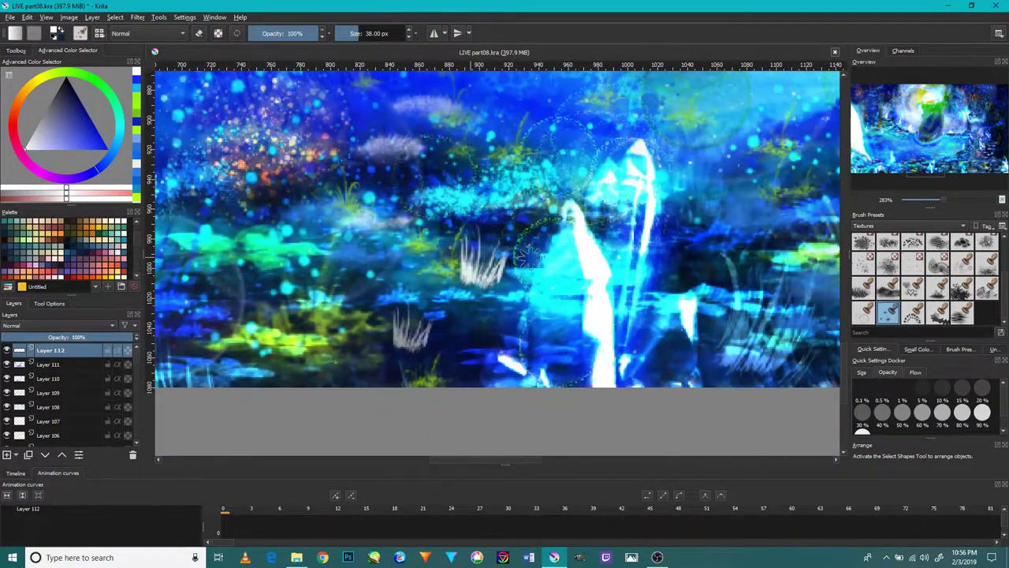
pyautogui.scroll(2, 619, 229)
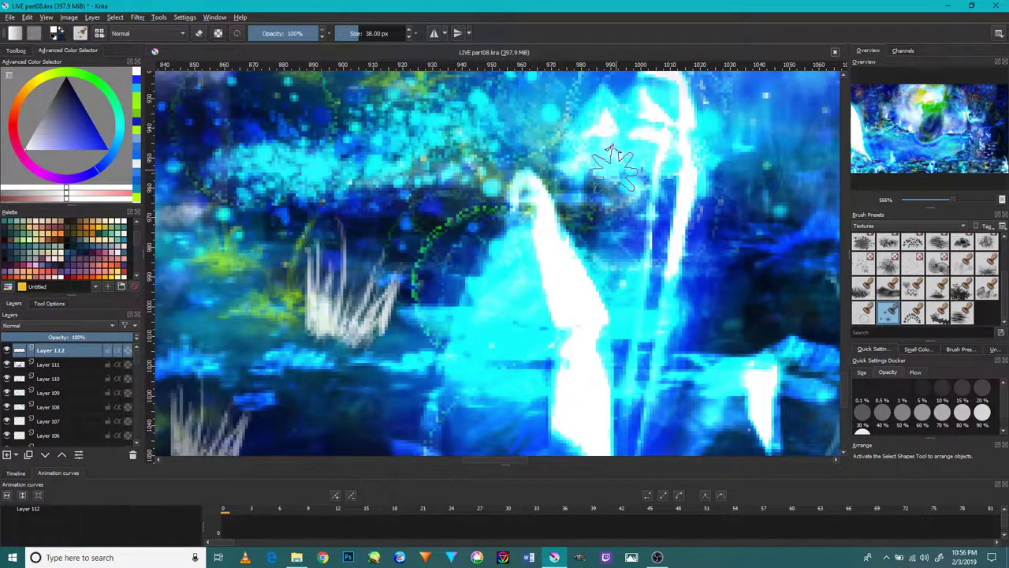
pyautogui.moveTo(608, 153); pyautogui.dragTo(599, 258)
pyautogui.scroll(-4, 587, 166)
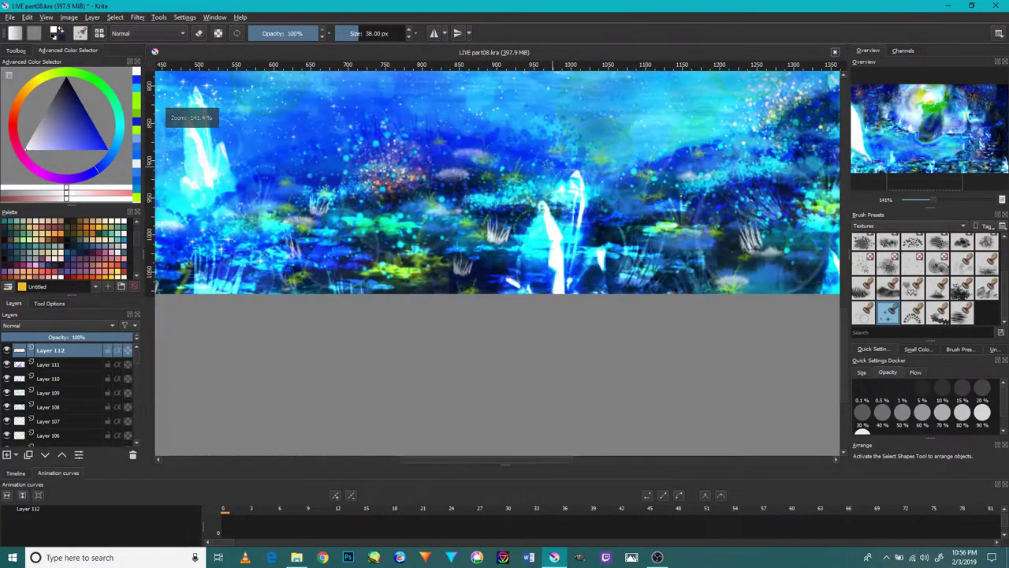
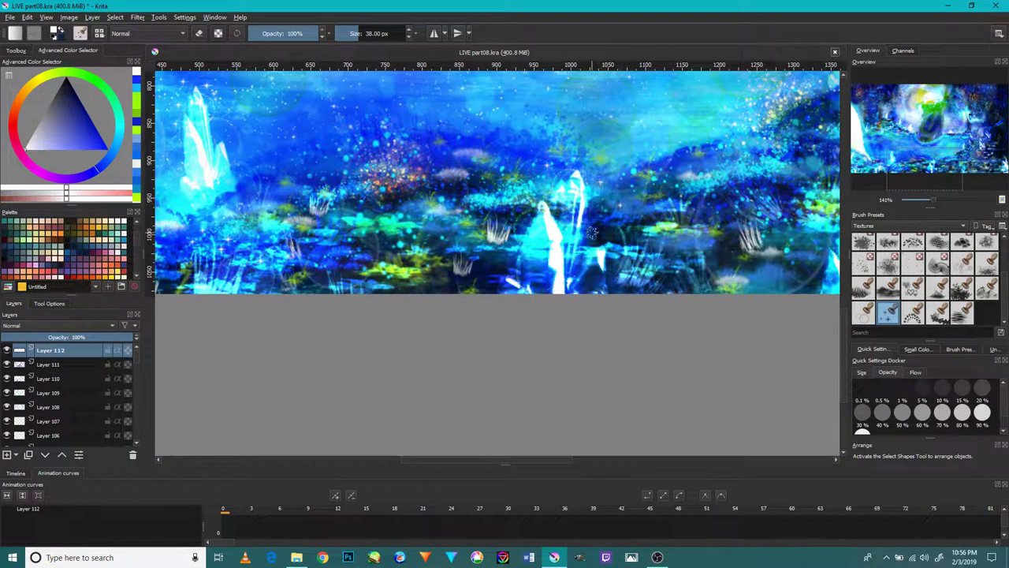
# Save the painting as a new version, changing LIVE part08 to LIVE part09.
pyautogui.click(12, 17)
pyautogui.click(56, 83)
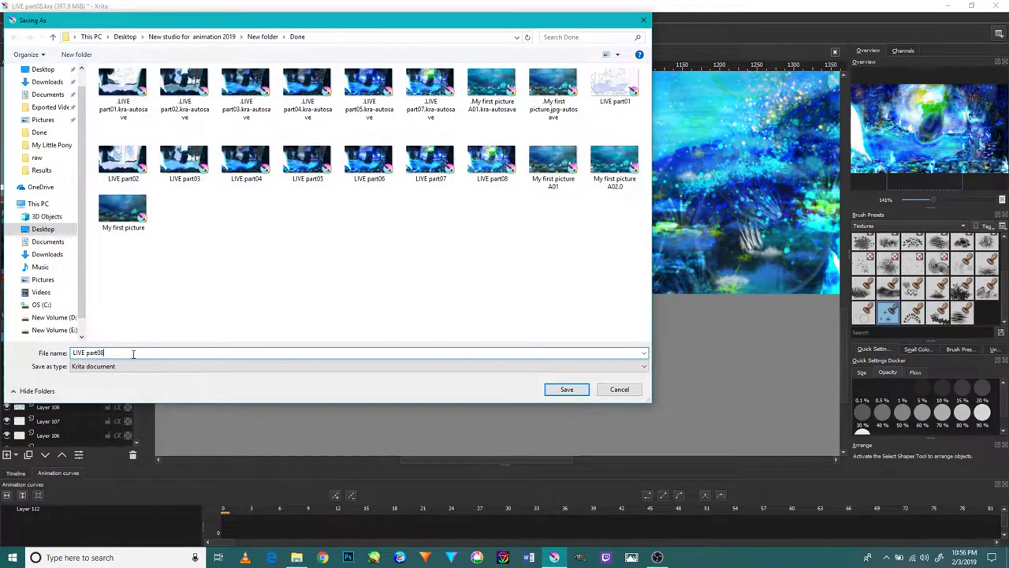
pyautogui.press('BackSpace')
pyautogui.write('9')
pyautogui.press('Return')
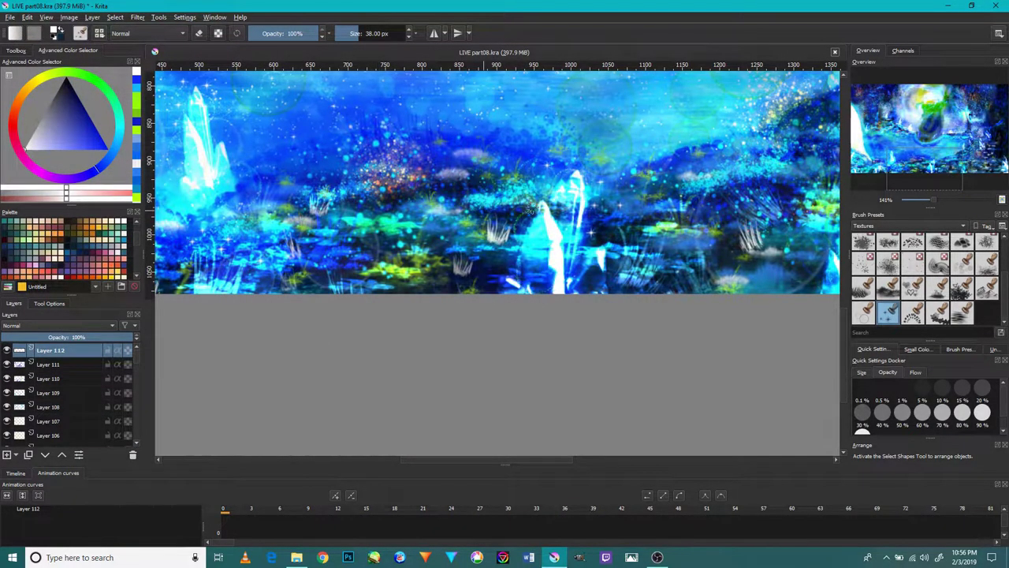
# Zoom in on the central crystals and stamp four white sparkle stars around them.
pyautogui.scroll(3, 536, 207)
pyautogui.scroll(-1, 556, 180)
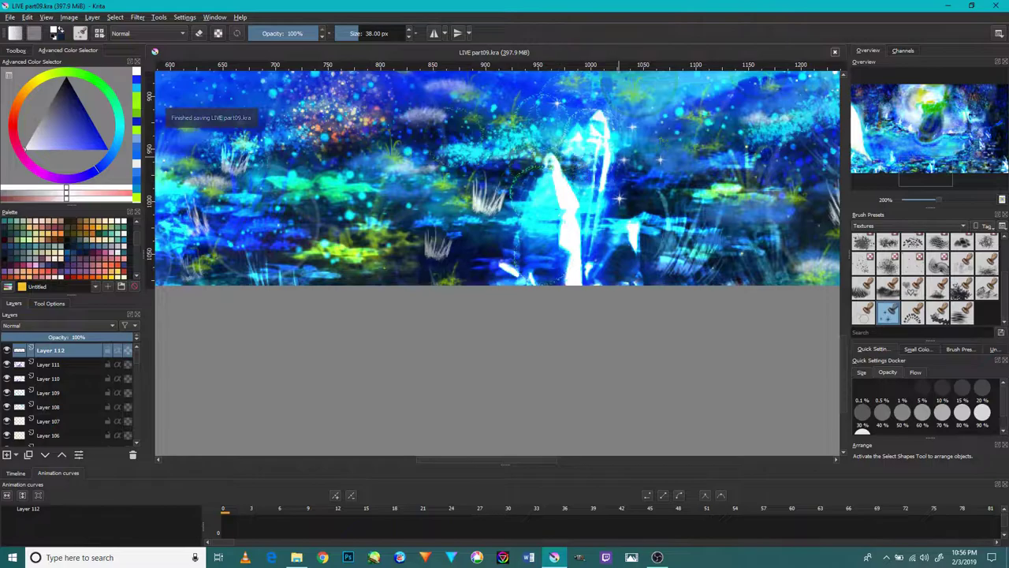
pyautogui.scroll(1, 509, 227)
pyautogui.scroll(1, 508, 227)
pyautogui.scroll(1, 508, 227)
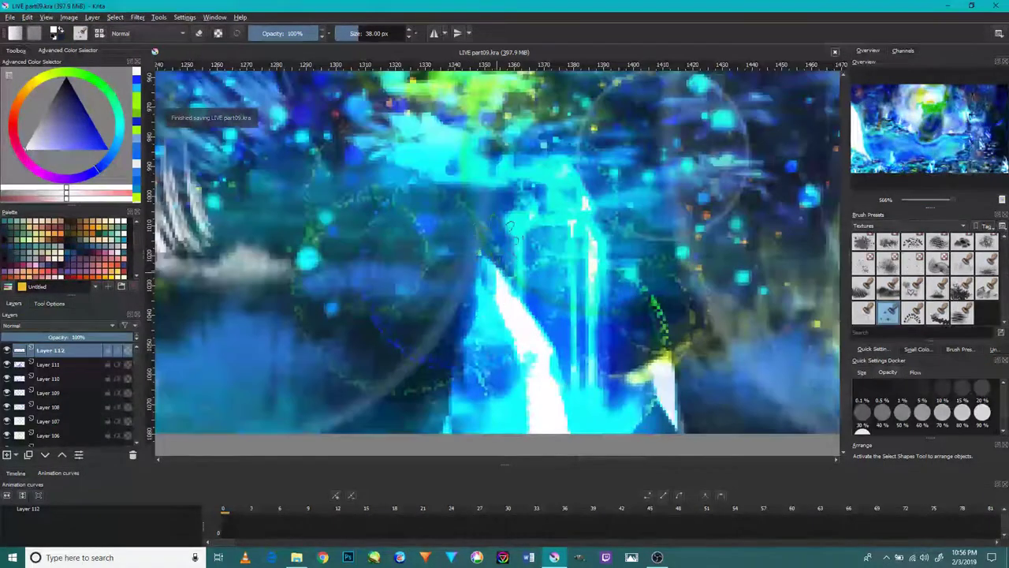
pyautogui.click(669, 254)
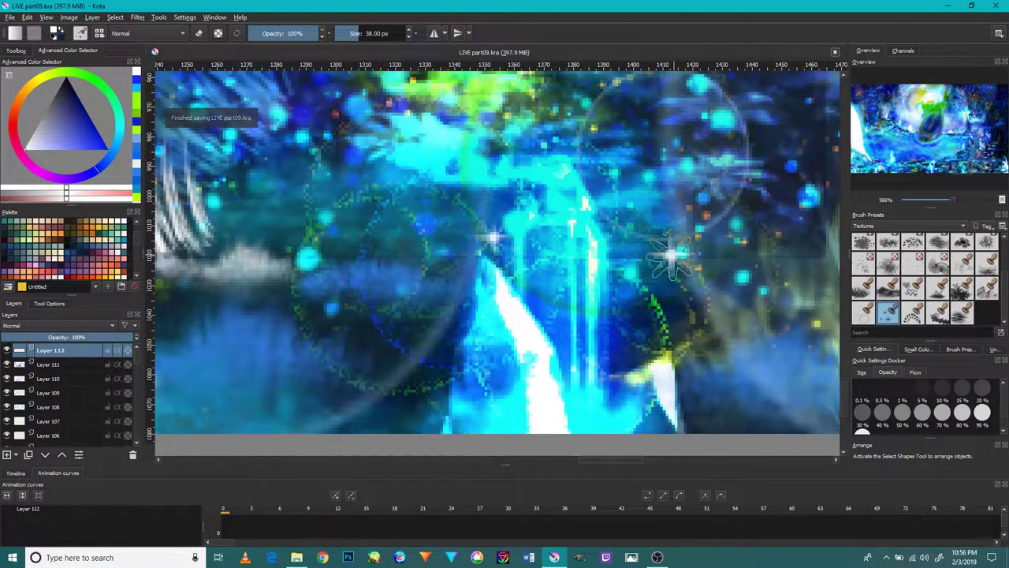
pyautogui.click(630, 150)
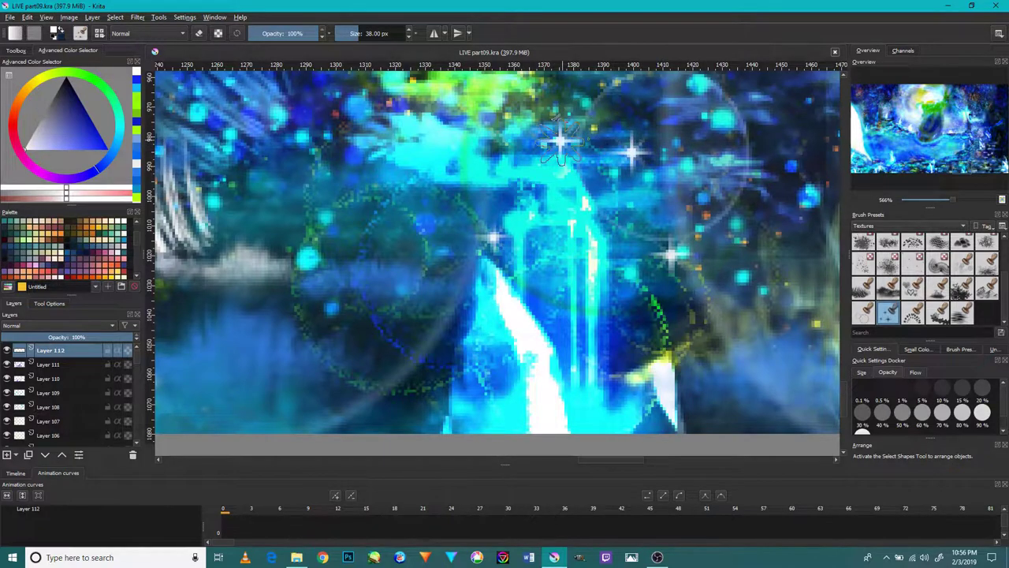
pyautogui.scroll(-4, 679, 207)
pyautogui.scroll(2, 584, 225)
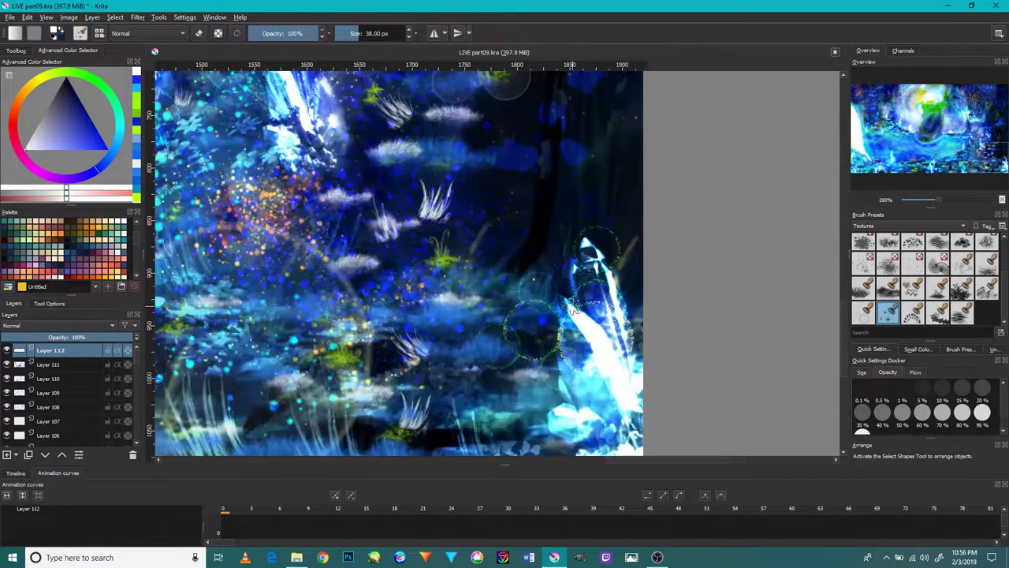
pyautogui.click(585, 223)
pyautogui.click(625, 231)
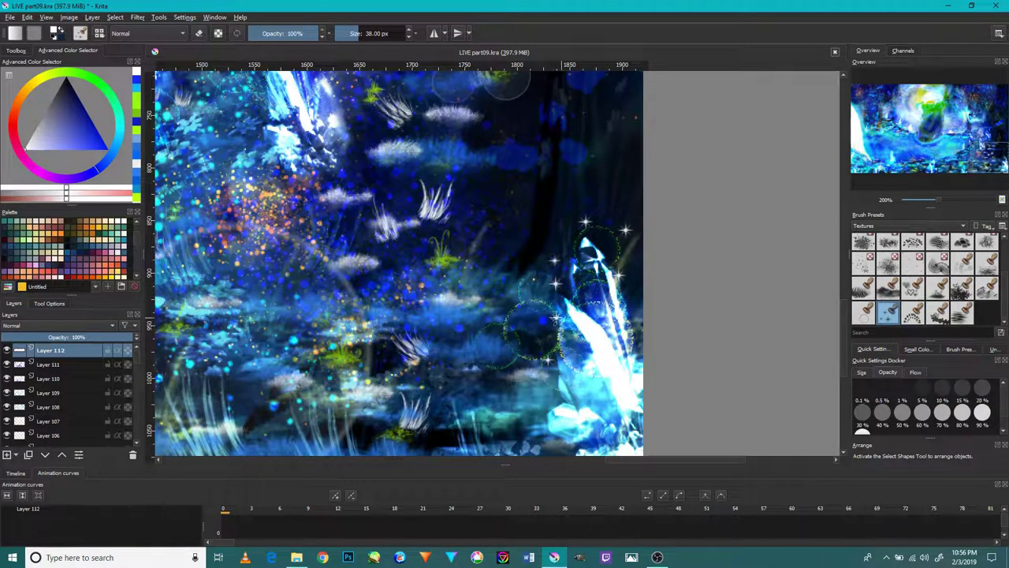
# Zoom around the crystals and shrink the star brush with [.
pyautogui.scroll(-3, 556, 158)
pyautogui.scroll(2, 543, 357)
pyautogui.scroll(-3, 543, 357)
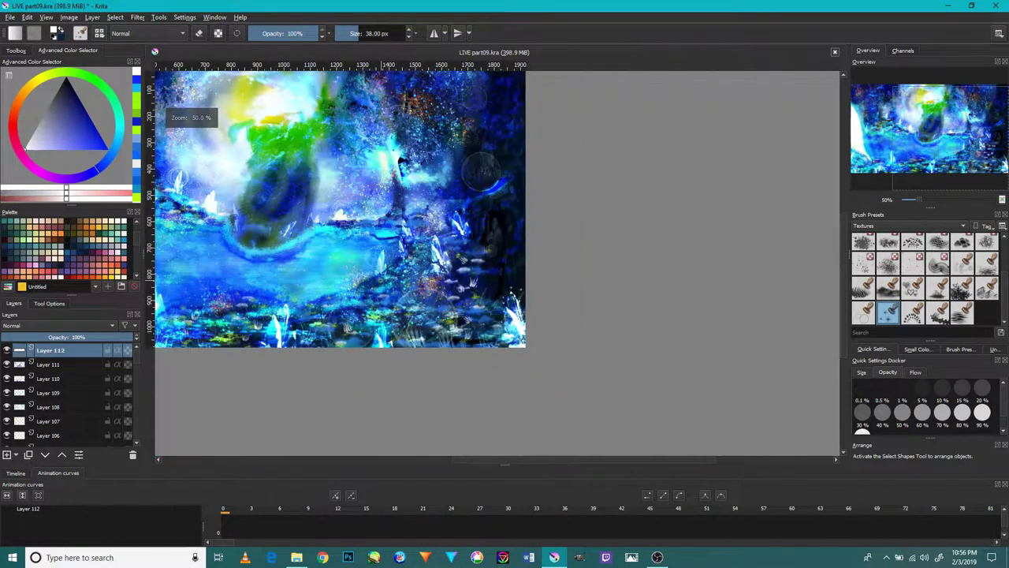
pyautogui.scroll(1, 543, 357)
pyautogui.scroll(3, 543, 357)
pyautogui.scroll(2, 536, 367)
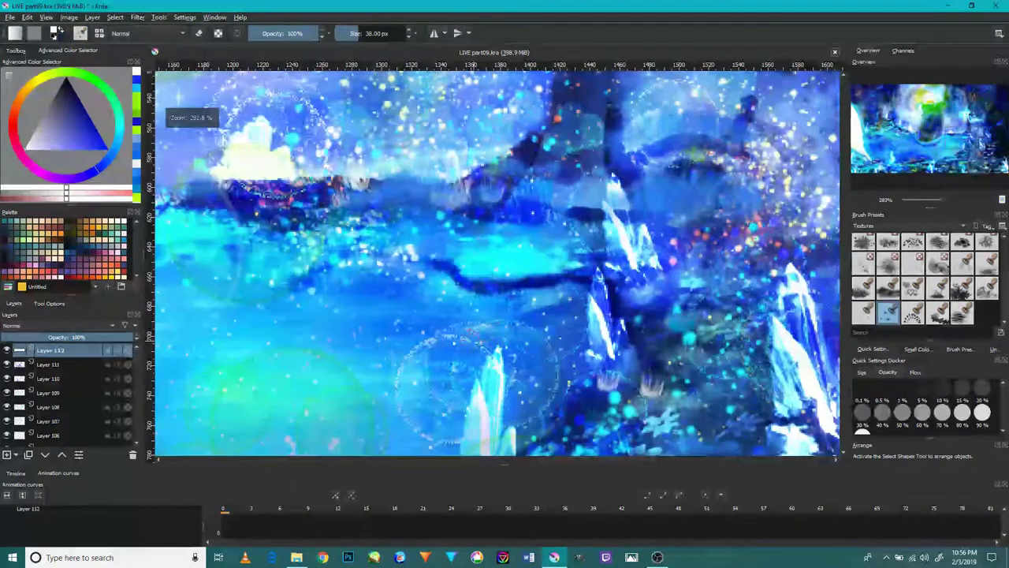
pyautogui.scroll(2, 520, 383)
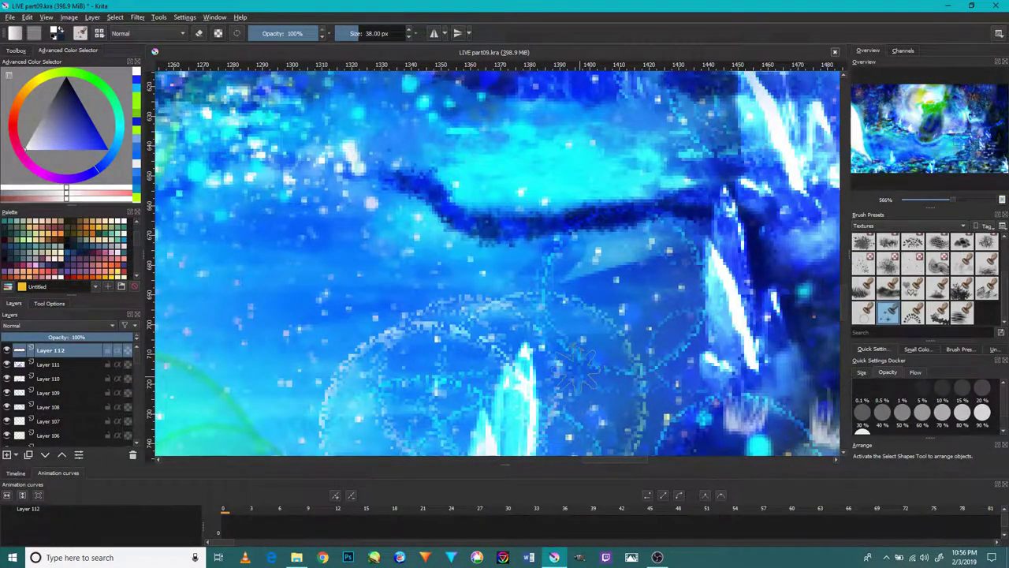
pyautogui.press('[')
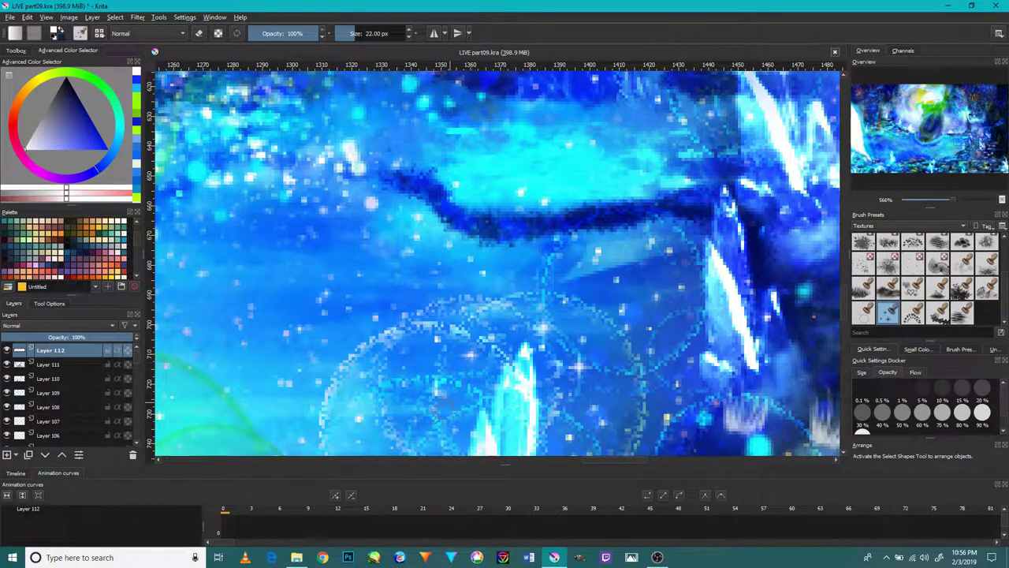
pyautogui.scroll(-3, 452, 401)
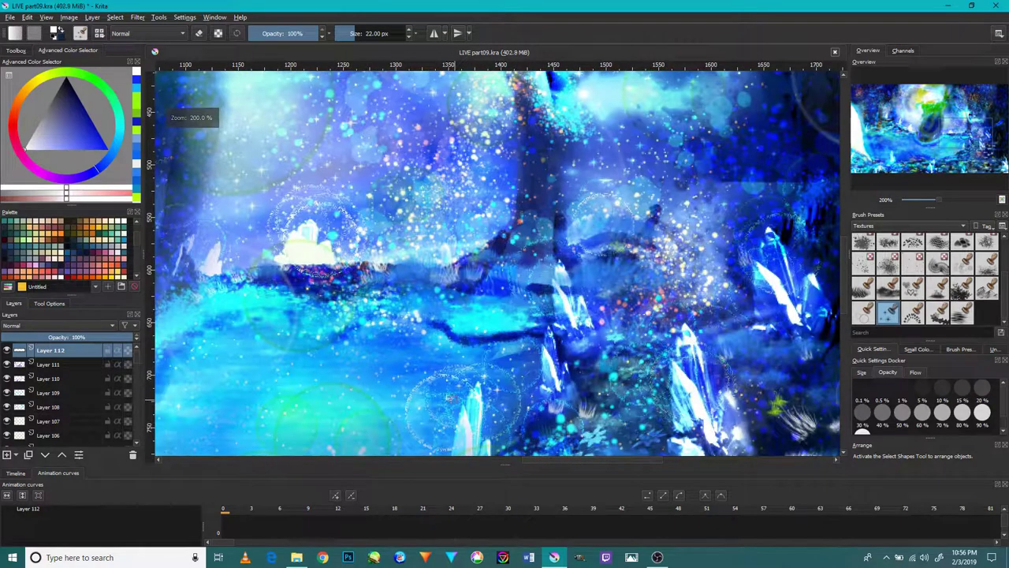
pyautogui.scroll(-2, 635, 353)
pyautogui.scroll(3, 689, 331)
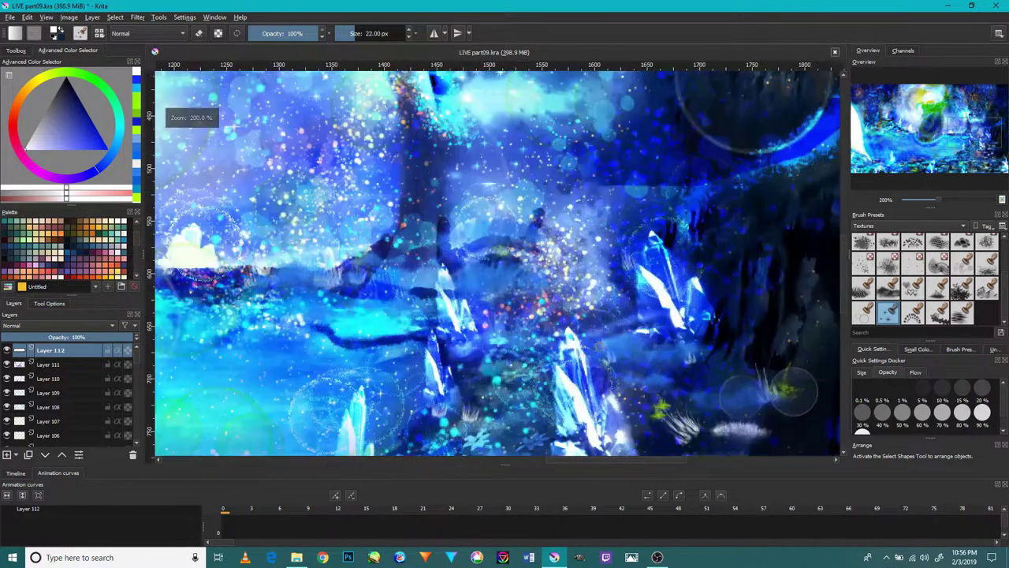
pyautogui.scroll(2, 689, 331)
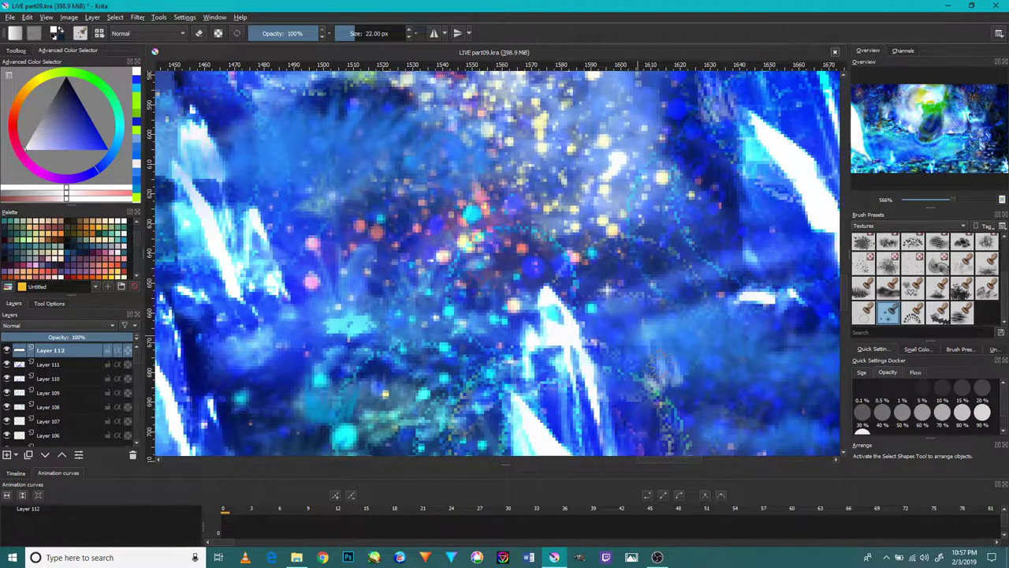
# Enlarge the star brush slightly with ] and zoom around the crystals to review.
pyautogui.press(']')
pyautogui.scroll(-4, 623, 315)
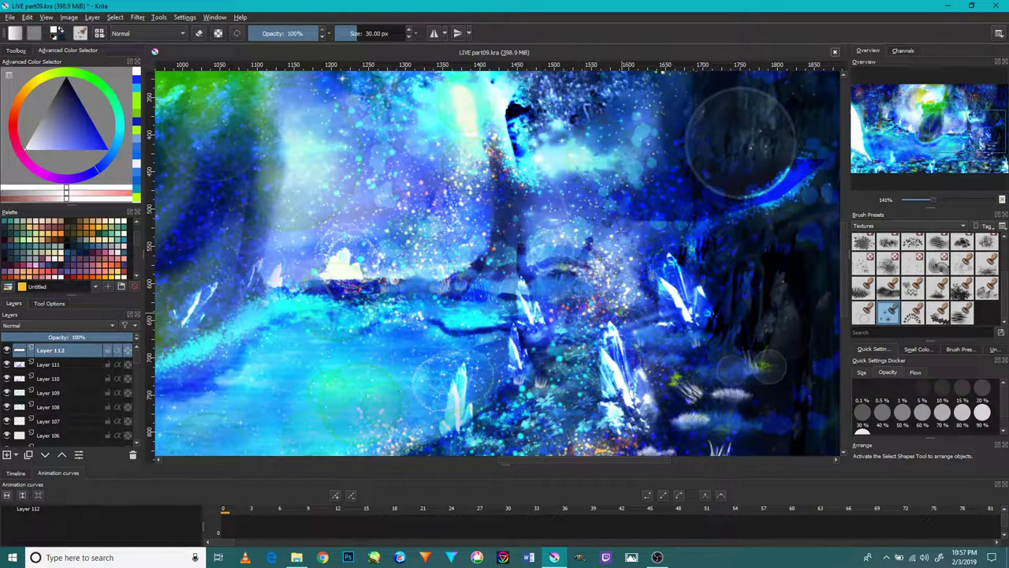
pyautogui.scroll(1, 678, 264)
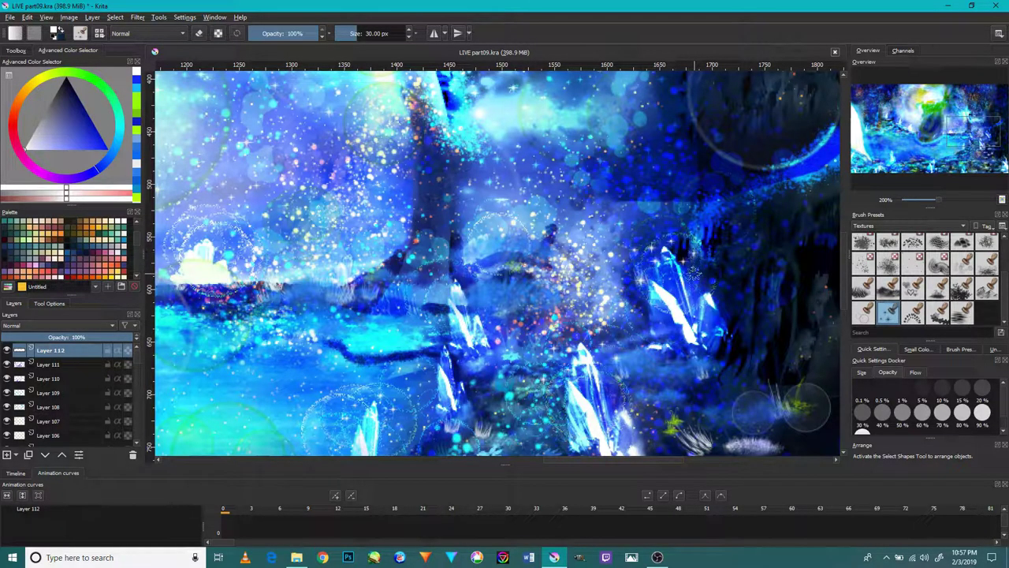
pyautogui.scroll(1, 483, 324)
pyautogui.scroll(1, 520, 304)
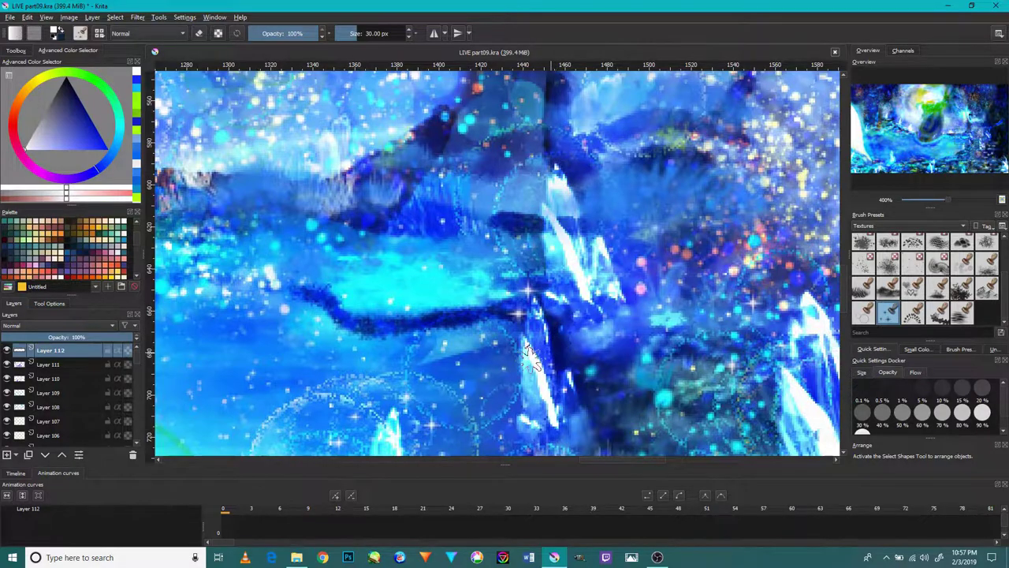
pyautogui.scroll(-4, 519, 339)
pyautogui.scroll(2, 495, 327)
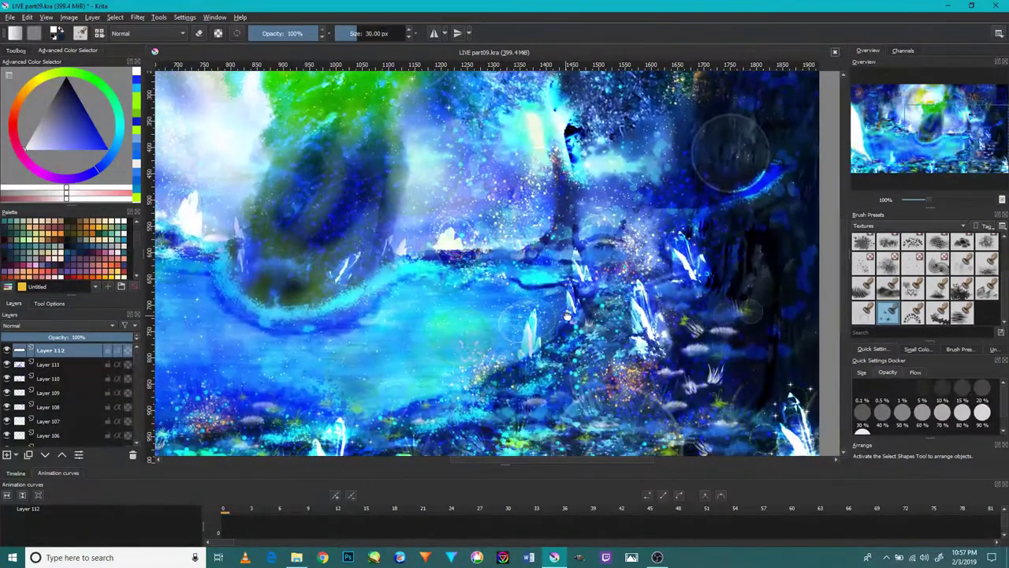
pyautogui.scroll(2, 528, 225)
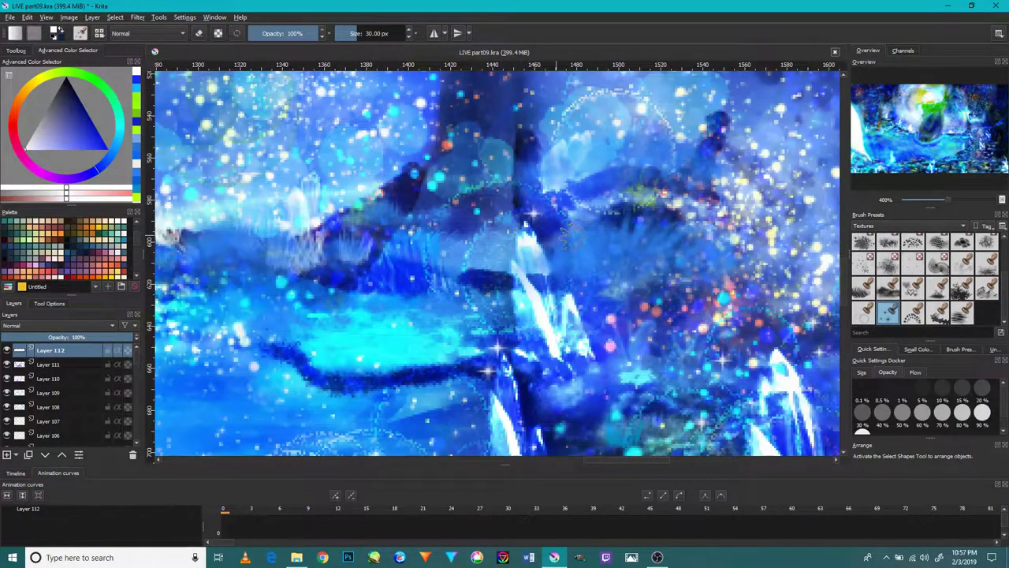
pyautogui.press('1')
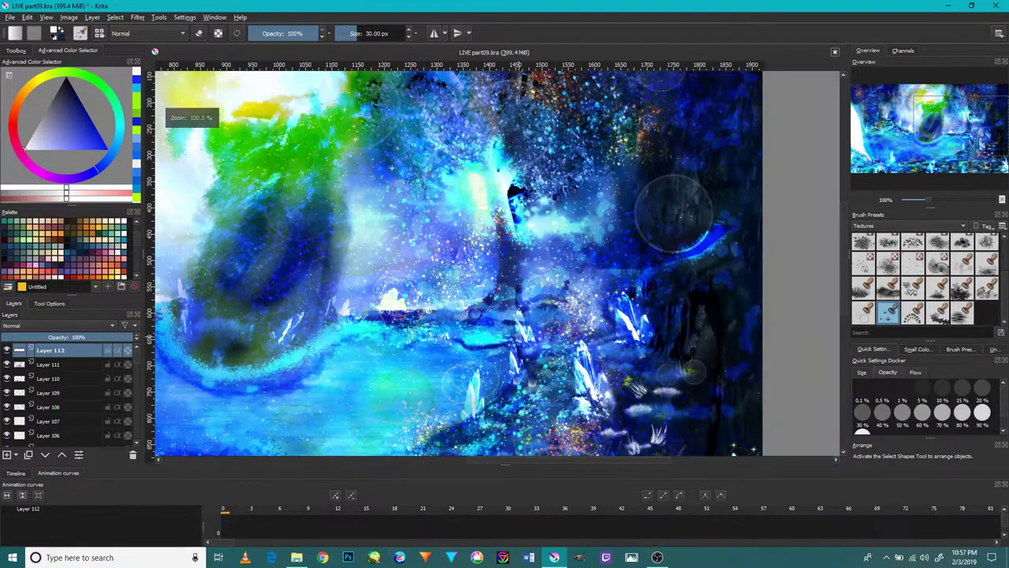
pyautogui.moveTo(543, 368); pyautogui.dragTo(560, 299)
pyautogui.scroll(2, 372, 192)
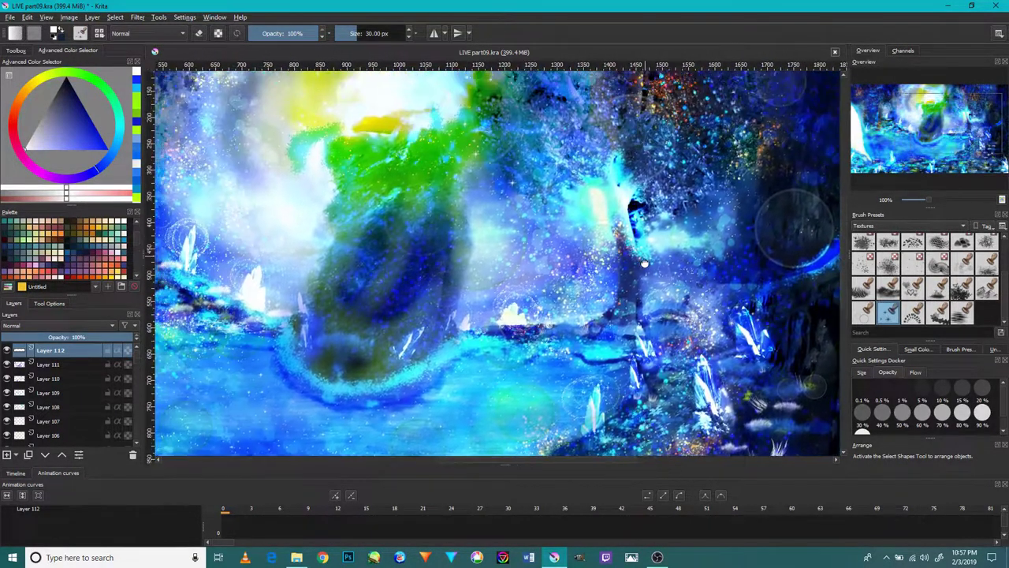
pyautogui.scroll(2, 372, 192)
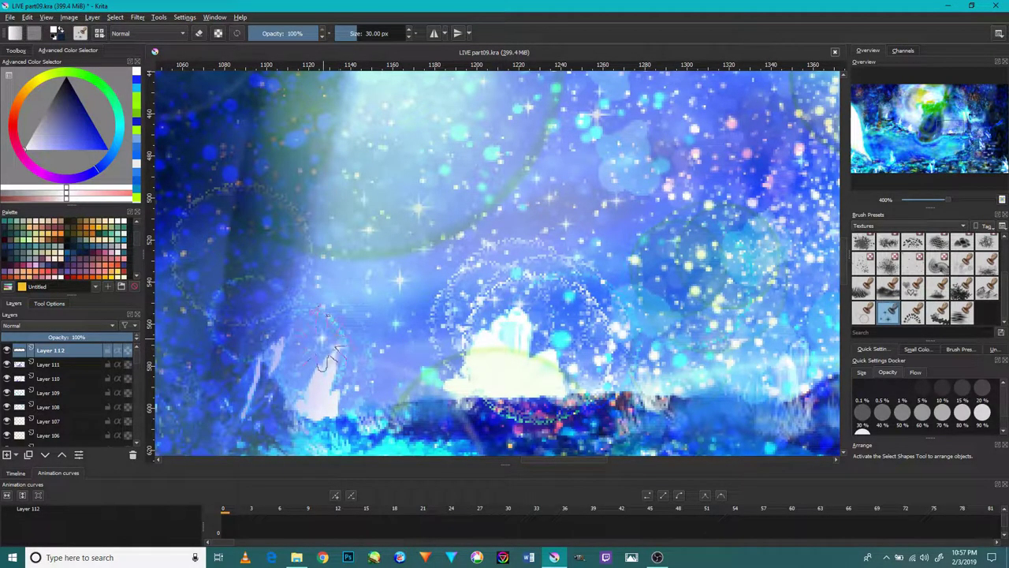
pyautogui.hscroll(5, 370, 363)
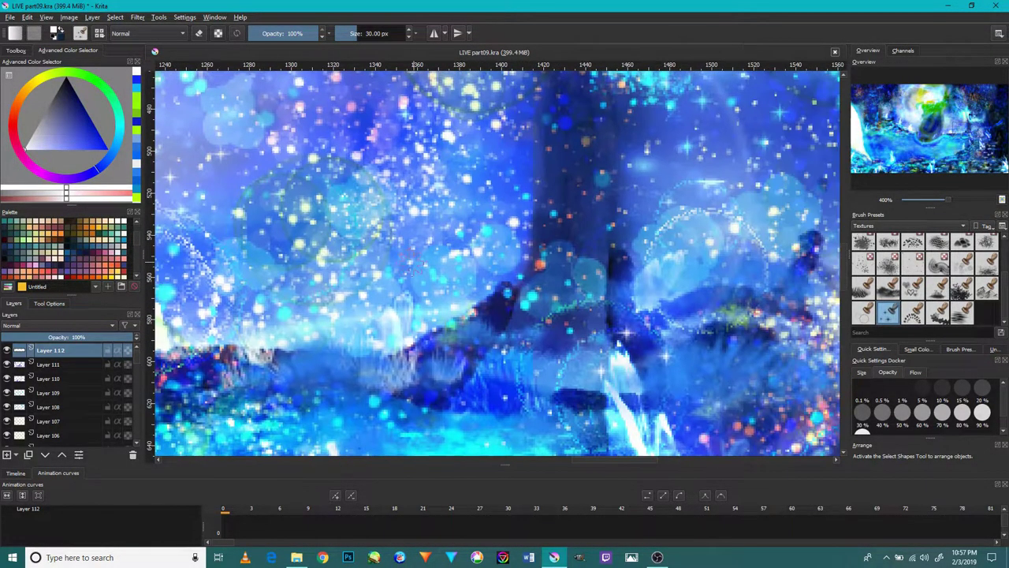
pyautogui.scroll(2, 410, 261)
pyautogui.scroll(-5, 378, 307)
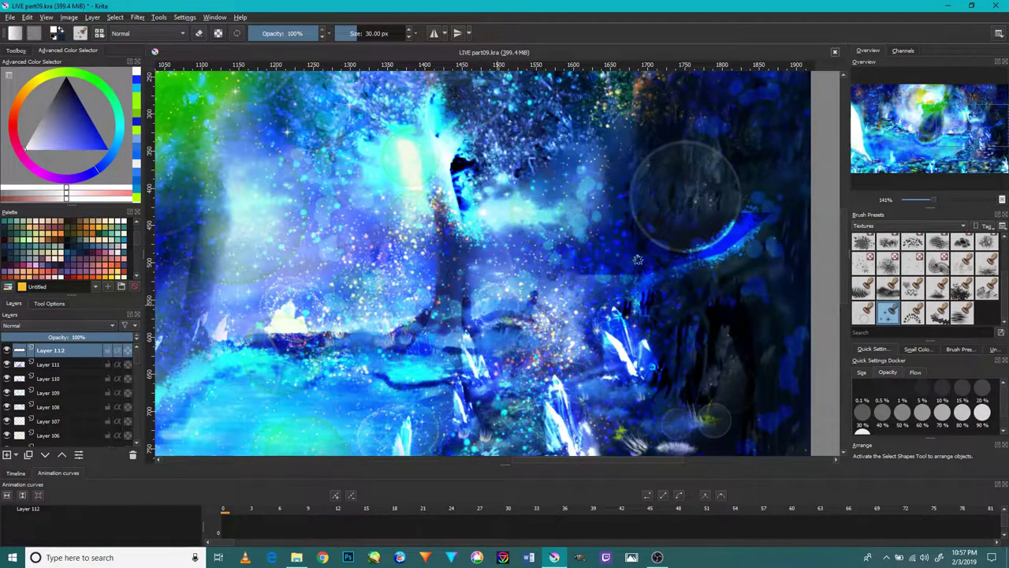
pyautogui.scroll(2, 637, 260)
pyautogui.scroll(1, 662, 236)
pyautogui.scroll(2, 687, 211)
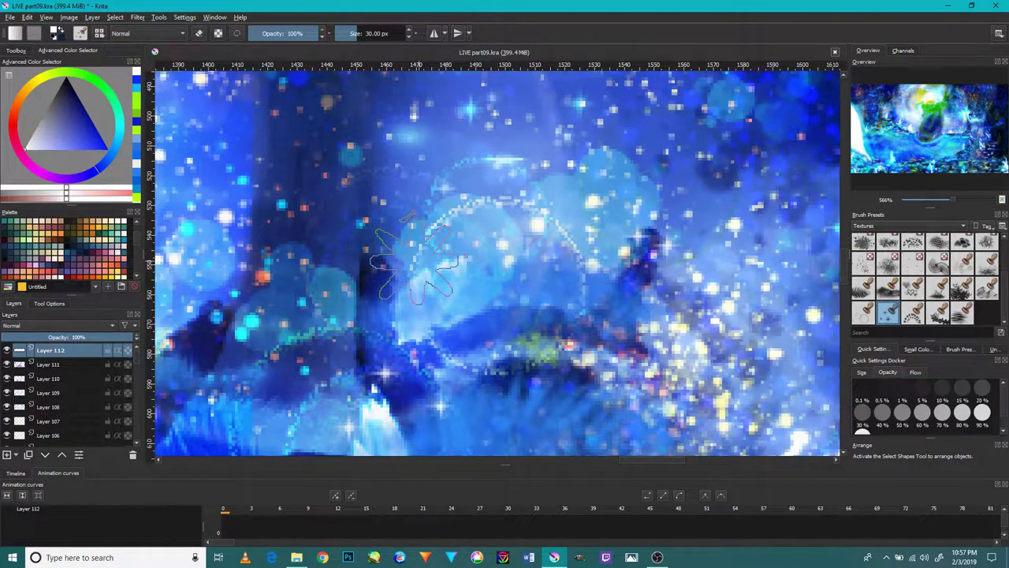
pyautogui.scroll(-6, 443, 267)
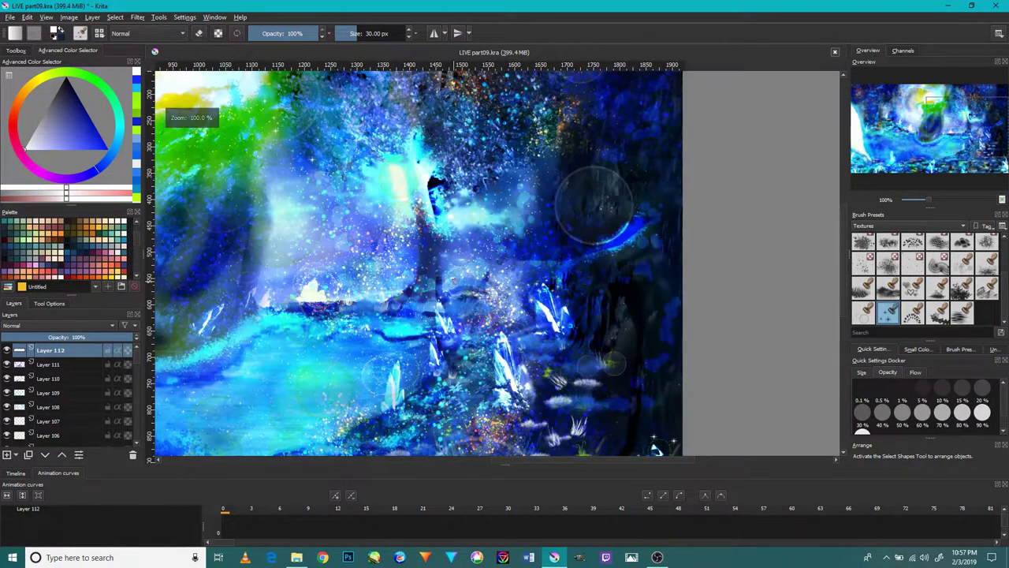
pyautogui.scroll(-2, 446, 257)
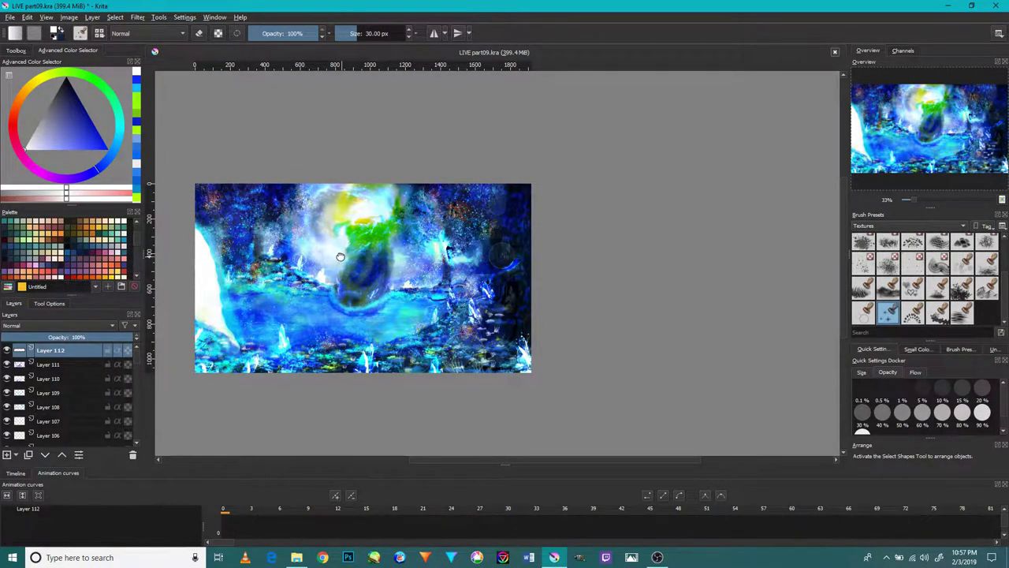
# Zoom in and stamp white sparkles along the slim pale crystal.
pyautogui.scroll(2, 340, 256)
pyautogui.scroll(2, 394, 258)
pyautogui.scroll(2, 473, 260)
pyautogui.scroll(1, 559, 261)
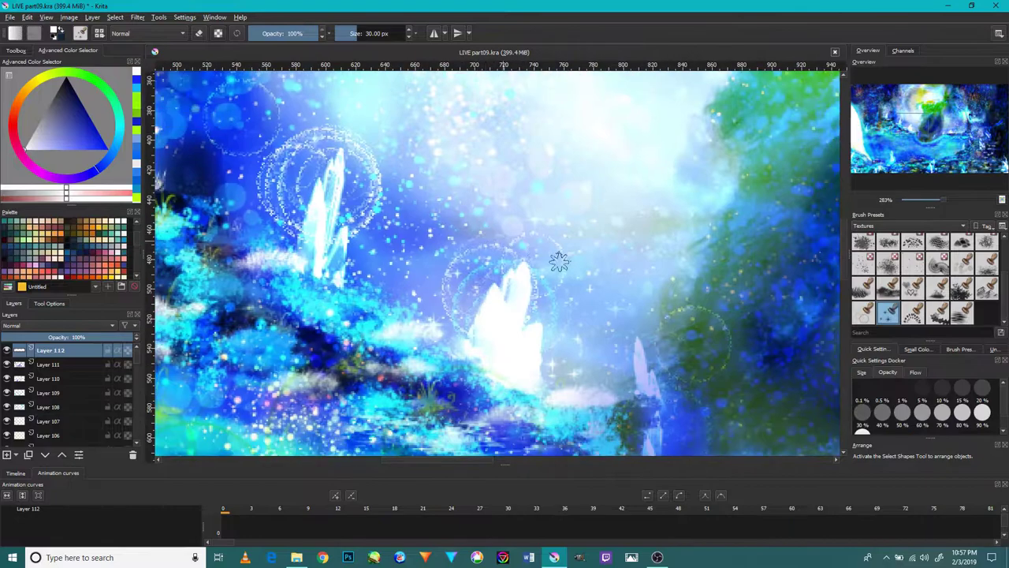
pyautogui.scroll(2, 625, 325)
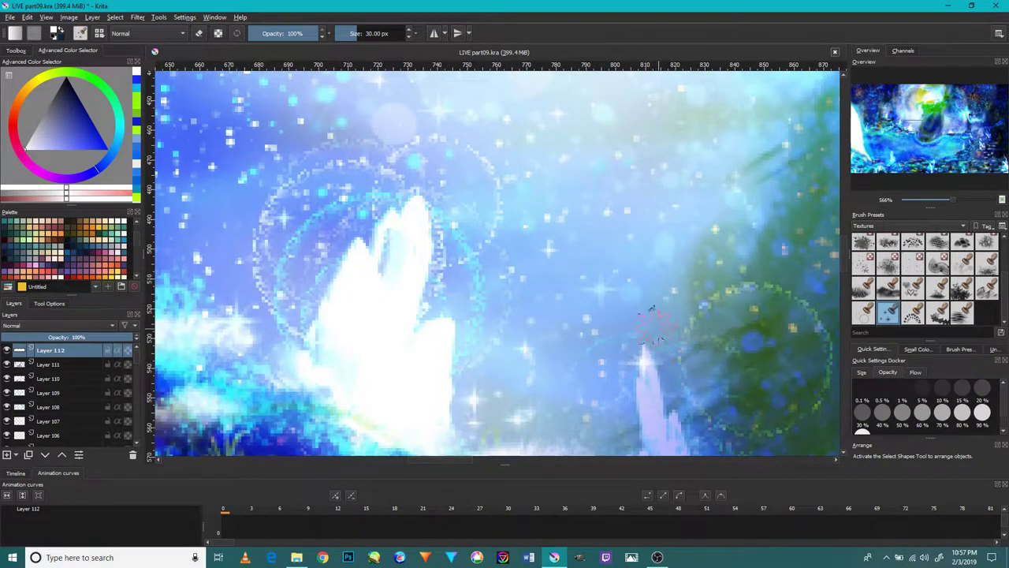
pyautogui.scroll(-2, 645, 350)
pyautogui.scroll(-3, 631, 331)
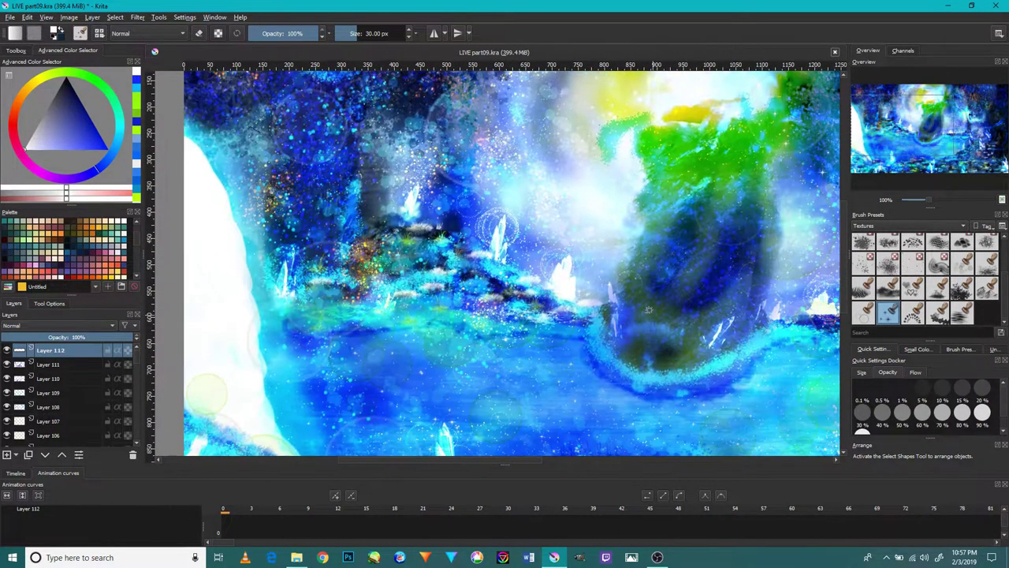
pyautogui.scroll(4, 604, 296)
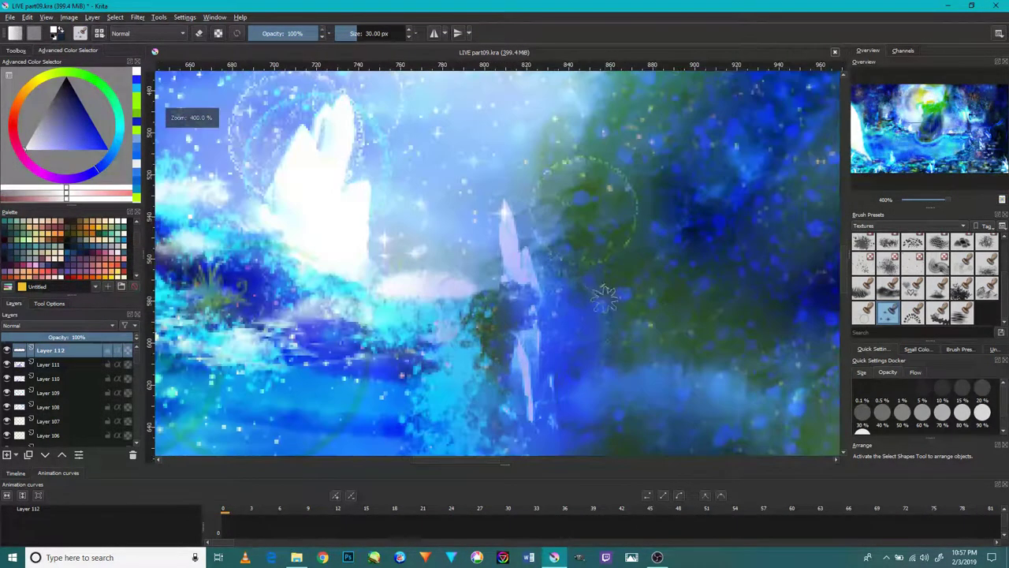
pyautogui.click(522, 193)
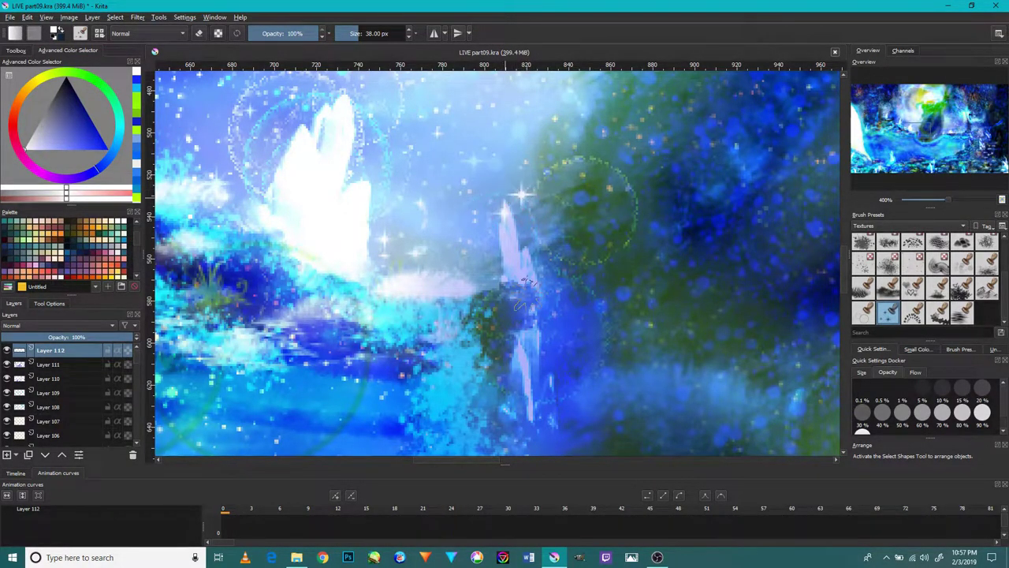
pyautogui.click(539, 338)
pyautogui.click(507, 316)
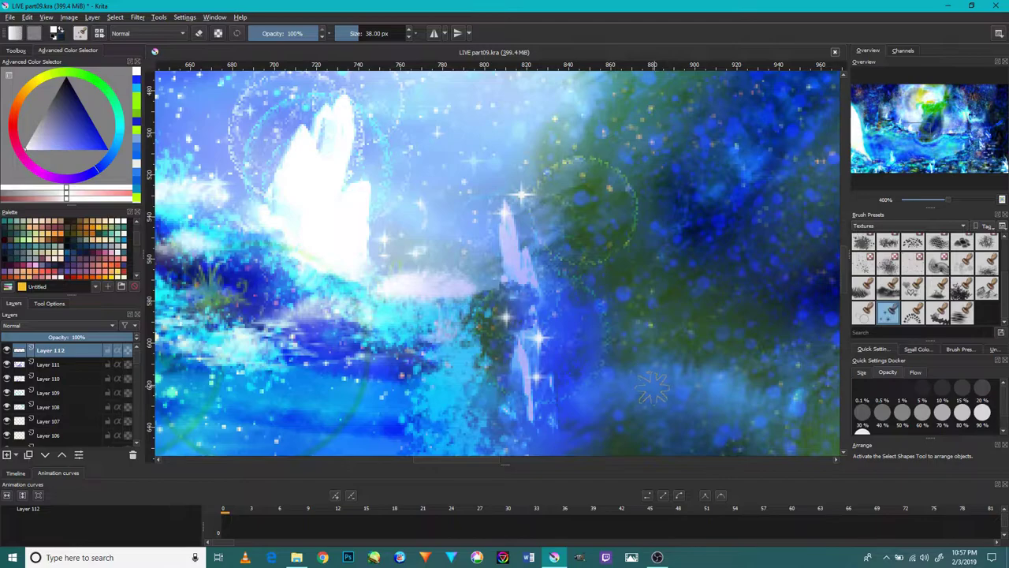
# Pan to the dark blue area and stamp two sparkles on the small bright crystal shard.
pyautogui.moveTo(666, 386)
pyautogui.mouseDown()
pyautogui.moveTo(473, 371)
pyautogui.moveTo(441, 347)
pyautogui.mouseUp()
pyautogui.click(465, 285)
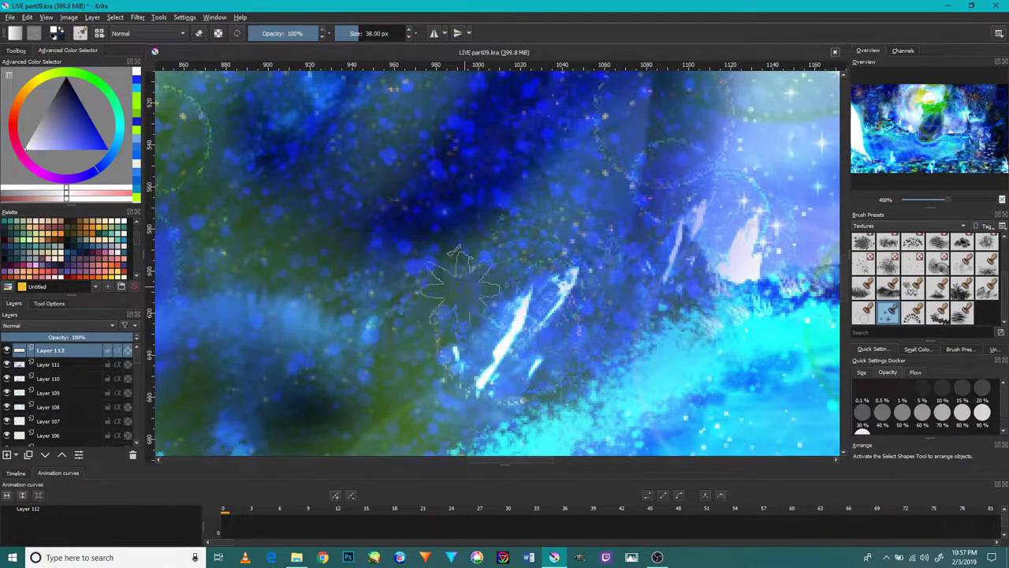
pyautogui.click(502, 274)
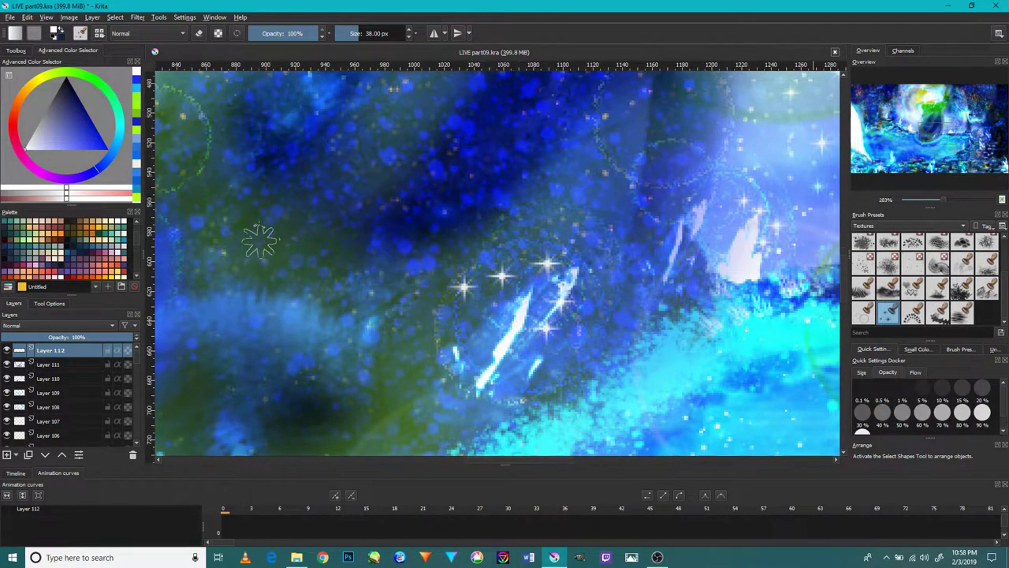
pyautogui.scroll(-7, 260, 232)
pyautogui.scroll(1, 400, 327)
pyautogui.scroll(3, 344, 286)
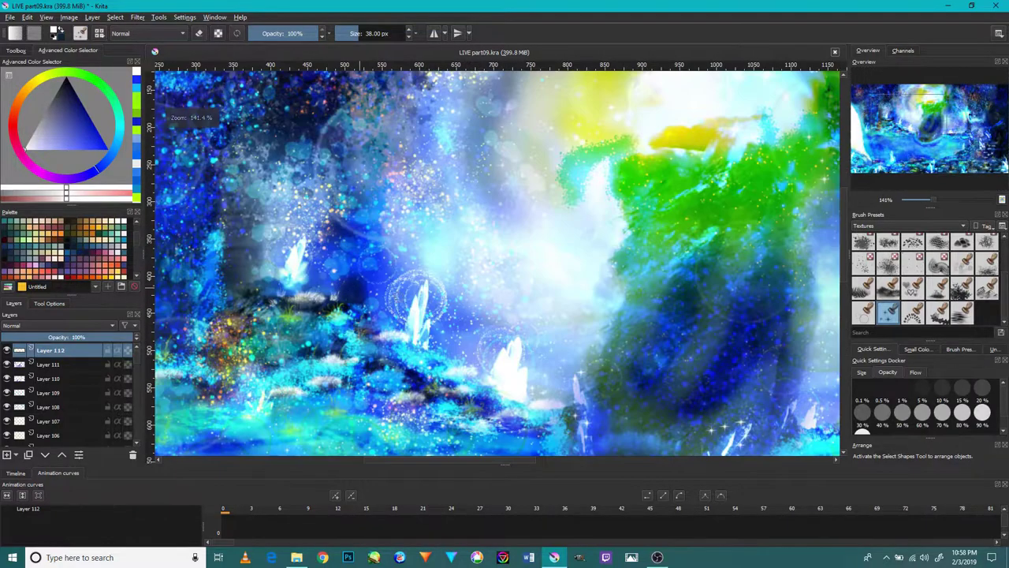
pyautogui.scroll(2, 434, 300)
pyautogui.scroll(2, 544, 346)
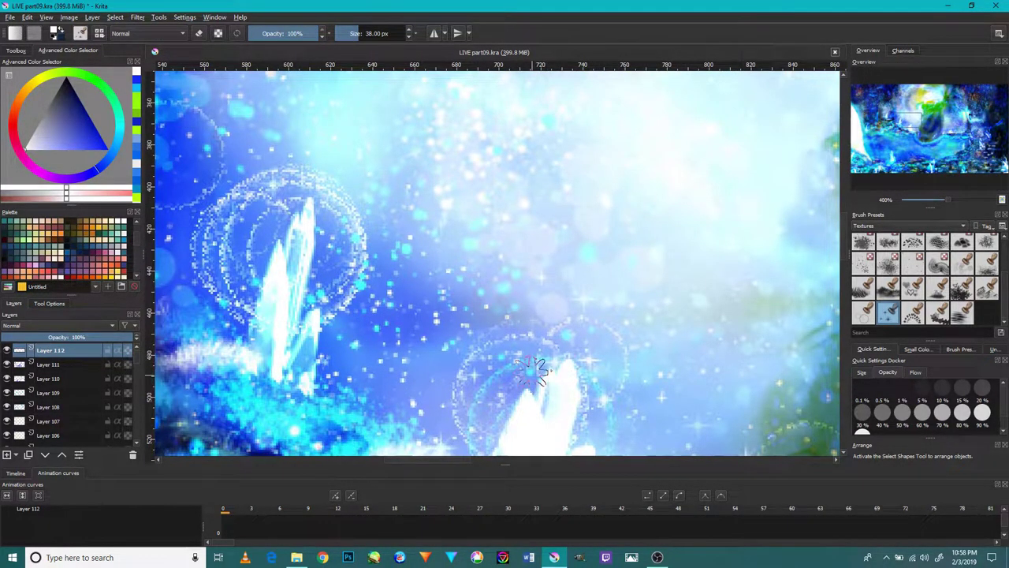
# Reset to 100% zoom and stamp a sparkle on the crystal inside the bubble ring.
pyautogui.press('1')
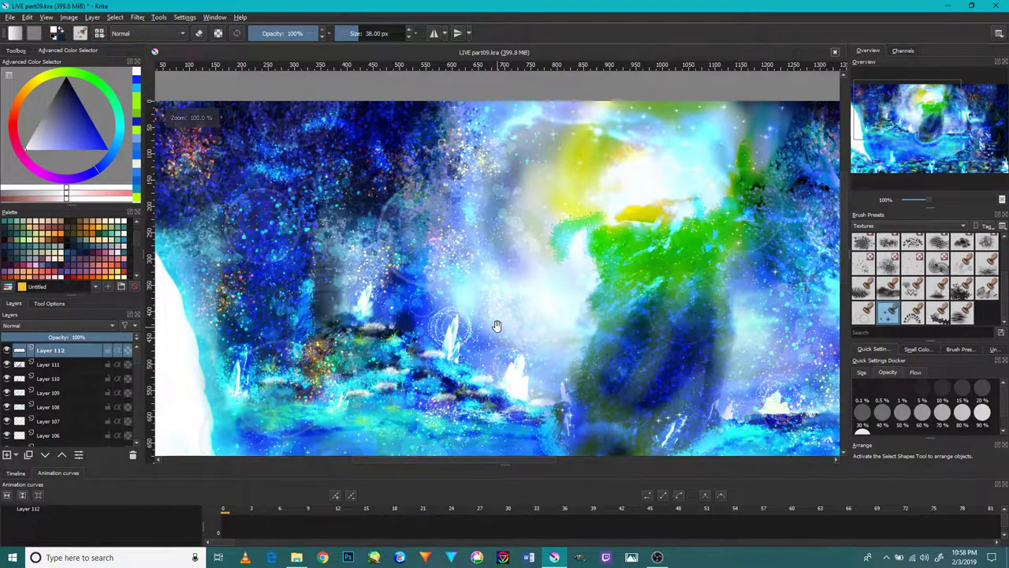
pyautogui.scroll(1, 497, 325)
pyautogui.scroll(1, 552, 237)
pyautogui.scroll(1, 528, 283)
pyautogui.scroll(1, 505, 294)
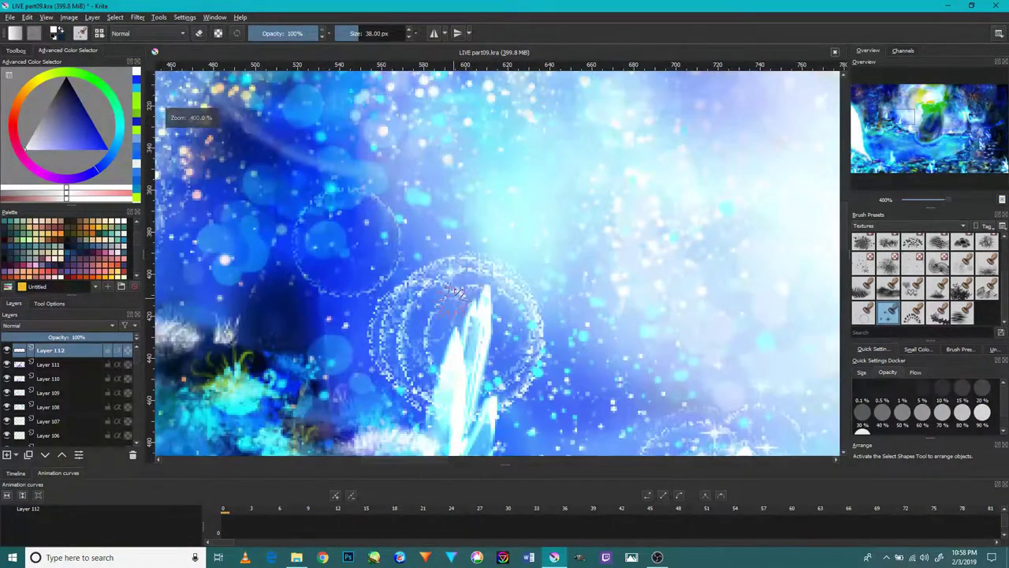
pyautogui.click(504, 332)
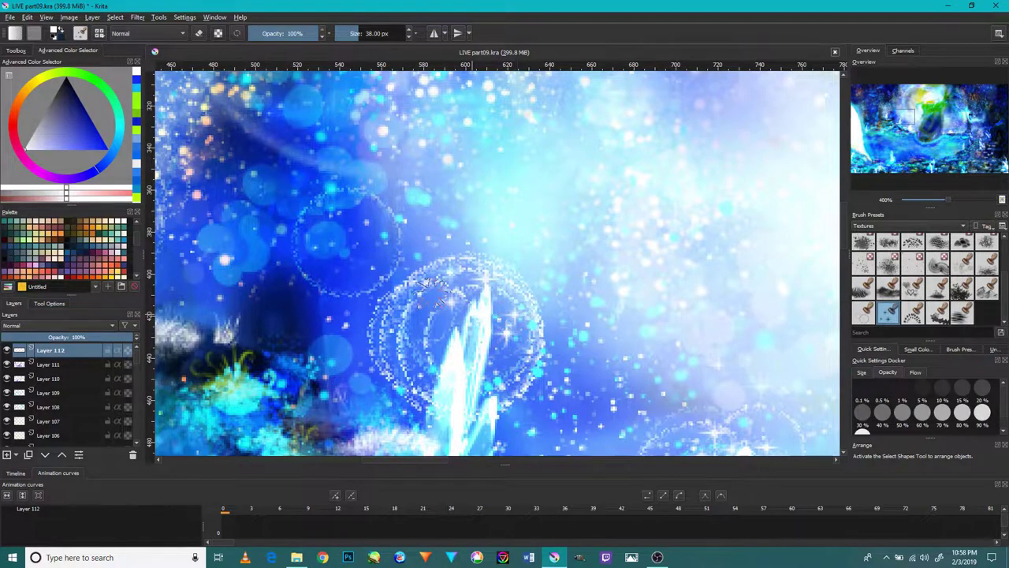
# Move to the lower-left crystal and stamp four sparkles around it.
pyautogui.hscroll(-1, 442, 285)
pyautogui.hscroll(-1, 468, 260)
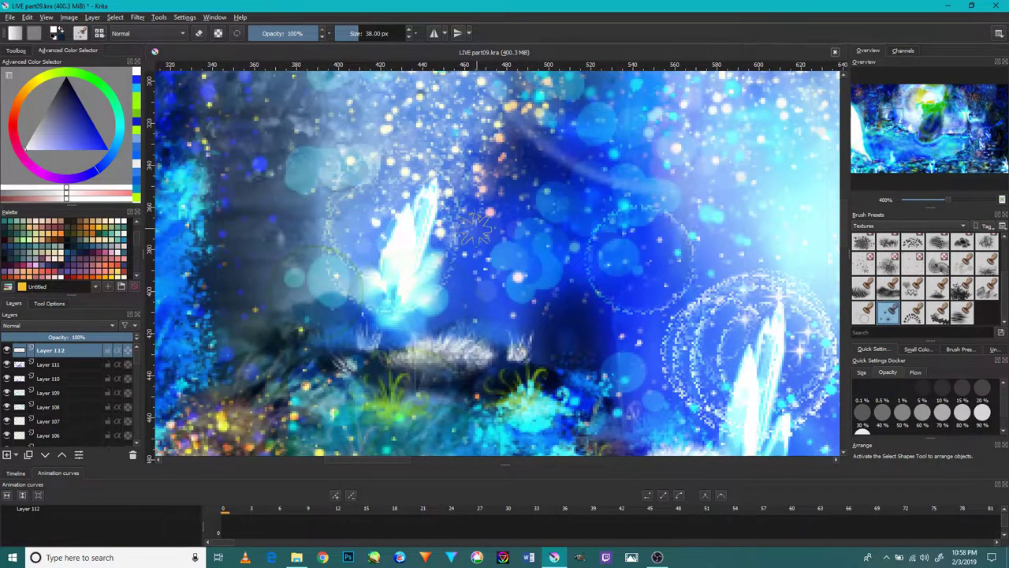
pyautogui.scroll(-3, 476, 229)
pyautogui.scroll(-3, 476, 230)
pyautogui.moveTo(600, 249)
pyautogui.mouseDown()
pyautogui.moveTo(566, 247)
pyautogui.moveTo(565, 273)
pyautogui.mouseUp()
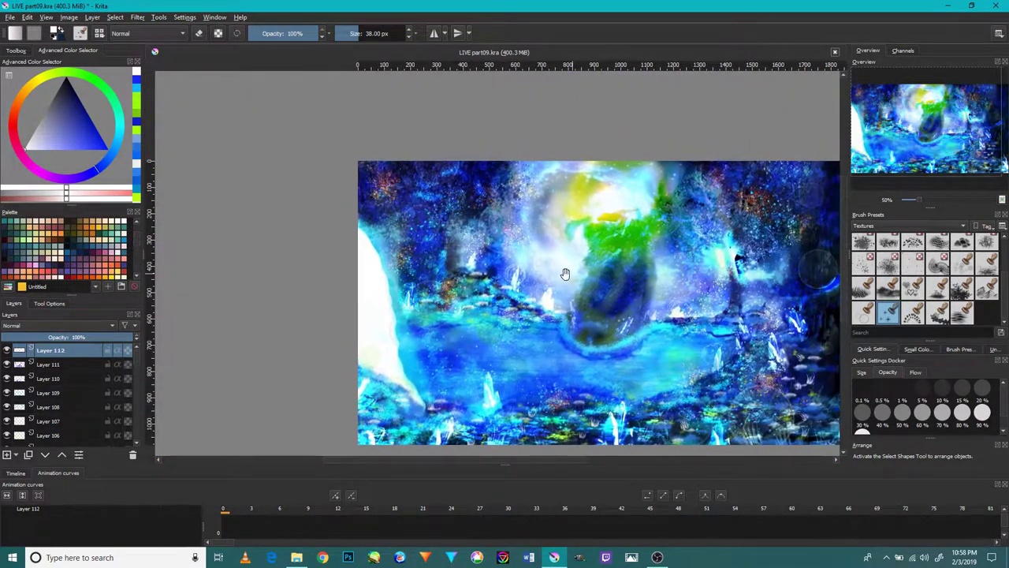
pyautogui.scroll(3, 565, 273)
pyautogui.scroll(4, 489, 283)
pyautogui.scroll(1, 426, 290)
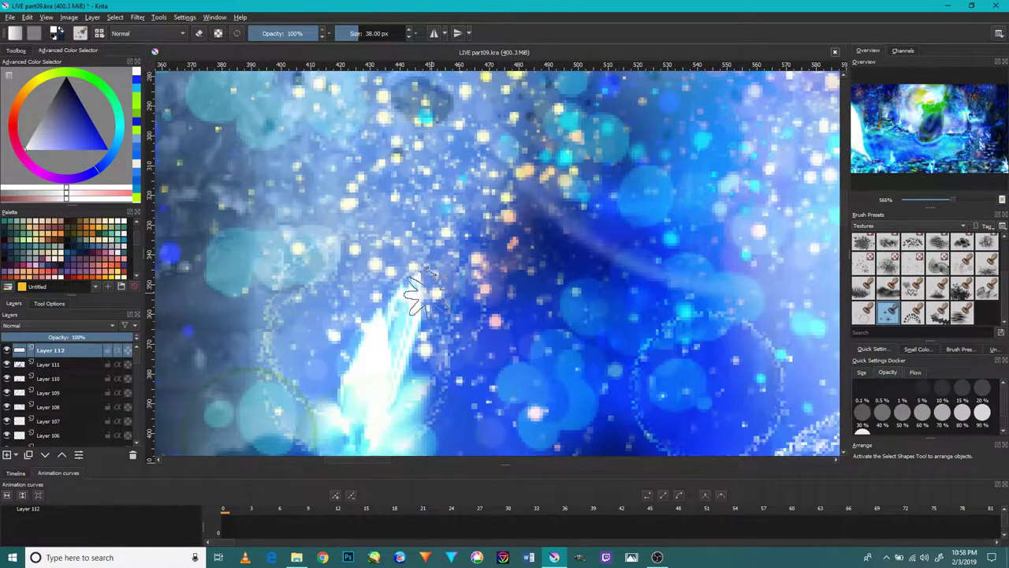
pyautogui.scroll(-2, 430, 291)
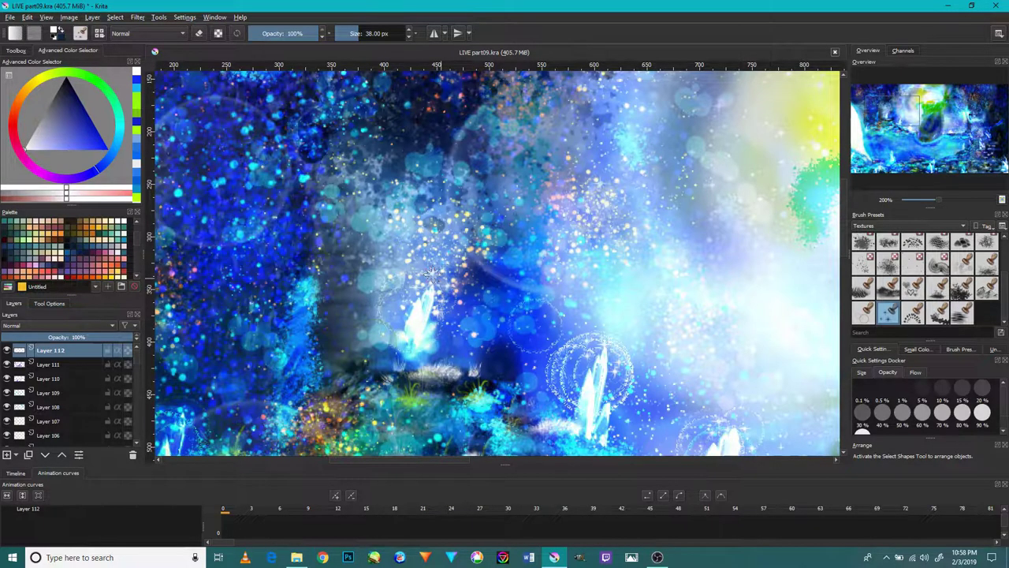
pyautogui.scroll(-3, 441, 300)
pyautogui.scroll(1, 489, 315)
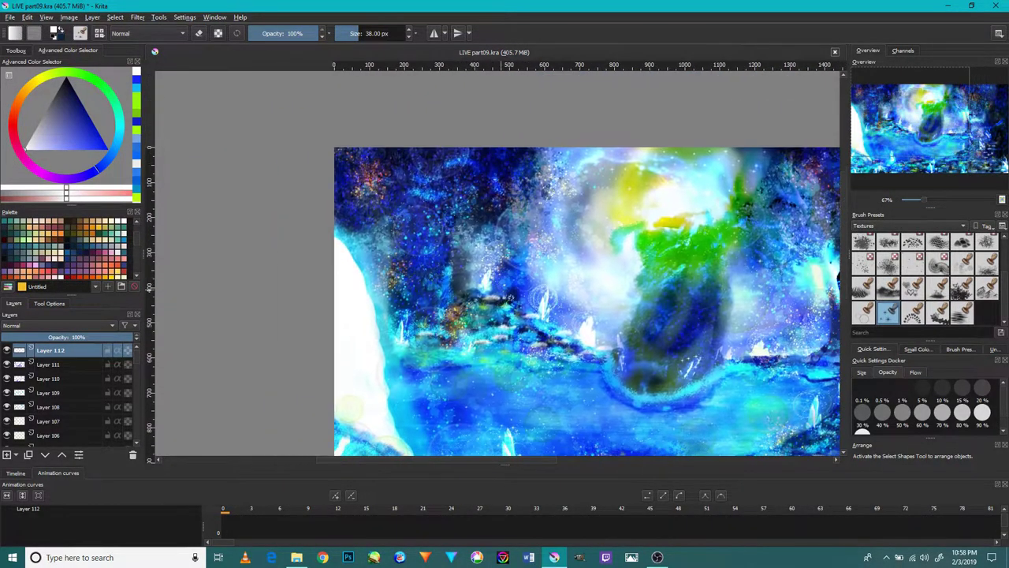
pyautogui.scroll(2, 507, 319)
pyautogui.scroll(1, 369, 337)
pyautogui.scroll(1, 316, 299)
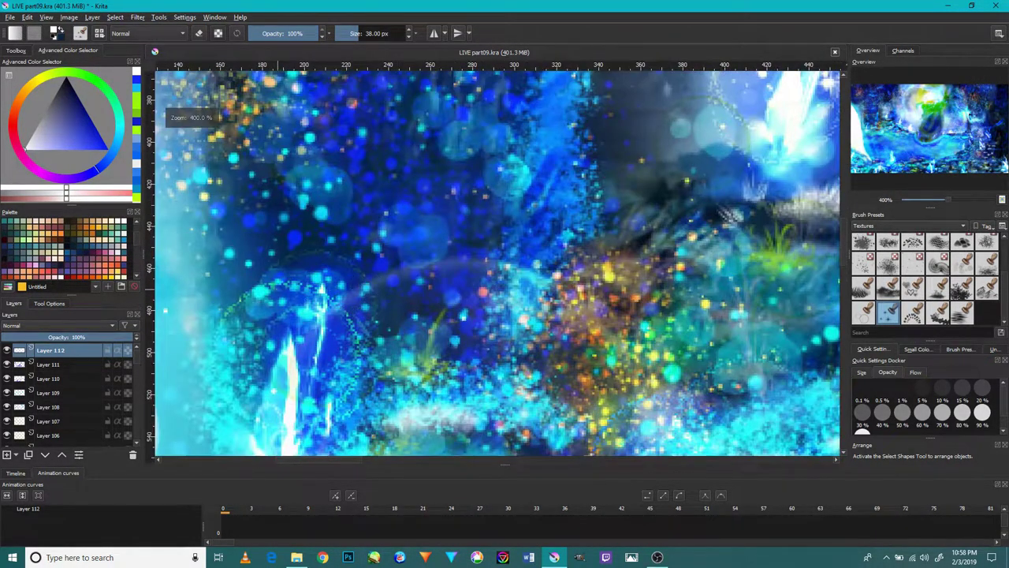
pyautogui.click(283, 281)
pyautogui.click(337, 266)
pyautogui.click(339, 326)
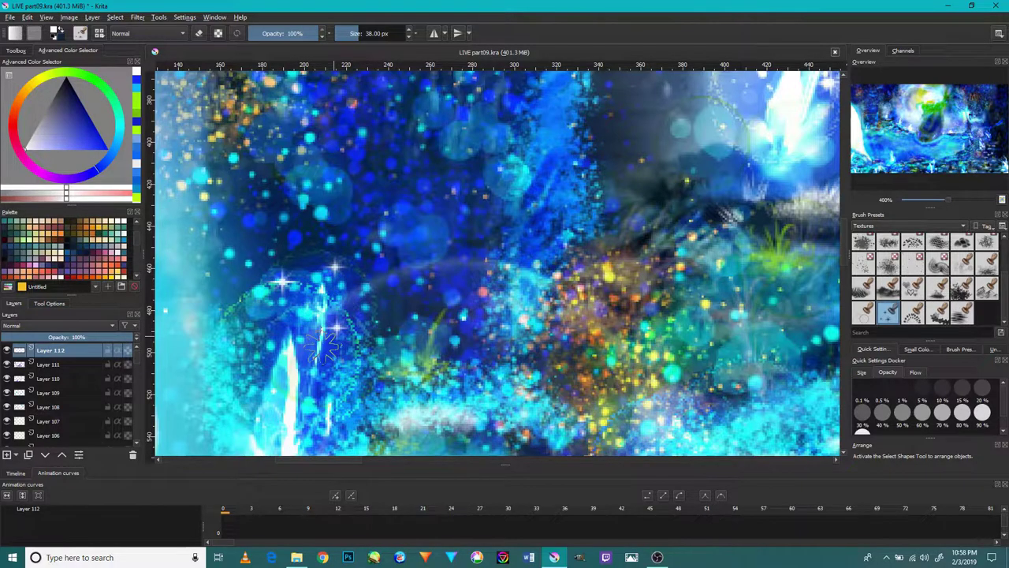
pyautogui.click(323, 345)
# Pan across the lower crystals, the left edge and the white rock's blue edge.
pyautogui.scroll(-1, 418, 219)
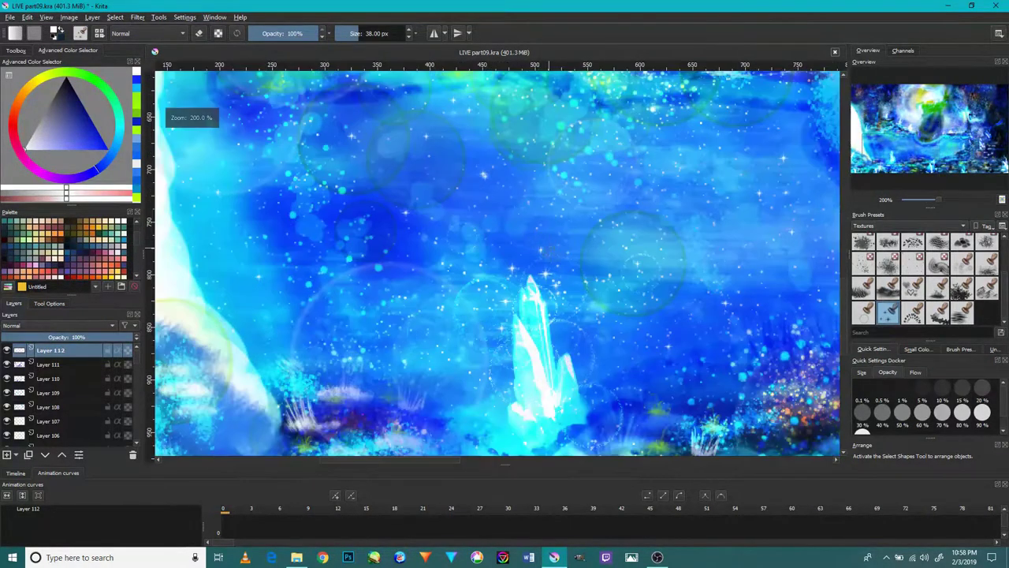
pyautogui.moveTo(544, 236); pyautogui.dragTo(540, 144)
pyautogui.scroll(1, 541, 144)
pyautogui.moveTo(379, 197); pyautogui.dragTo(655, 220)
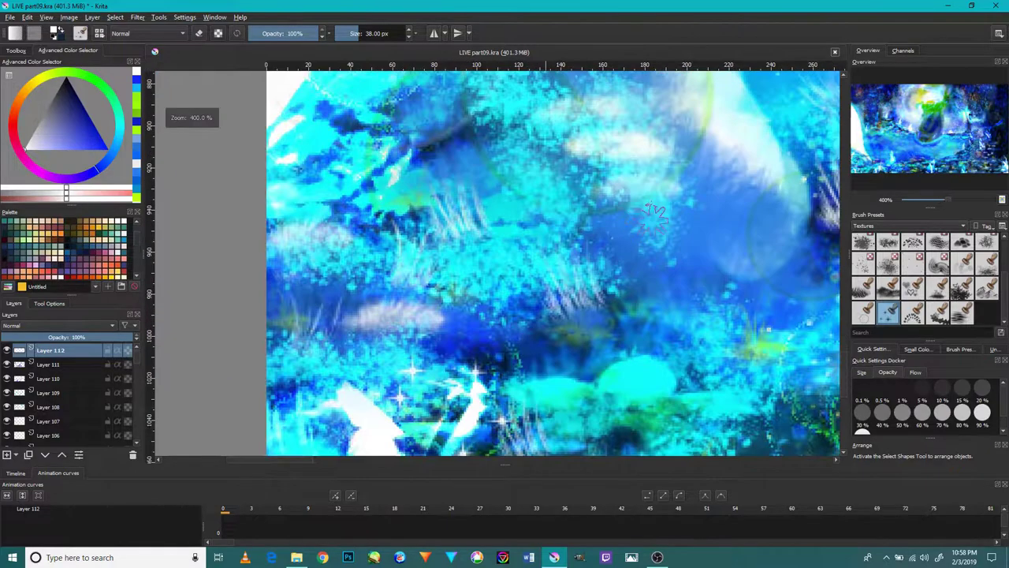
pyautogui.moveTo(512, 85)
pyautogui.mouseDown()
pyautogui.moveTo(507, 163)
pyautogui.moveTo(428, 236)
pyautogui.mouseUp()
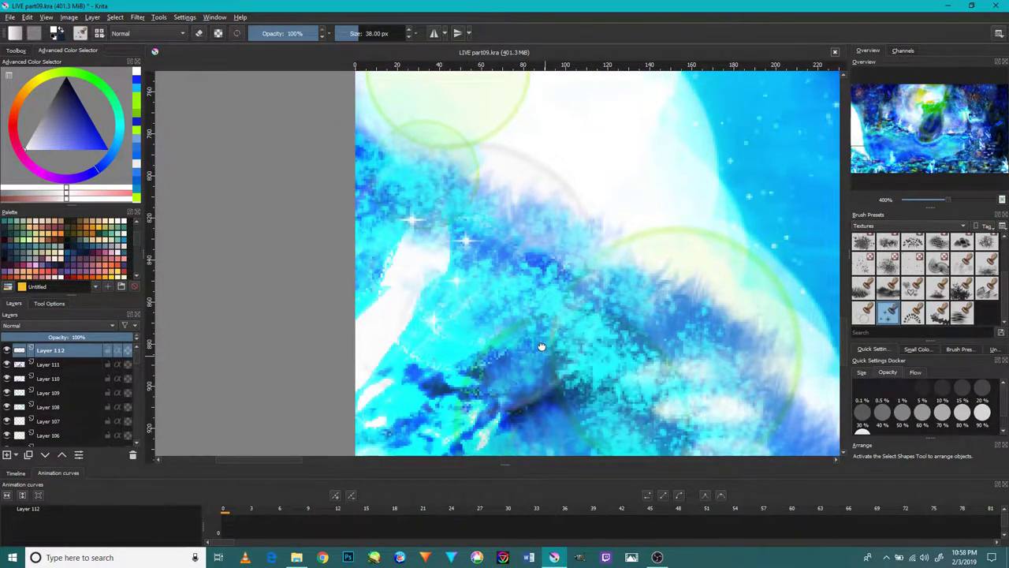
# Zoom into the lower, darker blue area and stamp a bright sparkle there.
pyautogui.moveTo(541, 342); pyautogui.dragTo(557, 211)
pyautogui.scroll(-2, 557, 210)
pyautogui.scroll(-2, 568, 130)
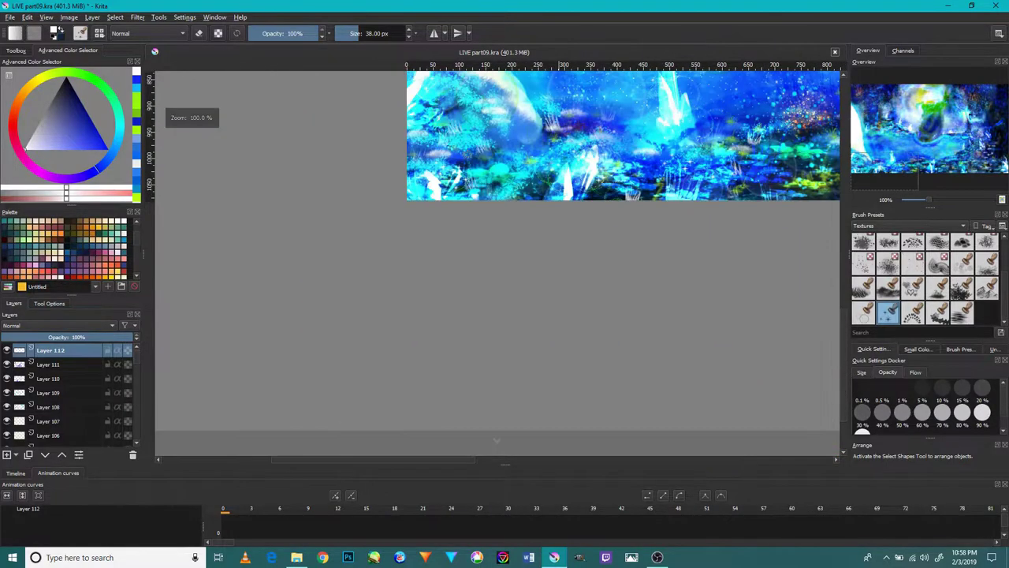
pyautogui.scroll(2, 568, 130)
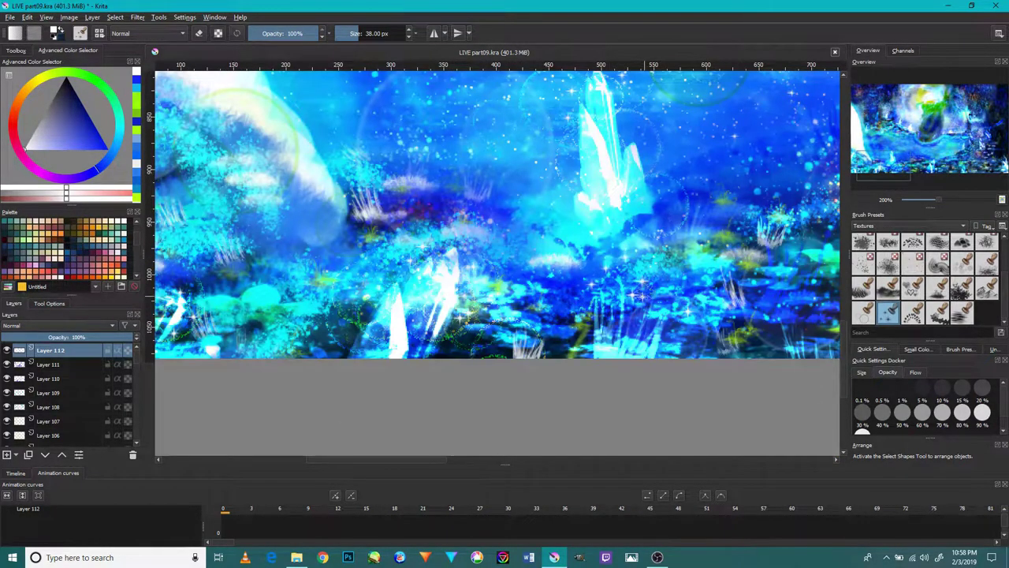
pyautogui.scroll(-1, 581, 166)
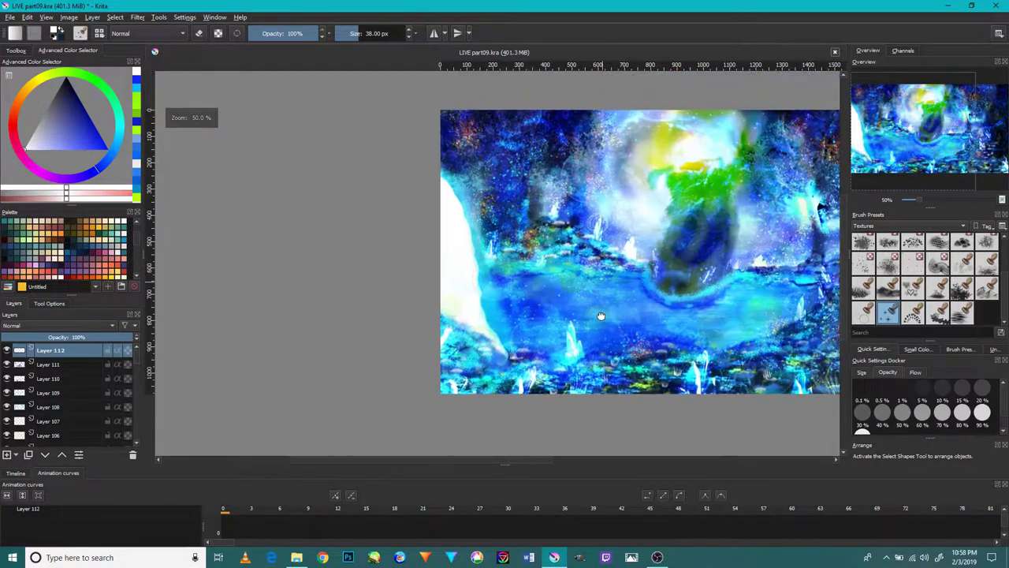
pyautogui.scroll(2, 473, 231)
pyautogui.scroll(2, 474, 231)
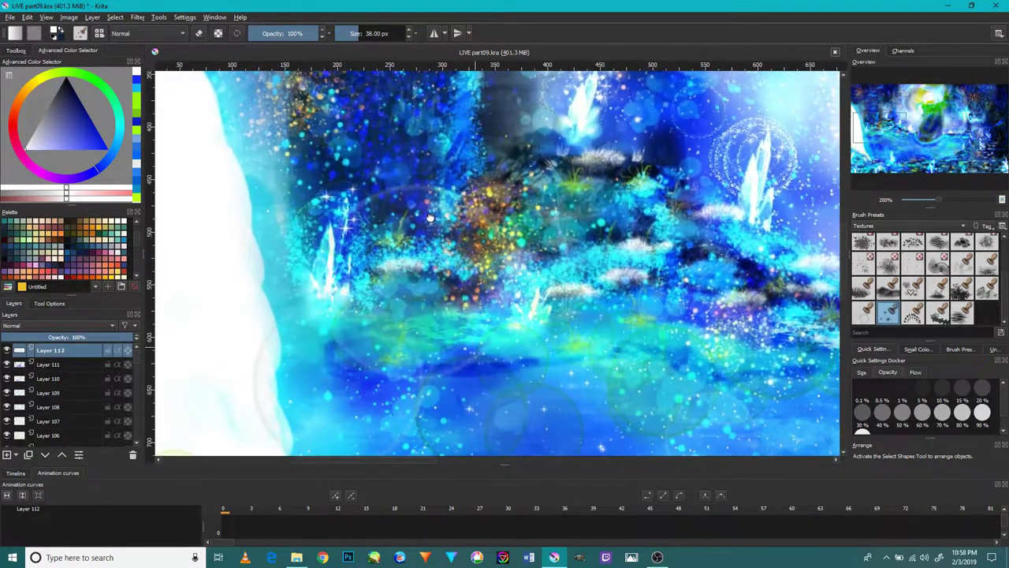
pyautogui.scroll(1, 533, 288)
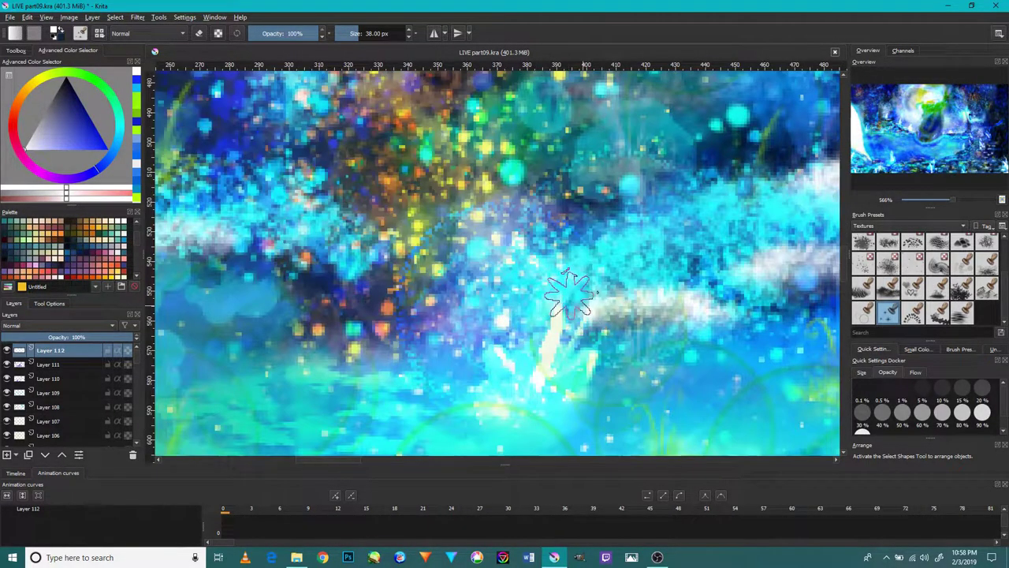
pyautogui.scroll(-3, 516, 331)
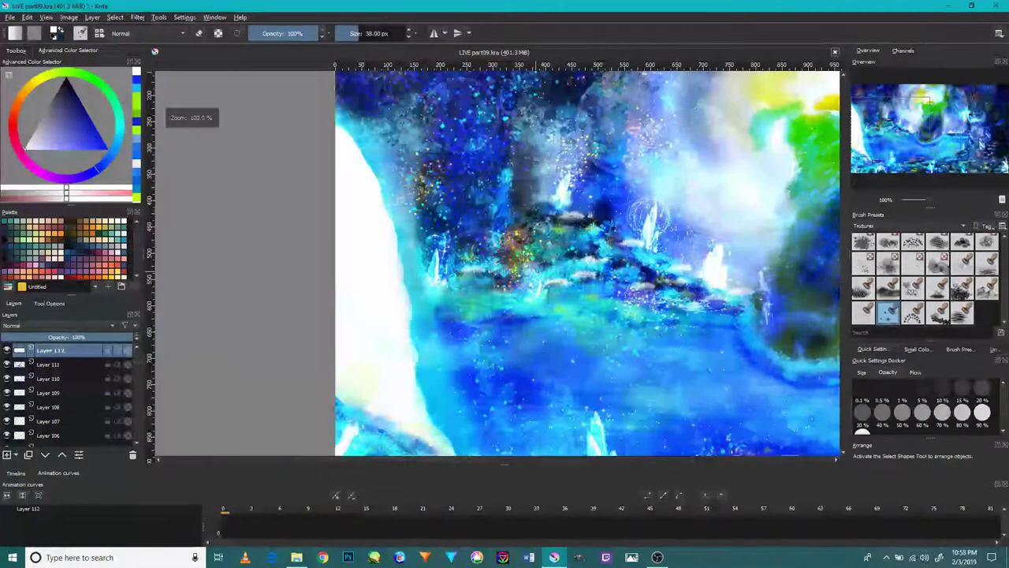
pyautogui.scroll(-3, 552, 240)
pyautogui.scroll(-3, 556, 237)
pyautogui.scroll(1, 385, 260)
pyautogui.scroll(1, 385, 258)
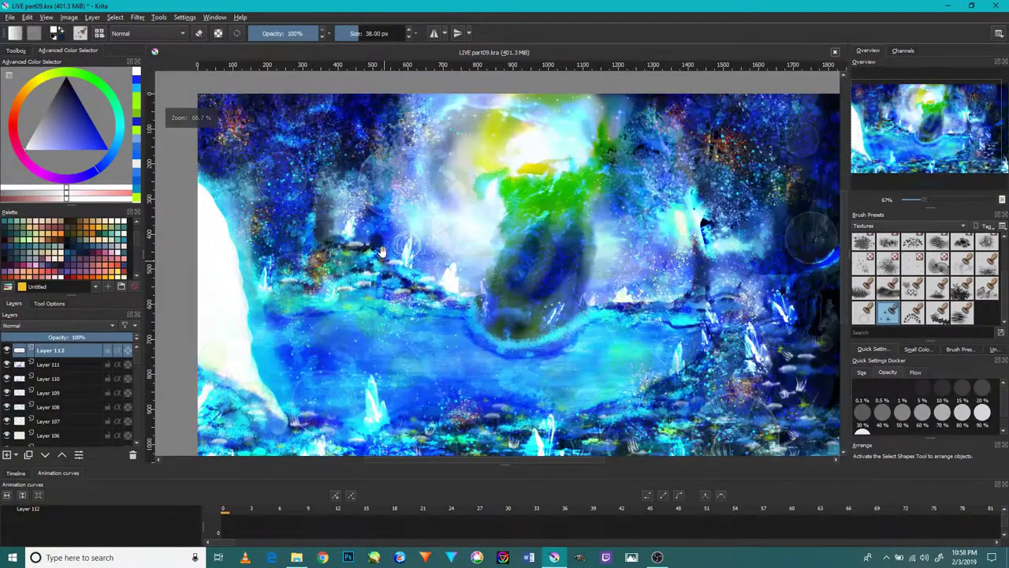
pyautogui.scroll(1, 383, 260)
pyautogui.scroll(1, 366, 272)
pyautogui.scroll(2, 363, 276)
pyautogui.scroll(1, 371, 274)
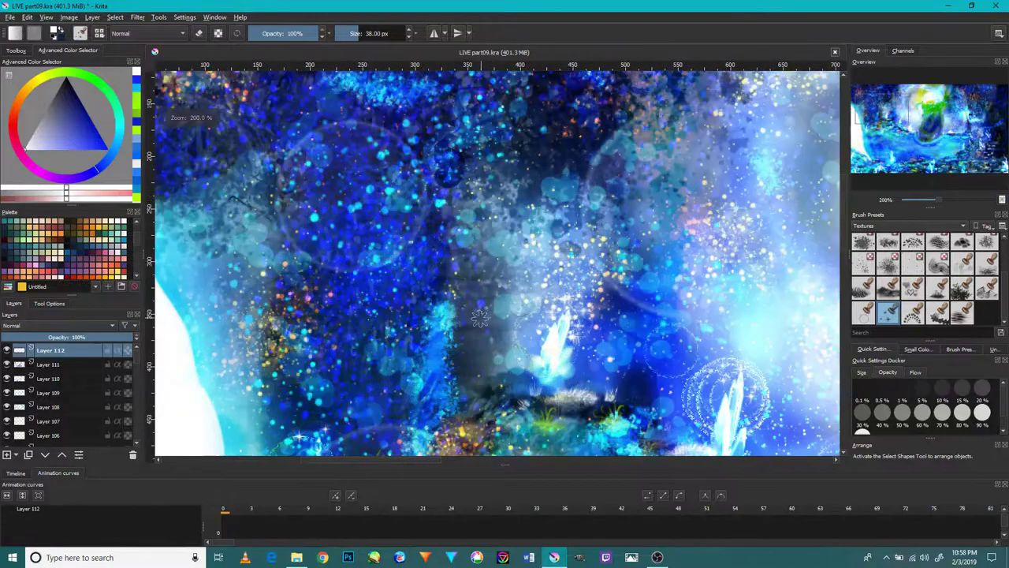
pyautogui.scroll(1, 386, 272)
pyautogui.click(402, 272)
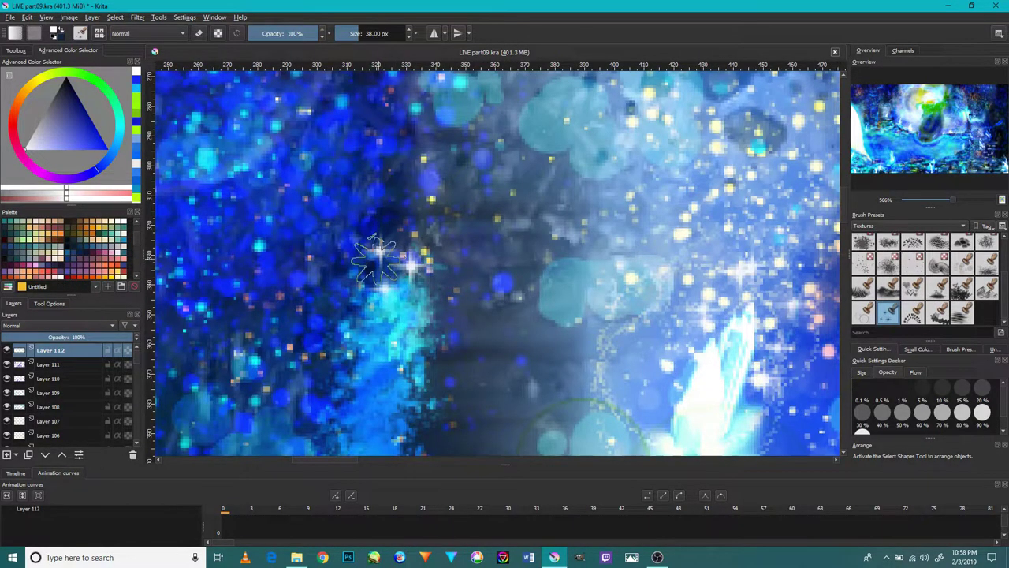
# Zoom out and pan until the whole painting is centred in the window.
pyautogui.scroll(-5, 395, 261)
pyautogui.scroll(-2, 385, 254)
pyautogui.scroll(1, 410, 276)
pyautogui.scroll(1, 441, 303)
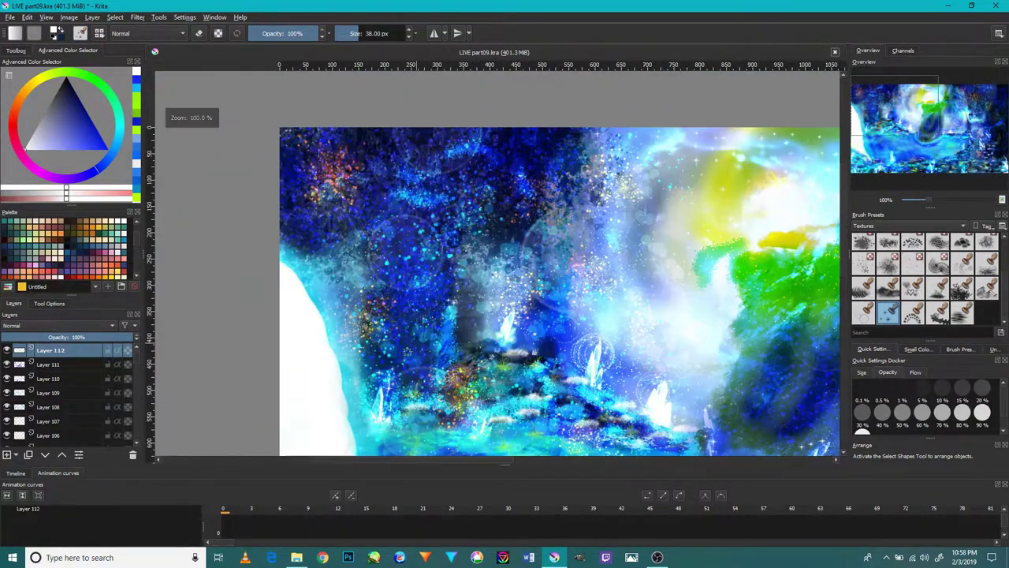
pyautogui.scroll(1, 481, 331)
pyautogui.scroll(1, 517, 356)
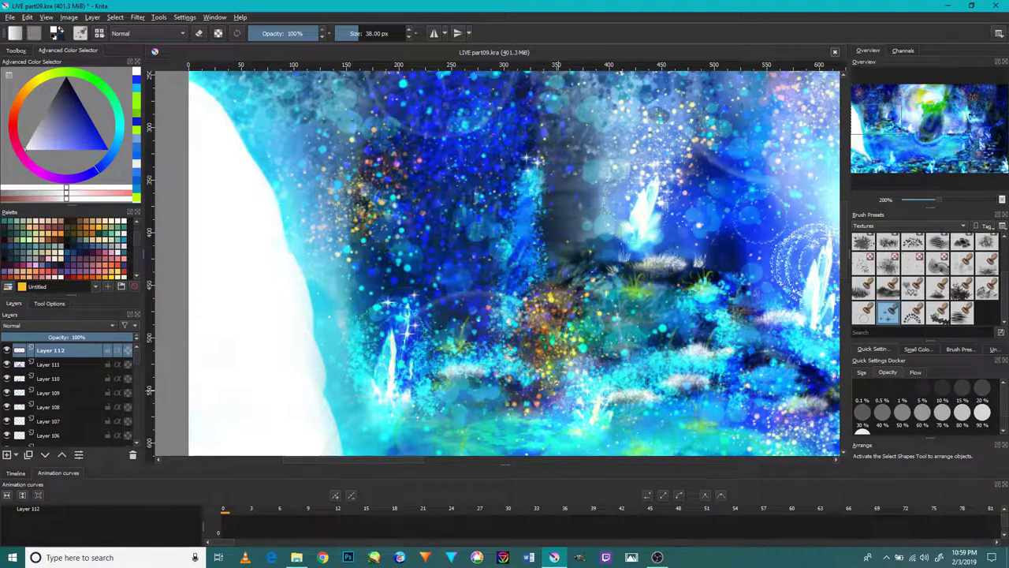
pyautogui.scroll(-2, 374, 247)
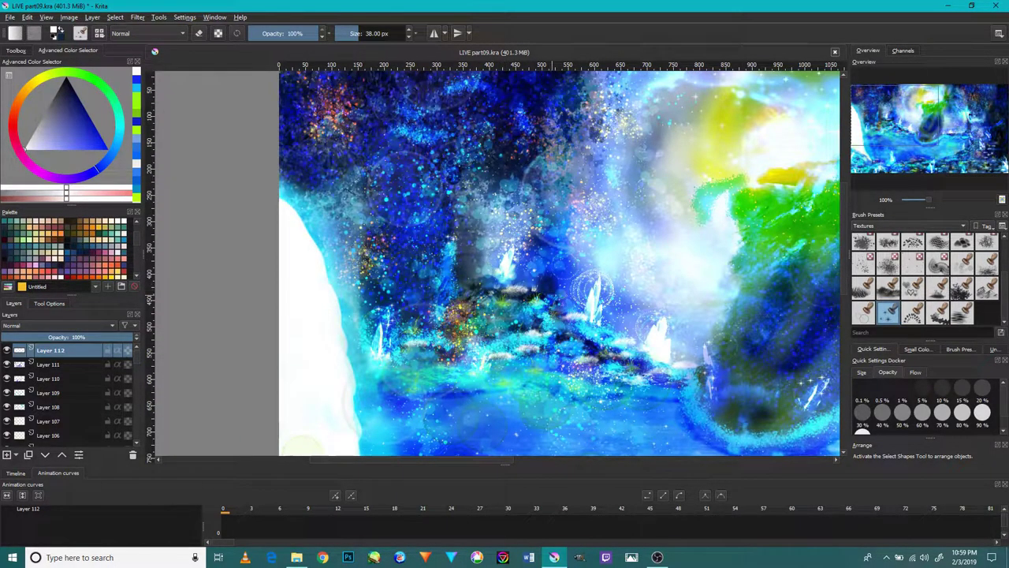
pyautogui.moveTo(577, 300); pyautogui.dragTo(397, 245)
pyautogui.scroll(-2, 579, 333)
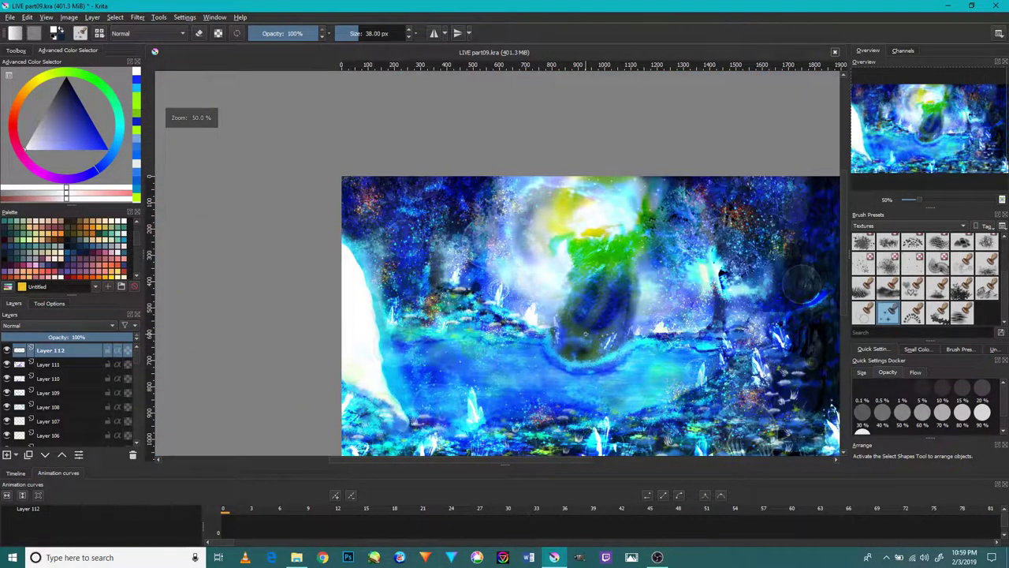
pyautogui.moveTo(631, 315); pyautogui.dragTo(541, 261)
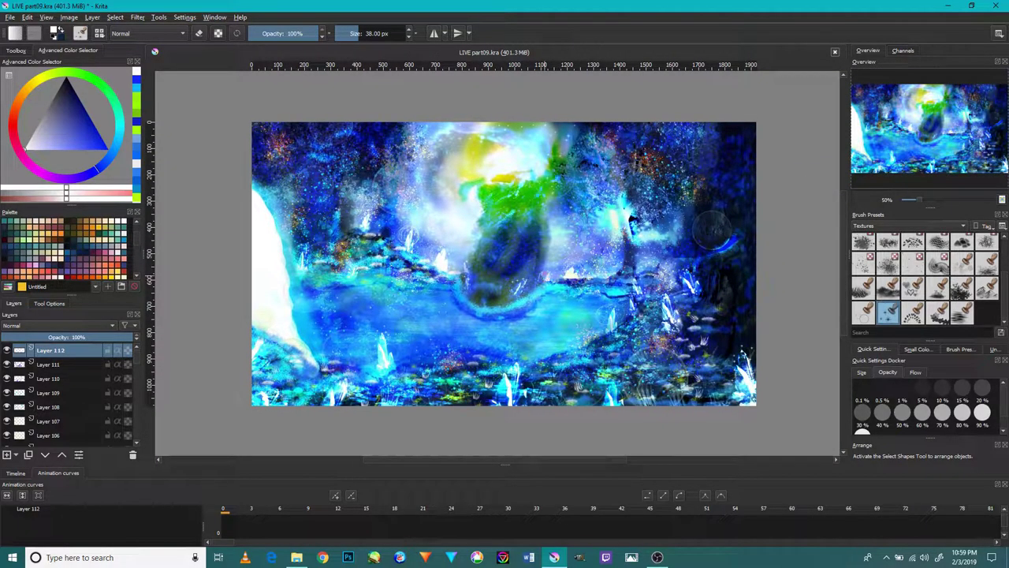
# Filter Brush Presets to the Digital tag and pick a 60 px brush.
pyautogui.click(879, 226)
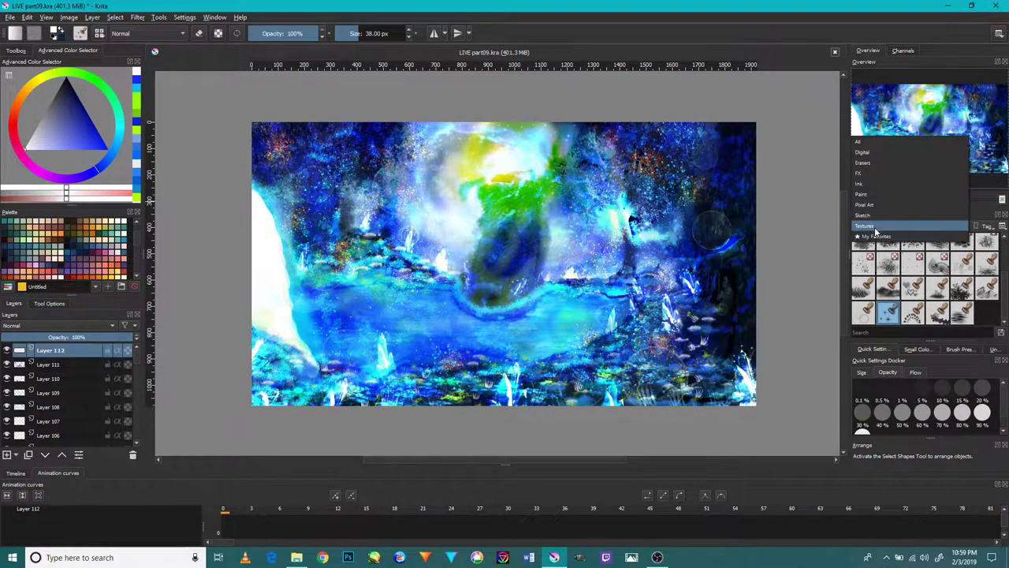
pyautogui.click(894, 153)
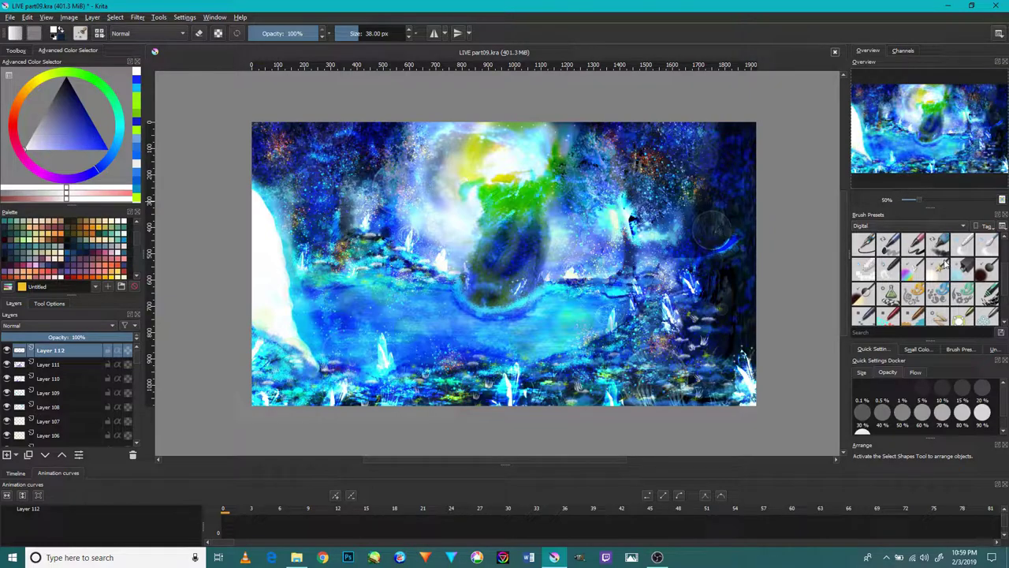
pyautogui.scroll(-1, 977, 300)
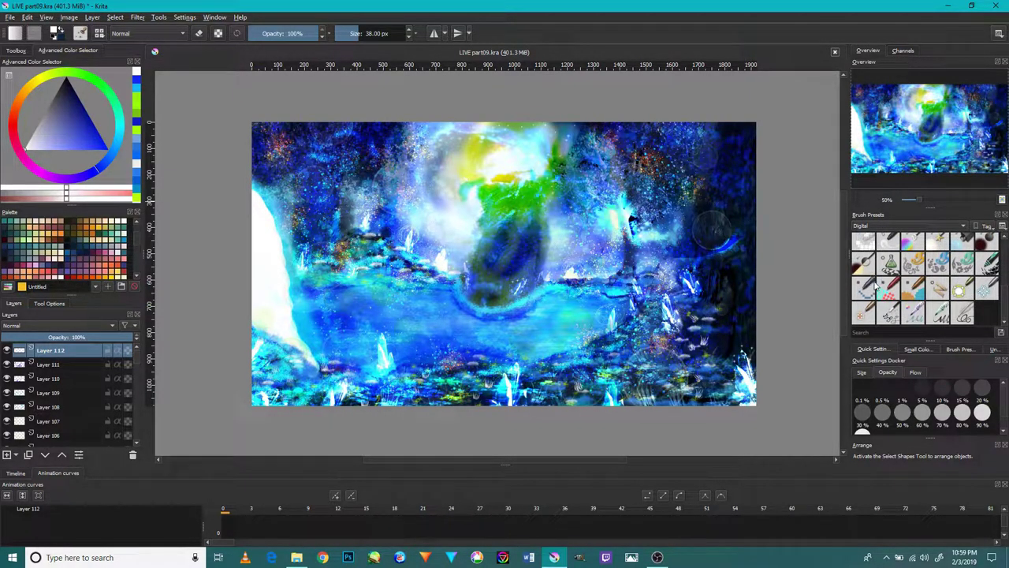
pyautogui.scroll(-1, 875, 283)
pyautogui.scroll(-1, 891, 276)
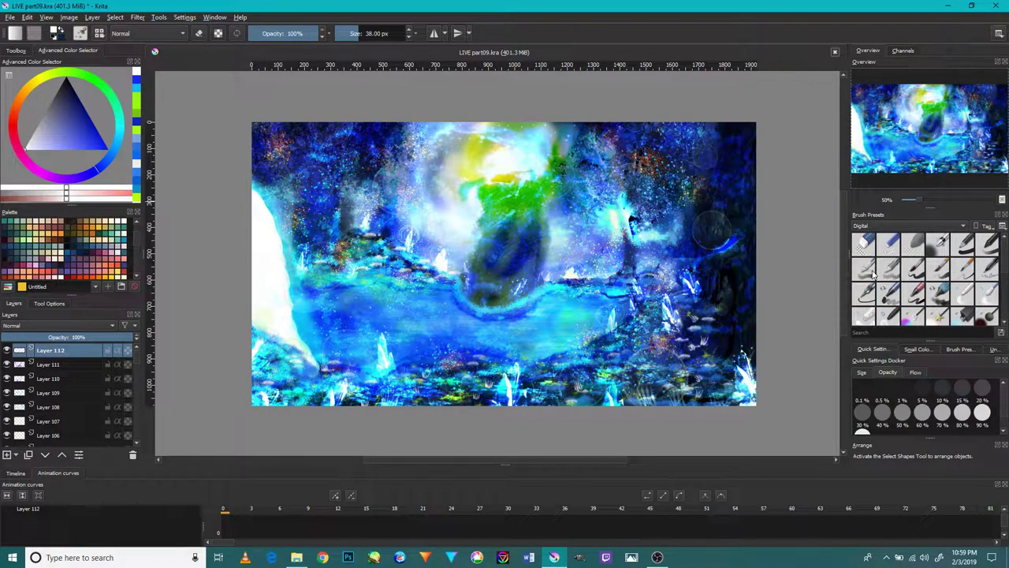
pyautogui.click(871, 272)
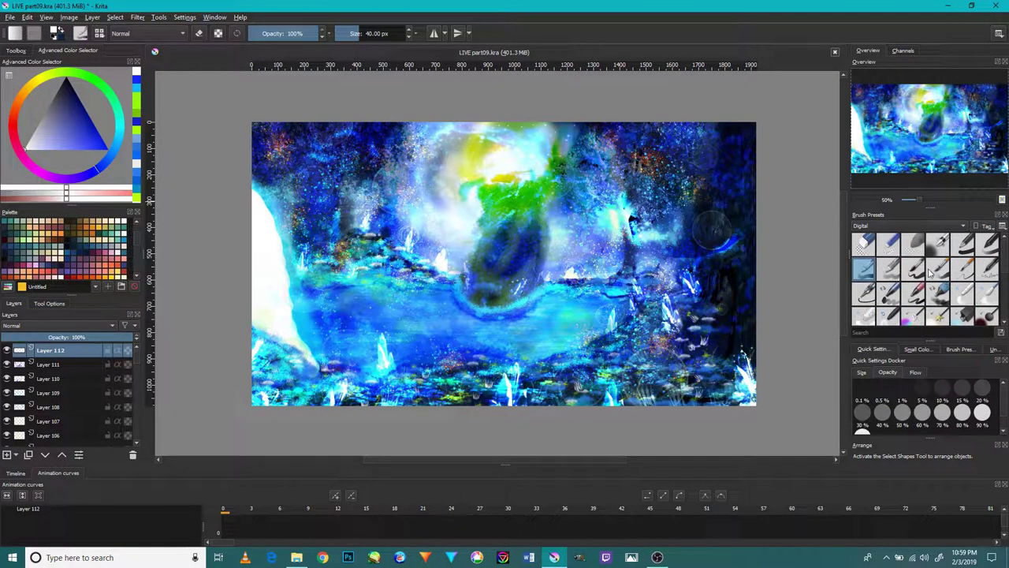
pyautogui.click(888, 294)
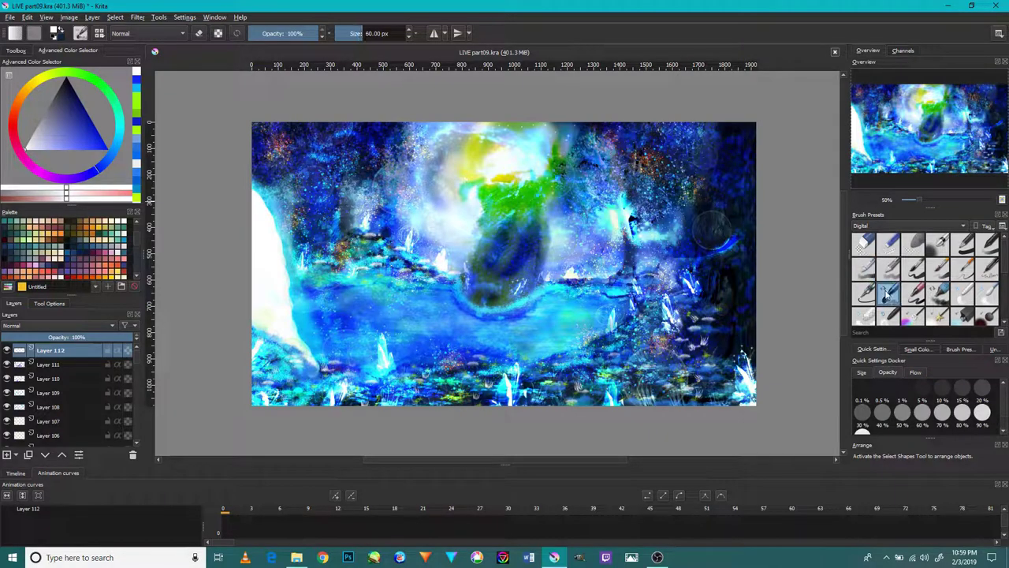
# Test a white stroke over the lake, undo it, and switch to a 50 px brush.
pyautogui.moveTo(427, 331); pyautogui.dragTo(489, 322)
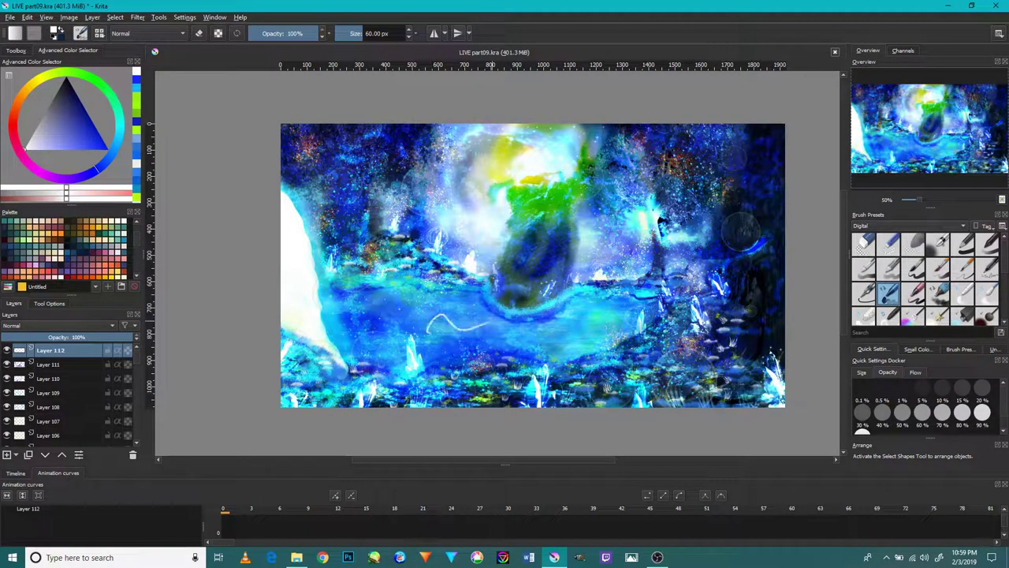
pyautogui.hotkey('ctrl', 'z')
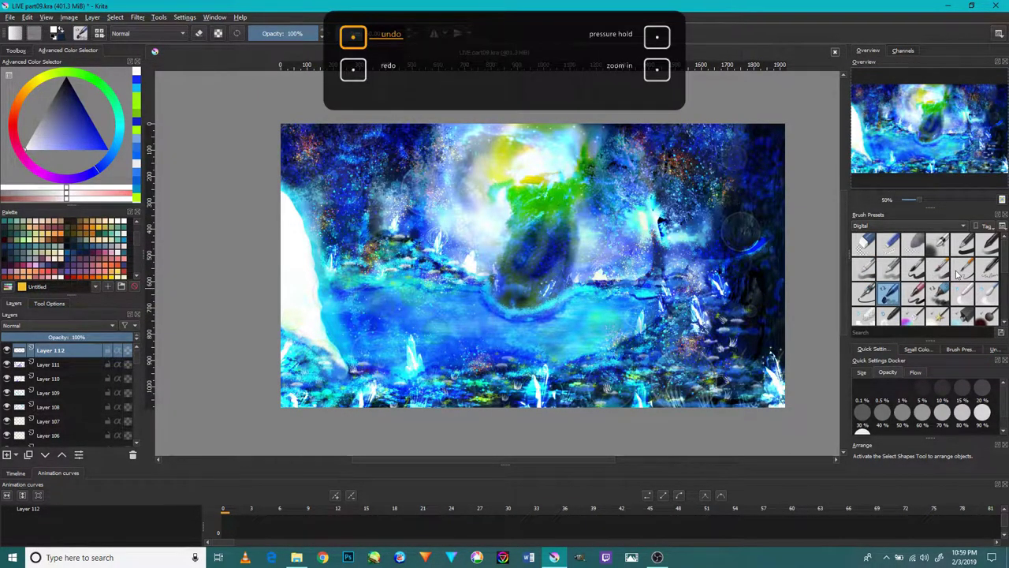
pyautogui.click(963, 294)
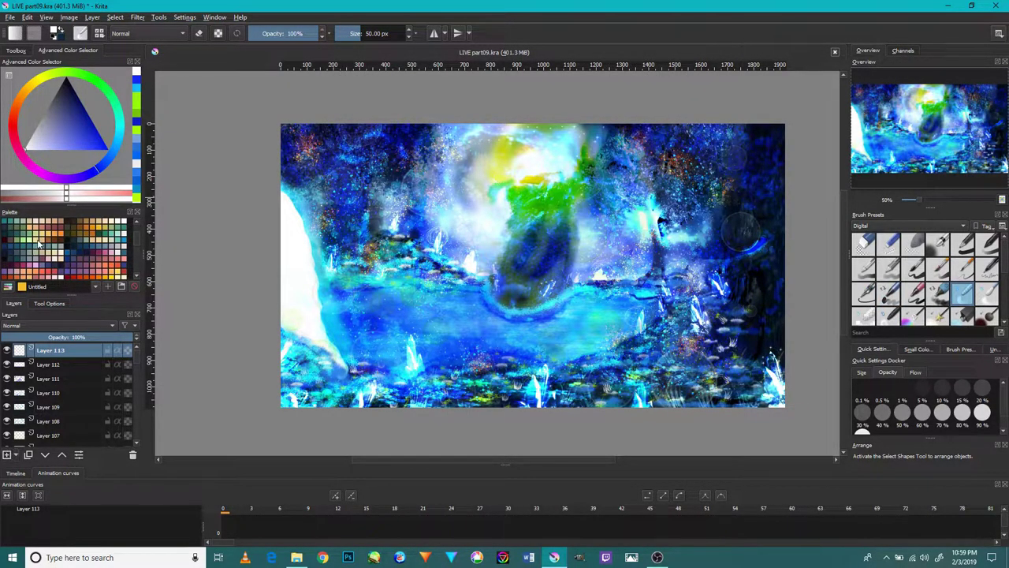
# Pick a cyan-blue colour and paint a wavy stroke across the upper middle with a 35 px brush.
pyautogui.moveTo(114, 145)
pyautogui.mouseDown()
pyautogui.moveTo(113, 154)
pyautogui.moveTo(106, 144)
pyautogui.mouseUp()
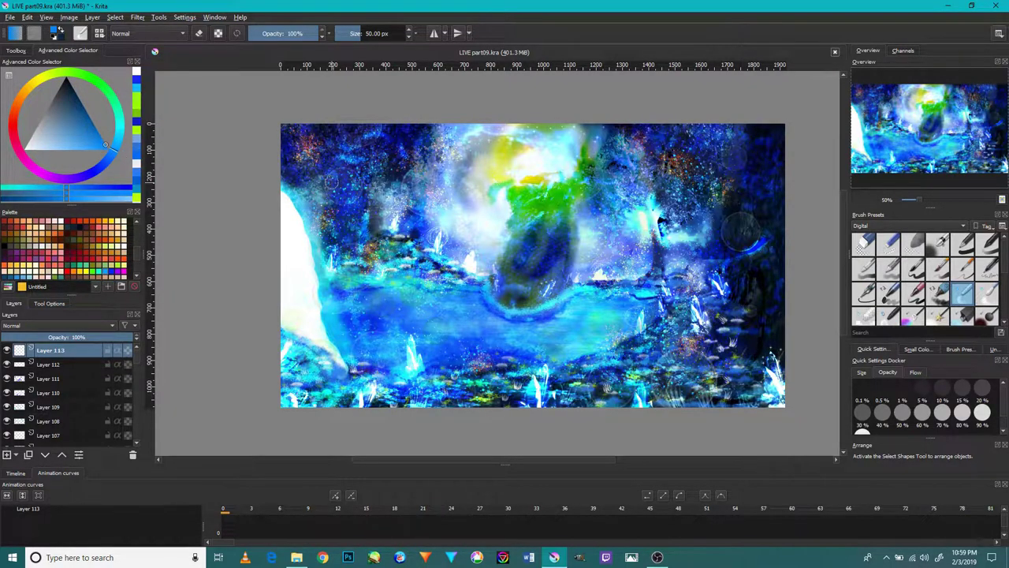
pyautogui.click(471, 199)
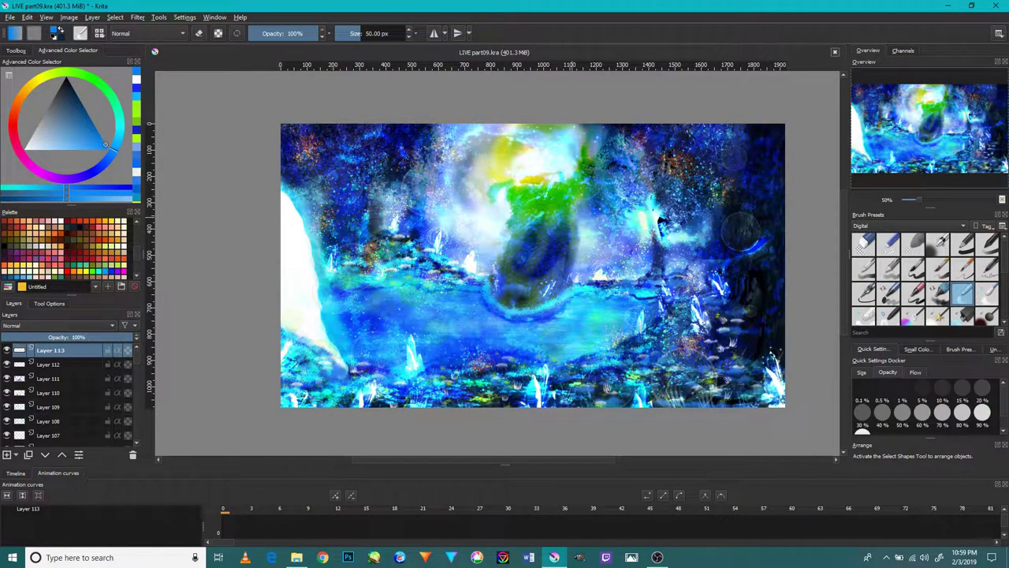
pyautogui.click(936, 293)
pyautogui.moveTo(436, 220); pyautogui.dragTo(709, 211)
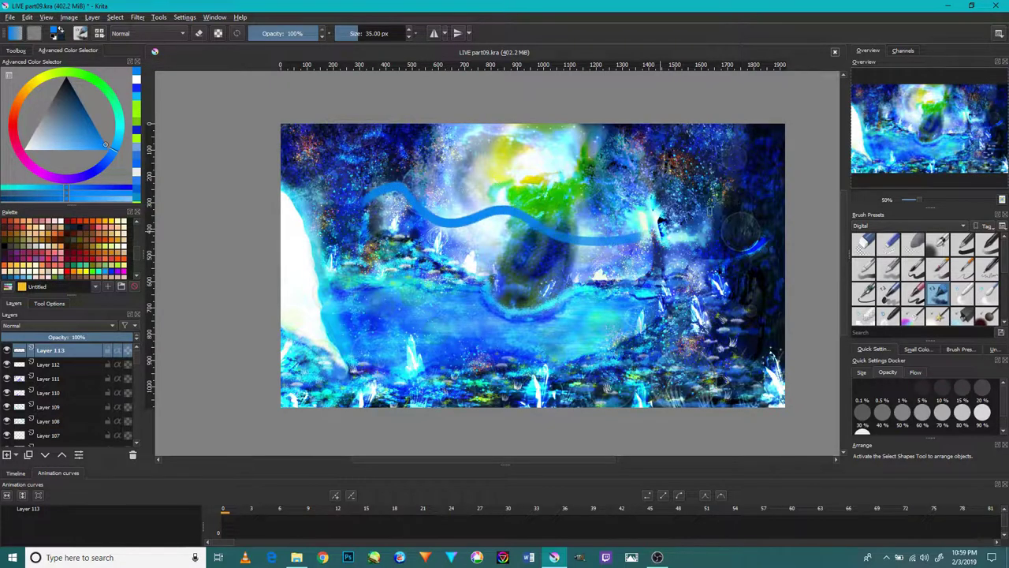
# Try Overlay, then set Layer 113's blending mode to Saturation and review the result.
pyautogui.click(73, 326)
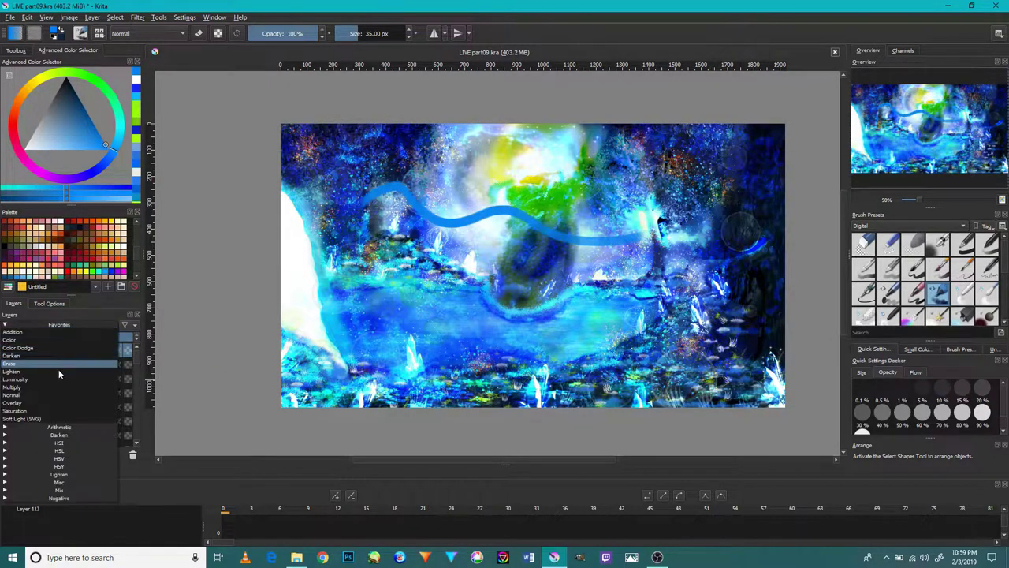
pyautogui.click(45, 403)
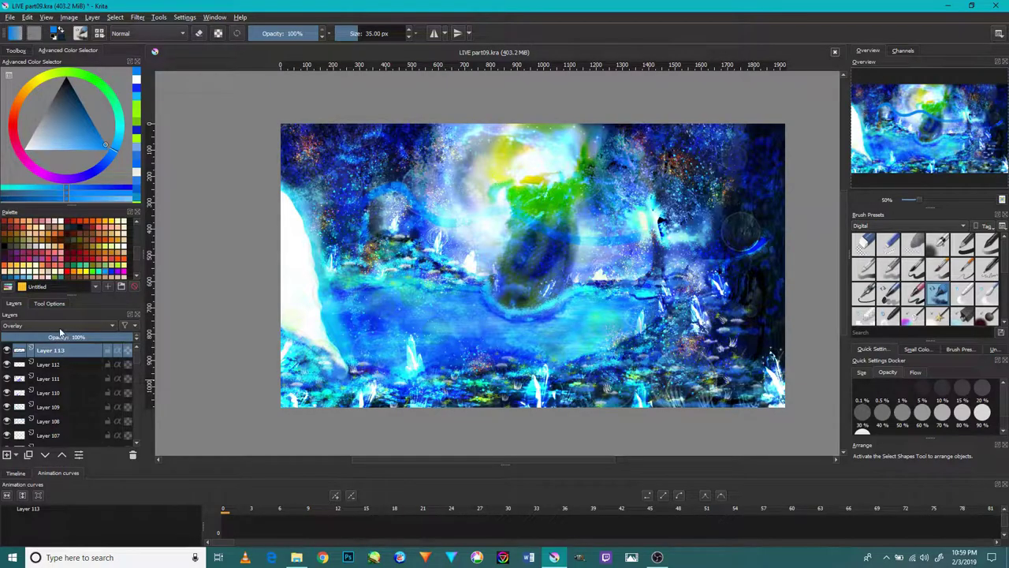
pyautogui.click(60, 326)
pyautogui.click(45, 406)
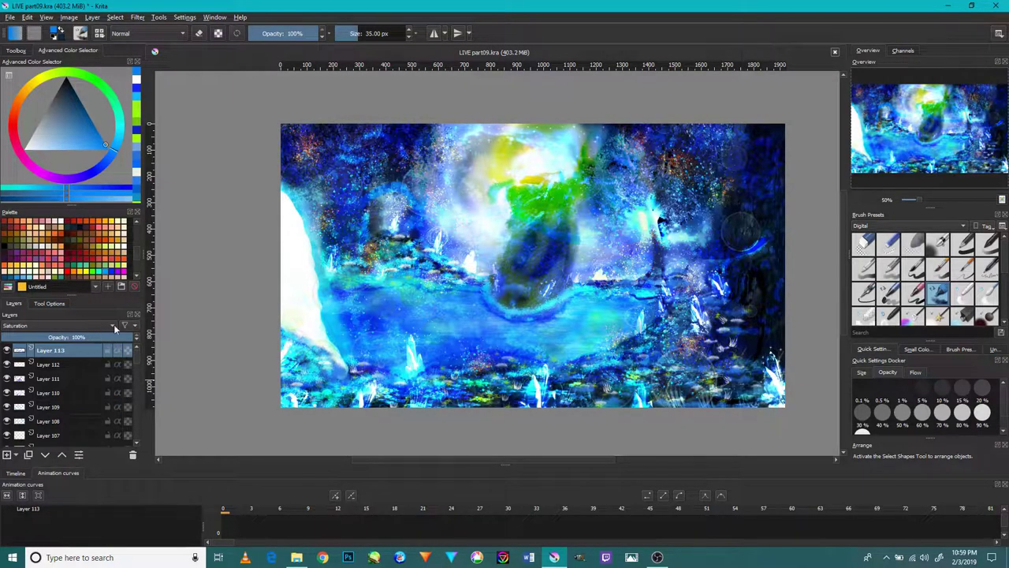
pyautogui.scroll(3, 426, 162)
pyautogui.scroll(-3, 543, 284)
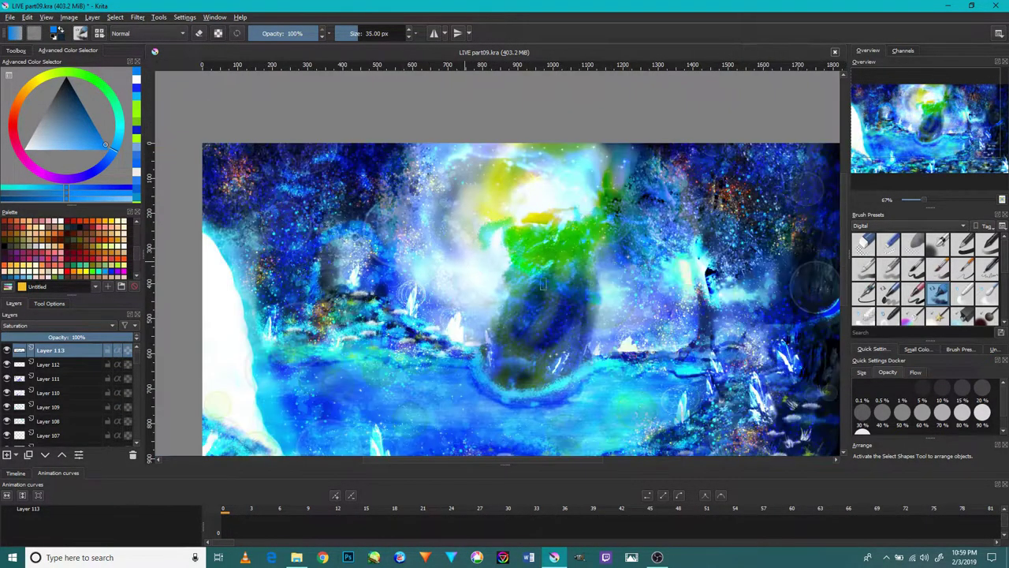
pyautogui.scroll(2, 627, 303)
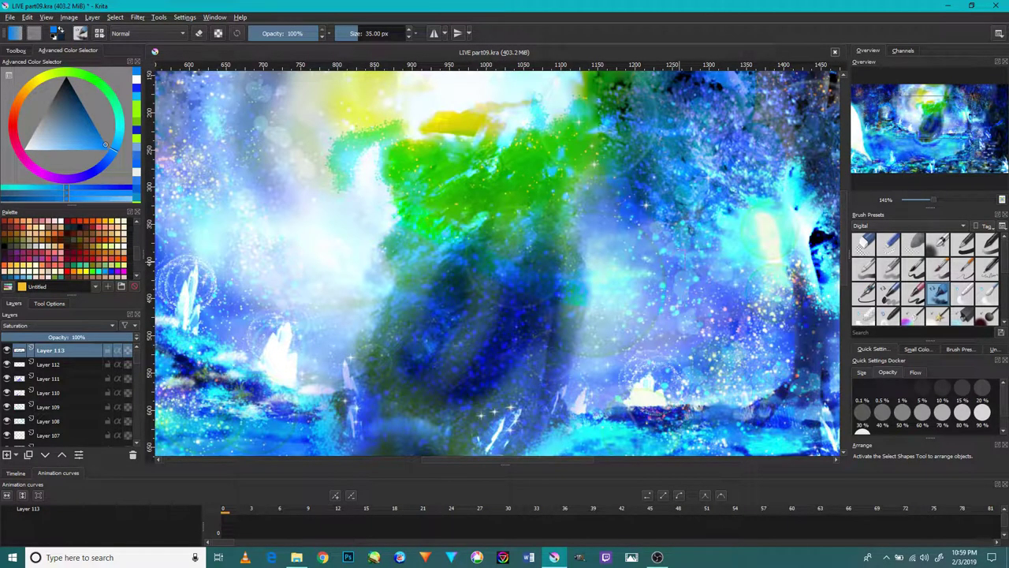
pyautogui.scroll(1, 758, 258)
pyautogui.scroll(-4, 670, 286)
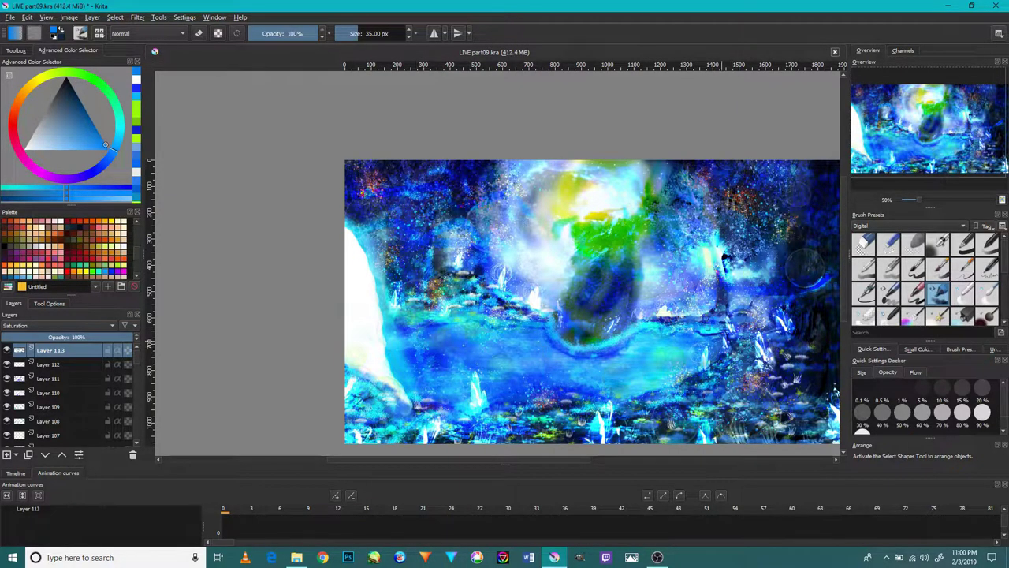
pyautogui.scroll(2, 652, 240)
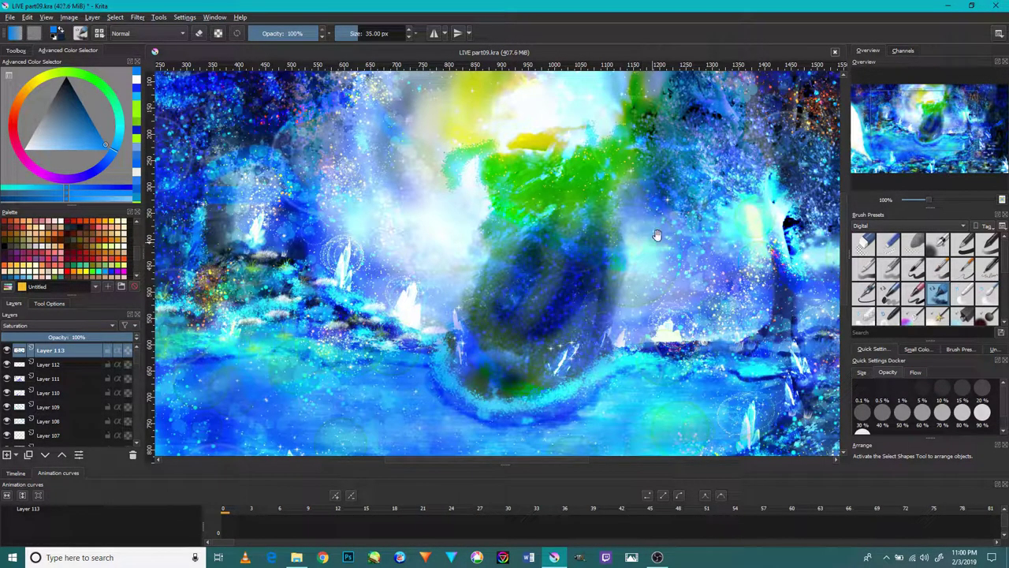
pyautogui.moveTo(657, 235); pyautogui.dragTo(444, 408)
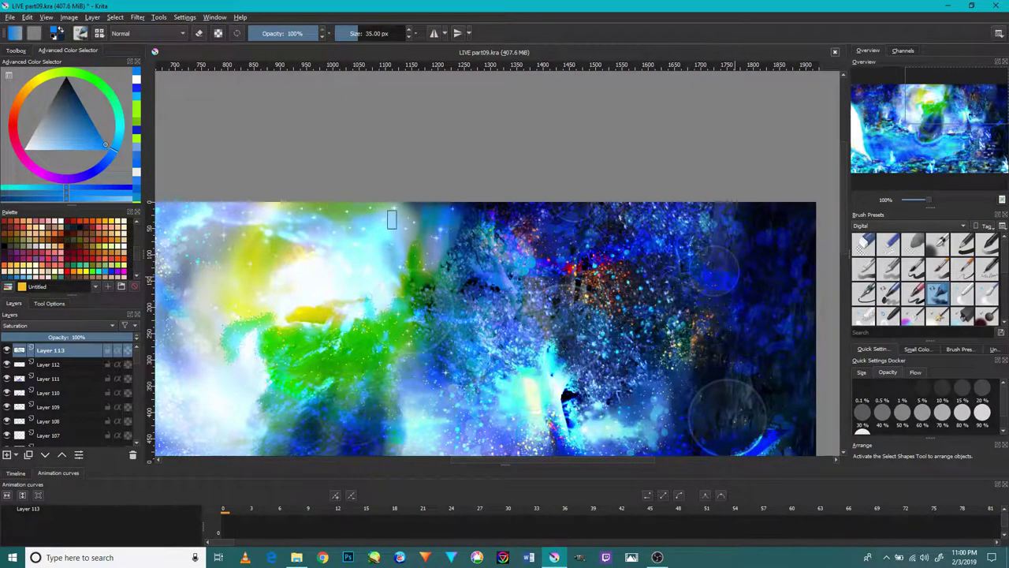
pyautogui.moveTo(465, 301); pyautogui.dragTo(346, 175)
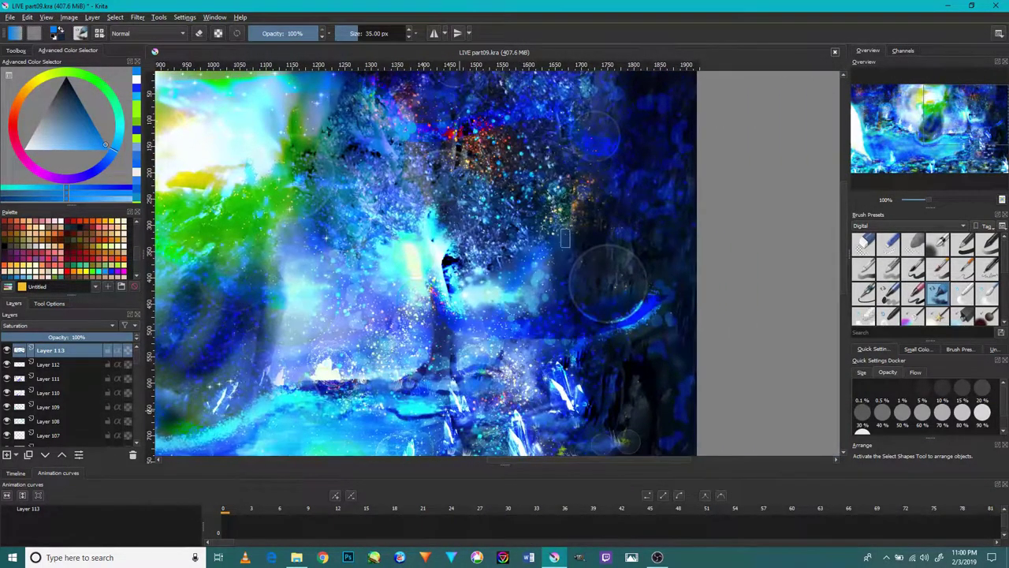
pyautogui.moveTo(537, 340); pyautogui.dragTo(608, 233)
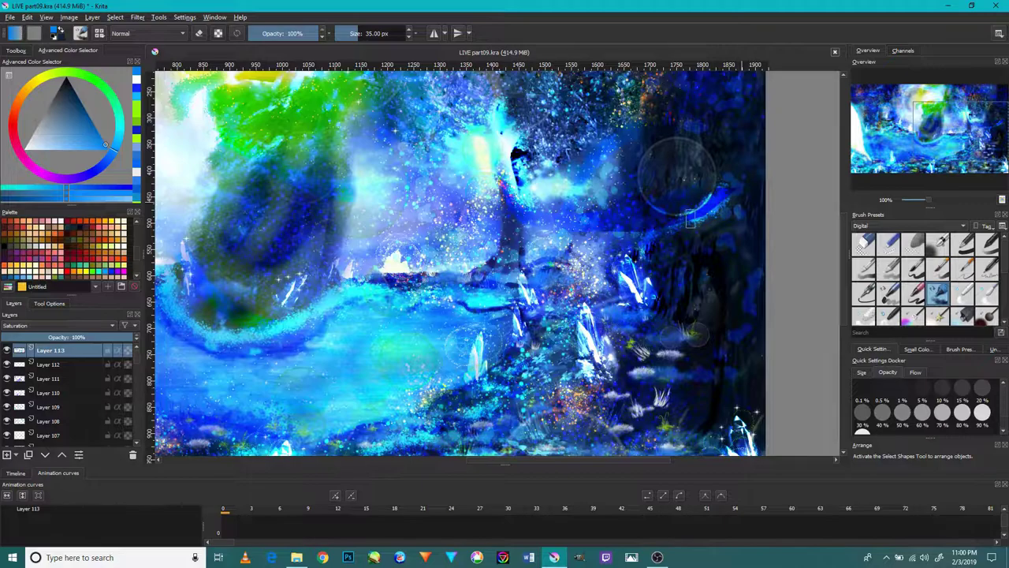
pyautogui.moveTo(691, 221); pyautogui.dragTo(559, 403)
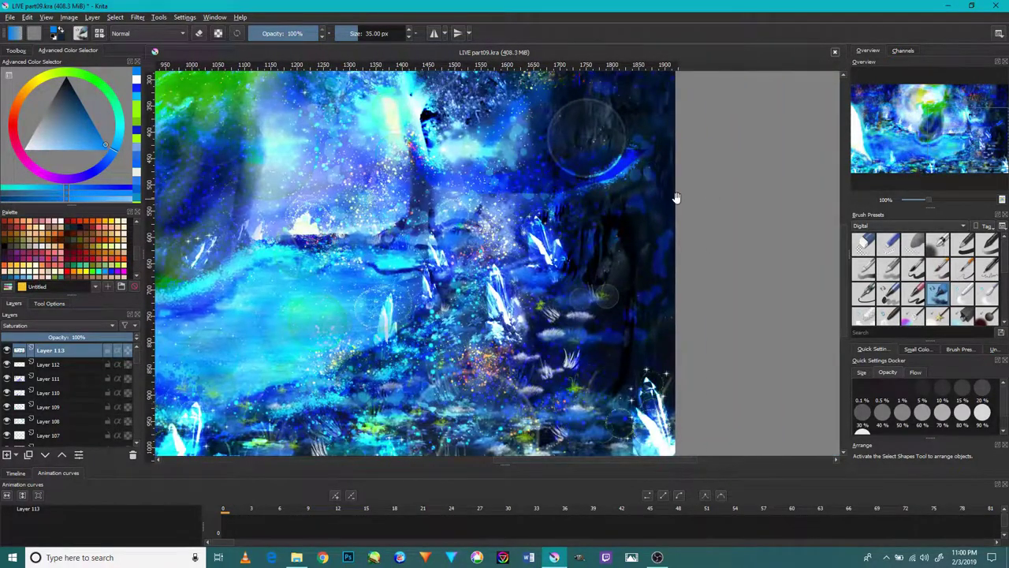
pyautogui.moveTo(676, 197); pyautogui.dragTo(607, 409)
pyautogui.moveTo(578, 205)
pyautogui.mouseDown()
pyautogui.moveTo(597, 365)
pyautogui.moveTo(605, 174)
pyautogui.mouseUp()
pyautogui.moveTo(587, 360)
pyautogui.mouseDown()
pyautogui.moveTo(582, 334)
pyautogui.moveTo(611, 308)
pyautogui.mouseUp()
pyautogui.moveTo(236, 197); pyautogui.dragTo(567, 236)
pyautogui.moveTo(521, 260); pyautogui.dragTo(755, 258)
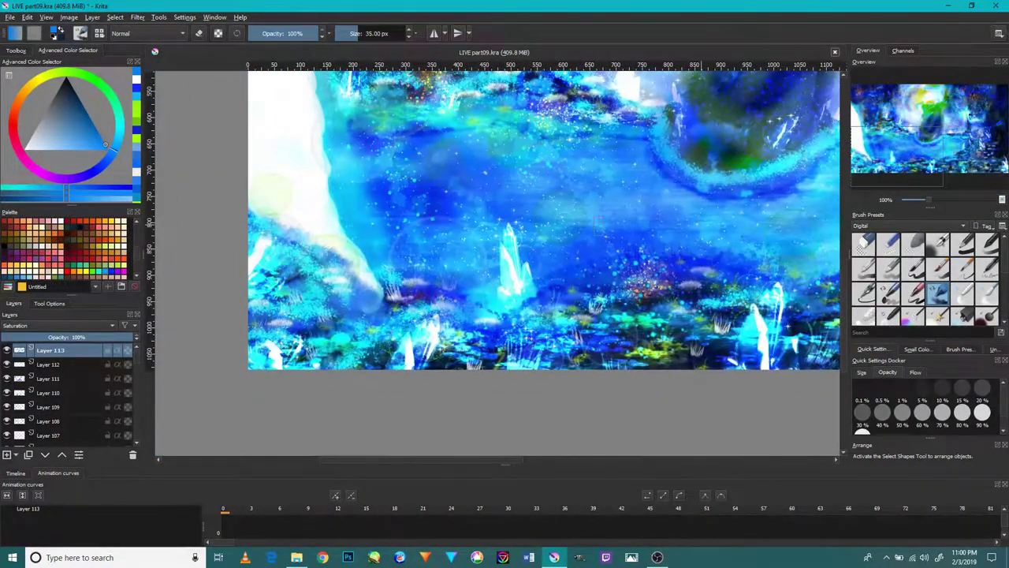
pyautogui.moveTo(312, 238); pyautogui.dragTo(399, 396)
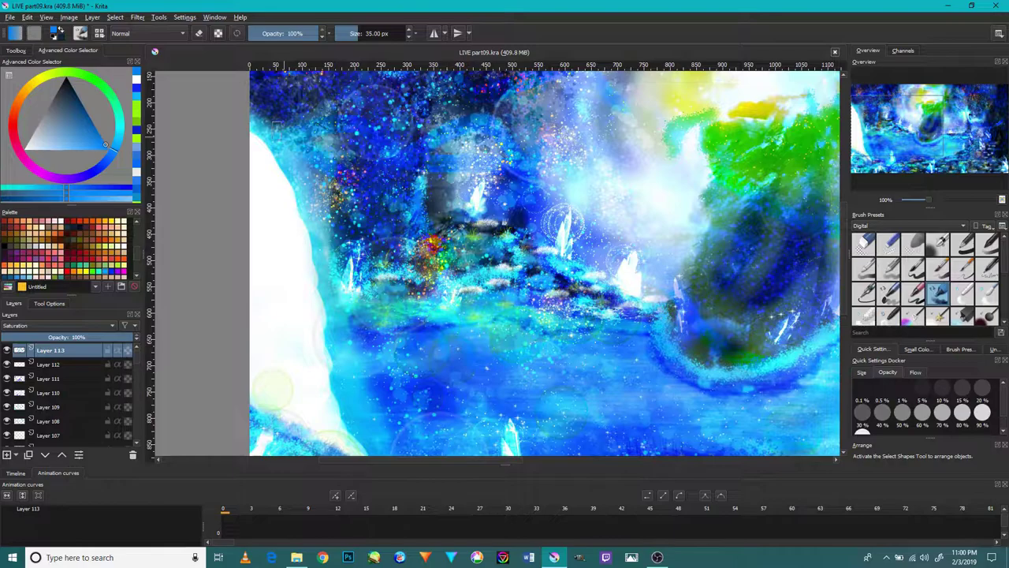
pyautogui.moveTo(336, 146); pyautogui.dragTo(410, 359)
pyautogui.moveTo(420, 276); pyautogui.dragTo(197, 103)
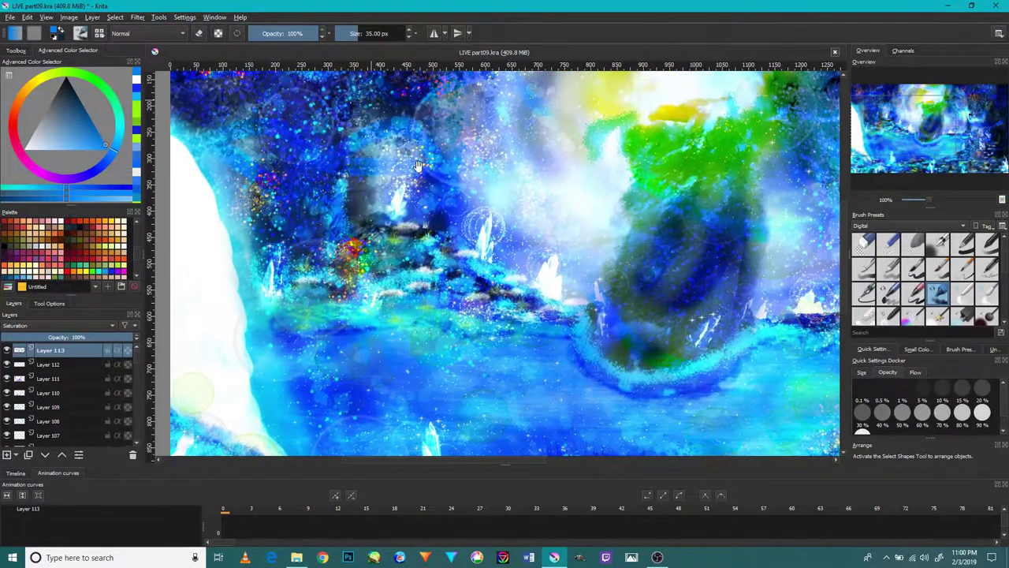
pyautogui.moveTo(552, 331); pyautogui.dragTo(378, 193)
pyautogui.moveTo(697, 257)
pyautogui.mouseDown()
pyautogui.moveTo(547, 286)
pyautogui.moveTo(537, 321)
pyautogui.mouseUp()
pyautogui.scroll(-3, 699, 274)
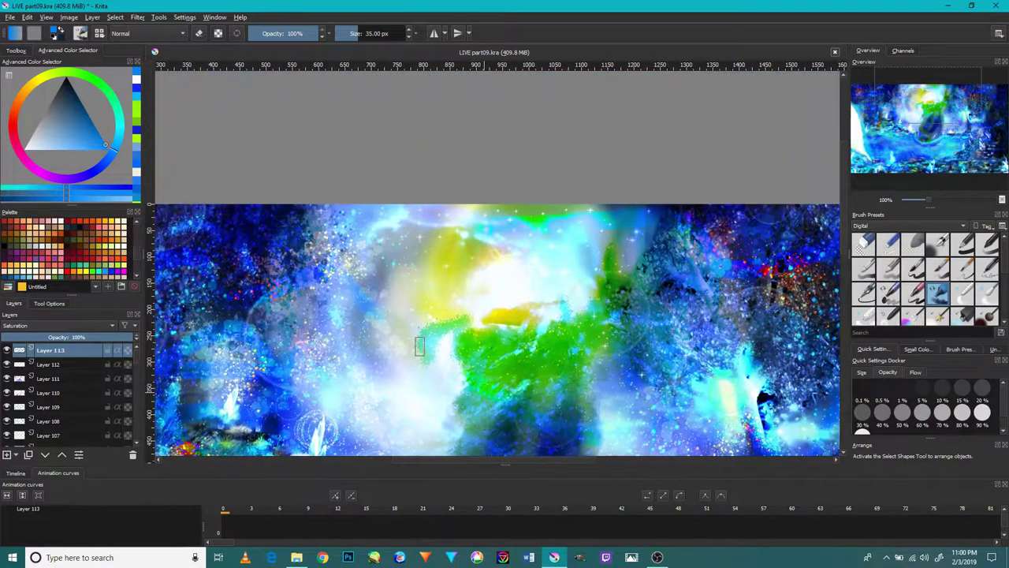
pyautogui.scroll(3, 440, 160)
pyautogui.moveTo(684, 404); pyautogui.dragTo(592, 254)
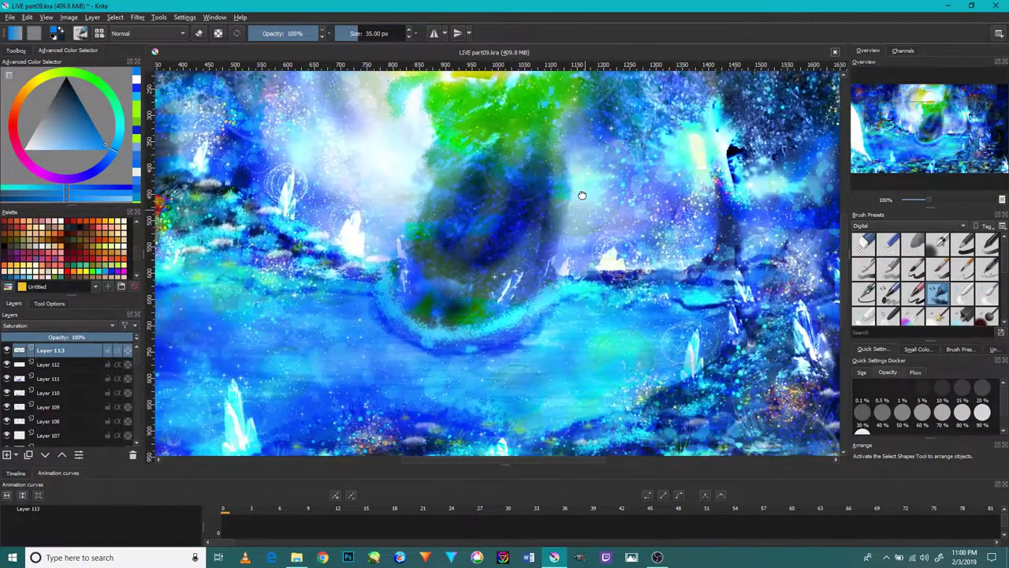
pyautogui.moveTo(522, 380); pyautogui.dragTo(562, 239)
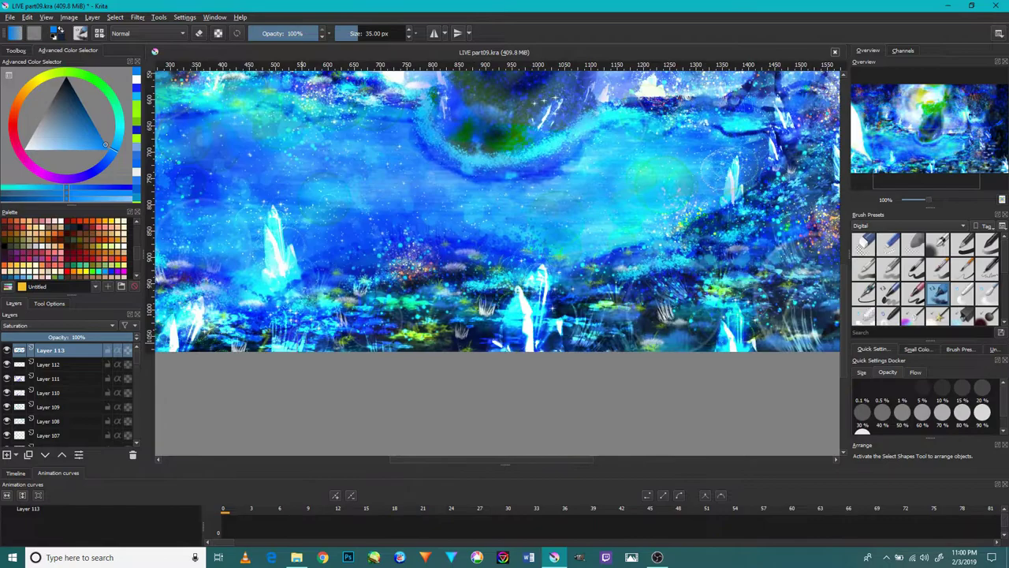
pyautogui.moveTo(716, 243); pyautogui.dragTo(457, 406)
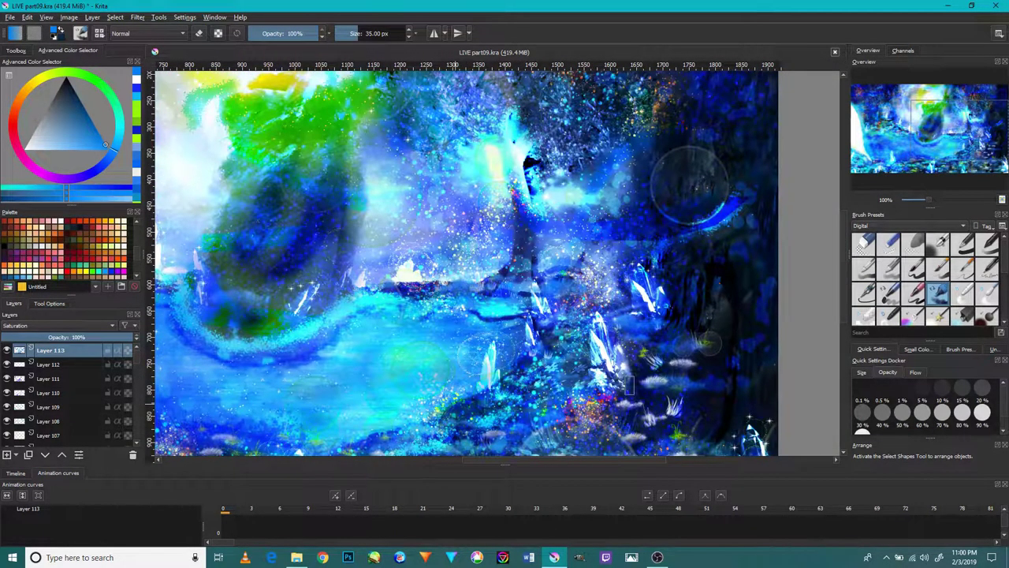
pyautogui.scroll(2, 719, 208)
pyautogui.scroll(2, 693, 213)
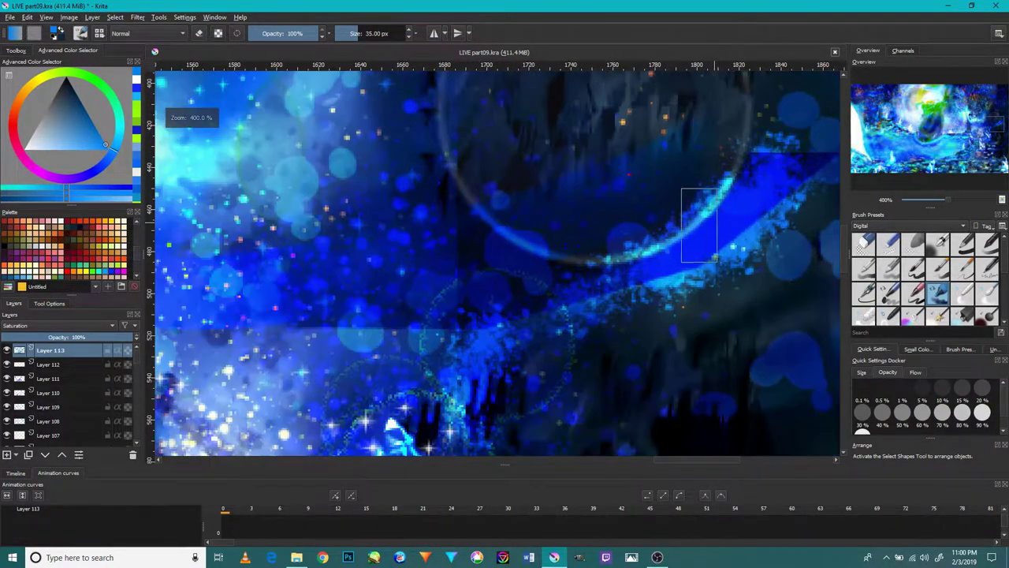
pyautogui.scroll(-4, 418, 277)
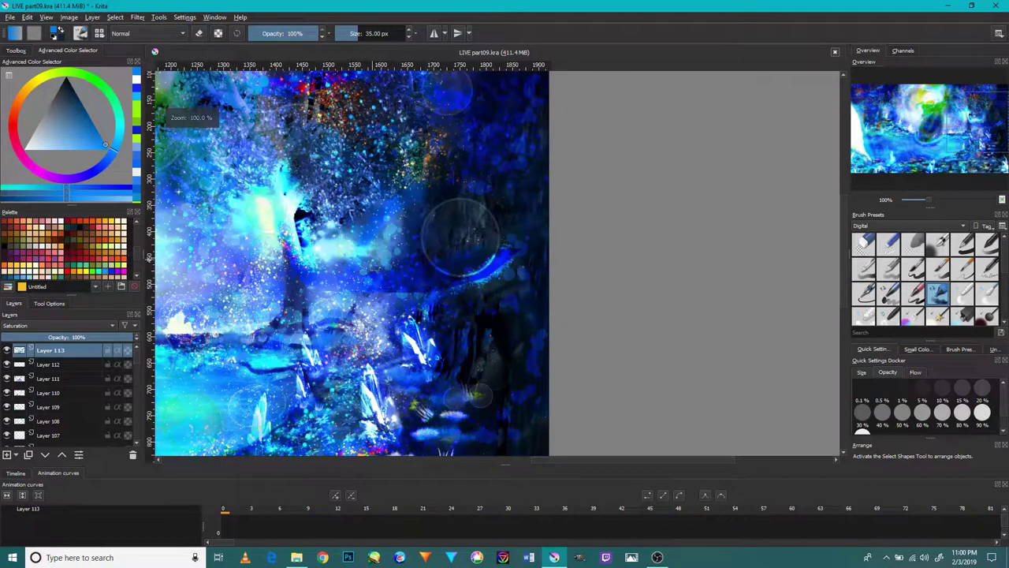
# Pick the leafy Textures brush preset and paint a light-blue leafy texture over the dark area.
pyautogui.click(887, 227)
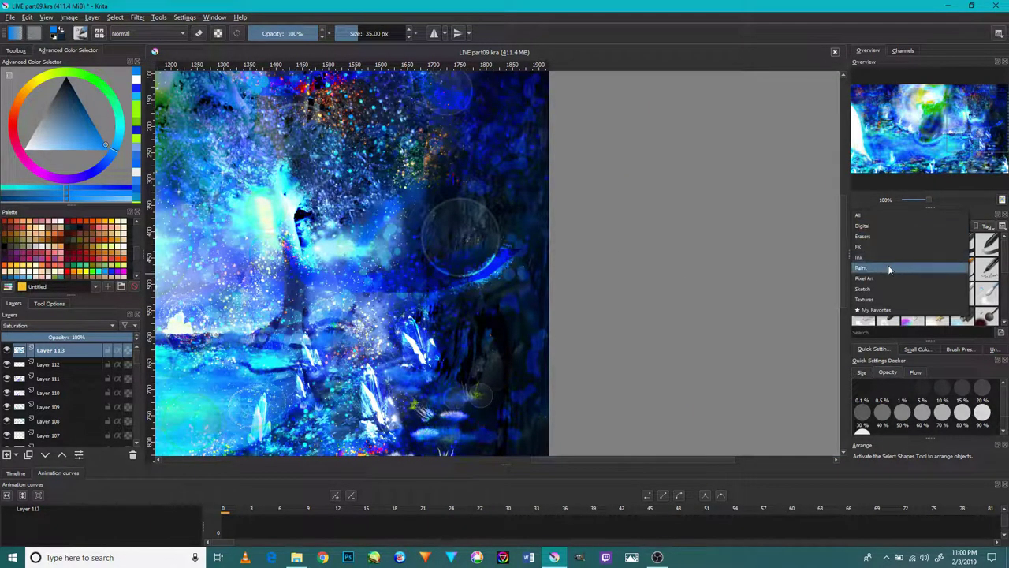
pyautogui.click(887, 298)
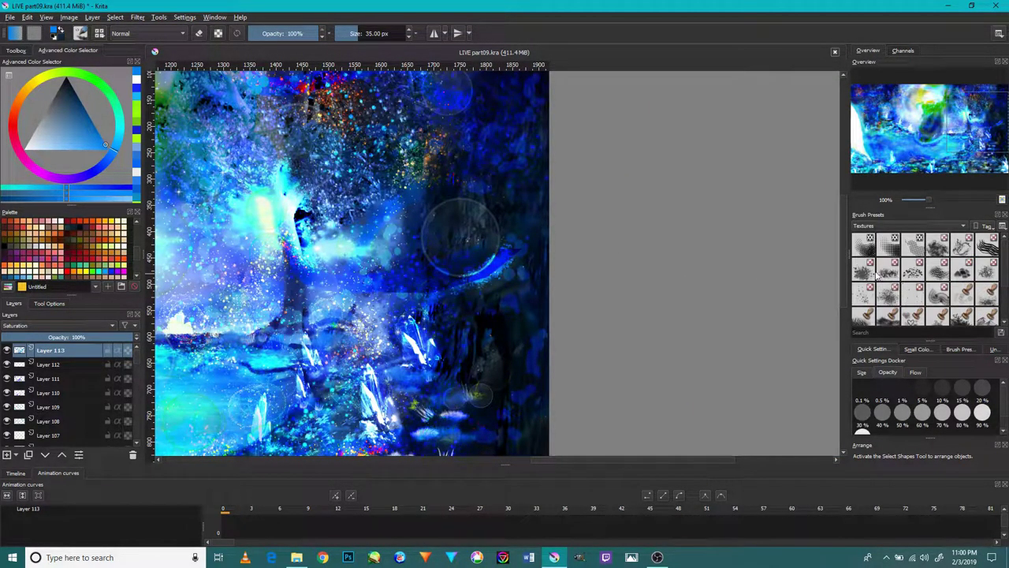
pyautogui.scroll(-1, 878, 276)
pyautogui.click(867, 293)
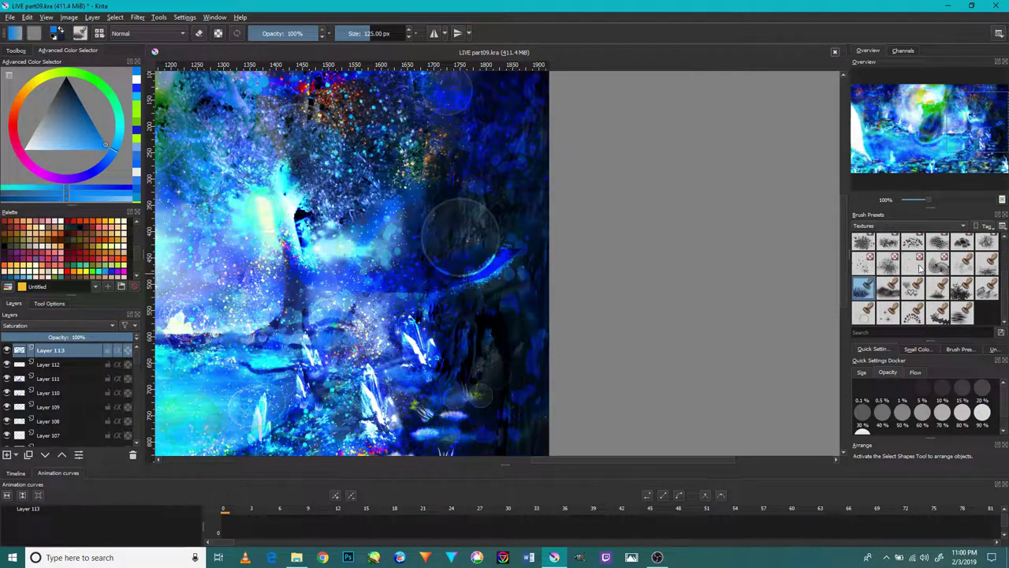
pyautogui.click(984, 245)
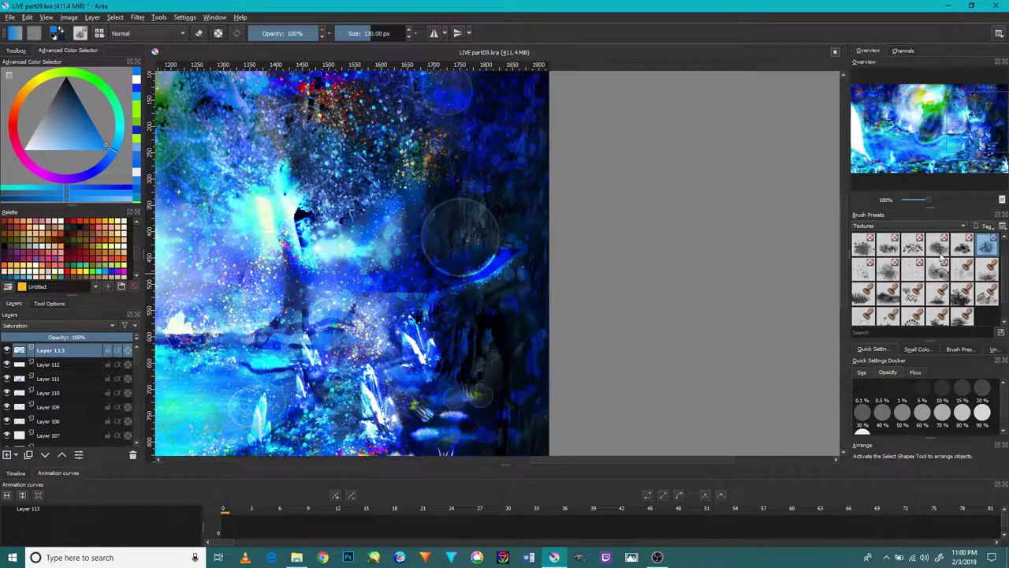
pyautogui.click(961, 293)
pyautogui.scroll(1, 525, 308)
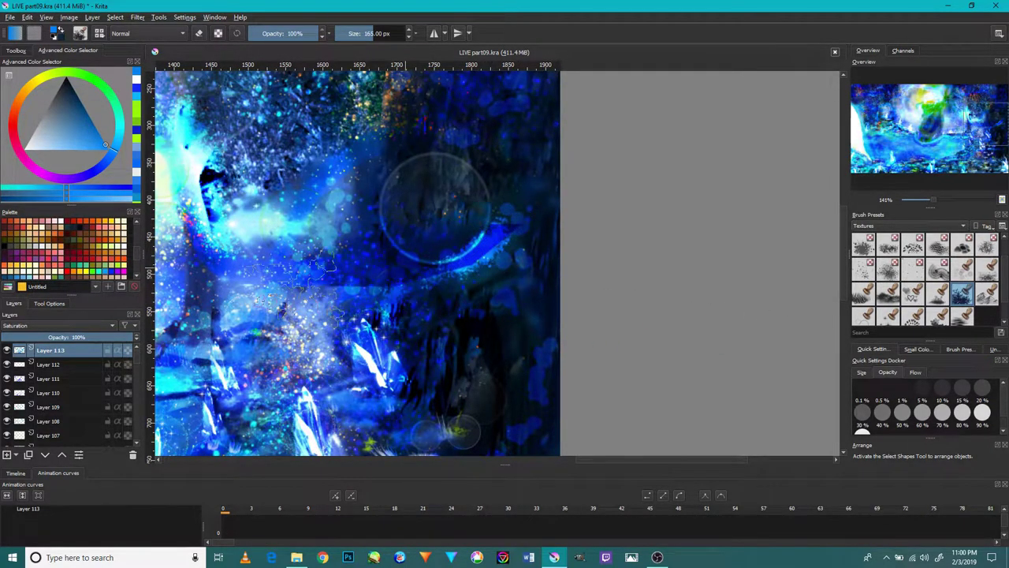
pyautogui.moveTo(536, 221); pyautogui.dragTo(437, 272)
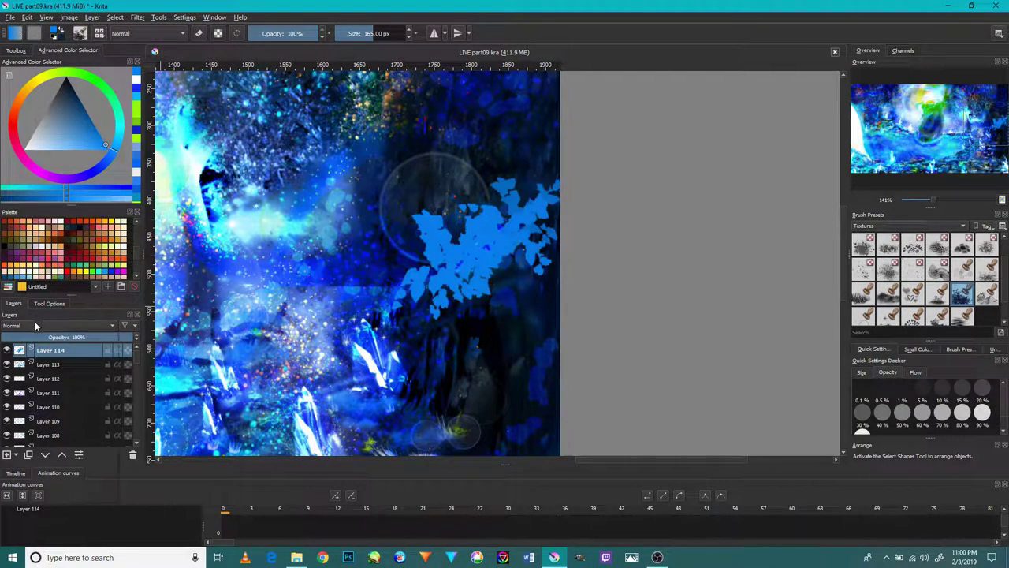
# Set the new layer to Multiply, then stamp a dark leafy dab and undo it.
pyautogui.click(34, 324)
pyautogui.click(26, 387)
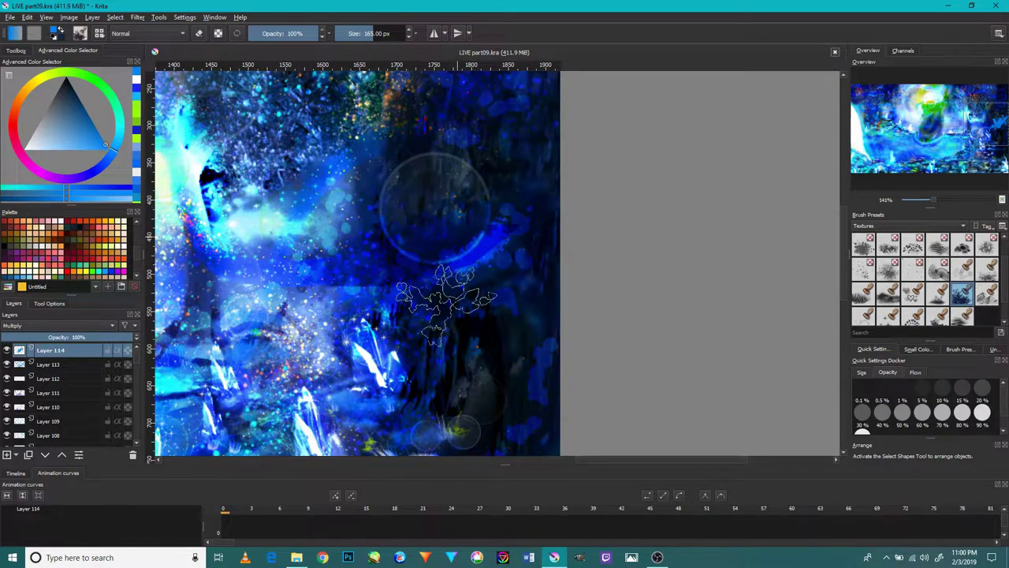
pyautogui.moveTo(370, 284); pyautogui.dragTo(331, 307)
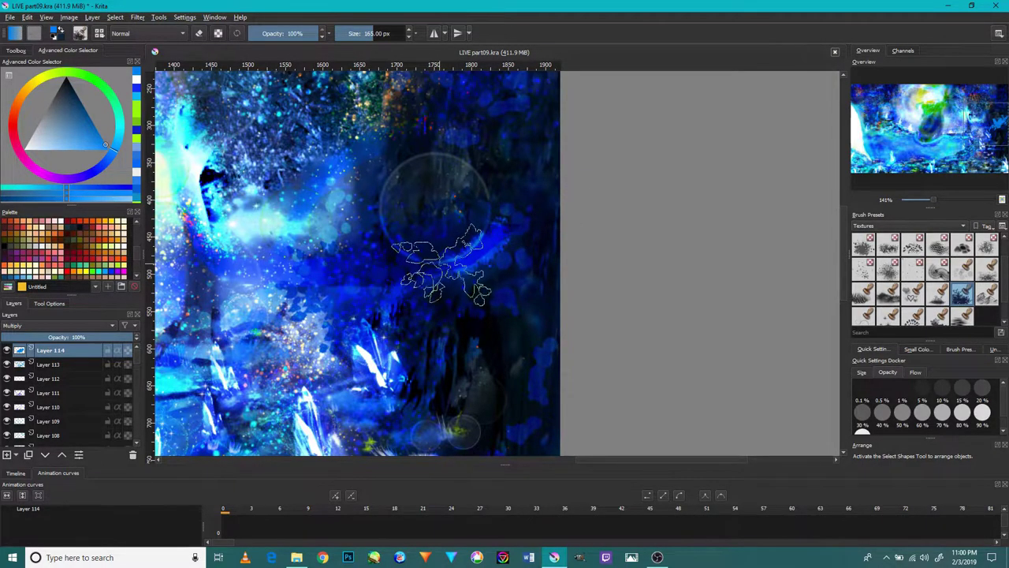
pyautogui.hotkey('ctrl', 'z')
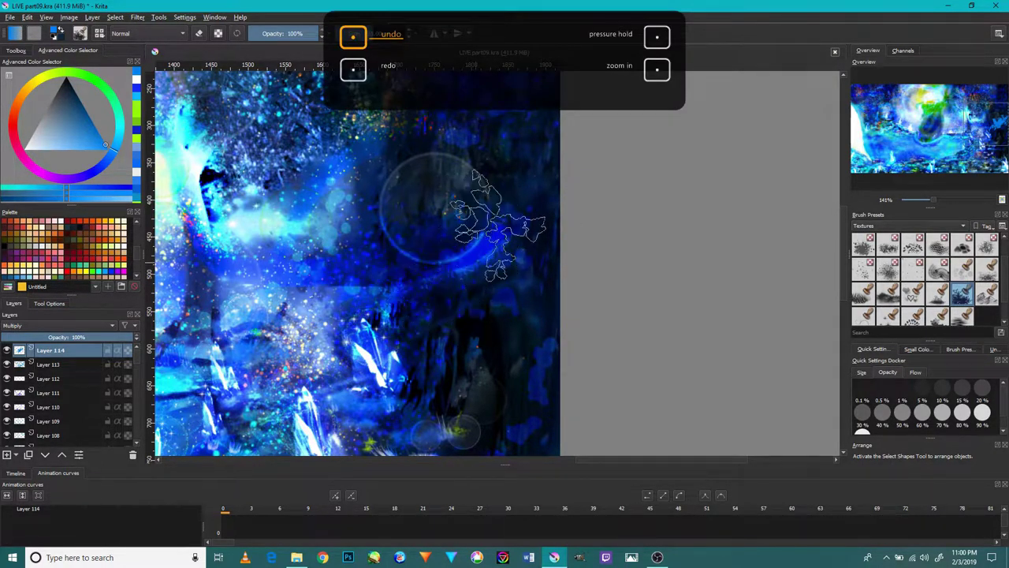
# Zoom the canvas to 100% and centre the whole painting in view.
pyautogui.press('-')
pyautogui.press('-')
pyautogui.press('-')
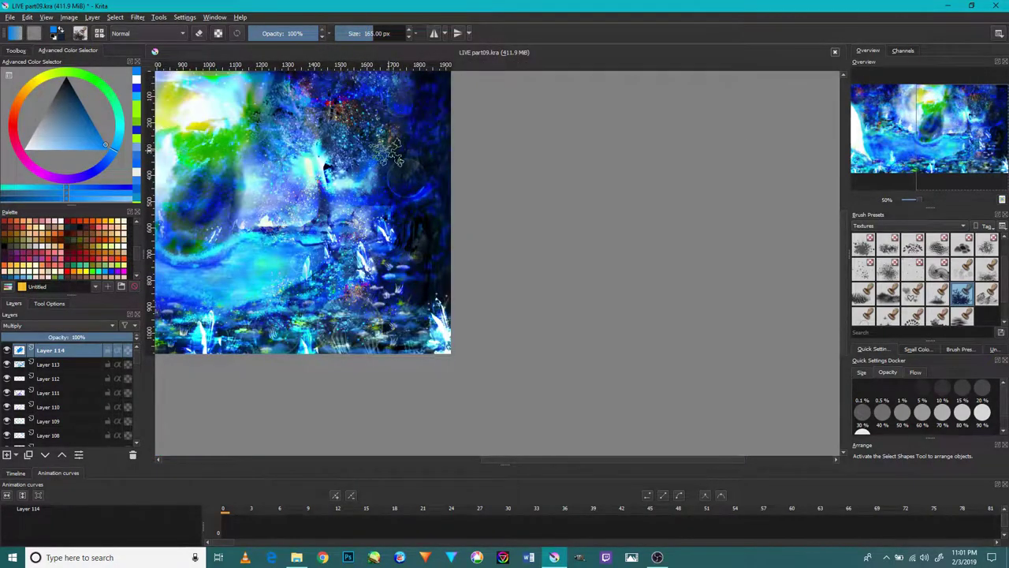
pyautogui.press('+')
pyautogui.press('+')
pyautogui.press('+')
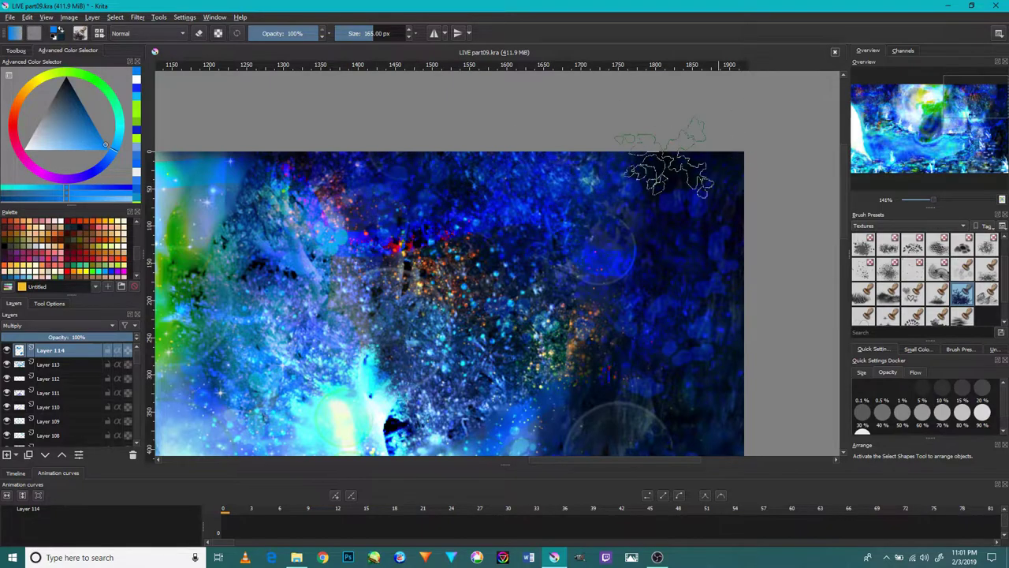
pyautogui.moveTo(345, 204)
pyautogui.mouseDown()
pyautogui.moveTo(402, 219)
pyautogui.moveTo(299, 206)
pyautogui.moveTo(512, 165)
pyautogui.mouseUp()
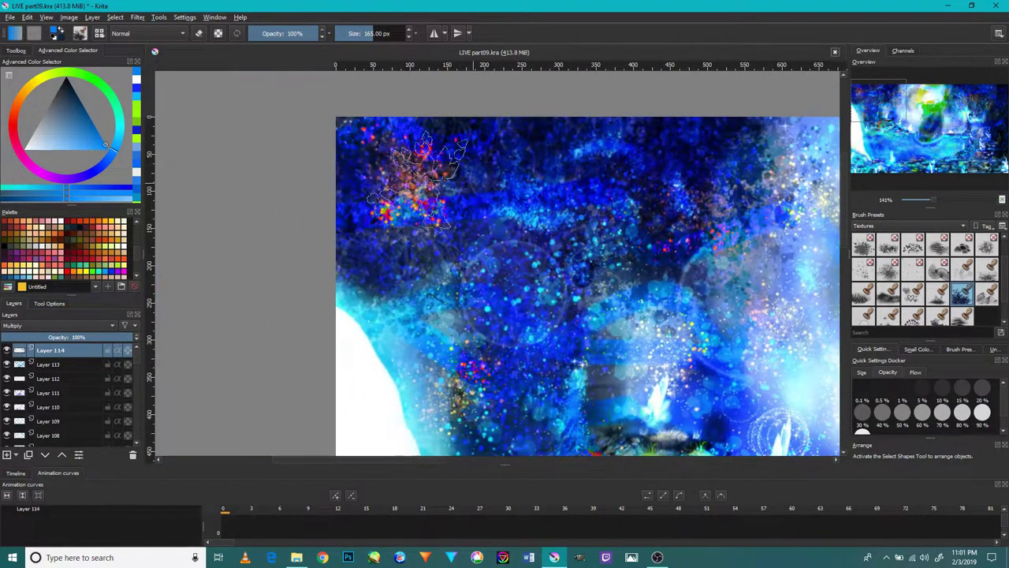
pyautogui.scroll(-3, 560, 288)
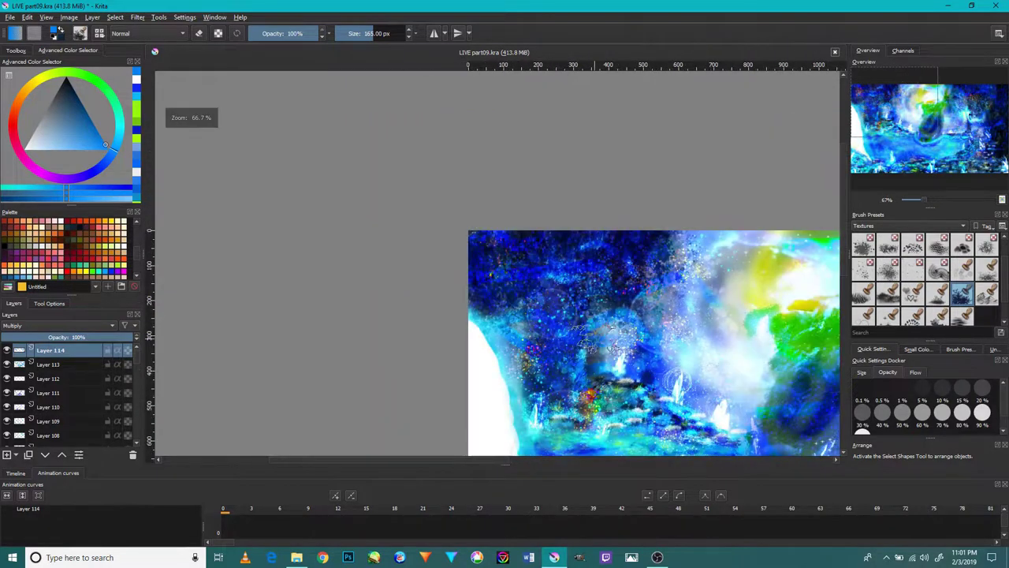
pyautogui.scroll(-2, 591, 331)
pyautogui.moveTo(603, 332); pyautogui.dragTo(388, 220)
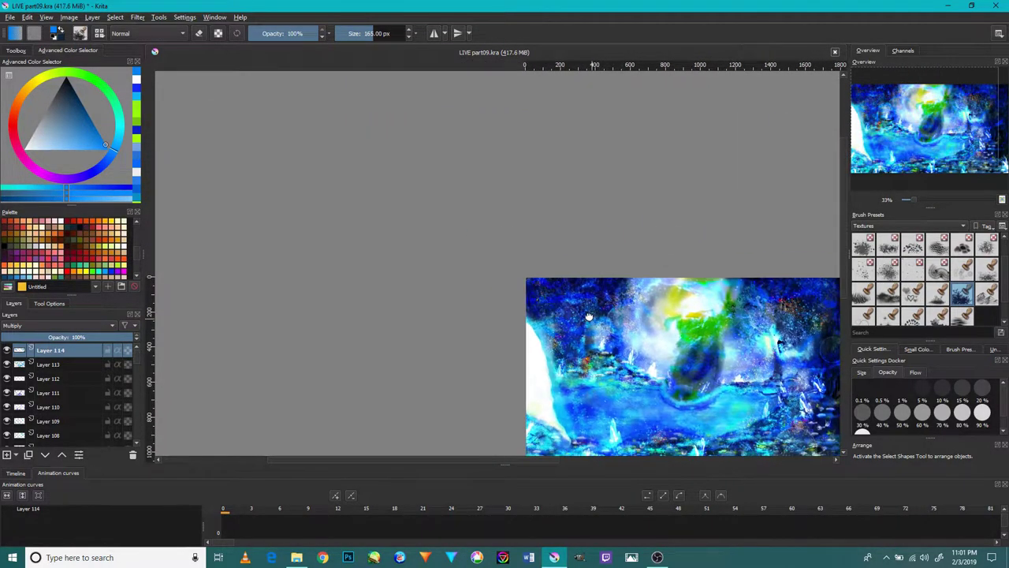
pyautogui.scroll(4, 398, 260)
pyautogui.scroll(1, 398, 260)
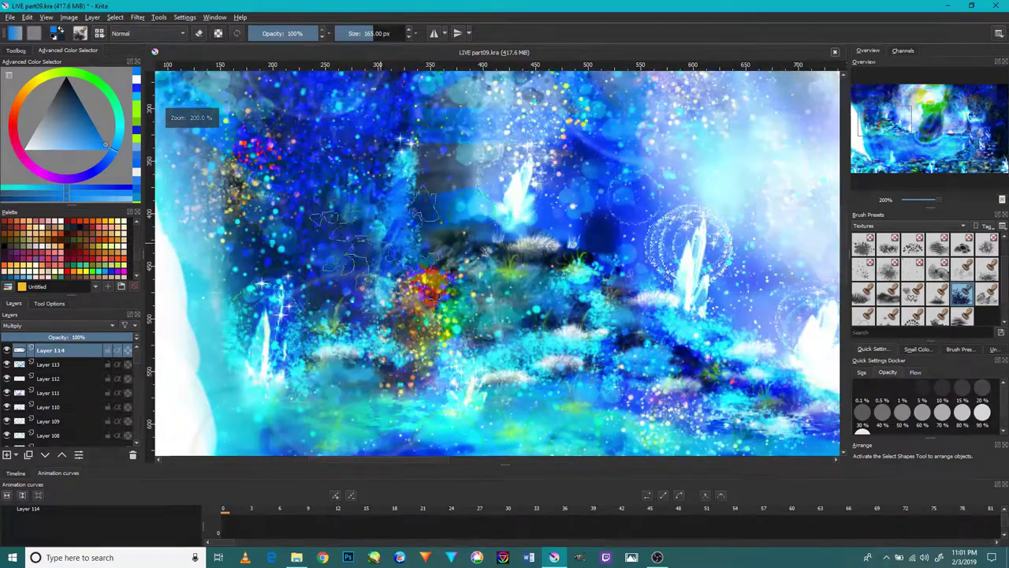
# Try a darkening texture stroke and dark-blue foliage left of the crystal, undoing both.
pyautogui.moveTo(607, 347); pyautogui.dragTo(654, 355)
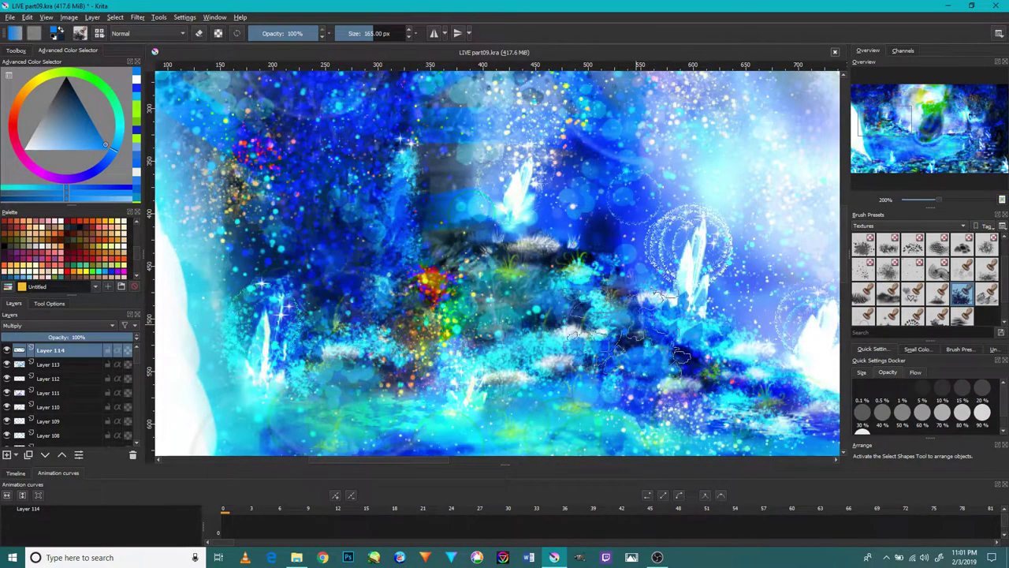
pyautogui.hotkey('ctrl', 'z')
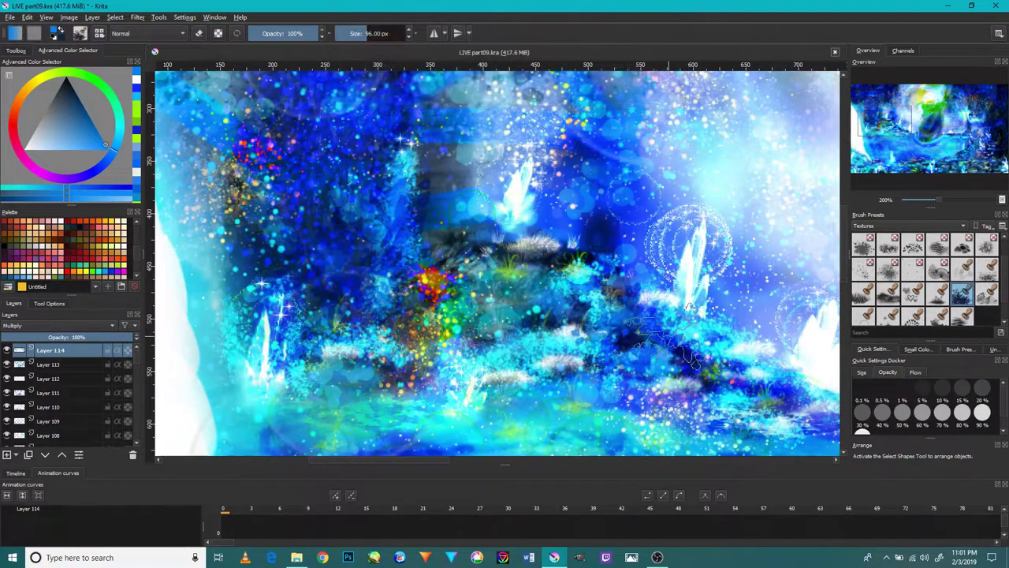
pyautogui.hotkey('ctrl', 'z')
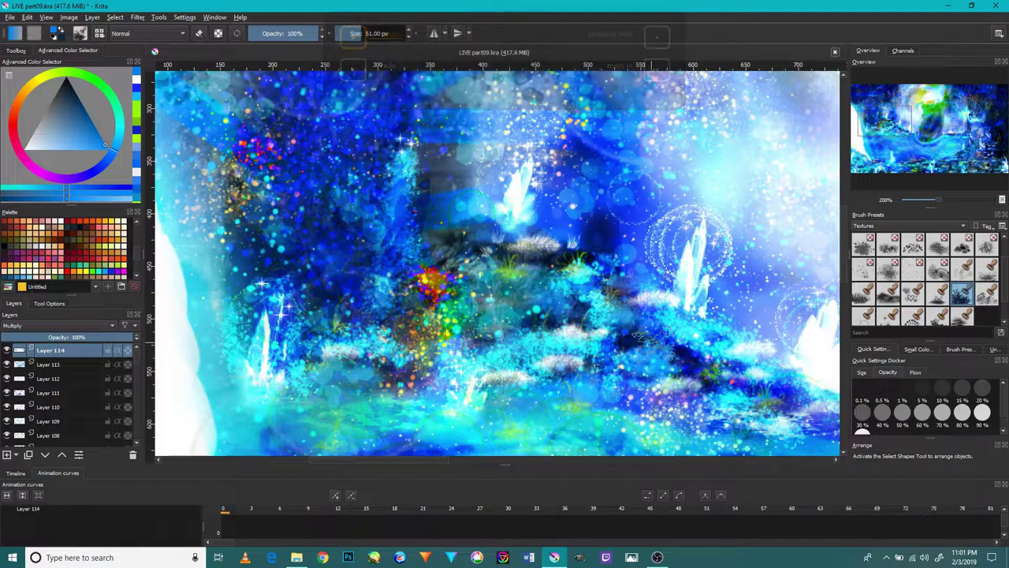
pyautogui.moveTo(379, 355); pyautogui.dragTo(216, 305)
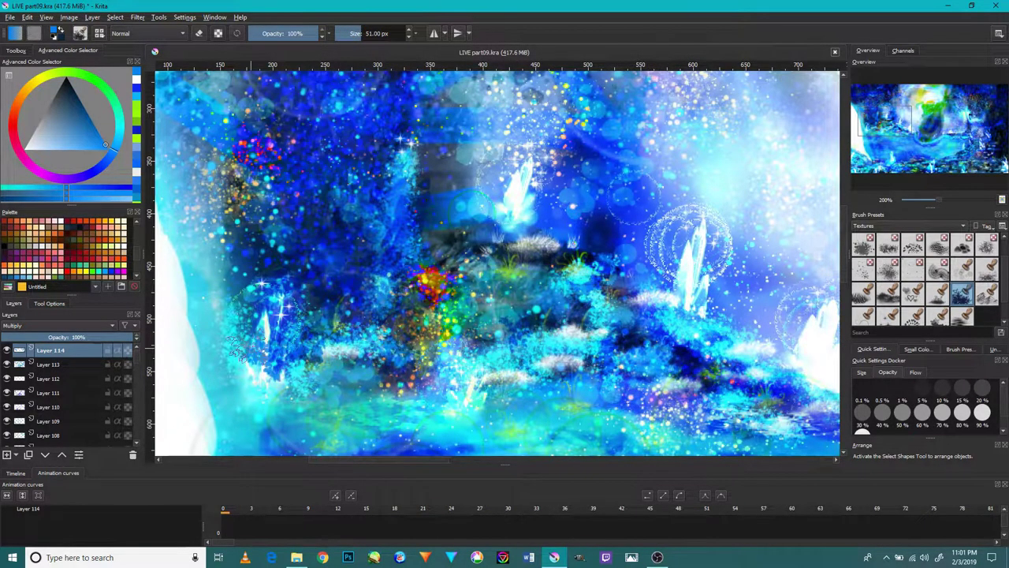
pyautogui.hotkey('ctrl', 'z')
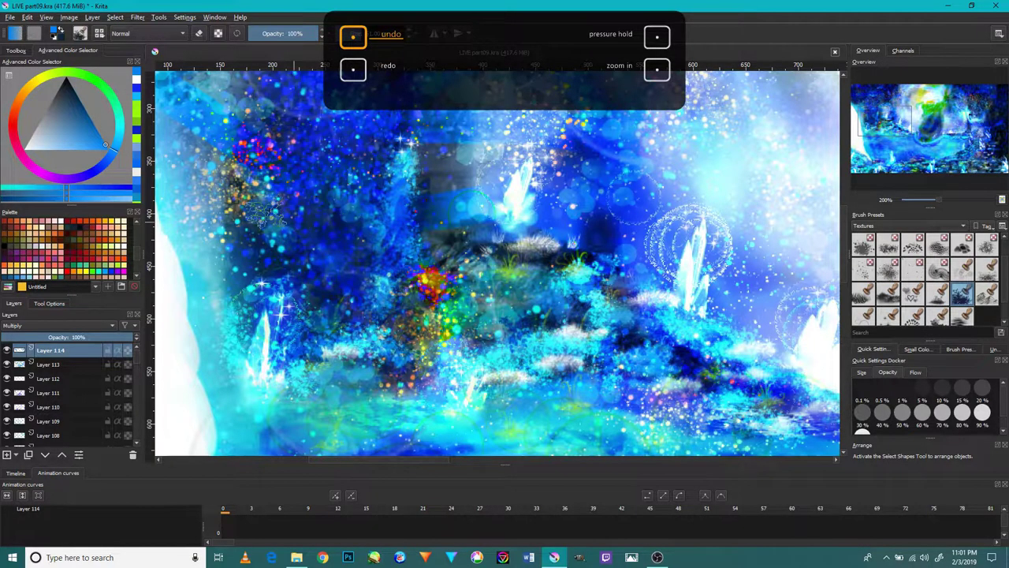
# Zoom and pan around the painting, ending at its right edge.
pyautogui.press('+')
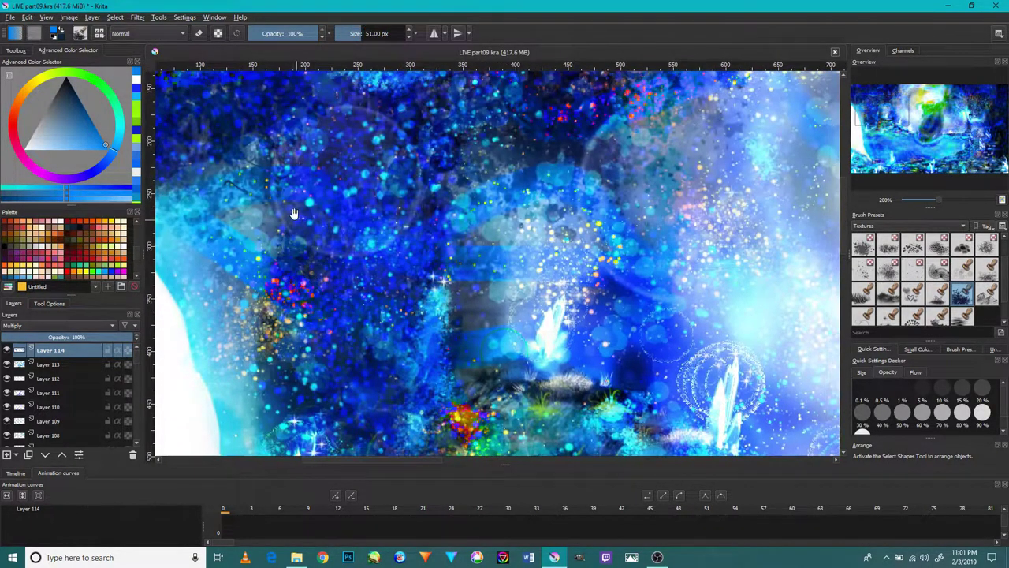
pyautogui.moveTo(296, 214); pyautogui.dragTo(260, 272)
pyautogui.moveTo(260, 213); pyautogui.dragTo(332, 253)
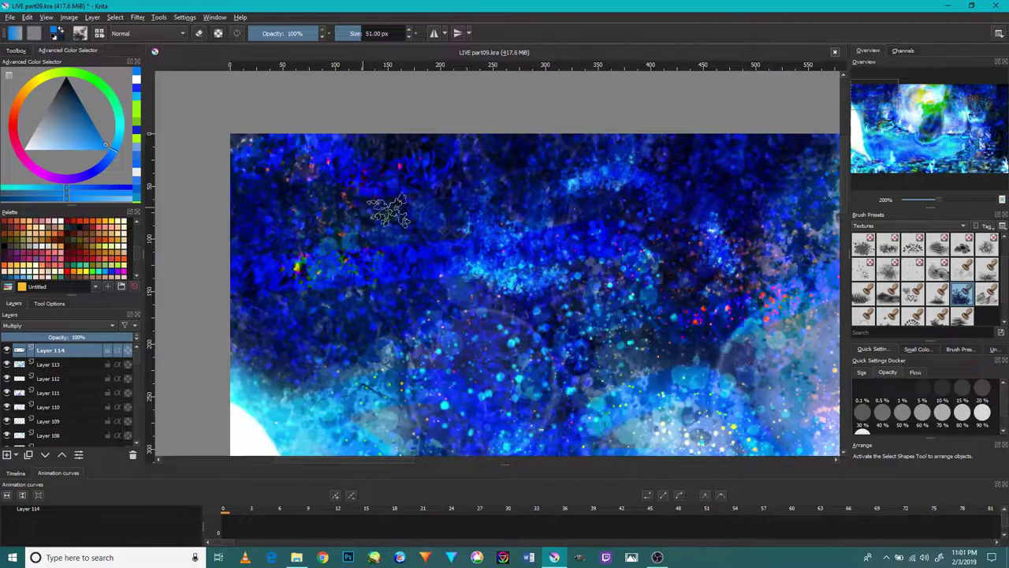
pyautogui.press('-')
pyautogui.press('-')
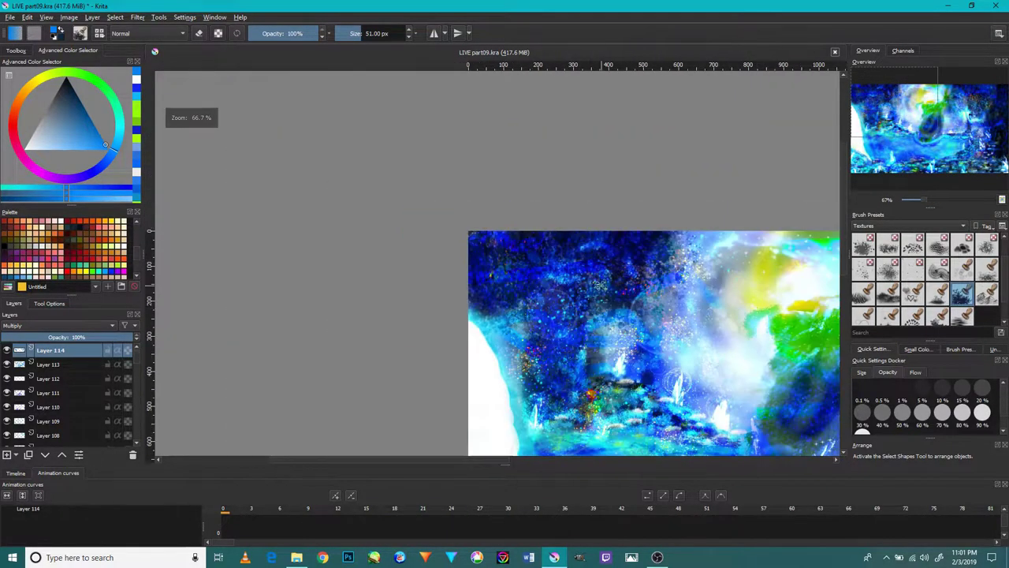
pyautogui.moveTo(710, 311)
pyautogui.mouseDown()
pyautogui.moveTo(651, 261)
pyautogui.moveTo(435, 173)
pyautogui.mouseUp()
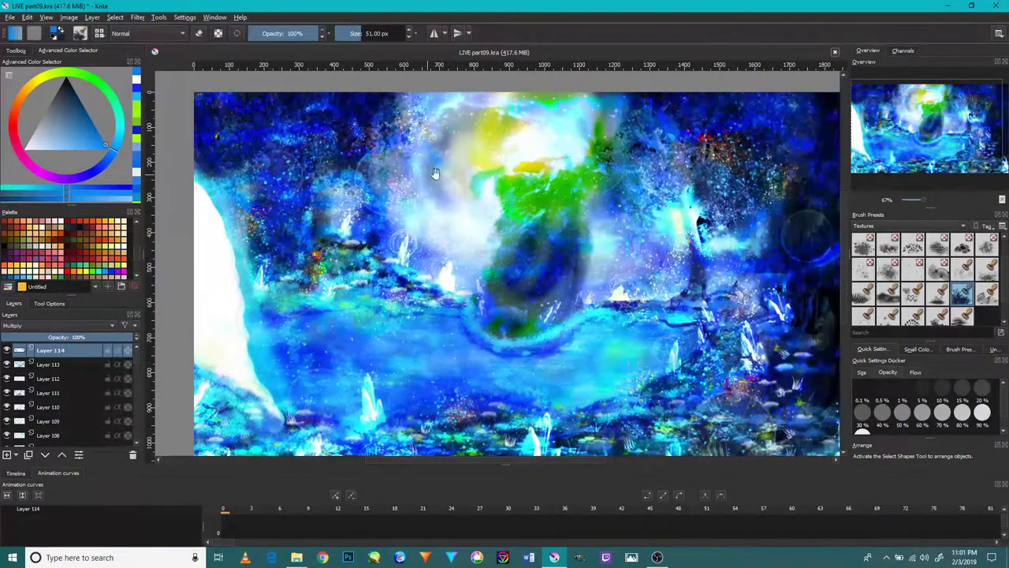
pyautogui.press('+')
pyautogui.press('+')
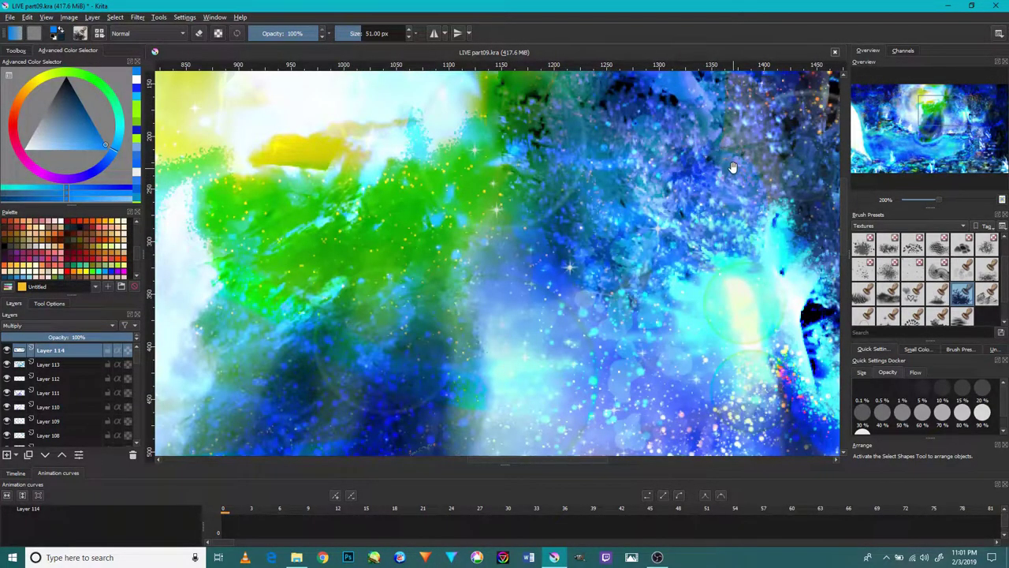
pyautogui.moveTo(732, 167); pyautogui.dragTo(522, 79)
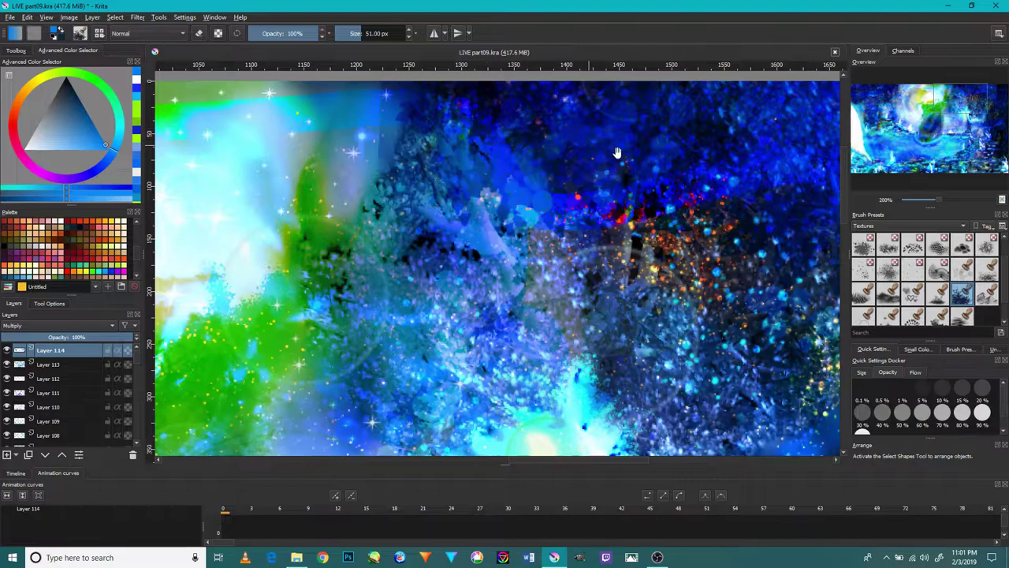
pyautogui.moveTo(618, 152); pyautogui.dragTo(386, 108)
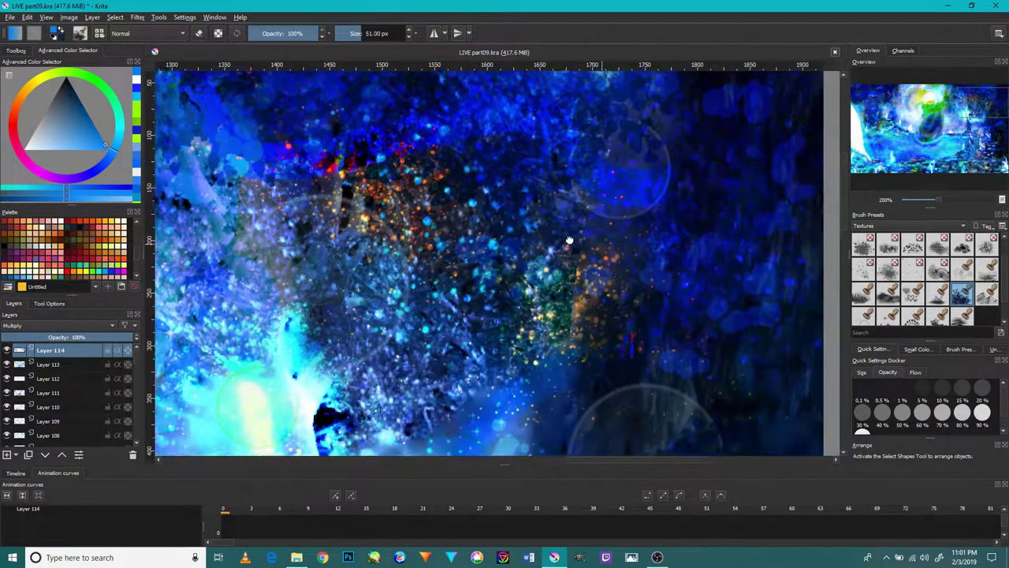
pyautogui.moveTo(714, 183); pyautogui.dragTo(543, 207)
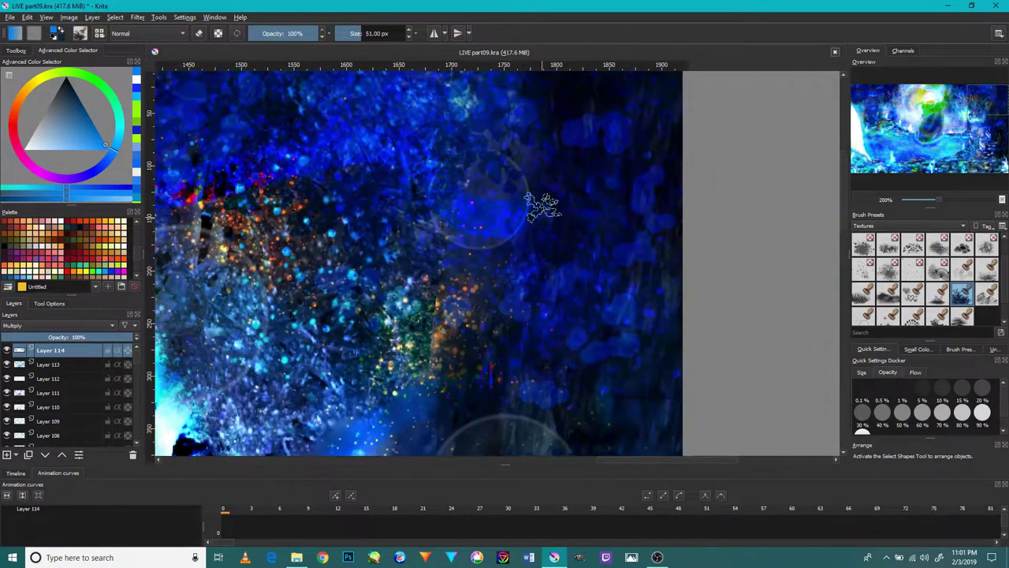
# Paint a darkening stroke over the deep blue area on the right.
pyautogui.moveTo(493, 309); pyautogui.dragTo(480, 339)
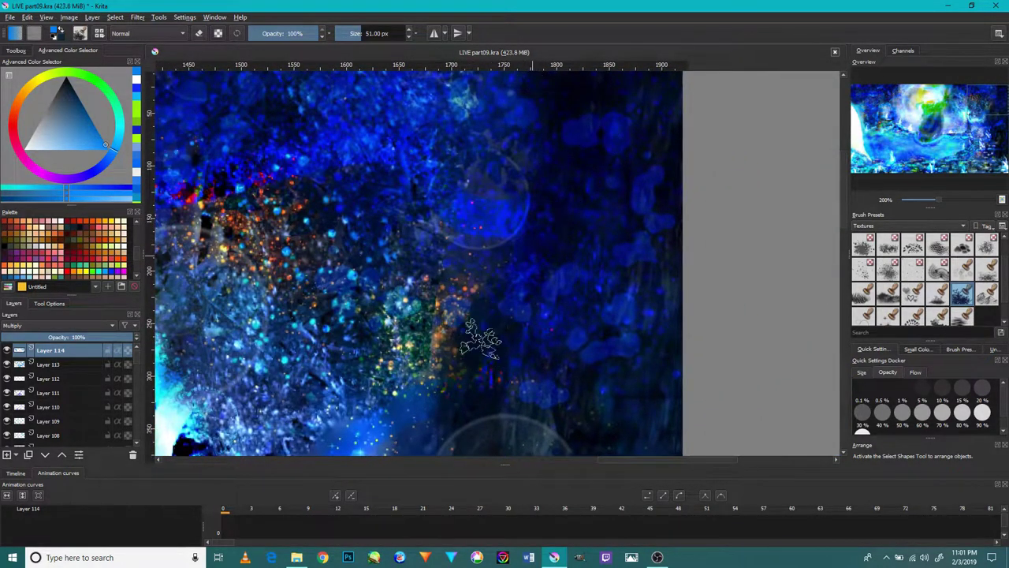
pyautogui.keyDown('ctrl'); pyautogui.scroll(-4, 581, 221); pyautogui.keyUp('ctrl')
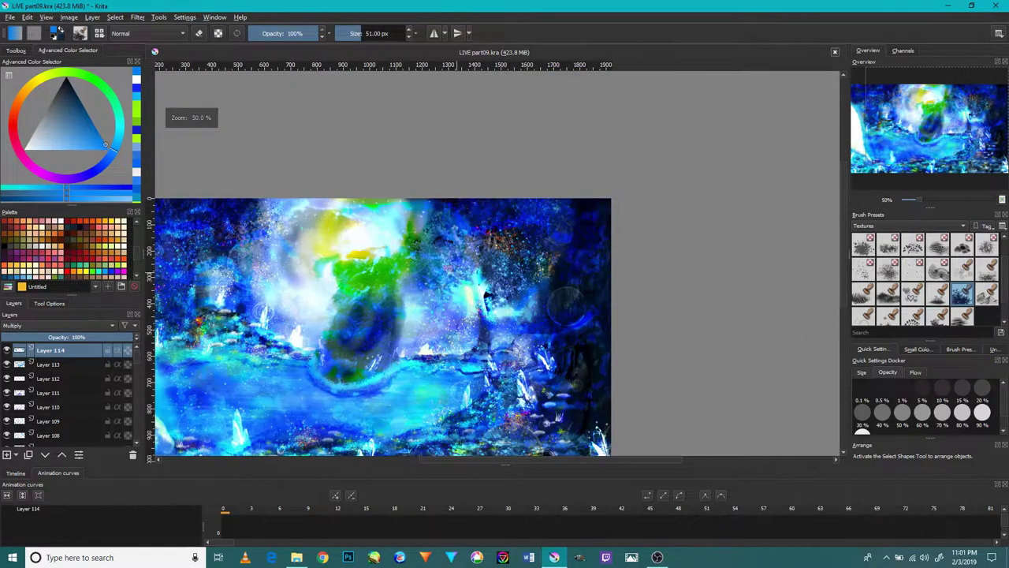
pyautogui.keyDown('ctrl'); pyautogui.scroll(2, 390, 253); pyautogui.keyUp('ctrl')
pyautogui.keyDown('ctrl'); pyautogui.scroll(2, 390, 252); pyautogui.keyUp('ctrl')
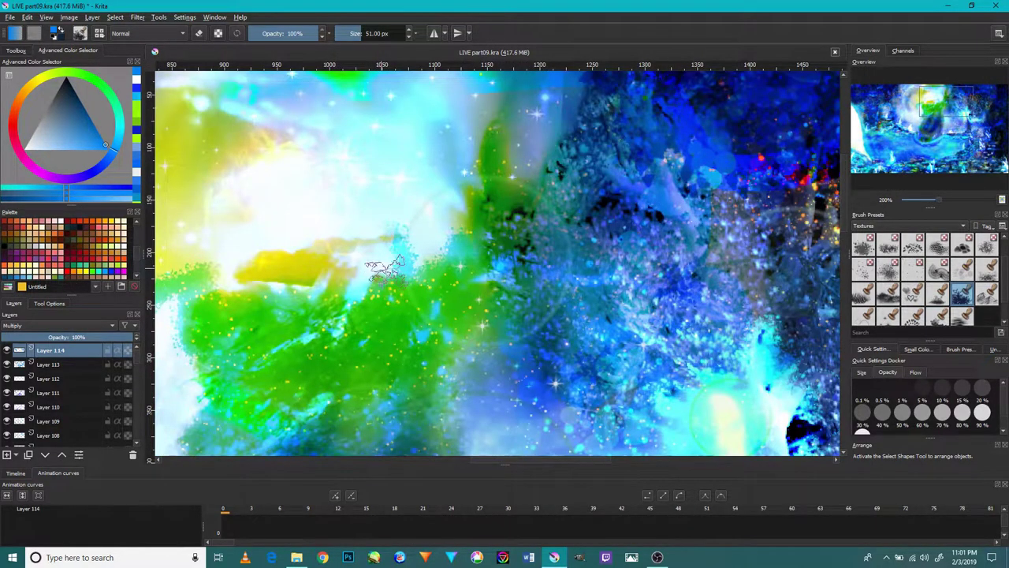
# Choose a large Lighten-mode Digital brush sized to 118 px, undoing the test dab.
pyautogui.click(883, 227)
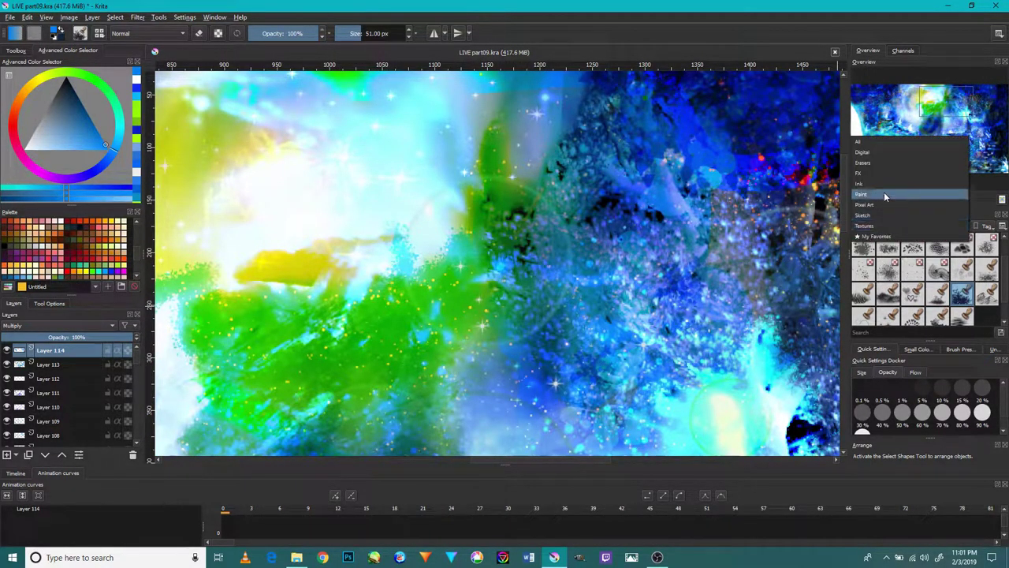
pyautogui.click(894, 168)
pyautogui.click(880, 226)
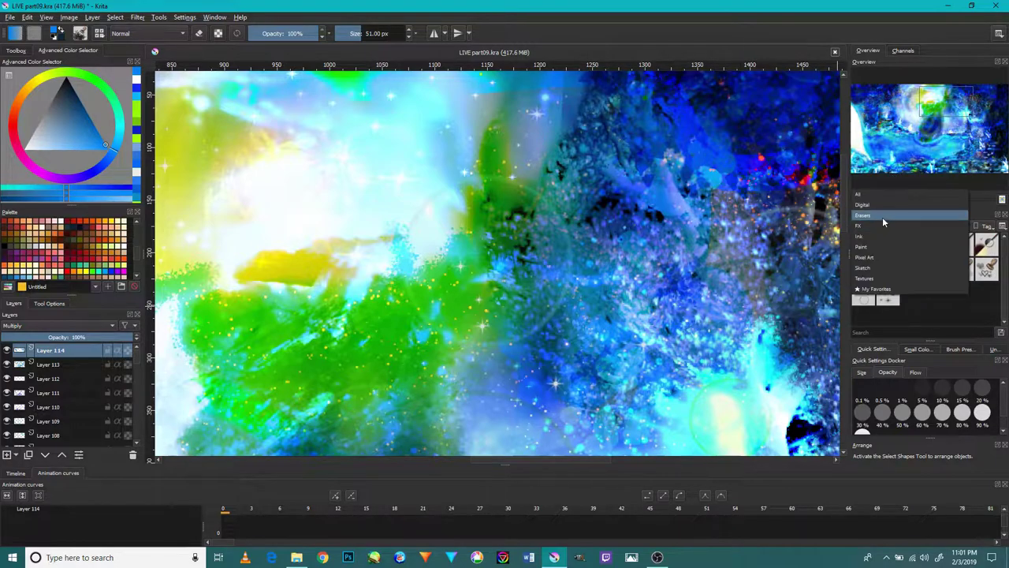
pyautogui.click(886, 205)
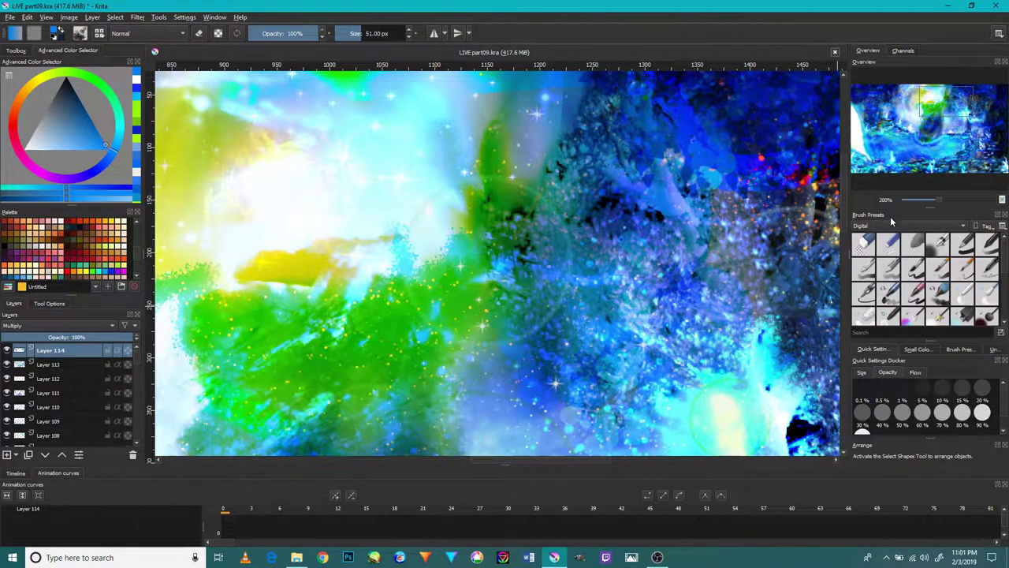
pyautogui.click(965, 316)
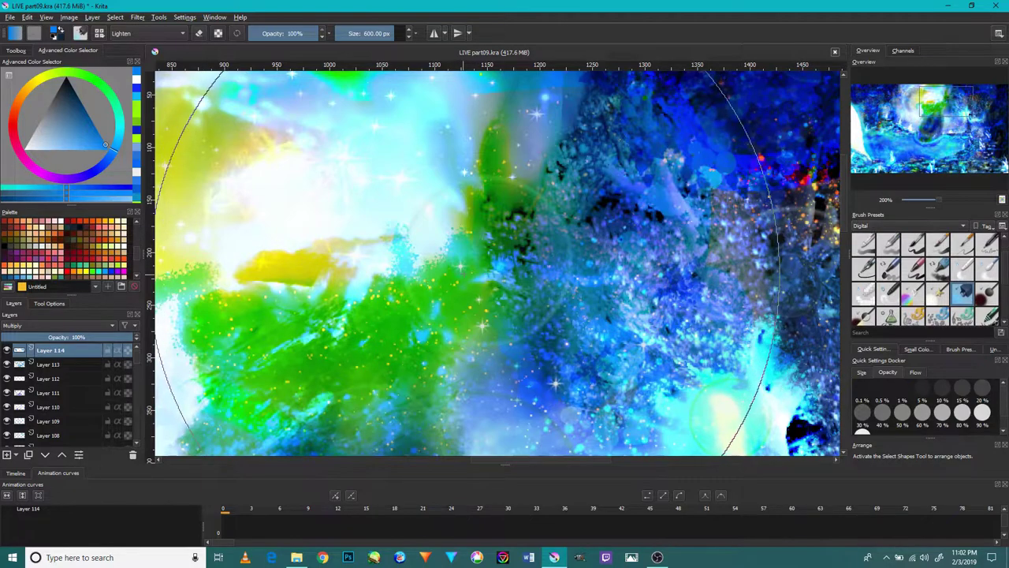
pyautogui.click(528, 260)
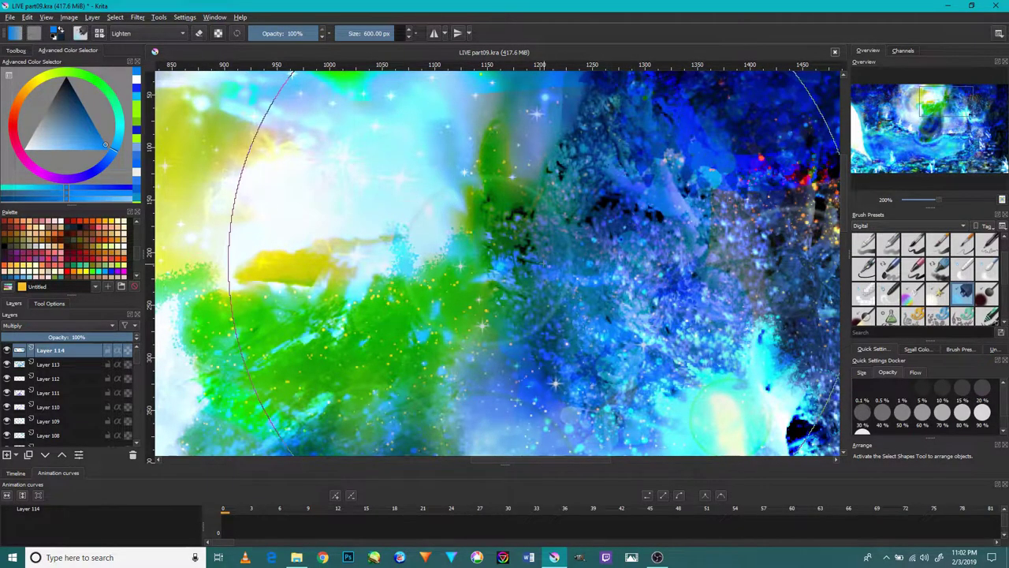
pyautogui.moveTo(530, 260); pyautogui.dragTo(483, 272)
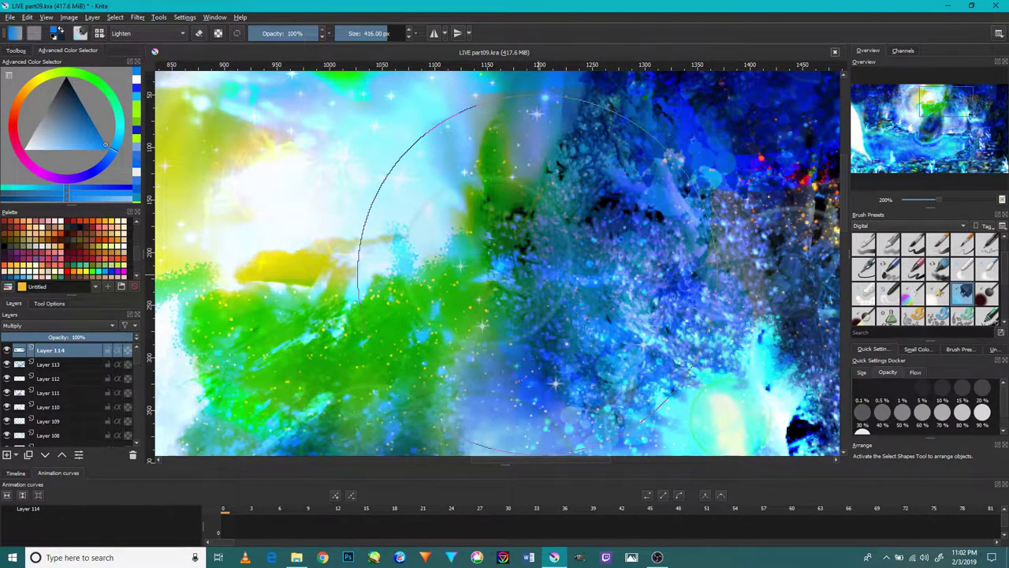
pyautogui.scroll(-3, 483, 272)
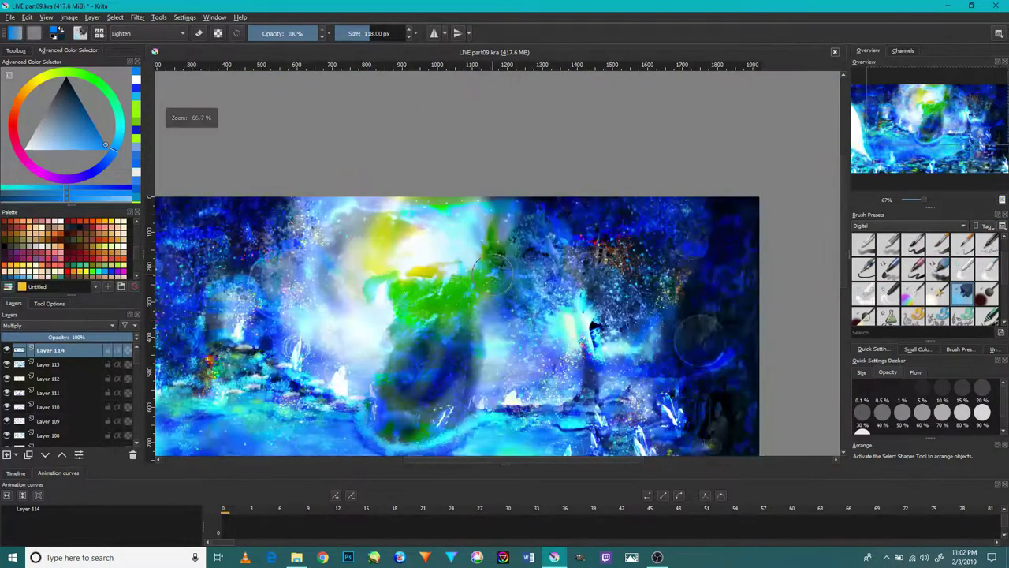
pyautogui.hotkey('ctrl', 'z')
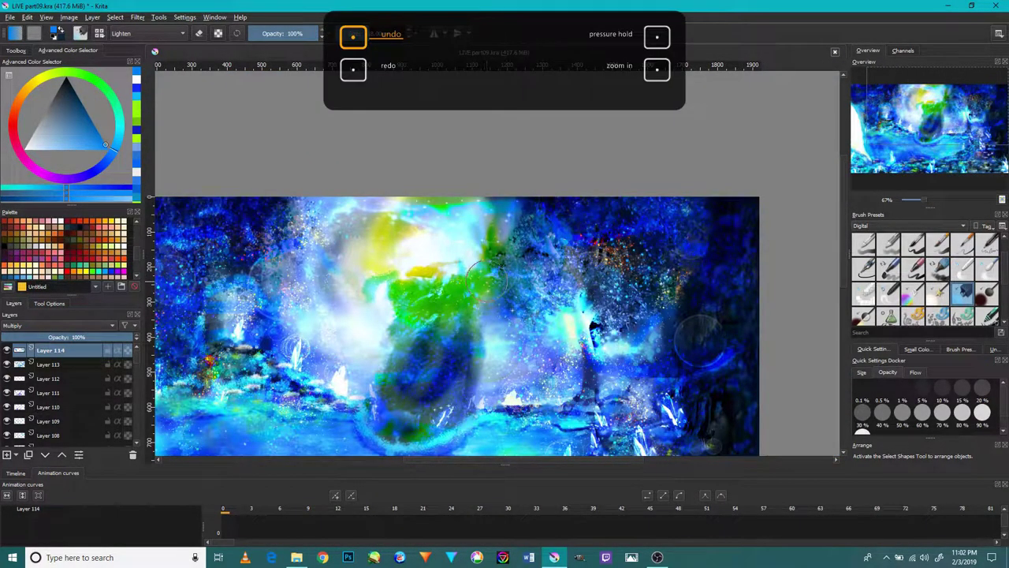
# Add a new layer and paint soft blue strokes over the yellow-white glow.
pyautogui.hotkey('ctrl', '+')
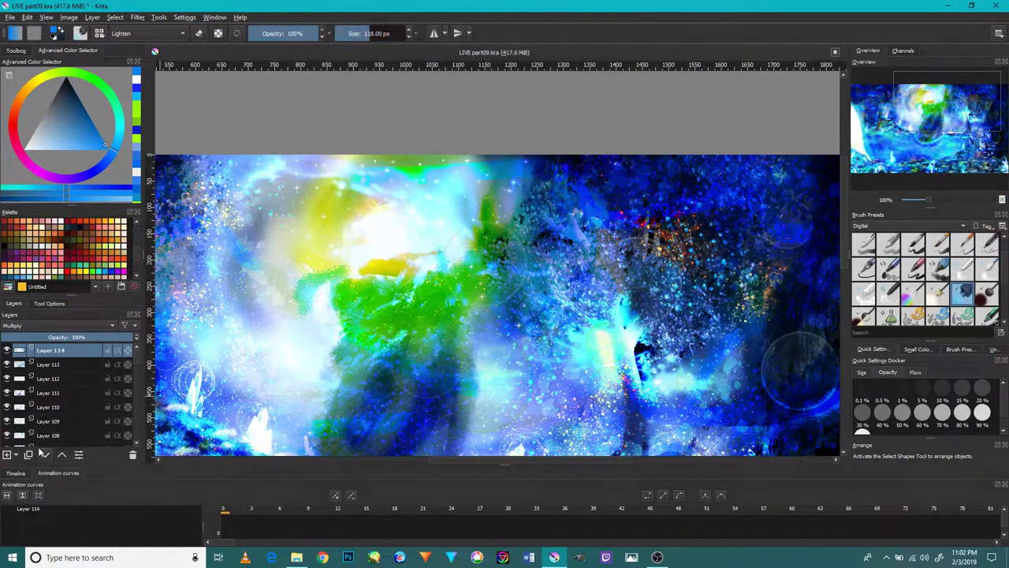
pyautogui.click(6, 455)
pyautogui.hotkey('ctrl', '+')
pyautogui.moveTo(390, 225)
pyautogui.mouseDown()
pyautogui.moveTo(529, 191)
pyautogui.moveTo(593, 245)
pyautogui.mouseUp()
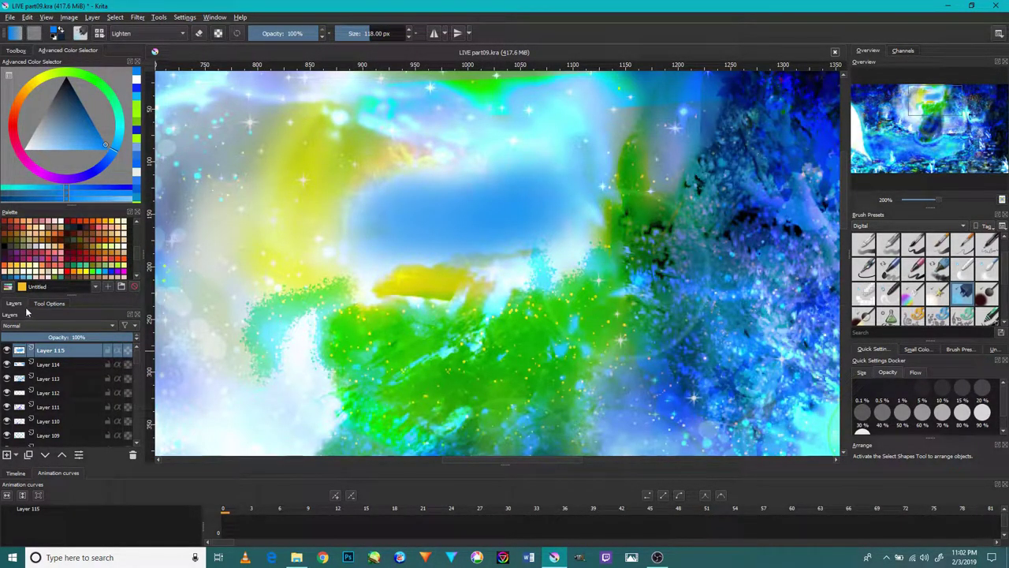
pyautogui.click(28, 326)
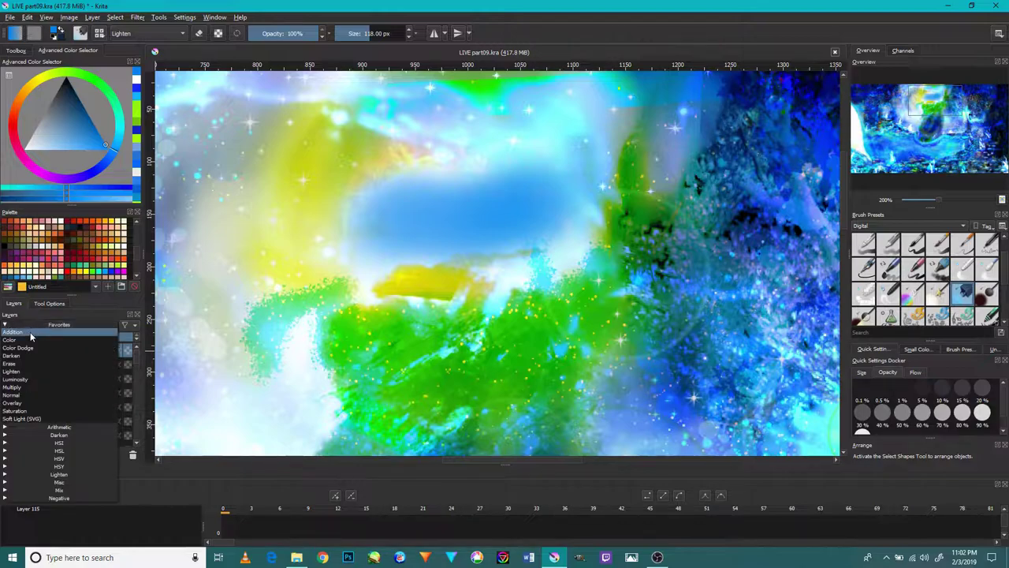
pyautogui.click(32, 383)
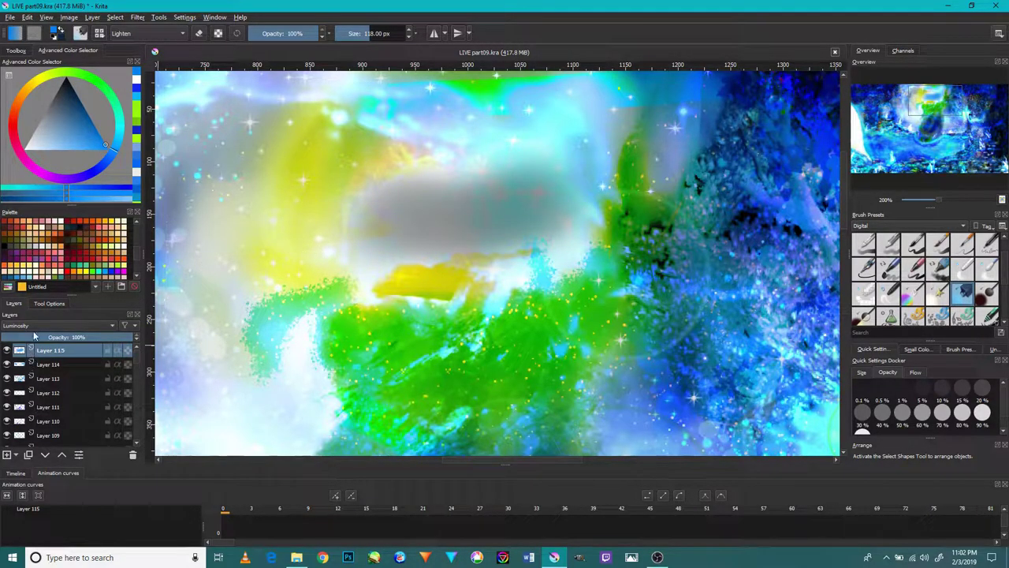
pyautogui.click(35, 335)
pyautogui.click(37, 327)
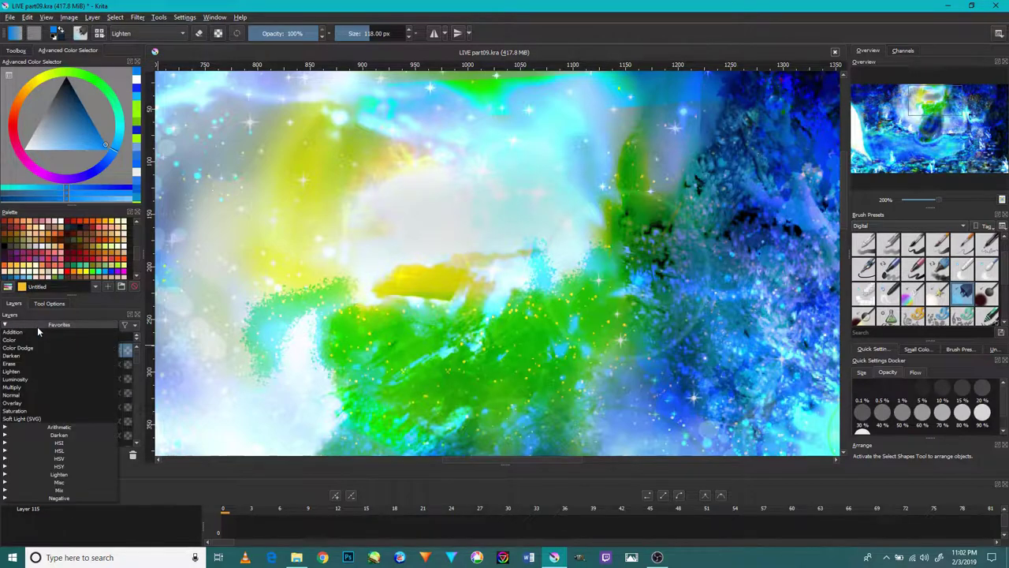
pyautogui.click(31, 394)
pyautogui.scroll(-4, 303, 263)
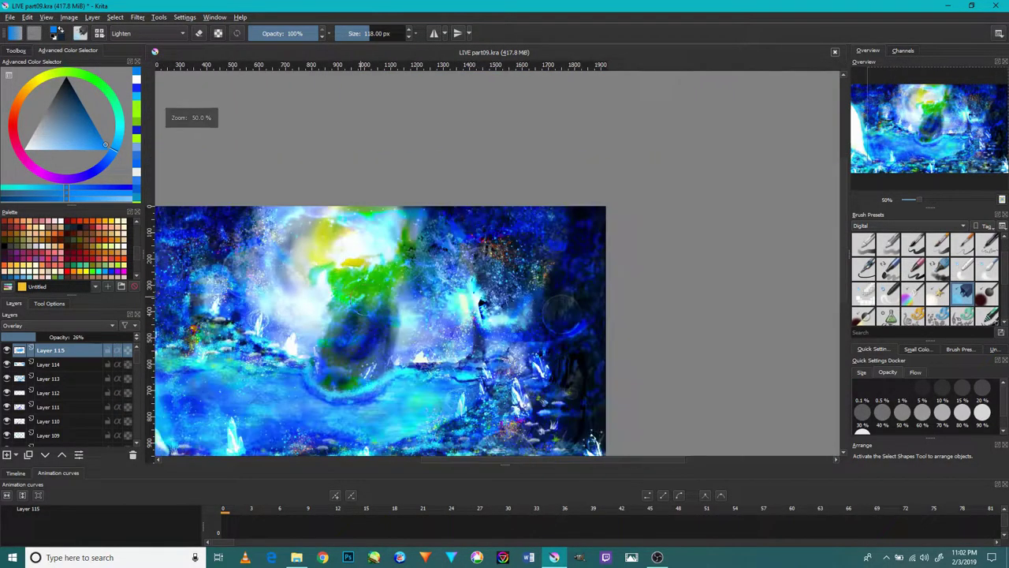
pyautogui.scroll(2, 411, 386)
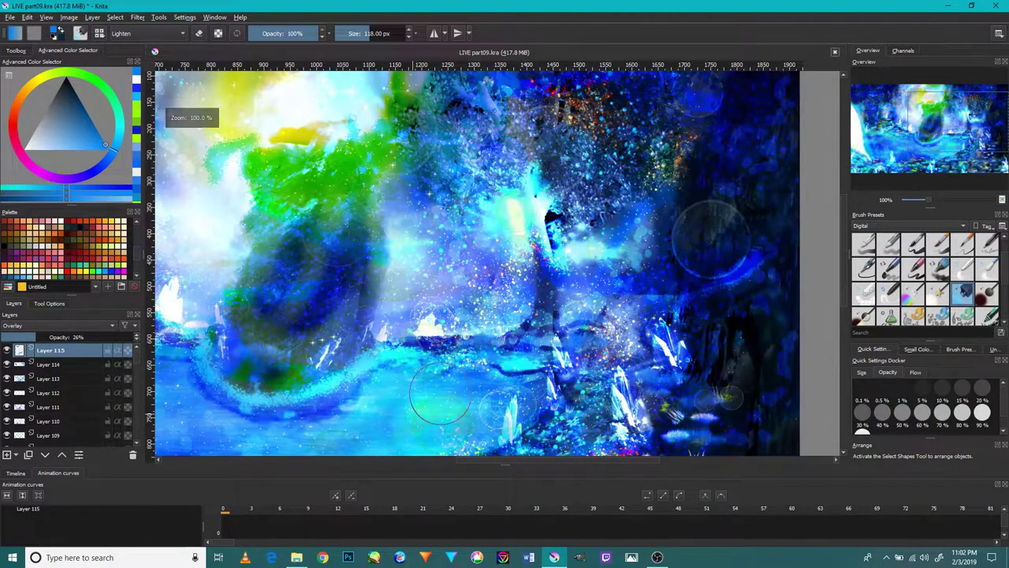
pyautogui.moveTo(645, 183); pyautogui.dragTo(1001, 157)
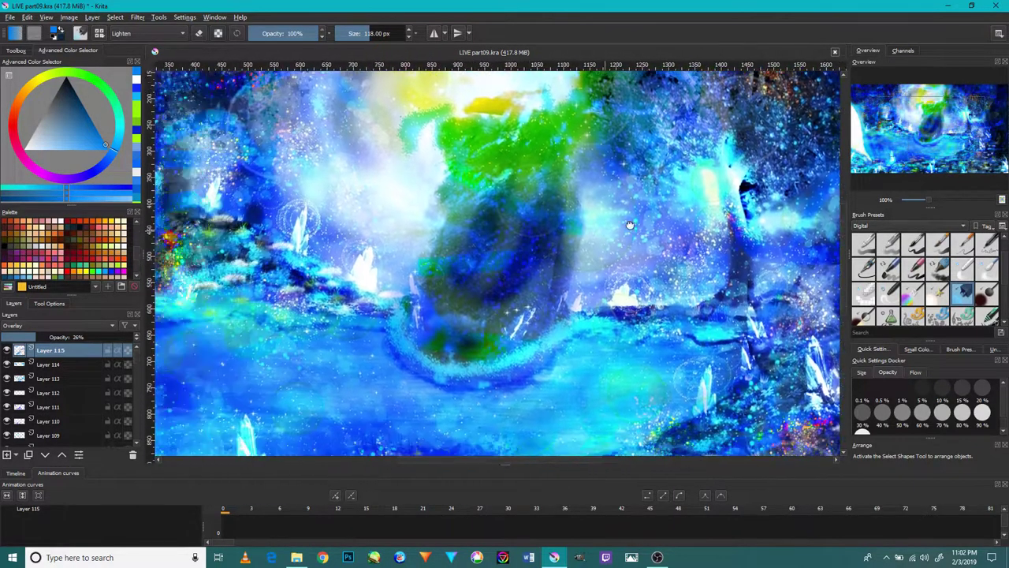
pyautogui.moveTo(292, 191); pyautogui.dragTo(308, 293)
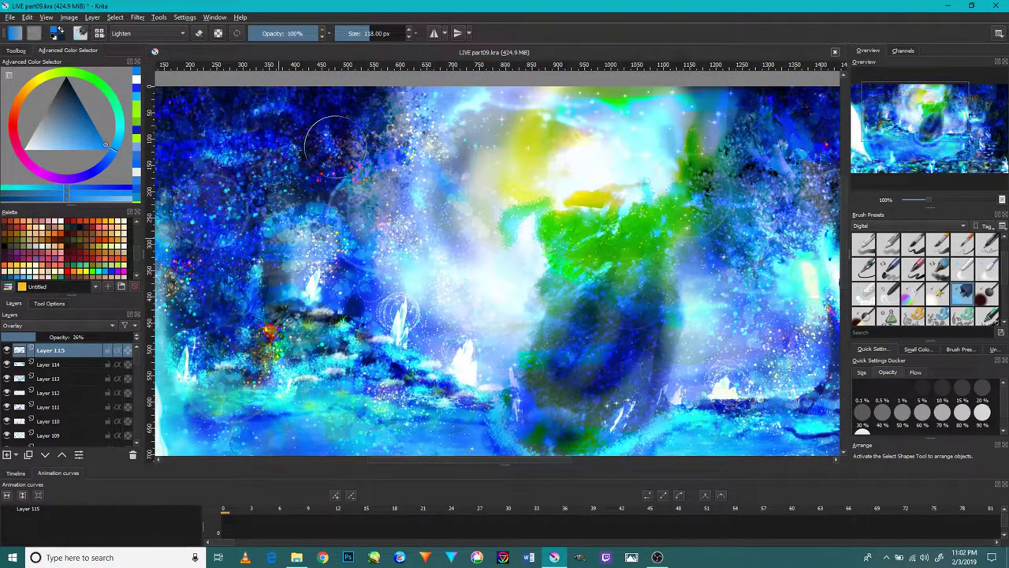
pyautogui.moveTo(600, 283); pyautogui.dragTo(448, 202)
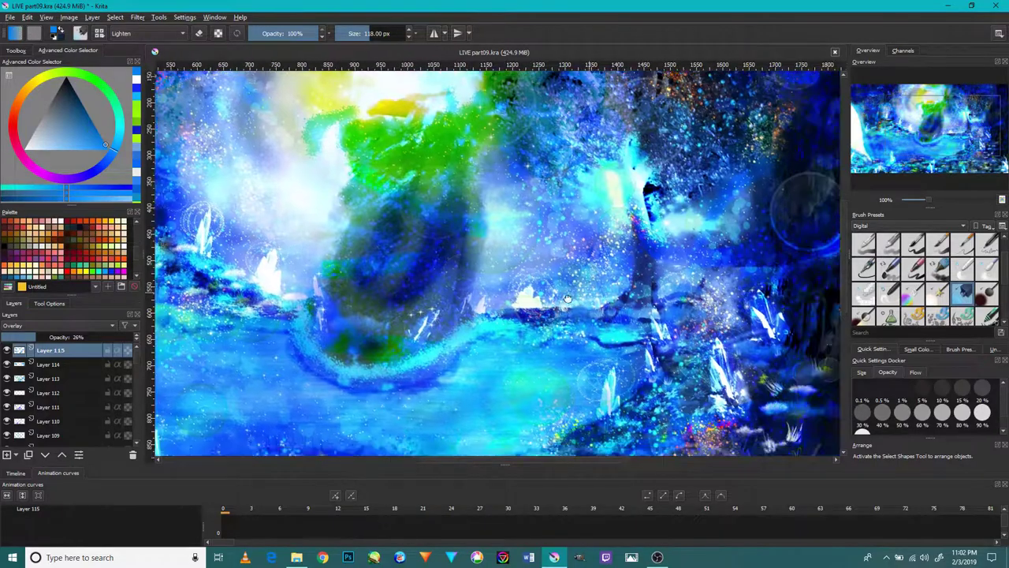
pyautogui.moveTo(650, 306); pyautogui.dragTo(653, 270)
pyautogui.press('-')
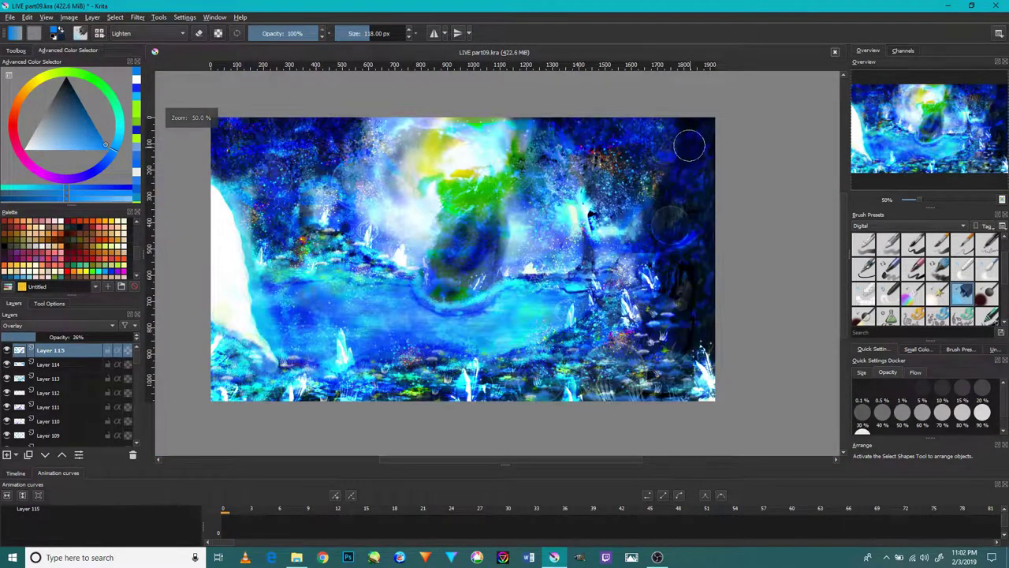
pyautogui.moveTo(704, 142); pyautogui.dragTo(633, 198)
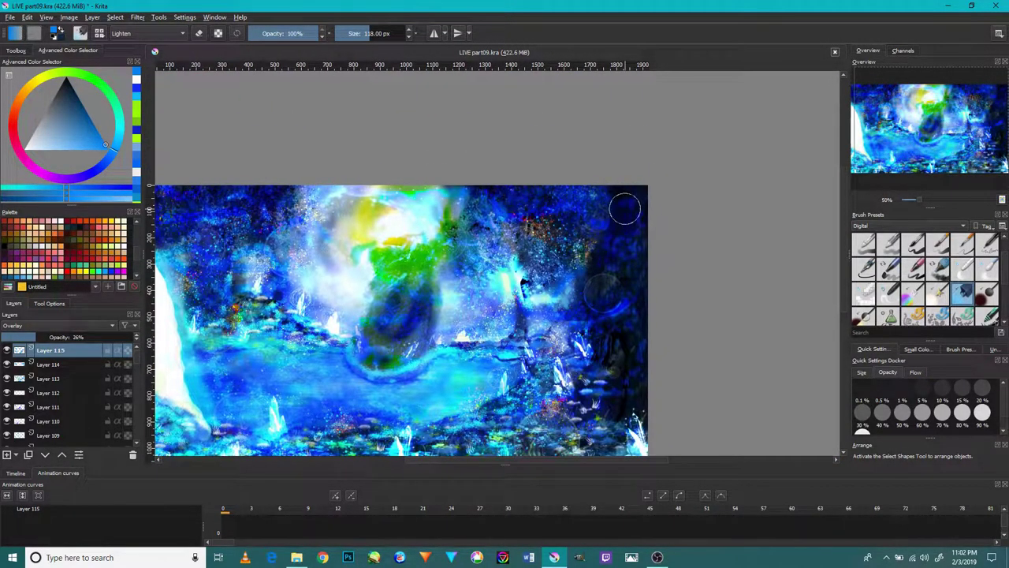
pyautogui.scroll(2, 625, 208)
pyautogui.scroll(1, 624, 211)
pyautogui.scroll(1, 621, 206)
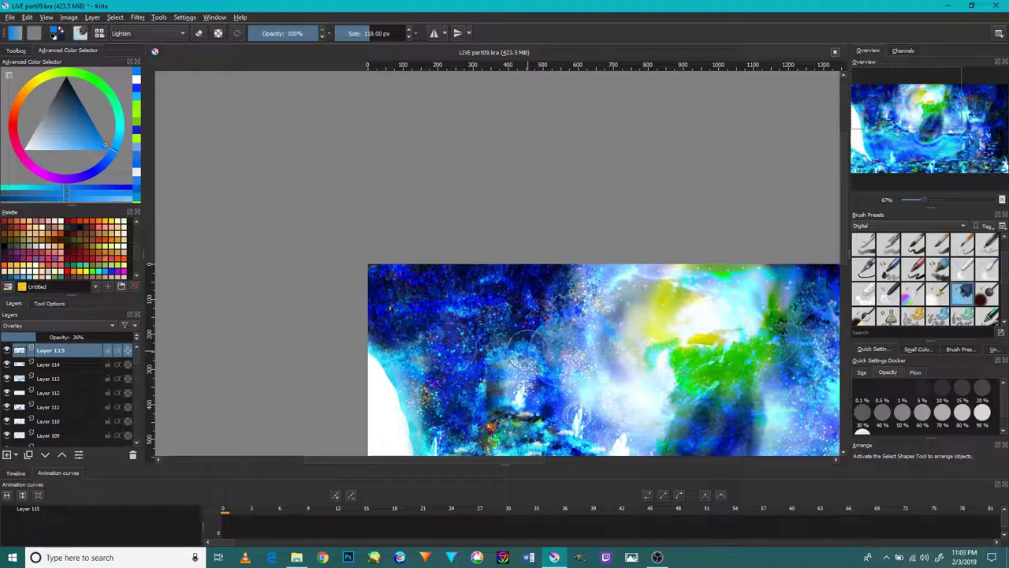
pyautogui.moveTo(670, 337); pyautogui.dragTo(444, 208)
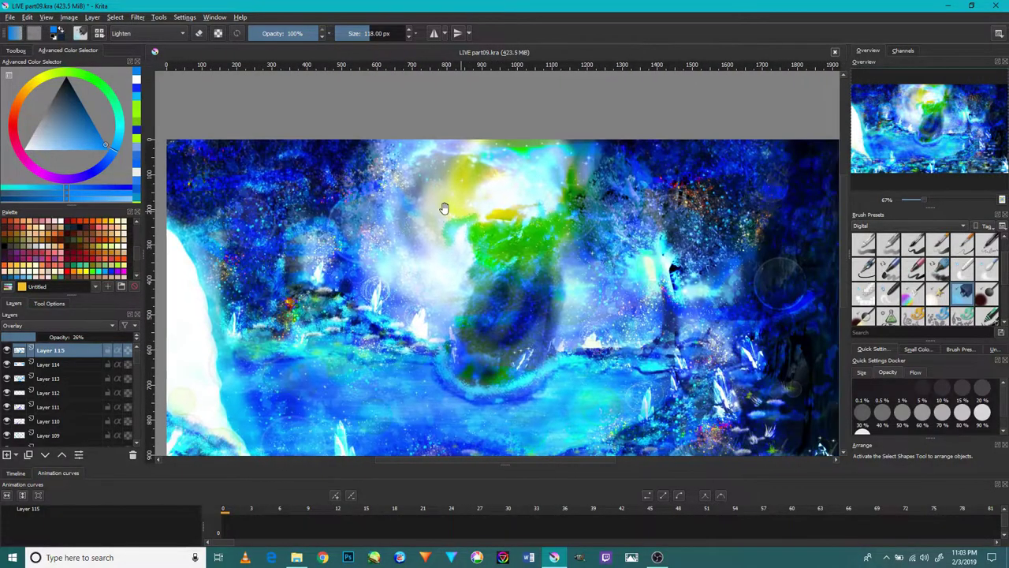
pyautogui.scroll(3, 473, 298)
pyautogui.scroll(-1, 481, 311)
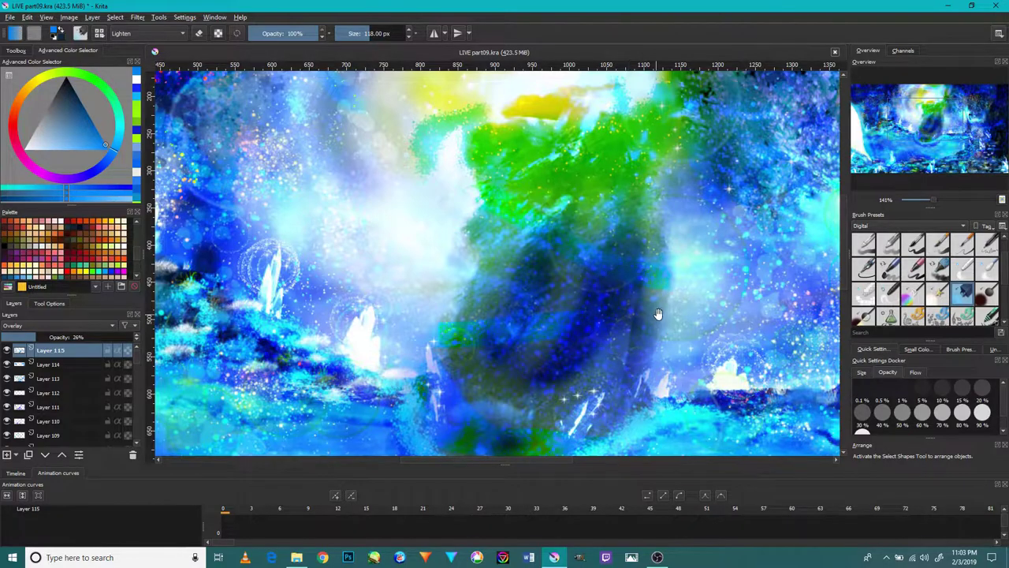
pyautogui.moveTo(604, 300); pyautogui.dragTo(522, 270)
pyautogui.scroll(-1, 536, 291)
pyautogui.scroll(1, 543, 309)
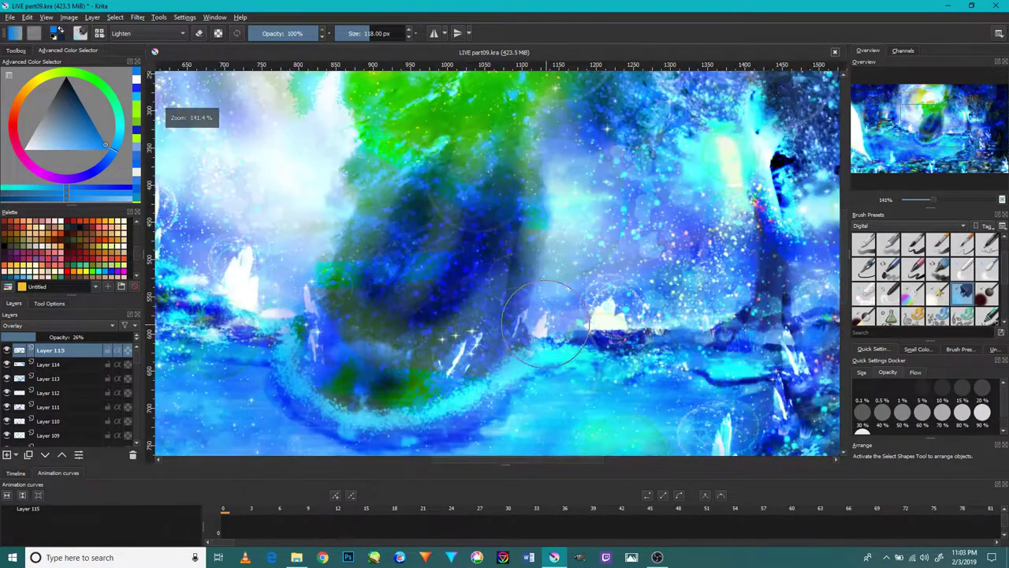
pyautogui.scroll(-1, 546, 322)
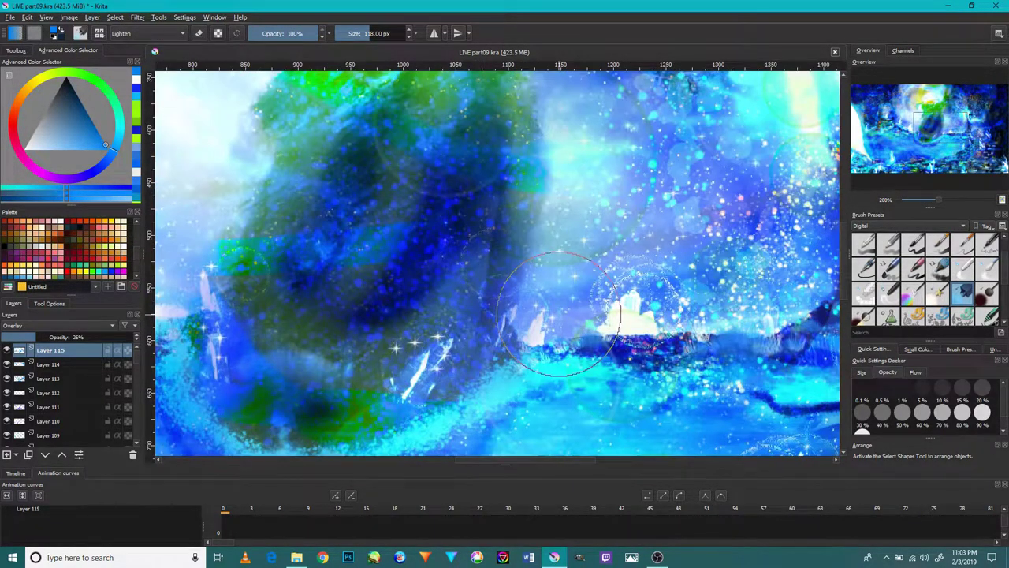
pyautogui.scroll(-1, 564, 304)
pyautogui.scroll(-1, 569, 298)
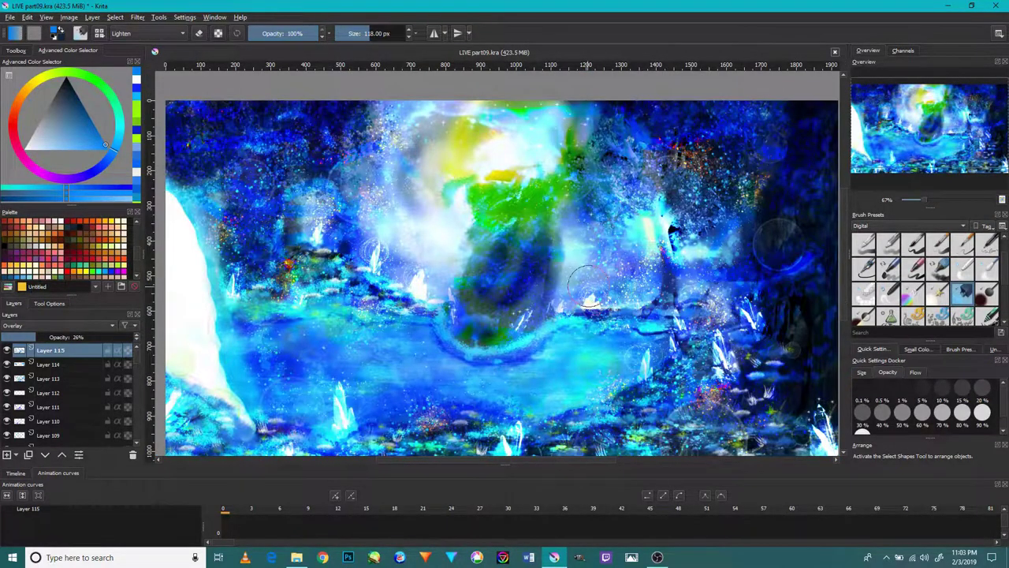
pyautogui.moveTo(587, 290); pyautogui.dragTo(583, 255)
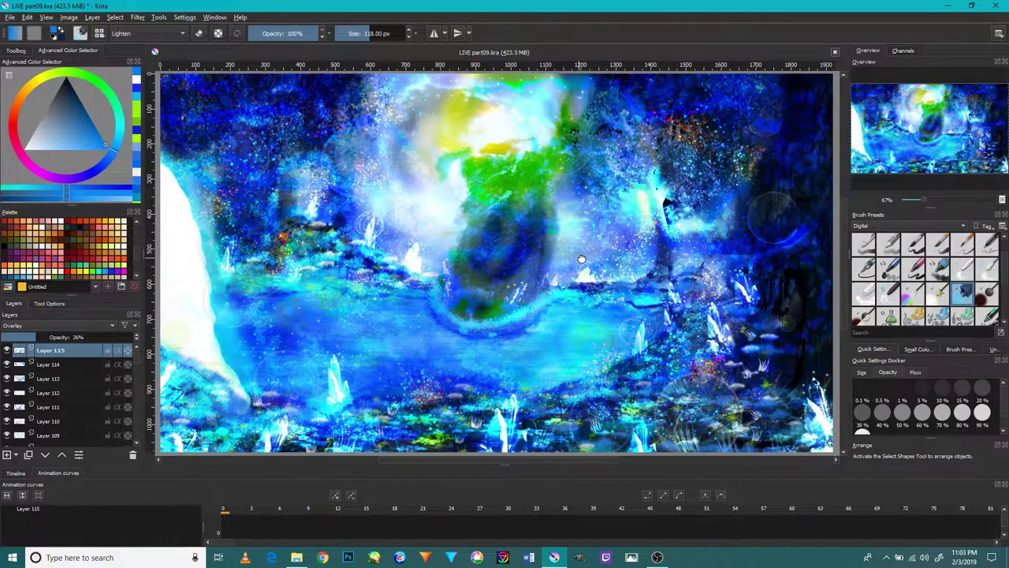
# Start VLC music playing from its tray icon and hide the VLC window.
pyautogui.click(658, 557)
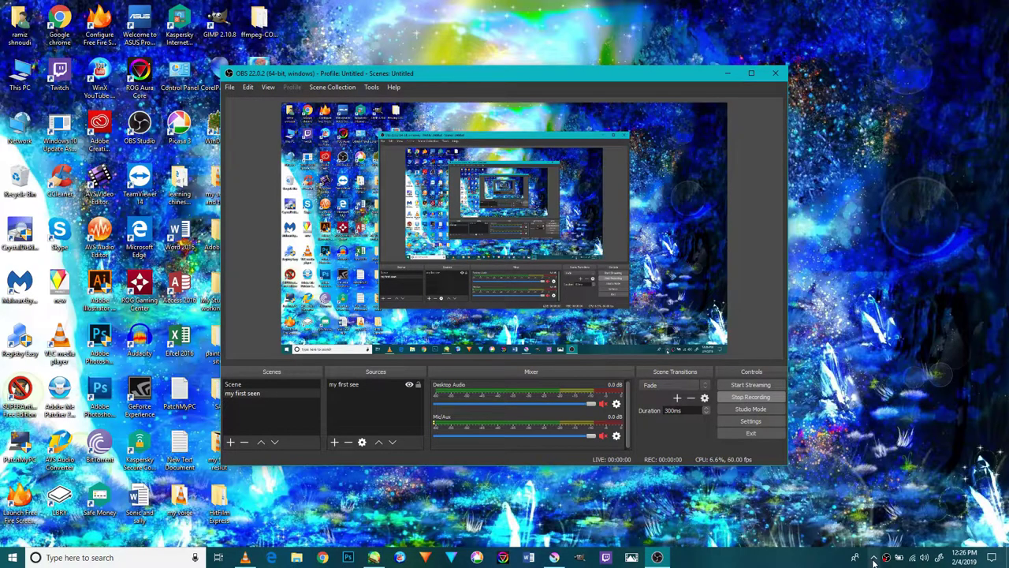
pyautogui.click(873, 558)
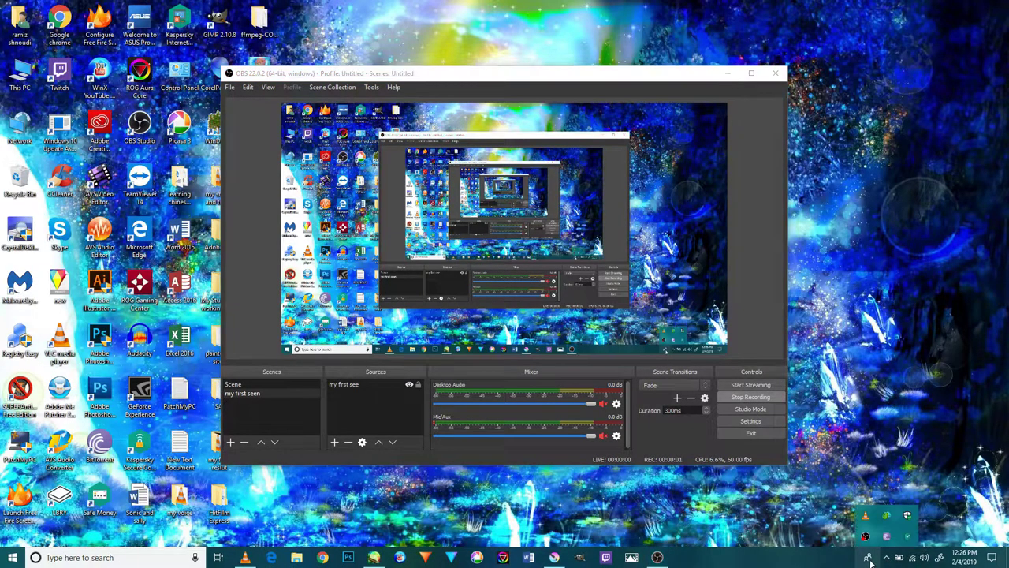
pyautogui.rightClick(865, 516)
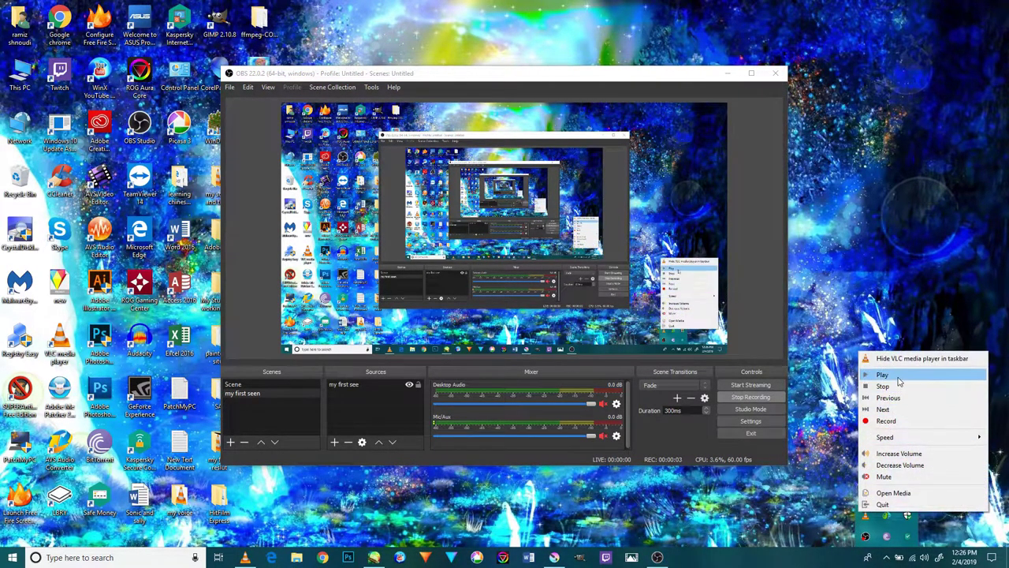
pyautogui.click(897, 377)
pyautogui.click(867, 516)
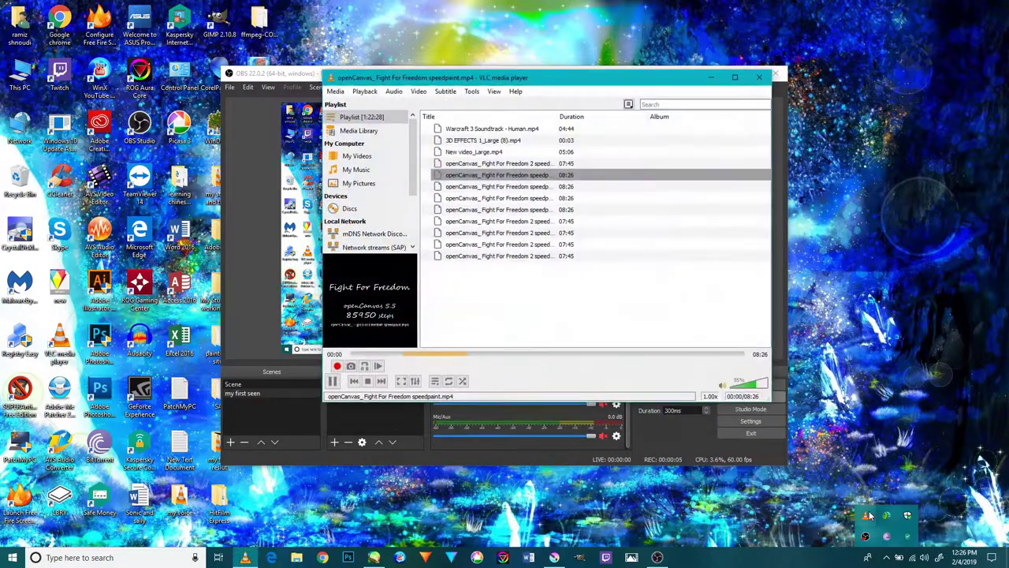
pyautogui.click(867, 516)
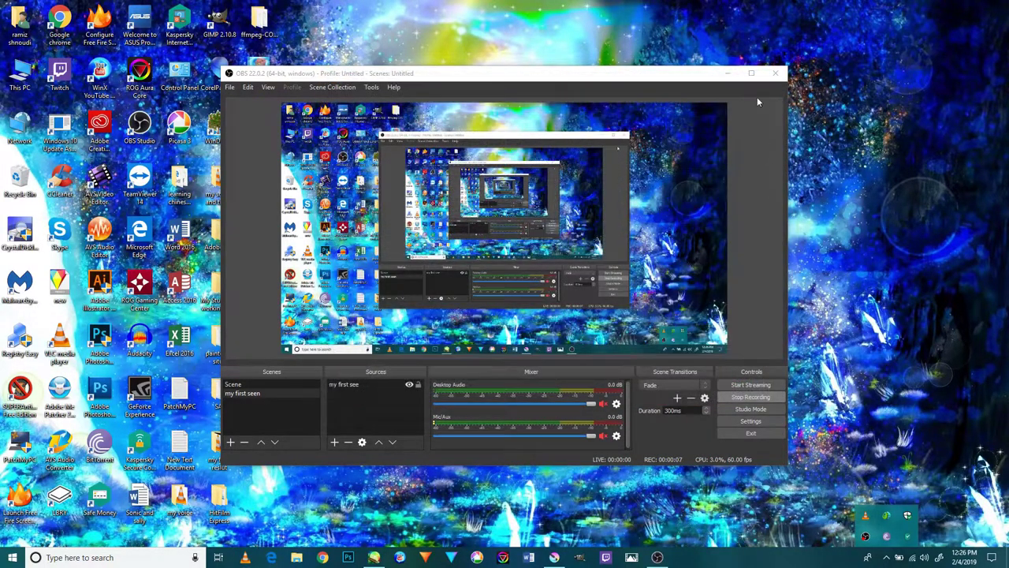
# Minimise OBS Studio and bring the PaintTool SAI window forward.
pyautogui.click(730, 77)
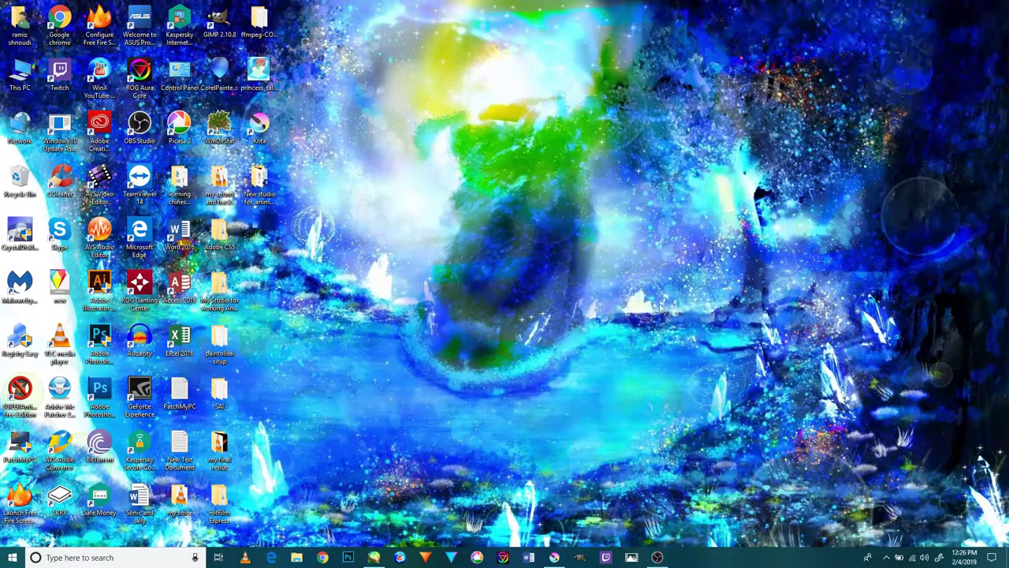
pyautogui.click(658, 557)
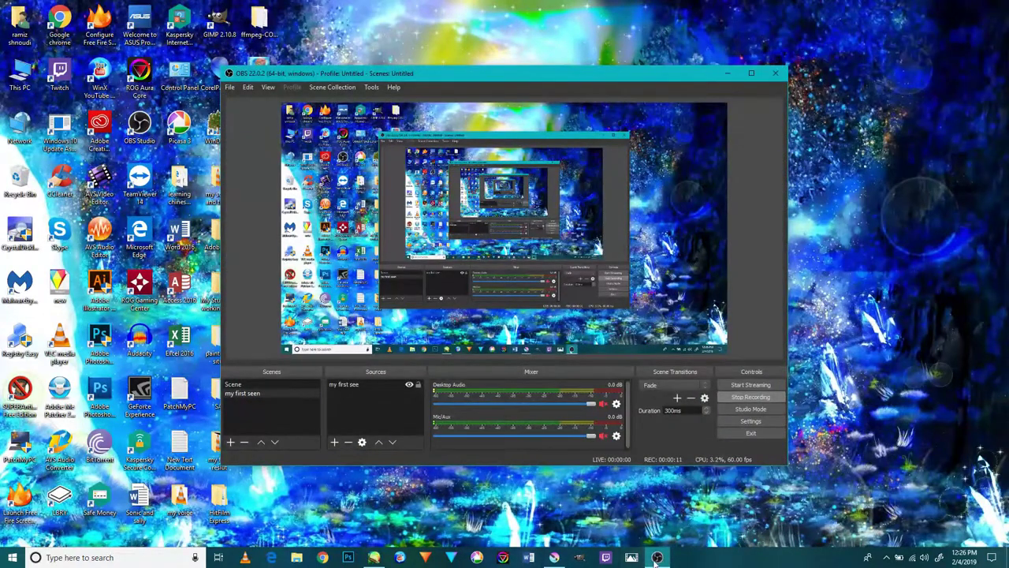
pyautogui.click(658, 557)
pyautogui.click(374, 557)
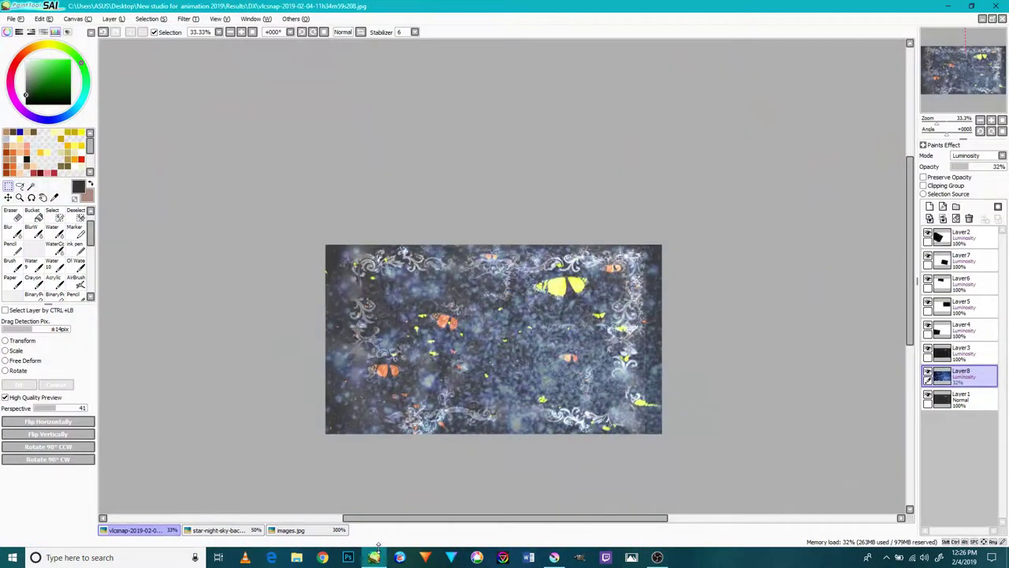
# Close PaintTool SAI, discarding both open images, and return to Krita.
pyautogui.click(1002, 5)
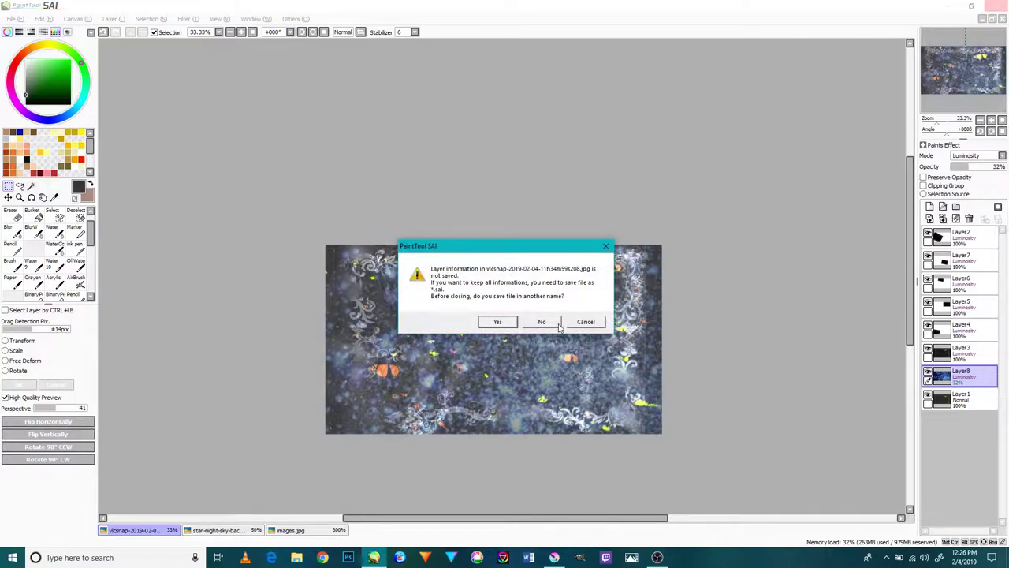
pyautogui.click(558, 325)
pyautogui.click(520, 324)
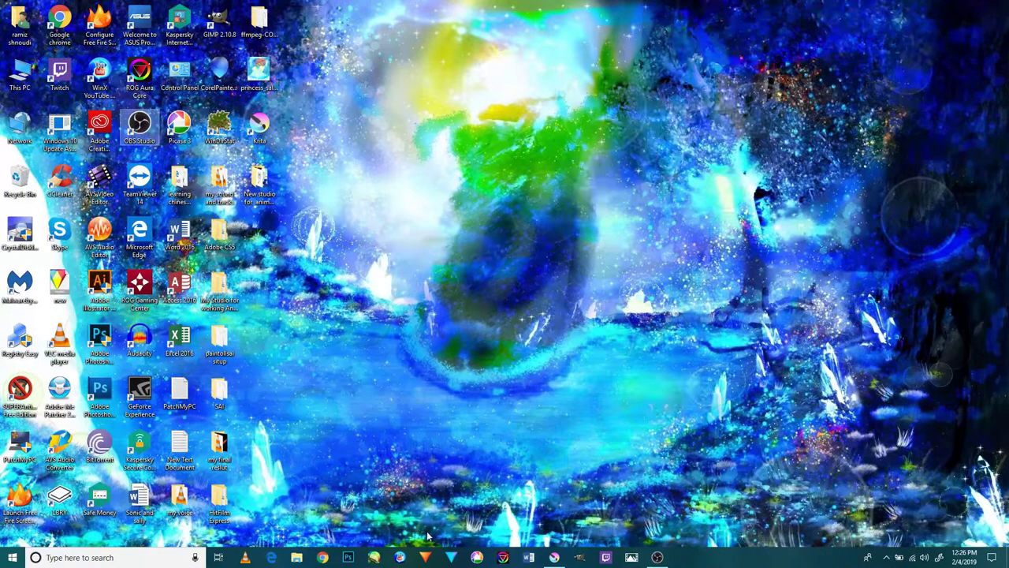
pyautogui.click(554, 558)
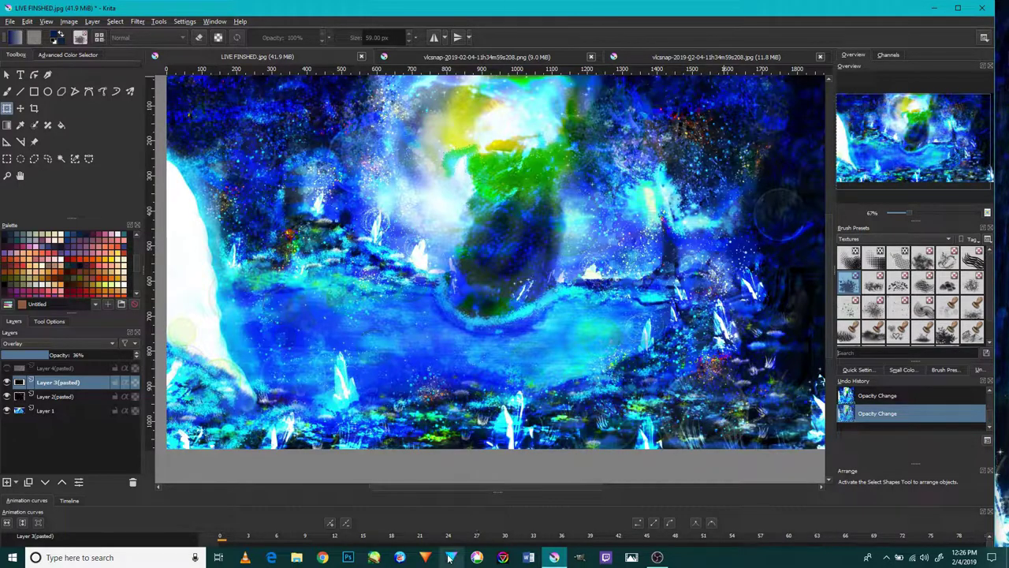
# Undo the last change and revert to the first Opacity Change in Undo History.
pyautogui.hotkey('ctrl', 't')
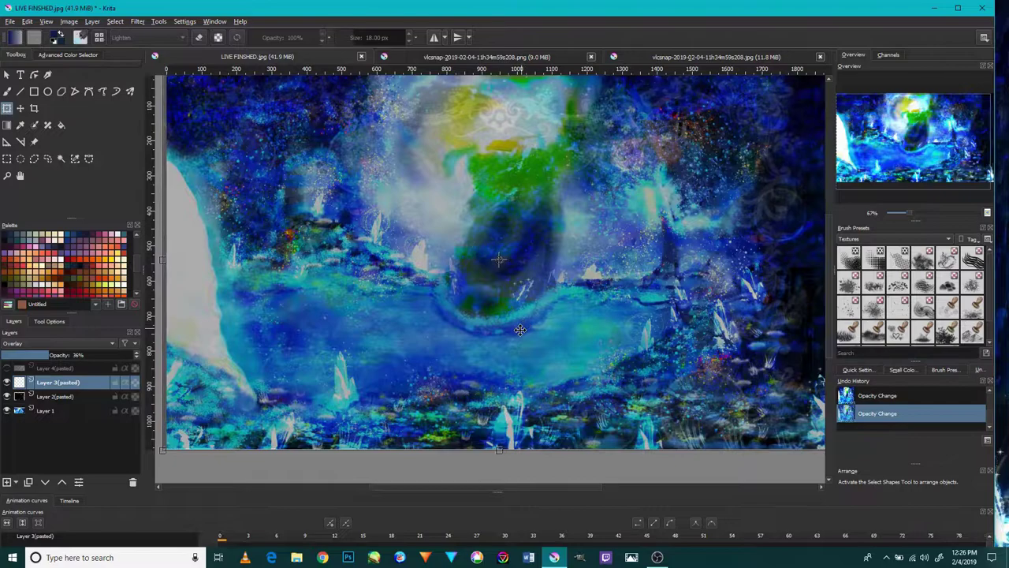
pyautogui.hotkey('ctrl', 'z')
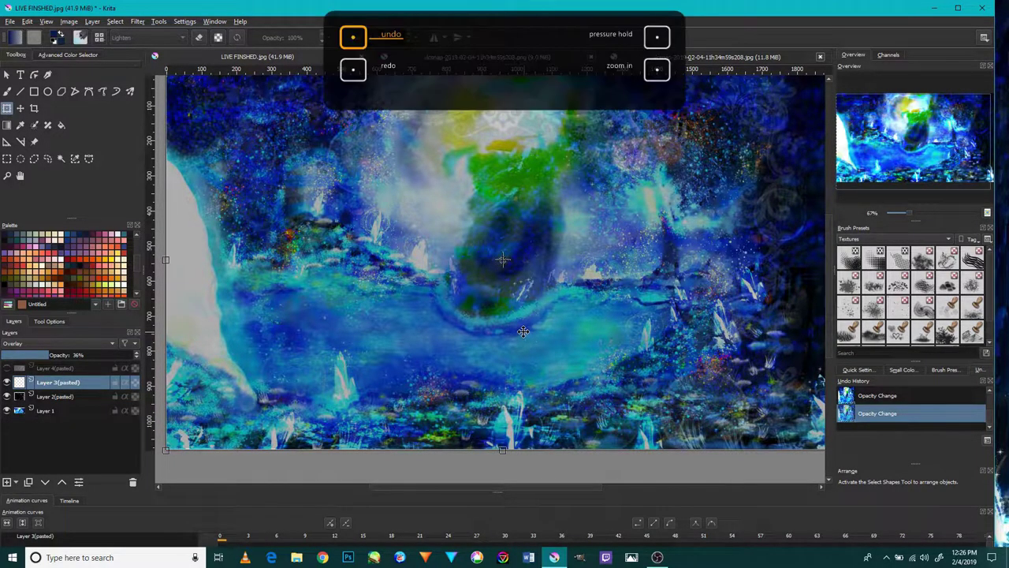
pyautogui.hotkey('ctrl', 'y')
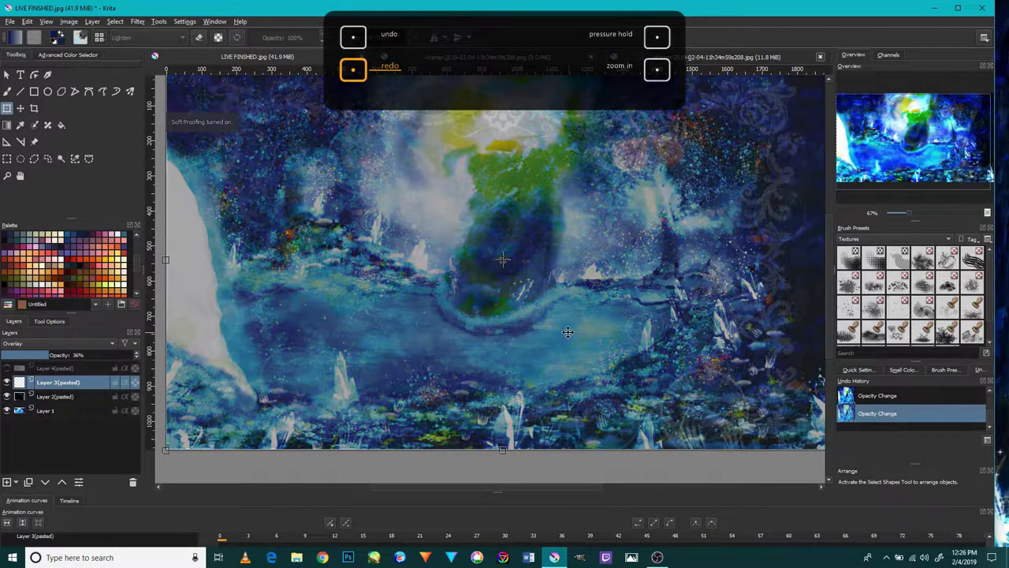
pyautogui.hotkey('ctrl', 'y')
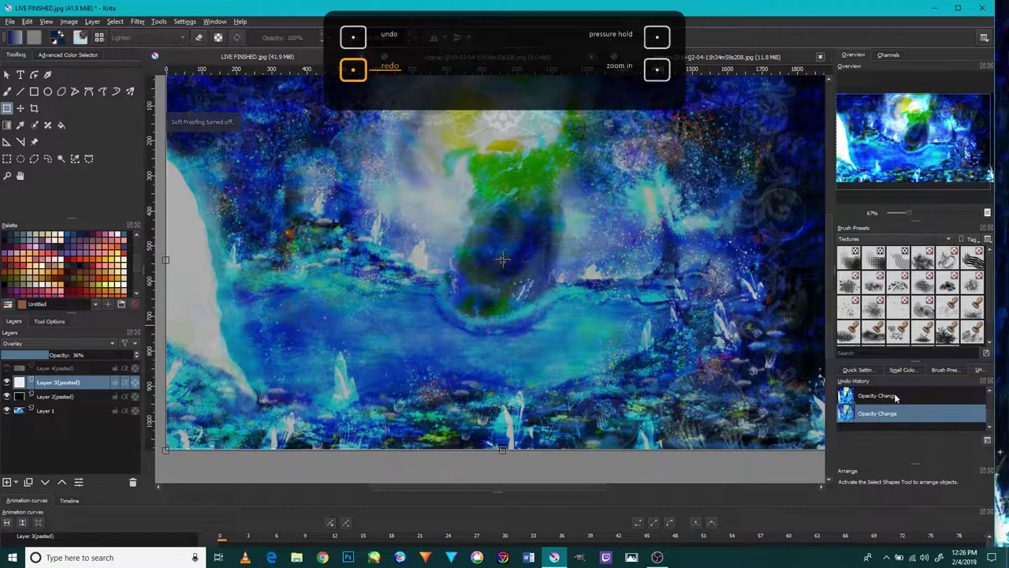
pyautogui.click(883, 395)
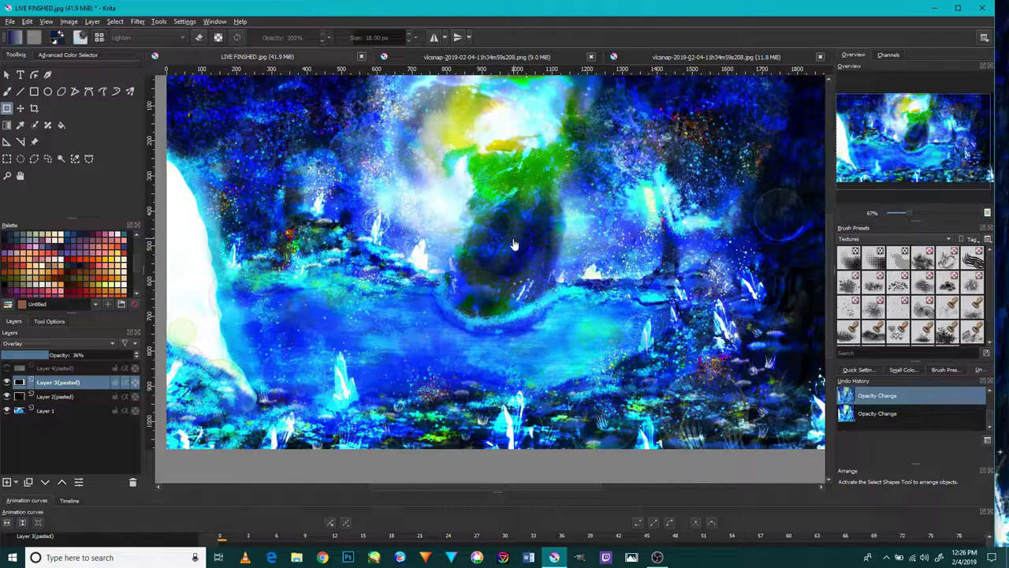
# Make Layer 4 (pasted) visible and recentre the painting in view.
pyautogui.scroll(1, 513, 245)
pyautogui.scroll(1, 516, 228)
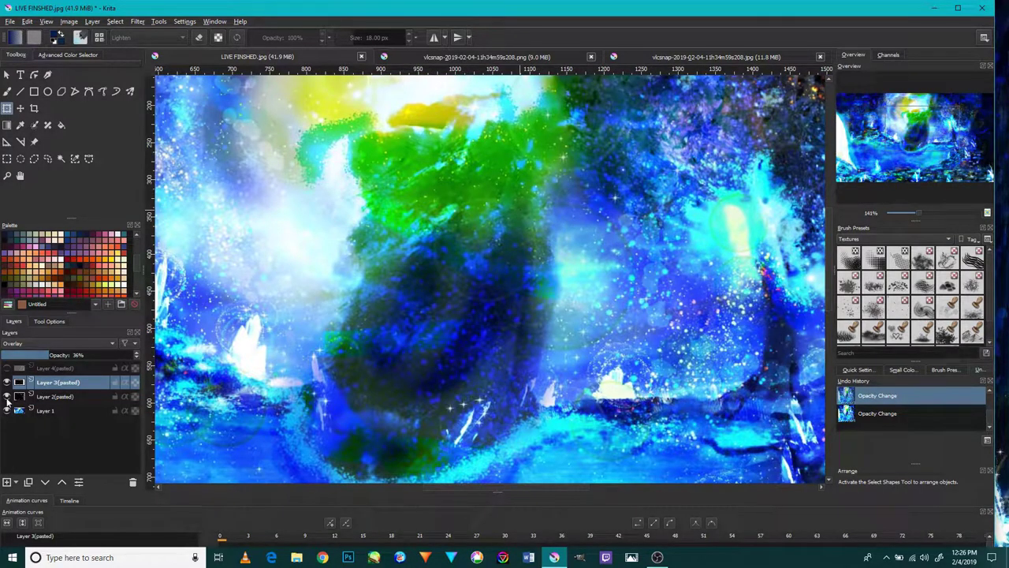
pyautogui.click(7, 368)
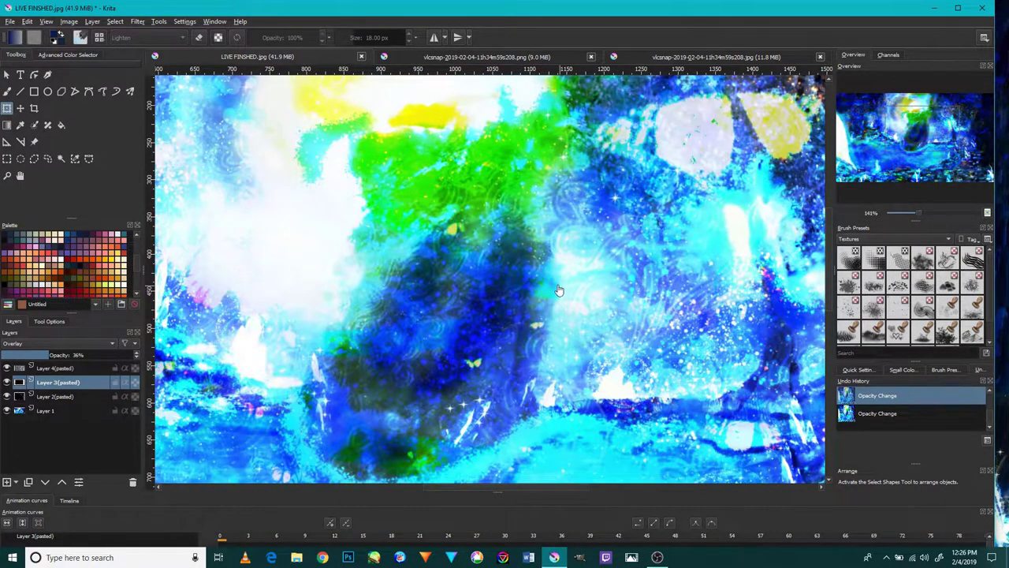
pyautogui.scroll(-2, 557, 291)
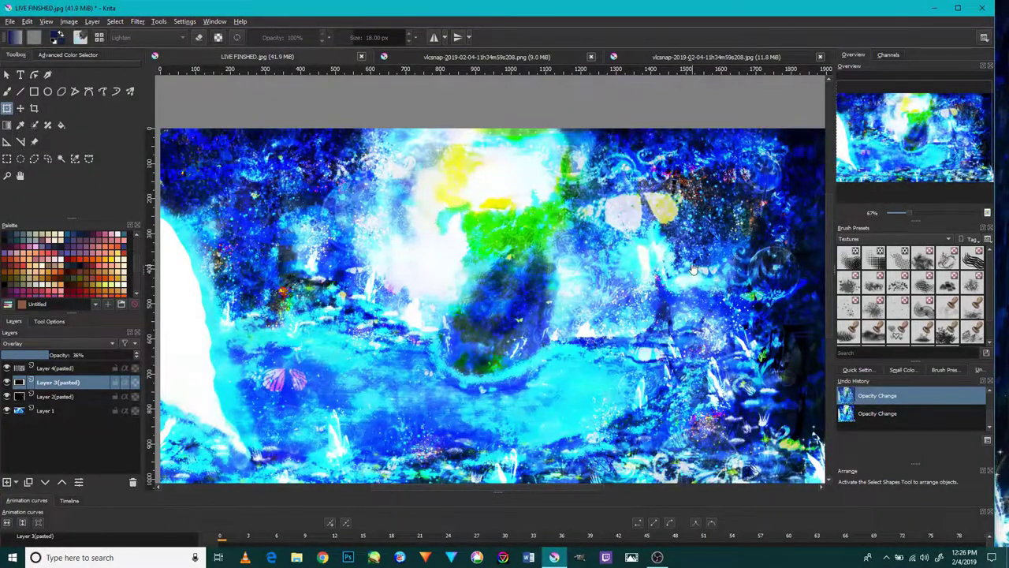
pyautogui.moveTo(726, 247); pyautogui.dragTo(730, 198)
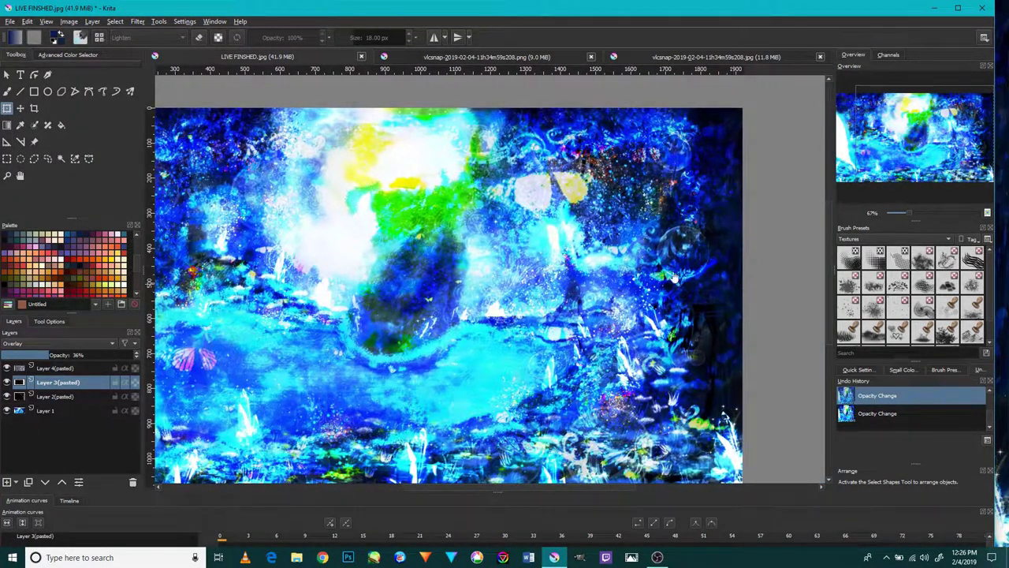
pyautogui.moveTo(247, 270); pyautogui.dragTo(361, 261)
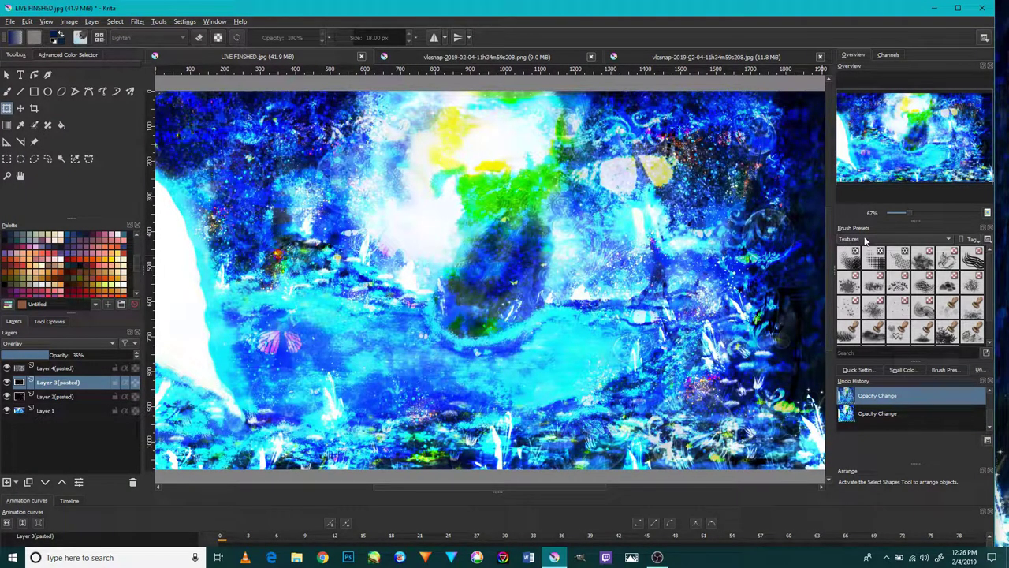
# Pick a large Digital brush and add a Darken-mode Layer 5 above Layer 3(pasted).
pyautogui.click(866, 240)
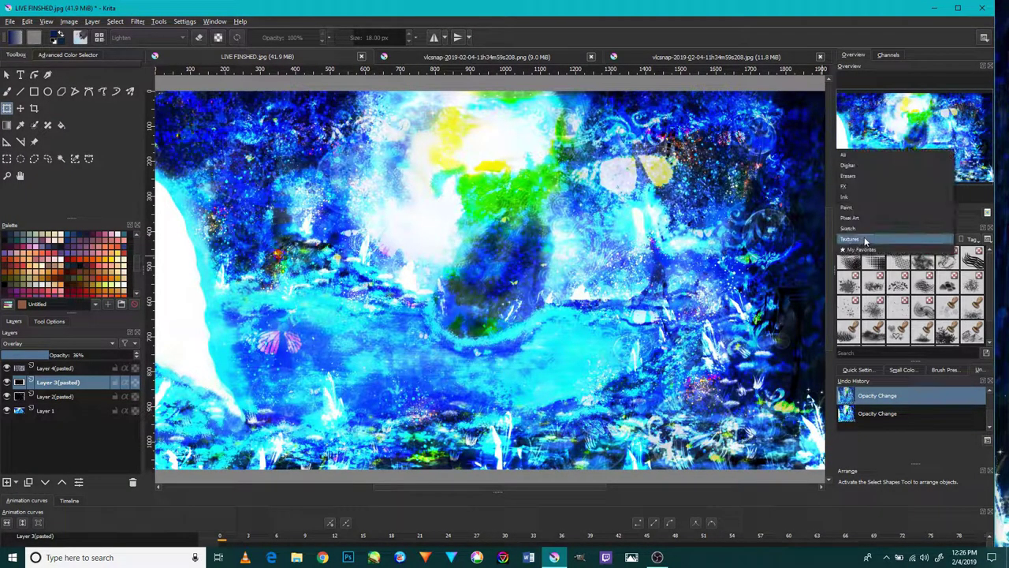
pyautogui.click(884, 165)
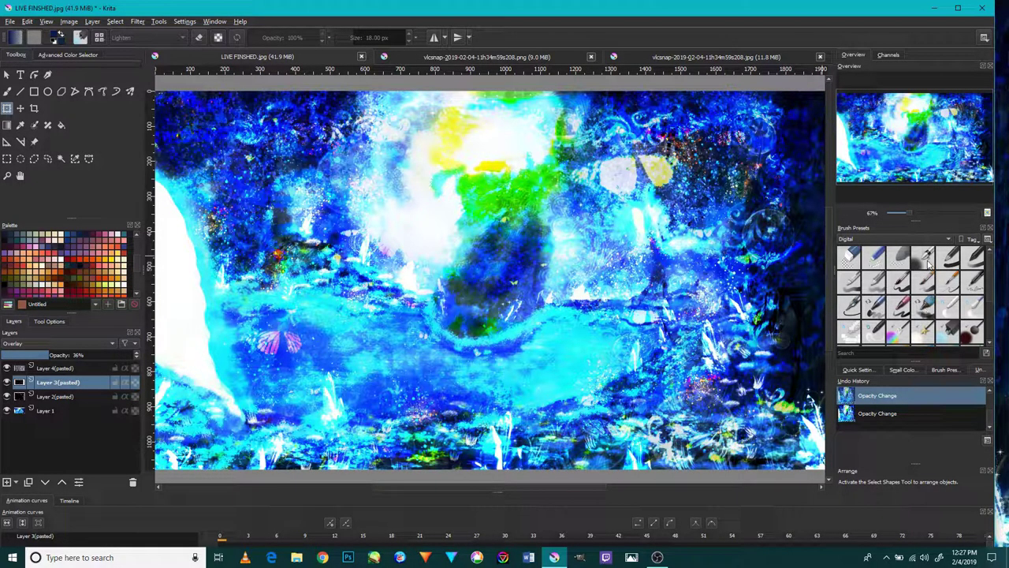
pyautogui.click(924, 259)
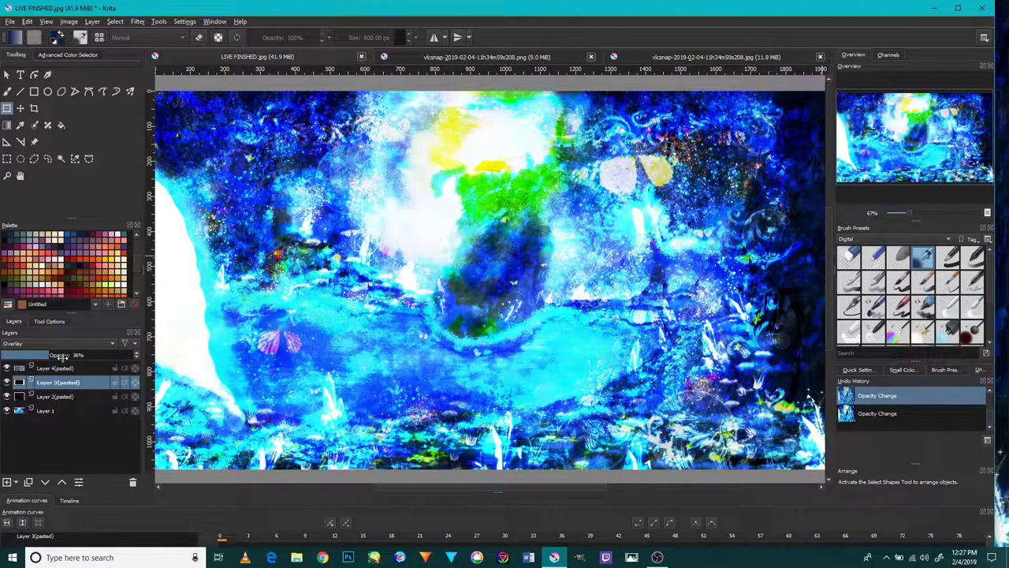
pyautogui.click(7, 483)
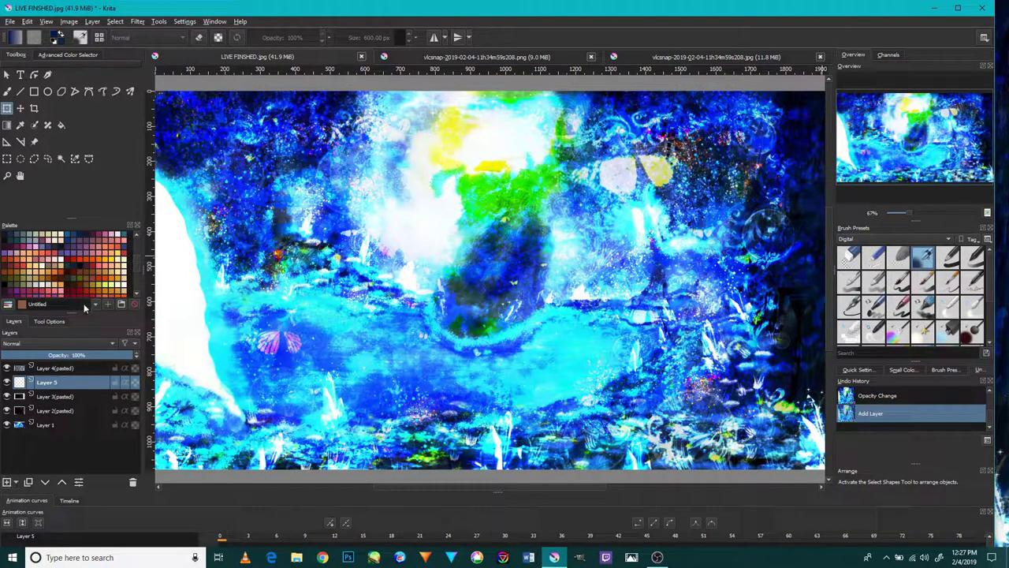
pyautogui.click(74, 342)
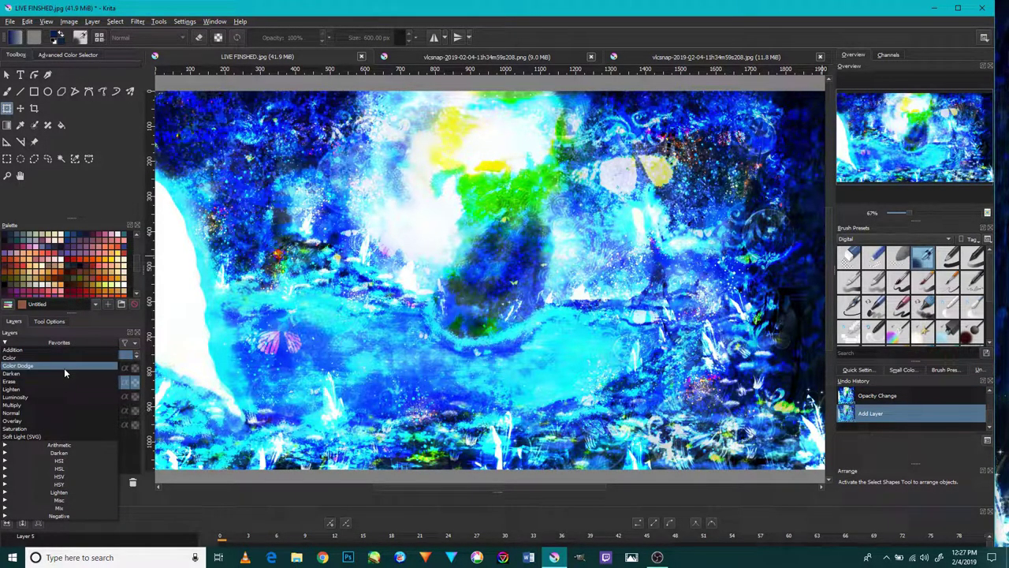
pyautogui.click(64, 374)
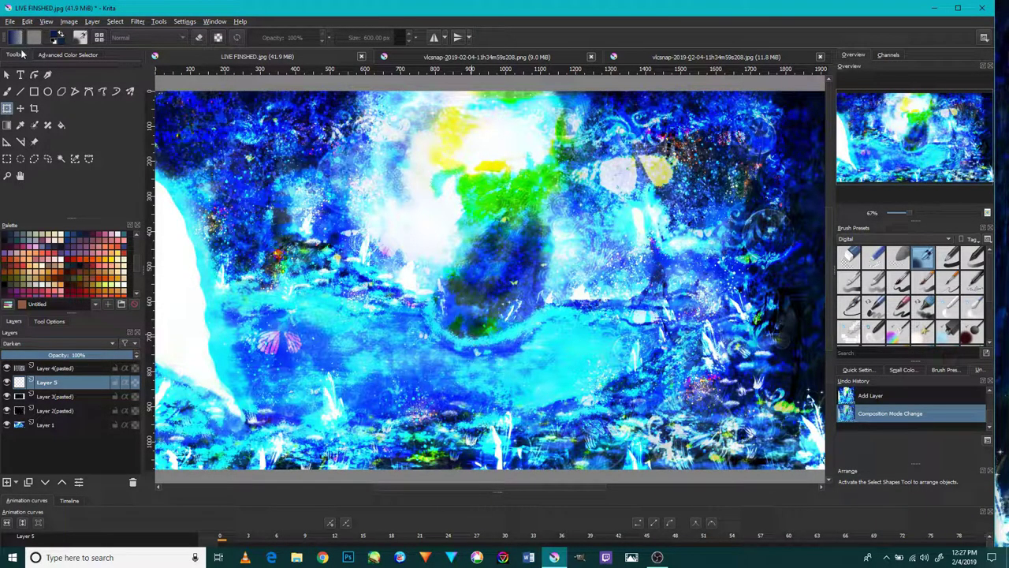
# Switch to freehand painting and add a new Layer 6 above Layer 4(pasted).
pyautogui.click(7, 92)
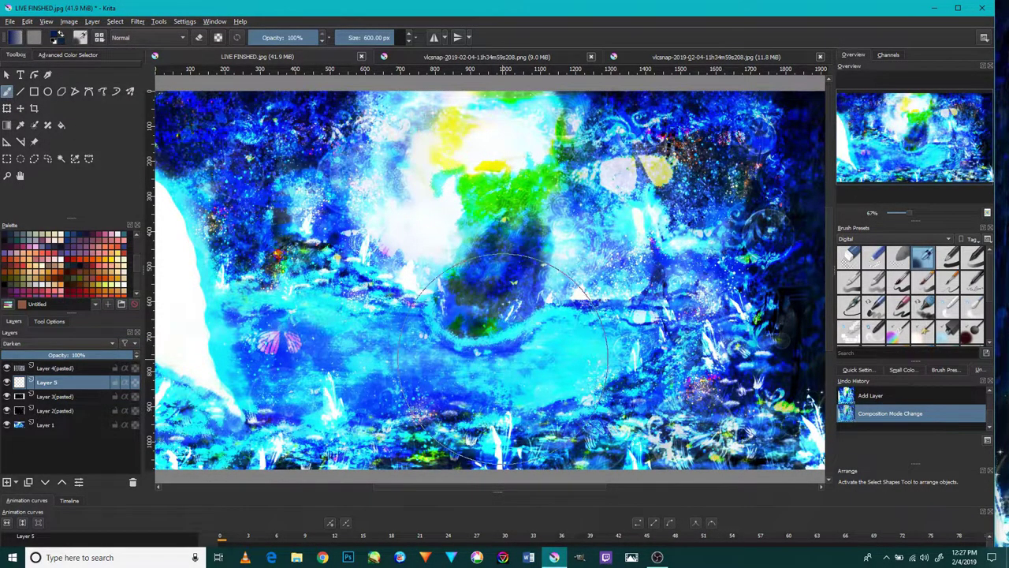
pyautogui.click(51, 367)
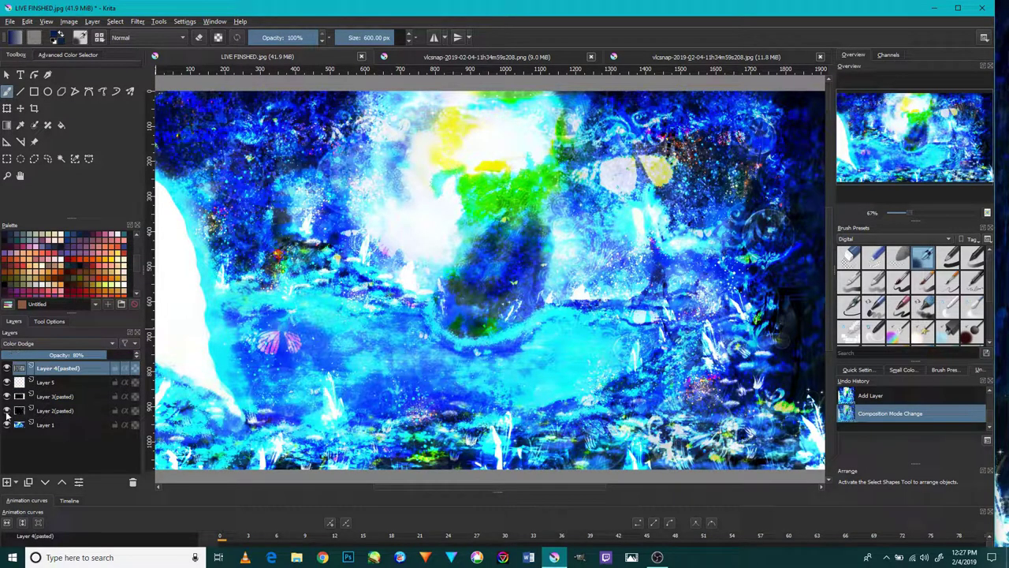
pyautogui.click(6, 480)
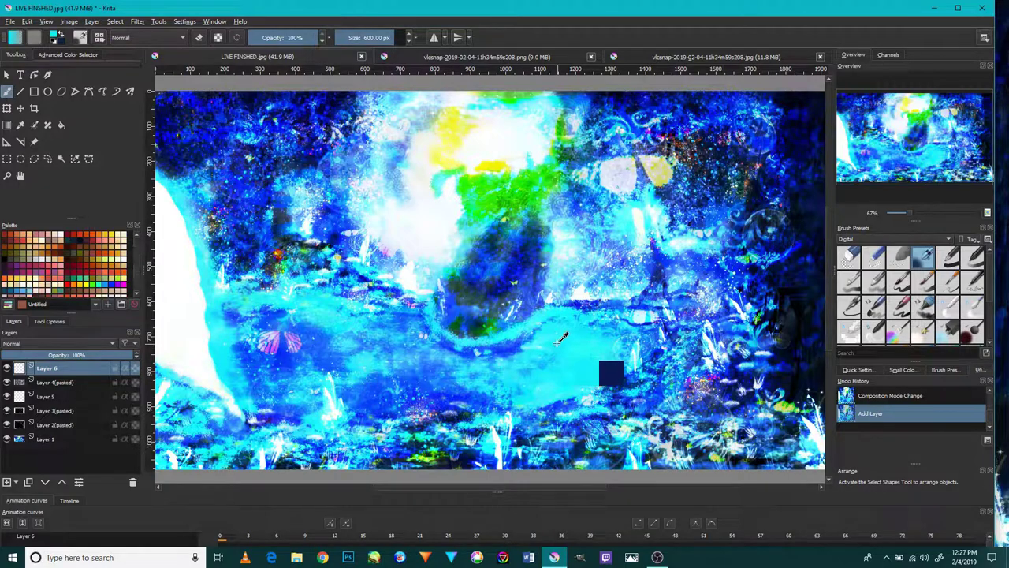
# Sample a colour from the painting and set Layer 6 to Color Dodge.
pyautogui.keyDown('ctrl'); pyautogui.click(586, 334); pyautogui.keyUp('ctrl')
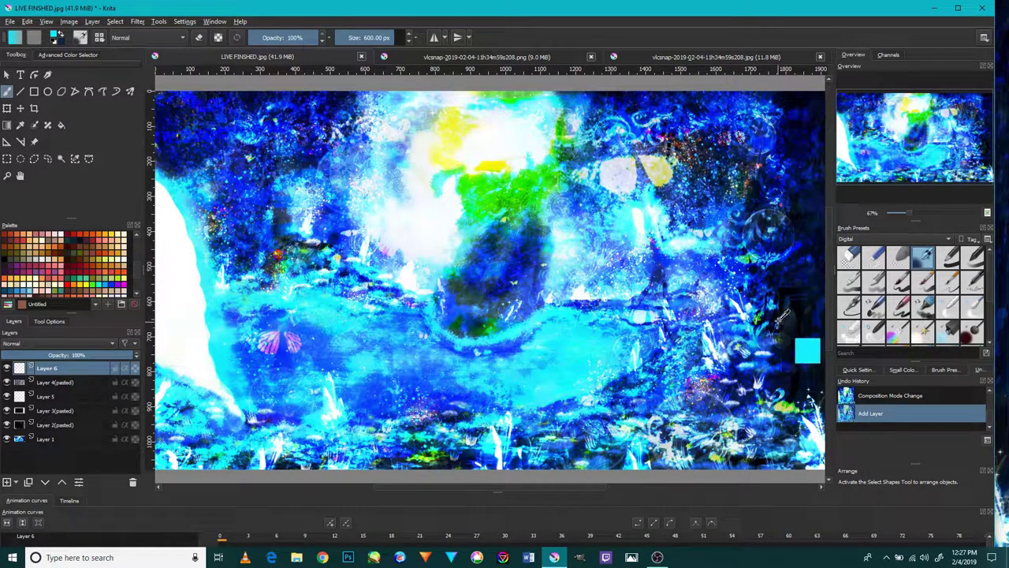
pyautogui.keyDown('ctrl'); pyautogui.click(800, 351); pyautogui.keyUp('ctrl')
pyautogui.scroll(1, 788, 331)
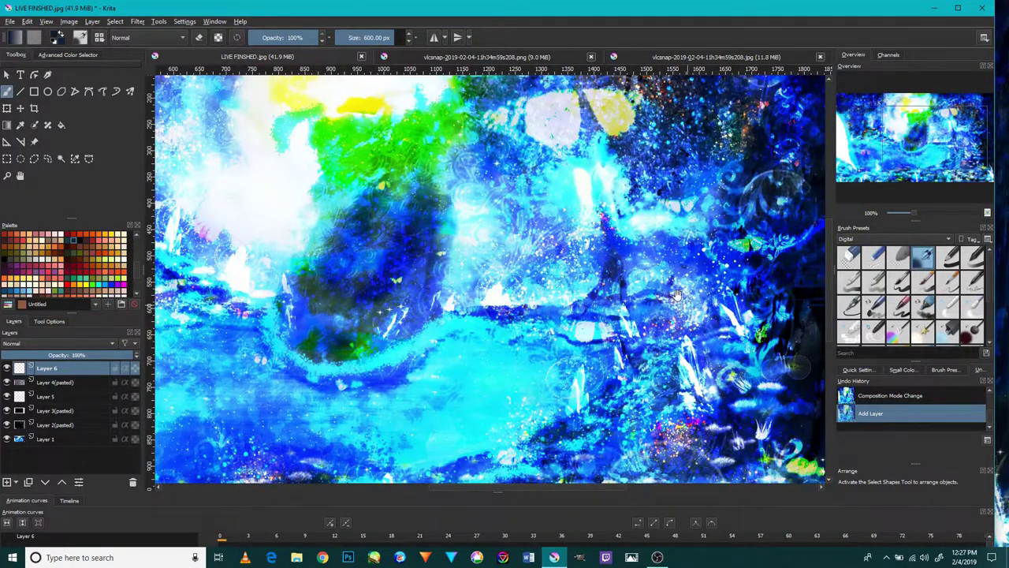
pyautogui.moveTo(595, 238); pyautogui.dragTo(635, 348)
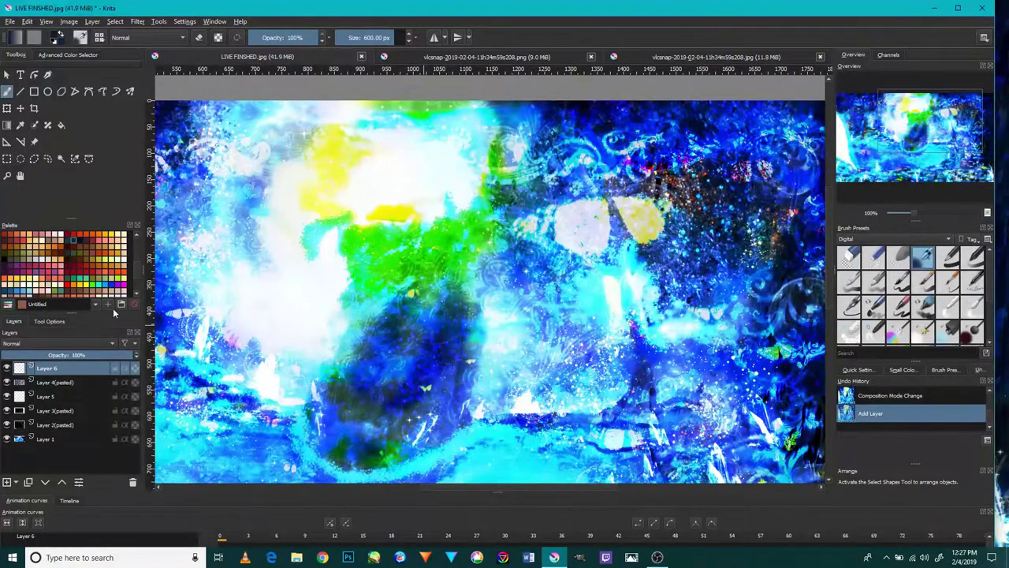
pyautogui.click(89, 343)
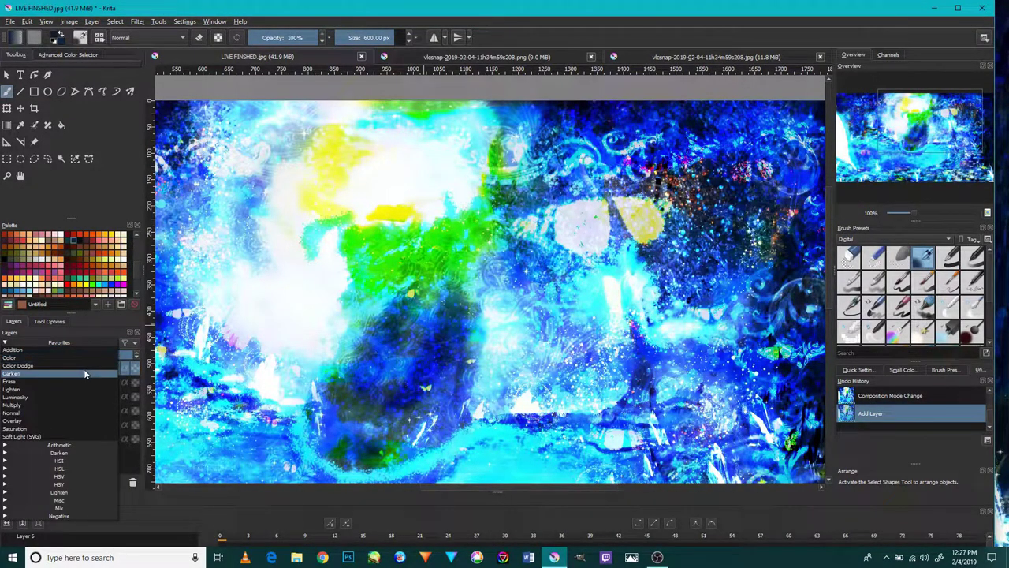
pyautogui.click(43, 371)
# Shrink the brush to about 281 px, paint brightening strokes over the centre, and add Layer 7.
pyautogui.press('[')
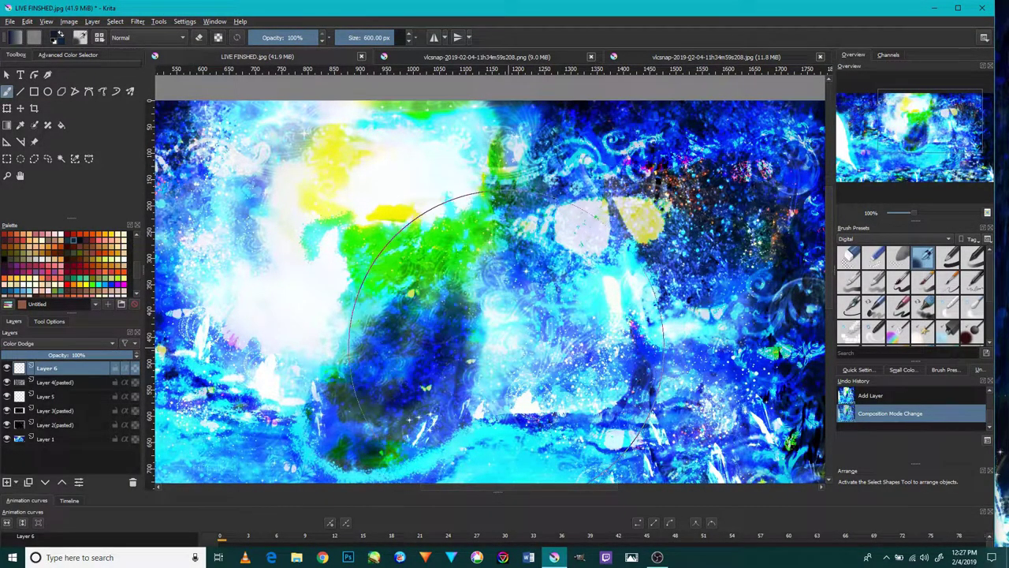
pyautogui.press('[')
pyautogui.press('[')
pyautogui.press('[')
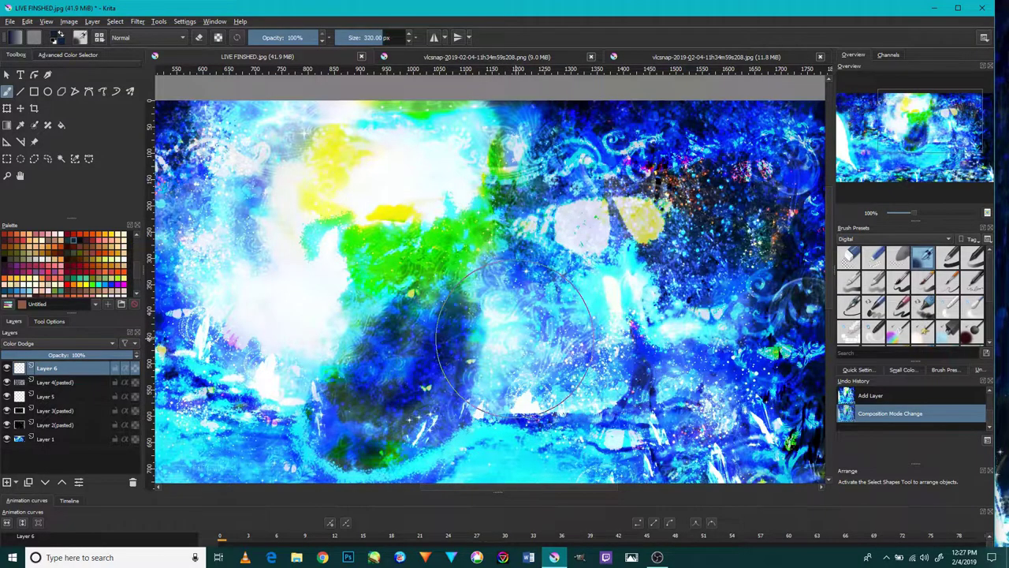
pyautogui.moveTo(505, 349); pyautogui.dragTo(535, 353)
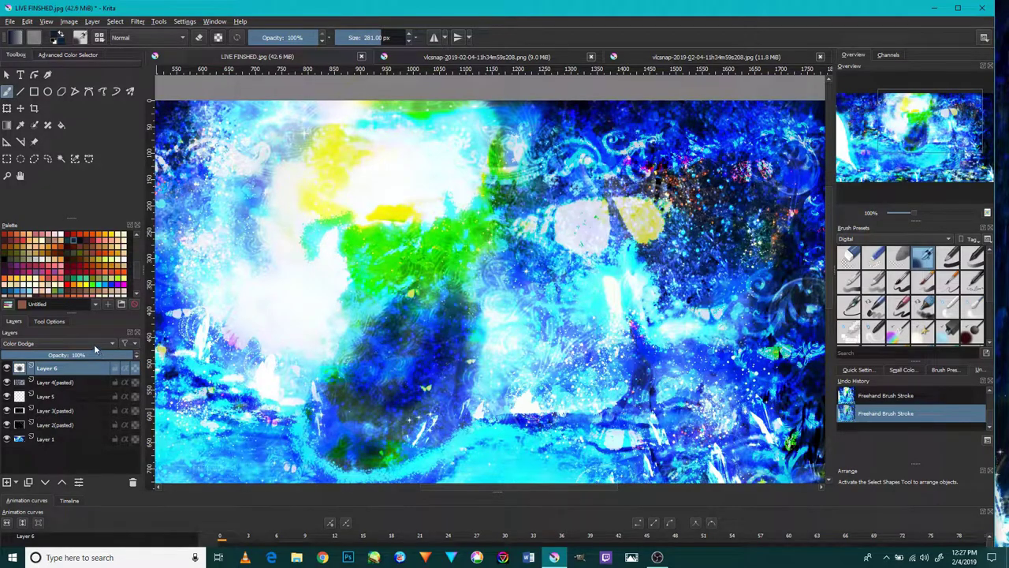
pyautogui.click(7, 481)
# Set Layer 7 to Darken and paint a darkening stroke near the centre.
pyautogui.click(60, 379)
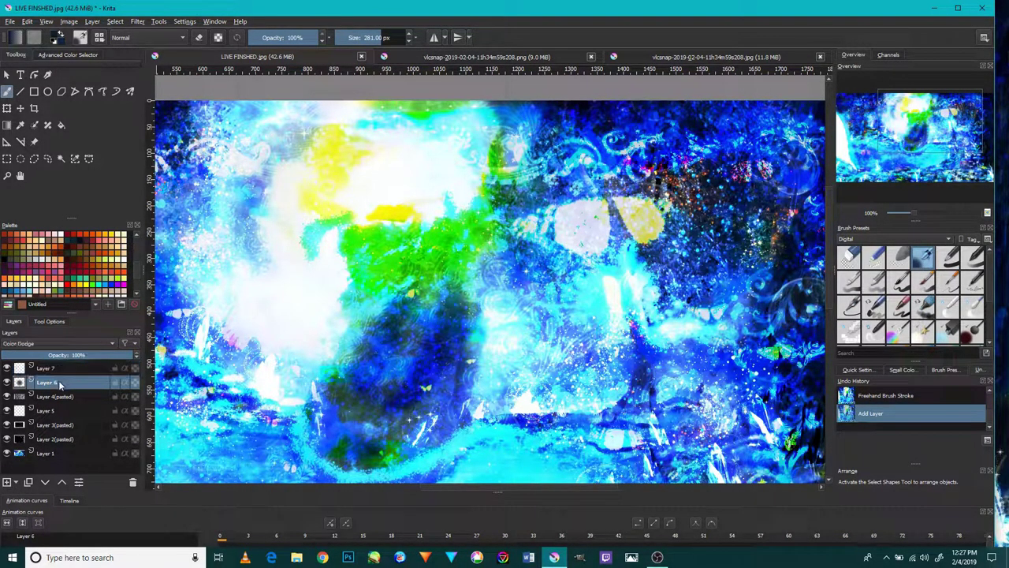
pyautogui.click(53, 409)
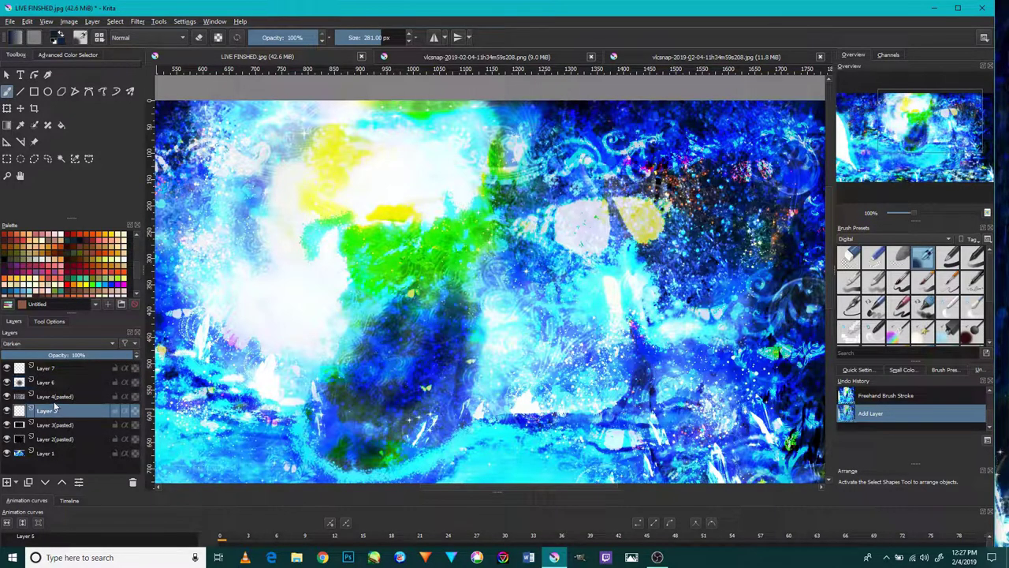
pyautogui.click(56, 398)
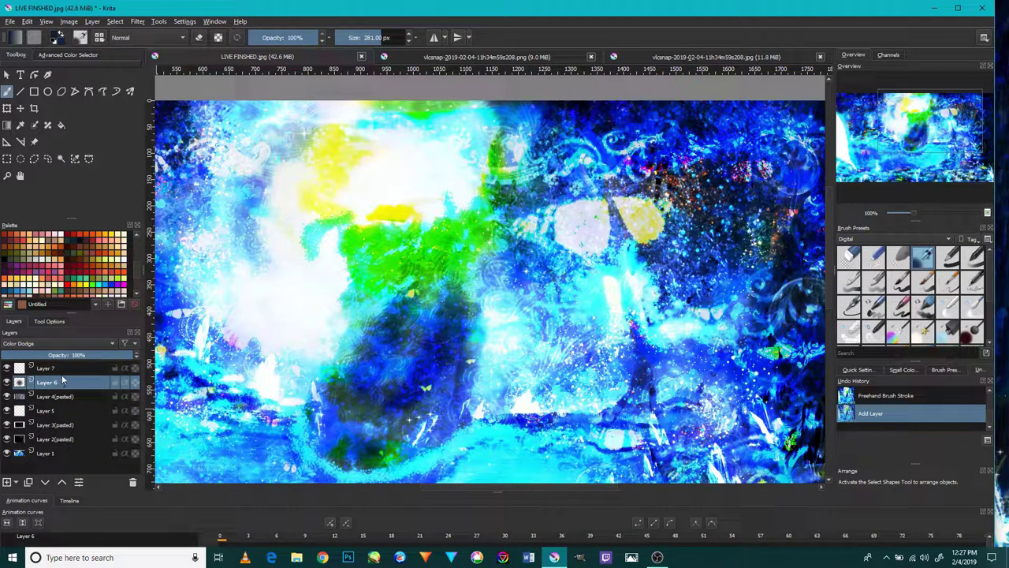
pyautogui.click(62, 369)
pyautogui.click(65, 348)
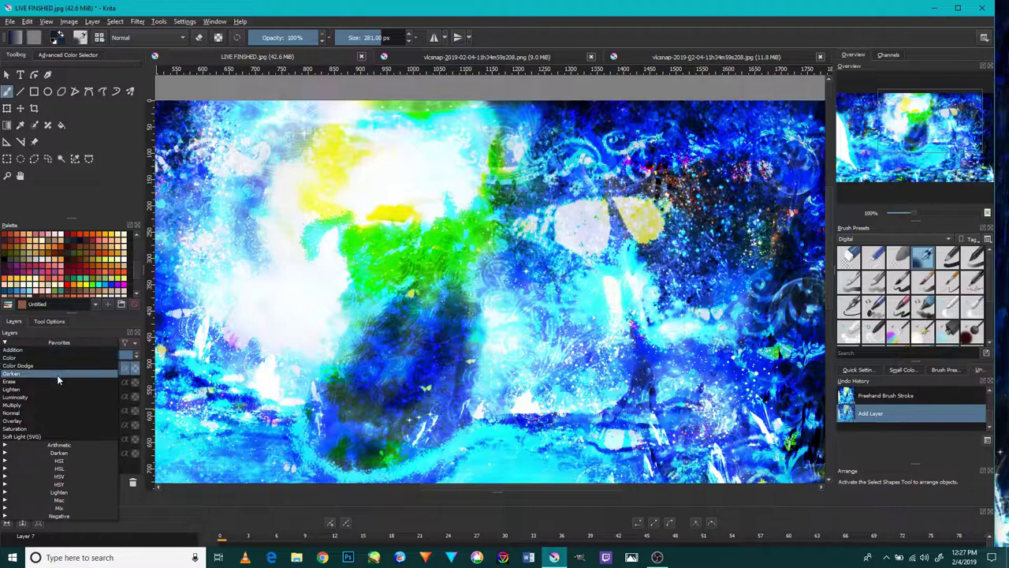
pyautogui.click(57, 375)
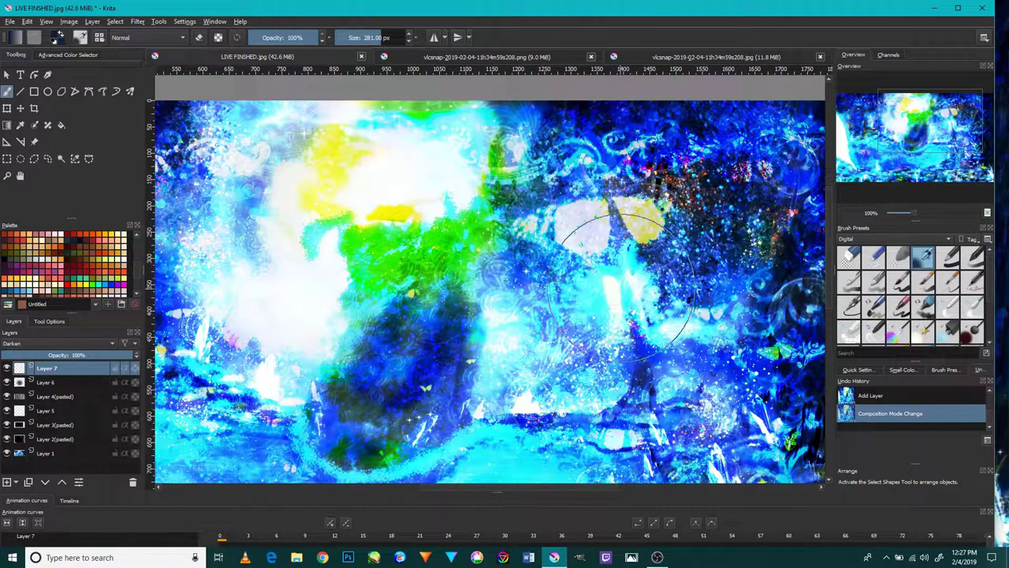
pyautogui.moveTo(567, 325); pyautogui.dragTo(548, 339)
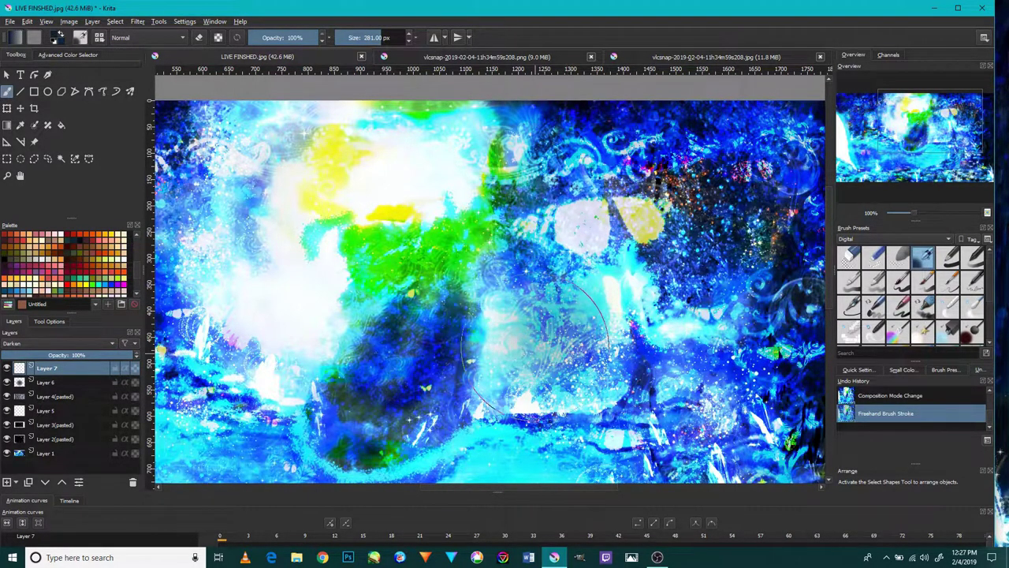
# Try Layer 7 in Multiply with grey strokes, undo them, and pan to the right and top edges.
pyautogui.click(55, 346)
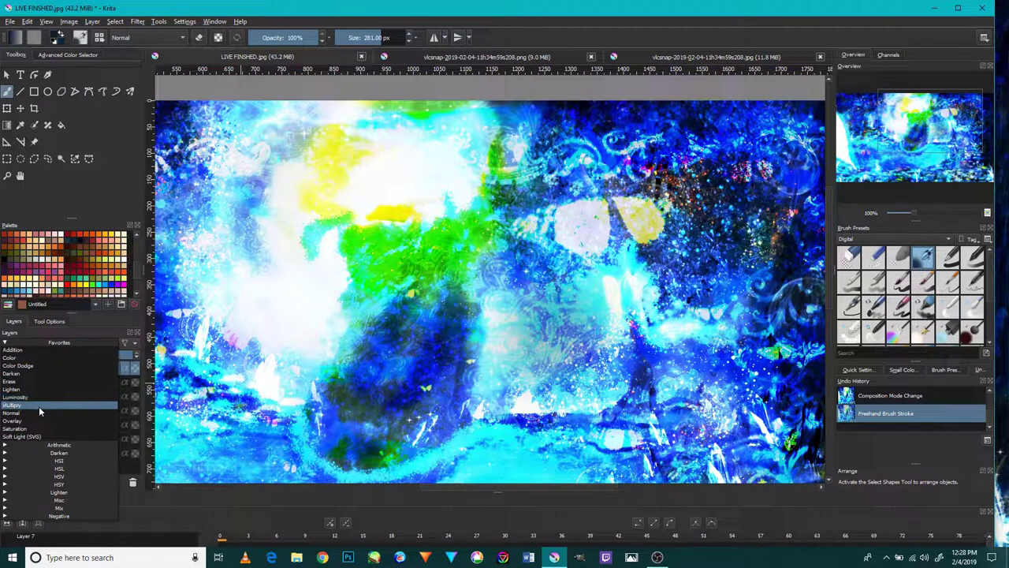
pyautogui.click(37, 404)
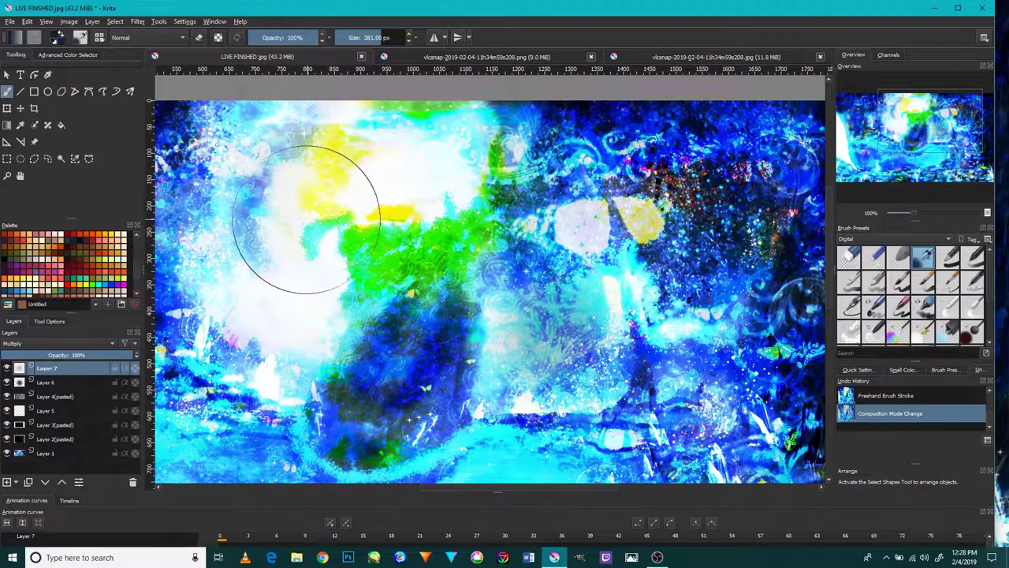
pyautogui.moveTo(293, 307)
pyautogui.mouseDown()
pyautogui.moveTo(270, 293)
pyautogui.moveTo(293, 248)
pyautogui.mouseUp()
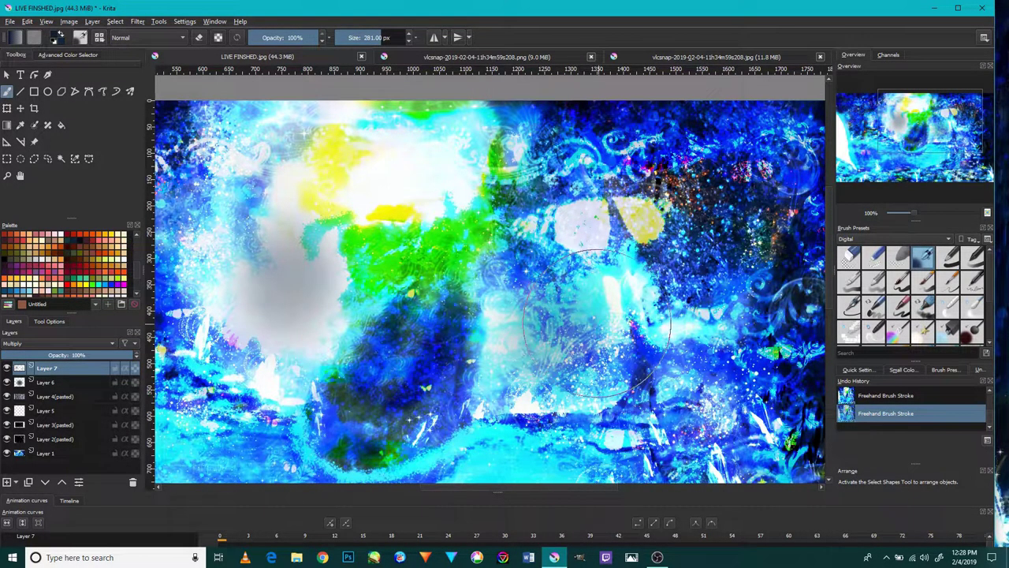
pyautogui.hotkey('ctrl', 'z')
pyautogui.hotkey('ctrl', 'z')
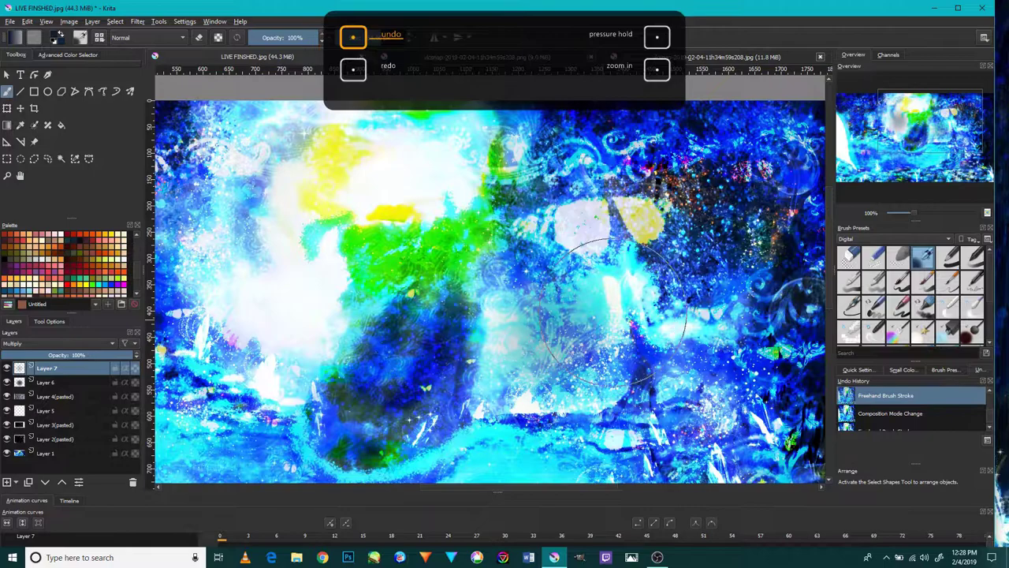
pyautogui.hotkey('ctrl', 'z')
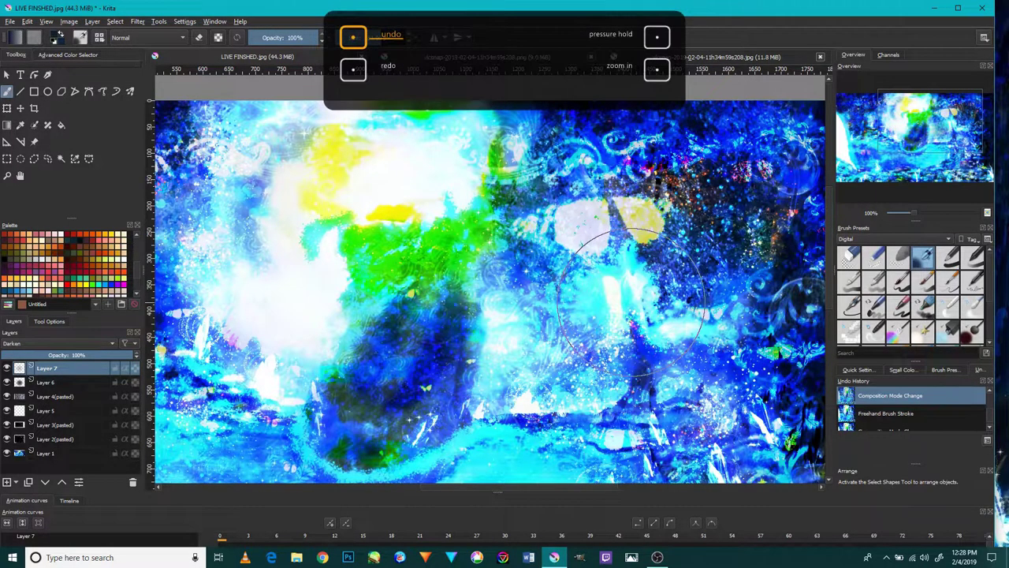
pyautogui.moveTo(624, 285); pyautogui.dragTo(629, 291)
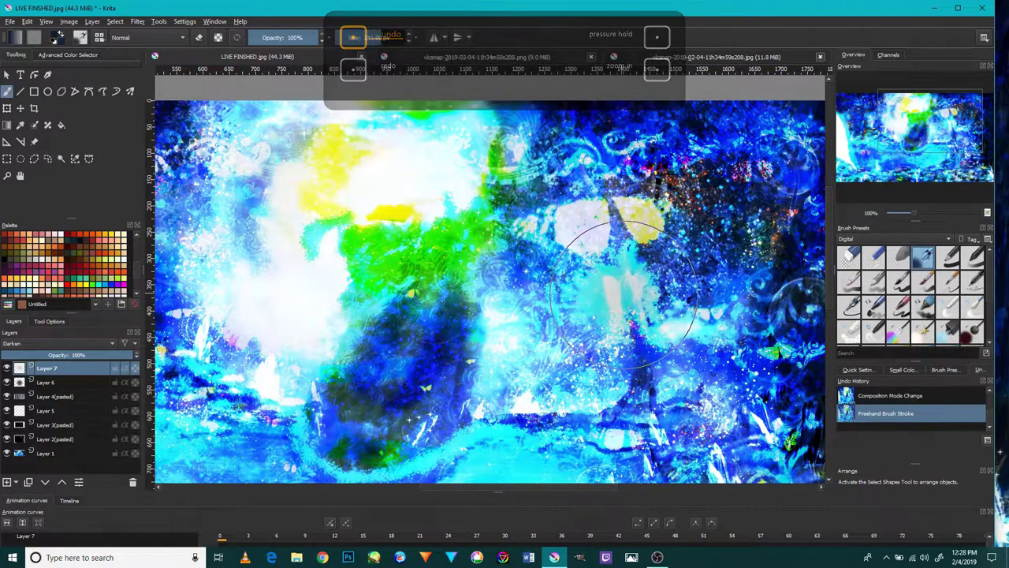
pyautogui.hotkey('ctrl', 'z')
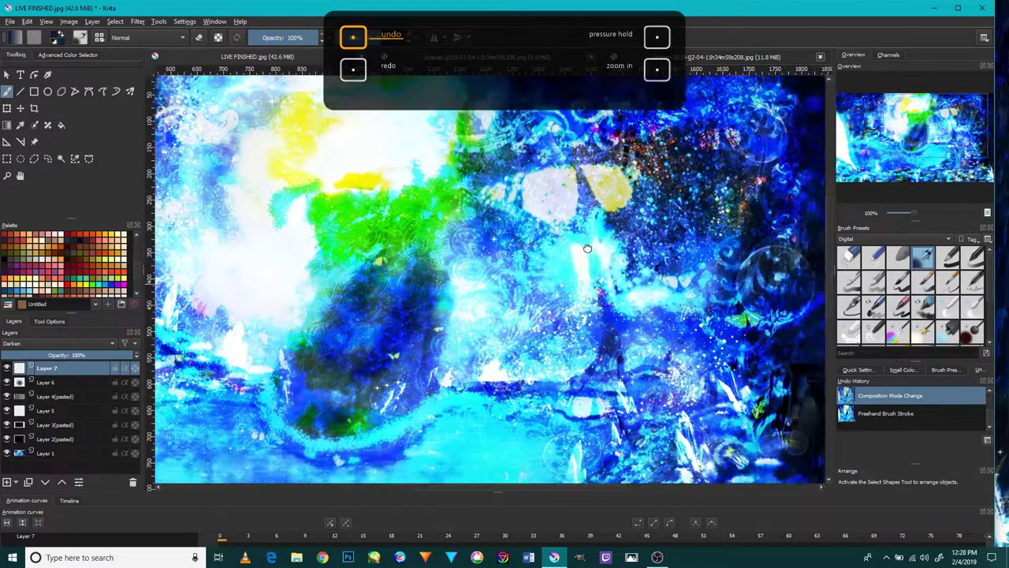
pyautogui.moveTo(631, 284); pyautogui.dragTo(606, 323)
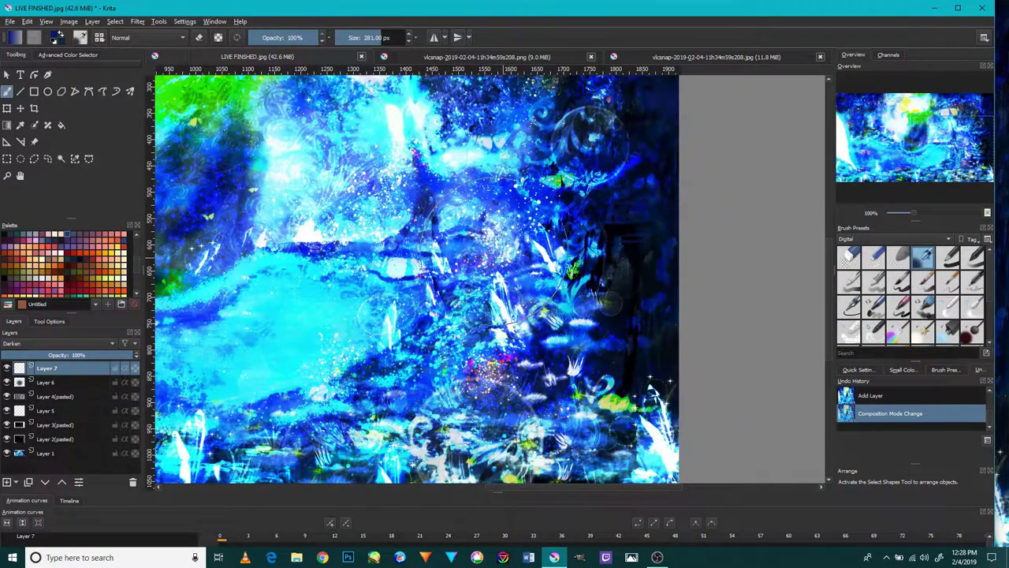
pyautogui.moveTo(355, 221); pyautogui.dragTo(493, 295)
# Try Layer 7 in Color mode over the green left area, then return it to Darken.
pyautogui.click(489, 315)
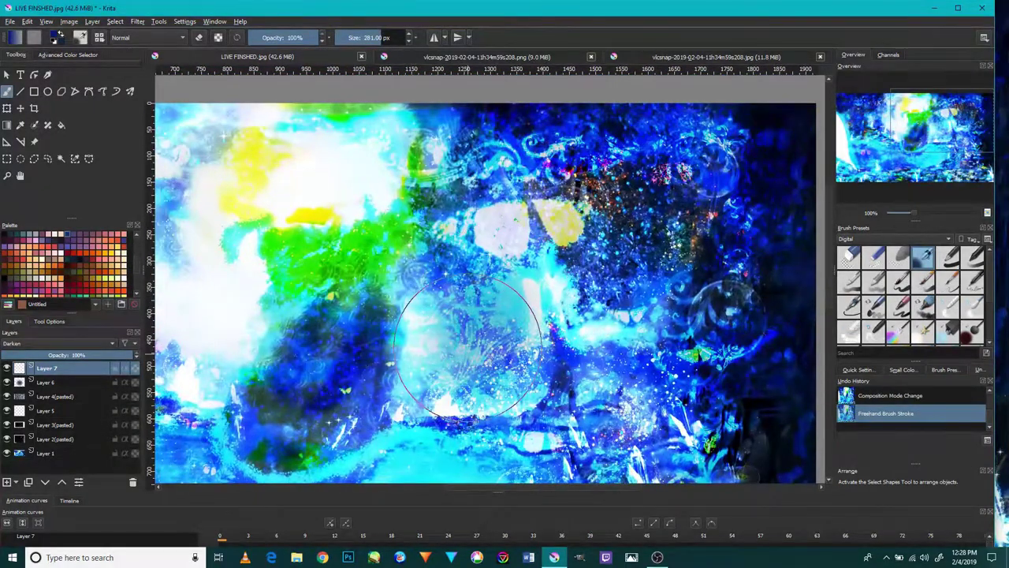
pyautogui.click(90, 342)
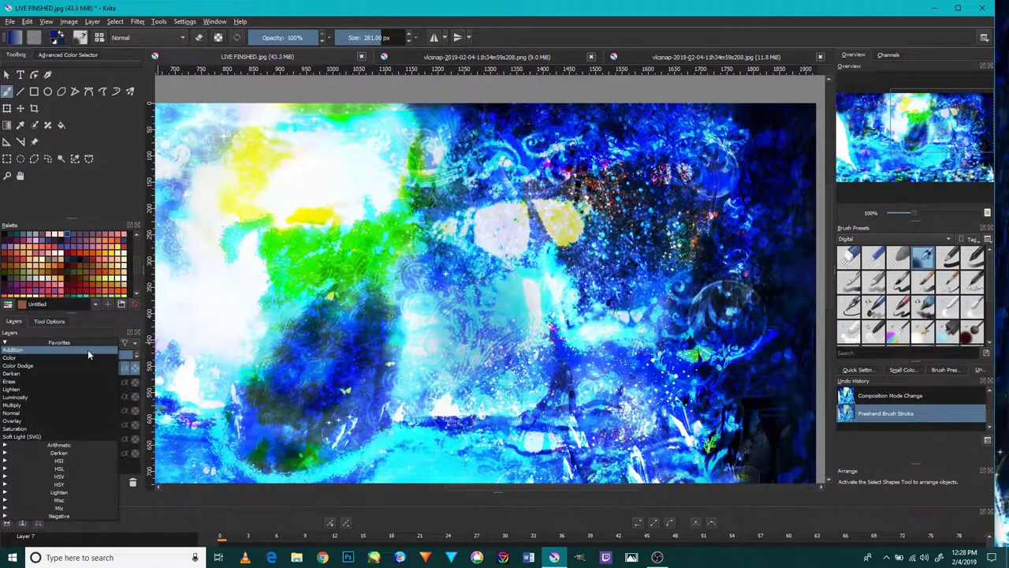
pyautogui.click(84, 358)
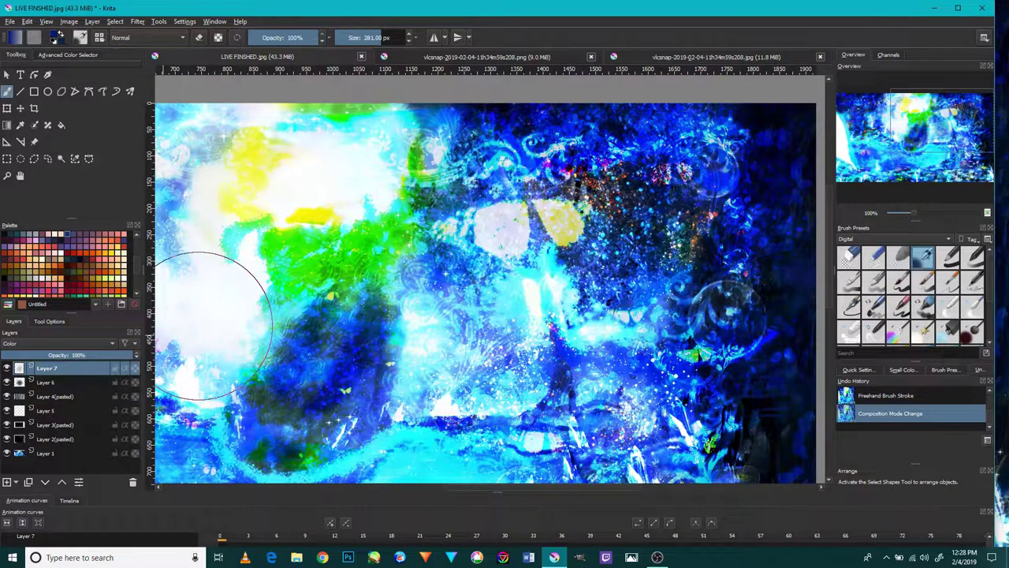
pyautogui.moveTo(203, 338)
pyautogui.mouseDown()
pyautogui.moveTo(222, 243)
pyautogui.moveTo(219, 295)
pyautogui.mouseUp()
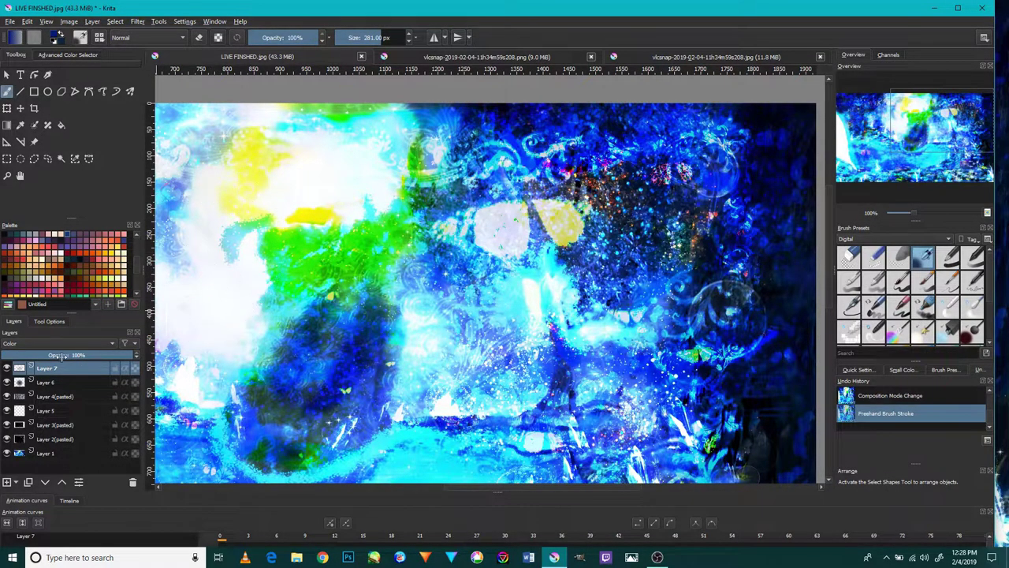
pyautogui.click(60, 350)
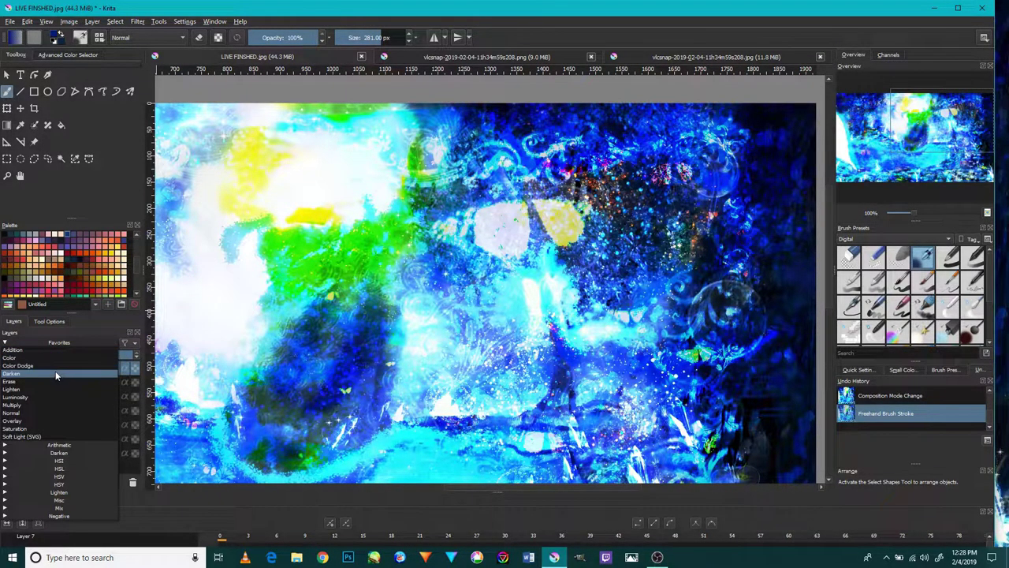
pyautogui.click(57, 369)
# Test Lighten, Luminosity and Overlay on Layer 7, finally setting it to Saturation.
pyautogui.click(56, 345)
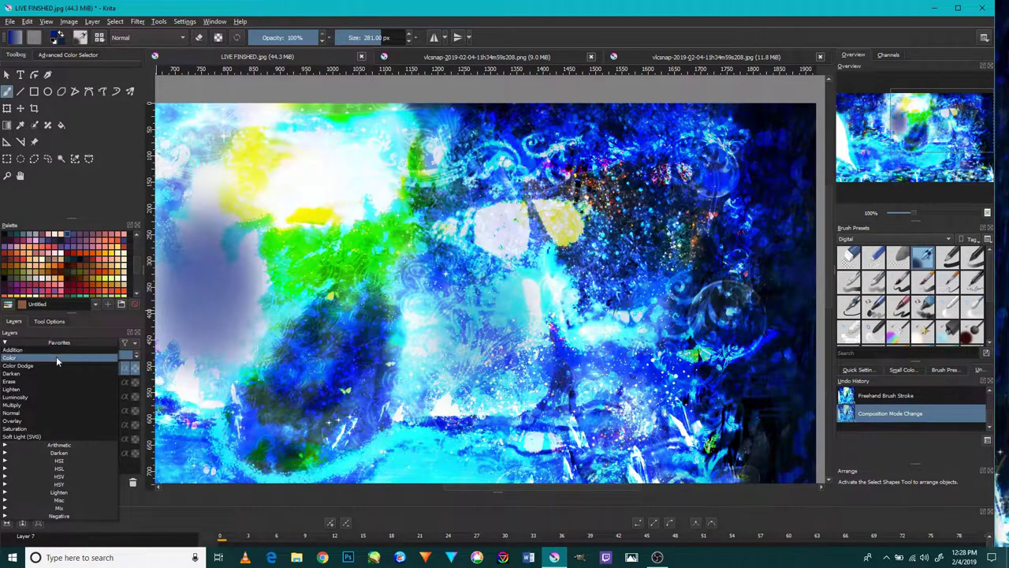
pyautogui.click(50, 387)
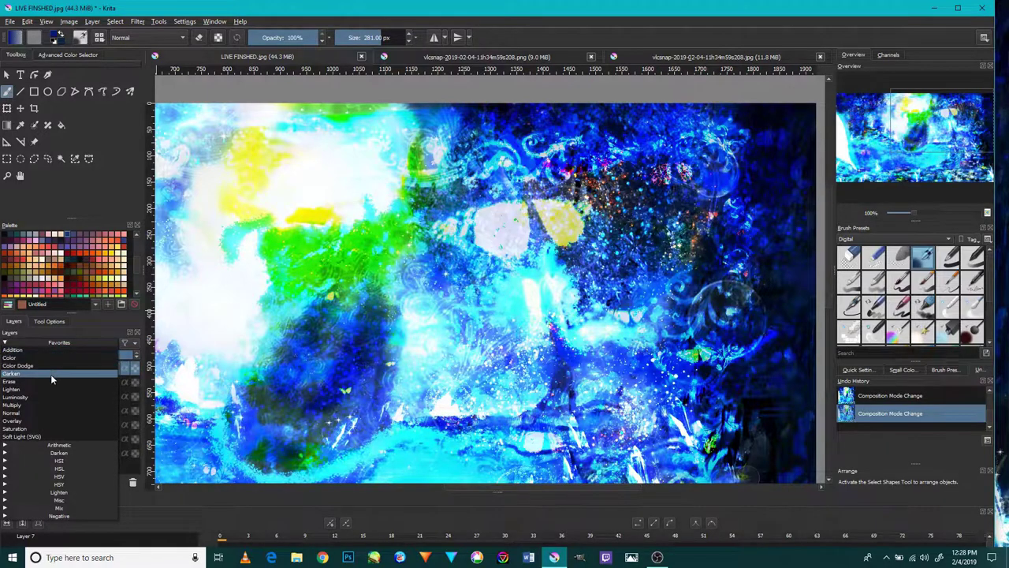
pyautogui.click(45, 397)
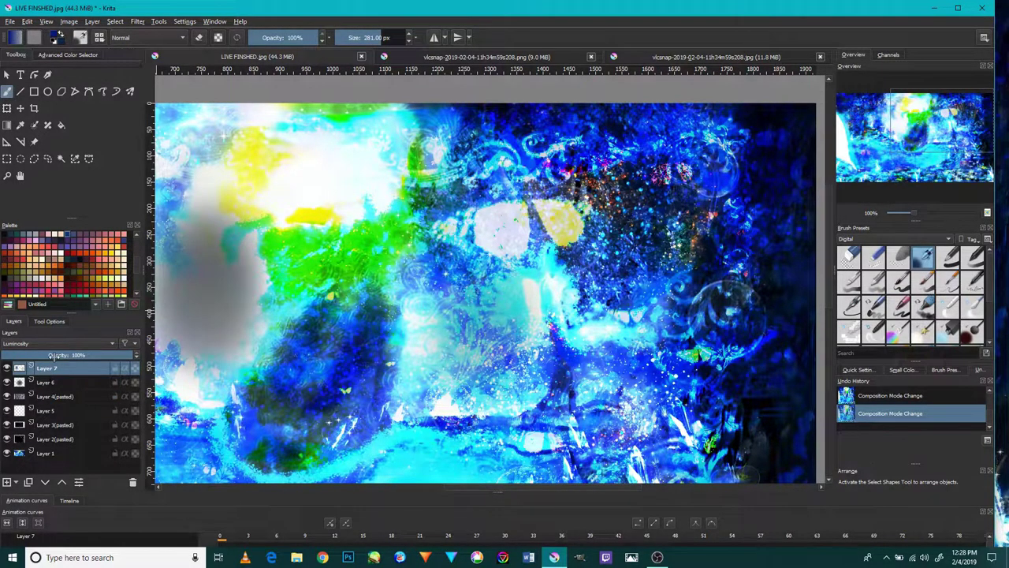
pyautogui.click(54, 357)
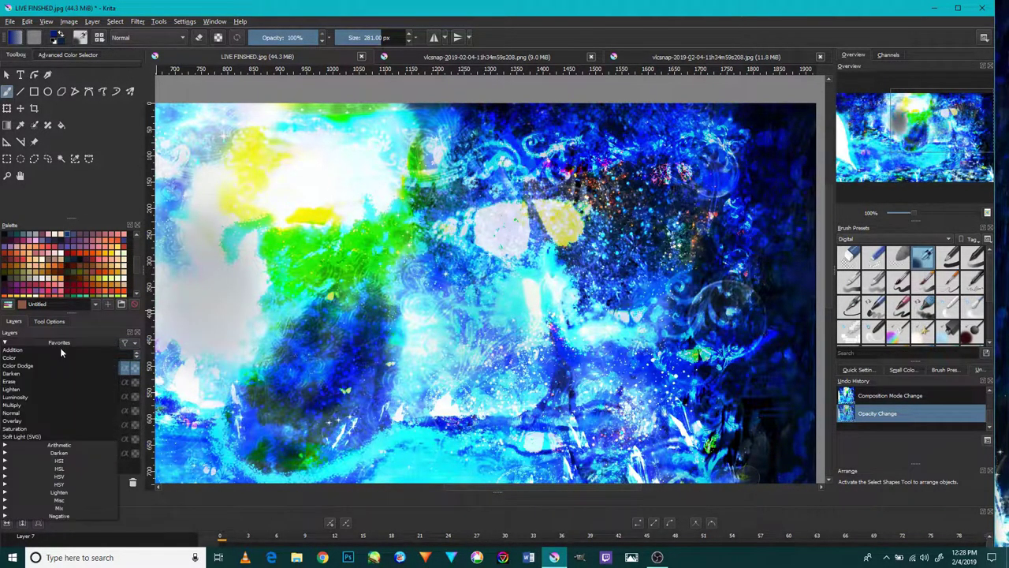
pyautogui.click(48, 423)
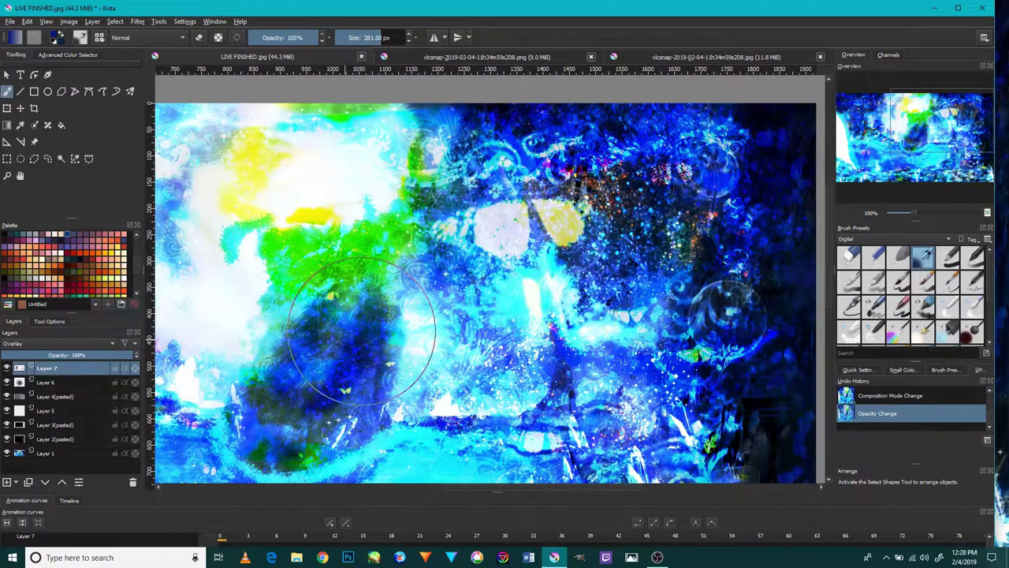
pyautogui.moveTo(250, 356); pyautogui.dragTo(467, 272)
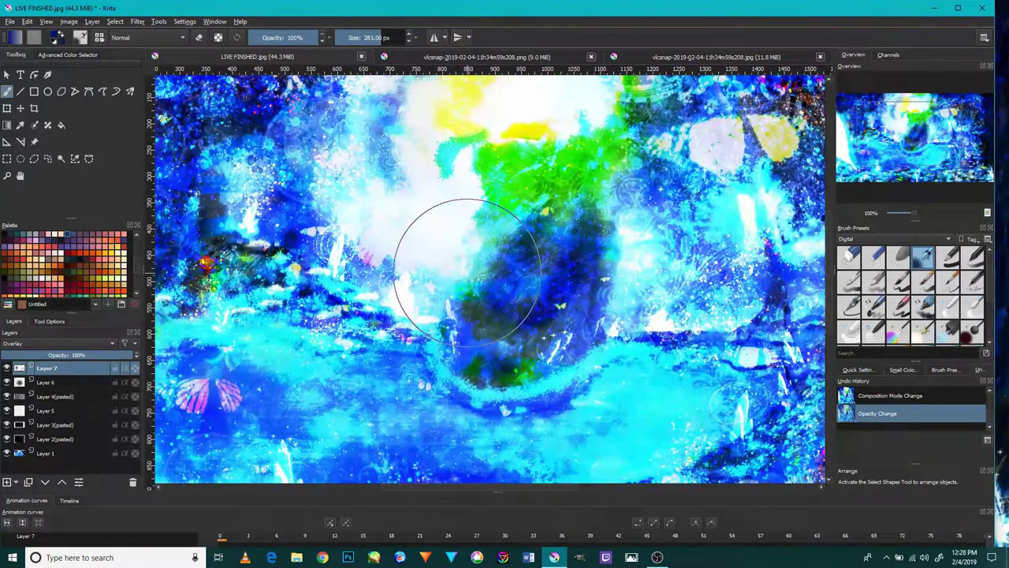
pyautogui.click(45, 345)
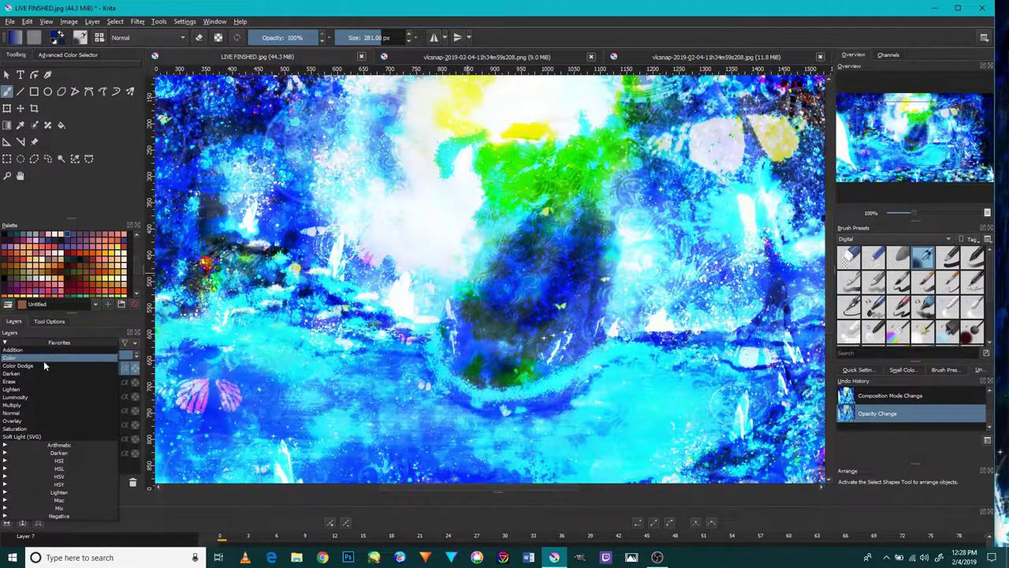
pyautogui.click(48, 430)
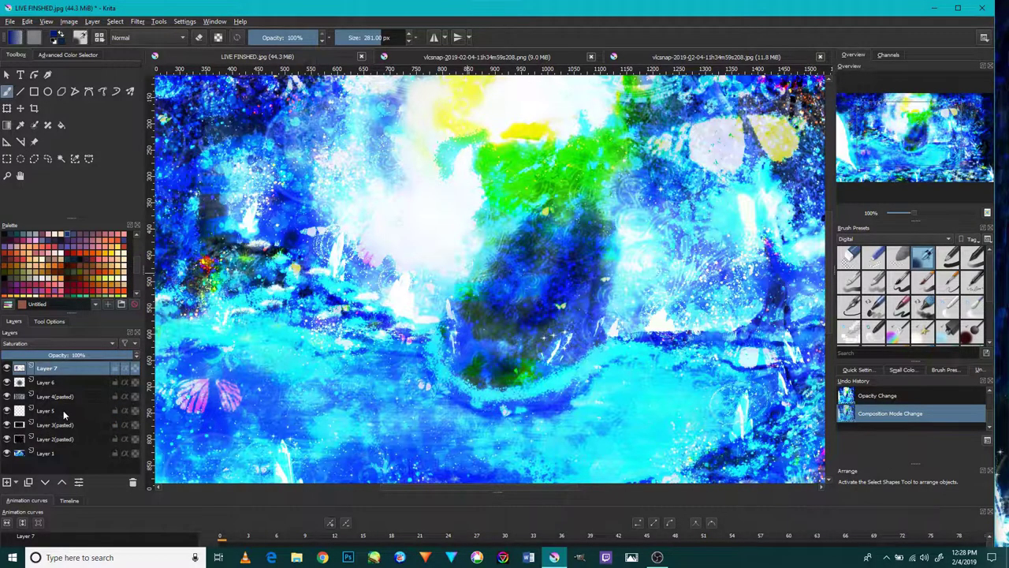
# Paint Saturation strokes on Layer 7 over the left scene and lower-middle water to wash them out.
pyautogui.moveTo(607, 292); pyautogui.dragTo(584, 276)
pyautogui.moveTo(246, 90)
pyautogui.mouseDown()
pyautogui.moveTo(361, 240)
pyautogui.moveTo(345, 236)
pyautogui.moveTo(457, 279)
pyautogui.moveTo(358, 225)
pyautogui.mouseUp()
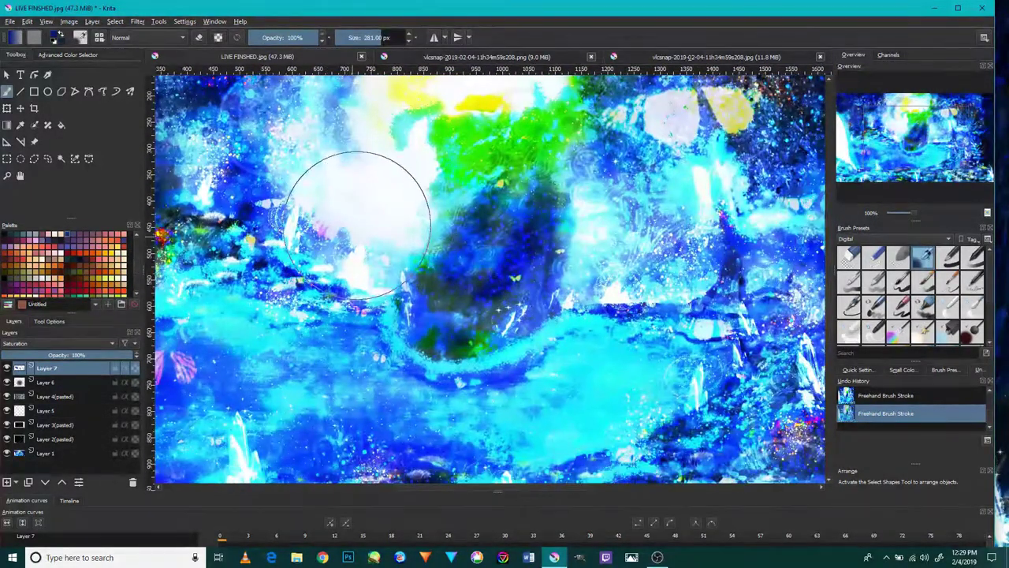
pyautogui.moveTo(556, 329); pyautogui.dragTo(512, 226)
pyautogui.moveTo(492, 296); pyautogui.dragTo(384, 309)
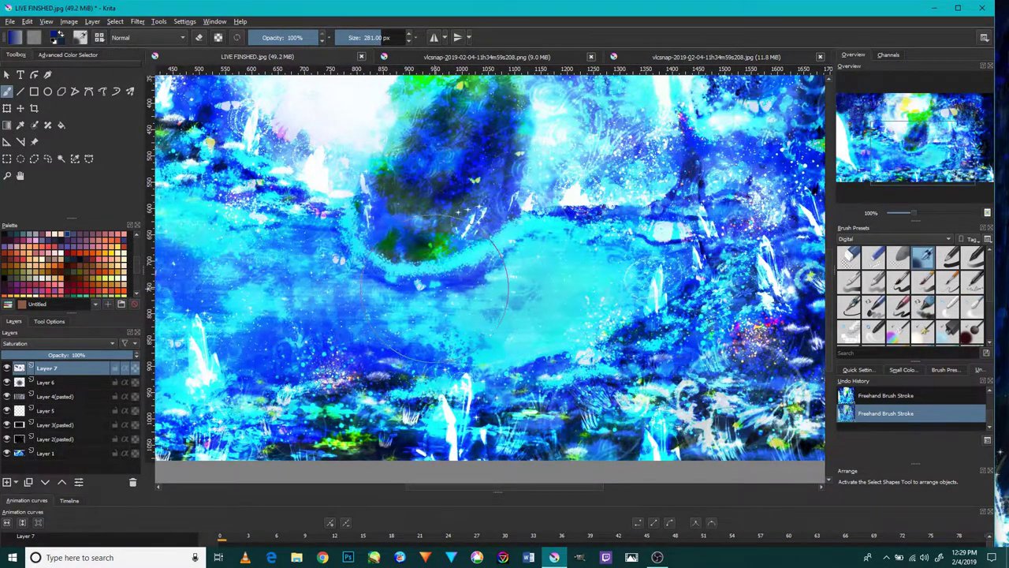
pyautogui.scroll(2, 435, 287)
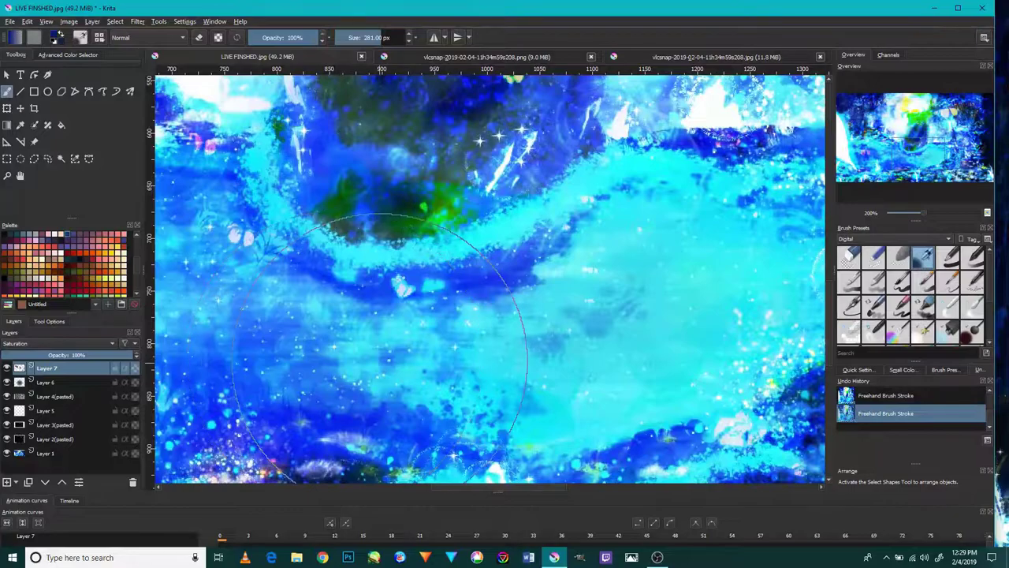
pyautogui.scroll(-2, 378, 355)
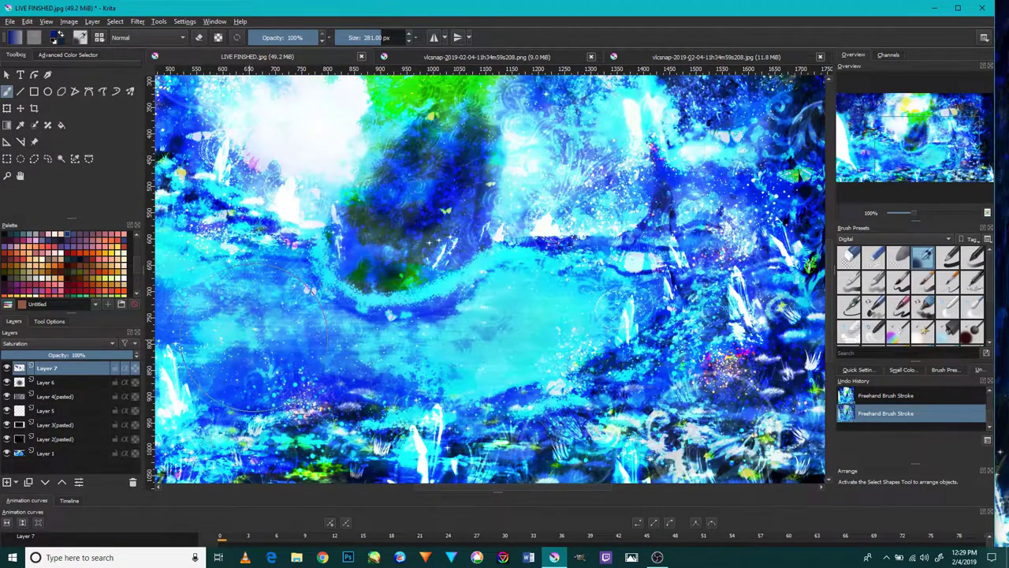
pyautogui.scroll(2, 369, 334)
pyautogui.scroll(-2, 394, 300)
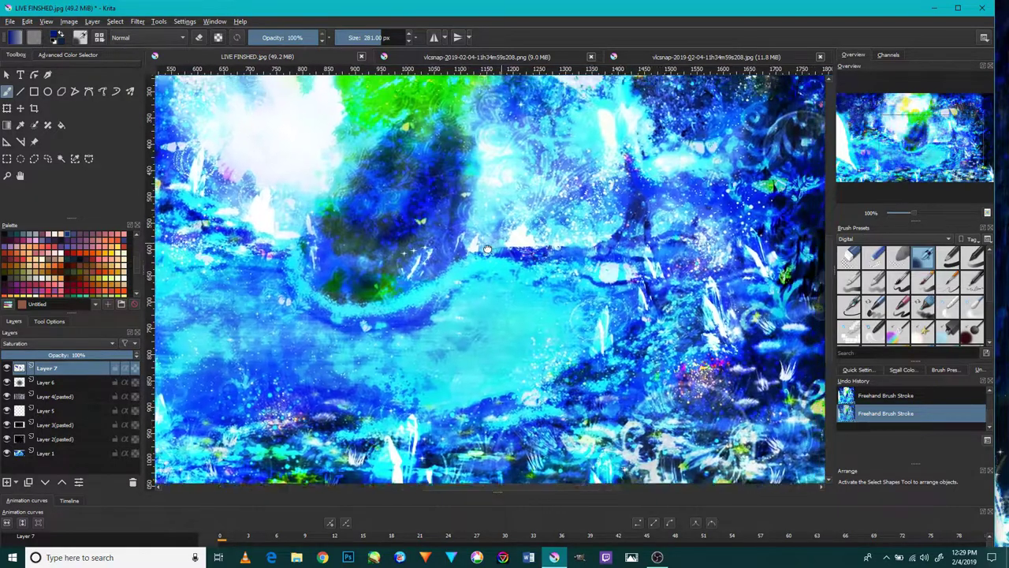
# Check the painting's edges and water, then sample a light cyan colour from the canvas.
pyautogui.moveTo(502, 233); pyautogui.dragTo(352, 316)
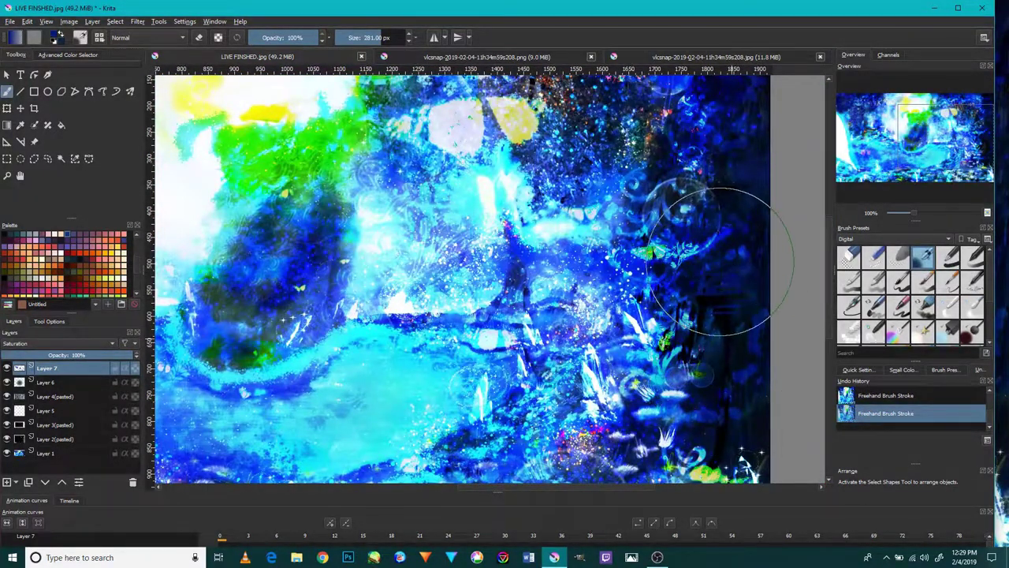
pyautogui.moveTo(520, 274); pyautogui.dragTo(824, 193)
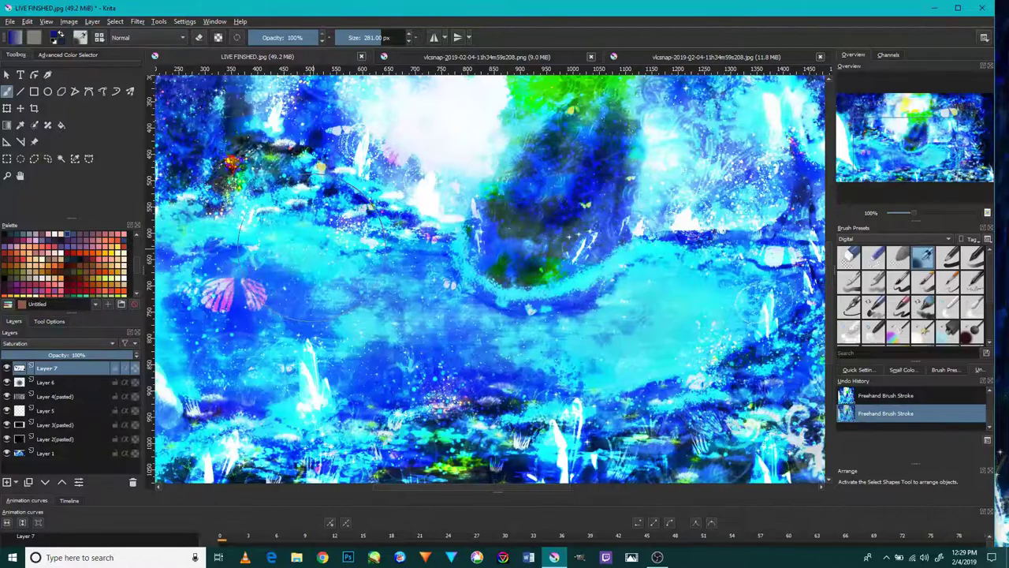
pyautogui.scroll(-3, 280, 307)
pyautogui.scroll(6, 209, 288)
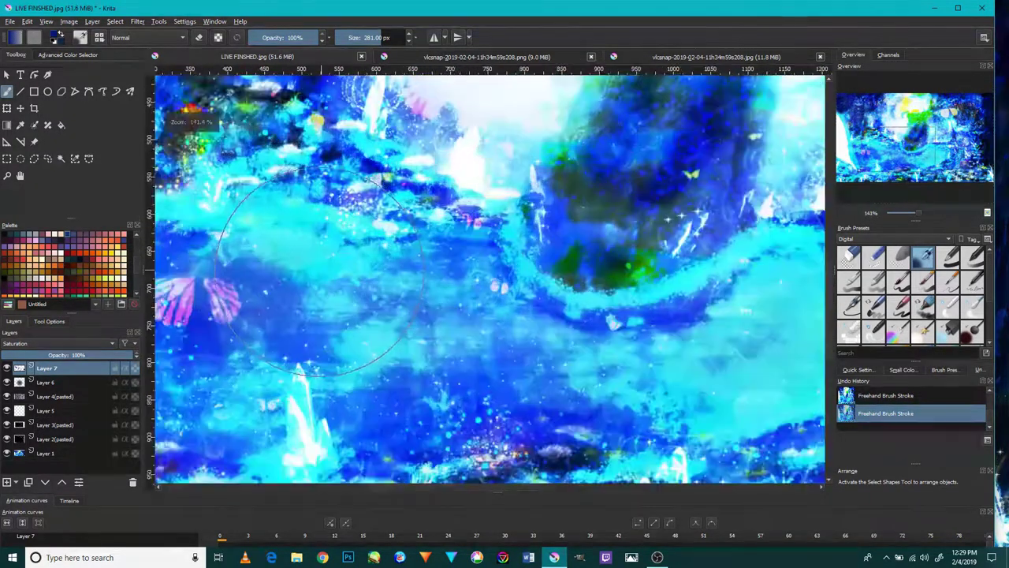
pyautogui.scroll(-2, 311, 288)
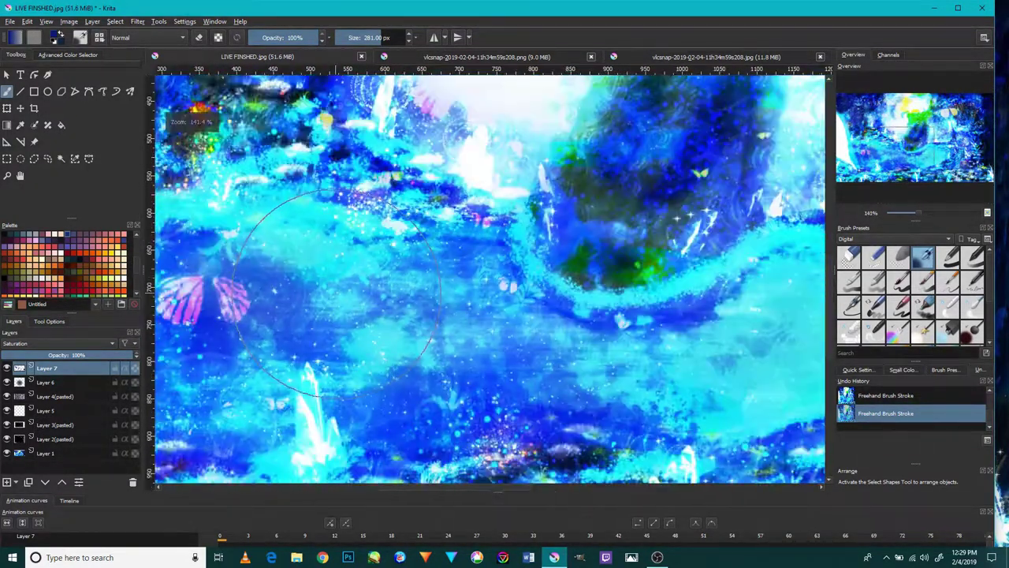
pyautogui.scroll(-1, 358, 294)
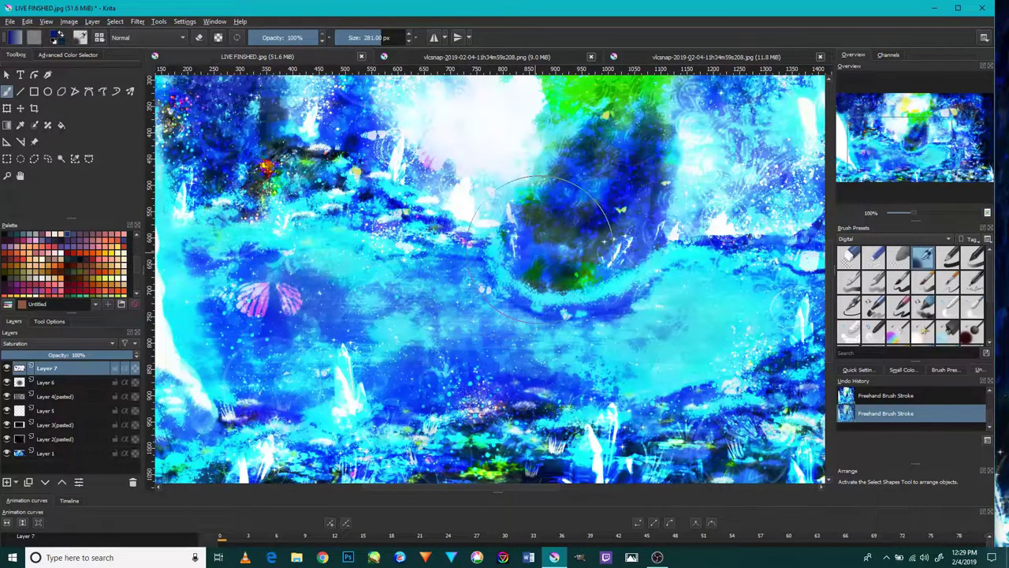
pyautogui.moveTo(509, 253); pyautogui.dragTo(477, 276)
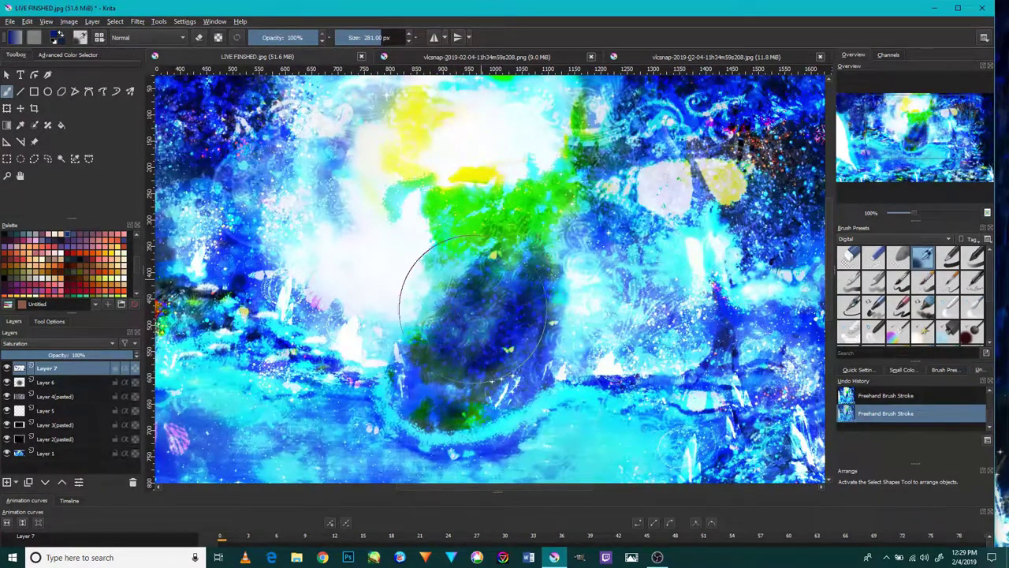
pyautogui.scroll(1, 441, 303)
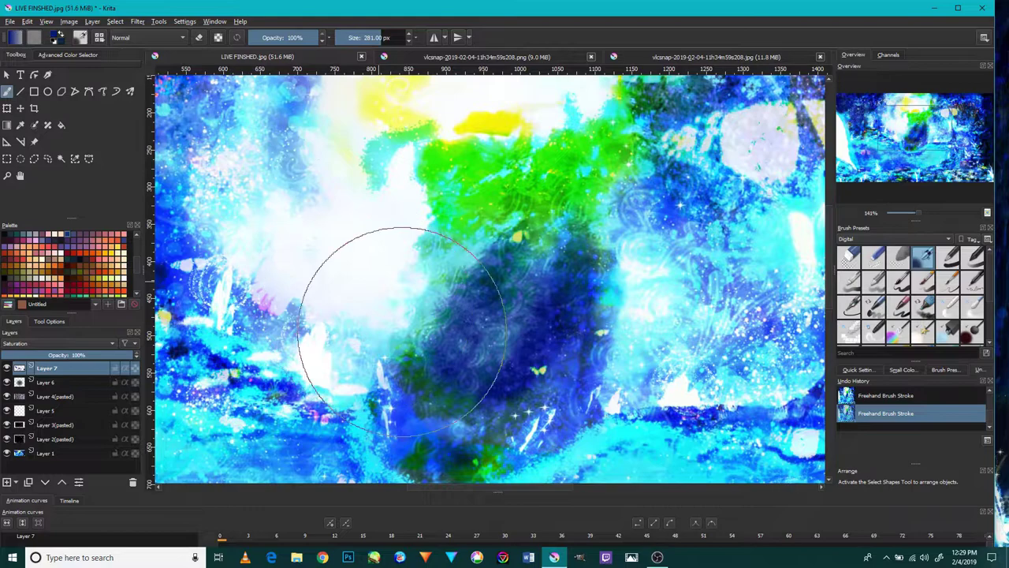
pyautogui.scroll(-2, 569, 193)
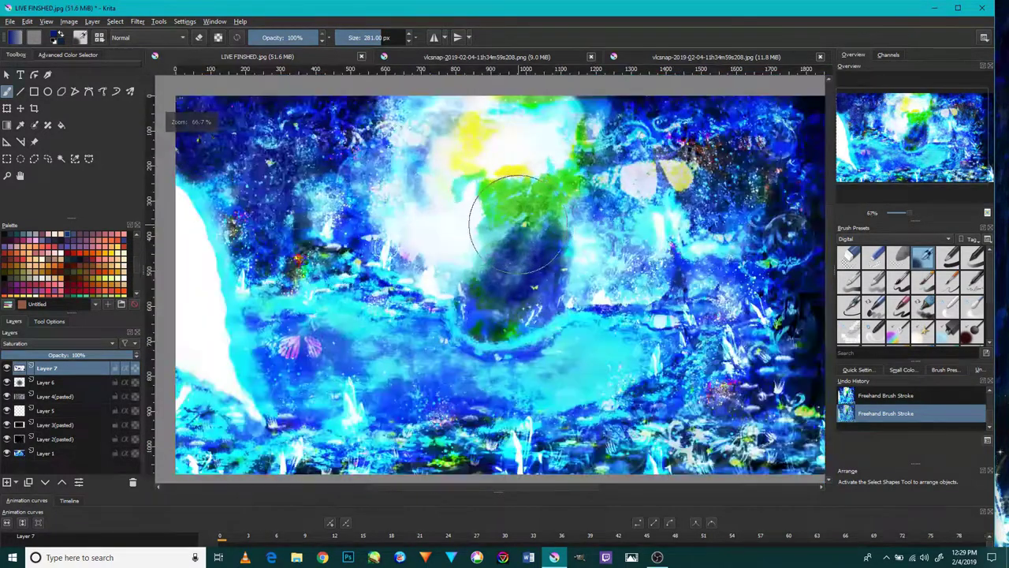
pyautogui.keyDown('ctrl'); pyautogui.click(603, 358); pyautogui.keyUp('ctrl')
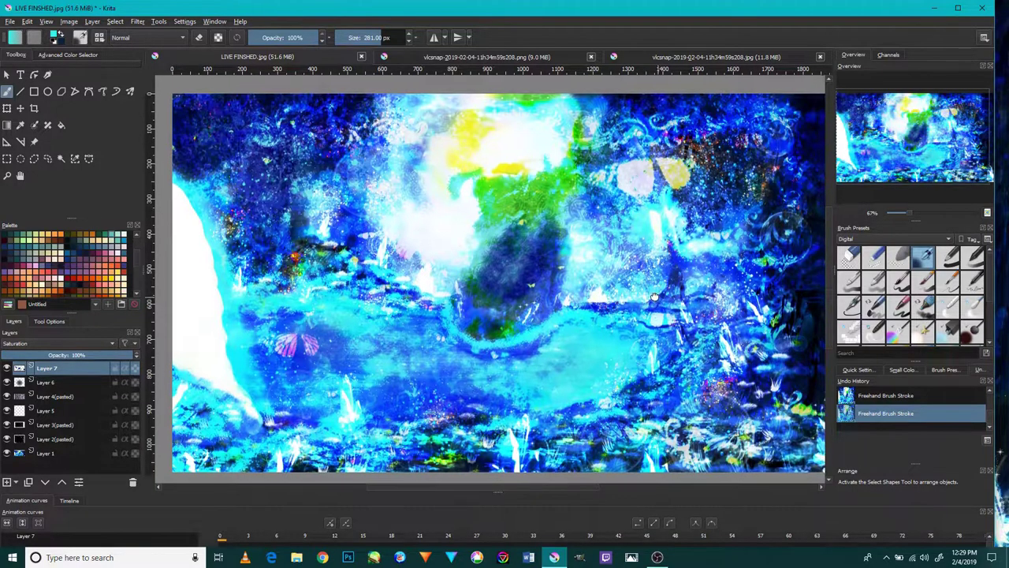
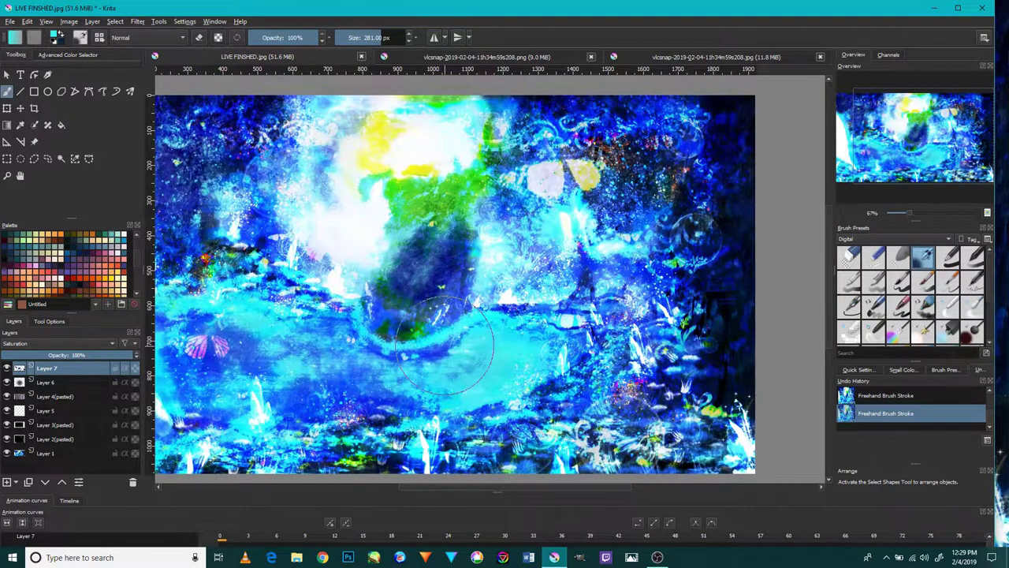
# Add a new layer and set its blending mode to Color Dodge.
pyautogui.click(7, 482)
pyautogui.click(45, 343)
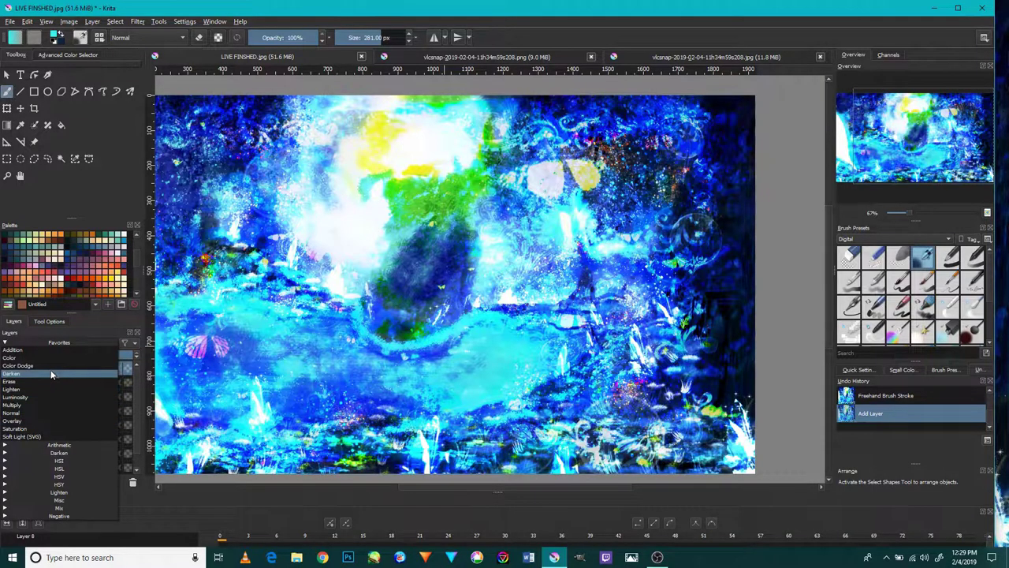
pyautogui.click(51, 374)
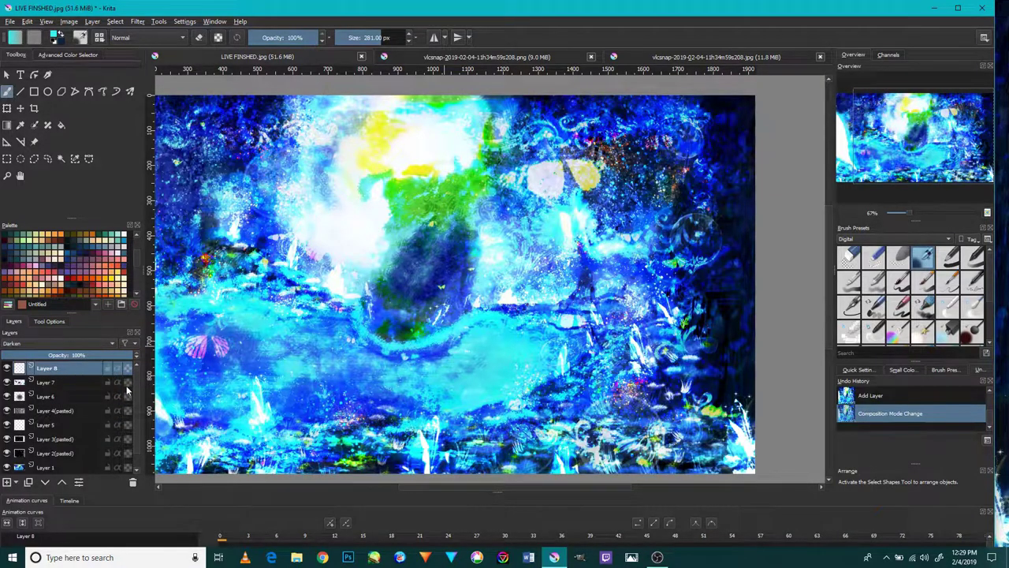
pyautogui.click(35, 344)
pyautogui.click(89, 364)
# Try glowing strokes near the right edge, undo them, and lower the layer opacity to 43%.
pyautogui.moveTo(786, 334); pyautogui.dragTo(734, 316)
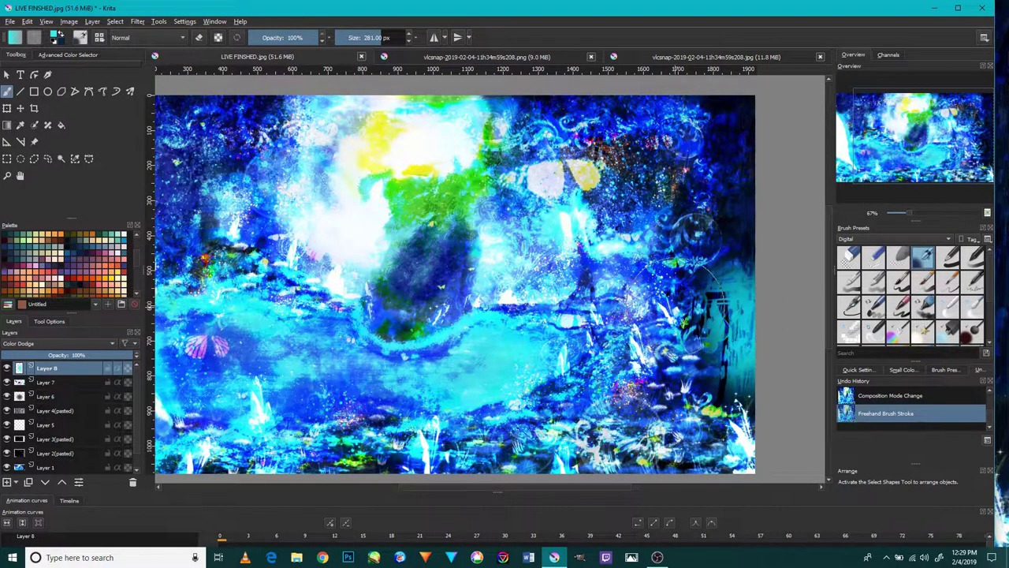
pyautogui.hotkey('ctrl', 'z')
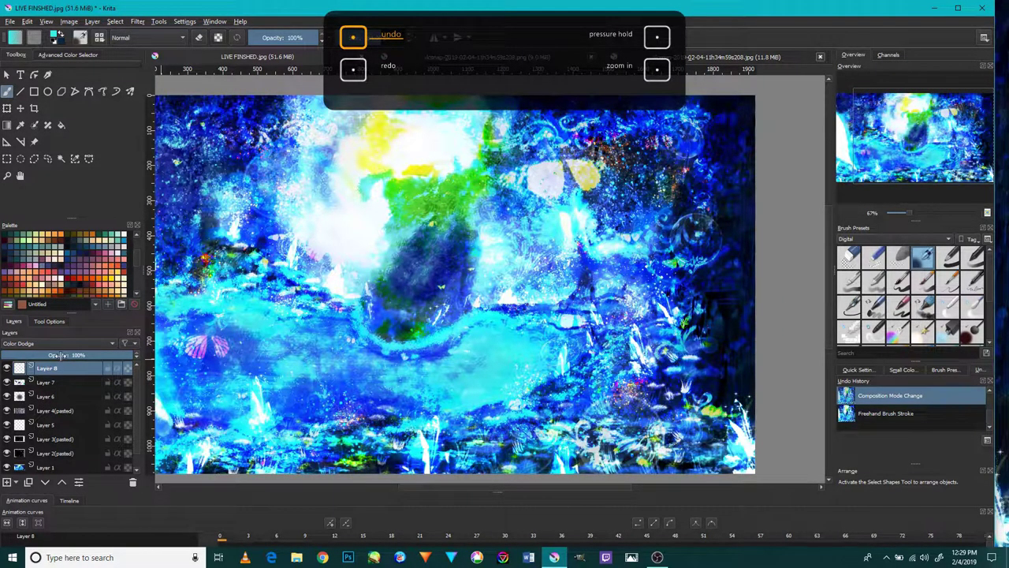
pyautogui.click(59, 355)
pyautogui.moveTo(776, 339); pyautogui.dragTo(743, 326)
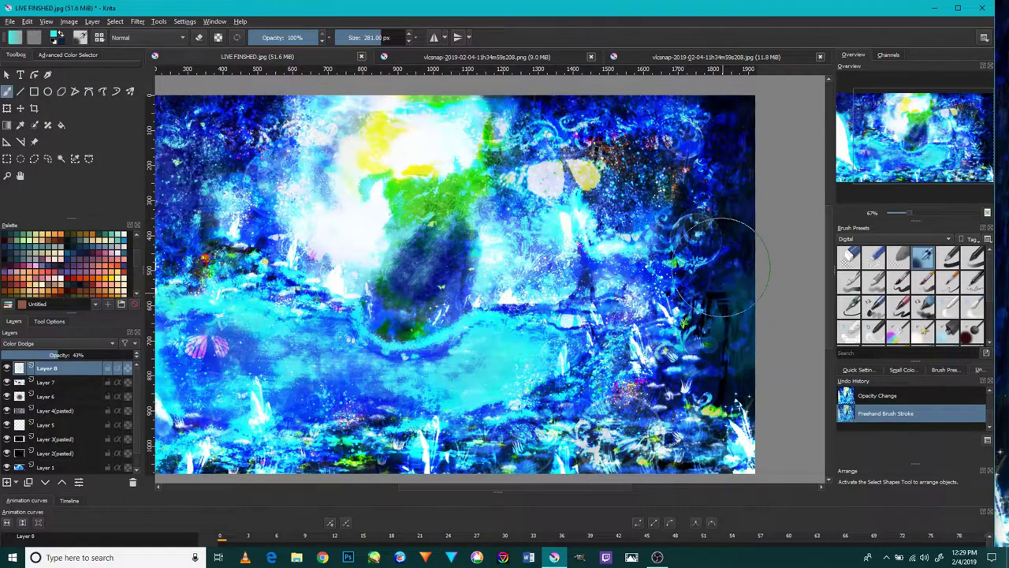
pyautogui.hotkey('ctrl', 'z')
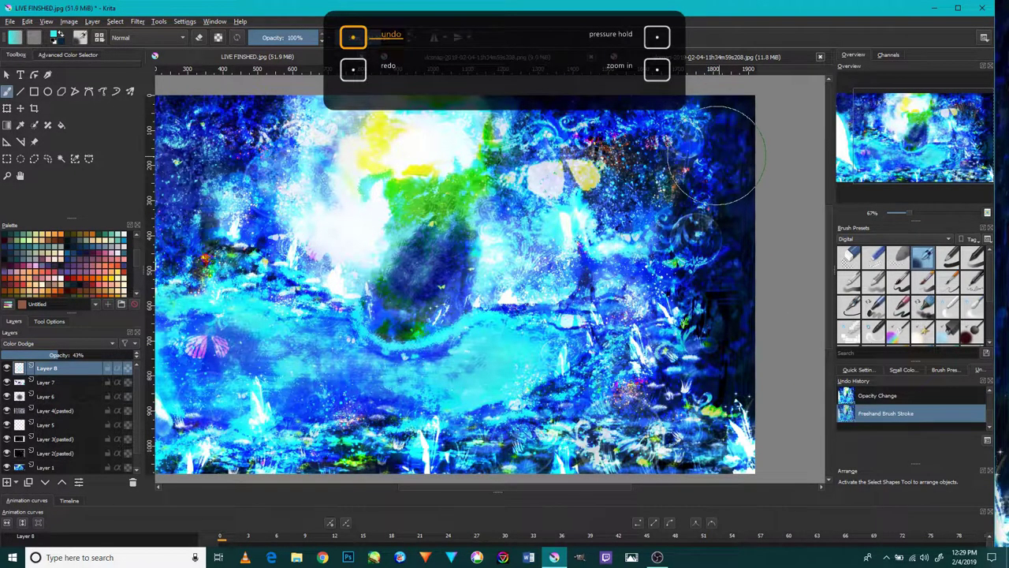
# Paint a tall glowing stroke down the right side of the Color Dodge layer.
pyautogui.moveTo(717, 150)
pyautogui.mouseDown()
pyautogui.moveTo(675, 293)
pyautogui.moveTo(698, 360)
pyautogui.mouseUp()
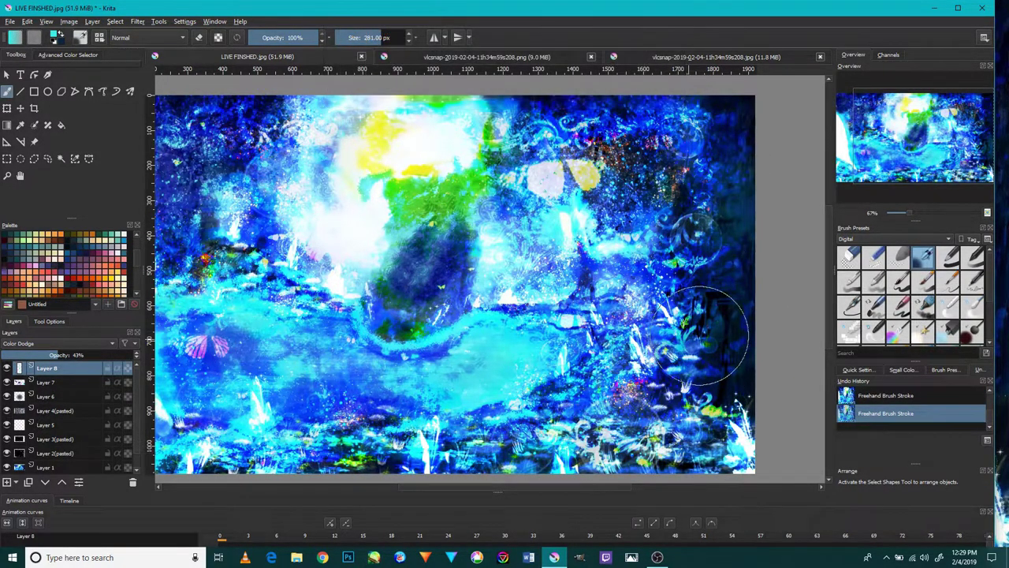
pyautogui.scroll(3, 704, 335)
pyautogui.scroll(-2, 710, 342)
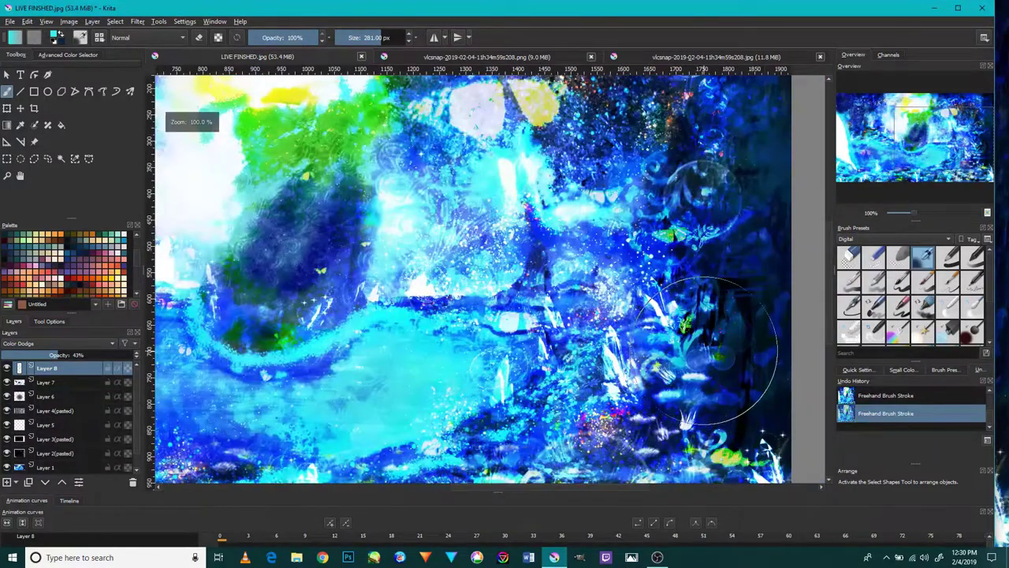
# Pan across the top, left side and butterfly area, then zoom in on the central water.
pyautogui.moveTo(709, 181); pyautogui.dragTo(772, 316)
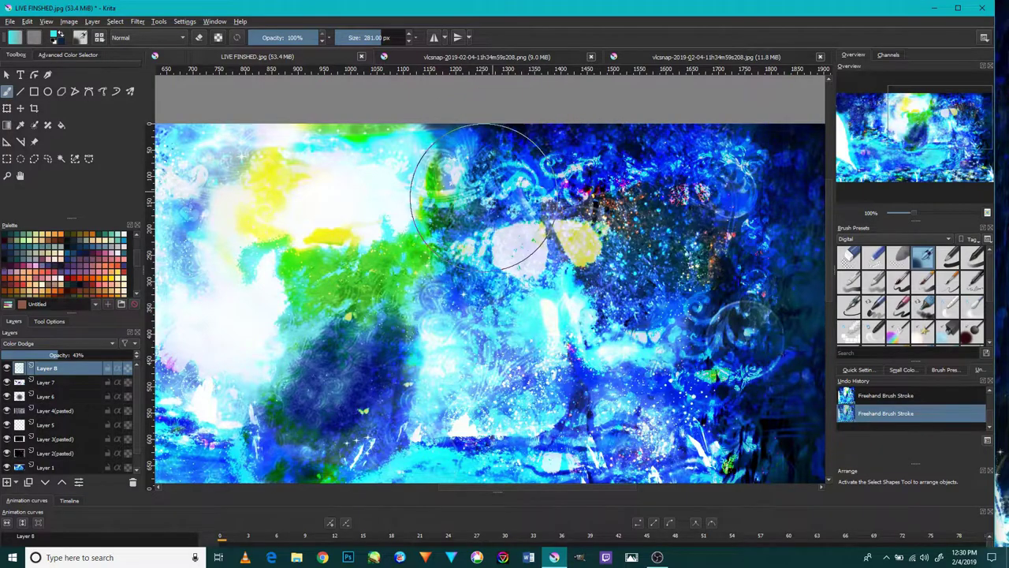
pyautogui.moveTo(442, 204); pyautogui.dragTo(537, 201)
pyautogui.moveTo(334, 297); pyautogui.dragTo(395, 281)
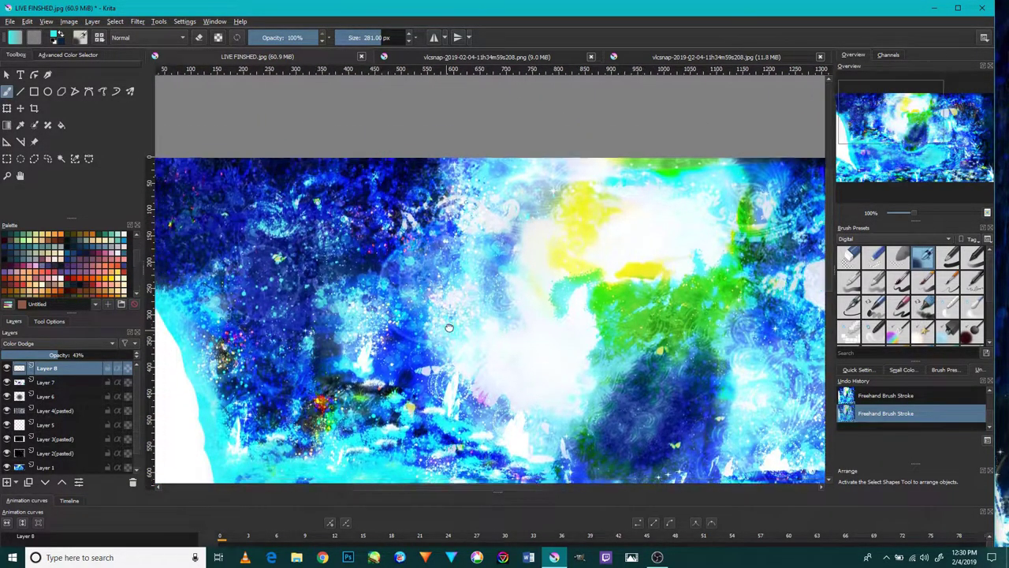
pyautogui.moveTo(434, 376)
pyautogui.mouseDown()
pyautogui.moveTo(512, 271)
pyautogui.moveTo(516, 226)
pyautogui.mouseUp()
pyautogui.moveTo(508, 276); pyautogui.dragTo(514, 230)
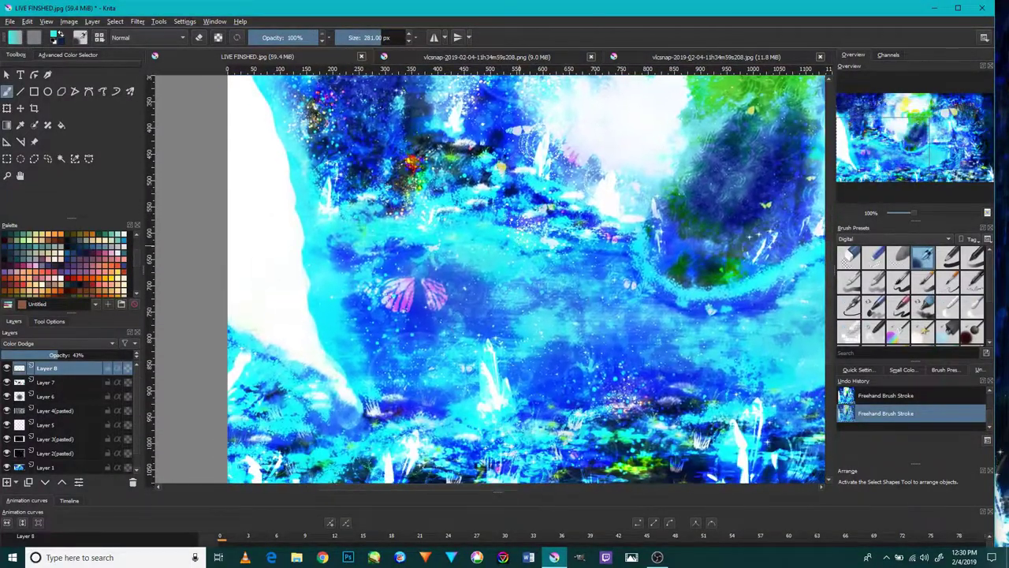
pyautogui.moveTo(630, 307); pyautogui.dragTo(503, 349)
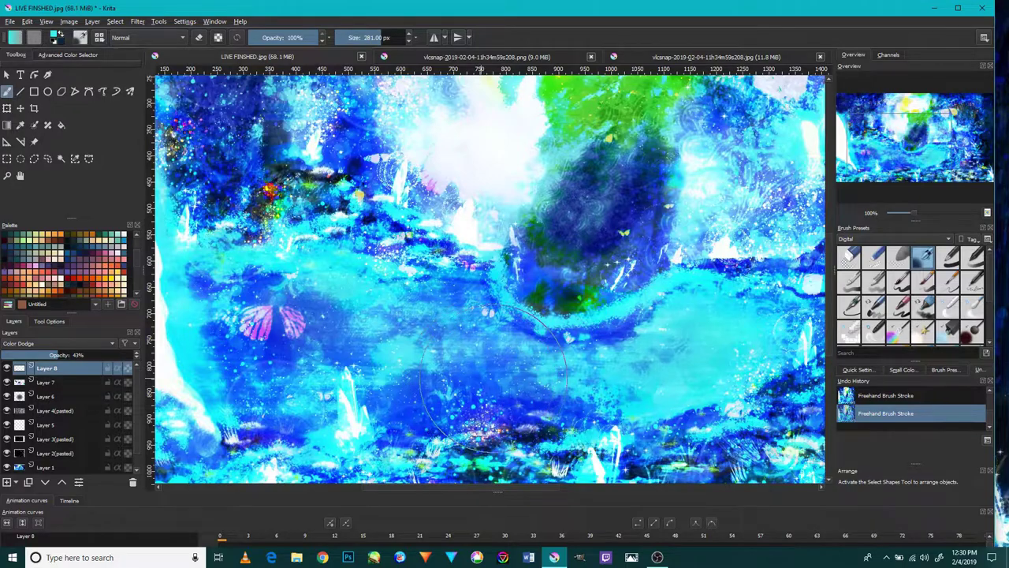
pyautogui.scroll(2, 493, 380)
pyautogui.scroll(2, 504, 369)
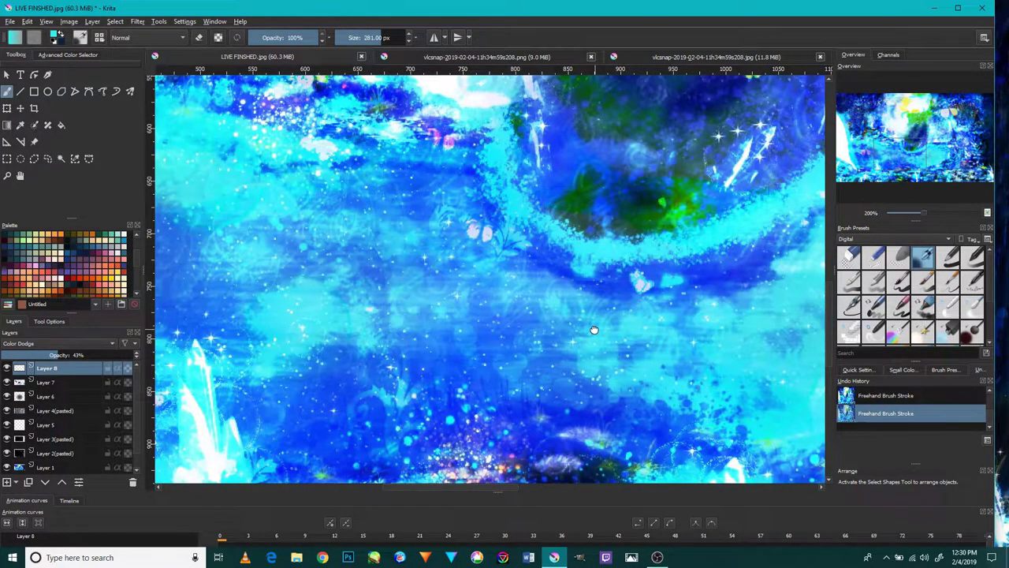
# Inspect the sparkles by the dark rock and the starry top-right corner, then centre the butterfly.
pyautogui.moveTo(593, 330); pyautogui.dragTo(455, 376)
pyautogui.moveTo(607, 328); pyautogui.dragTo(450, 361)
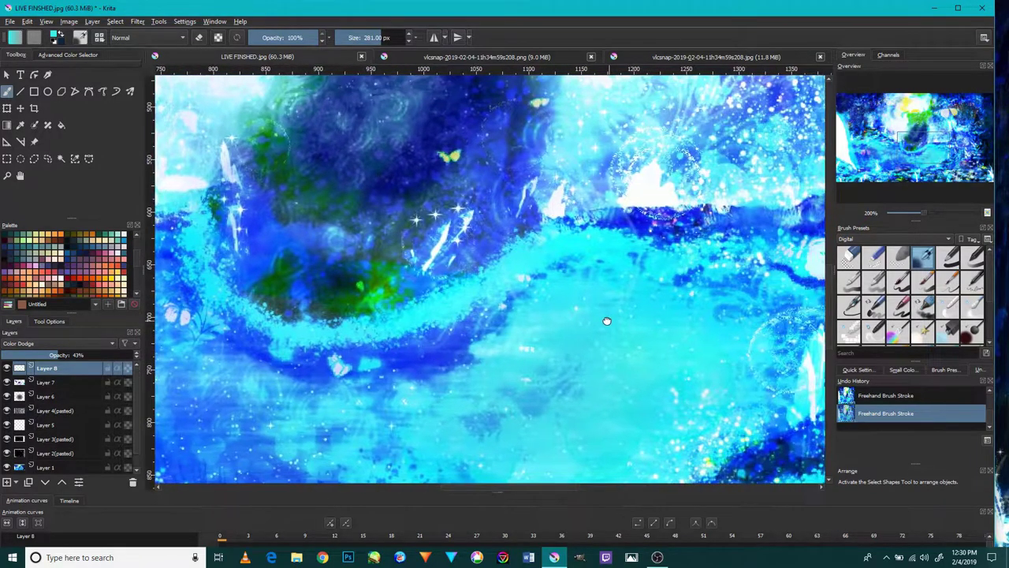
pyautogui.moveTo(603, 320); pyautogui.dragTo(525, 344)
pyautogui.moveTo(611, 282); pyautogui.dragTo(360, 522)
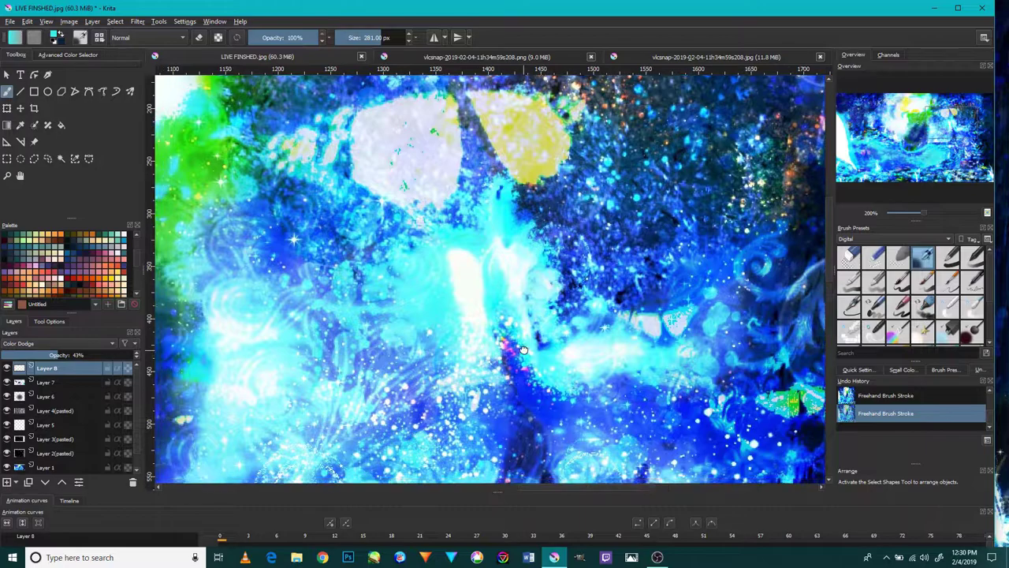
pyautogui.moveTo(713, 194)
pyautogui.mouseDown()
pyautogui.moveTo(595, 303)
pyautogui.moveTo(710, 261)
pyautogui.mouseUp()
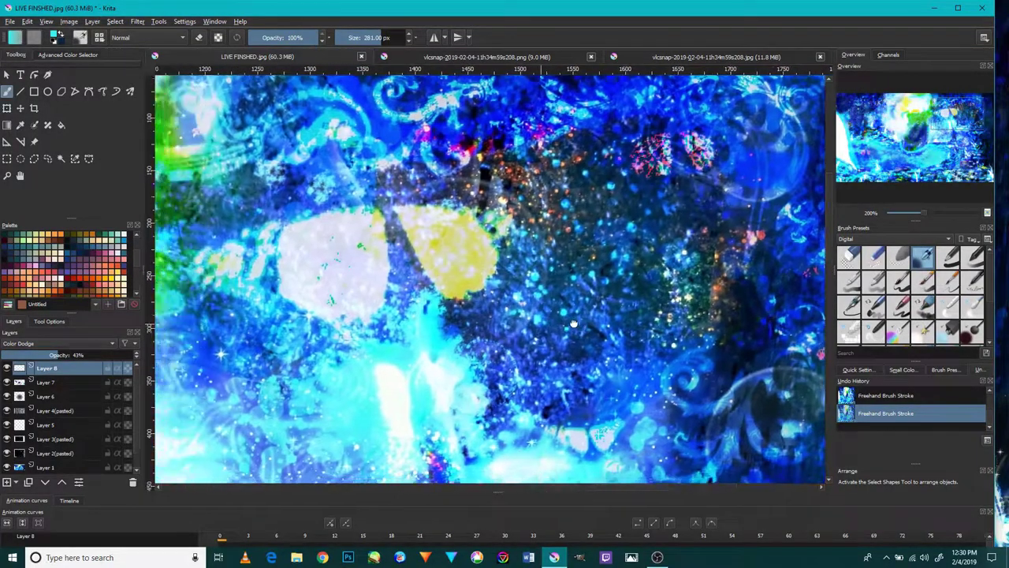
pyautogui.moveTo(460, 354)
pyautogui.mouseDown()
pyautogui.moveTo(507, 347)
pyautogui.moveTo(484, 326)
pyautogui.moveTo(552, 300)
pyautogui.moveTo(615, 378)
pyautogui.moveTo(676, 253)
pyautogui.moveTo(710, 268)
pyautogui.mouseUp()
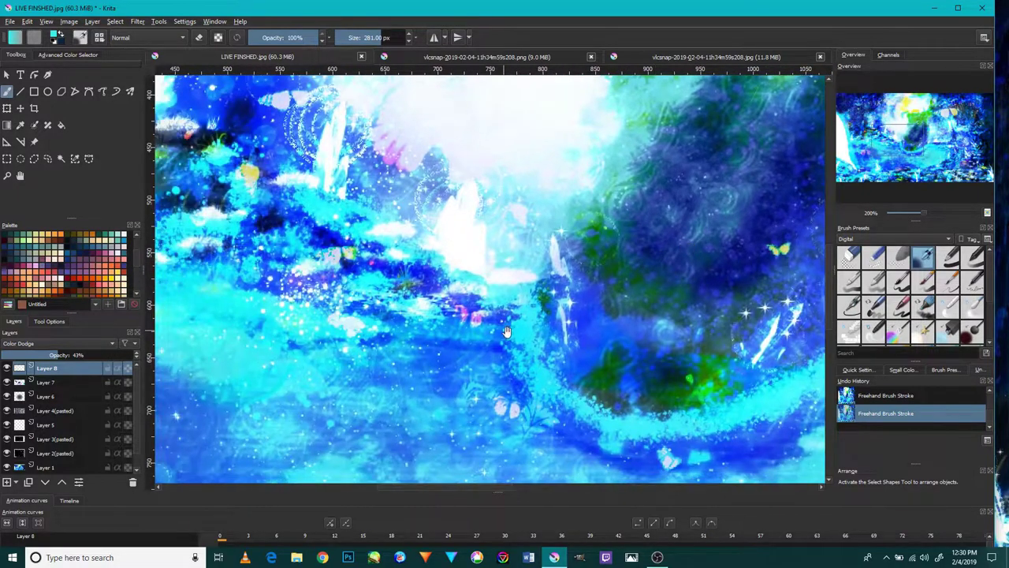
pyautogui.moveTo(504, 260)
pyautogui.mouseDown()
pyautogui.moveTo(631, 283)
pyautogui.moveTo(604, 276)
pyautogui.mouseUp()
pyautogui.moveTo(473, 336); pyautogui.dragTo(650, 265)
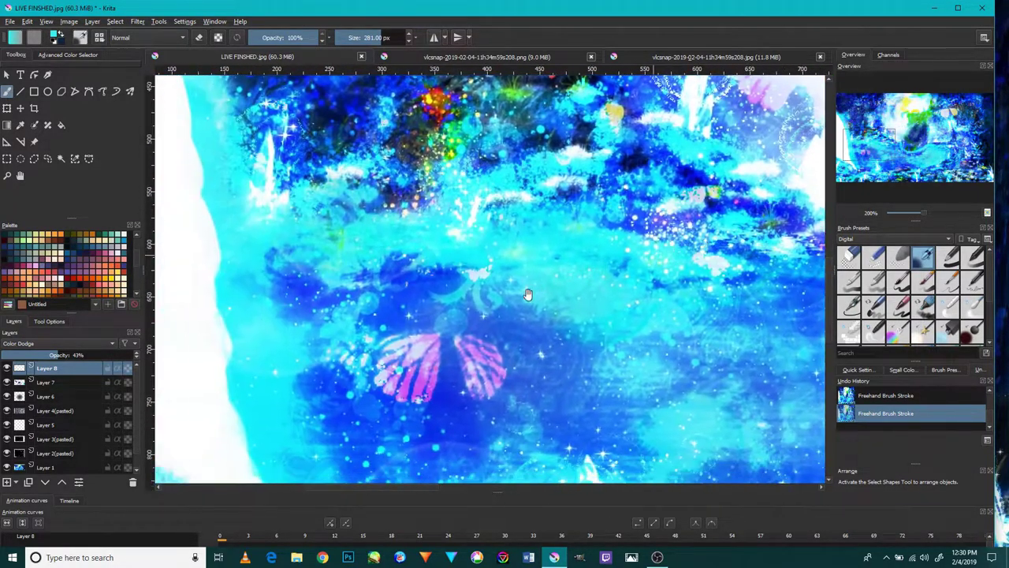
pyautogui.moveTo(525, 293); pyautogui.dragTo(596, 271)
pyautogui.moveTo(461, 341); pyautogui.dragTo(501, 316)
# Zoom in and out and pan to look over the whole painting and the dark rock.
pyautogui.scroll(-2, 500, 331)
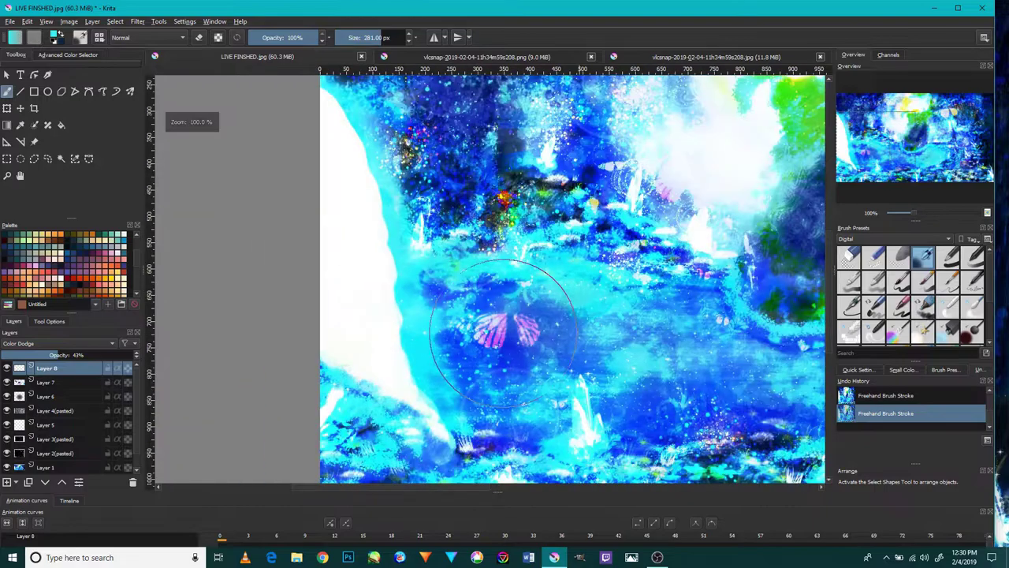
pyautogui.scroll(-1, 512, 323)
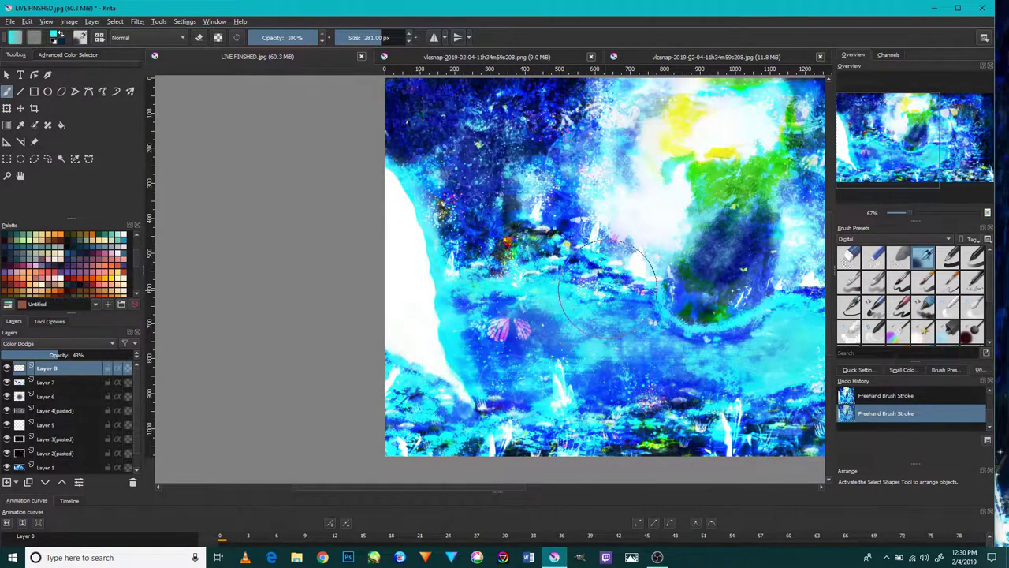
pyautogui.moveTo(666, 252); pyautogui.dragTo(458, 273)
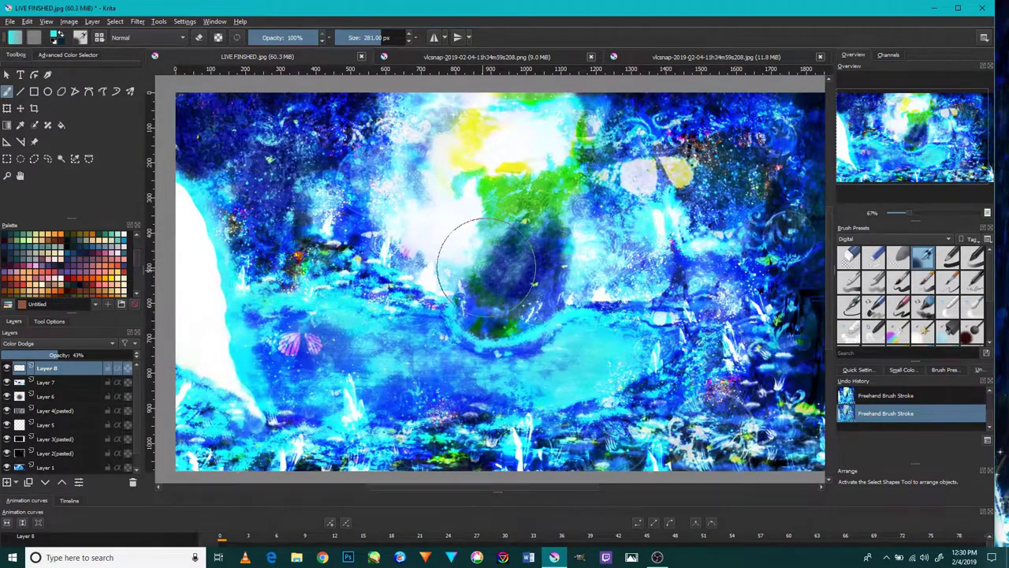
pyautogui.scroll(2, 528, 232)
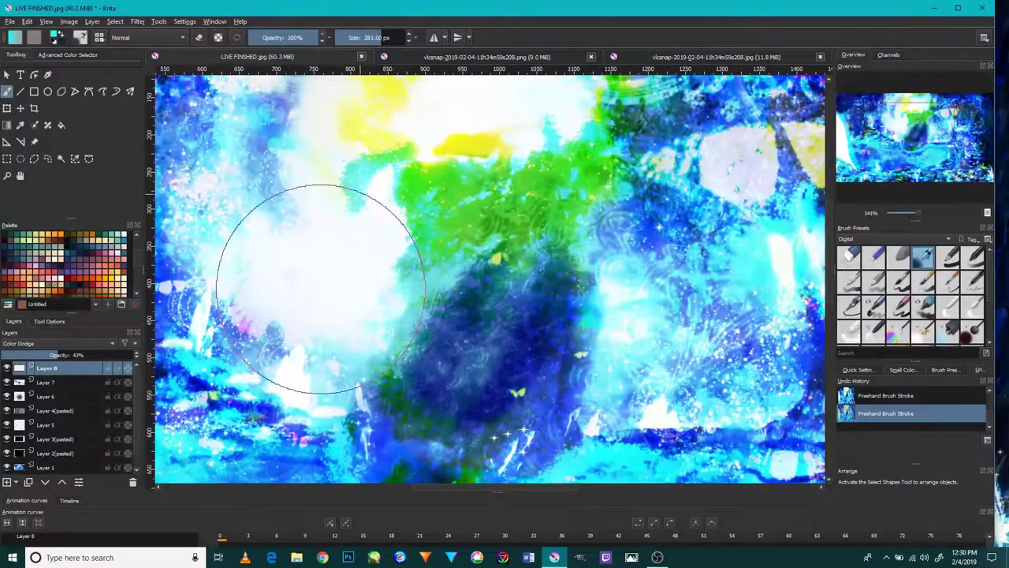
pyautogui.scroll(-2, 331, 254)
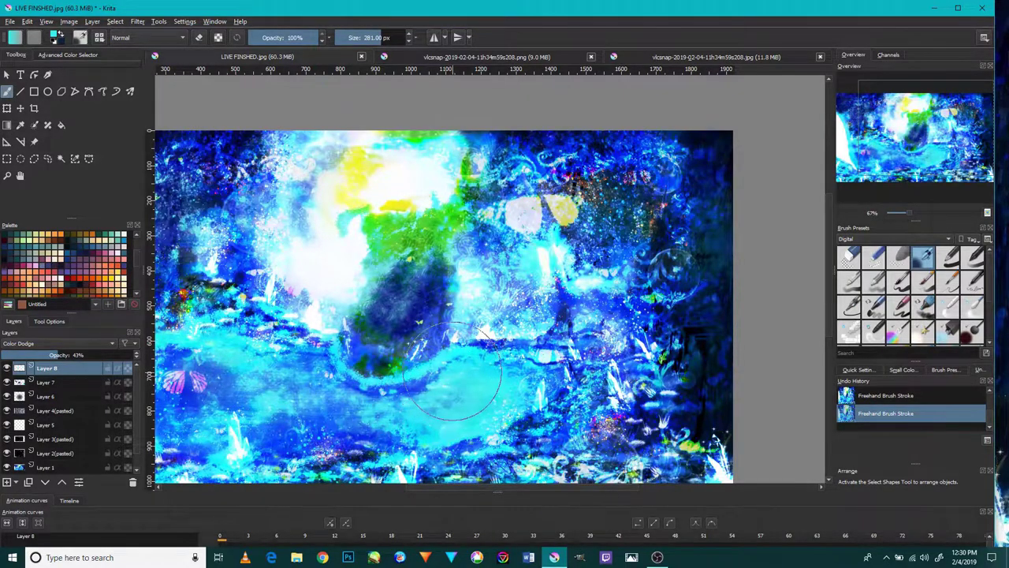
pyautogui.scroll(1, 453, 362)
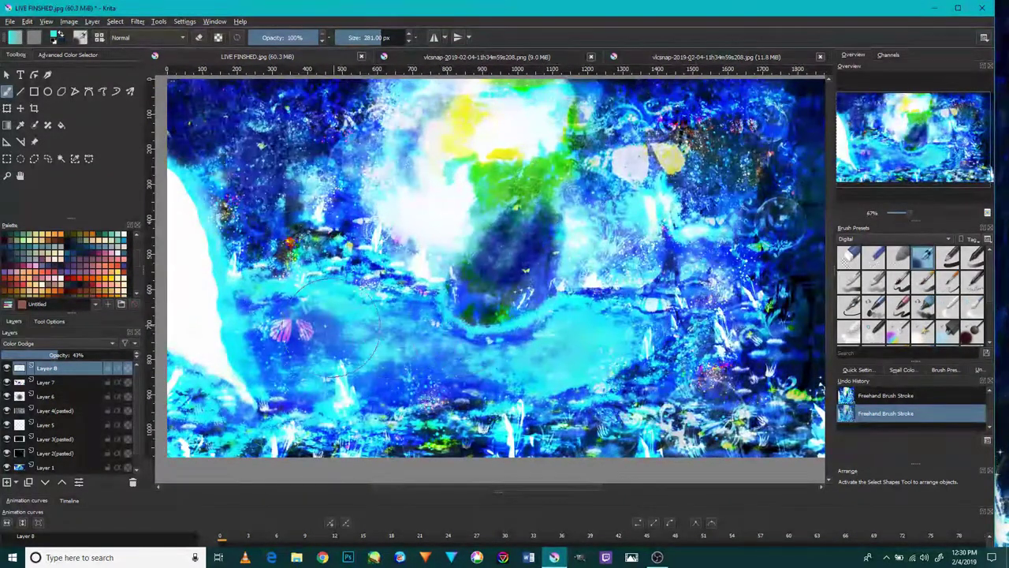
pyautogui.scroll(2, 330, 326)
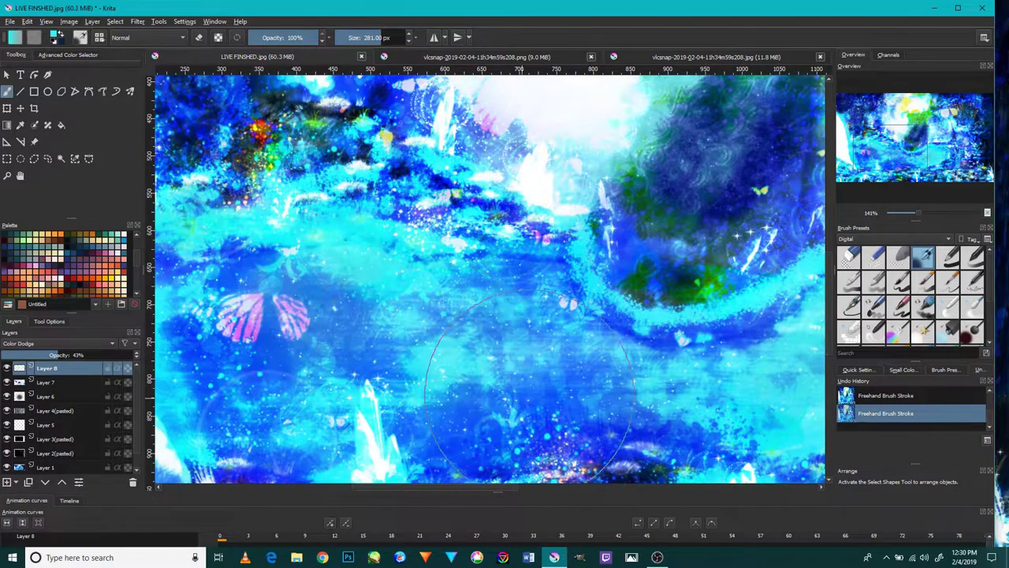
pyautogui.scroll(-2, 625, 388)
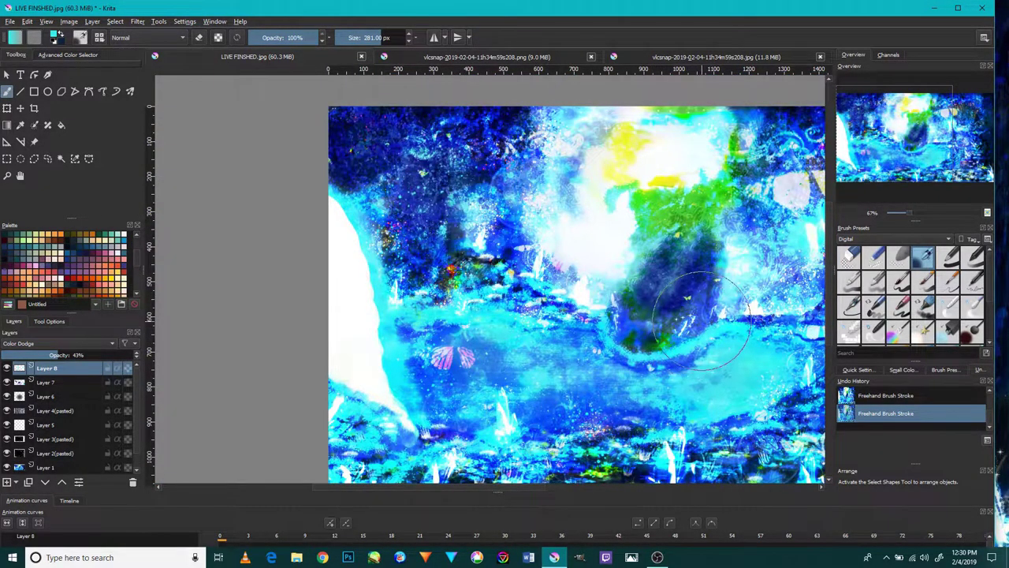
pyautogui.moveTo(705, 316); pyautogui.dragTo(592, 343)
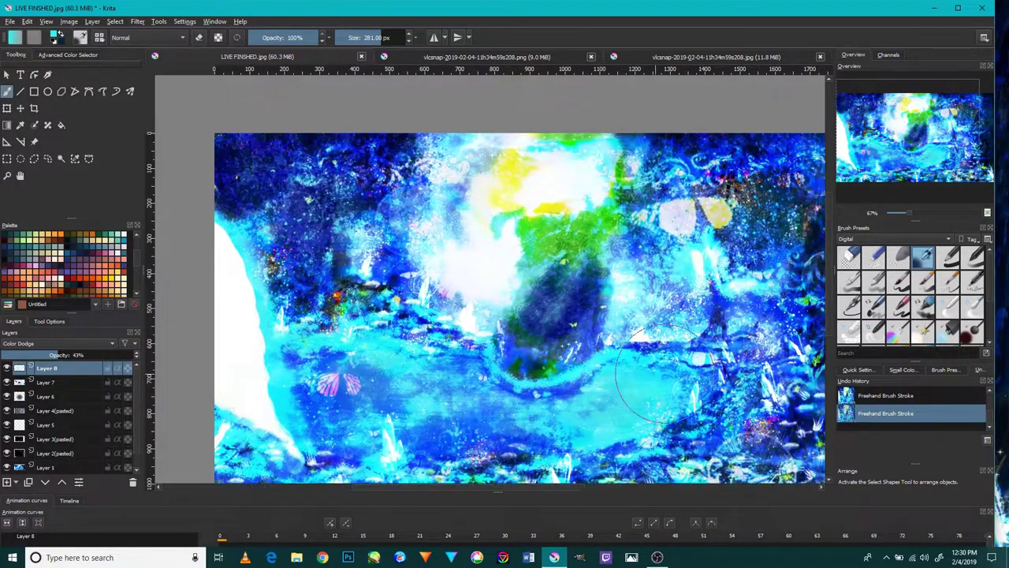
pyautogui.scroll(2, 658, 399)
pyautogui.scroll(-1, 596, 360)
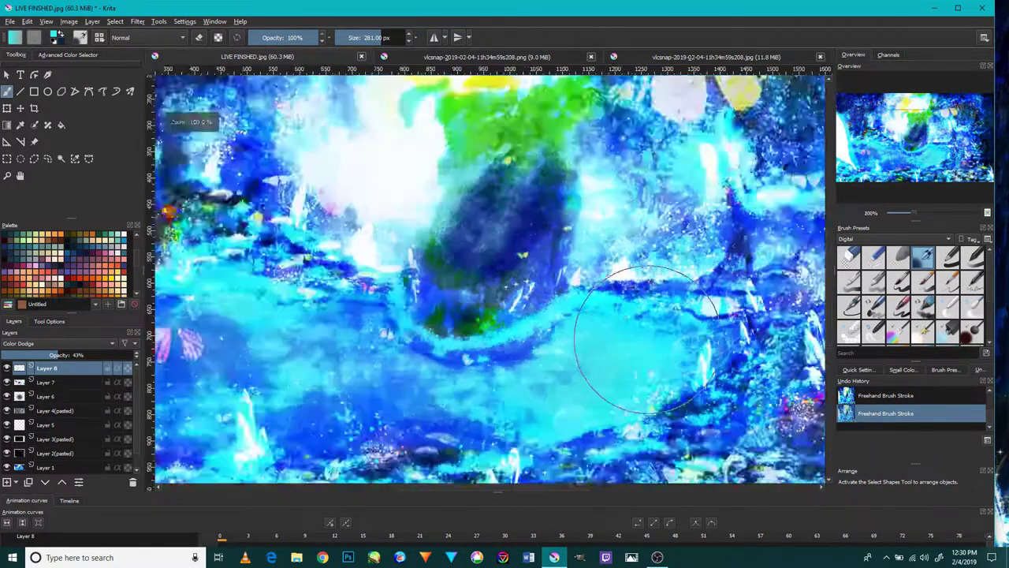
pyautogui.scroll(-1, 584, 342)
pyautogui.scroll(1, 579, 342)
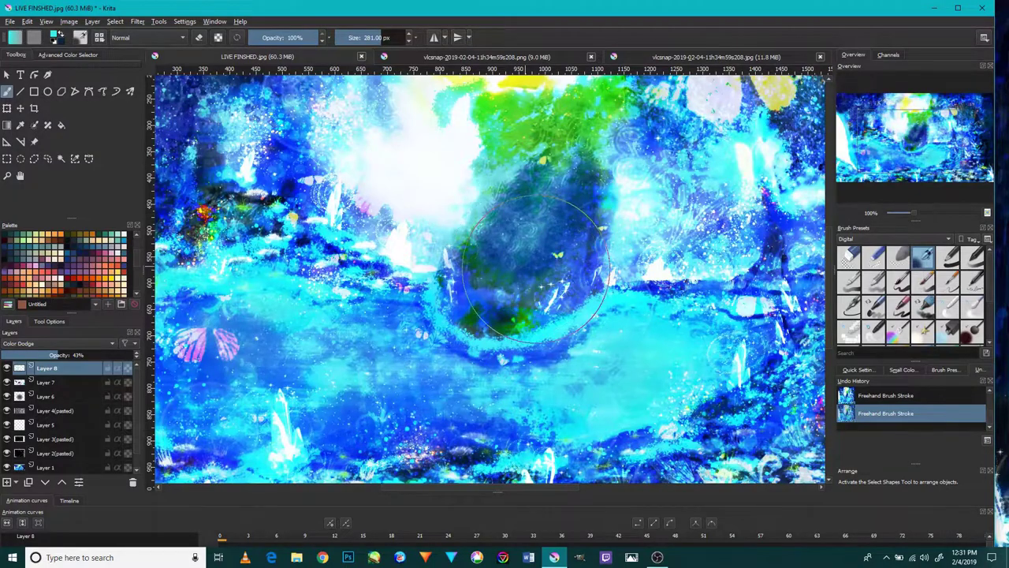
pyautogui.scroll(2, 550, 246)
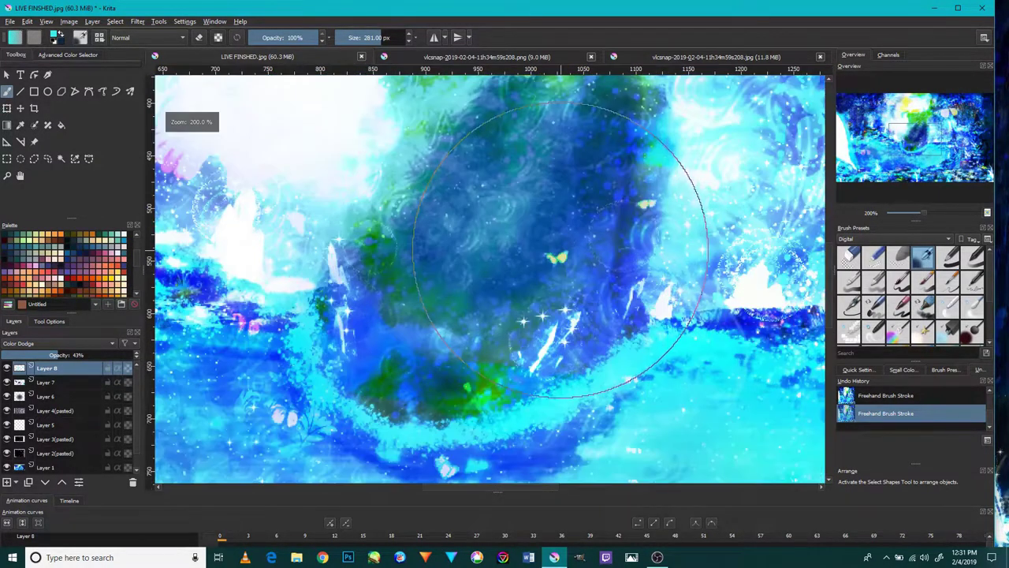
pyautogui.scroll(-3, 556, 251)
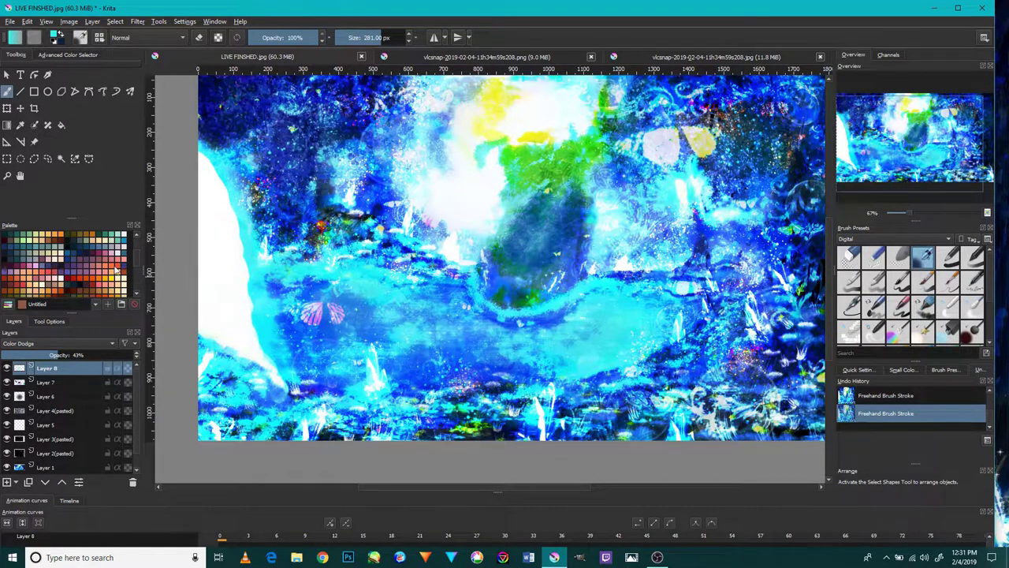
# Add a new layer set to Darken and pick a bright yellow-green from the colour wheel.
pyautogui.click(6, 482)
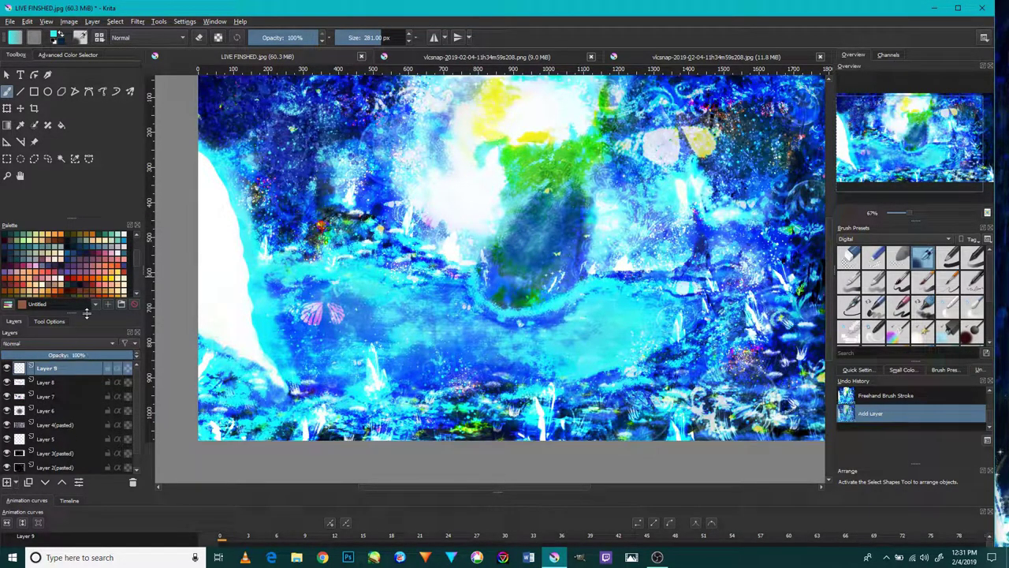
pyautogui.click(55, 343)
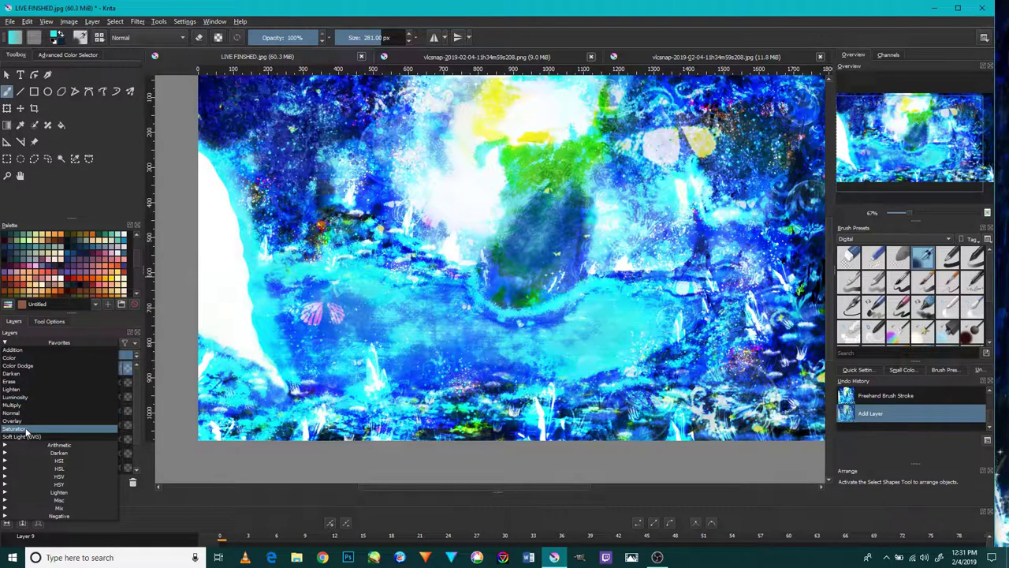
pyautogui.click(36, 373)
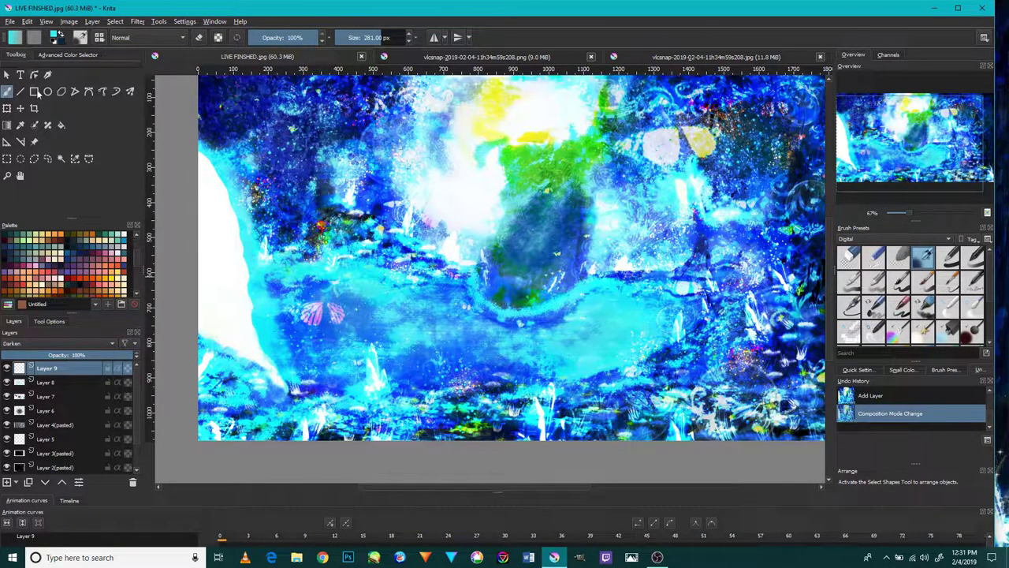
pyautogui.click(62, 55)
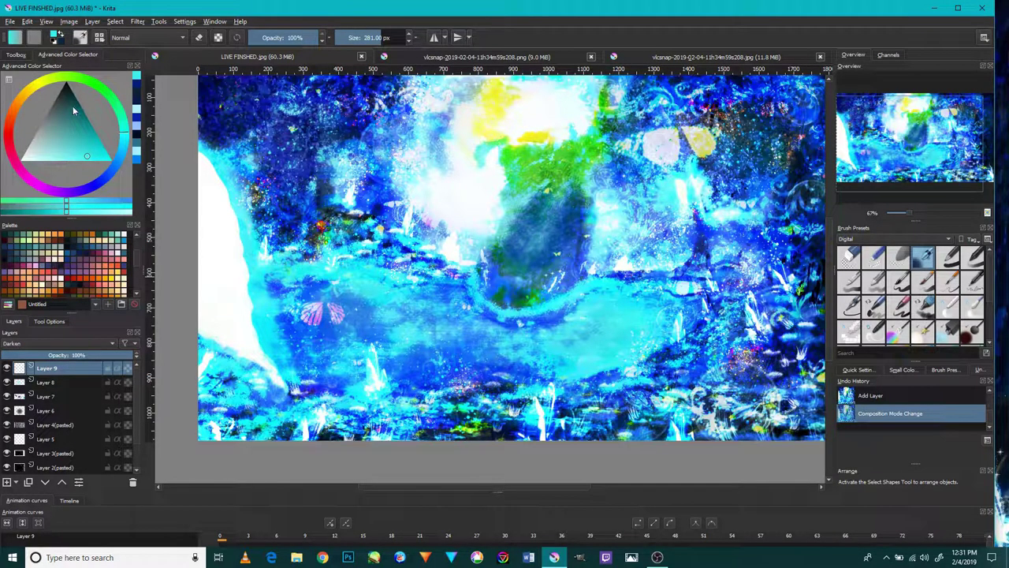
pyautogui.click(56, 83)
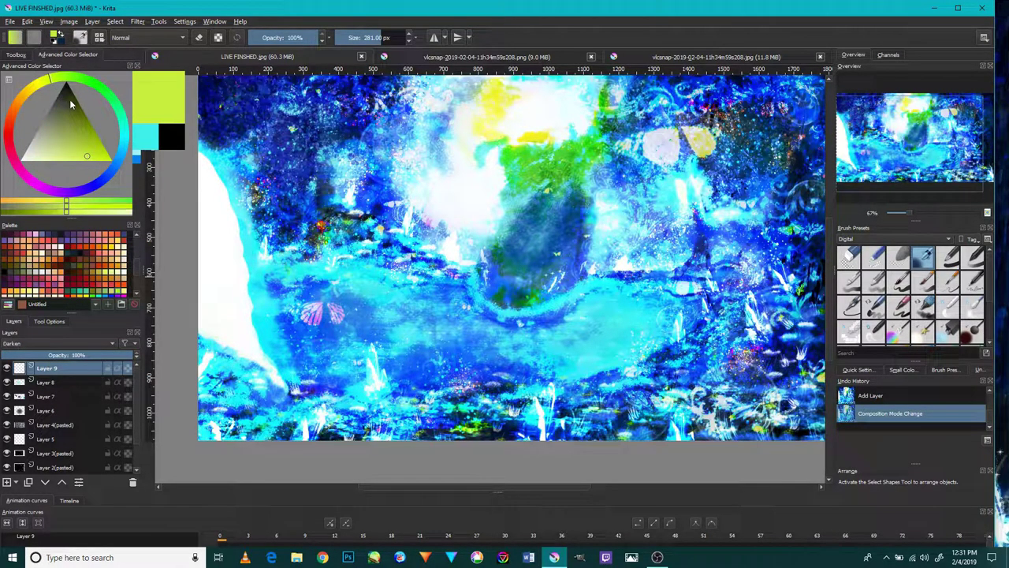
pyautogui.click(108, 157)
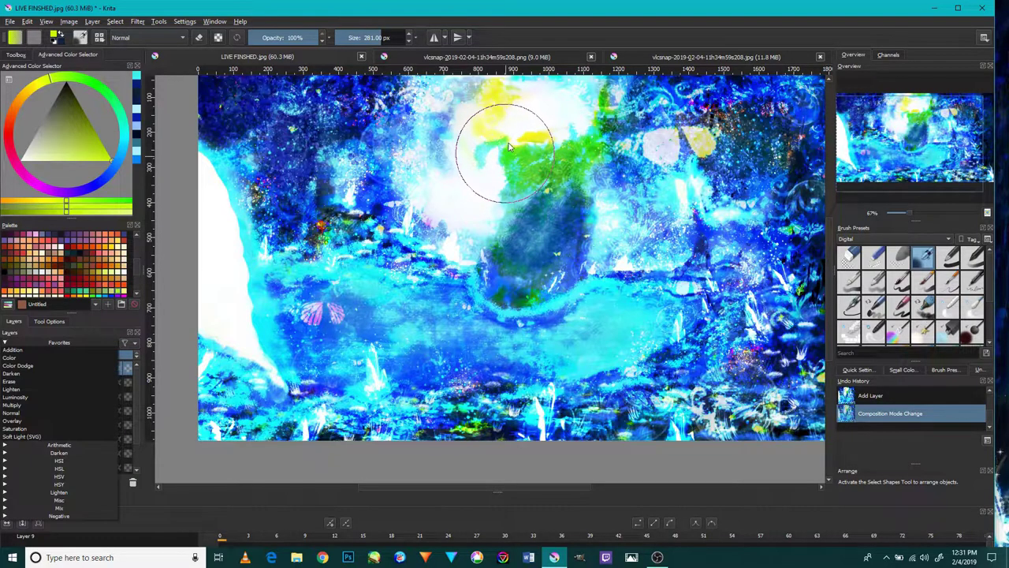
# Paint a yellow-green stroke near the bright centre, undo it to compare, then restore it.
pyautogui.moveTo(504, 146); pyautogui.dragTo(505, 193)
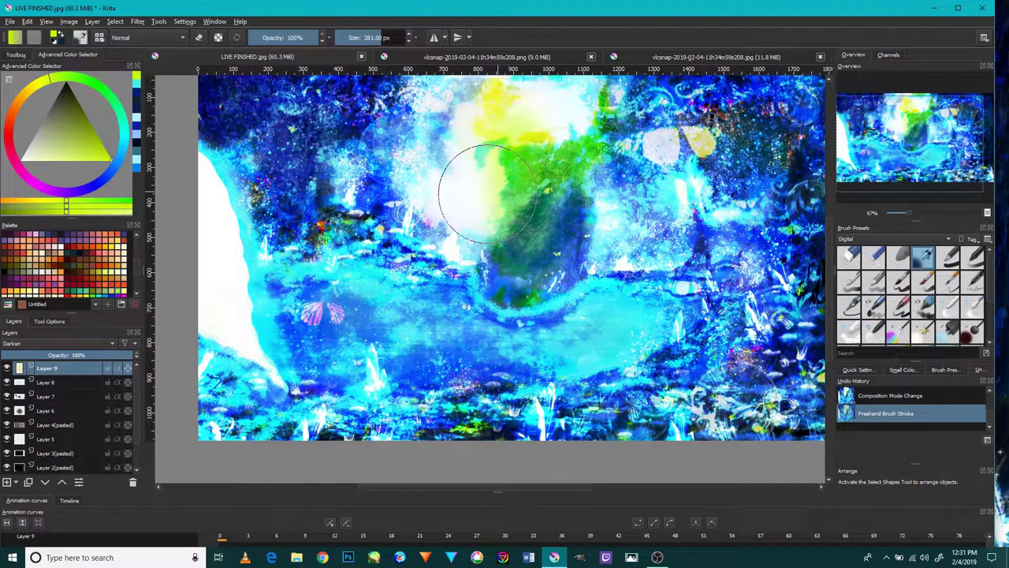
pyautogui.hotkey('ctrl', 'z')
pyautogui.press('+')
pyautogui.hotkey('ctrl', 'shift', 'z')
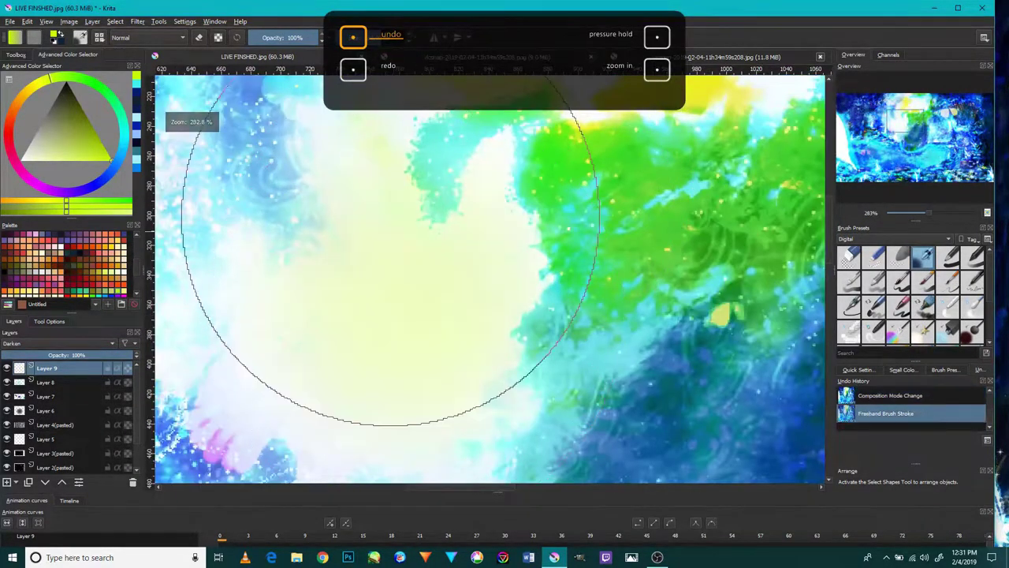
pyautogui.press('1')
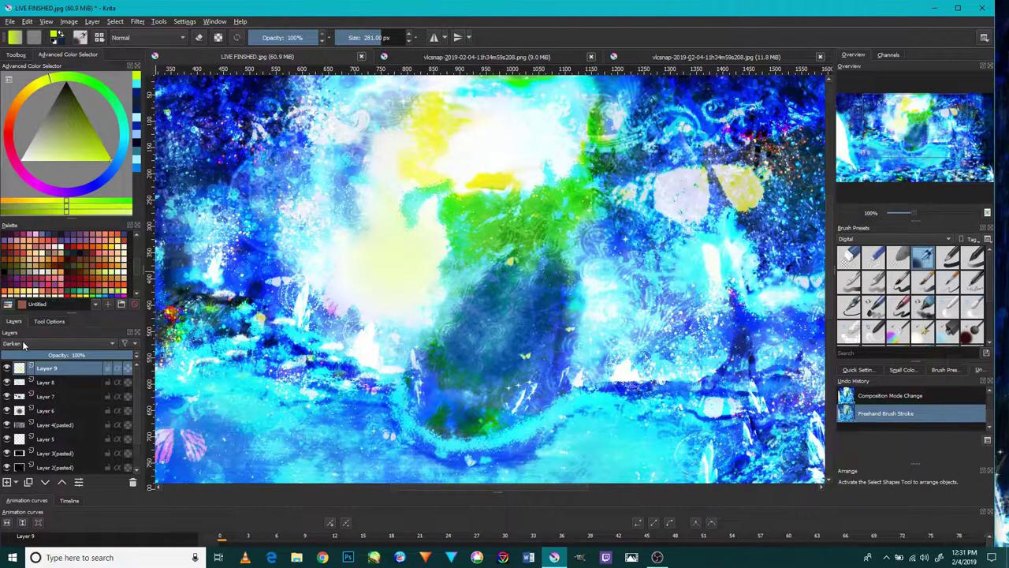
# Switch the layer to Multiply and paint yellow-green strokes across the glowing upper area.
pyautogui.click(24, 344)
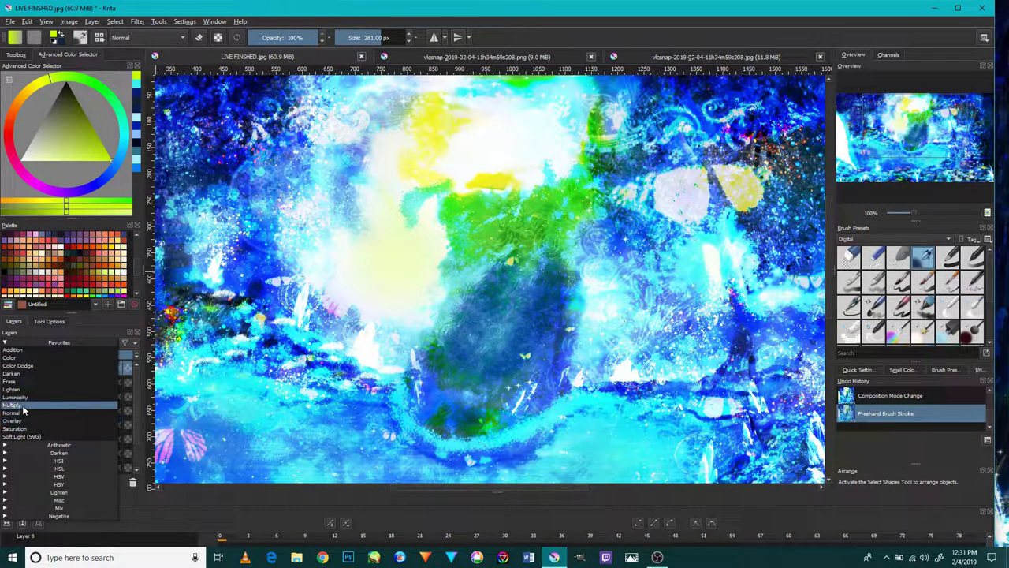
pyautogui.click(24, 406)
pyautogui.scroll(1, 395, 169)
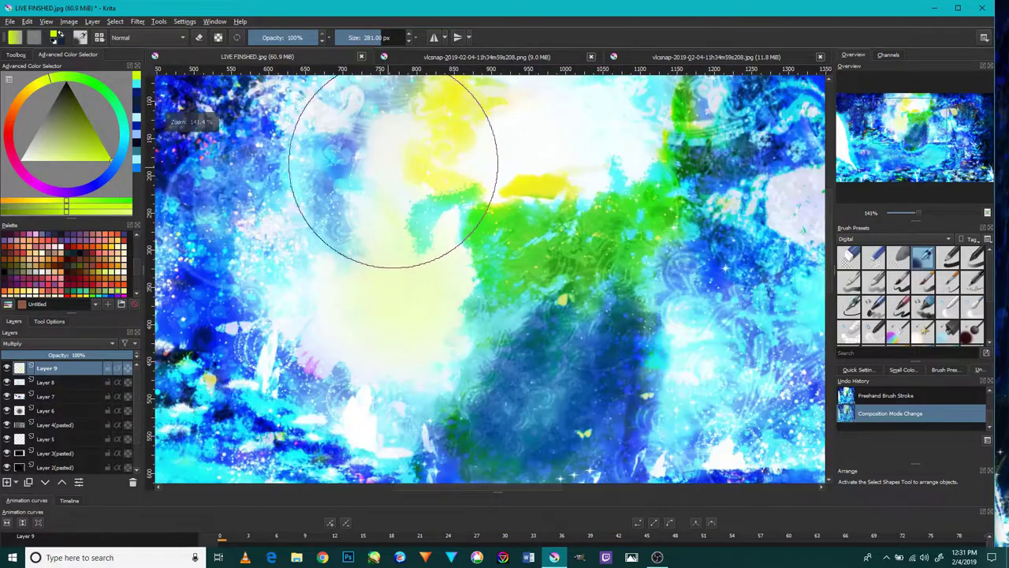
pyautogui.moveTo(511, 235); pyautogui.dragTo(514, 203)
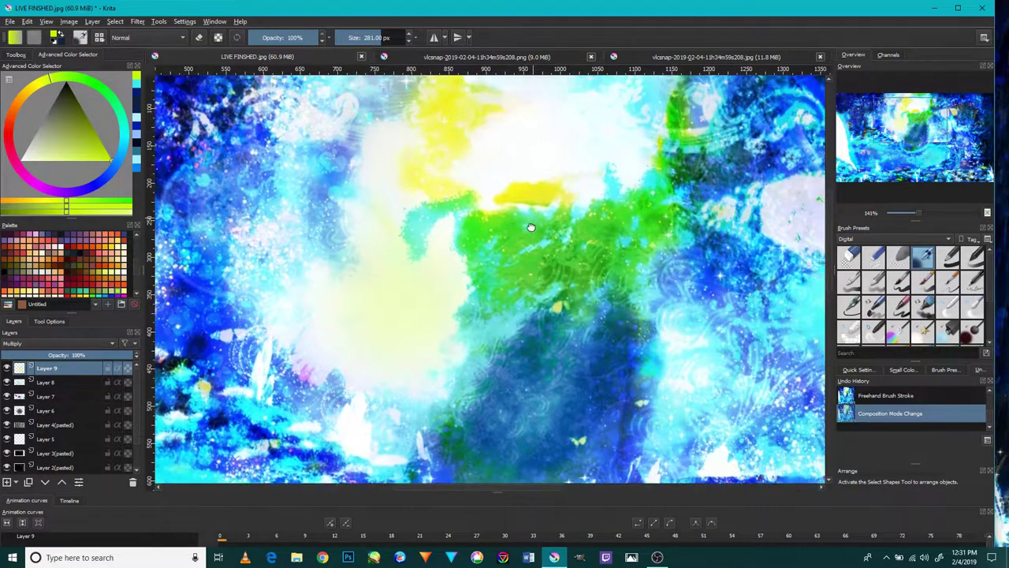
pyautogui.scroll(4, 505, 212)
pyautogui.moveTo(414, 201)
pyautogui.mouseDown()
pyautogui.moveTo(327, 226)
pyautogui.moveTo(372, 265)
pyautogui.mouseUp()
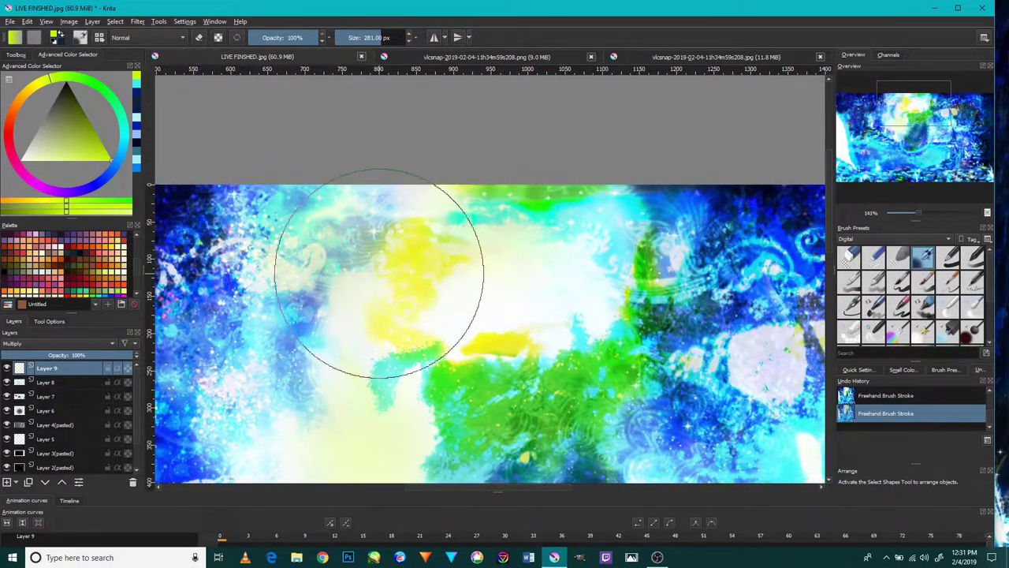
# Pan the view toward the central rock and down to the water.
pyautogui.scroll(-3, 473, 315)
pyautogui.hscroll(3, 473, 316)
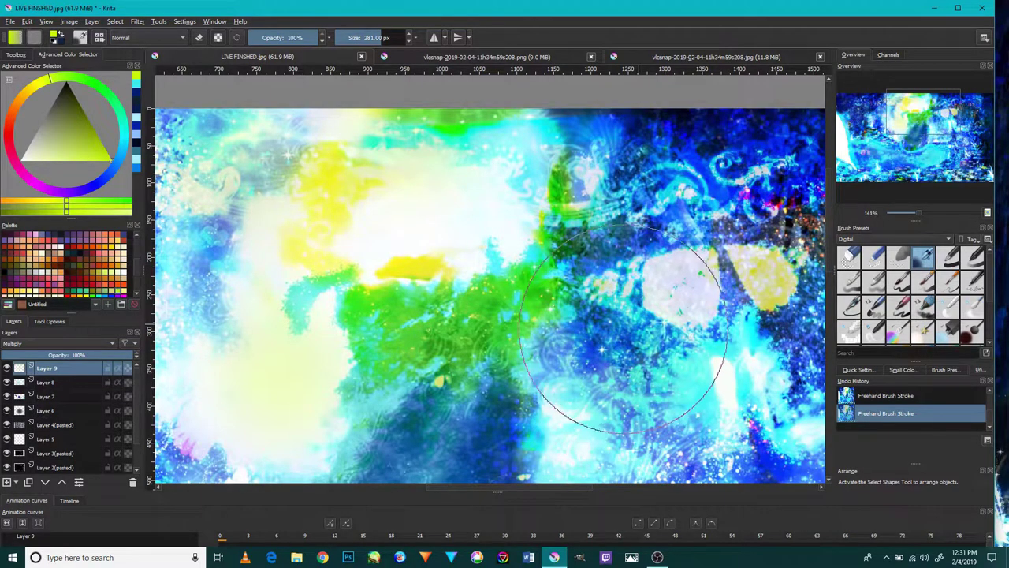
pyautogui.moveTo(538, 269); pyautogui.dragTo(564, 139)
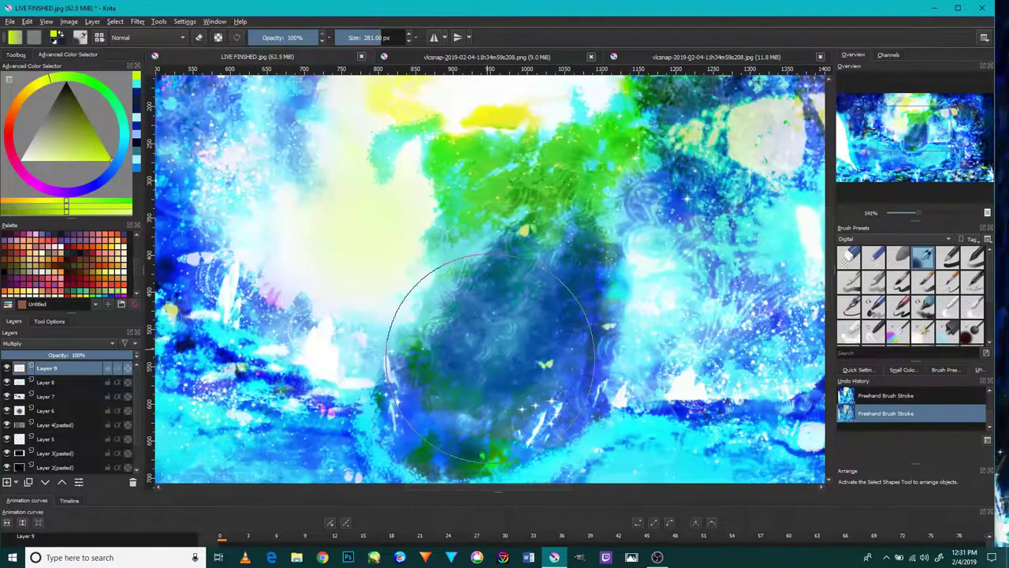
pyautogui.moveTo(381, 320); pyautogui.dragTo(484, 291)
pyautogui.scroll(-2, 485, 291)
pyautogui.scroll(-3, 421, 326)
pyautogui.hscroll(-3, 421, 326)
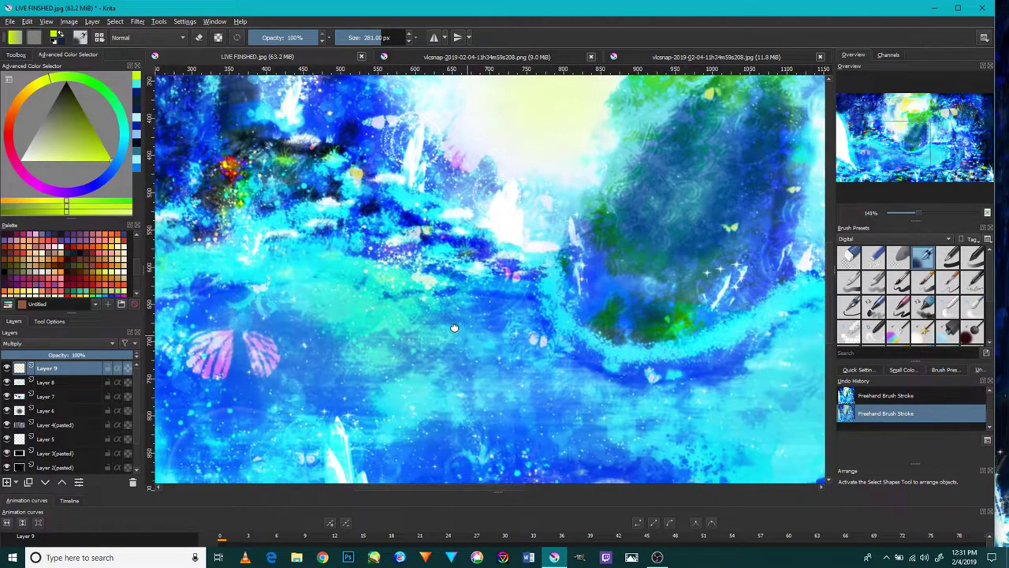
pyautogui.moveTo(454, 327); pyautogui.dragTo(379, 241)
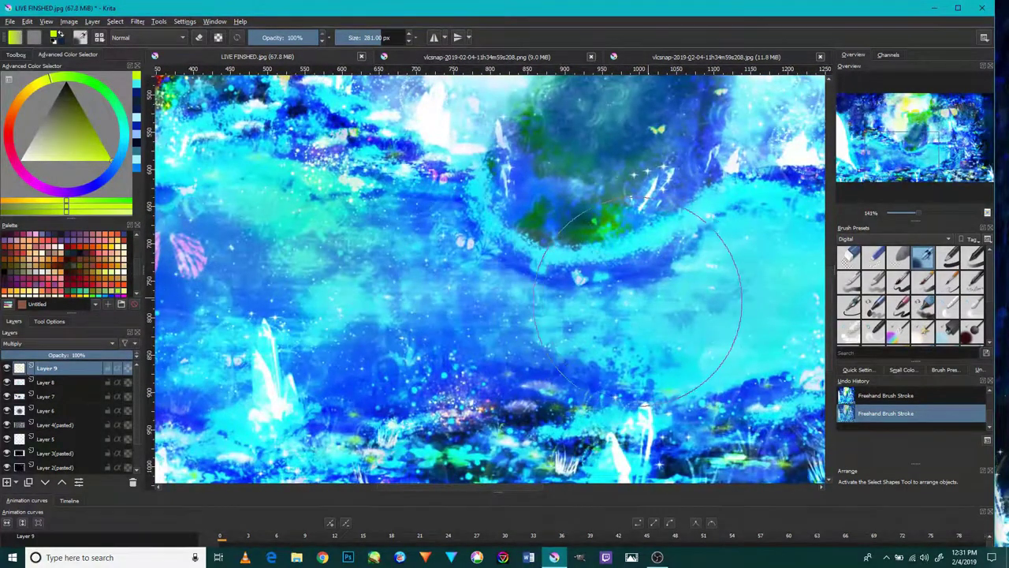
pyautogui.moveTo(770, 298); pyautogui.dragTo(635, 323)
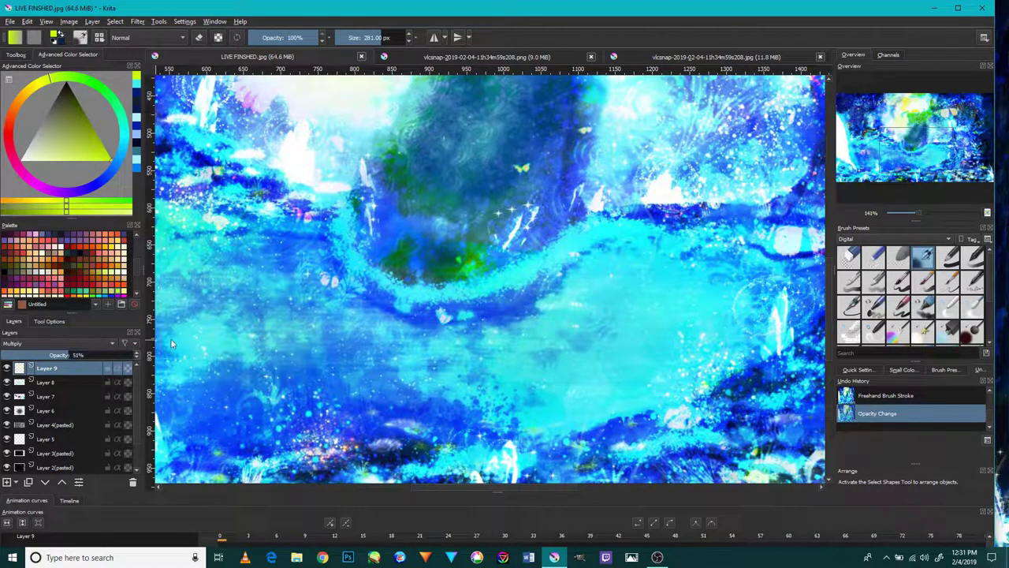
# Zoom and reposition the painting to bring the glowing upper area back into view.
pyautogui.scroll(-4, 563, 316)
pyautogui.scroll(2, 491, 290)
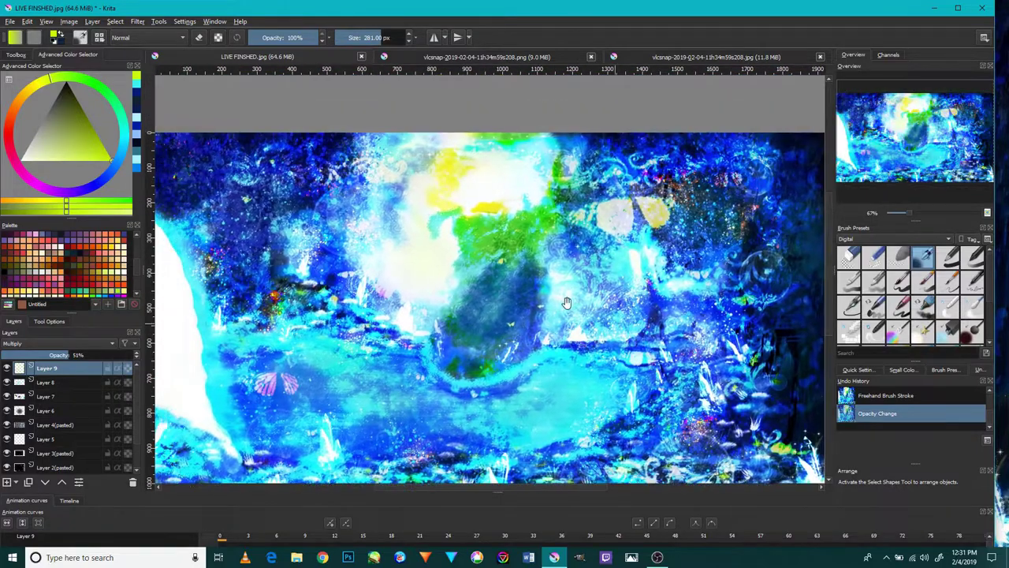
pyautogui.moveTo(622, 278); pyautogui.dragTo(623, 294)
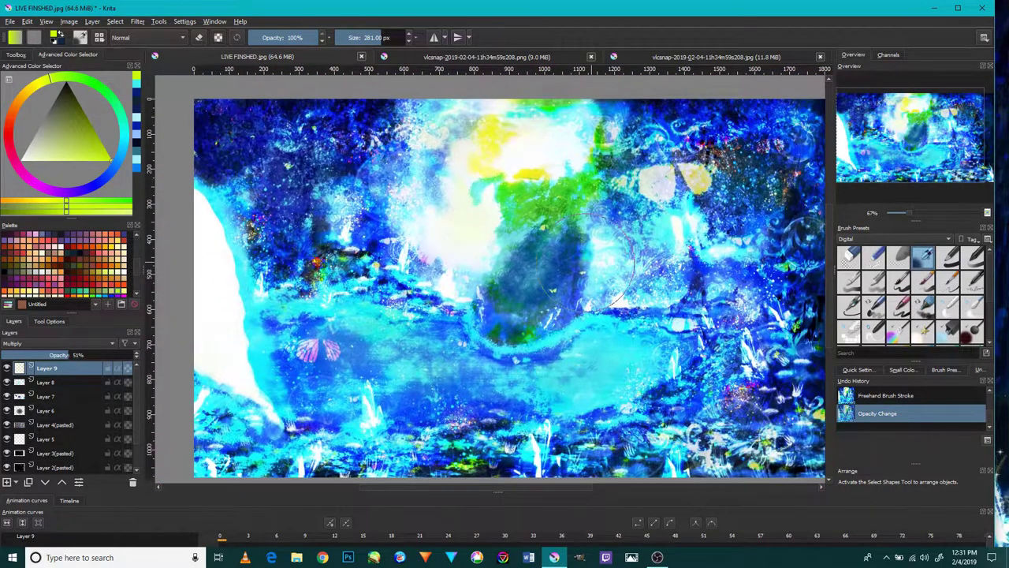
pyautogui.scroll(1, 562, 272)
pyautogui.scroll(1, 552, 280)
pyautogui.scroll(-1, 536, 292)
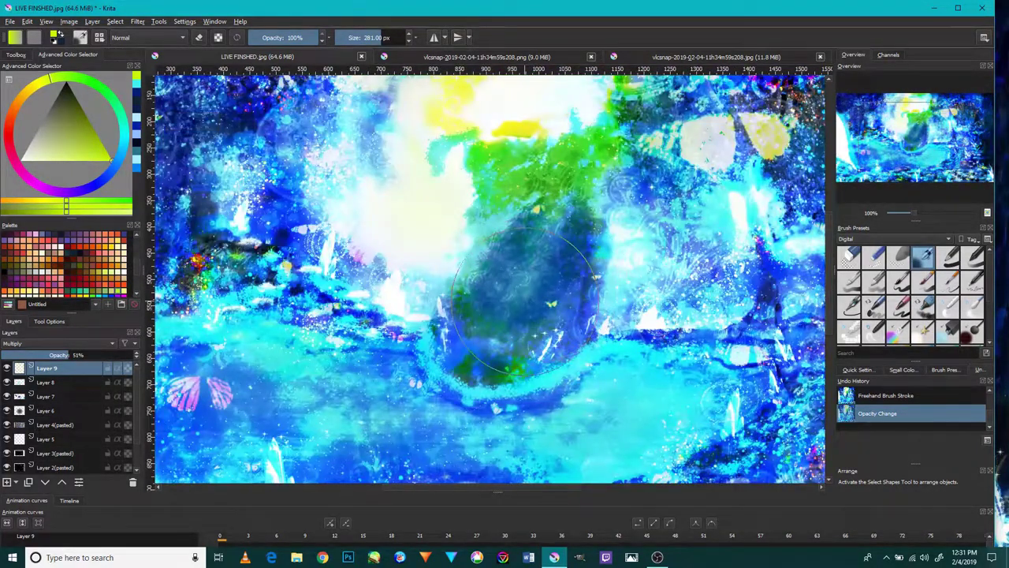
pyautogui.scroll(1, 526, 301)
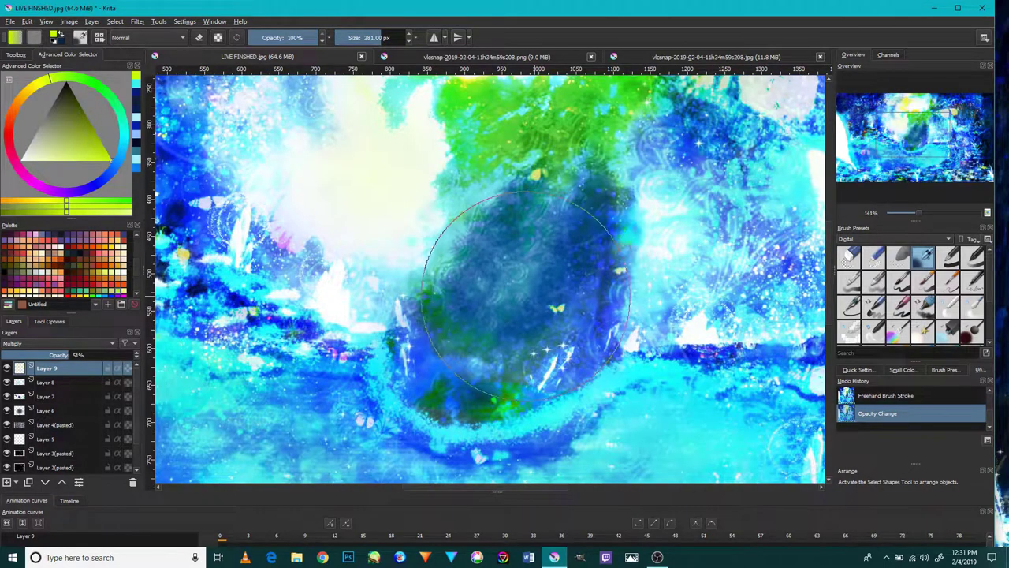
pyautogui.moveTo(596, 229)
pyautogui.mouseDown()
pyautogui.moveTo(577, 260)
pyautogui.moveTo(622, 283)
pyautogui.moveTo(658, 255)
pyautogui.mouseUp()
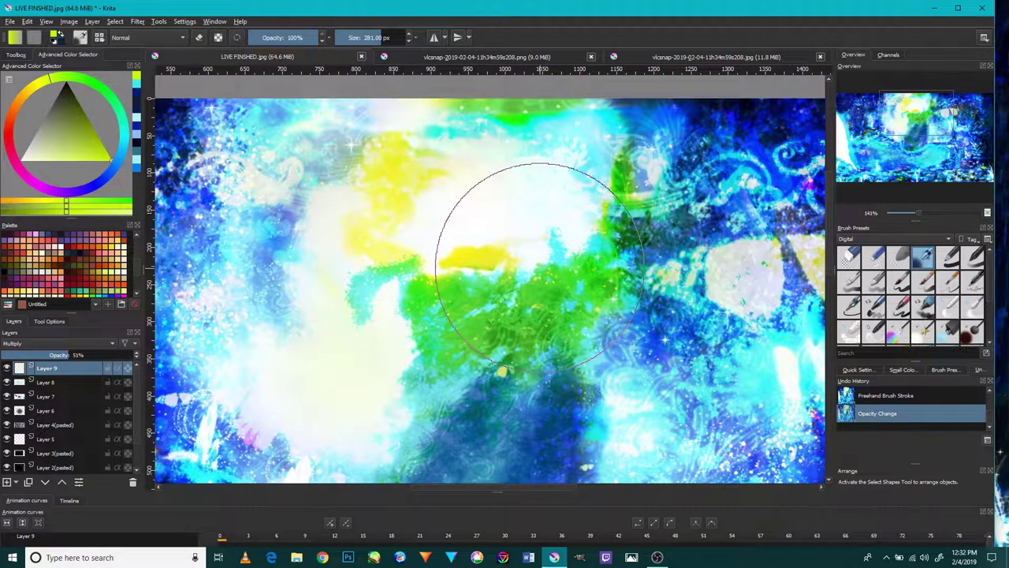
# Add Layer 10, set it to Multiply blending, and keep its opacity at 100%.
pyautogui.click(6, 481)
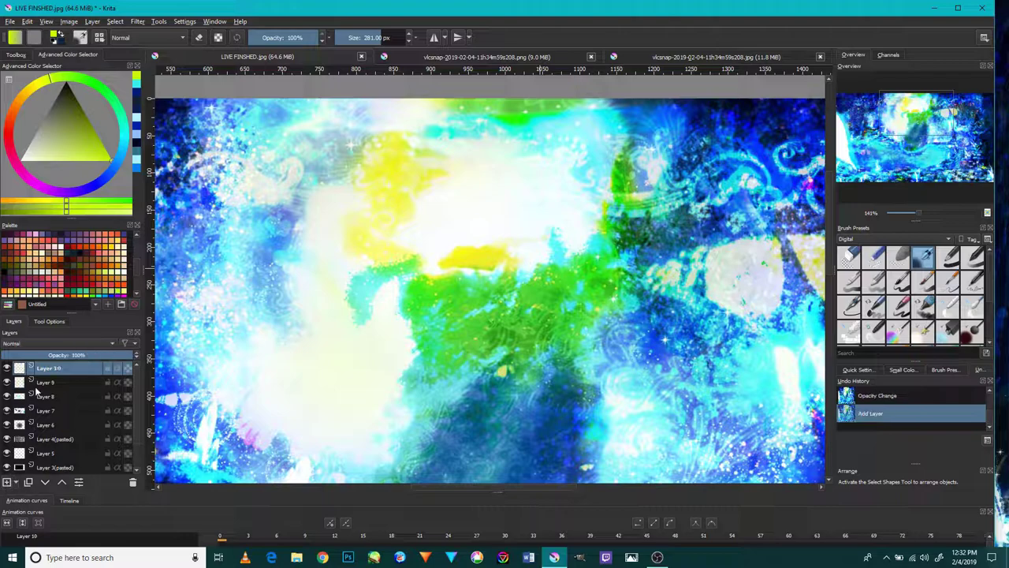
pyautogui.click(57, 344)
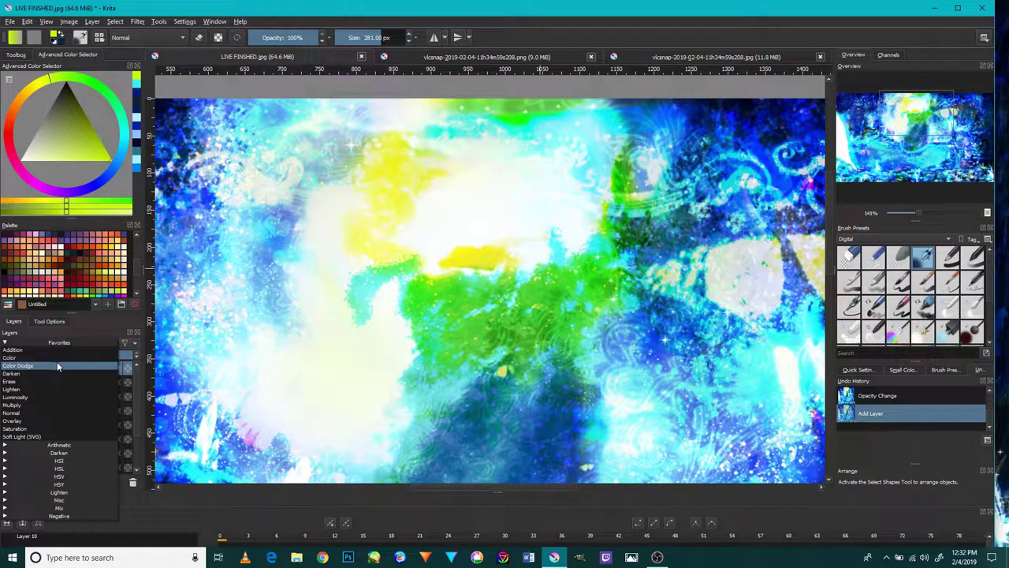
pyautogui.click(78, 334)
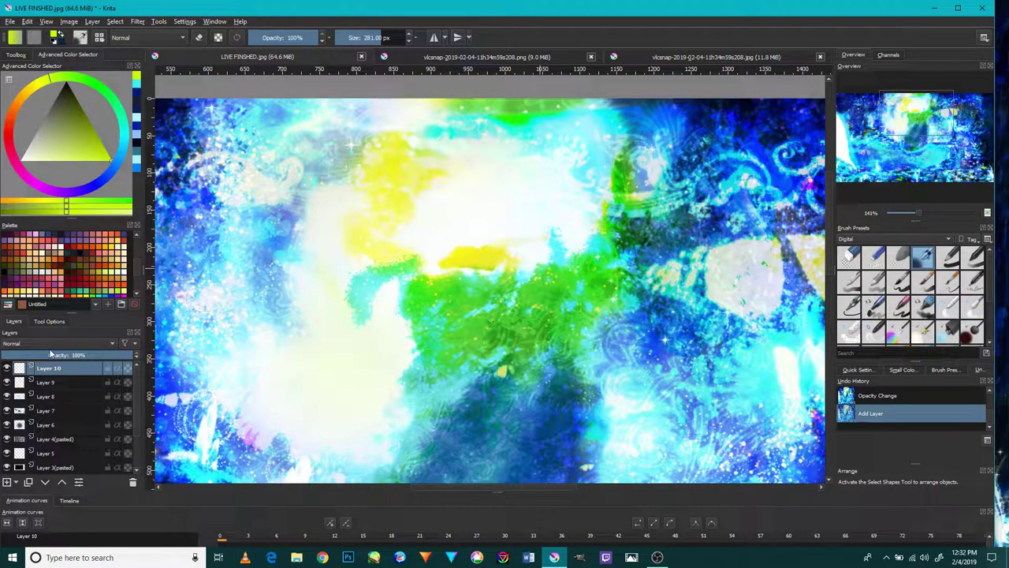
pyautogui.click(47, 354)
pyautogui.click(53, 345)
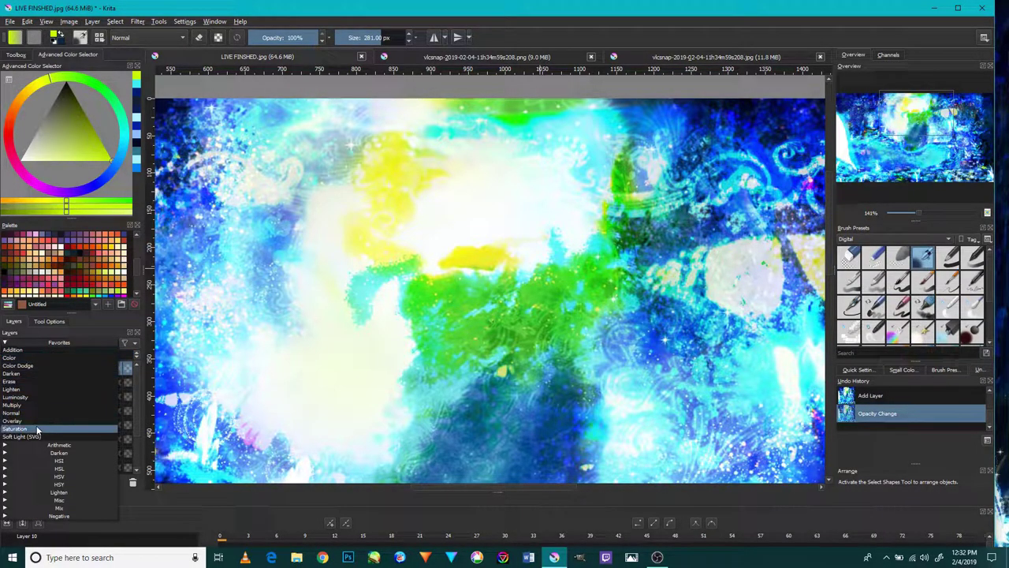
pyautogui.click(41, 404)
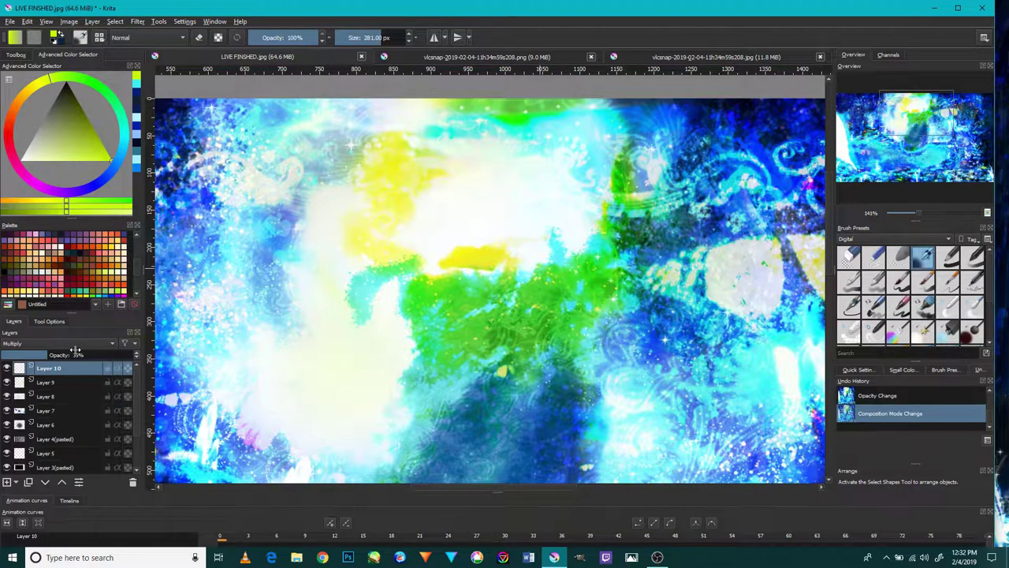
pyautogui.moveTo(71, 355); pyautogui.dragTo(133, 355)
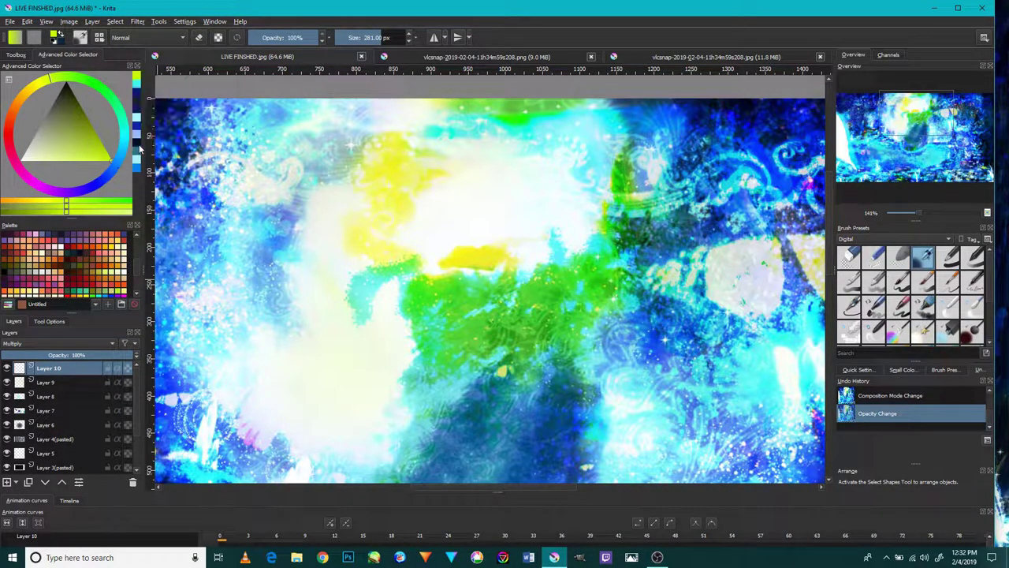
# Paint a near-black stroke over the upper-left glow and switch Layer 10 to Darken.
pyautogui.click(71, 89)
pyautogui.moveTo(289, 203)
pyautogui.mouseDown()
pyautogui.moveTo(357, 189)
pyautogui.moveTo(259, 236)
pyautogui.mouseUp()
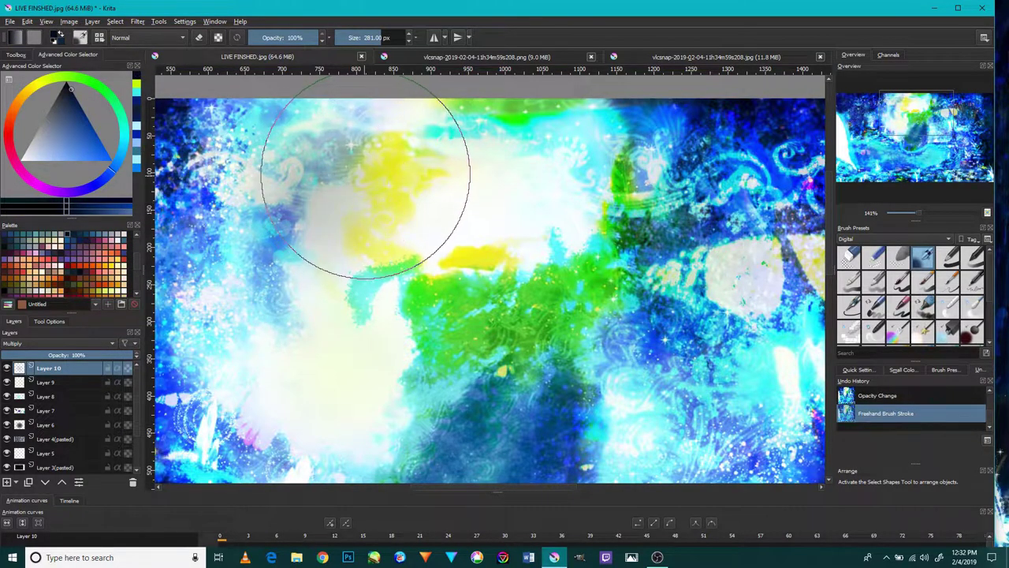
pyautogui.click(63, 342)
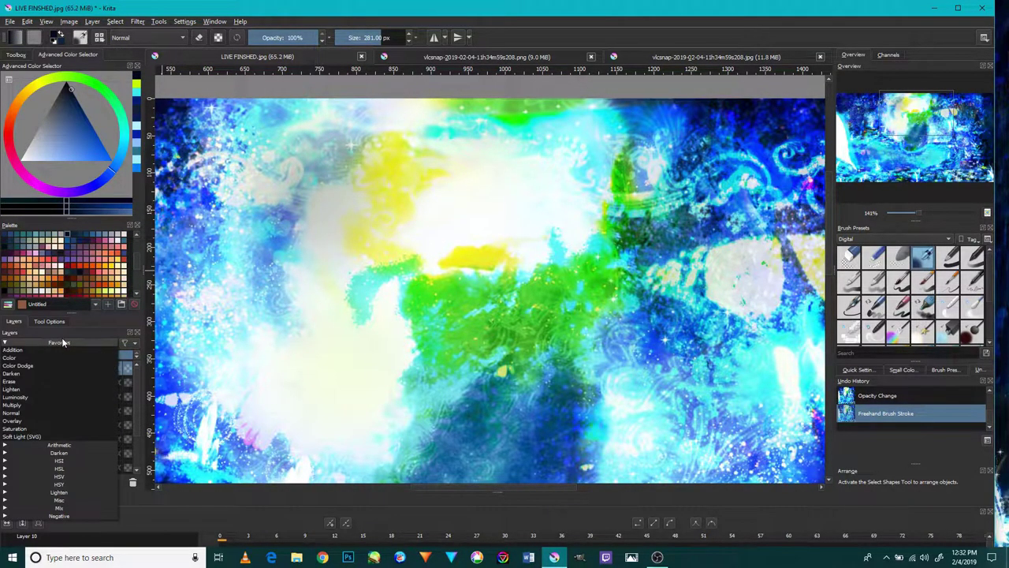
pyautogui.click(48, 372)
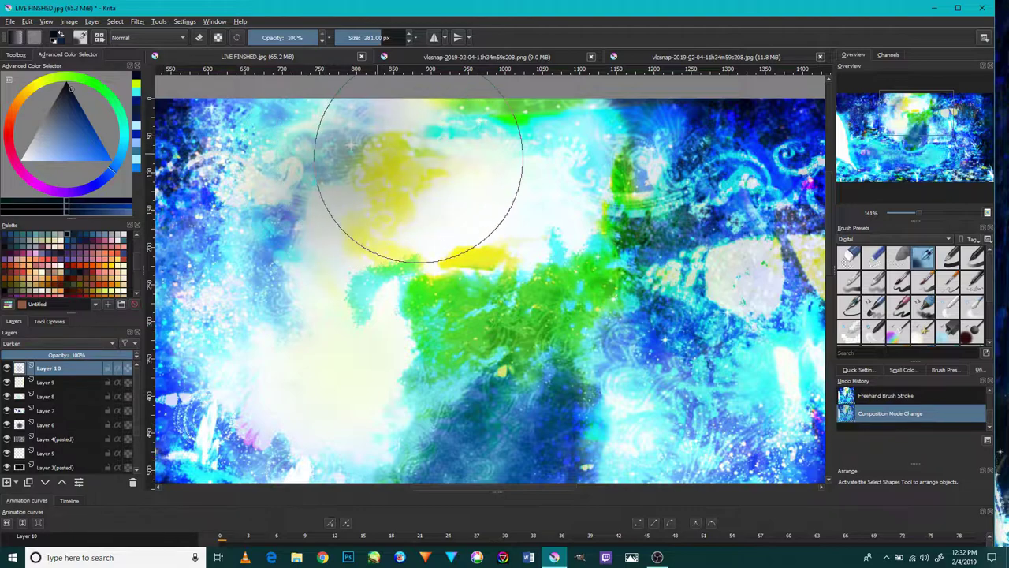
# Paint dark strokes over the upper middle and left side, lowering Layer 10 opacity to 46%.
pyautogui.moveTo(390, 166)
pyautogui.mouseDown()
pyautogui.moveTo(507, 176)
pyautogui.moveTo(222, 360)
pyautogui.mouseUp()
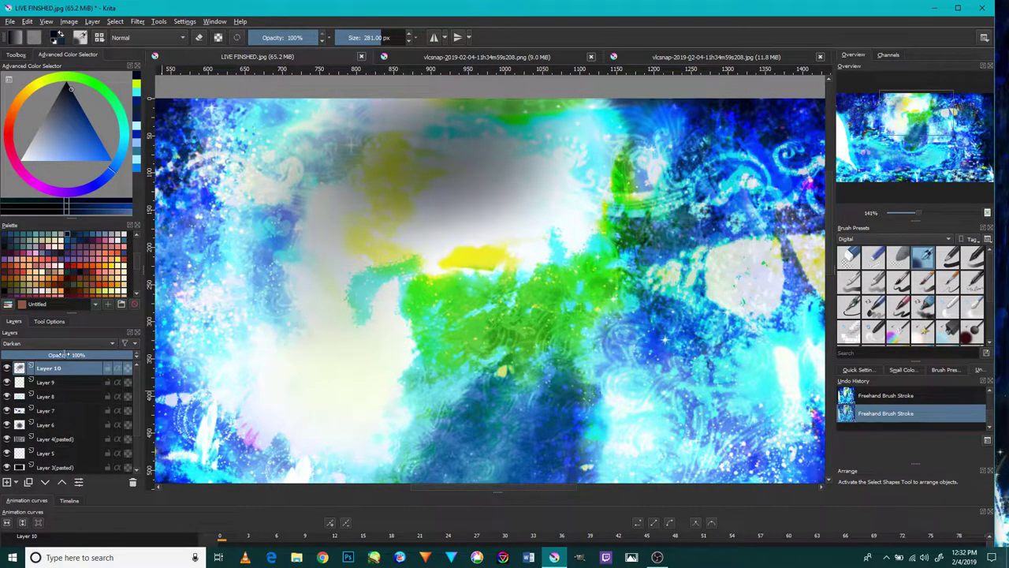
pyautogui.moveTo(70, 355); pyautogui.dragTo(85, 355)
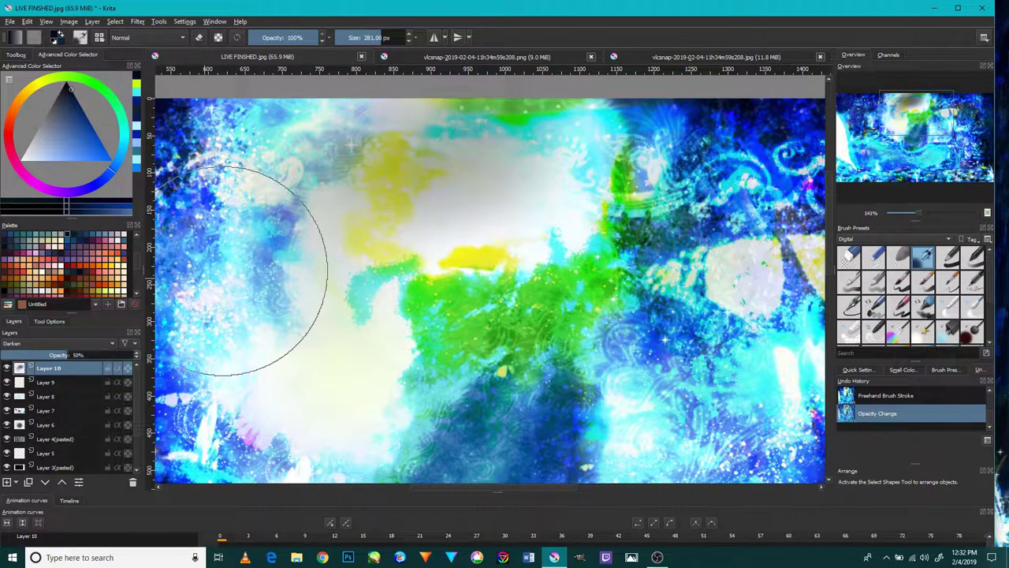
pyautogui.moveTo(270, 315)
pyautogui.mouseDown()
pyautogui.moveTo(315, 180)
pyautogui.moveTo(305, 203)
pyautogui.mouseUp()
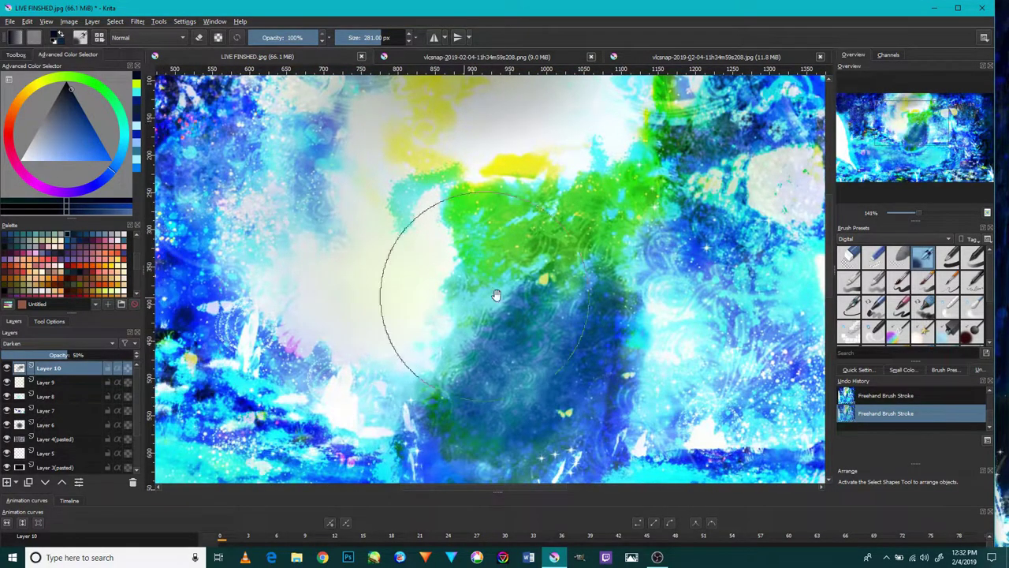
pyautogui.moveTo(505, 359); pyautogui.dragTo(410, 355)
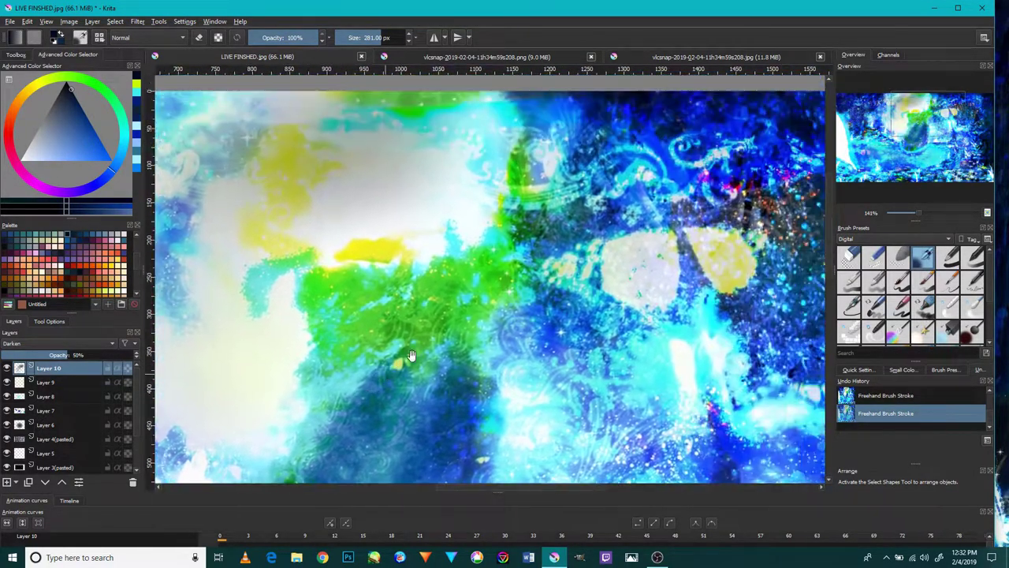
pyautogui.moveTo(742, 121)
pyautogui.mouseDown()
pyautogui.moveTo(575, 191)
pyautogui.moveTo(441, 172)
pyautogui.mouseUp()
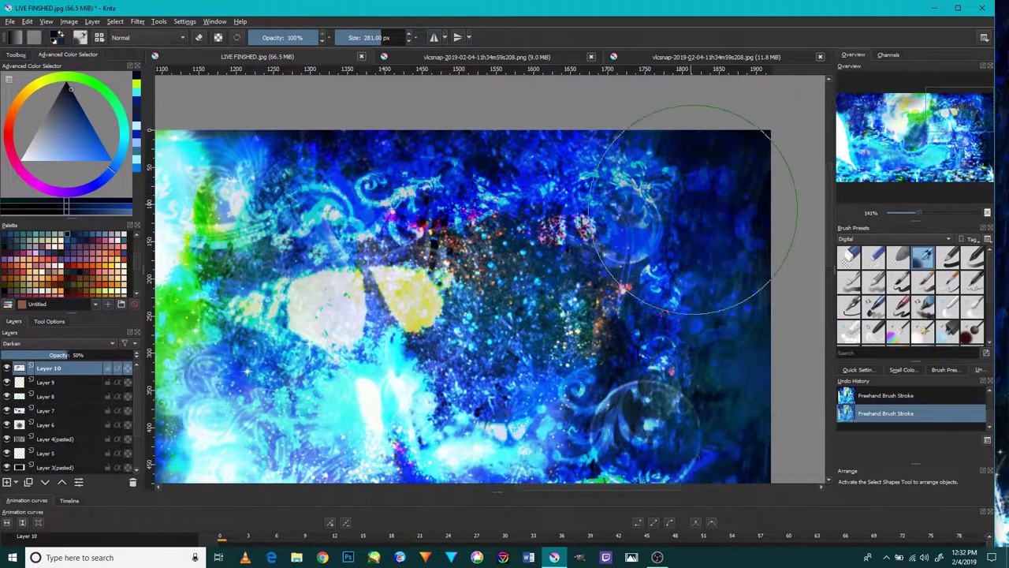
# Zoom out to the lower part of the painting and darken an area there.
pyautogui.scroll(-2, 678, 237)
pyautogui.scroll(-2, 694, 237)
pyautogui.scroll(-2, 709, 235)
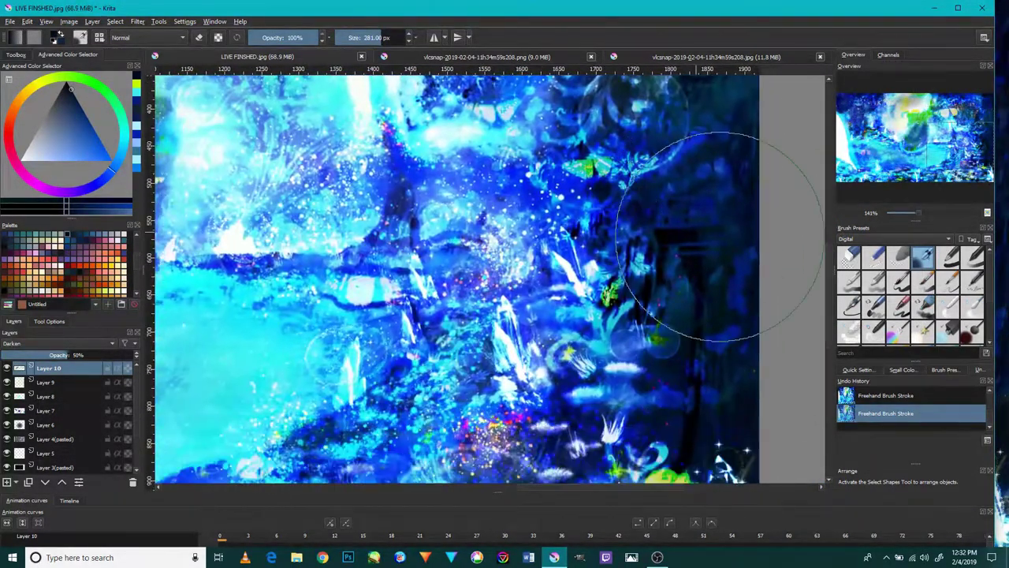
pyautogui.scroll(-3, 694, 248)
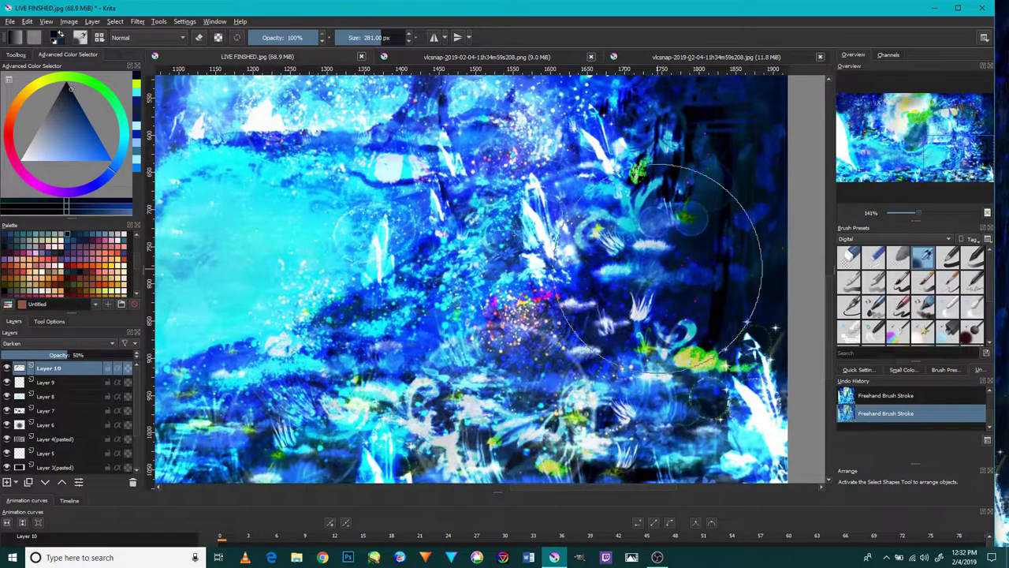
pyautogui.moveTo(662, 261)
pyautogui.mouseDown()
pyautogui.moveTo(640, 328)
pyautogui.moveTo(639, 299)
pyautogui.moveTo(651, 296)
pyautogui.mouseUp()
pyautogui.moveTo(552, 360); pyautogui.dragTo(565, 324)
# Pan across the butterfly area and the upper-left corner of the painting.
pyautogui.moveTo(459, 313); pyautogui.dragTo(530, 332)
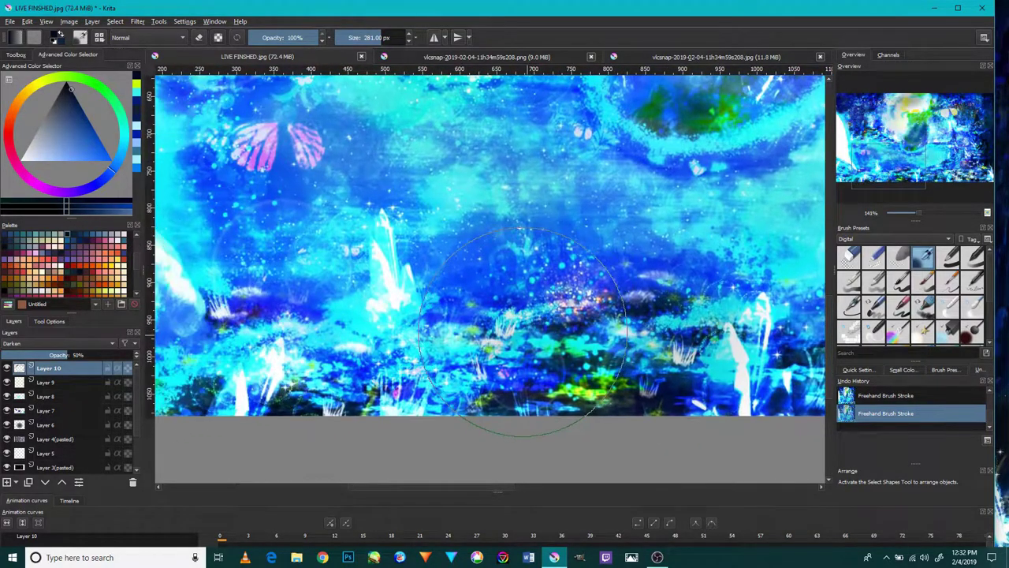
pyautogui.moveTo(268, 315); pyautogui.dragTo(386, 359)
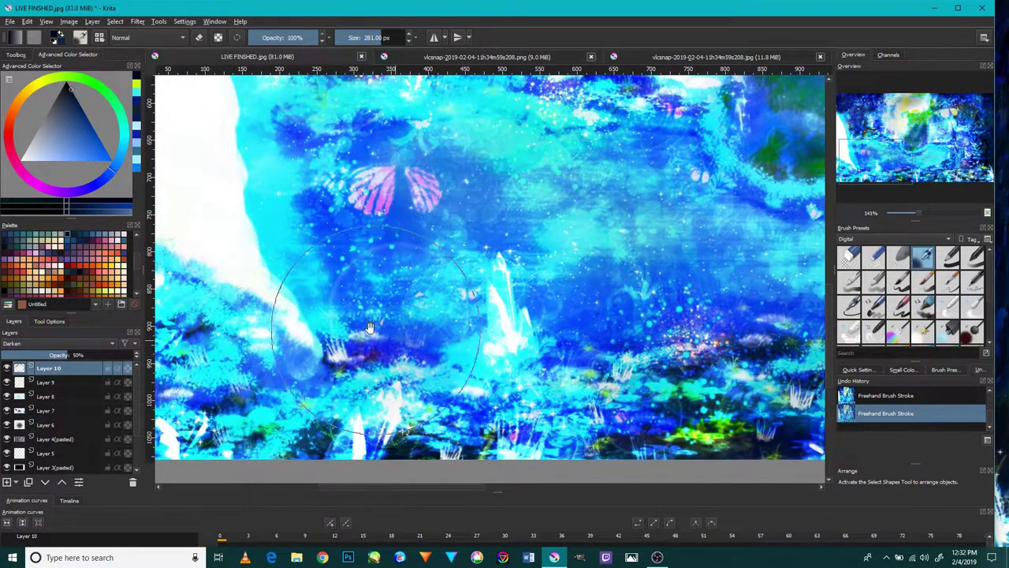
pyautogui.moveTo(316, 347); pyautogui.dragTo(442, 359)
pyautogui.moveTo(417, 282); pyautogui.dragTo(416, 396)
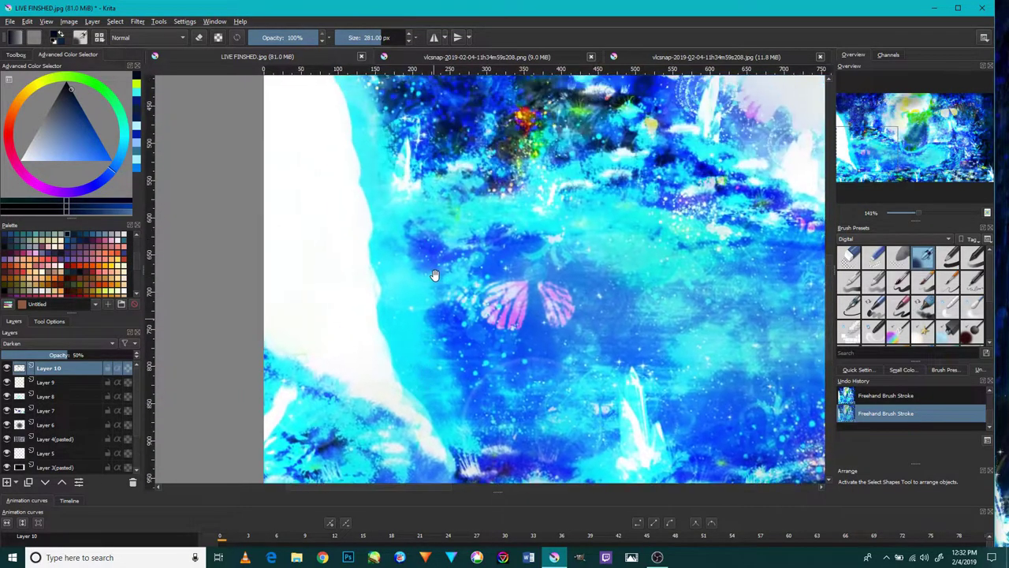
pyautogui.moveTo(342, 176); pyautogui.dragTo(371, 266)
pyautogui.moveTo(485, 237); pyautogui.dragTo(489, 266)
pyautogui.scroll(3, 361, 157)
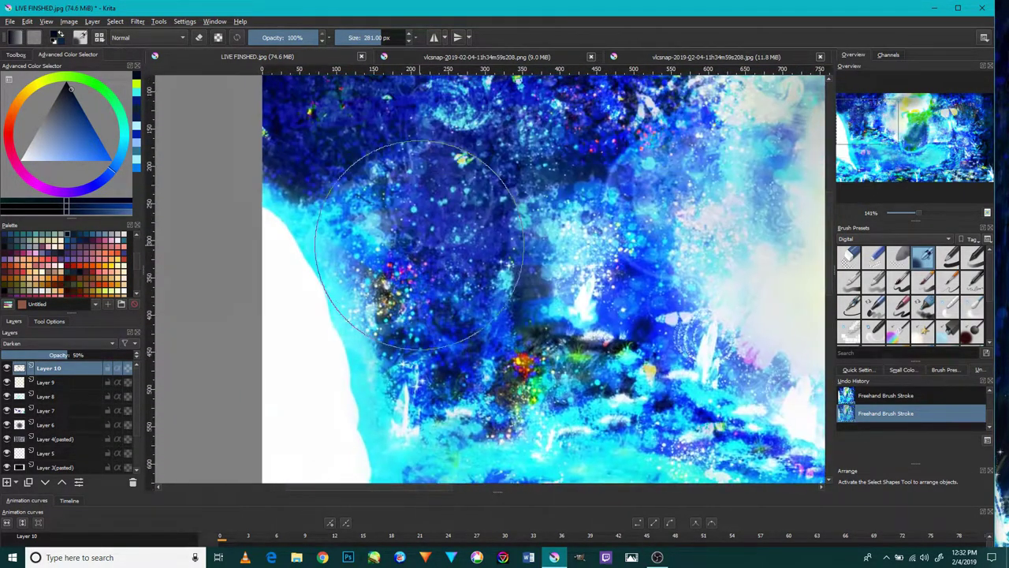
pyautogui.scroll(3, 372, 168)
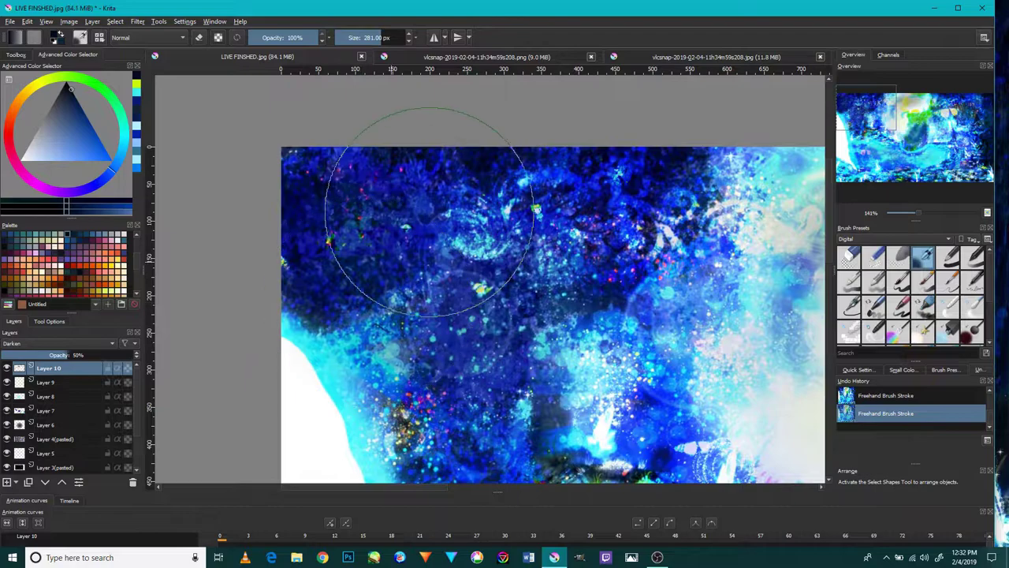
pyautogui.moveTo(607, 261); pyautogui.dragTo(576, 280)
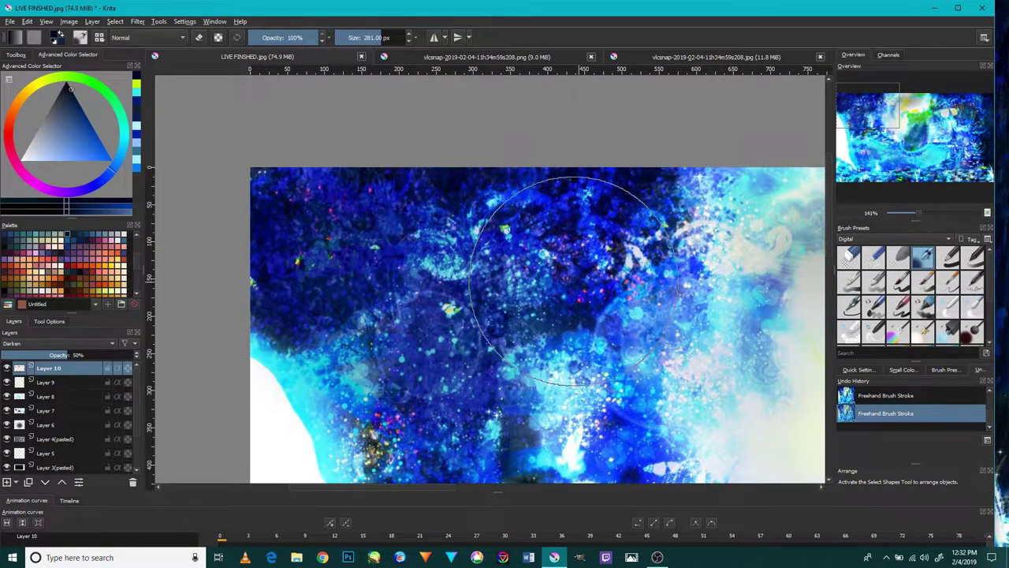
# Centre the whole image, inspect the dark green blob and lower middle, and shrink the brush.
pyautogui.scroll(-3, 529, 345)
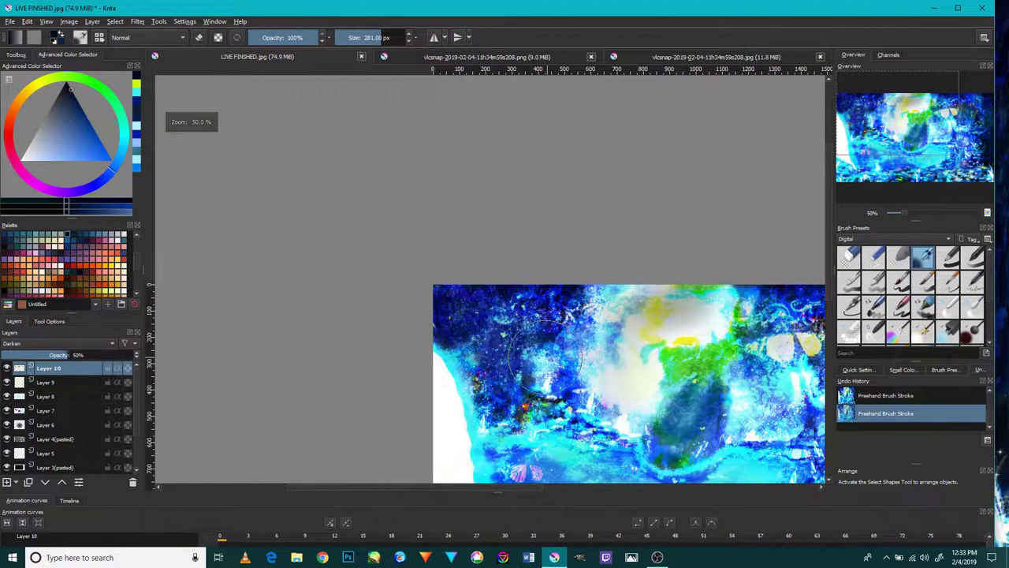
pyautogui.moveTo(602, 321); pyautogui.dragTo(461, 260)
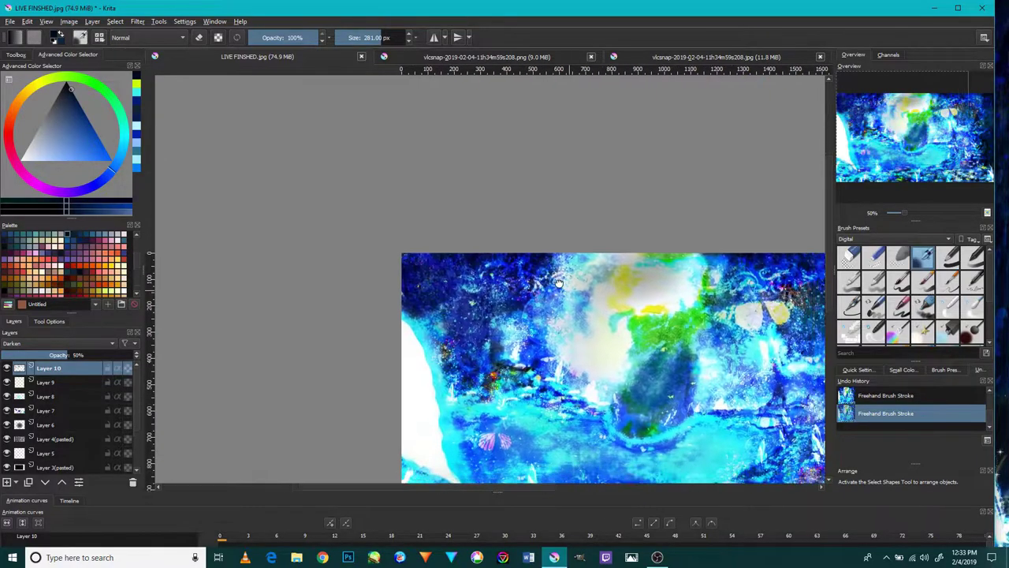
pyautogui.scroll(3, 469, 335)
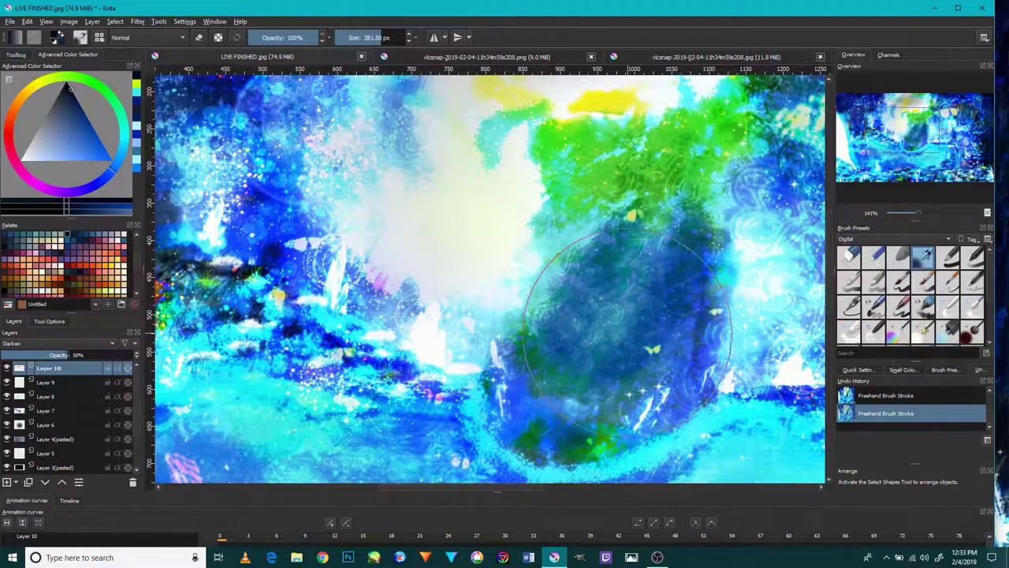
pyautogui.moveTo(523, 306); pyautogui.dragTo(505, 244)
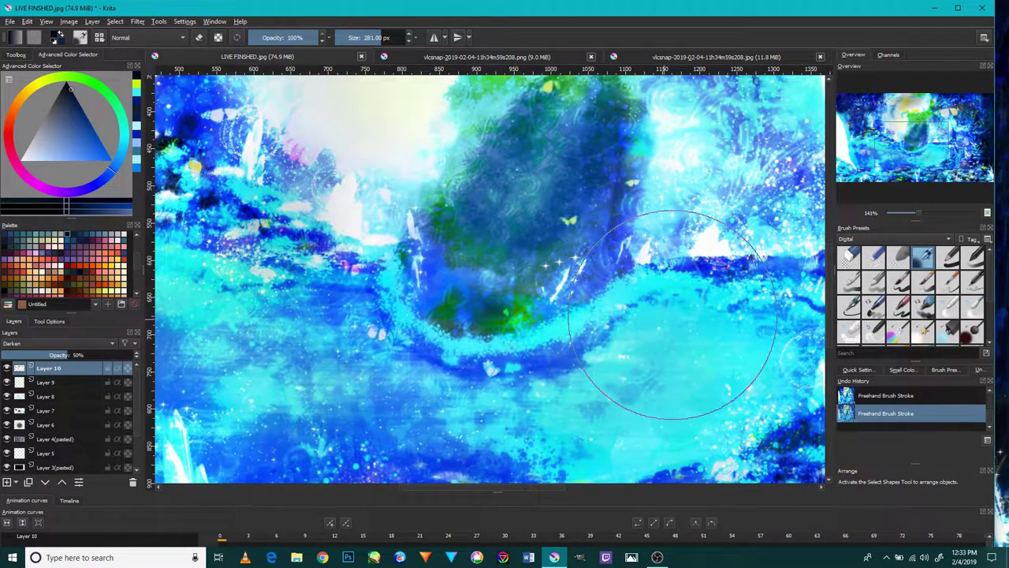
pyautogui.moveTo(608, 384); pyautogui.dragTo(676, 300)
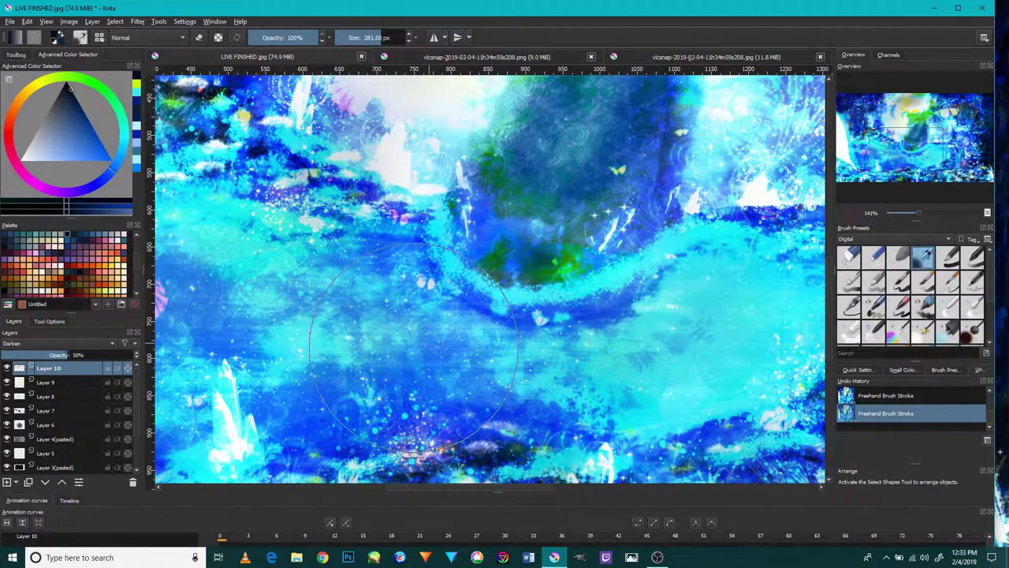
pyautogui.press('[')
pyautogui.press('[')
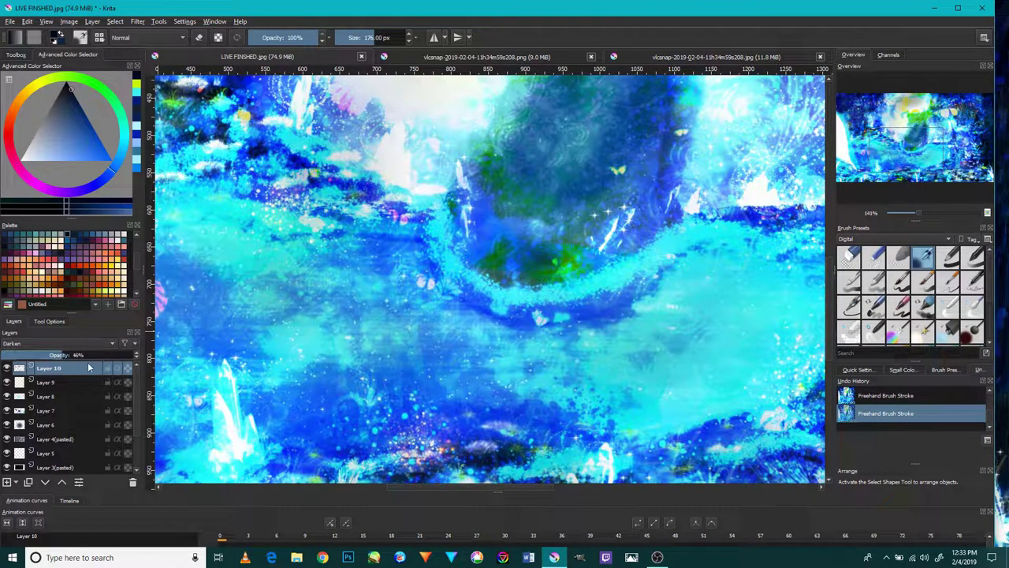
# Try a light cyan stroke across the water, redo it once, then undo it again.
pyautogui.moveTo(662, 292); pyautogui.dragTo(608, 318)
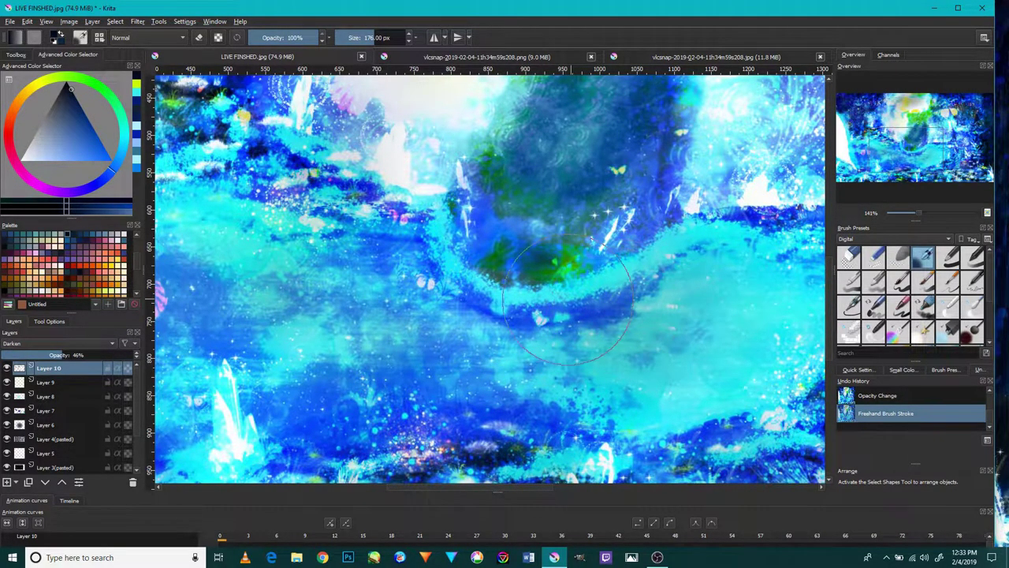
pyautogui.hotkey('ctrl', 'z')
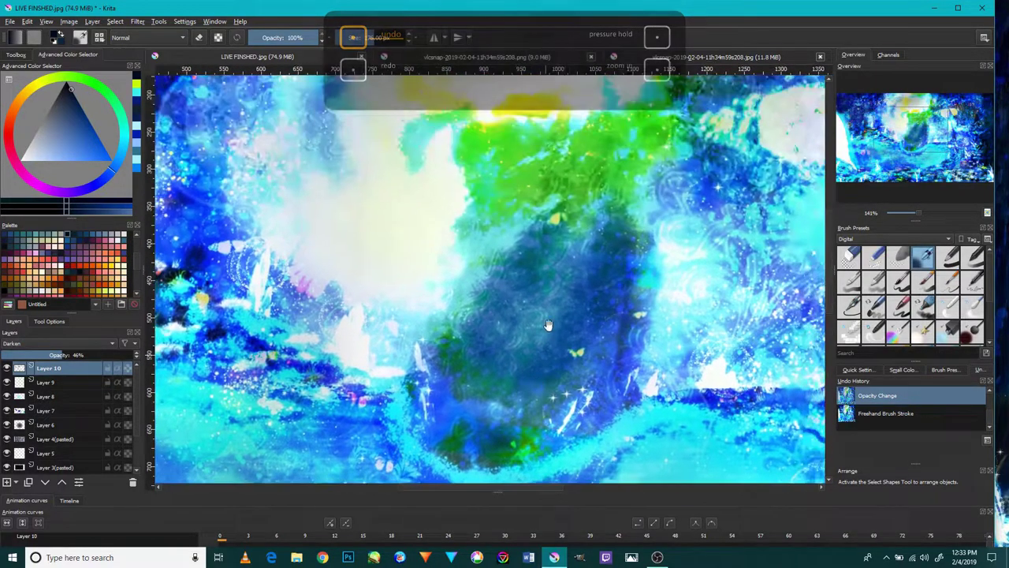
pyautogui.moveTo(583, 198)
pyautogui.mouseDown()
pyautogui.moveTo(667, 327)
pyautogui.moveTo(662, 358)
pyautogui.mouseUp()
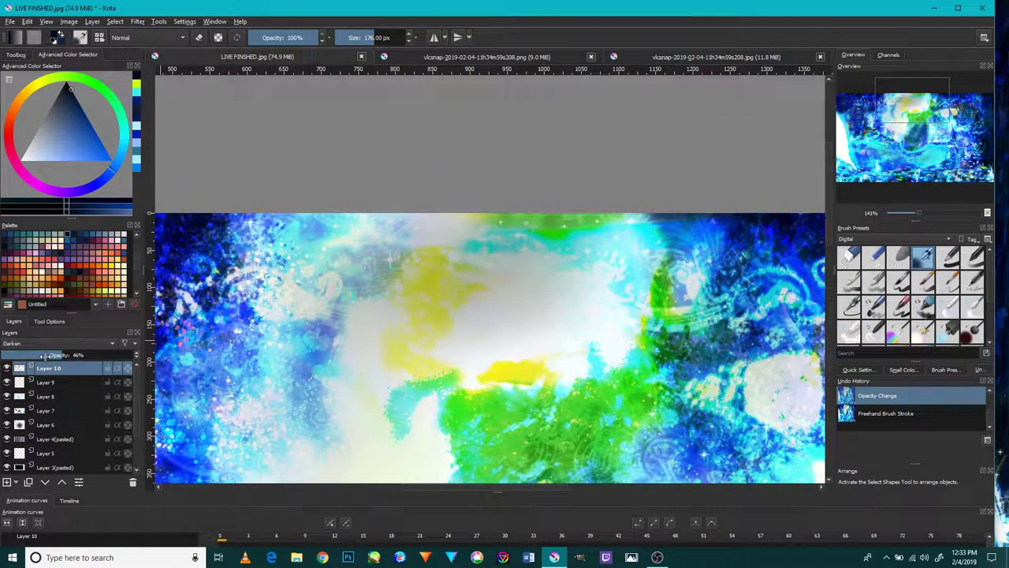
pyautogui.hotkey('ctrl', 'shift', 'z')
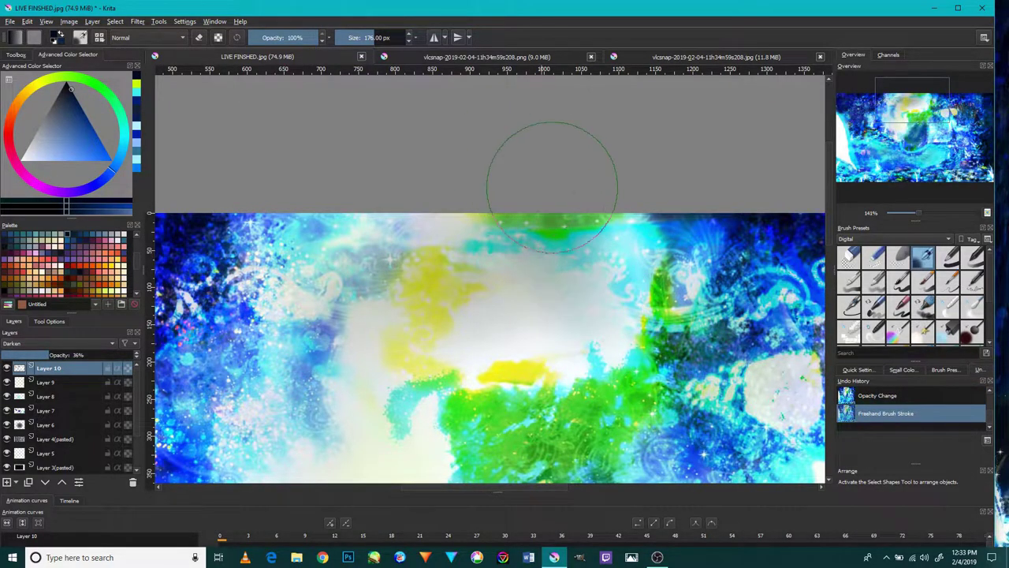
pyautogui.hotkey('ctrl', 'z')
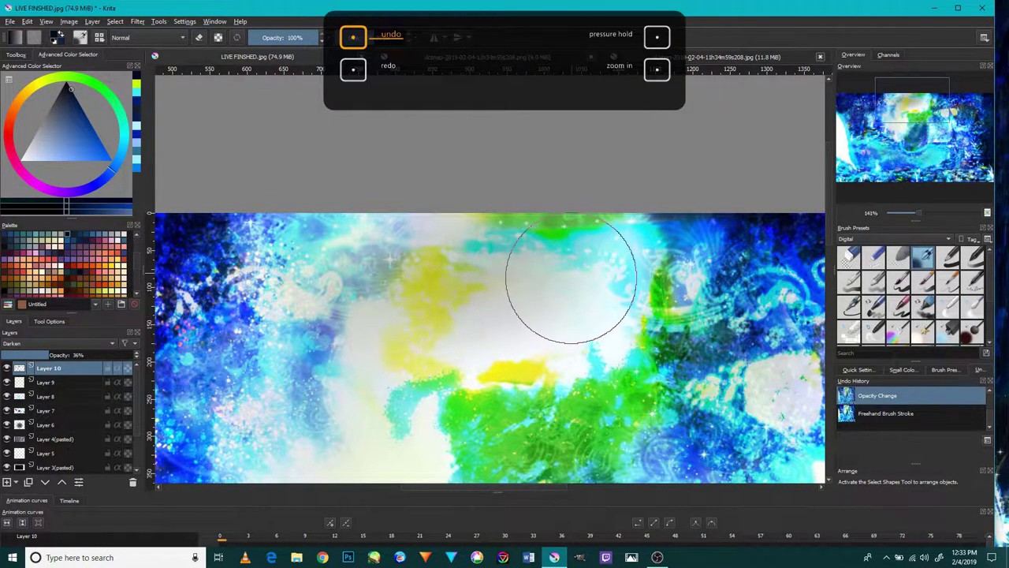
pyautogui.moveTo(620, 280); pyautogui.dragTo(493, 162)
pyautogui.moveTo(561, 266); pyautogui.dragTo(577, 254)
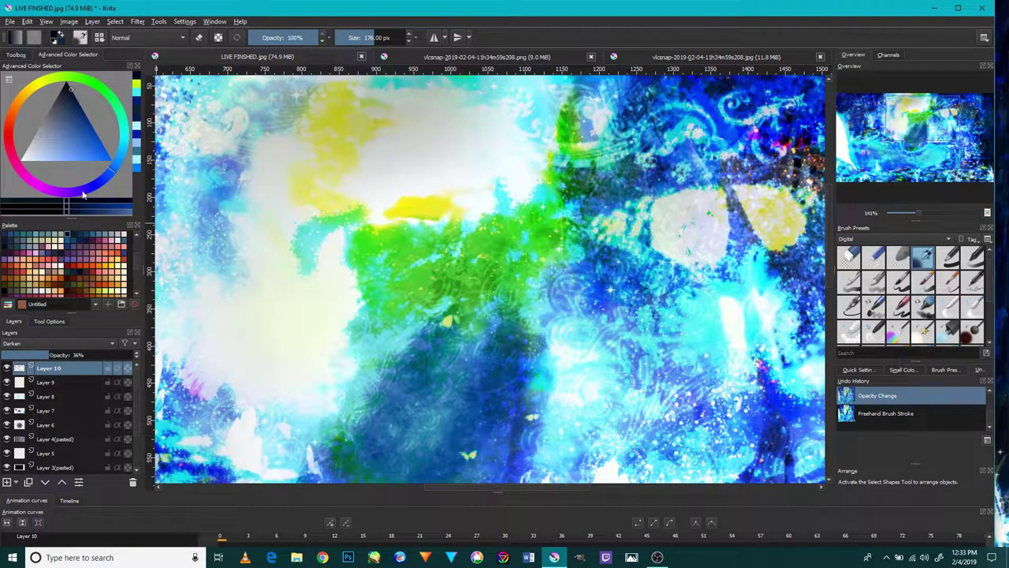
# Add a new empty Layer 11 above Layer 10 and pan to the green and yellow area.
pyautogui.click(6, 483)
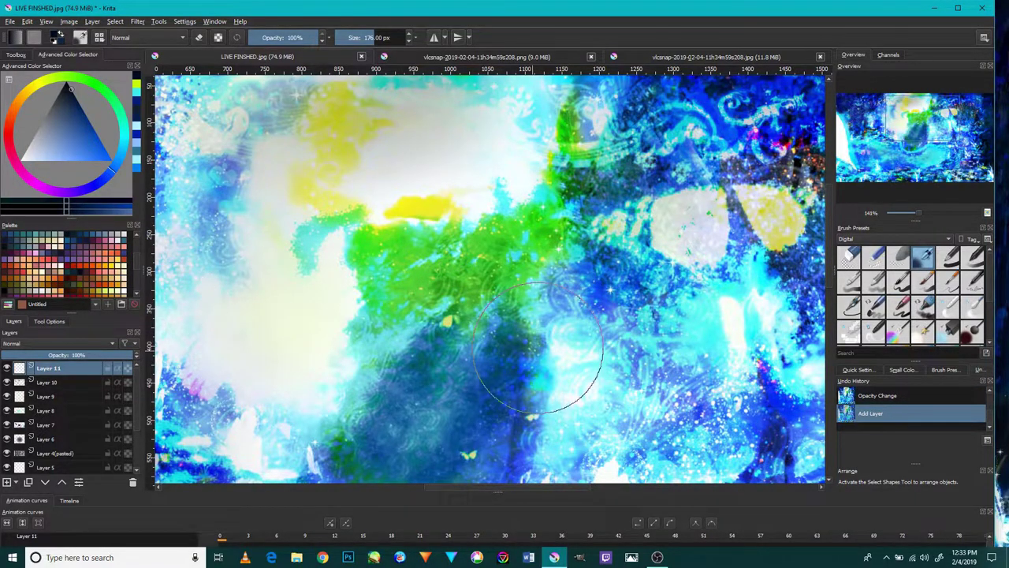
pyautogui.scroll(-1, 539, 347)
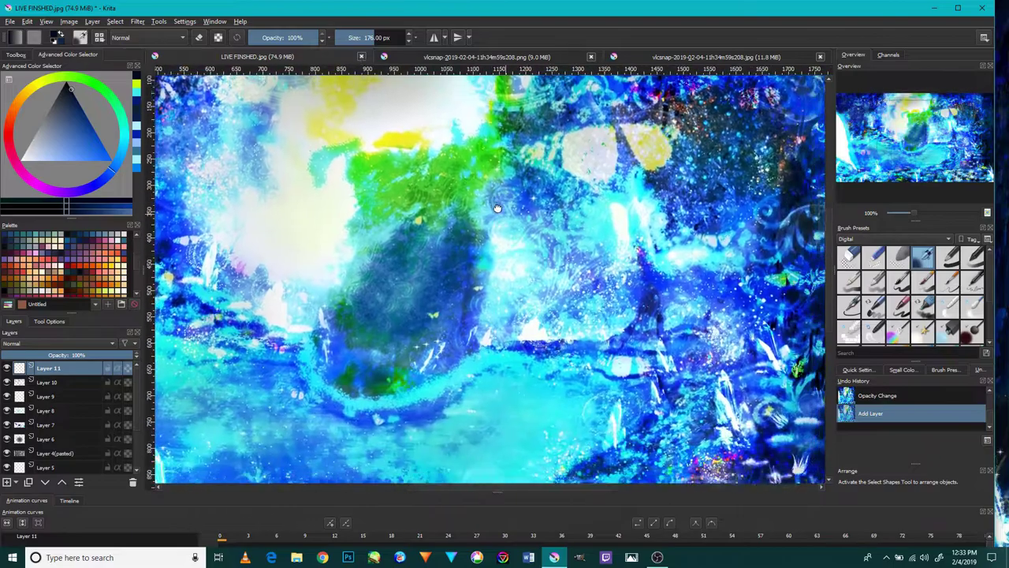
pyautogui.moveTo(558, 324)
pyautogui.mouseDown()
pyautogui.moveTo(627, 146)
pyautogui.moveTo(565, 245)
pyautogui.mouseUp()
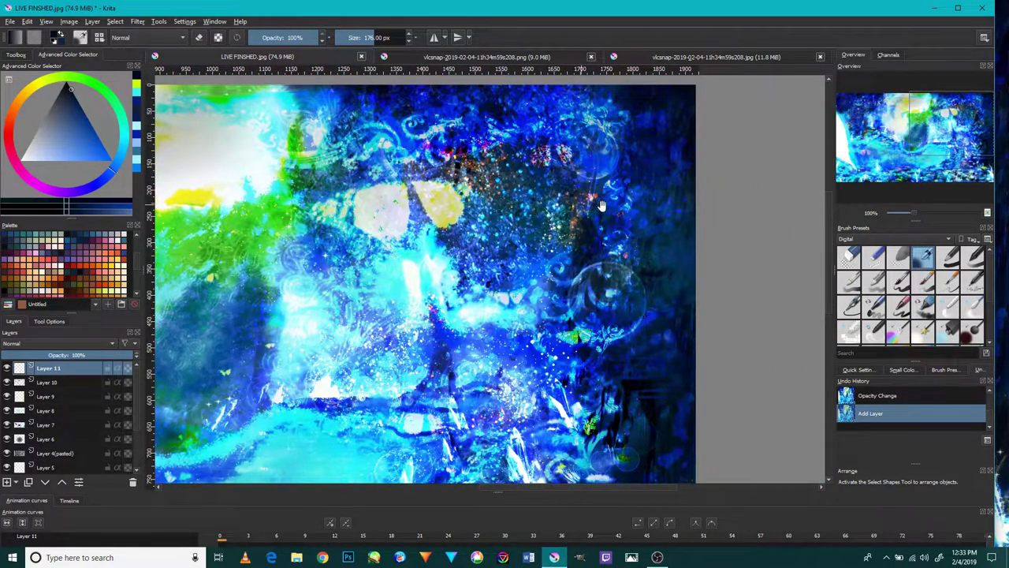
pyautogui.moveTo(601, 206); pyautogui.dragTo(666, 201)
pyautogui.moveTo(569, 215); pyautogui.dragTo(698, 163)
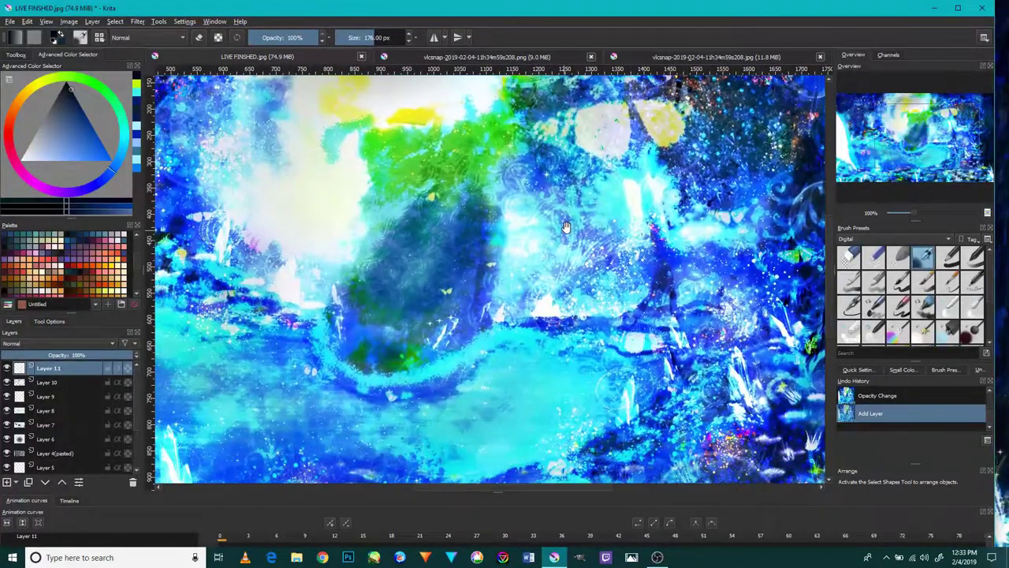
pyautogui.moveTo(565, 227); pyautogui.dragTo(625, 185)
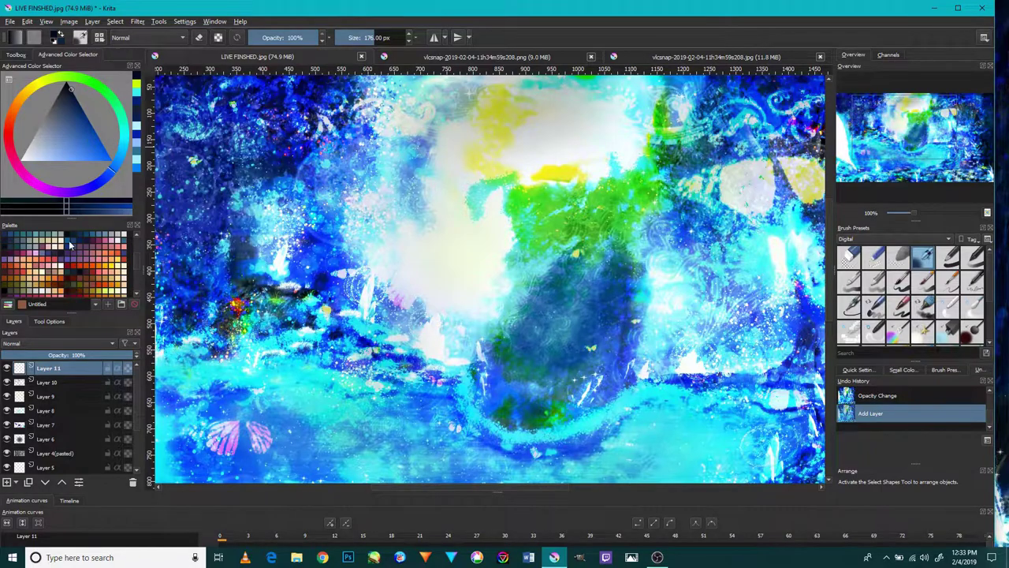
# Paint soft grey strokes across the centre with Layer 11 set to Darken blending.
pyautogui.click(49, 256)
pyautogui.scroll(1, 394, 124)
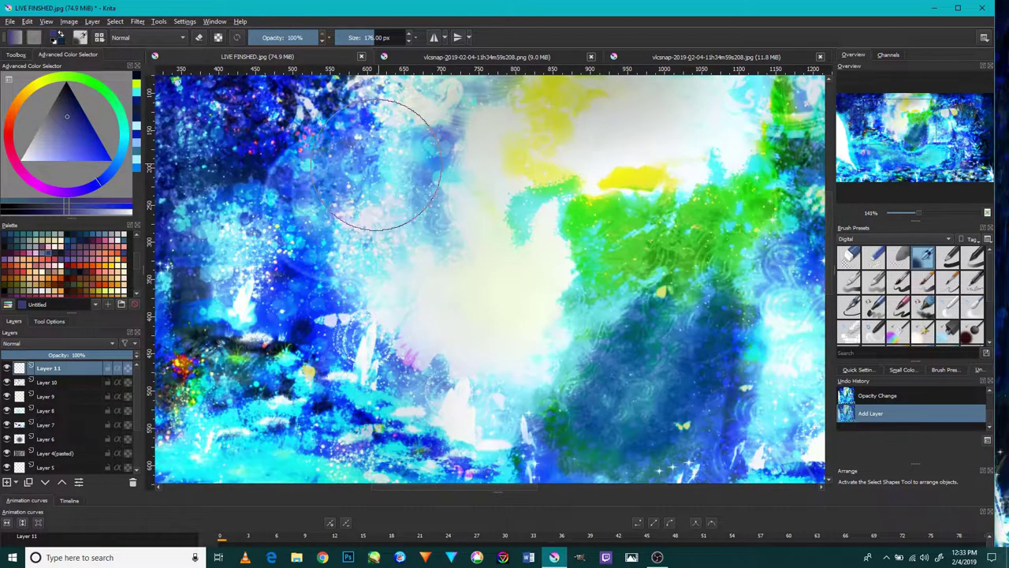
pyautogui.moveTo(429, 219); pyautogui.dragTo(503, 300)
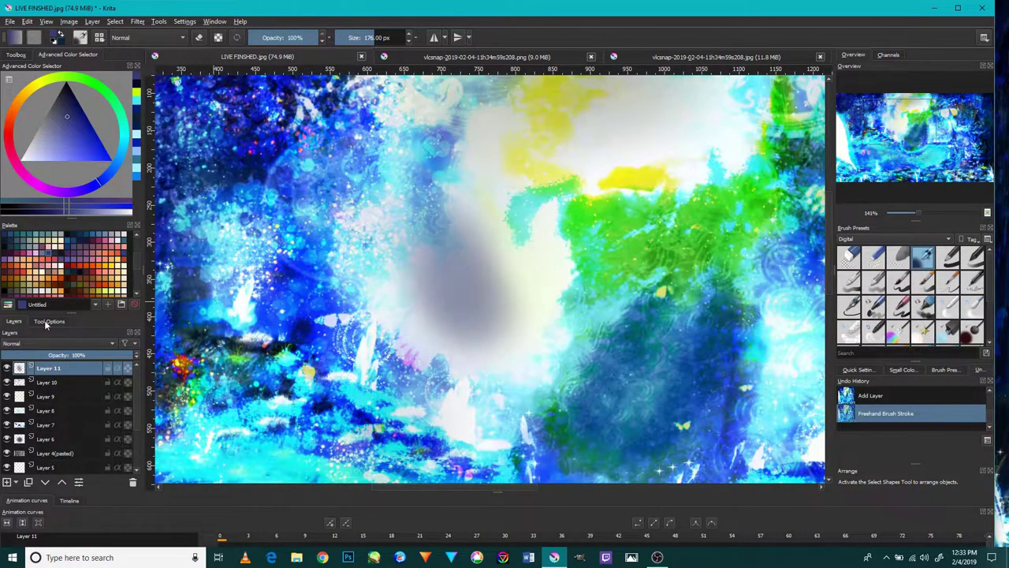
pyautogui.click(24, 344)
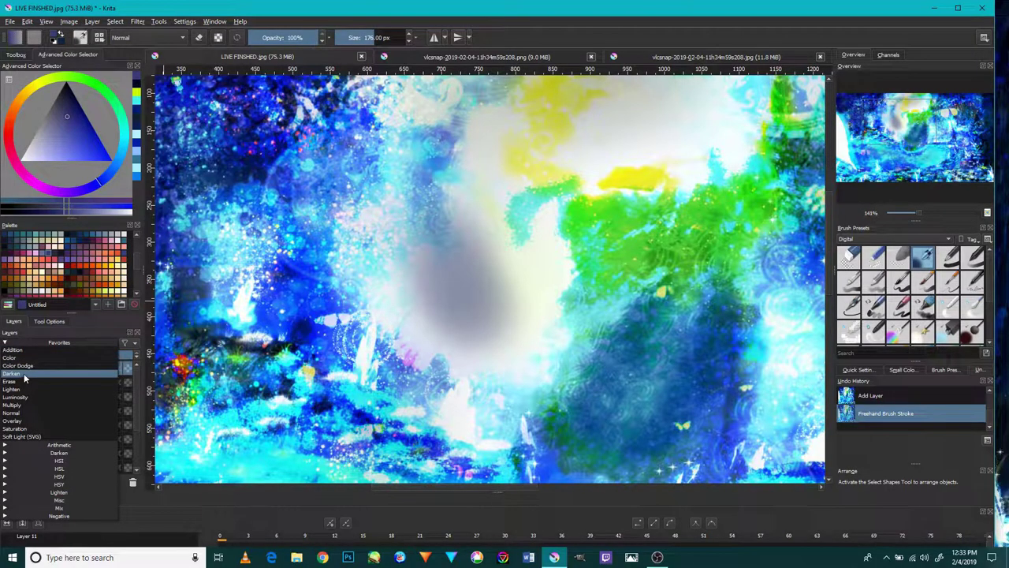
pyautogui.click(25, 375)
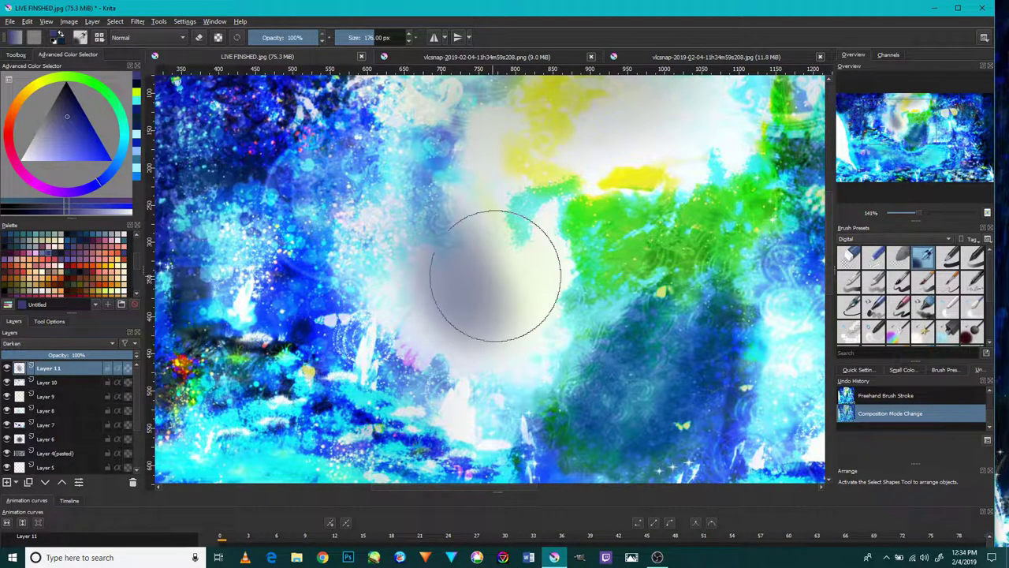
pyautogui.click(398, 220)
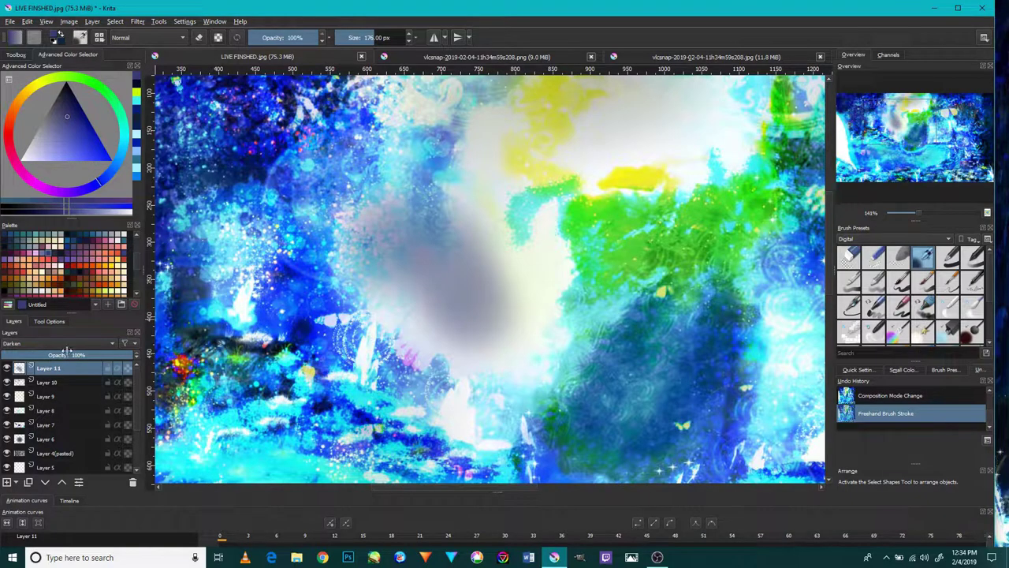
pyautogui.scroll(-2, 495, 169)
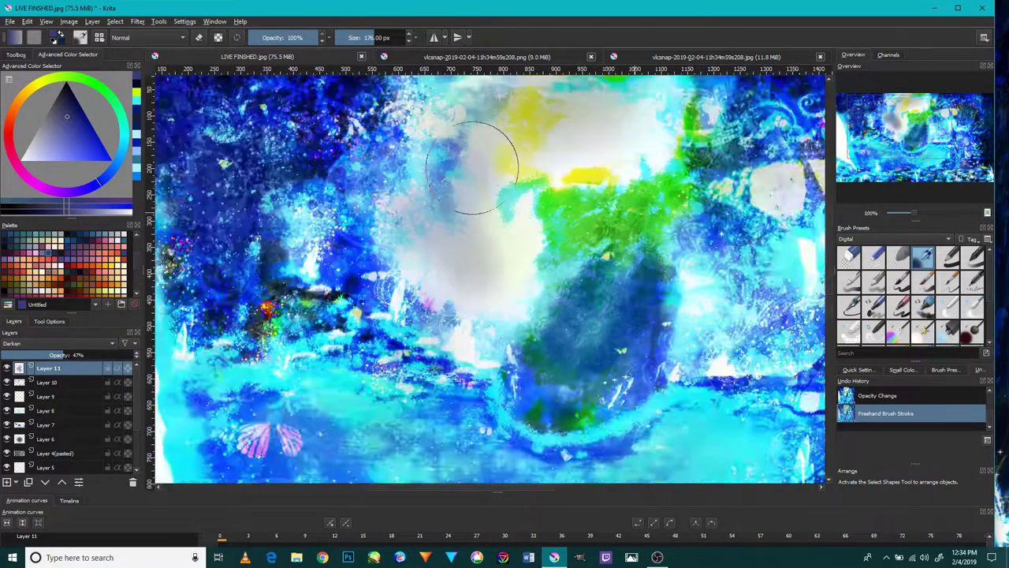
pyautogui.scroll(-2, 510, 155)
pyautogui.scroll(4, 510, 155)
pyautogui.moveTo(518, 142); pyautogui.dragTo(630, 157)
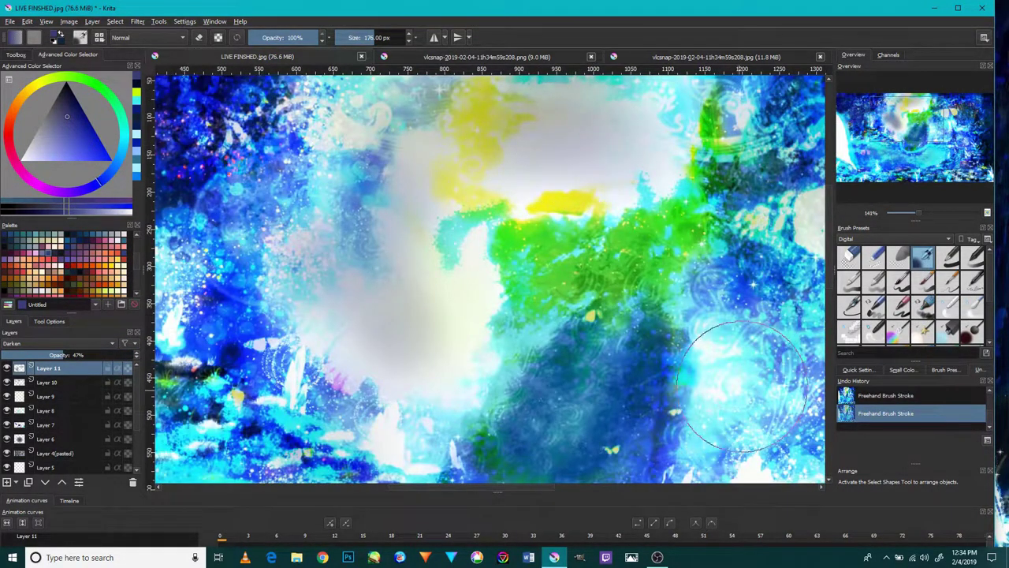
# Paint a saturated blue stroke over the lower right of the painting.
pyautogui.moveTo(95, 124); pyautogui.dragTo(96, 150)
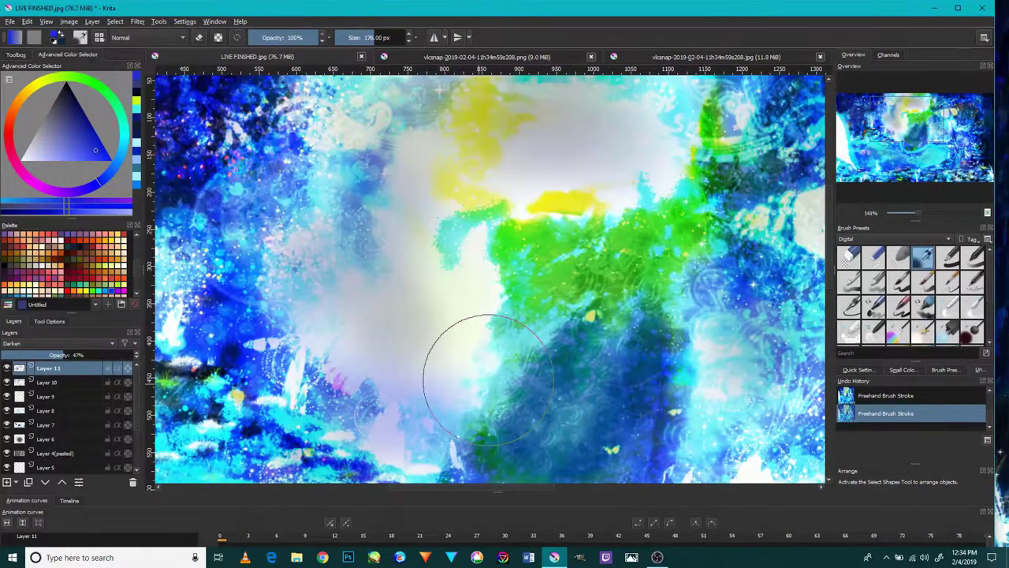
pyautogui.scroll(-2, 514, 385)
pyautogui.moveTo(520, 369); pyautogui.dragTo(493, 304)
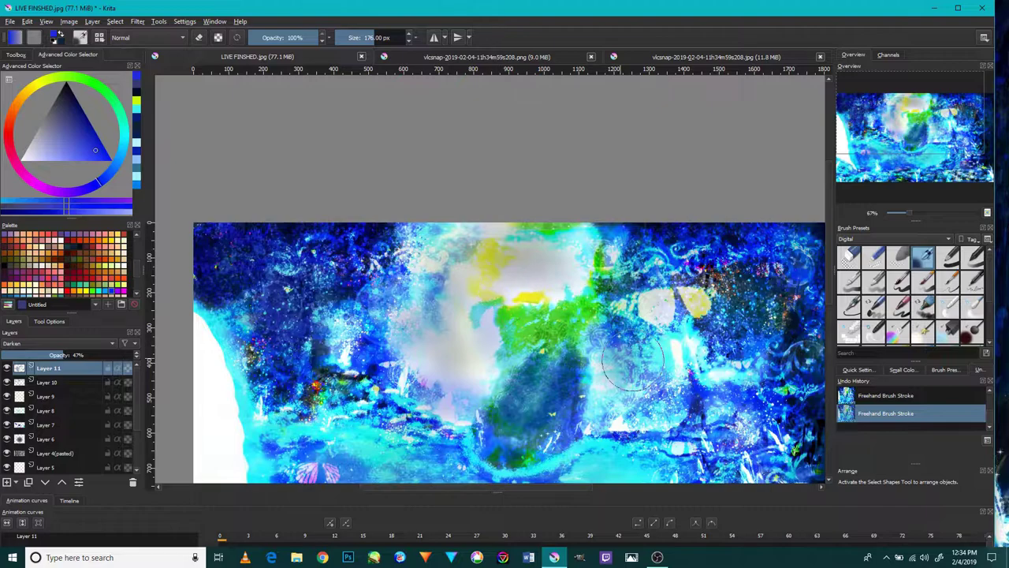
pyautogui.moveTo(632, 361); pyautogui.dragTo(582, 364)
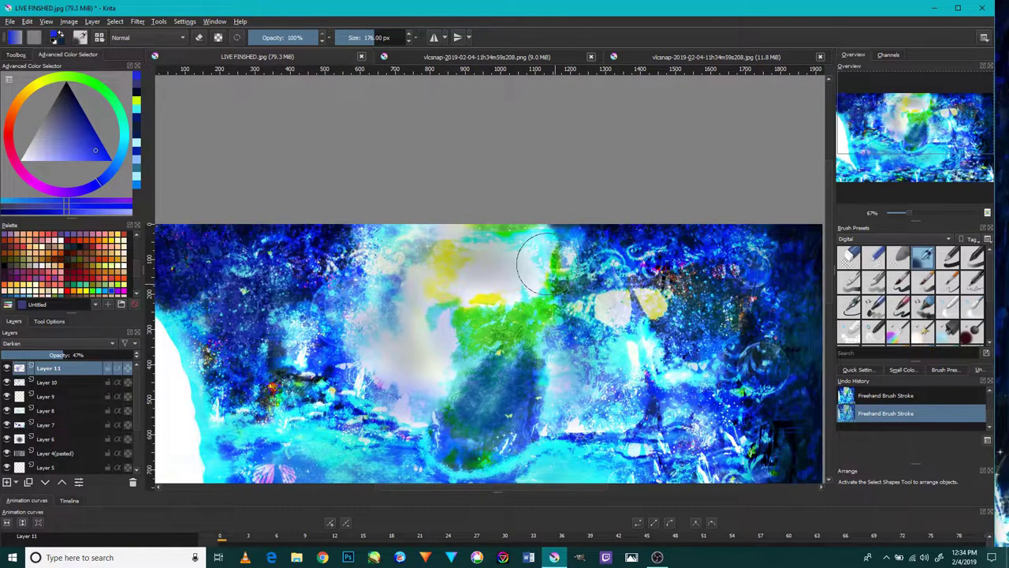
pyautogui.moveTo(469, 227); pyautogui.dragTo(424, 309)
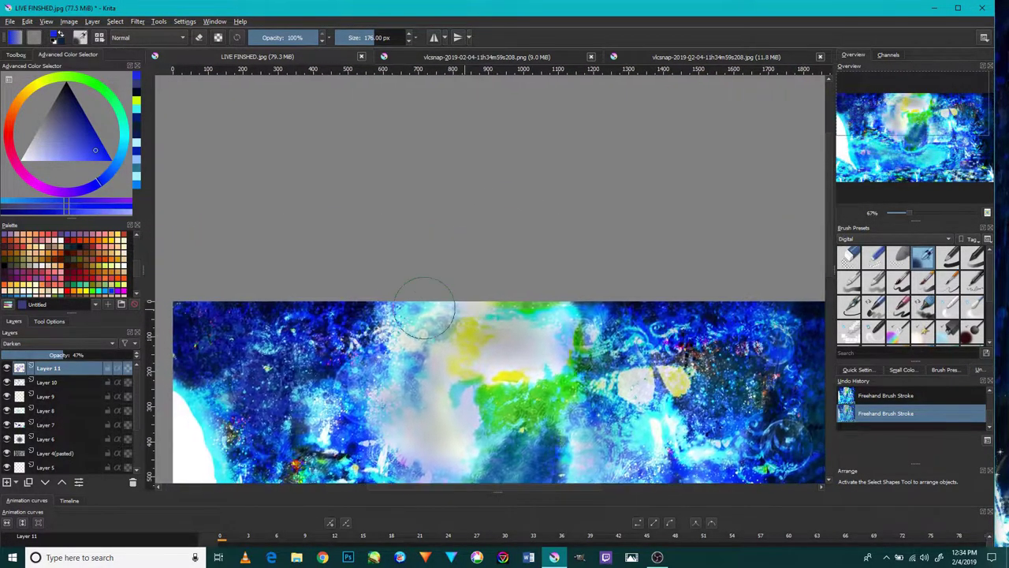
# Switch Layer 11 to Multiply blending at 28% opacity.
pyautogui.click(47, 344)
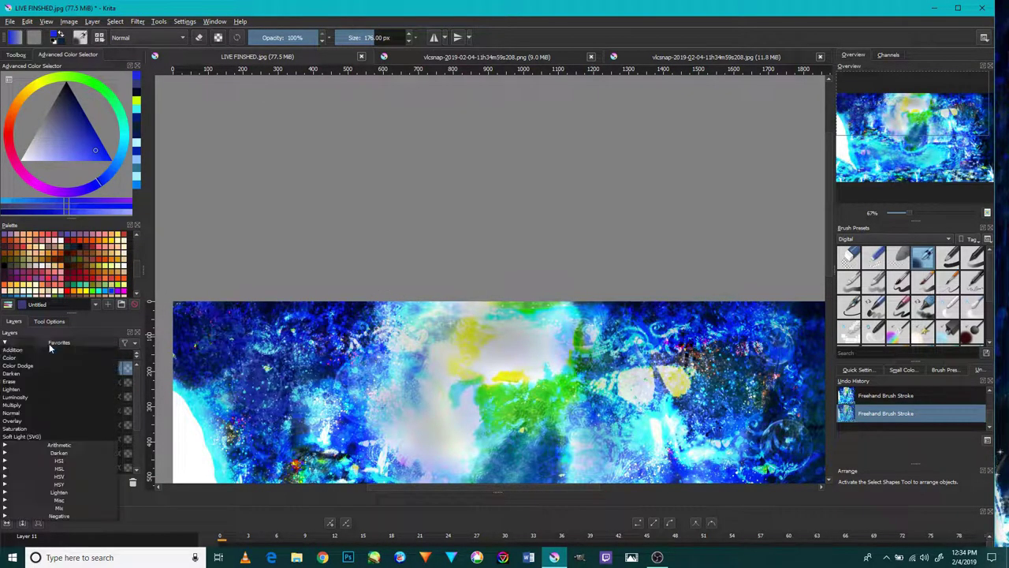
pyautogui.click(34, 404)
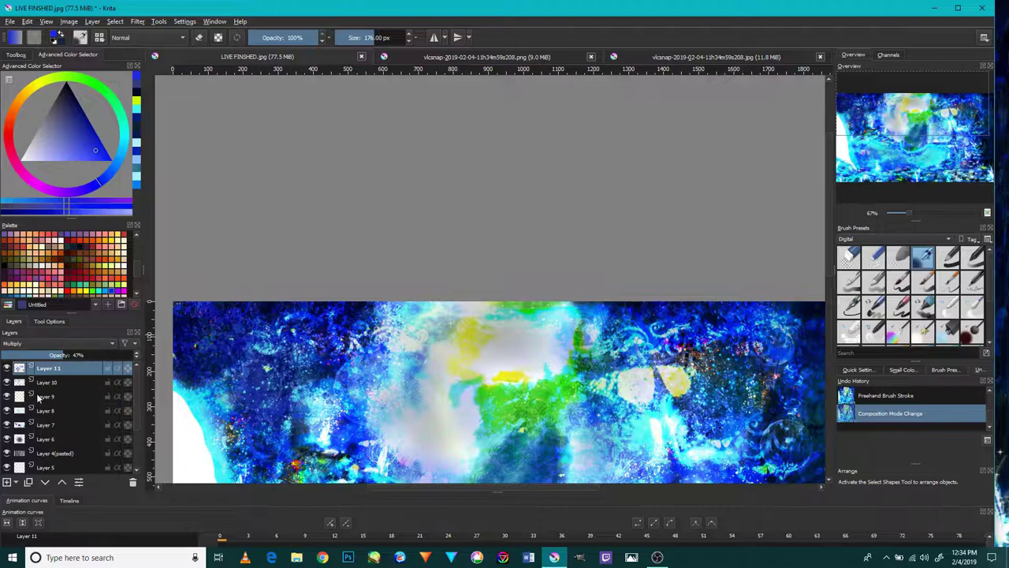
pyautogui.click(94, 355)
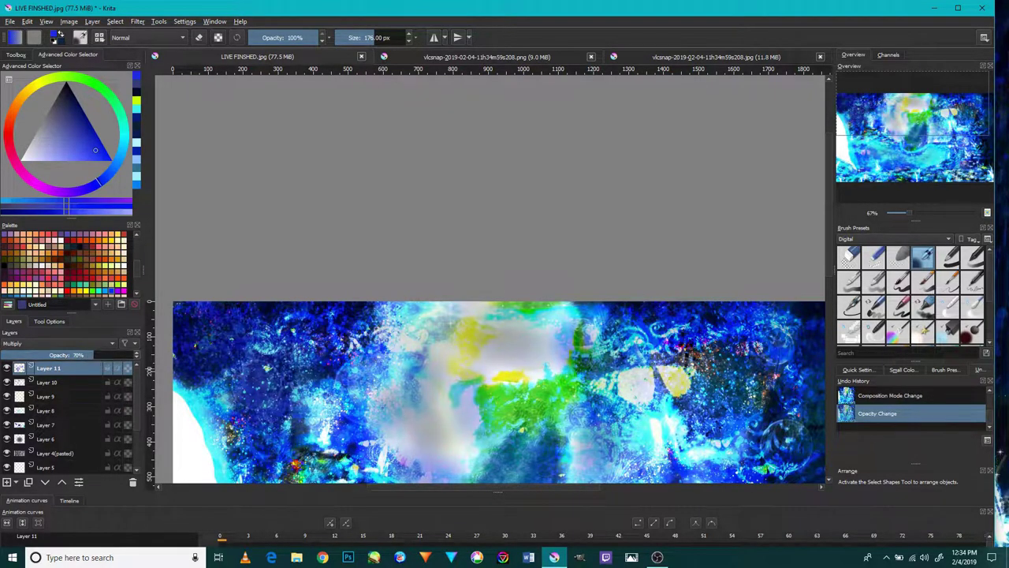
# Brush soft white strokes over the painting's upper-left area.
pyautogui.scroll(3, 470, 396)
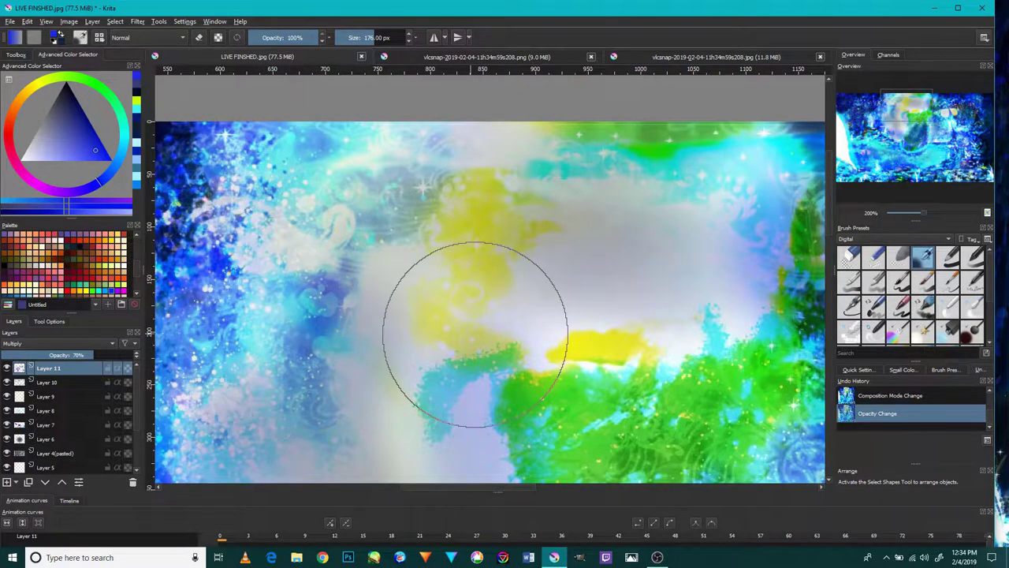
pyautogui.moveTo(591, 319); pyautogui.dragTo(438, 162)
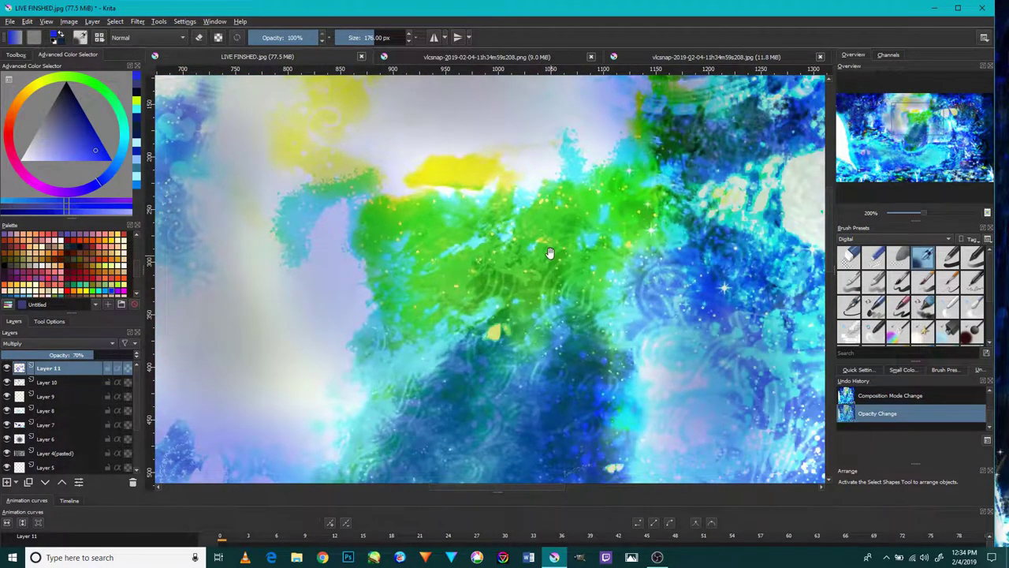
pyautogui.moveTo(550, 253); pyautogui.dragTo(540, 207)
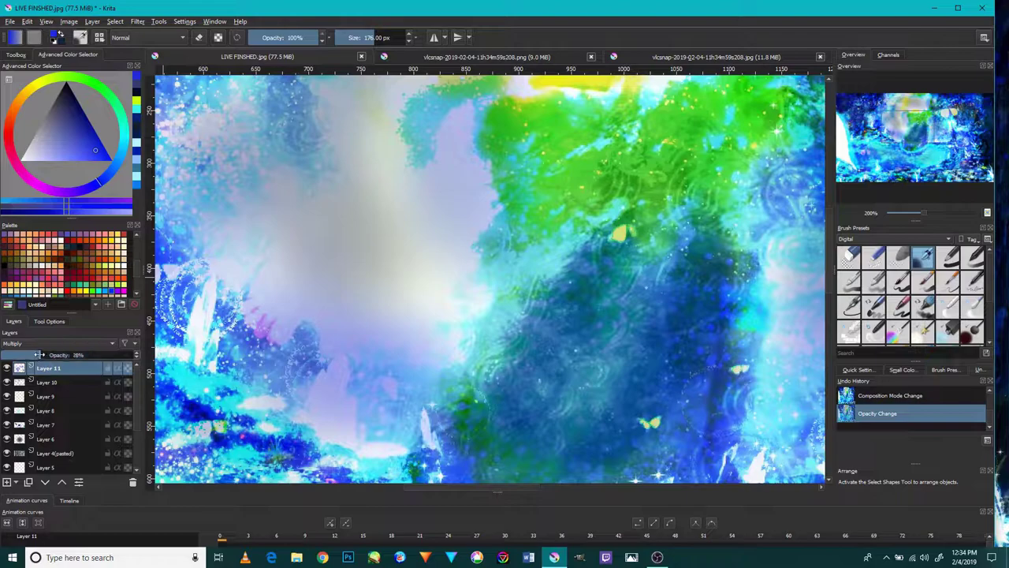
pyautogui.moveTo(379, 212)
pyautogui.mouseDown()
pyautogui.moveTo(291, 335)
pyautogui.moveTo(354, 334)
pyautogui.moveTo(276, 339)
pyautogui.mouseUp()
# Add another soft stroke in the upper left, then pan toward the lower right.
pyautogui.moveTo(249, 216); pyautogui.dragTo(370, 264)
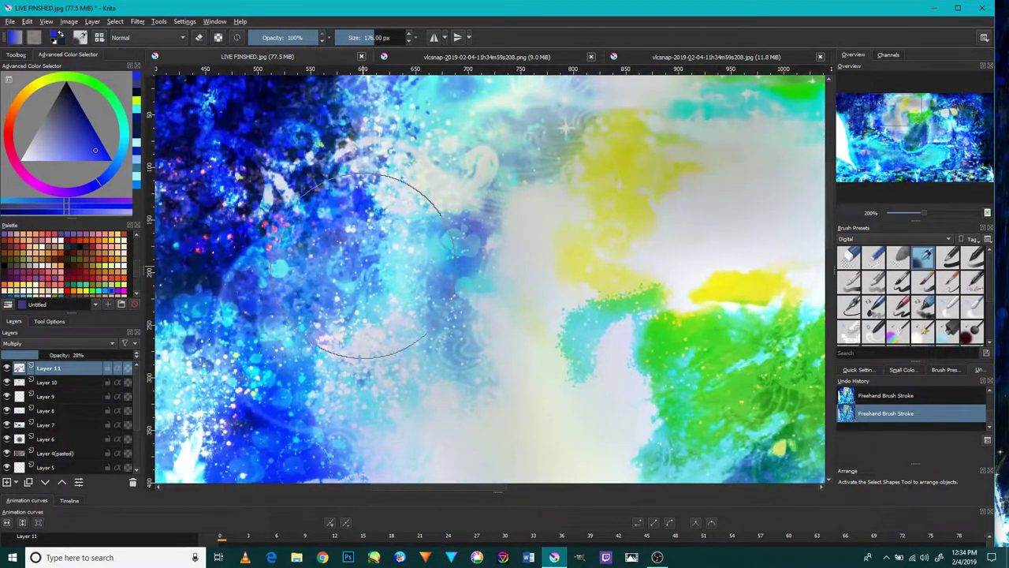
pyautogui.moveTo(394, 197); pyautogui.dragTo(409, 335)
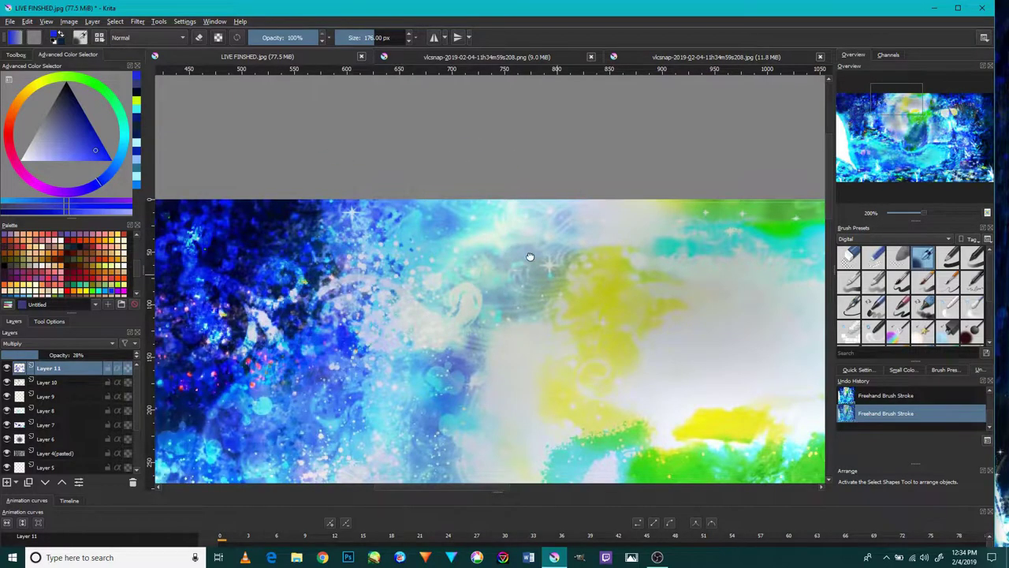
pyautogui.moveTo(530, 256); pyautogui.dragTo(305, 162)
pyautogui.moveTo(687, 225); pyautogui.dragTo(623, 198)
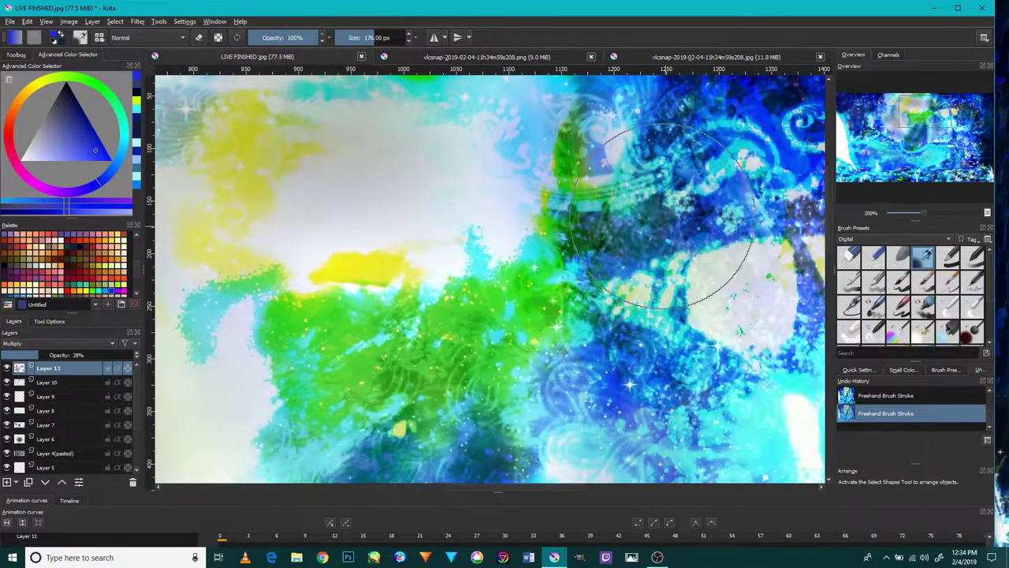
pyautogui.moveTo(599, 410); pyautogui.dragTo(608, 307)
pyautogui.moveTo(533, 473); pyautogui.dragTo(542, 391)
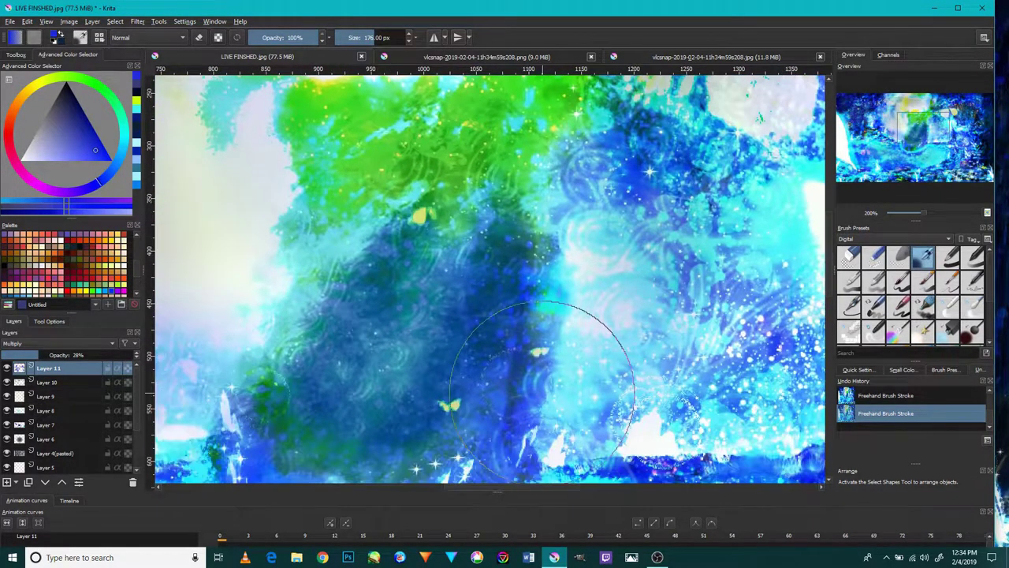
pyautogui.scroll(-5, 591, 389)
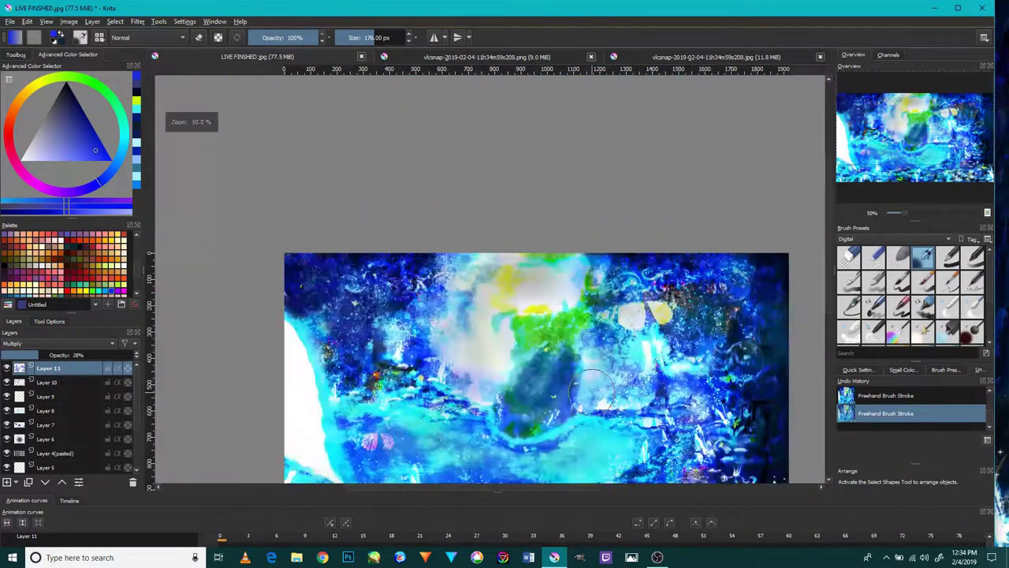
pyautogui.scroll(2, 593, 389)
pyautogui.scroll(1, 593, 389)
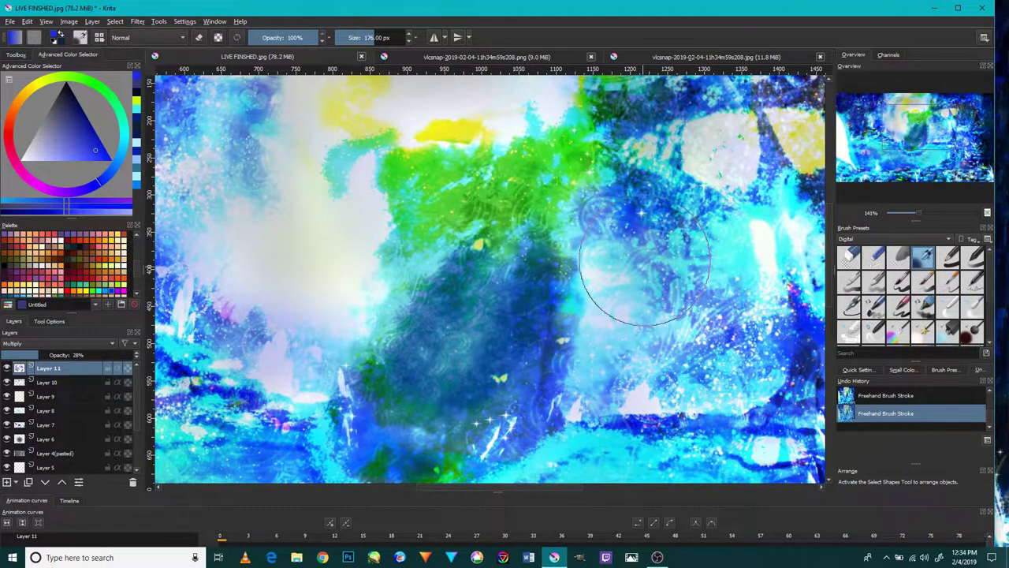
# Pan and zoom across the upper-right, lower-left and top-right areas to survey the painting.
pyautogui.moveTo(797, 161); pyautogui.dragTo(580, 260)
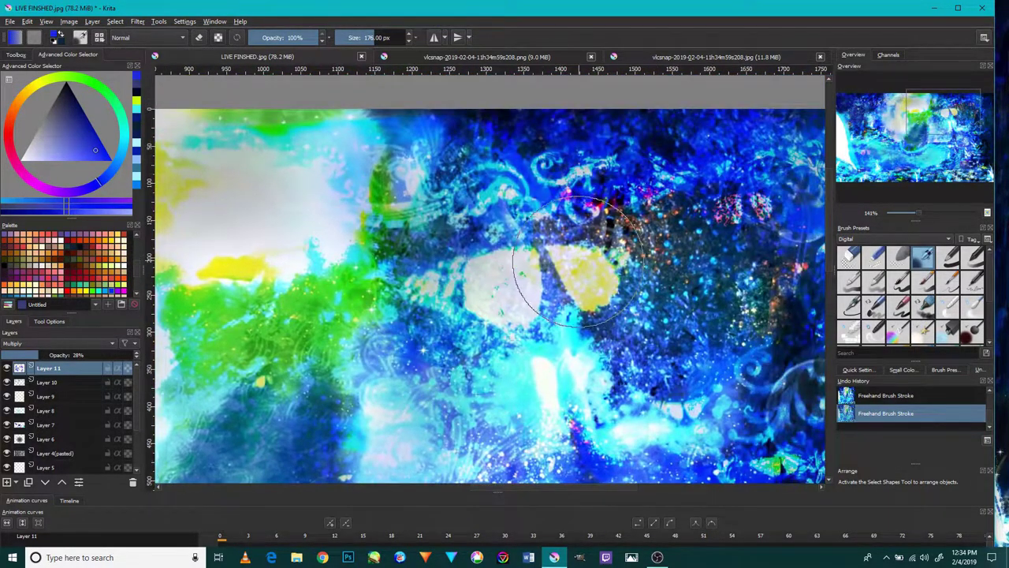
pyautogui.moveTo(599, 144); pyautogui.dragTo(342, 164)
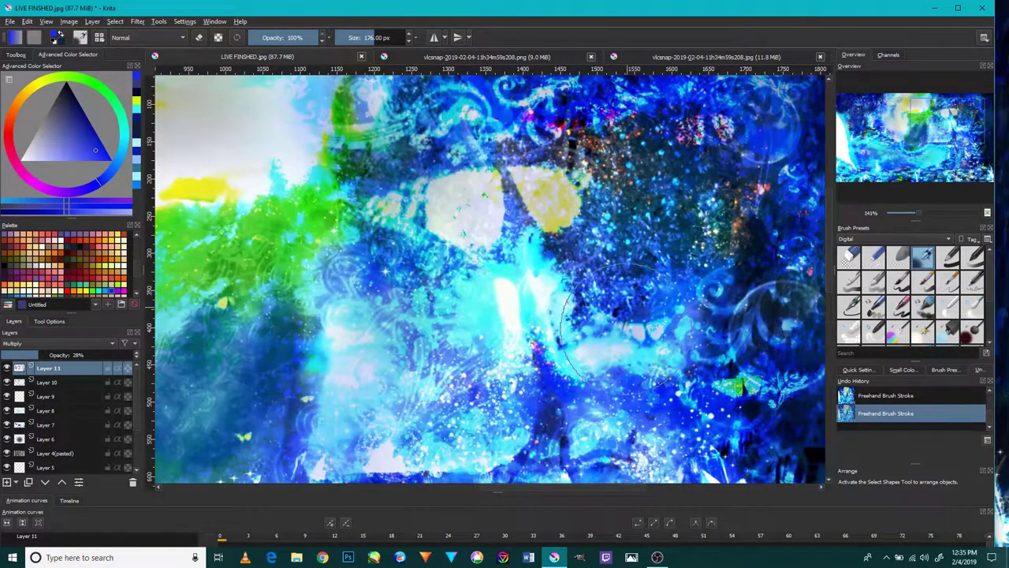
pyautogui.scroll(-3, 595, 308)
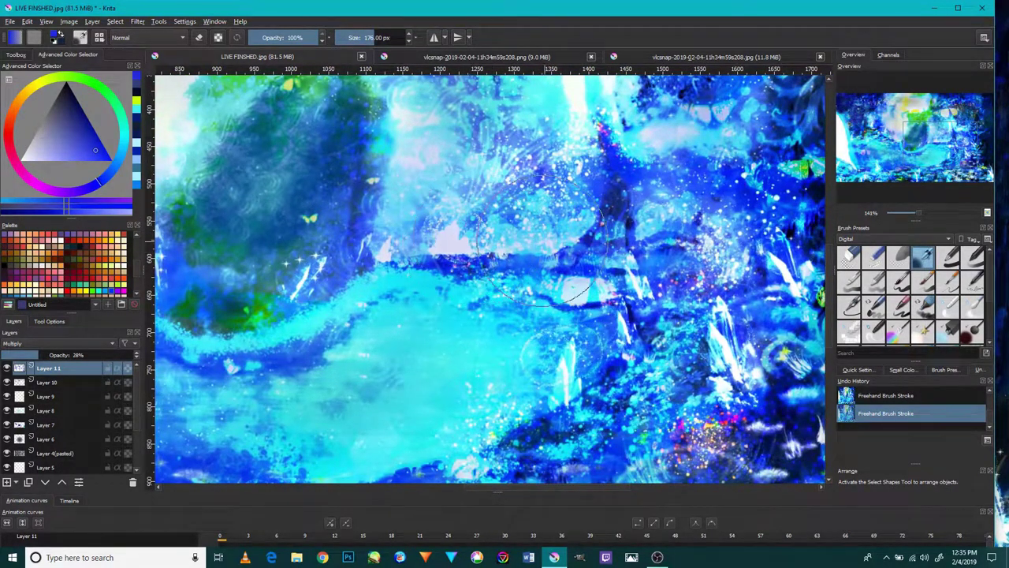
pyautogui.scroll(-5, 465, 327)
pyautogui.scroll(3, 465, 328)
pyautogui.scroll(2, 465, 323)
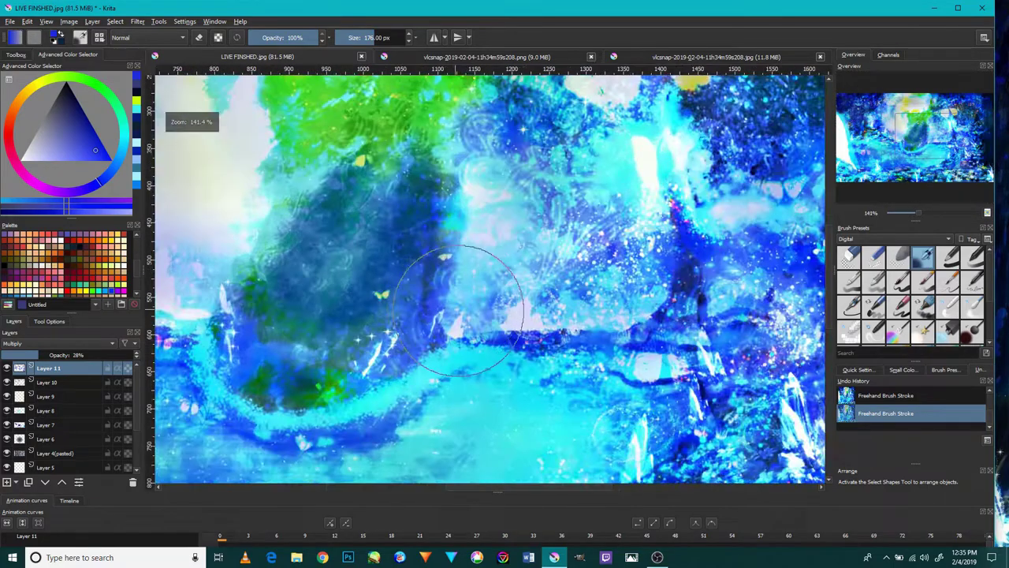
pyautogui.moveTo(466, 299); pyautogui.dragTo(576, 217)
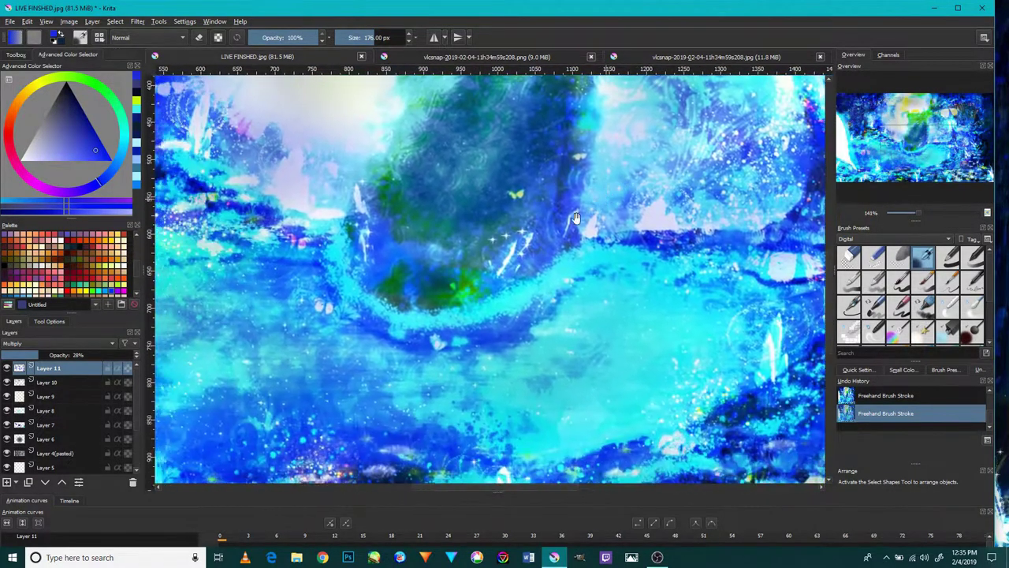
pyautogui.moveTo(480, 282)
pyautogui.mouseDown()
pyautogui.moveTo(566, 243)
pyautogui.moveTo(592, 299)
pyautogui.moveTo(558, 362)
pyautogui.mouseUp()
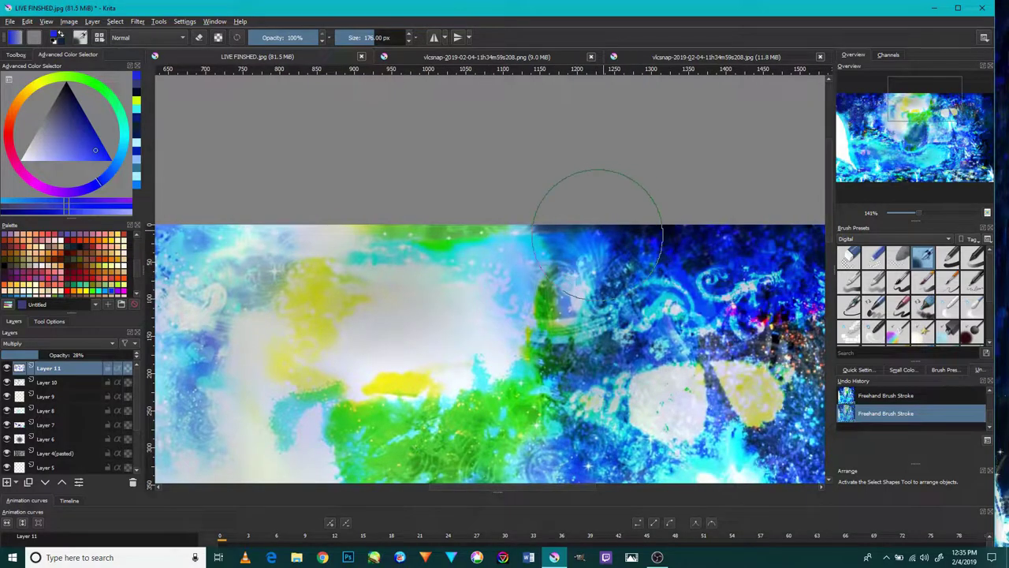
pyautogui.moveTo(711, 229); pyautogui.dragTo(607, 263)
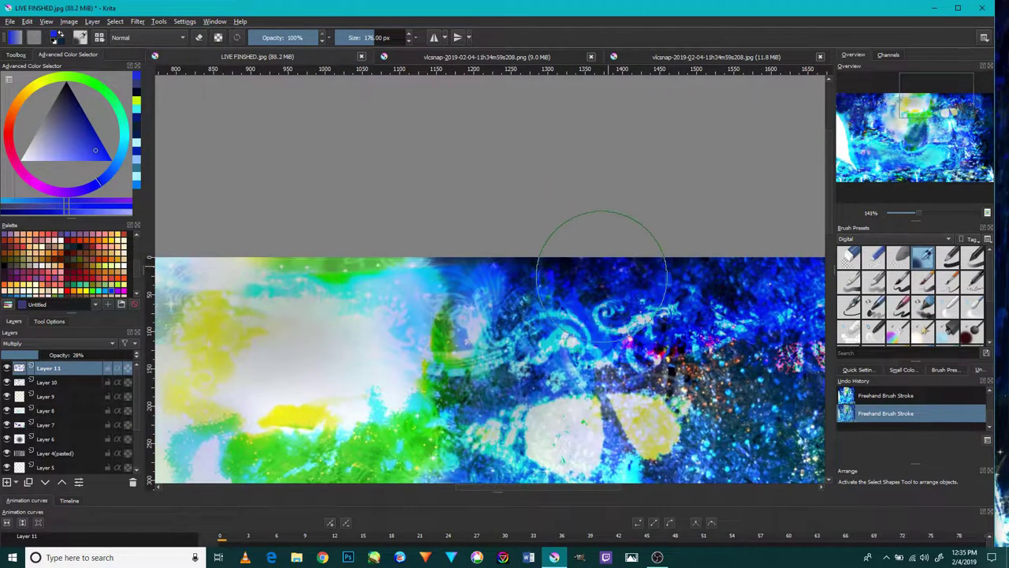
pyautogui.scroll(-3, 615, 335)
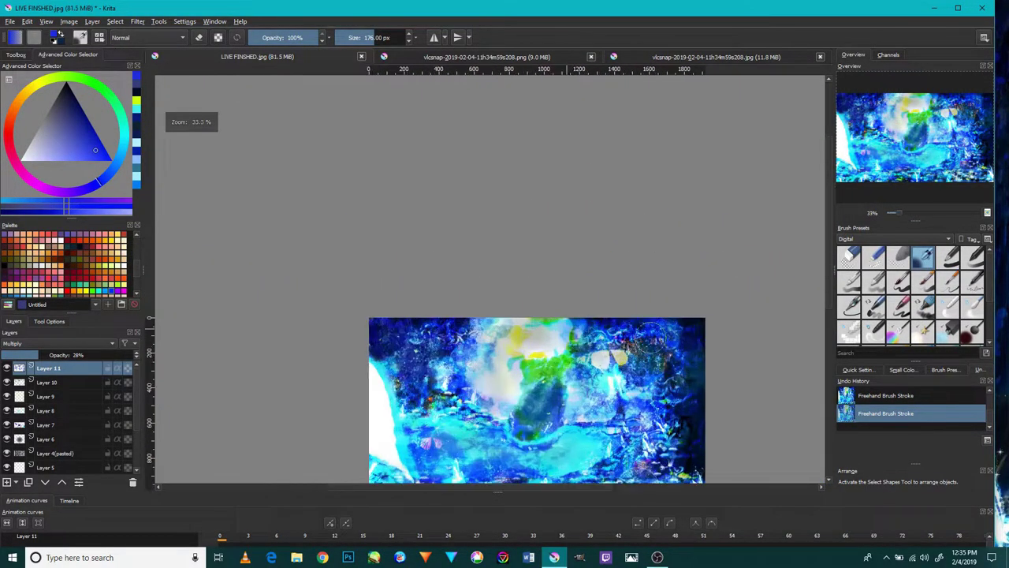
pyautogui.scroll(5, 623, 331)
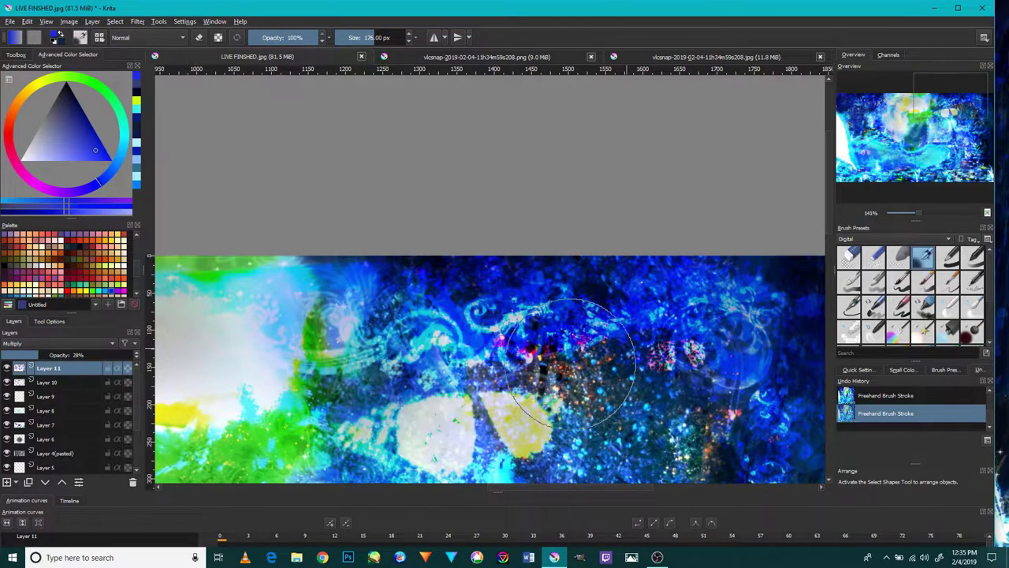
pyautogui.scroll(-2, 513, 331)
pyautogui.scroll(2, 596, 386)
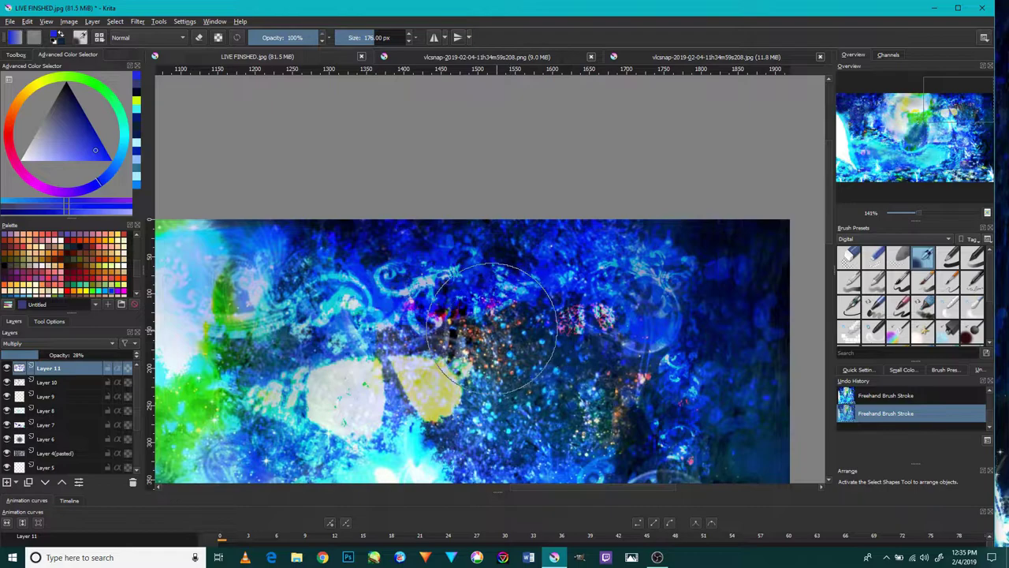
pyautogui.moveTo(482, 329); pyautogui.dragTo(619, 270)
pyautogui.moveTo(355, 368); pyautogui.dragTo(491, 310)
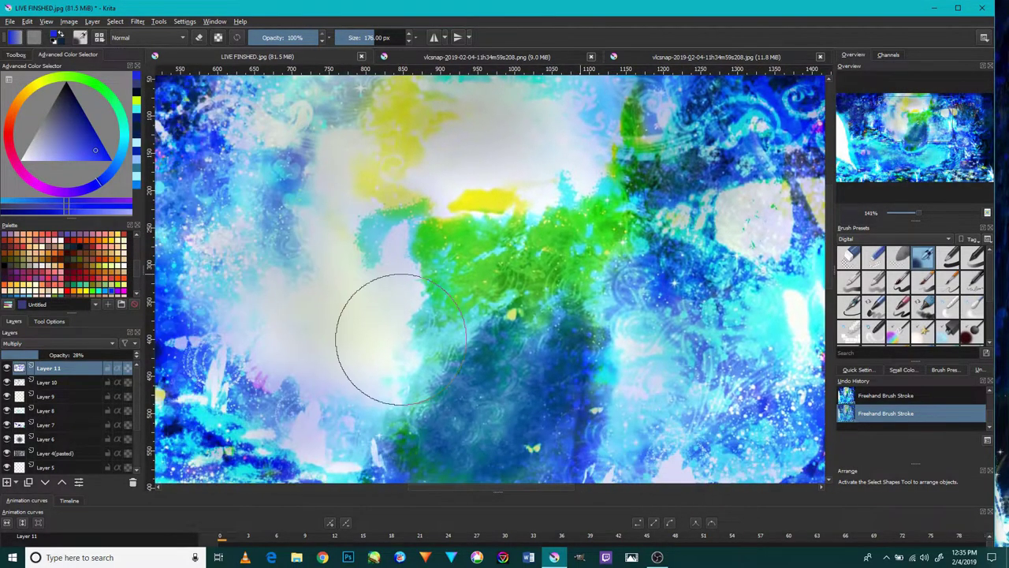
pyautogui.moveTo(344, 315); pyautogui.dragTo(624, 299)
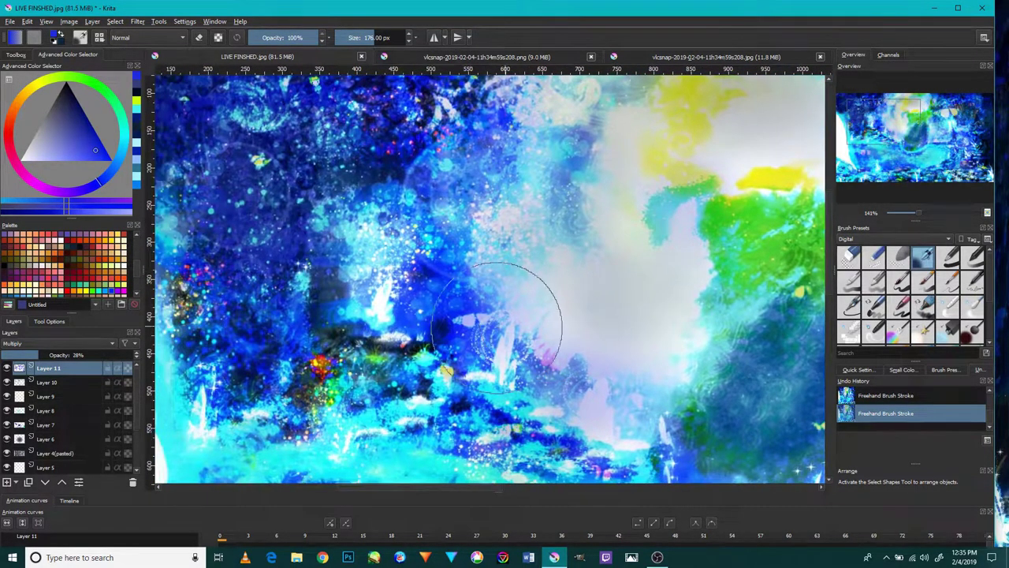
pyautogui.moveTo(411, 334); pyautogui.dragTo(550, 314)
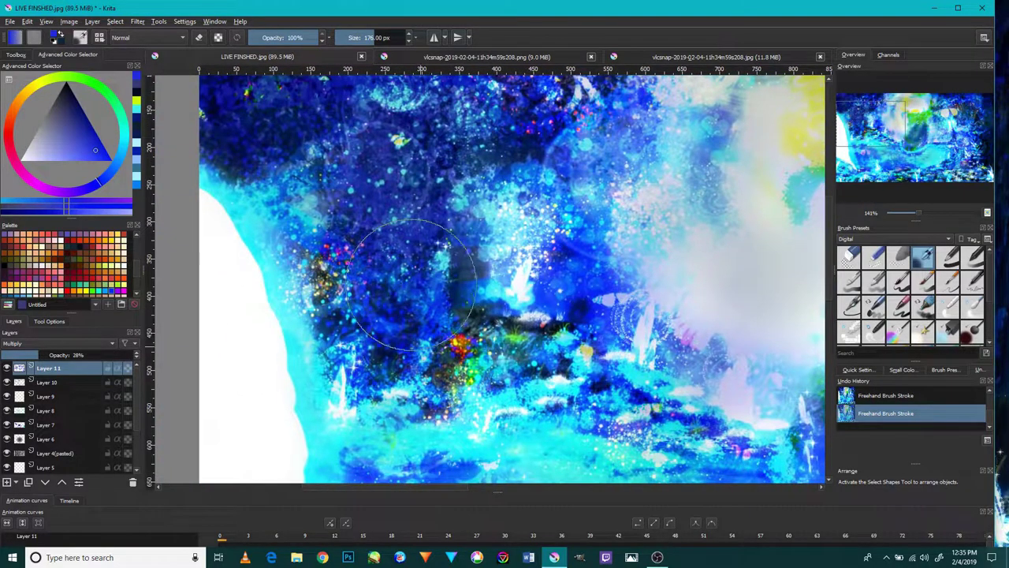
pyautogui.scroll(-3, 430, 347)
pyautogui.scroll(-1, 473, 395)
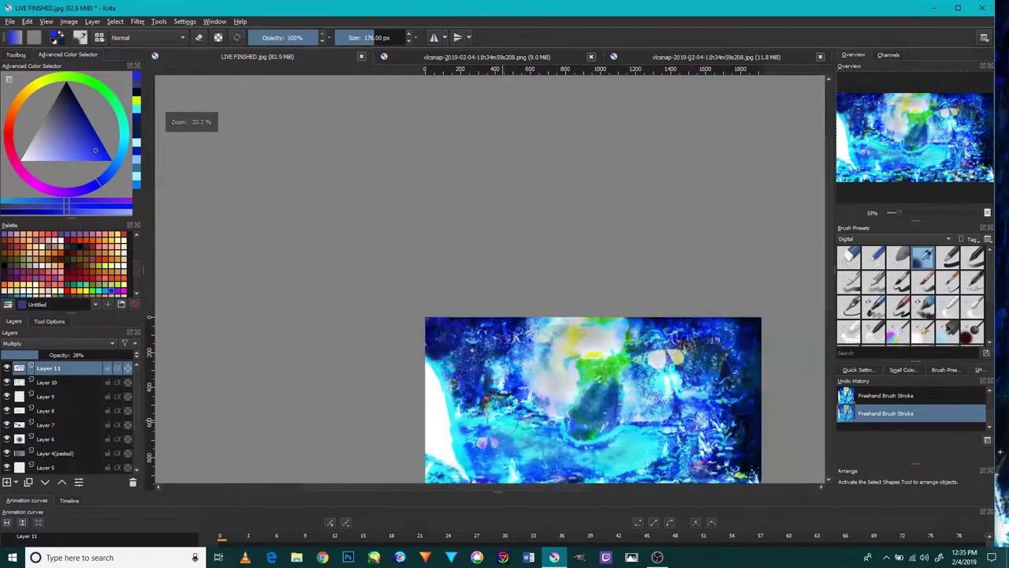
pyautogui.scroll(1, 496, 426)
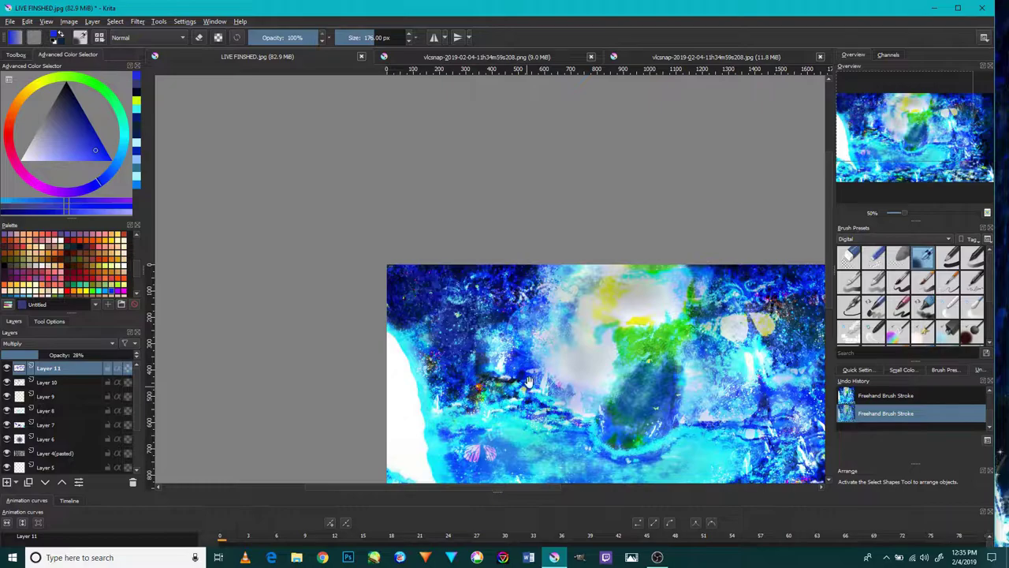
pyautogui.moveTo(550, 347); pyautogui.dragTo(419, 248)
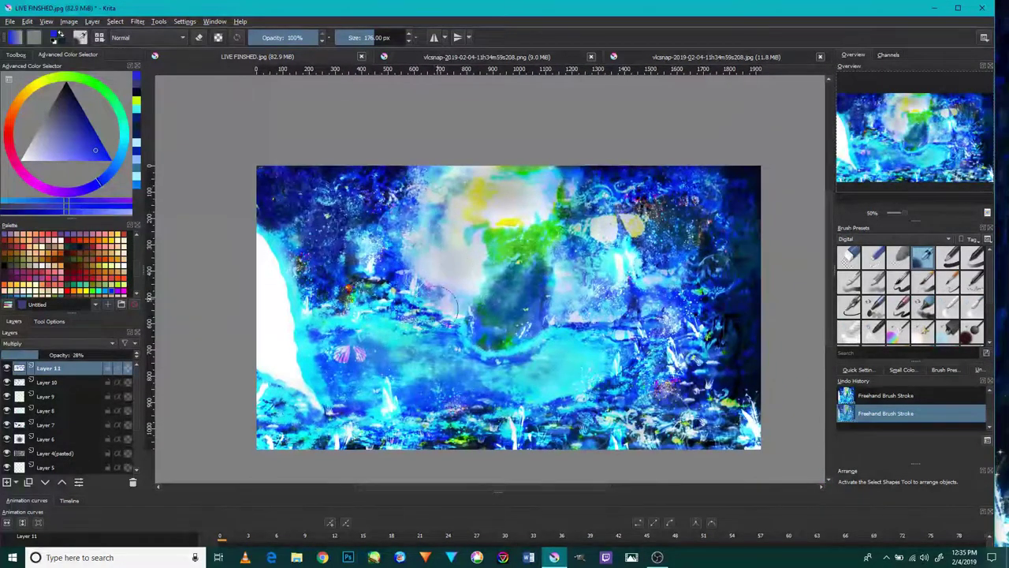
pyautogui.scroll(3, 424, 370)
pyautogui.scroll(1, 425, 370)
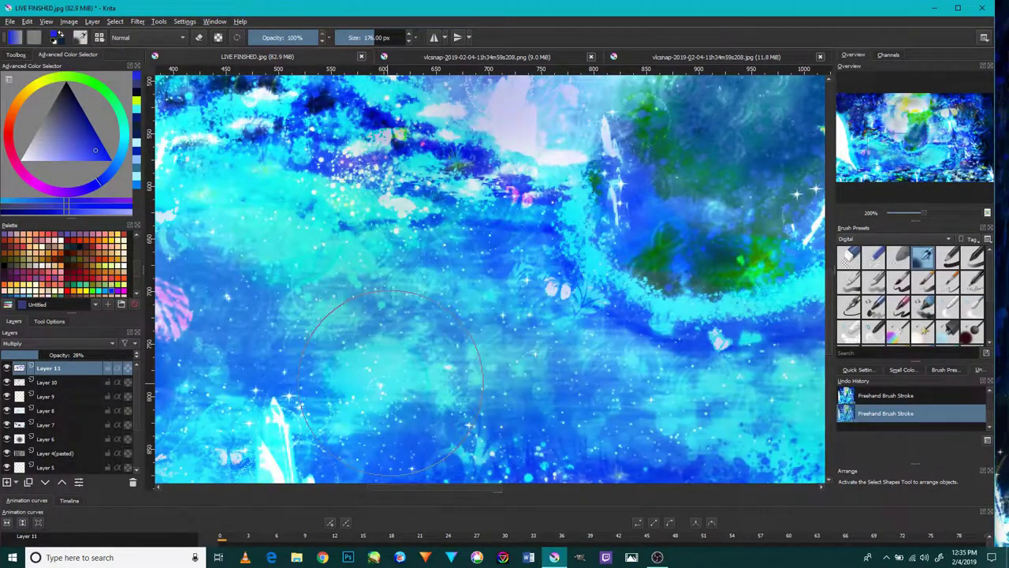
pyautogui.scroll(-2, 473, 371)
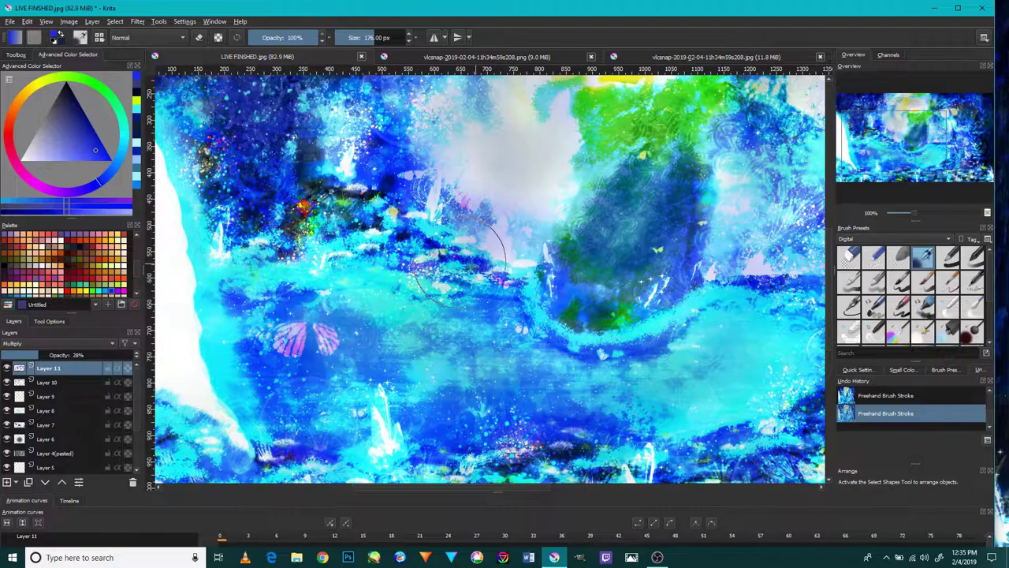
pyautogui.scroll(-2, 300, 229)
pyautogui.scroll(2, 544, 287)
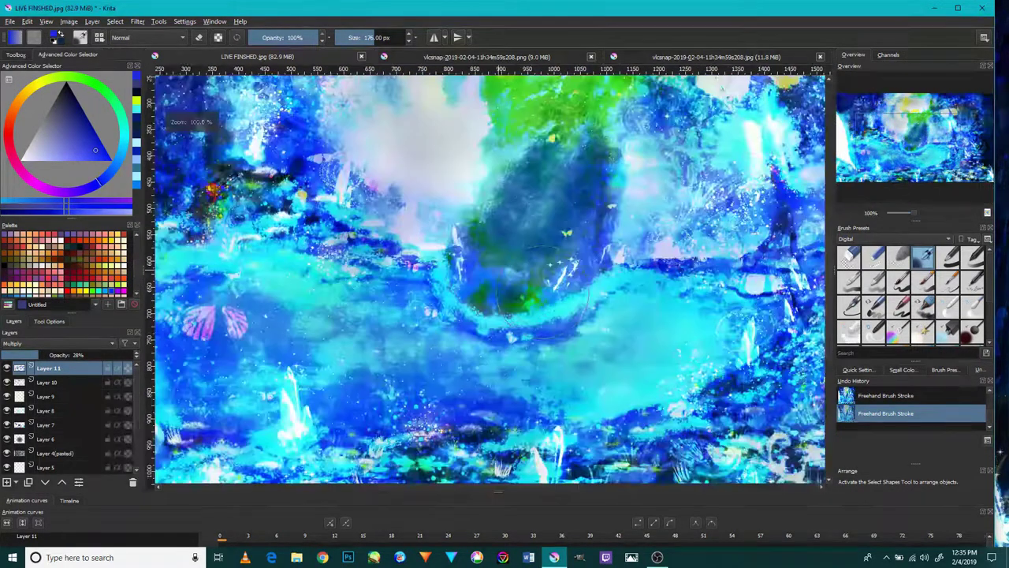
pyautogui.moveTo(655, 293); pyautogui.dragTo(563, 359)
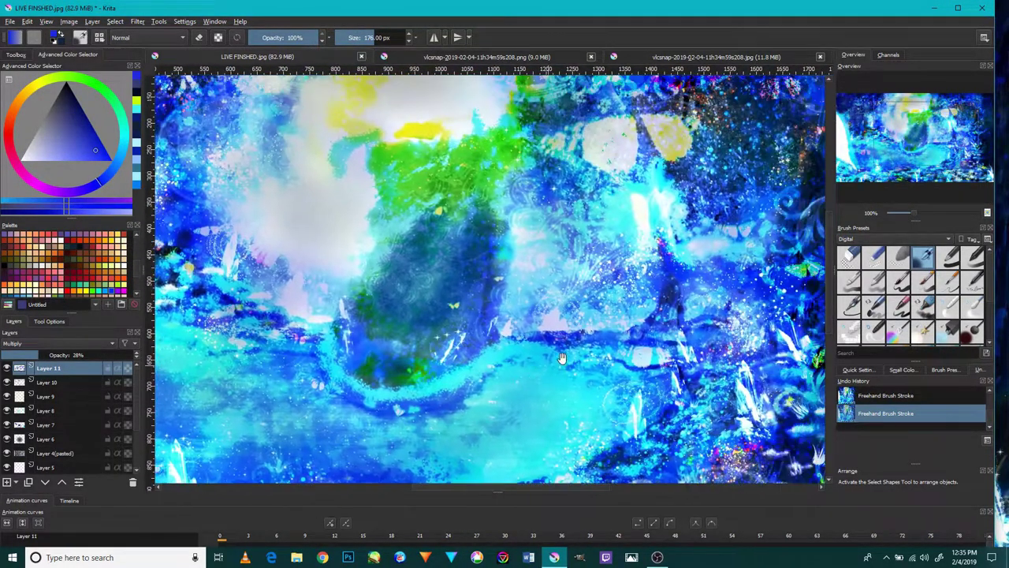
pyautogui.scroll(-2, 644, 339)
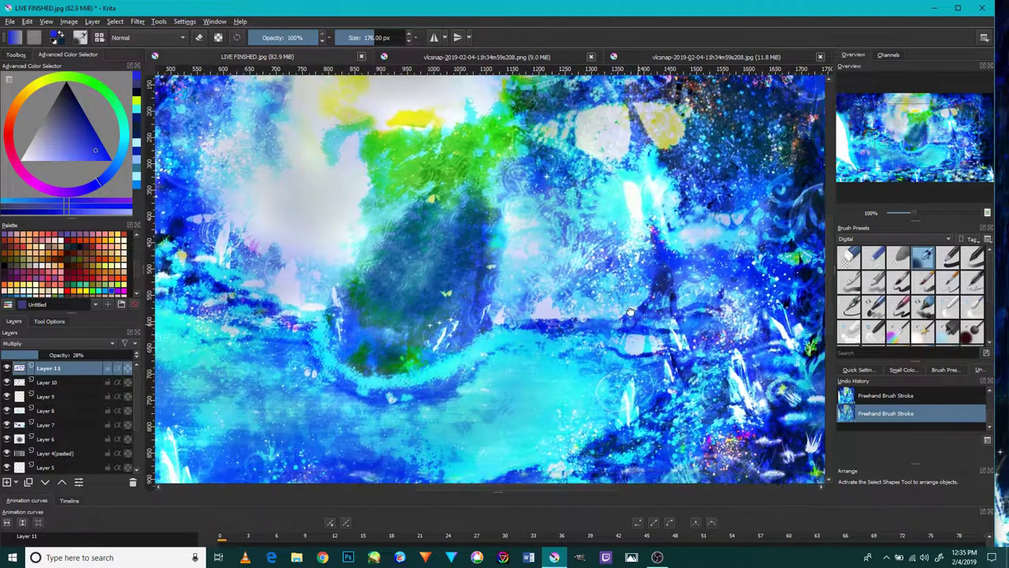
pyautogui.moveTo(702, 363); pyautogui.dragTo(597, 354)
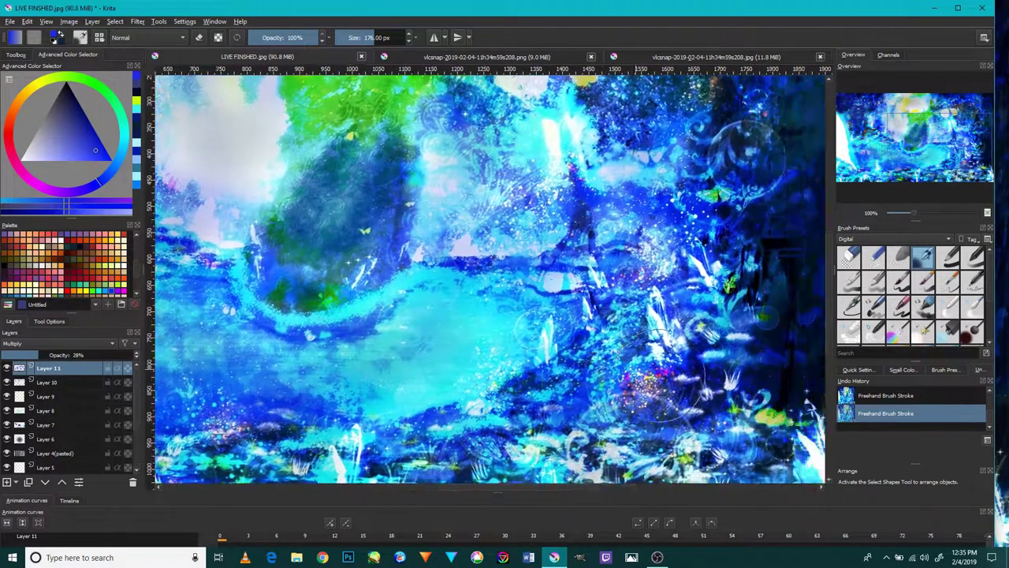
pyautogui.moveTo(729, 350); pyautogui.dragTo(658, 383)
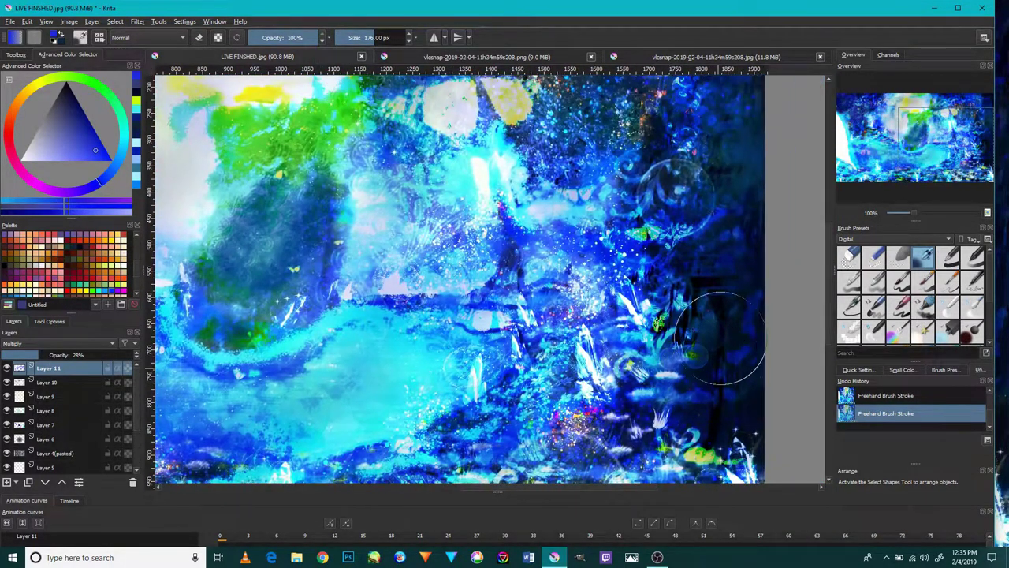
pyautogui.moveTo(490, 317); pyautogui.dragTo(562, 280)
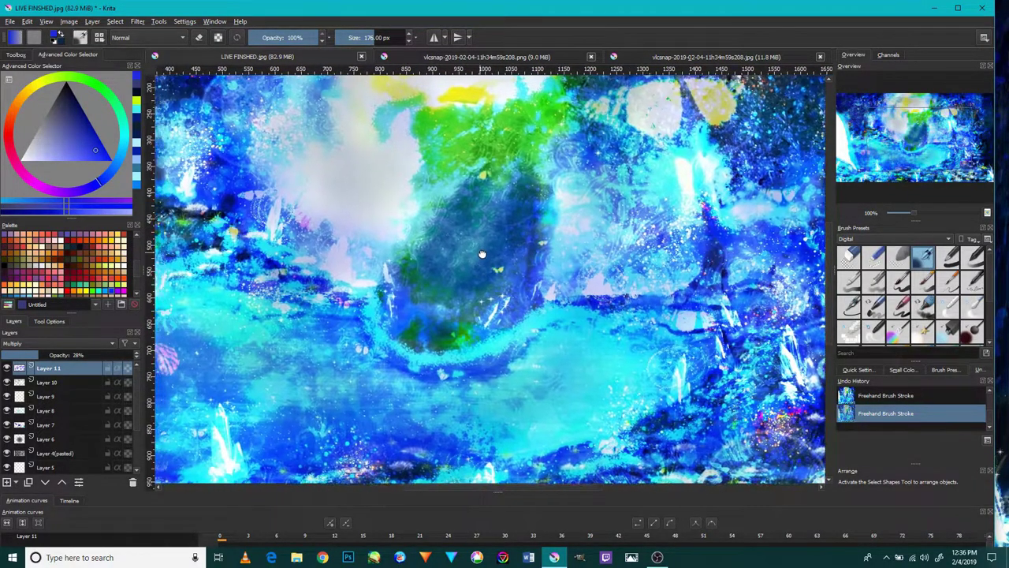
pyautogui.moveTo(480, 245); pyautogui.dragTo(714, 264)
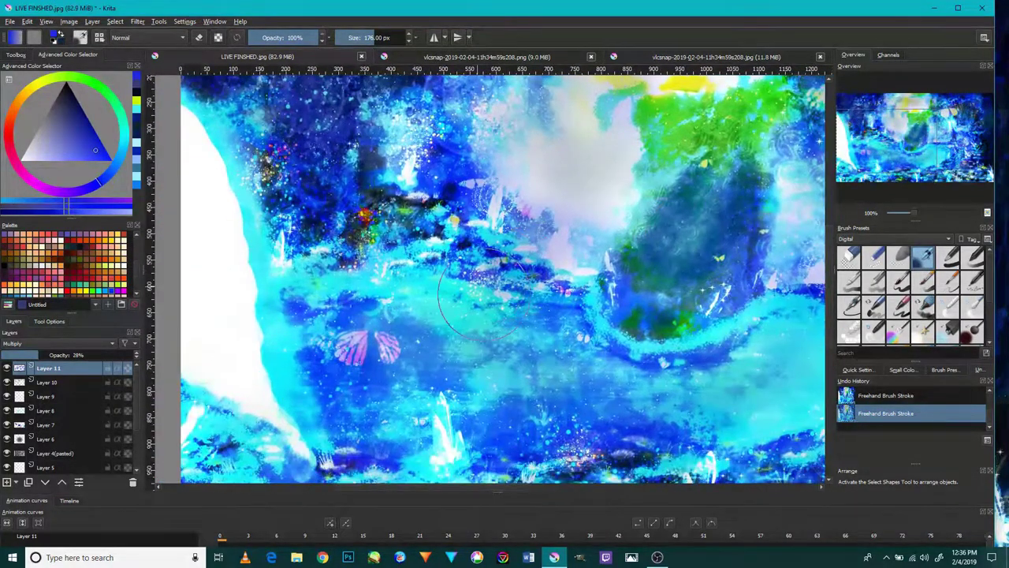
pyautogui.moveTo(394, 189); pyautogui.dragTo(405, 268)
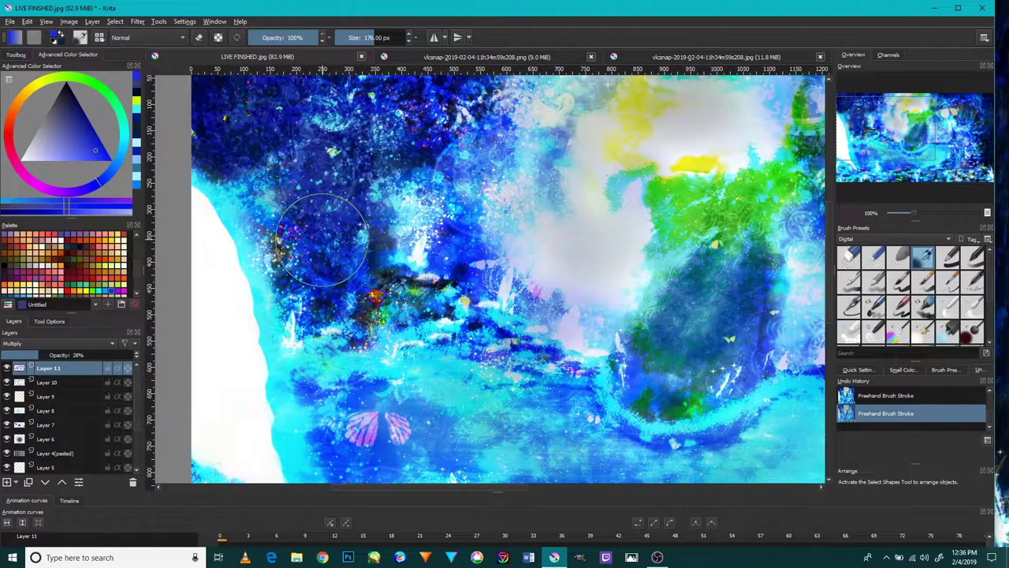
pyautogui.moveTo(296, 207); pyautogui.dragTo(333, 294)
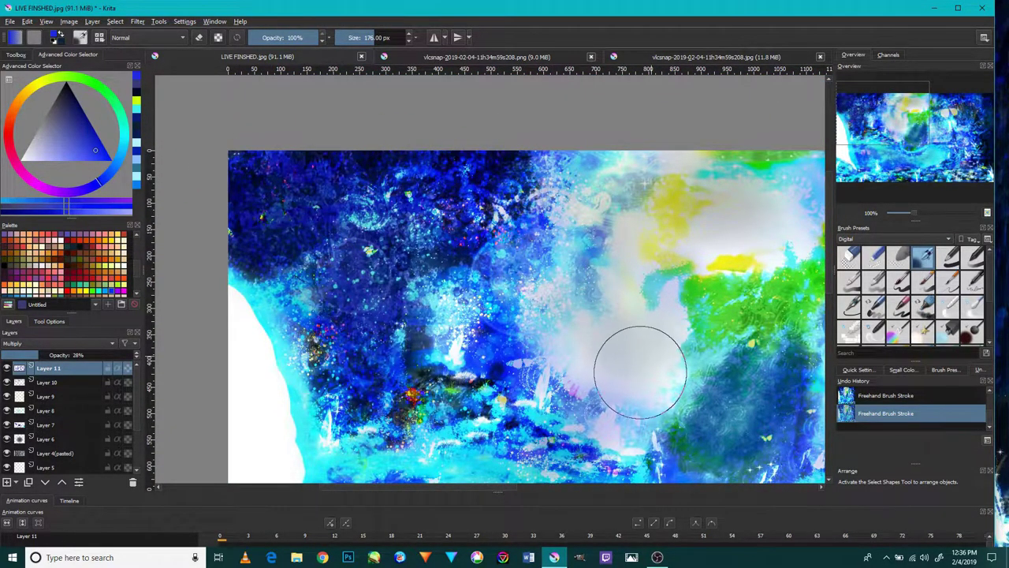
pyautogui.scroll(-2, 637, 368)
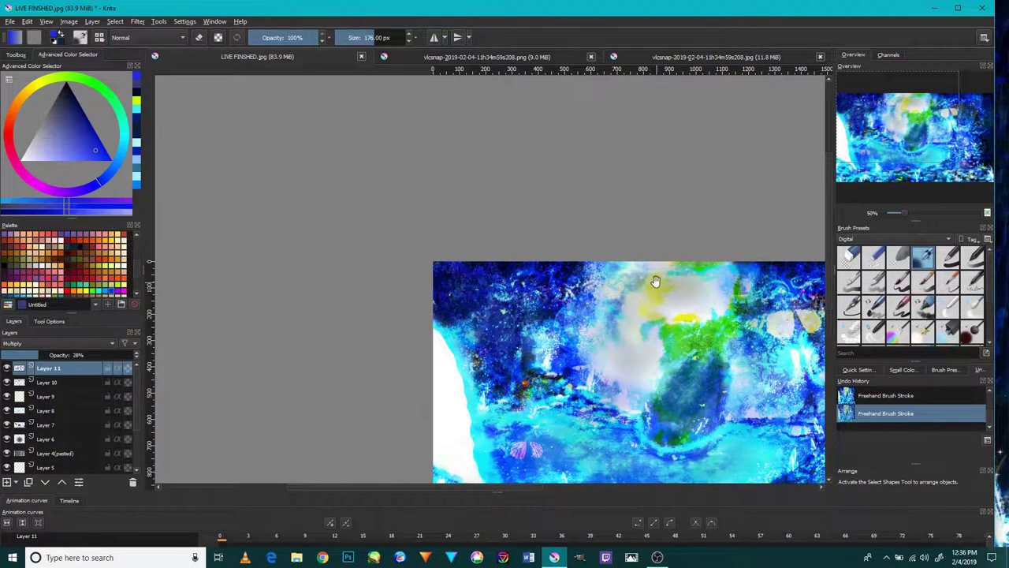
pyautogui.moveTo(654, 281)
pyautogui.mouseDown()
pyautogui.moveTo(624, 287)
pyautogui.moveTo(475, 184)
pyautogui.mouseUp()
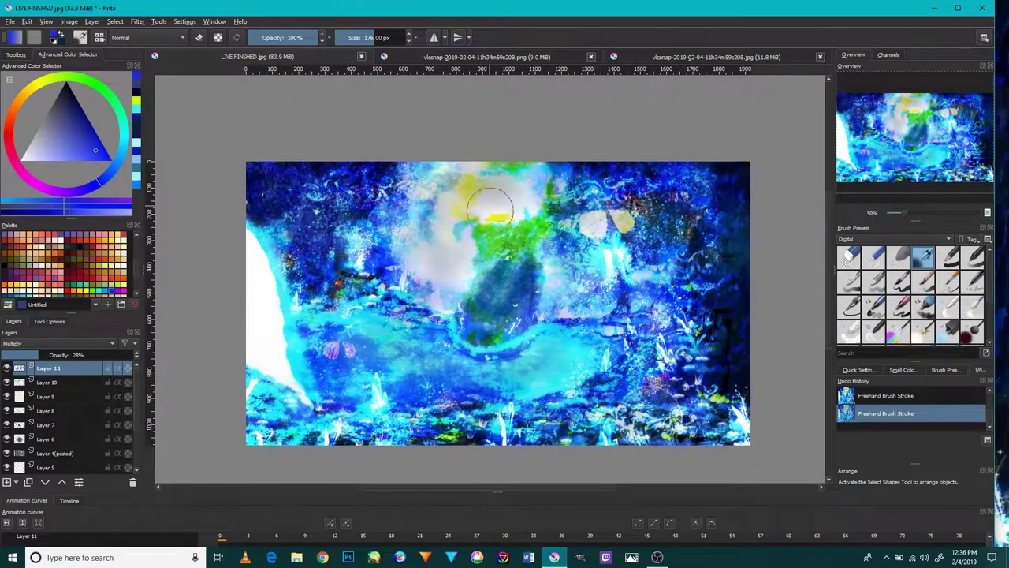
pyautogui.scroll(3, 495, 219)
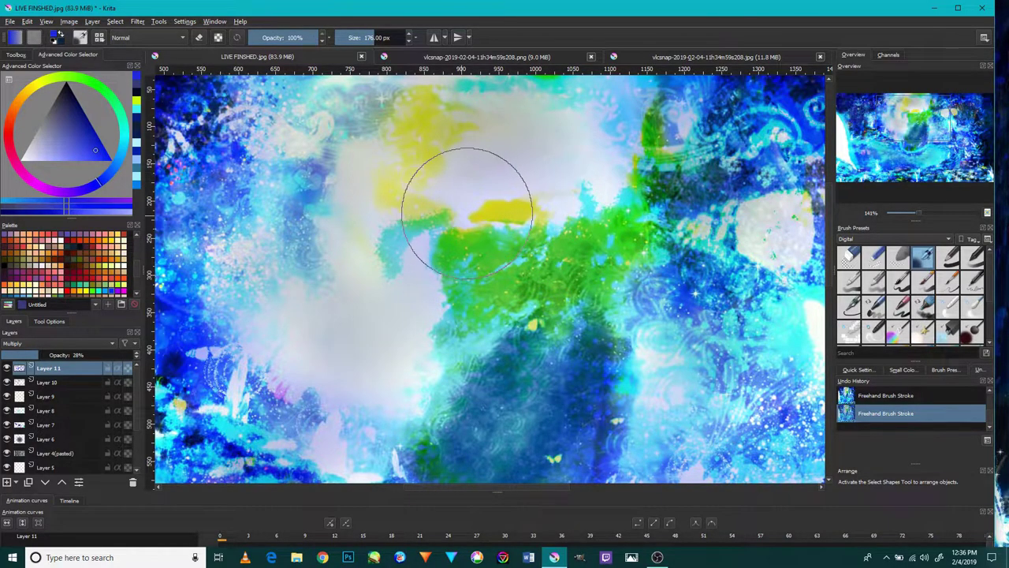
pyautogui.moveTo(493, 181); pyautogui.dragTo(569, 236)
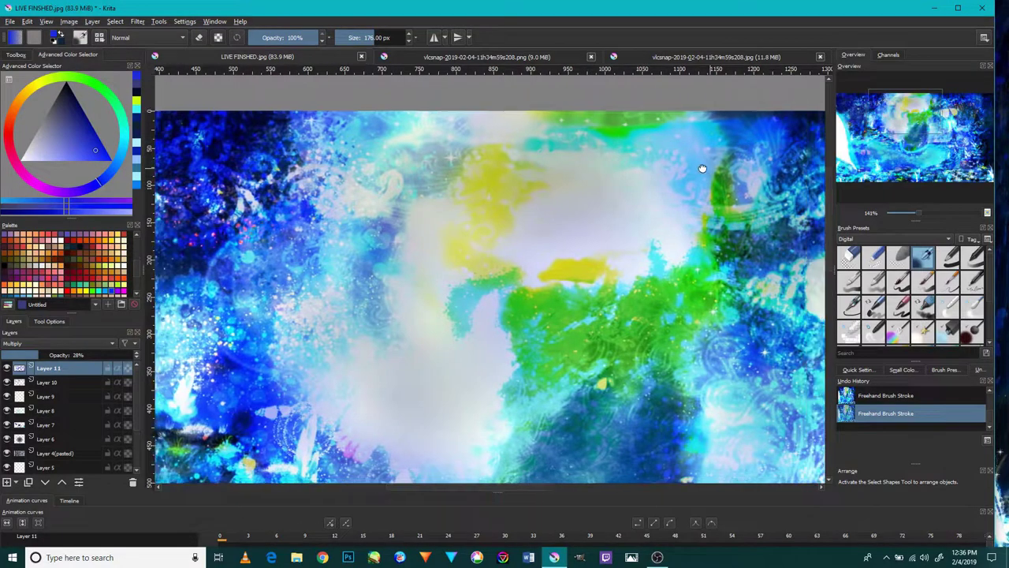
pyautogui.moveTo(708, 175); pyautogui.dragTo(530, 228)
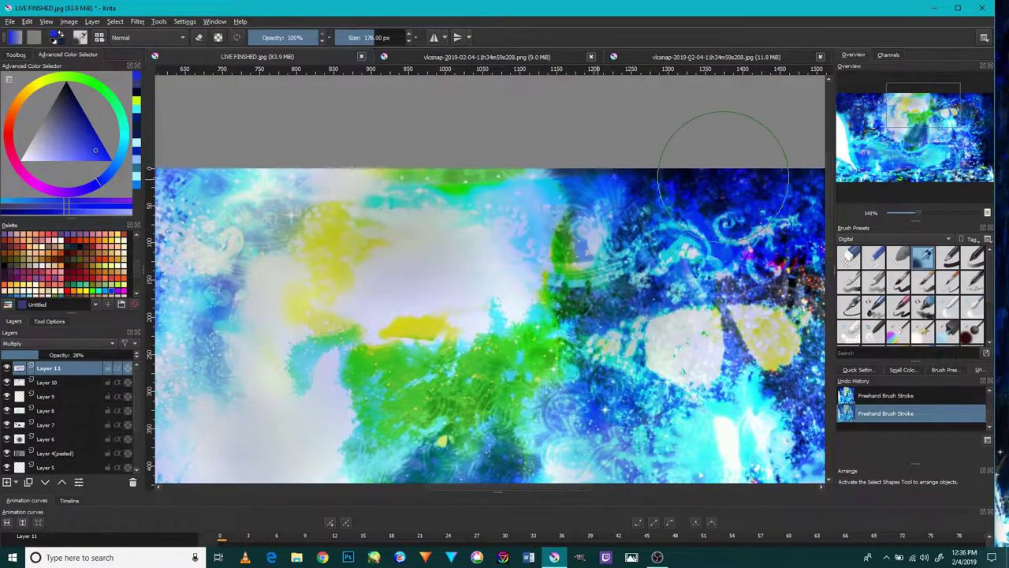
pyautogui.moveTo(604, 275); pyautogui.dragTo(619, 164)
pyautogui.moveTo(622, 341); pyautogui.dragTo(587, 246)
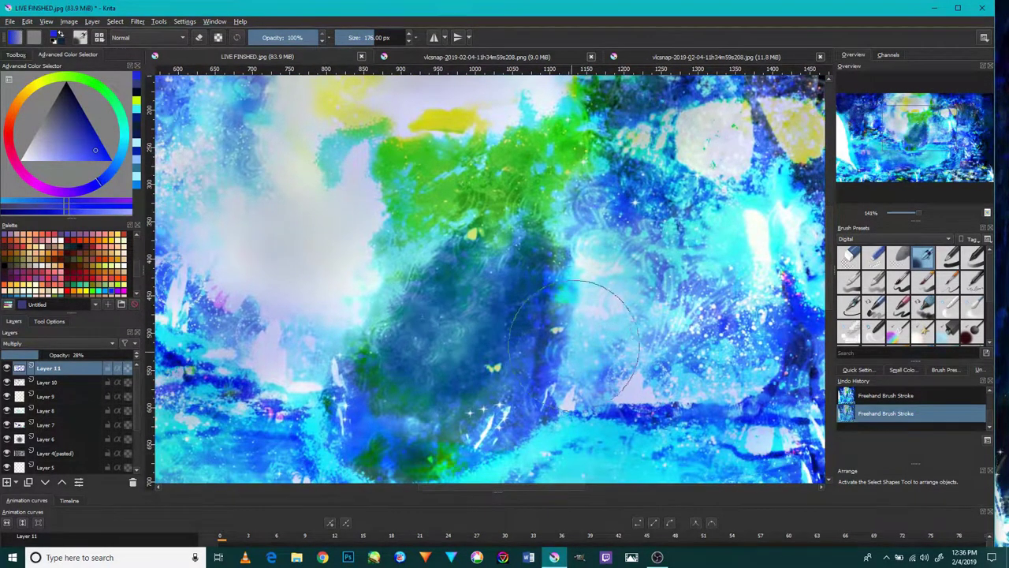
pyautogui.moveTo(418, 335); pyautogui.dragTo(473, 280)
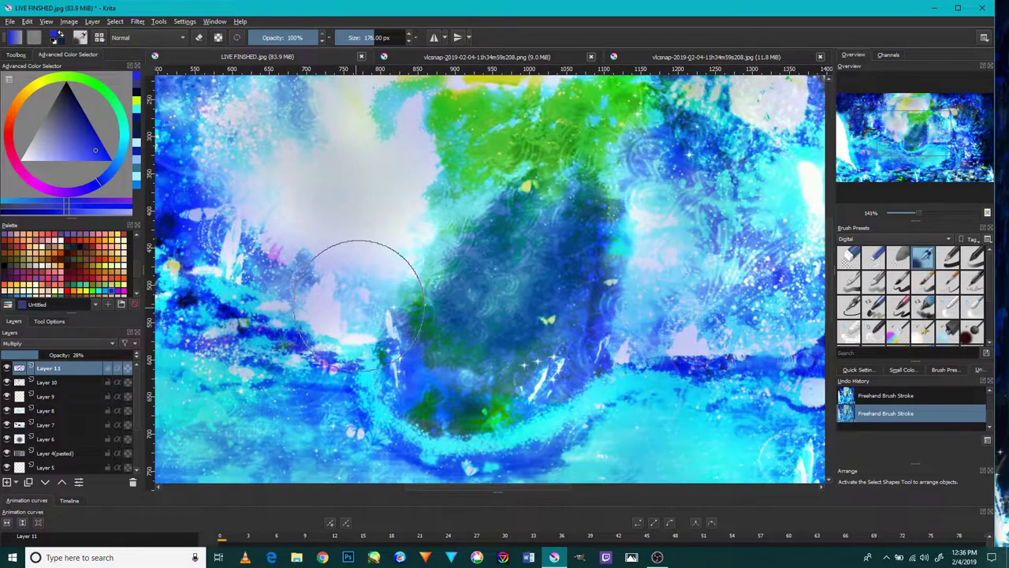
pyautogui.moveTo(473, 393); pyautogui.dragTo(402, 326)
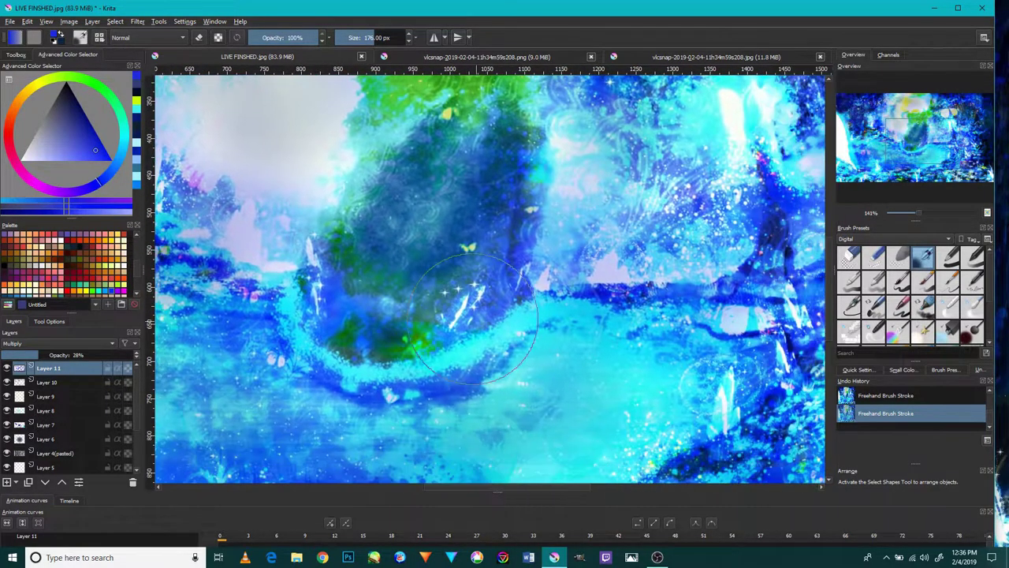
pyautogui.moveTo(197, 394); pyautogui.dragTo(530, 367)
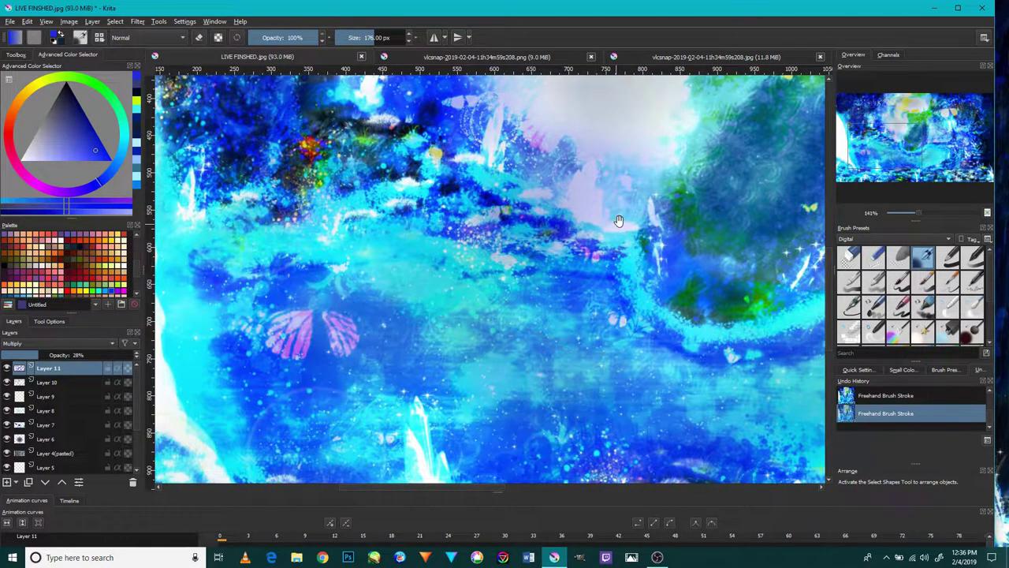
pyautogui.moveTo(619, 221); pyautogui.dragTo(659, 312)
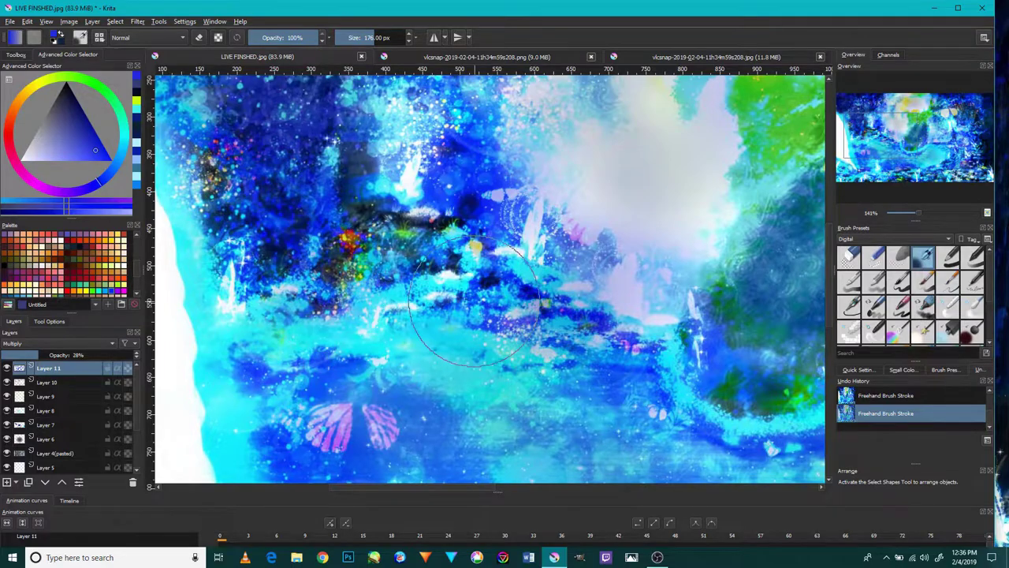
pyautogui.scroll(1, 627, 398)
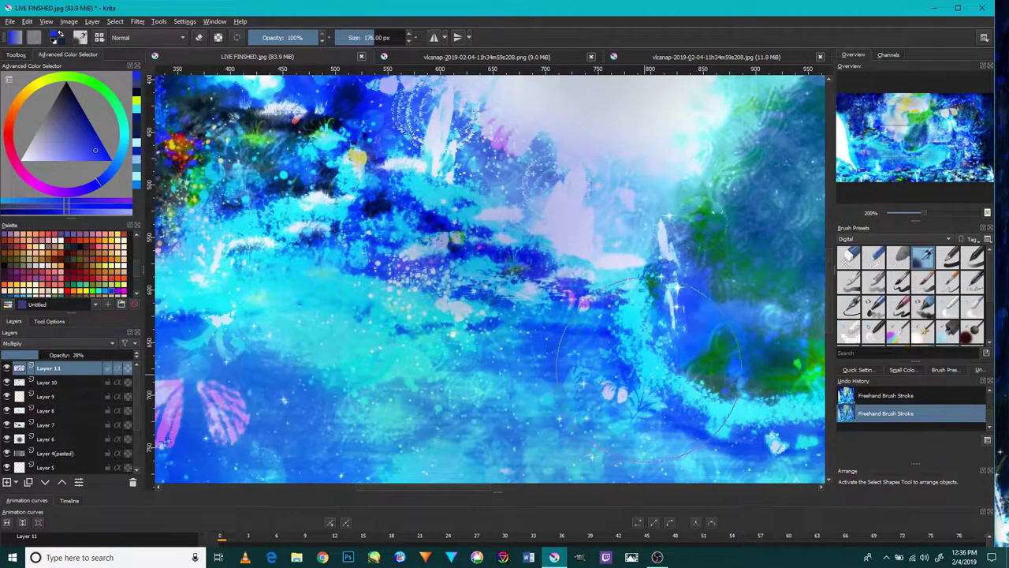
pyautogui.moveTo(643, 398); pyautogui.dragTo(504, 315)
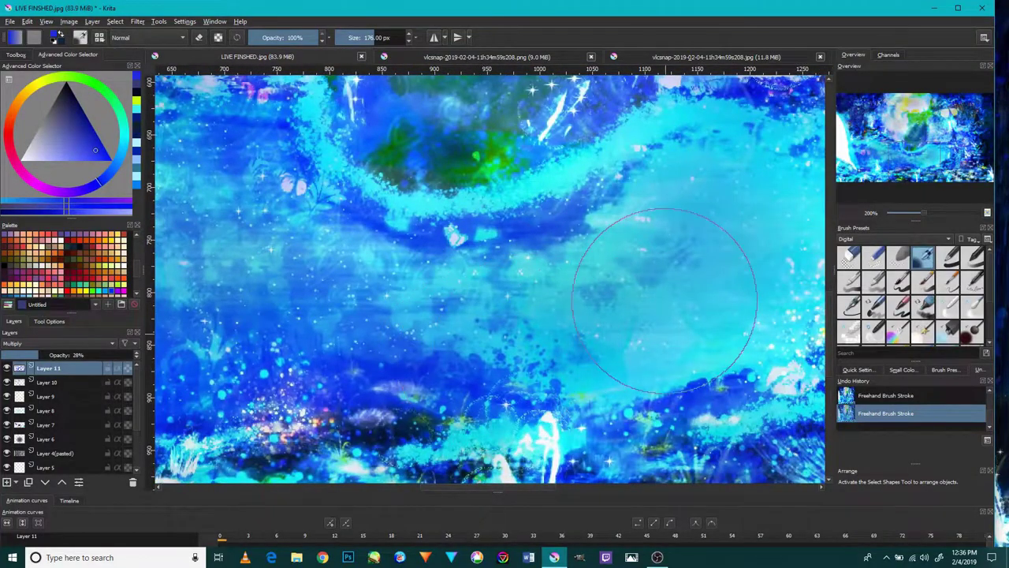
pyautogui.moveTo(467, 62)
pyautogui.mouseDown()
pyautogui.moveTo(550, 178)
pyautogui.moveTo(612, 315)
pyautogui.mouseUp()
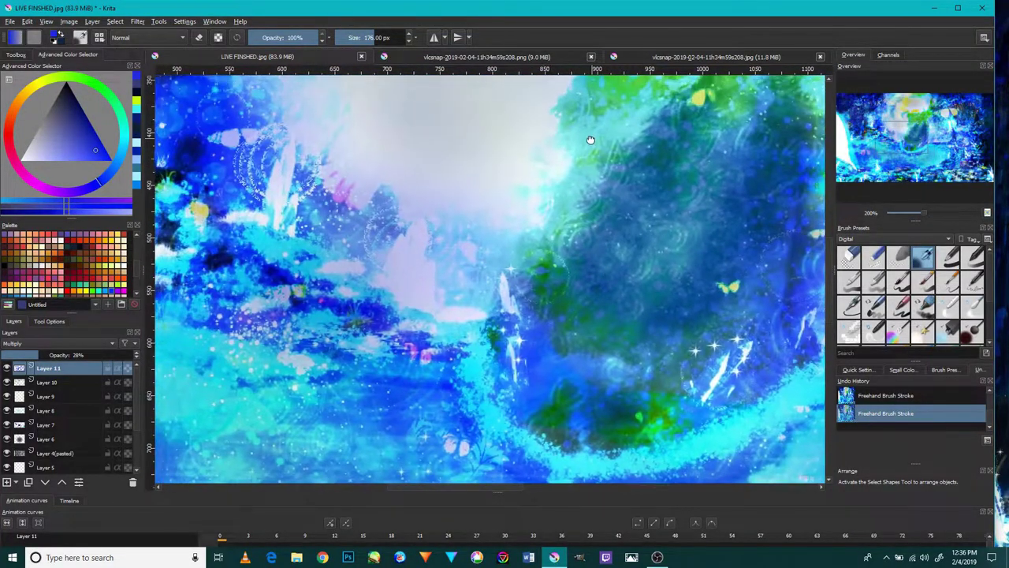
pyautogui.moveTo(590, 140); pyautogui.dragTo(551, 306)
pyautogui.moveTo(564, 267); pyautogui.dragTo(410, 284)
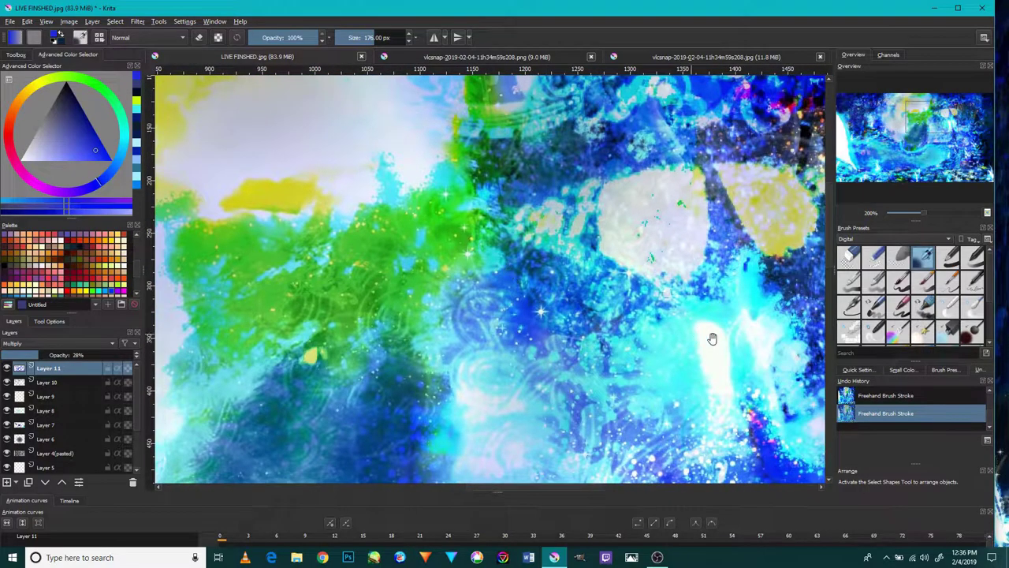
pyautogui.moveTo(709, 338); pyautogui.dragTo(559, 205)
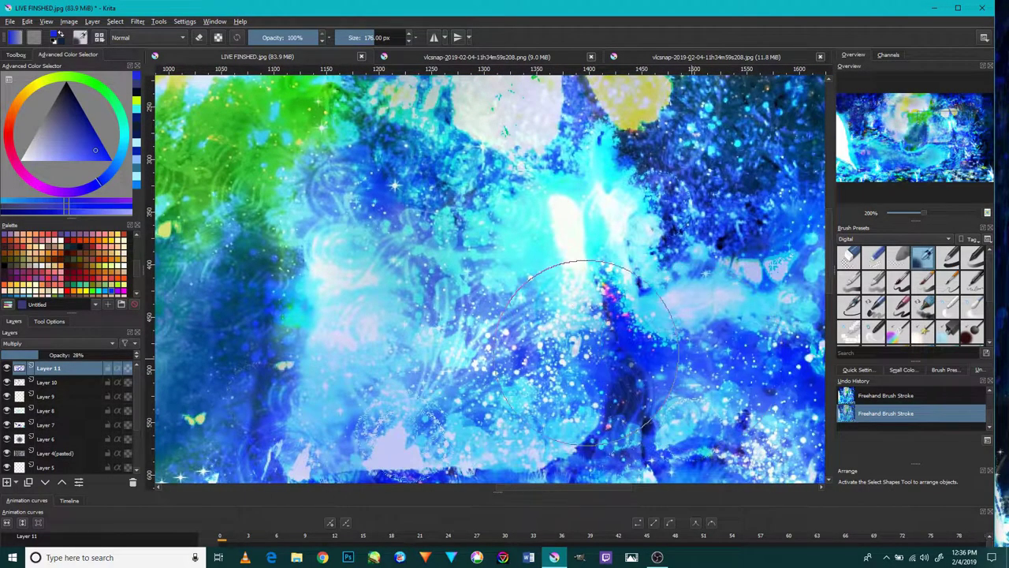
pyautogui.moveTo(608, 293); pyautogui.dragTo(399, 393)
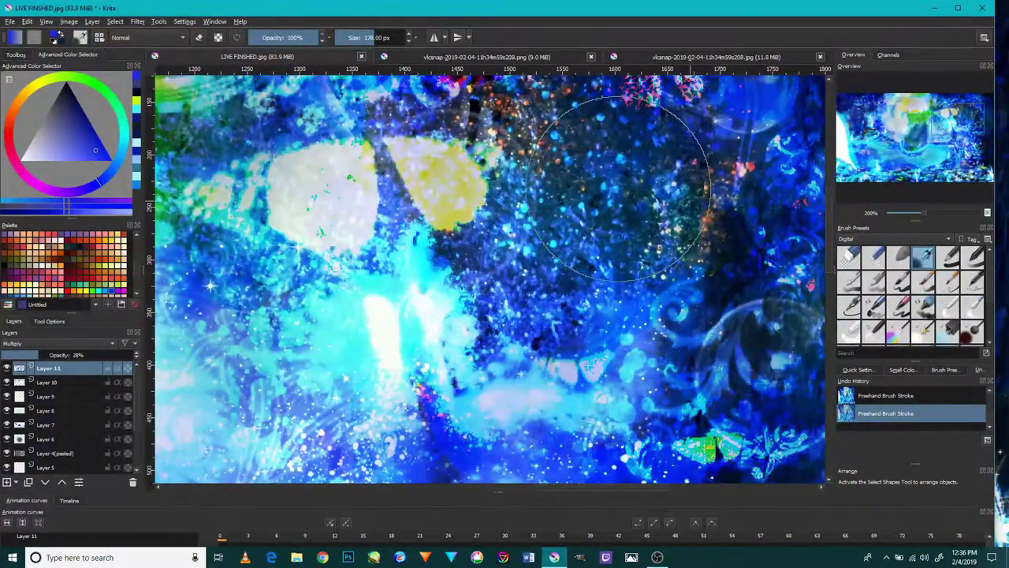
pyautogui.moveTo(591, 350)
pyautogui.mouseDown()
pyautogui.moveTo(613, 193)
pyautogui.moveTo(586, 66)
pyautogui.mouseUp()
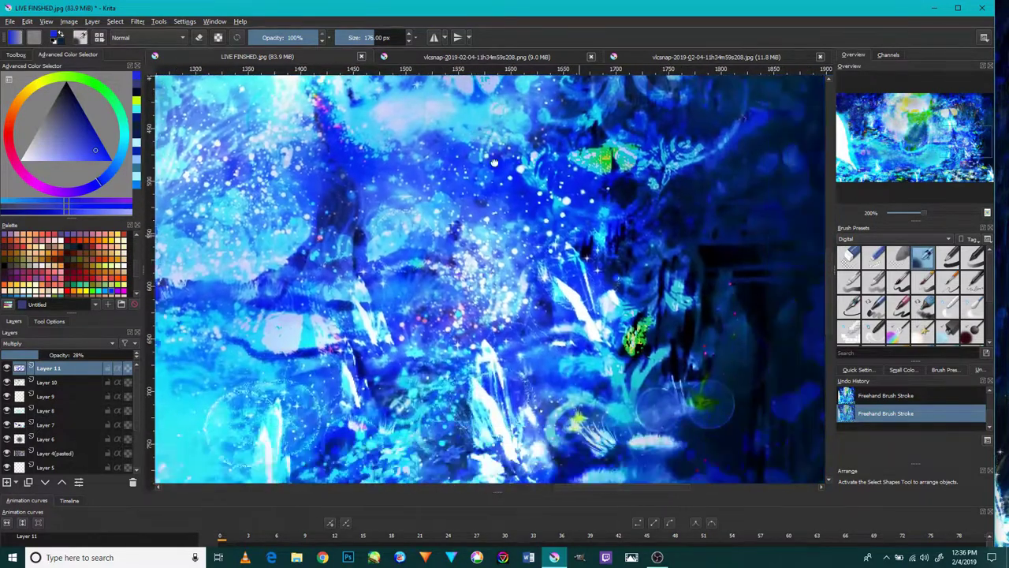
pyautogui.moveTo(701, 320)
pyautogui.mouseDown()
pyautogui.moveTo(656, 288)
pyautogui.moveTo(574, 172)
pyautogui.mouseUp()
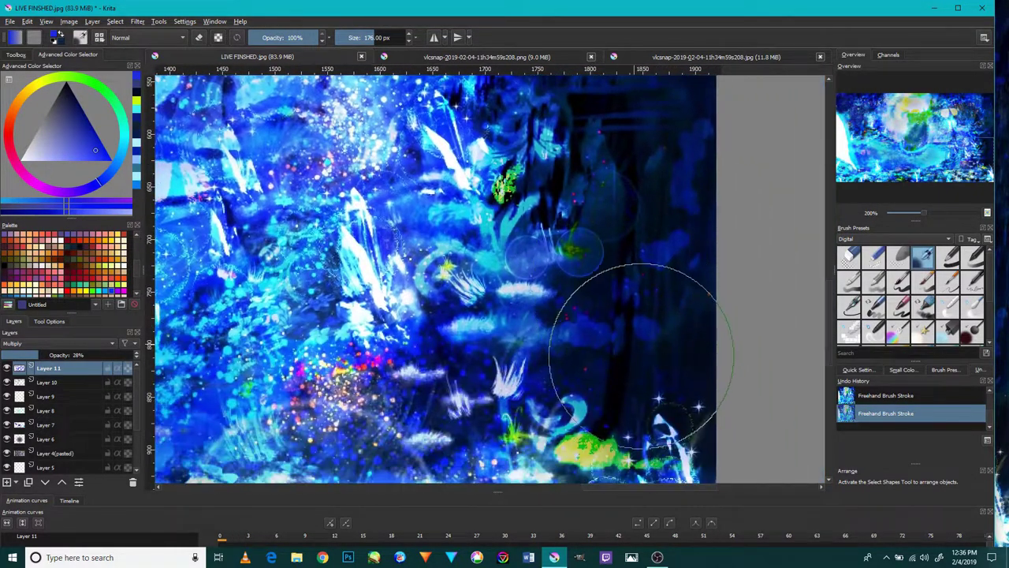
pyautogui.moveTo(519, 279); pyautogui.dragTo(493, 307)
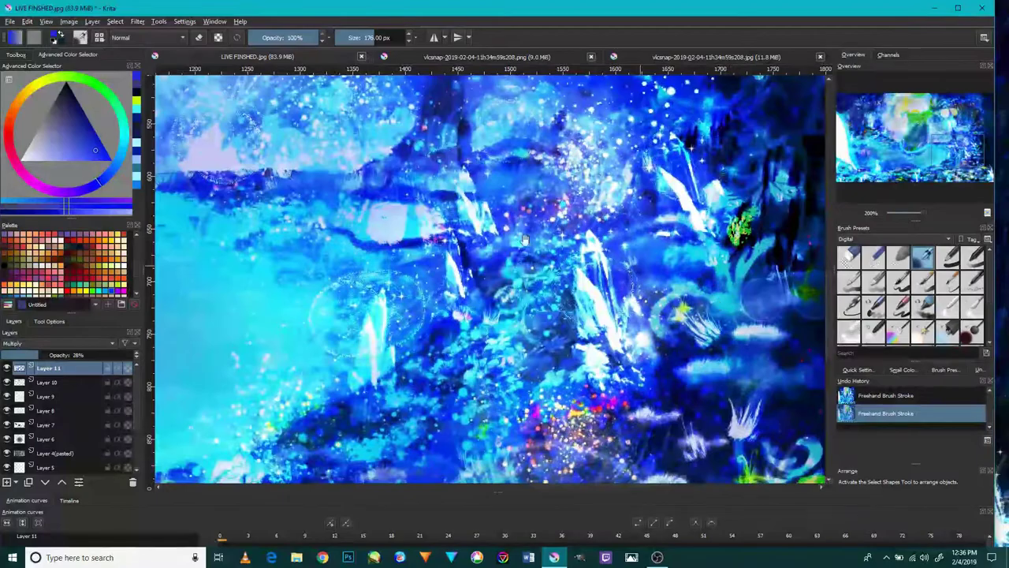
pyautogui.scroll(-5, 490, 273)
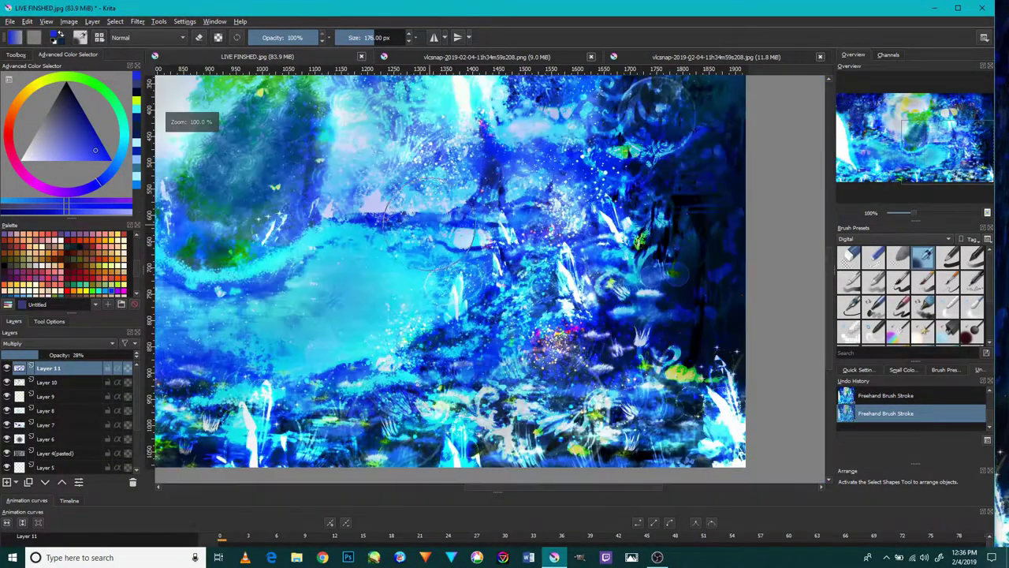
pyautogui.scroll(5, 473, 261)
pyautogui.scroll(-5, 432, 208)
pyautogui.scroll(2, 433, 213)
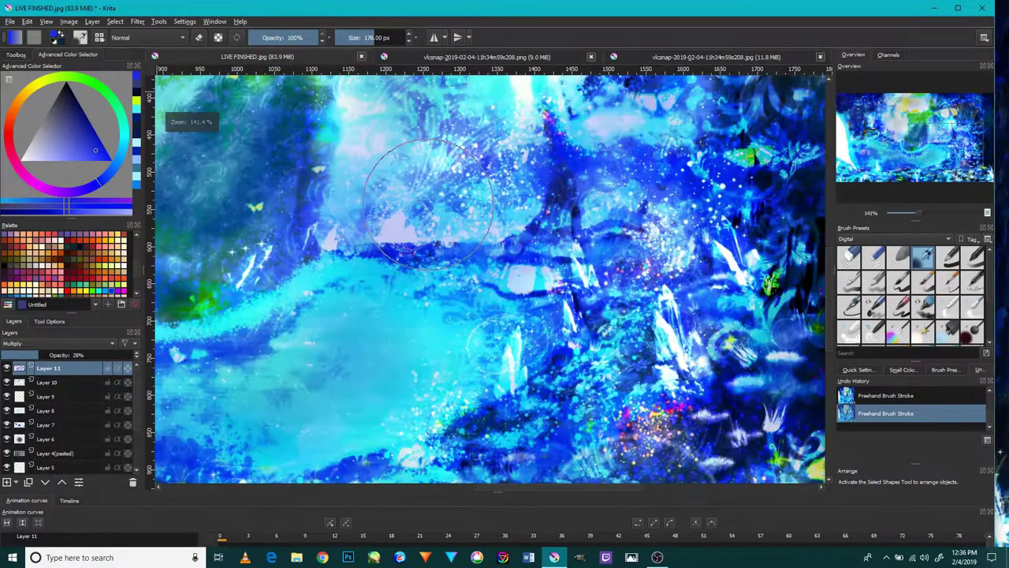
pyautogui.moveTo(430, 209); pyautogui.dragTo(638, 221)
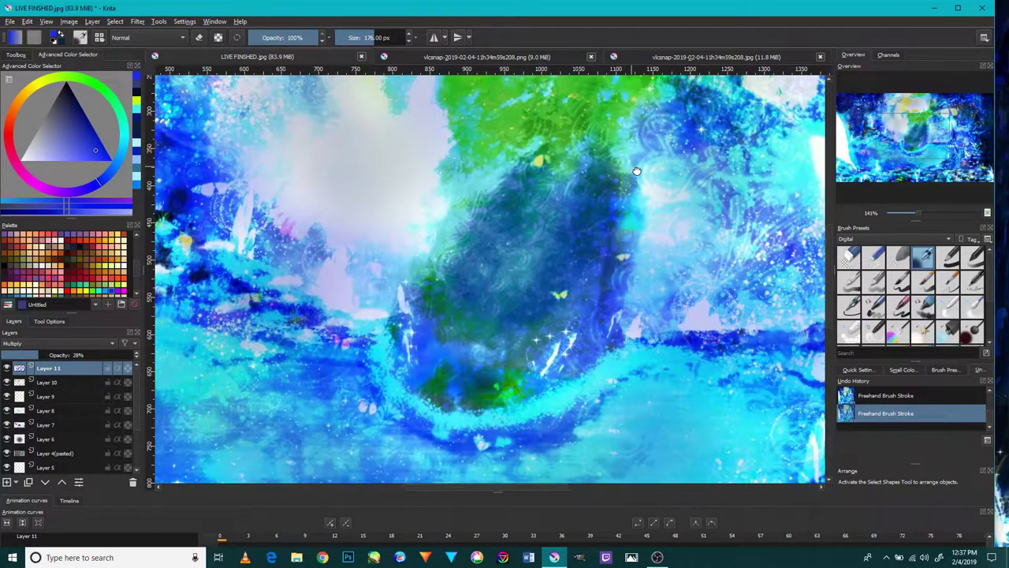
pyautogui.moveTo(636, 170); pyautogui.dragTo(557, 333)
pyautogui.scroll(-5, 548, 382)
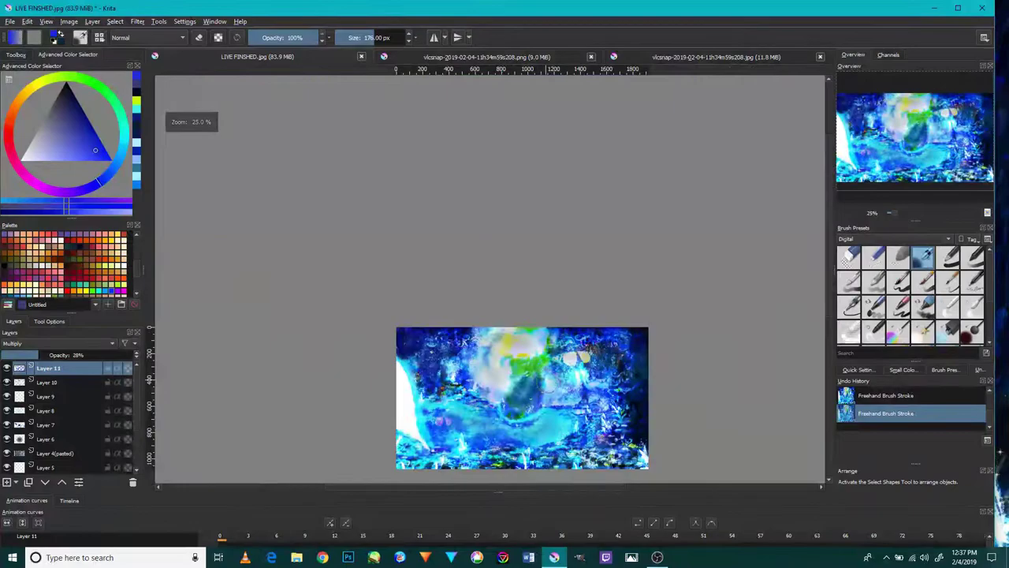
pyautogui.scroll(2, 550, 382)
pyautogui.scroll(2, 552, 382)
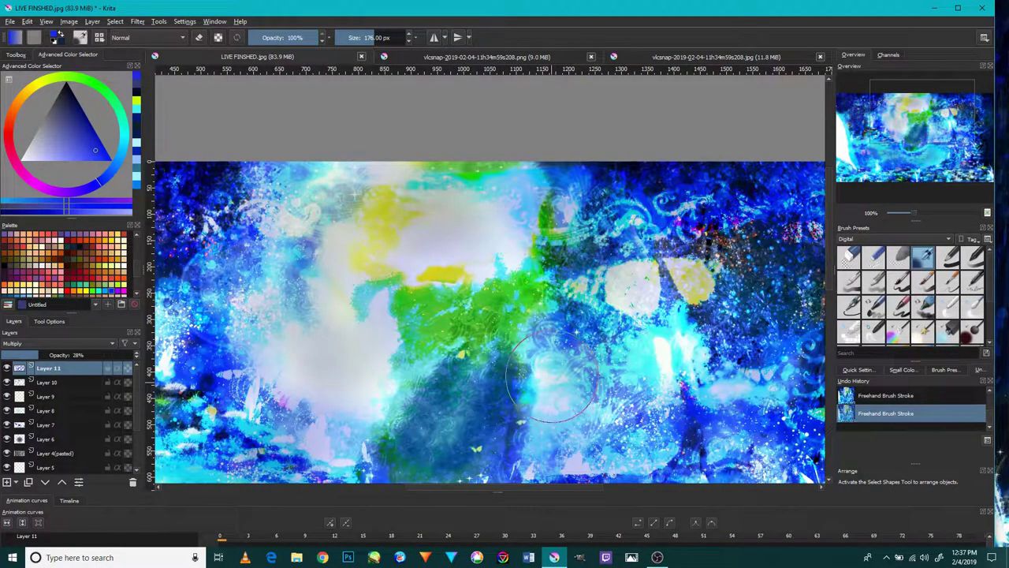
pyautogui.moveTo(550, 359); pyautogui.dragTo(478, 240)
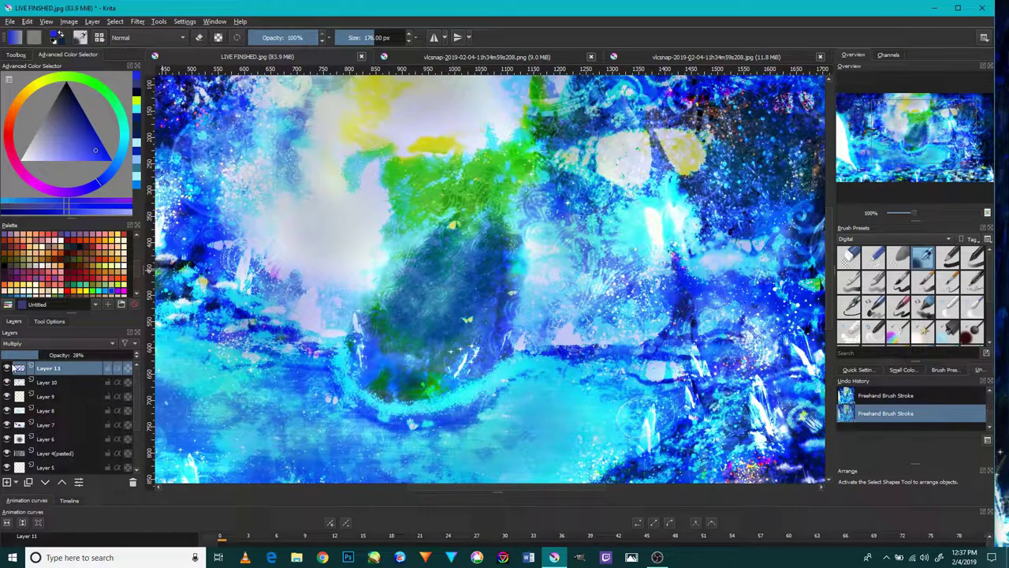
# Add a new Luminosity-blended layer above Layer 11 and pick a pale cyan colour.
pyautogui.click(8, 482)
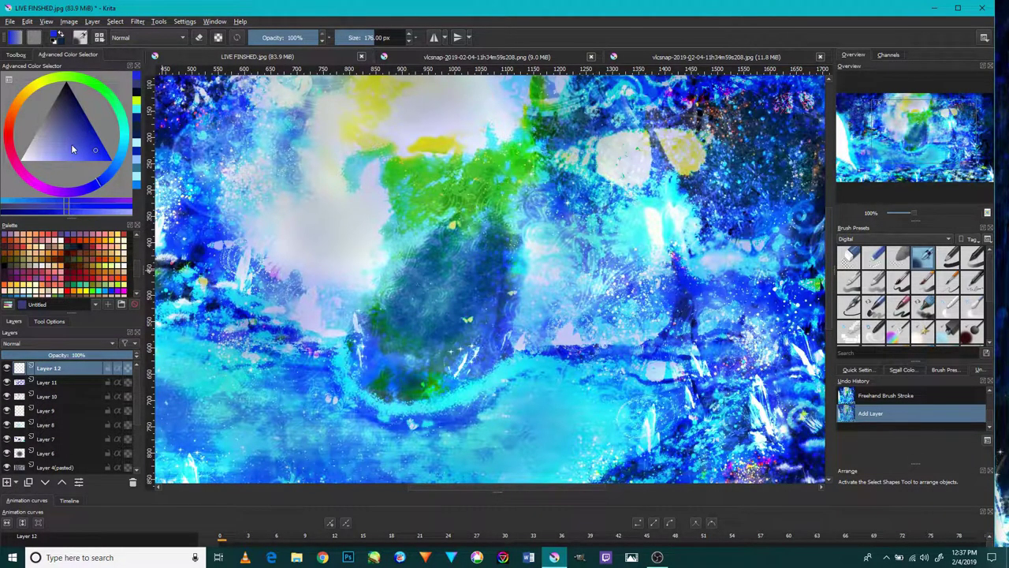
pyautogui.moveTo(71, 145); pyautogui.dragTo(126, 143)
pyautogui.click(124, 141)
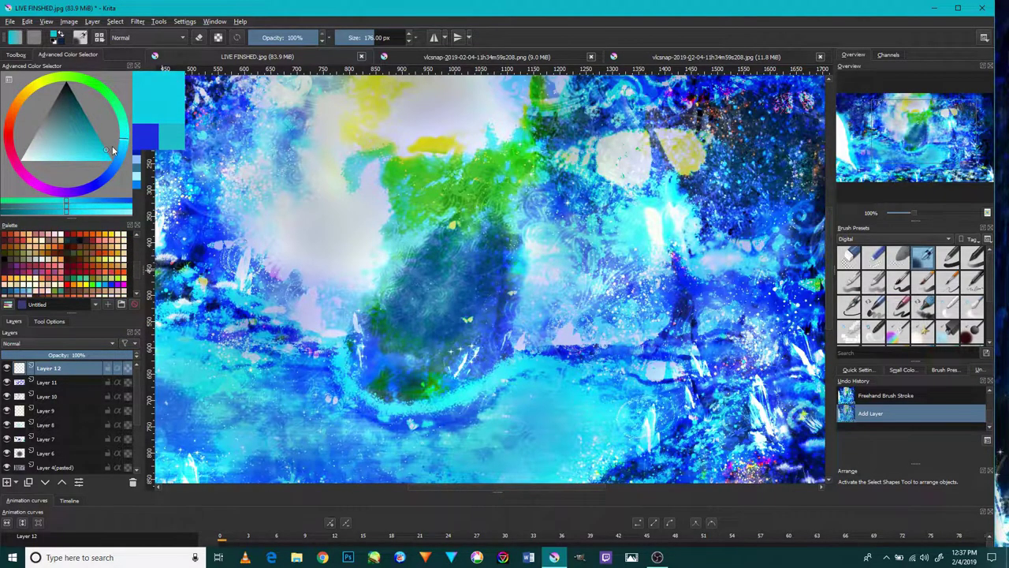
pyautogui.click(136, 175)
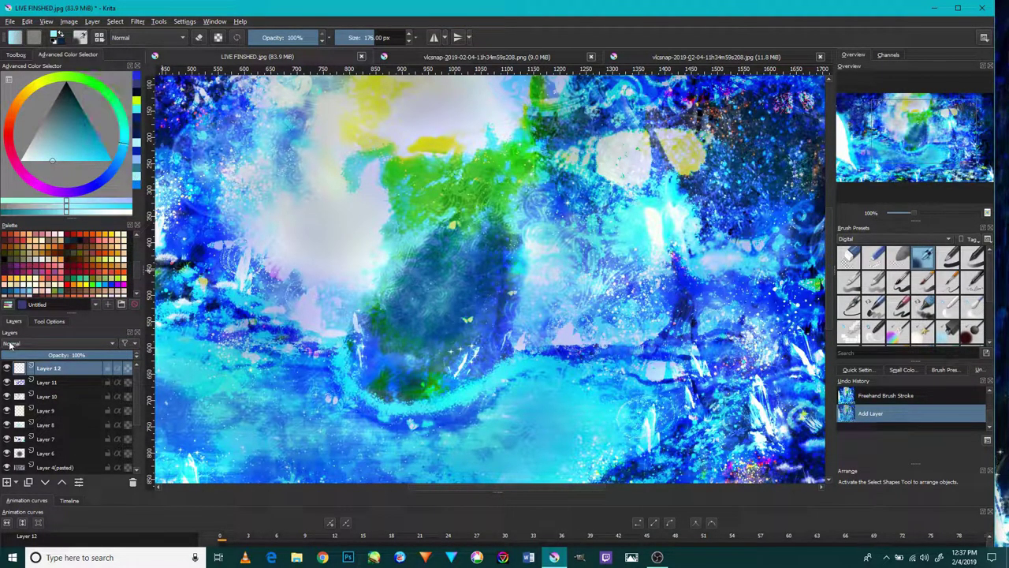
pyautogui.click(11, 343)
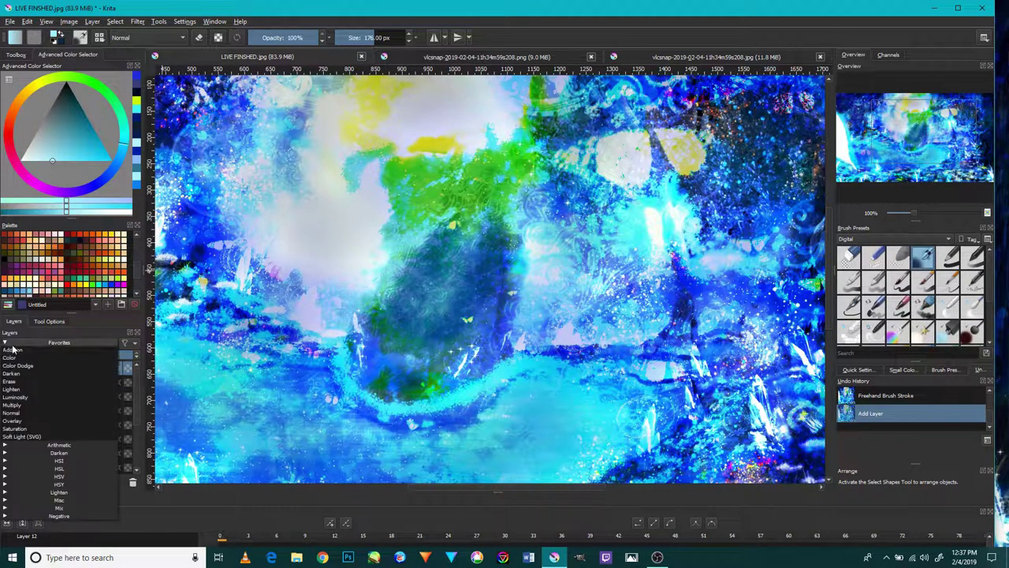
pyautogui.click(25, 399)
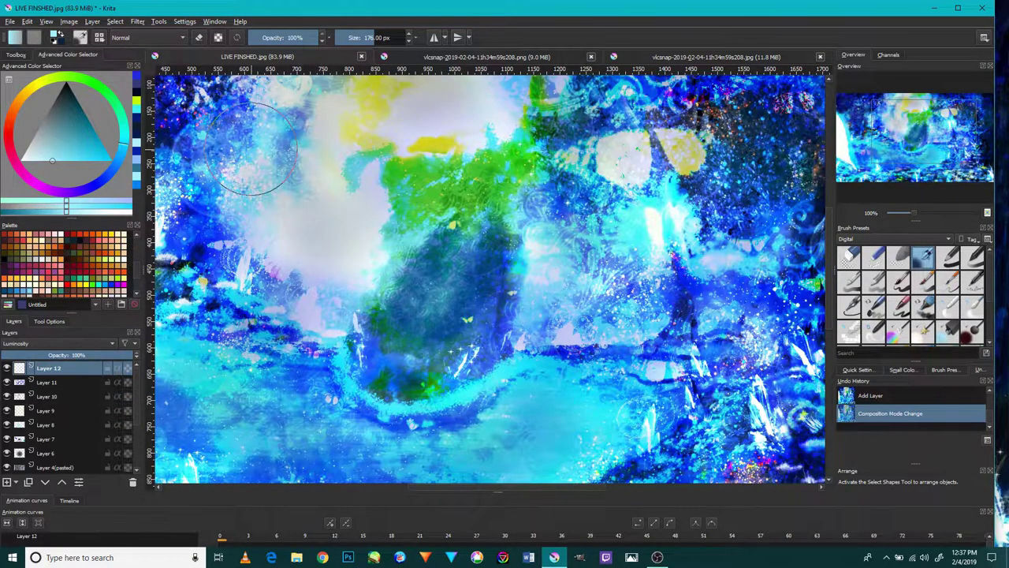
# Filter the Brush Presets to the Textures category.
pyautogui.click(884, 239)
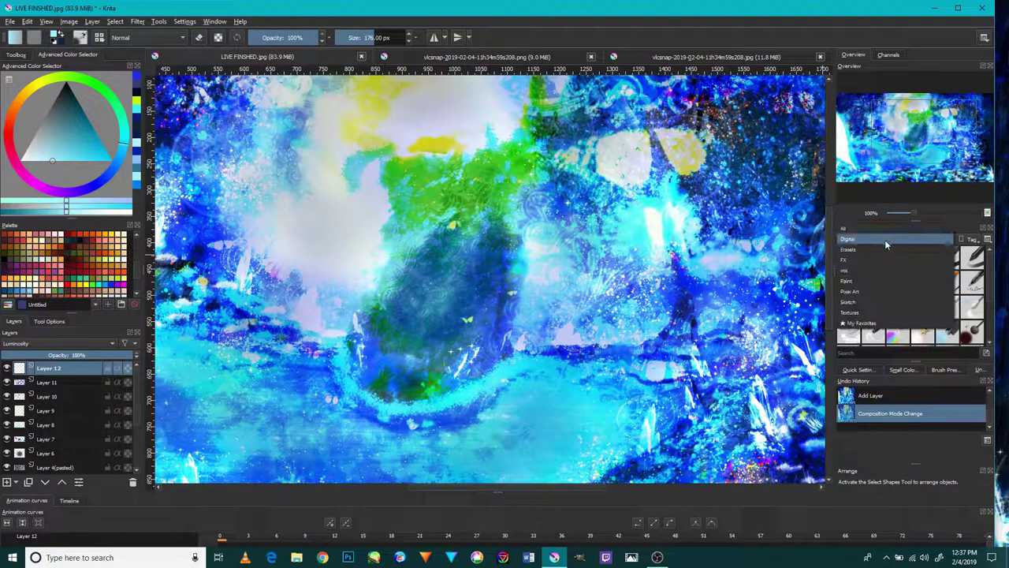
pyautogui.click(879, 308)
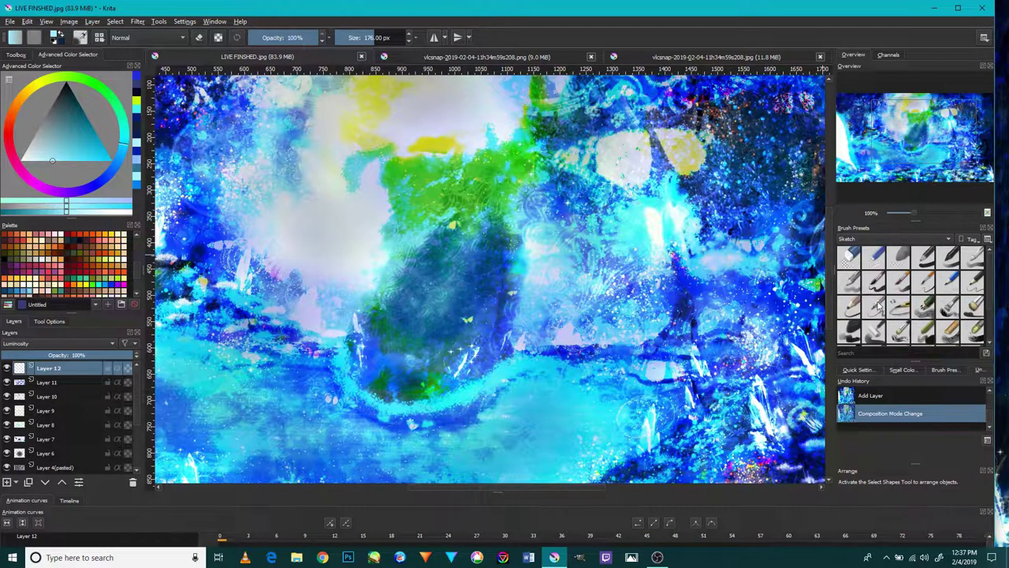
pyautogui.click(889, 239)
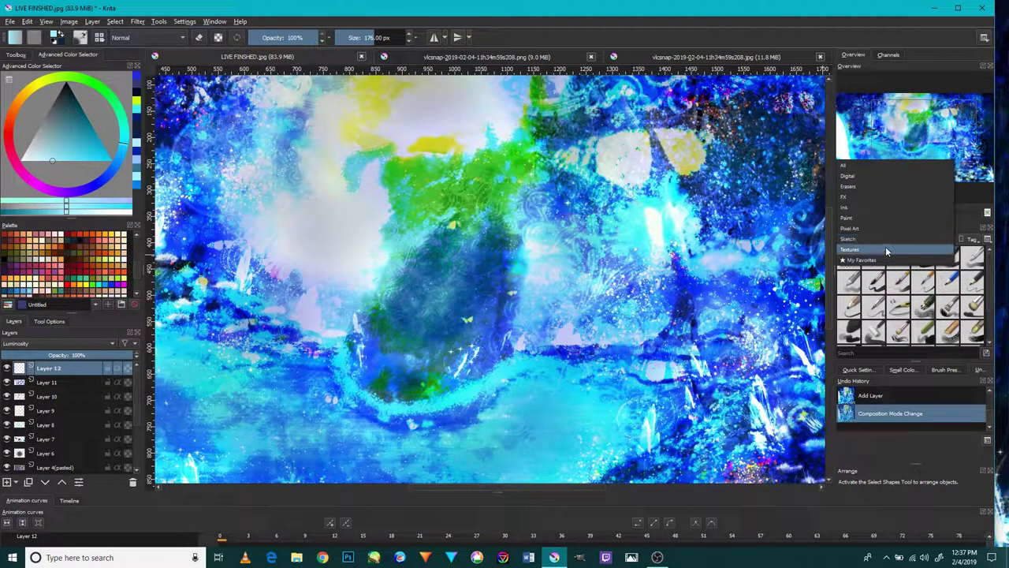
pyautogui.click(886, 250)
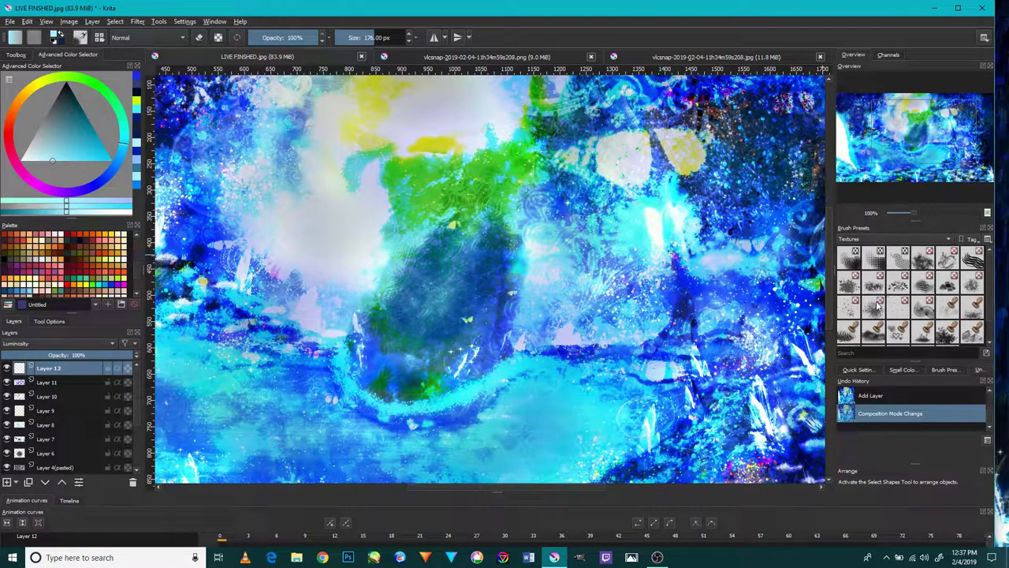
pyautogui.scroll(-1, 877, 305)
# Stamp small star sparkles with the star texture brush at 35 px, then pick blue.
pyautogui.click(873, 333)
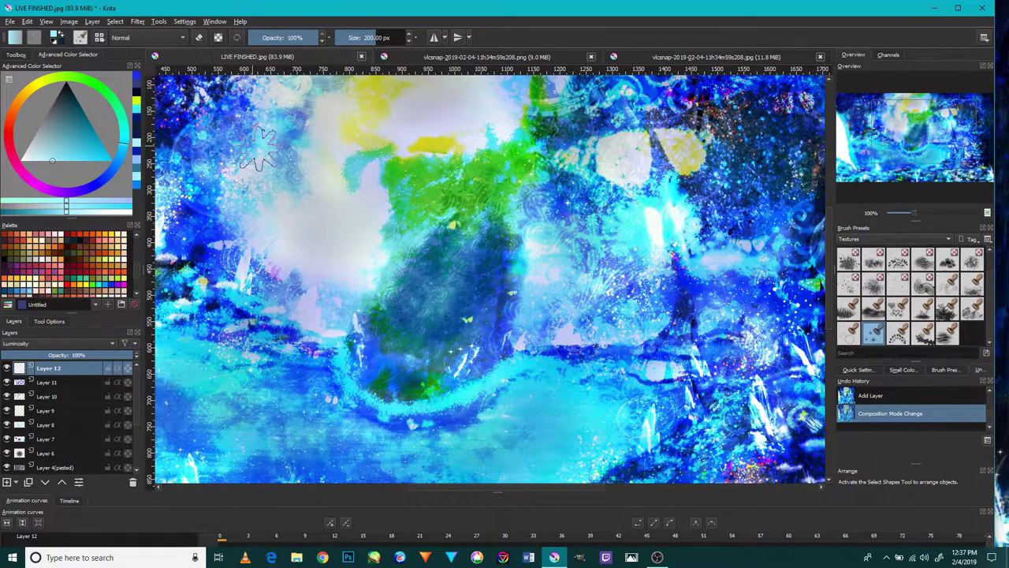
pyautogui.scroll(3, 307, 174)
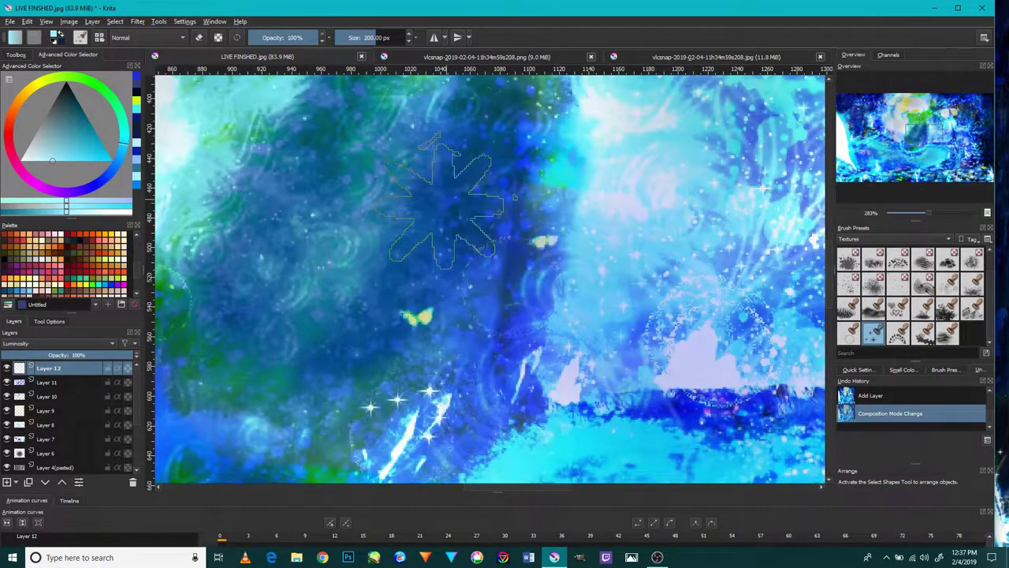
pyautogui.moveTo(417, 169)
pyautogui.mouseDown()
pyautogui.moveTo(483, 227)
pyautogui.moveTo(637, 255)
pyautogui.mouseUp()
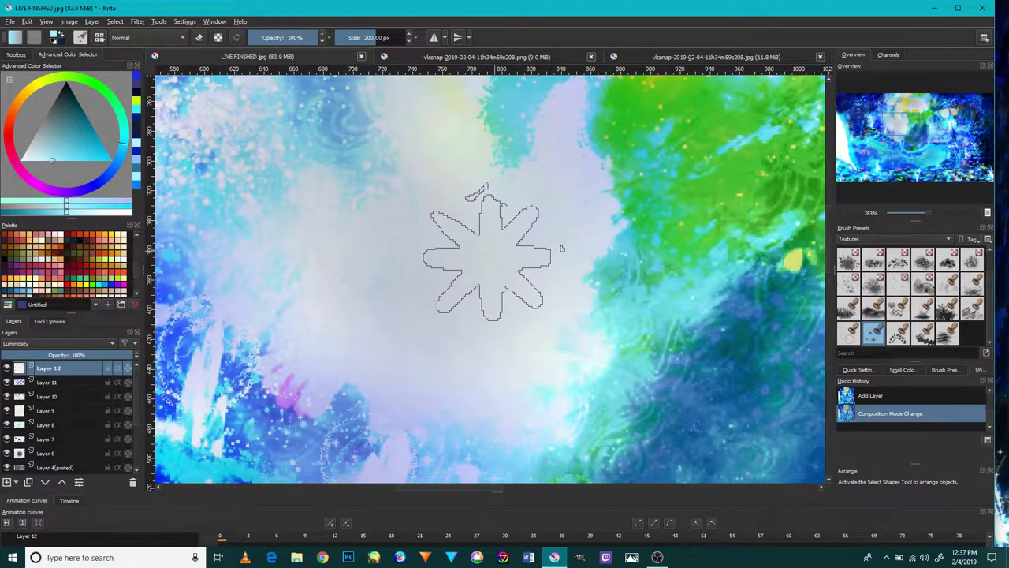
pyautogui.moveTo(571, 235)
pyautogui.mouseDown()
pyautogui.moveTo(522, 259)
pyautogui.moveTo(467, 262)
pyautogui.mouseUp()
pyautogui.click(497, 330)
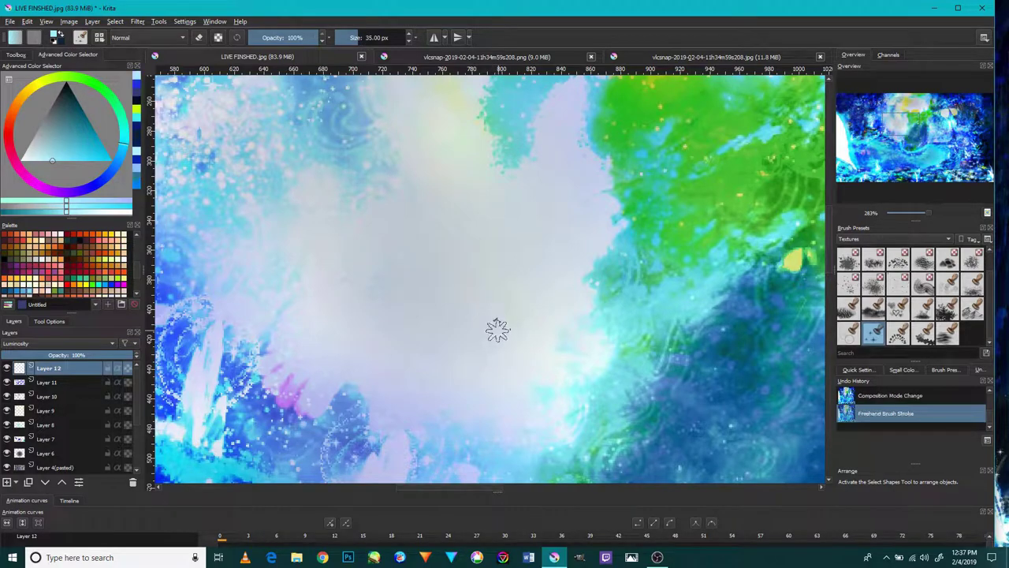
pyautogui.moveTo(543, 241); pyautogui.dragTo(563, 239)
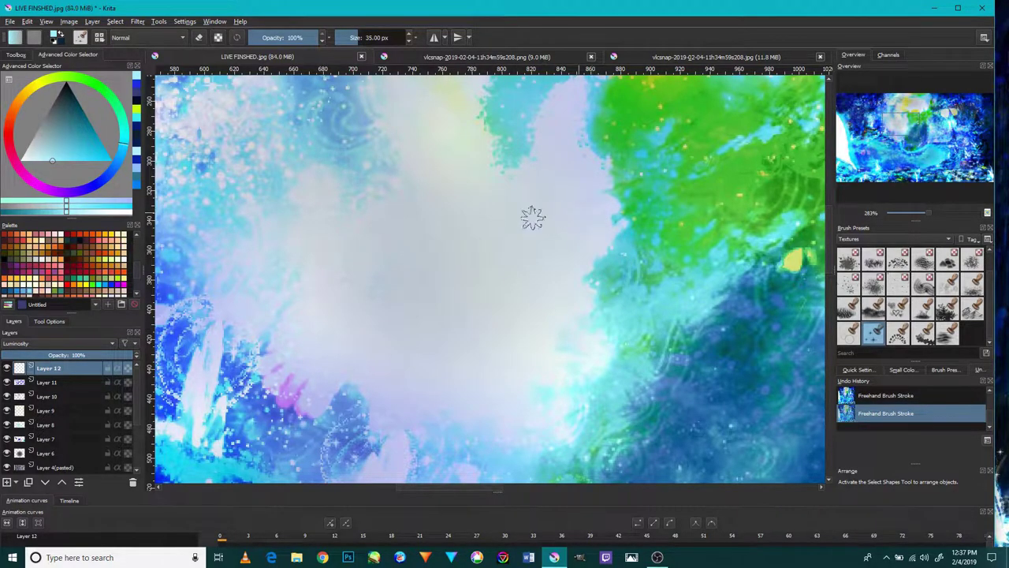
pyautogui.click(104, 175)
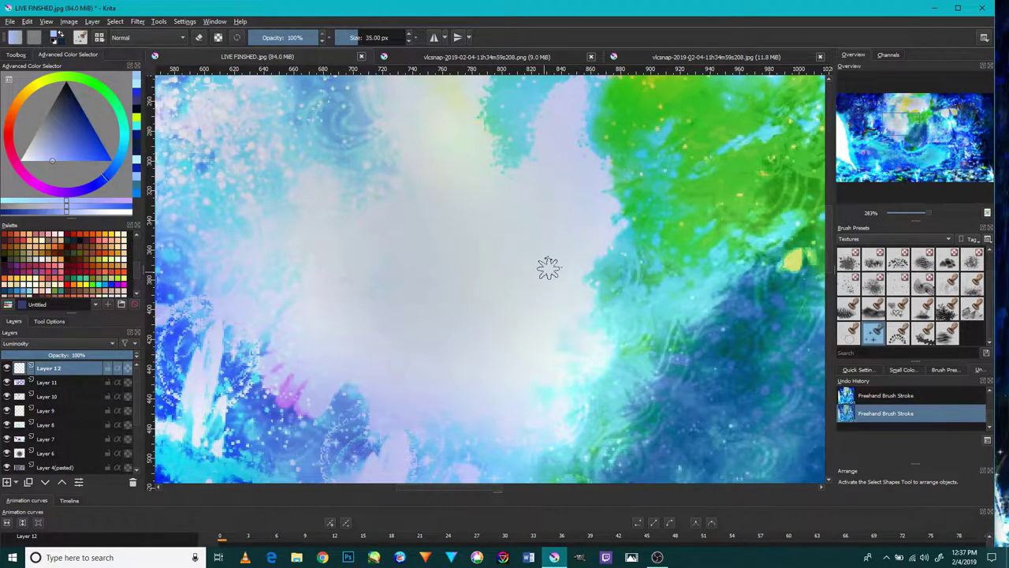
pyautogui.click(58, 345)
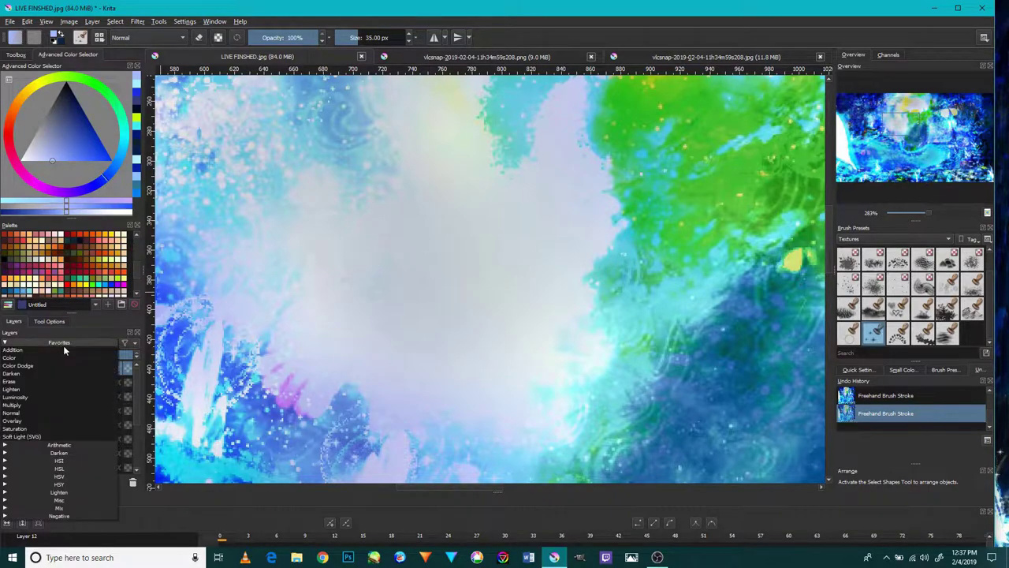
pyautogui.click(55, 367)
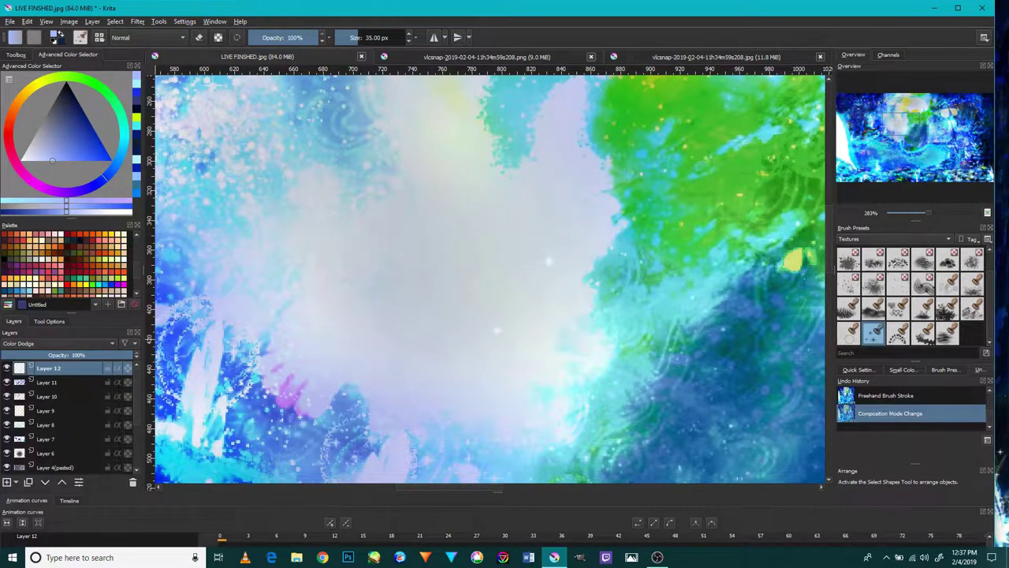
pyautogui.moveTo(413, 230); pyautogui.dragTo(426, 221)
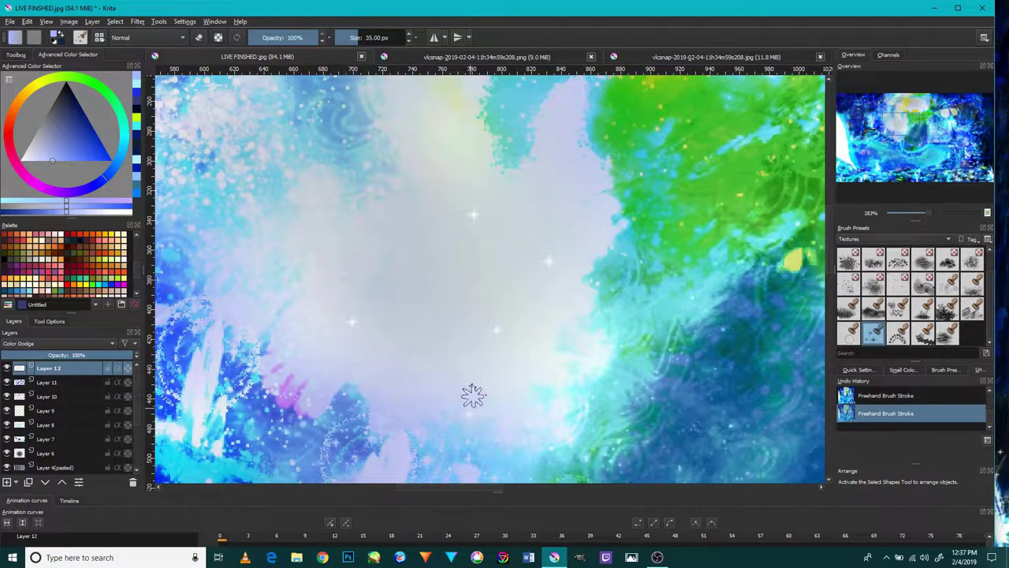
pyautogui.scroll(3, 516, 266)
pyautogui.scroll(4, 441, 244)
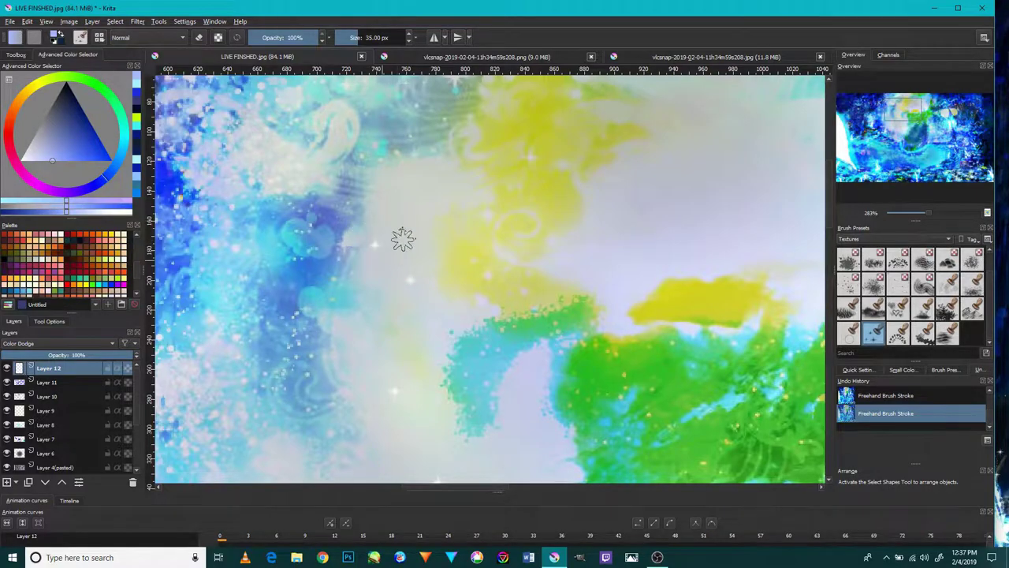
pyautogui.scroll(2, 481, 364)
pyautogui.scroll(-5, 478, 366)
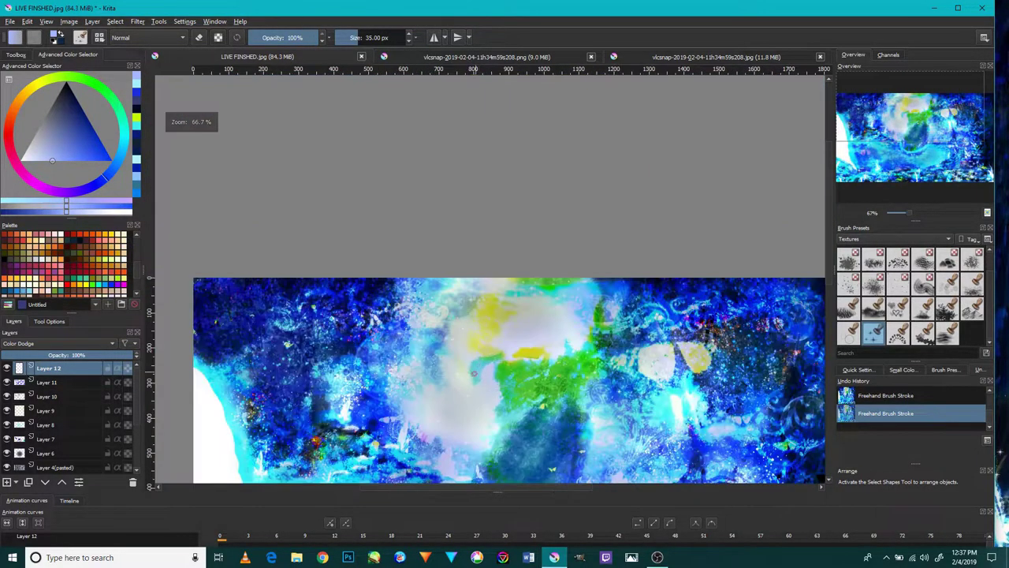
pyautogui.scroll(4, 478, 366)
pyautogui.scroll(-3, 665, 238)
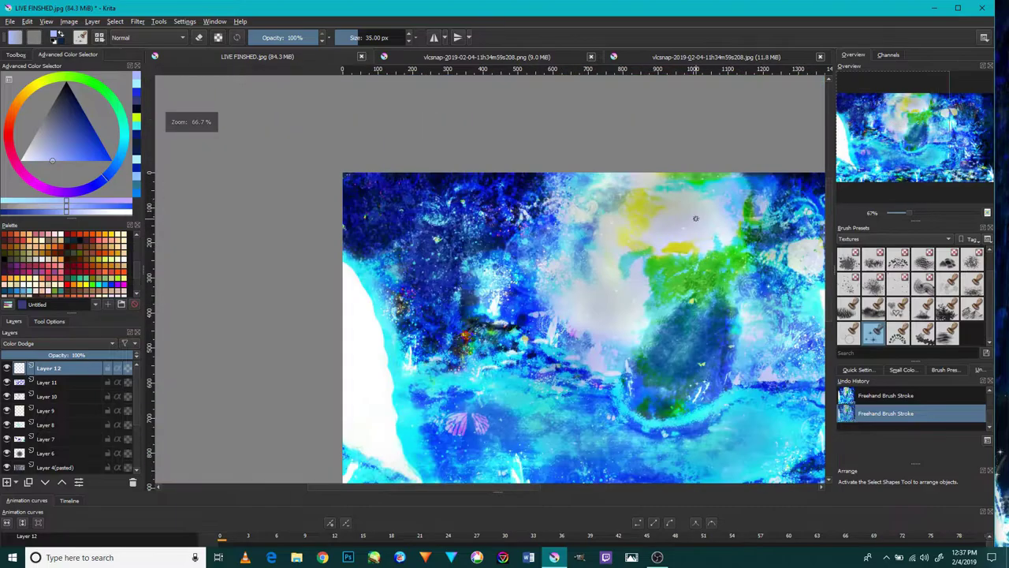
pyautogui.scroll(3, 693, 229)
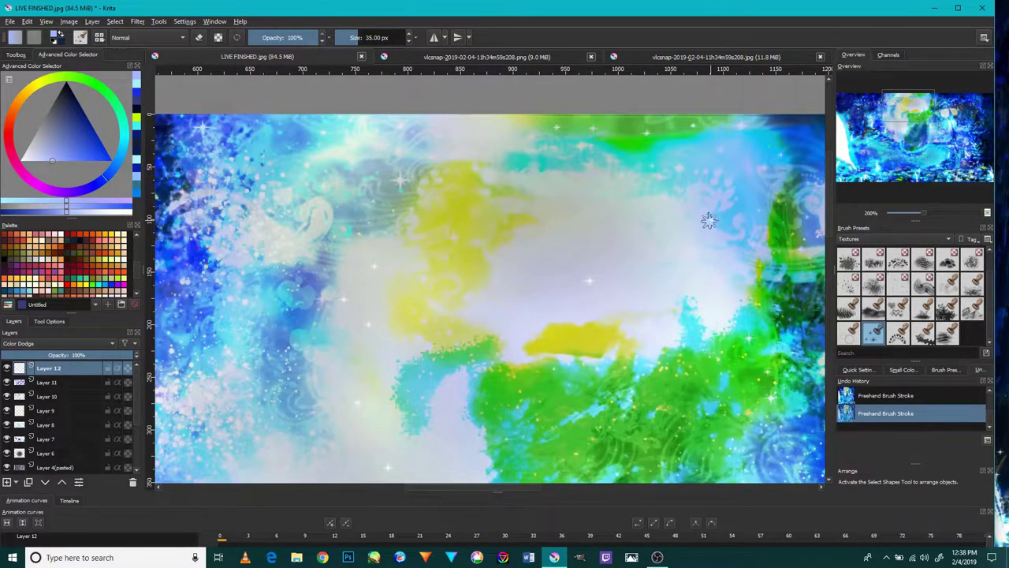
pyautogui.scroll(-2, 709, 219)
pyautogui.scroll(1, 676, 205)
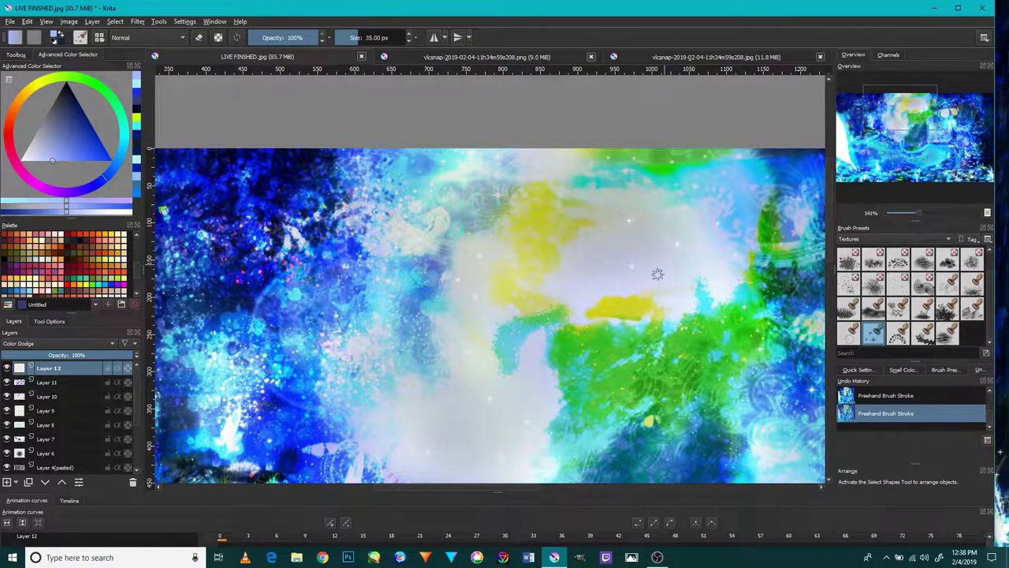
pyautogui.scroll(-1, 658, 282)
pyautogui.scroll(1, 567, 323)
pyautogui.scroll(1, 543, 352)
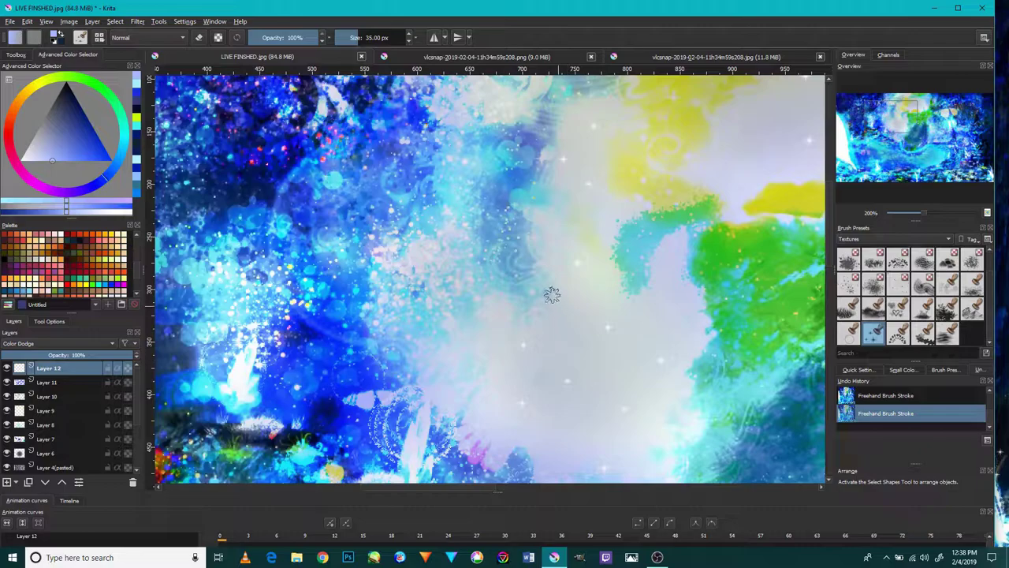
pyautogui.scroll(-1, 542, 295)
pyautogui.scroll(-3, 544, 297)
pyautogui.scroll(2, 546, 315)
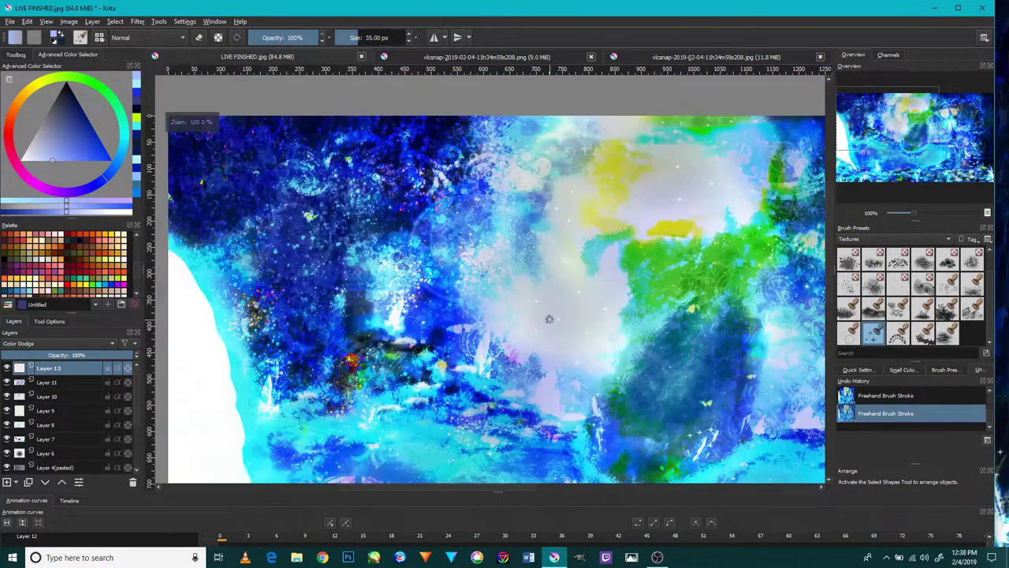
pyautogui.scroll(-1, 546, 320)
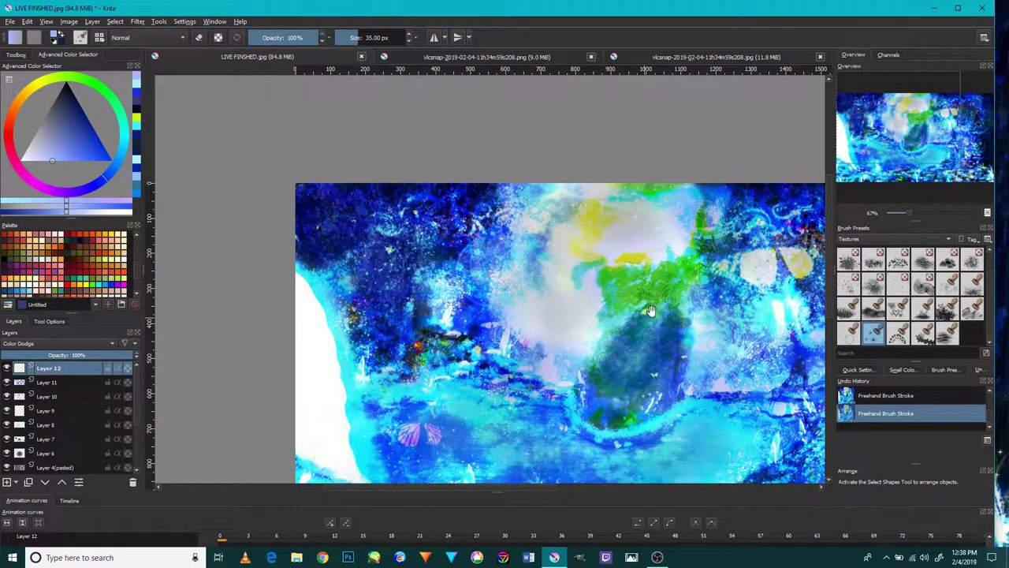
# Add a horizontal guide across the painting and shrink the star brush to 26 px.
pyautogui.moveTo(650, 310)
pyautogui.mouseDown()
pyautogui.moveTo(530, 213)
pyautogui.moveTo(505, 211)
pyautogui.mouseUp()
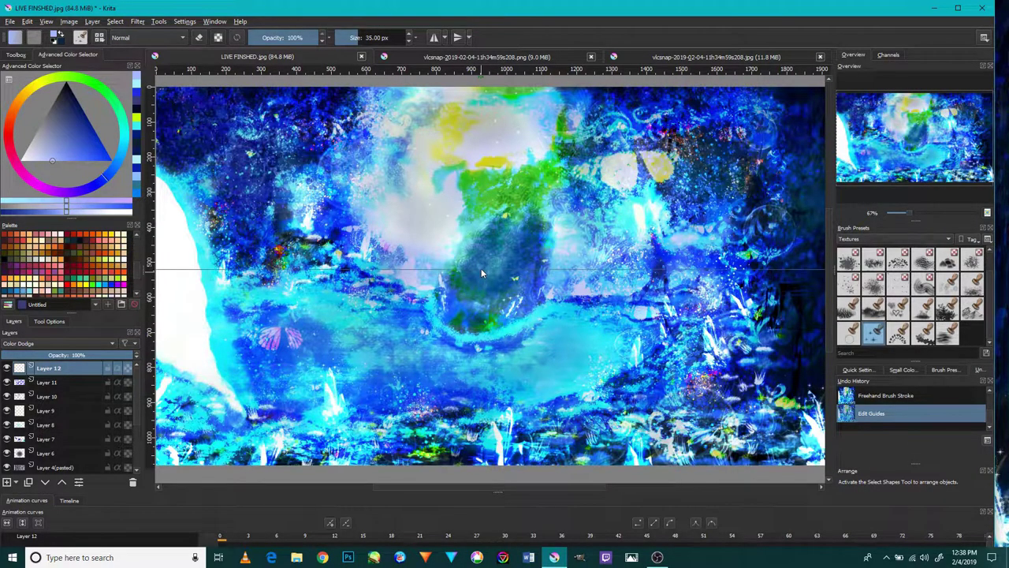
pyautogui.moveTo(481, 77)
pyautogui.mouseDown()
pyautogui.moveTo(482, 276)
pyautogui.moveTo(457, 263)
pyautogui.mouseUp()
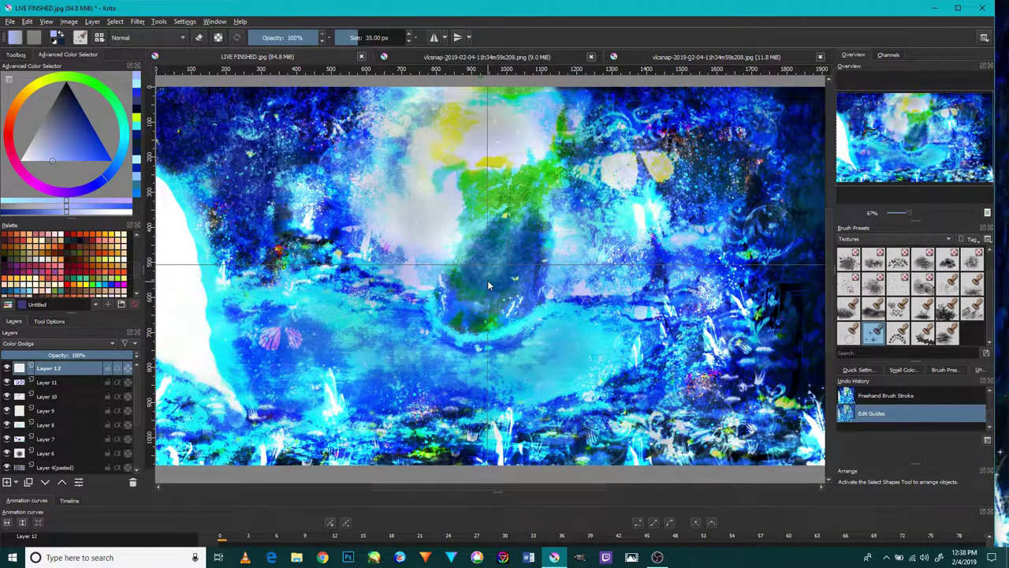
pyautogui.scroll(3, 505, 235)
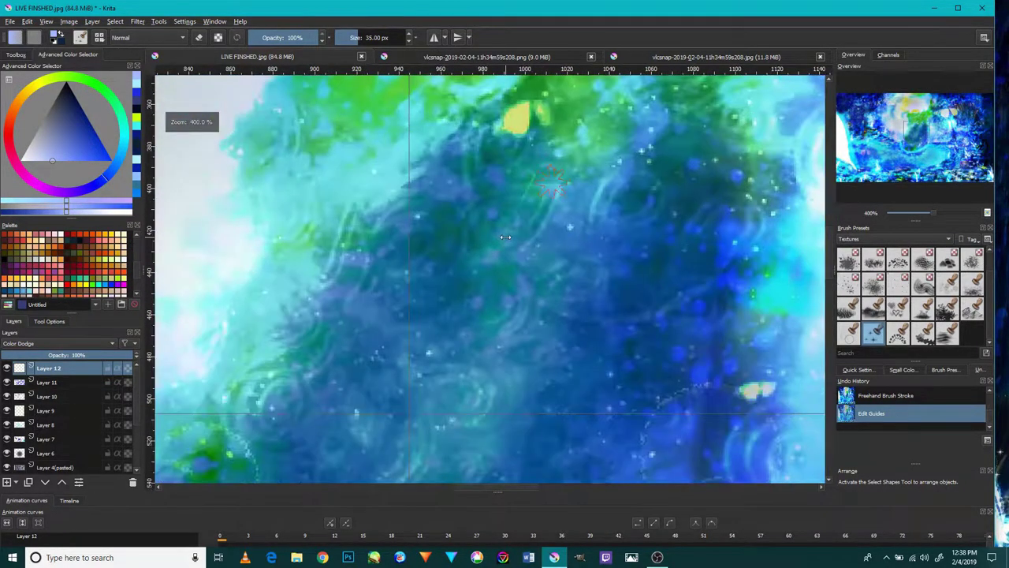
pyautogui.scroll(2, 504, 235)
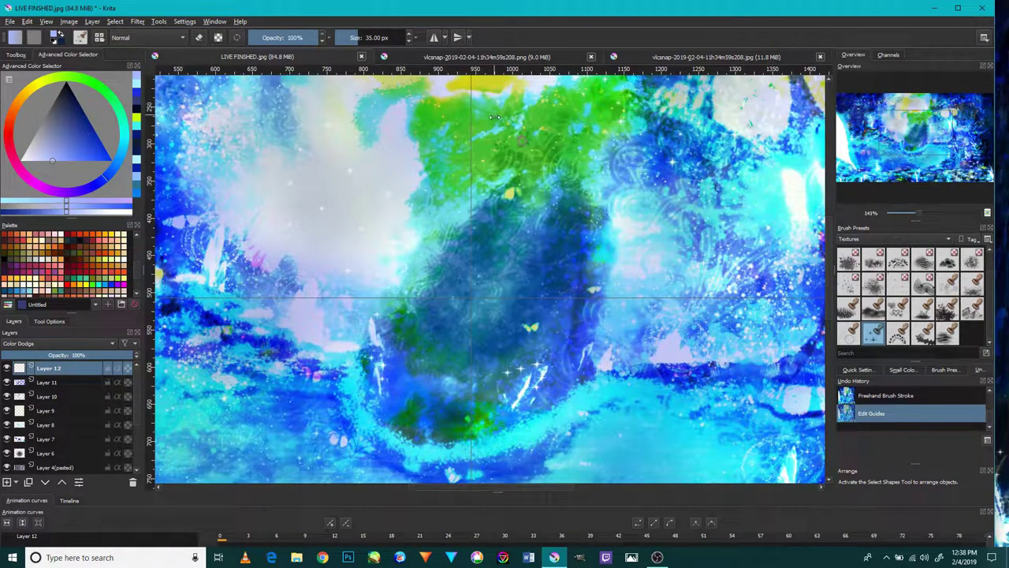
pyautogui.moveTo(587, 223); pyautogui.dragTo(538, 334)
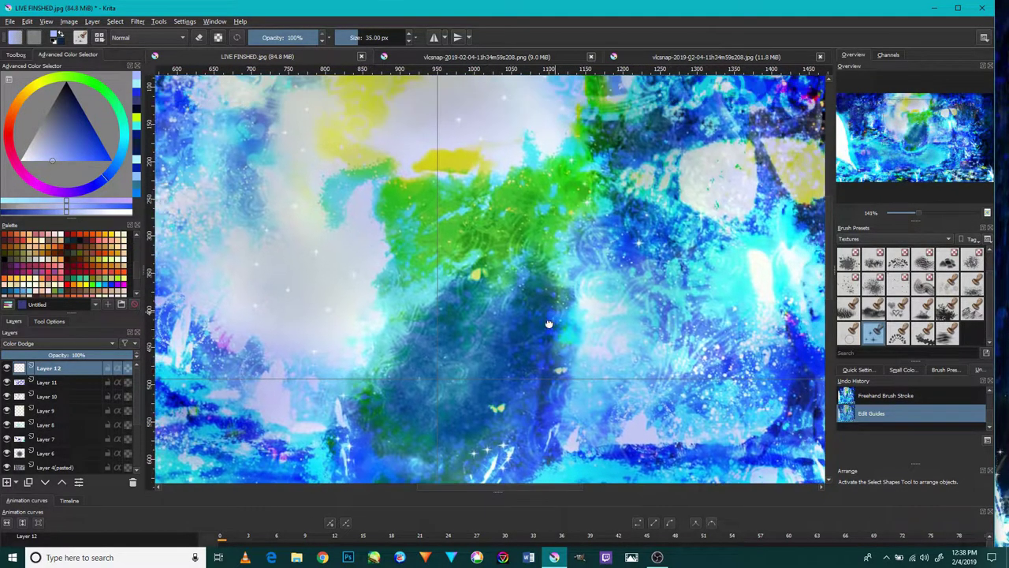
pyautogui.moveTo(570, 183); pyautogui.dragTo(559, 324)
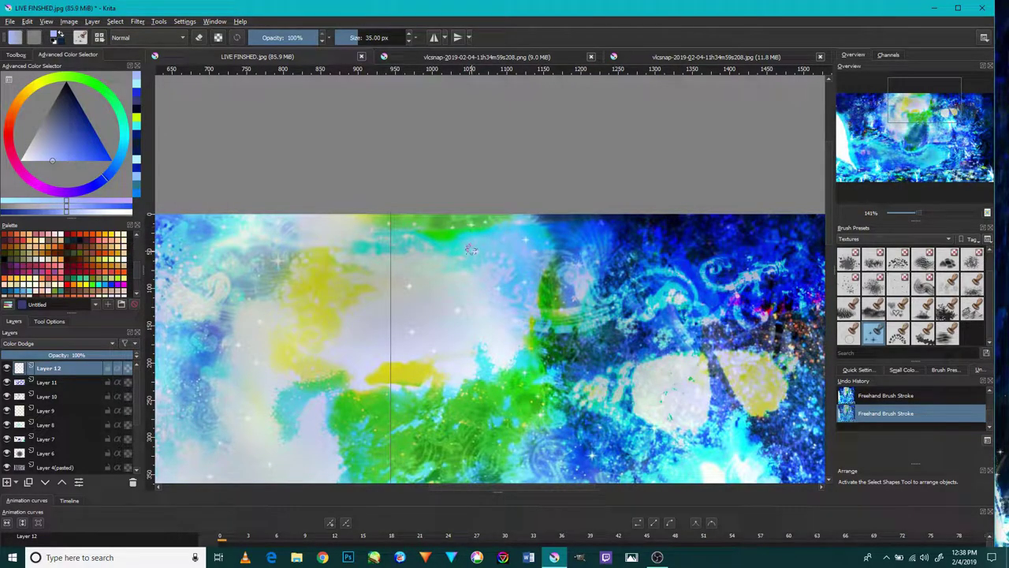
pyautogui.press('[')
# Nudge the vertical guide, undo the last stroke, and add a cyan mark near the pale centre.
pyautogui.click(369, 218)
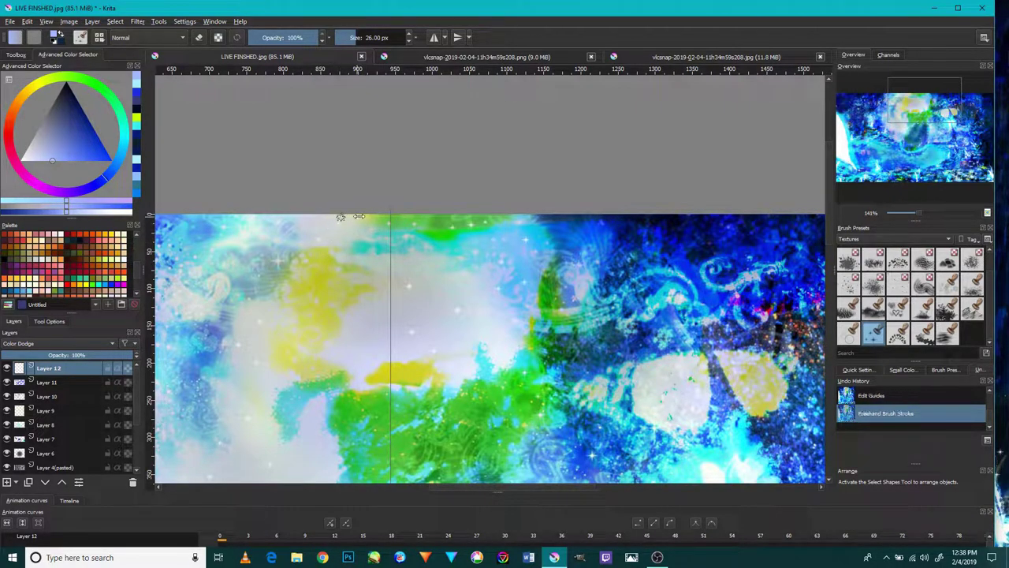
pyautogui.moveTo(340, 236)
pyautogui.mouseDown()
pyautogui.moveTo(499, 170)
pyautogui.moveTo(504, 158)
pyautogui.mouseUp()
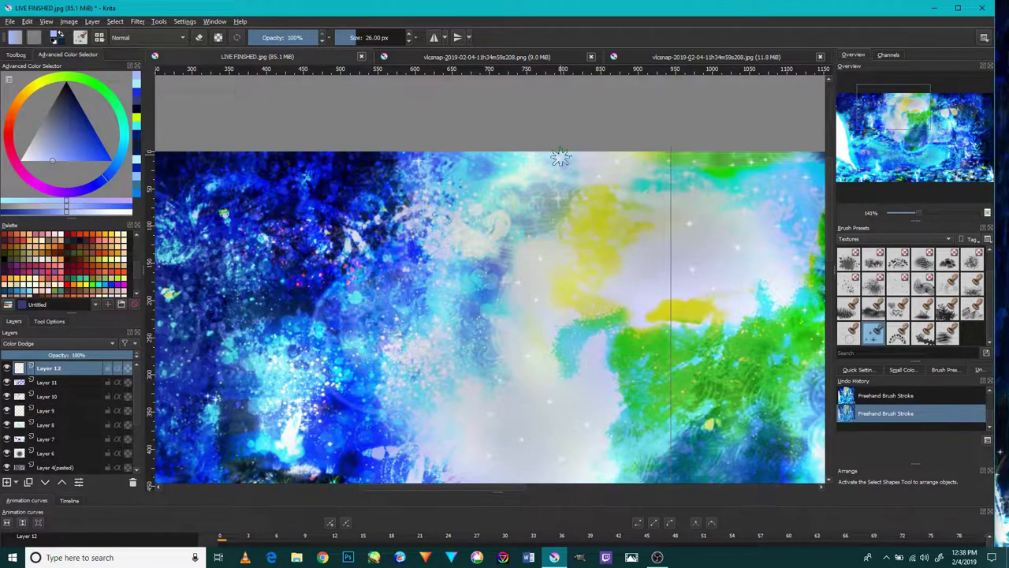
pyautogui.scroll(-1, 600, 252)
pyautogui.scroll(-2, 500, 292)
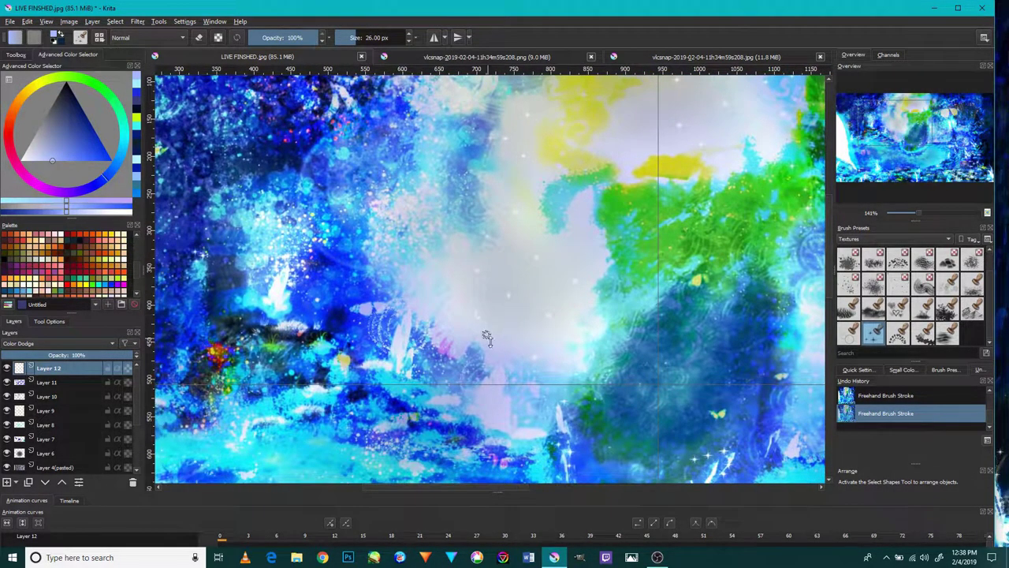
pyautogui.hotkey('ctrl', 'z')
pyautogui.moveTo(495, 326)
pyautogui.mouseDown()
pyautogui.moveTo(424, 277)
pyautogui.moveTo(580, 190)
pyautogui.mouseUp()
# Shift the vertical guide left, stamp a faint sparkle, and raise the horizontal guide.
pyautogui.moveTo(658, 236); pyautogui.dragTo(624, 237)
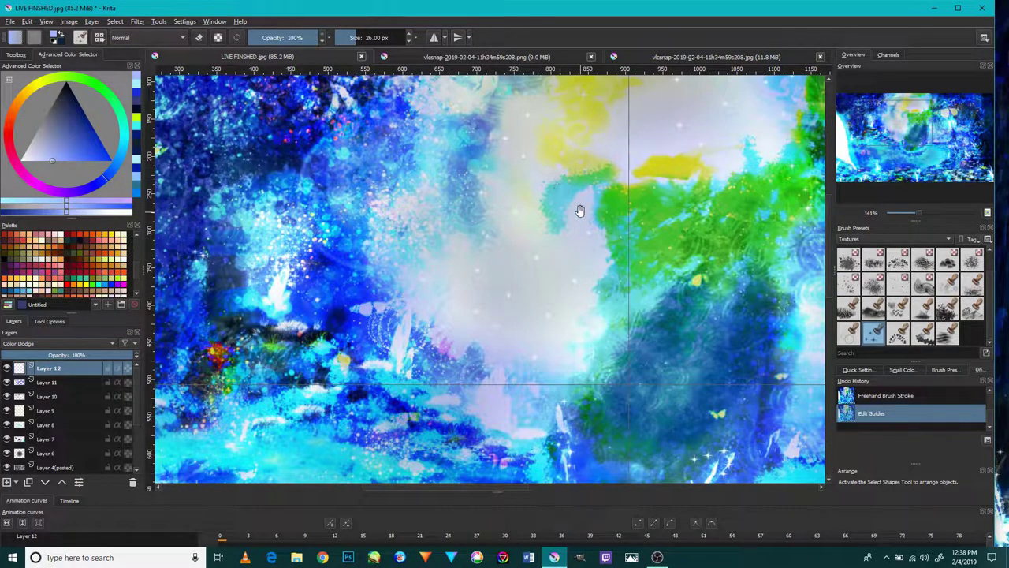
pyautogui.moveTo(560, 257); pyautogui.dragTo(579, 179)
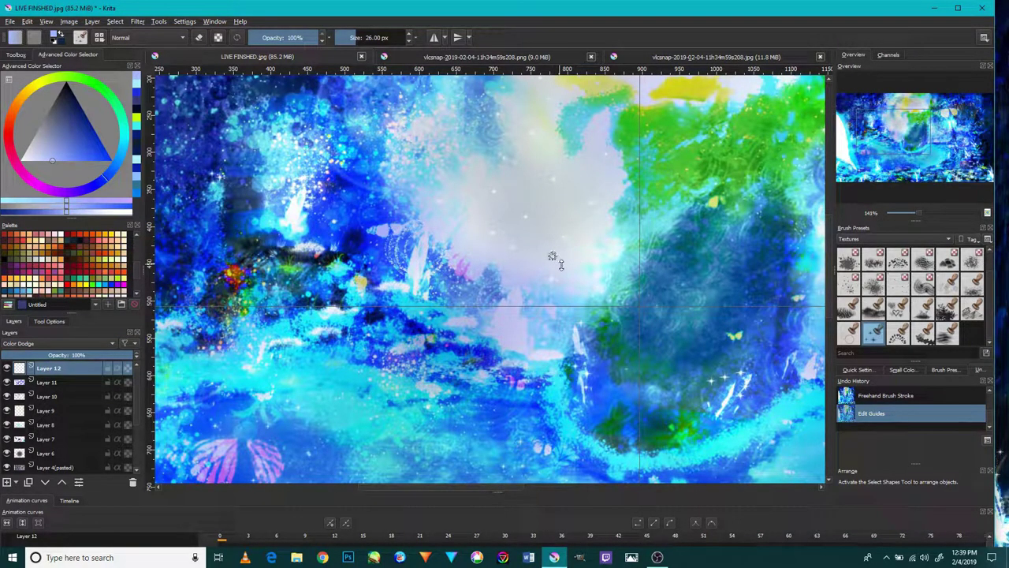
pyautogui.moveTo(530, 306); pyautogui.dragTo(543, 323)
pyautogui.moveTo(536, 254); pyautogui.dragTo(522, 228)
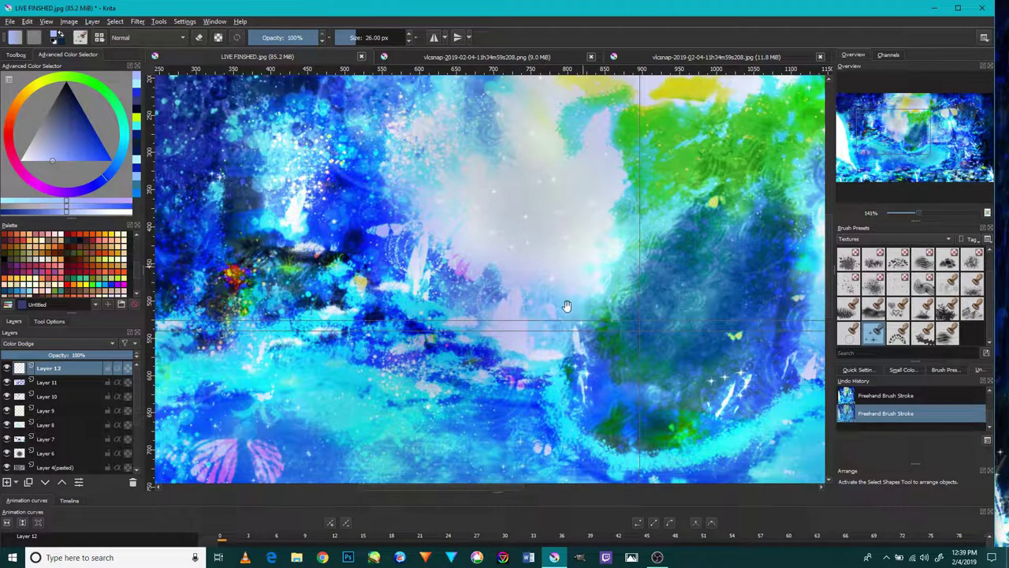
pyautogui.moveTo(566, 322); pyautogui.dragTo(590, 252)
pyautogui.moveTo(591, 214)
pyautogui.mouseDown()
pyautogui.moveTo(599, 214)
pyautogui.moveTo(548, 227)
pyautogui.mouseUp()
pyautogui.moveTo(710, 151)
pyautogui.mouseDown()
pyautogui.moveTo(604, 174)
pyautogui.moveTo(514, 209)
pyautogui.mouseUp()
pyautogui.moveTo(584, 268); pyautogui.dragTo(583, 214)
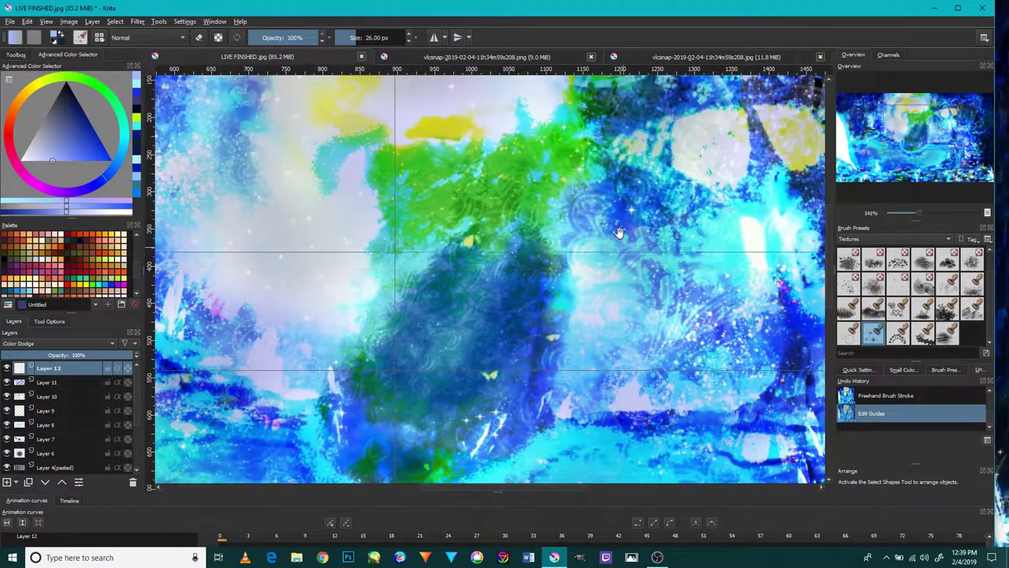
# Stamp more faint sparkles, undoing one, while moving the lower guide further down.
pyautogui.click(598, 292)
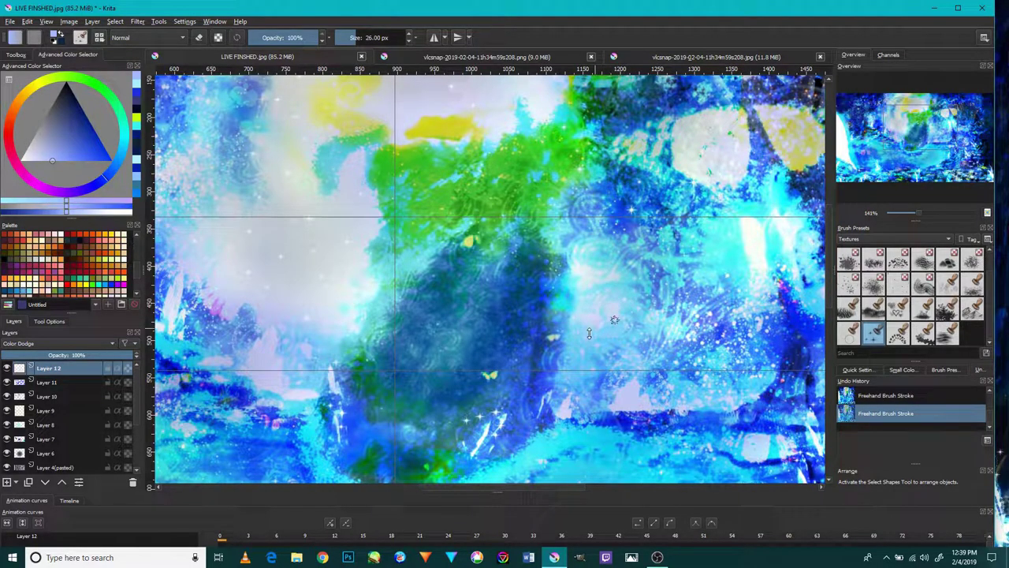
pyautogui.hotkey('ctrl', 'z')
pyautogui.moveTo(603, 371); pyautogui.dragTo(598, 414)
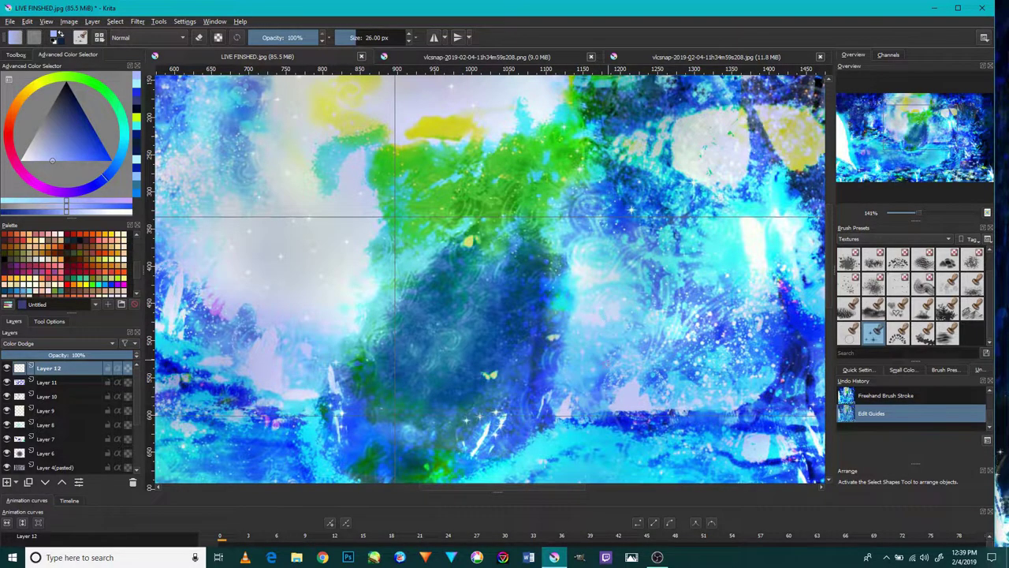
pyautogui.click(607, 315)
pyautogui.moveTo(458, 414)
pyautogui.mouseDown()
pyautogui.moveTo(457, 384)
pyautogui.moveTo(461, 443)
pyautogui.mouseUp()
pyautogui.click(455, 370)
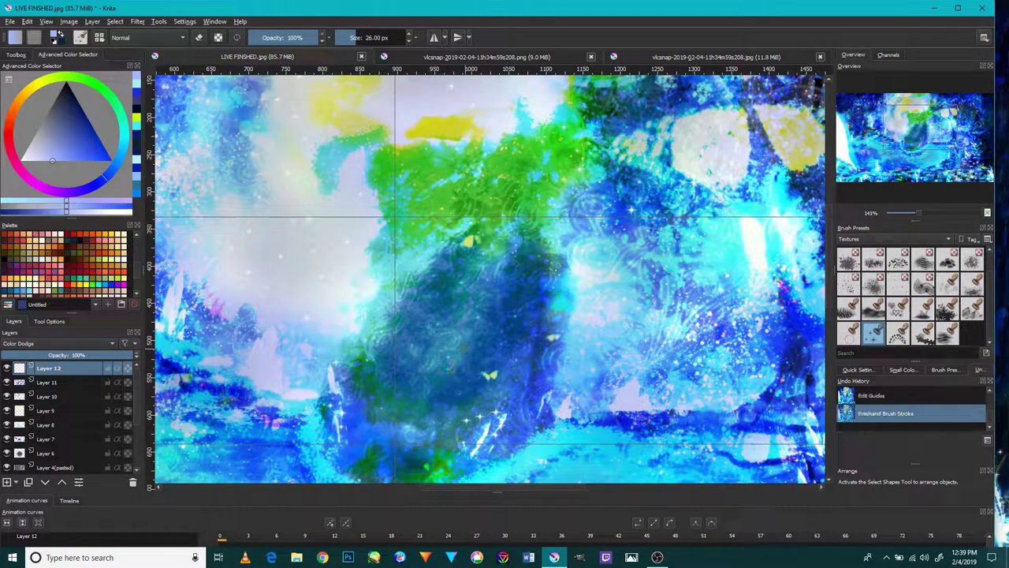
pyautogui.click(521, 293)
pyautogui.moveTo(701, 133); pyautogui.dragTo(495, 271)
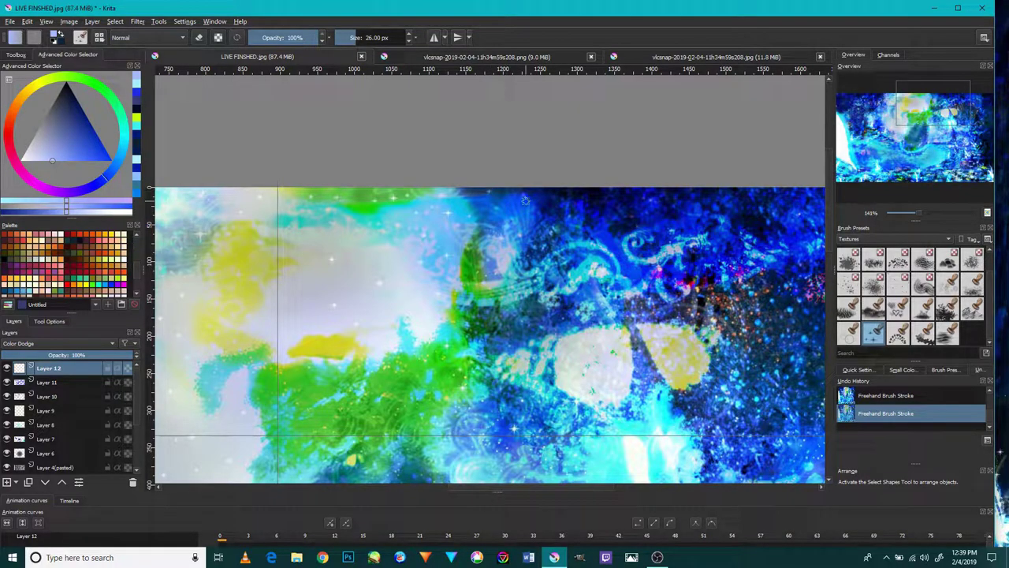
# Raise the upper horizontal guides and lower the bottom guide around the dark right-hand area.
pyautogui.moveTo(624, 284); pyautogui.dragTo(594, 125)
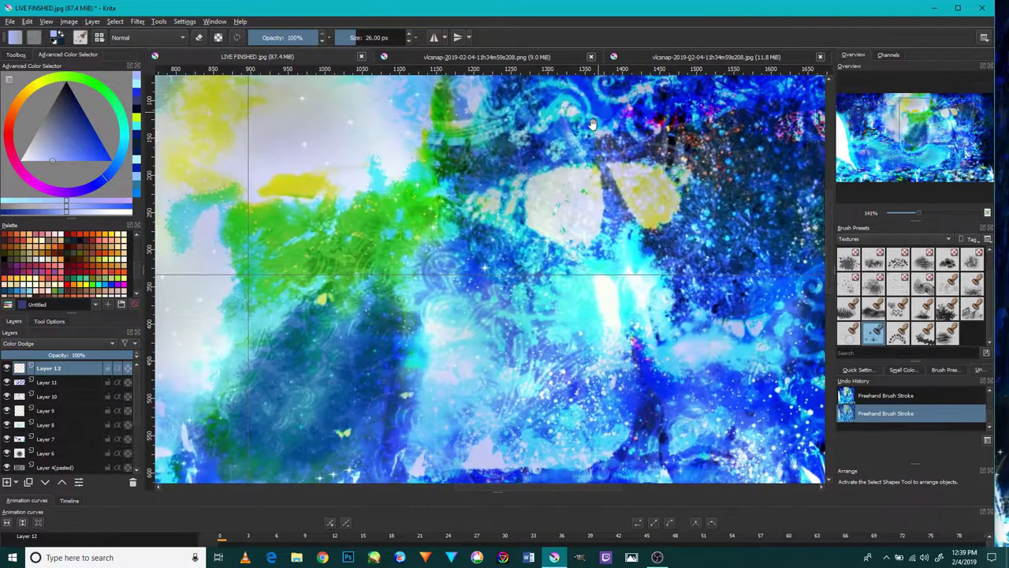
pyautogui.moveTo(609, 276); pyautogui.dragTo(610, 238)
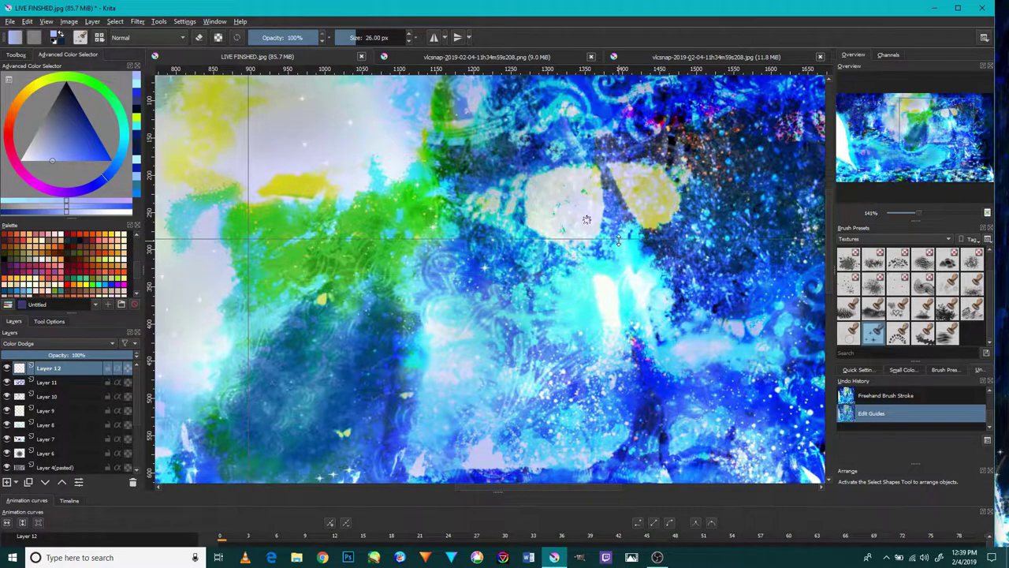
pyautogui.moveTo(604, 294)
pyautogui.mouseDown()
pyautogui.moveTo(615, 329)
pyautogui.moveTo(631, 200)
pyautogui.mouseUp()
pyautogui.moveTo(621, 386); pyautogui.dragTo(605, 427)
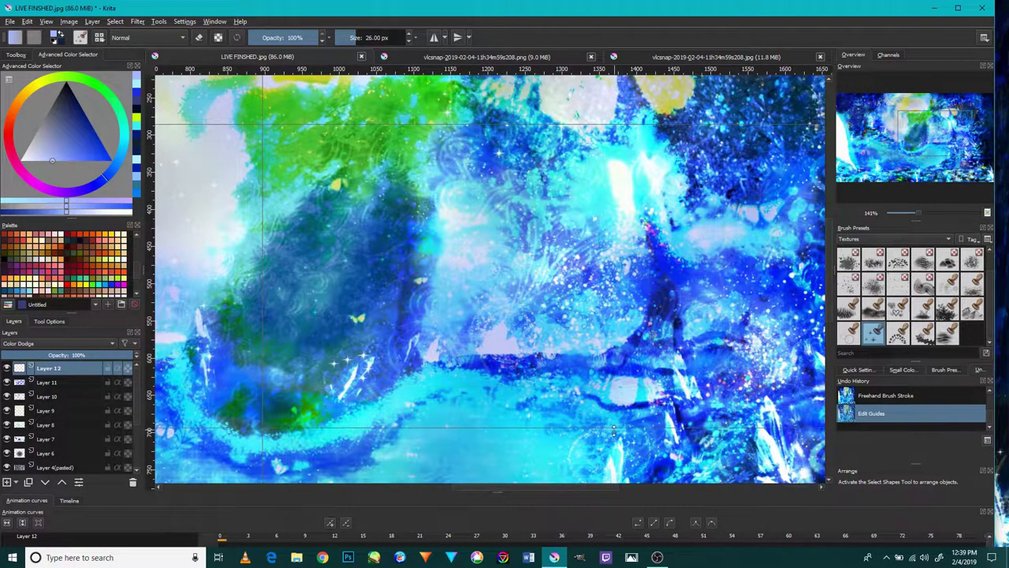
pyautogui.scroll(-1, 562, 350)
pyautogui.scroll(-1, 544, 371)
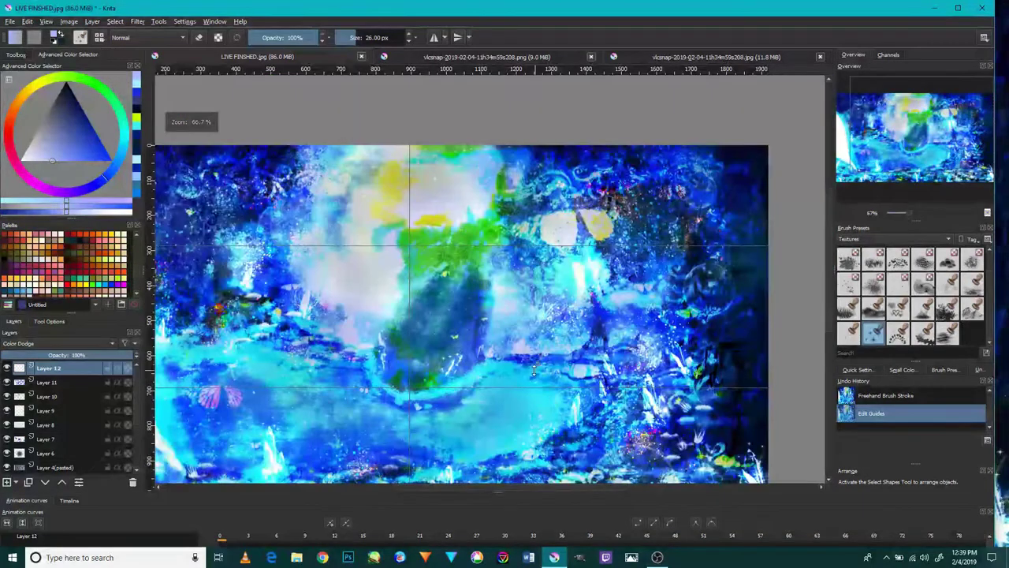
pyautogui.scroll(-1, 520, 394)
pyautogui.scroll(-1, 513, 399)
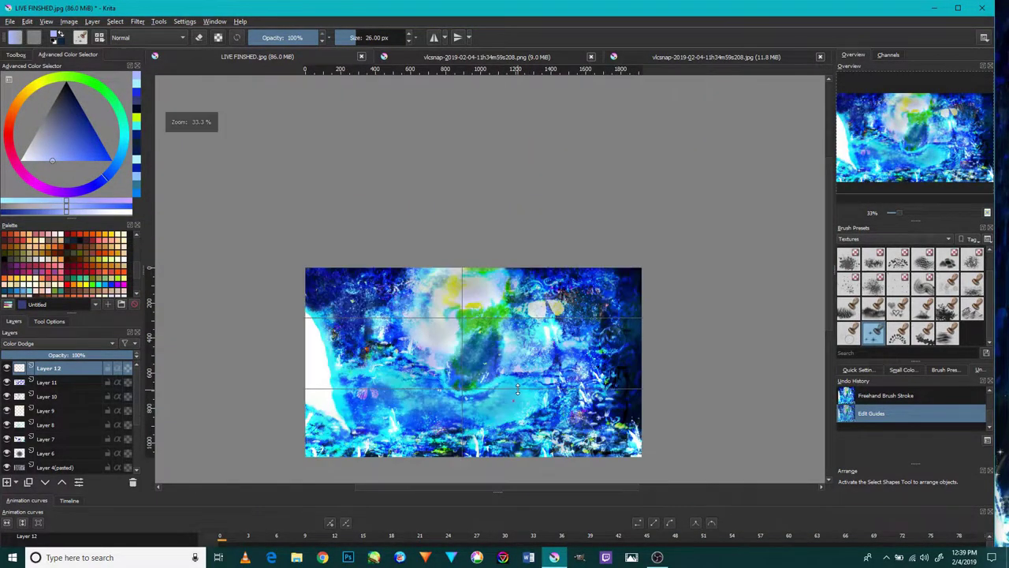
pyautogui.scroll(4, 518, 391)
pyautogui.scroll(-2, 540, 375)
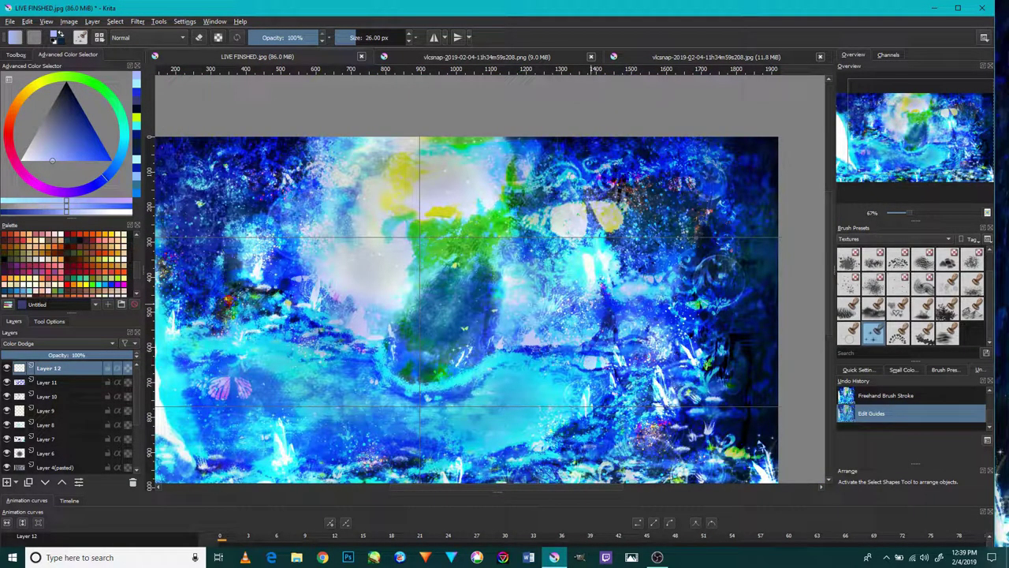
# Stamp two small star sparkles near and on the central rock.
pyautogui.moveTo(580, 288); pyautogui.dragTo(641, 239)
pyautogui.scroll(3, 544, 339)
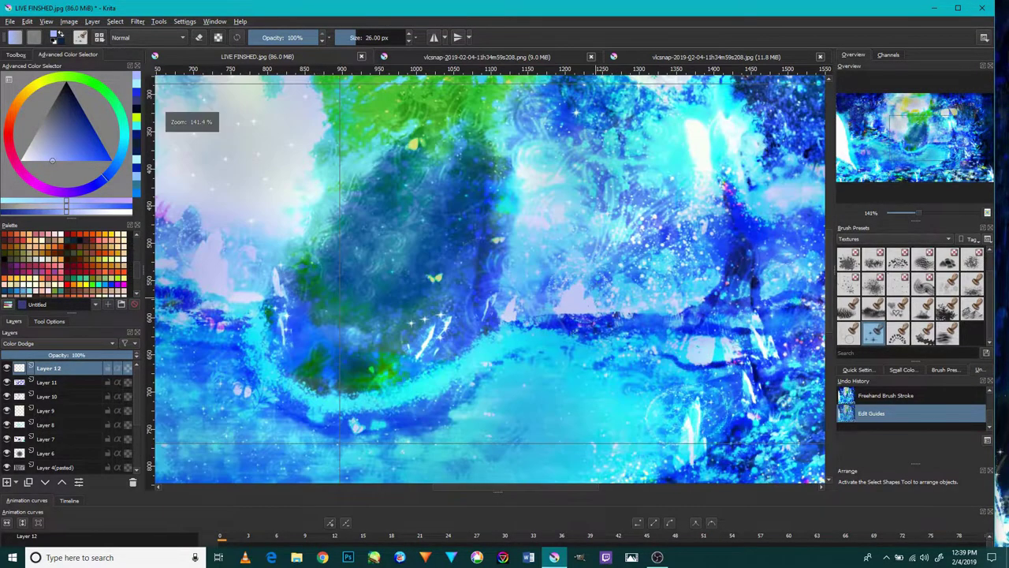
pyautogui.scroll(2, 544, 339)
pyautogui.click(541, 406)
pyautogui.scroll(-1, 600, 307)
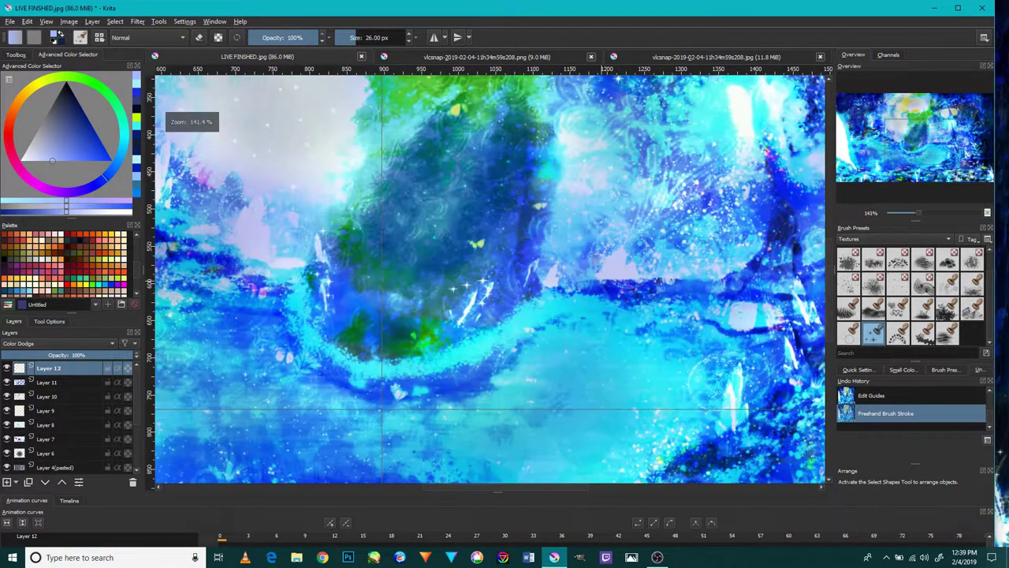
pyautogui.scroll(-1, 583, 242)
pyautogui.click(558, 234)
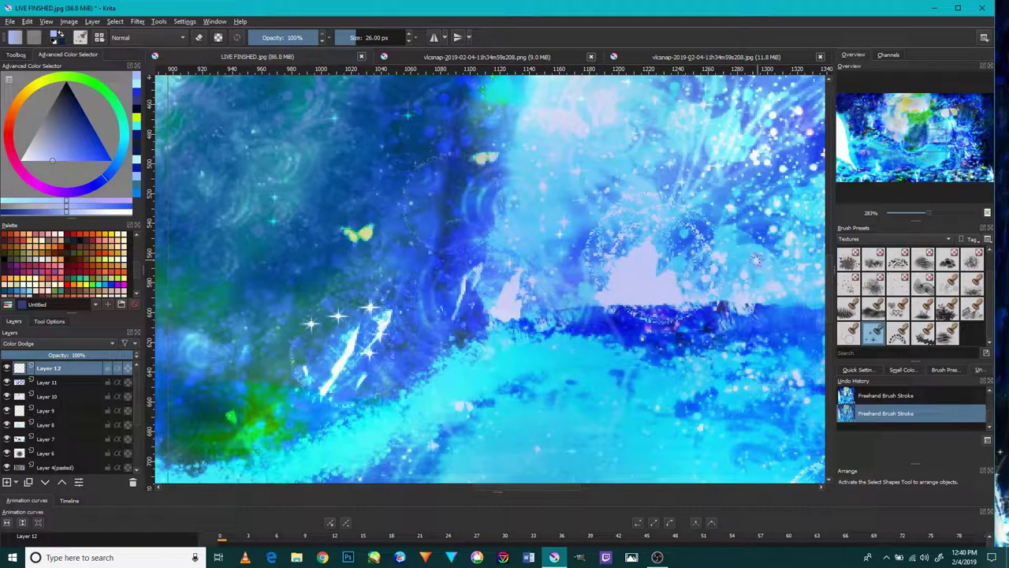
pyautogui.scroll(-2, 729, 209)
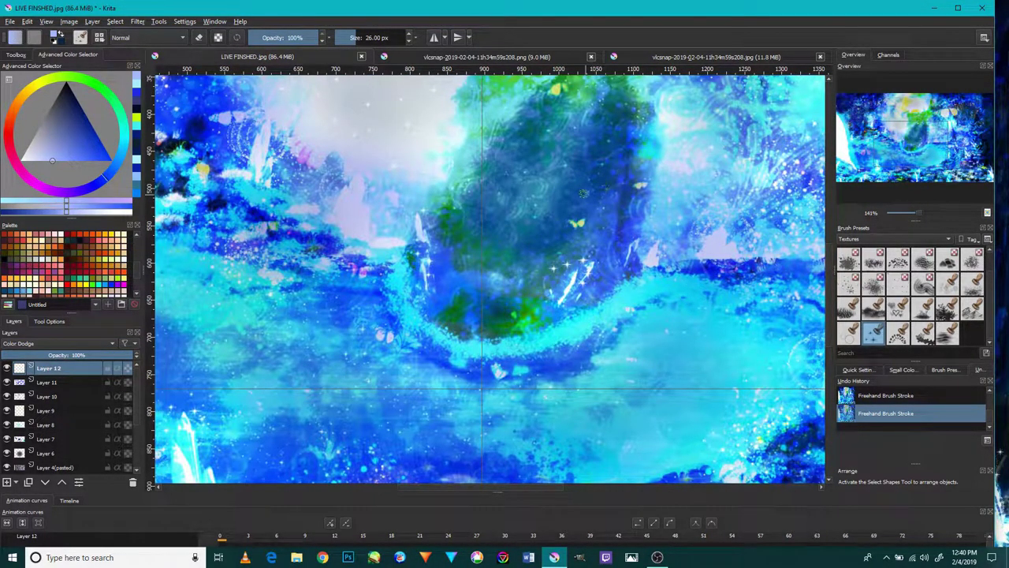
pyautogui.scroll(-1, 527, 290)
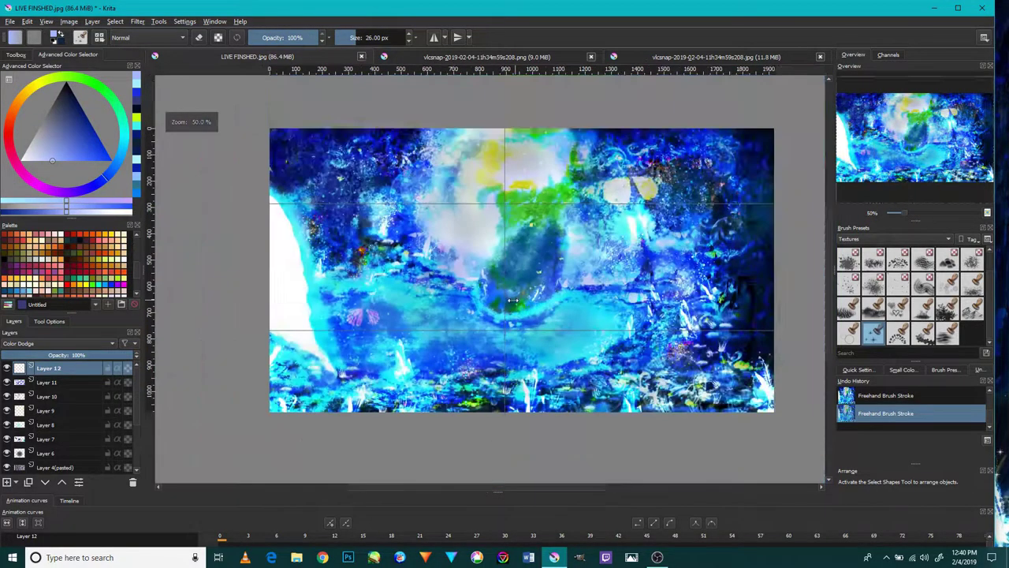
pyautogui.scroll(2, 527, 290)
pyautogui.scroll(1, 536, 288)
pyautogui.scroll(1, 546, 284)
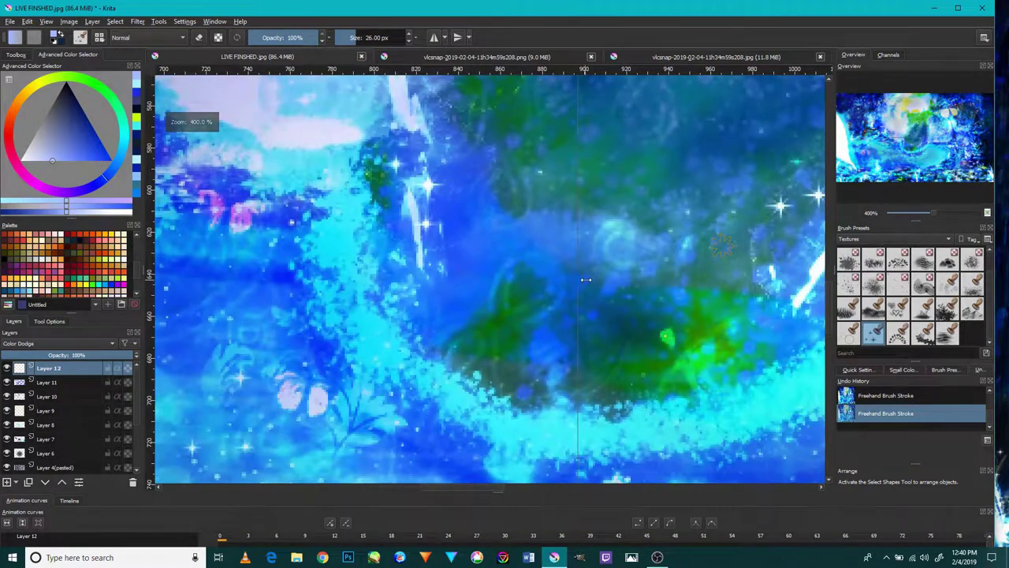
# Move the vertical guide aside and stamp a sparkle on the rock's green part.
pyautogui.moveTo(578, 282); pyautogui.dragTo(288, 284)
pyautogui.click(514, 329)
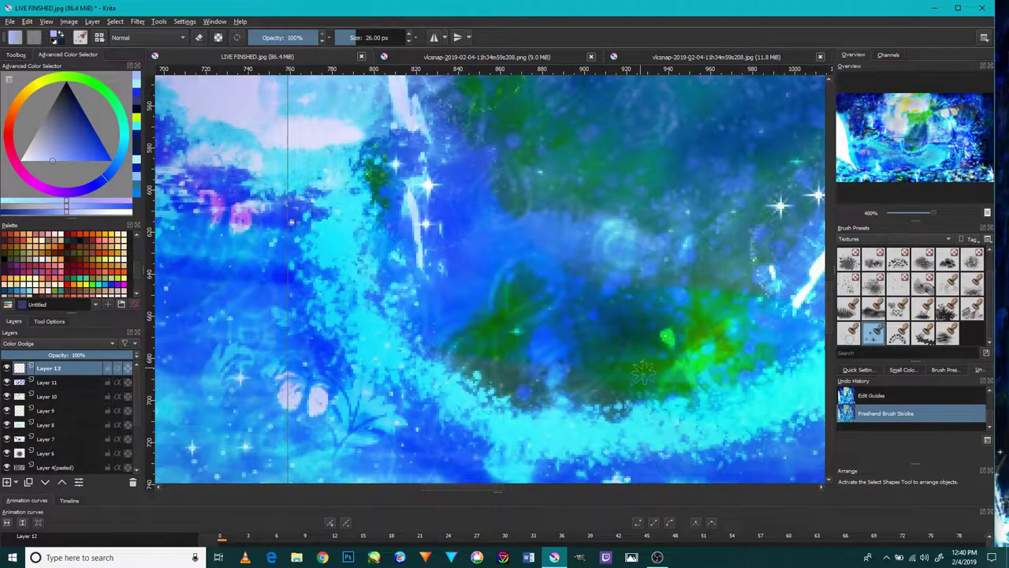
pyautogui.scroll(-3, 666, 164)
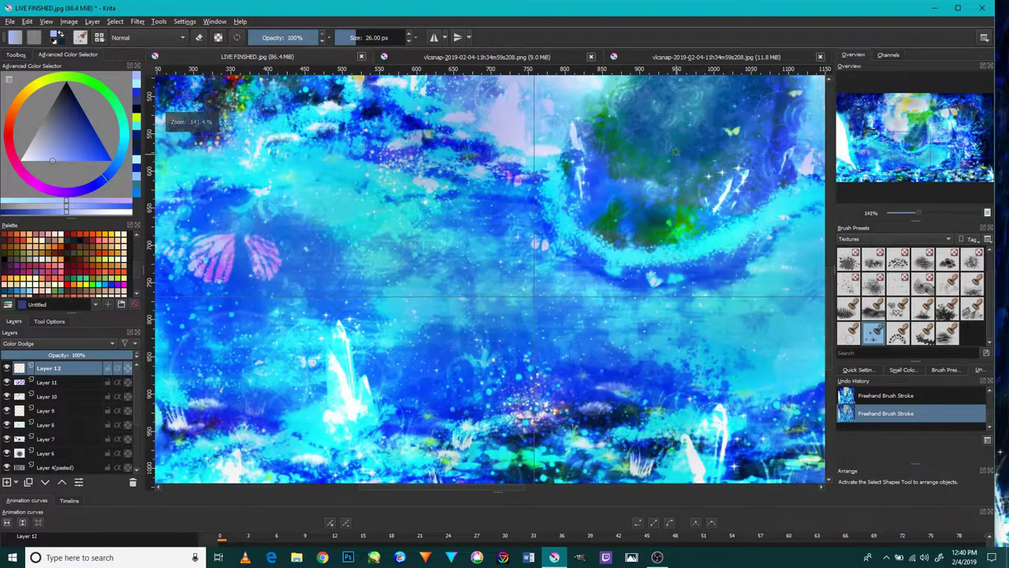
pyautogui.scroll(-2, 675, 144)
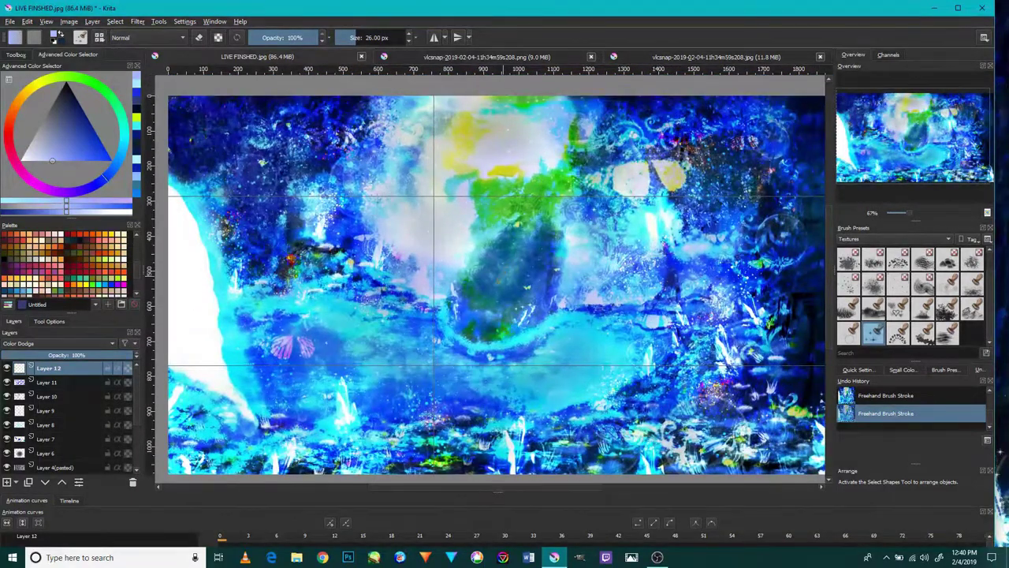
pyautogui.scroll(5, 473, 269)
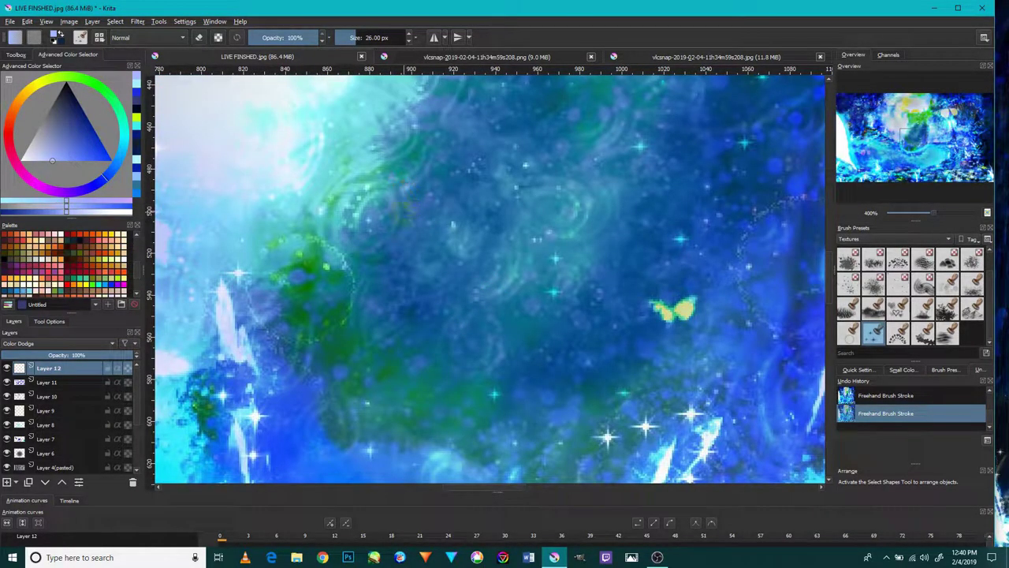
pyautogui.scroll(-3, 687, 306)
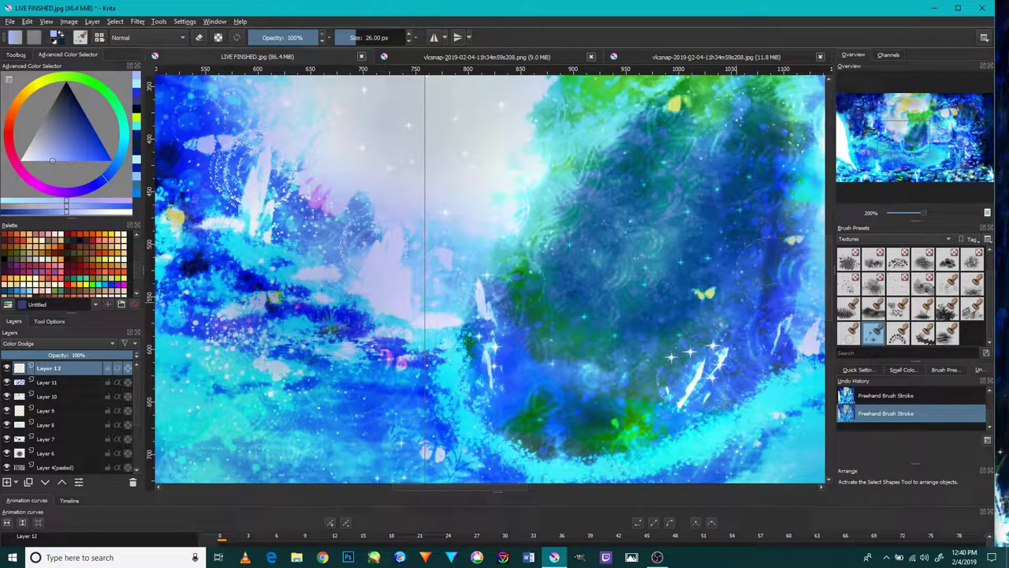
pyautogui.scroll(-1, 760, 277)
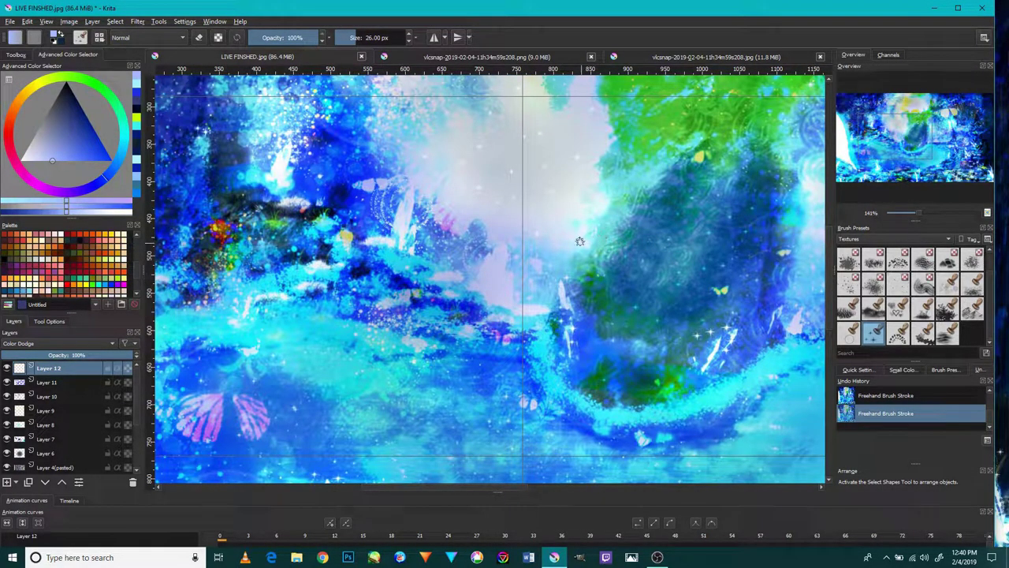
# Shift the vertical guide right, add two sparkles by the pink butterfly, undoing the last.
pyautogui.moveTo(523, 240); pyautogui.dragTo(710, 223)
pyautogui.scroll(1, 530, 295)
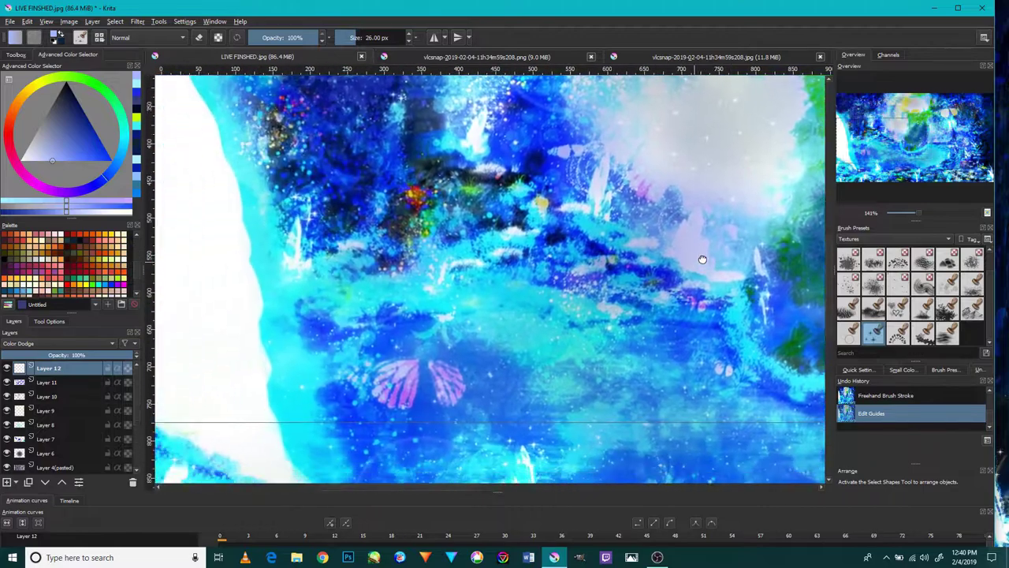
pyautogui.scroll(1, 525, 316)
pyautogui.scroll(1, 518, 332)
pyautogui.moveTo(494, 302); pyautogui.dragTo(400, 251)
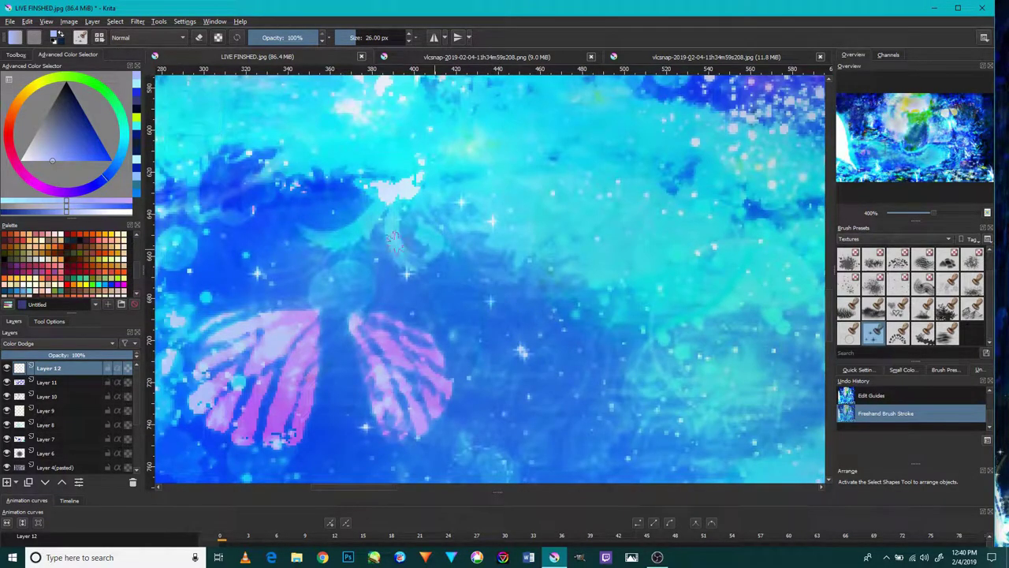
pyautogui.moveTo(339, 240); pyautogui.dragTo(327, 238)
pyautogui.scroll(-2, 382, 189)
pyautogui.hotkey('ctrl', 'z')
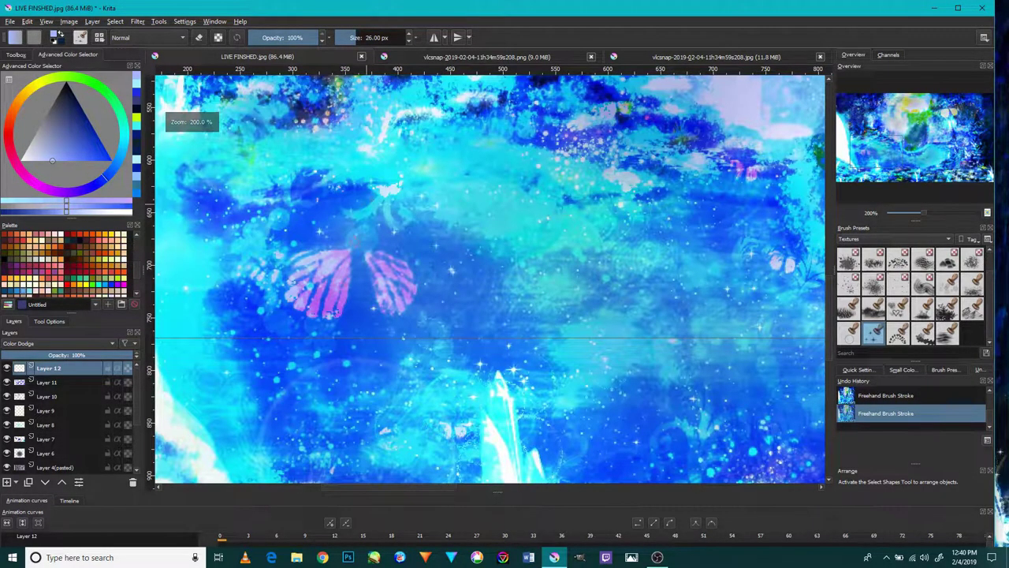
# Lower the horizontal guides and paint two more small sparkles beside the butterfly.
pyautogui.moveTo(371, 203); pyautogui.dragTo(365, 275)
pyautogui.moveTo(362, 337); pyautogui.dragTo(363, 402)
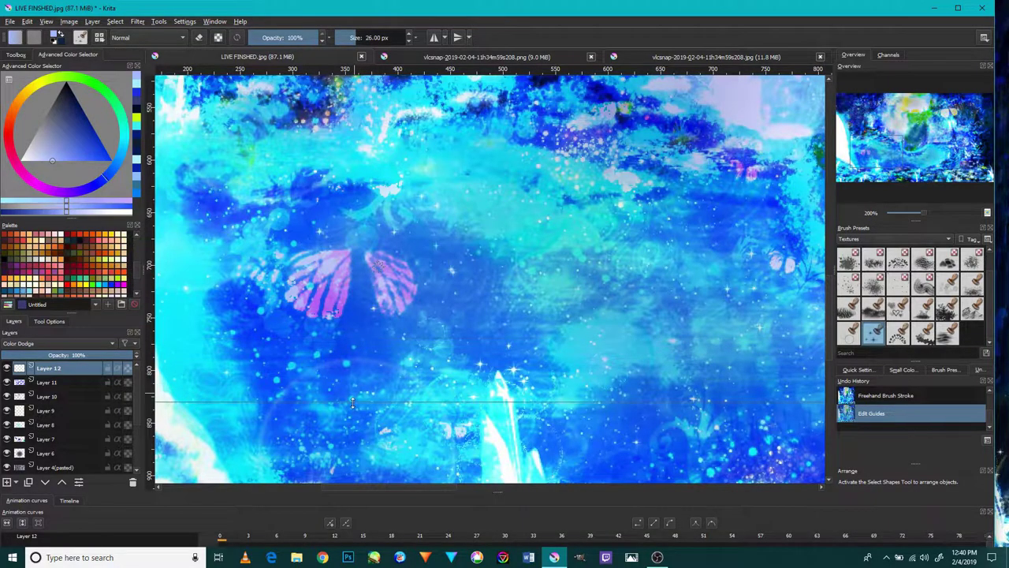
pyautogui.scroll(2, 378, 299)
pyautogui.scroll(-2, 378, 299)
pyautogui.moveTo(378, 300); pyautogui.dragTo(413, 301)
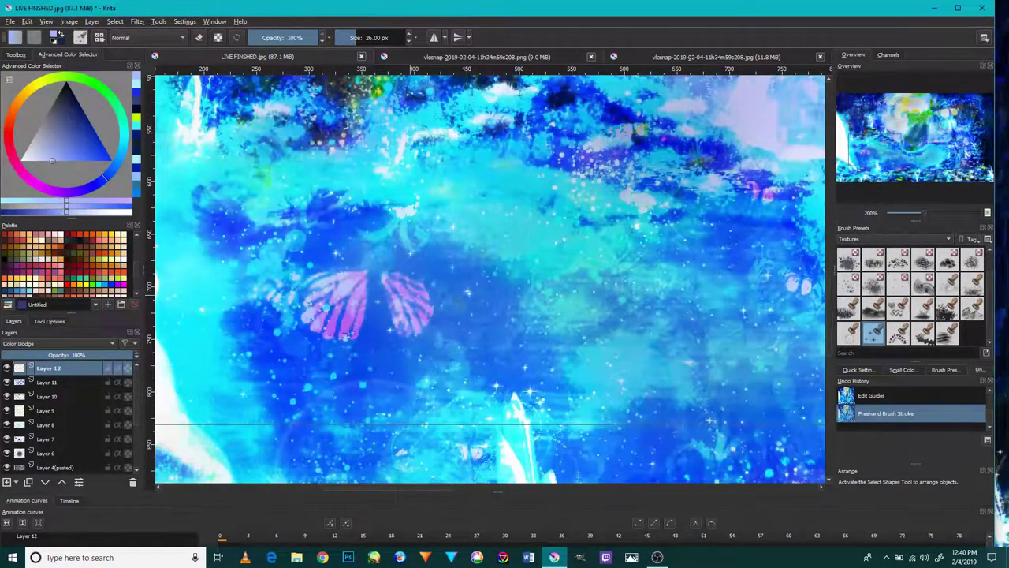
pyautogui.moveTo(508, 330); pyautogui.dragTo(509, 299)
pyautogui.scroll(-2, 484, 304)
pyautogui.scroll(2, 427, 345)
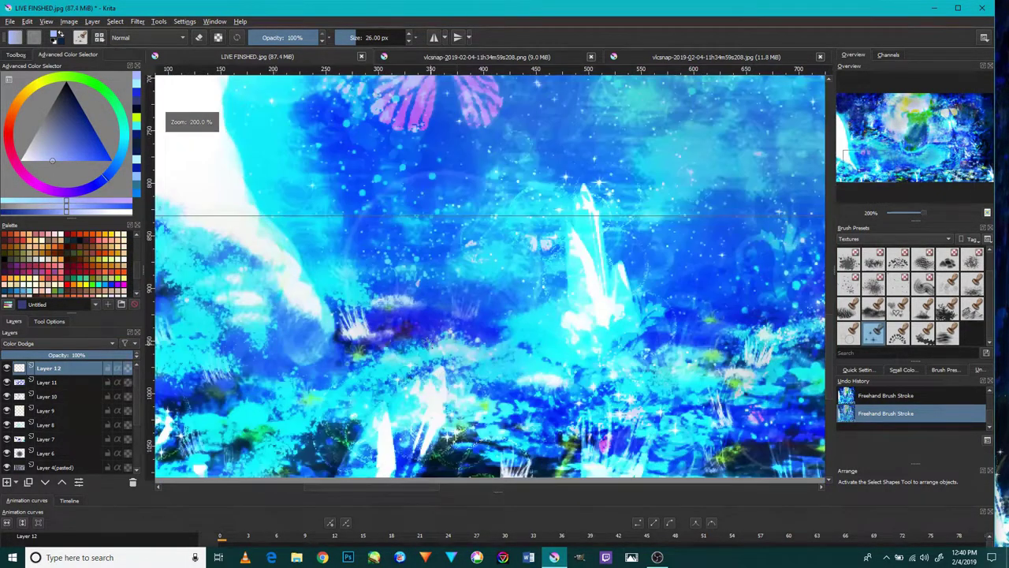
# Move the horizontal guide further down and stamp another star sparkle lower on the painting.
pyautogui.moveTo(456, 301); pyautogui.dragTo(482, 269)
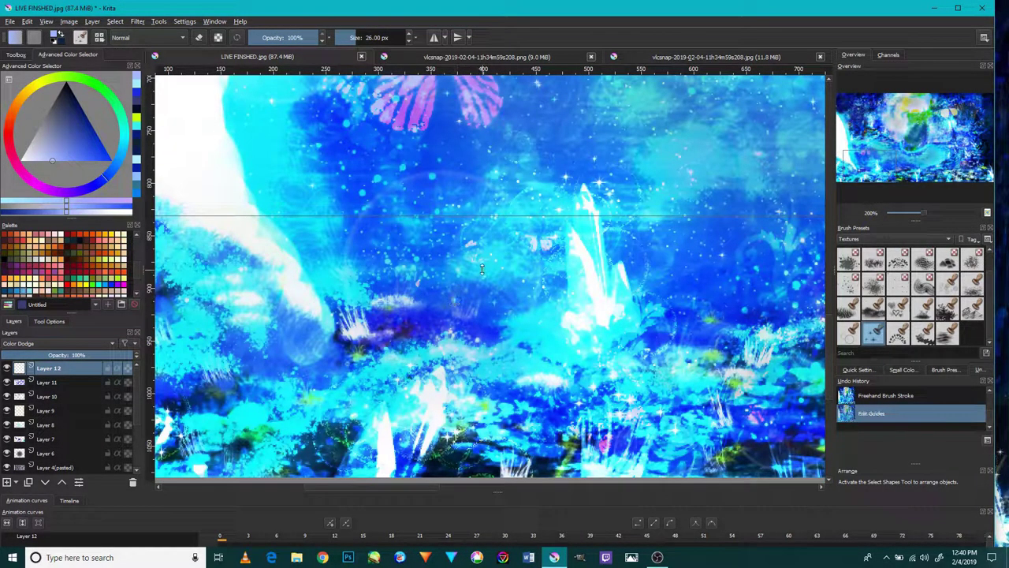
pyautogui.moveTo(600, 215); pyautogui.dragTo(600, 286)
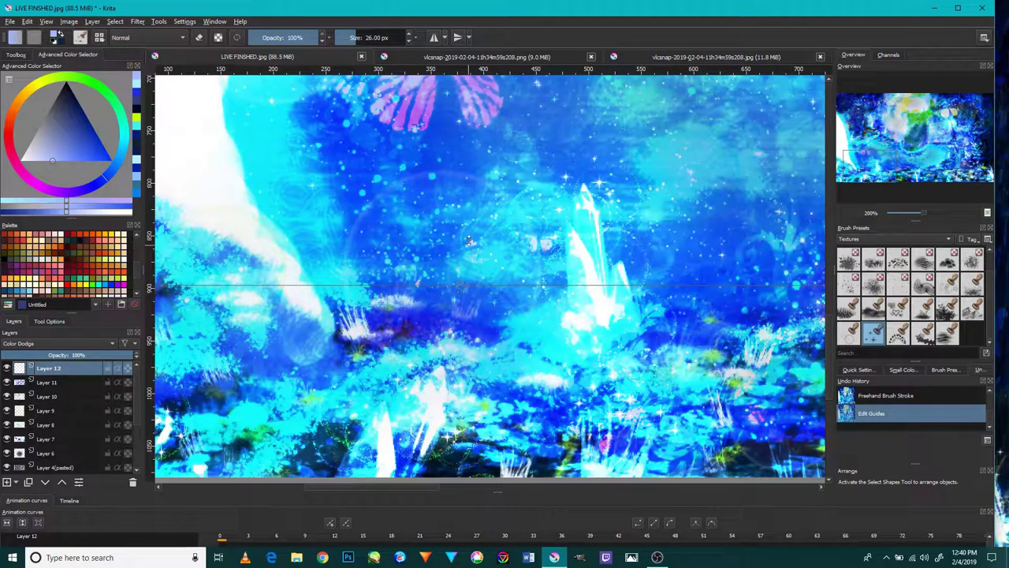
pyautogui.scroll(-2, 604, 171)
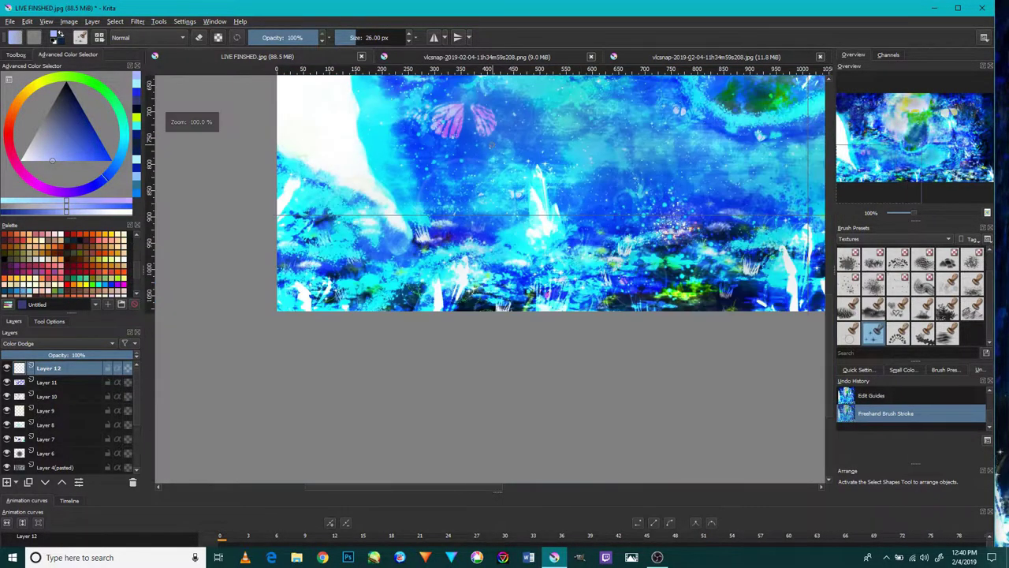
pyautogui.scroll(-1, 604, 171)
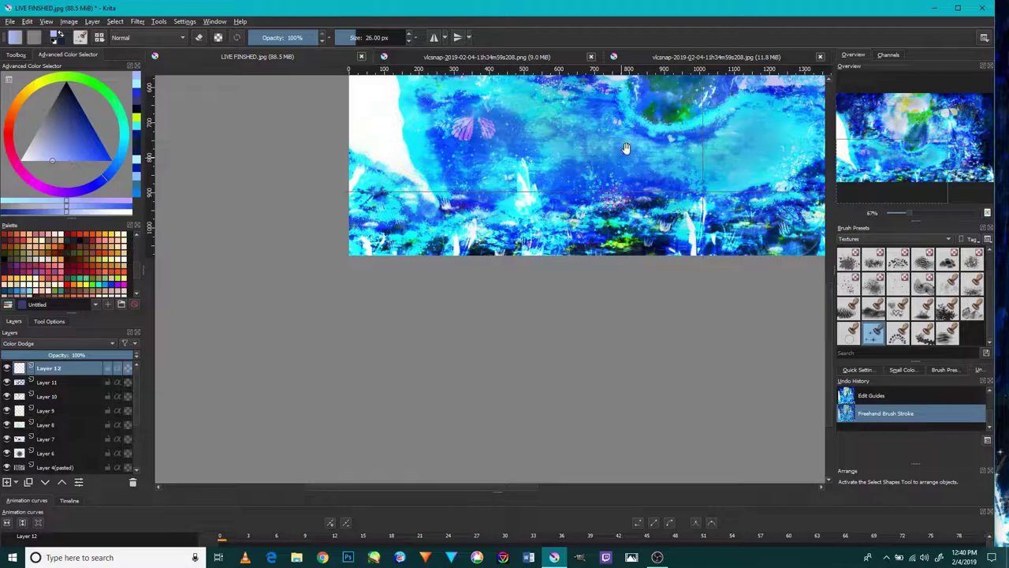
pyautogui.moveTo(623, 154); pyautogui.dragTo(488, 351)
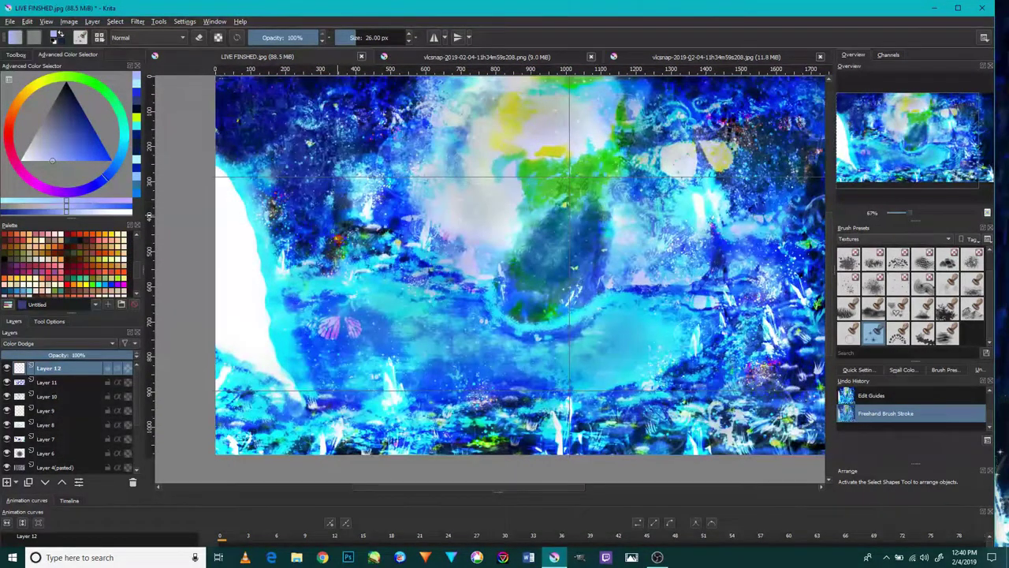
pyautogui.scroll(3, 325, 276)
pyautogui.click(322, 422)
pyautogui.scroll(2, 323, 433)
pyautogui.scroll(2, 324, 433)
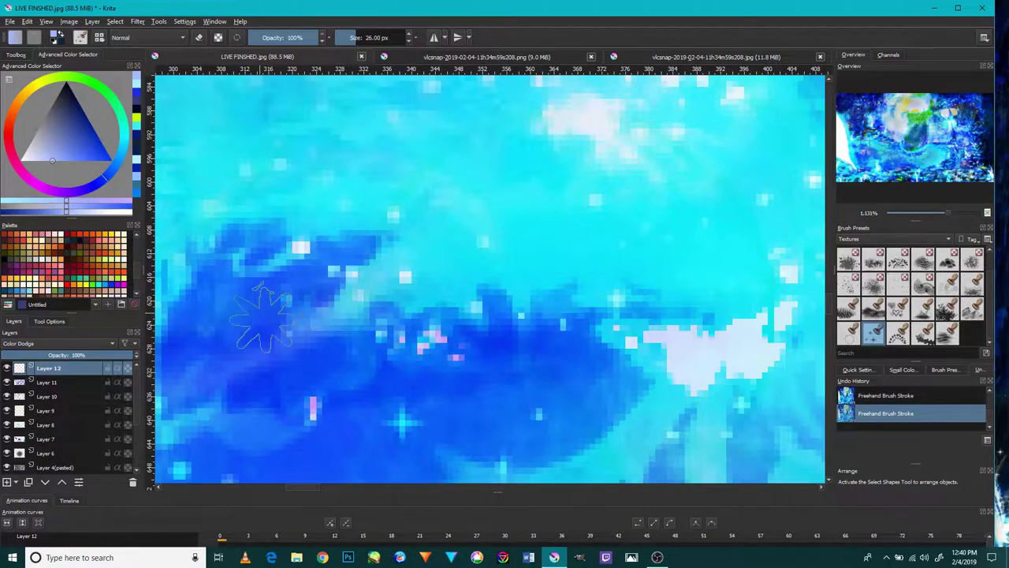
pyautogui.scroll(-2, 260, 327)
pyautogui.scroll(-1, 261, 327)
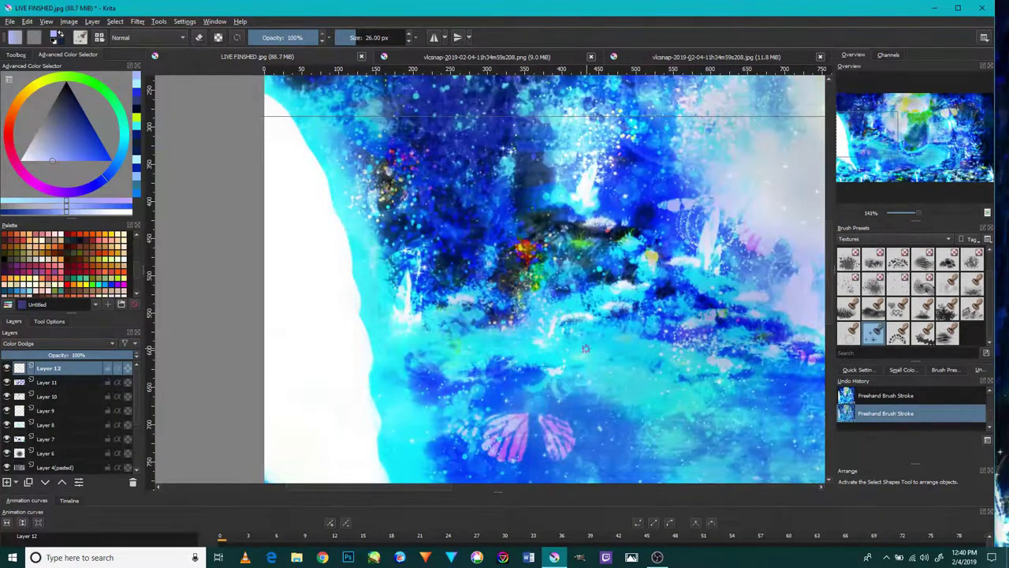
# Nudge the upper guide up and the lower guide down, recentring the whole painting.
pyautogui.moveTo(927, 375)
pyautogui.mouseDown()
pyautogui.moveTo(663, 272)
pyautogui.moveTo(588, 340)
pyautogui.mouseUp()
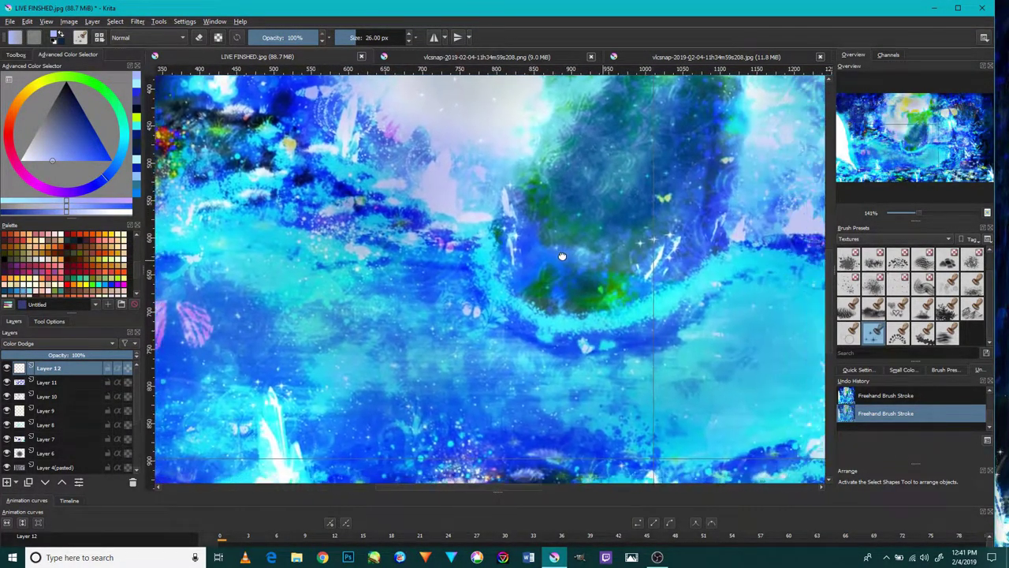
pyautogui.scroll(-2, 618, 343)
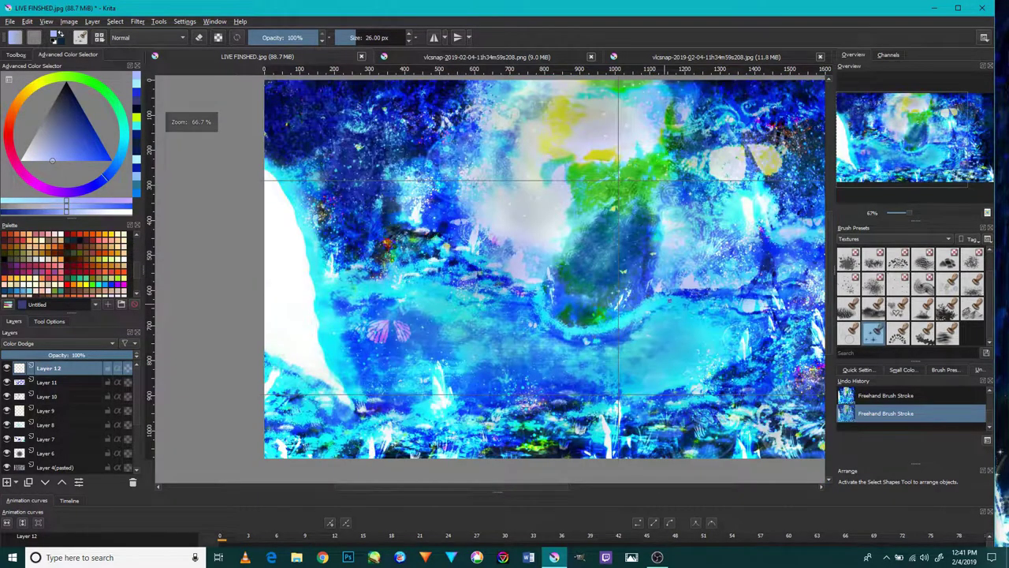
pyautogui.moveTo(733, 180); pyautogui.dragTo(741, 152)
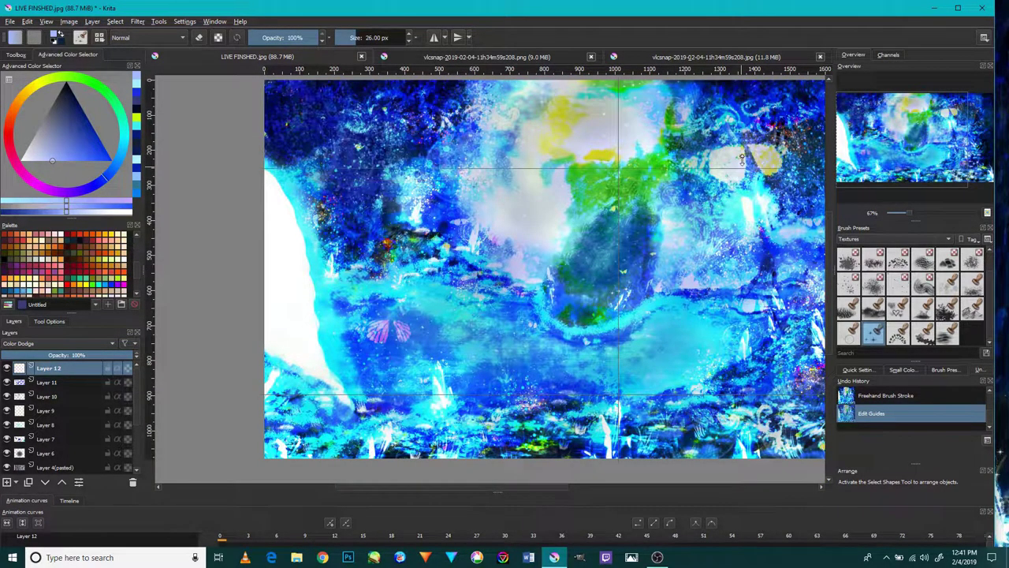
pyautogui.moveTo(675, 396); pyautogui.dragTo(677, 410)
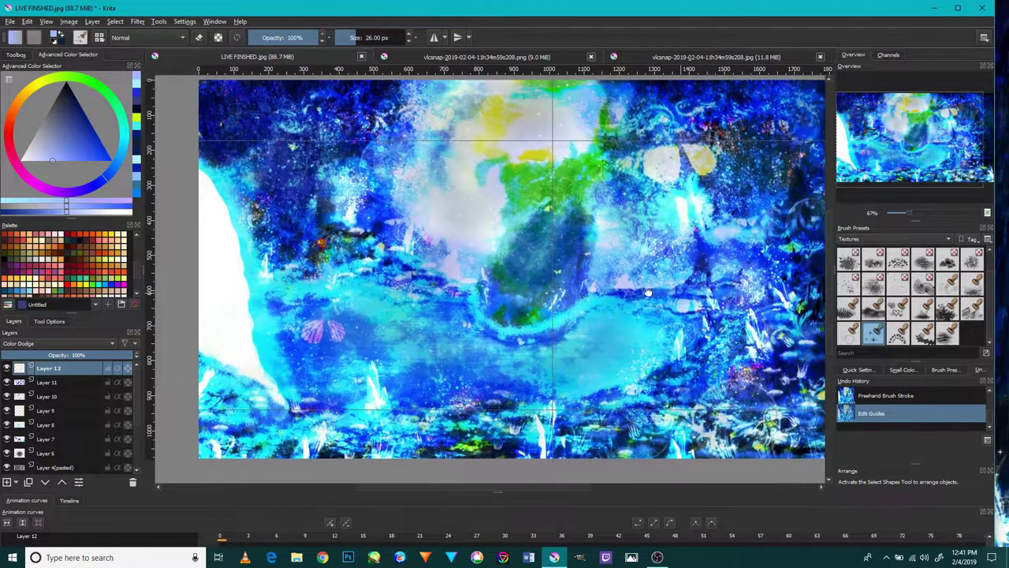
pyautogui.moveTo(616, 258)
pyautogui.mouseDown()
pyautogui.moveTo(473, 264)
pyautogui.moveTo(585, 272)
pyautogui.mouseUp()
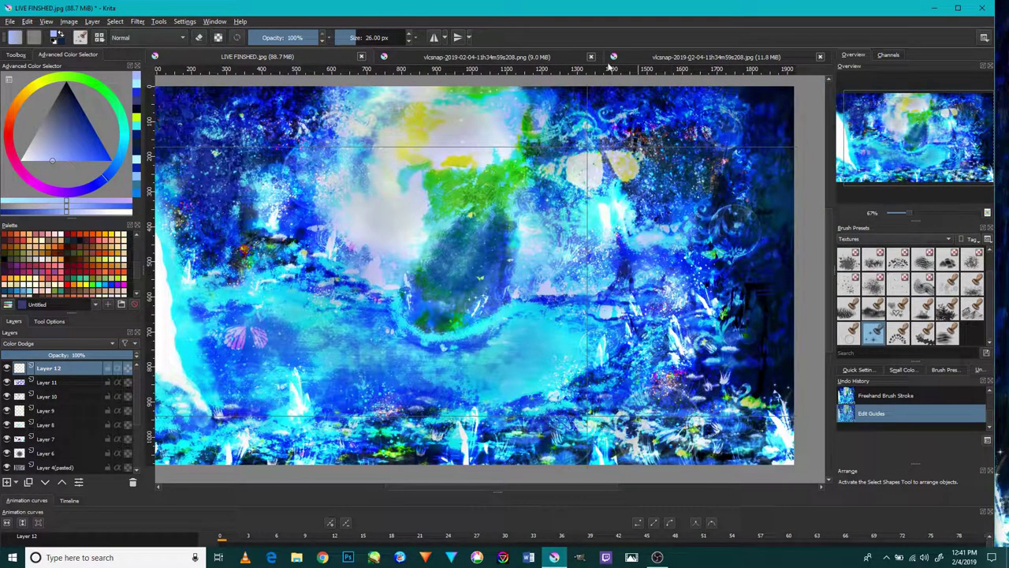
# Enable horizontal and vertical mirror painting and stamp three mirrored sparkles.
pyautogui.click(457, 37)
pyautogui.click(436, 38)
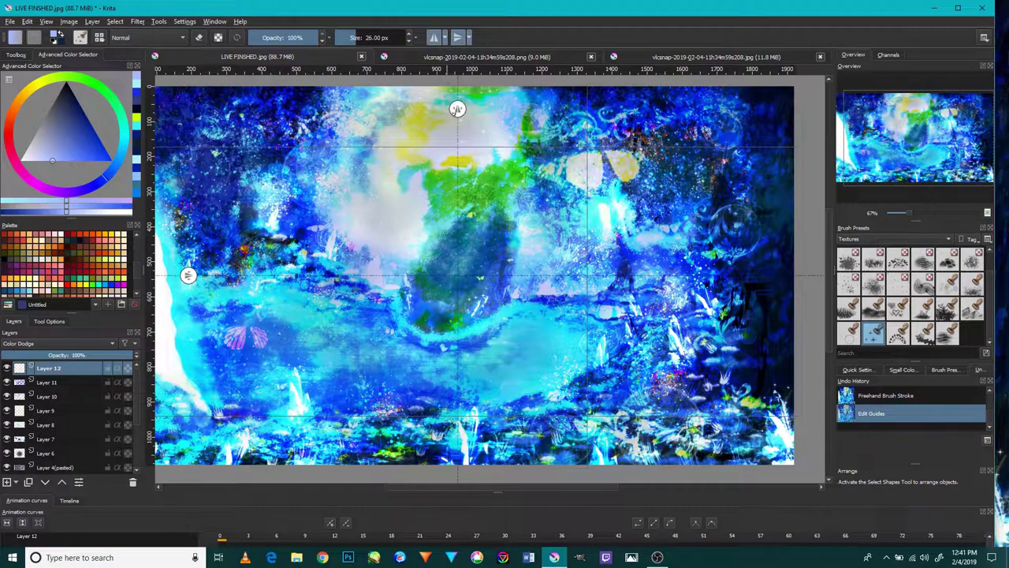
pyautogui.moveTo(473, 276); pyautogui.dragTo(678, 328)
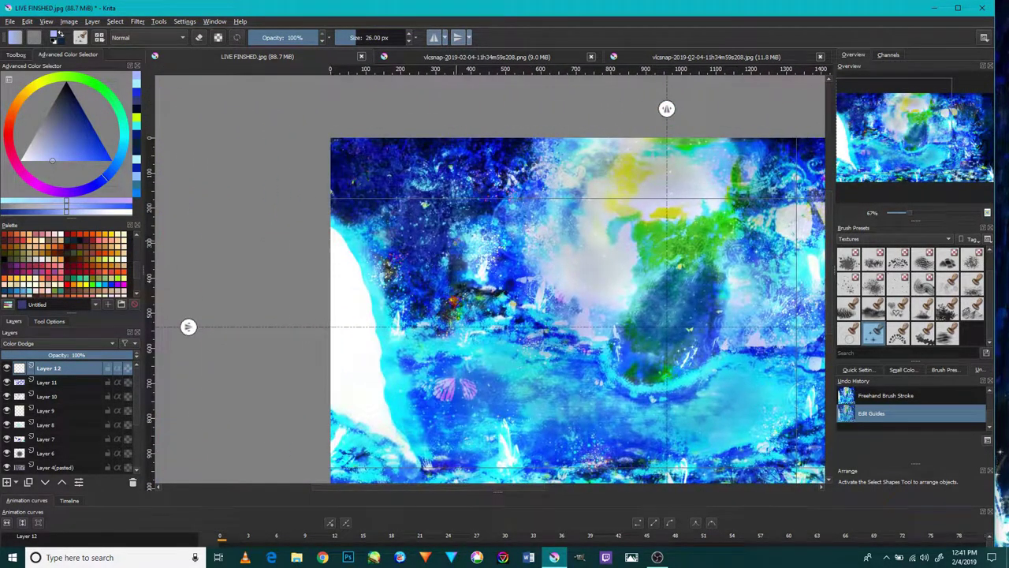
pyautogui.click(451, 246)
pyautogui.click(621, 391)
pyautogui.moveTo(654, 374); pyautogui.dragTo(502, 387)
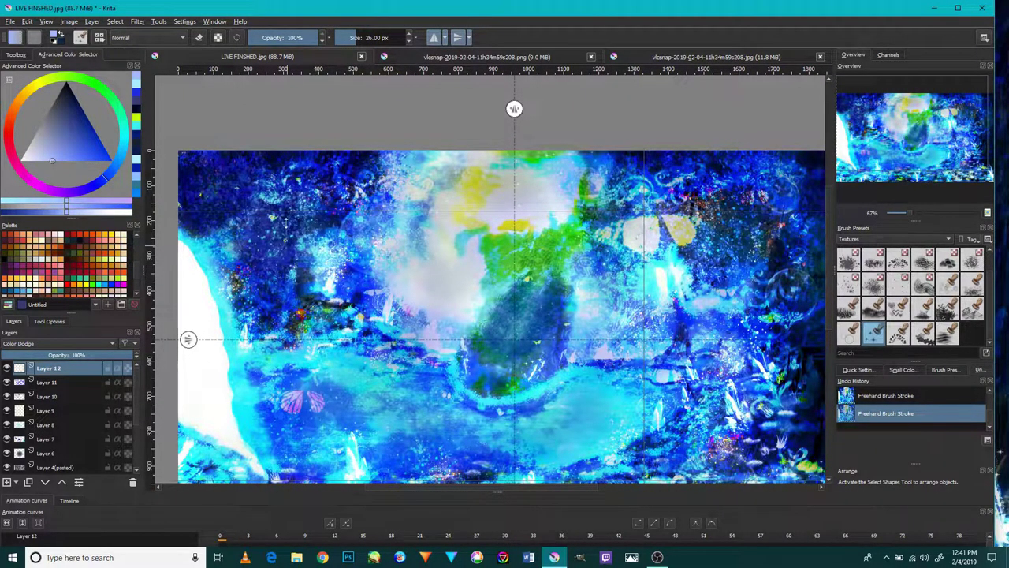
# Reposition the guides, raising one horizontal guide and lowering the bottom one slightly.
pyautogui.moveTo(276, 193)
pyautogui.mouseDown()
pyautogui.moveTo(319, 231)
pyautogui.moveTo(333, 192)
pyautogui.mouseUp()
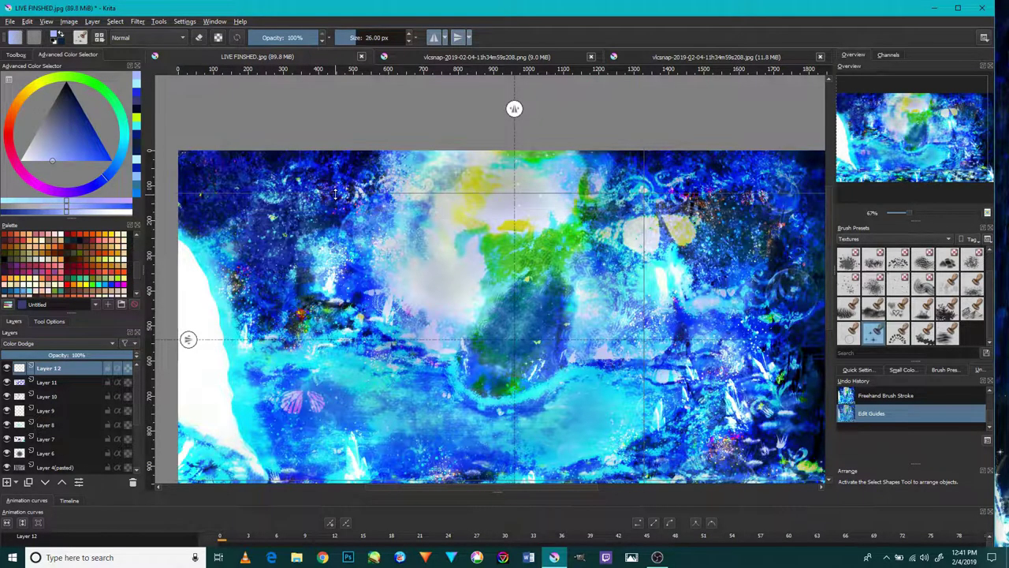
pyautogui.moveTo(499, 334); pyautogui.dragTo(491, 265)
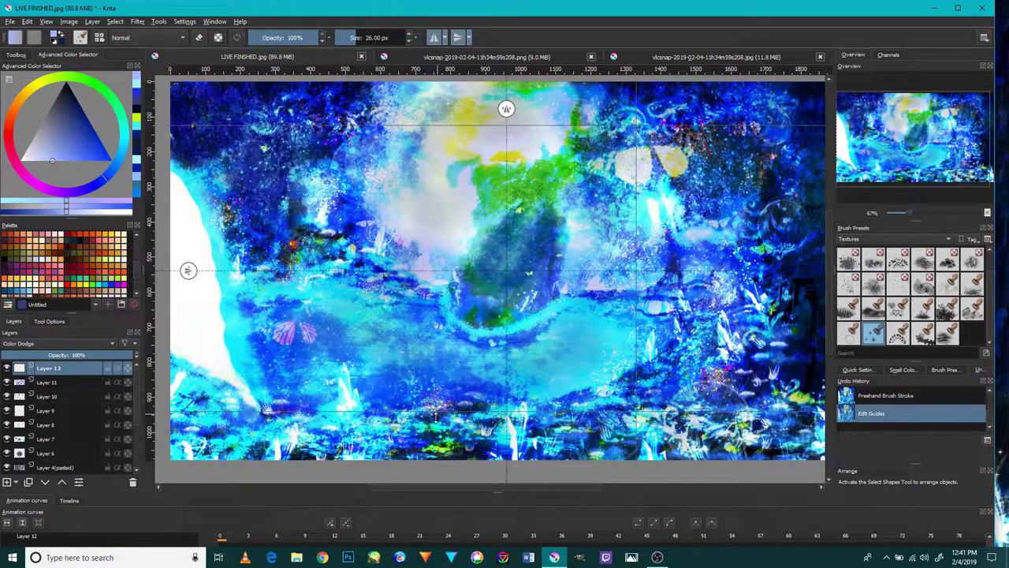
pyautogui.moveTo(436, 411); pyautogui.dragTo(435, 427)
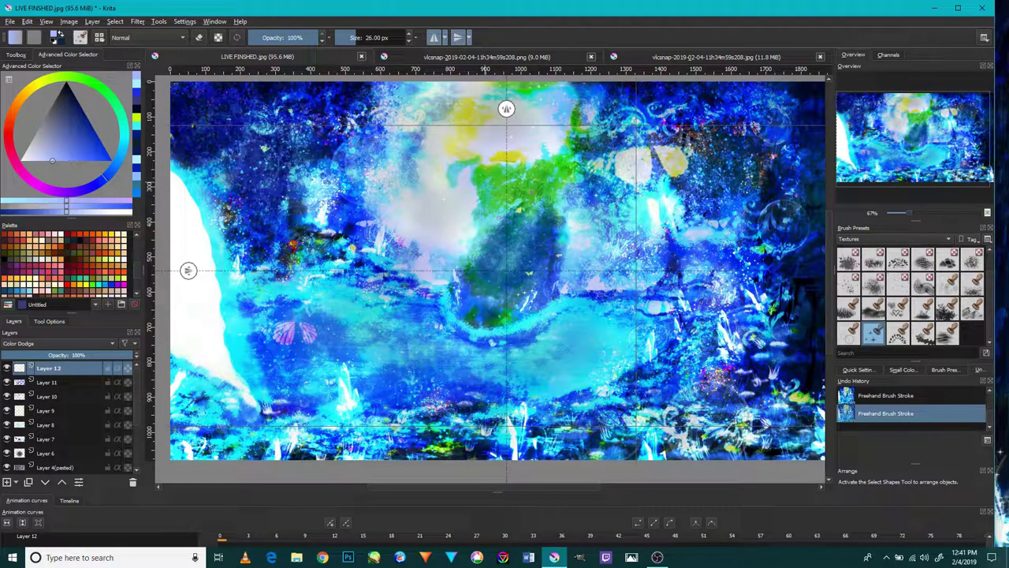
pyautogui.scroll(5, 489, 268)
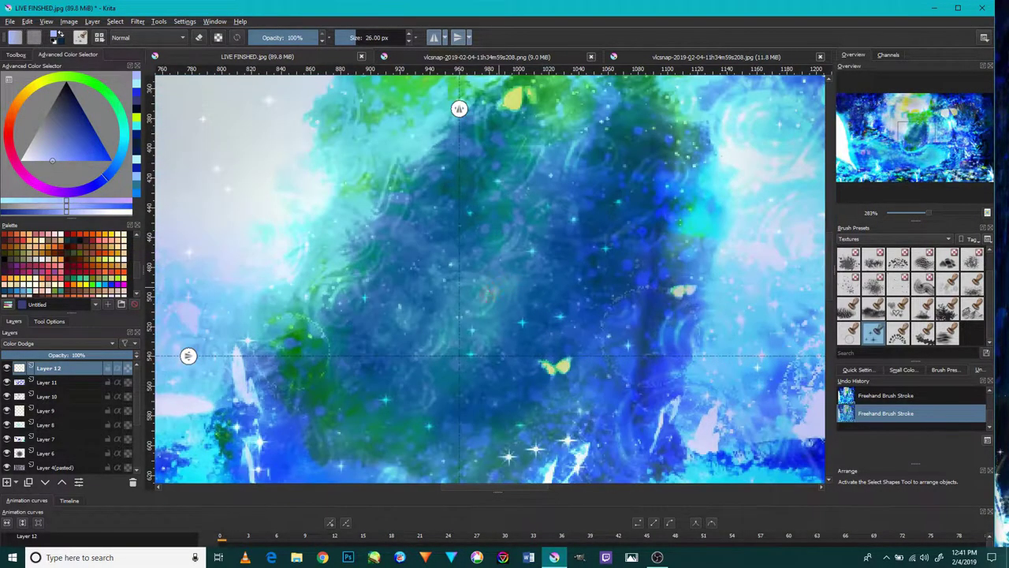
pyautogui.scroll(-2, 489, 275)
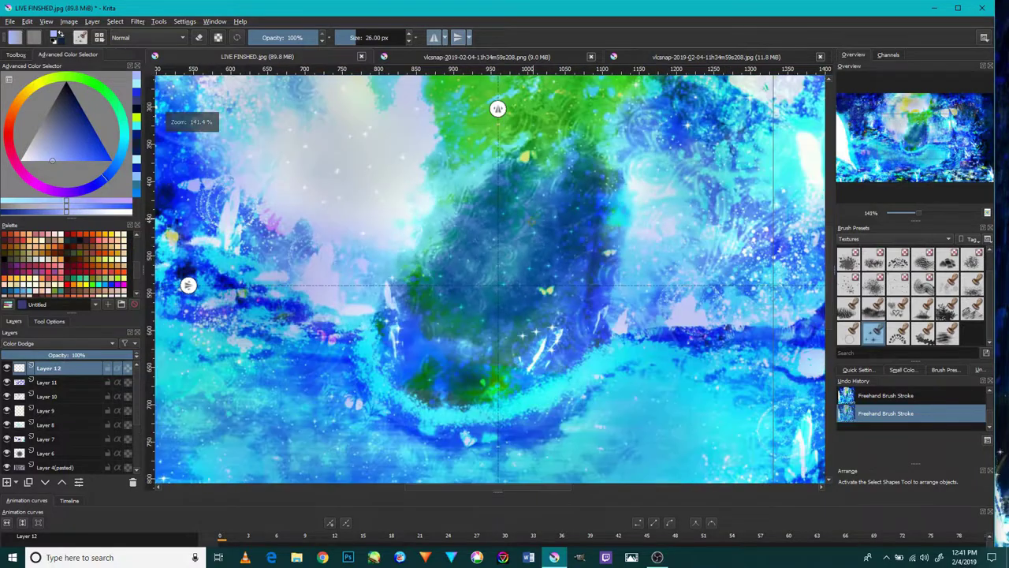
pyautogui.scroll(-1, 489, 276)
pyautogui.scroll(1, 489, 276)
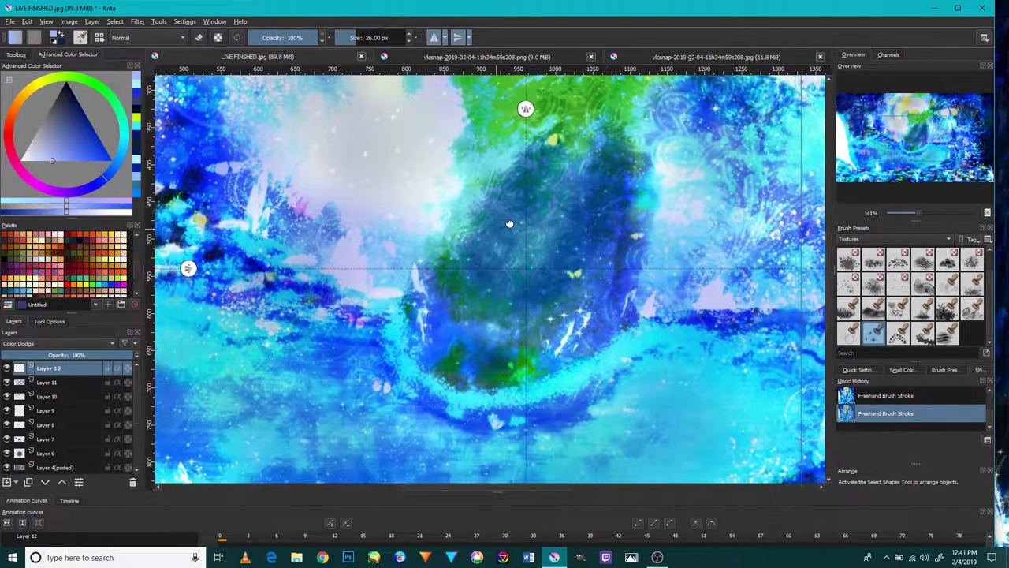
# Nudge the vertical guide slightly right while panning across the dark centre and left side.
pyautogui.moveTo(484, 240); pyautogui.dragTo(669, 171)
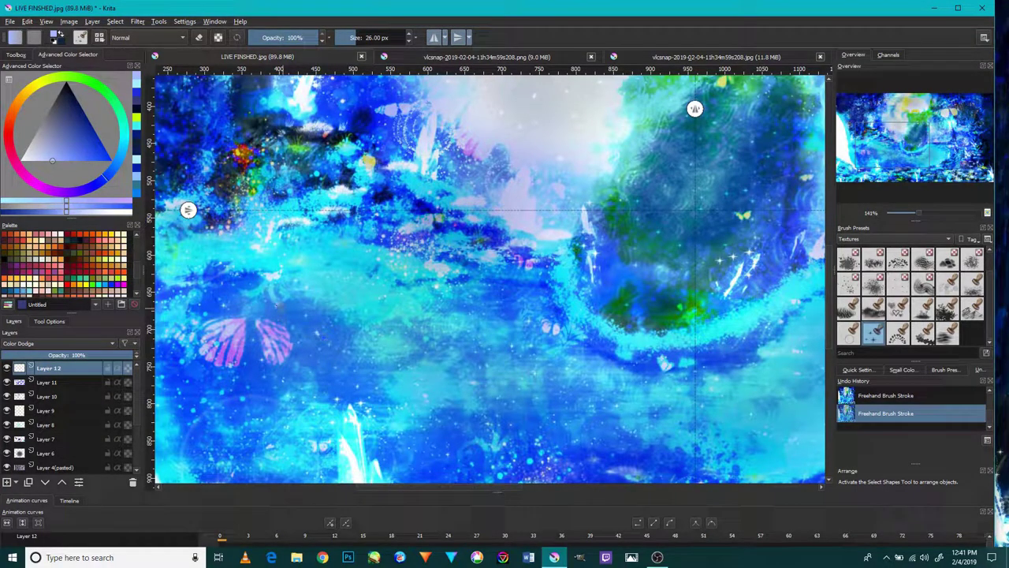
pyautogui.moveTo(369, 285); pyautogui.dragTo(339, 248)
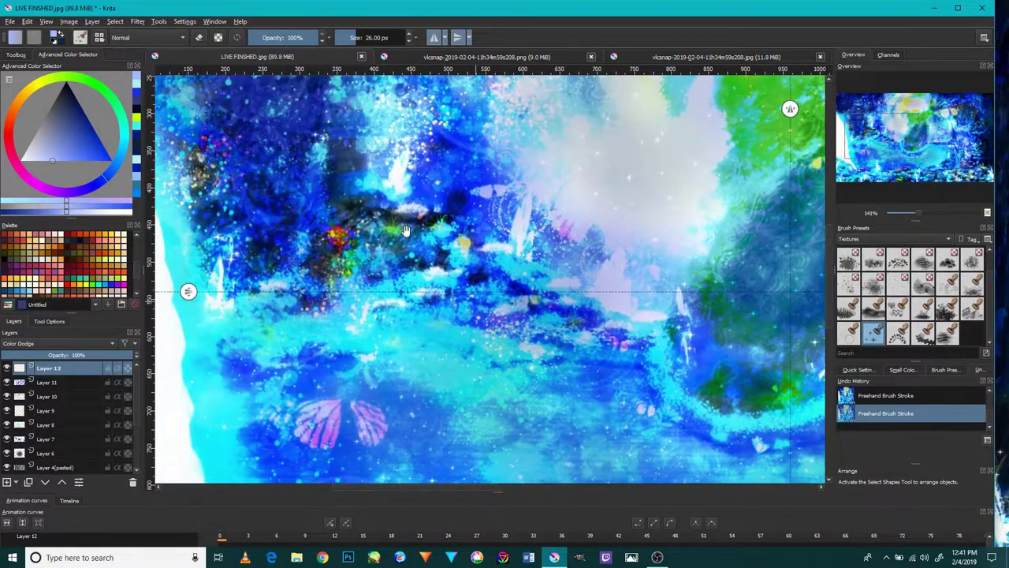
pyautogui.moveTo(339, 197); pyautogui.dragTo(317, 264)
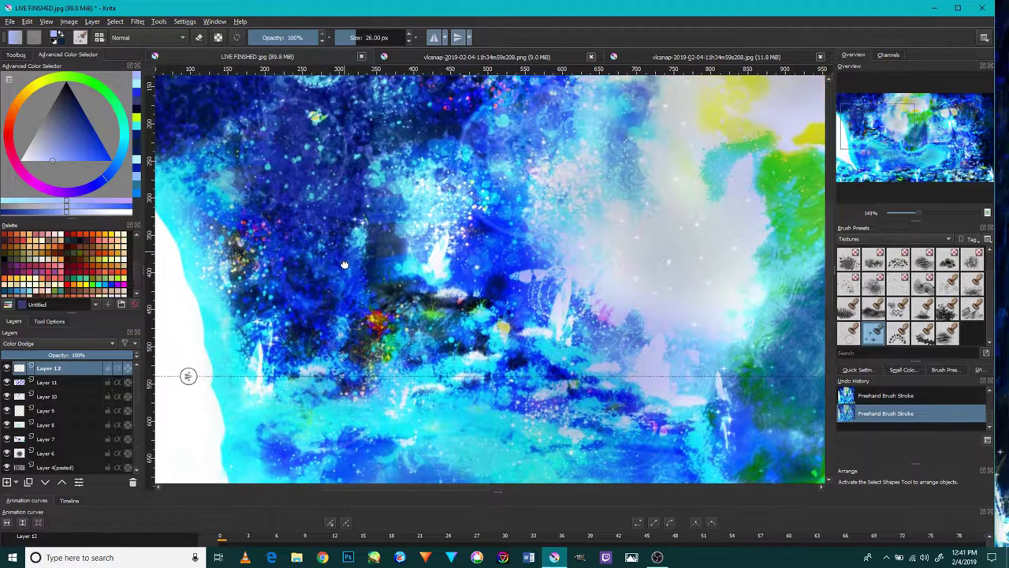
pyautogui.scroll(-1, 426, 280)
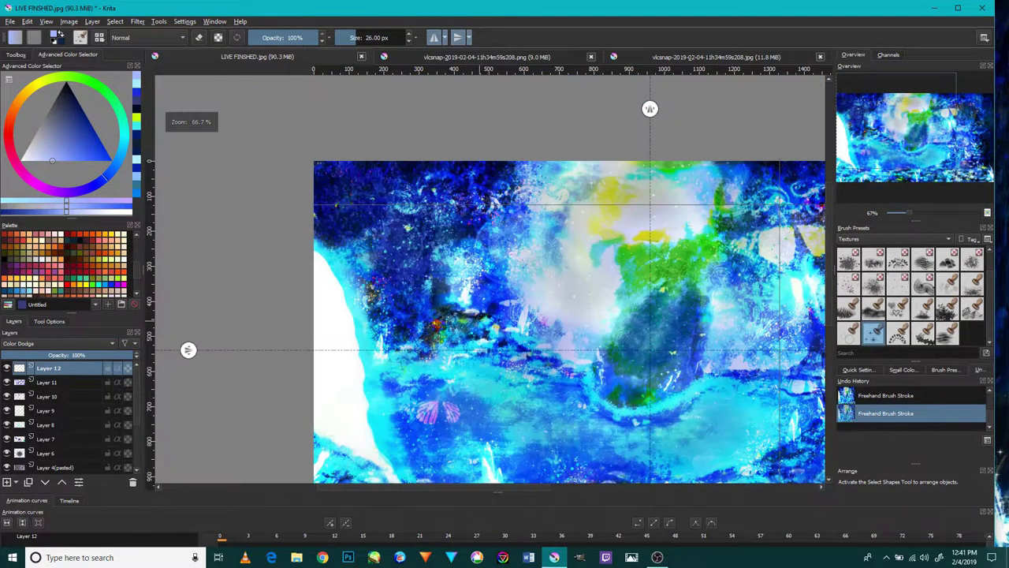
pyautogui.scroll(-1, 426, 281)
pyautogui.scroll(-1, 426, 280)
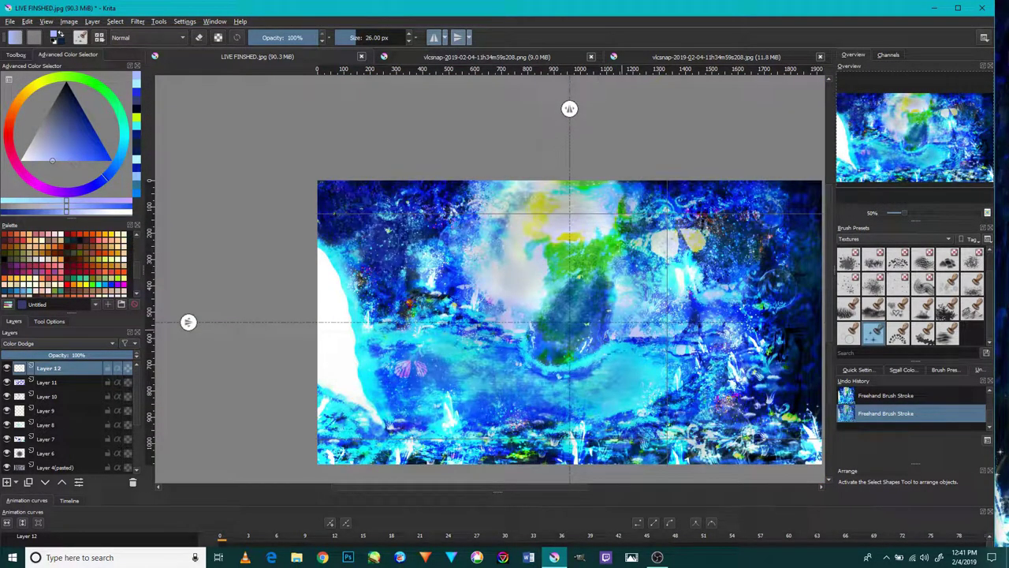
pyautogui.moveTo(667, 300)
pyautogui.mouseDown()
pyautogui.moveTo(677, 272)
pyautogui.moveTo(735, 267)
pyautogui.mouseUp()
pyautogui.moveTo(407, 266); pyautogui.dragTo(279, 254)
pyautogui.moveTo(335, 269); pyautogui.dragTo(366, 251)
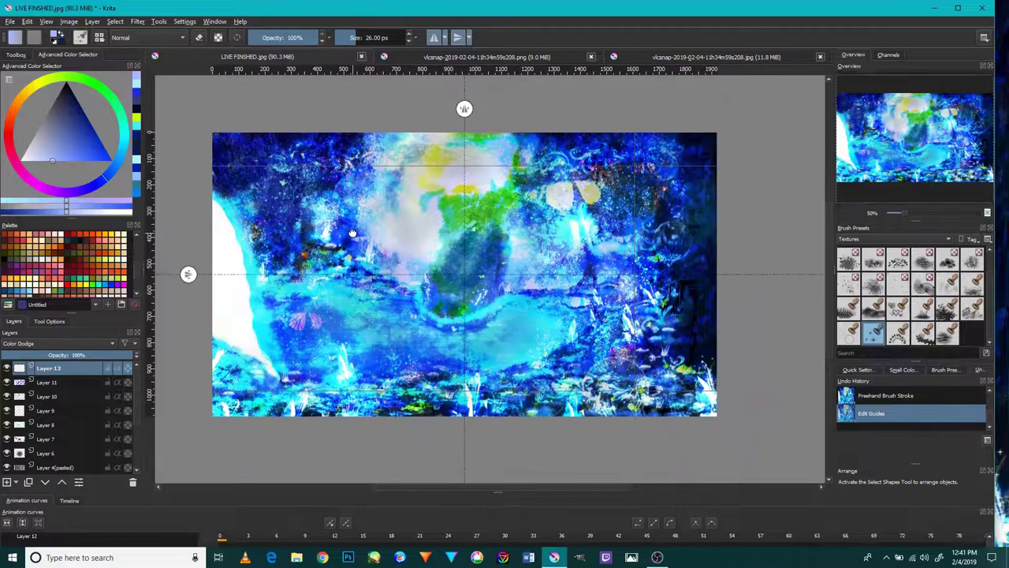
pyautogui.scroll(1, 525, 331)
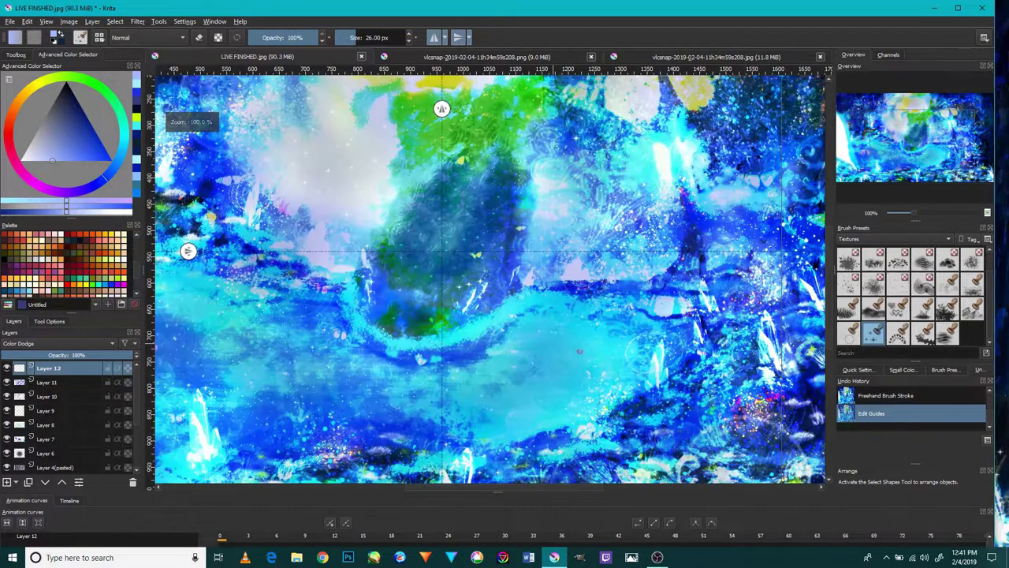
pyautogui.scroll(1, 528, 372)
pyautogui.scroll(1, 544, 371)
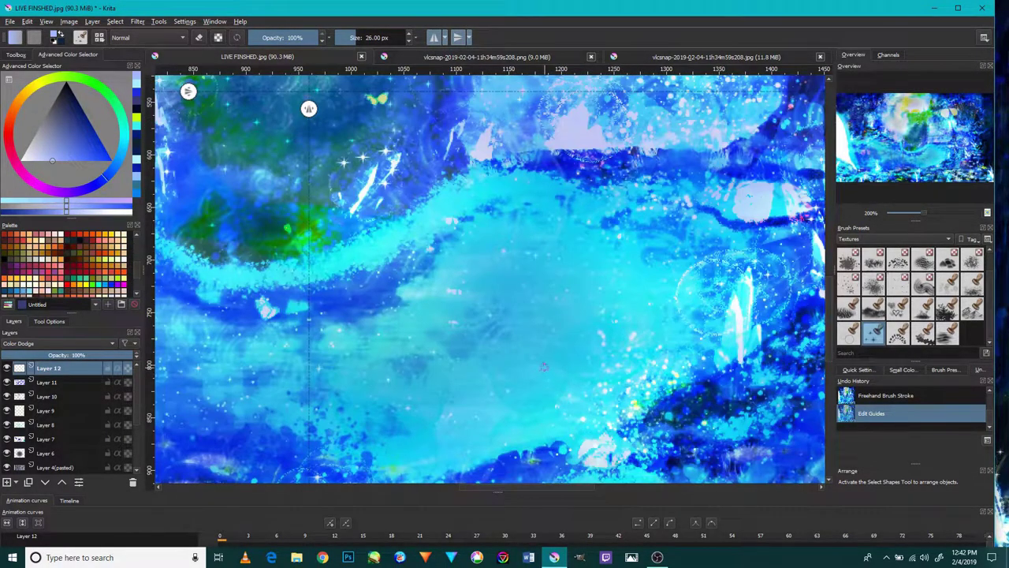
# Stamp two mirrored sparkles over the water and zoom out to view the painting.
pyautogui.moveTo(544, 367)
pyautogui.mouseDown()
pyautogui.moveTo(581, 306)
pyautogui.moveTo(514, 299)
pyautogui.mouseUp()
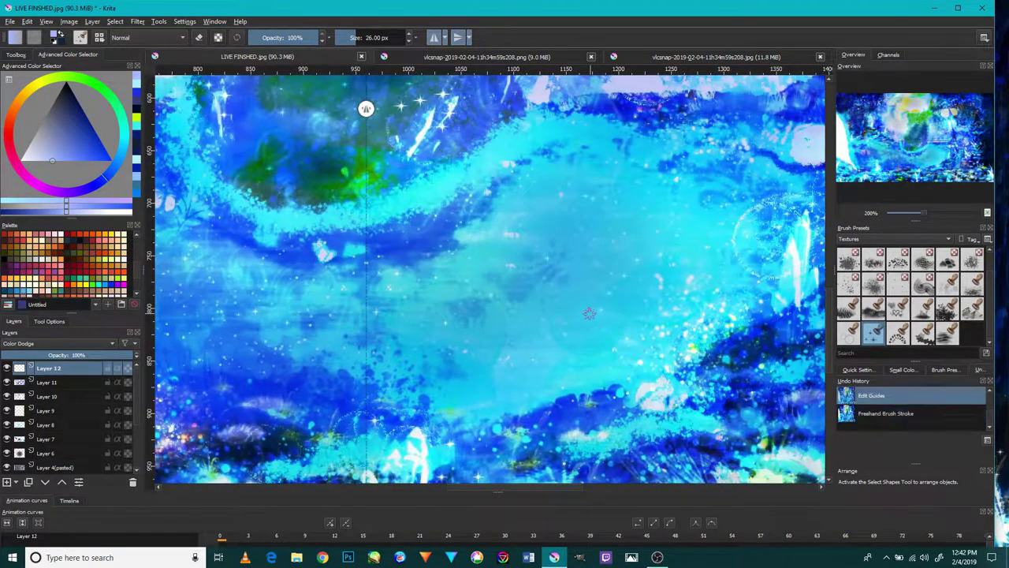
pyautogui.click(590, 315)
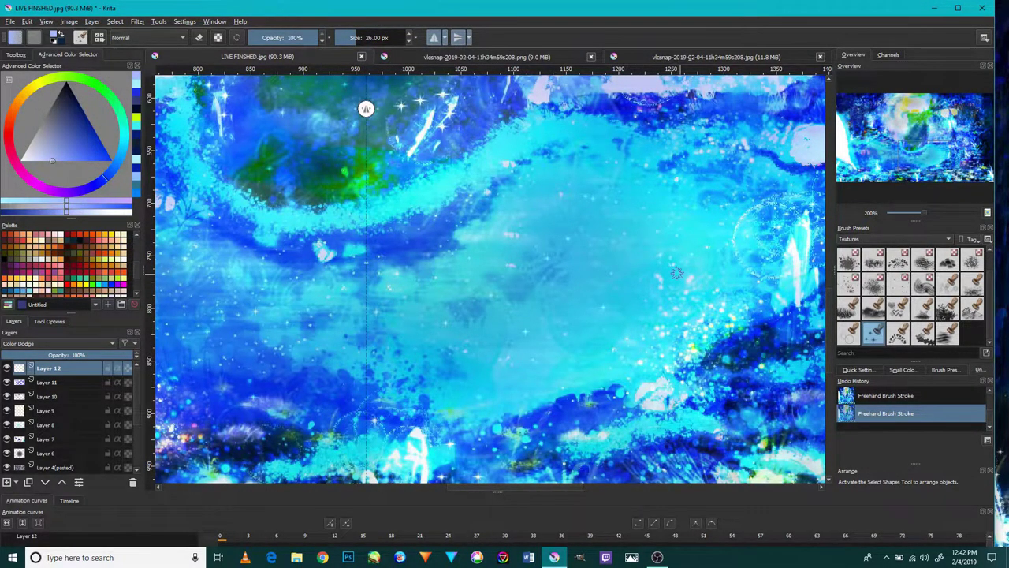
pyautogui.press('-')
pyautogui.press('-')
pyautogui.press('+')
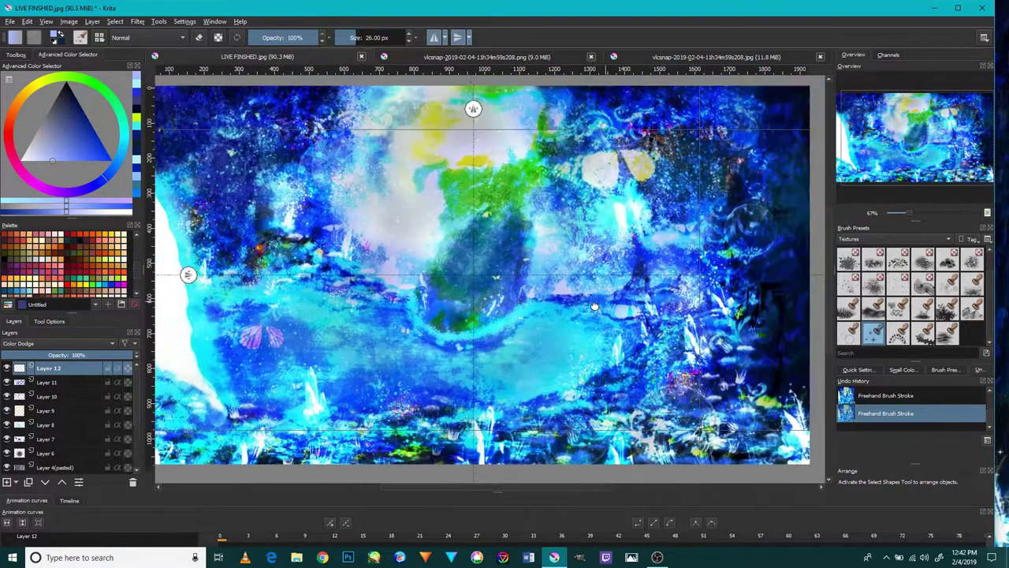
pyautogui.moveTo(704, 219); pyautogui.dragTo(611, 283)
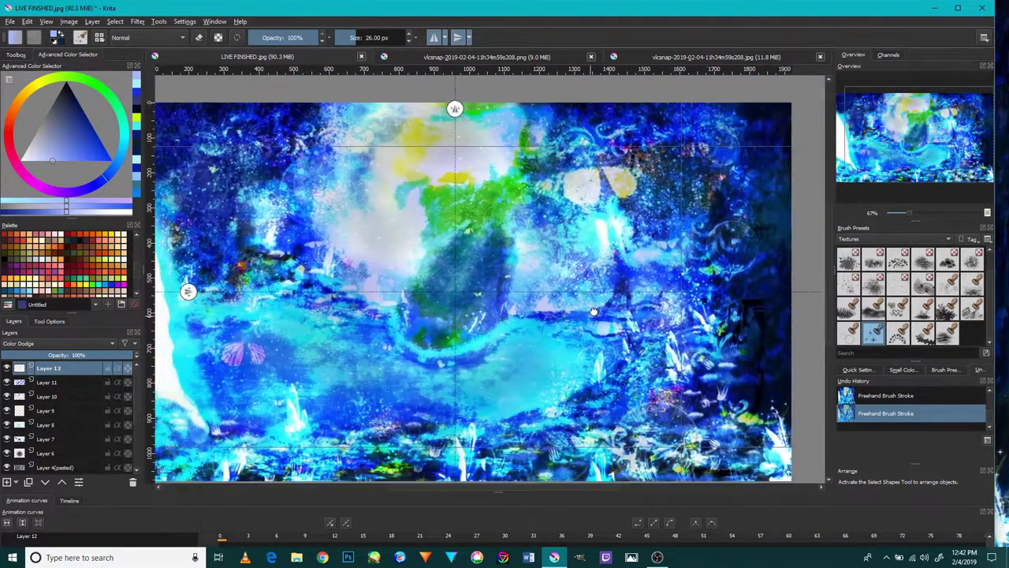
pyautogui.scroll(4, 629, 378)
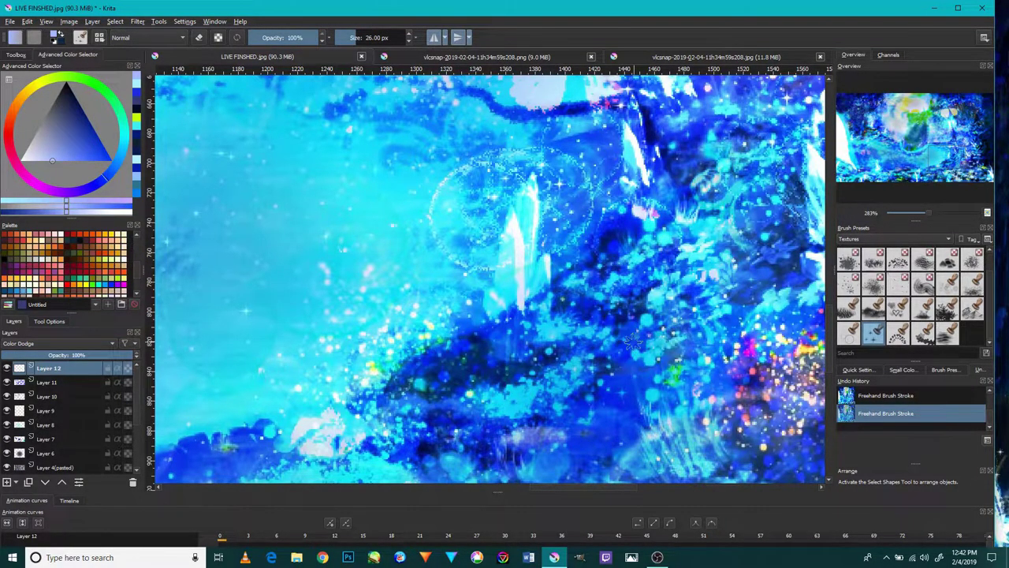
pyautogui.scroll(-4, 628, 339)
pyautogui.scroll(3, 747, 330)
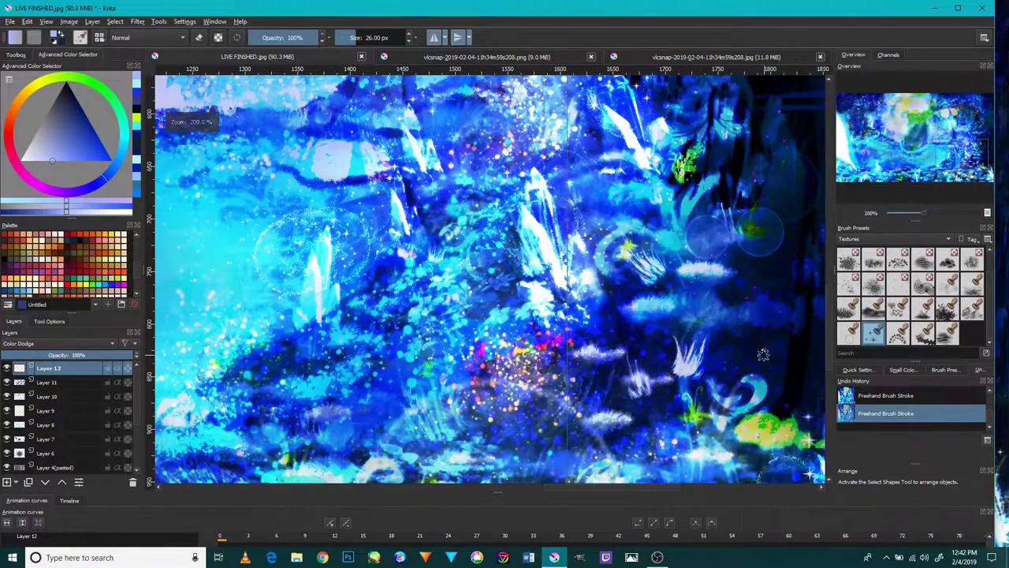
pyautogui.moveTo(653, 320); pyautogui.dragTo(463, 304)
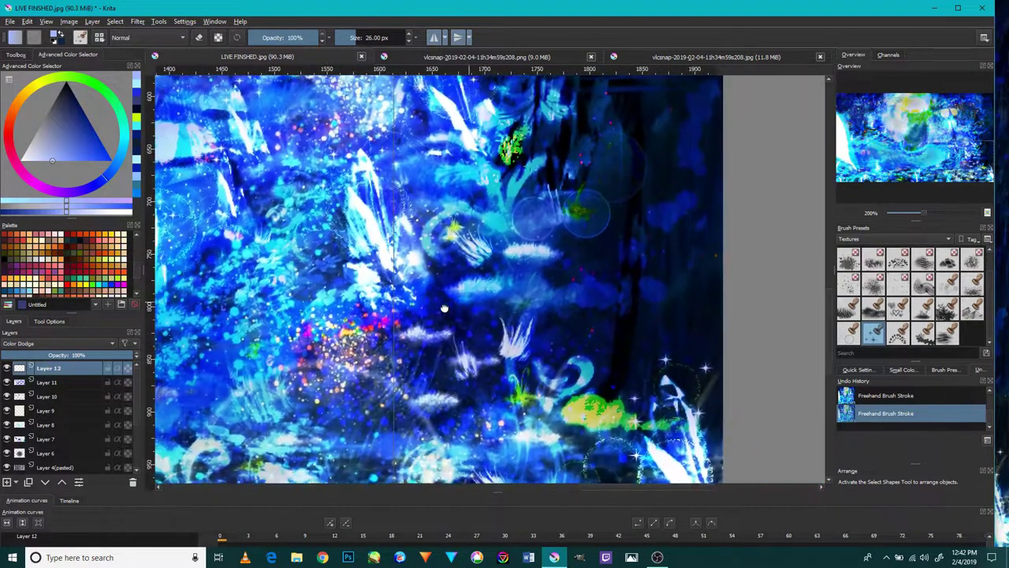
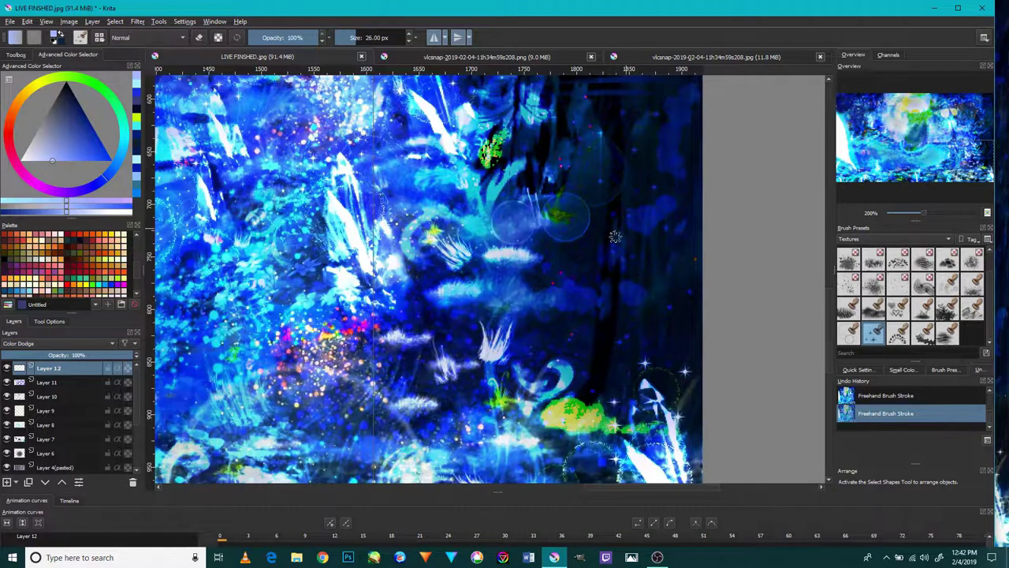
# Zoom and pan the view to bring the painting's top-left area into view.
pyautogui.press('-')
pyautogui.press('-')
pyautogui.press('-')
pyautogui.press('-')
pyautogui.press('-')
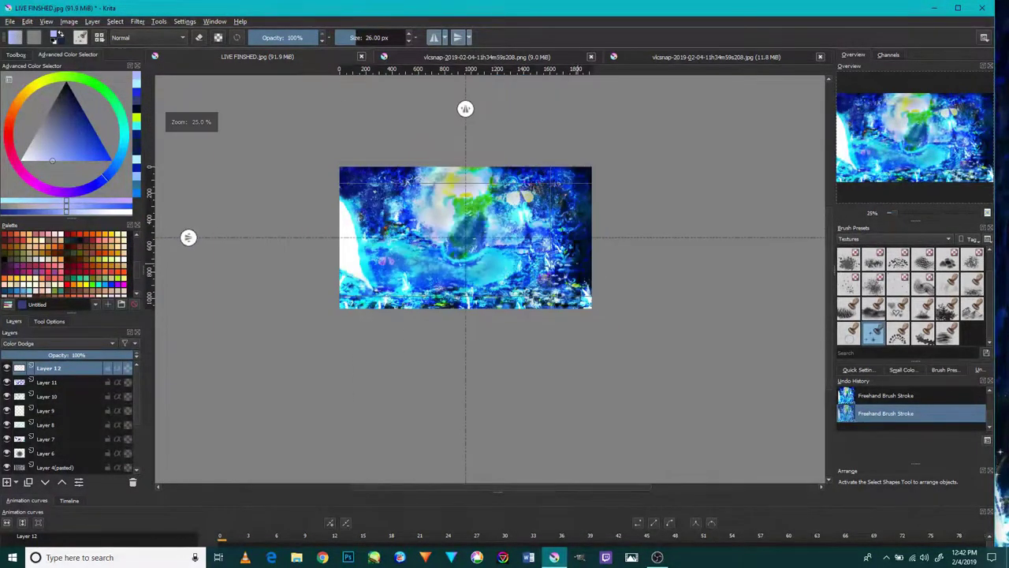
pyautogui.scroll(1, 571, 287)
pyautogui.scroll(3, 572, 287)
pyautogui.scroll(1, 571, 287)
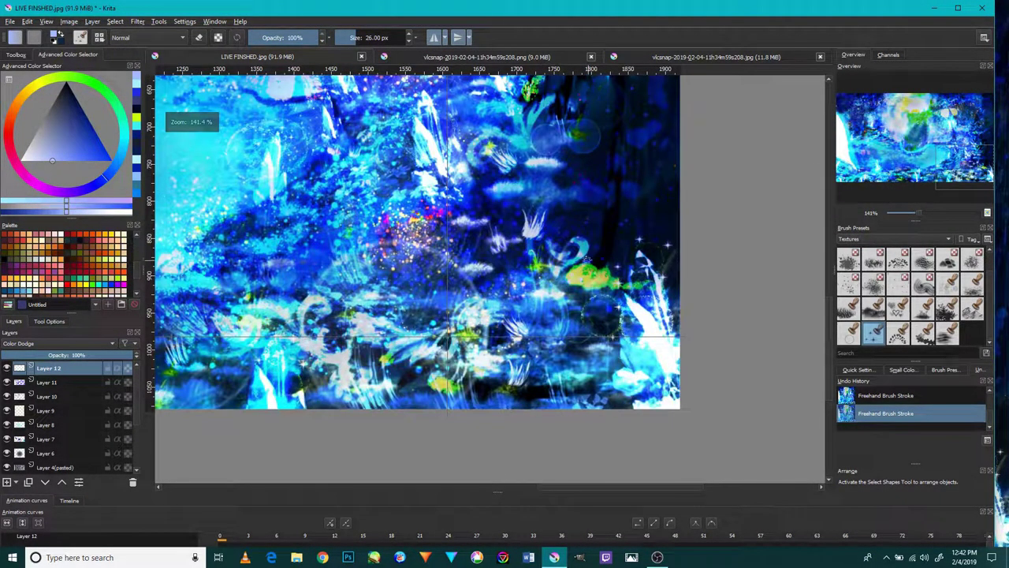
pyautogui.scroll(1, 513, 268)
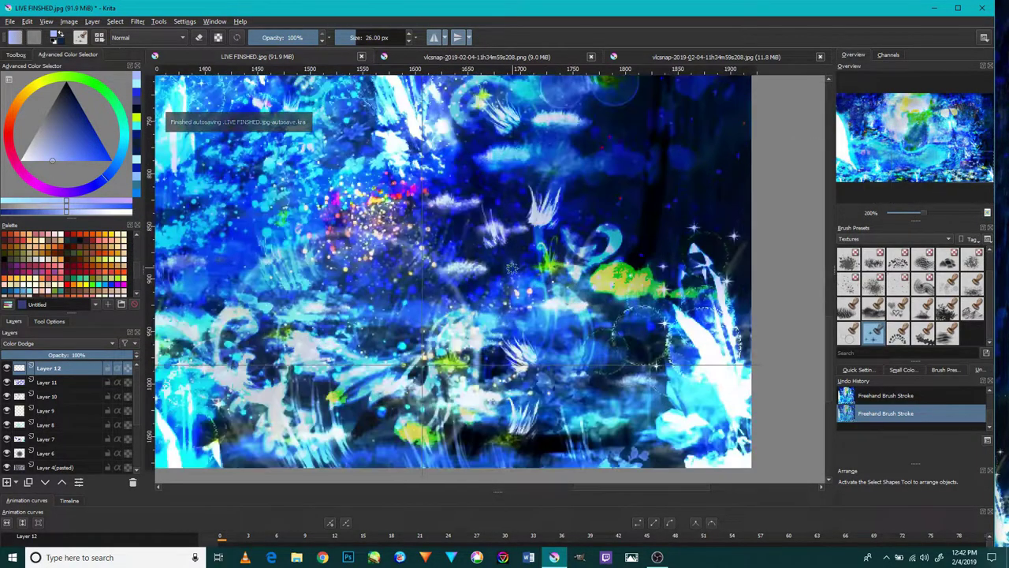
pyautogui.scroll(1, 512, 269)
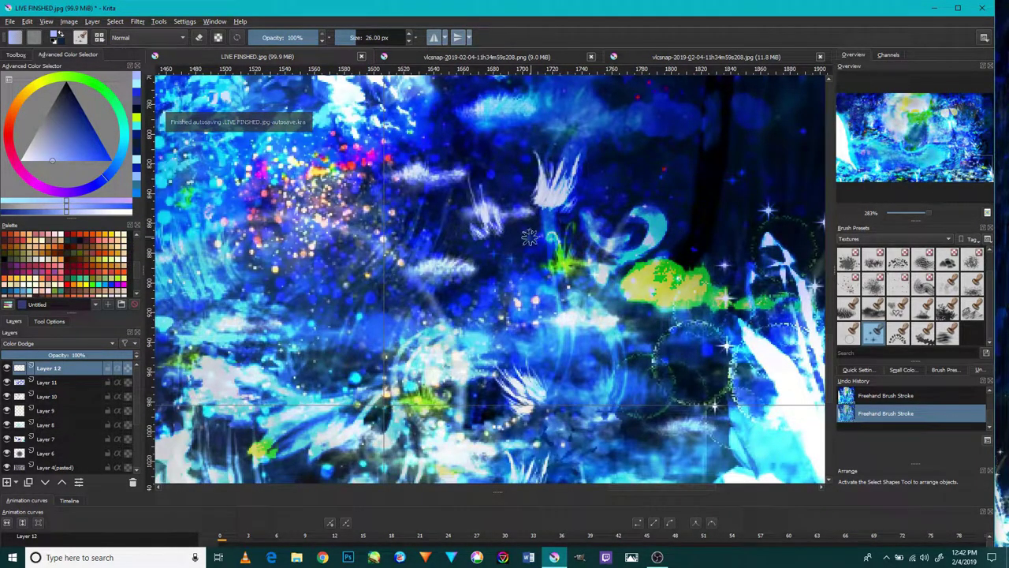
pyautogui.scroll(-4, 529, 237)
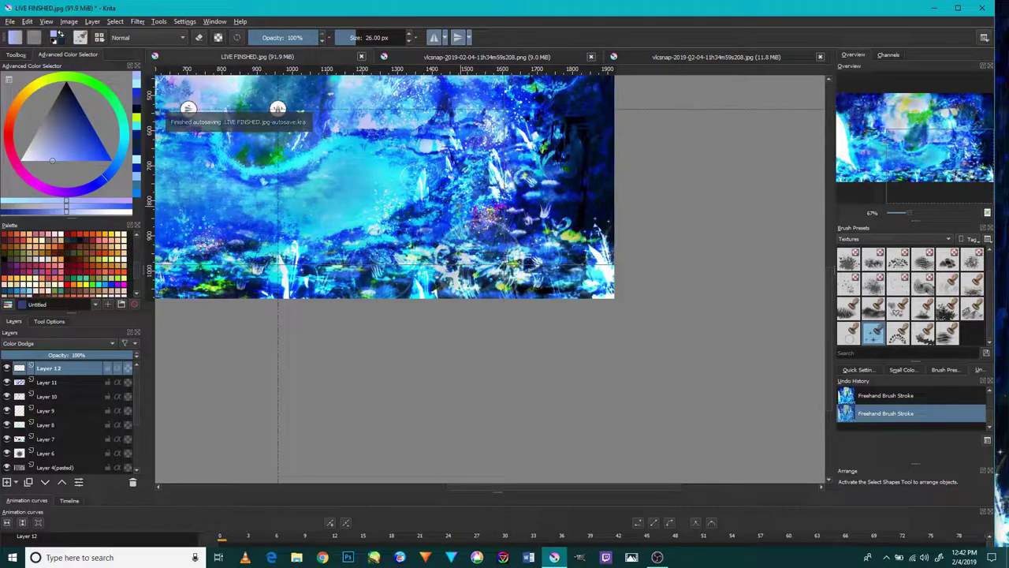
pyautogui.moveTo(435, 178)
pyautogui.mouseDown()
pyautogui.moveTo(625, 318)
pyautogui.moveTo(643, 352)
pyautogui.moveTo(661, 356)
pyautogui.mouseUp()
# Zoom out to the whole painting, then zoom in close on its bright centre.
pyautogui.scroll(4, 624, 261)
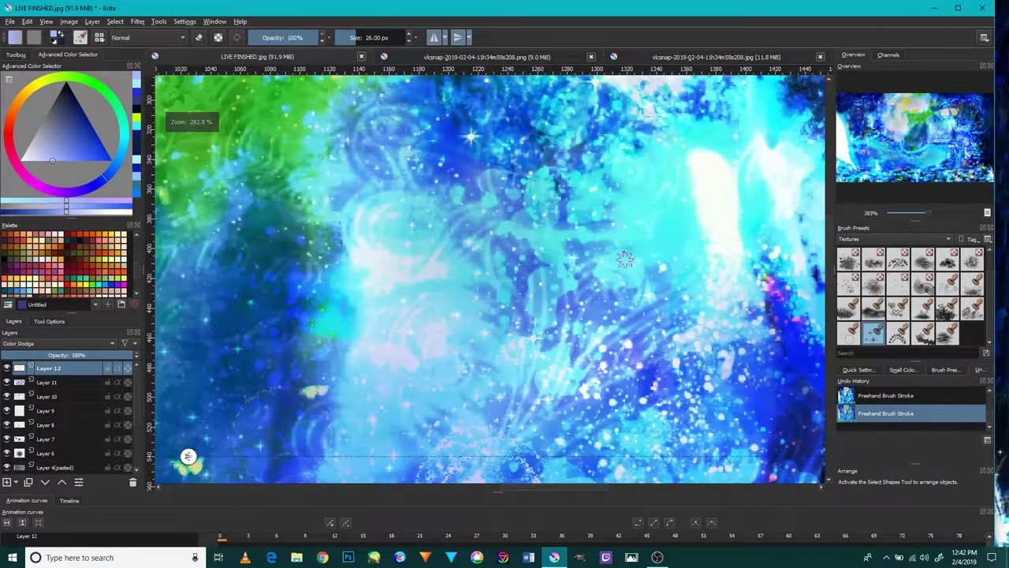
pyautogui.scroll(1, 636, 237)
pyautogui.scroll(-2, 668, 218)
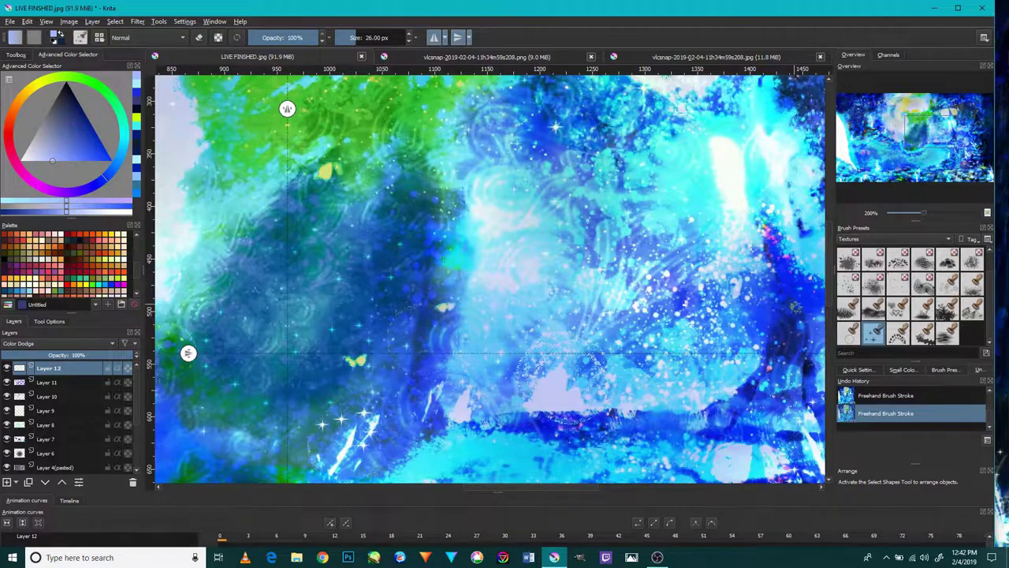
pyautogui.press('-')
pyautogui.press('-')
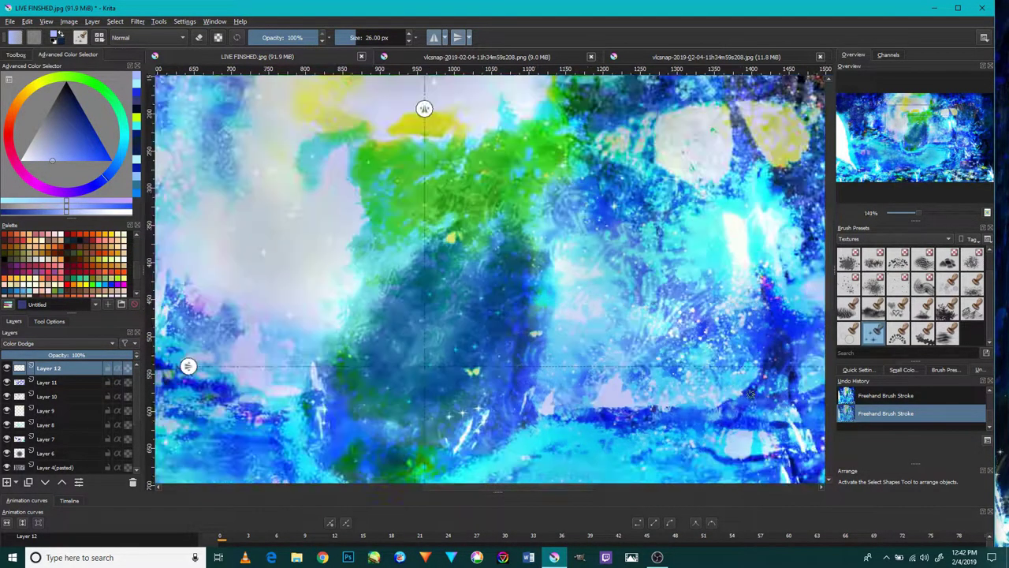
pyautogui.press('-')
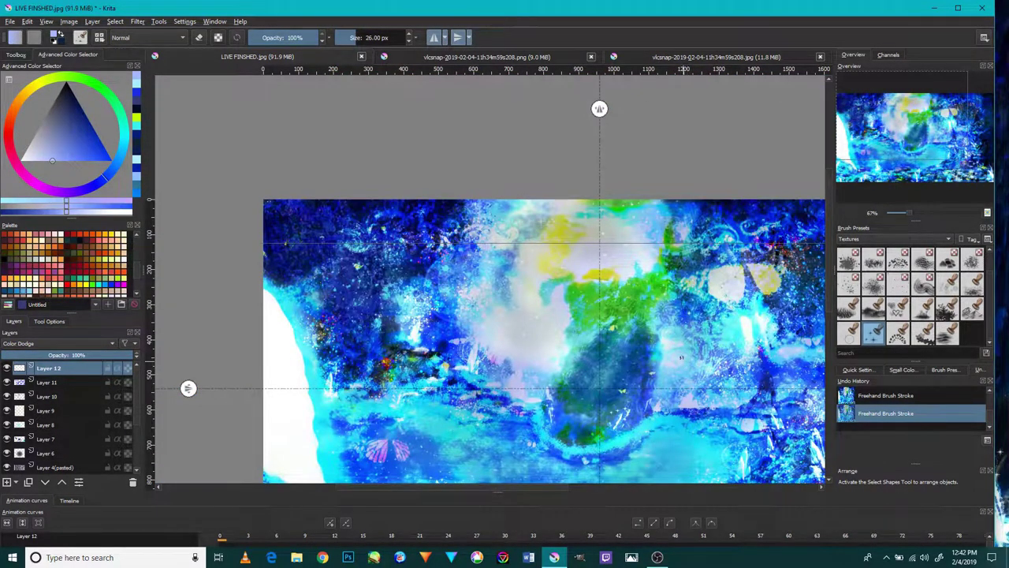
pyautogui.moveTo(669, 316); pyautogui.dragTo(515, 171)
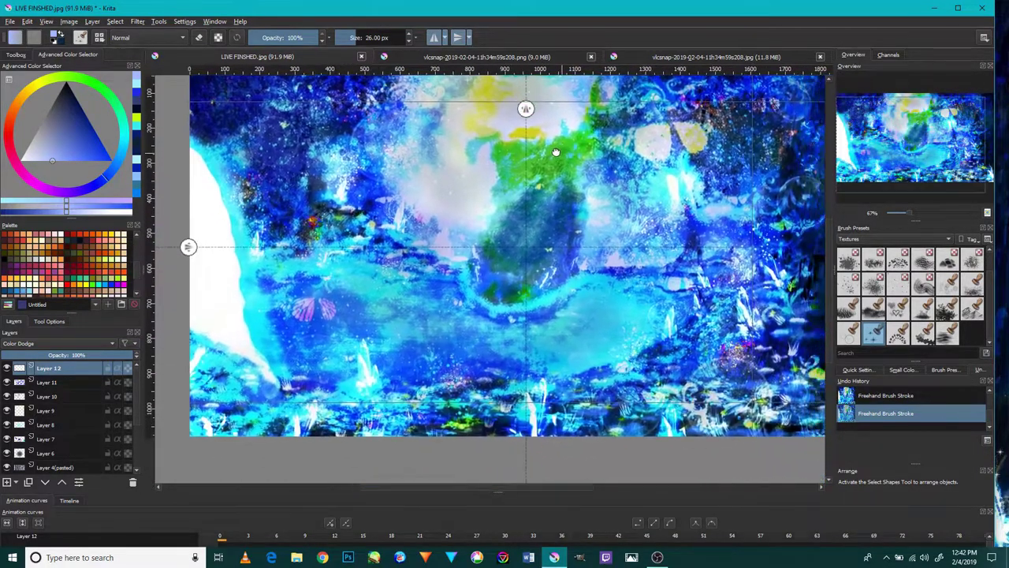
pyautogui.press('+')
pyautogui.press('+')
pyautogui.press('+')
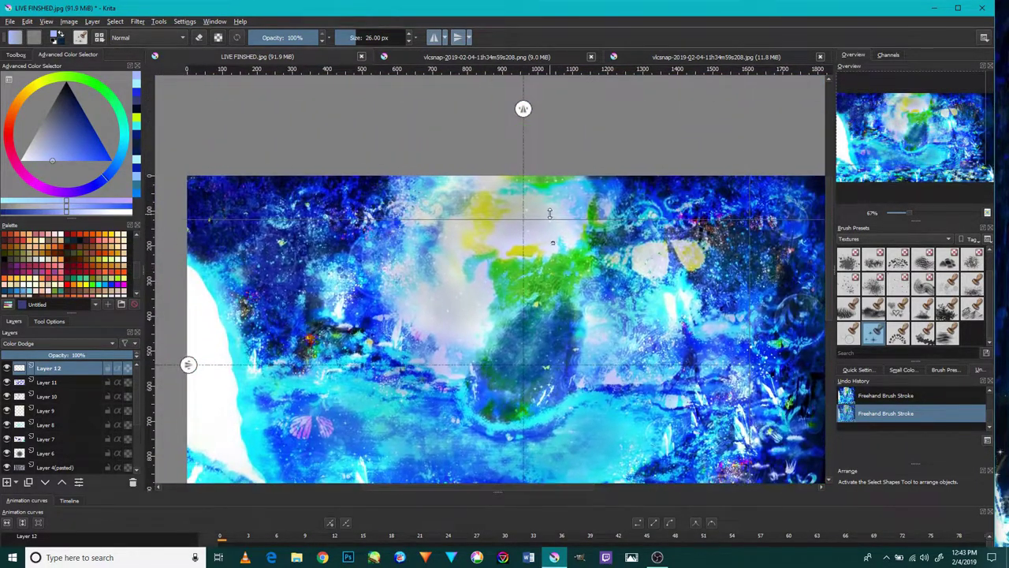
pyautogui.press('+')
pyautogui.scroll(1, 548, 223)
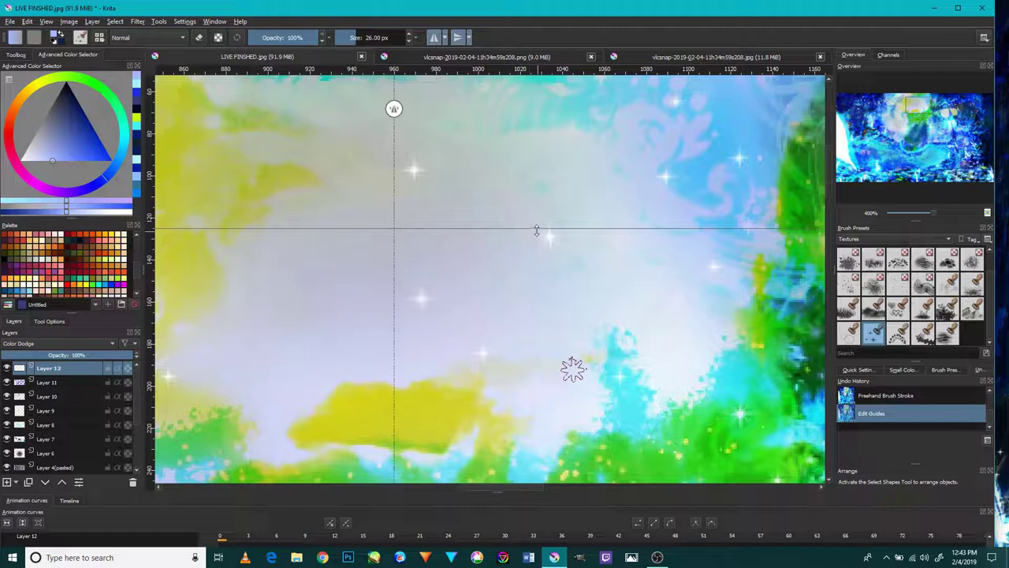
pyautogui.moveTo(536, 230); pyautogui.dragTo(536, 120)
pyautogui.click(502, 288)
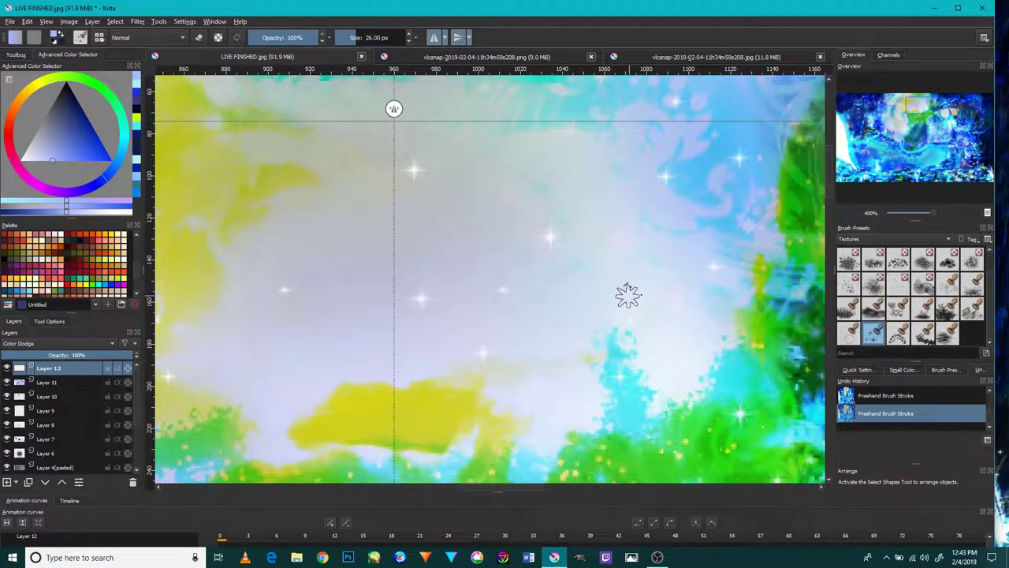
pyautogui.hotkey('ctrl', 'z')
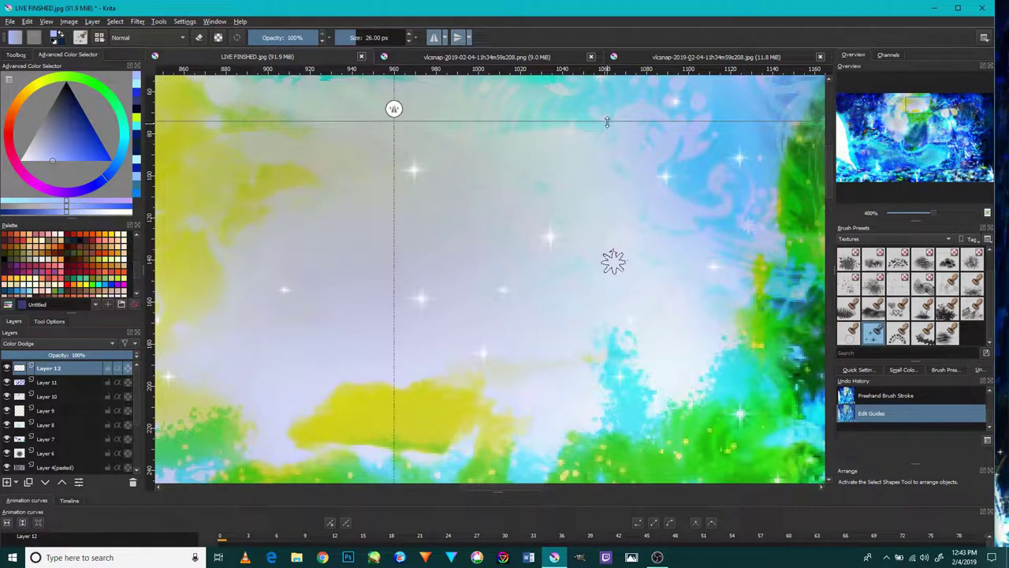
pyautogui.scroll(-2, 607, 122)
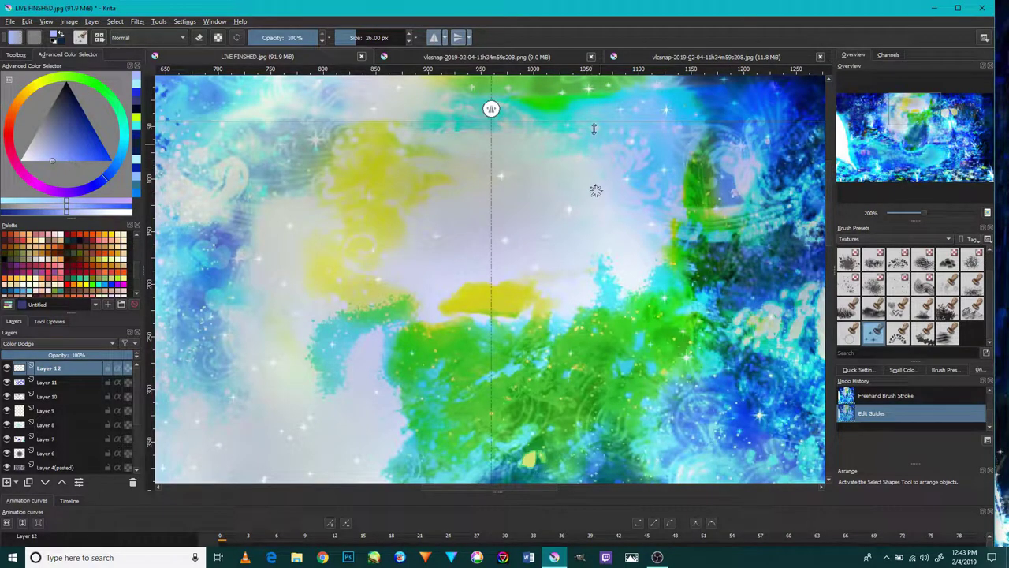
pyautogui.hotkey('ctrl', 'z')
pyautogui.moveTo(571, 172); pyautogui.dragTo(608, 209)
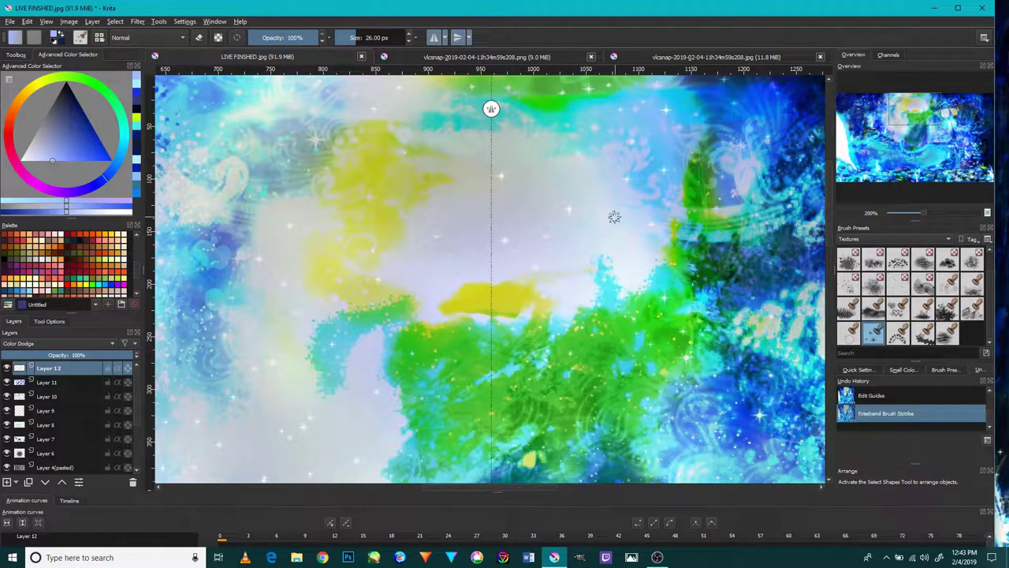
pyautogui.scroll(-2, 622, 242)
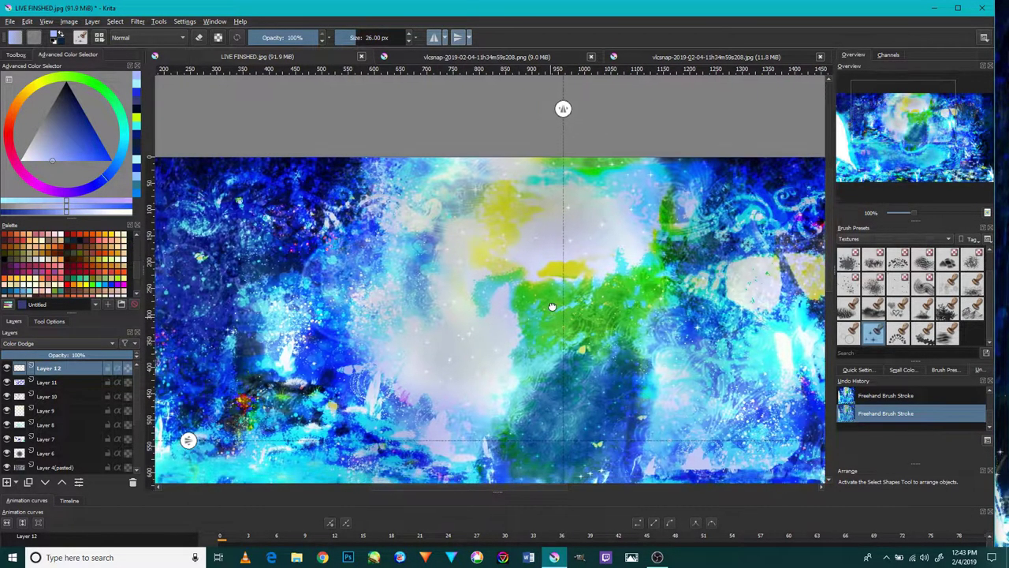
pyautogui.moveTo(541, 335); pyautogui.dragTo(576, 166)
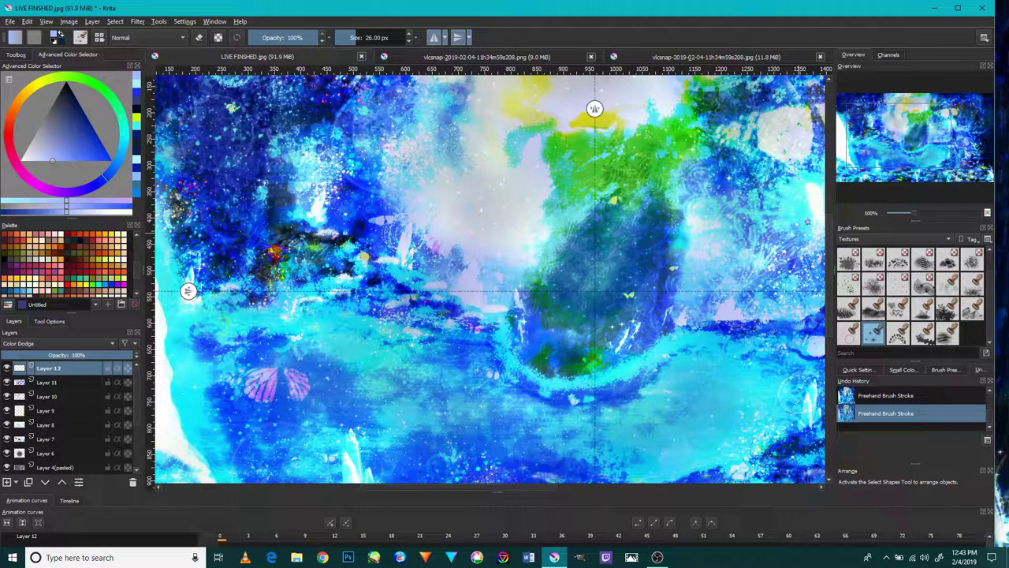
pyautogui.moveTo(641, 280); pyautogui.dragTo(718, 220)
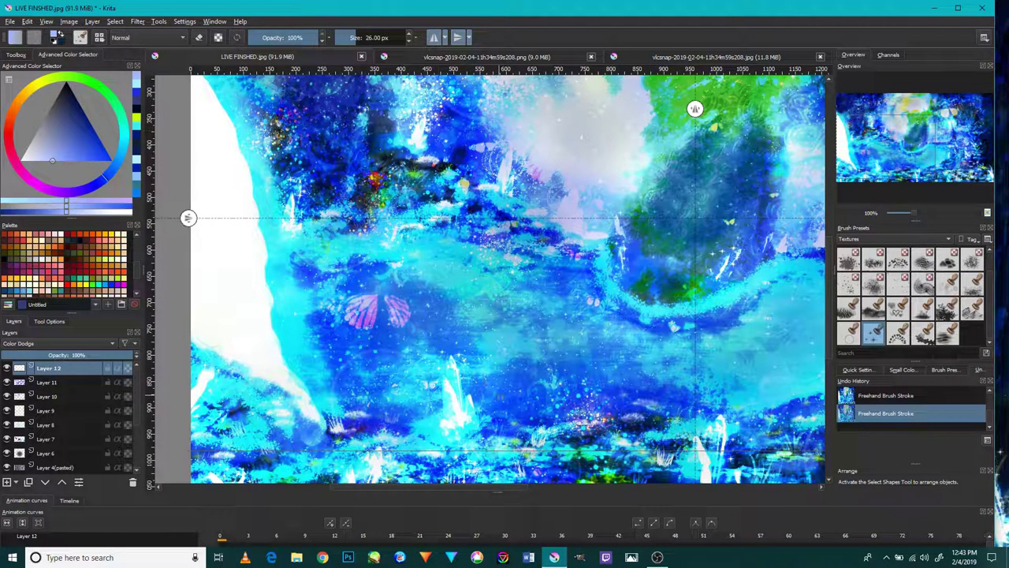
pyautogui.moveTo(568, 337)
pyautogui.mouseDown()
pyautogui.moveTo(409, 450)
pyautogui.moveTo(401, 443)
pyautogui.mouseUp()
pyautogui.scroll(-5, 556, 116)
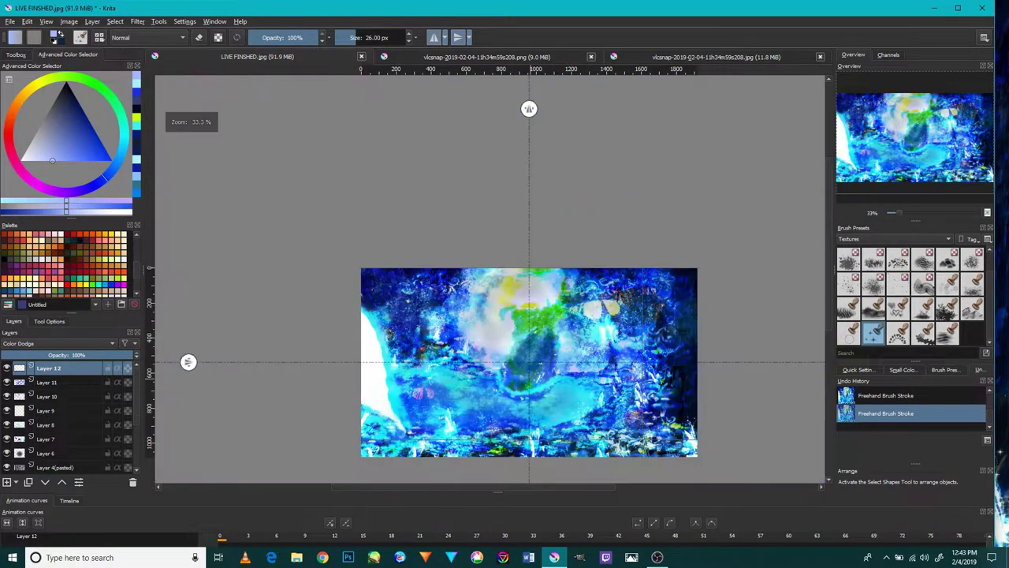
pyautogui.scroll(5, 556, 117)
pyautogui.scroll(4, 556, 116)
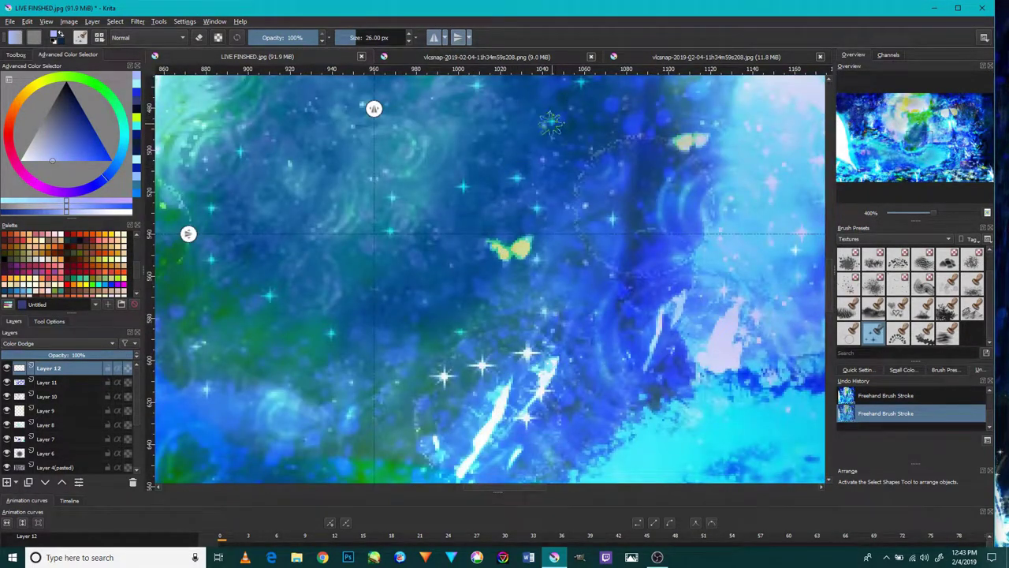
pyautogui.scroll(-4, 417, 236)
pyautogui.scroll(-1, 418, 237)
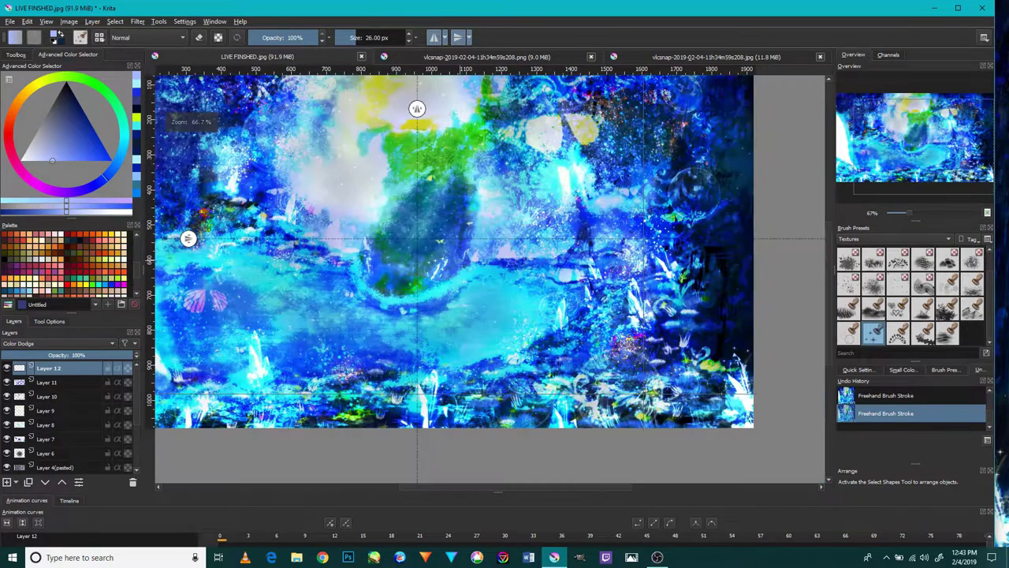
pyautogui.scroll(2, 518, 318)
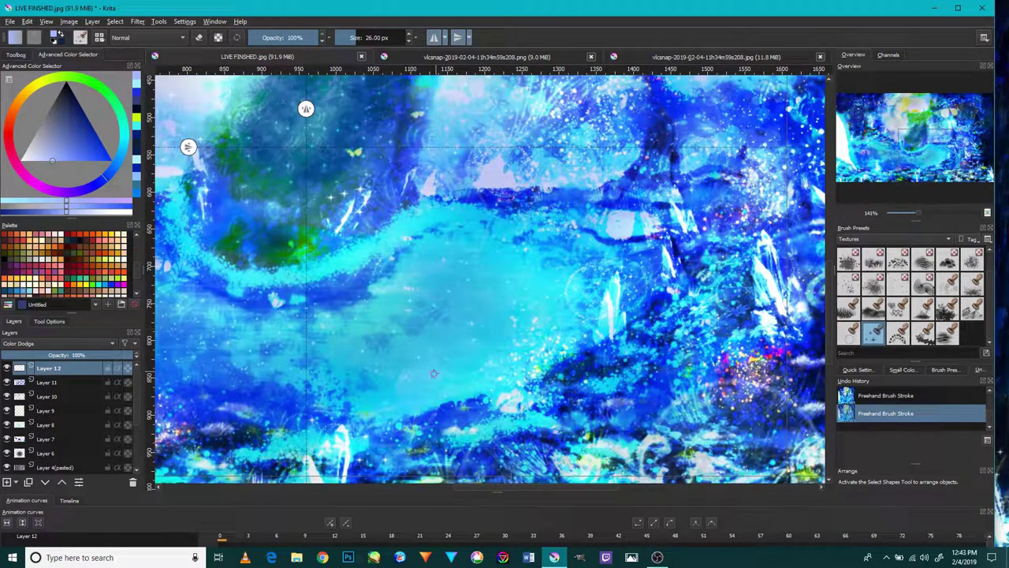
pyautogui.scroll(-2, 526, 250)
pyautogui.scroll(1, 520, 276)
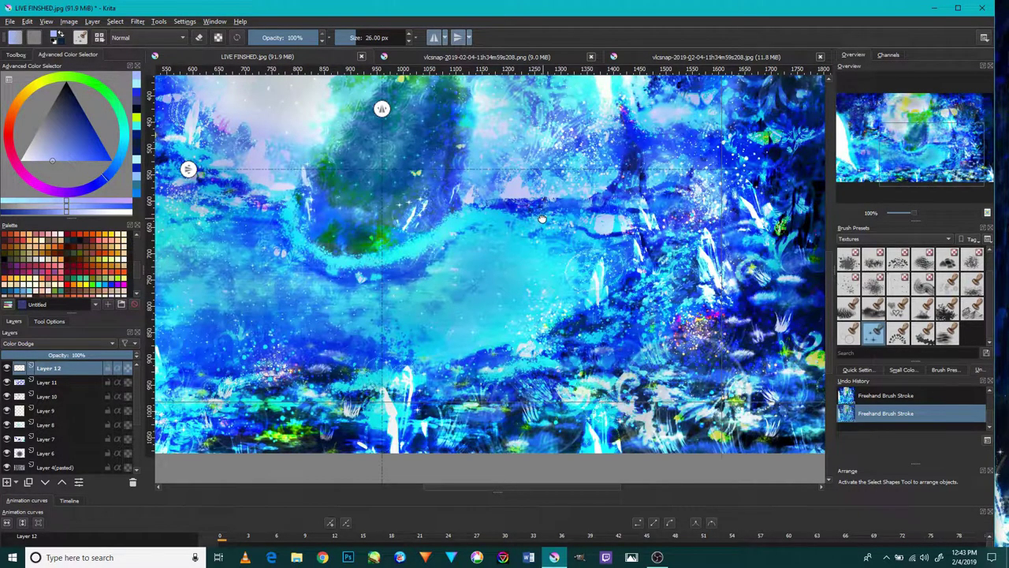
pyautogui.moveTo(543, 219); pyautogui.dragTo(691, 412)
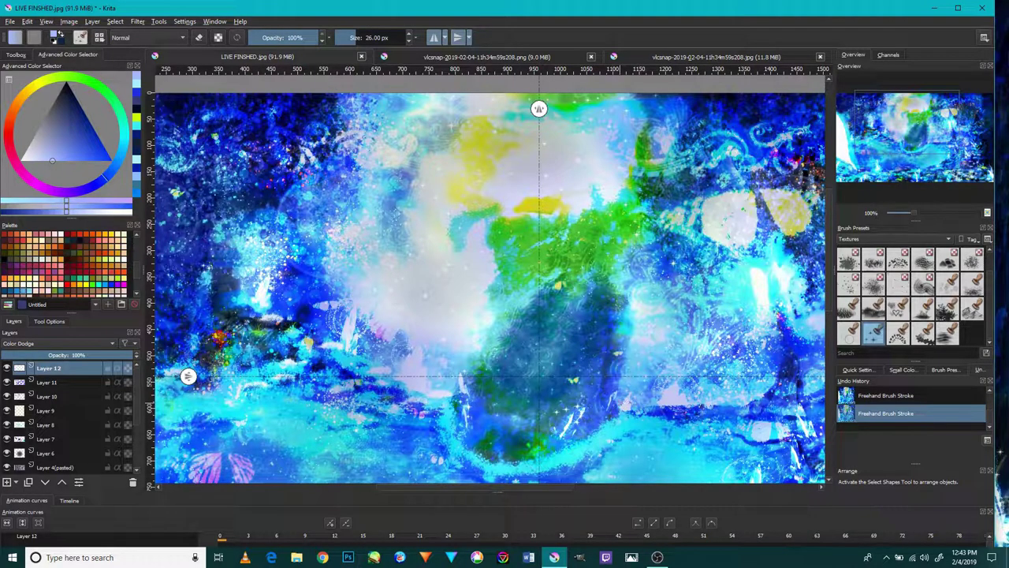
pyautogui.scroll(-2, 612, 395)
pyautogui.scroll(1, 613, 394)
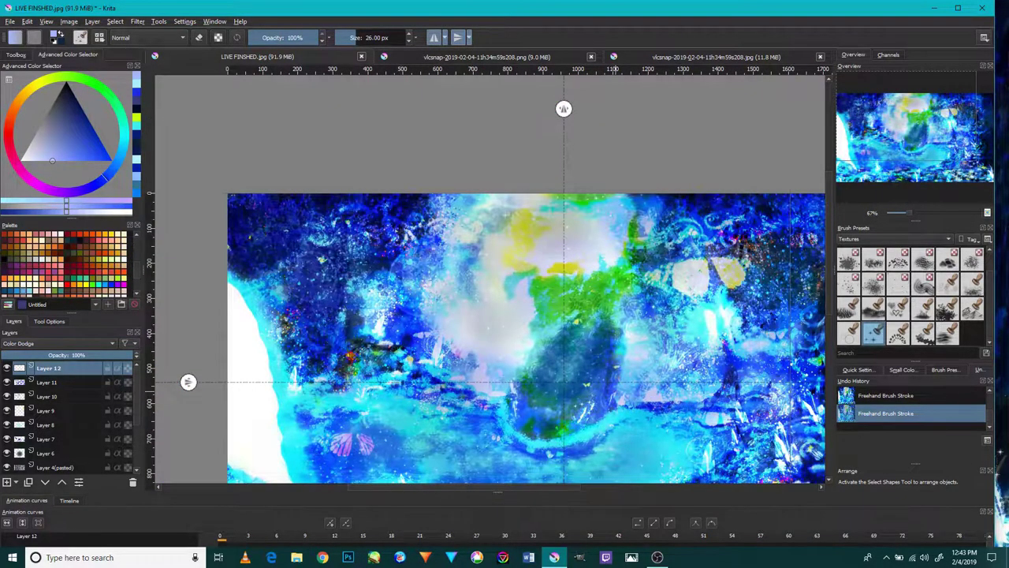
pyautogui.moveTo(655, 301)
pyautogui.mouseDown()
pyautogui.moveTo(612, 180)
pyautogui.moveTo(580, 174)
pyautogui.moveTo(578, 204)
pyautogui.moveTo(635, 263)
pyautogui.mouseUp()
pyautogui.scroll(3, 305, 231)
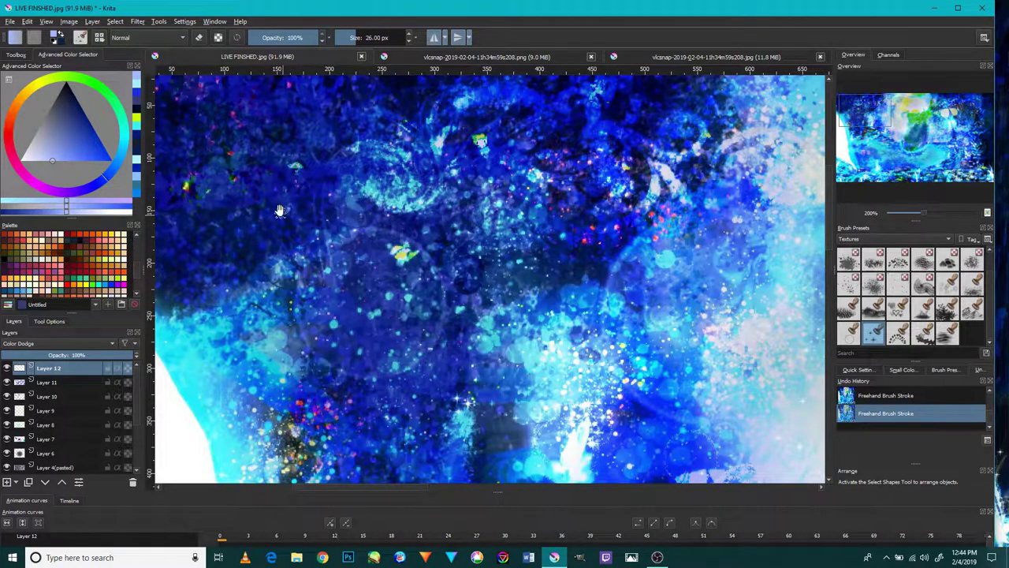
# Drag a horizontal guide down from the top ruler across the painting.
pyautogui.moveTo(278, 215); pyautogui.dragTo(379, 271)
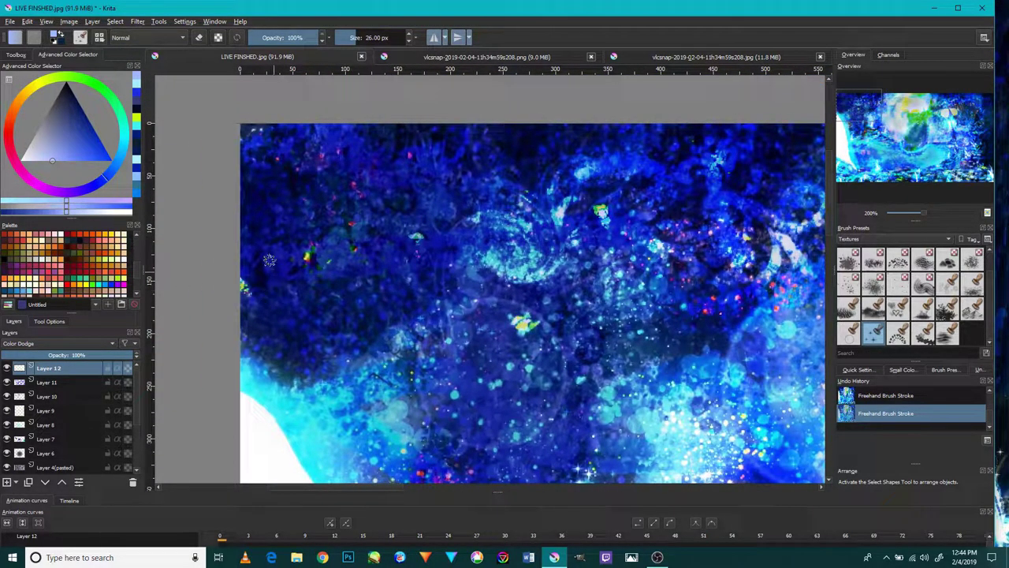
pyautogui.moveTo(272, 69); pyautogui.dragTo(288, 160)
pyautogui.moveTo(289, 71)
pyautogui.mouseDown()
pyautogui.moveTo(286, 365)
pyautogui.moveTo(286, 341)
pyautogui.mouseUp()
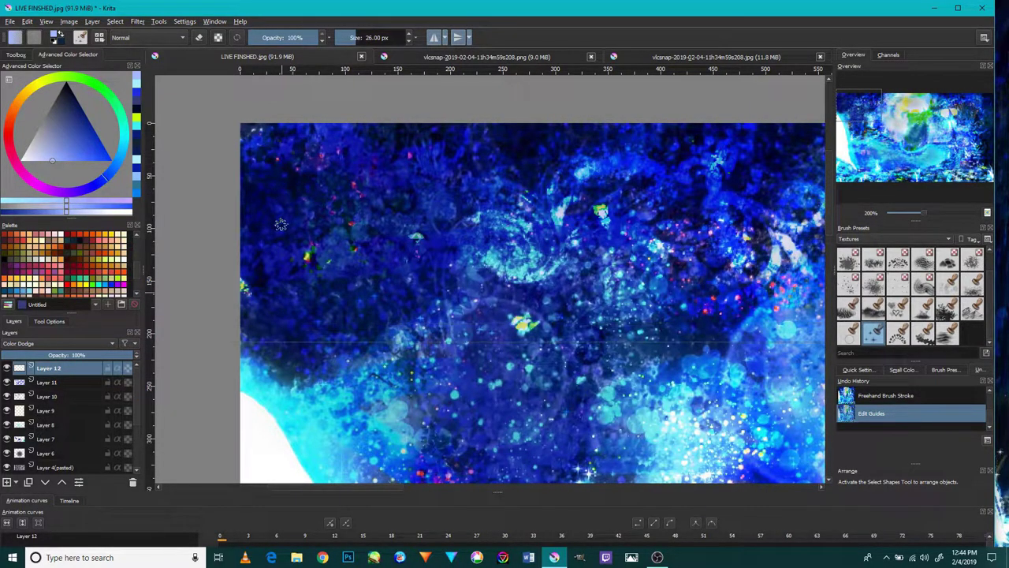
pyautogui.click(332, 178)
# Zoom and pan so the painting fills the window, showing its left side.
pyautogui.scroll(1, 524, 136)
pyautogui.scroll(2, 524, 137)
pyautogui.scroll(-3, 544, 140)
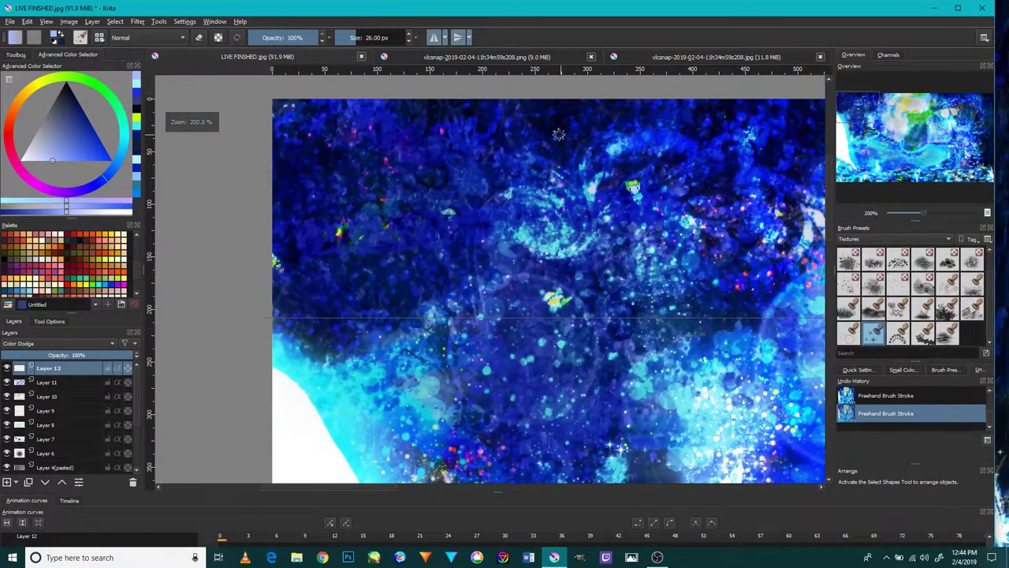
pyautogui.scroll(-1, 552, 136)
pyautogui.scroll(-1, 187, 348)
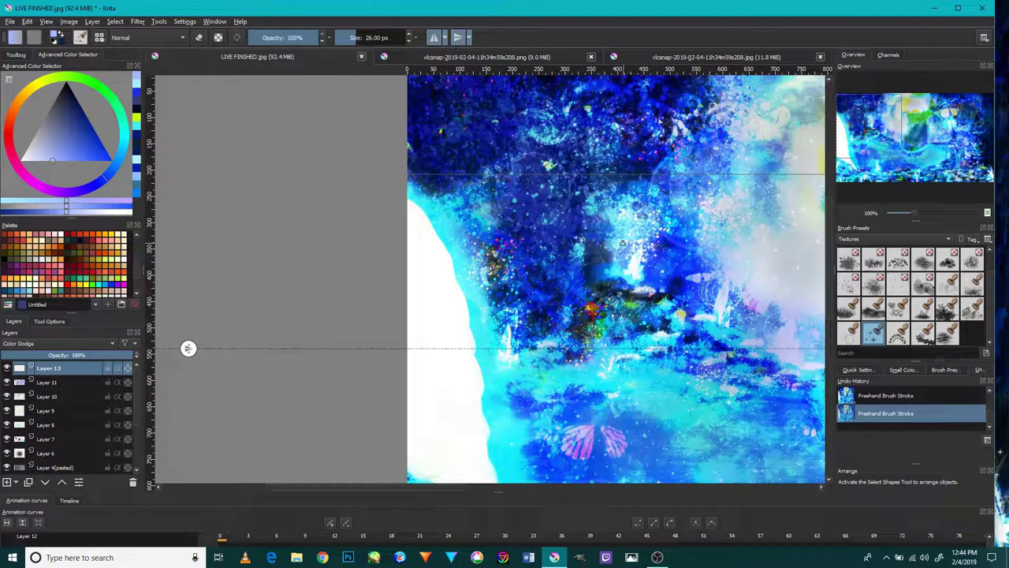
pyautogui.moveTo(634, 225); pyautogui.dragTo(347, 158)
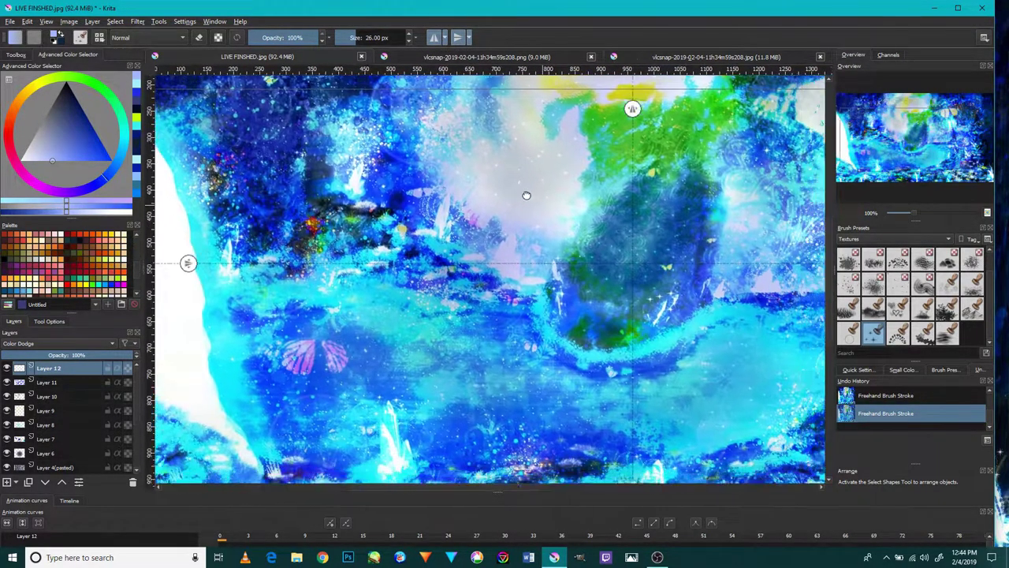
pyautogui.moveTo(525, 194); pyautogui.dragTo(491, 171)
pyautogui.scroll(-1, 526, 276)
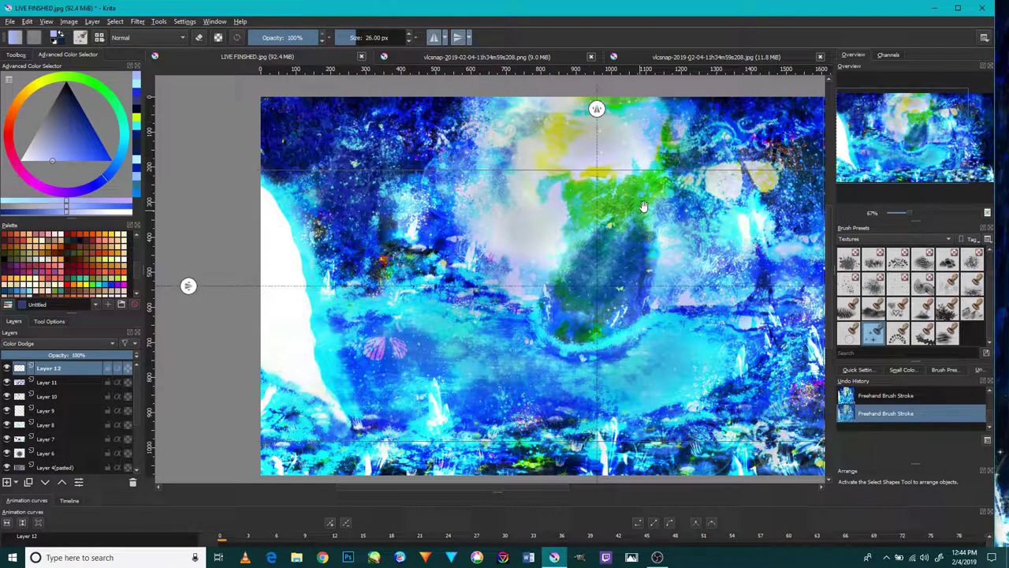
pyautogui.moveTo(644, 207); pyautogui.dragTo(486, 201)
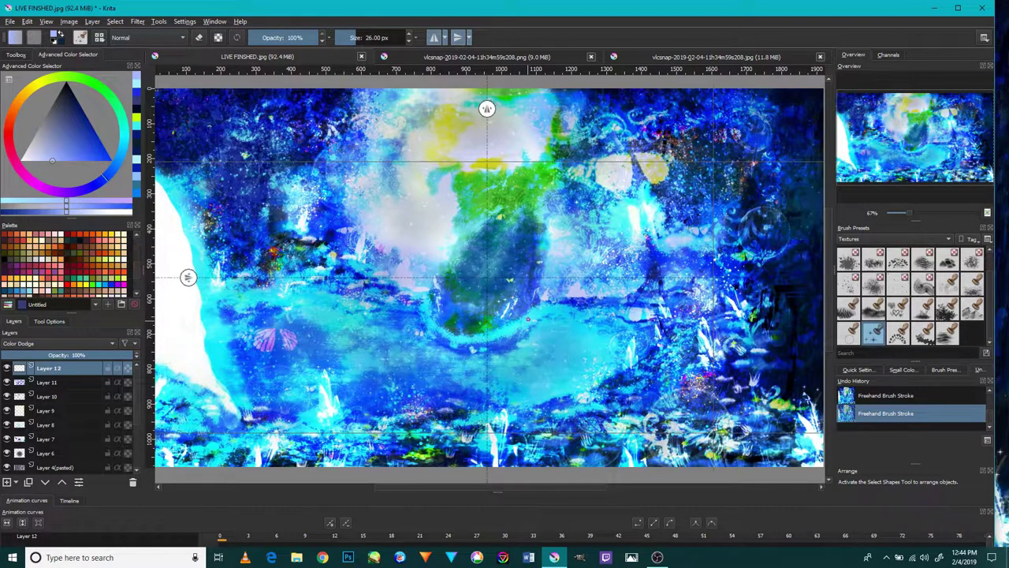
# Review the whole painting, then add a new empty layer above Layer 12.
pyautogui.scroll(-2, 528, 319)
pyautogui.scroll(2, 528, 319)
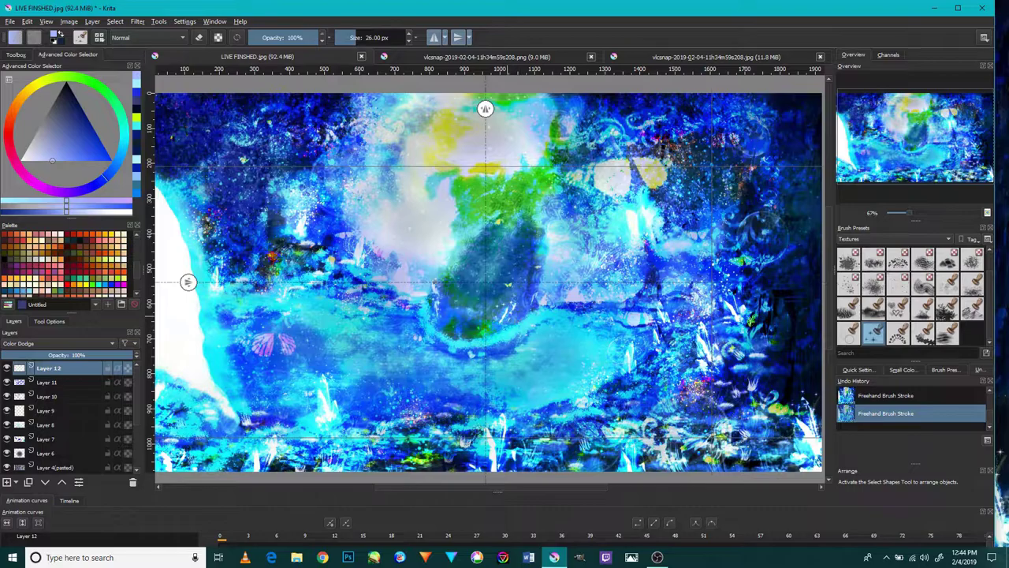
pyautogui.scroll(2, 421, 279)
pyautogui.scroll(2, 412, 217)
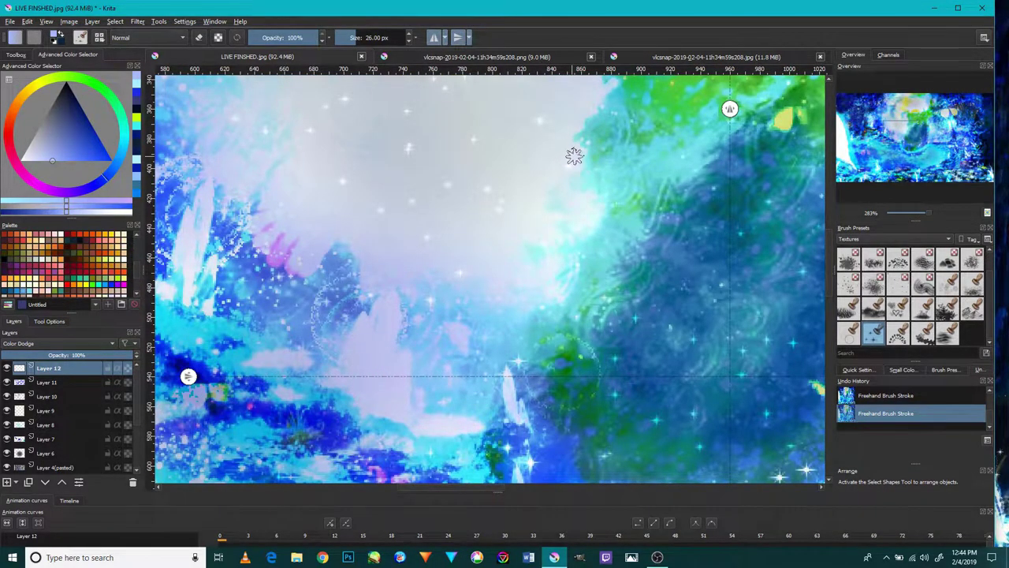
pyautogui.scroll(-4, 574, 156)
pyautogui.scroll(1, 574, 156)
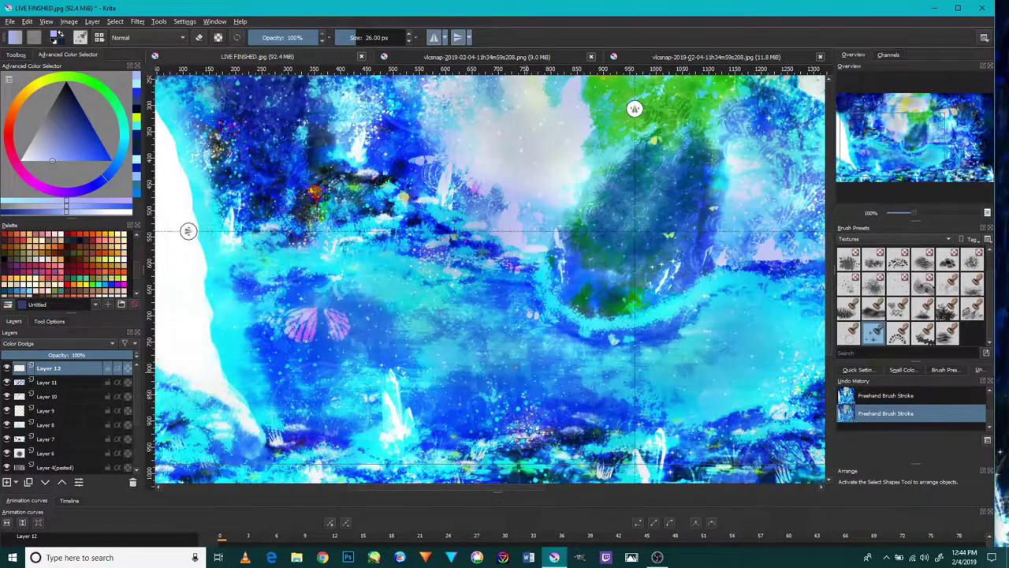
pyautogui.scroll(4, 482, 371)
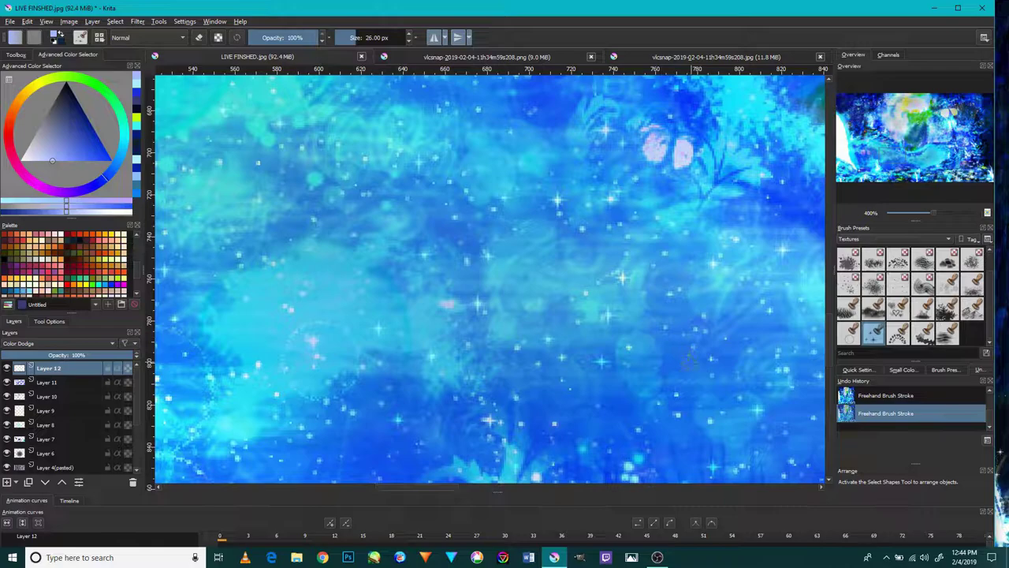
pyautogui.scroll(-2, 688, 360)
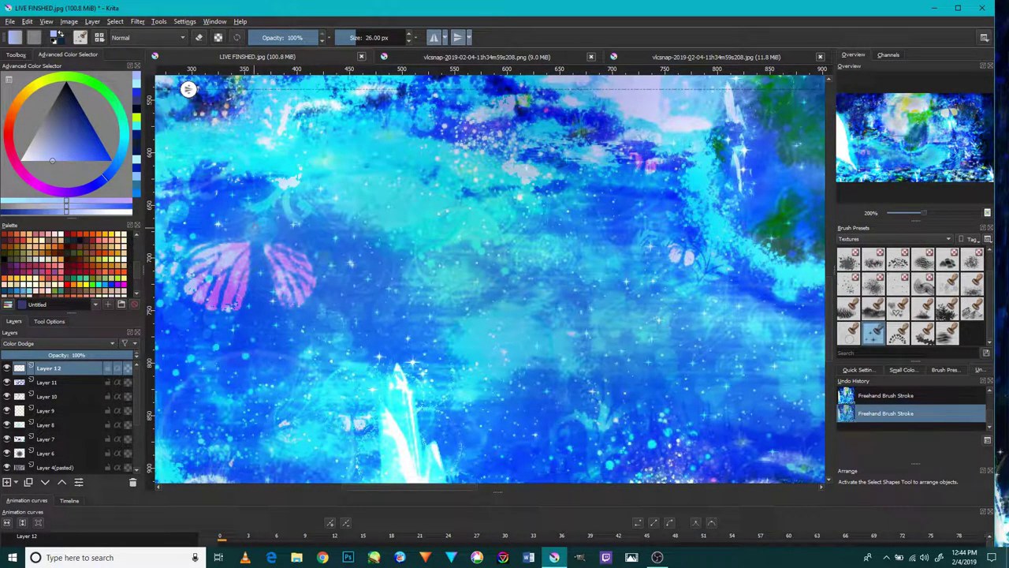
pyautogui.scroll(-3, 473, 108)
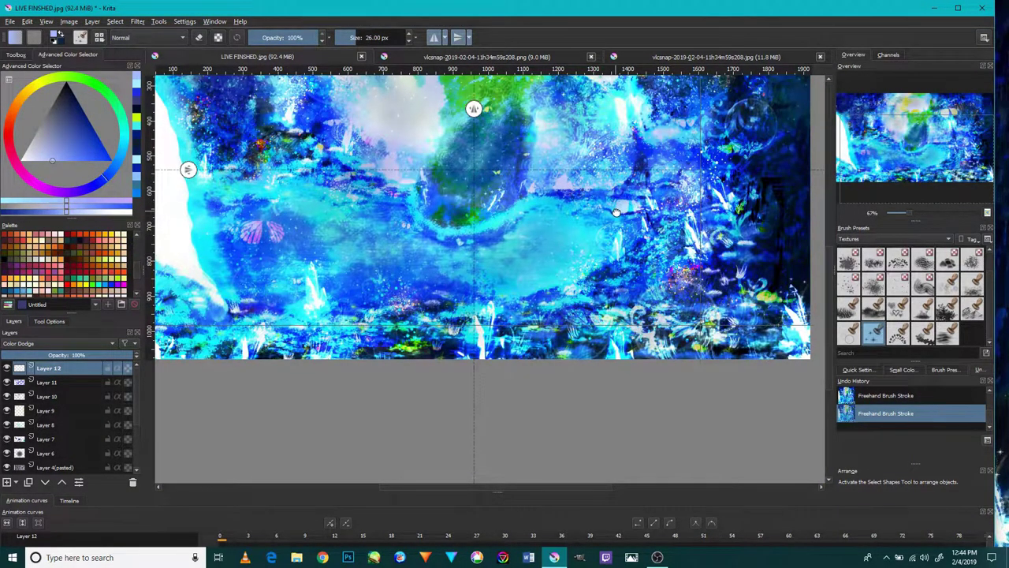
pyautogui.scroll(3, 623, 299)
pyautogui.moveTo(631, 330)
pyautogui.mouseDown()
pyautogui.moveTo(641, 325)
pyautogui.moveTo(602, 310)
pyautogui.mouseUp()
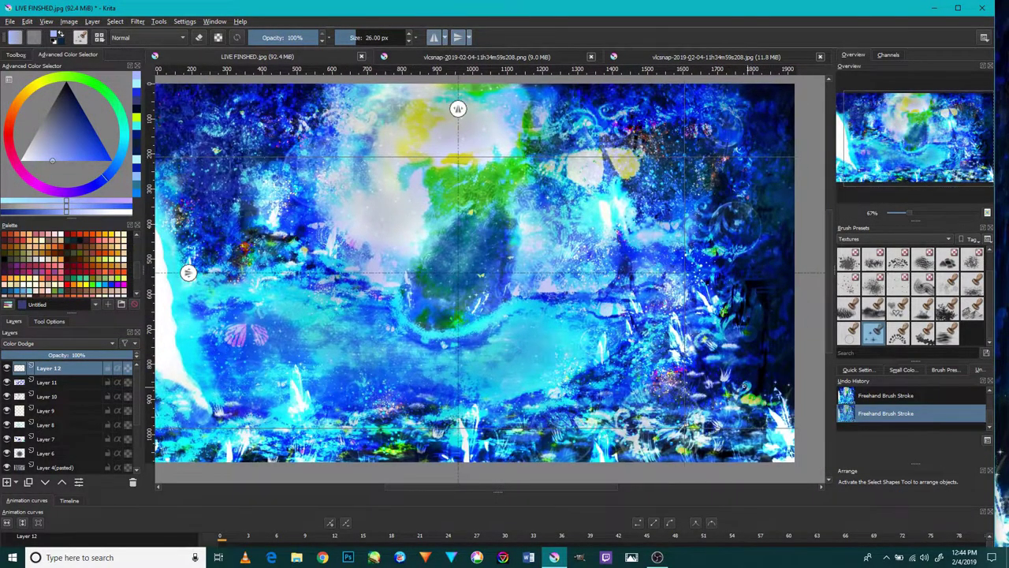
pyautogui.scroll(8, 725, 380)
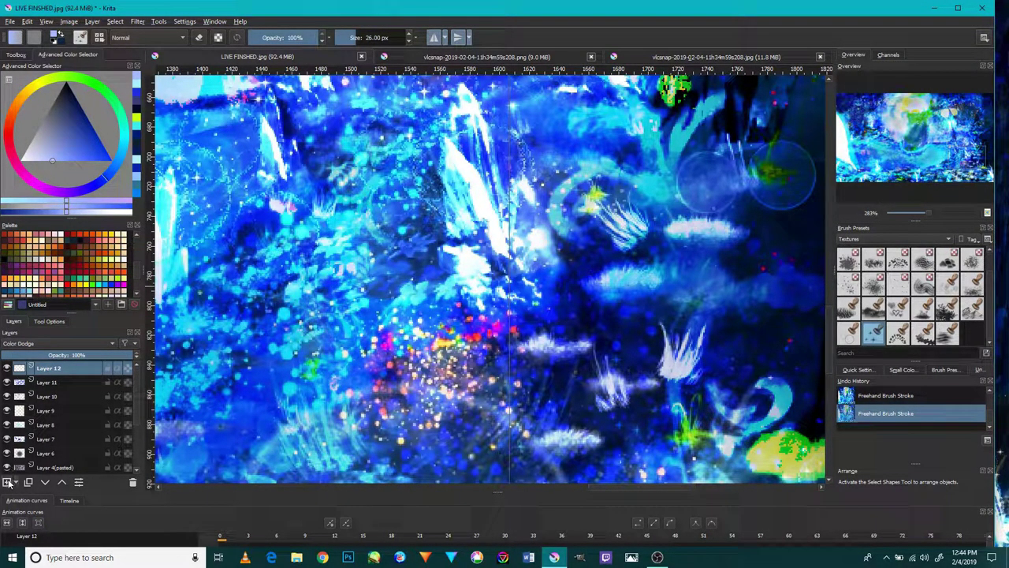
pyautogui.click(7, 482)
# Set Layer 13 to Color Dodge, pick a pale pinkish colour, and dab a star sparkle.
pyautogui.click(49, 342)
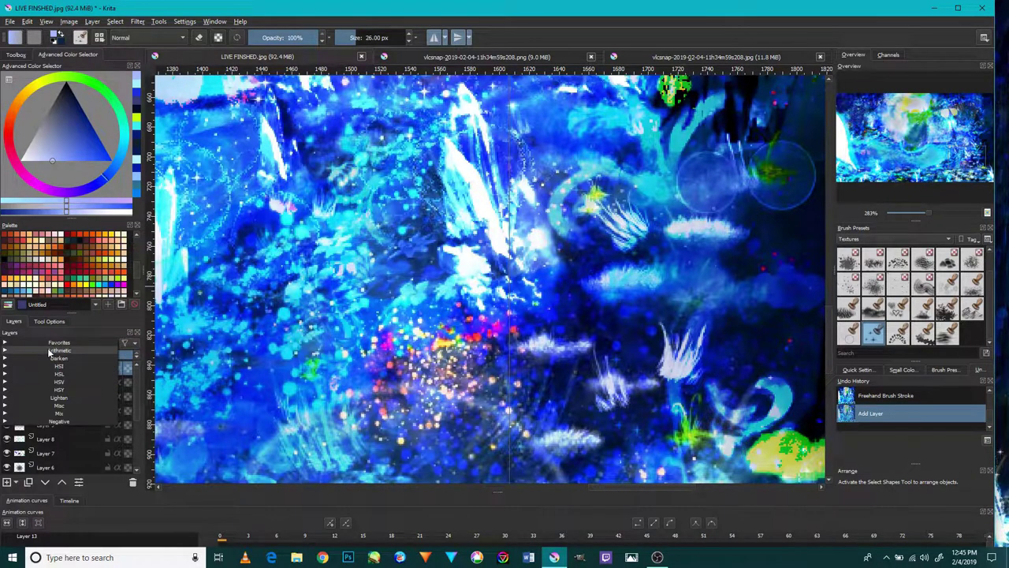
pyautogui.click(63, 174)
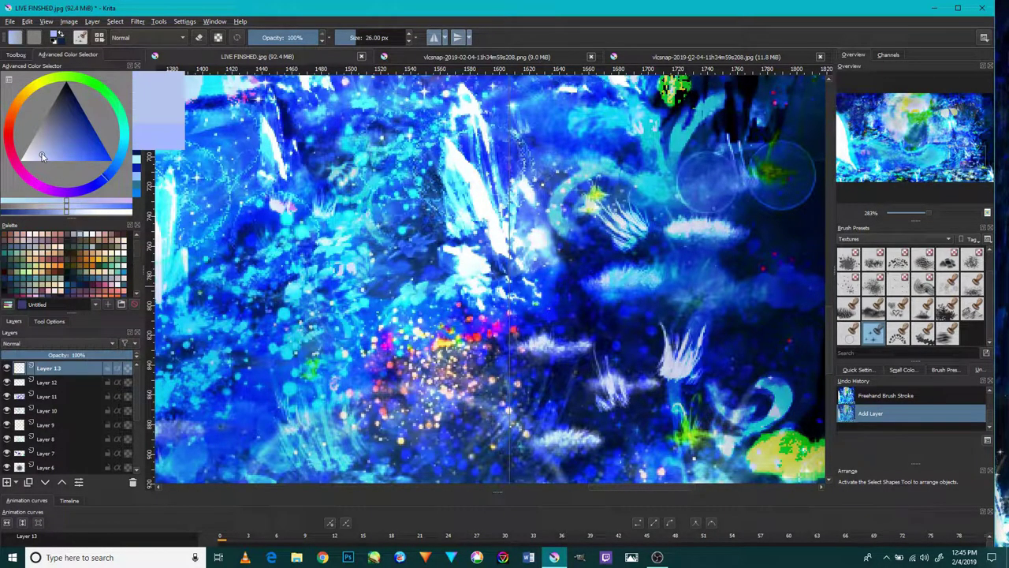
pyautogui.click(41, 346)
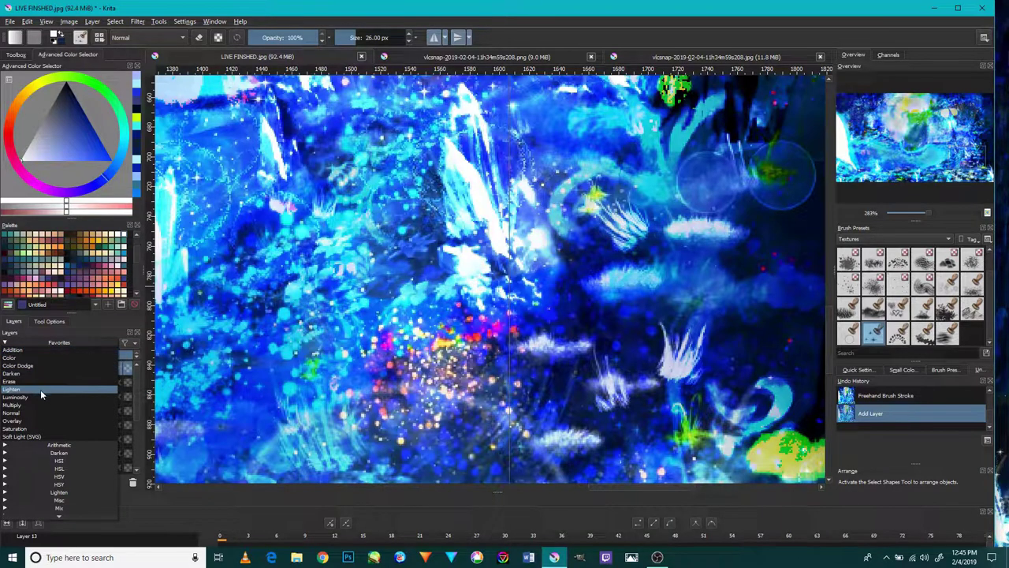
pyautogui.click(42, 364)
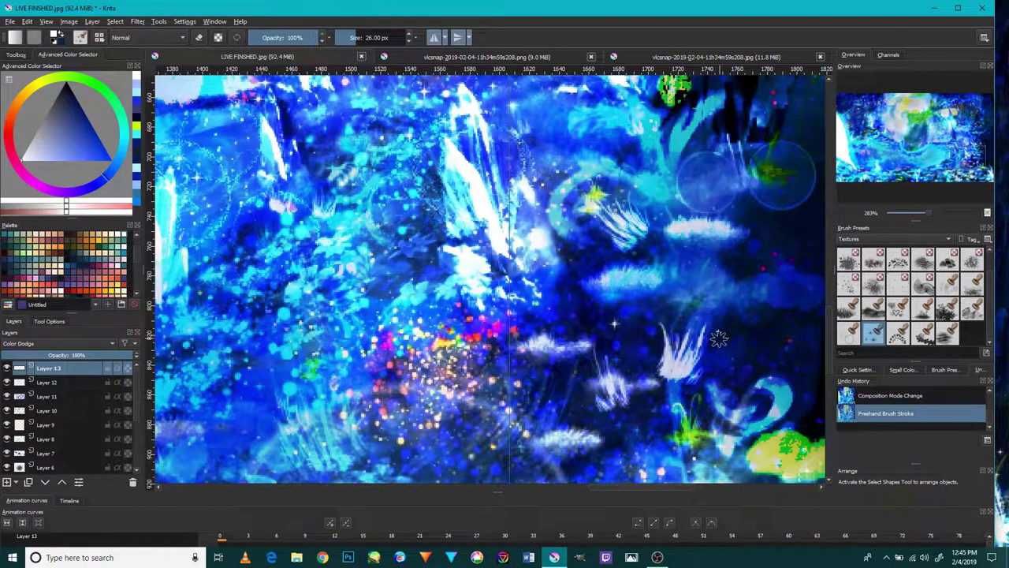
pyautogui.scroll(-1, 720, 332)
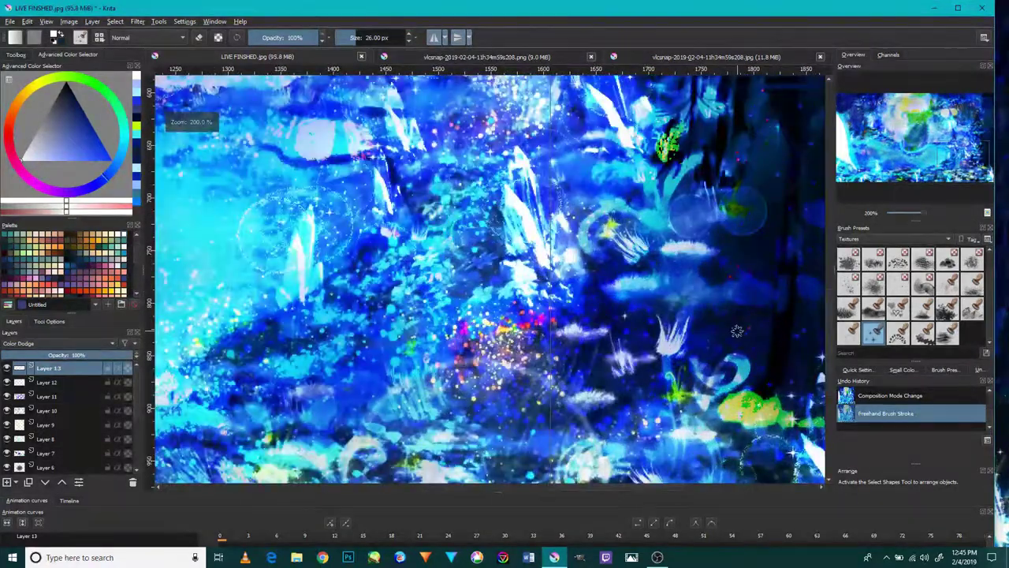
pyautogui.click(736, 331)
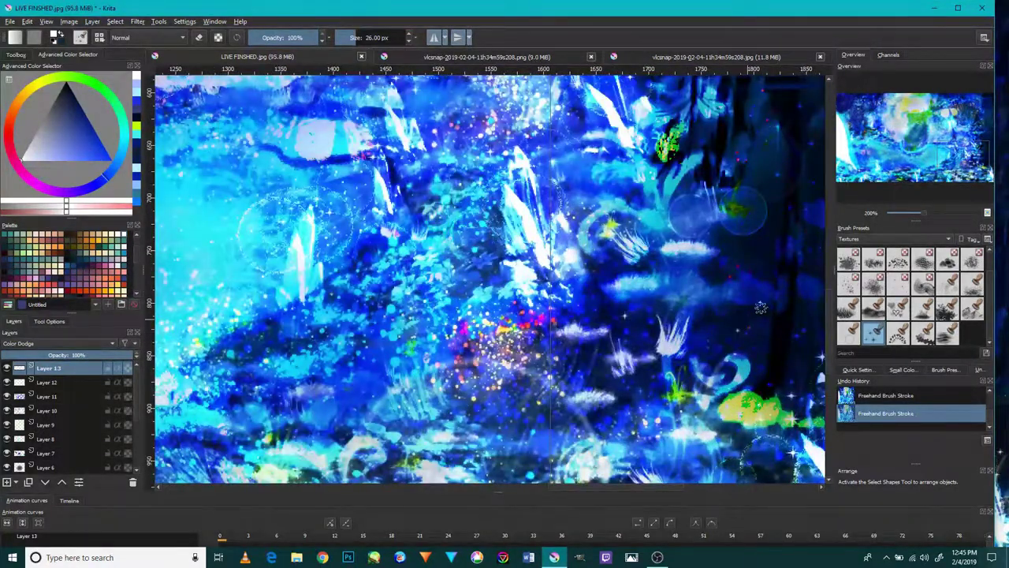
# Paint another sparkle stroke on the Color Dodge layer and recentre the painting.
pyautogui.moveTo(733, 300); pyautogui.dragTo(575, 261)
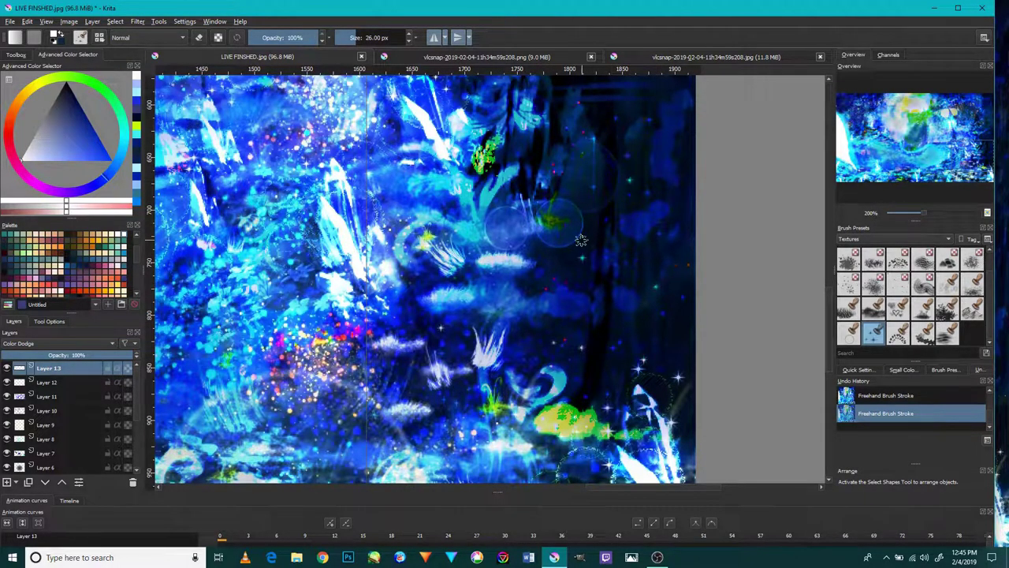
pyautogui.scroll(2, 552, 275)
pyautogui.scroll(3, 563, 266)
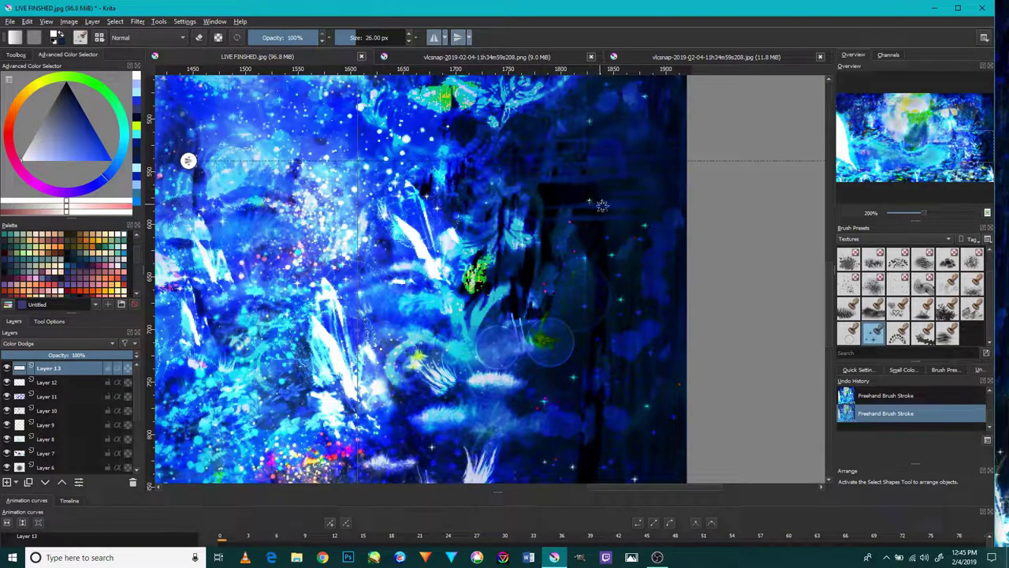
pyautogui.scroll(-3, 519, 252)
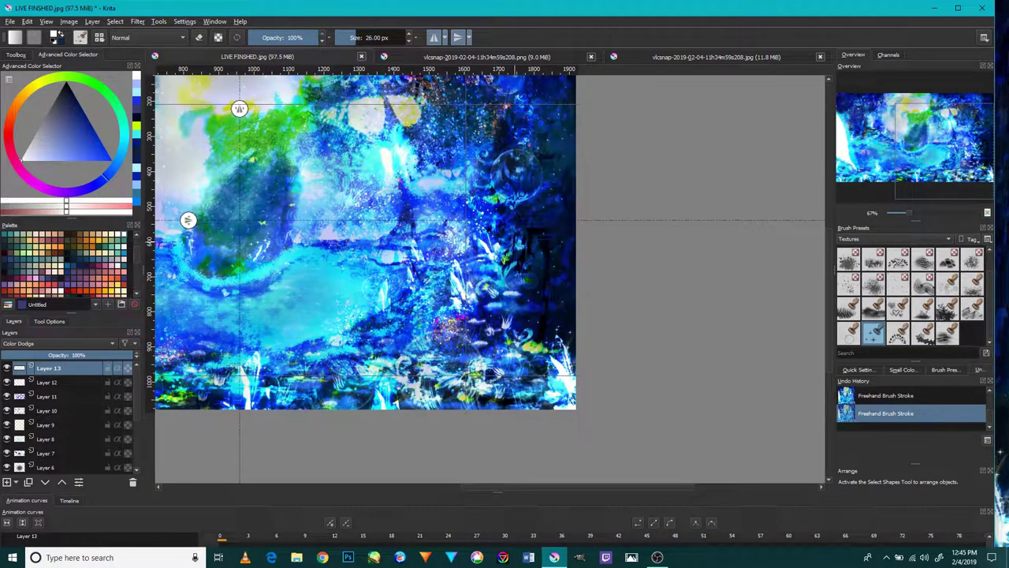
pyautogui.moveTo(411, 235); pyautogui.dragTo(664, 289)
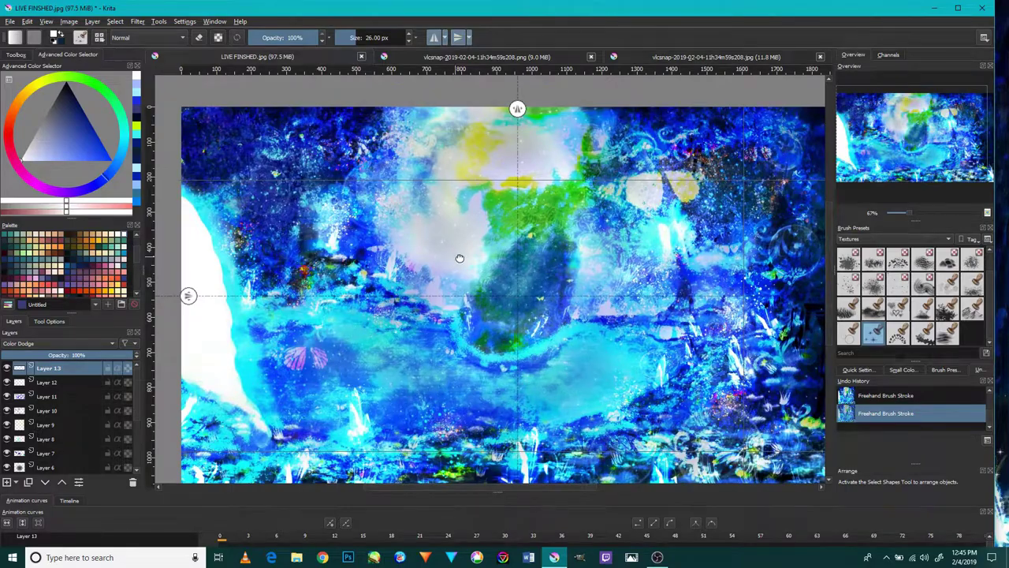
pyautogui.moveTo(459, 258); pyautogui.dragTo(499, 188)
pyautogui.scroll(5, 288, 340)
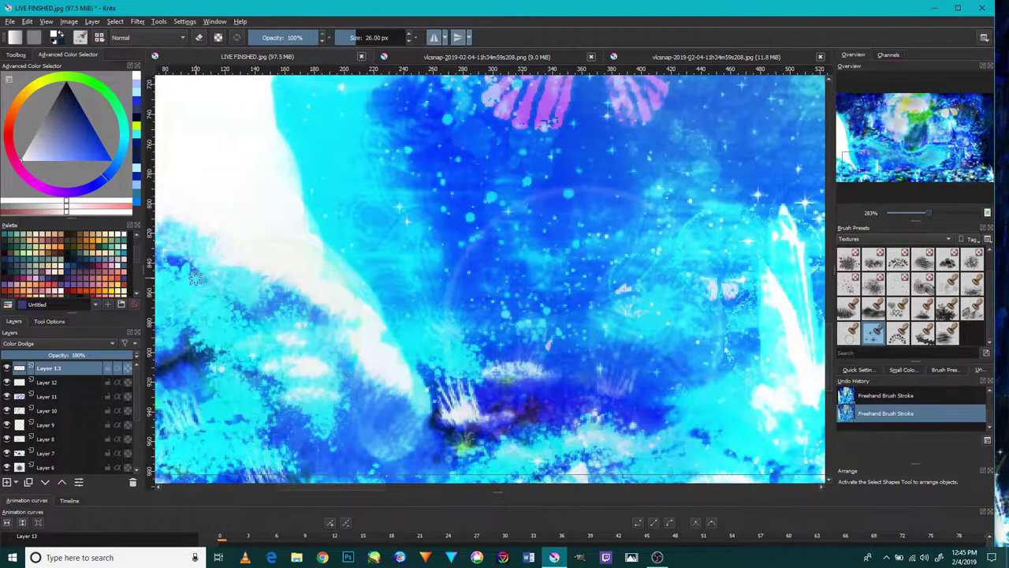
pyautogui.scroll(-1, 240, 303)
pyautogui.scroll(-1, 276, 370)
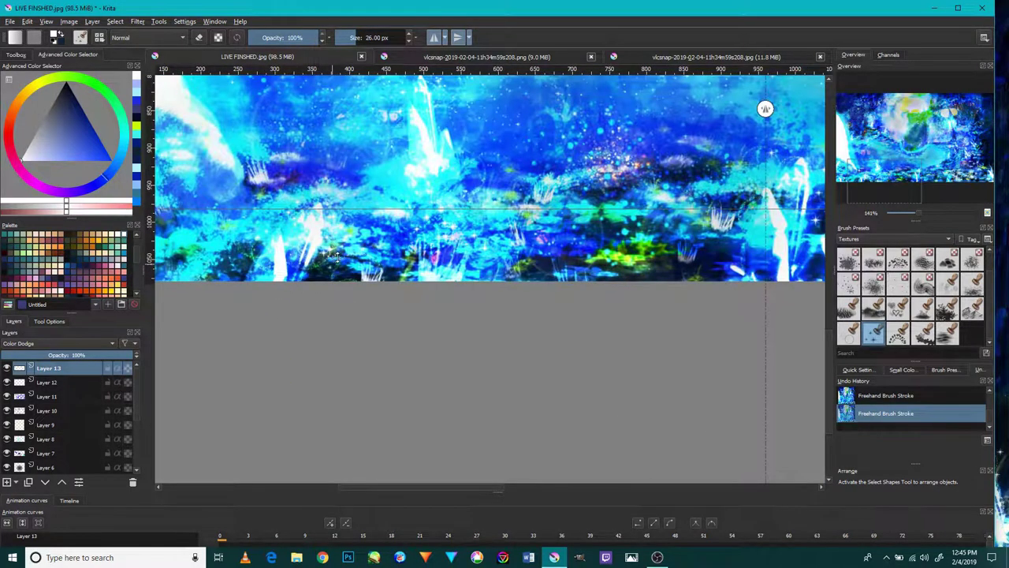
# Move the horizontal guide lower, undo a stray brush mark, and pan around the painting.
pyautogui.click(407, 243)
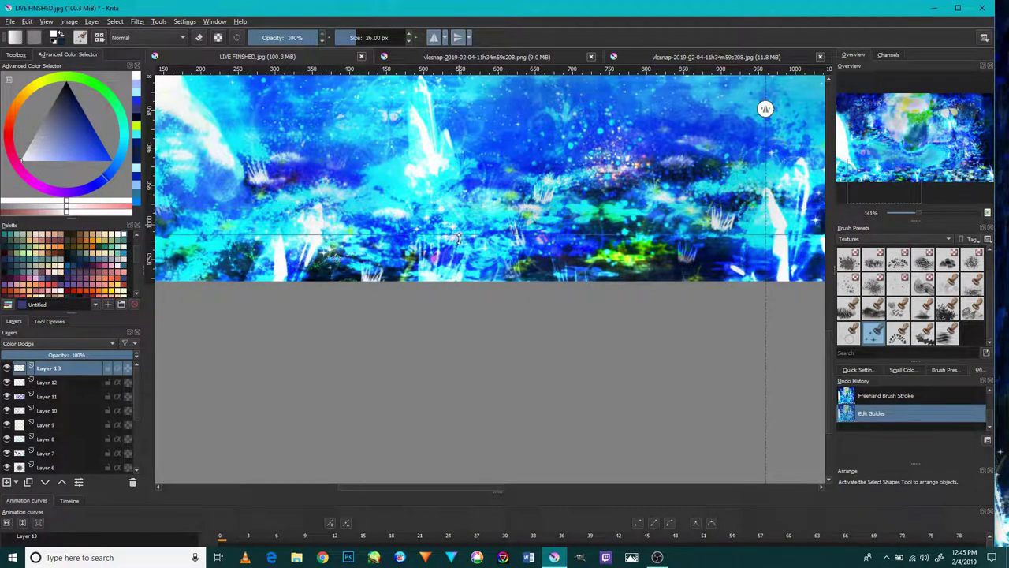
pyautogui.moveTo(453, 211); pyautogui.dragTo(457, 238)
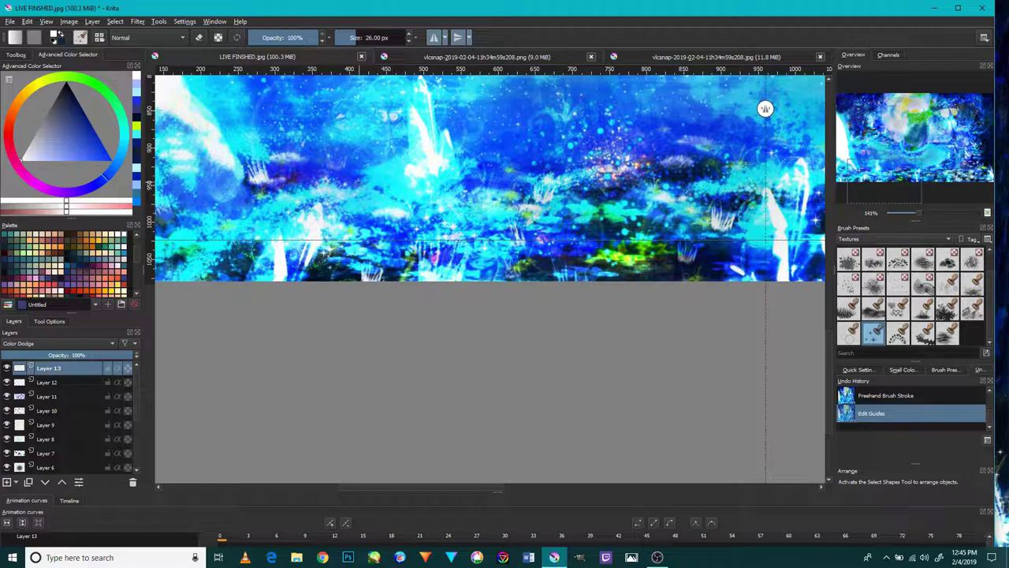
pyautogui.click(356, 182)
pyautogui.hotkey('ctrl', 'z')
pyautogui.moveTo(330, 162)
pyautogui.mouseDown()
pyautogui.moveTo(332, 204)
pyautogui.moveTo(356, 235)
pyautogui.moveTo(371, 224)
pyautogui.mouseUp()
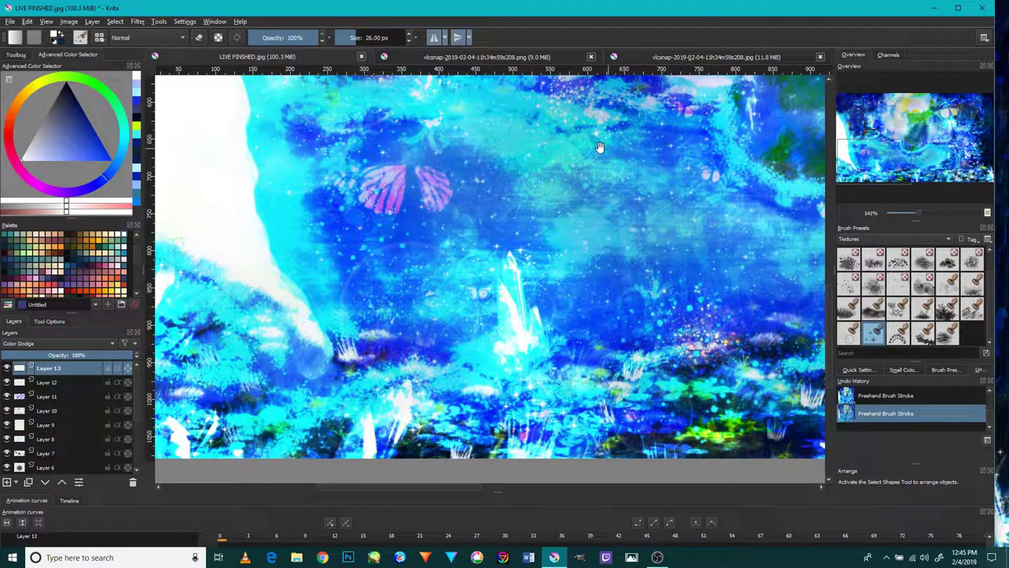
pyautogui.moveTo(599, 147)
pyautogui.mouseDown()
pyautogui.moveTo(591, 187)
pyautogui.moveTo(498, 227)
pyautogui.mouseUp()
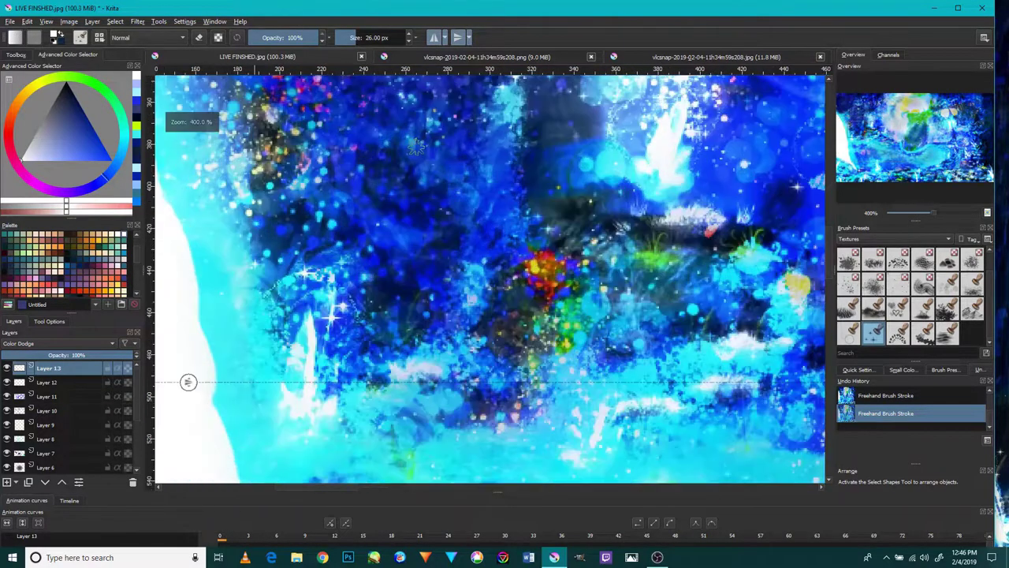
# Stamp white star sparkles on the dark blue areas, zooming out to fit the image.
pyautogui.scroll(2, 425, 143)
pyautogui.scroll(1, 380, 187)
pyautogui.click(369, 161)
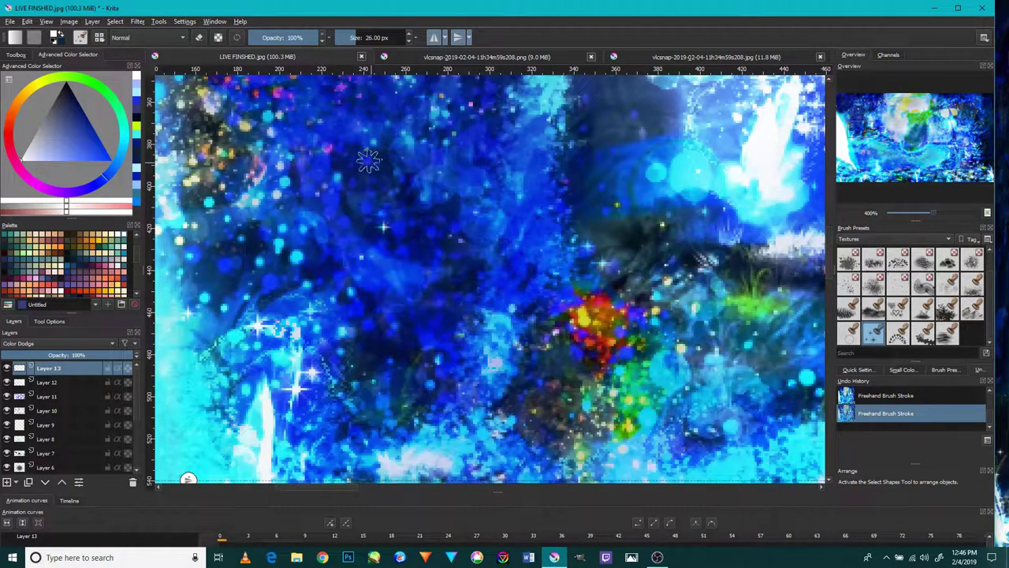
pyautogui.click(541, 274)
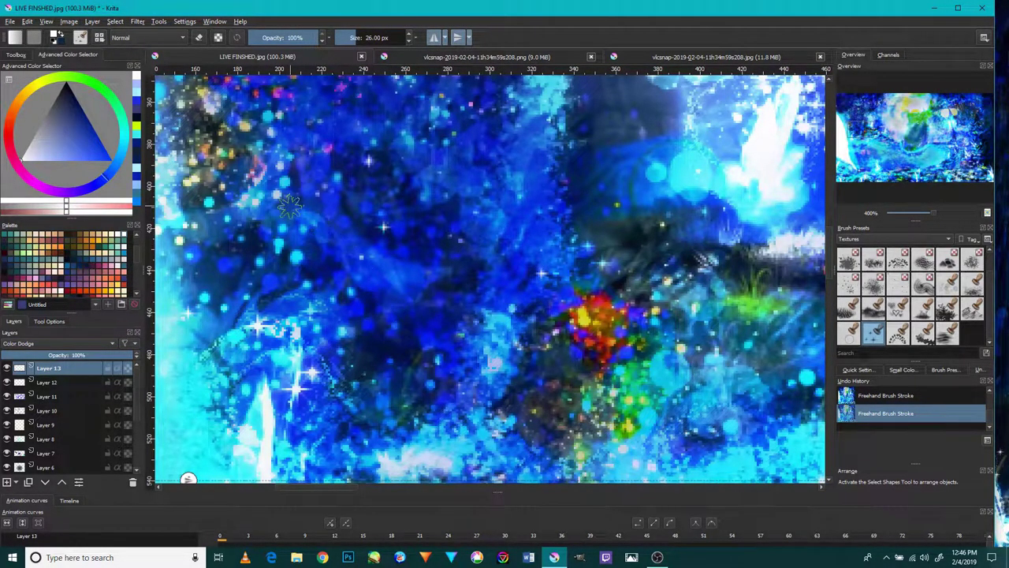
pyautogui.press('1')
pyautogui.press('-')
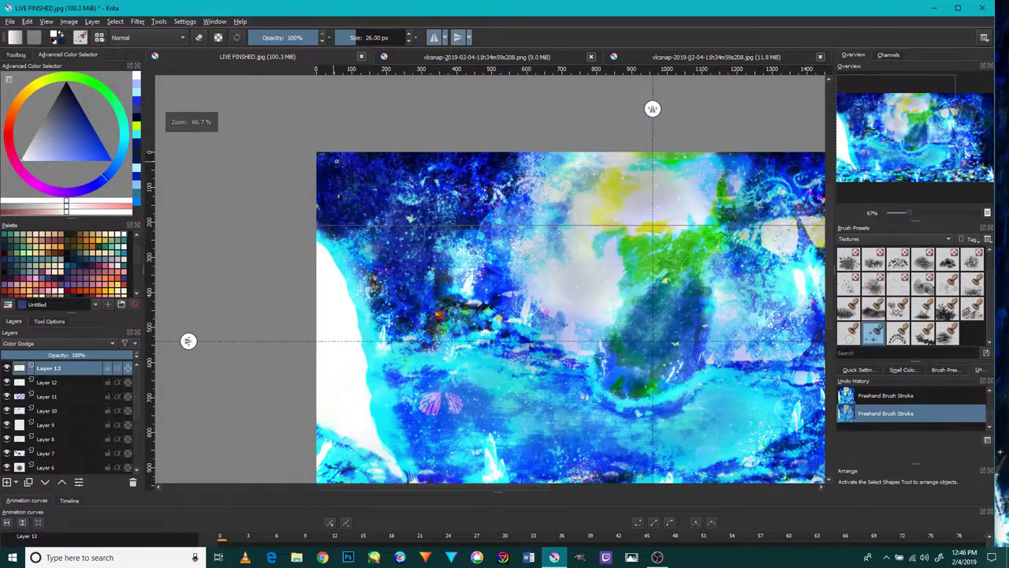
pyautogui.scroll(5, 651, 340)
pyautogui.click(315, 233)
pyautogui.click(229, 164)
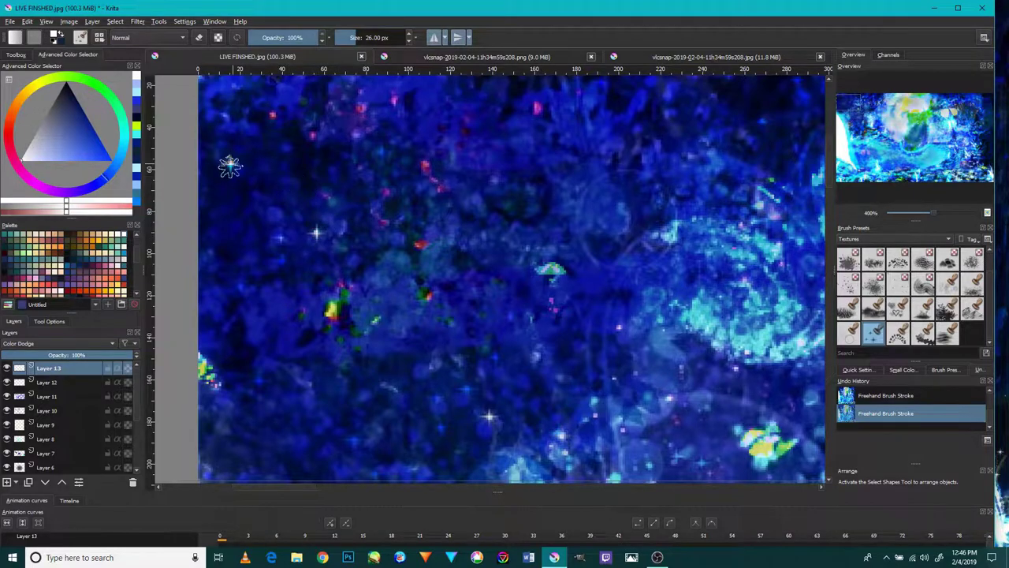
# Move the guides lower and stamp more white sparkles across the dark blue region.
pyautogui.moveTo(247, 434); pyautogui.dragTo(287, 384)
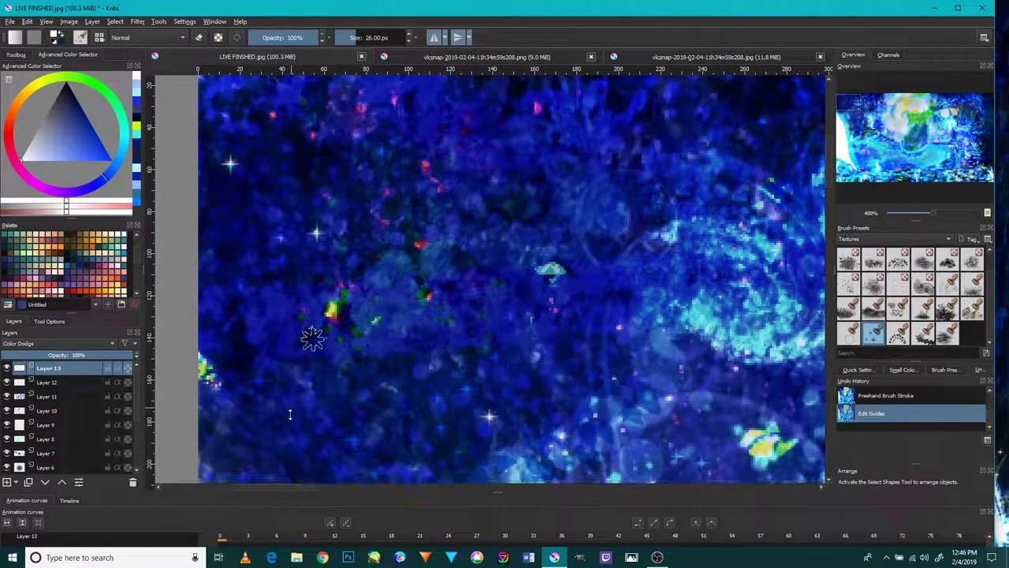
pyautogui.click(269, 376)
pyautogui.click(645, 124)
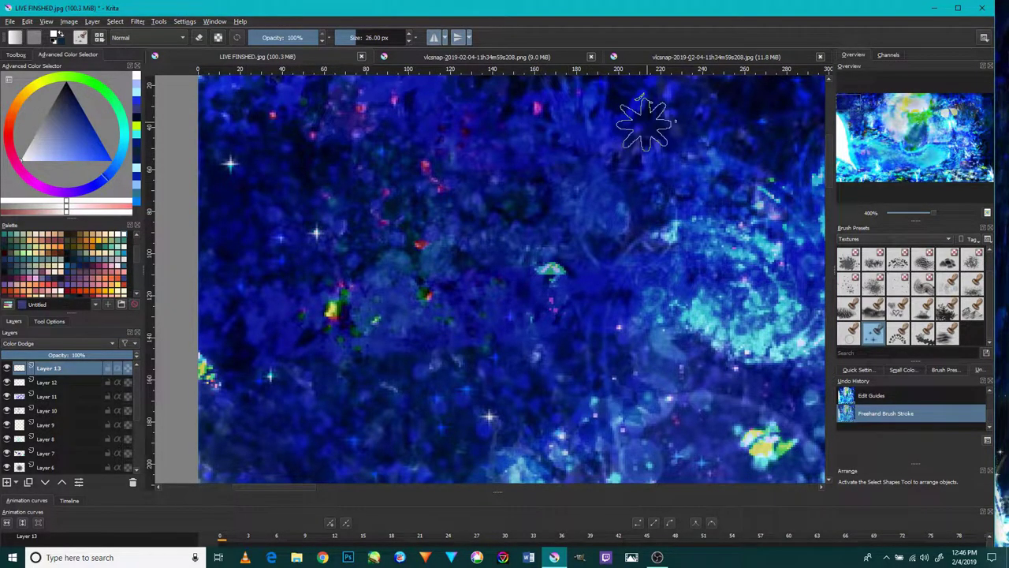
pyautogui.click(442, 116)
pyautogui.click(458, 325)
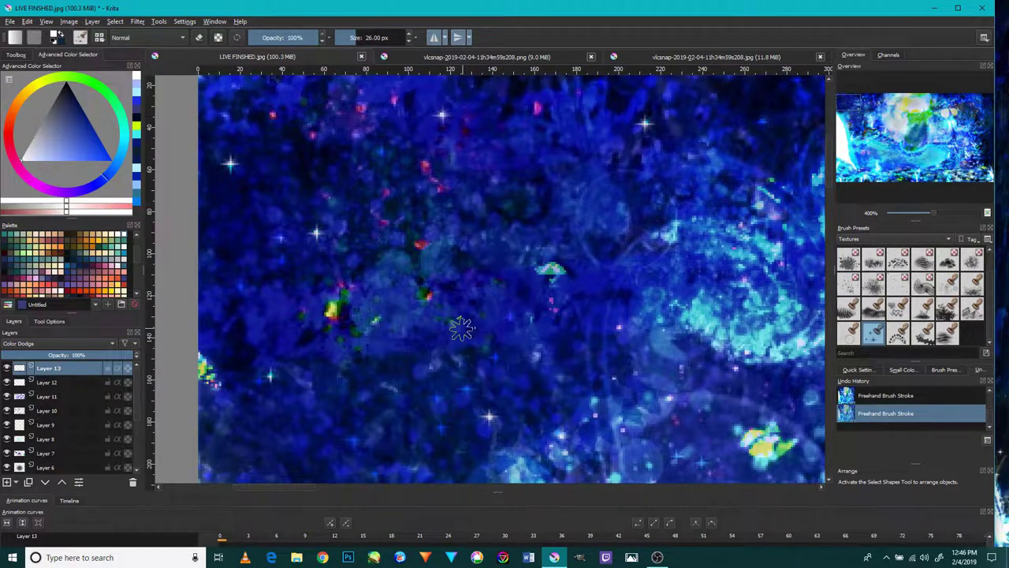
pyautogui.scroll(-3, 552, 205)
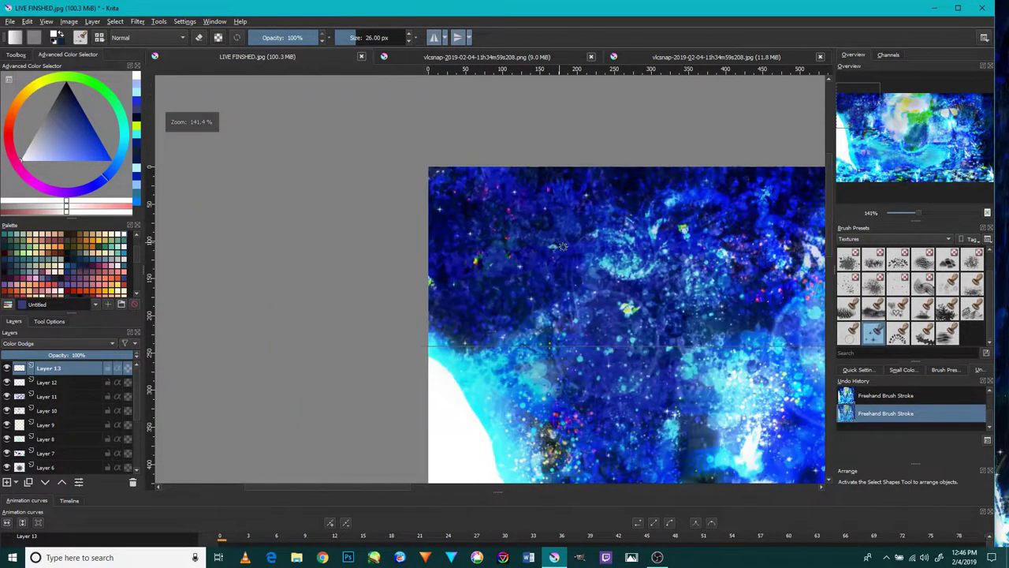
pyautogui.scroll(2, 490, 307)
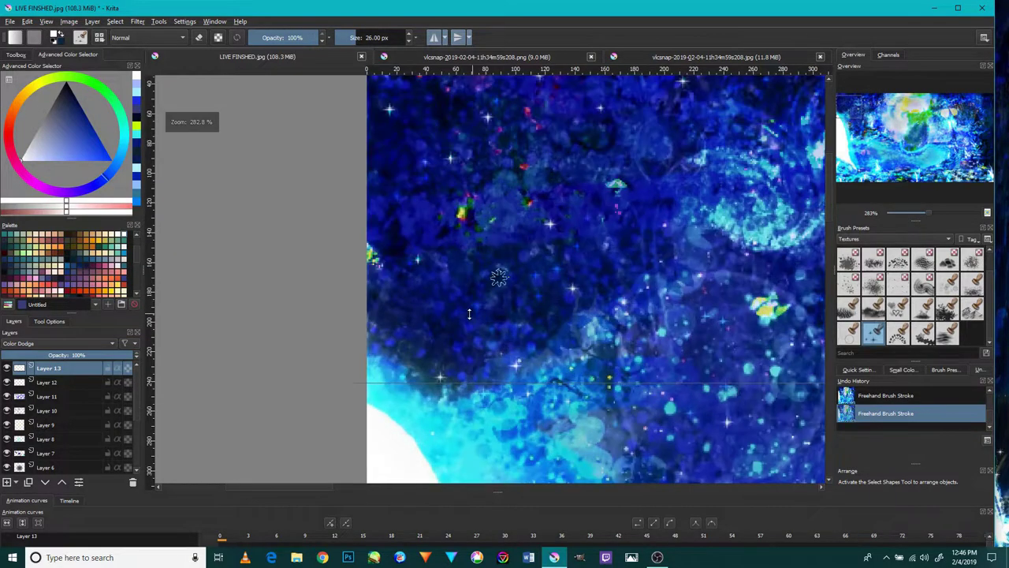
pyautogui.moveTo(473, 384); pyautogui.dragTo(473, 443)
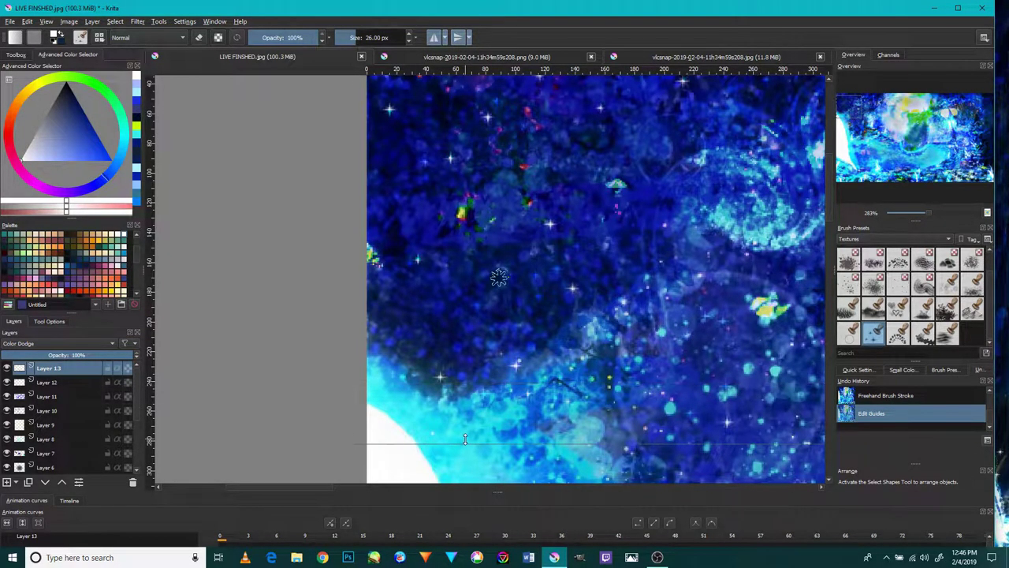
pyautogui.click(481, 323)
pyautogui.click(410, 310)
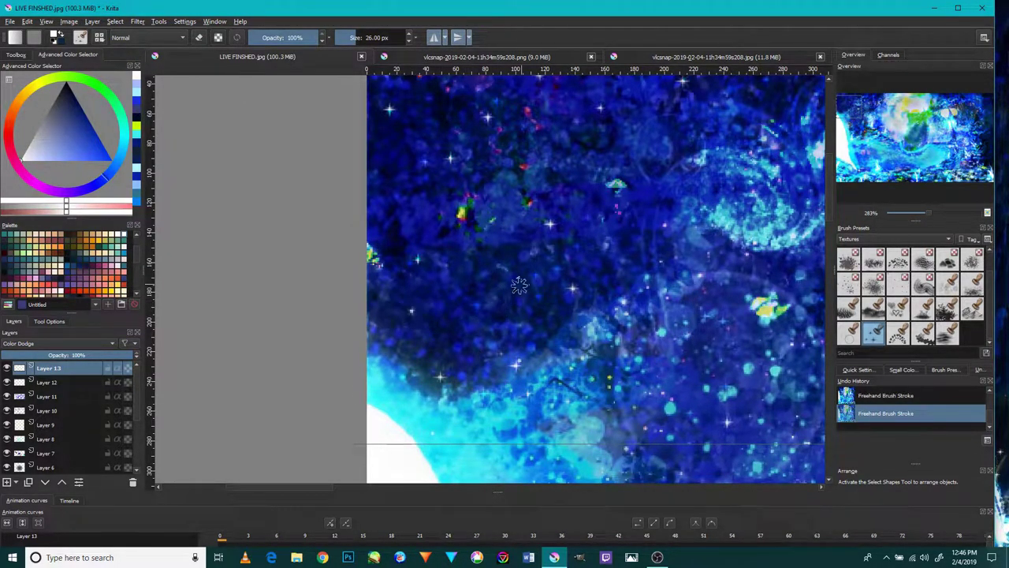
pyautogui.click(480, 308)
# Pan to the painting's upper right and shift the vertical guide slightly left.
pyautogui.scroll(-2, 473, 213)
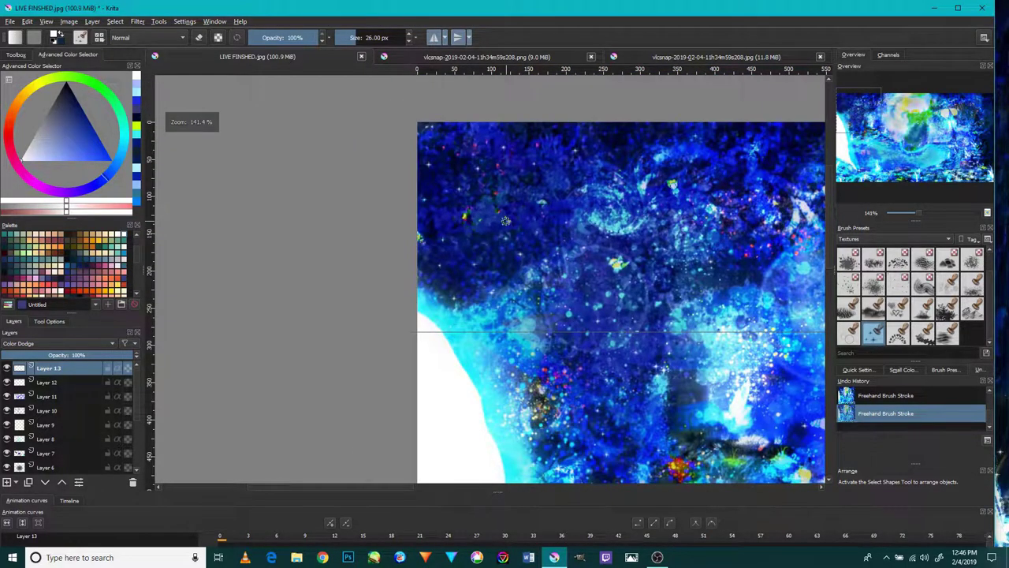
pyautogui.moveTo(628, 233); pyautogui.dragTo(376, 146)
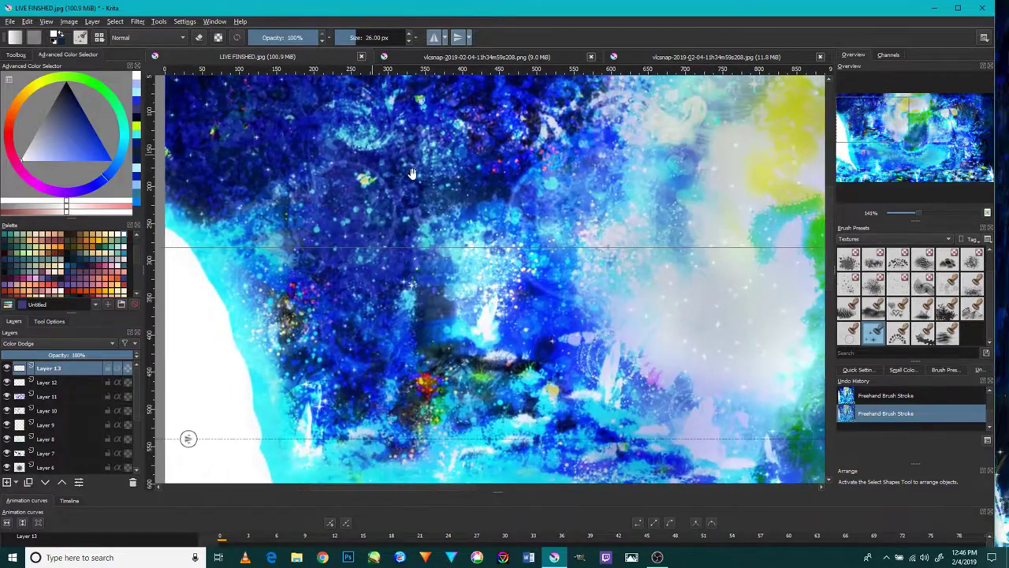
pyautogui.moveTo(597, 279); pyautogui.dragTo(488, 147)
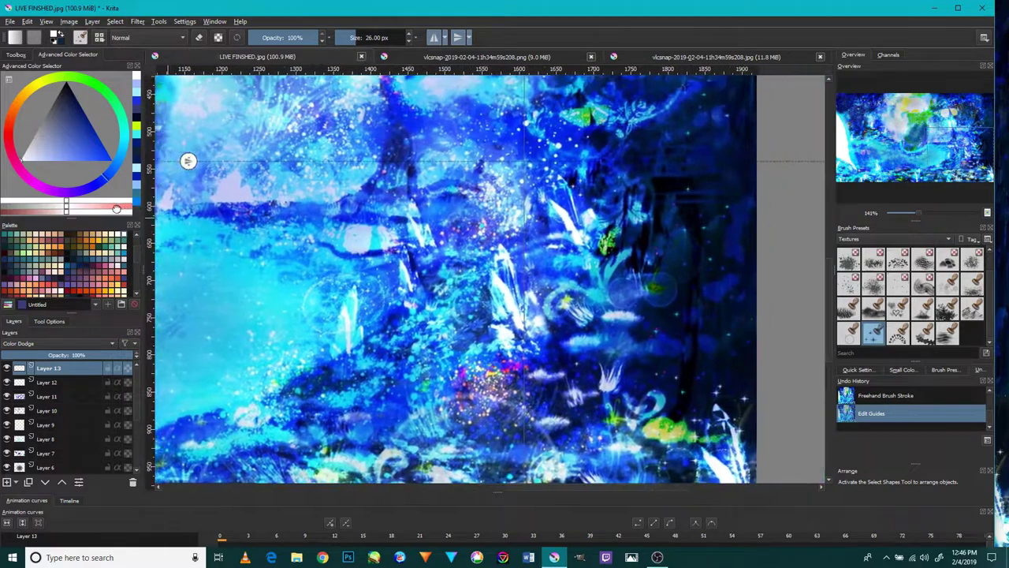
pyautogui.moveTo(488, 147); pyautogui.dragTo(111, 166)
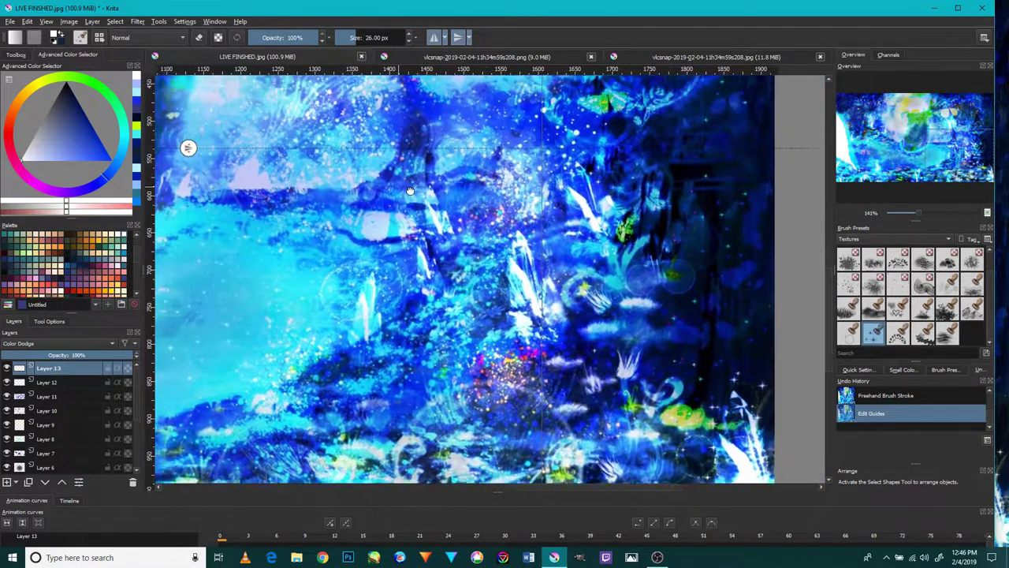
pyautogui.moveTo(418, 118); pyautogui.dragTo(476, 287)
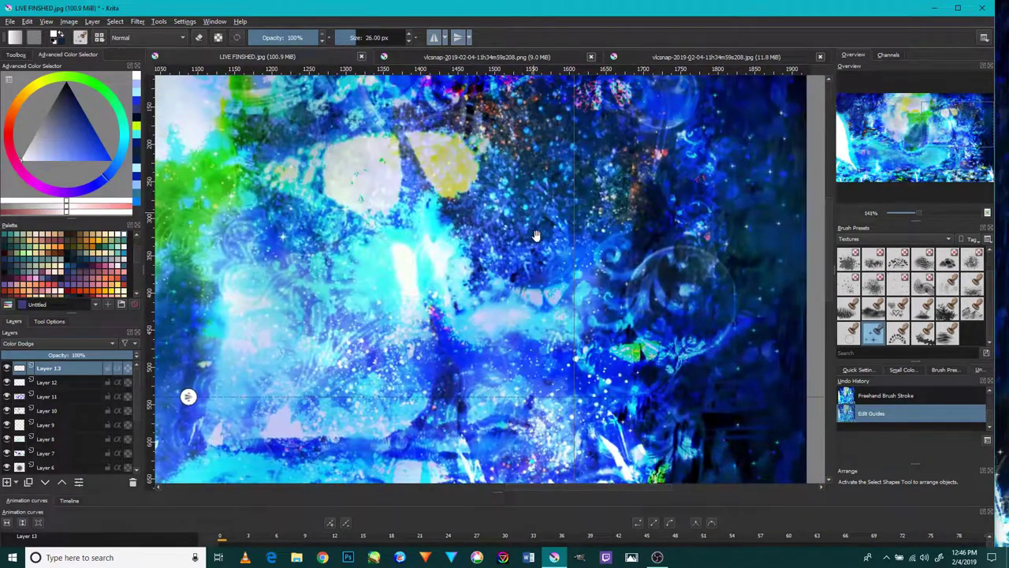
pyautogui.moveTo(535, 235)
pyautogui.mouseDown()
pyautogui.moveTo(528, 224)
pyautogui.moveTo(556, 231)
pyautogui.moveTo(654, 323)
pyautogui.mouseUp()
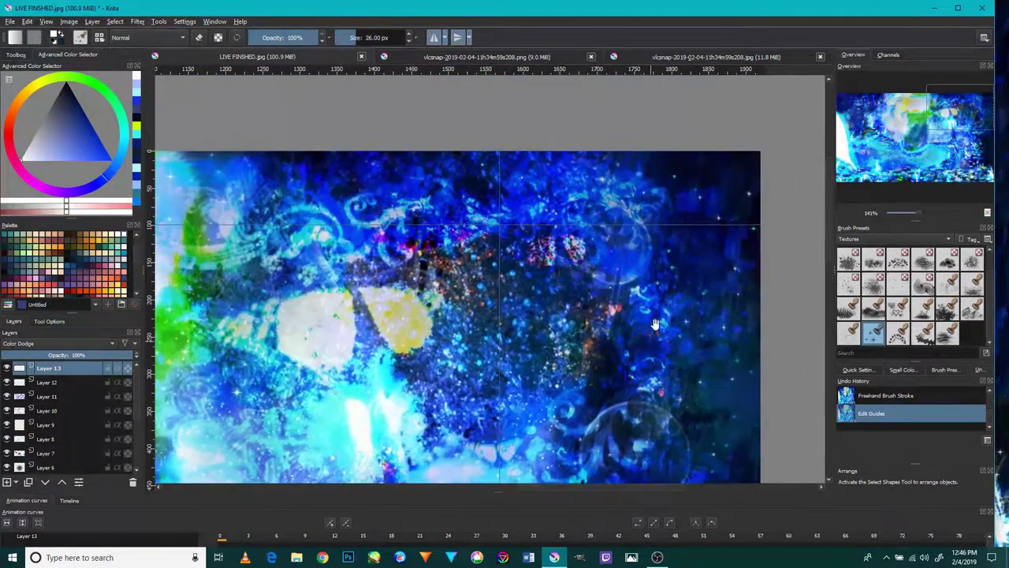
# Add sparkle stars in the top-right dark blue area and move the horizontal guide lower.
pyautogui.scroll(2, 725, 173)
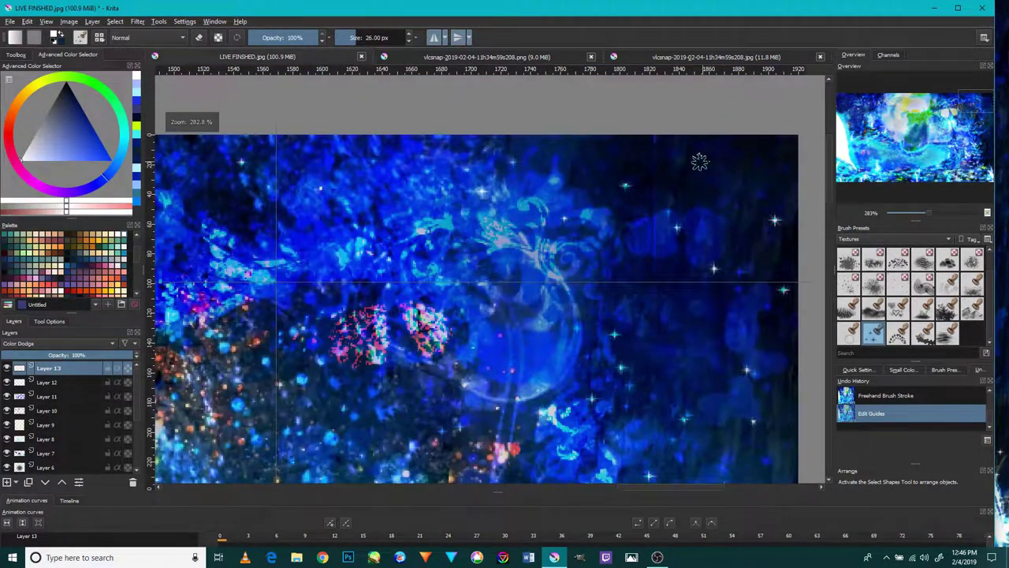
pyautogui.moveTo(699, 163); pyautogui.dragTo(755, 151)
pyautogui.click(775, 146)
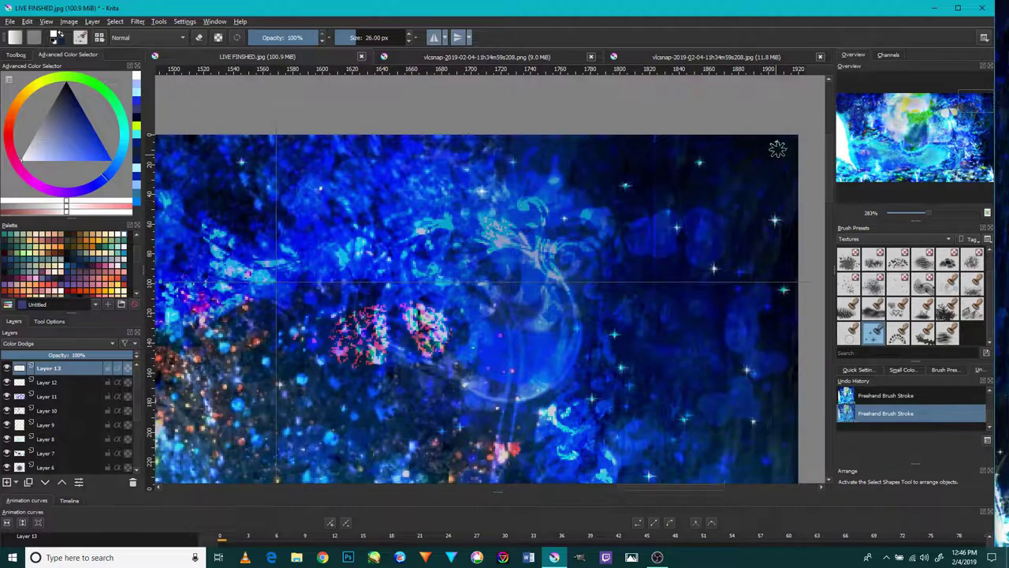
pyautogui.moveTo(702, 280); pyautogui.dragTo(702, 402)
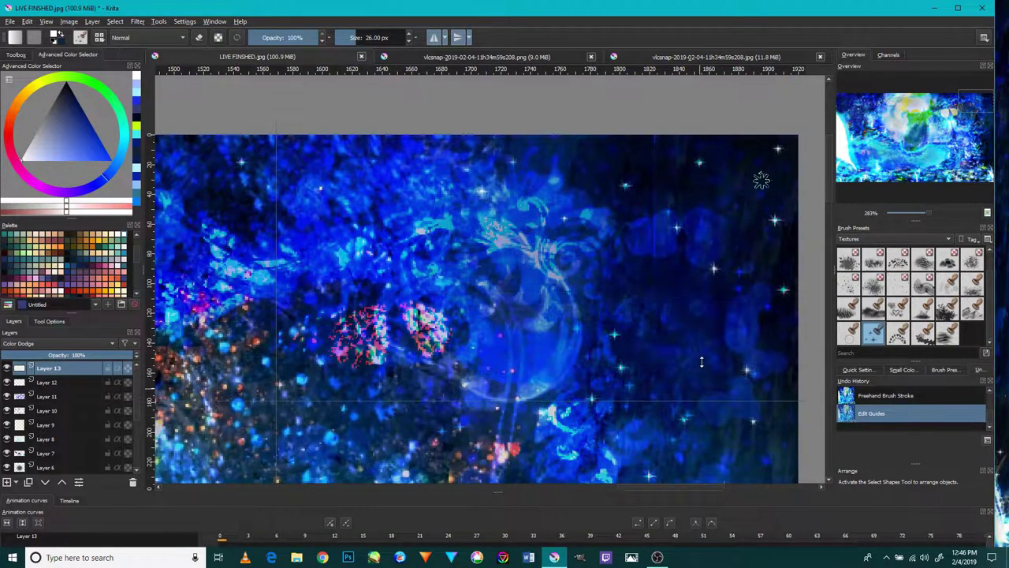
pyautogui.click(741, 193)
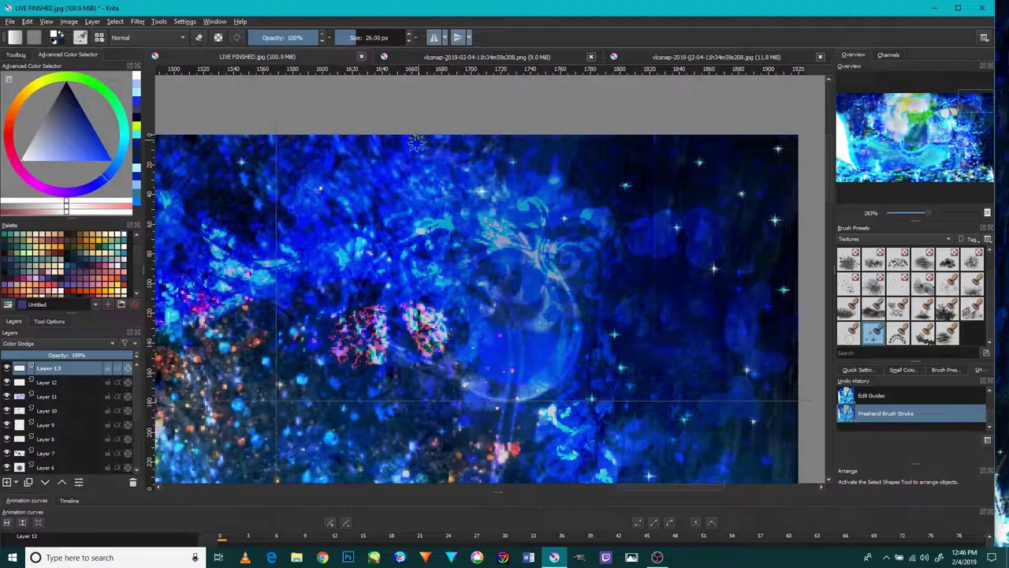
pyautogui.click(590, 143)
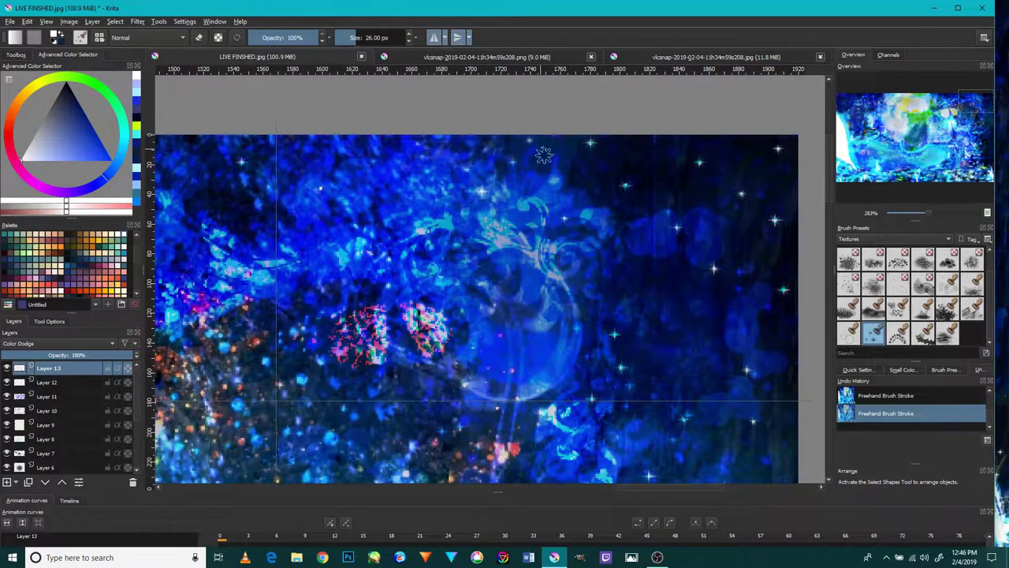
pyautogui.scroll(-2, 543, 153)
pyautogui.scroll(-2, 473, 136)
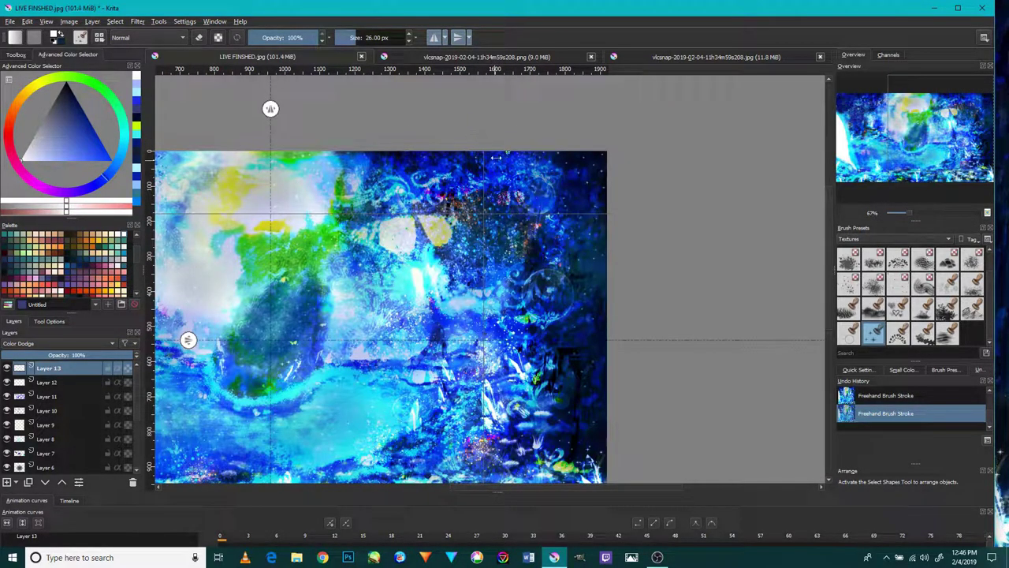
# Move the vertical guide right, readjust the horizontal guide, and add sparkles over the pale glow.
pyautogui.moveTo(496, 158); pyautogui.dragTo(634, 160)
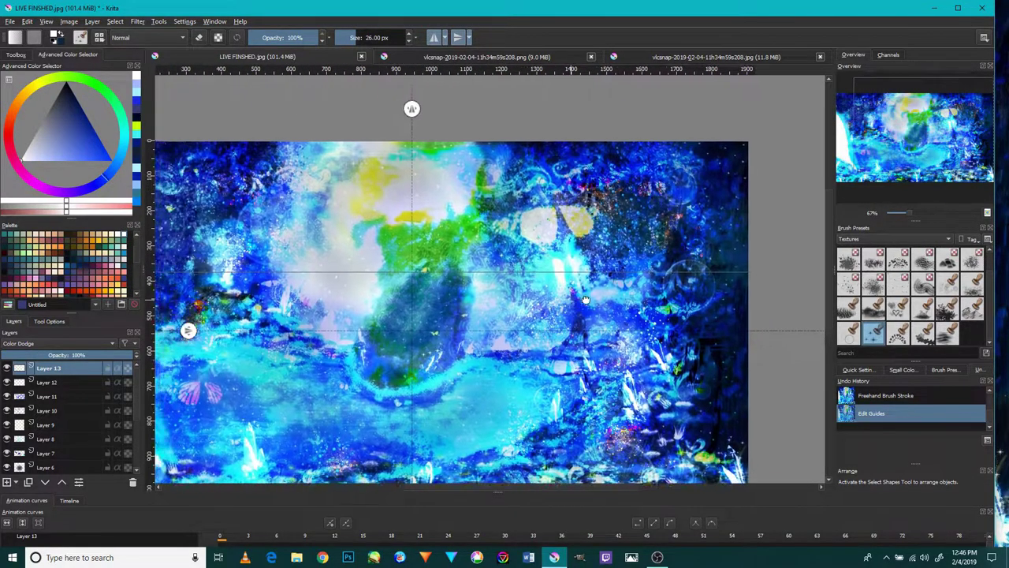
pyautogui.moveTo(437, 314); pyautogui.dragTo(631, 269)
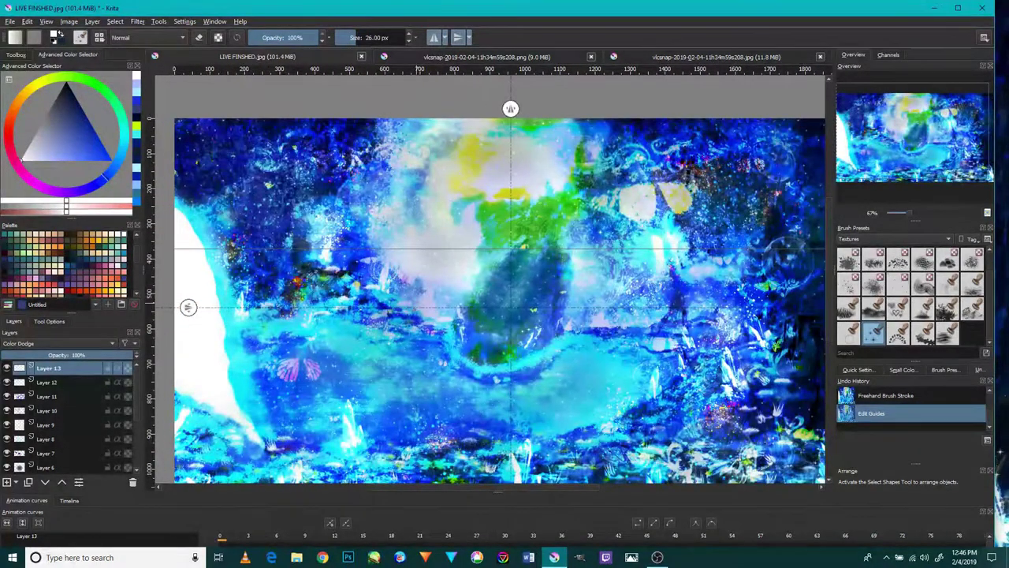
pyautogui.moveTo(426, 246); pyautogui.dragTo(426, 208)
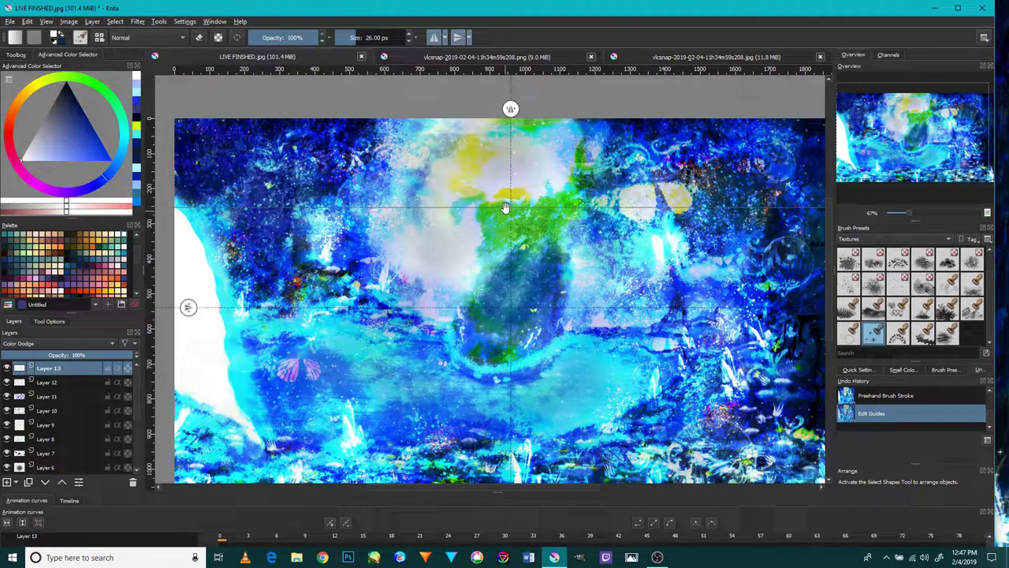
pyautogui.moveTo(505, 207); pyautogui.dragTo(486, 279)
pyautogui.scroll(2, 520, 189)
pyautogui.scroll(2, 496, 191)
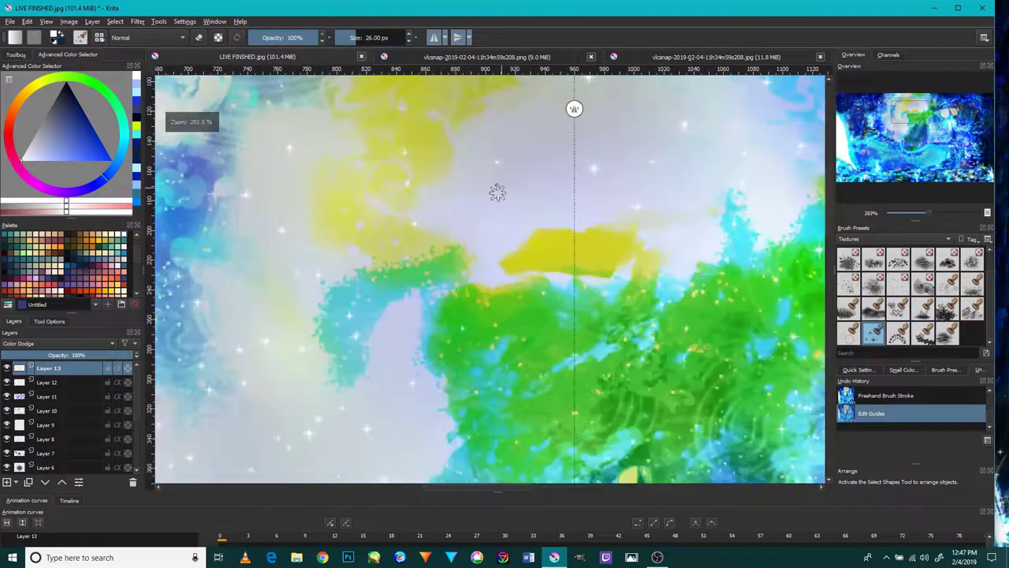
pyautogui.click(528, 178)
pyautogui.click(718, 138)
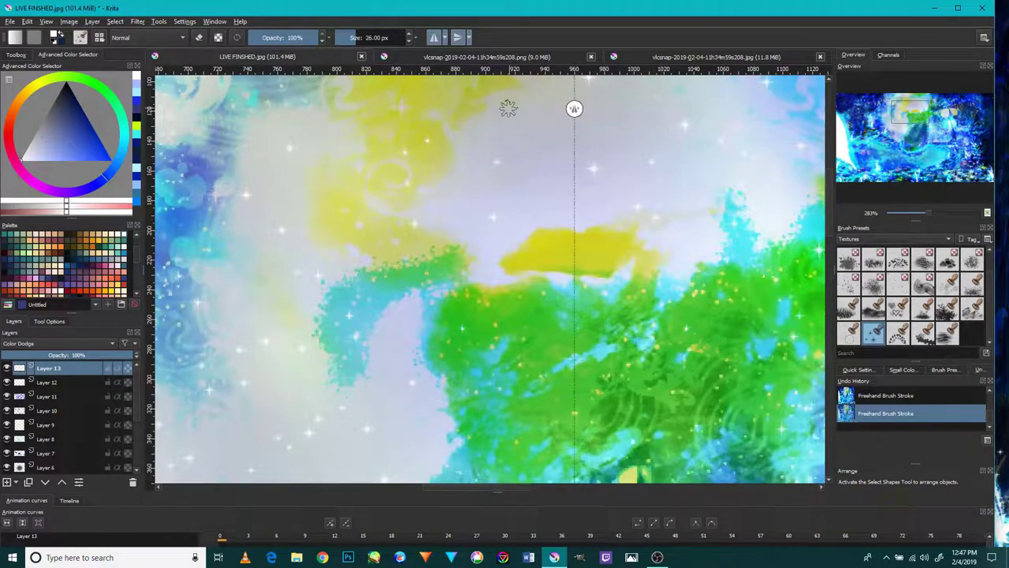
# Zoom out and review the whole painting.
pyautogui.scroll(-4, 509, 108)
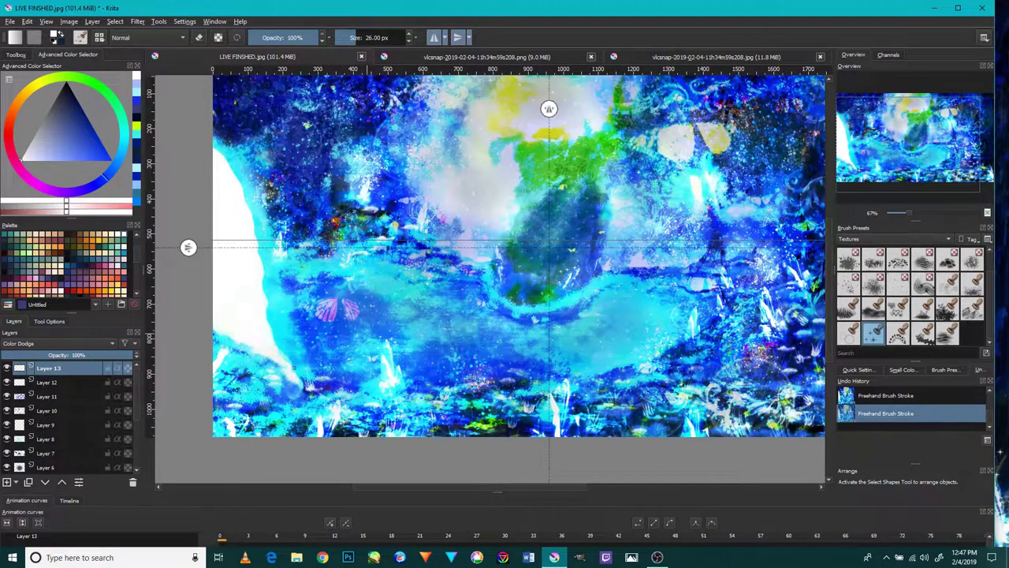
pyautogui.scroll(2, 288, 373)
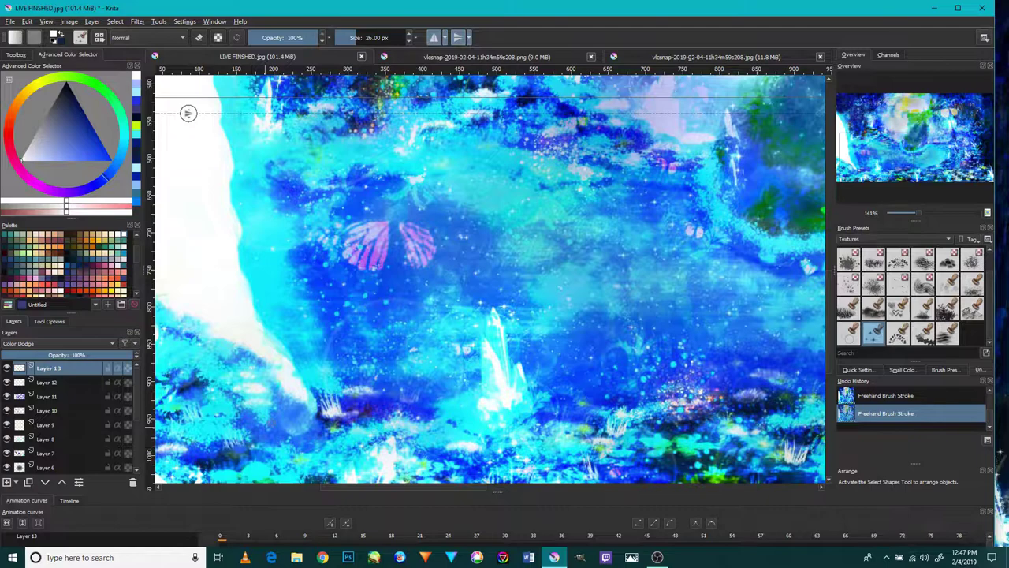
pyautogui.scroll(-2, 489, 276)
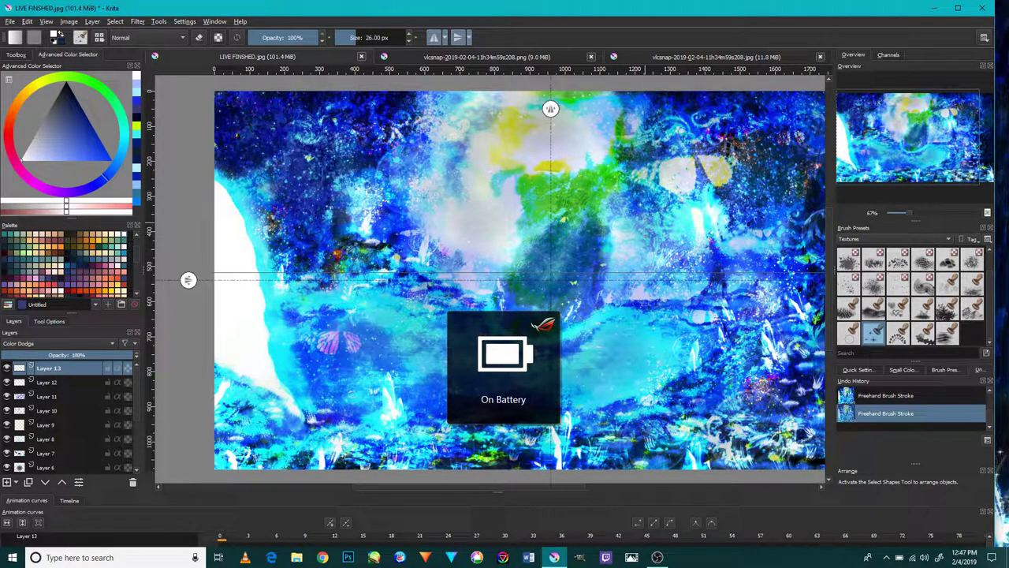
pyautogui.moveTo(688, 164); pyautogui.dragTo(636, 150)
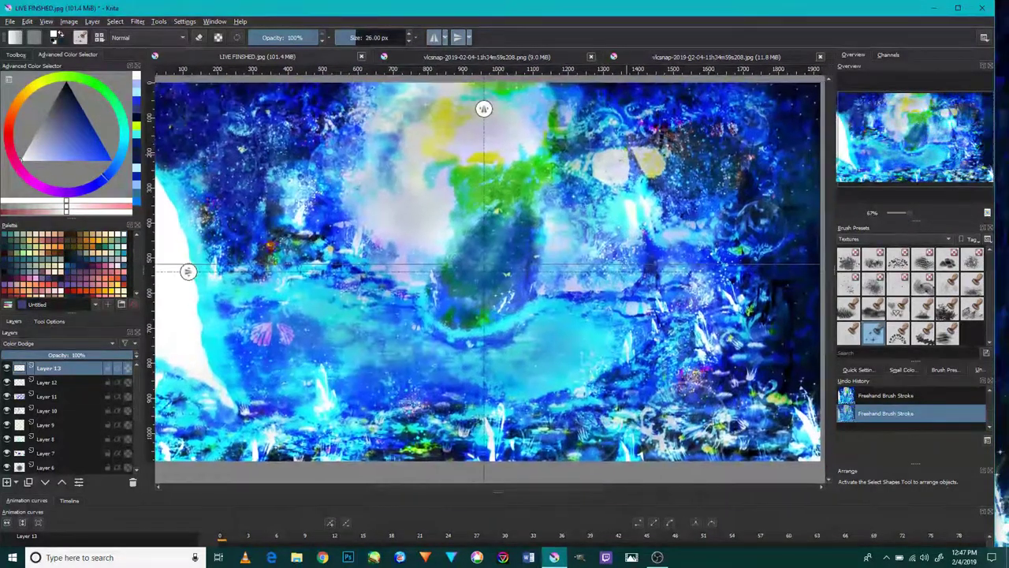
pyautogui.scroll(3, 562, 391)
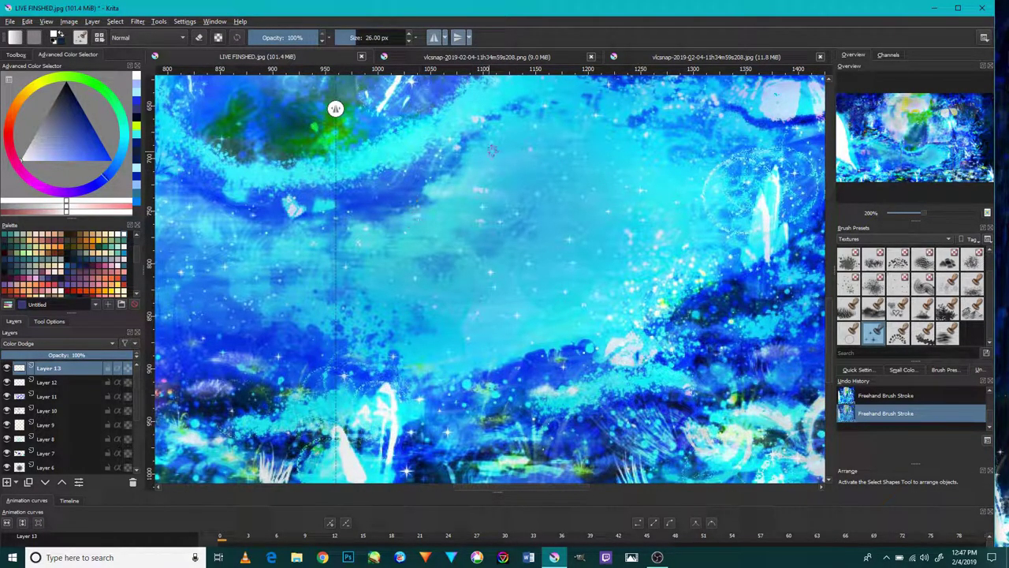
pyautogui.press('-')
pyautogui.press('-')
pyautogui.press('-')
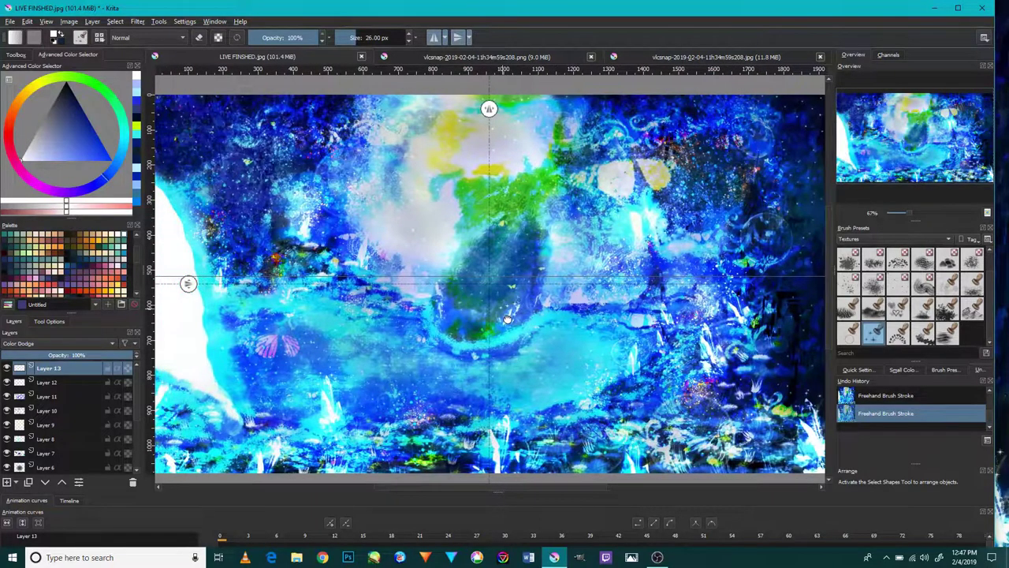
pyautogui.scroll(4, 331, 220)
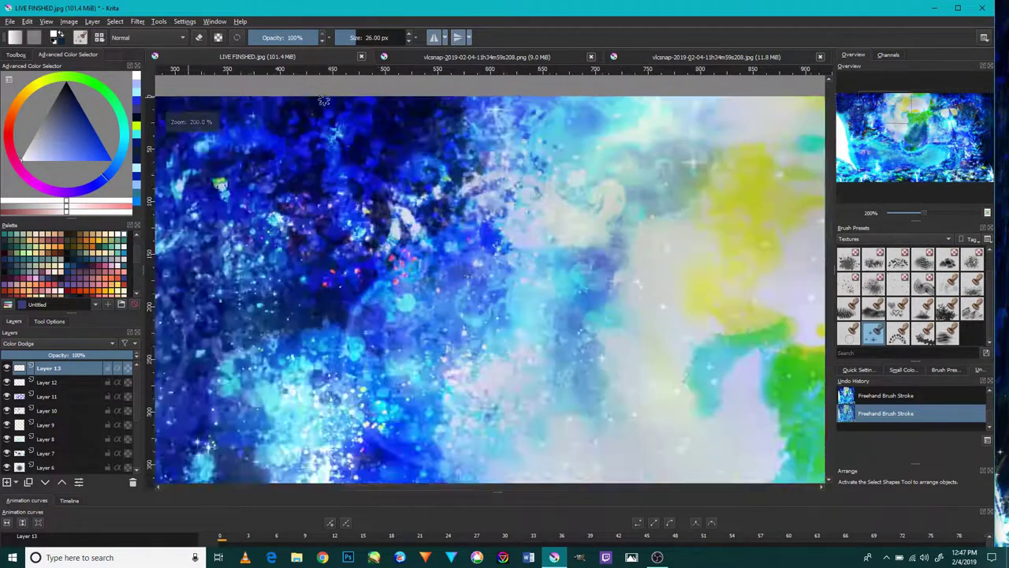
pyautogui.scroll(3, 331, 220)
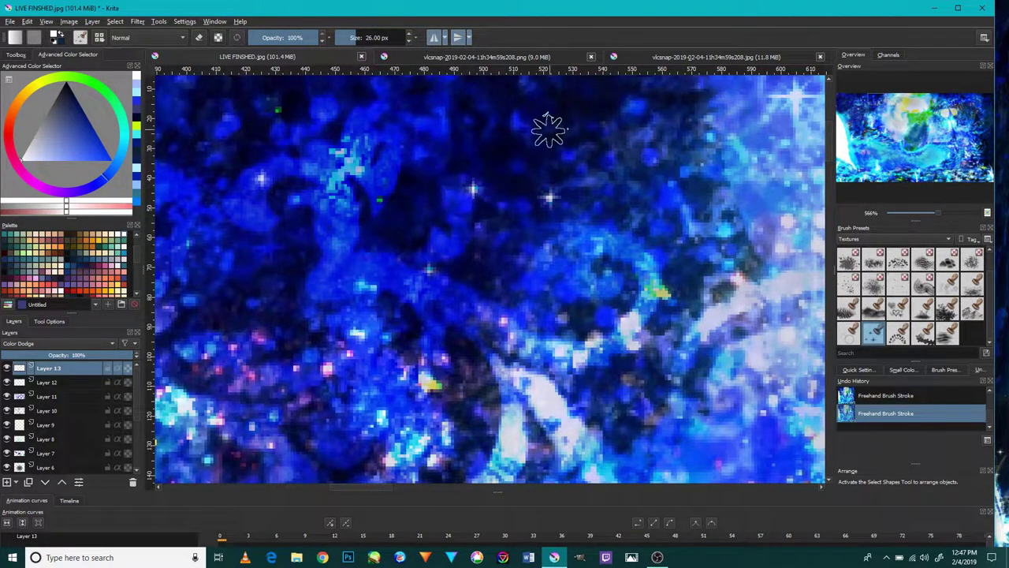
pyautogui.scroll(-4, 556, 140)
pyautogui.scroll(-2, 556, 141)
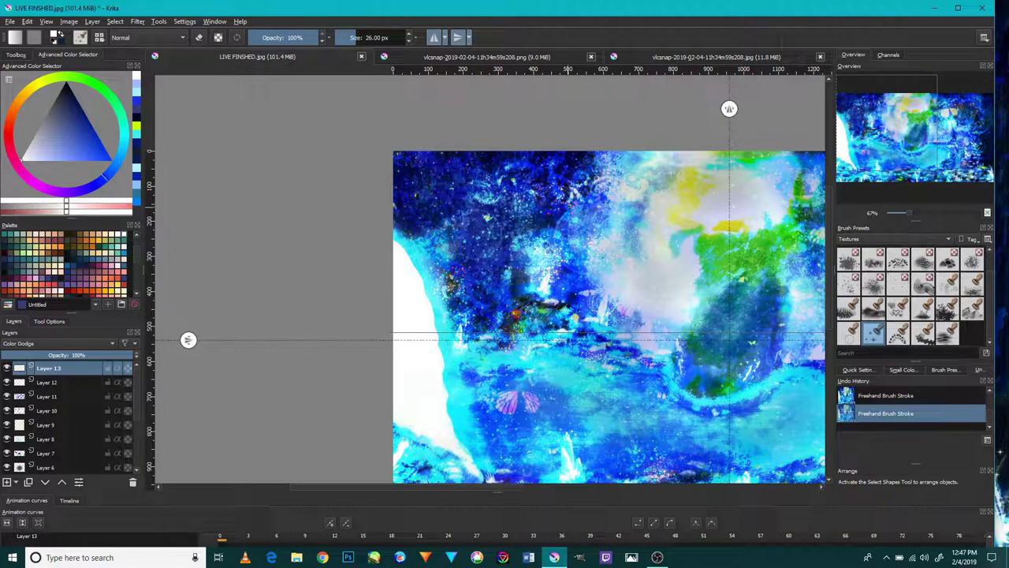
# Pan across the painting and bring it to the middle of the view.
pyautogui.moveTo(545, 196)
pyautogui.mouseDown()
pyautogui.moveTo(296, 112)
pyautogui.moveTo(309, 130)
pyautogui.moveTo(293, 128)
pyautogui.mouseUp()
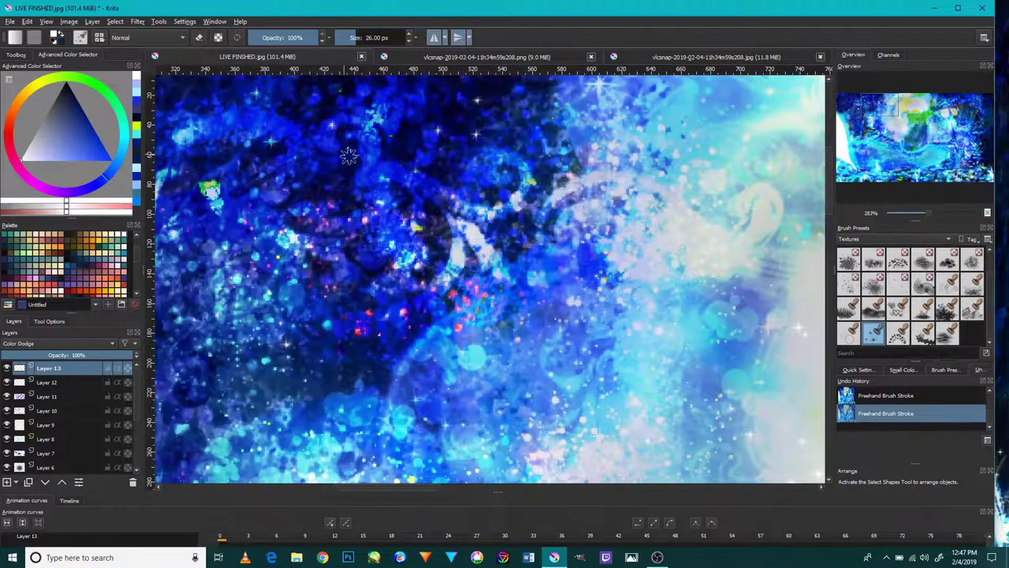
pyautogui.scroll(-1, 513, 124)
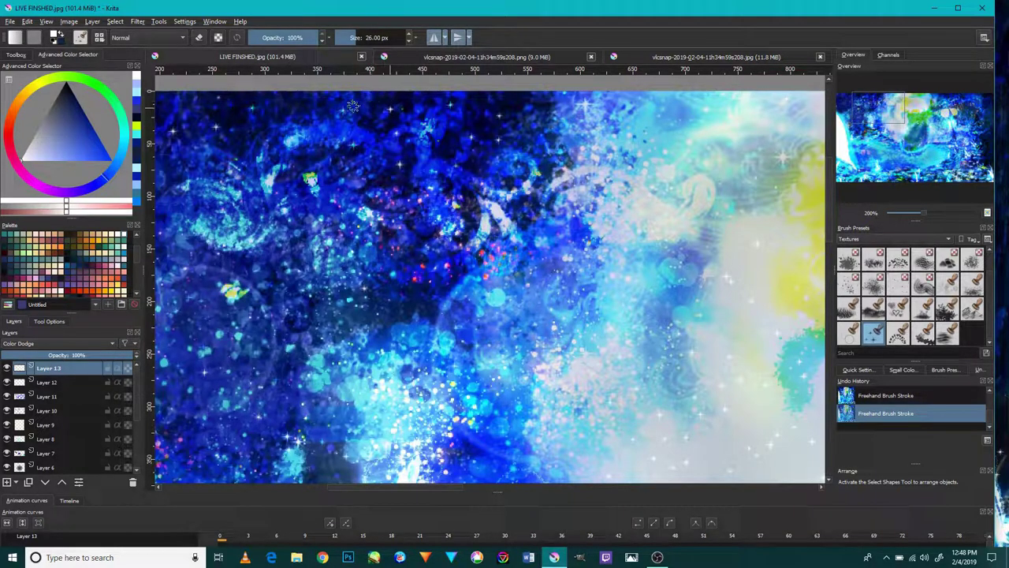
pyautogui.scroll(-3, 316, 129)
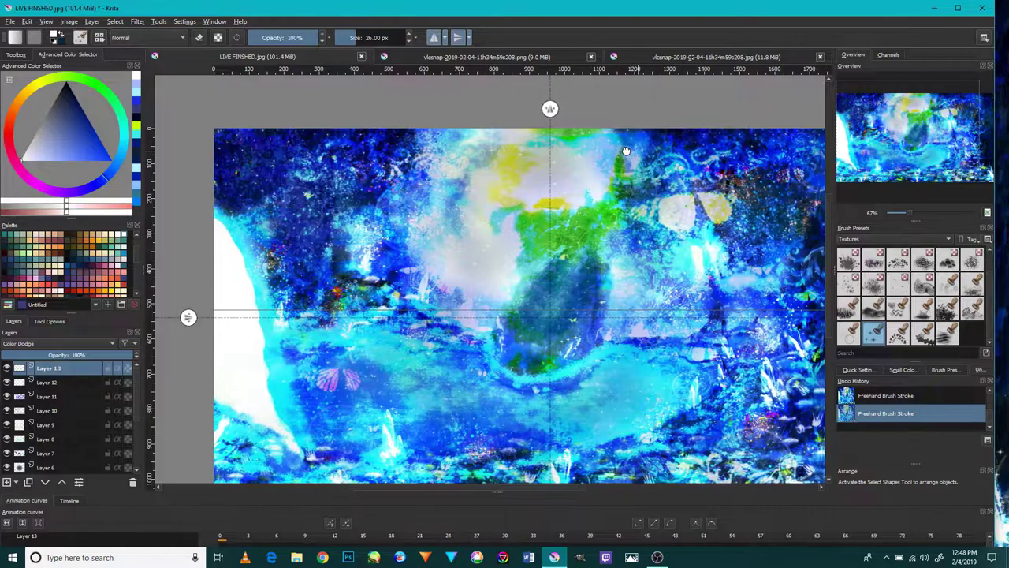
pyautogui.moveTo(637, 148); pyautogui.dragTo(450, 231)
pyautogui.scroll(2, 496, 211)
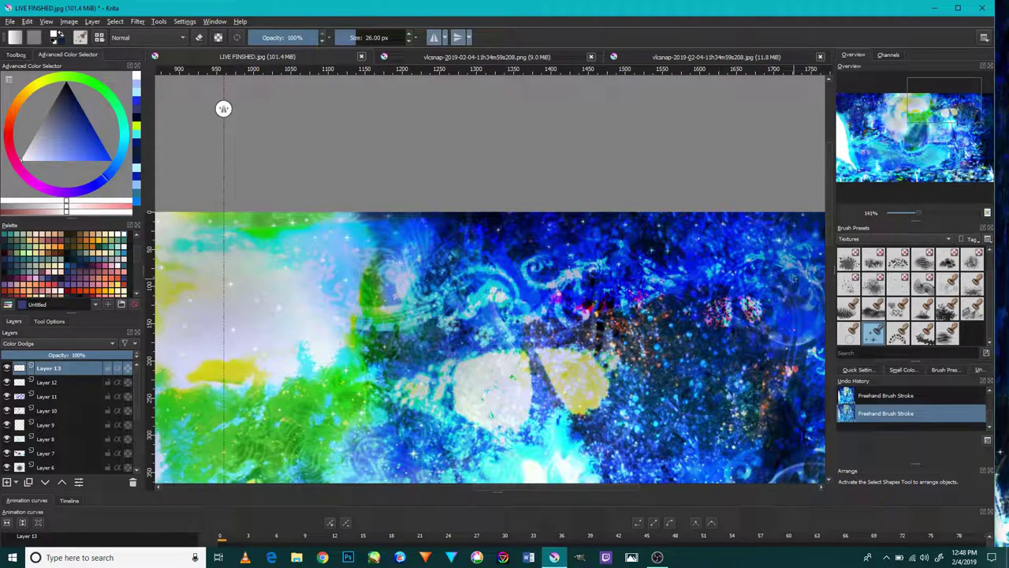
pyautogui.scroll(-2, 793, 313)
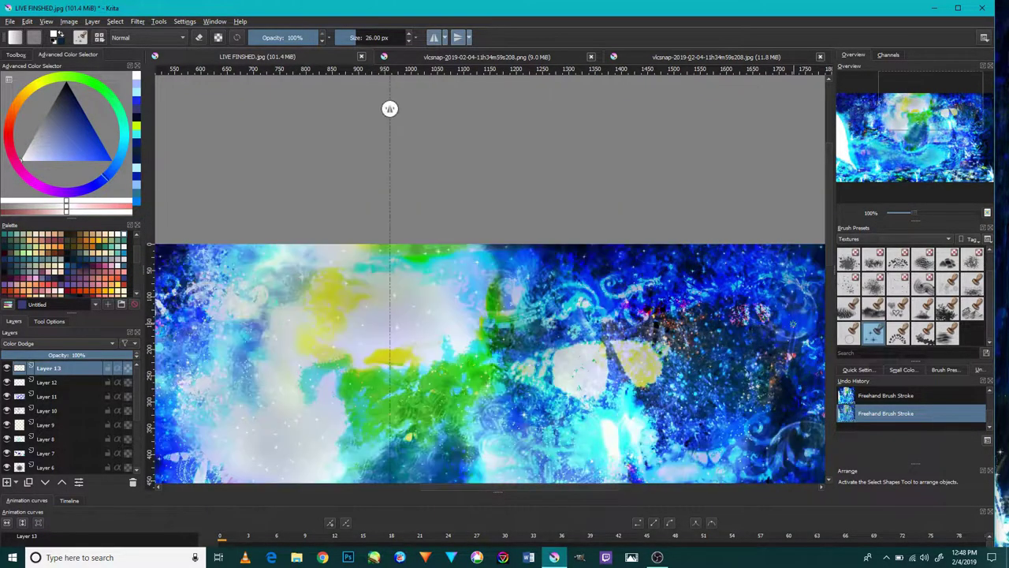
pyautogui.scroll(-3, 718, 389)
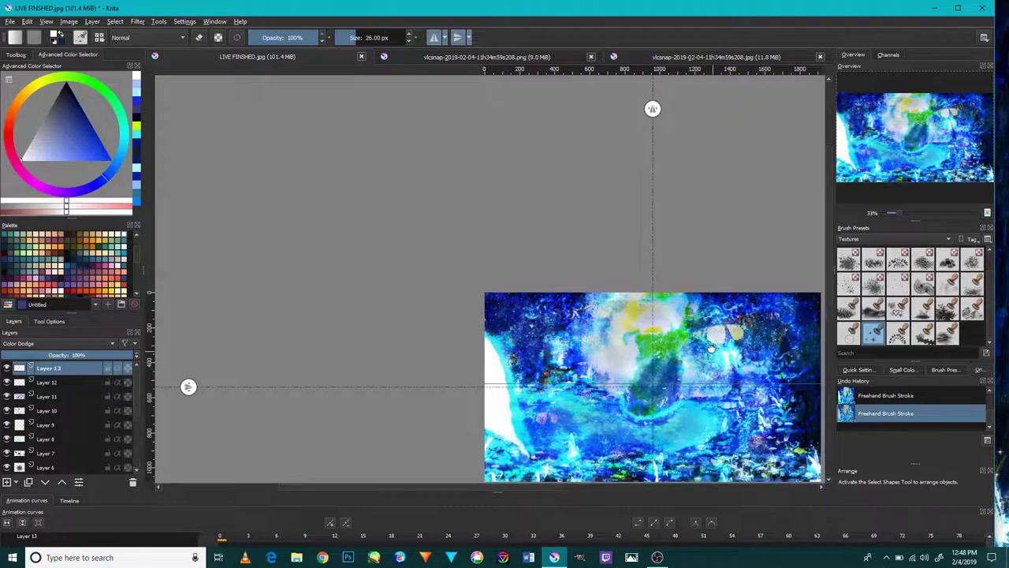
pyautogui.moveTo(718, 381); pyautogui.dragTo(628, 250)
# Zoom in and add two star sparkles among the lower-right plants.
pyautogui.scroll(3, 710, 308)
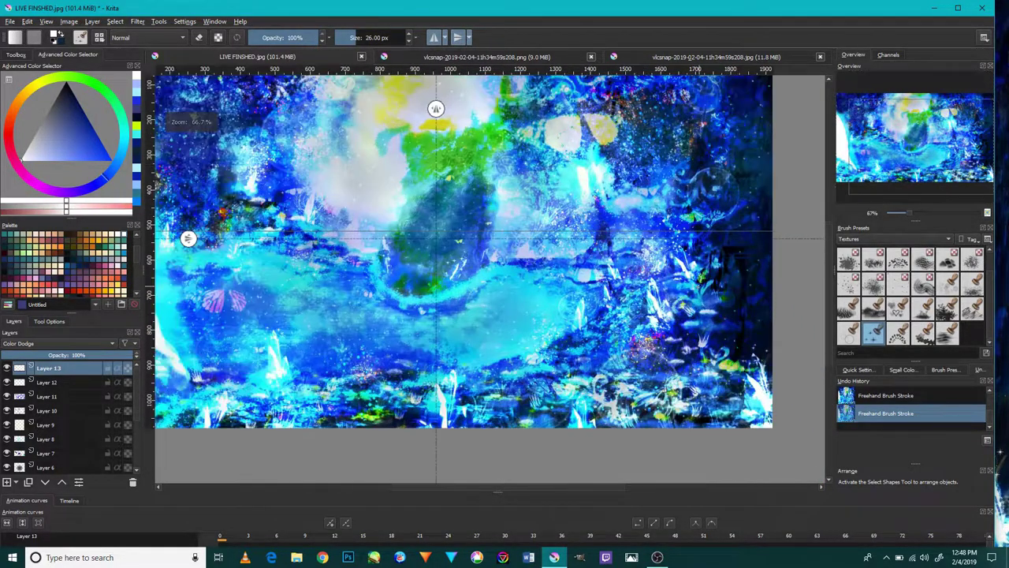
pyautogui.scroll(1, 709, 307)
pyautogui.scroll(2, 710, 308)
pyautogui.click(652, 311)
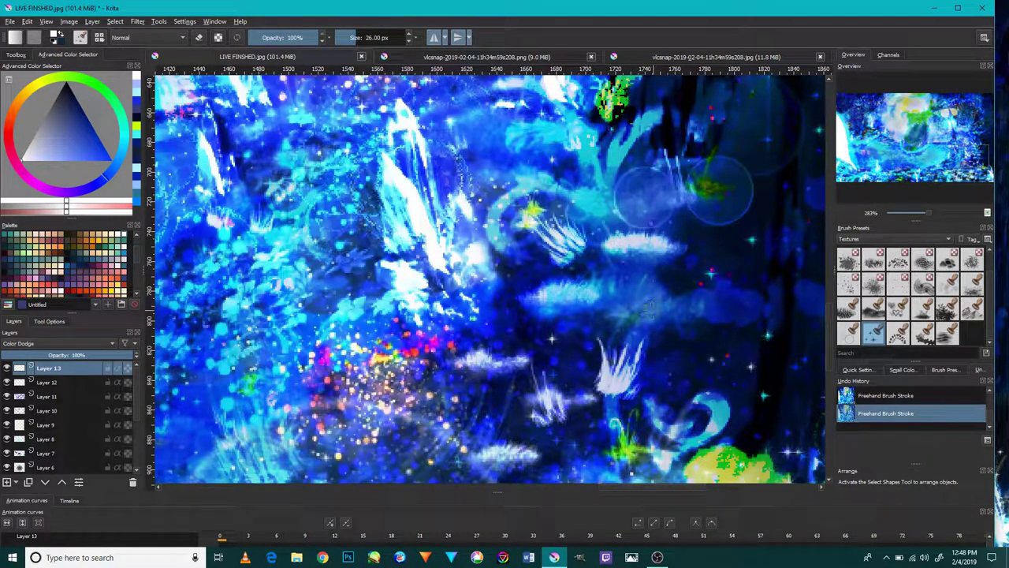
pyautogui.click(564, 316)
pyautogui.scroll(-2, 187, 189)
pyautogui.scroll(-1, 186, 236)
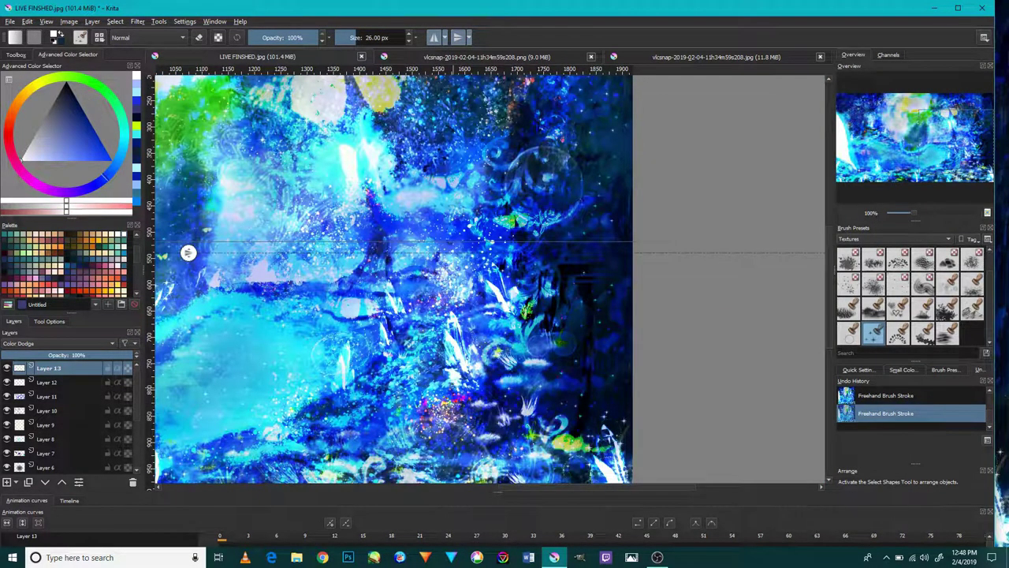
pyautogui.moveTo(410, 346); pyautogui.dragTo(452, 108)
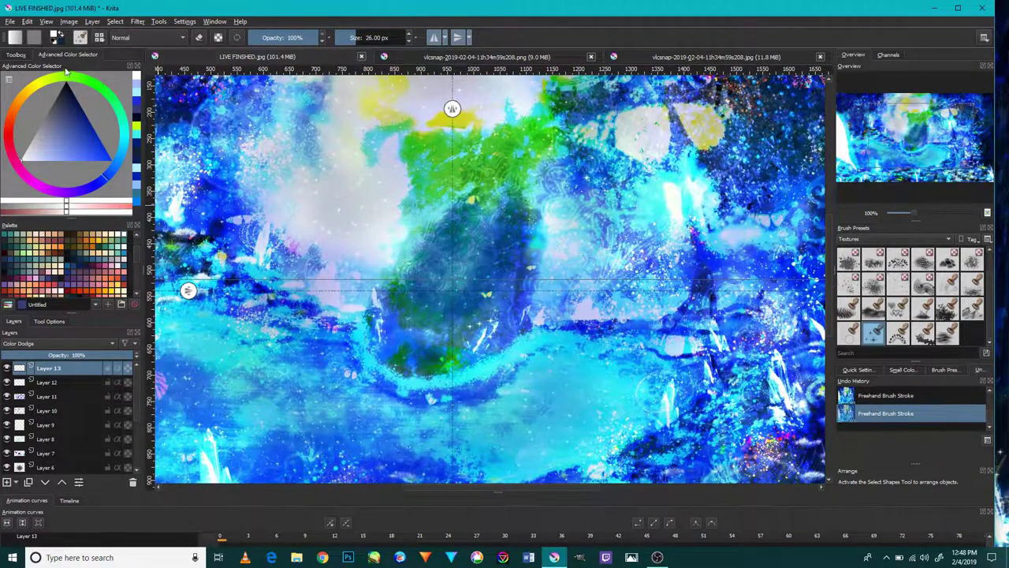
# Select the Pan tool, pull a horizontal guide onto the canvas, and show the image's lower-left edges.
pyautogui.click(16, 55)
pyautogui.click(21, 175)
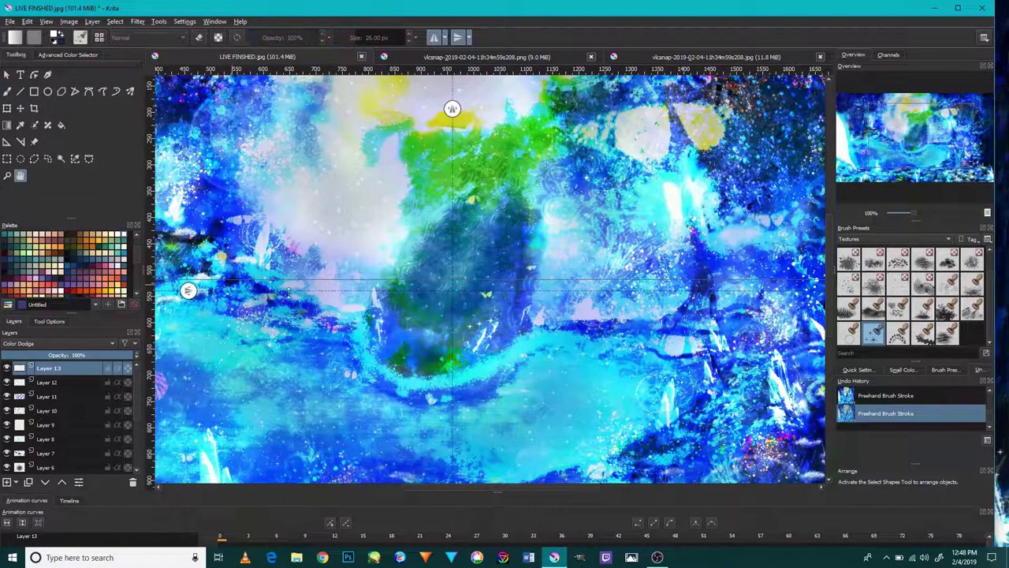
pyautogui.moveTo(355, 69); pyautogui.dragTo(355, 100)
pyautogui.moveTo(428, 278); pyautogui.dragTo(547, 338)
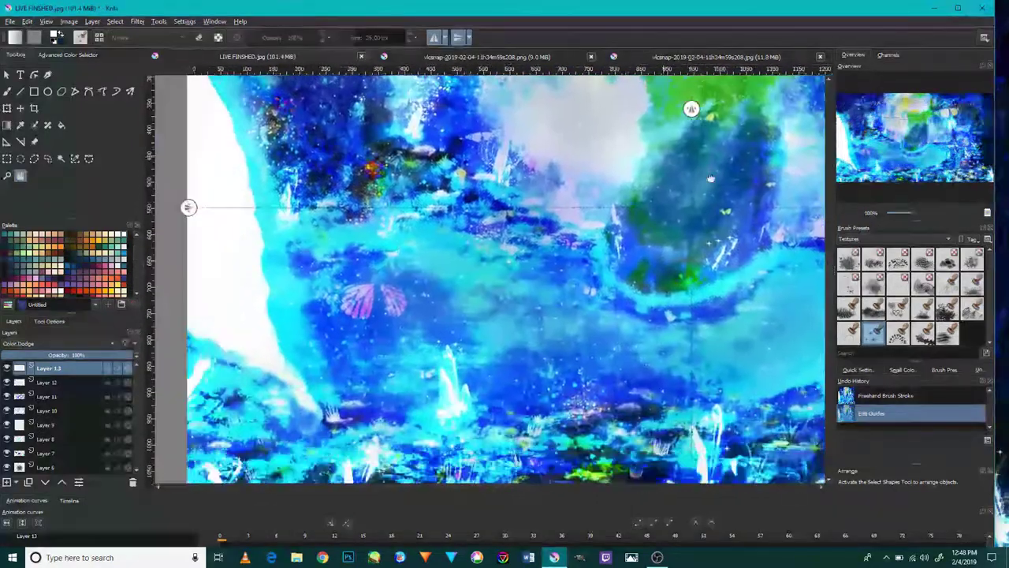
# Zoom in and pan across the painting's lower middle, right edge and right-side crystals.
pyautogui.scroll(2, 313, 418)
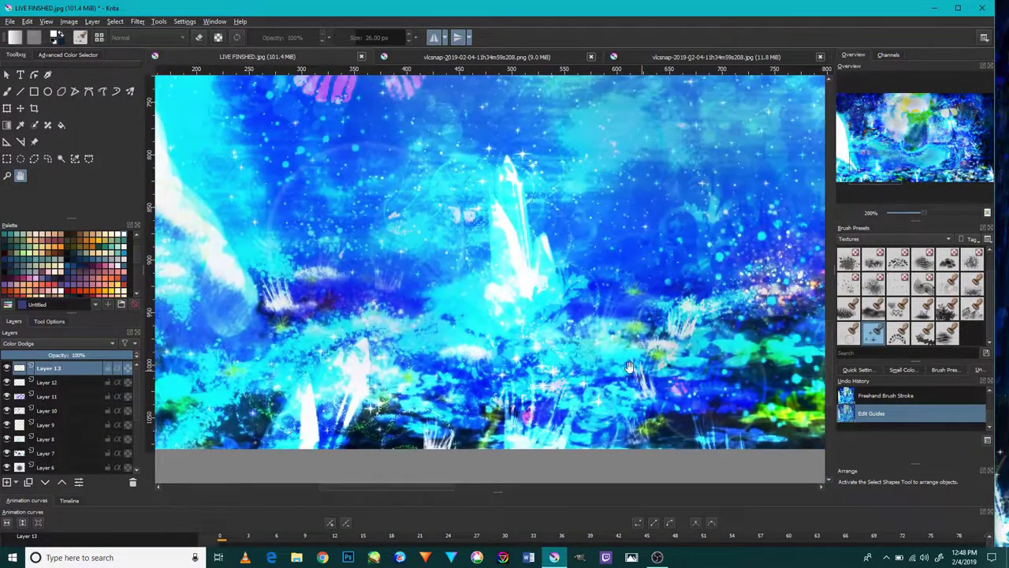
pyautogui.moveTo(382, 310); pyautogui.dragTo(426, 320)
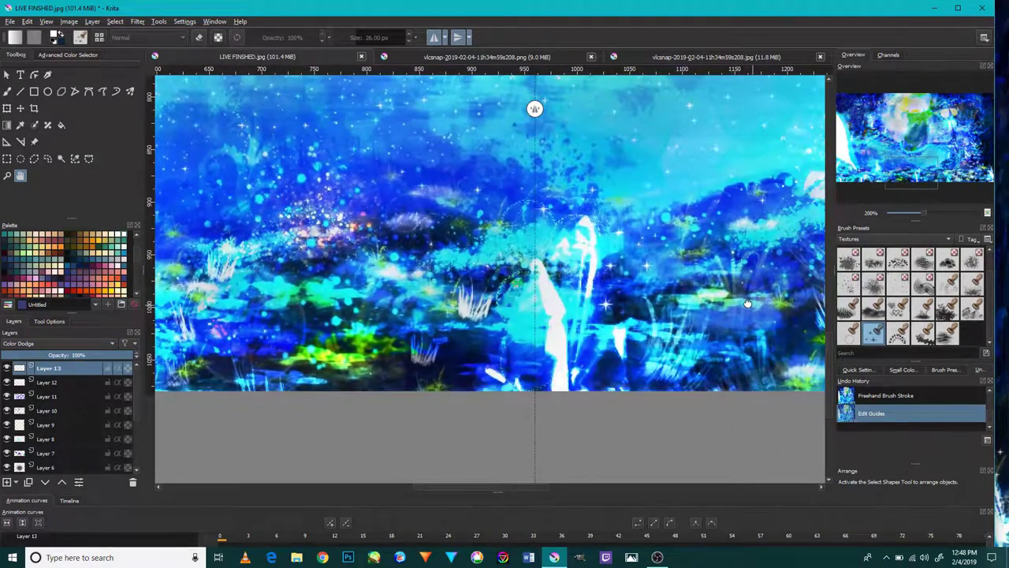
pyautogui.moveTo(747, 304); pyautogui.dragTo(479, 300)
pyautogui.moveTo(812, 292); pyautogui.dragTo(392, 280)
pyautogui.moveTo(520, 110); pyautogui.dragTo(394, 394)
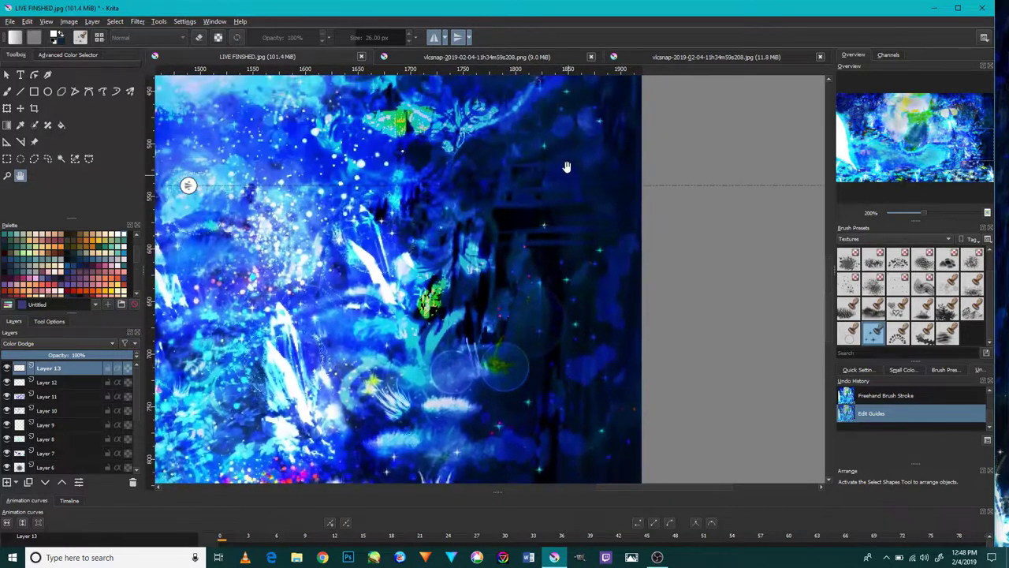
pyautogui.scroll(5, 566, 167)
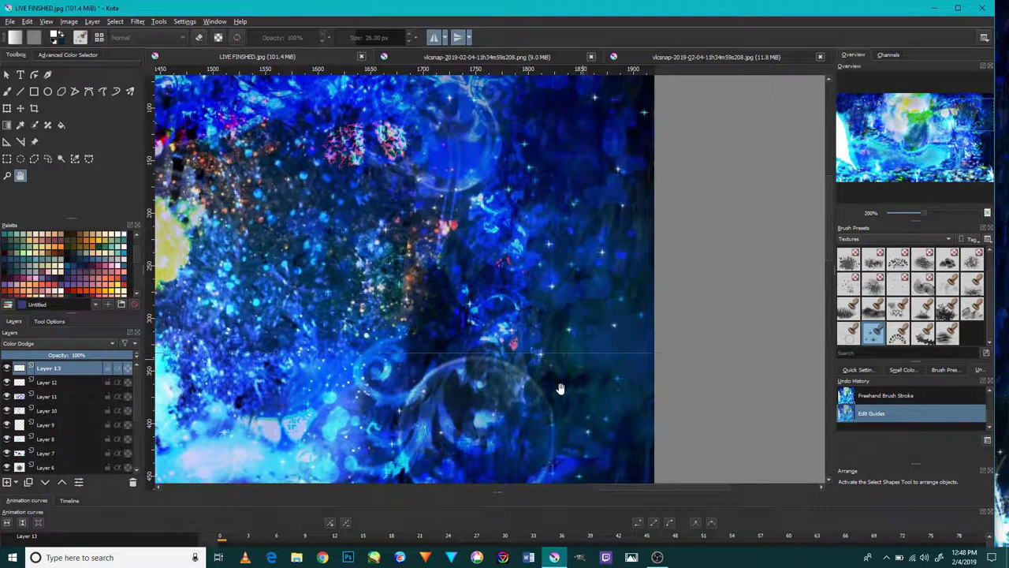
pyautogui.moveTo(536, 161); pyautogui.dragTo(549, 257)
pyautogui.moveTo(355, 236); pyautogui.dragTo(516, 160)
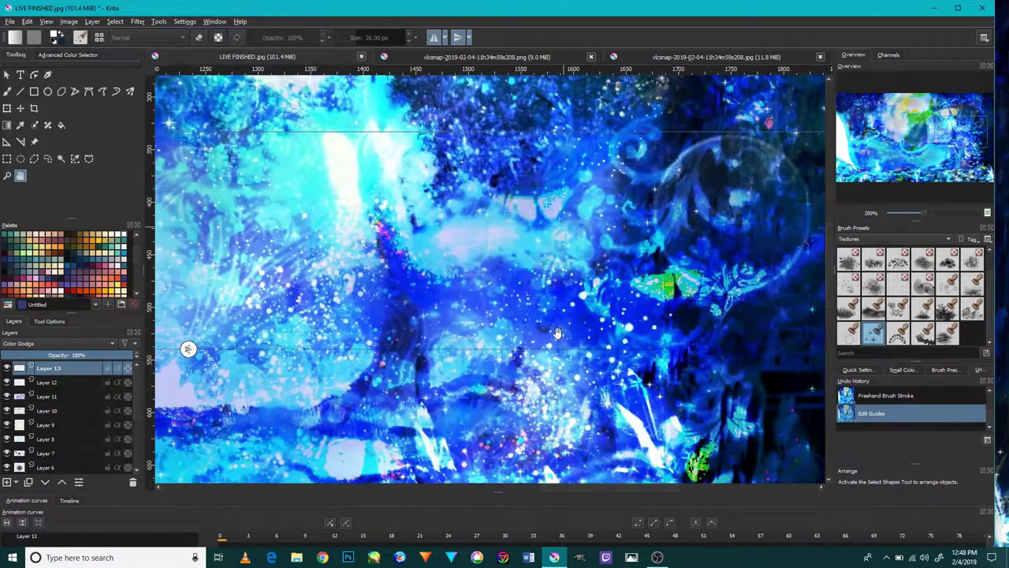
pyautogui.moveTo(537, 444); pyautogui.dragTo(568, 216)
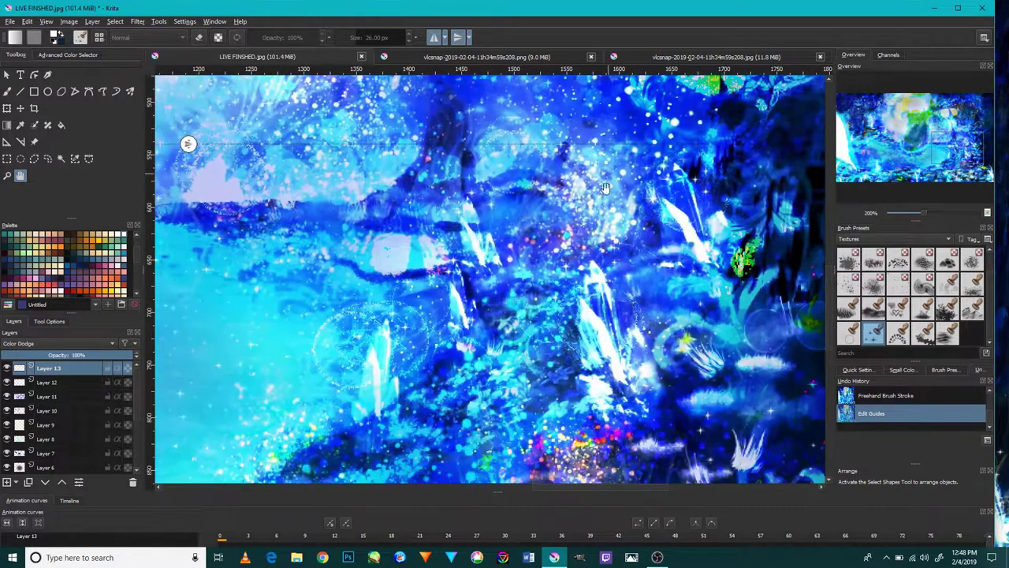
pyautogui.scroll(2, 567, 216)
pyautogui.scroll(3, 536, 244)
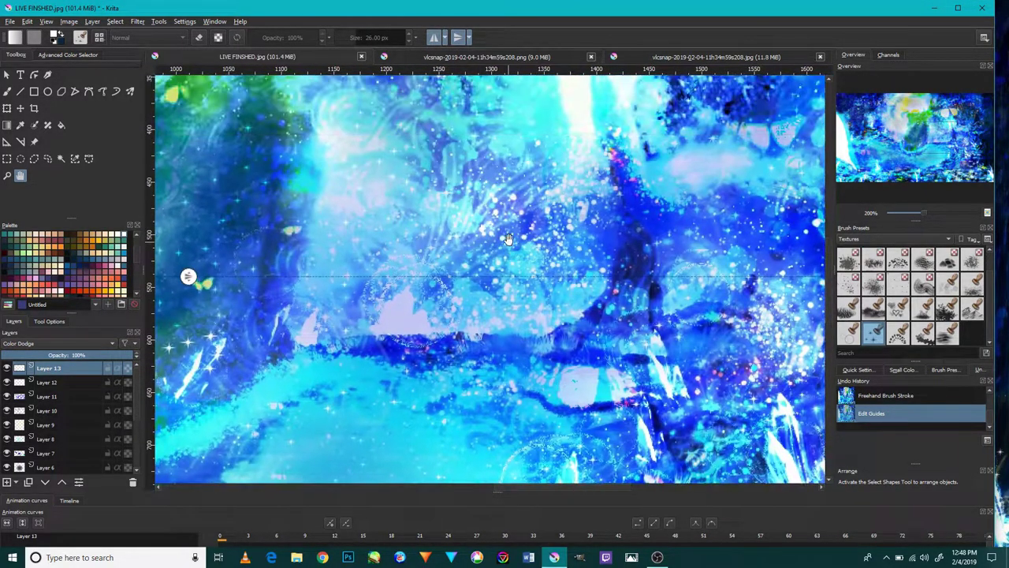
pyautogui.scroll(3, 510, 153)
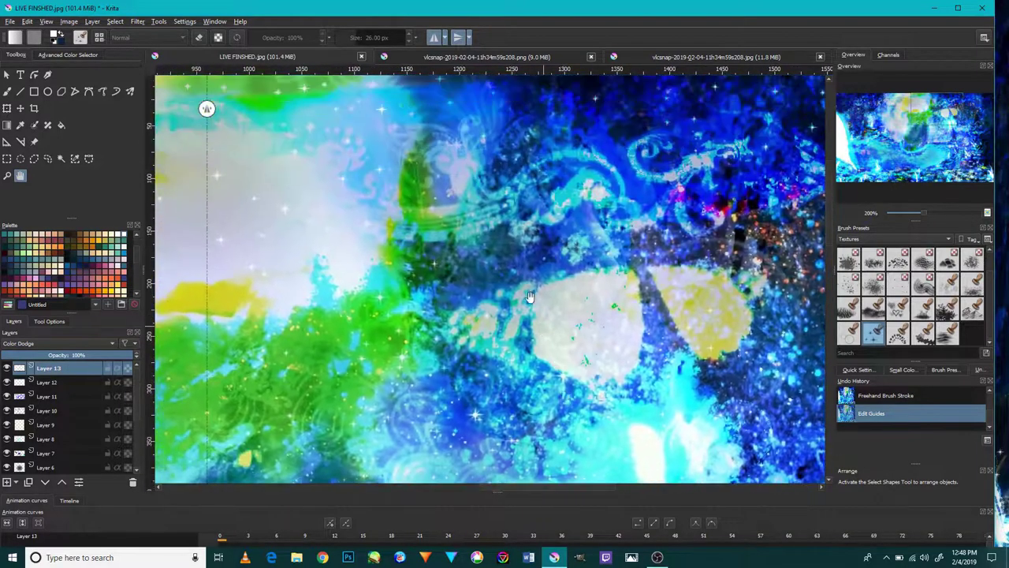
# At 200%, inspect the top edge, dark upper left, central rock and glowing water below.
pyautogui.moveTo(165, 320)
pyautogui.mouseDown()
pyautogui.moveTo(368, 240)
pyautogui.moveTo(541, 295)
pyautogui.mouseUp()
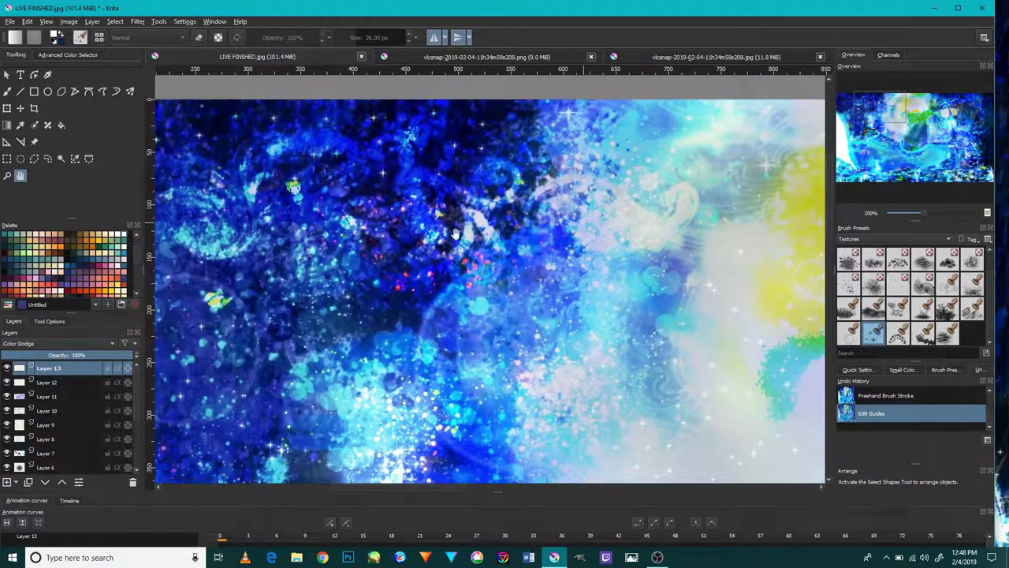
pyautogui.moveTo(405, 286); pyautogui.dragTo(655, 245)
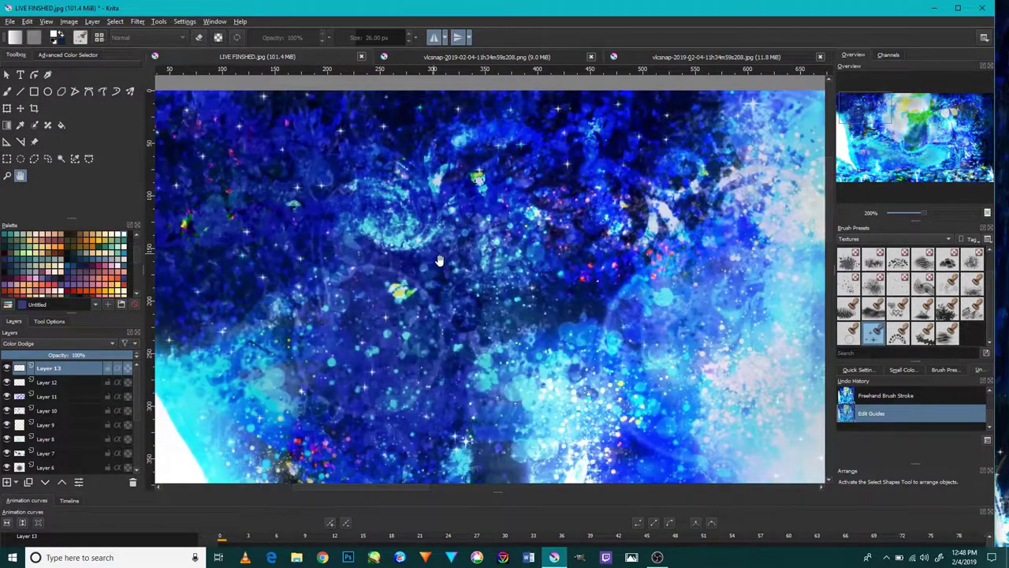
pyautogui.moveTo(439, 260)
pyautogui.mouseDown()
pyautogui.moveTo(615, 197)
pyautogui.moveTo(487, 282)
pyautogui.mouseUp()
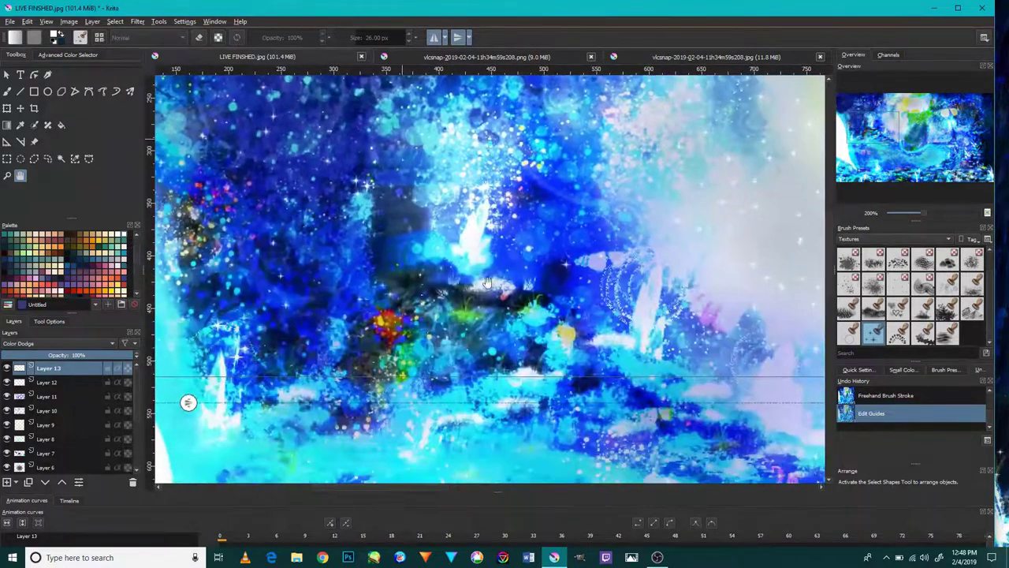
pyautogui.moveTo(594, 286); pyautogui.dragTo(392, 241)
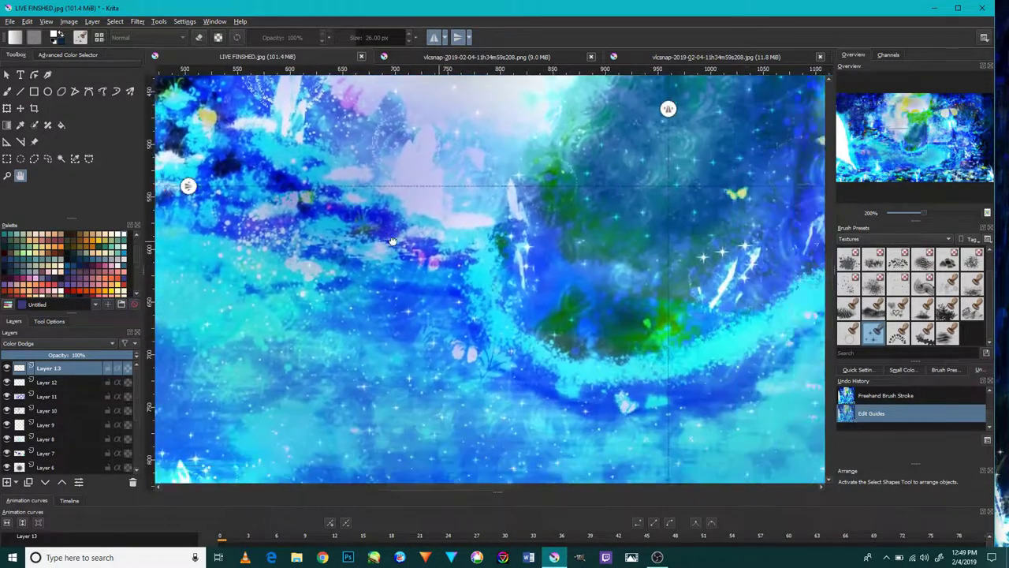
pyautogui.moveTo(611, 326); pyautogui.dragTo(478, 227)
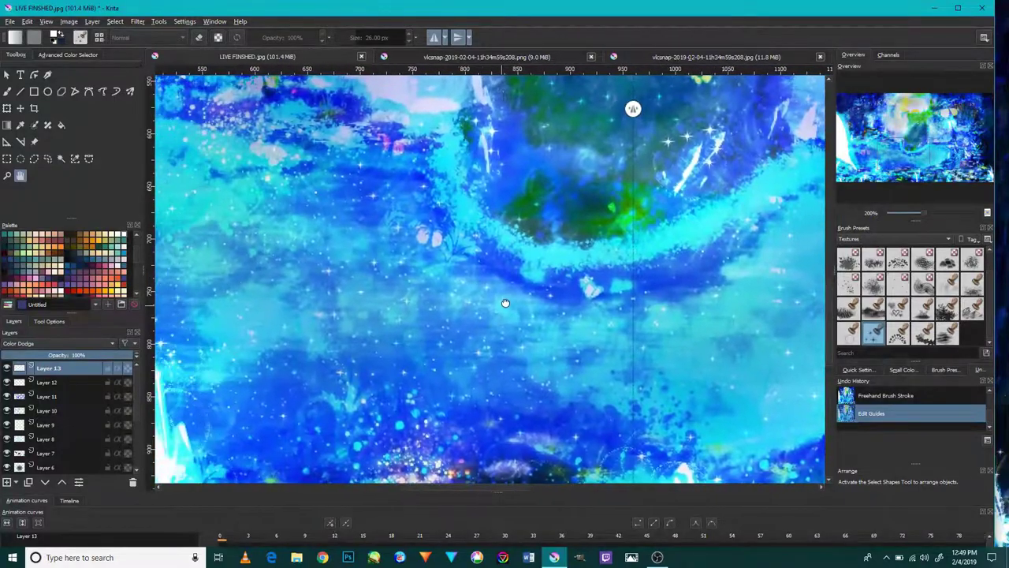
pyautogui.moveTo(506, 302); pyautogui.dragTo(686, 260)
pyautogui.moveTo(400, 265)
pyautogui.mouseDown()
pyautogui.moveTo(642, 331)
pyautogui.moveTo(504, 345)
pyautogui.mouseUp()
pyautogui.moveTo(496, 299)
pyautogui.mouseDown()
pyautogui.moveTo(521, 322)
pyautogui.moveTo(607, 201)
pyautogui.moveTo(696, 281)
pyautogui.moveTo(592, 324)
pyautogui.moveTo(788, 284)
pyautogui.moveTo(552, 283)
pyautogui.mouseUp()
# Check the right-hand water, the rock's green top and the yellow glow, then zoom out to 67%.
pyautogui.moveTo(748, 277); pyautogui.dragTo(521, 251)
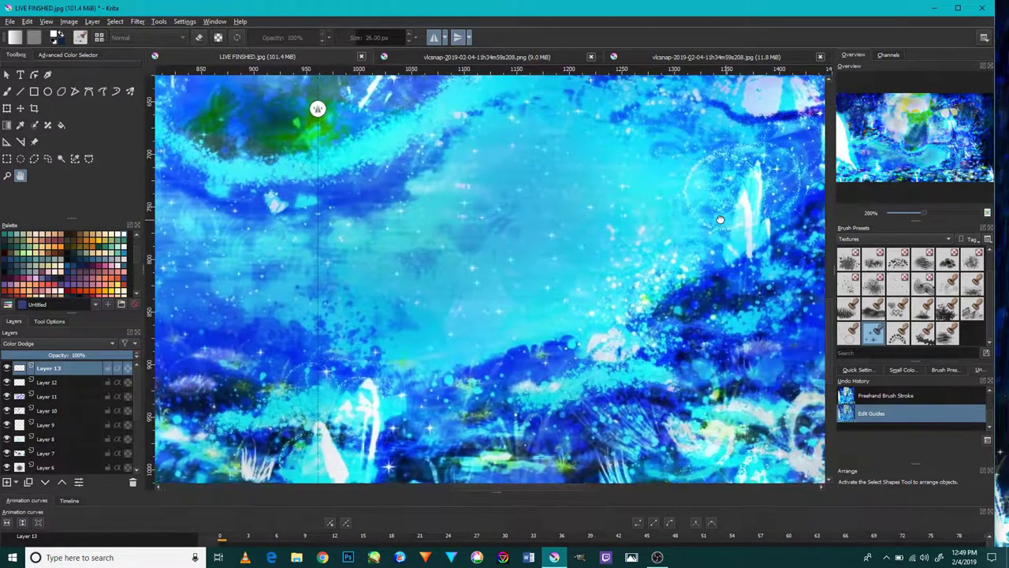
pyautogui.moveTo(721, 218); pyautogui.dragTo(581, 261)
pyautogui.moveTo(484, 246); pyautogui.dragTo(509, 408)
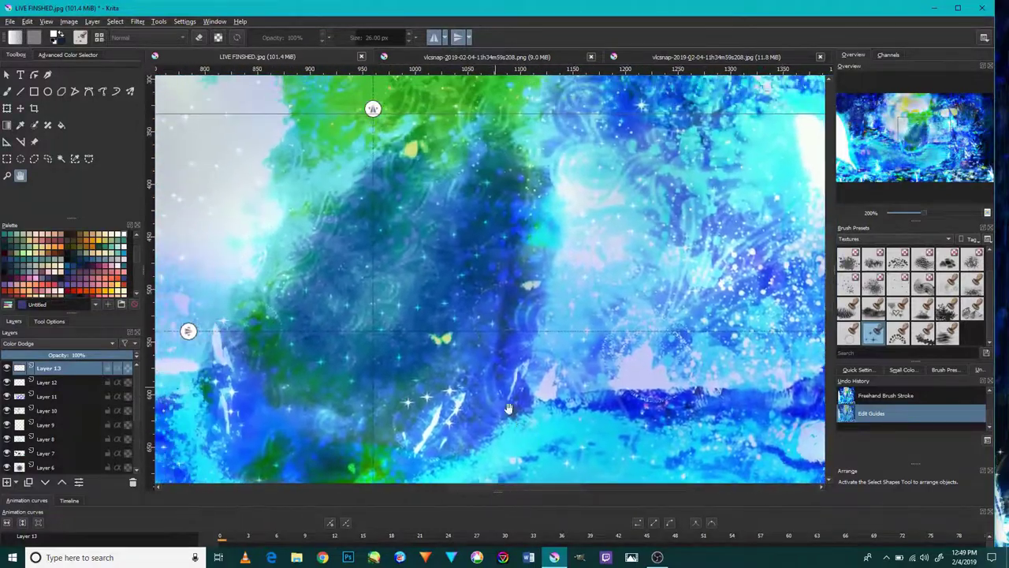
pyautogui.moveTo(468, 238); pyautogui.dragTo(548, 280)
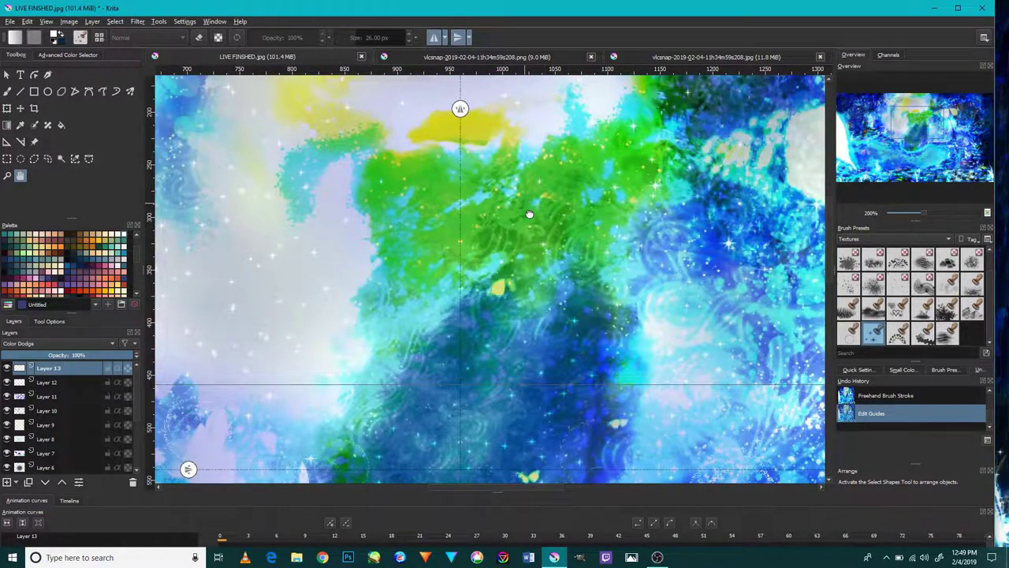
pyautogui.moveTo(529, 214)
pyautogui.mouseDown()
pyautogui.moveTo(604, 423)
pyautogui.moveTo(604, 462)
pyautogui.moveTo(457, 388)
pyautogui.mouseUp()
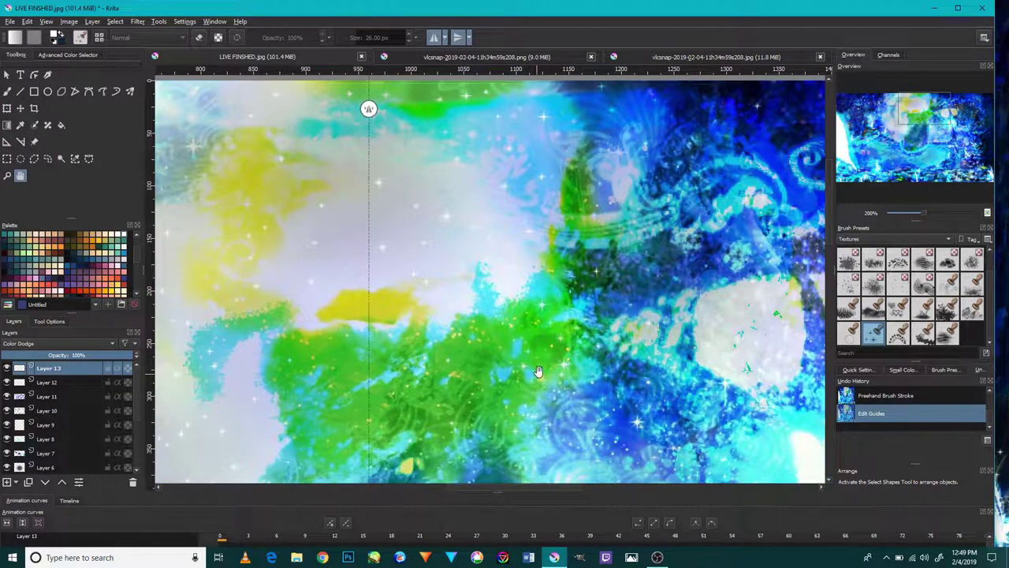
pyautogui.scroll(-3, 539, 369)
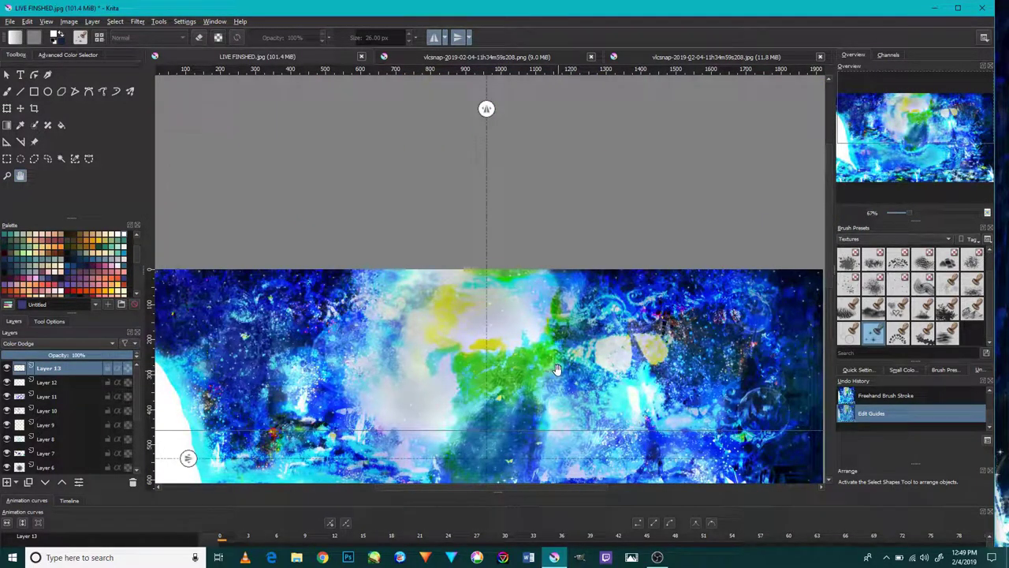
pyautogui.moveTo(573, 360); pyautogui.dragTo(574, 177)
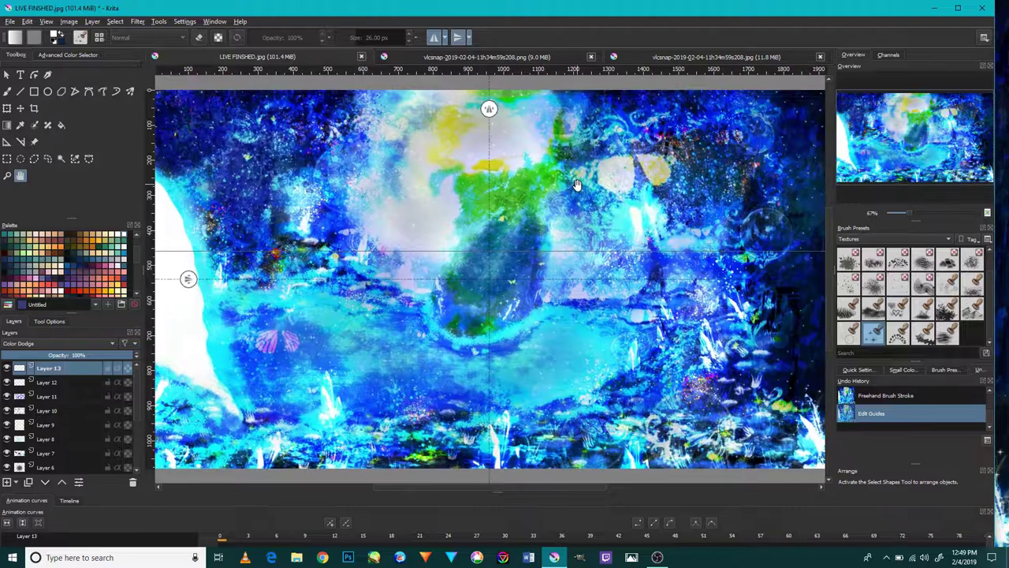
# Turn off horizontal and vertical mirror painting and drag the horizontal guide back onto the ruler.
pyautogui.click(459, 39)
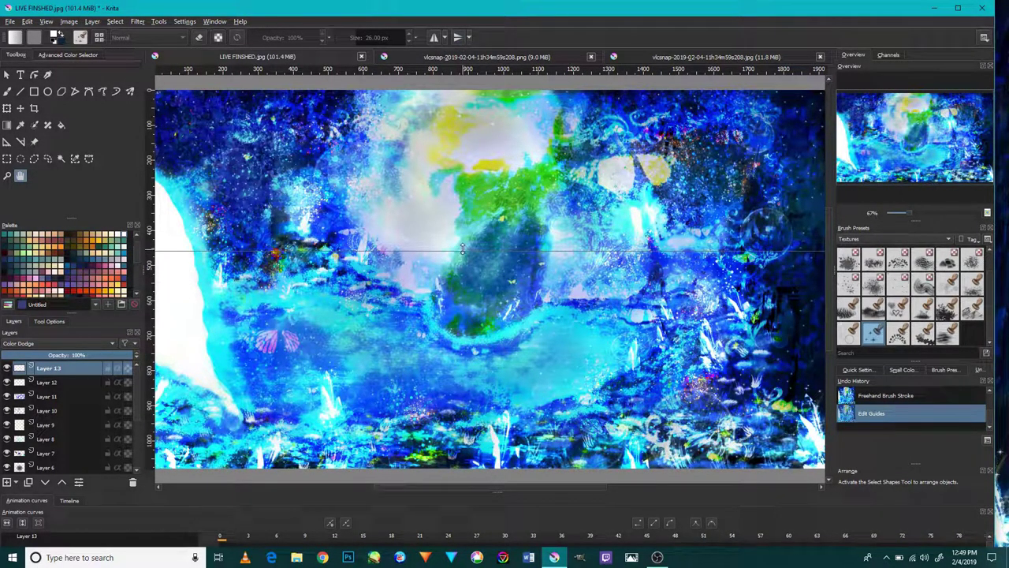
pyautogui.moveTo(463, 247); pyautogui.dragTo(465, 72)
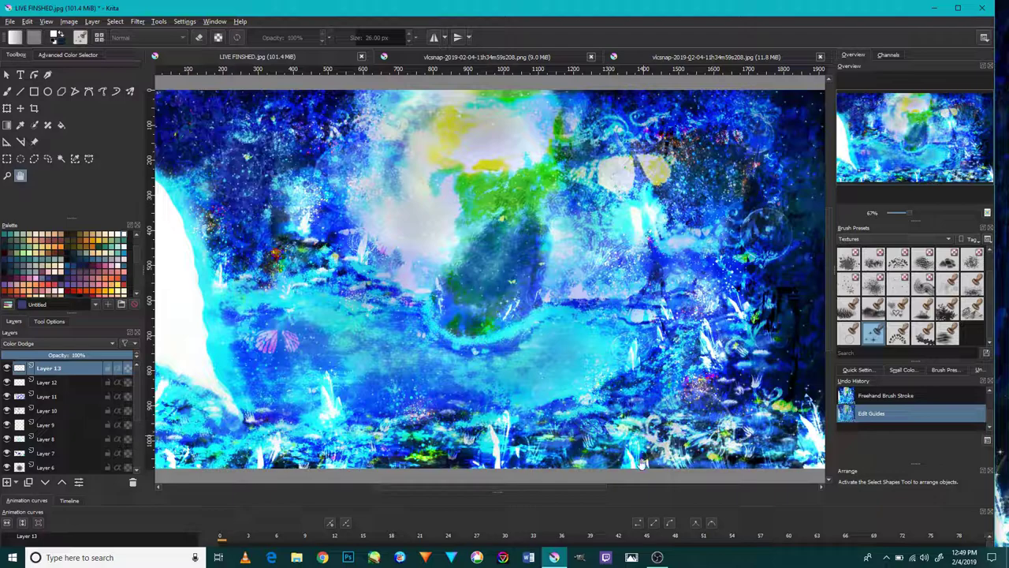
pyautogui.click(658, 558)
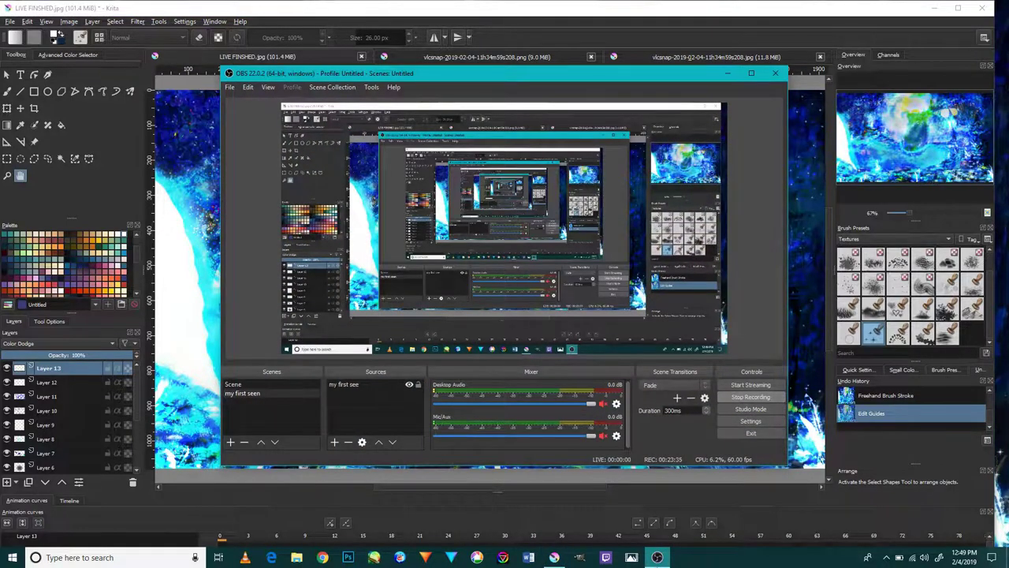